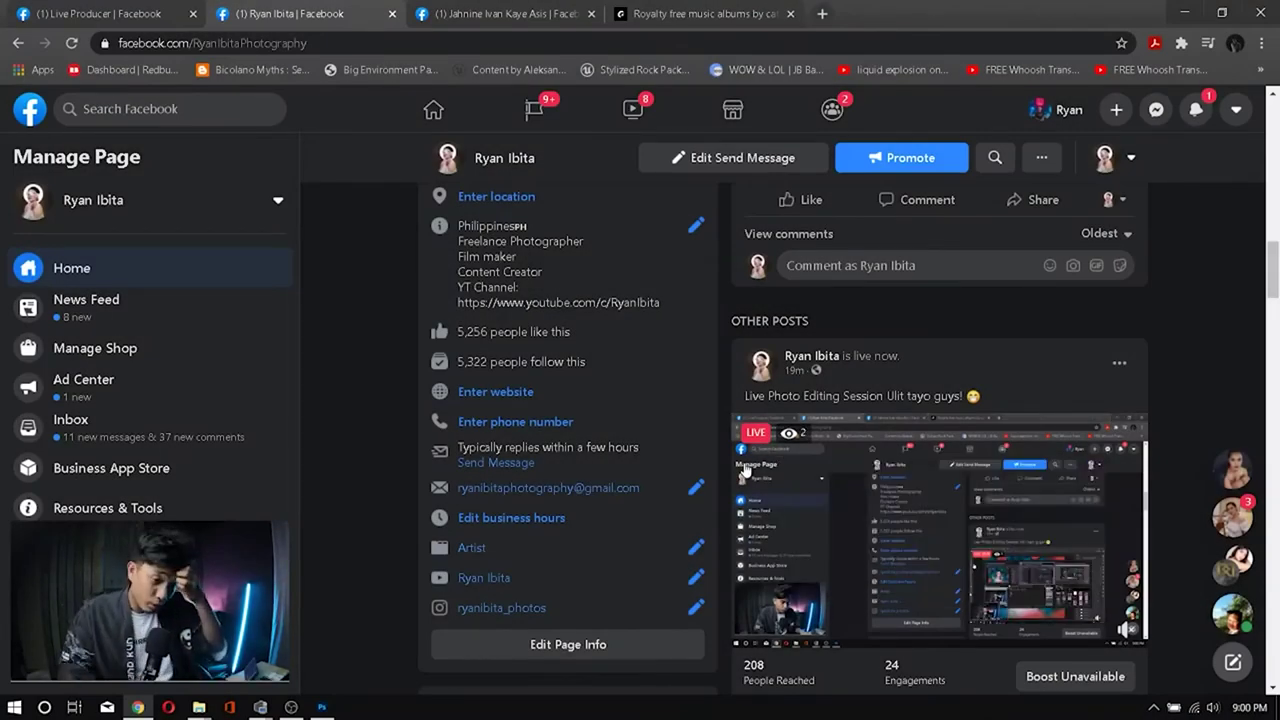
# Step: Glance at the Photoshop portrait, then return to Chrome and open a new Google tab
pyautogui.moveTo(740, 465)
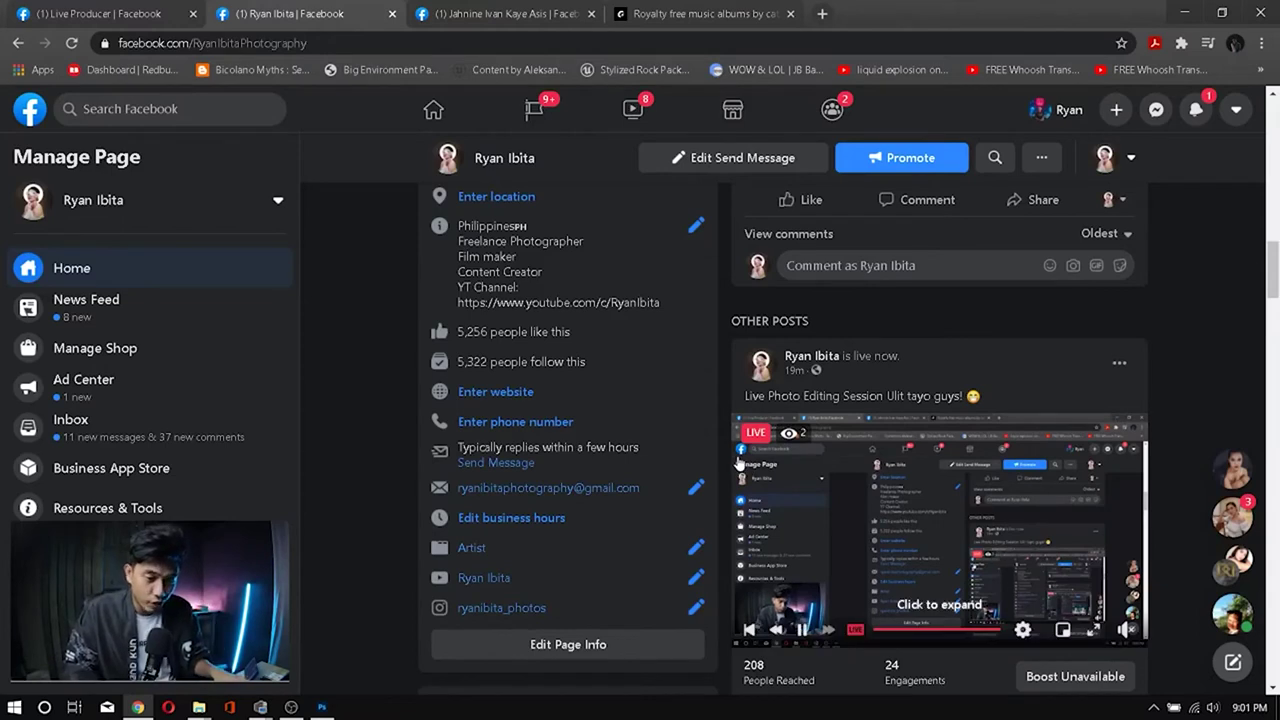
pyautogui.hotkey('alt', 'Tab')
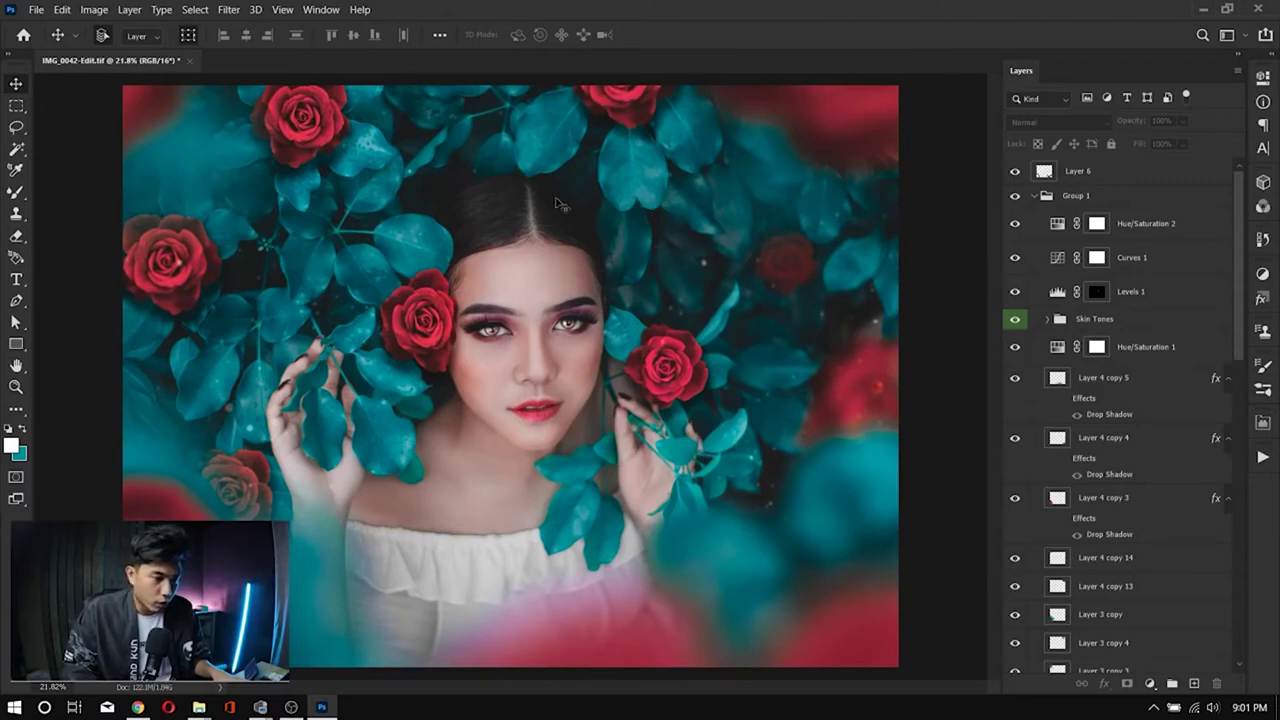
pyautogui.hotkey('alt', 'Tab')
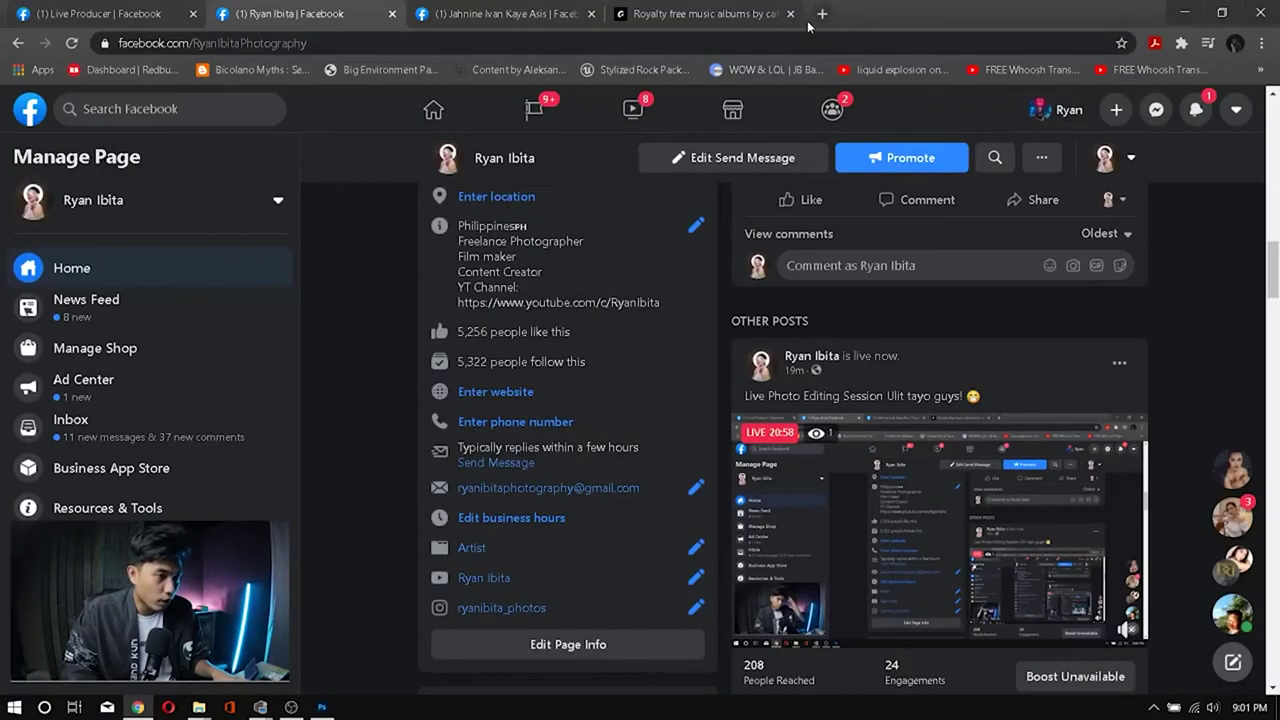
pyautogui.click(822, 14)
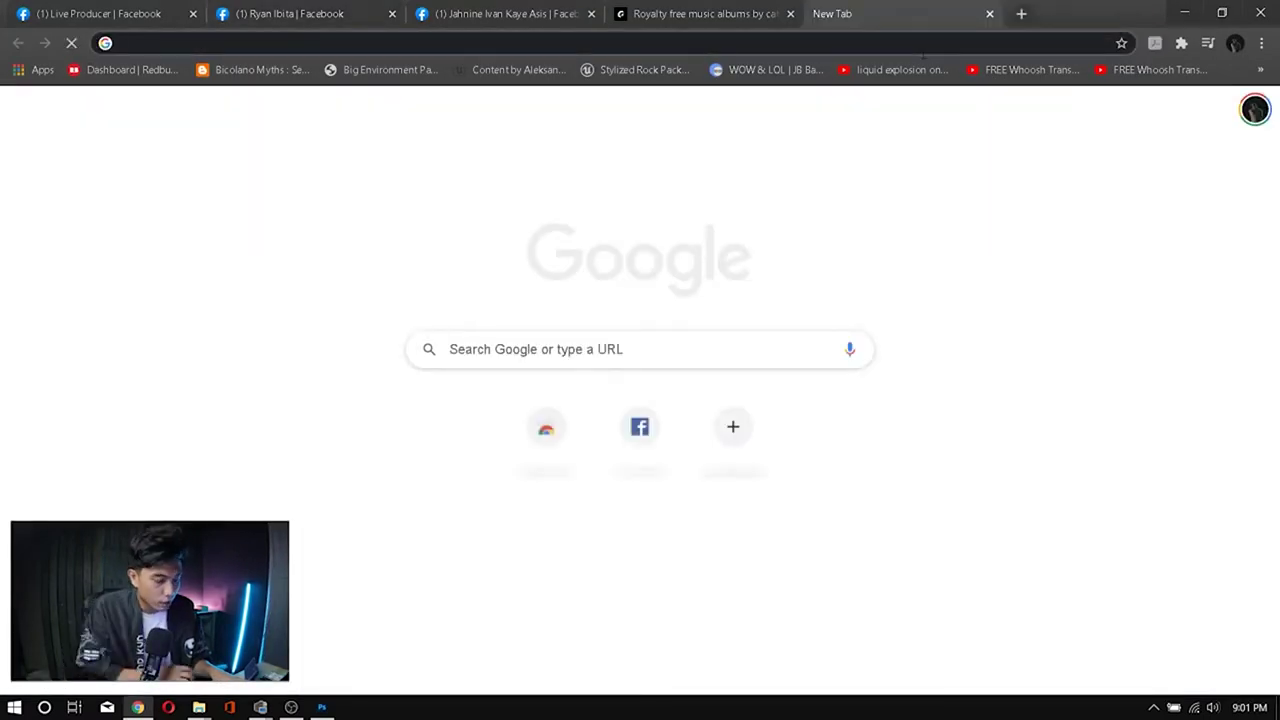
# Step: Load the photographer's Instagram profile from the pasted URL and scroll through the grid
pyautogui.write('instagram.com/_ronnygarcia/')
pyautogui.press('Return')
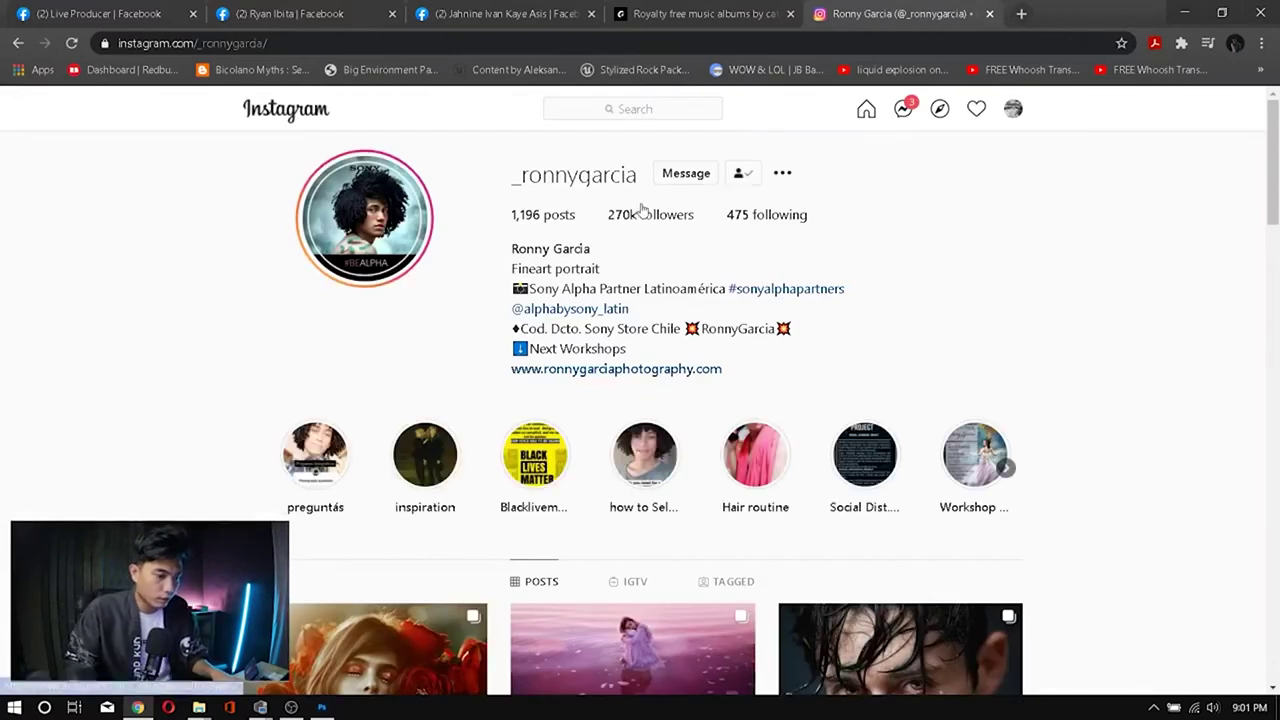
pyautogui.scroll(-6, 640, 210)
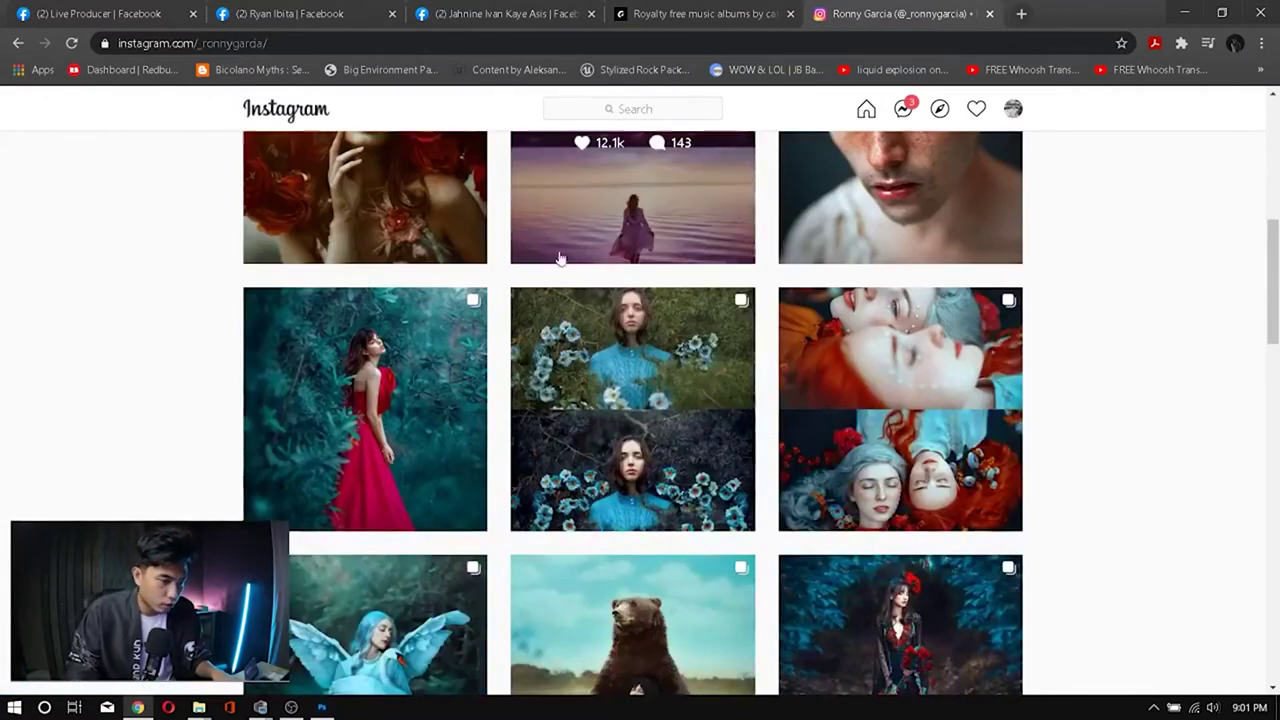
pyautogui.scroll(-2, 563, 243)
# Step: Open the red-dress post and page through all its images for teal-and-red reference
pyautogui.click(397, 188)
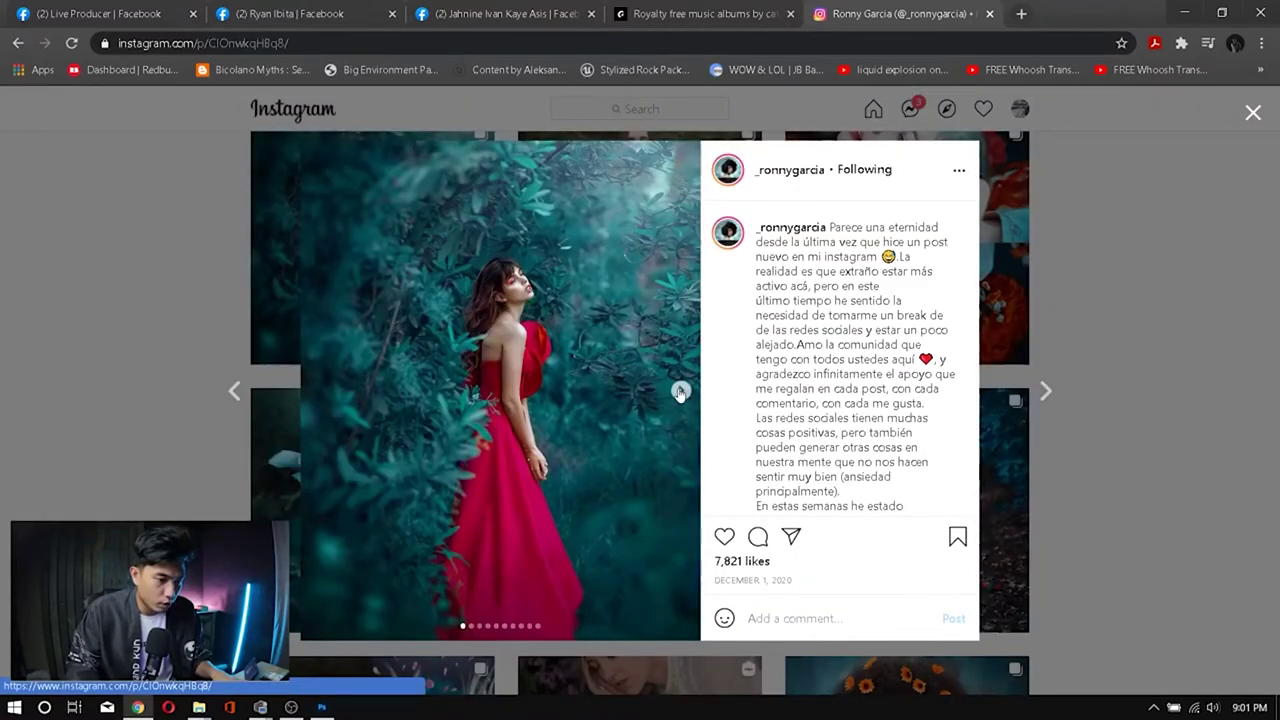
pyautogui.click(680, 392)
pyautogui.click(680, 392)
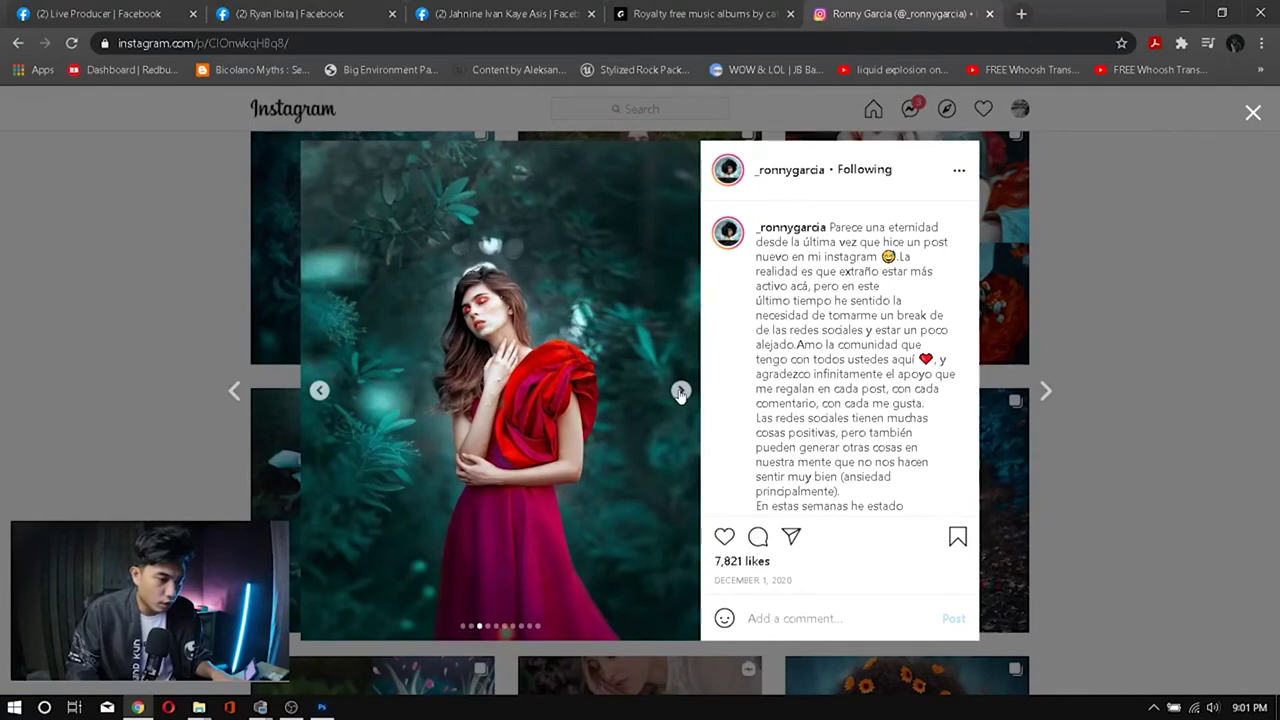
pyautogui.click(680, 392)
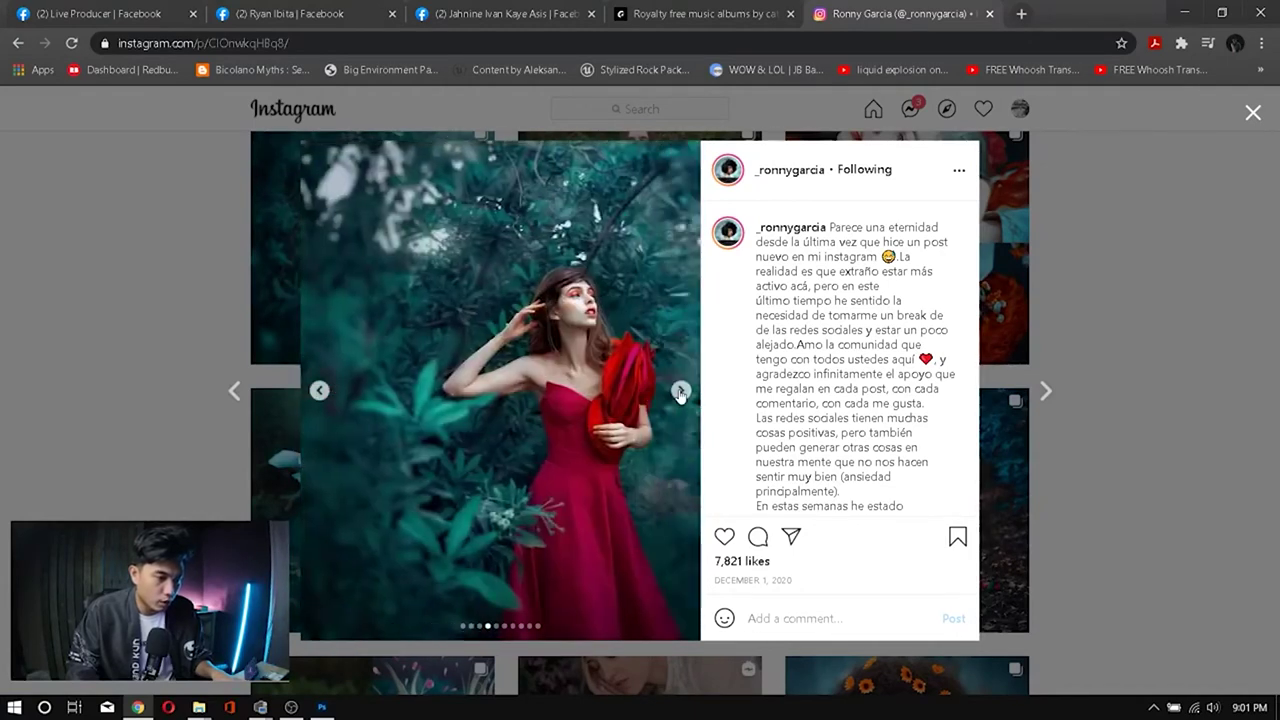
pyautogui.click(680, 392)
pyautogui.click(680, 392)
pyautogui.click(680, 392)
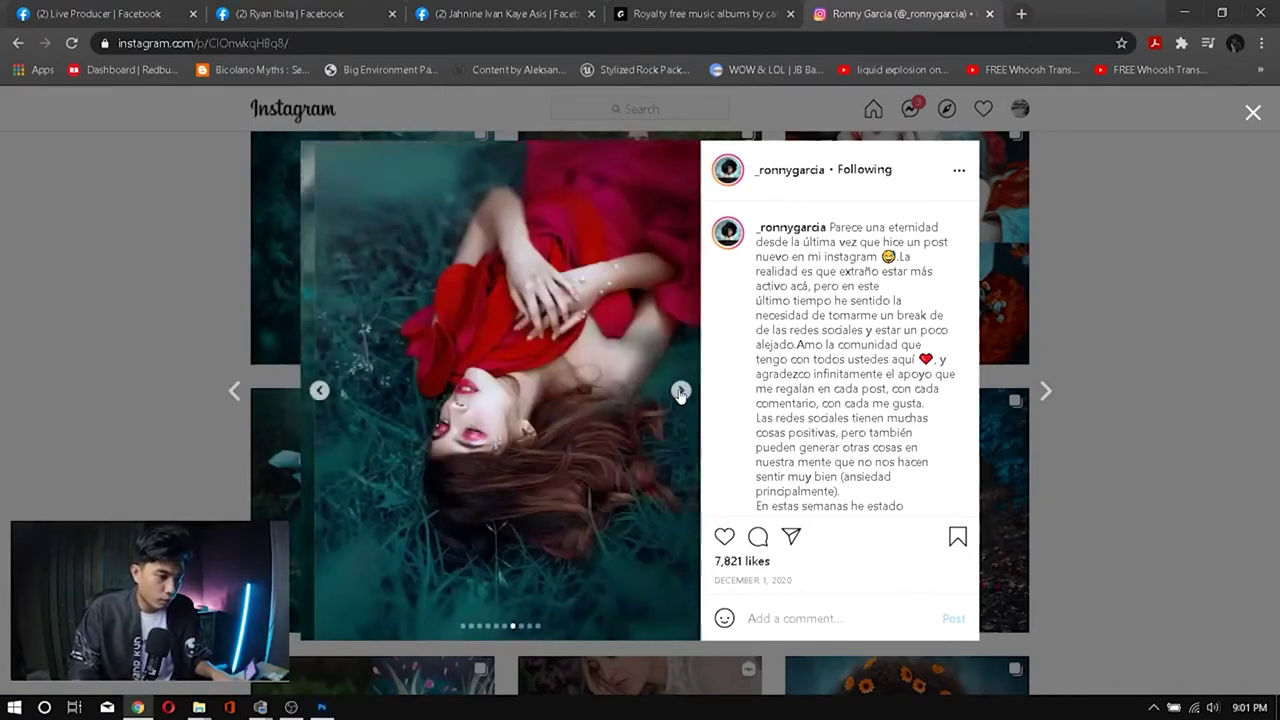
pyautogui.click(680, 392)
pyautogui.click(680, 392)
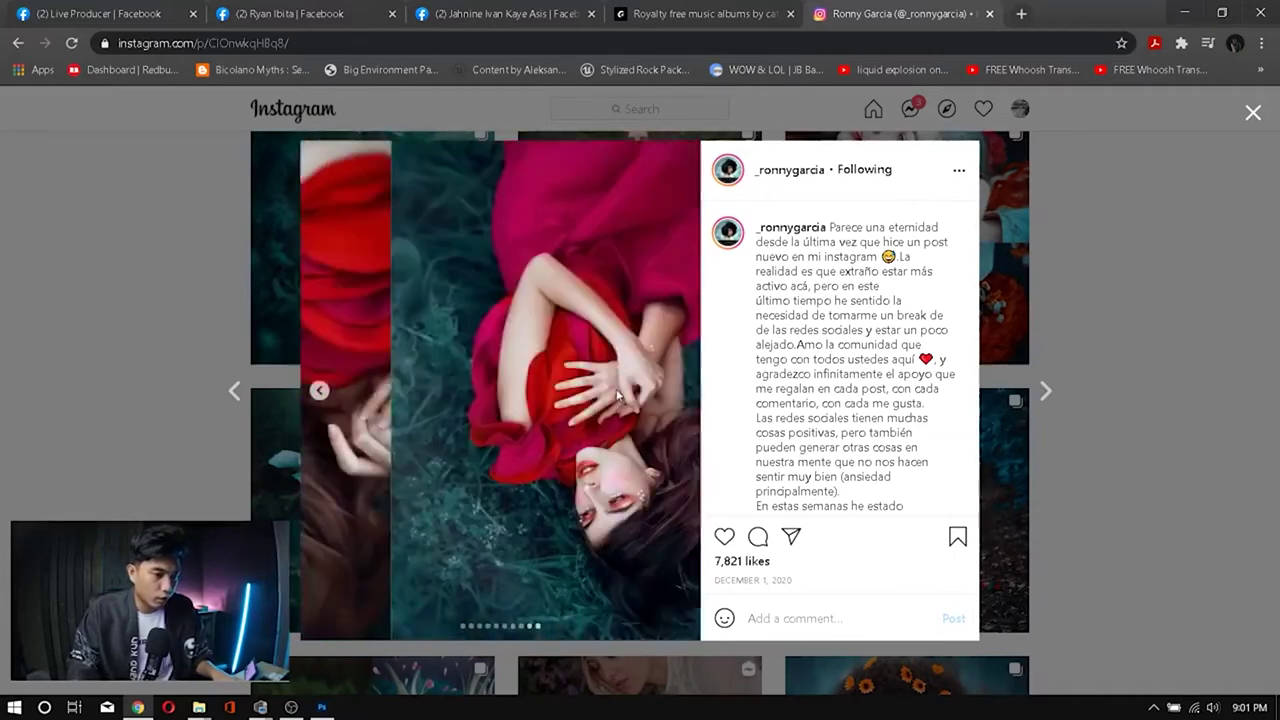
# Step: Close the post and keep browsing the profile's portrait grid
pyautogui.click(198, 331)
pyautogui.scroll(-4, 625, 355)
pyautogui.scroll(-6, 625, 355)
pyautogui.scroll(2, 625, 352)
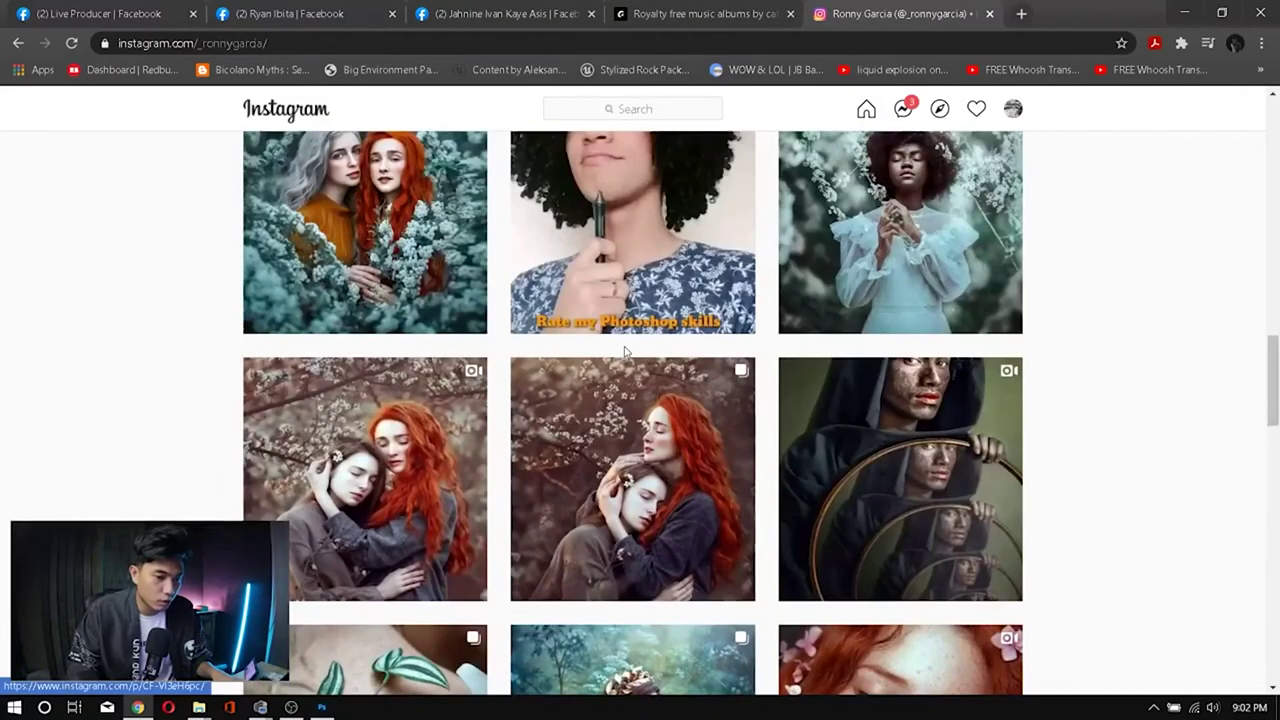
pyautogui.scroll(-4, 690, 343)
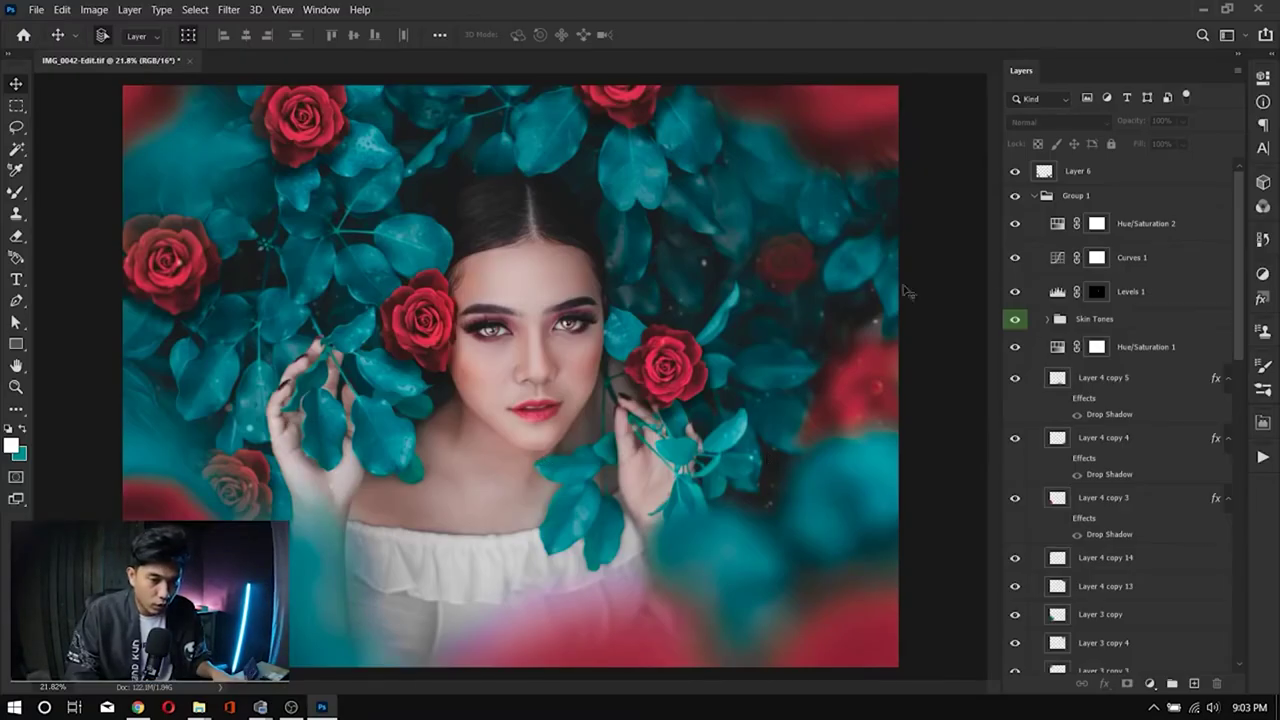
pyautogui.scroll(-8, 1078, 226)
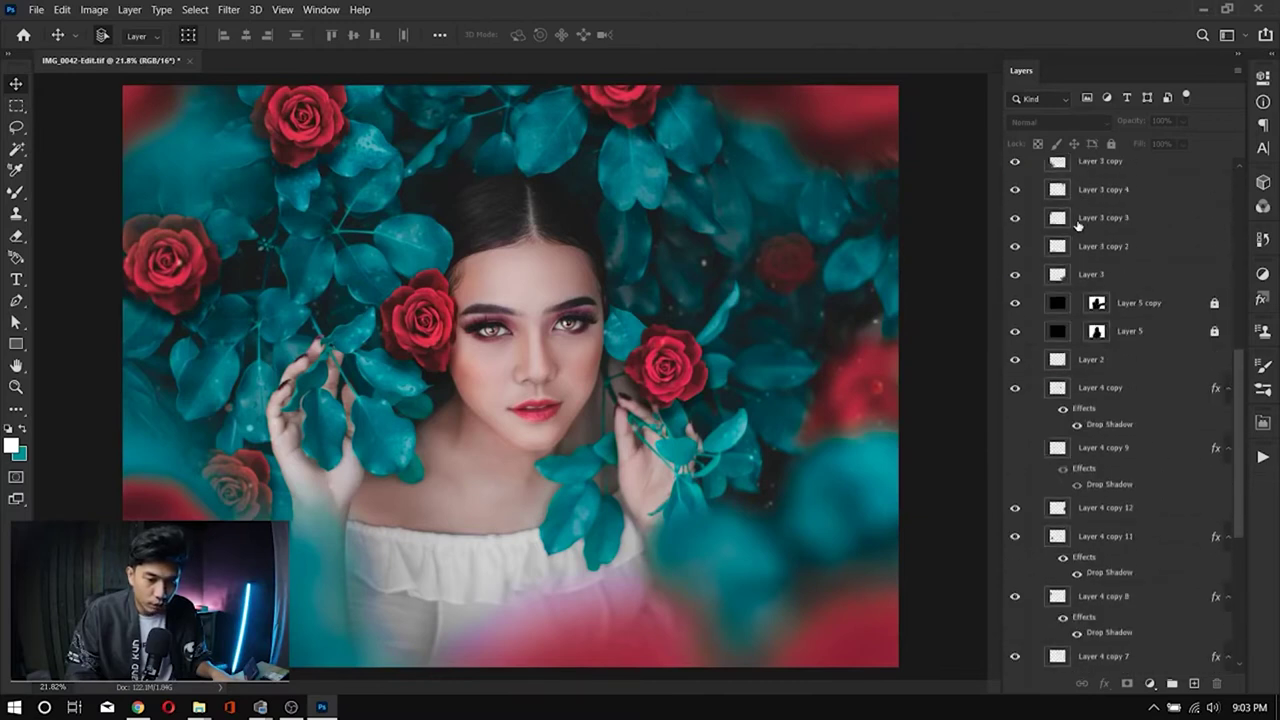
pyautogui.scroll(-6, 1078, 226)
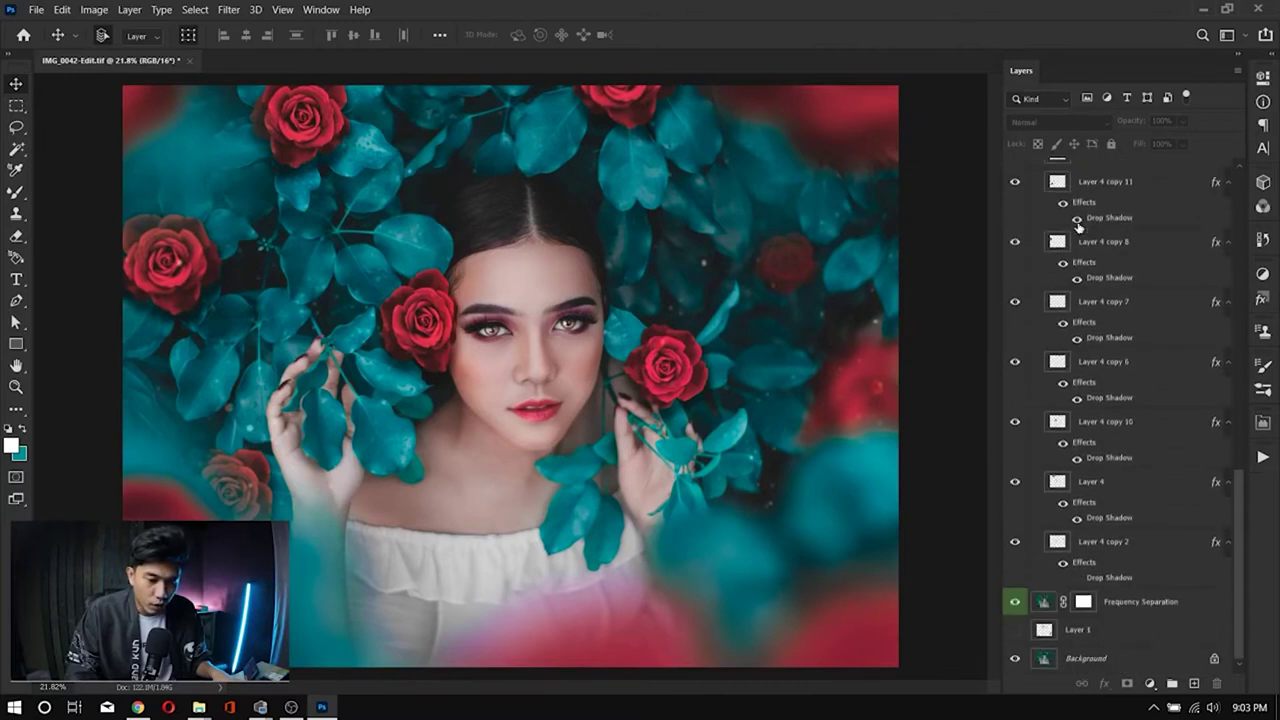
pyautogui.keyDown('alt'); pyautogui.click(1014, 658); pyautogui.keyUp('alt')
pyautogui.keyDown('alt'); pyautogui.click(1014, 658); pyautogui.keyUp('alt')
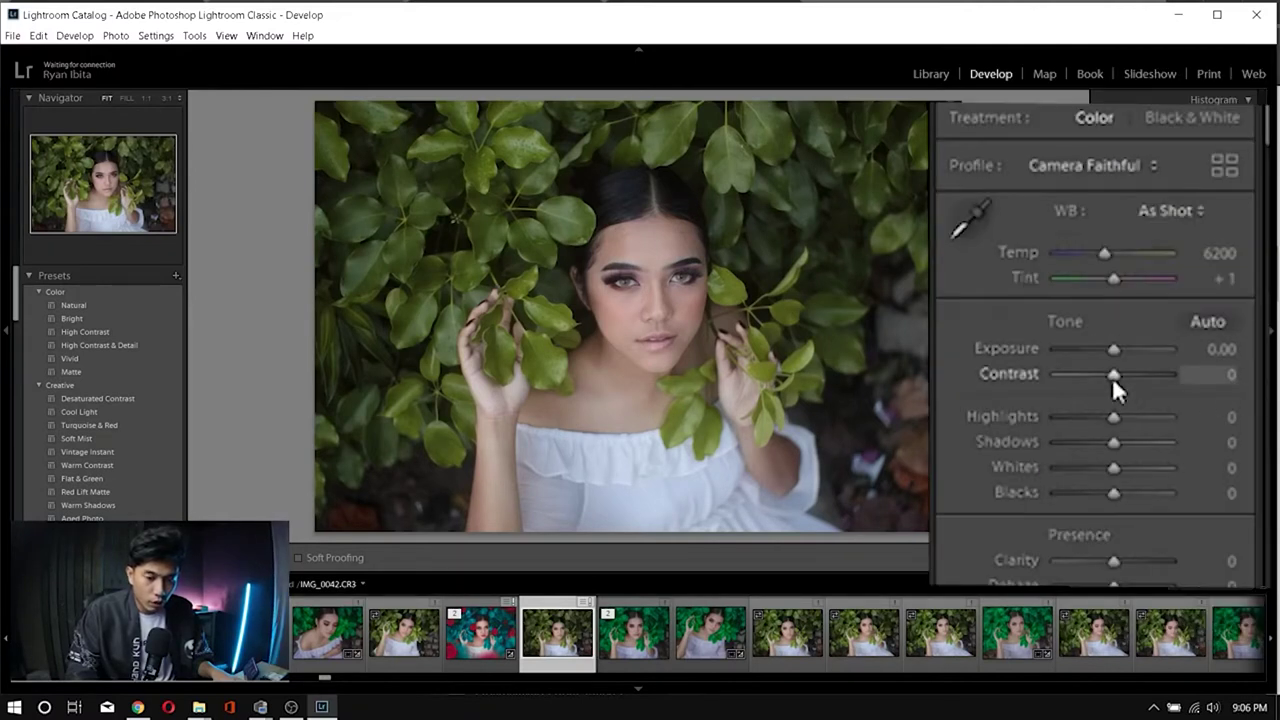
# Step: Set Contrast to -80 and Highlights to -20 in the Basic panel
pyautogui.moveTo(1112, 377); pyautogui.dragTo(1062, 382)
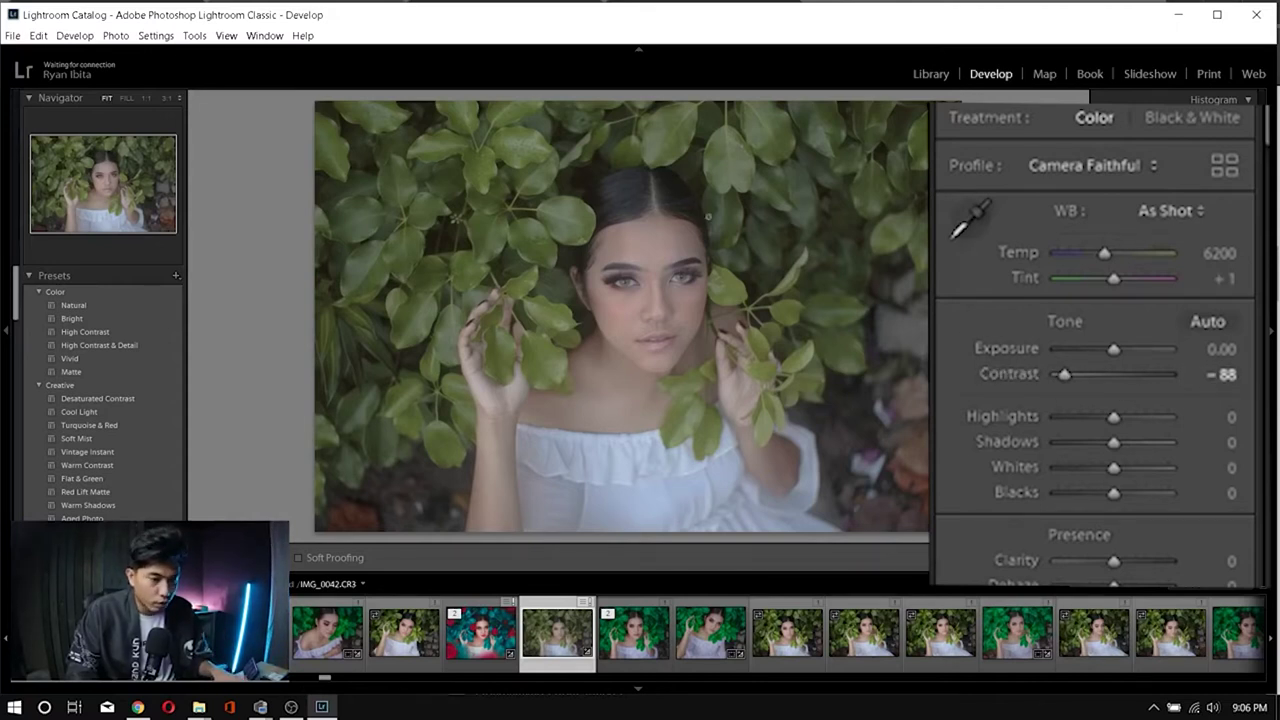
pyautogui.click(1226, 374)
pyautogui.press('BackSpace')
pyautogui.write('-80')
pyautogui.press('Return')
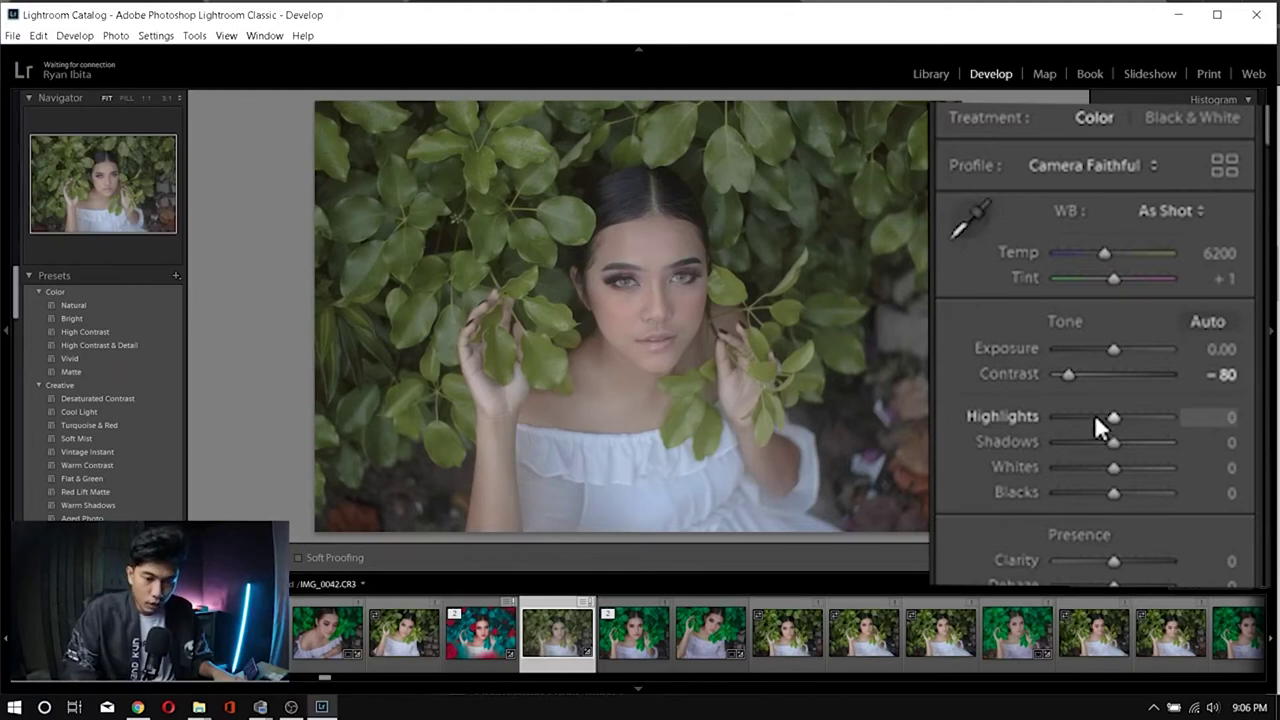
pyautogui.click(1195, 417)
pyautogui.write('-20')
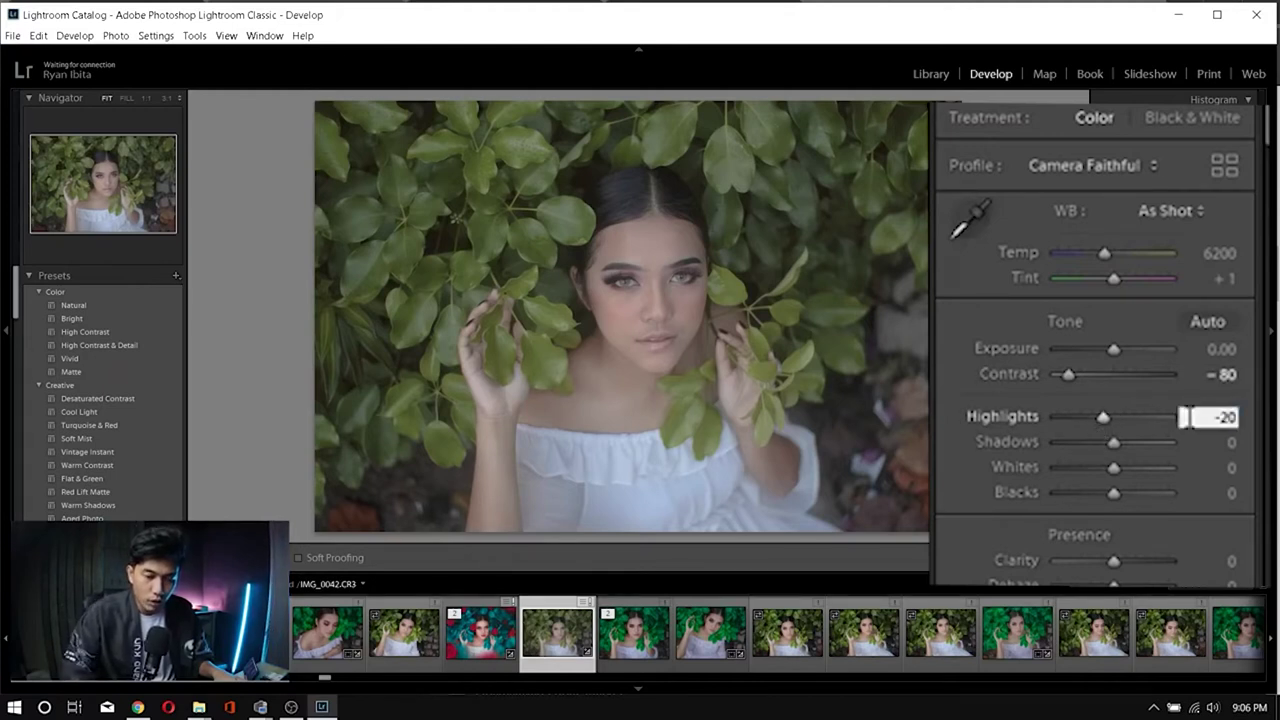
pyautogui.press('Return')
pyautogui.press('Tab')
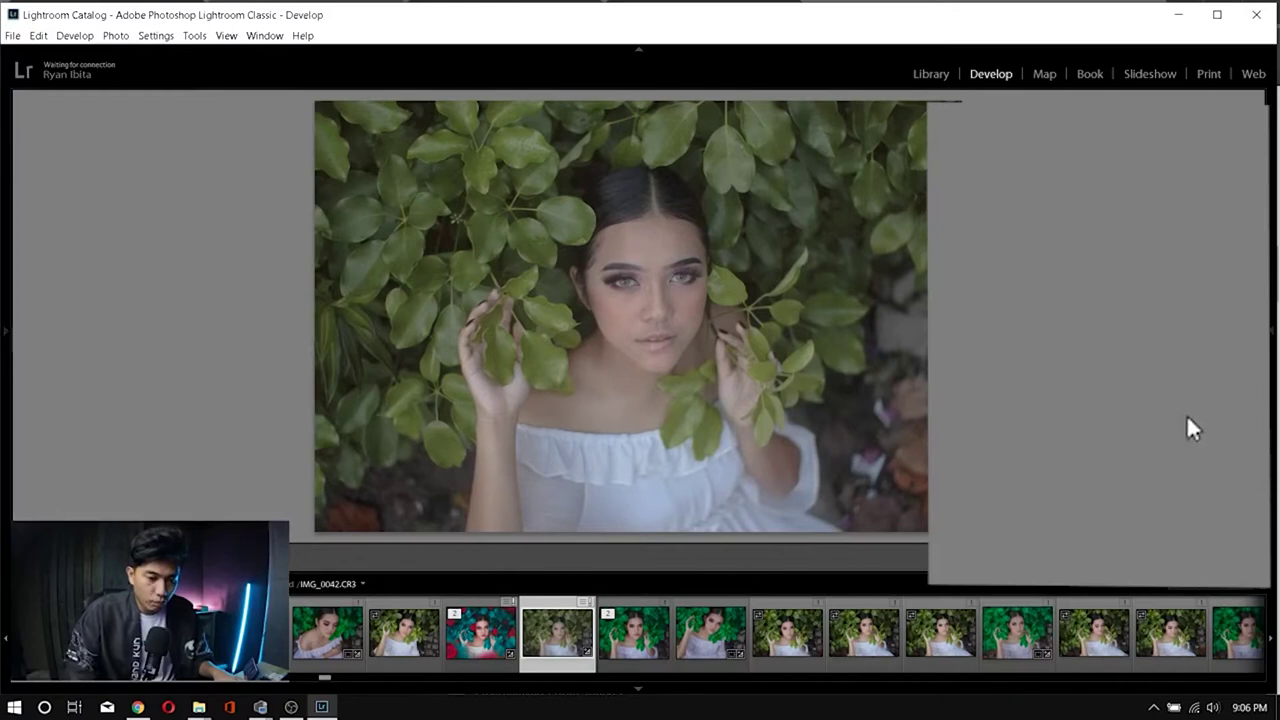
pyautogui.press('Tab')
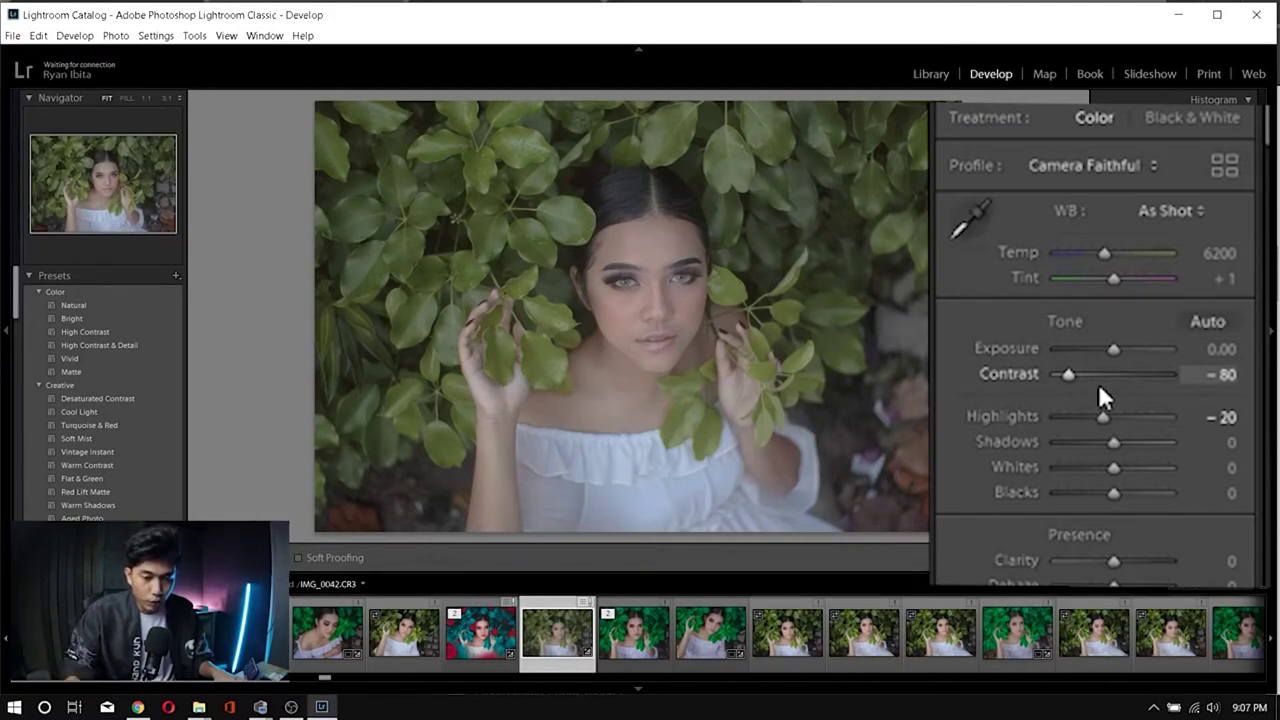
# Step: Test and reset Exposure to 0.00, then set Shadows to +50
pyautogui.moveTo(1116, 344); pyautogui.dragTo(1106, 344)
pyautogui.doubleClick(1106, 344)
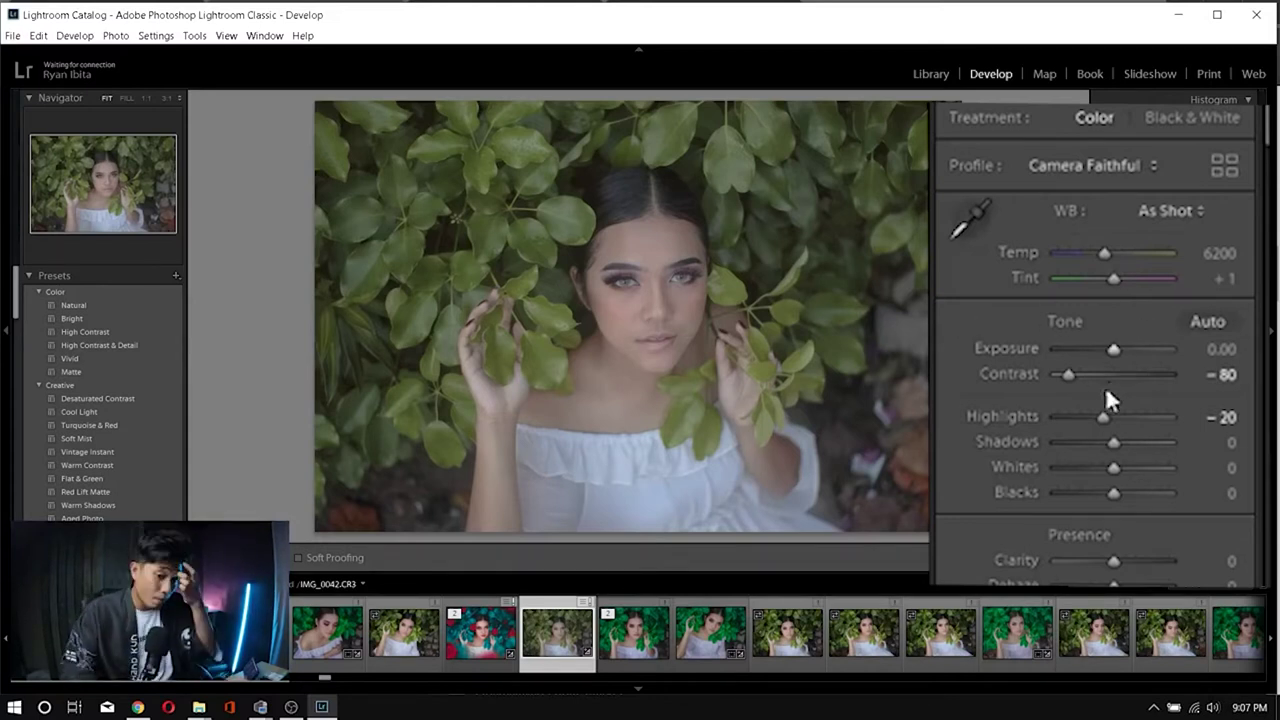
pyautogui.moveTo(1114, 443); pyautogui.dragTo(1150, 442)
pyautogui.click(1228, 443)
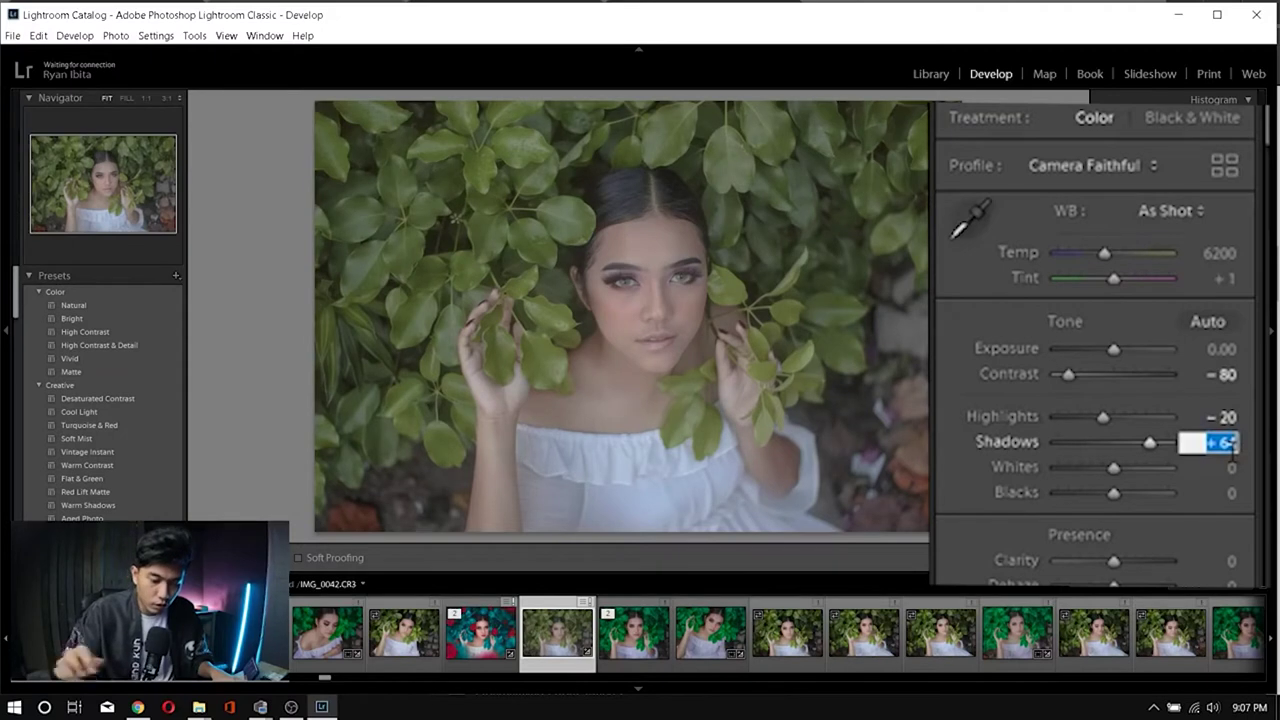
pyautogui.press('BackSpace')
pyautogui.write('56')
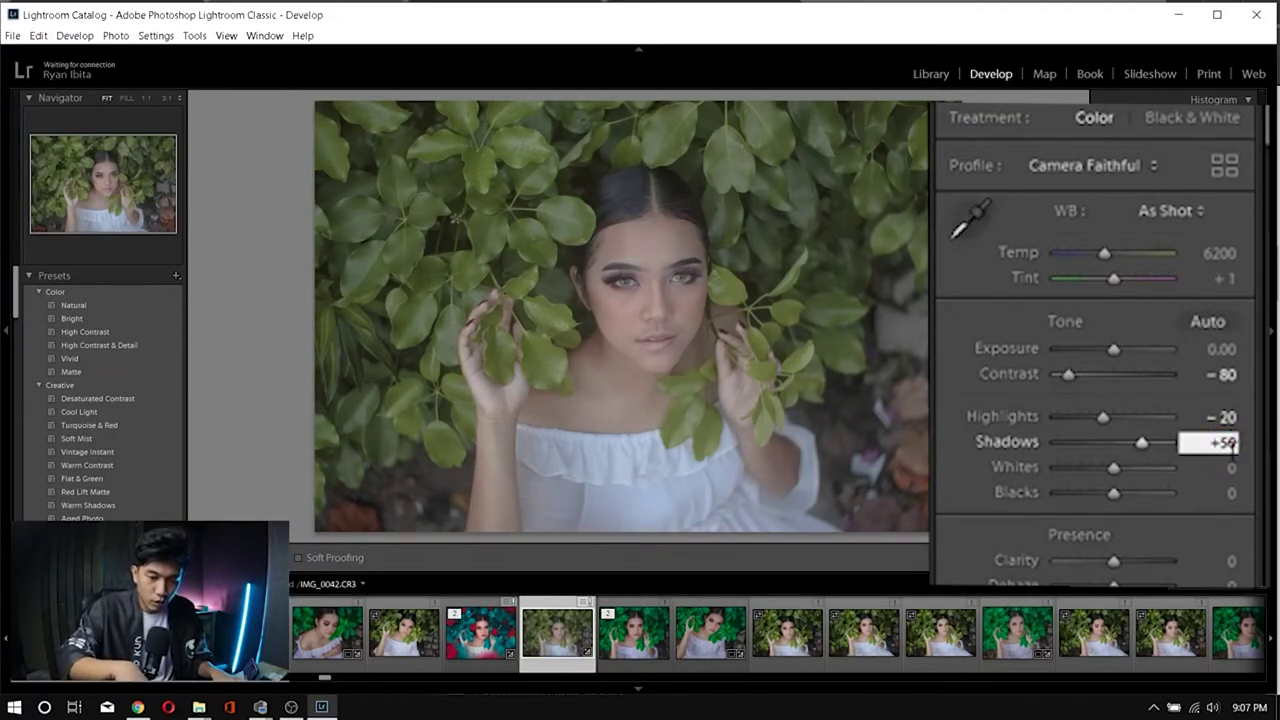
pyautogui.press('BackSpace')
pyautogui.write('0')
pyautogui.press('Return')
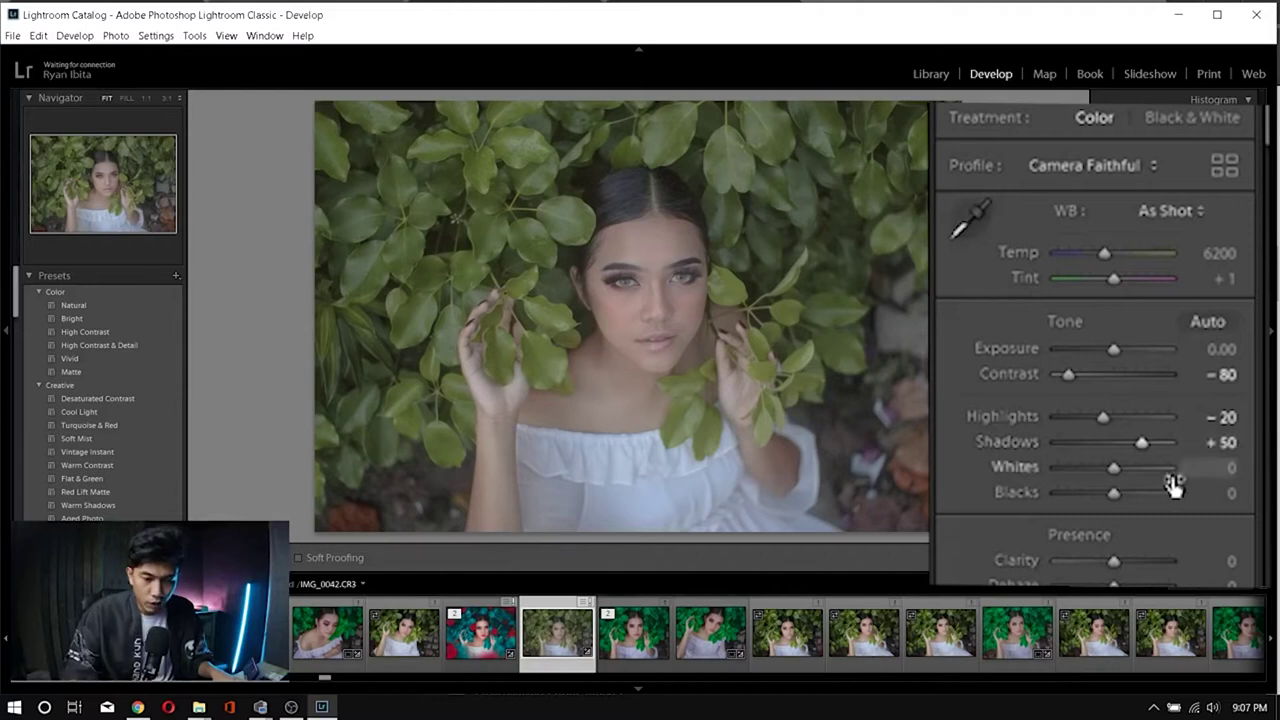
# Step: Set Whites to -20 and Blacks to +20
pyautogui.click(1230, 467)
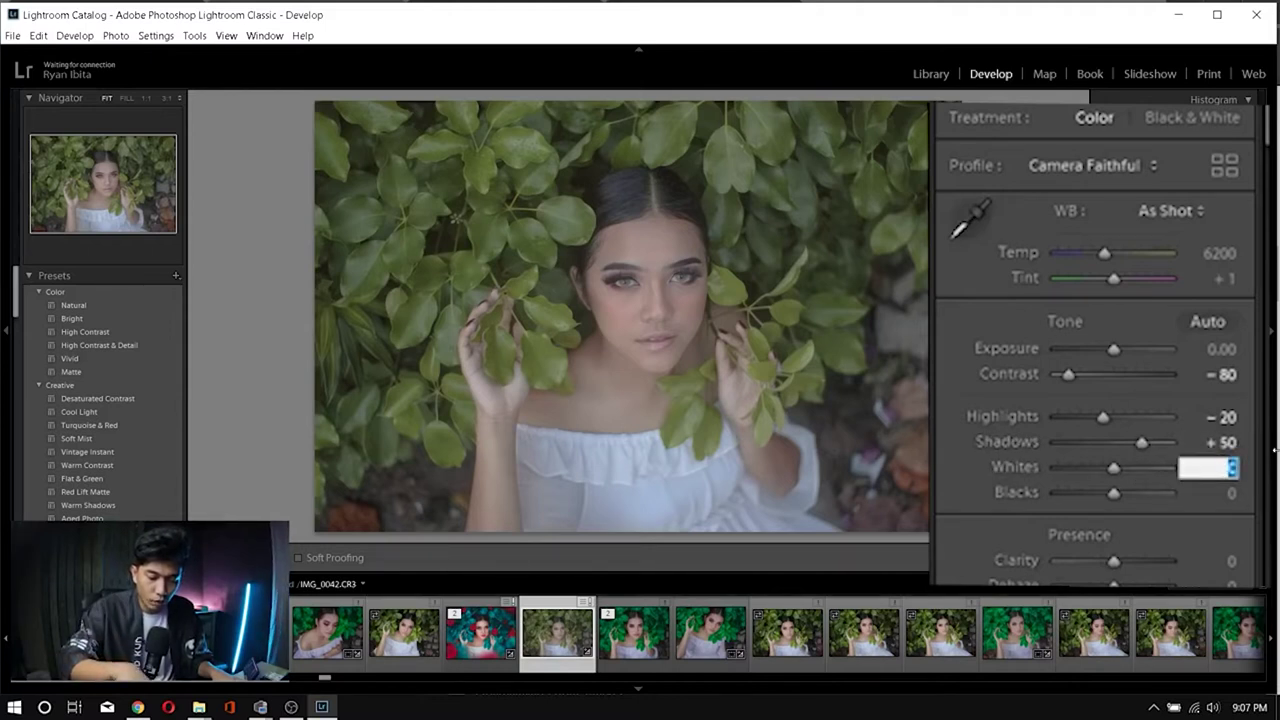
pyautogui.write('-20')
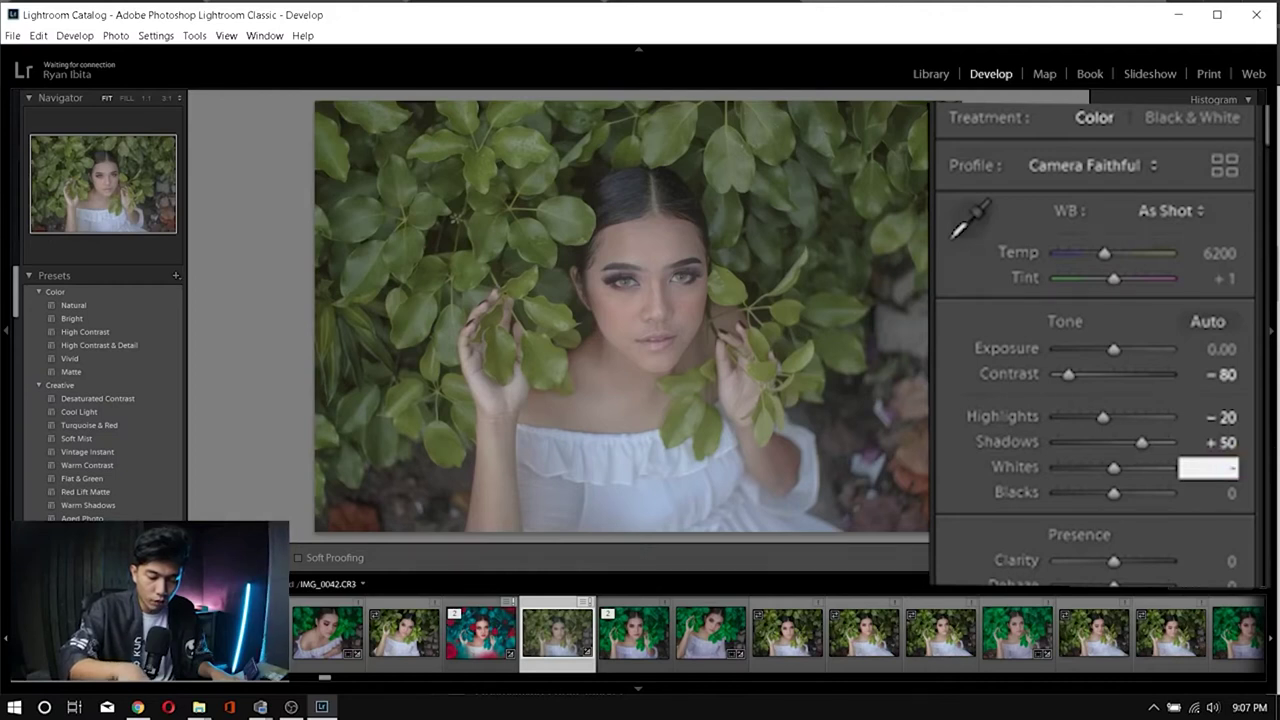
pyautogui.press('Return')
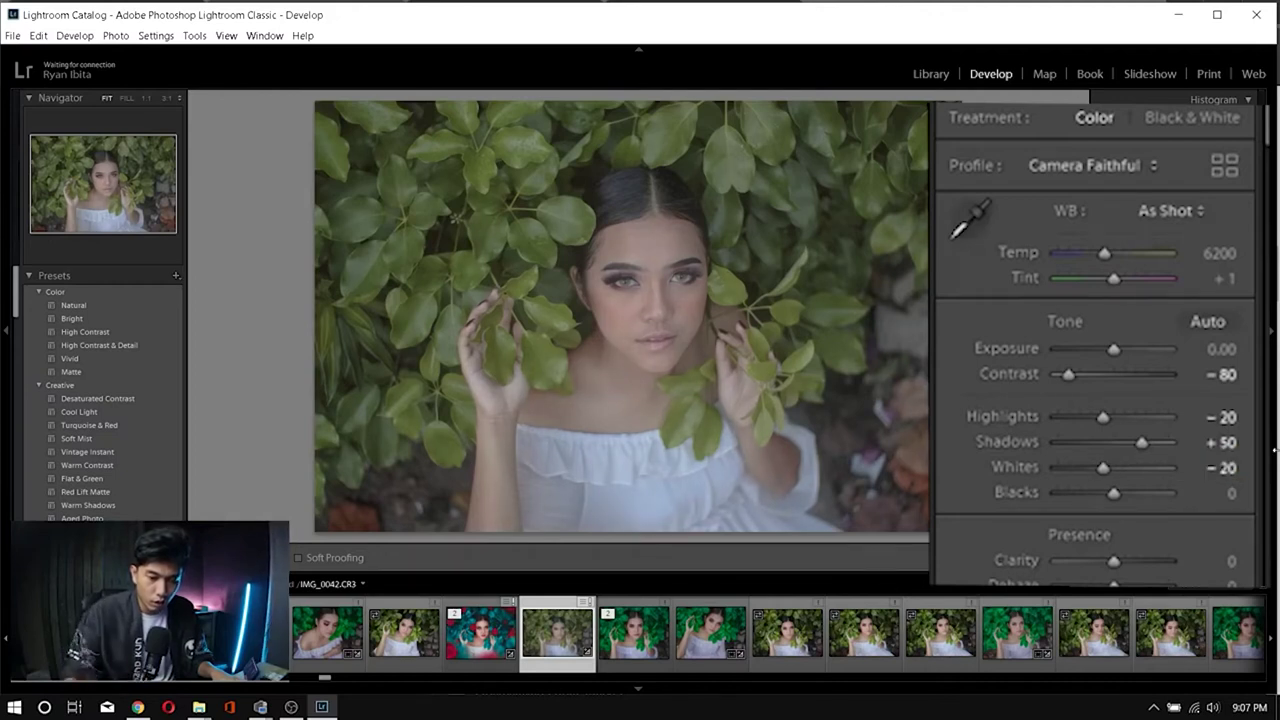
pyautogui.moveTo(1113, 493); pyautogui.dragTo(1124, 493)
pyautogui.click(1233, 495)
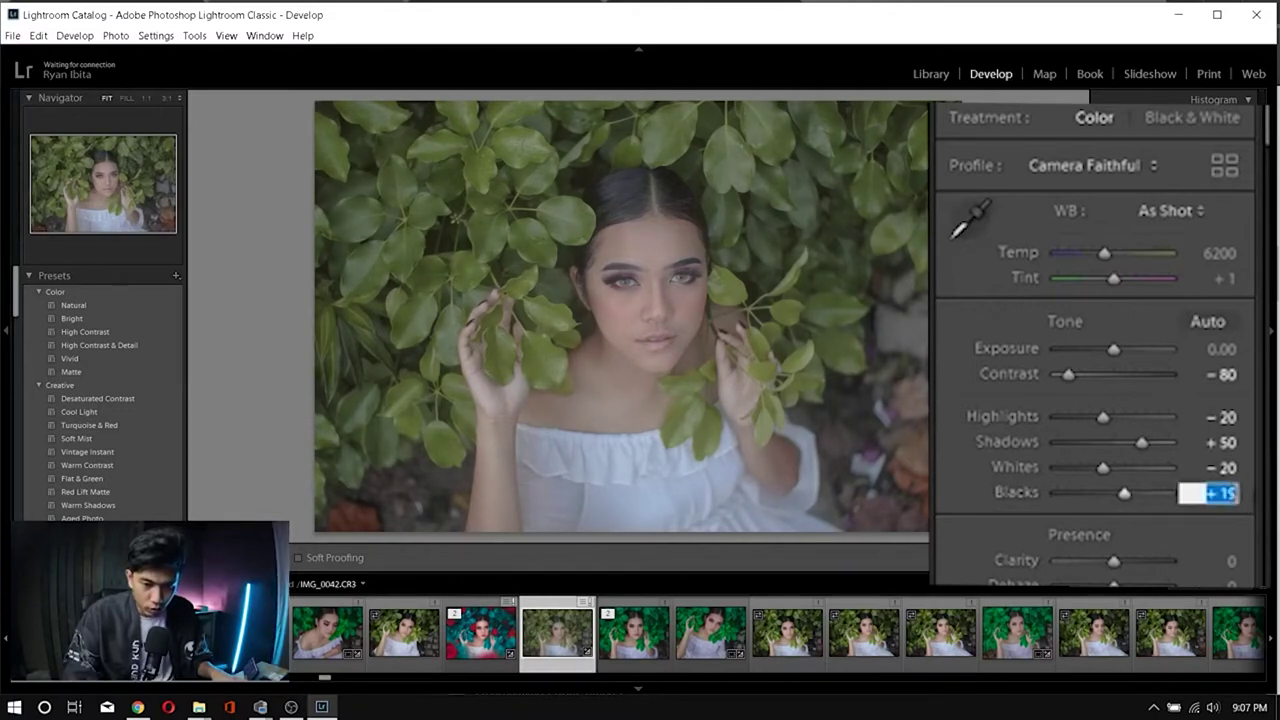
pyautogui.press('Up')
pyautogui.press('Up')
pyautogui.press('Up')
pyautogui.press('Up')
pyautogui.write('20')
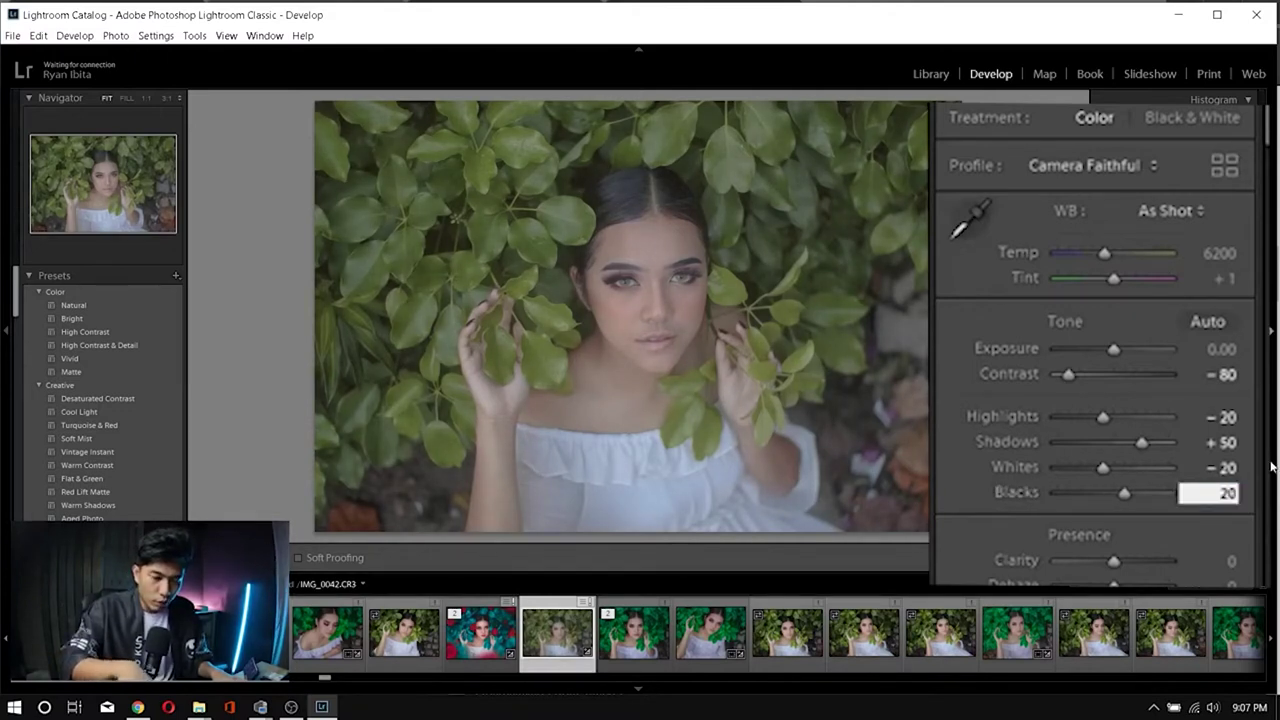
pyautogui.press('Return')
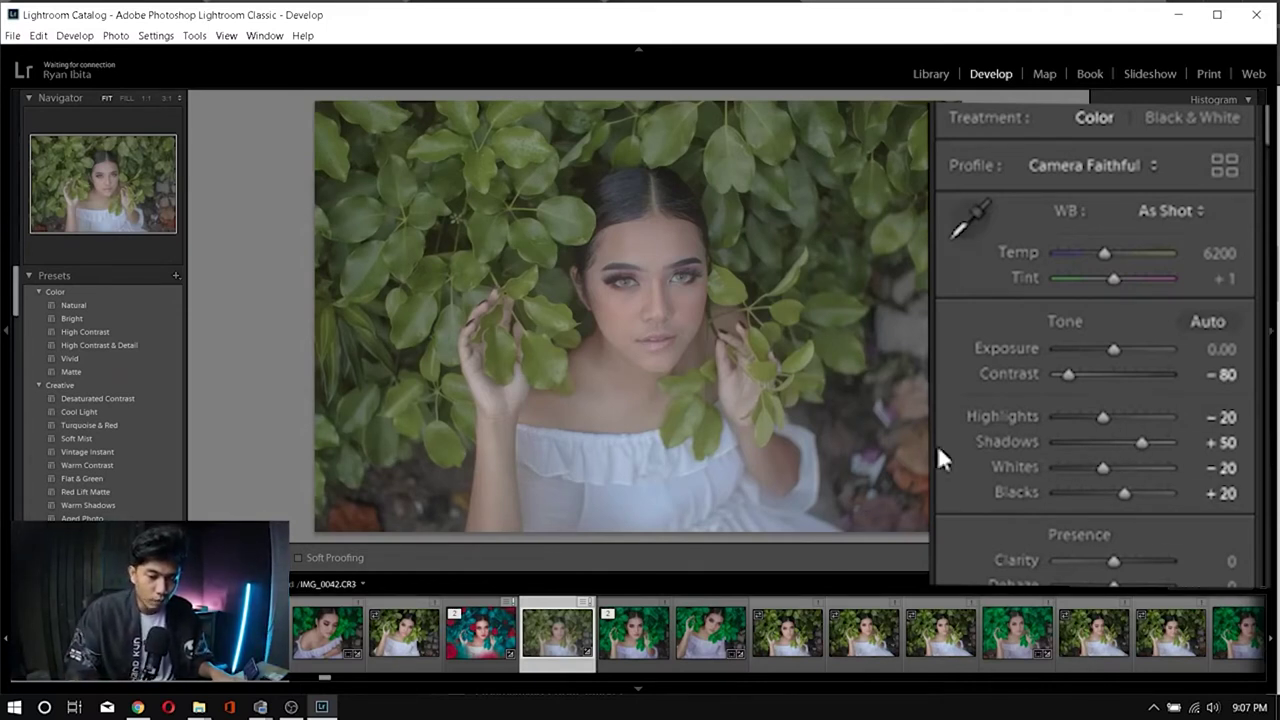
pyautogui.scroll(-3, 1100, 425)
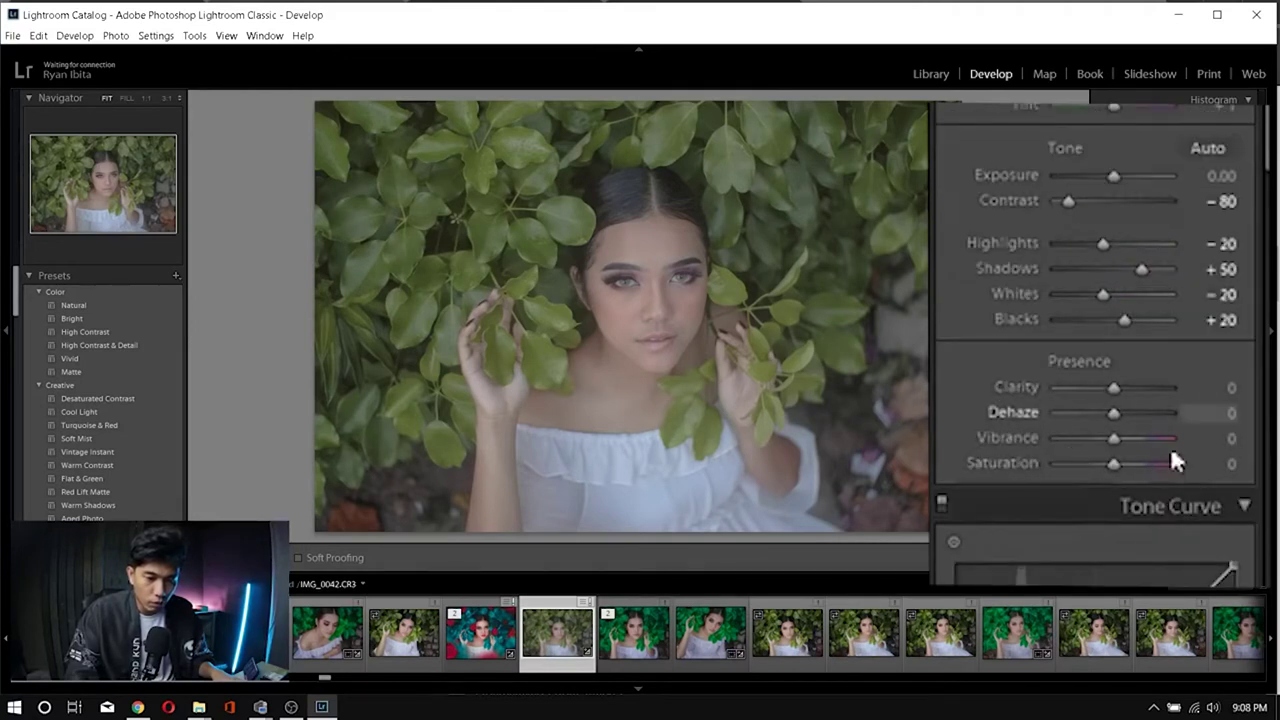
# Step: Add shadow, midtone and highlight points to the RGB tone curve, lowering shadows and raising highlights into an S-curve
pyautogui.scroll(-3, 1150, 500)
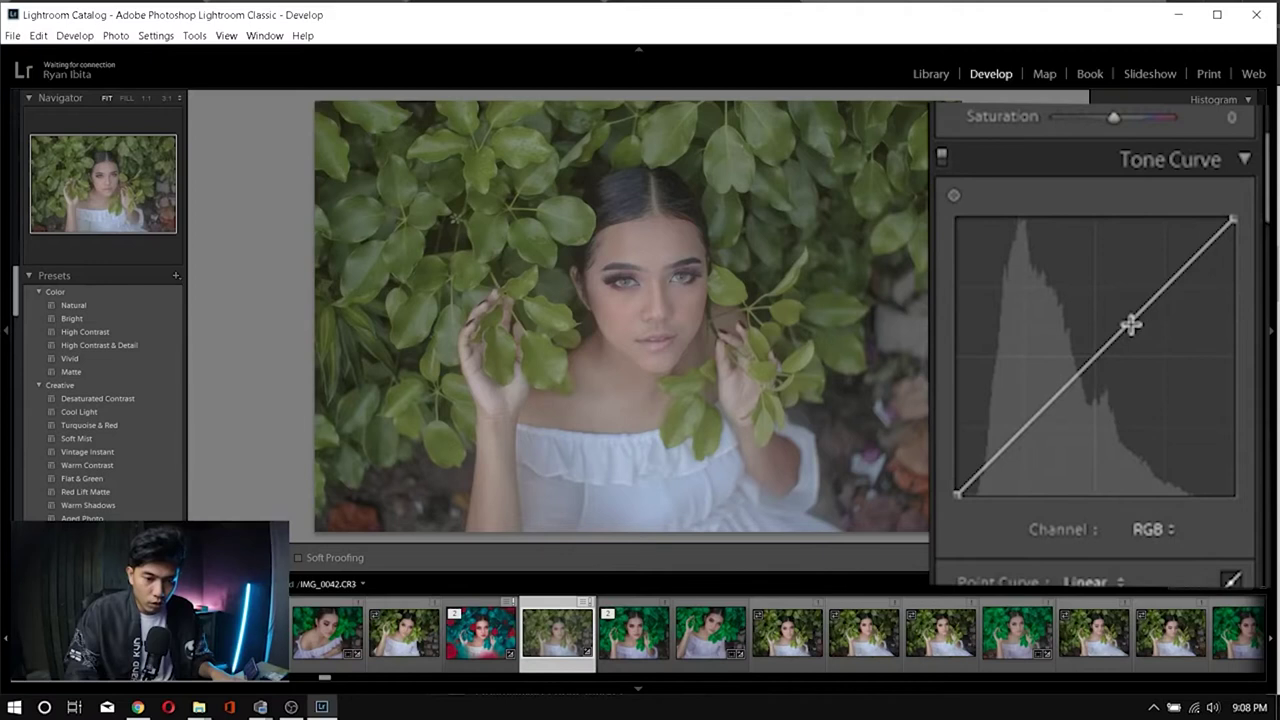
pyautogui.click(1004, 449)
pyautogui.hotkey('ctrl', 'z')
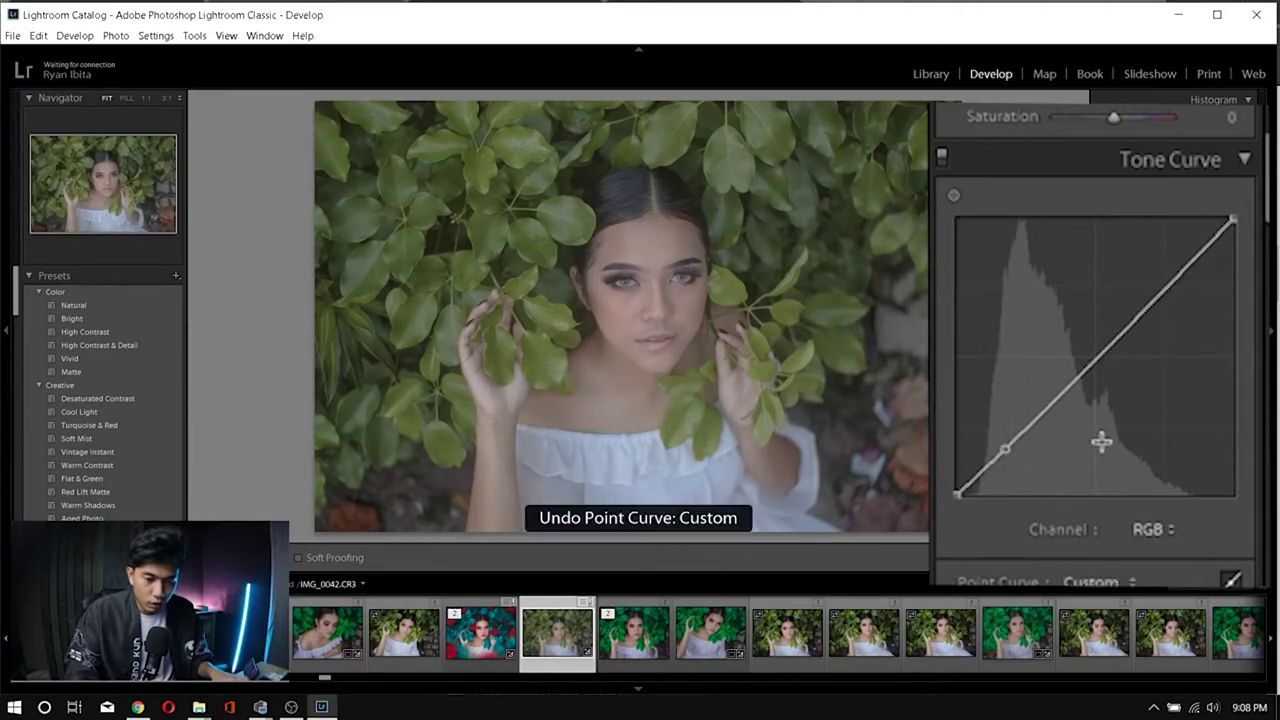
pyautogui.click(1024, 428)
pyautogui.click(1098, 357)
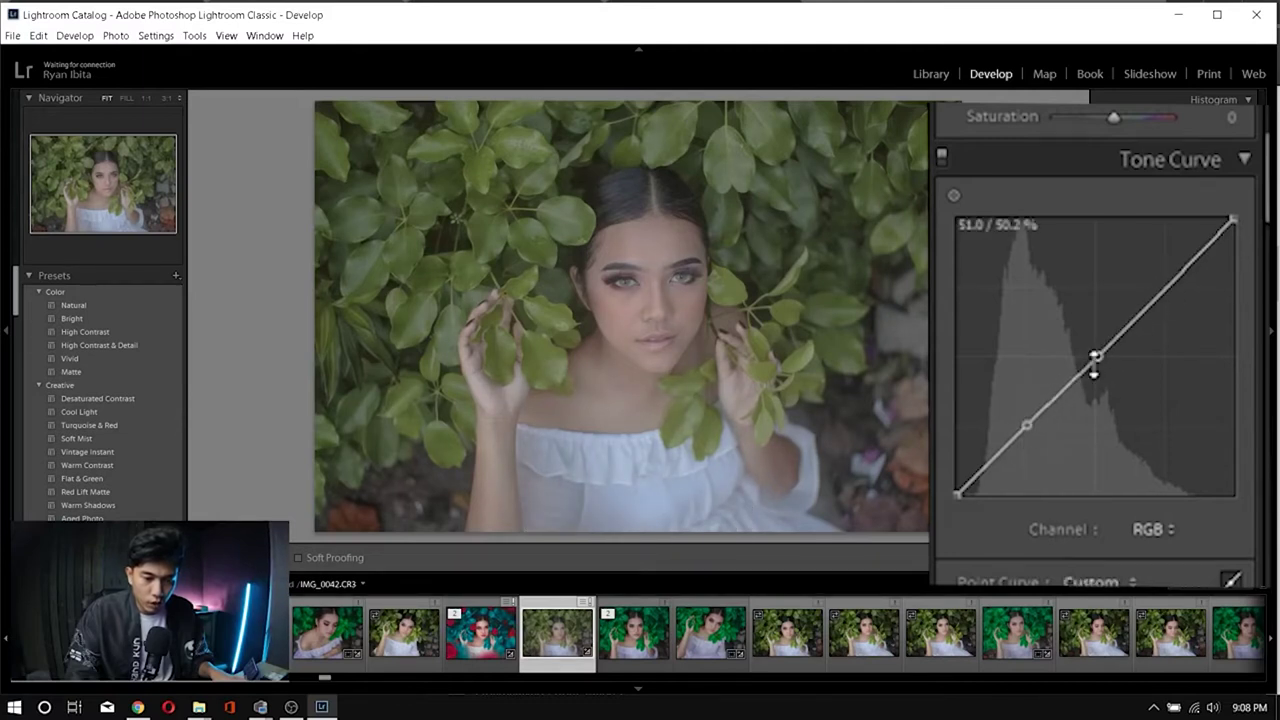
pyautogui.click(1166, 289)
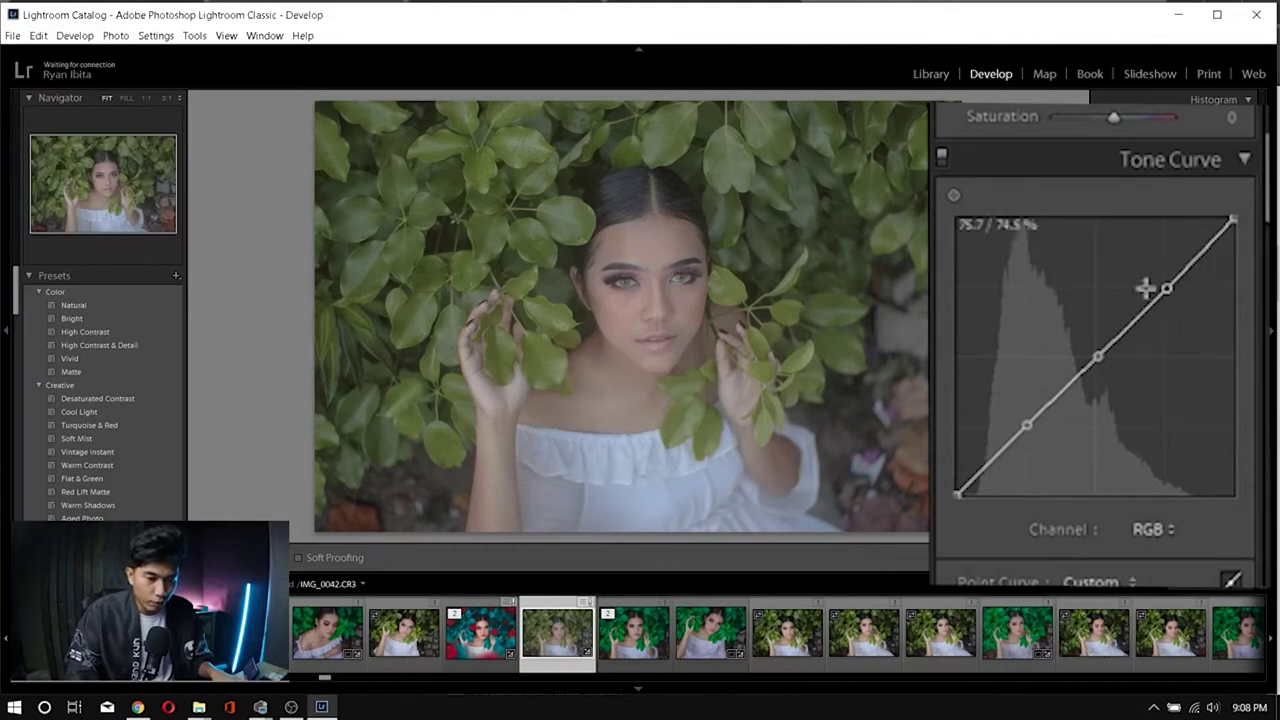
pyautogui.moveTo(1028, 424); pyautogui.dragTo(1028, 436)
pyautogui.moveTo(1166, 288); pyautogui.dragTo(1162, 276)
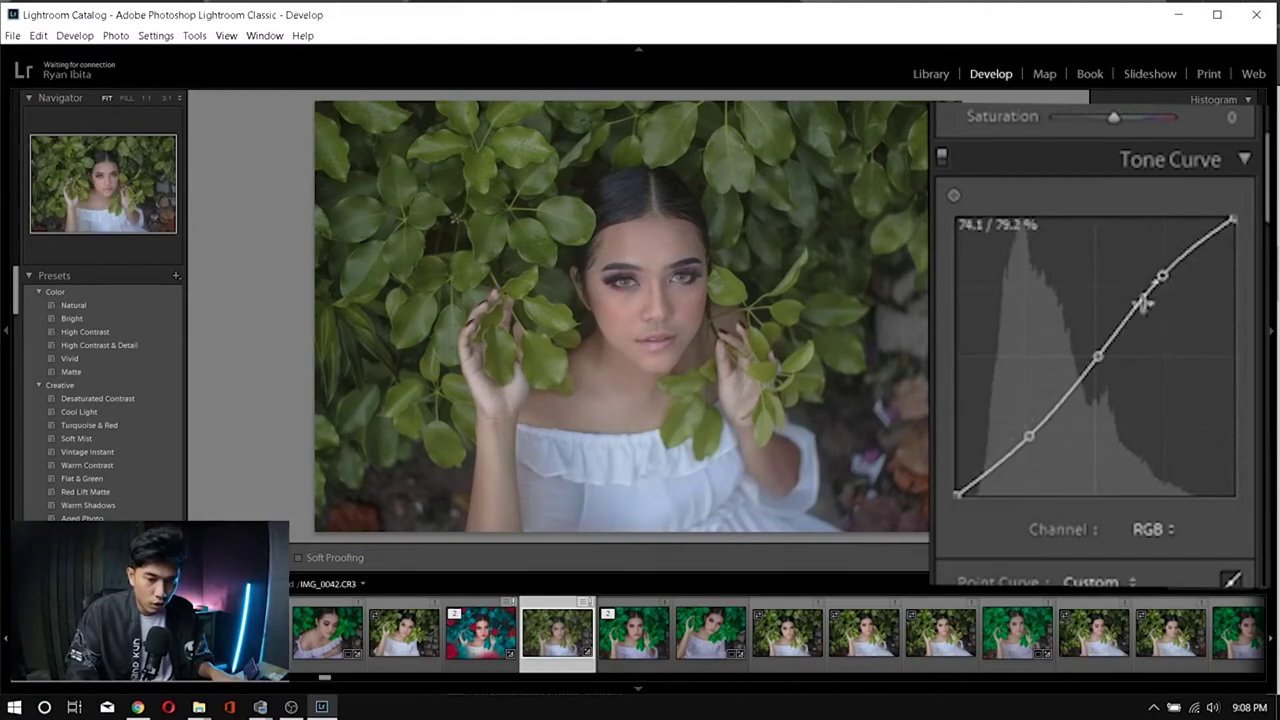
pyautogui.moveTo(1097, 356); pyautogui.dragTo(1093, 350)
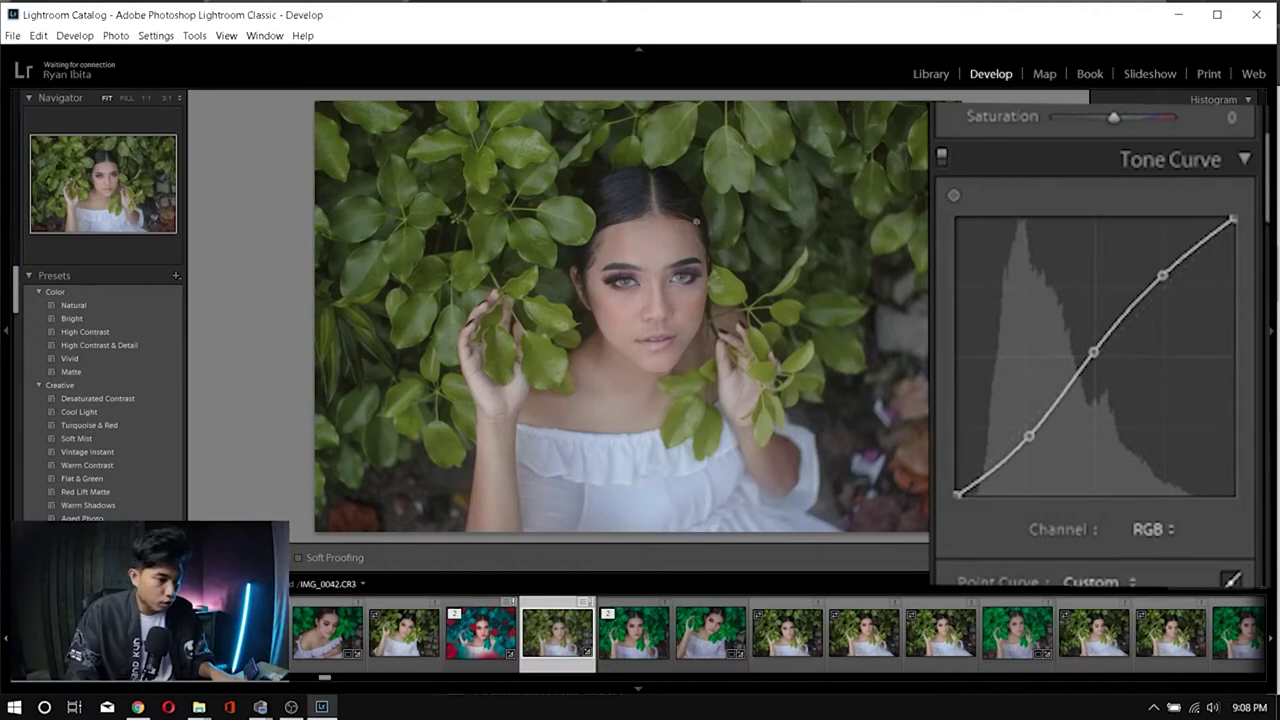
pyautogui.scroll(5, 1018, 302)
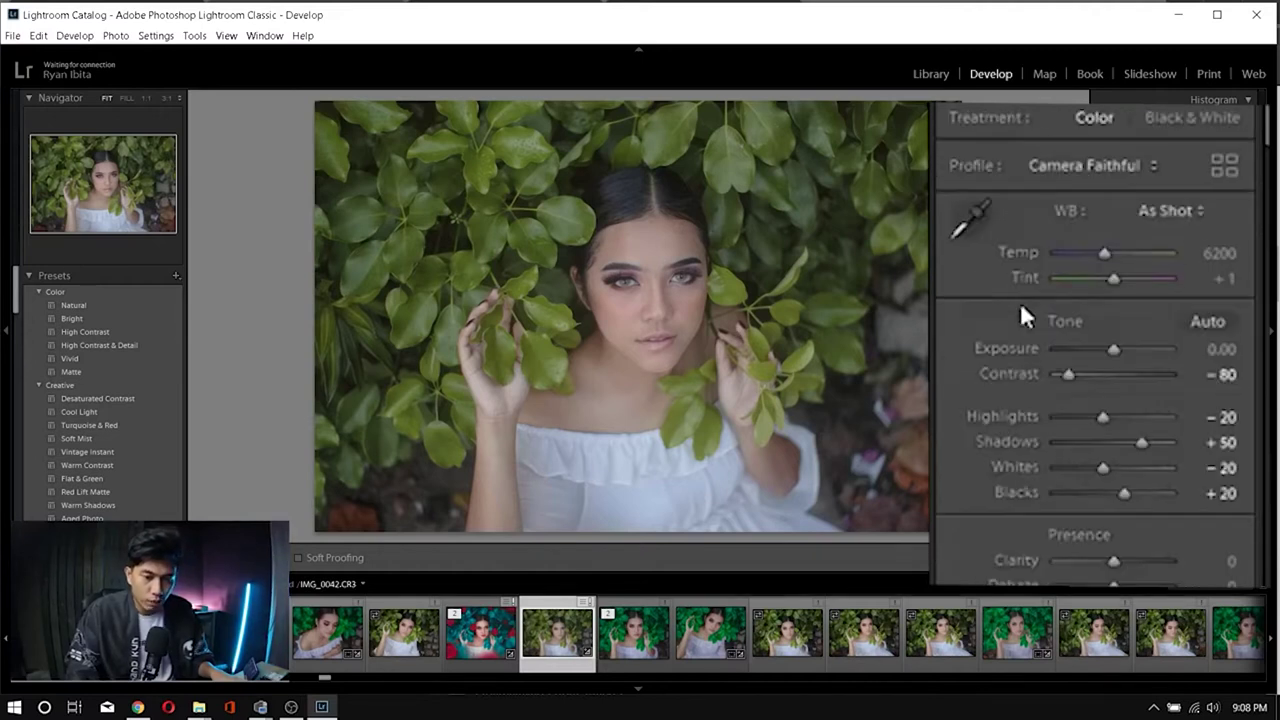
pyautogui.scroll(-8, 1021, 312)
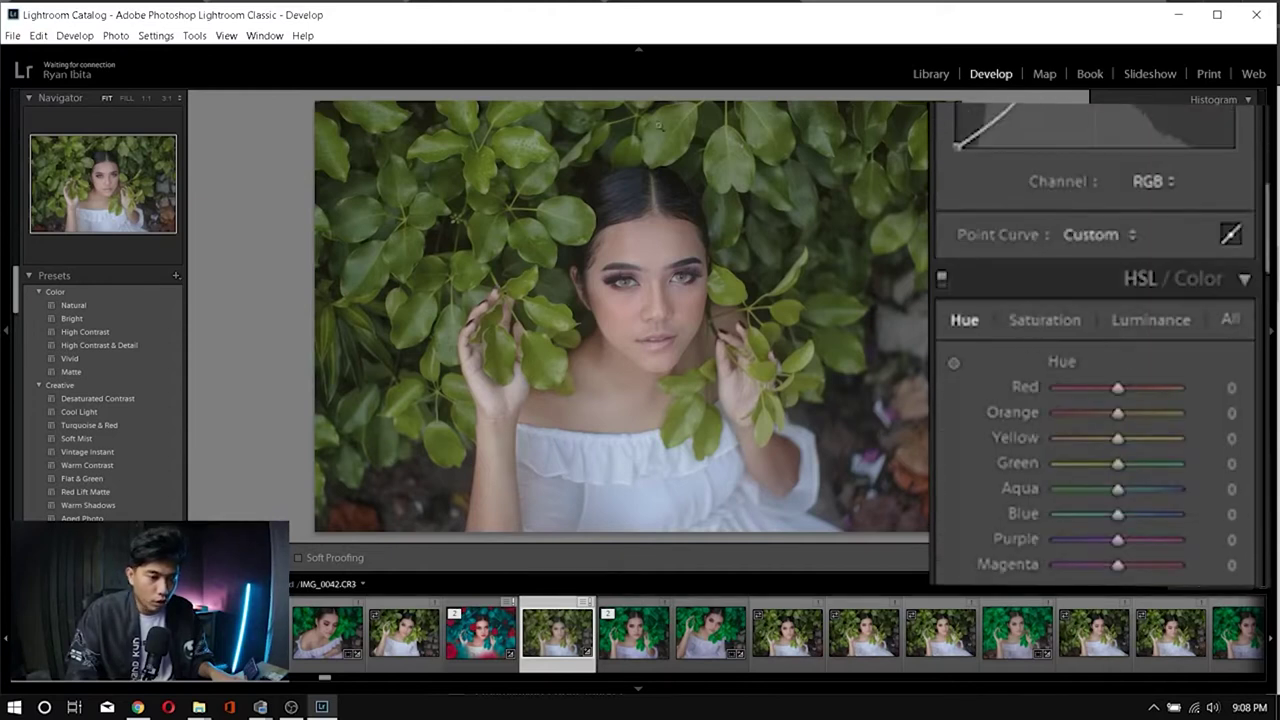
pyautogui.press('alt')
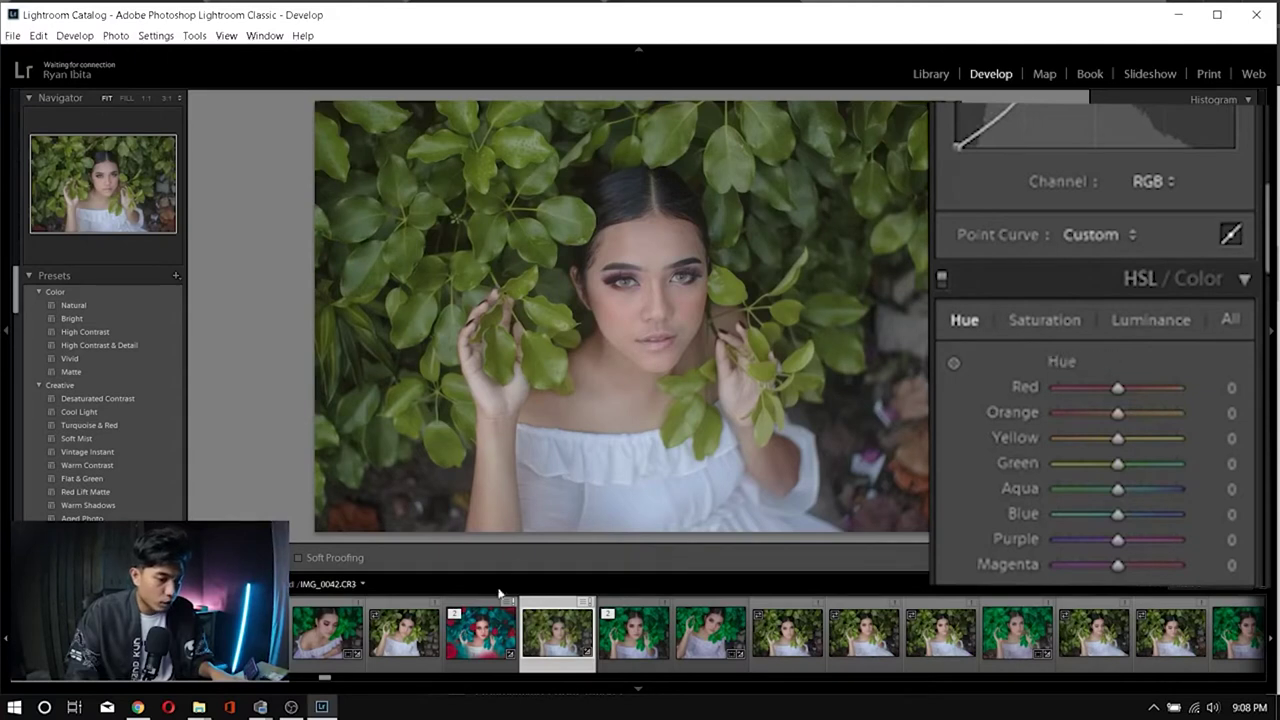
pyautogui.press('Left')
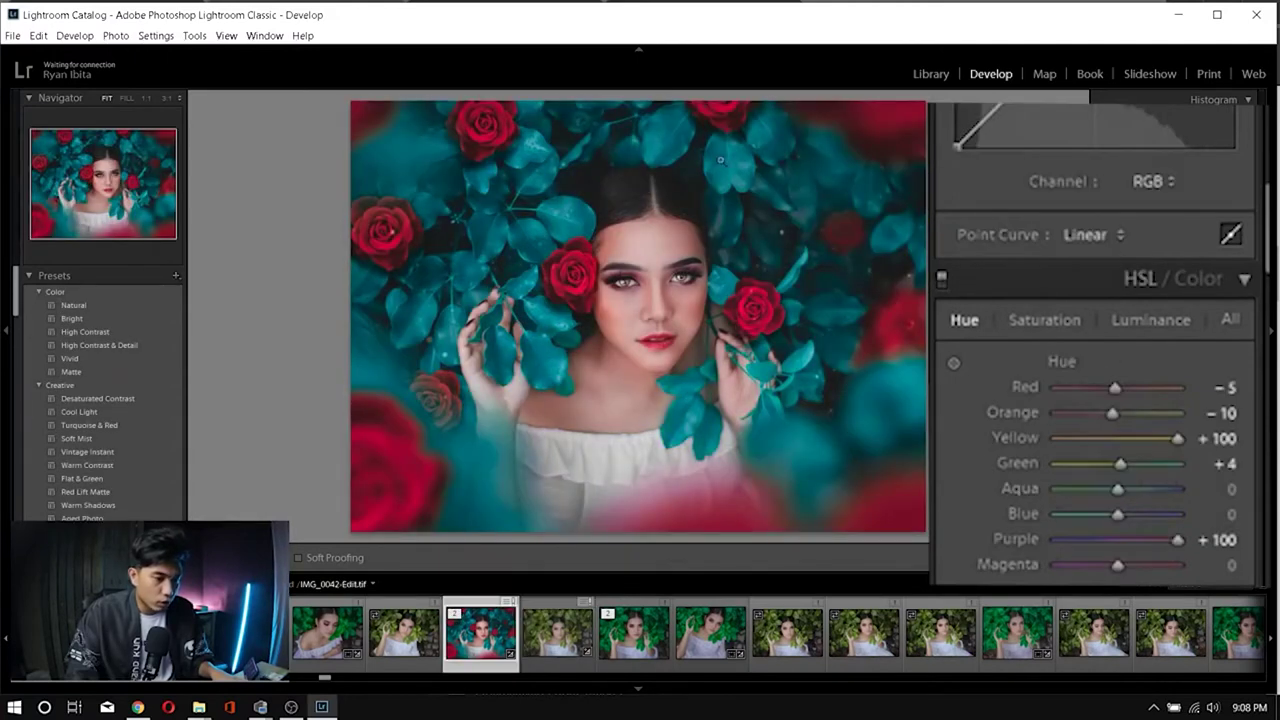
pyautogui.click(585, 612)
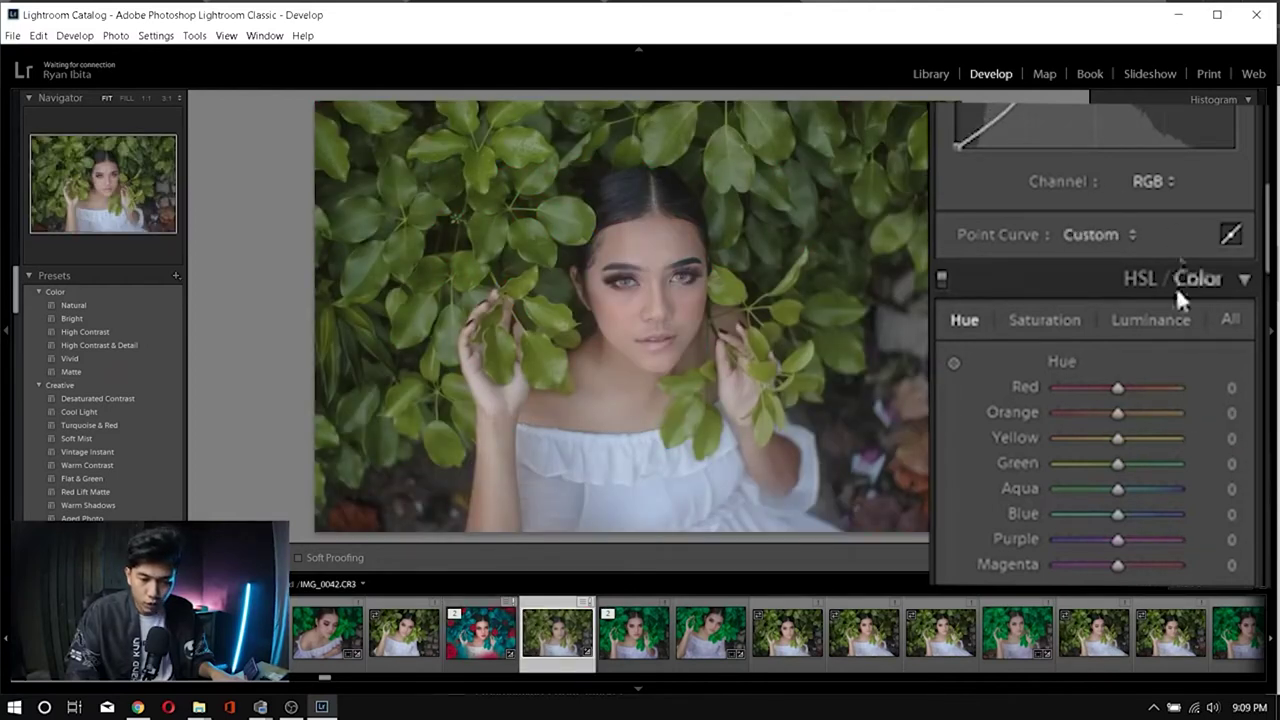
# Step: Shift the Green and Yellow HSL hues to +100, trying and undoing an Aqua hue change
pyautogui.moveTo(1116, 462)
pyautogui.mouseDown()
pyautogui.moveTo(1181, 463)
pyautogui.moveTo(1105, 461)
pyautogui.mouseUp()
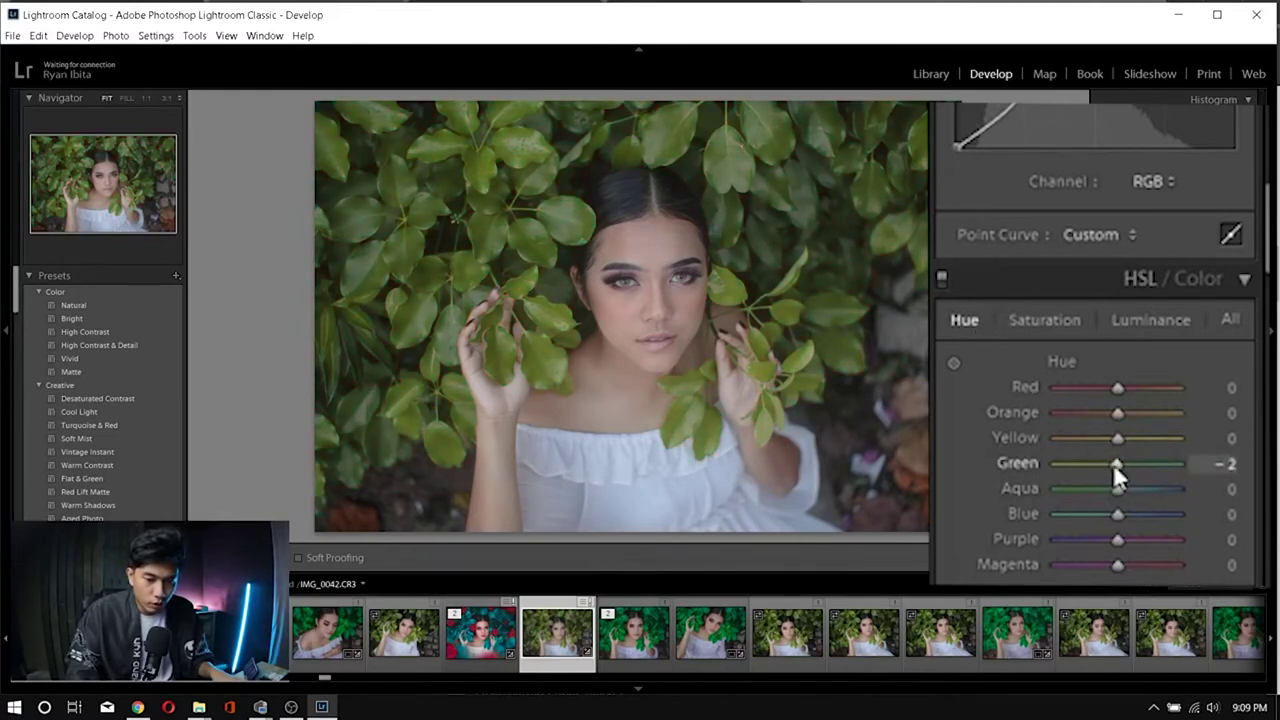
pyautogui.moveTo(1113, 463); pyautogui.dragTo(1186, 463)
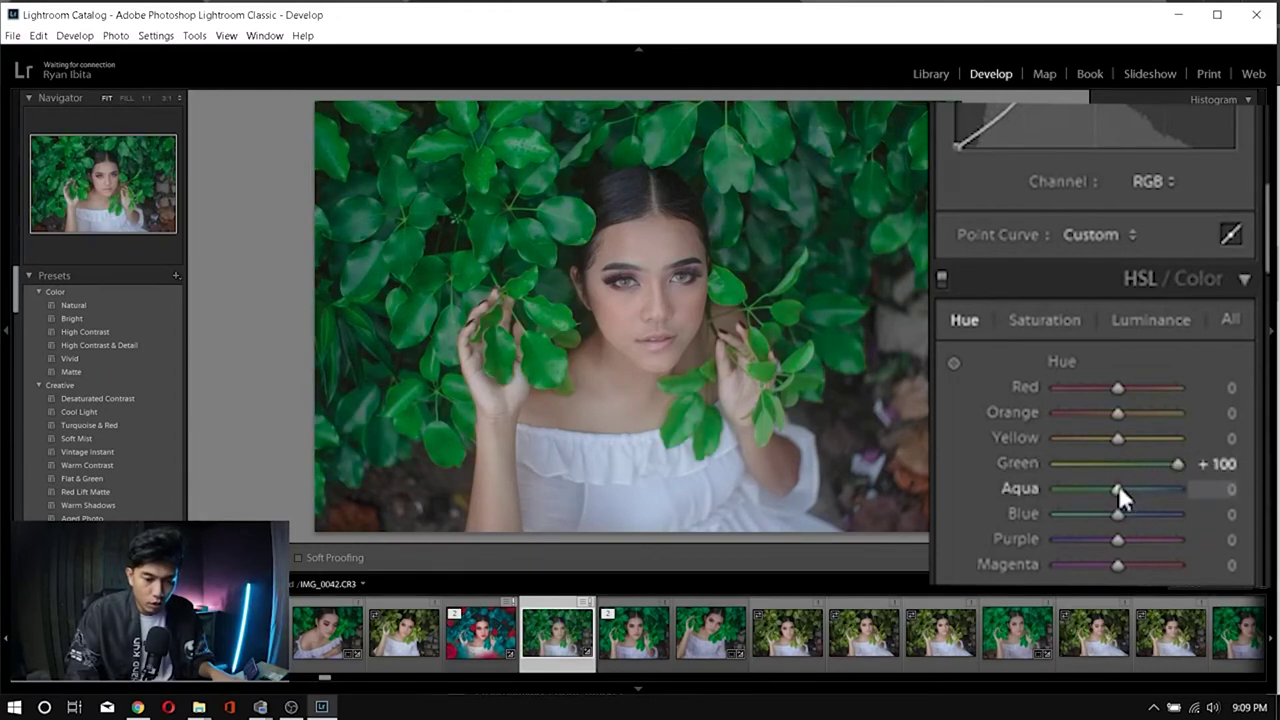
pyautogui.moveTo(1118, 484); pyautogui.dragTo(1178, 485)
pyautogui.moveTo(1024, 486); pyautogui.dragTo(1142, 486)
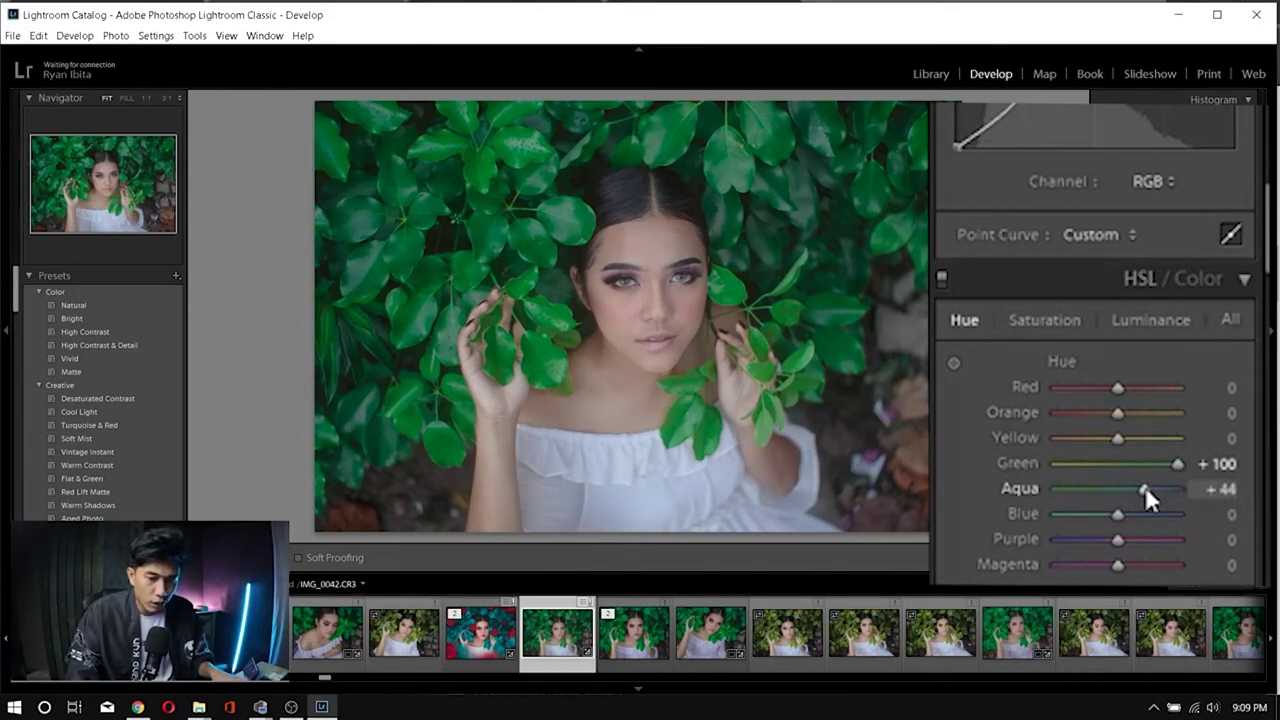
pyautogui.hotkey('ctrl', 'z')
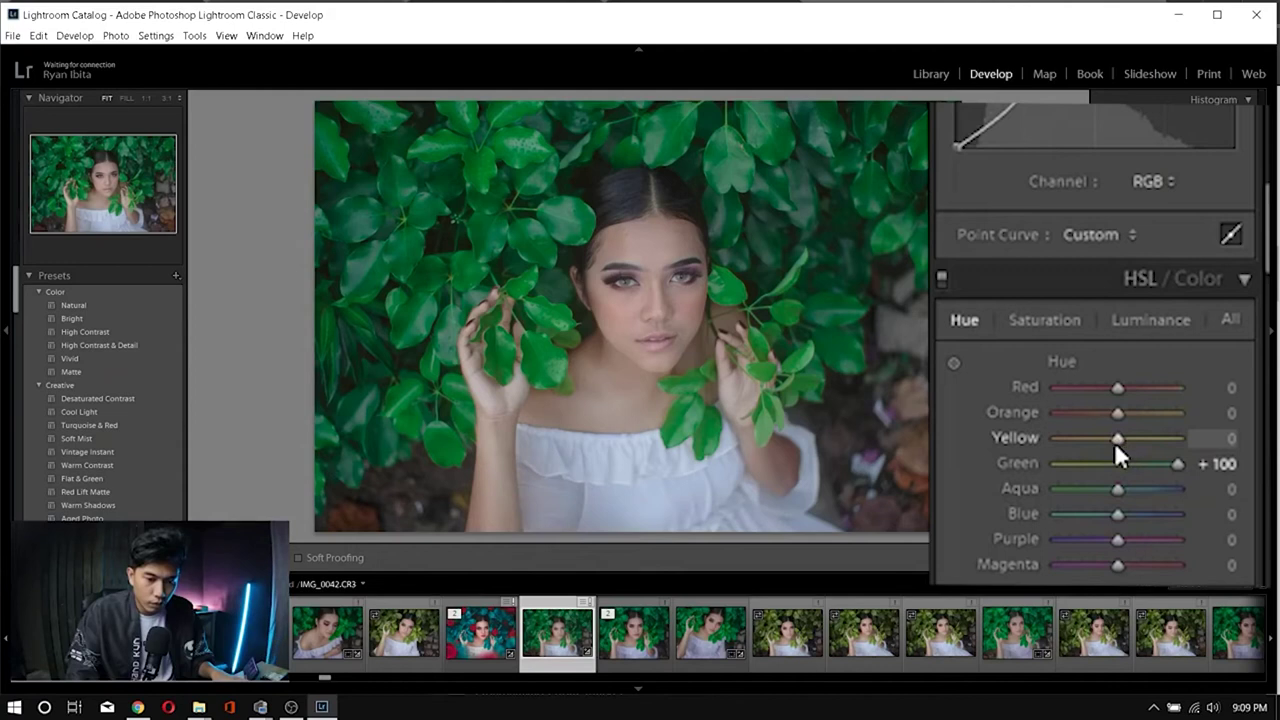
pyautogui.moveTo(1116, 442); pyautogui.dragTo(1230, 442)
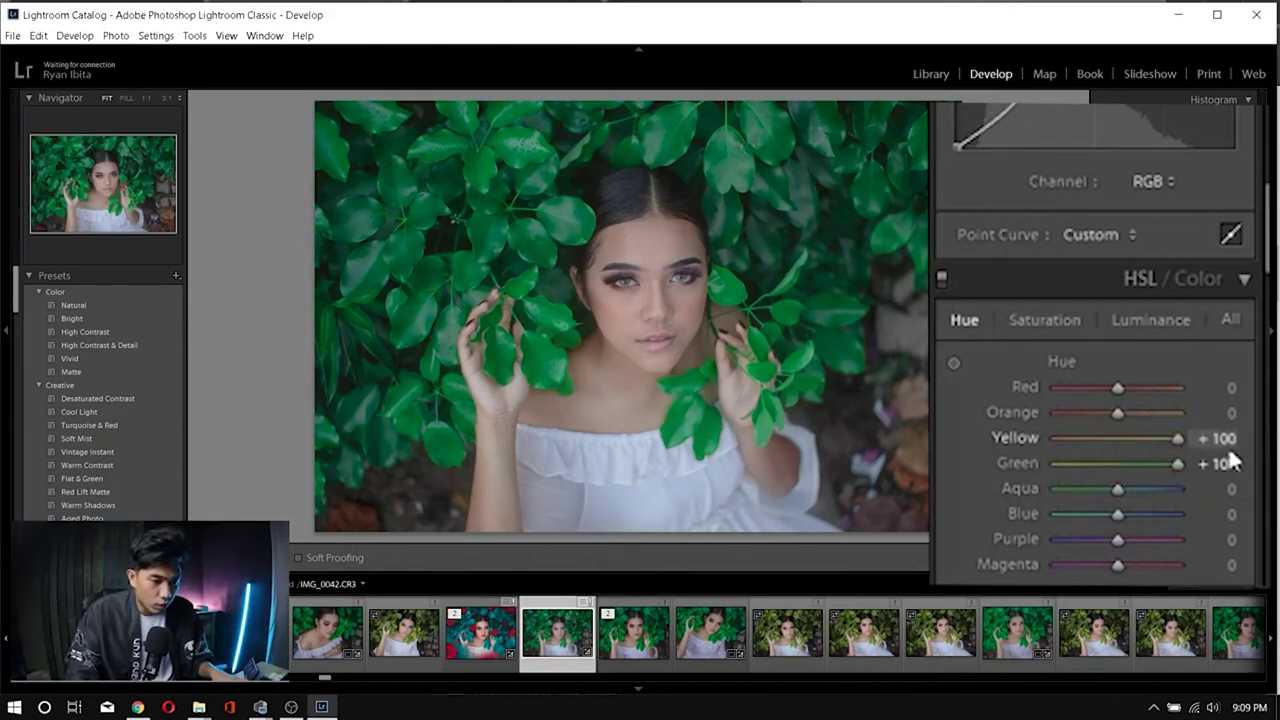
pyautogui.moveTo(1178, 440)
pyautogui.mouseDown()
pyautogui.moveTo(1109, 449)
pyautogui.moveTo(1170, 447)
pyautogui.mouseUp()
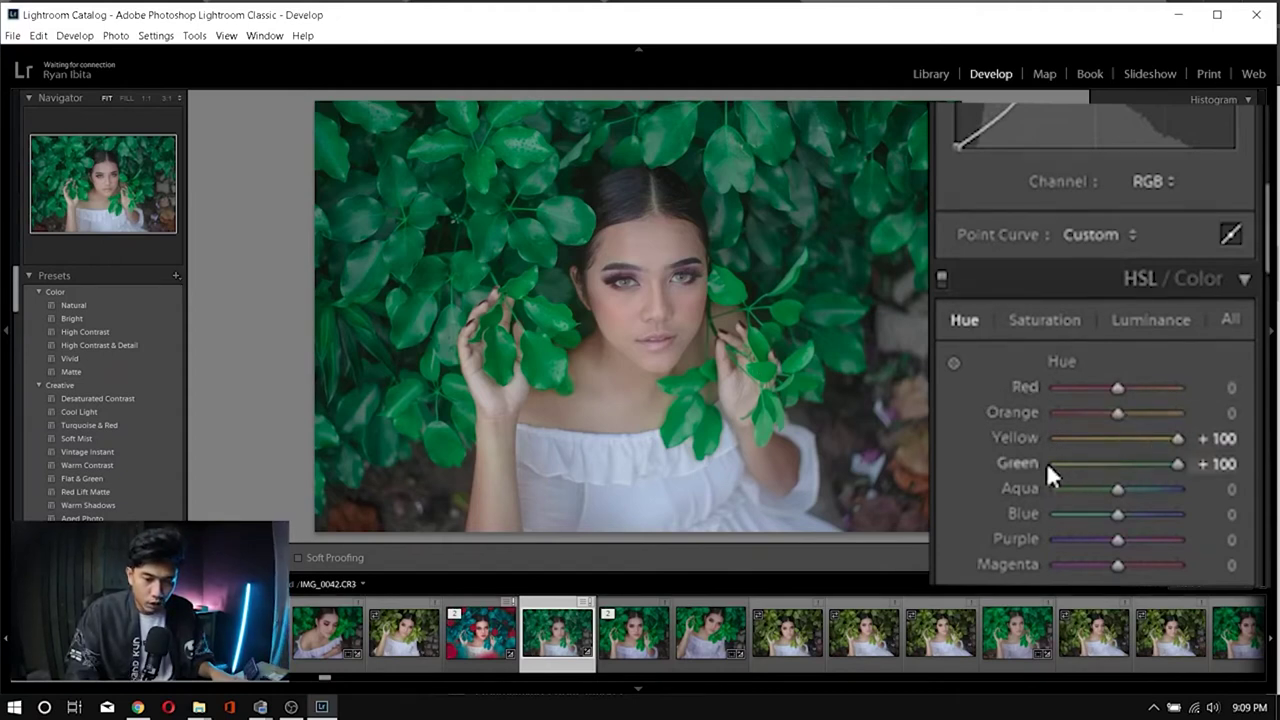
pyautogui.scroll(-5, 1046, 472)
pyautogui.scroll(3, 1046, 472)
pyautogui.scroll(-4, 1046, 472)
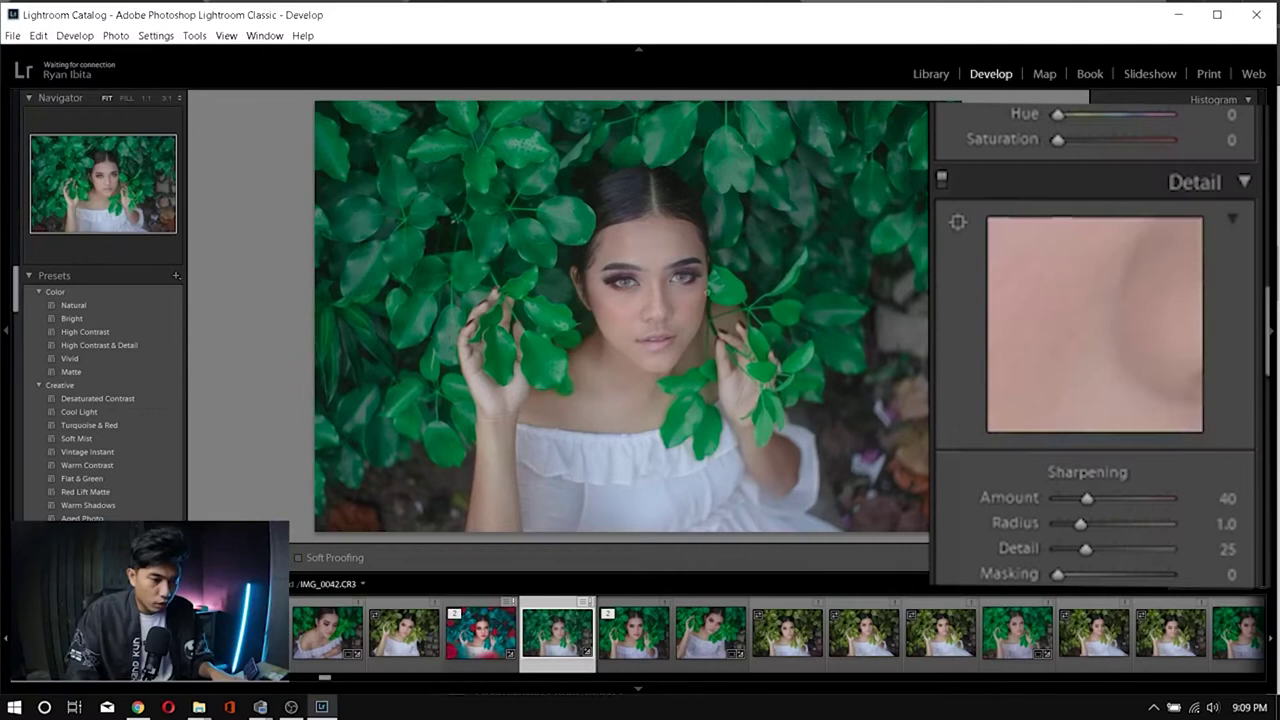
pyautogui.click(672, 280)
pyautogui.moveTo(548, 243); pyautogui.dragTo(888, 392)
pyautogui.click(888, 392)
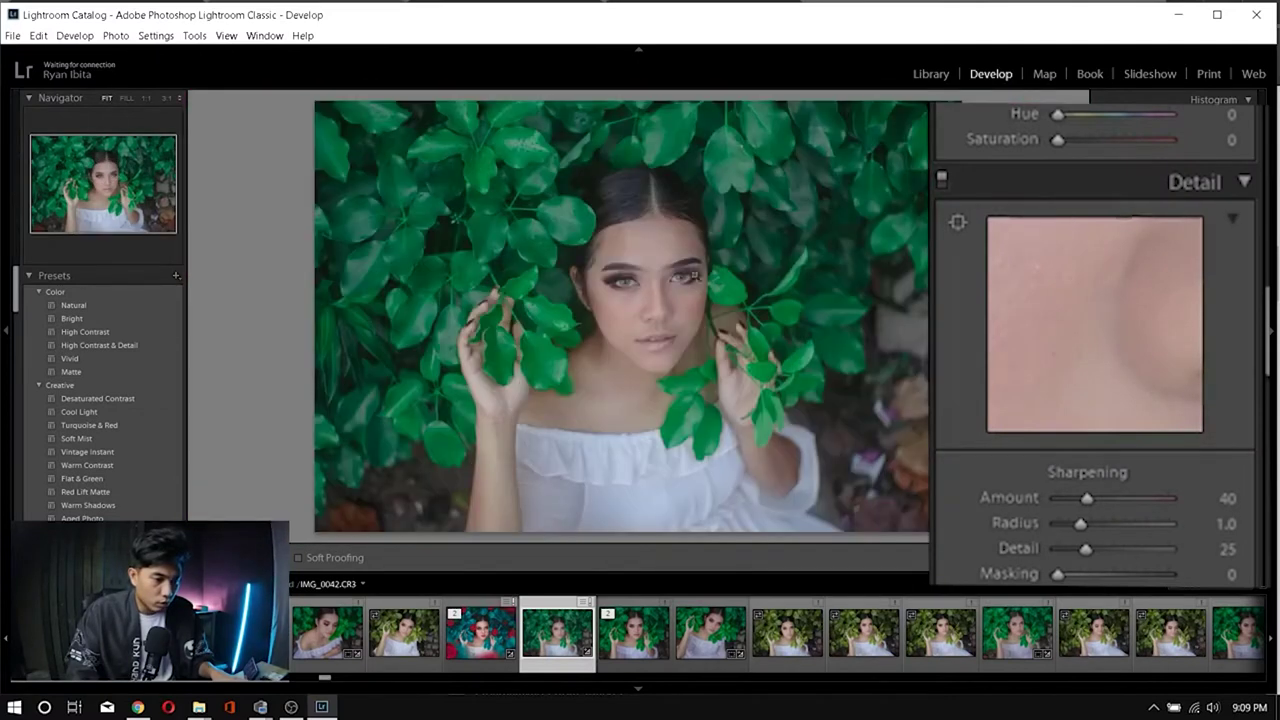
pyautogui.scroll(-3, 1108, 537)
pyautogui.scroll(5, 1108, 537)
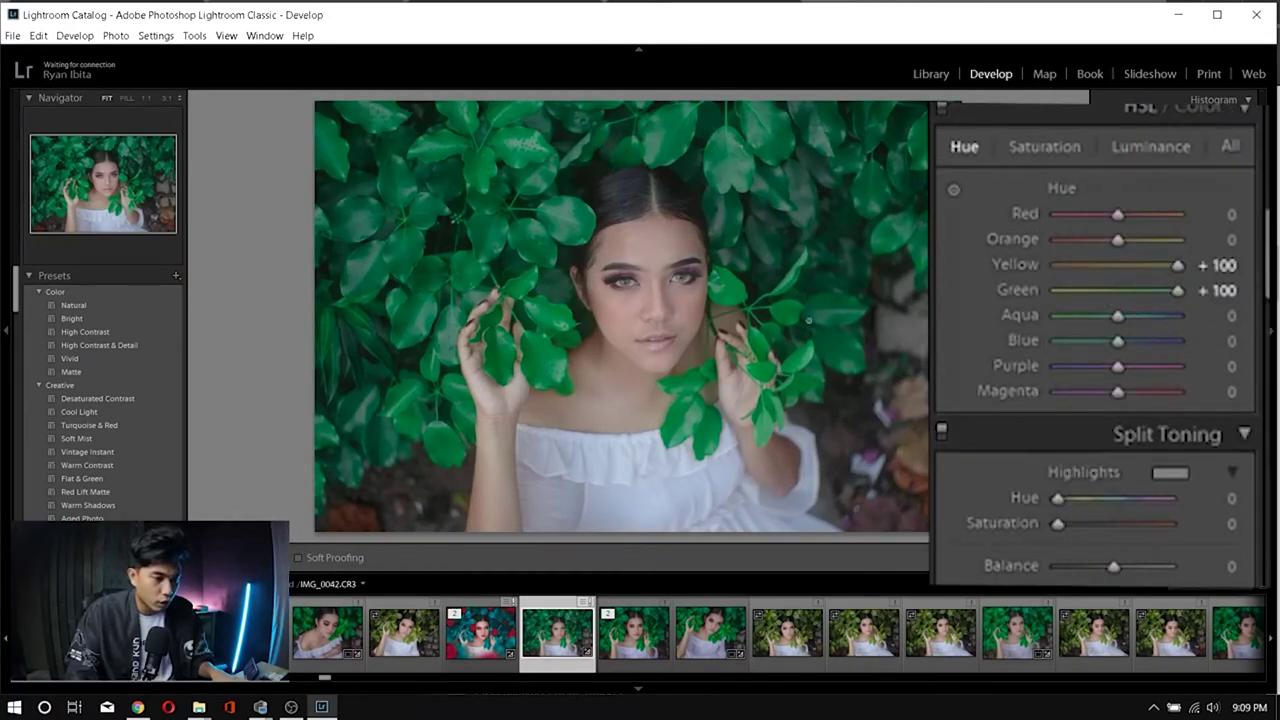
# Step: Send IMG_0042.CR3 to Photoshop via Edit In > Edit in Adobe Photoshop 2020
pyautogui.rightClick(563, 630)
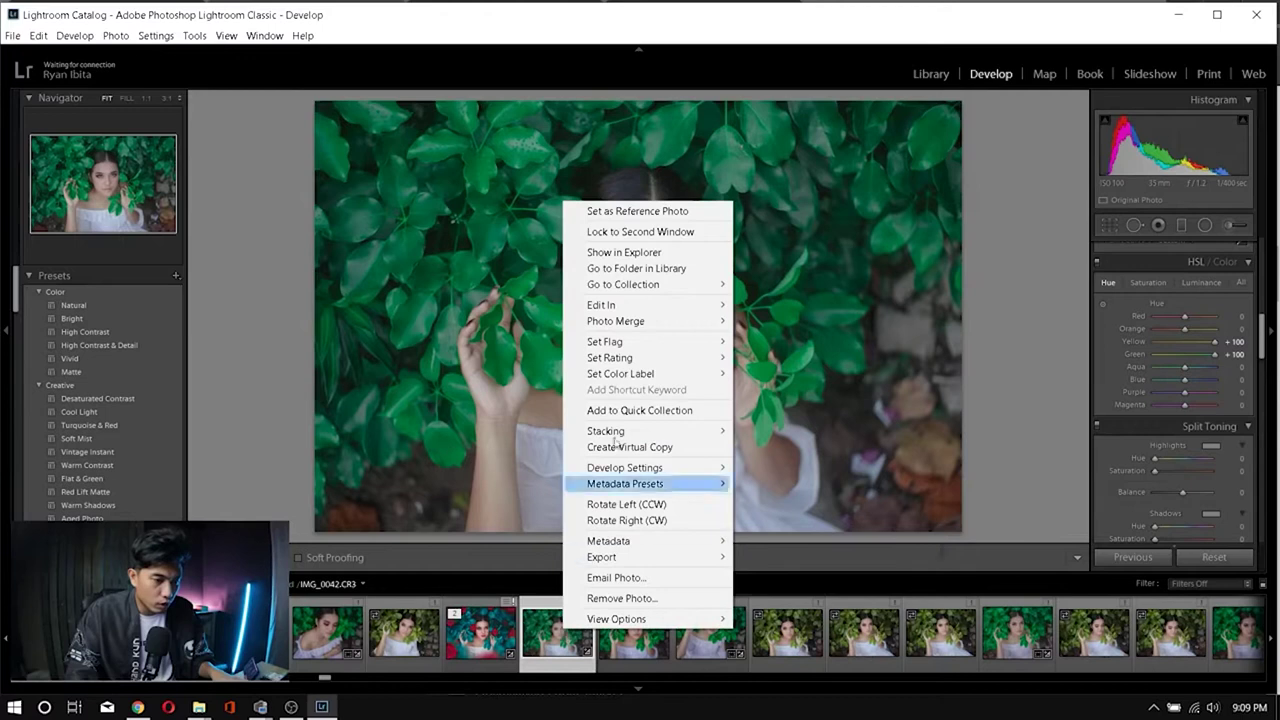
pyautogui.moveTo(672, 310)
pyautogui.click(654, 306)
pyautogui.click(648, 282)
pyautogui.rightClick(641, 264)
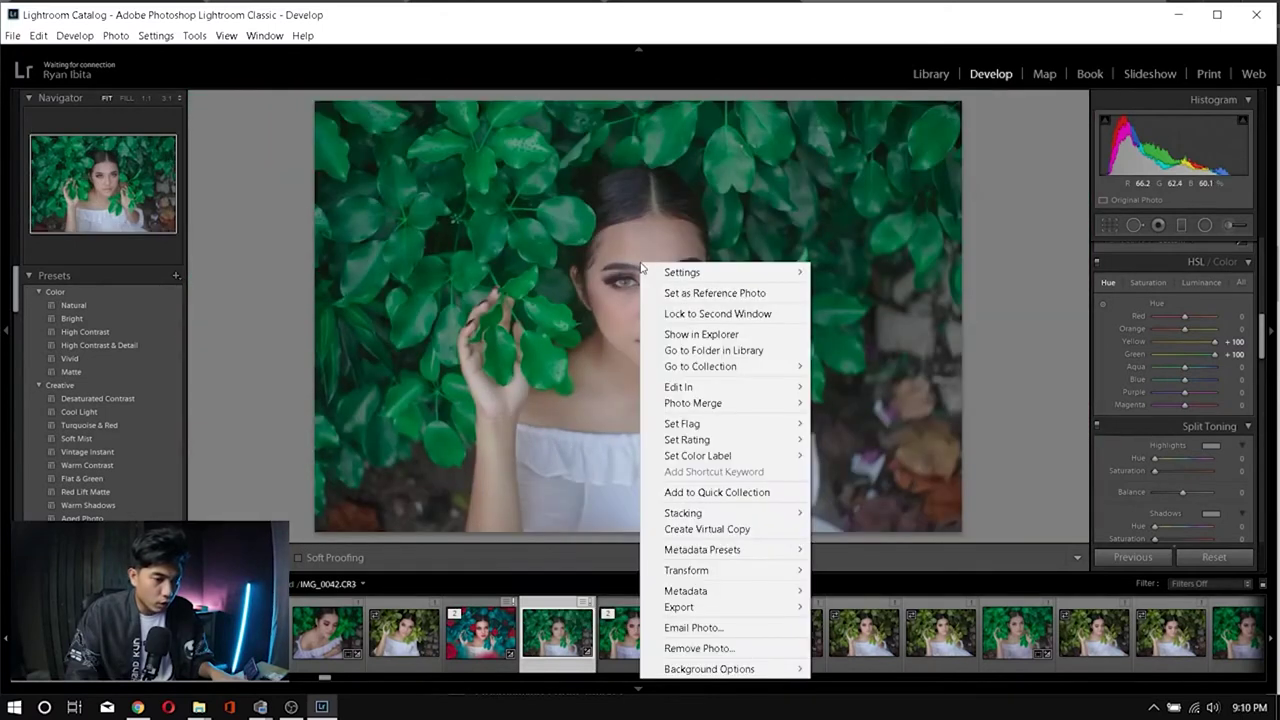
pyautogui.moveTo(718, 388)
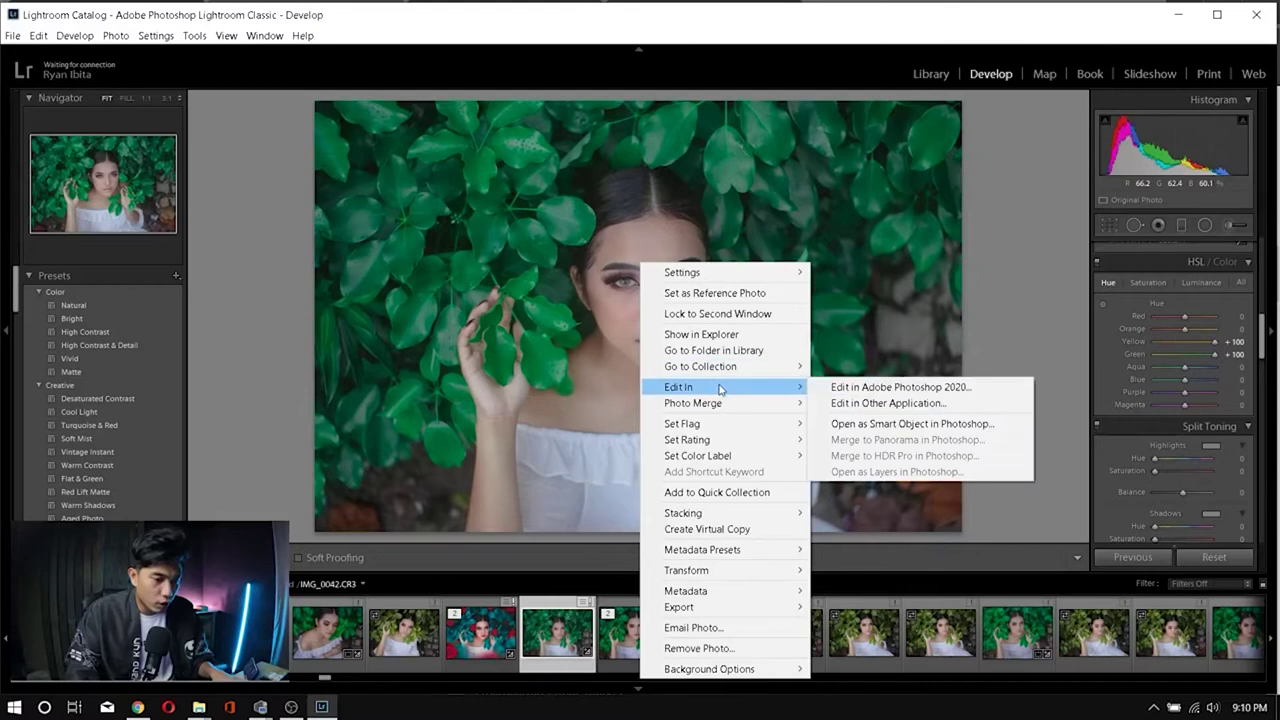
pyautogui.click(855, 388)
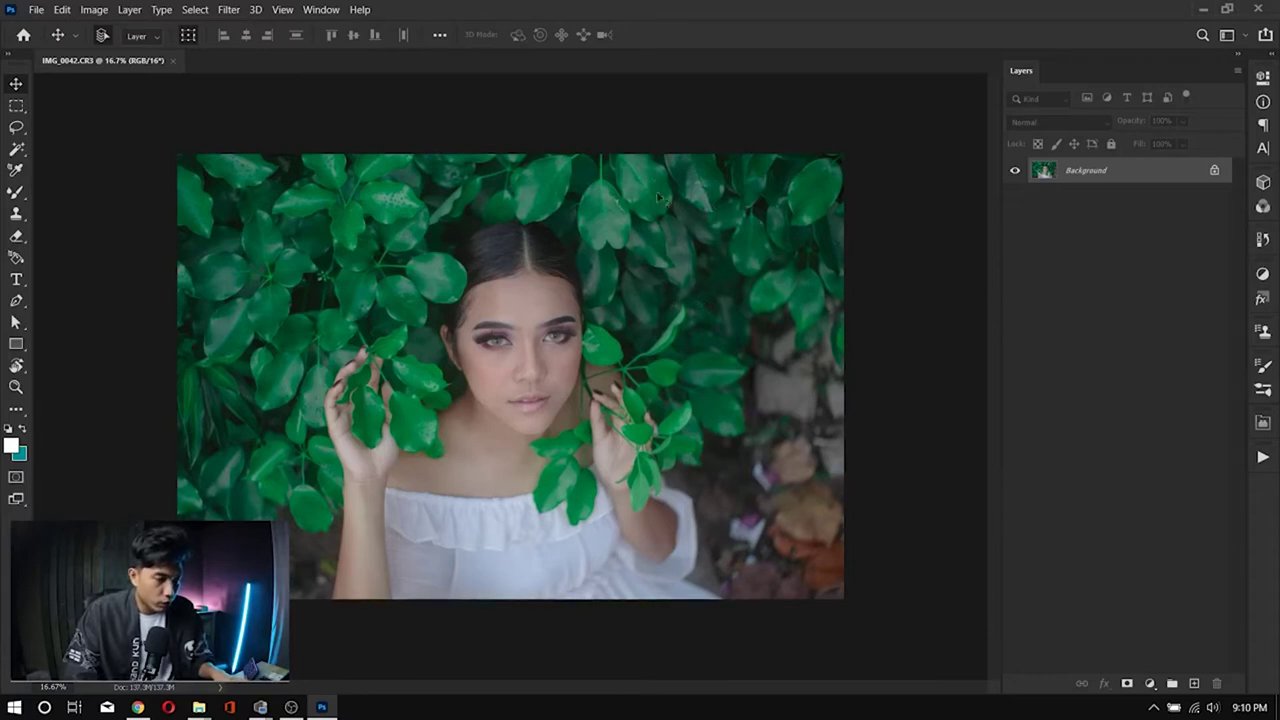
# Step: Crop the portrait to a 4:3 ratio, nudging the photo slightly left before applying
pyautogui.press('c')
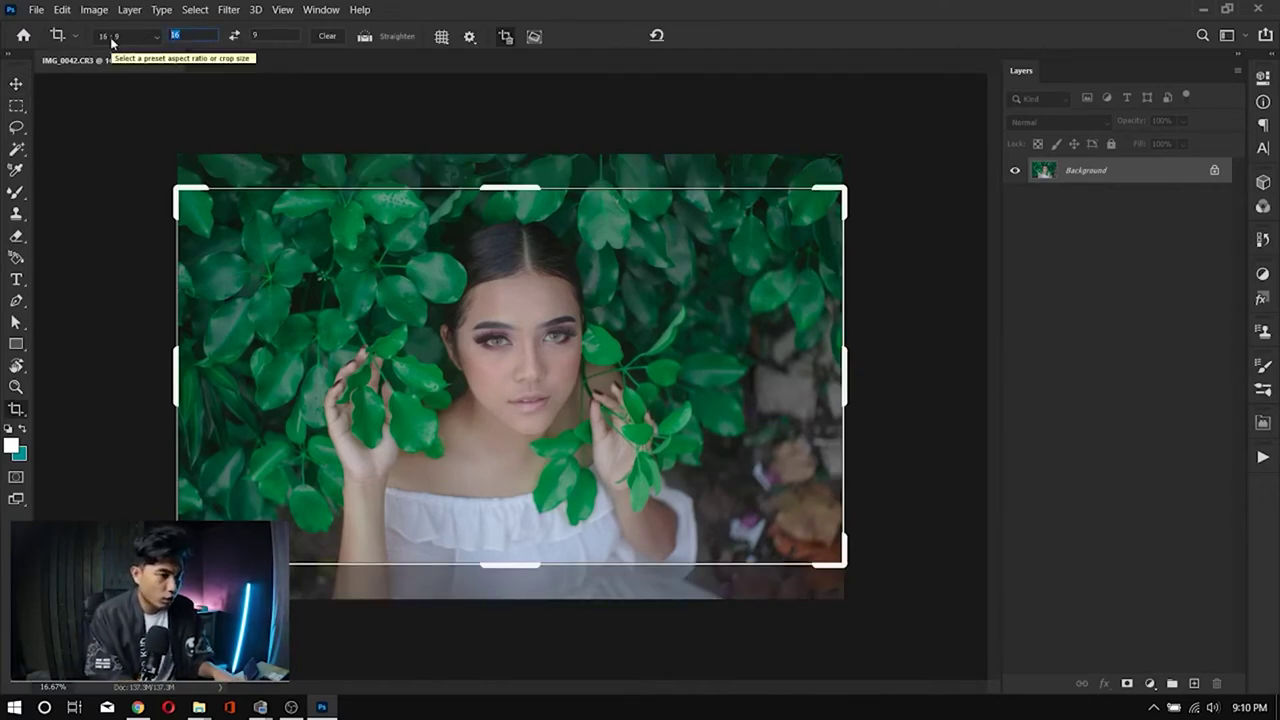
pyautogui.press('BackSpace')
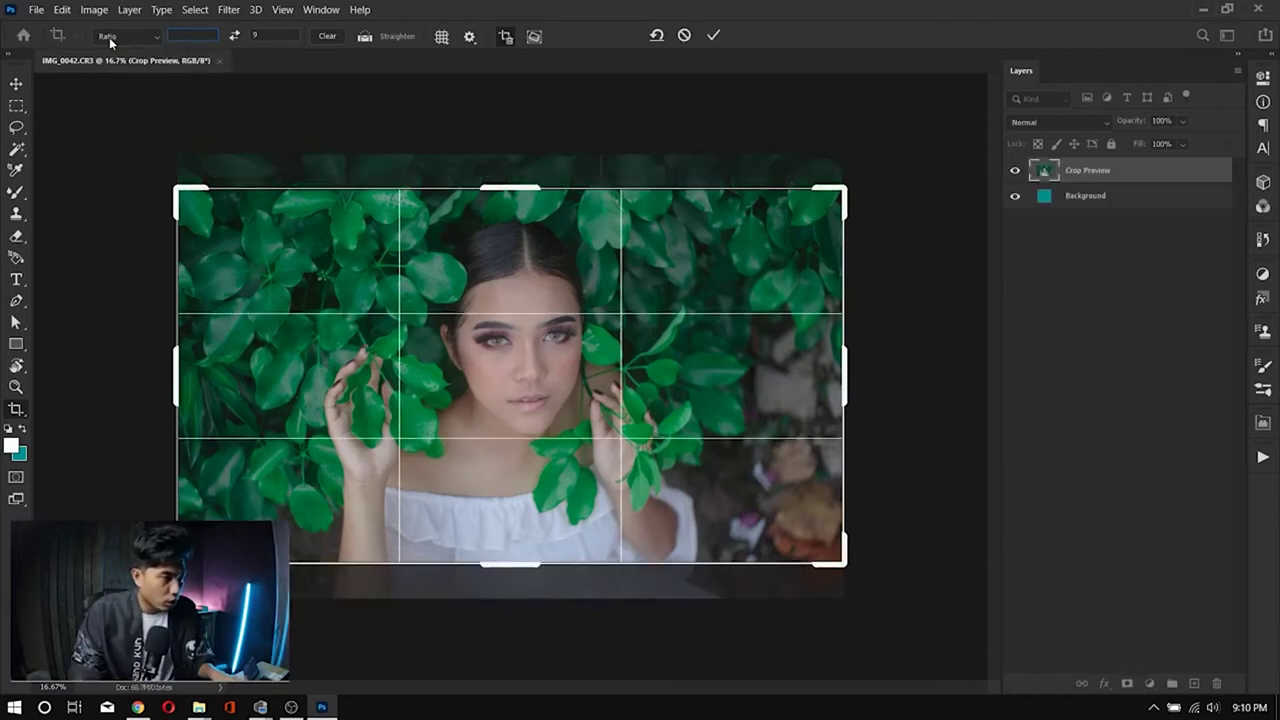
pyautogui.click(109, 37)
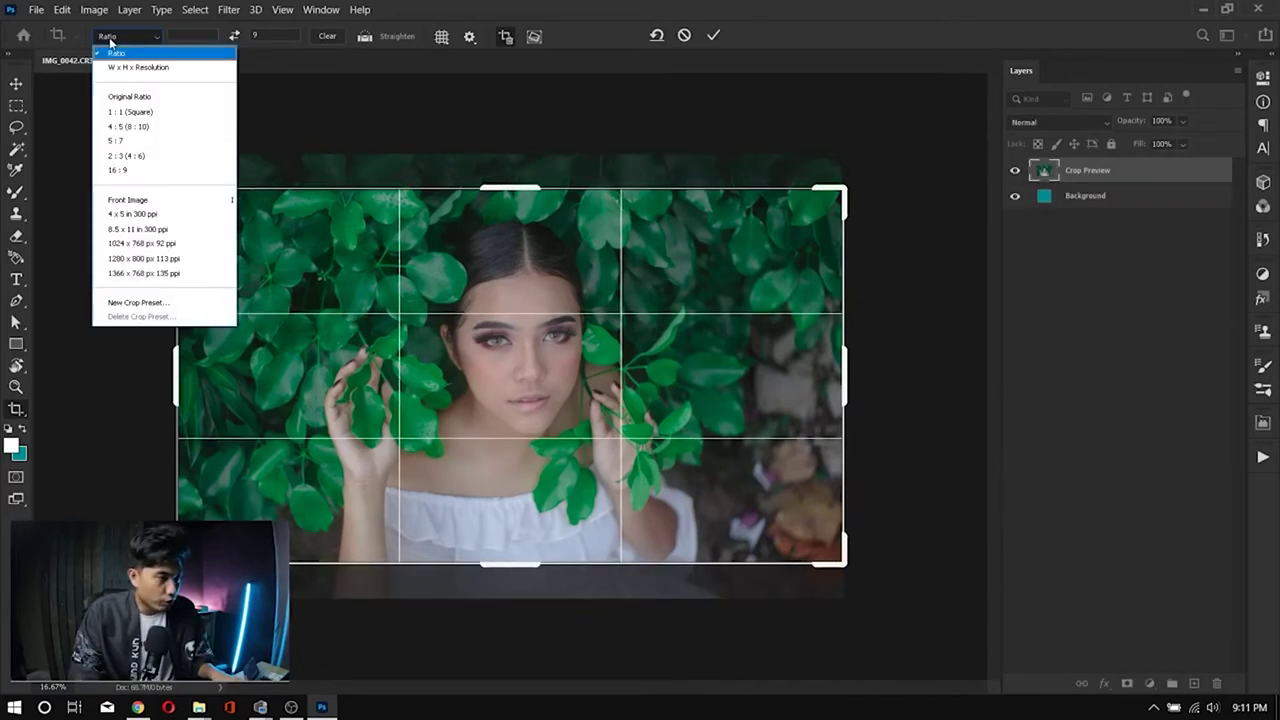
pyautogui.click(135, 160)
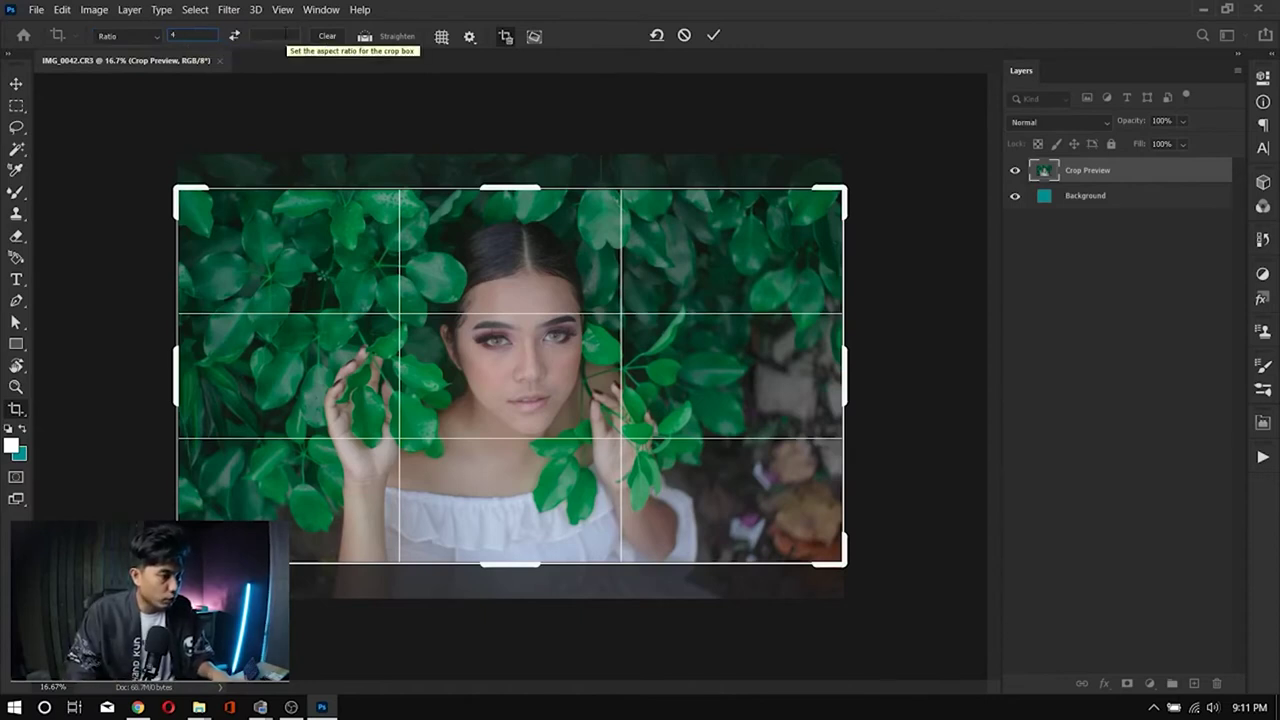
pyautogui.press('Tab')
pyautogui.write('3')
pyautogui.moveTo(548, 330); pyautogui.dragTo(540, 336)
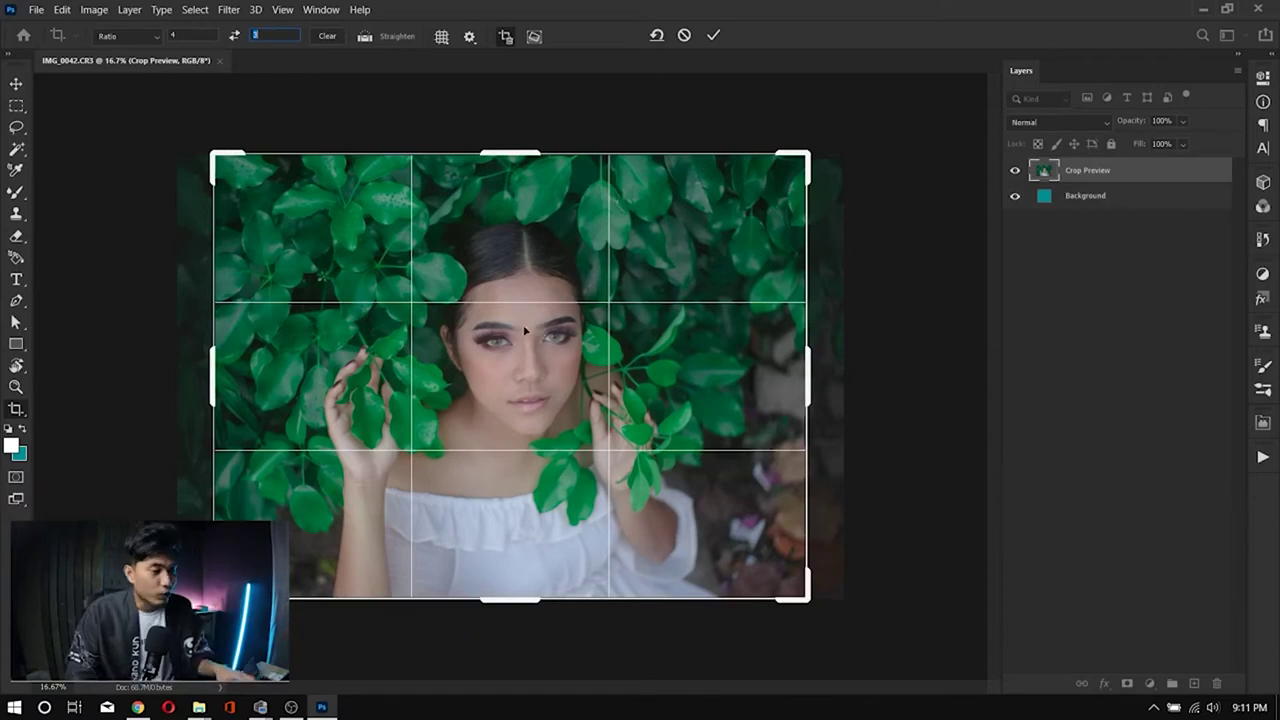
pyautogui.press('Return')
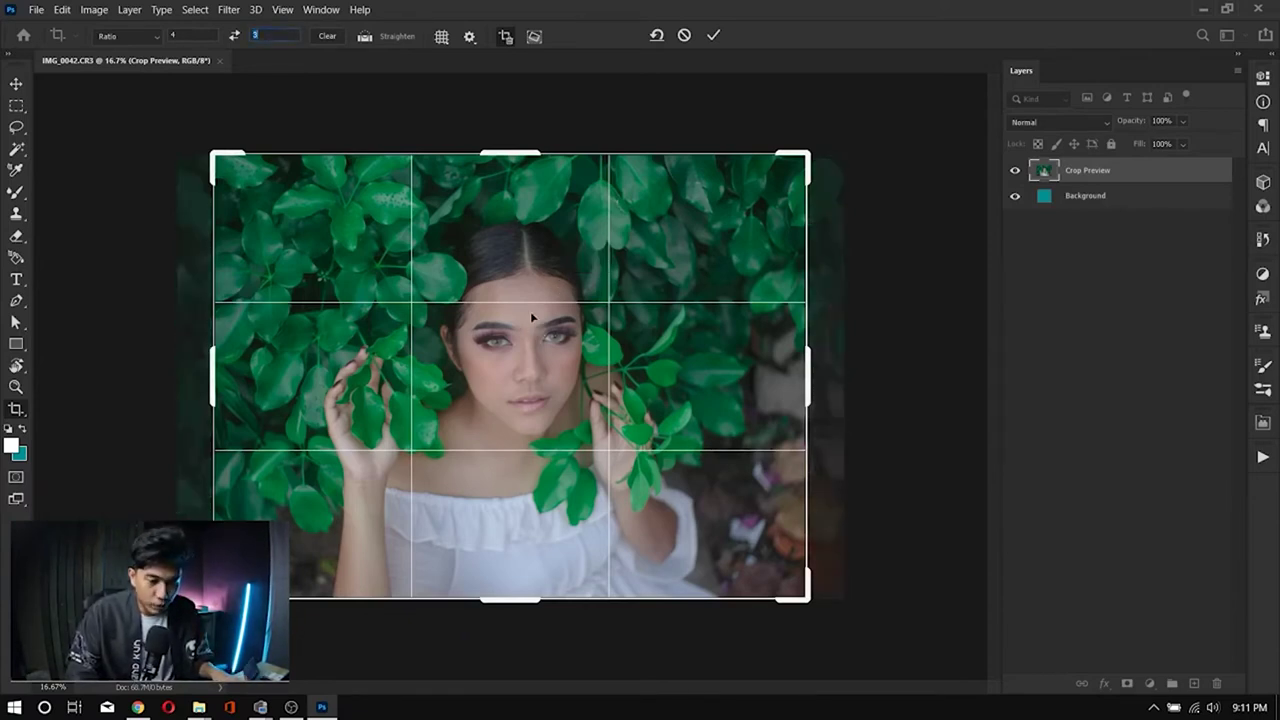
pyautogui.moveTo(556, 342); pyautogui.dragTo(534, 342)
pyautogui.press('Return')
pyautogui.scroll(6, 538, 348)
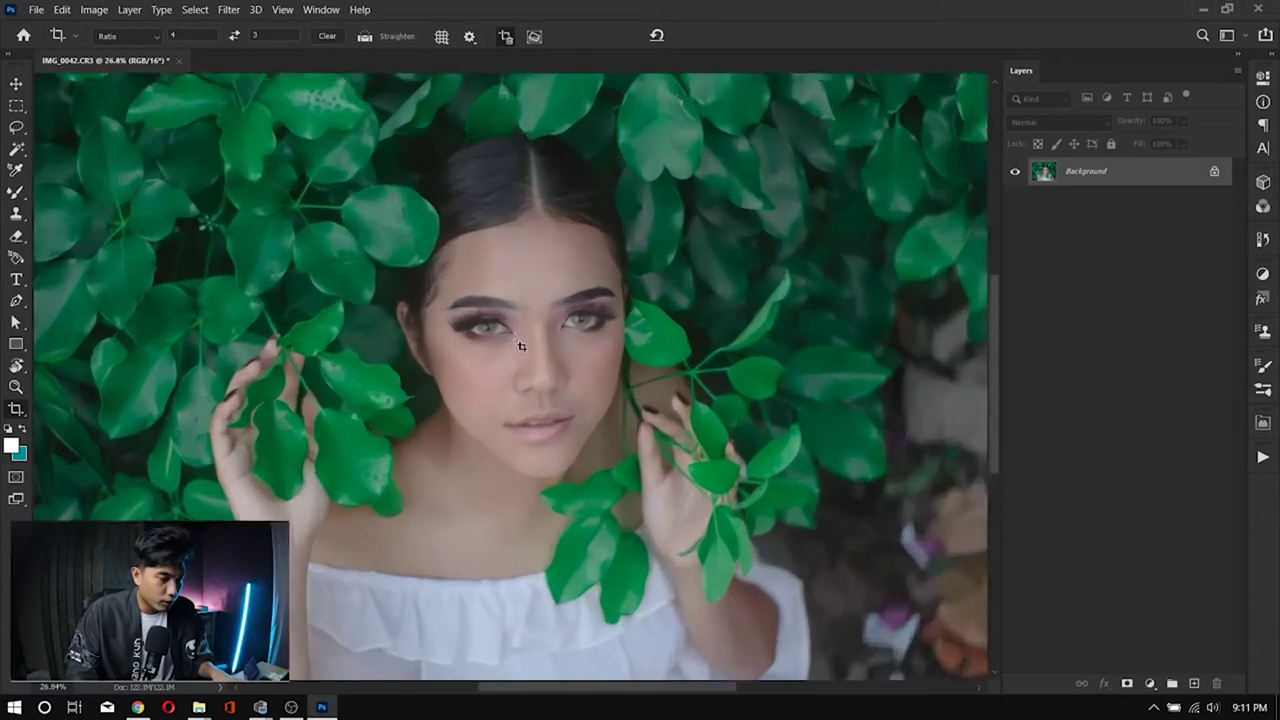
pyautogui.hotkey('ctrl', '0')
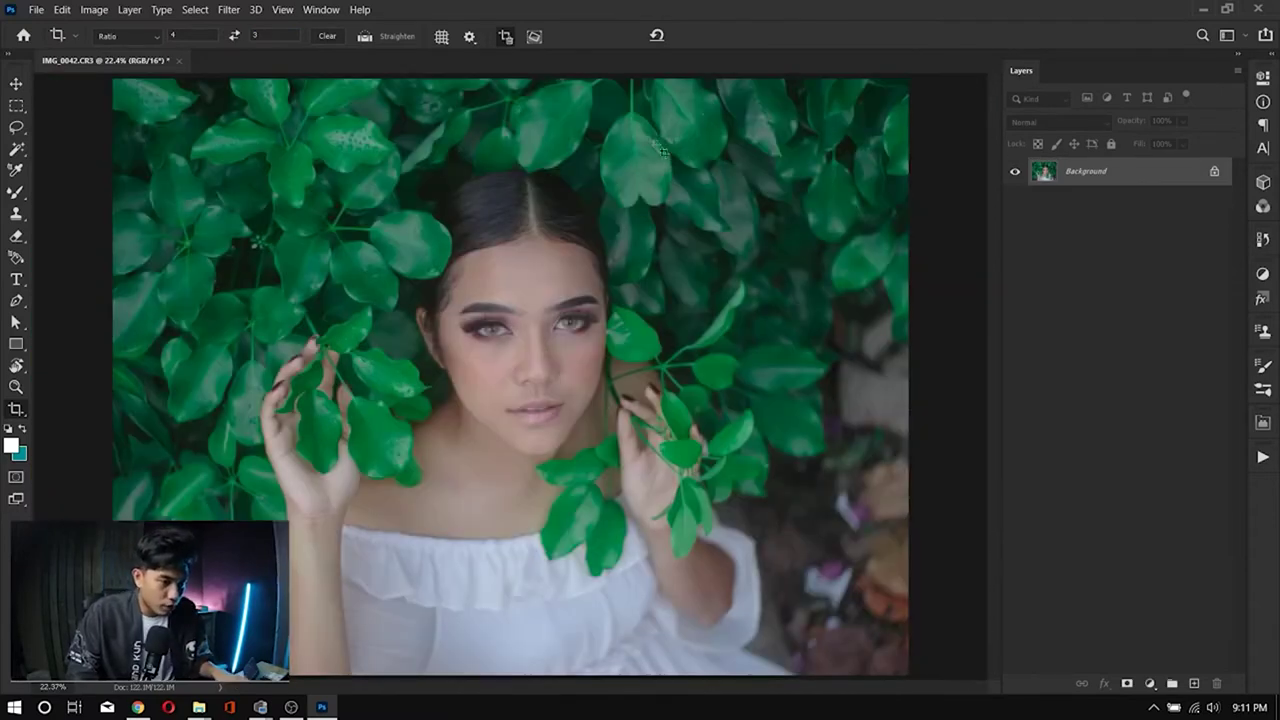
pyautogui.scroll(5, 662, 160)
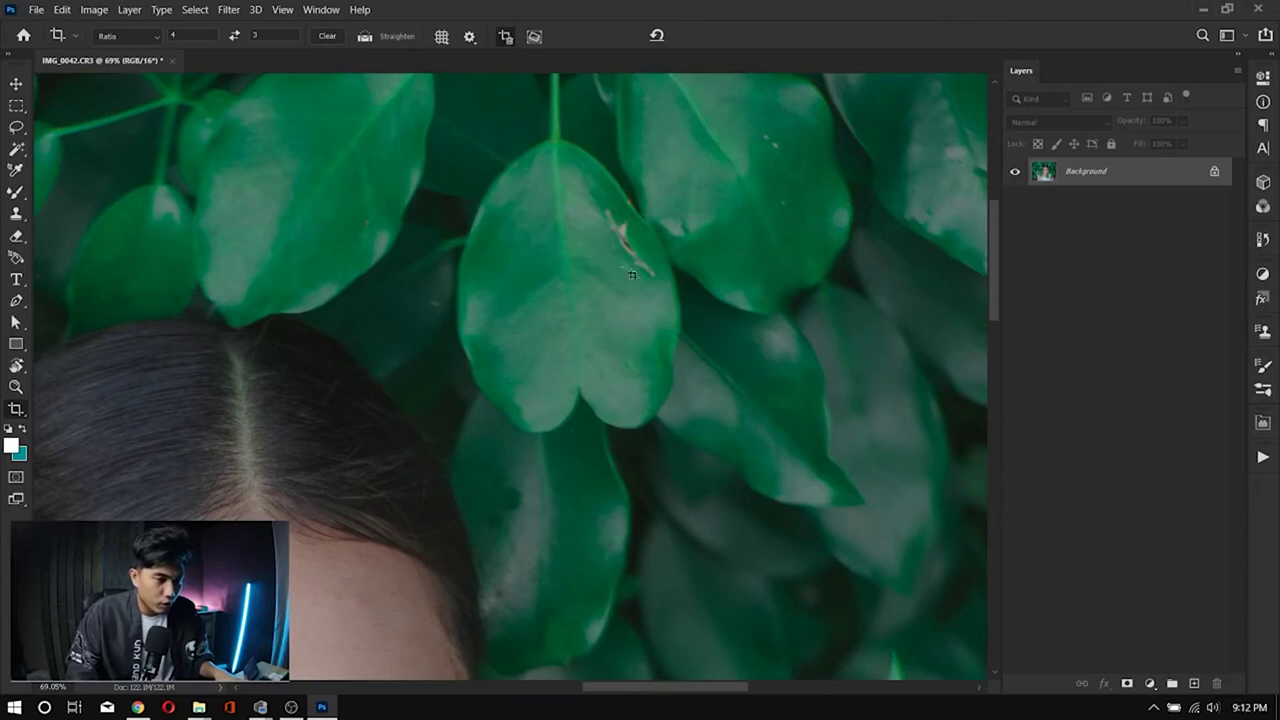
pyautogui.scroll(-5, 754, 234)
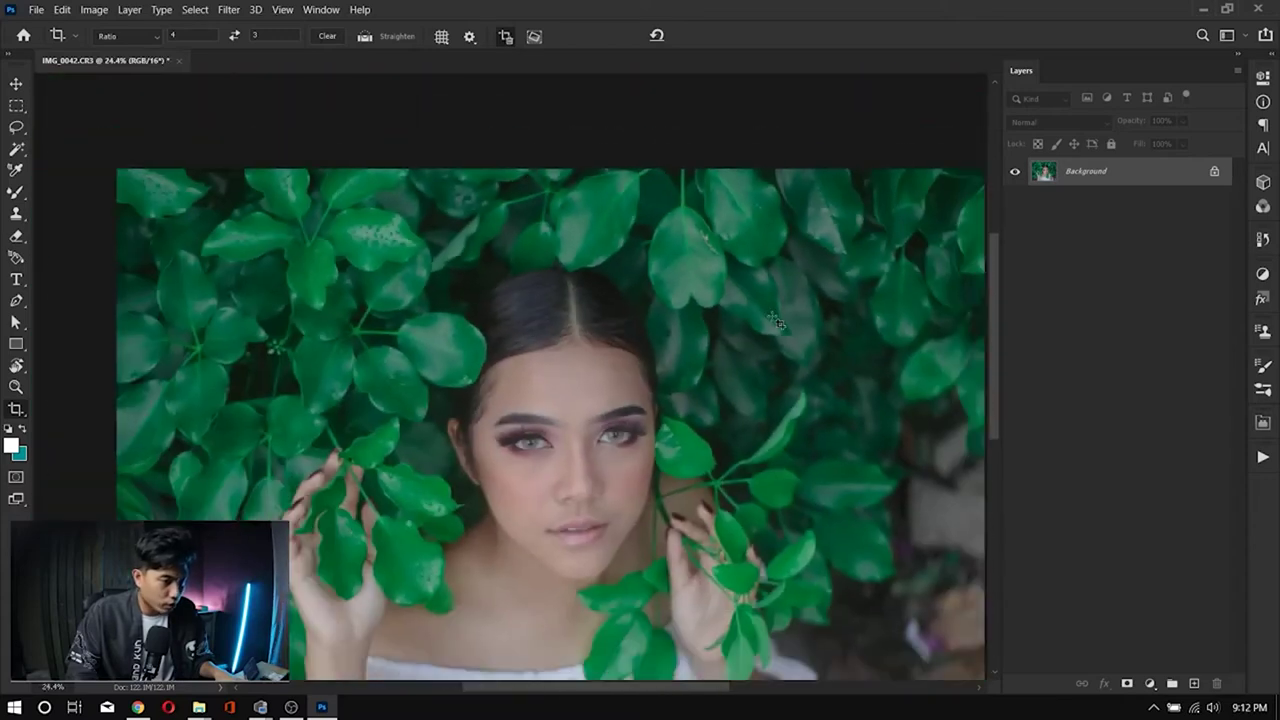
pyautogui.scroll(3, 777, 322)
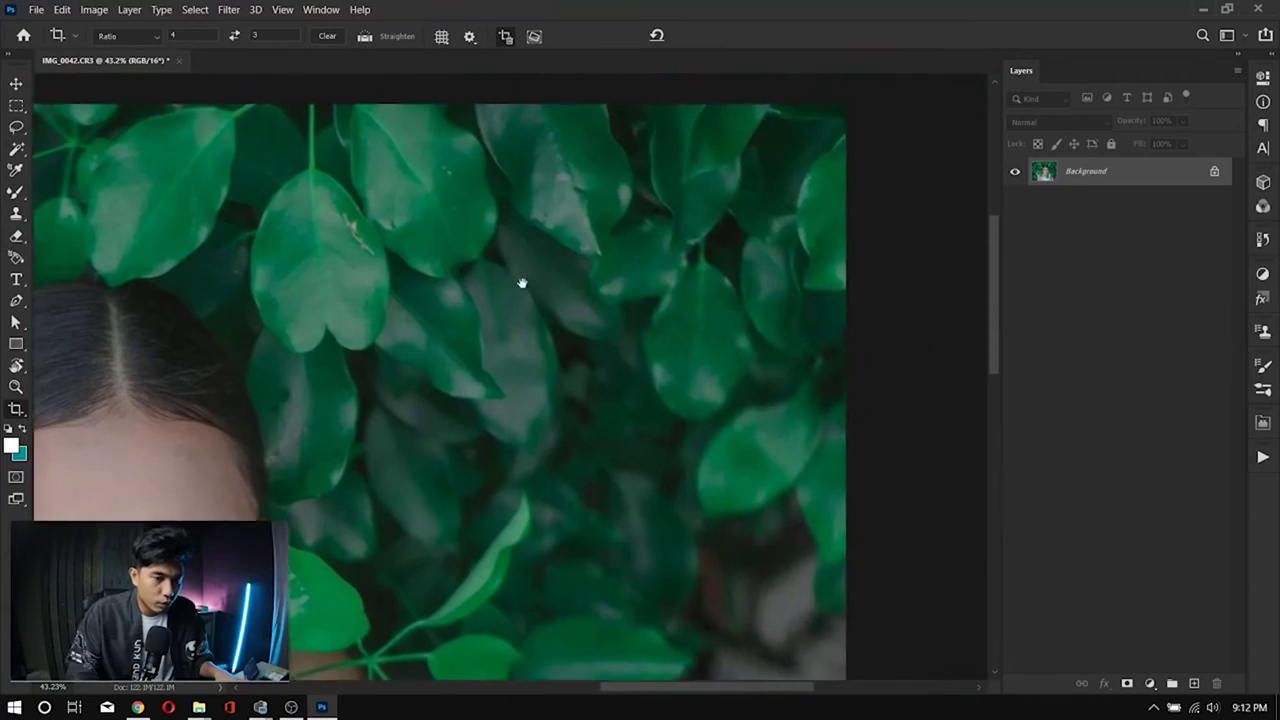
pyautogui.hscroll(-10, 789, 249)
pyautogui.scroll(-3, 594, 277)
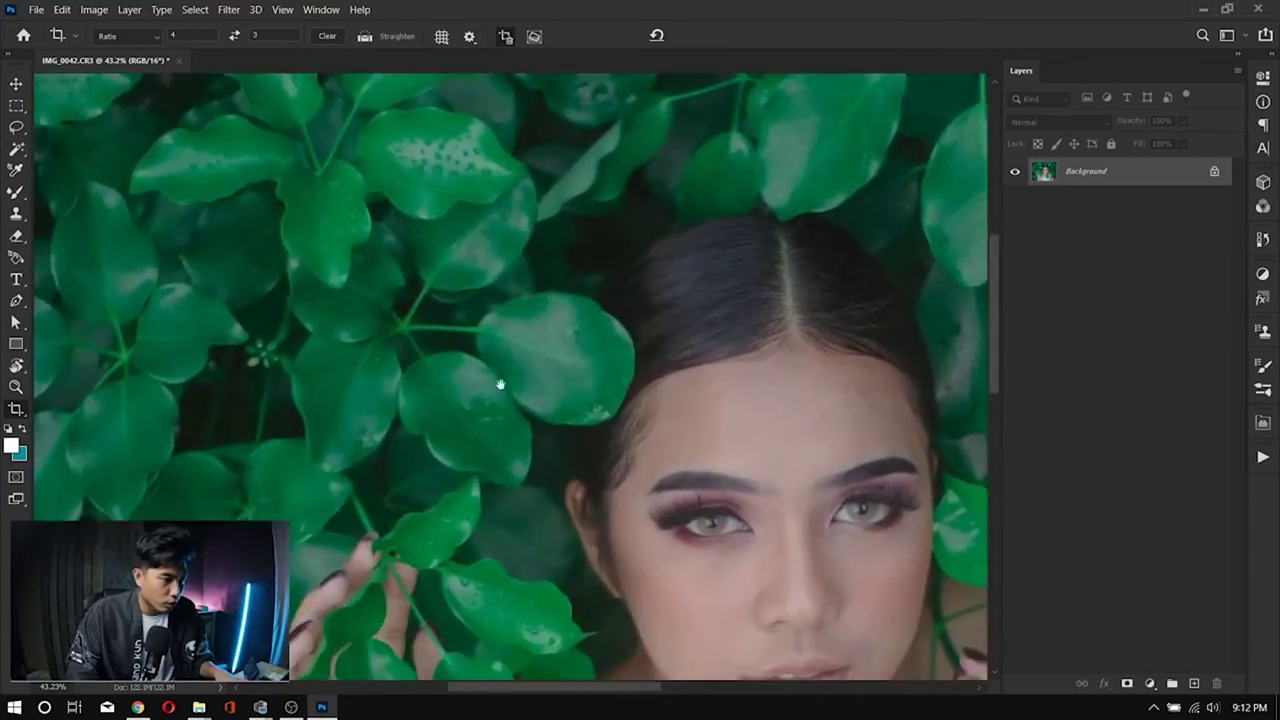
pyautogui.scroll(-8, 555, 315)
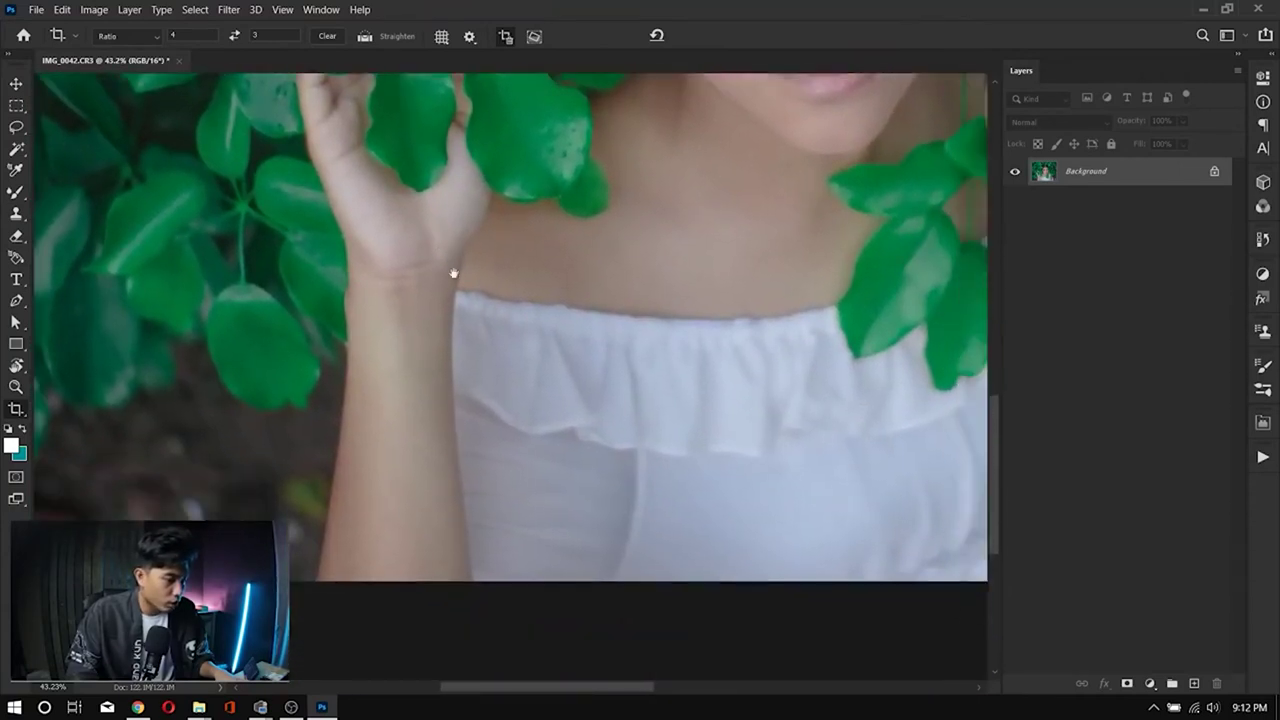
pyautogui.scroll(-2, 451, 271)
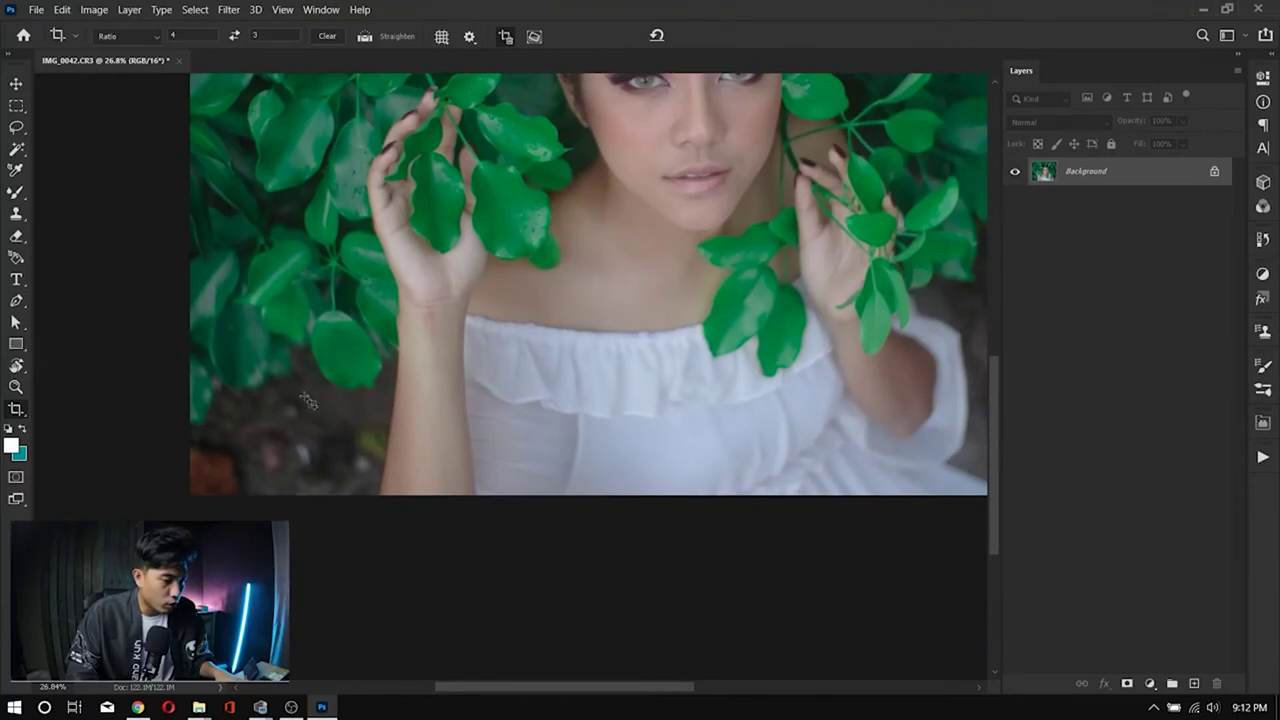
pyautogui.scroll(1, 834, 357)
pyautogui.hscroll(8, 571, 323)
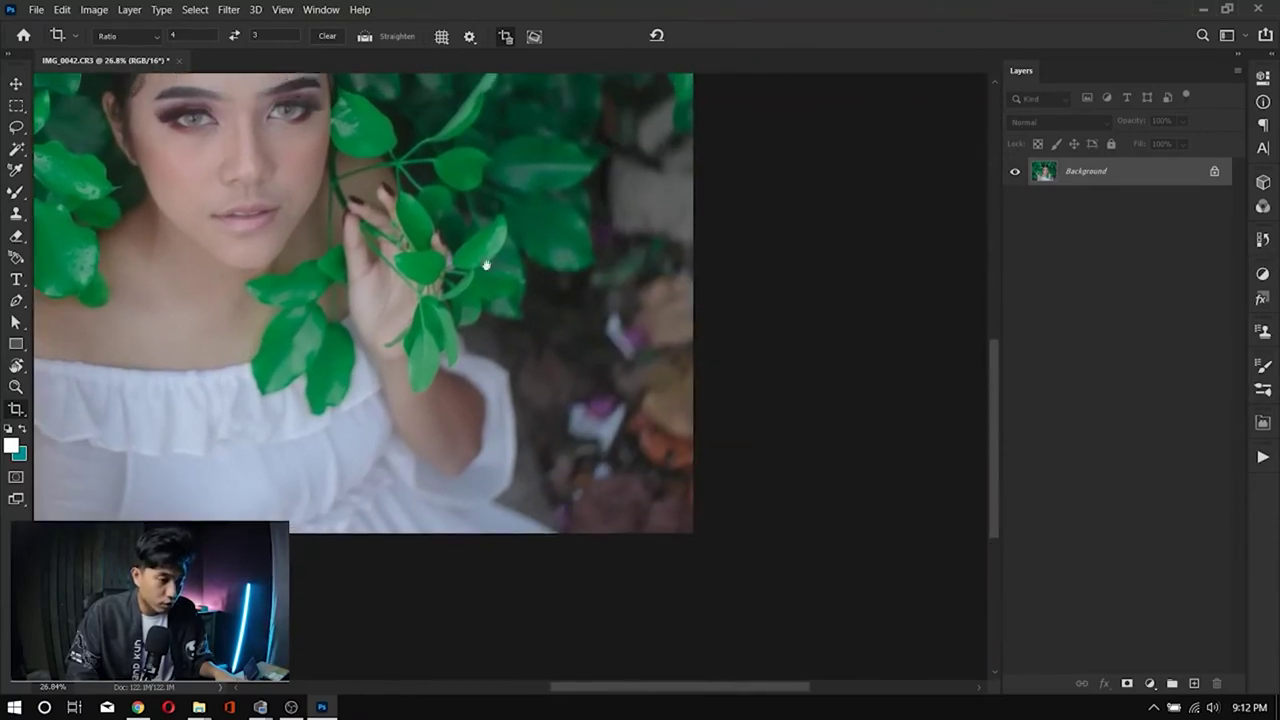
pyautogui.hscroll(-5, 427, 220)
pyautogui.scroll(5, 640, 354)
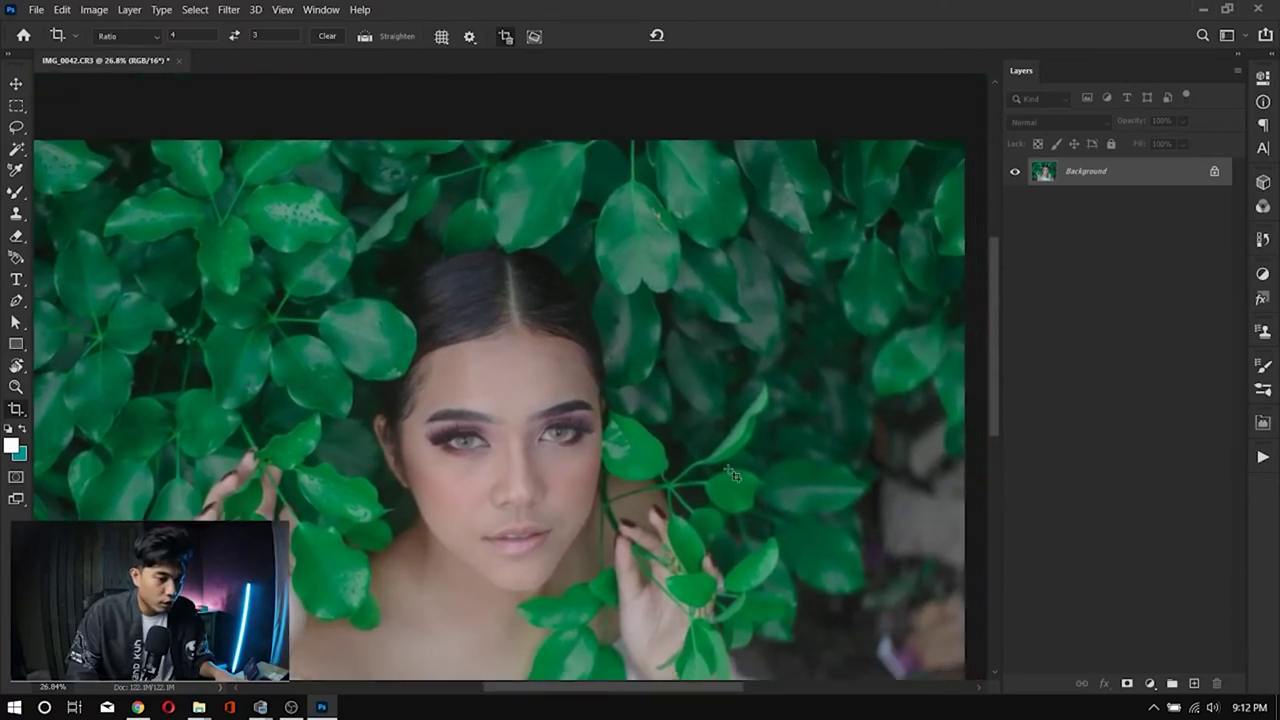
pyautogui.hotkey('ctrl', '0')
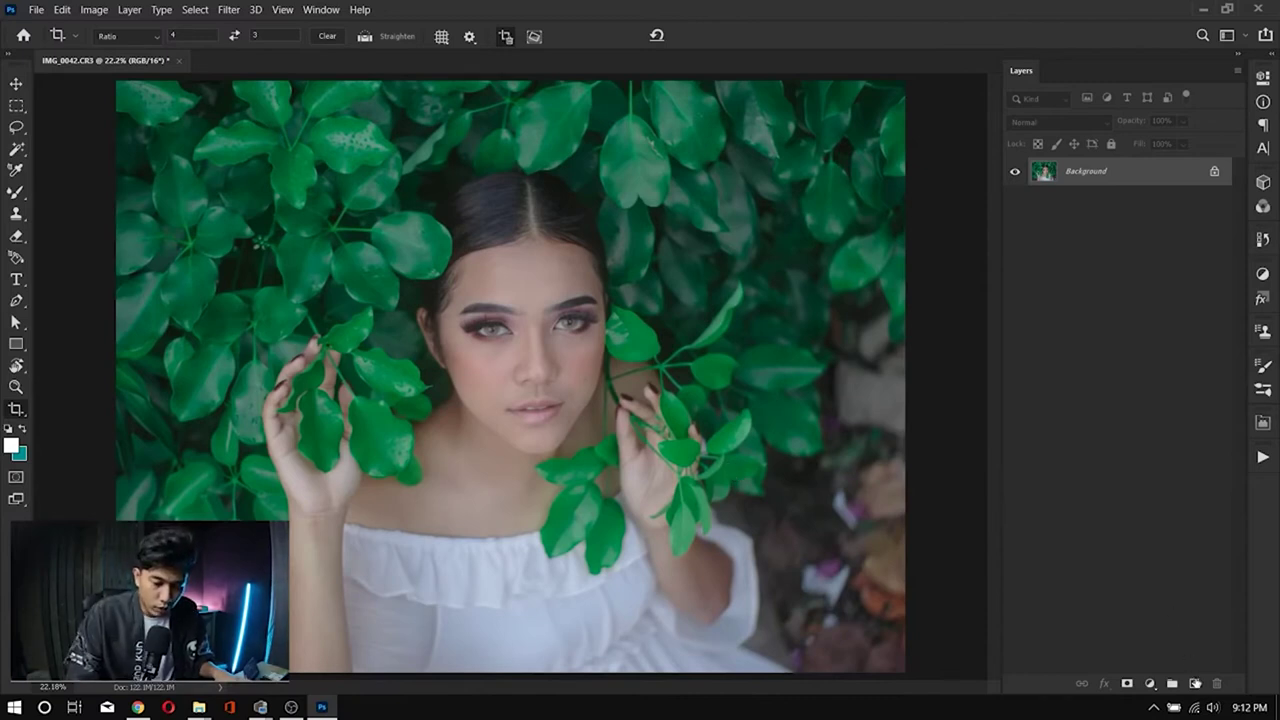
pyautogui.click(1195, 684)
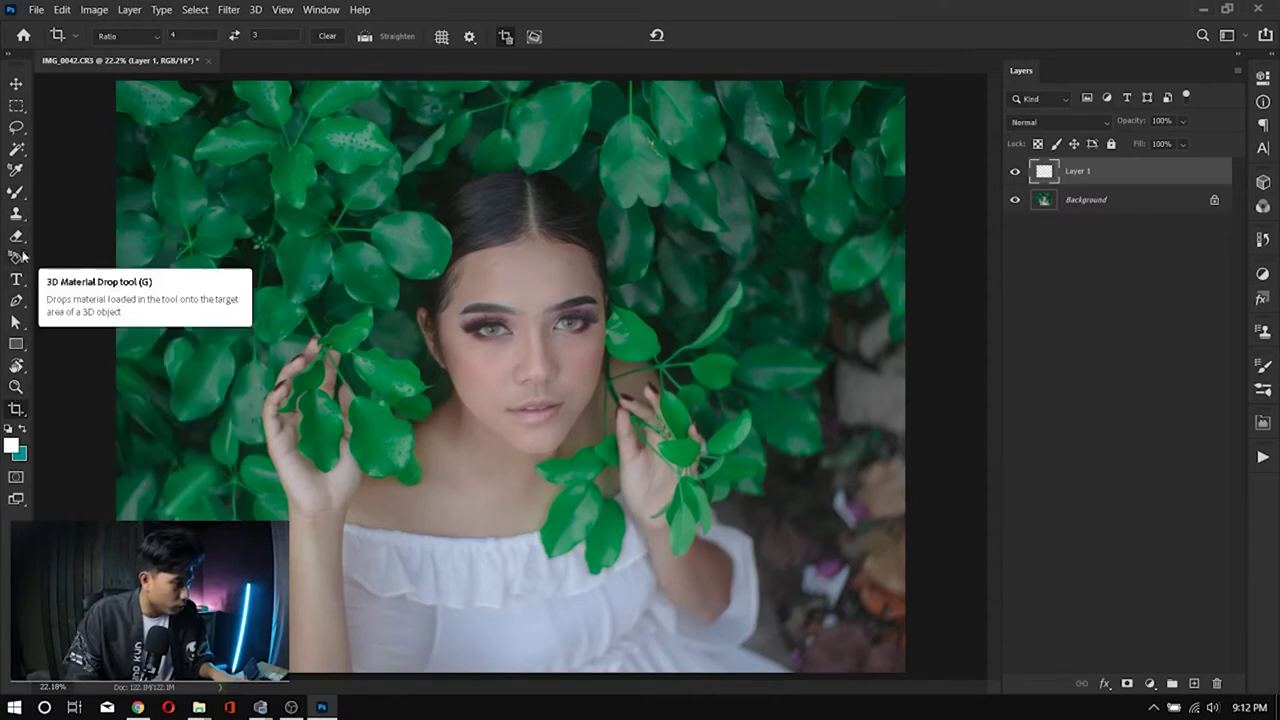
# Step: Spot-heal the dark blemishes on the leaves above the model's head
pyautogui.press('j')
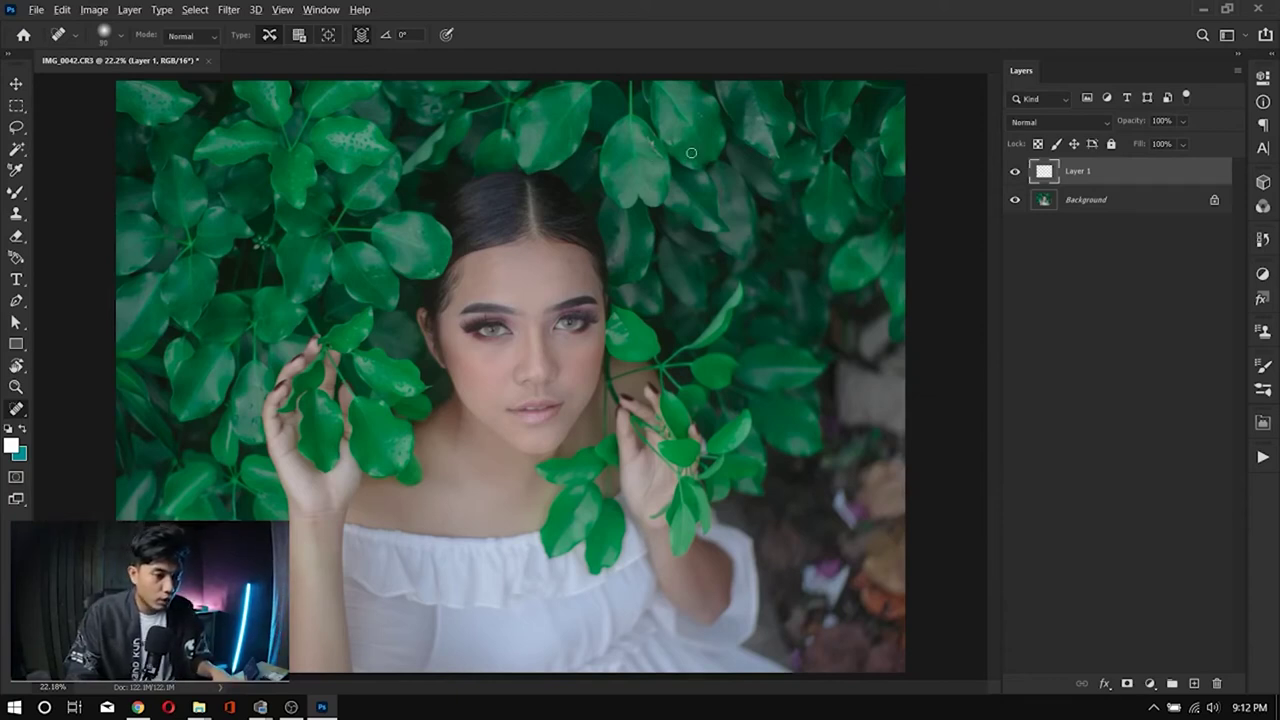
pyautogui.scroll(3, 651, 155)
pyautogui.scroll(2, 600, 256)
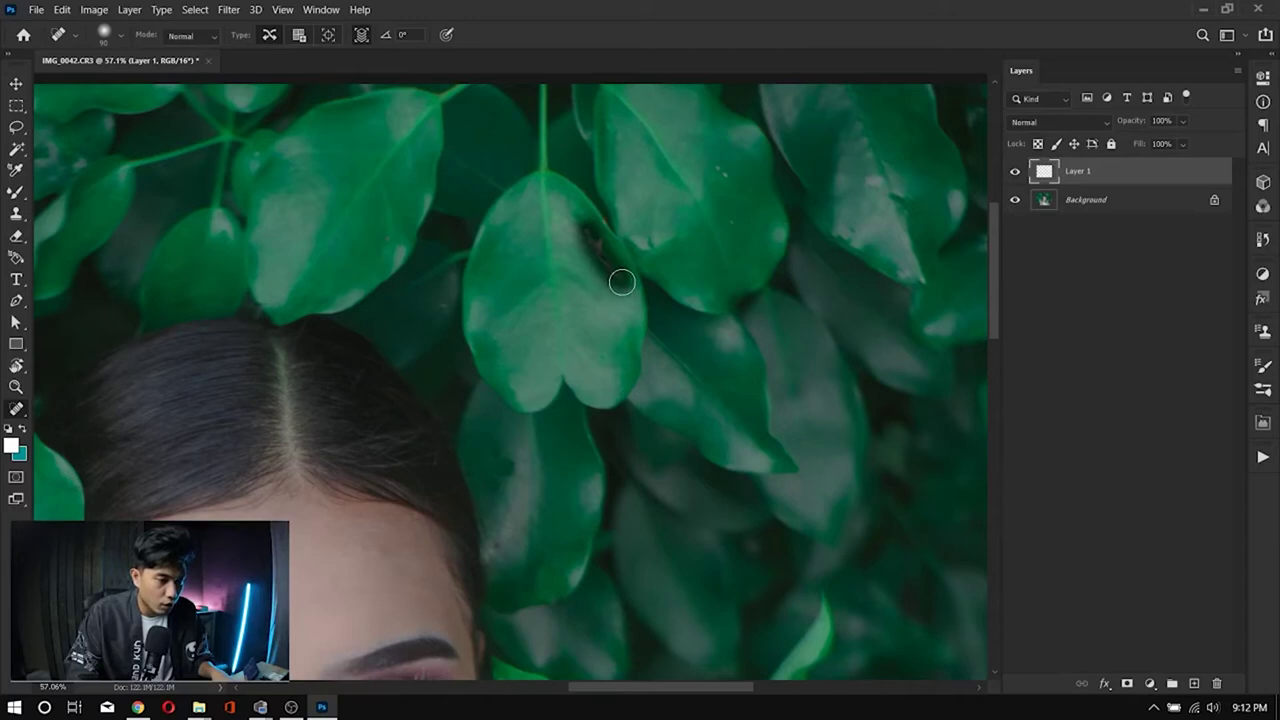
pyautogui.moveTo(593, 237); pyautogui.dragTo(629, 257)
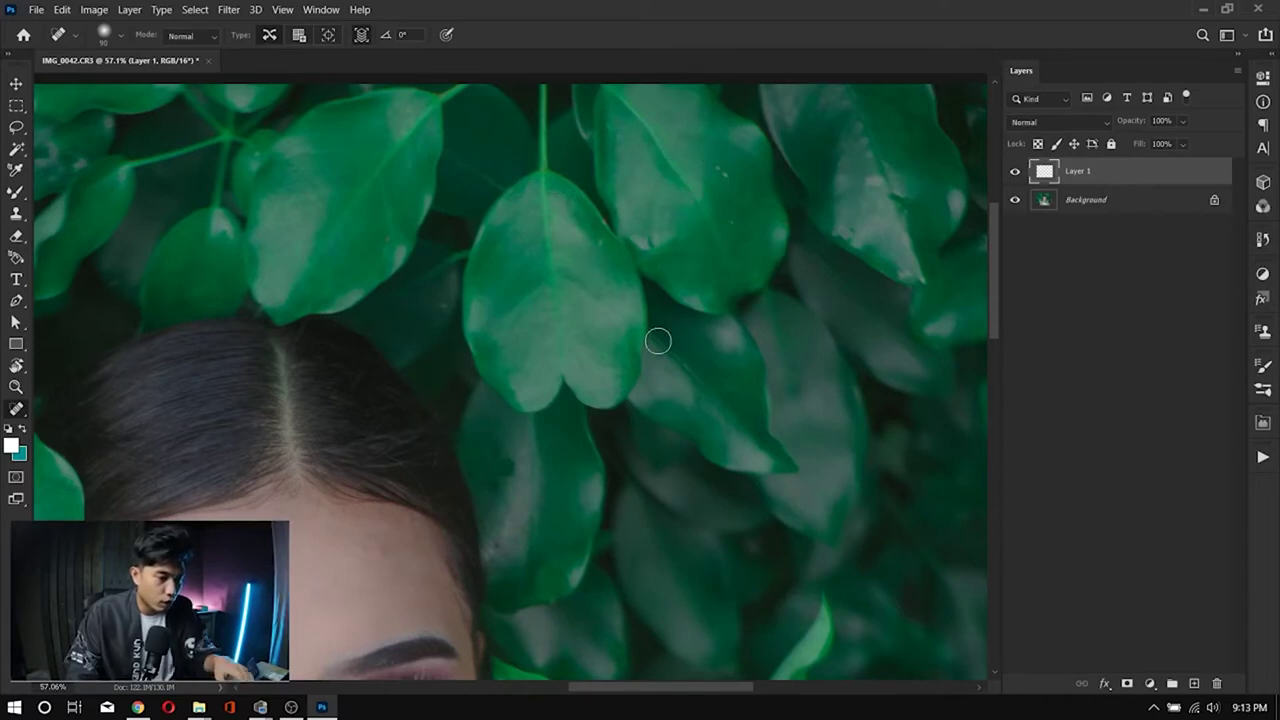
pyautogui.moveTo(643, 296); pyautogui.dragTo(588, 395)
pyautogui.moveTo(660, 268); pyautogui.dragTo(682, 288)
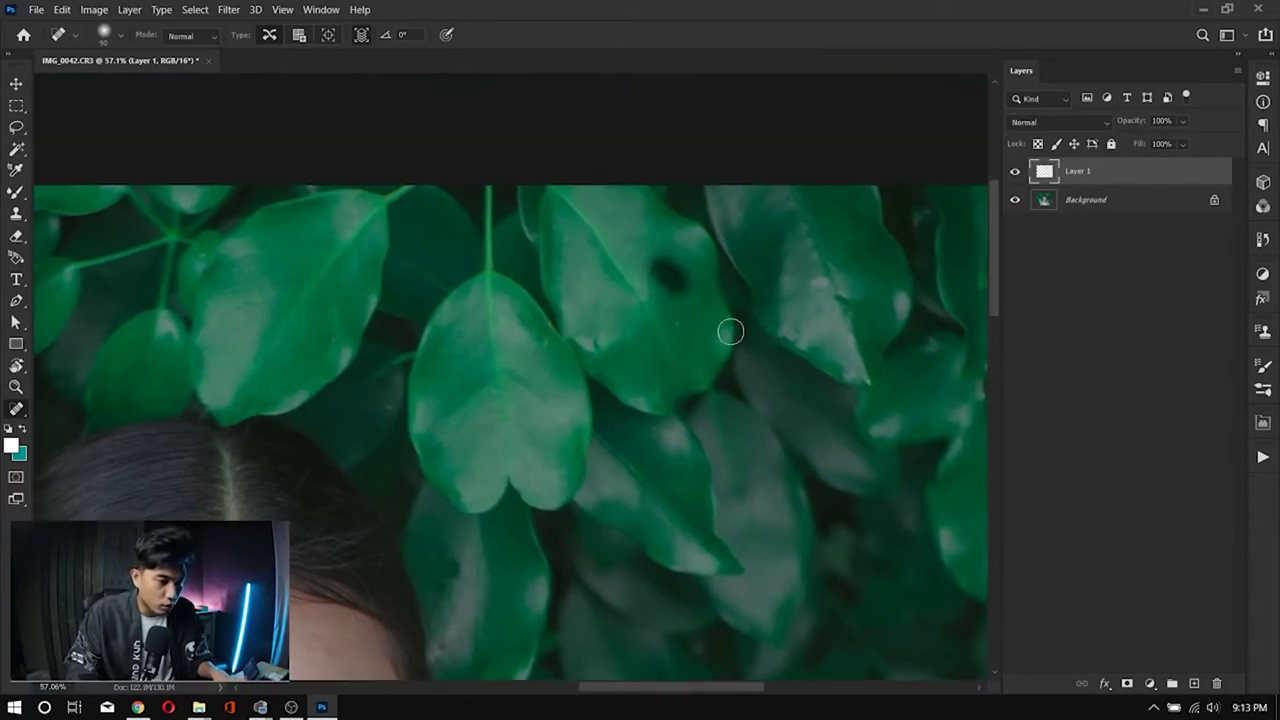
pyautogui.moveTo(680, 349); pyautogui.dragTo(651, 277)
pyautogui.click(653, 277)
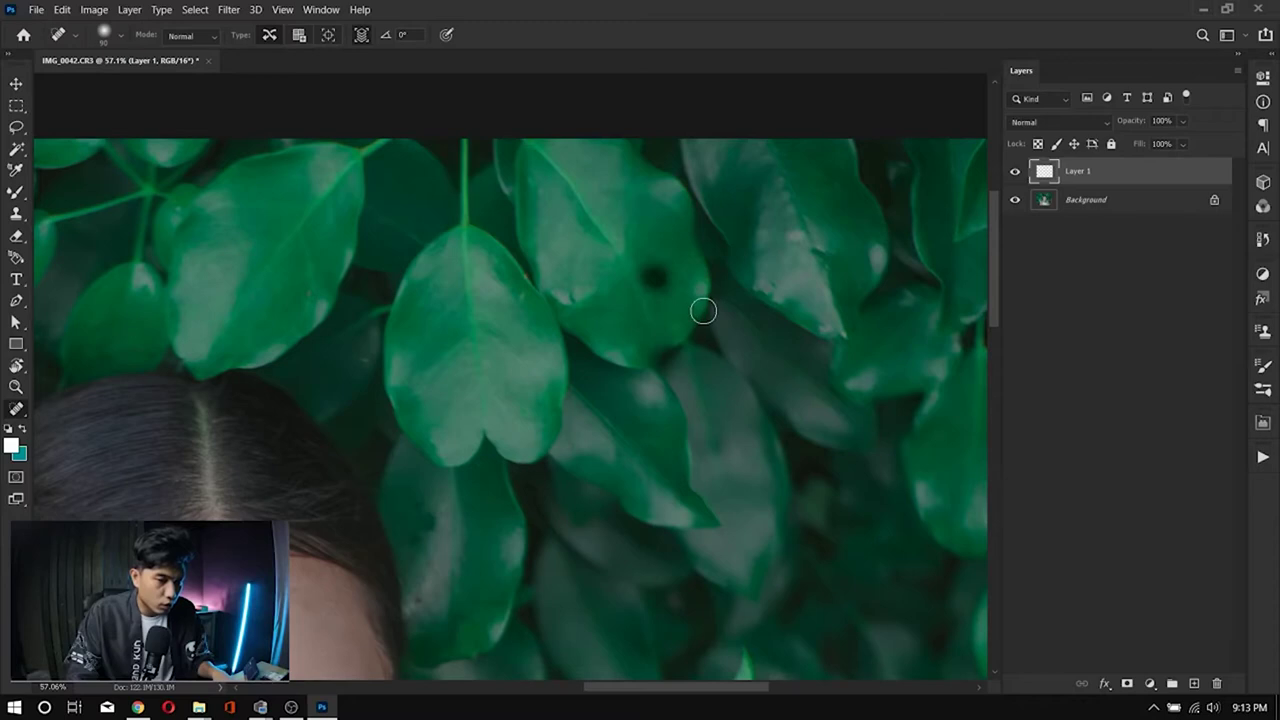
pyautogui.moveTo(603, 346); pyautogui.dragTo(591, 330)
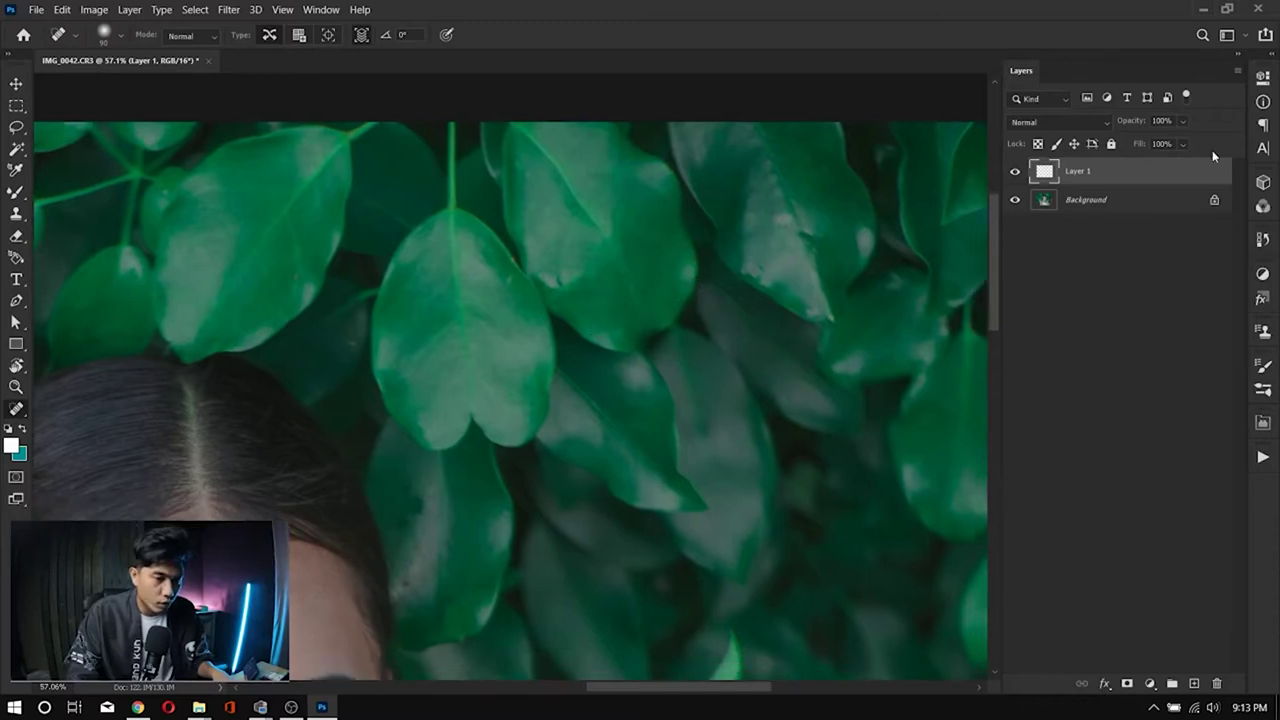
pyautogui.doubleClick(1085, 172)
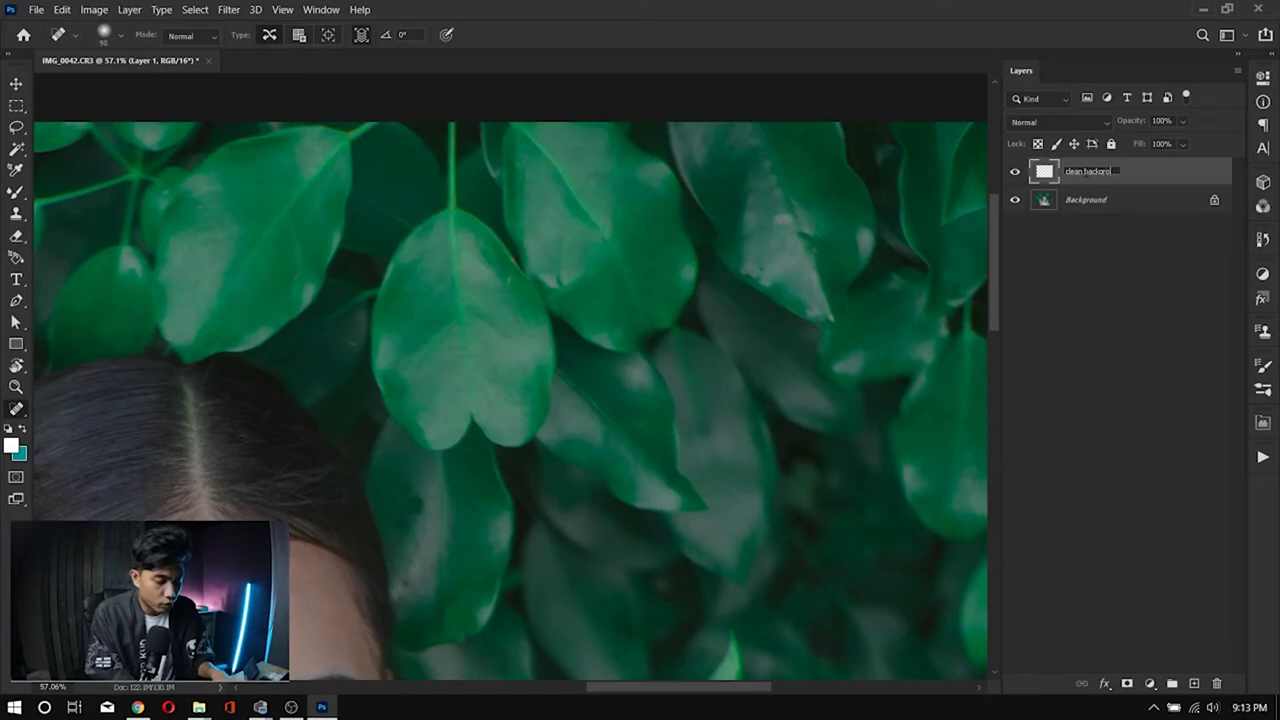
# Step: Confirm the 'clean background' layer name and toggle its visibility to compare the healed leaves
pyautogui.press('Return')
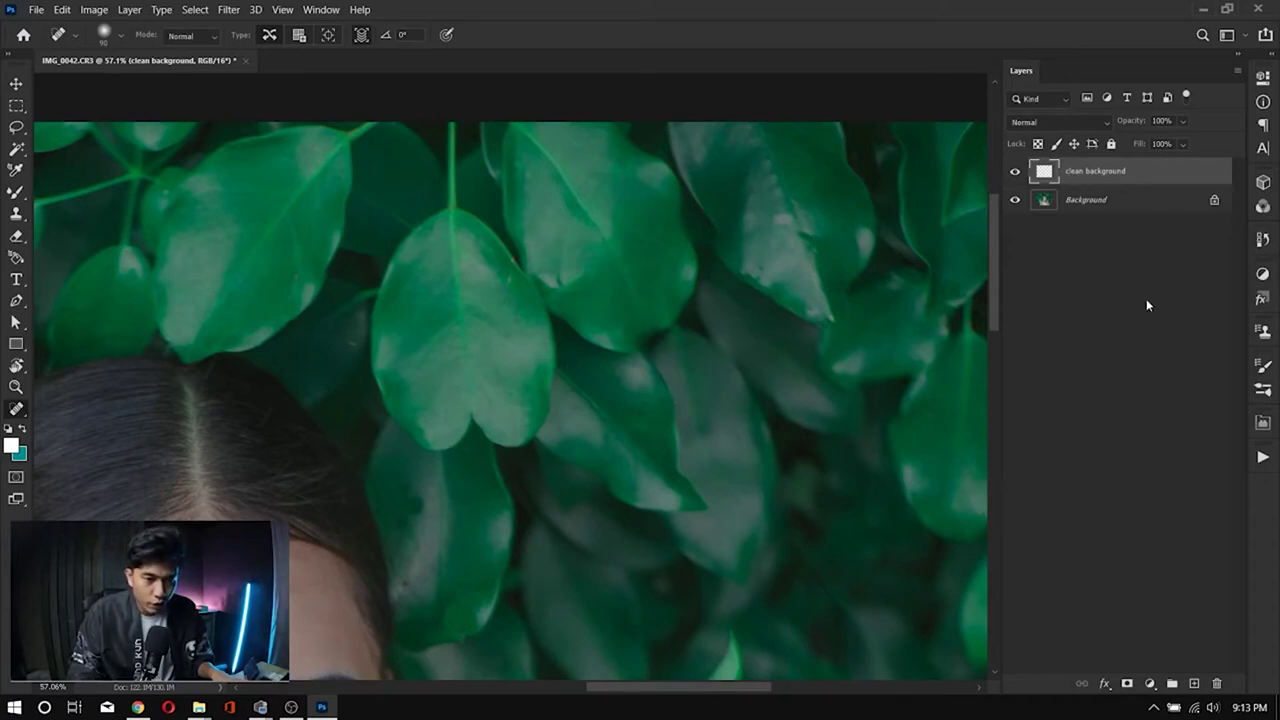
pyautogui.click(1015, 172)
pyautogui.click(1015, 172)
pyautogui.click(1015, 172)
pyautogui.click(1015, 172)
pyautogui.click(1015, 172)
pyautogui.click(1015, 172)
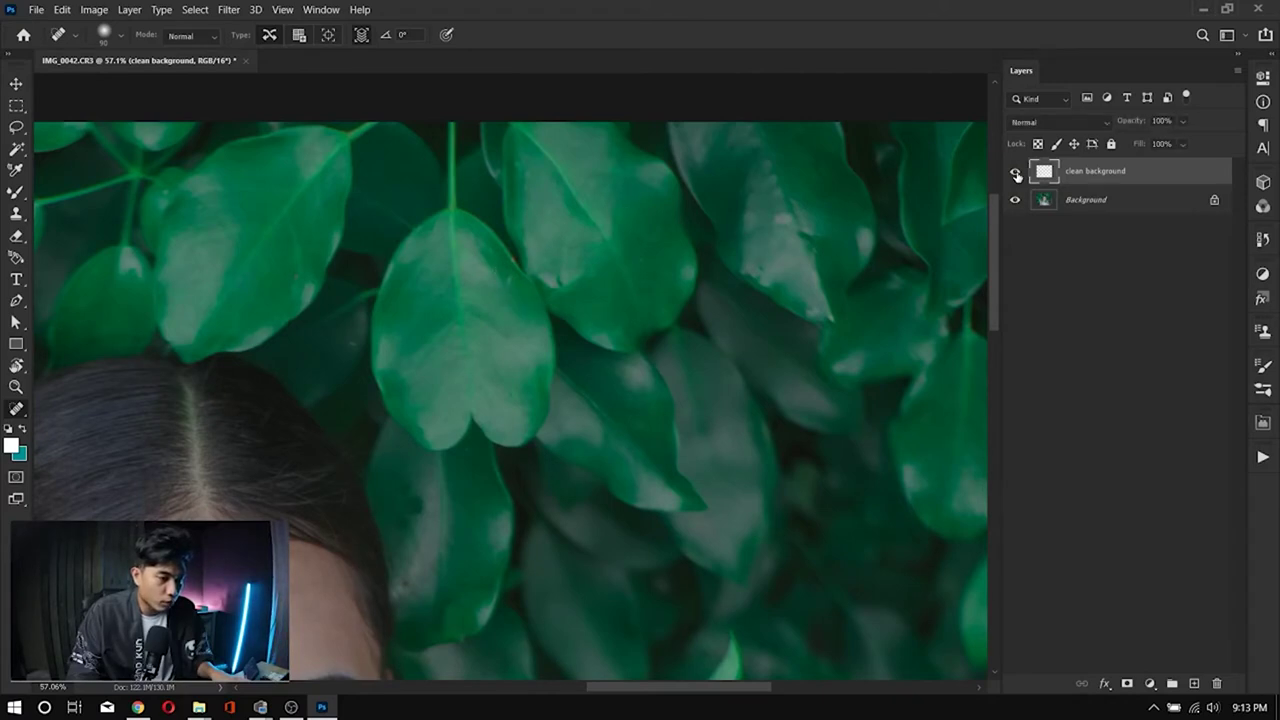
pyautogui.scroll(-5, 750, 283)
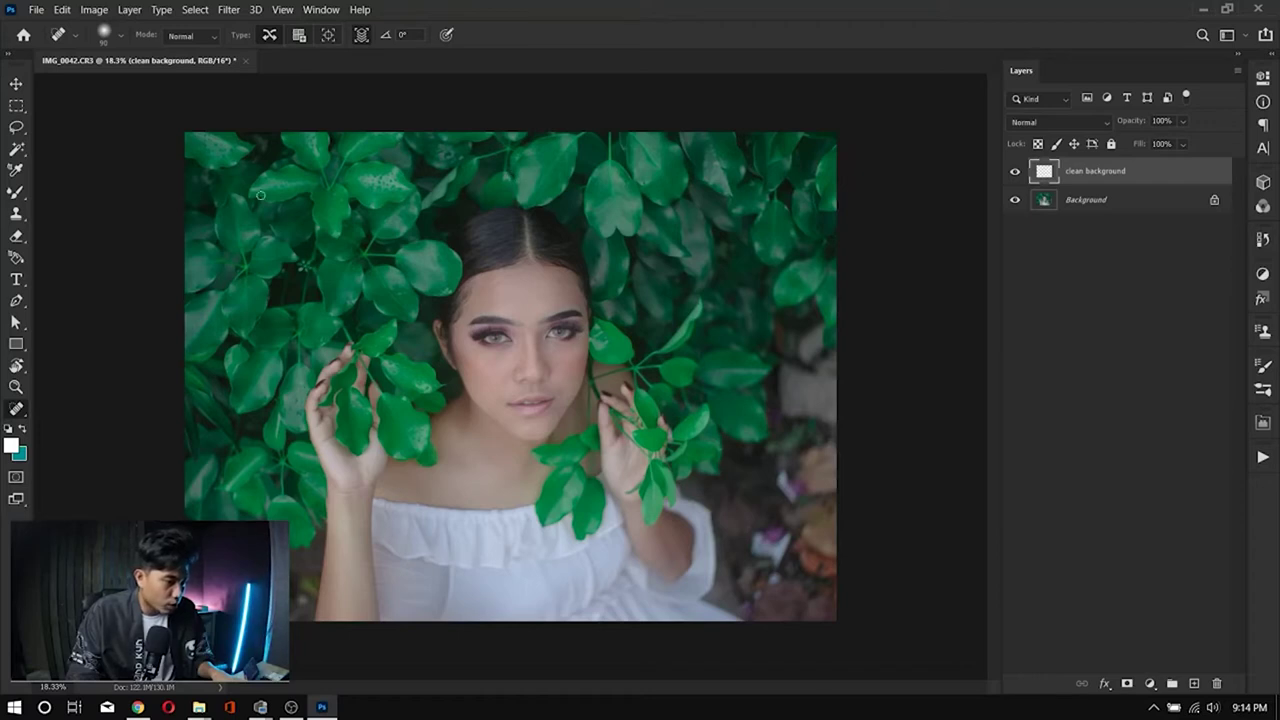
pyautogui.scroll(4, 792, 363)
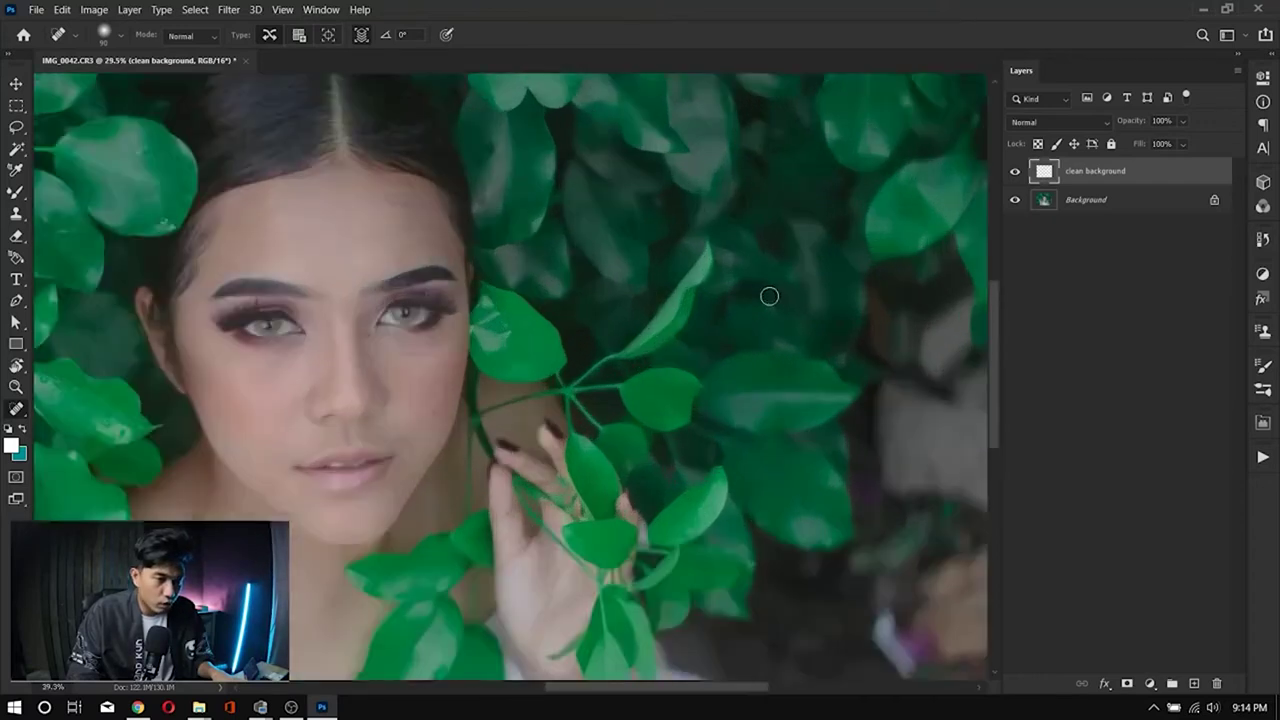
pyautogui.scroll(5, 743, 363)
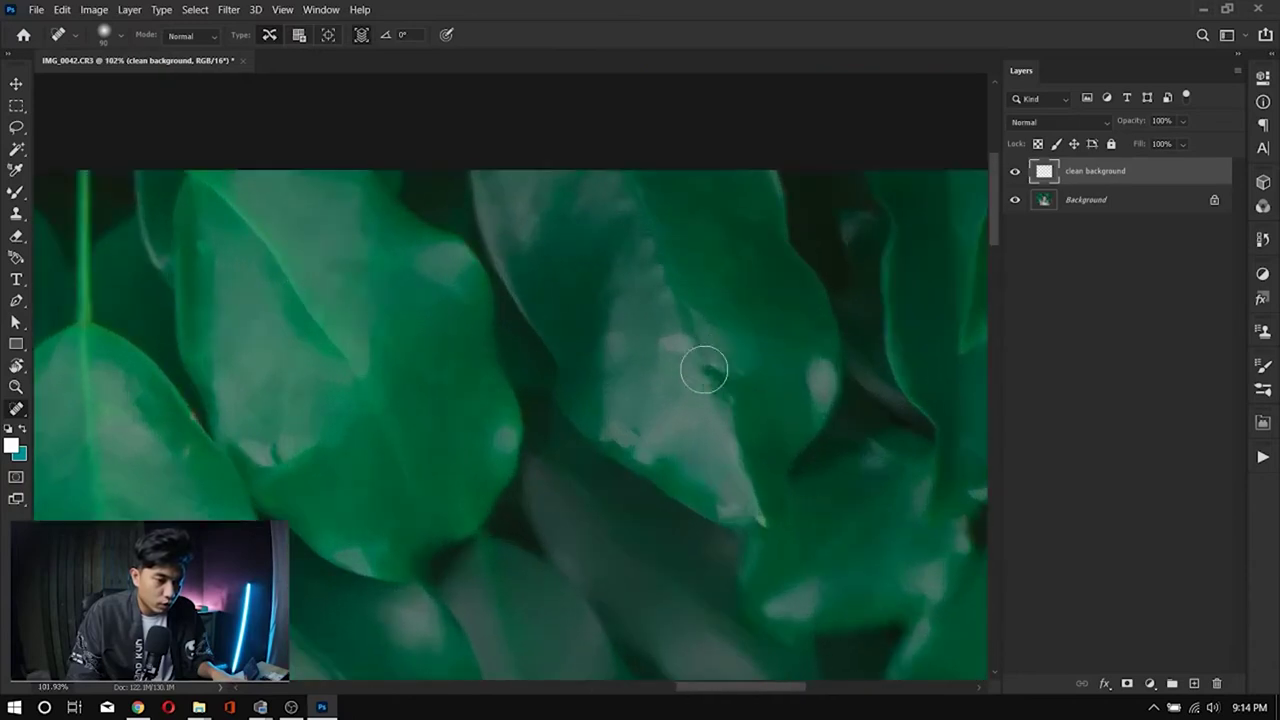
# Step: Heal the light patch on the leaf beside the hairline
pyautogui.moveTo(671, 336); pyautogui.dragTo(680, 354)
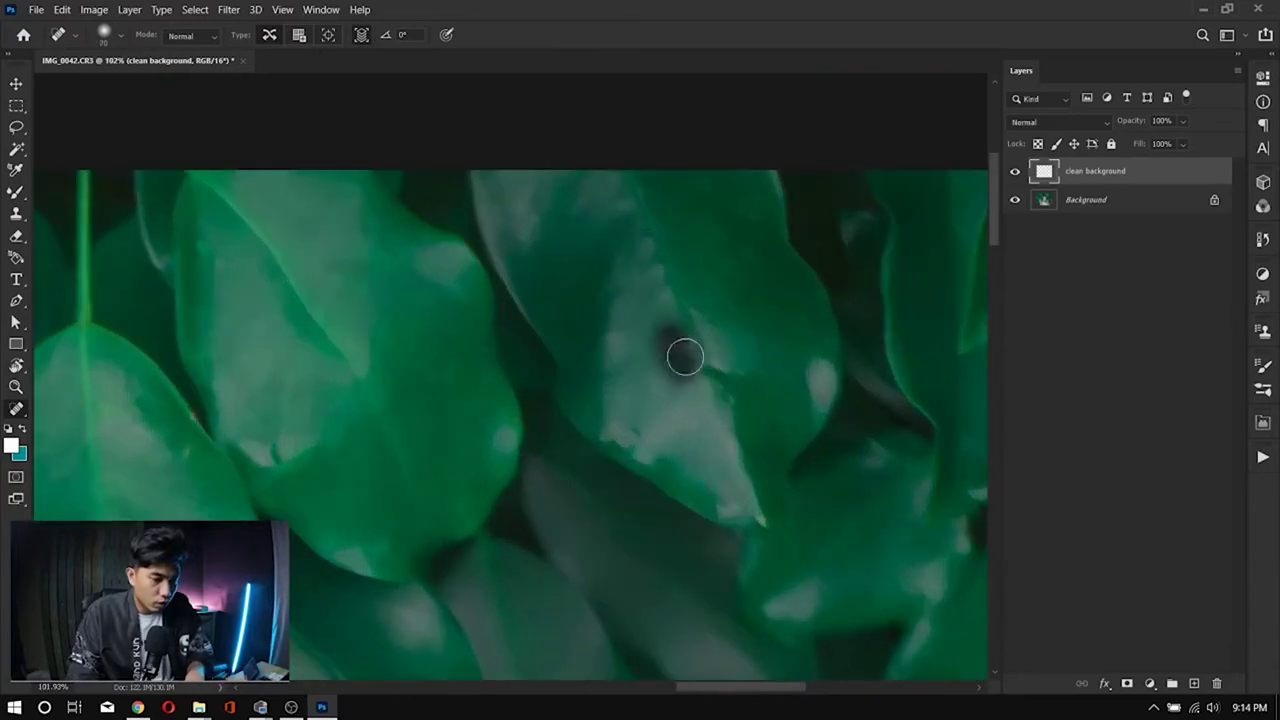
pyautogui.scroll(-5, 775, 369)
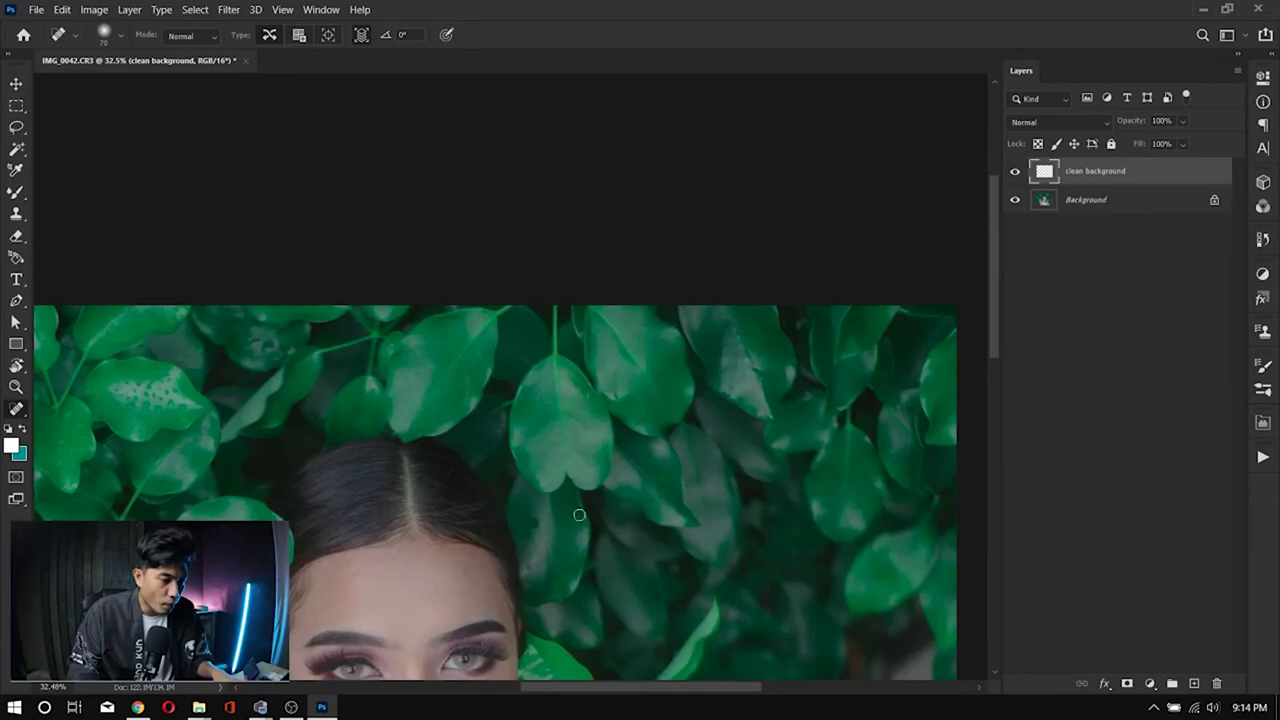
pyautogui.scroll(6, 579, 514)
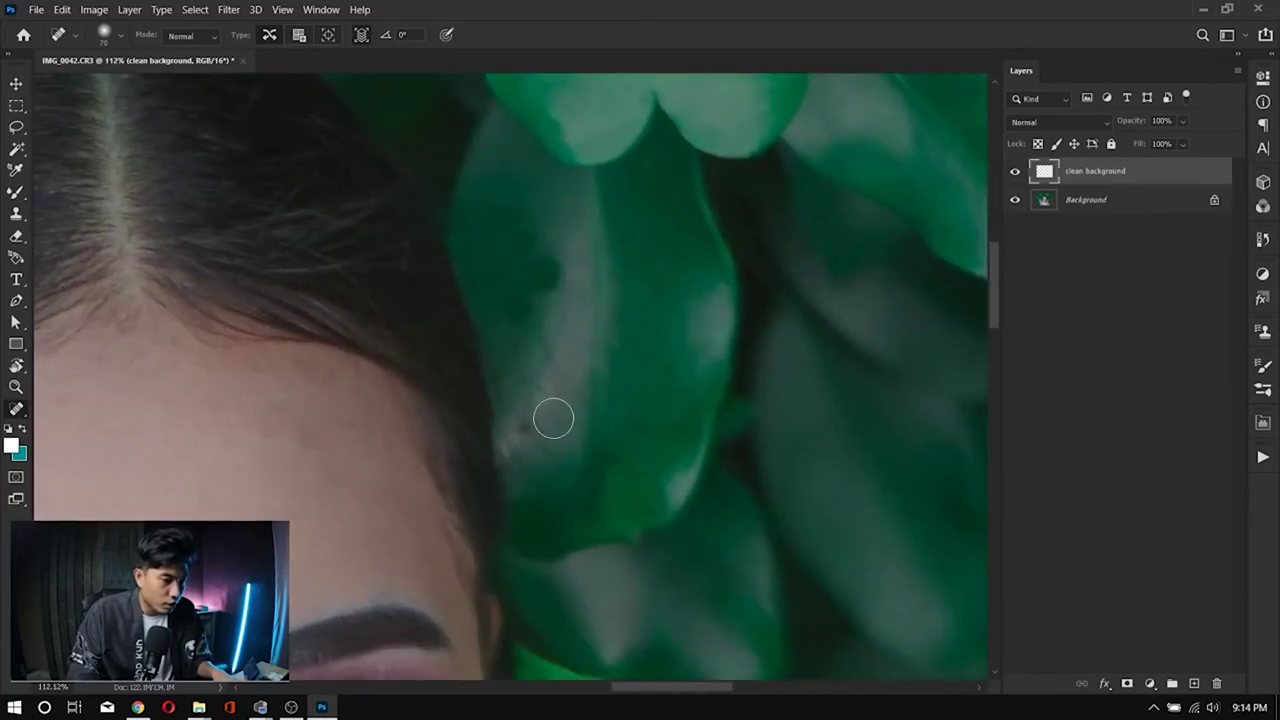
# Step: Heal the leaf hole and dark marks along the leaf edge near the hairline
pyautogui.moveTo(474, 206)
pyautogui.mouseDown()
pyautogui.moveTo(546, 337)
pyautogui.moveTo(531, 327)
pyautogui.moveTo(617, 437)
pyautogui.moveTo(669, 429)
pyautogui.mouseUp()
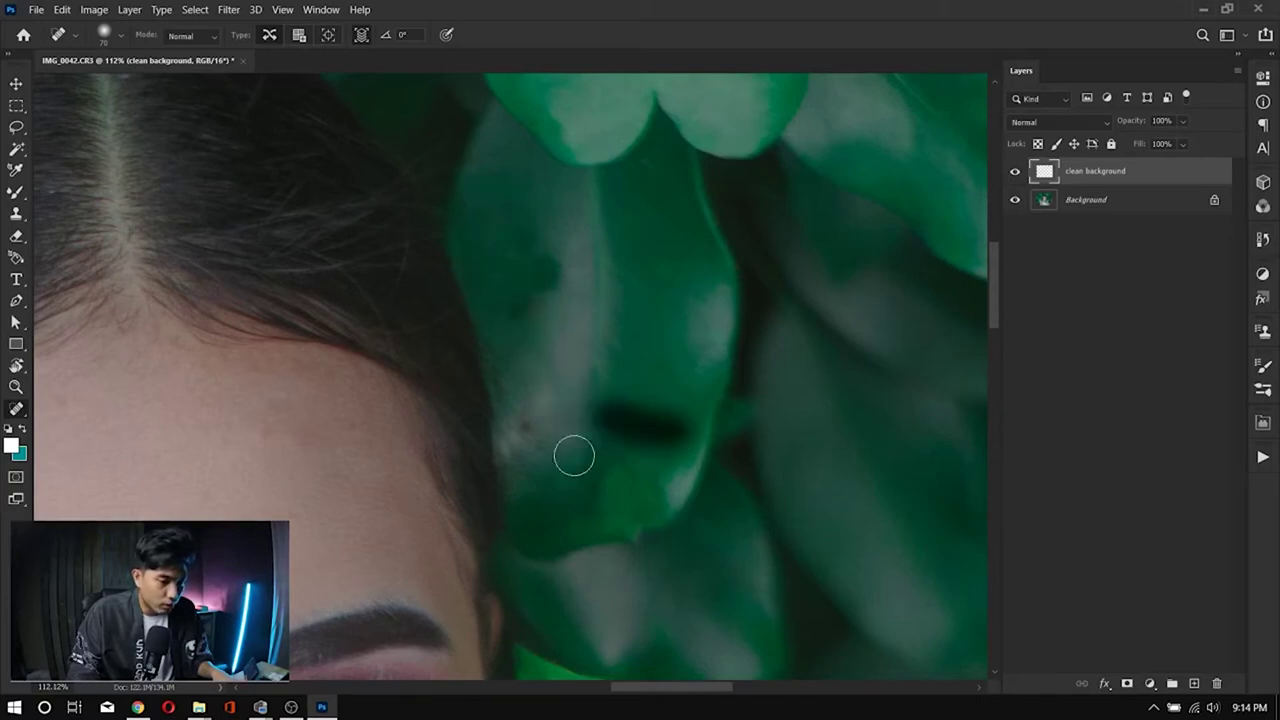
pyautogui.moveTo(543, 449); pyautogui.dragTo(494, 343)
pyautogui.moveTo(517, 478)
pyautogui.mouseDown()
pyautogui.moveTo(532, 379)
pyautogui.moveTo(556, 403)
pyautogui.moveTo(530, 374)
pyautogui.moveTo(543, 406)
pyautogui.mouseUp()
pyautogui.moveTo(497, 254)
pyautogui.mouseDown()
pyautogui.moveTo(533, 358)
pyautogui.moveTo(609, 334)
pyautogui.moveTo(526, 363)
pyautogui.moveTo(489, 336)
pyautogui.moveTo(500, 349)
pyautogui.mouseUp()
pyautogui.scroll(-5, 574, 449)
pyautogui.scroll(-4, 576, 450)
pyautogui.scroll(1, 590, 410)
pyautogui.scroll(-1, 595, 401)
pyautogui.scroll(2, 595, 401)
pyautogui.scroll(-2, 595, 401)
pyautogui.scroll(3, 595, 401)
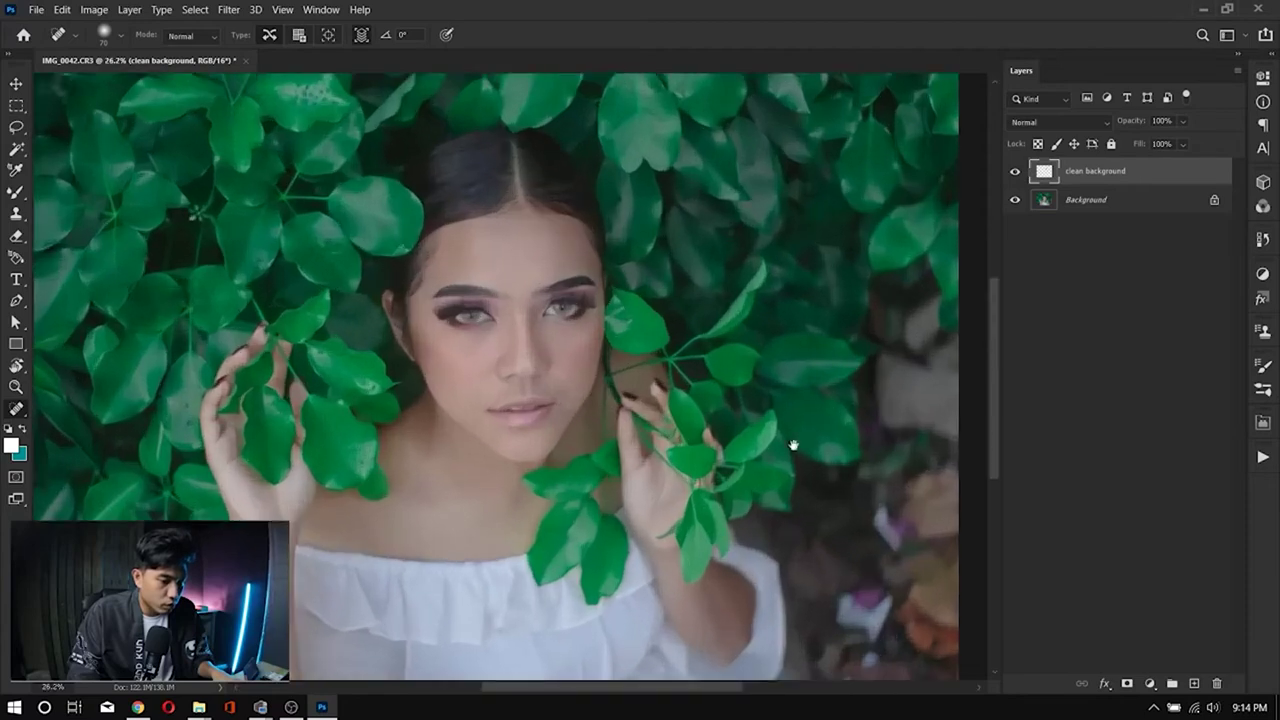
# Step: Heal away the white-and-pink stick in the lower-right background beside the model's arm
pyautogui.moveTo(793, 444); pyautogui.dragTo(480, 271)
pyautogui.scroll(3, 586, 400)
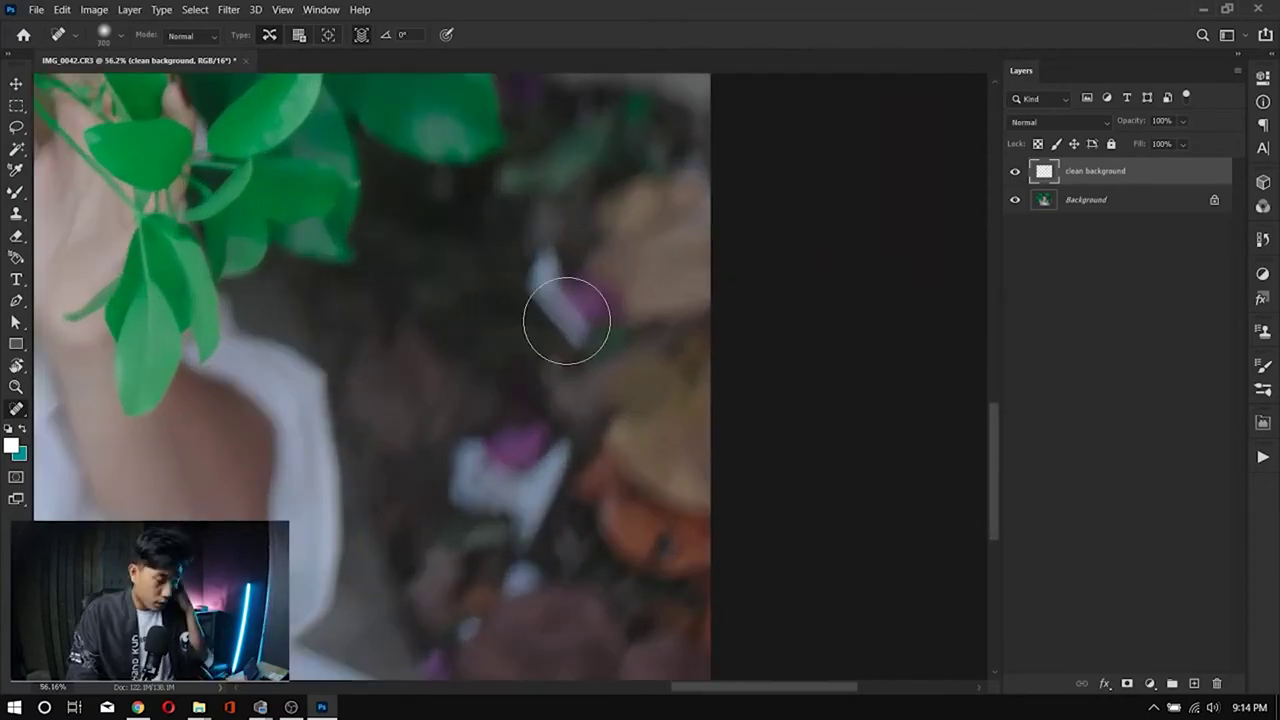
pyautogui.moveTo(566, 321)
pyautogui.mouseDown()
pyautogui.moveTo(543, 309)
pyautogui.moveTo(543, 229)
pyautogui.mouseUp()
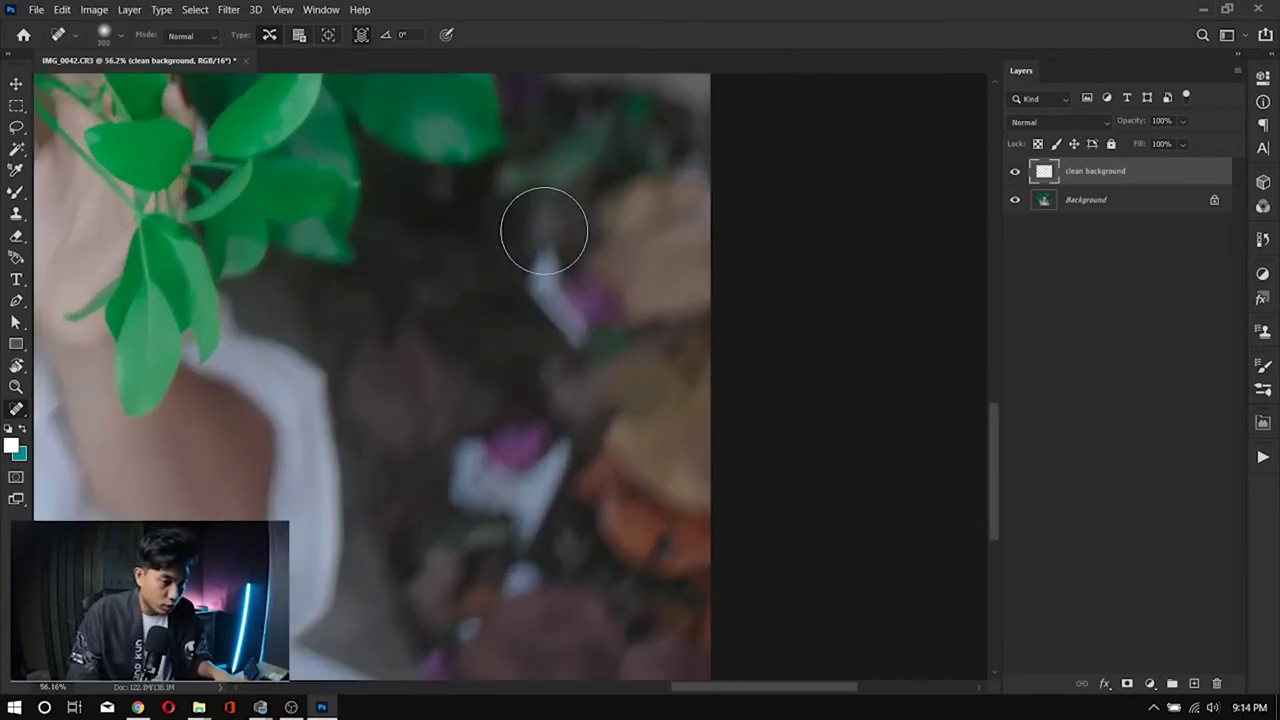
pyautogui.moveTo(568, 301)
pyautogui.mouseDown()
pyautogui.moveTo(623, 311)
pyautogui.moveTo(558, 330)
pyautogui.moveTo(551, 257)
pyautogui.mouseUp()
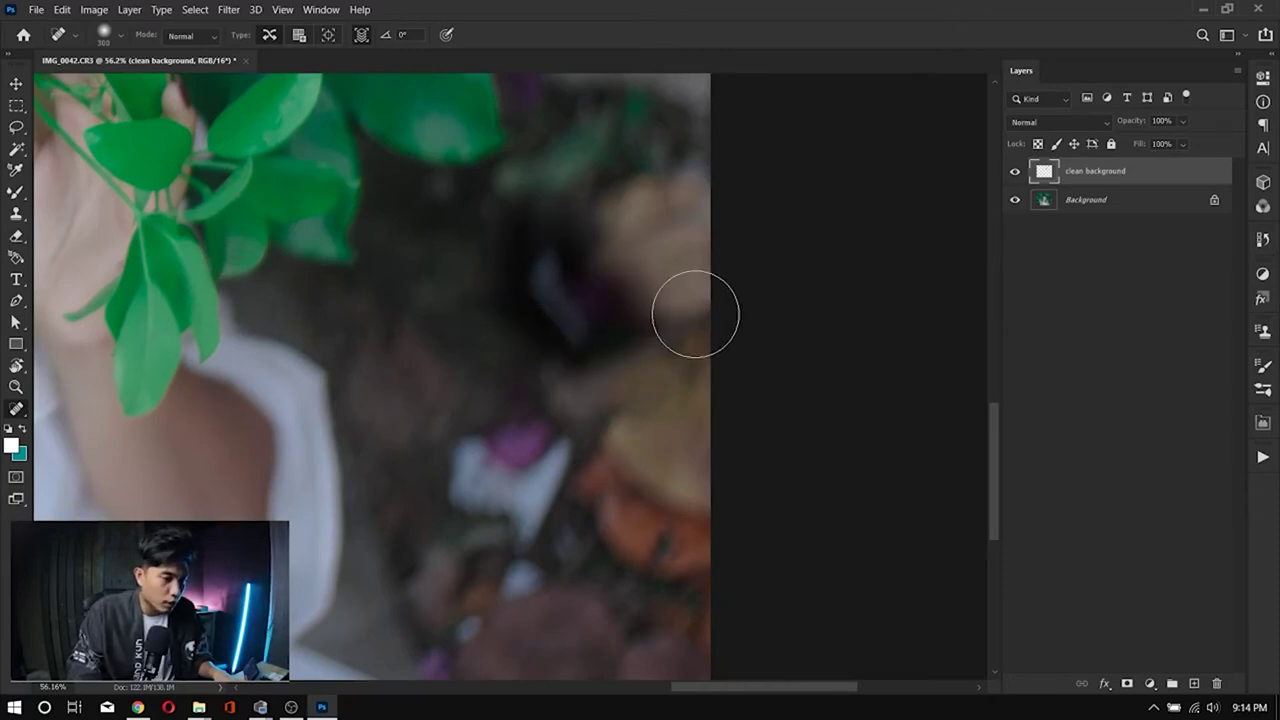
pyautogui.scroll(-3, 591, 200)
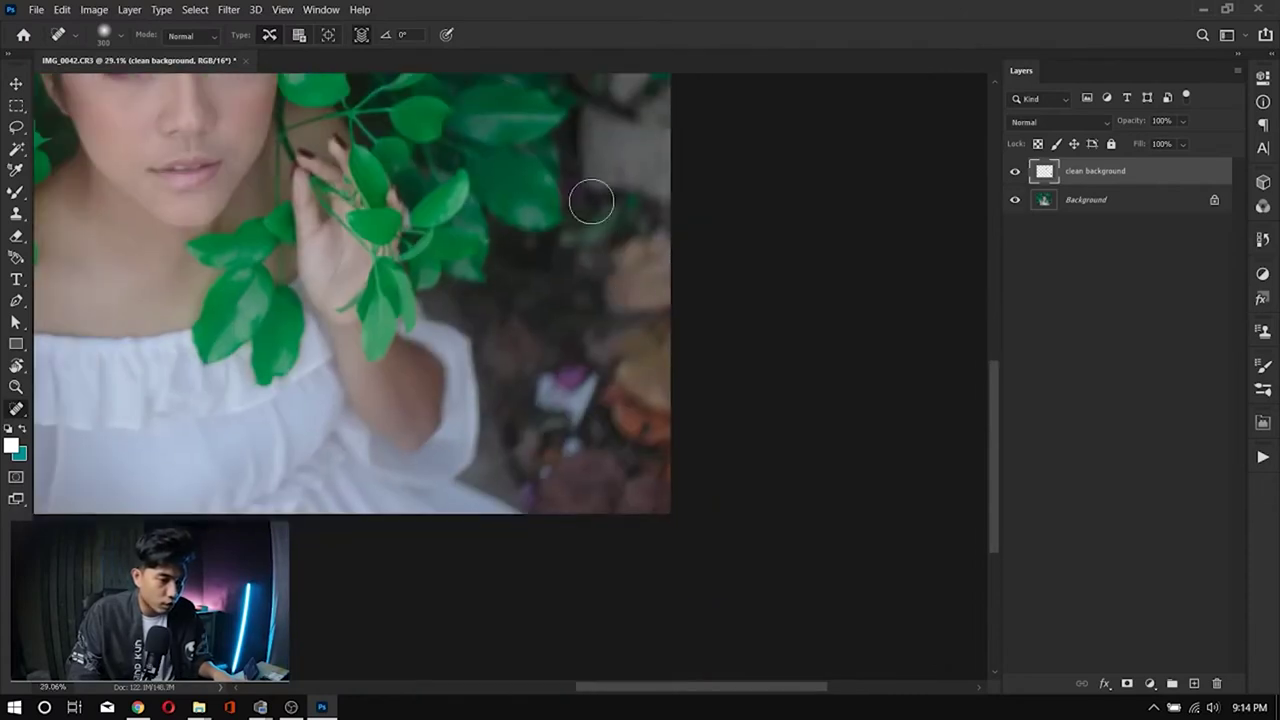
pyautogui.scroll(2, 544, 472)
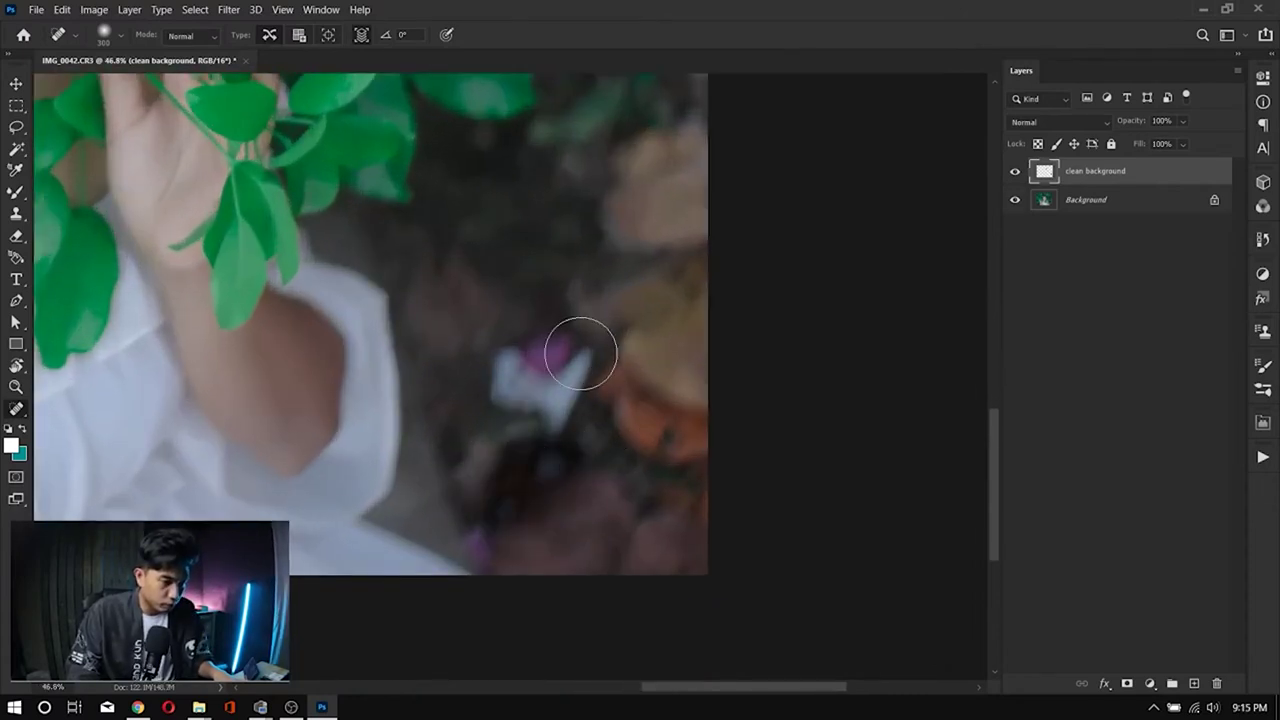
pyautogui.moveTo(580, 351)
pyautogui.mouseDown()
pyautogui.moveTo(553, 418)
pyautogui.moveTo(522, 357)
pyautogui.mouseUp()
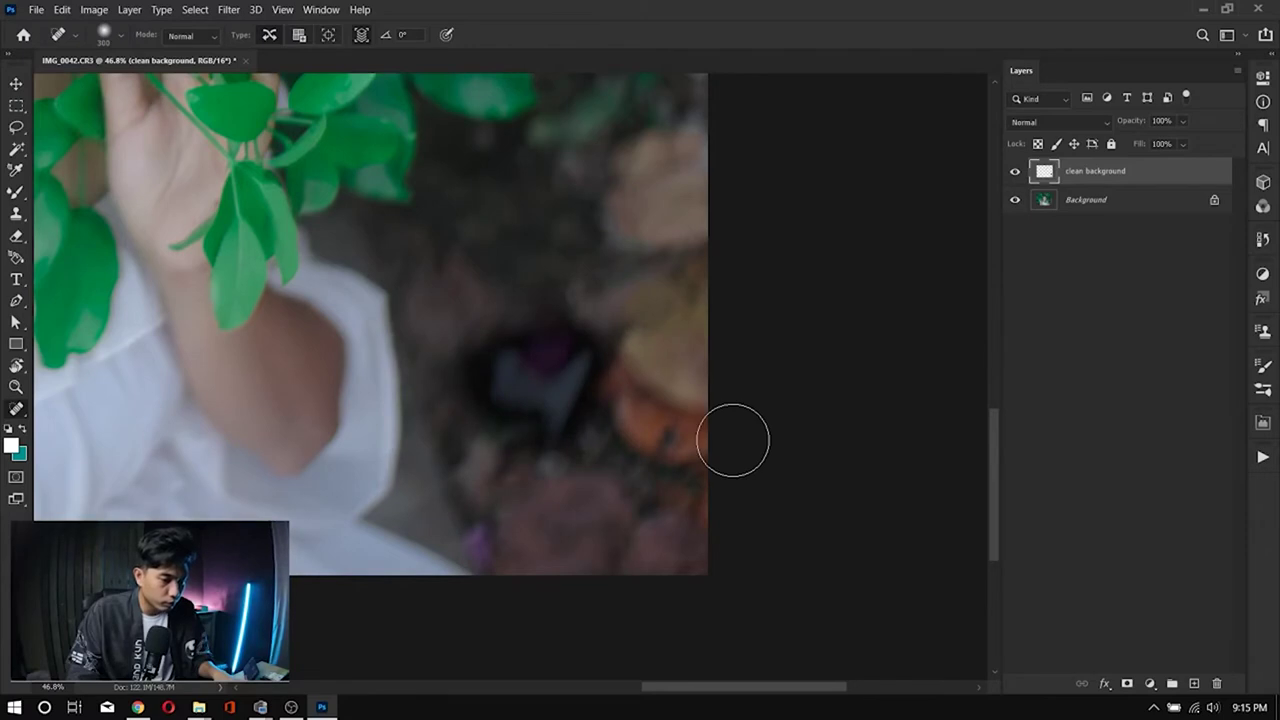
pyautogui.scroll(-3, 733, 440)
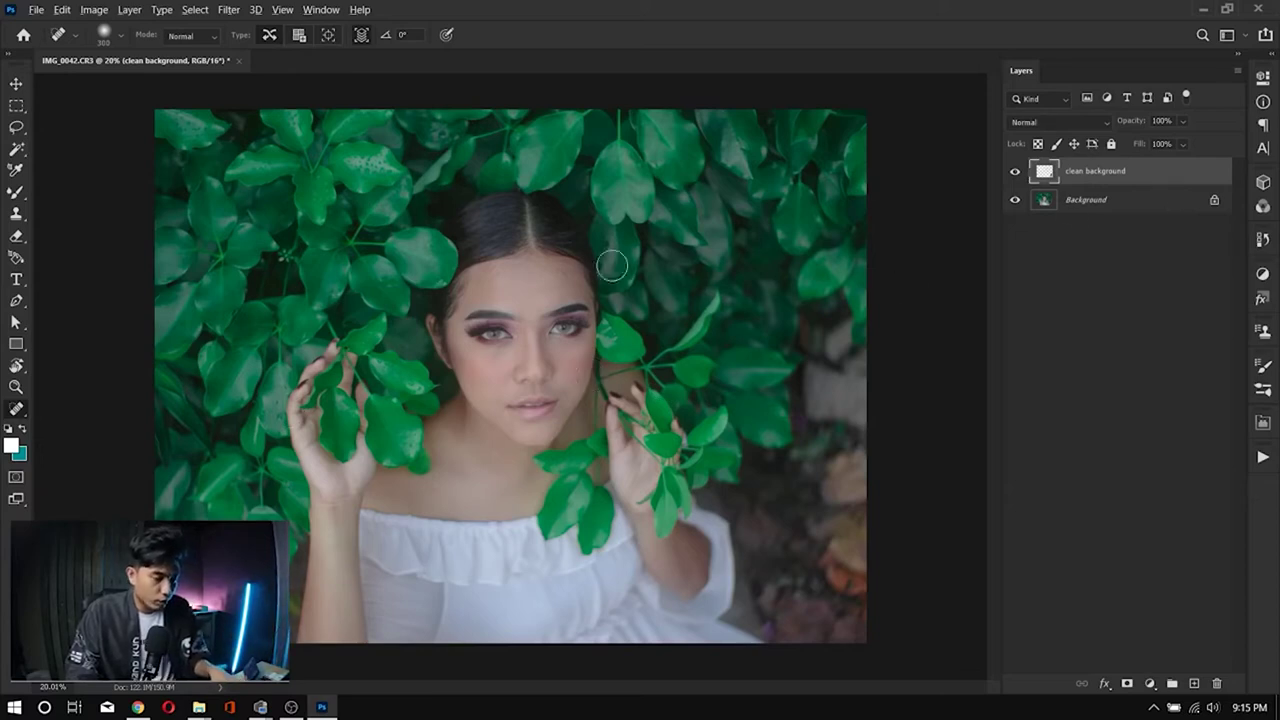
# Step: Zoom in so the face sits higher in view and make Layer 1 the active layer
pyautogui.scroll(5, 629, 263)
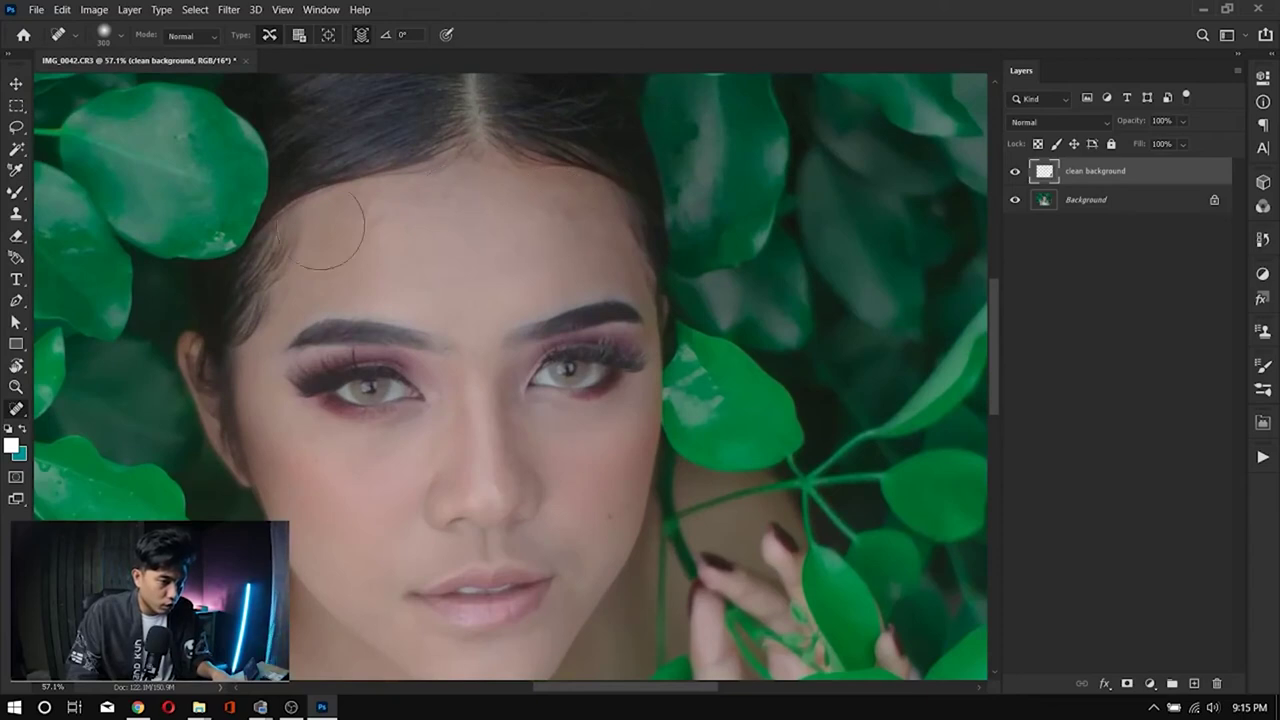
pyautogui.moveTo(623, 480)
pyautogui.mouseDown()
pyautogui.moveTo(597, 399)
pyautogui.moveTo(617, 457)
pyautogui.mouseUp()
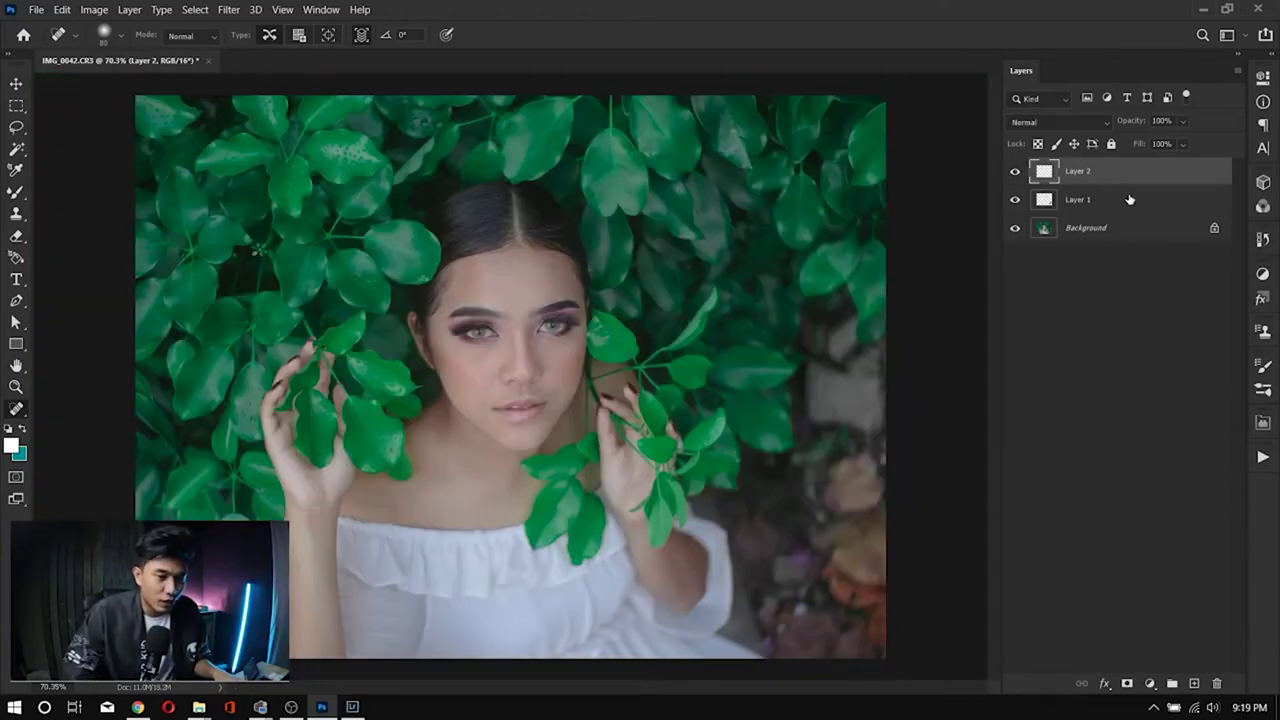
pyautogui.click(1130, 200)
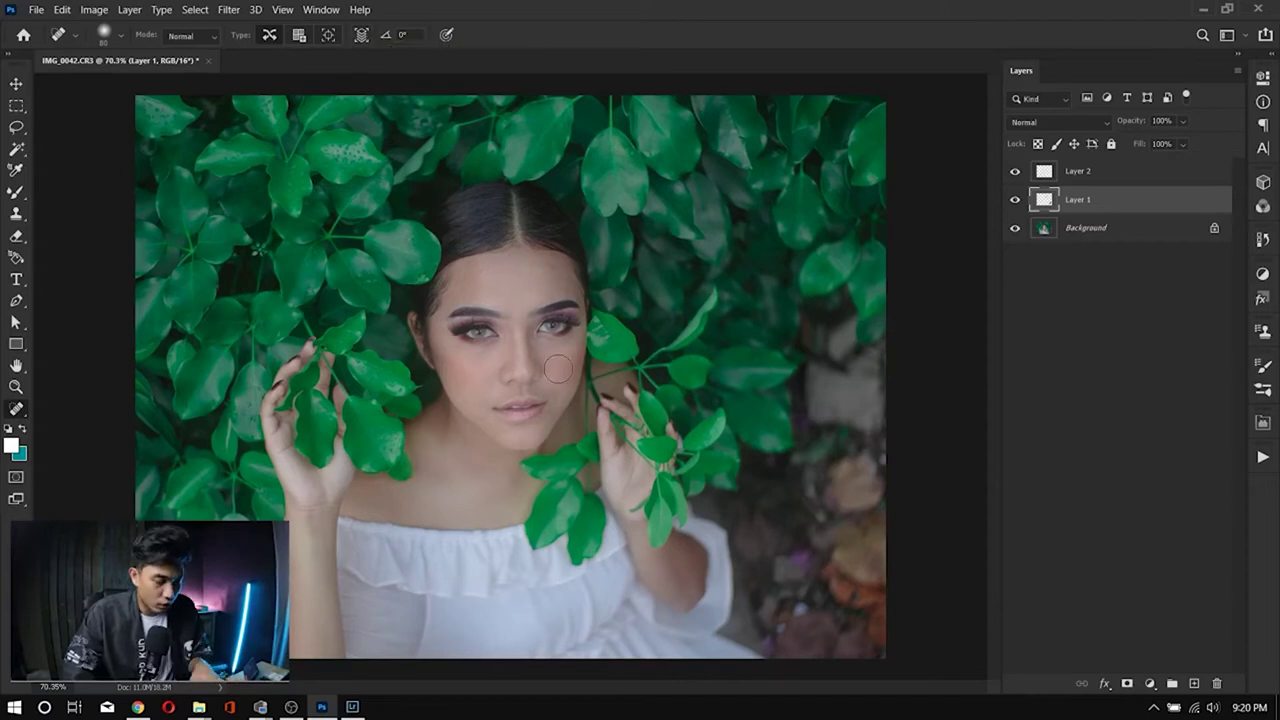
pyautogui.scroll(5, 545, 285)
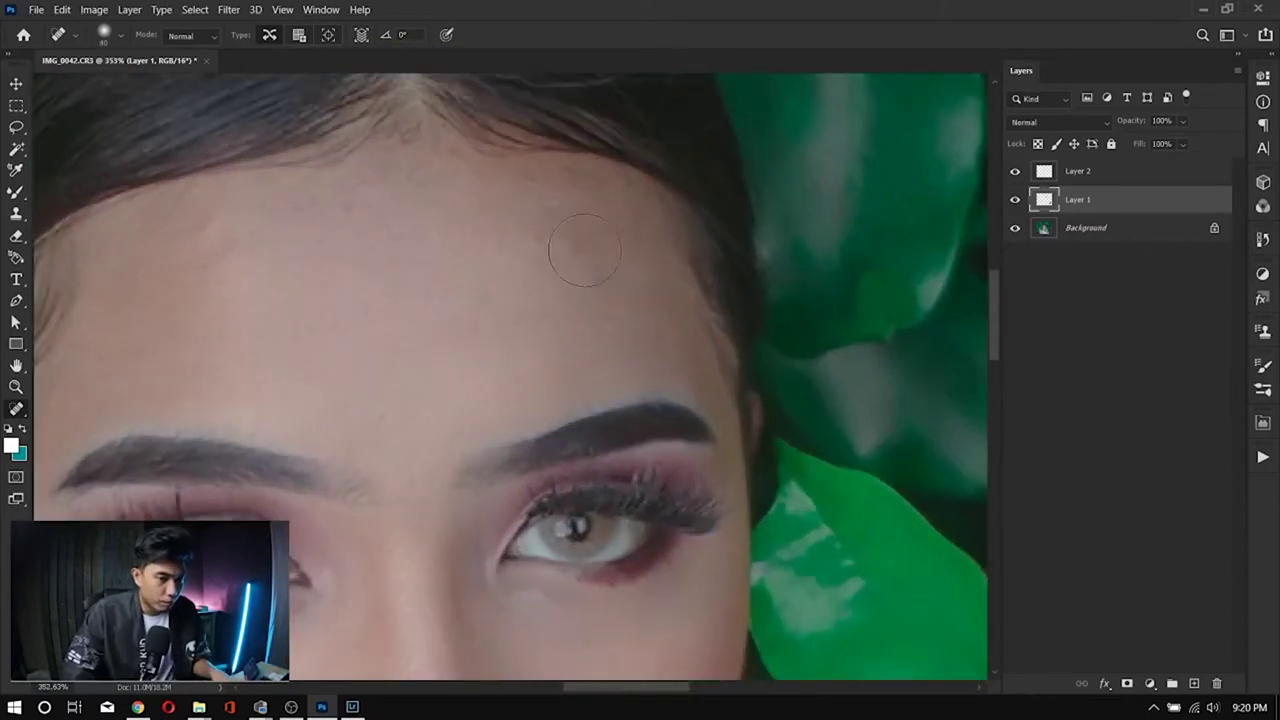
# Step: On Layer 2, heal the blemishes across the forehead and the spots along the hairline
pyautogui.click(1040, 177)
pyautogui.moveTo(512, 235)
pyautogui.mouseDown()
pyautogui.moveTo(586, 255)
pyautogui.moveTo(620, 295)
pyautogui.mouseUp()
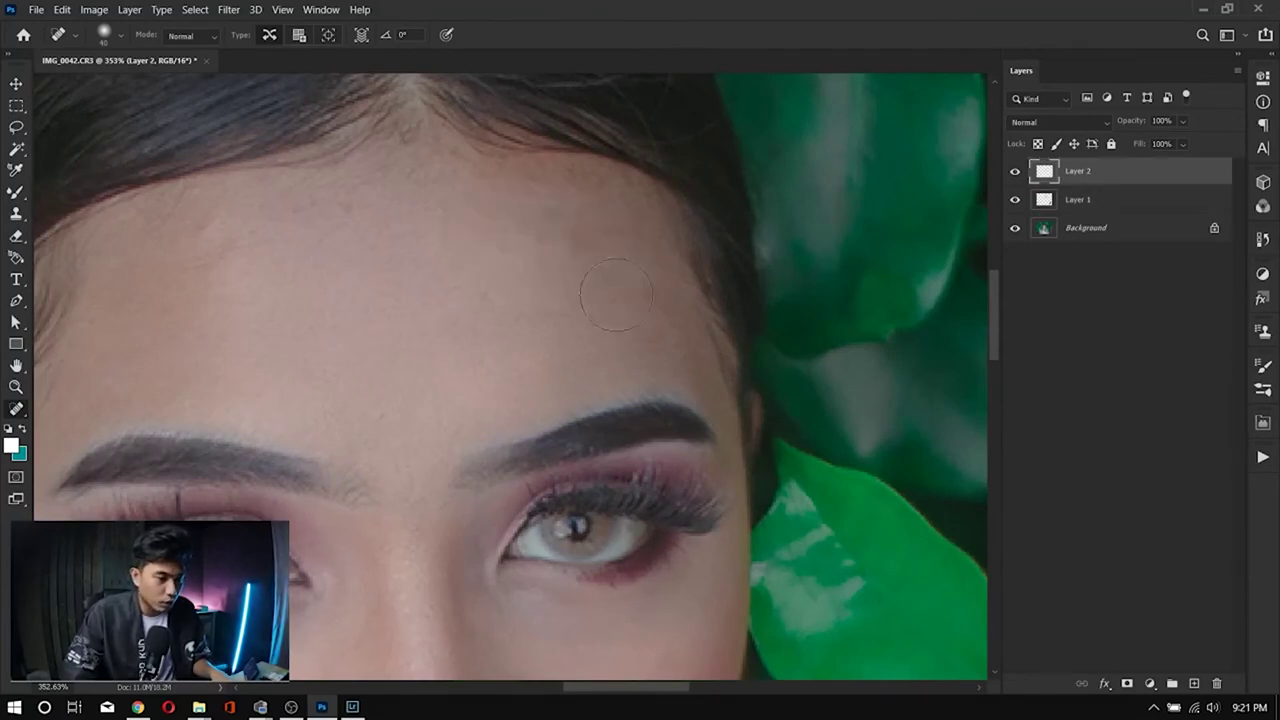
pyautogui.moveTo(496, 211)
pyautogui.mouseDown()
pyautogui.moveTo(670, 255)
pyautogui.moveTo(491, 211)
pyautogui.moveTo(670, 258)
pyautogui.moveTo(560, 323)
pyautogui.mouseUp()
pyautogui.moveTo(500, 180); pyautogui.dragTo(523, 303)
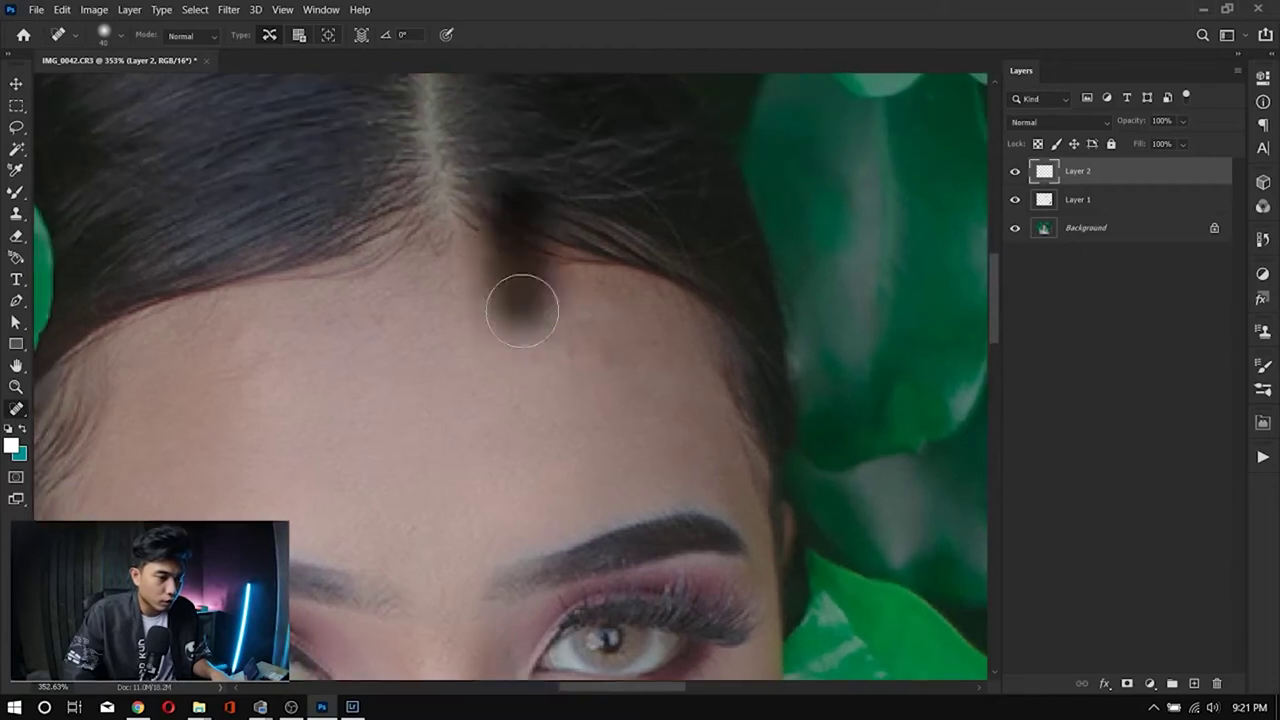
pyautogui.moveTo(560, 260); pyautogui.dragTo(600, 177)
pyautogui.moveTo(645, 310); pyautogui.dragTo(600, 160)
pyautogui.moveTo(585, 330); pyautogui.dragTo(510, 165)
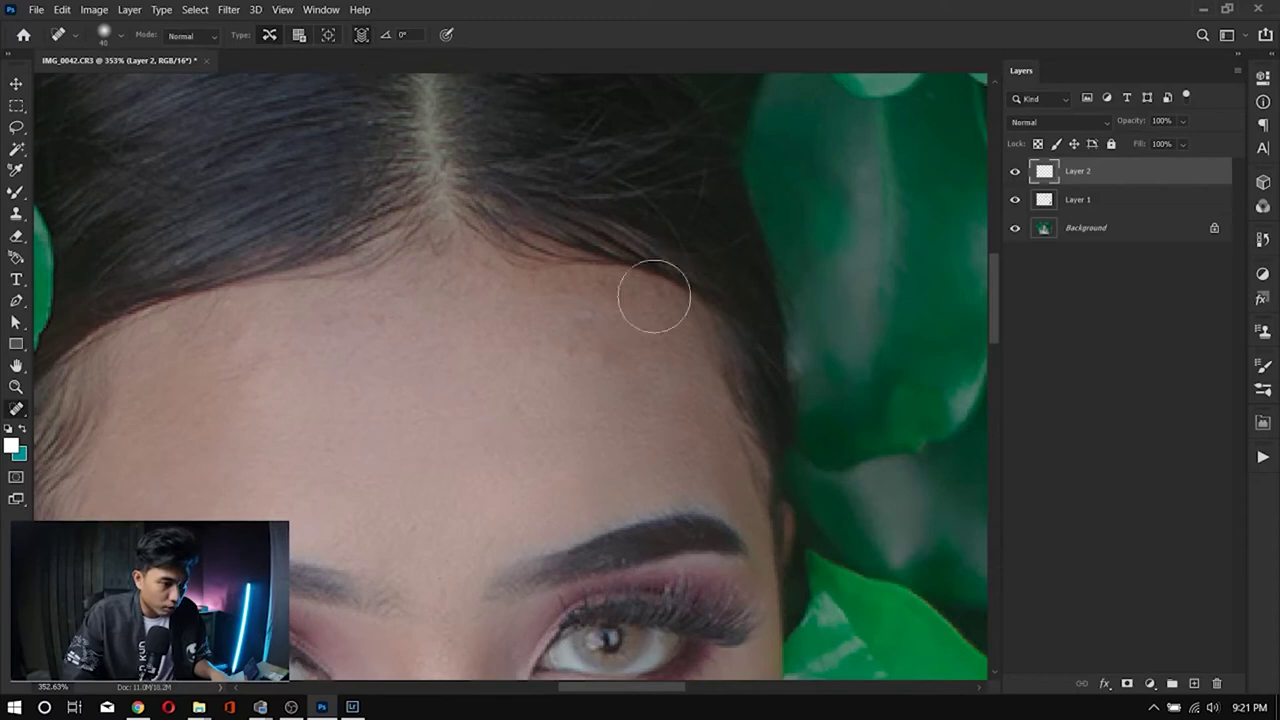
pyautogui.moveTo(527, 330)
pyautogui.mouseDown()
pyautogui.moveTo(626, 343)
pyautogui.moveTo(548, 382)
pyautogui.mouseUp()
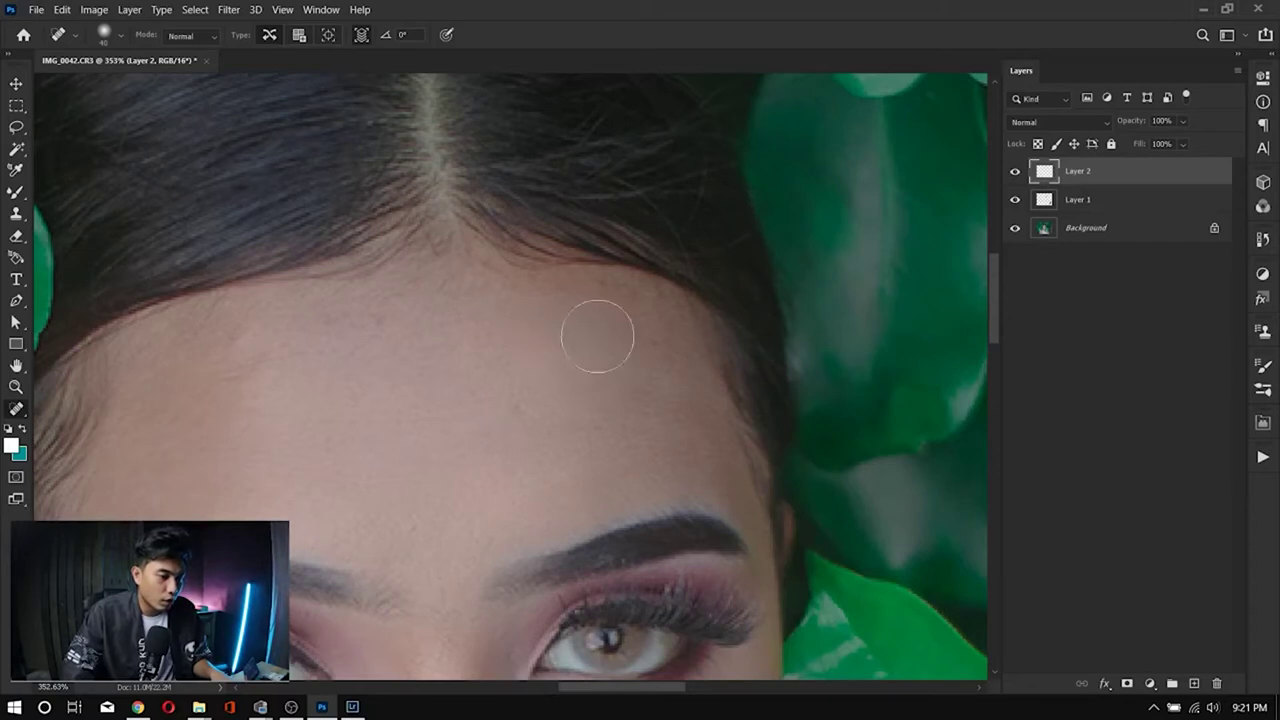
# Step: Turn Layer 2 back on, shrink the healing brush from 40 to 25, and switch to the Eraser
pyautogui.click(1015, 172)
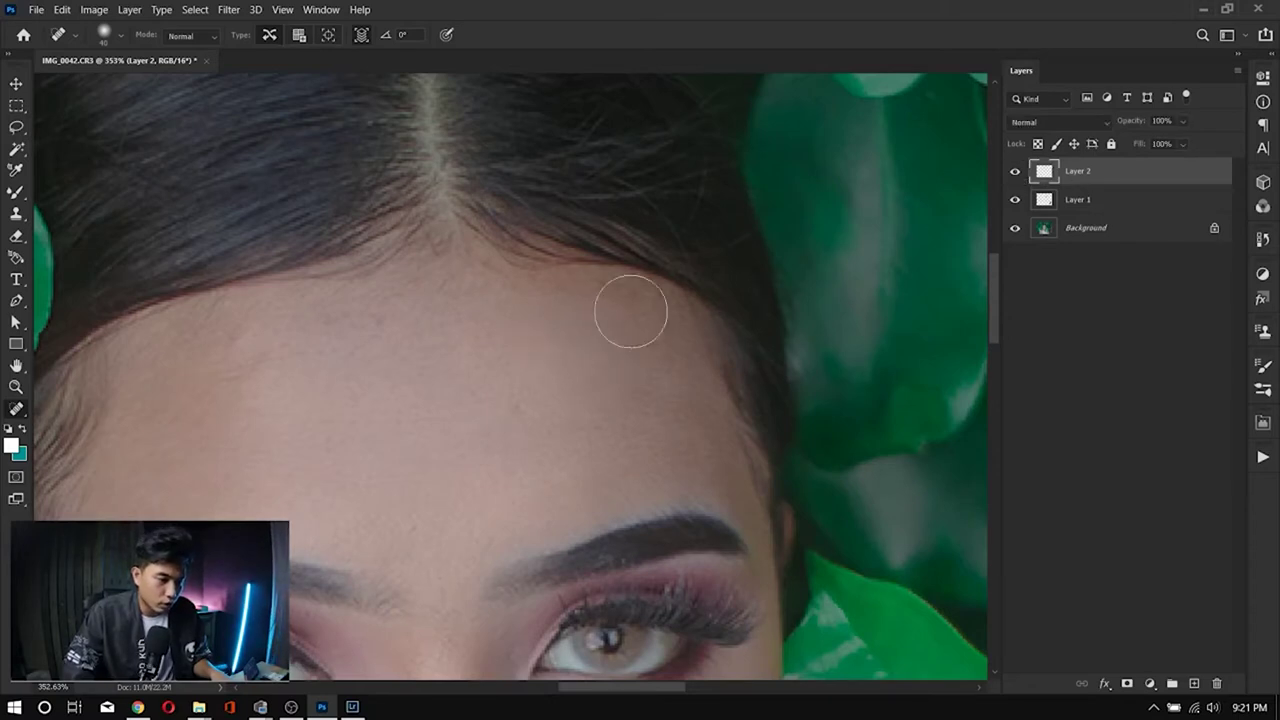
pyautogui.press('[')
pyautogui.press('[')
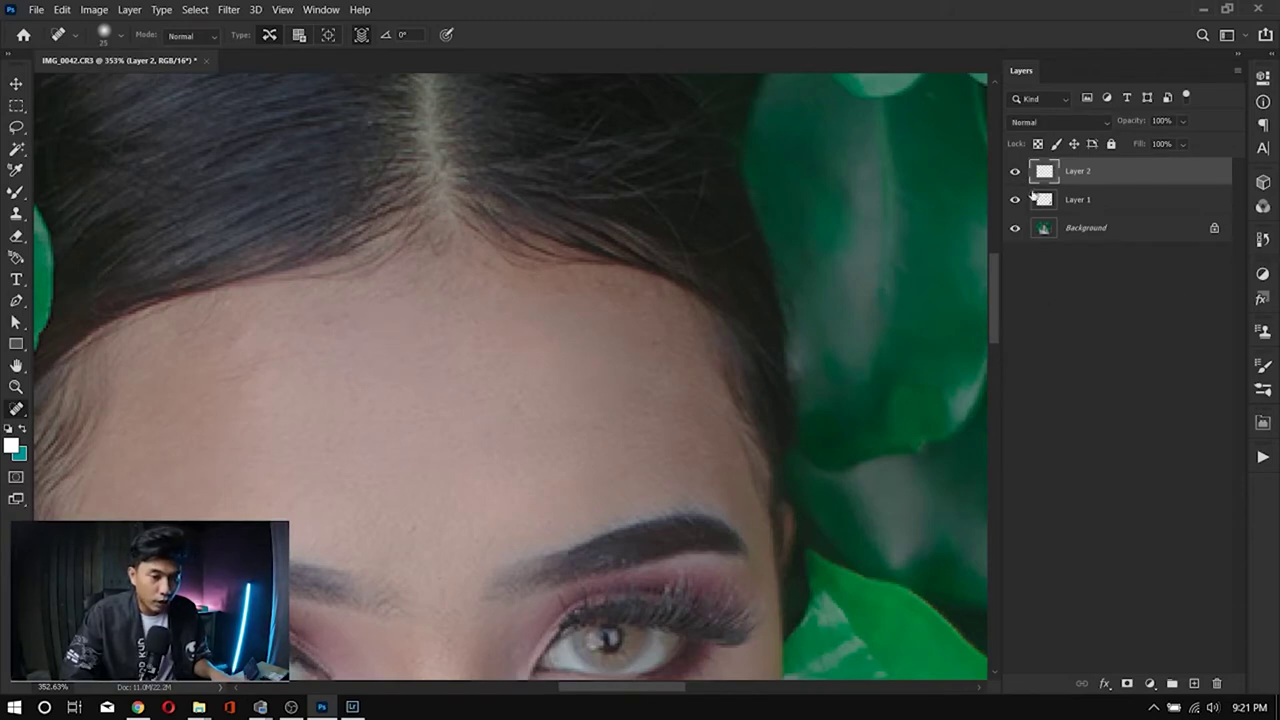
pyautogui.press('e')
pyautogui.scroll(2, 628, 337)
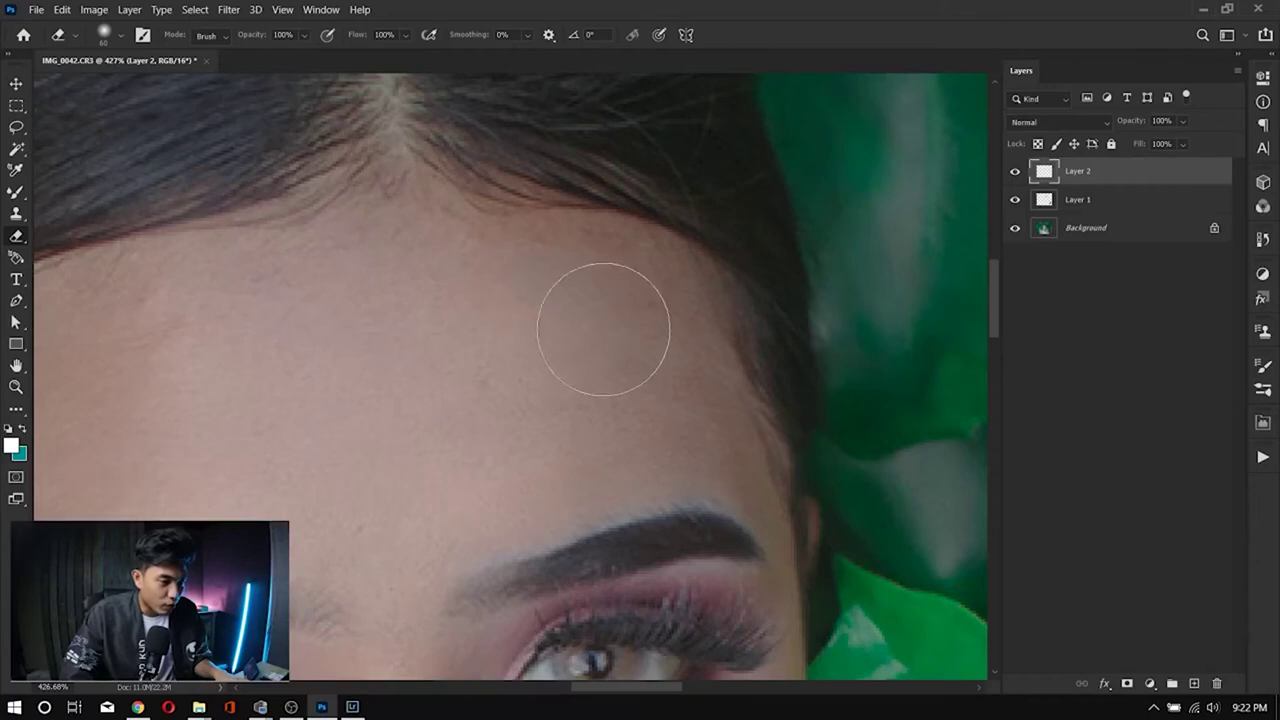
# Step: Zoom out and back in on the forehead, then return to the Spot Healing Brush (J)
pyautogui.scroll(-3, 603, 329)
pyautogui.scroll(3, 606, 343)
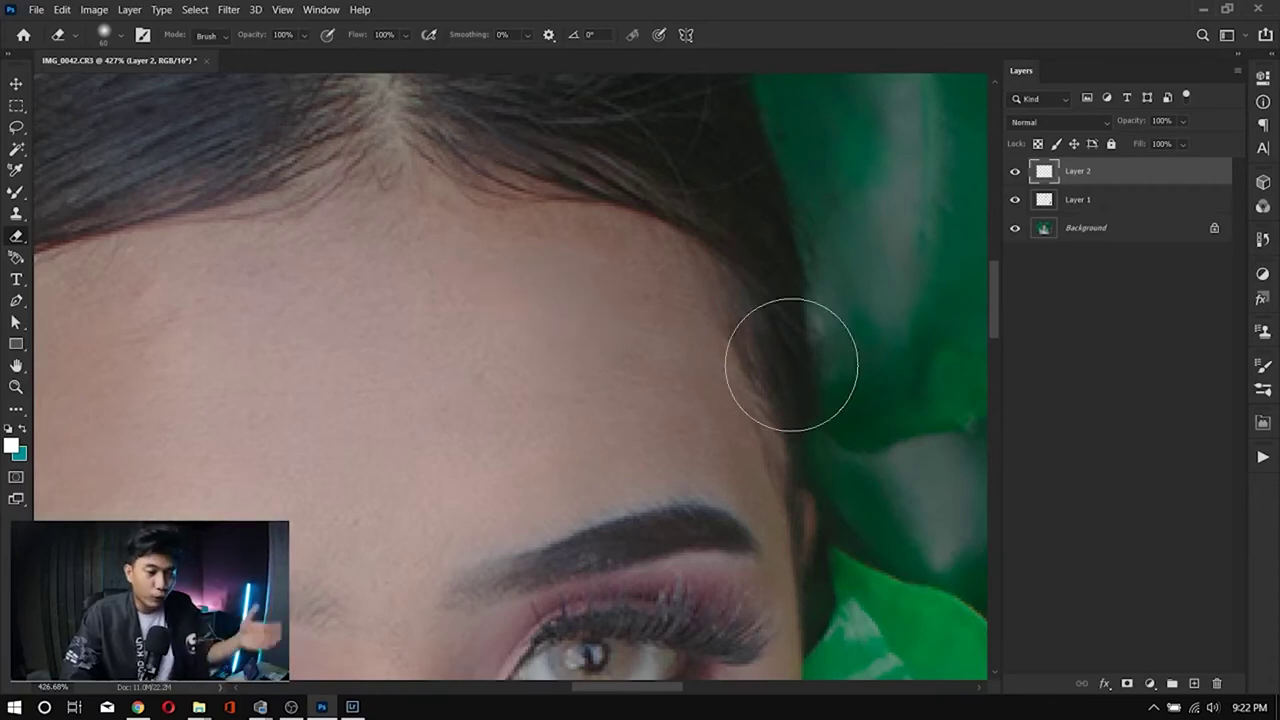
pyautogui.scroll(-3, 537, 349)
pyautogui.scroll(-4, 860, 366)
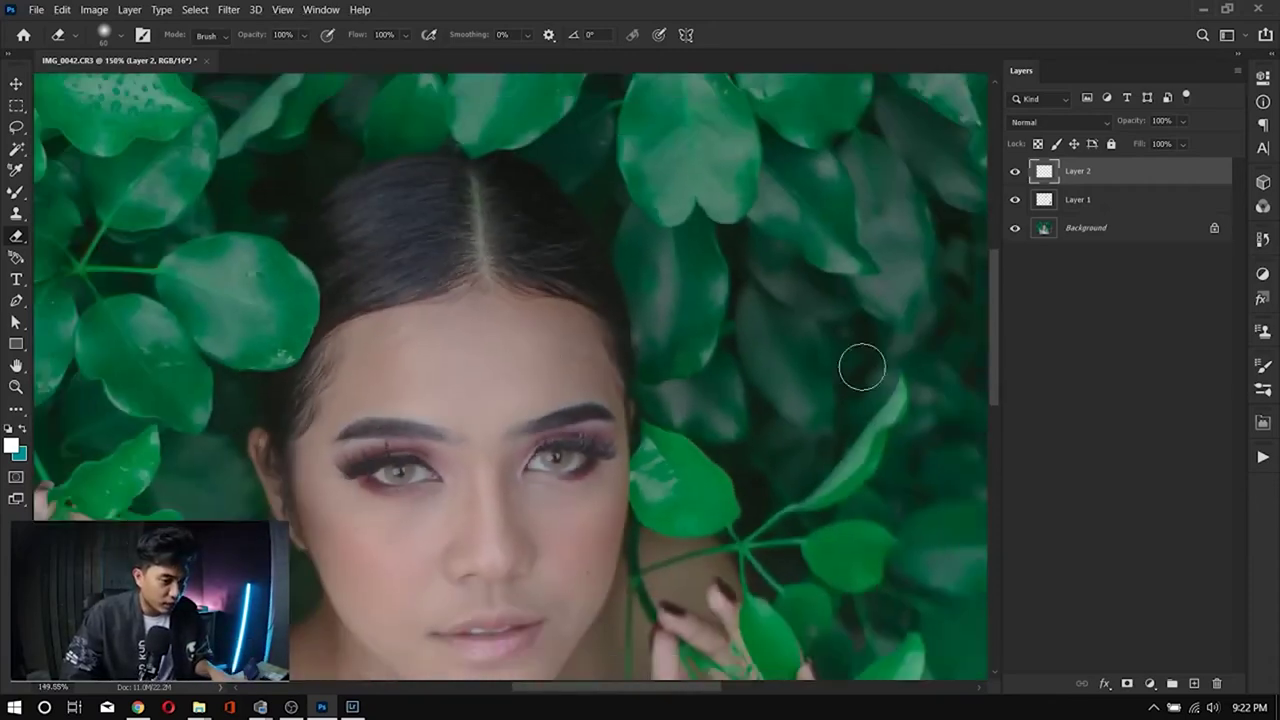
pyautogui.scroll(4, 587, 371)
pyautogui.scroll(2, 587, 371)
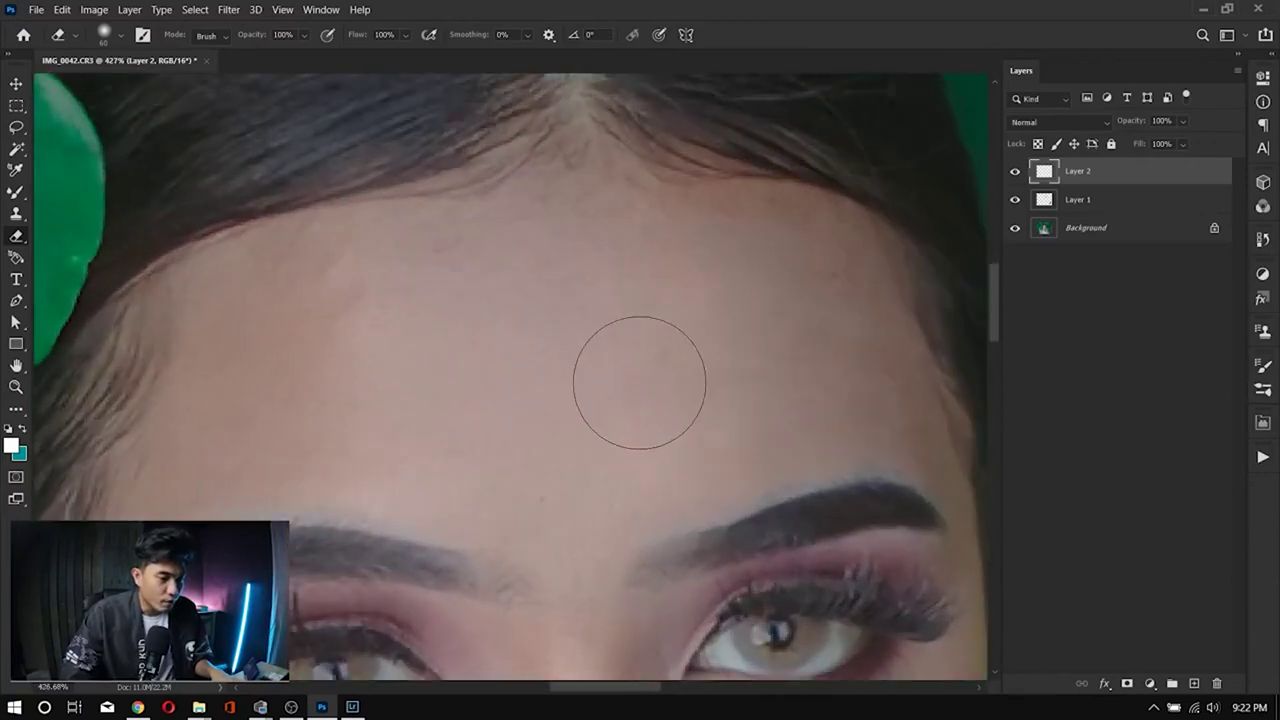
pyautogui.press('j')
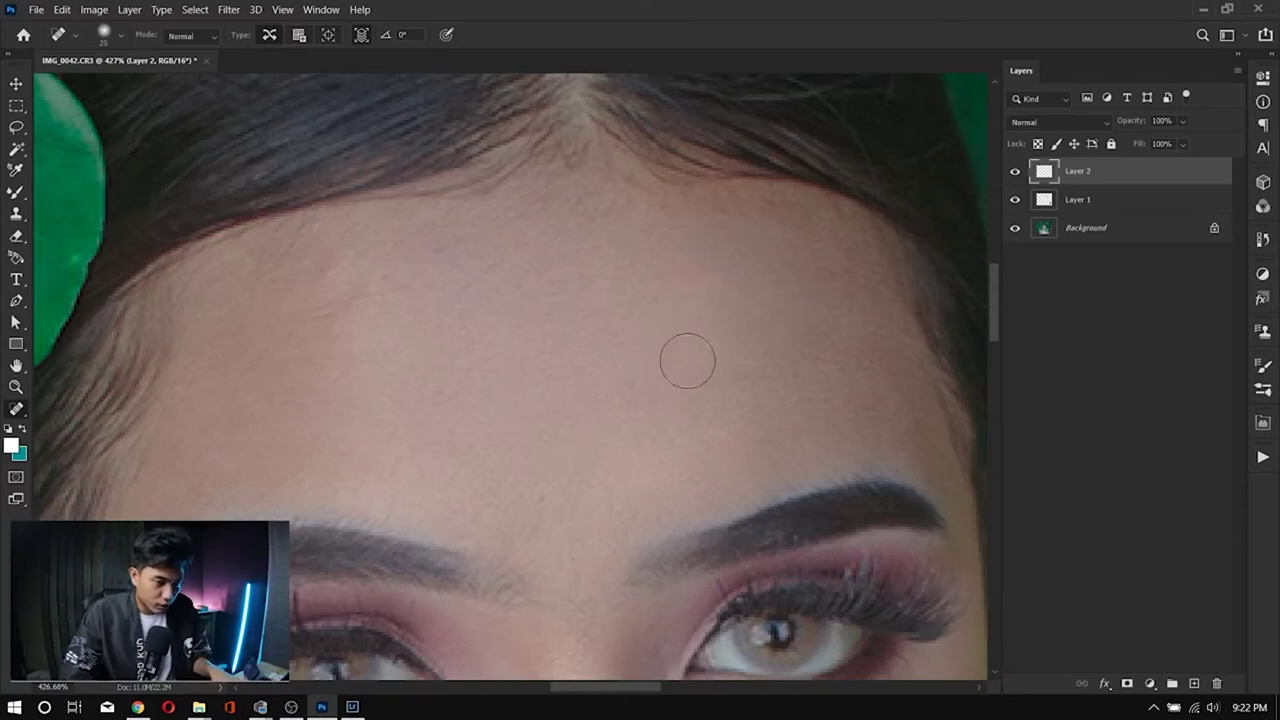
# Step: Heal six small spots across the left, middle and right forehead with a smaller brush
pyautogui.click(669, 338)
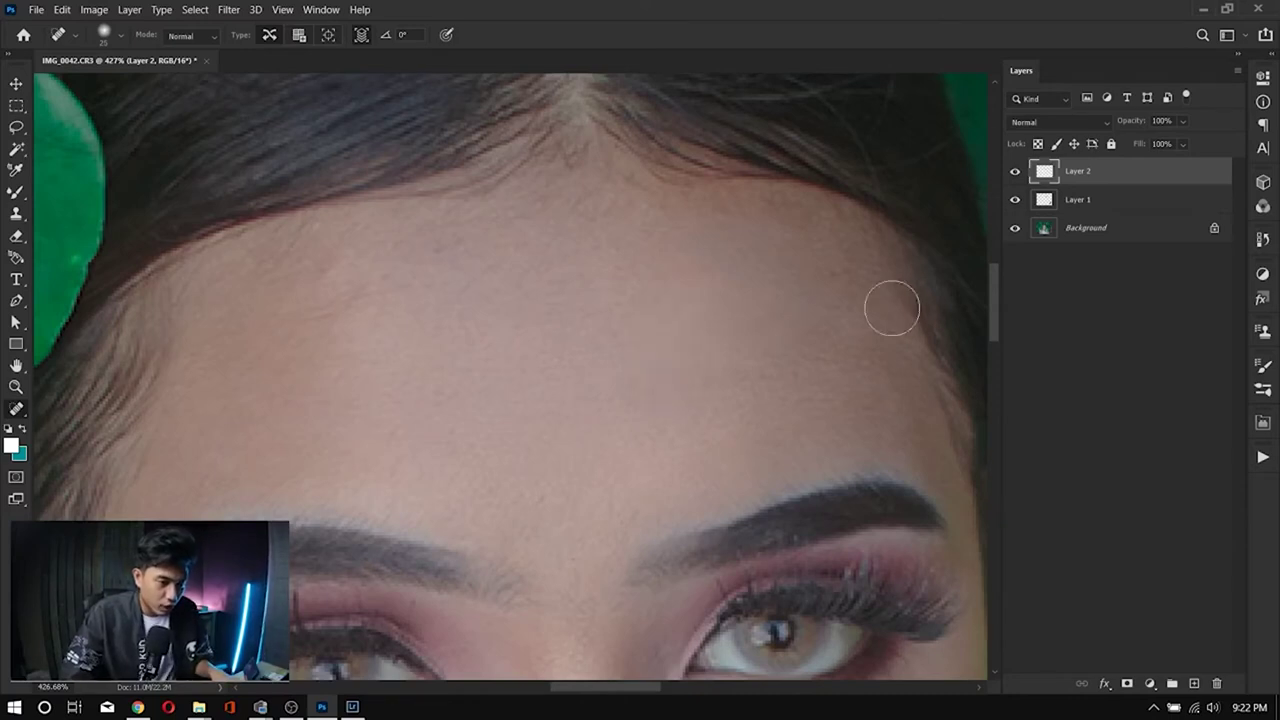
pyautogui.press('[')
pyautogui.click(838, 282)
pyautogui.click(736, 222)
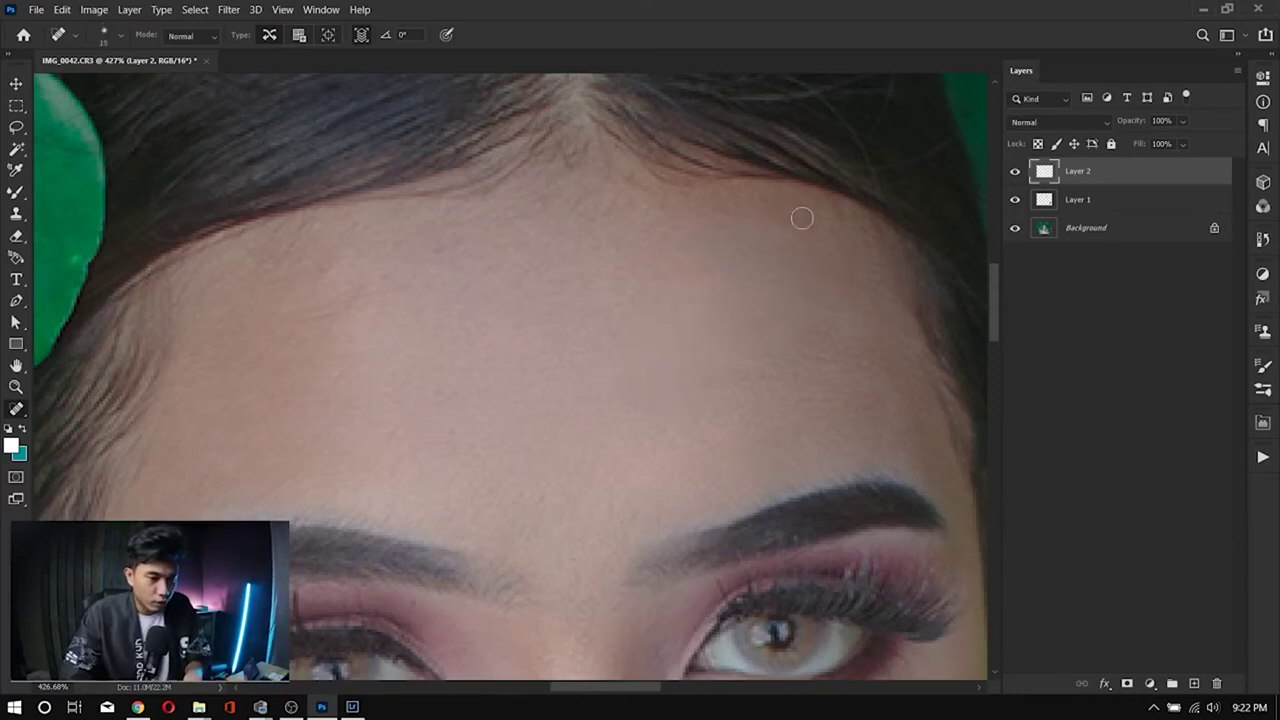
pyautogui.click(383, 286)
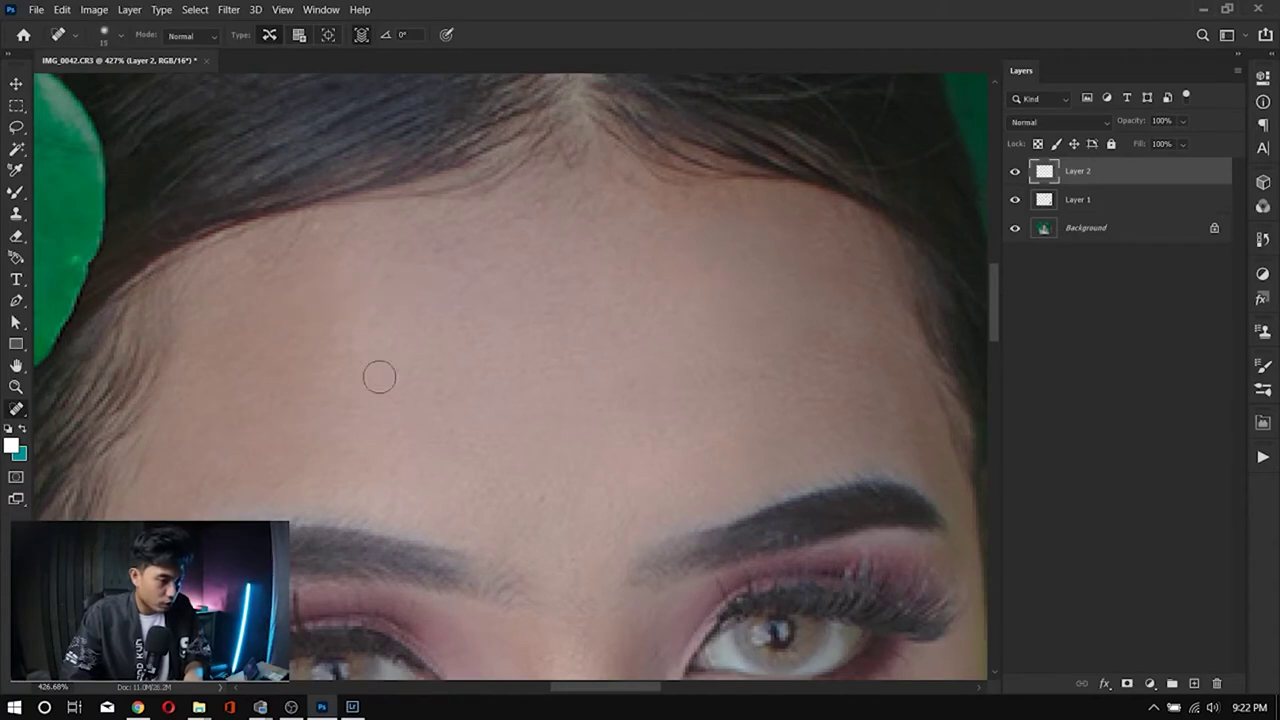
pyautogui.click(462, 292)
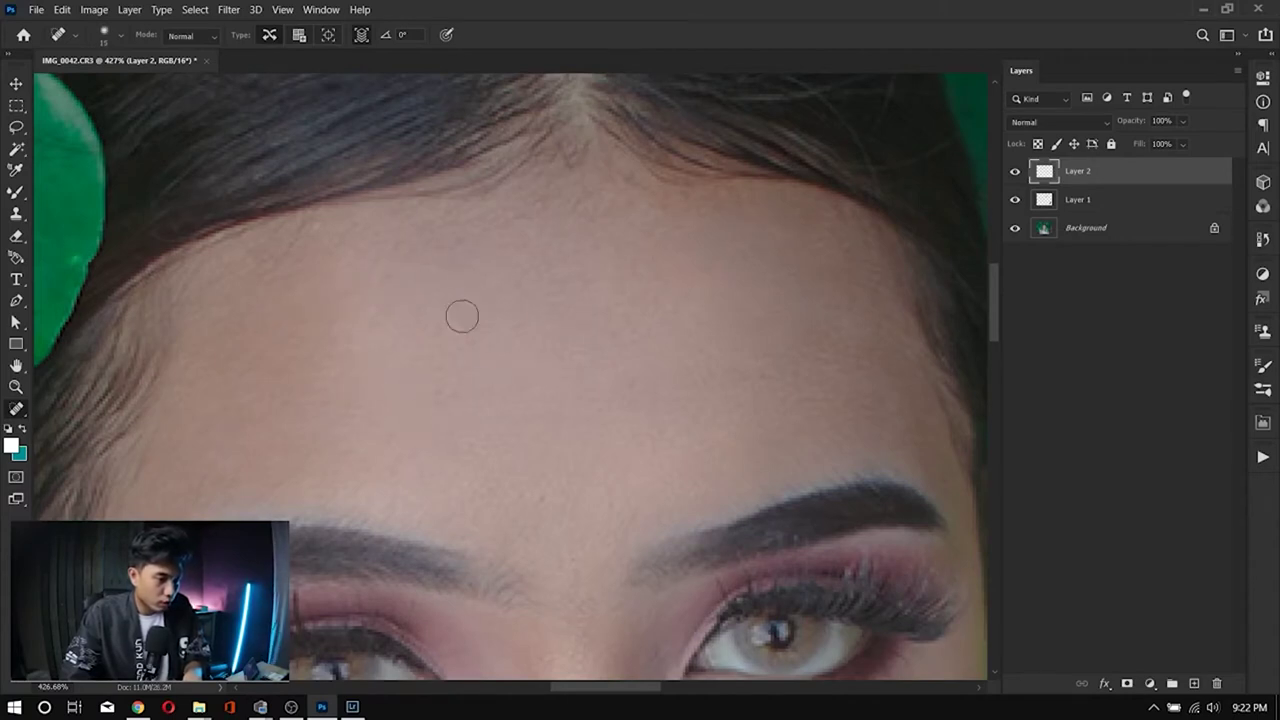
pyautogui.click(633, 280)
# Step: Heal the mole on the cheek, then a cheek patch with the brush enlarged to 40
pyautogui.scroll(-5, 732, 345)
pyautogui.scroll(3, 600, 300)
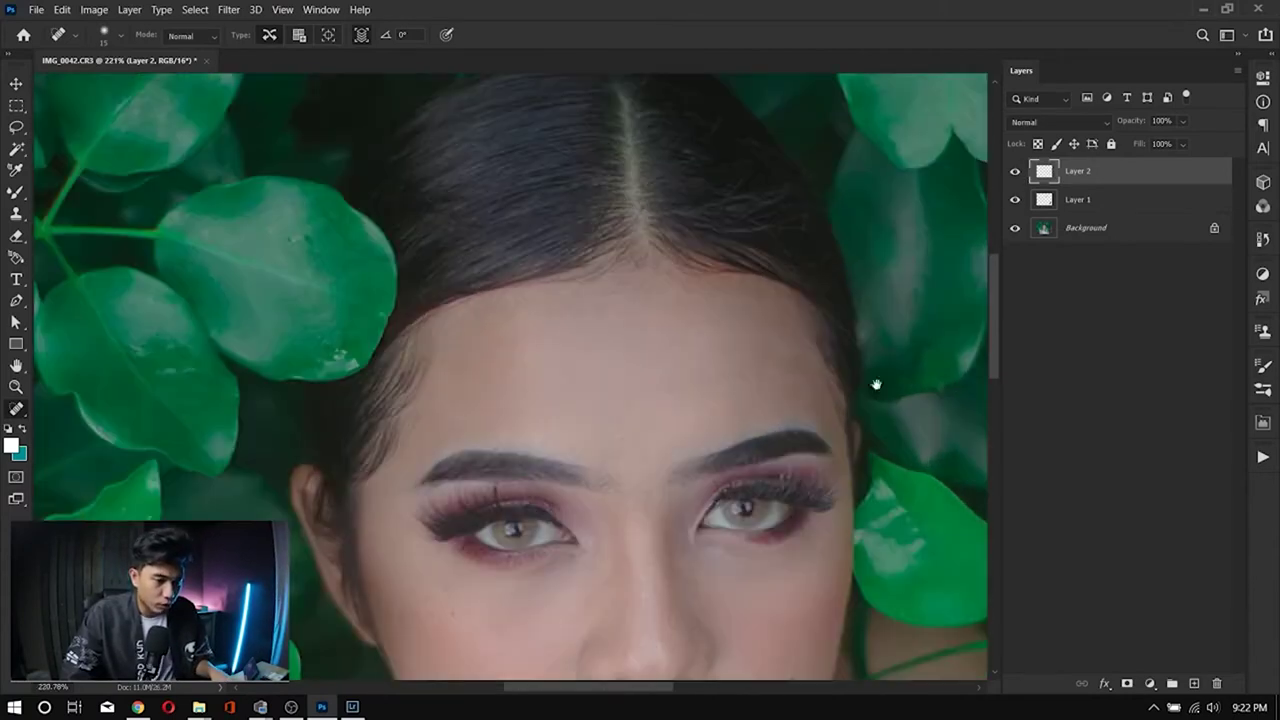
pyautogui.scroll(-1, 519, 286)
pyautogui.scroll(-2, 519, 286)
pyautogui.scroll(-1, 686, 371)
pyautogui.scroll(2, 423, 414)
pyautogui.click(386, 328)
pyautogui.scroll(-3, 571, 423)
pyautogui.scroll(2, 571, 423)
pyautogui.scroll(-3, 643, 343)
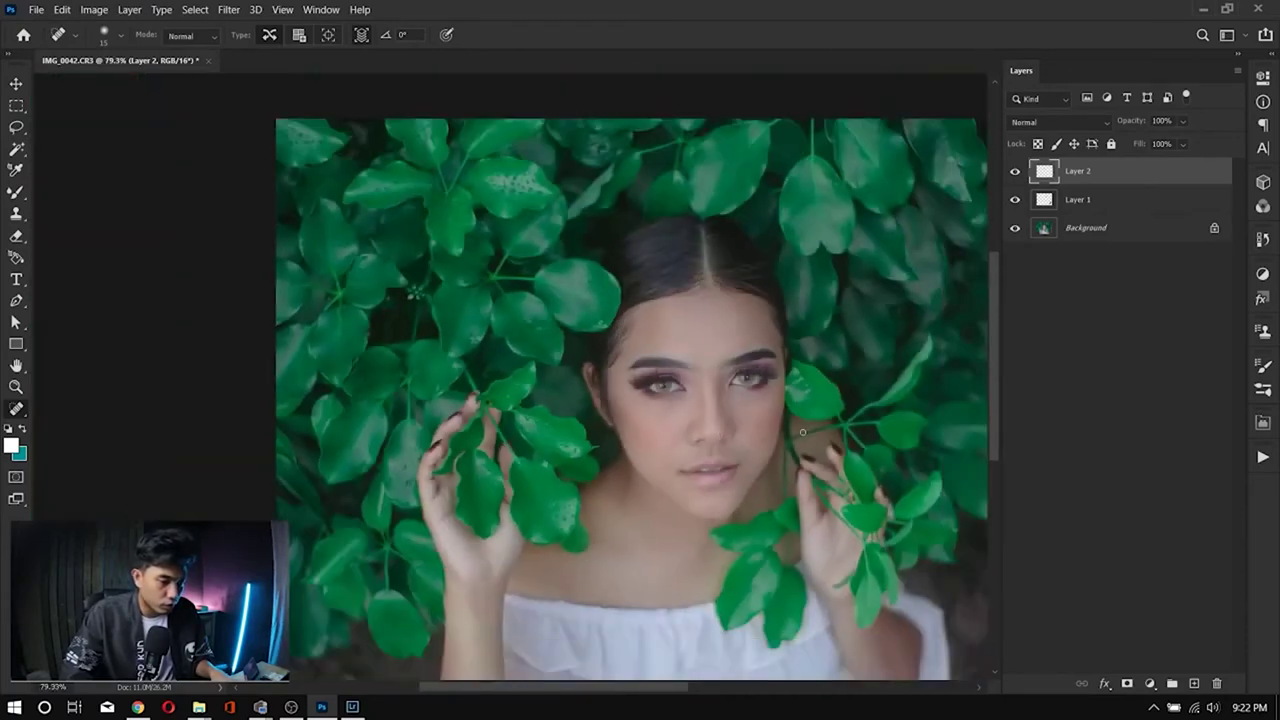
pyautogui.scroll(3, 518, 417)
pyautogui.press(']')
pyautogui.press(']')
pyautogui.press(']')
pyautogui.press(']')
pyautogui.press(']')
pyautogui.moveTo(480, 400); pyautogui.dragTo(515, 390)
# Step: Heal a small cheek spot with the brush reduced to 15, then shrink it further
pyautogui.scroll(-2, 766, 463)
pyautogui.scroll(-1, 556, 490)
pyautogui.scroll(4, 556, 490)
pyautogui.press('[')
pyautogui.press('[')
pyautogui.press('[')
pyautogui.press('[')
pyautogui.press('[')
pyautogui.click(553, 358)
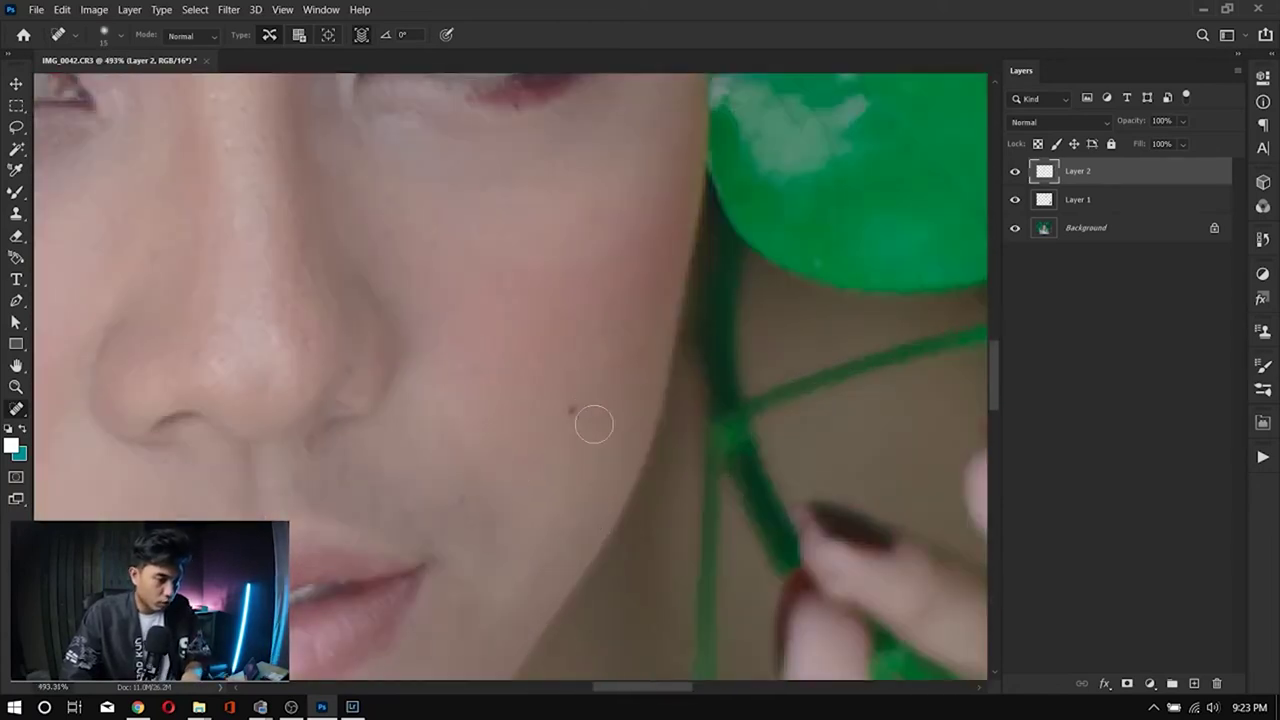
pyautogui.press('[')
pyautogui.press('[')
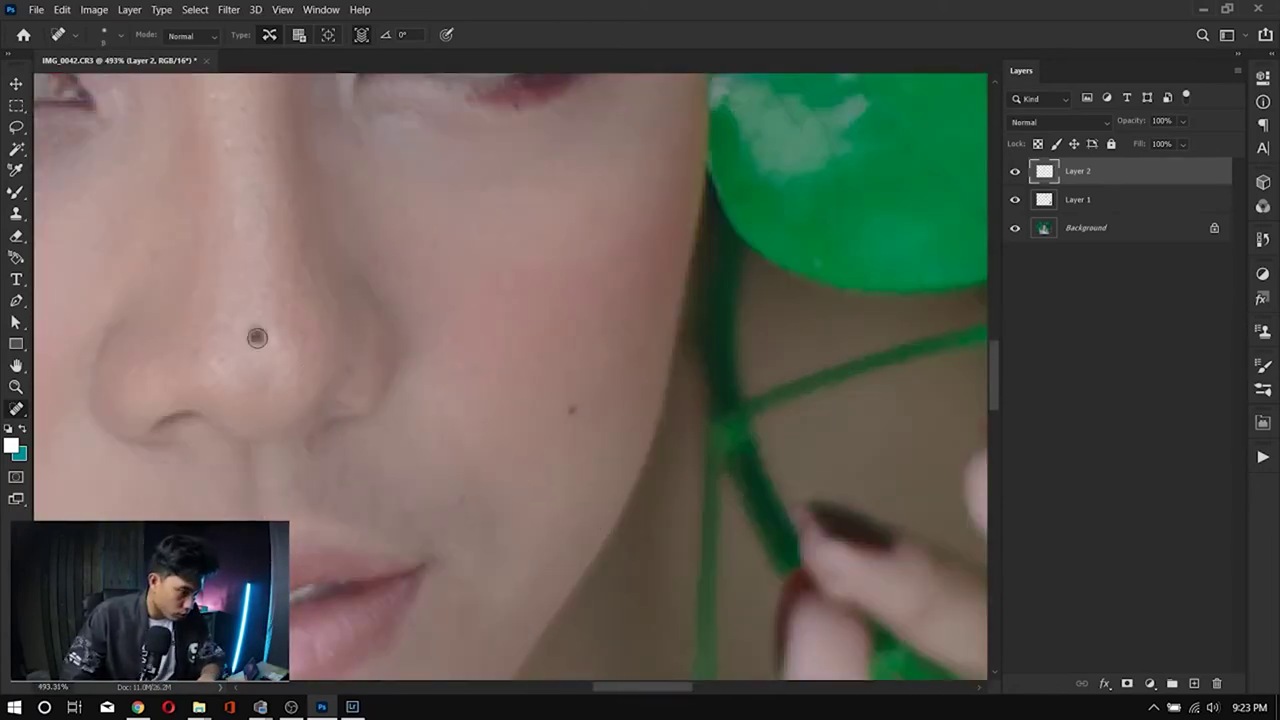
pyautogui.scroll(-3, 220, 289)
pyautogui.scroll(2, 475, 337)
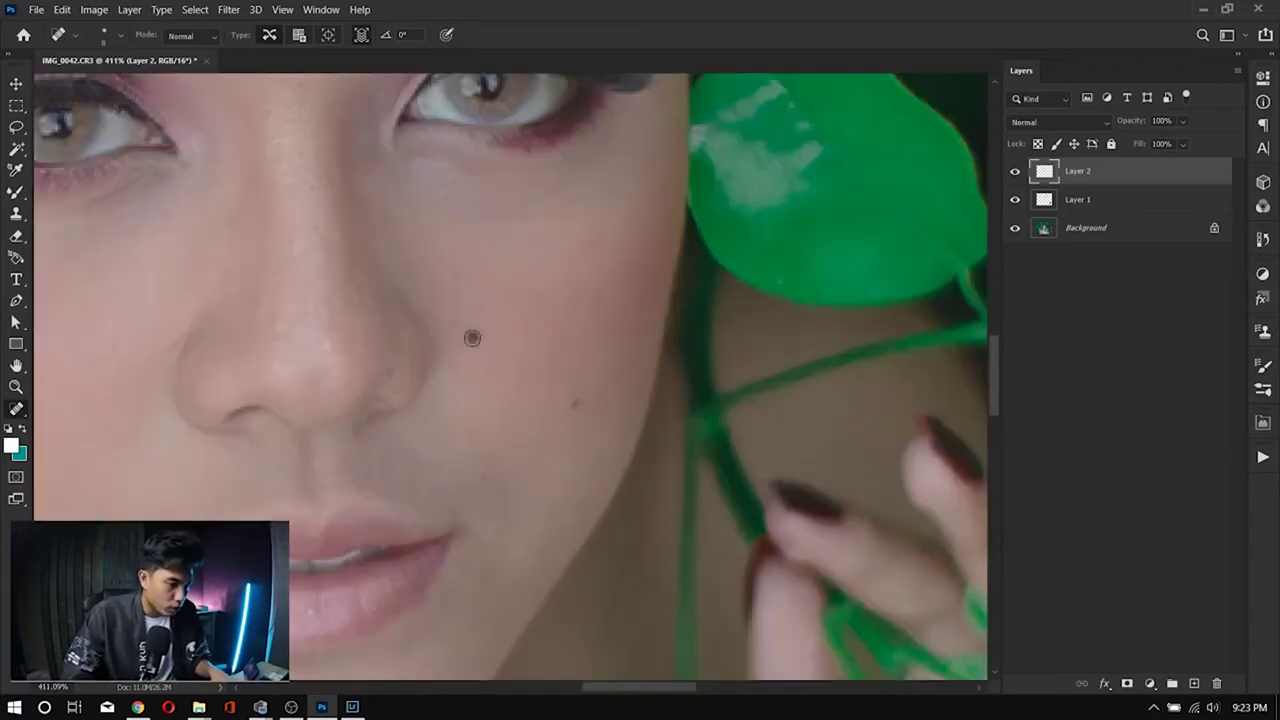
pyautogui.scroll(-4, 466, 424)
pyautogui.scroll(4, 497, 286)
# Step: Centre the view on the eyes and begin renaming Layer 1
pyautogui.moveTo(497, 286); pyautogui.dragTo(520, 377)
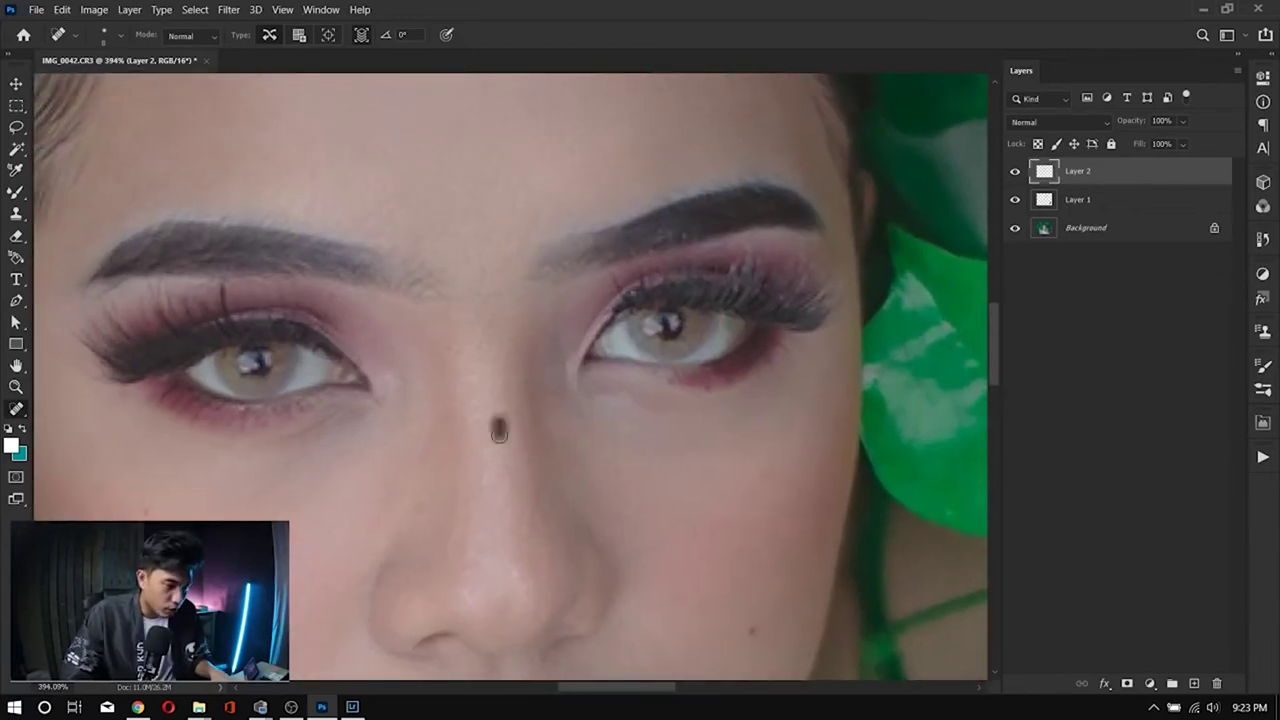
pyautogui.scroll(-8, 499, 457)
pyautogui.scroll(4, 499, 457)
pyautogui.scroll(-4, 499, 457)
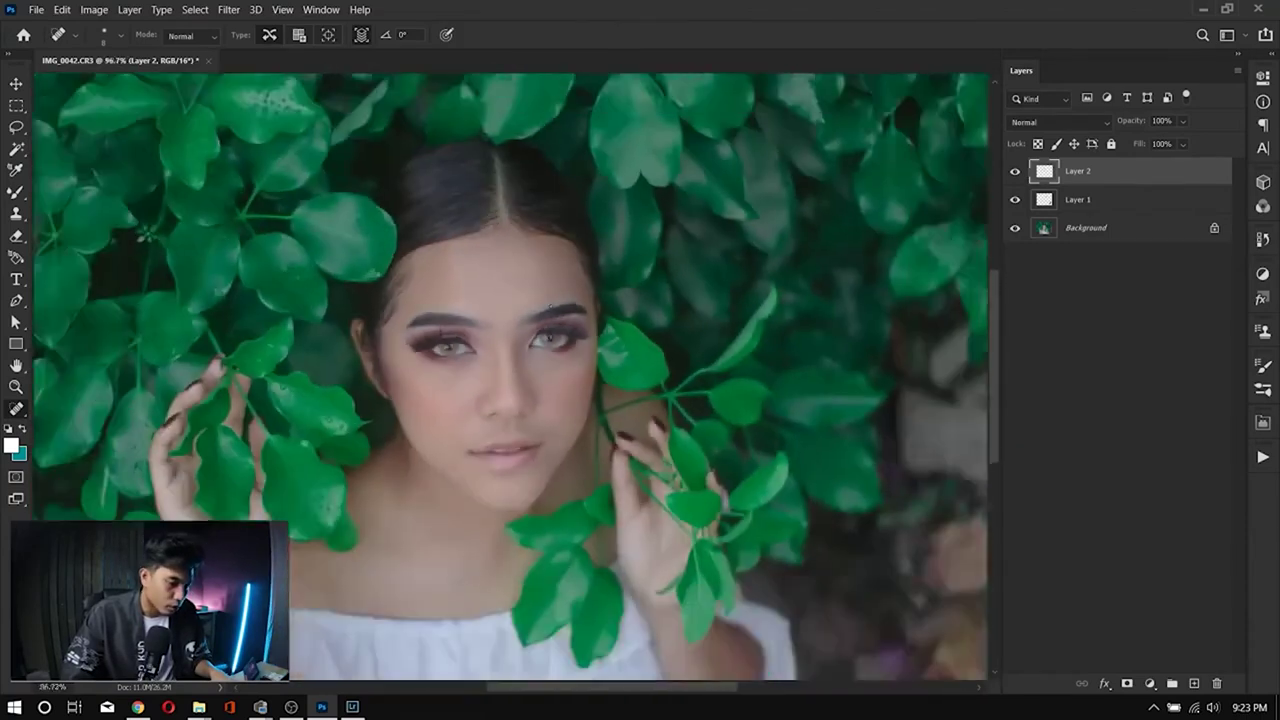
pyautogui.scroll(8, 503, 400)
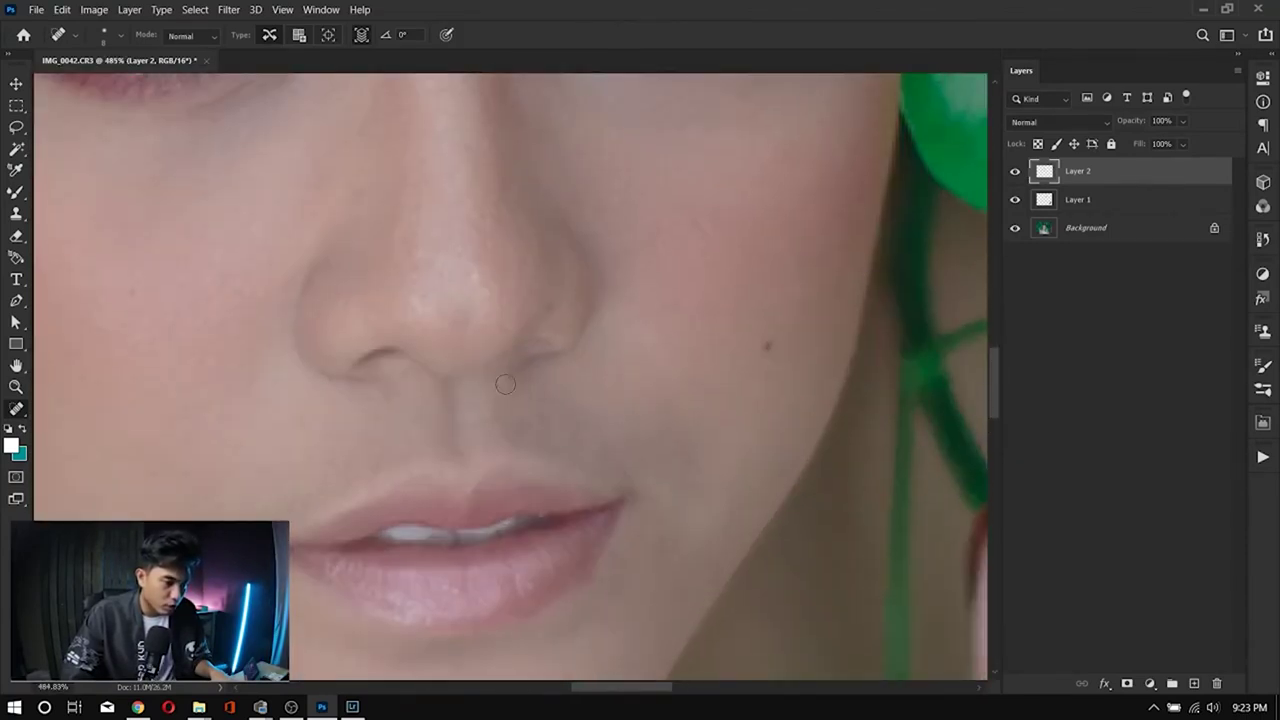
pyautogui.scroll(-1, 579, 407)
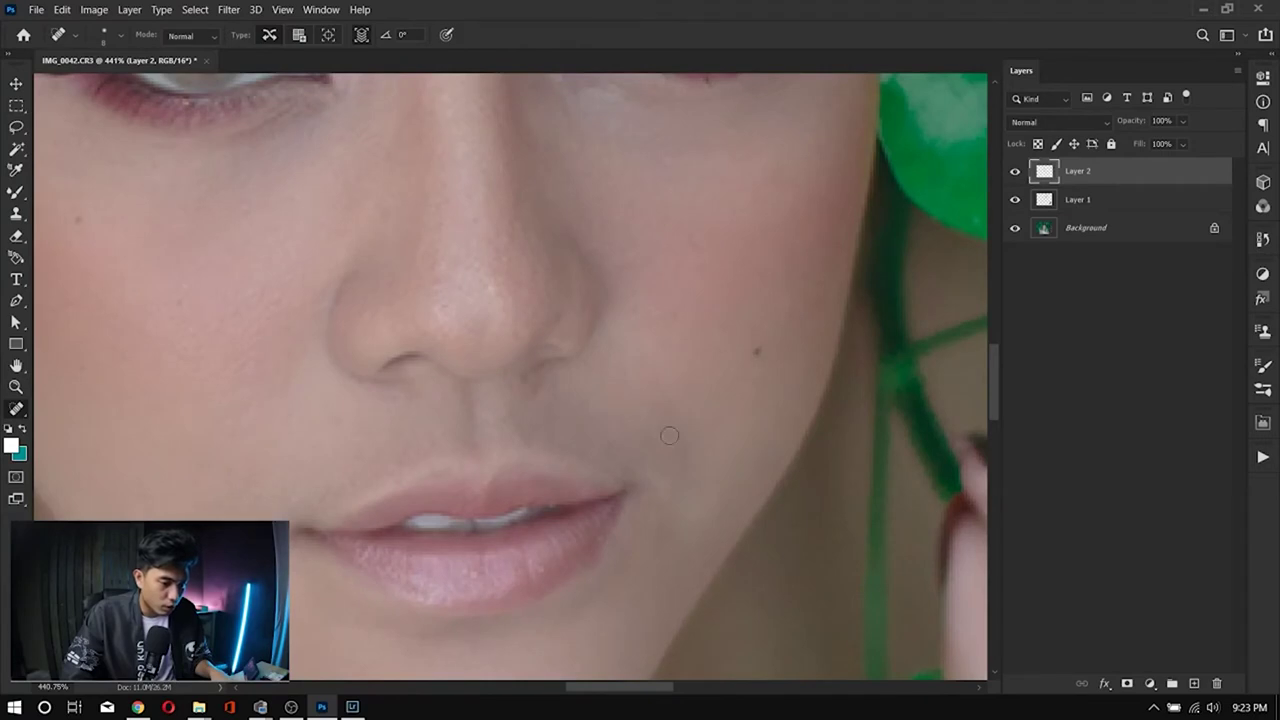
pyautogui.scroll(-10, 747, 329)
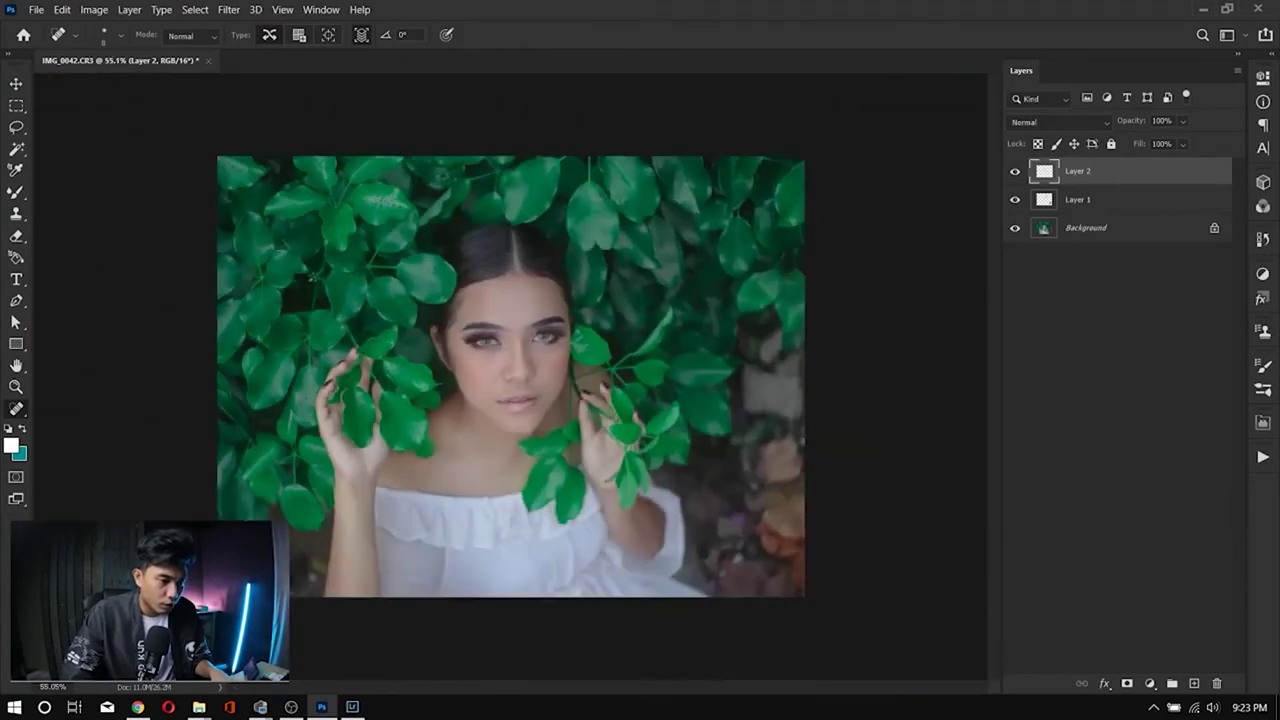
pyautogui.scroll(1, 507, 374)
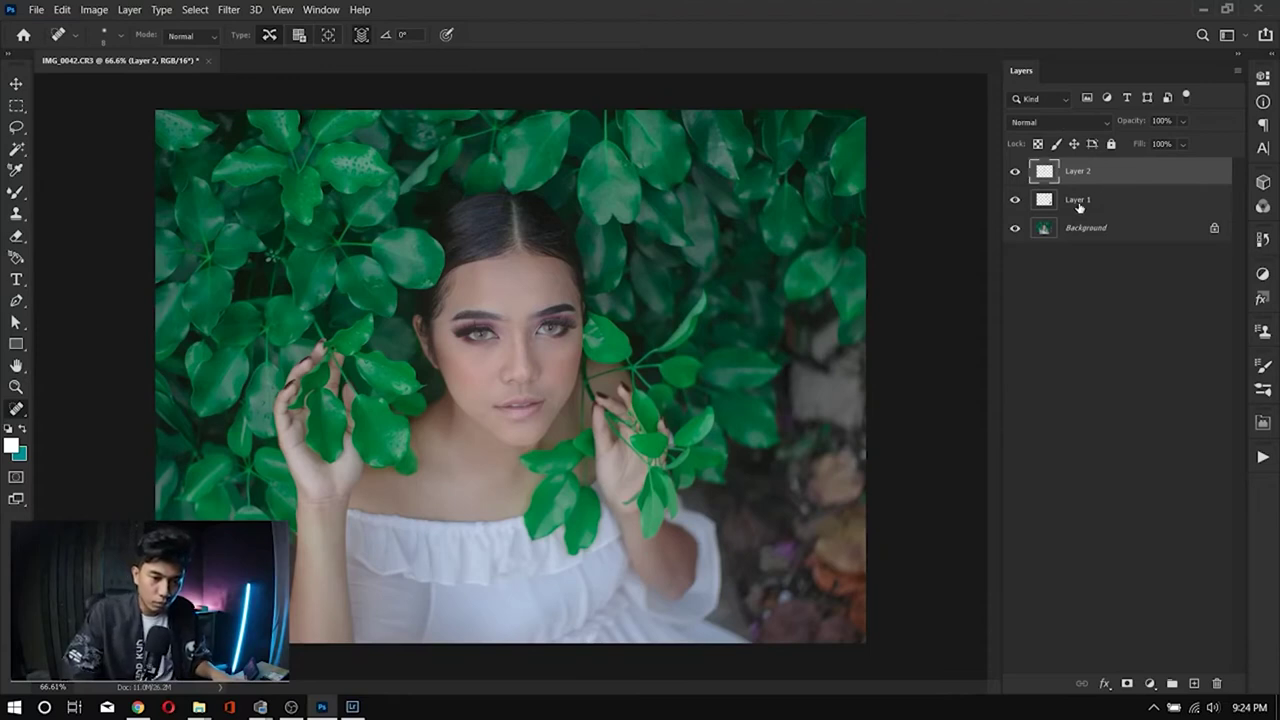
pyautogui.doubleClick(1077, 200)
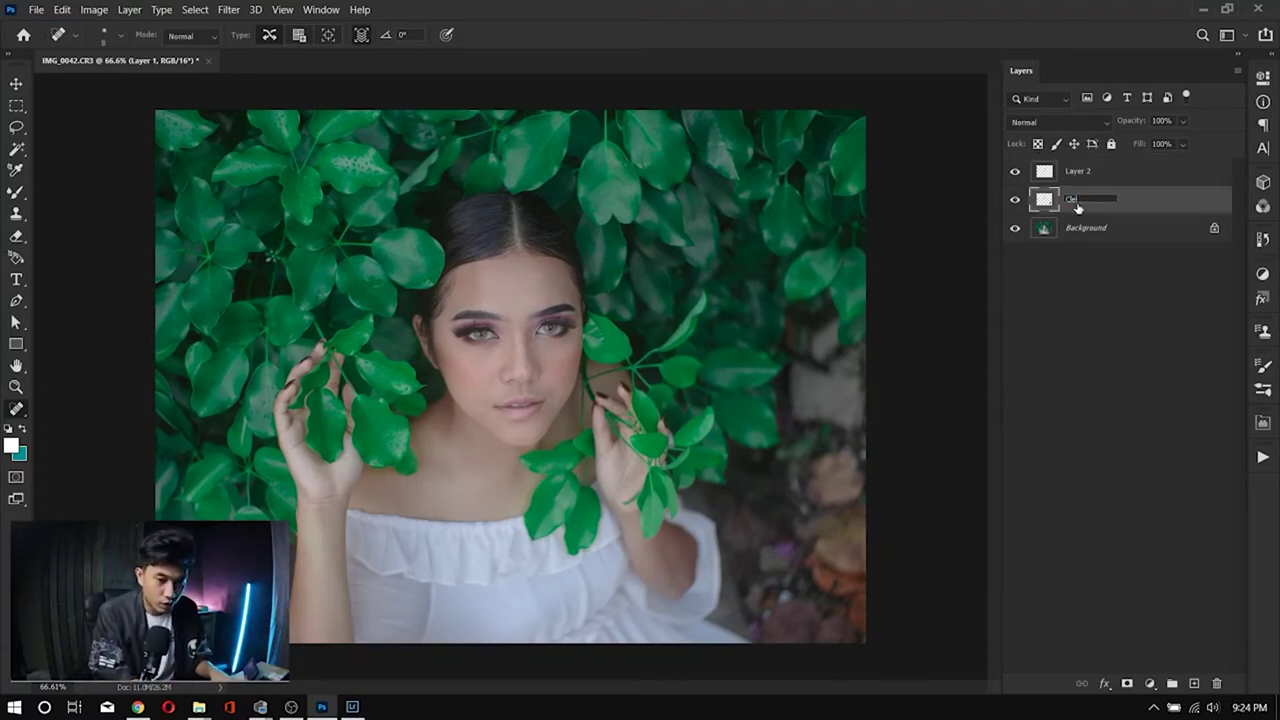
# Step: Name the two layers 'Clean background' and 'Skin Retouch'
pyautogui.write('Clean backgroun')
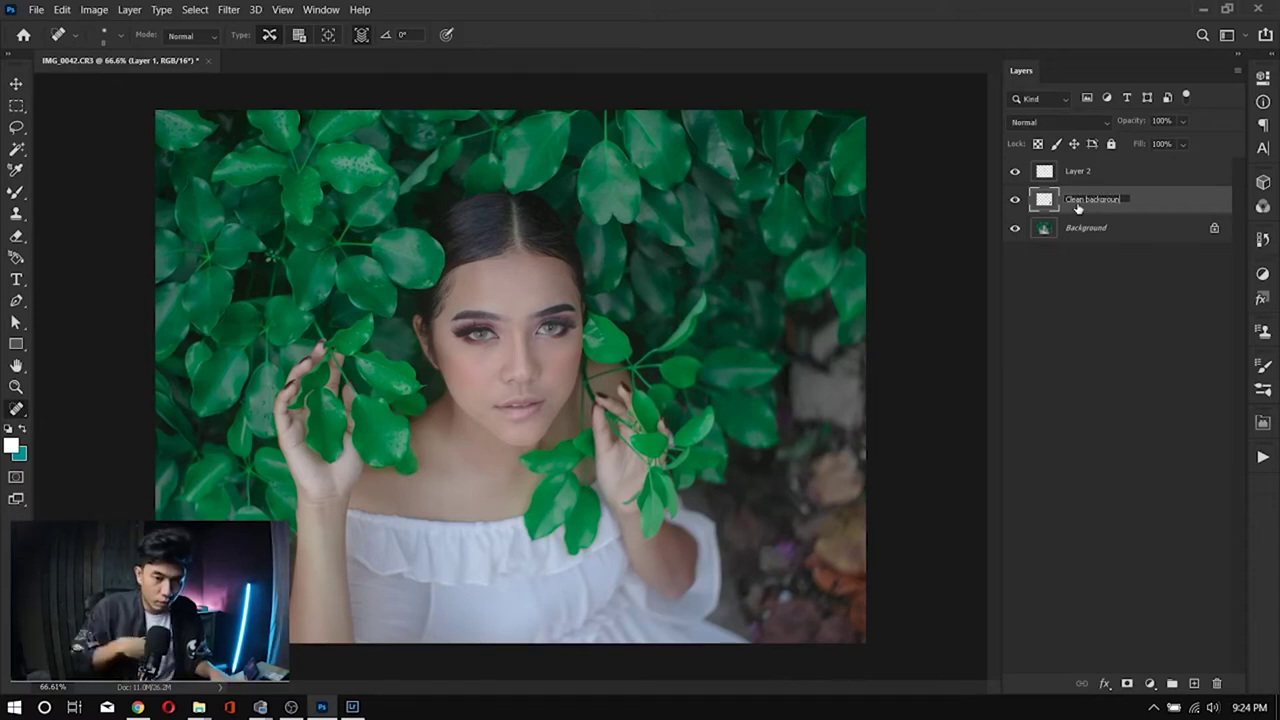
pyautogui.write('d')
pyautogui.click(1088, 172)
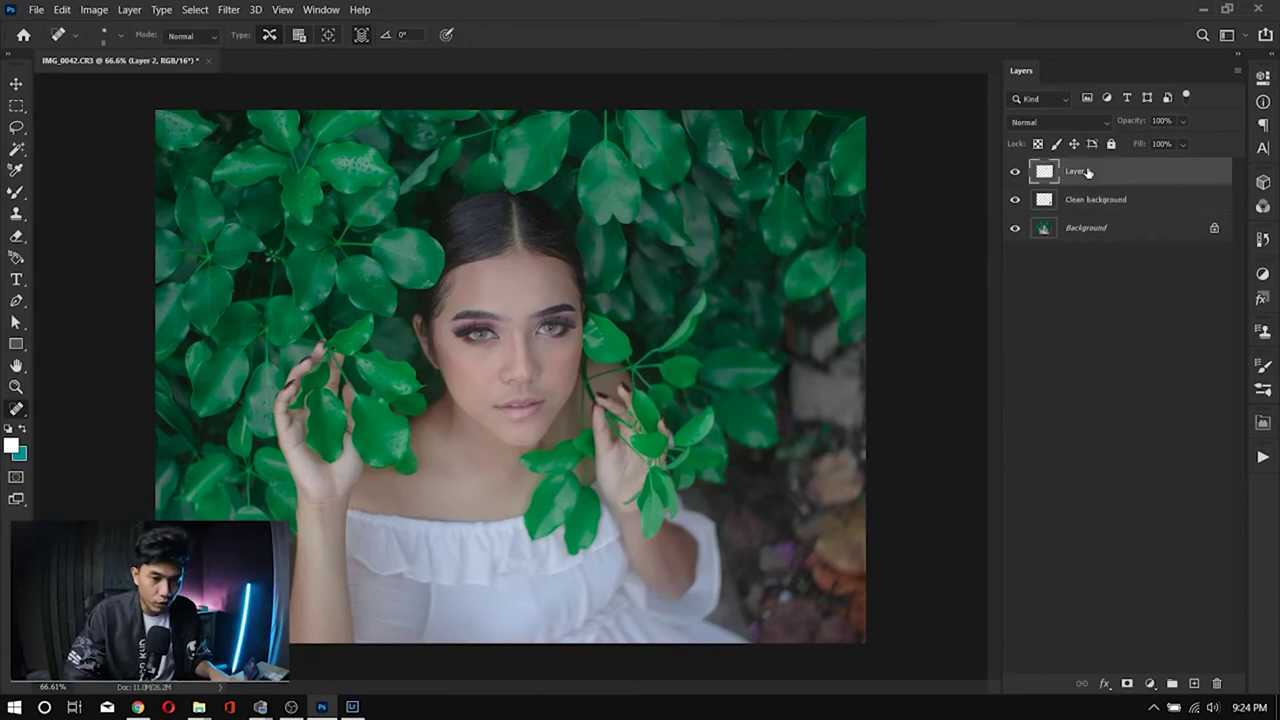
pyautogui.doubleClick(1086, 172)
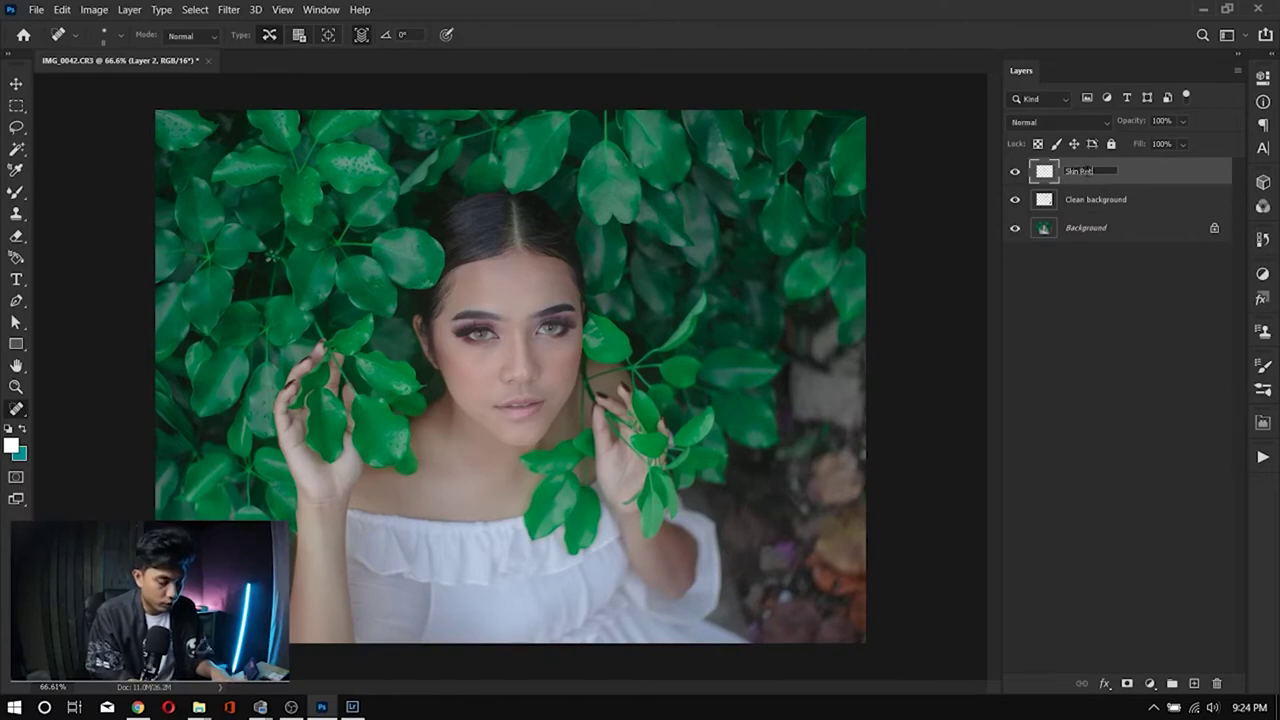
pyautogui.write('Skin Retouch')
pyautogui.press('Return')
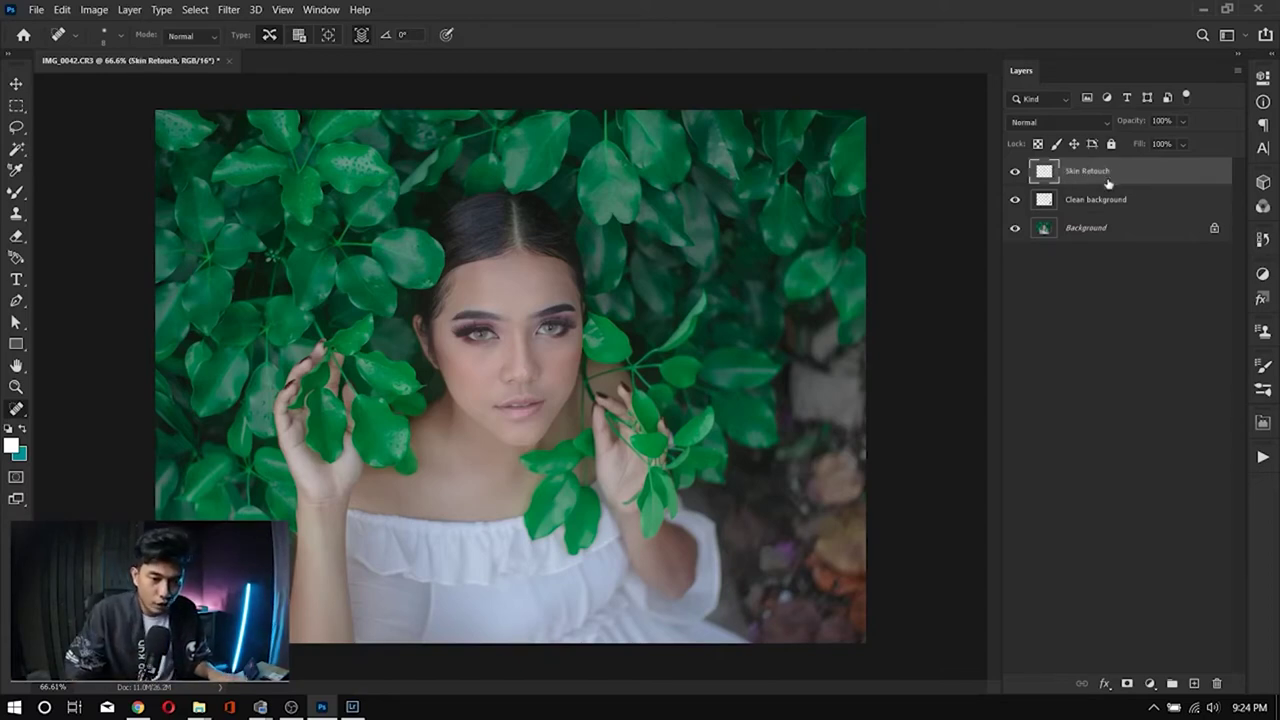
# Step: Group both layers with Ctrl+G and rename the group 'REtouches'
pyautogui.keyDown('shift'); pyautogui.click(1152, 200); pyautogui.keyUp('shift')
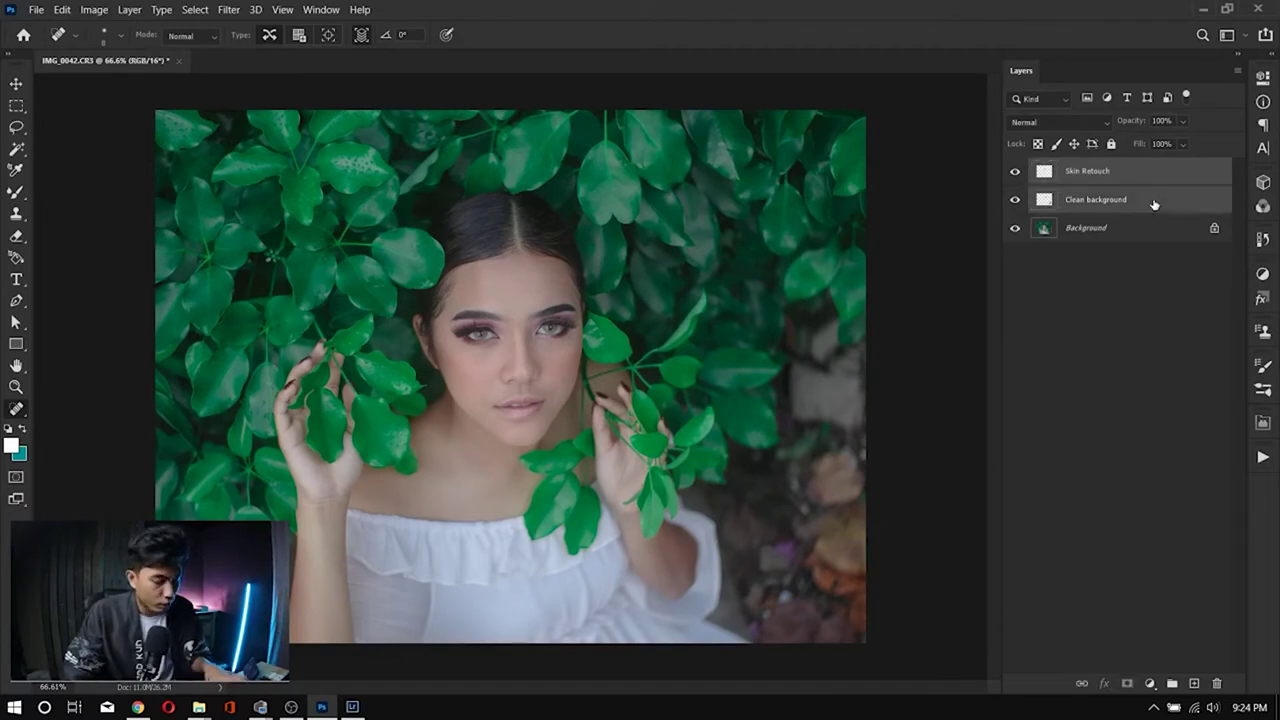
pyautogui.hotkey('ctrl', 'g')
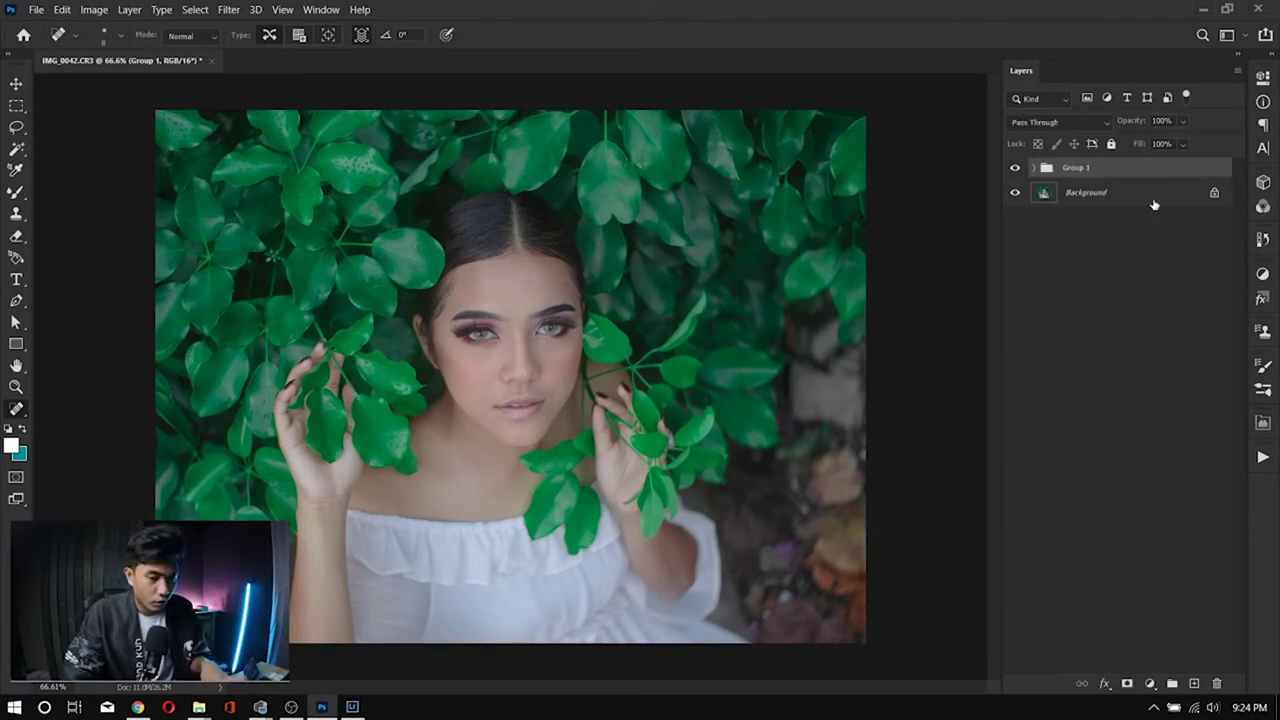
pyautogui.doubleClick(1075, 168)
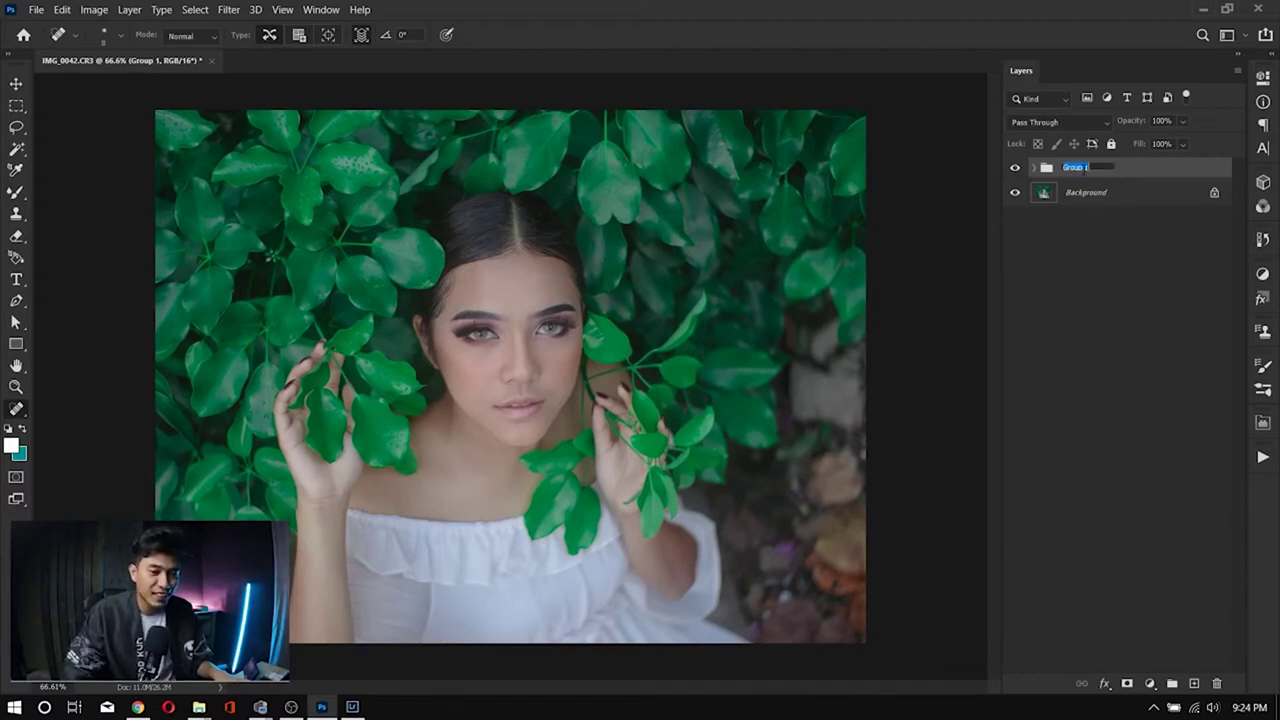
pyautogui.write('RE')
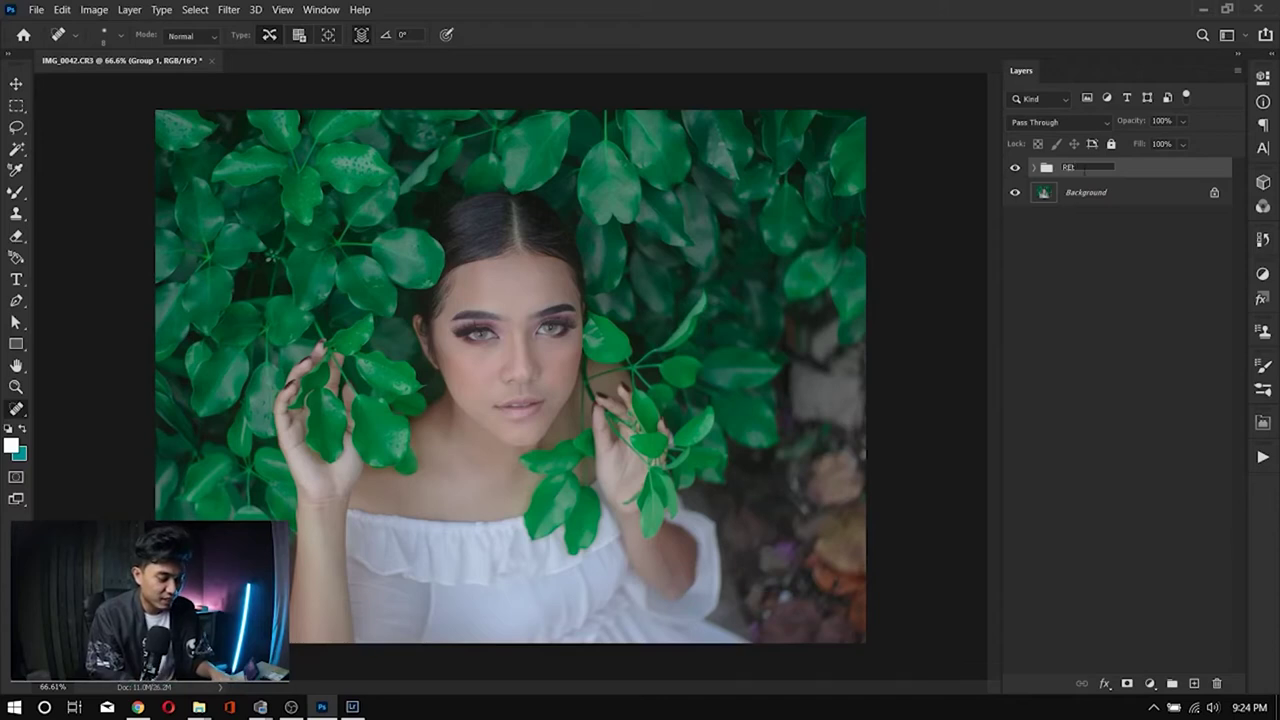
pyautogui.write('touches')
pyautogui.press('Return')
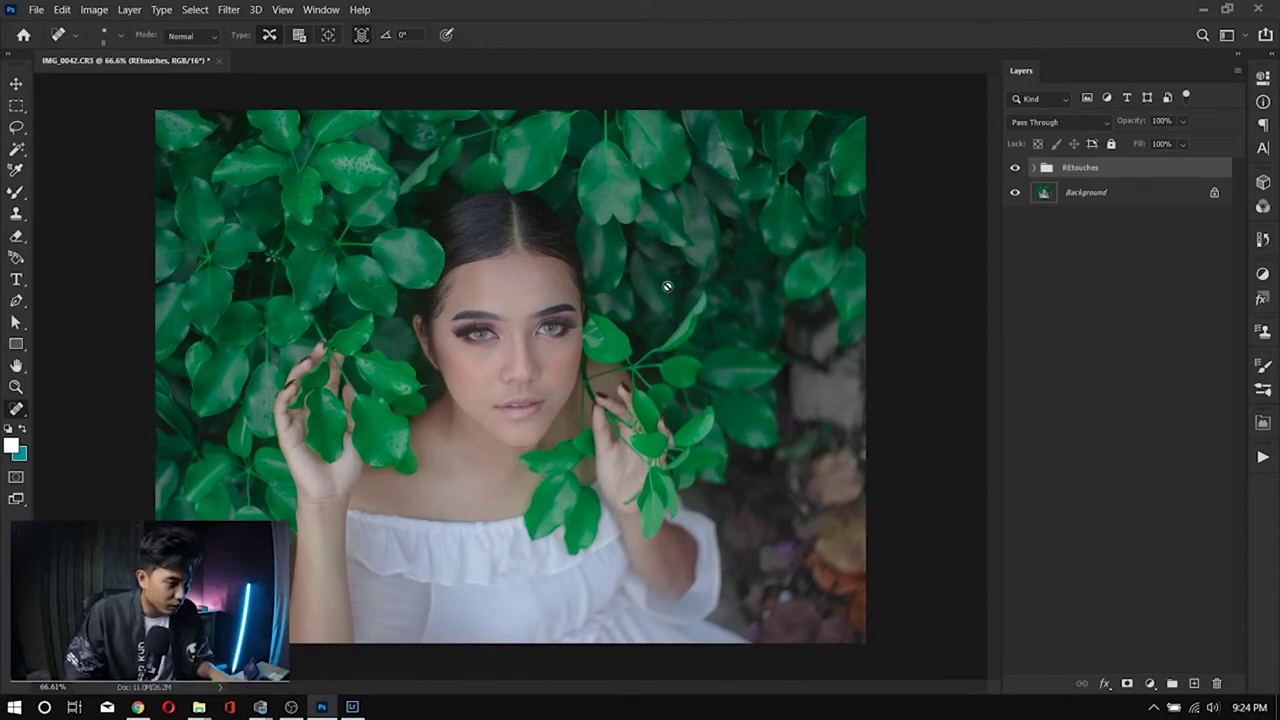
pyautogui.scroll(-5, 570, 265)
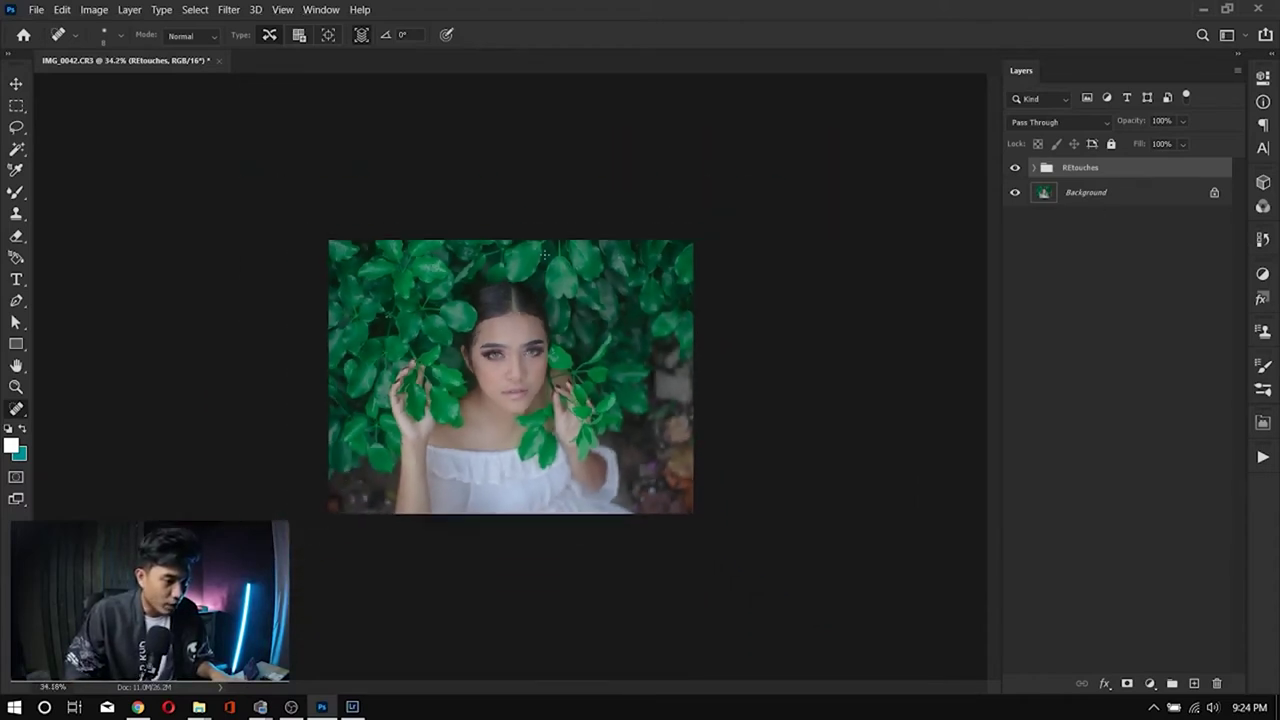
# Step: Unlock the Background photo into Layer 0 and merge it with the REtouches group
pyautogui.scroll(4, 544, 255)
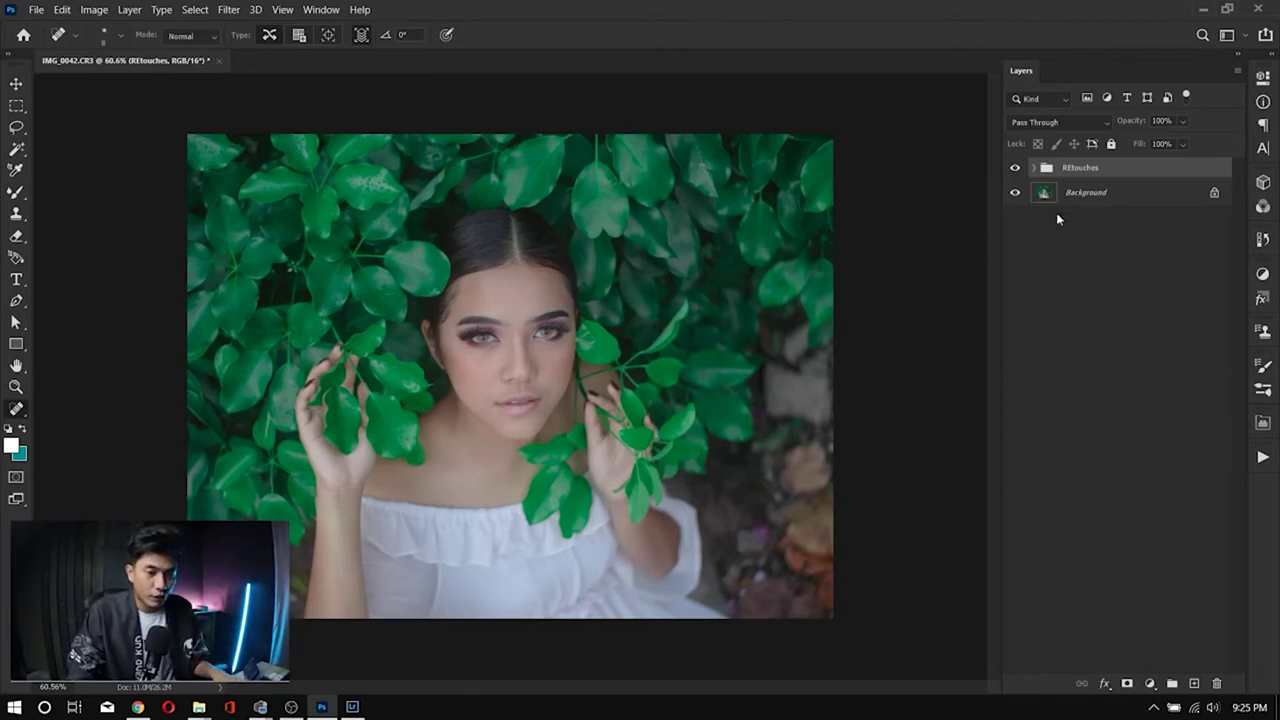
pyautogui.keyDown('alt'); pyautogui.doubleClick(1091, 193); pyautogui.keyUp('alt')
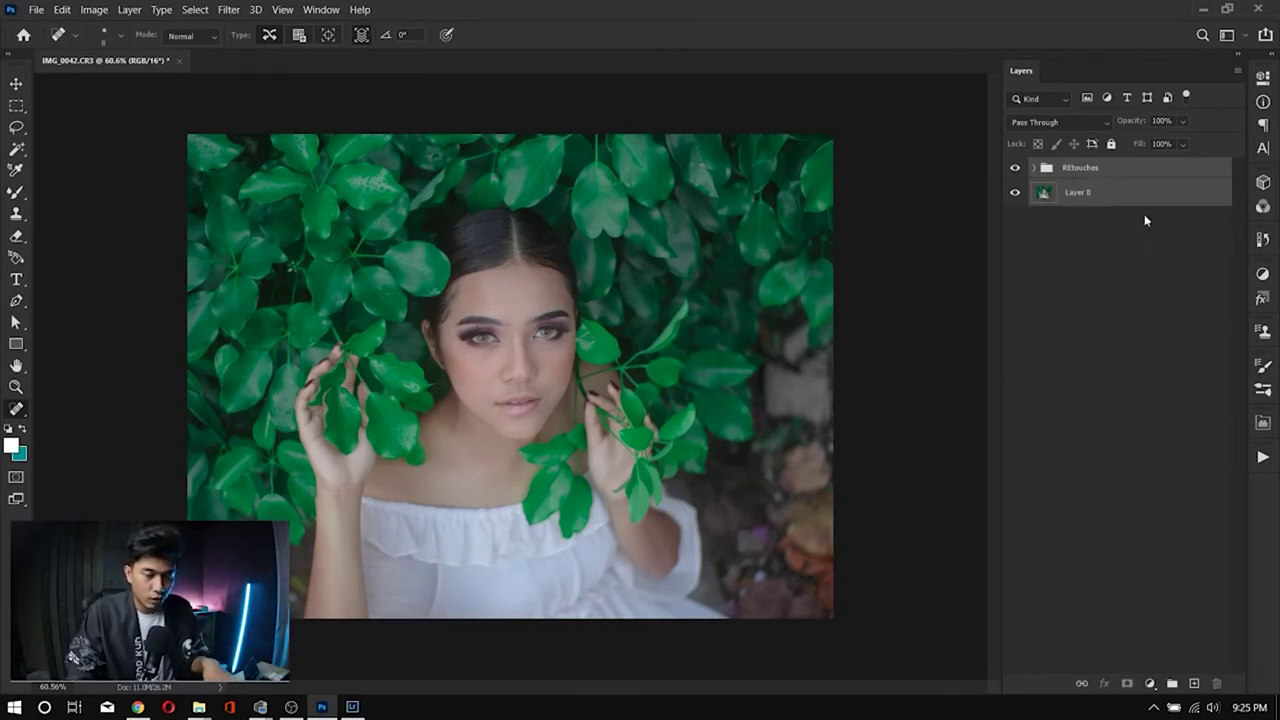
pyautogui.rightClick(1108, 171)
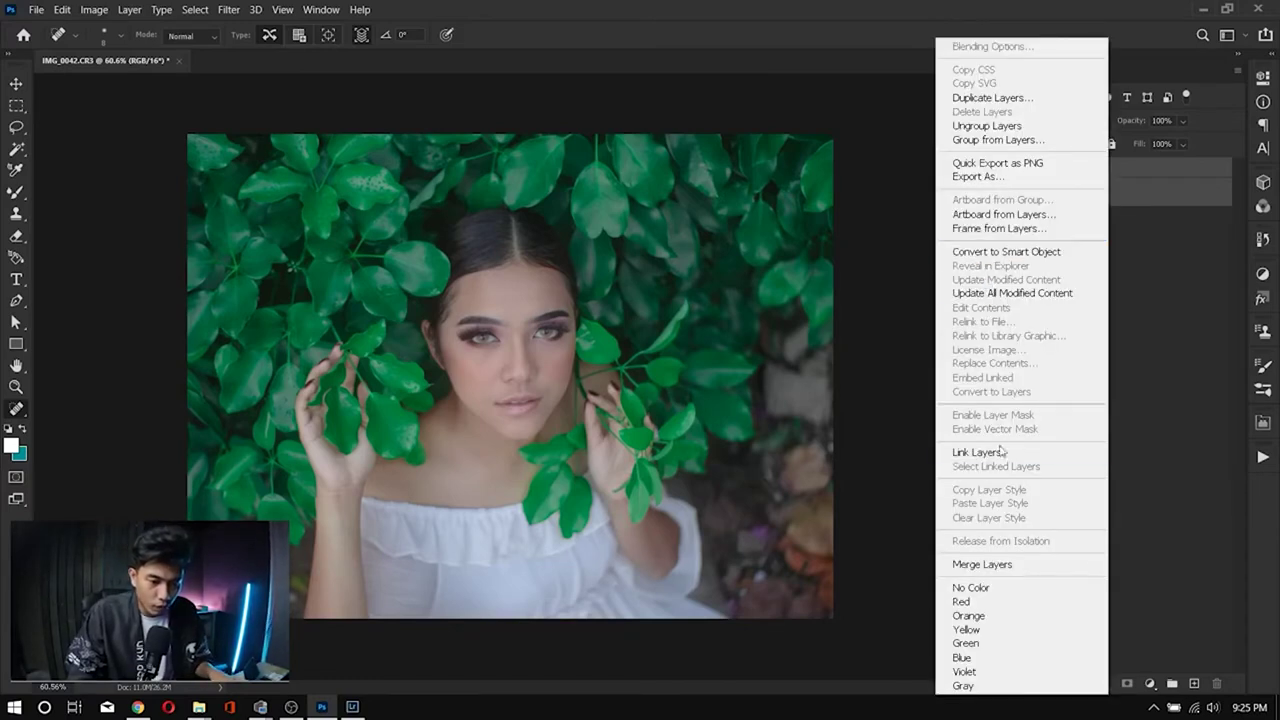
pyautogui.click(1003, 566)
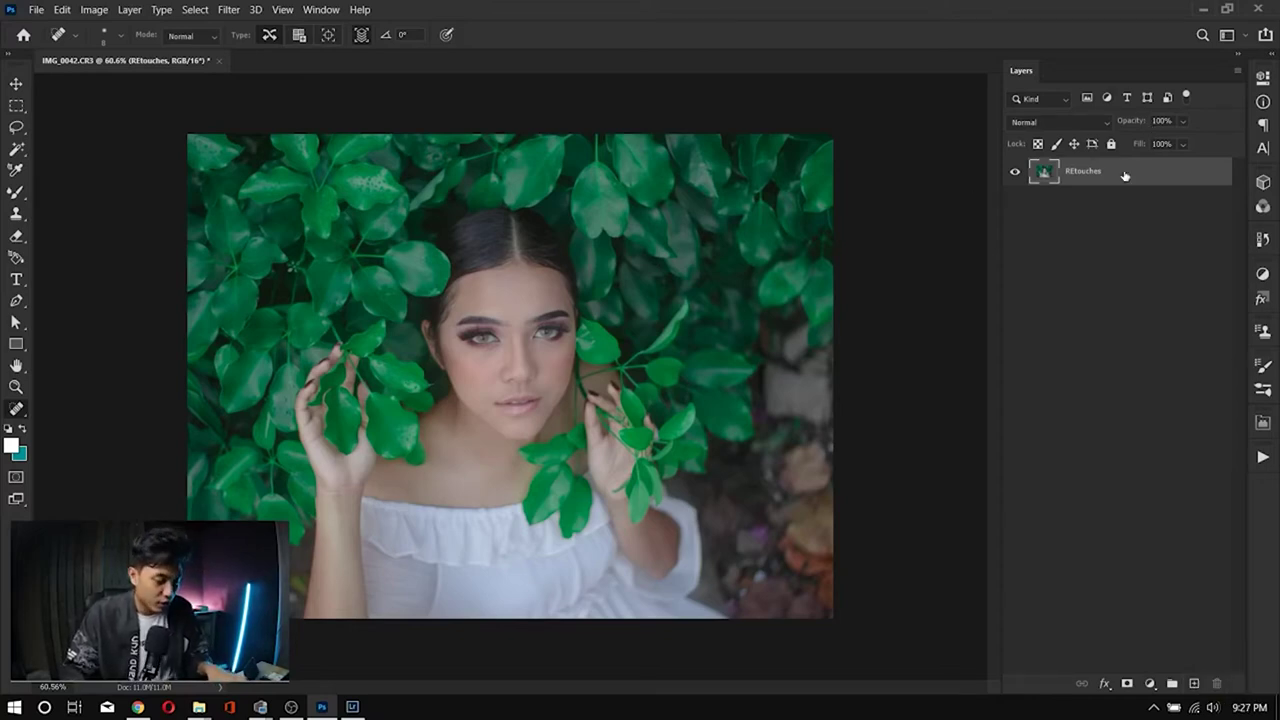
# Step: Duplicate the REtouches layer twice, creating REtouches copy and REtouches copy 2
pyautogui.hotkey('ctrl', 'j')
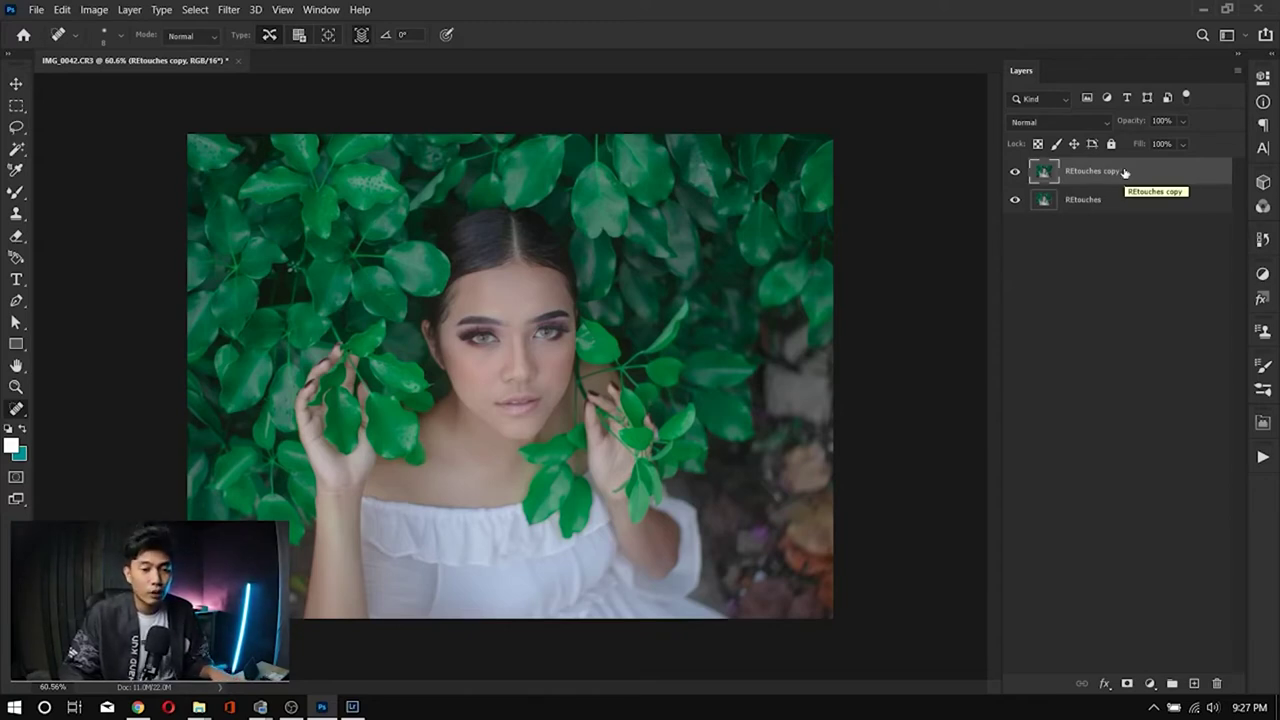
pyautogui.rightClick(1144, 173)
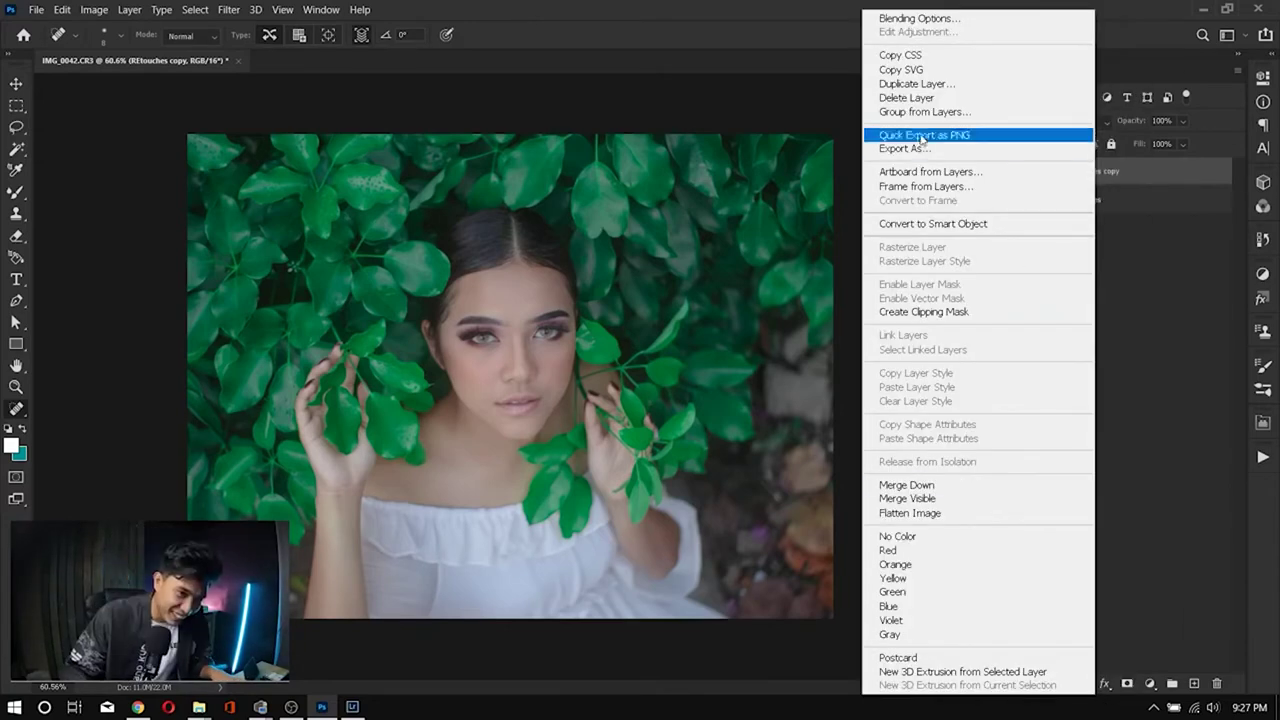
pyautogui.click(927, 83)
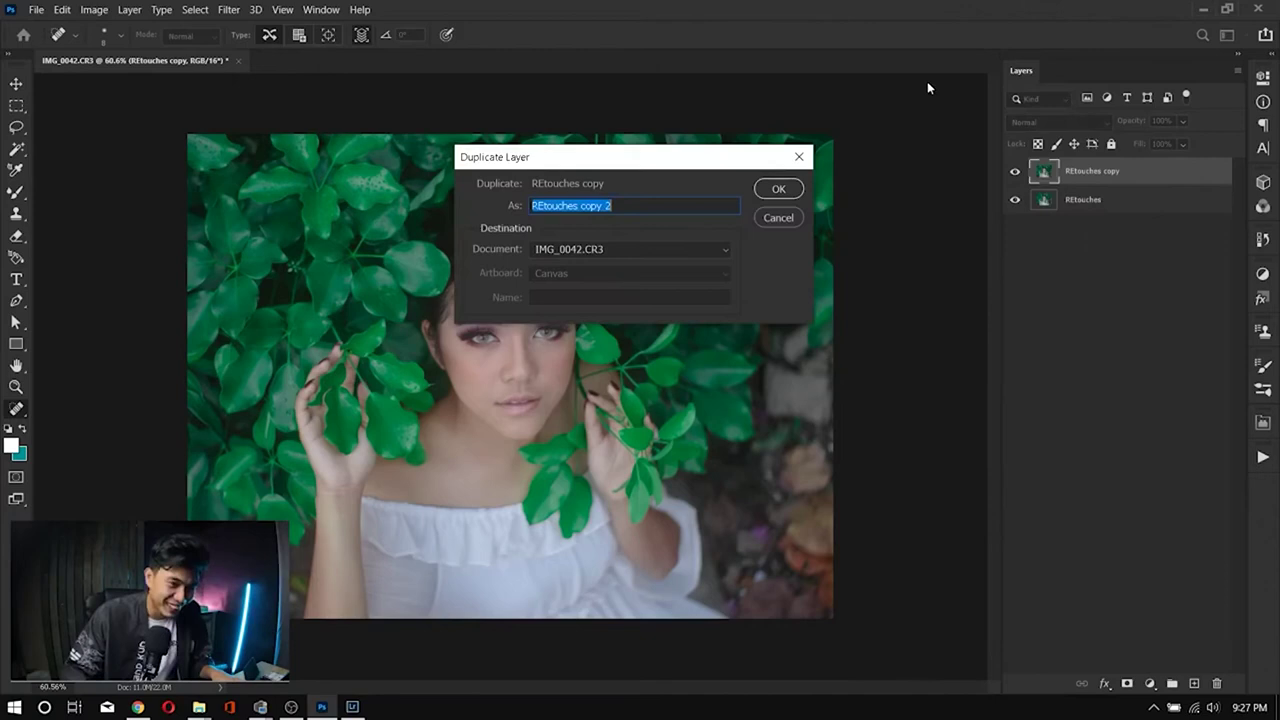
pyautogui.click(787, 190)
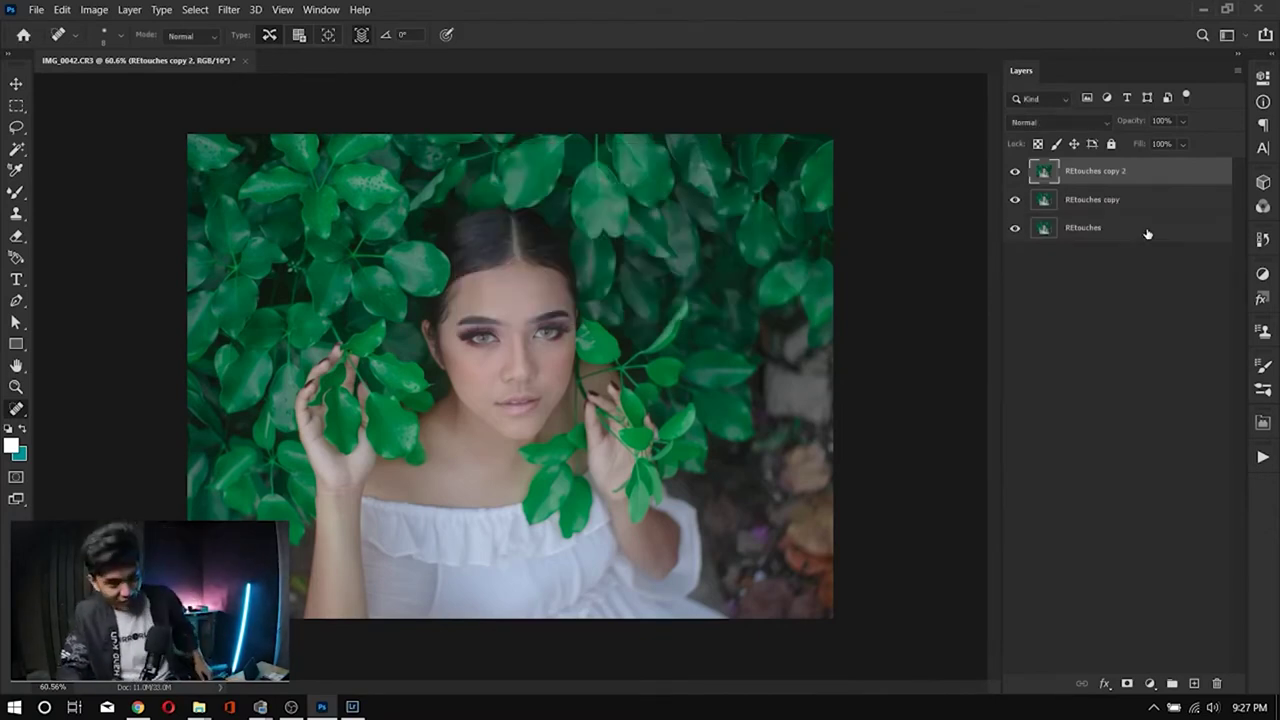
# Step: Rename the copies LOW FREQ and HIGH FREQ, hide HIGH FREQ, and select LOW FREQ
pyautogui.click(1092, 206)
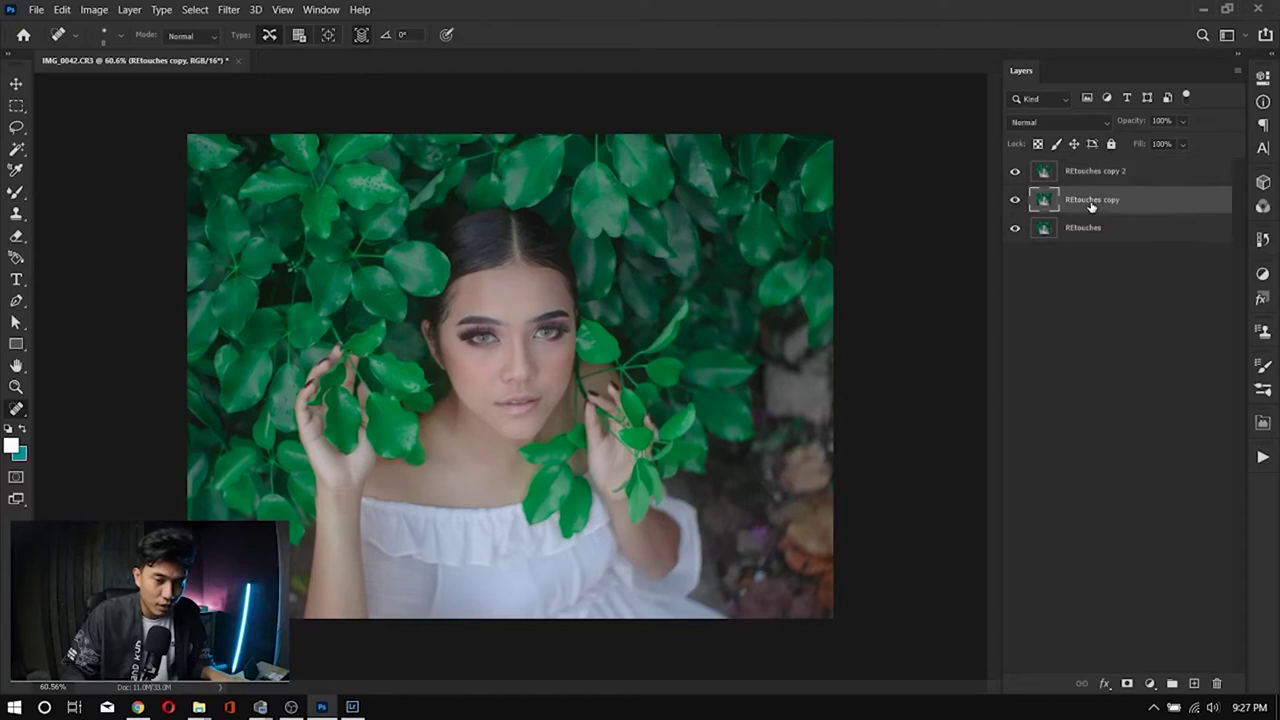
pyautogui.doubleClick(1092, 204)
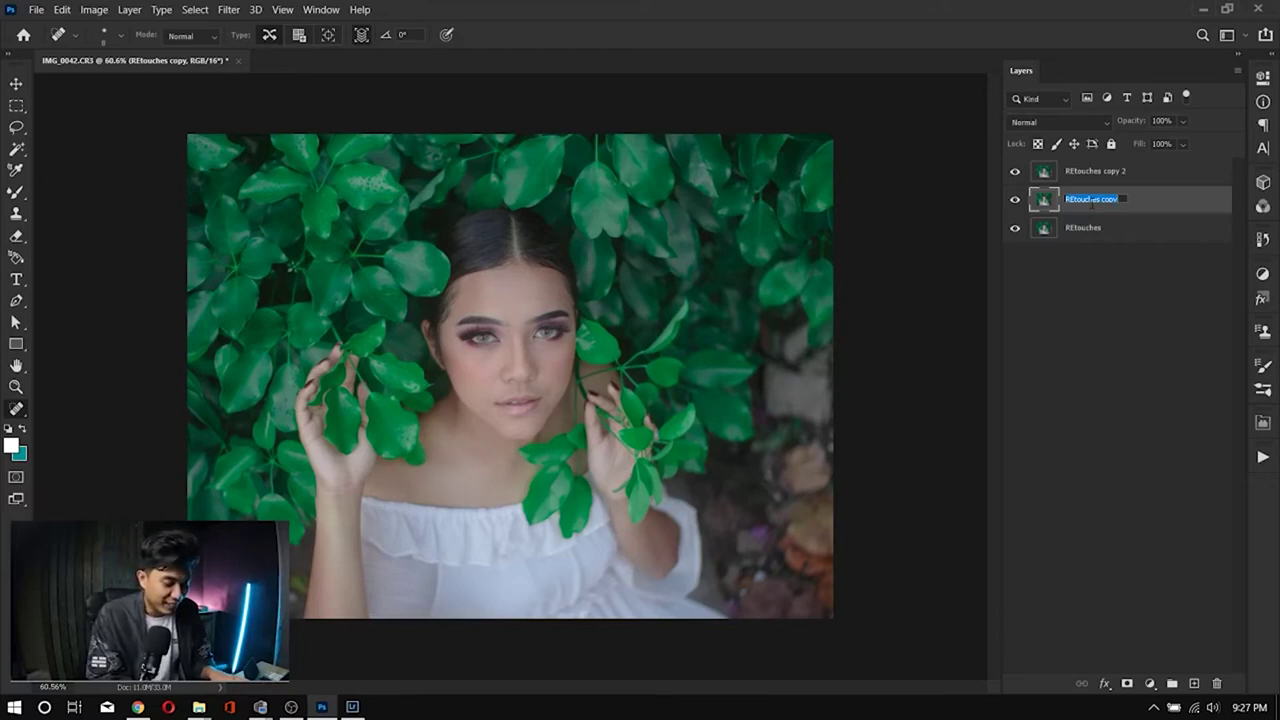
pyautogui.write('Low Freq')
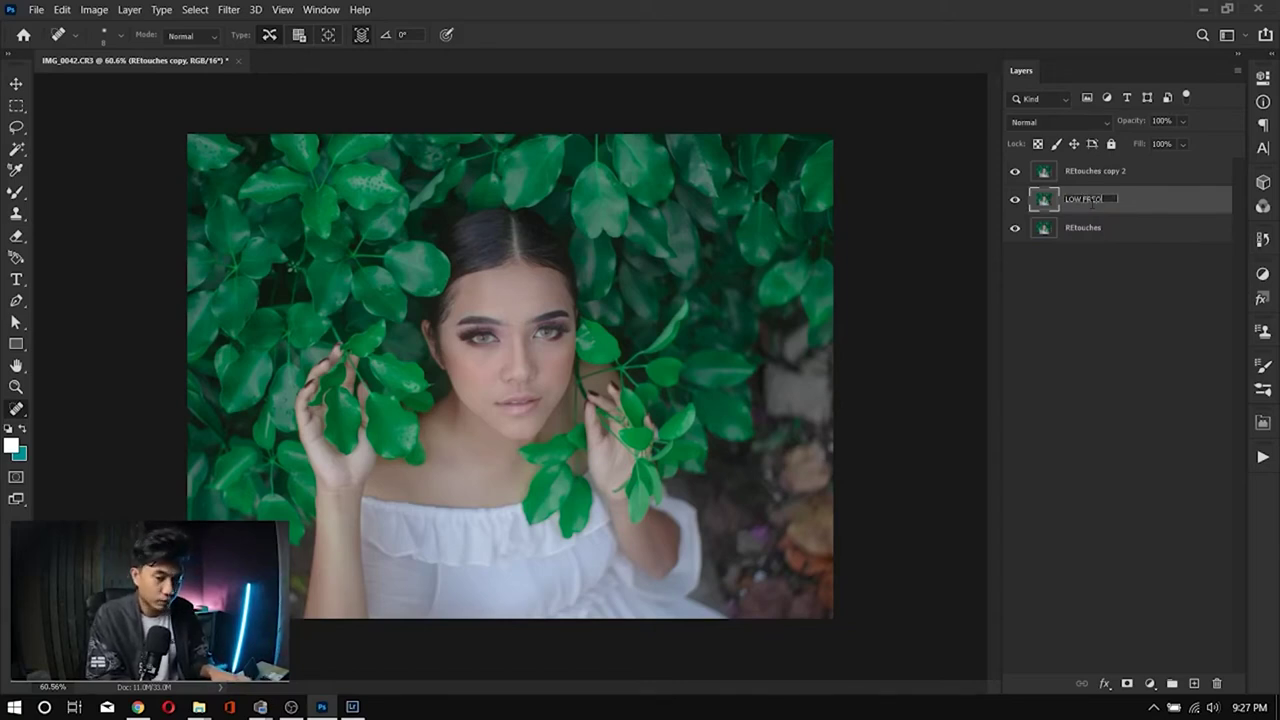
pyautogui.press('Return')
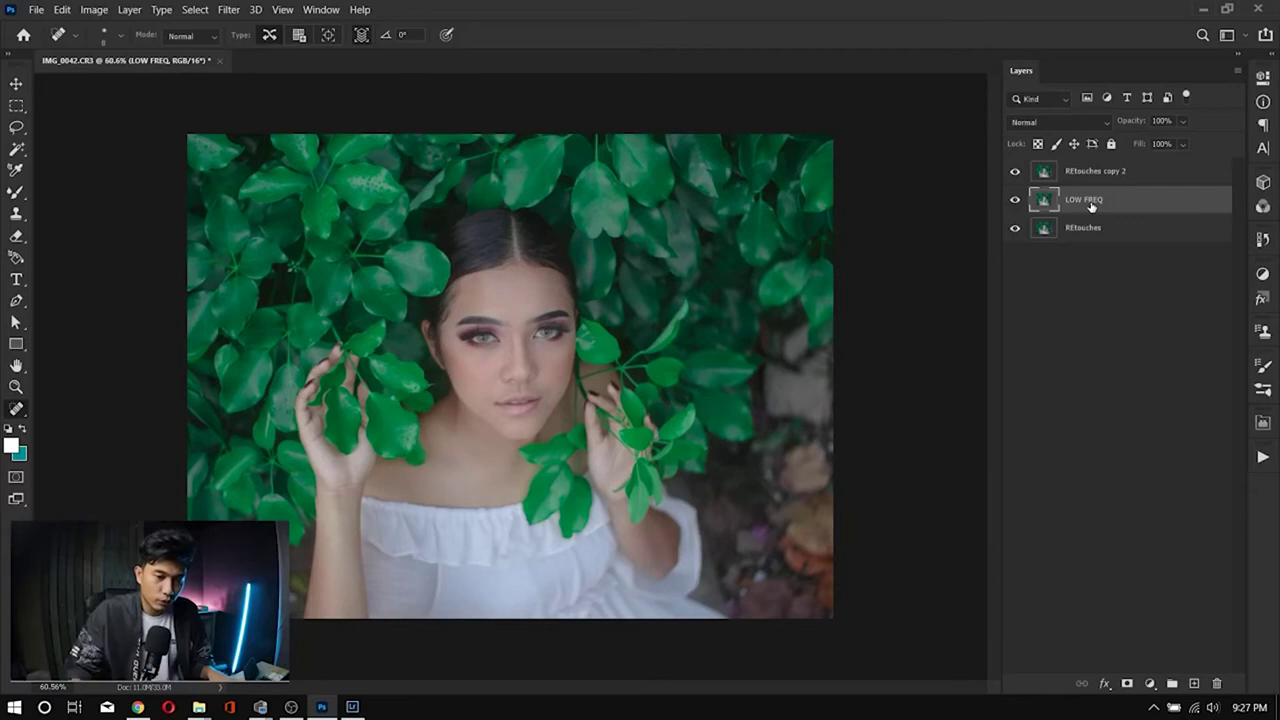
pyautogui.doubleClick(1097, 173)
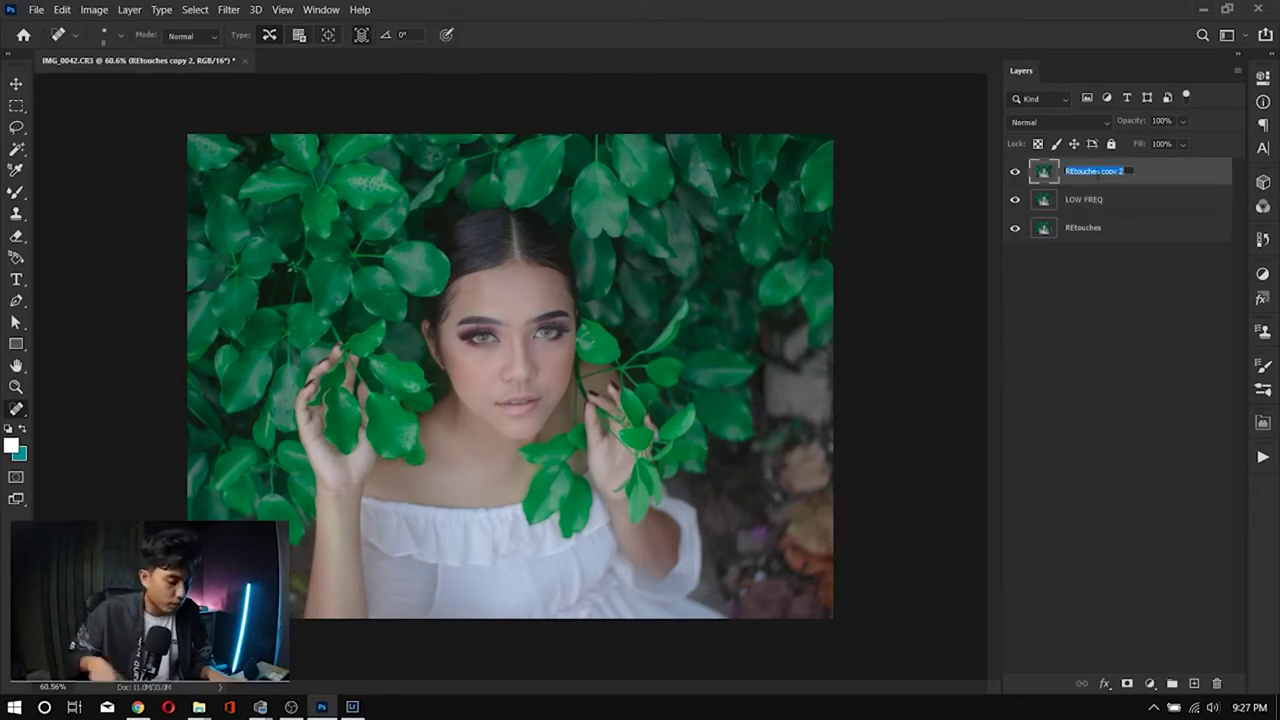
pyautogui.write('HIGH FREQ')
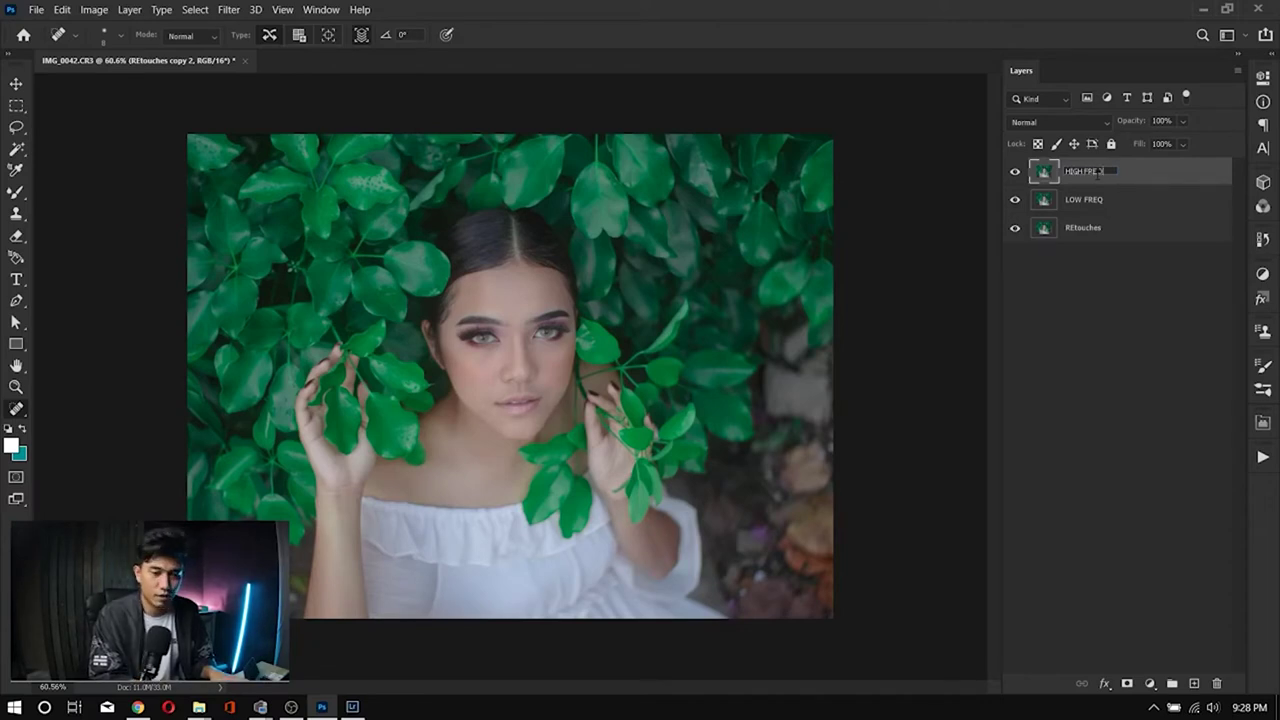
pyautogui.press('Return')
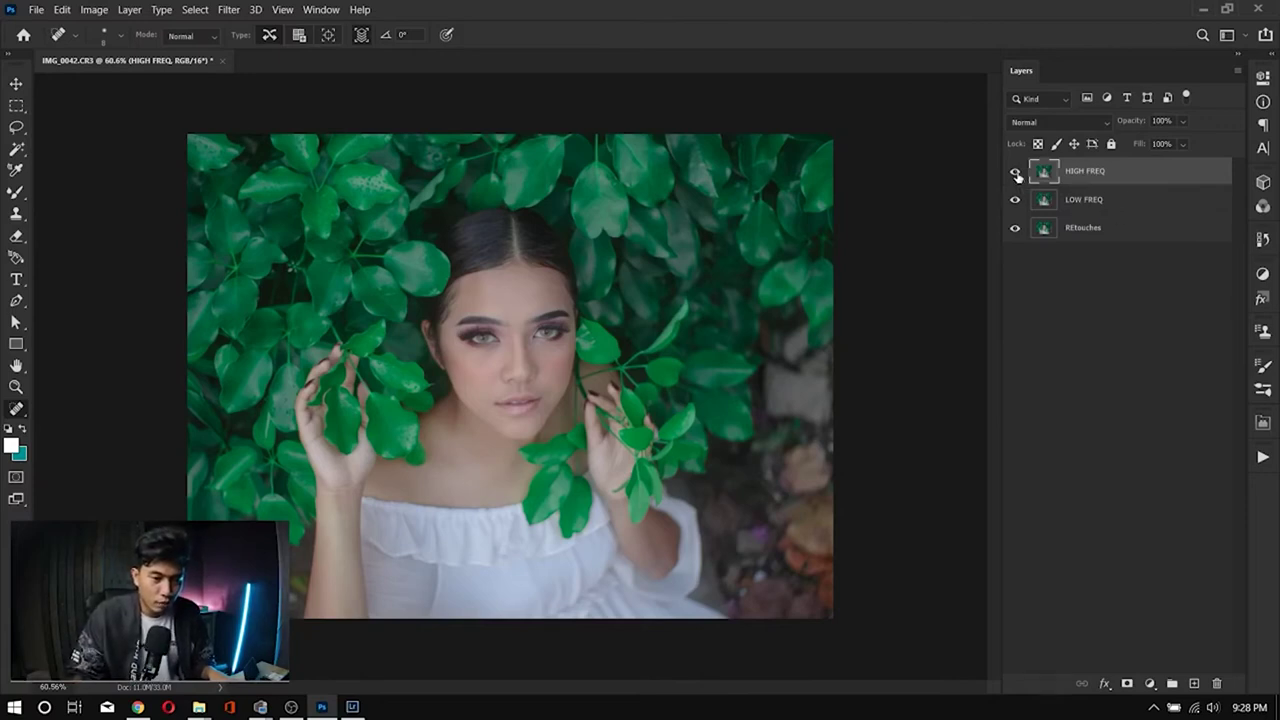
pyautogui.click(1017, 176)
pyautogui.click(1106, 206)
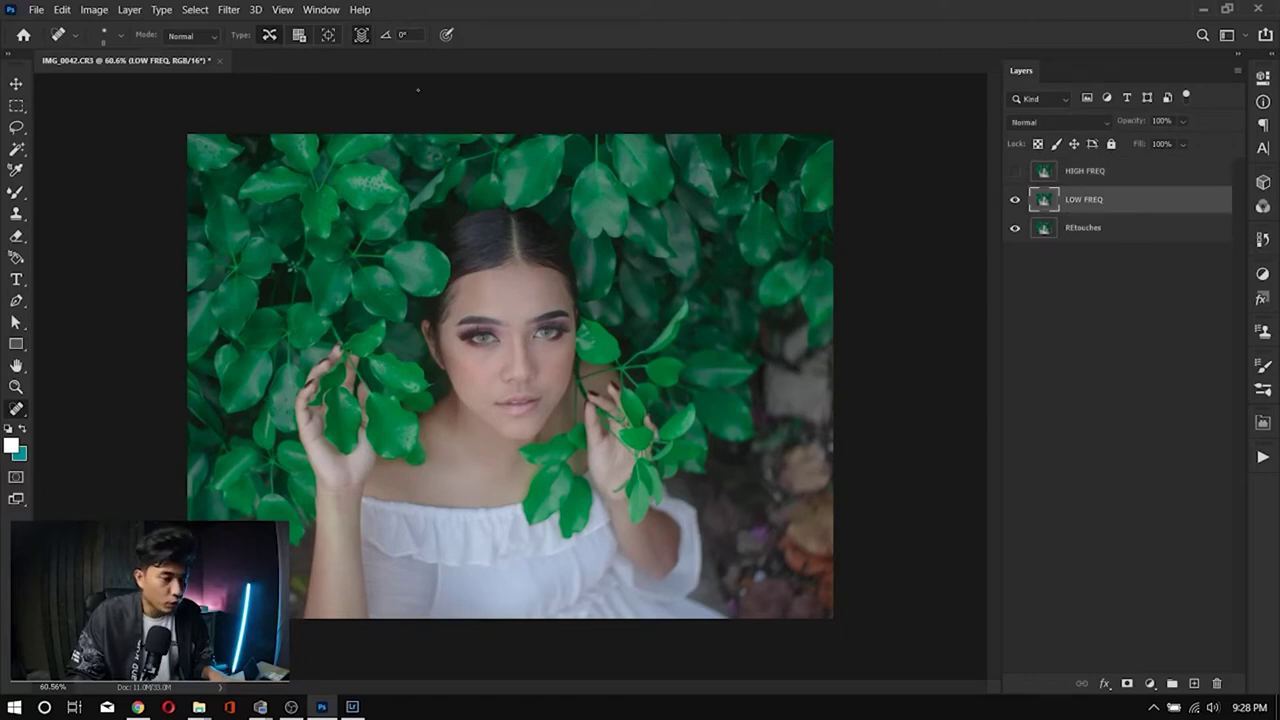
pyautogui.click(229, 10)
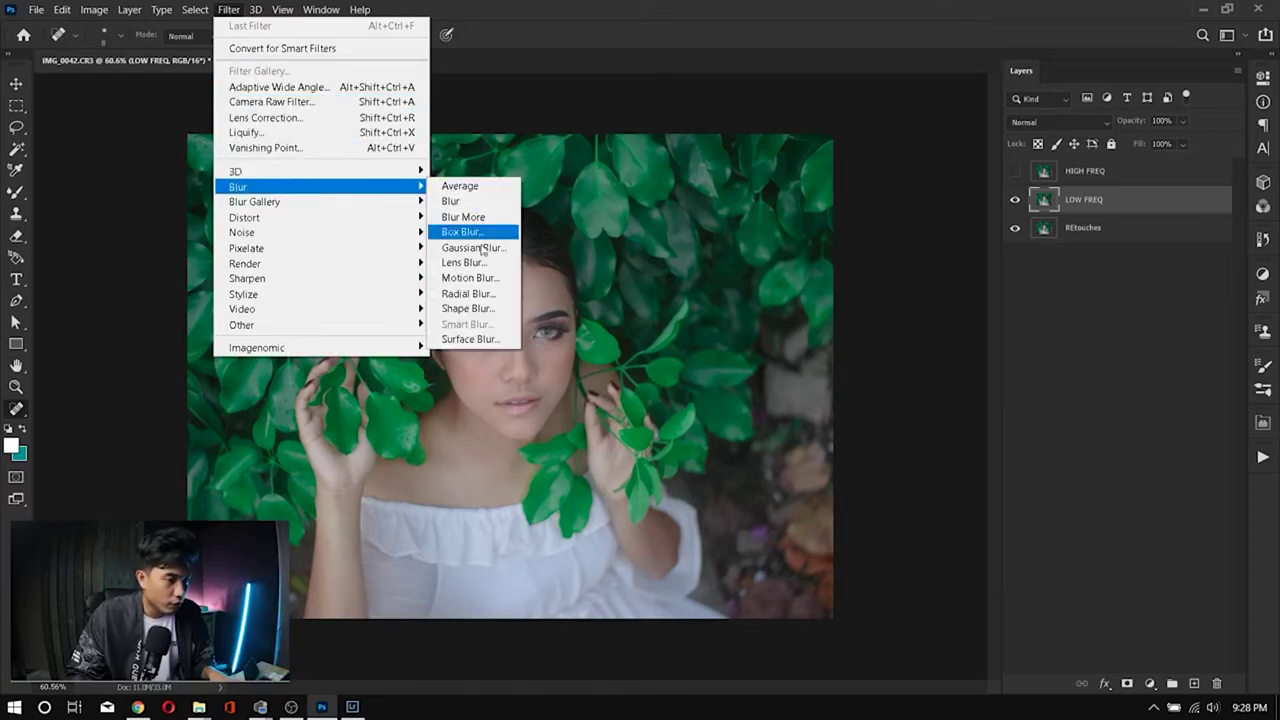
# Step: Apply a Gaussian Blur of radius 3 to LOW FREQ, then select and show HIGH FREQ
pyautogui.click(482, 251)
pyautogui.press('Down')
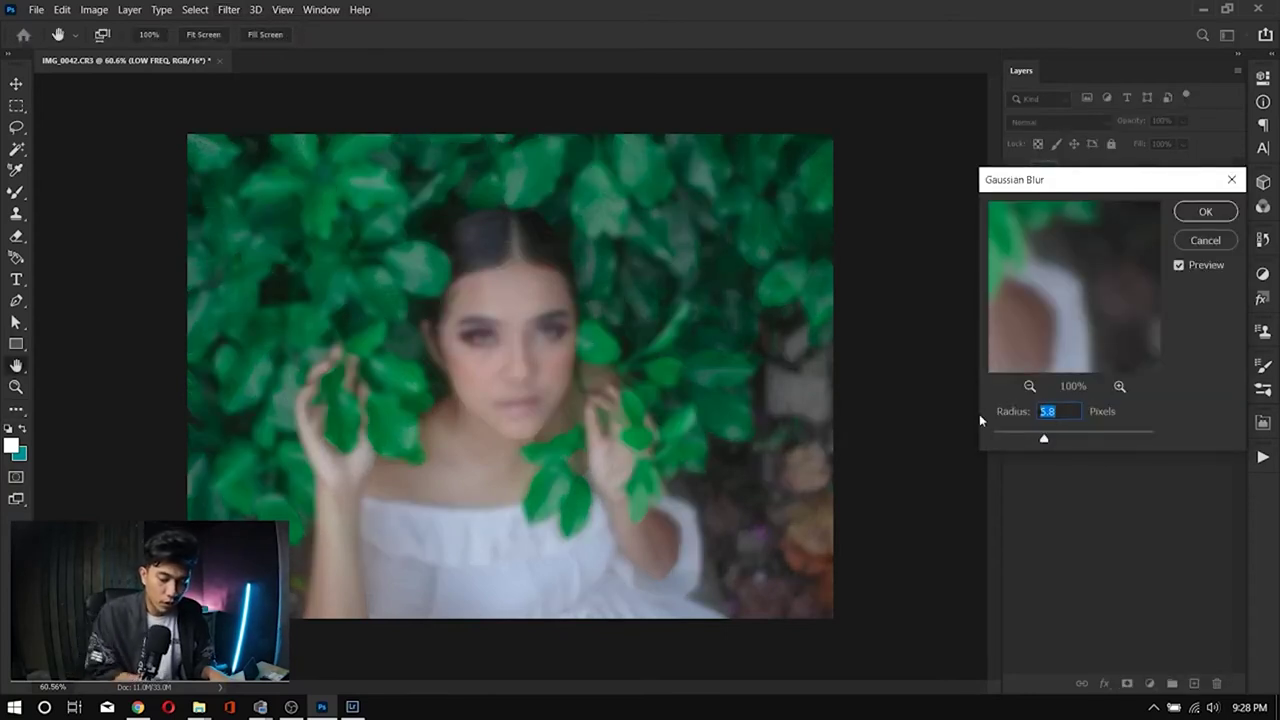
pyautogui.write('3')
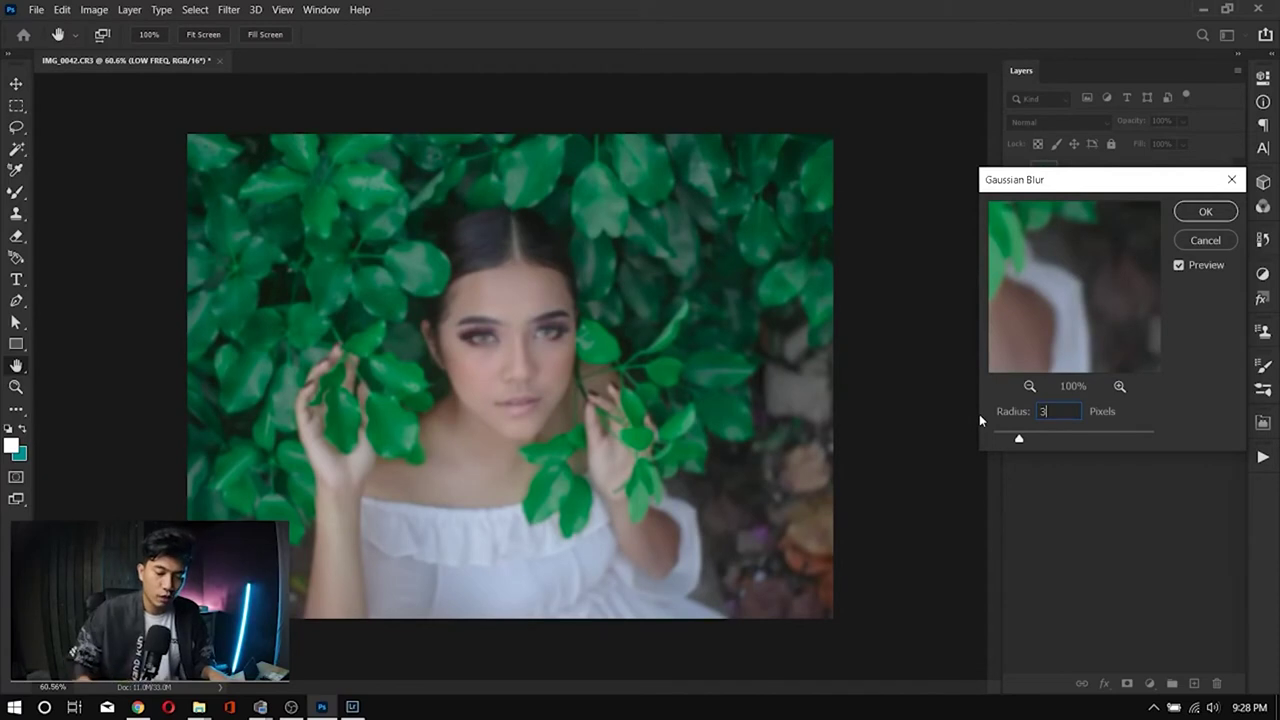
pyautogui.press('Return')
pyautogui.press('j')
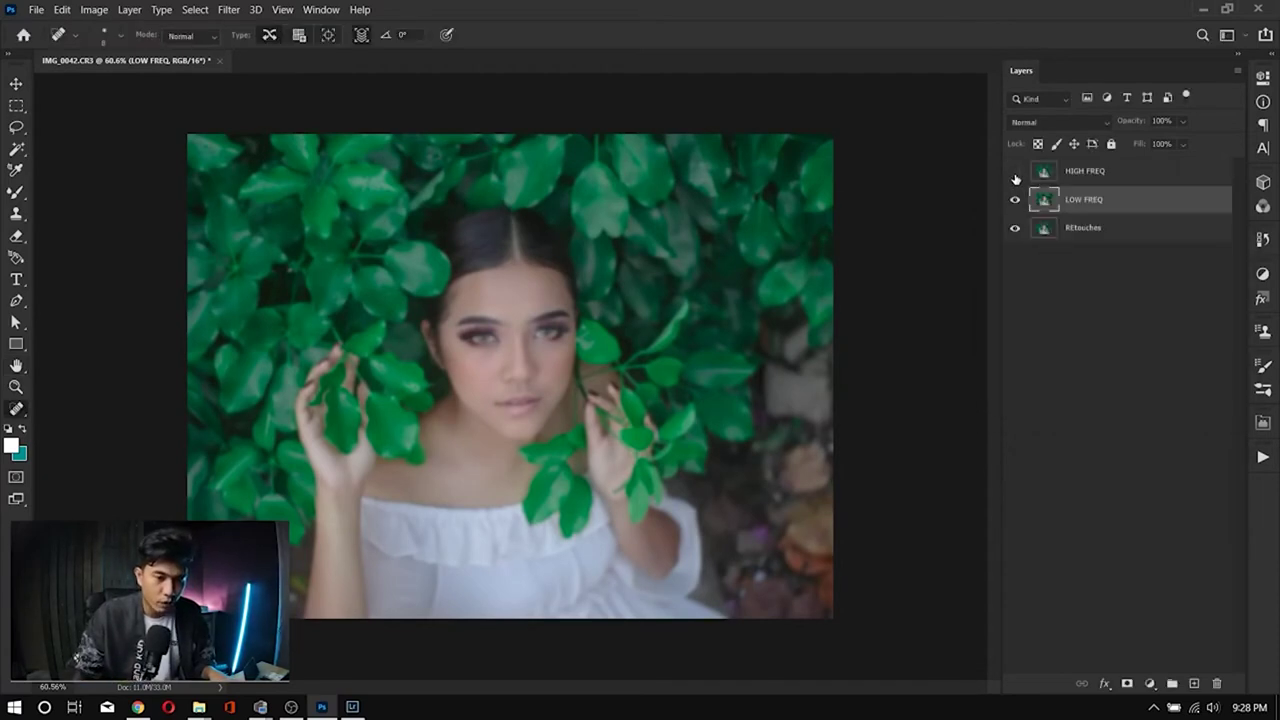
pyautogui.hotkey('alt', ']')
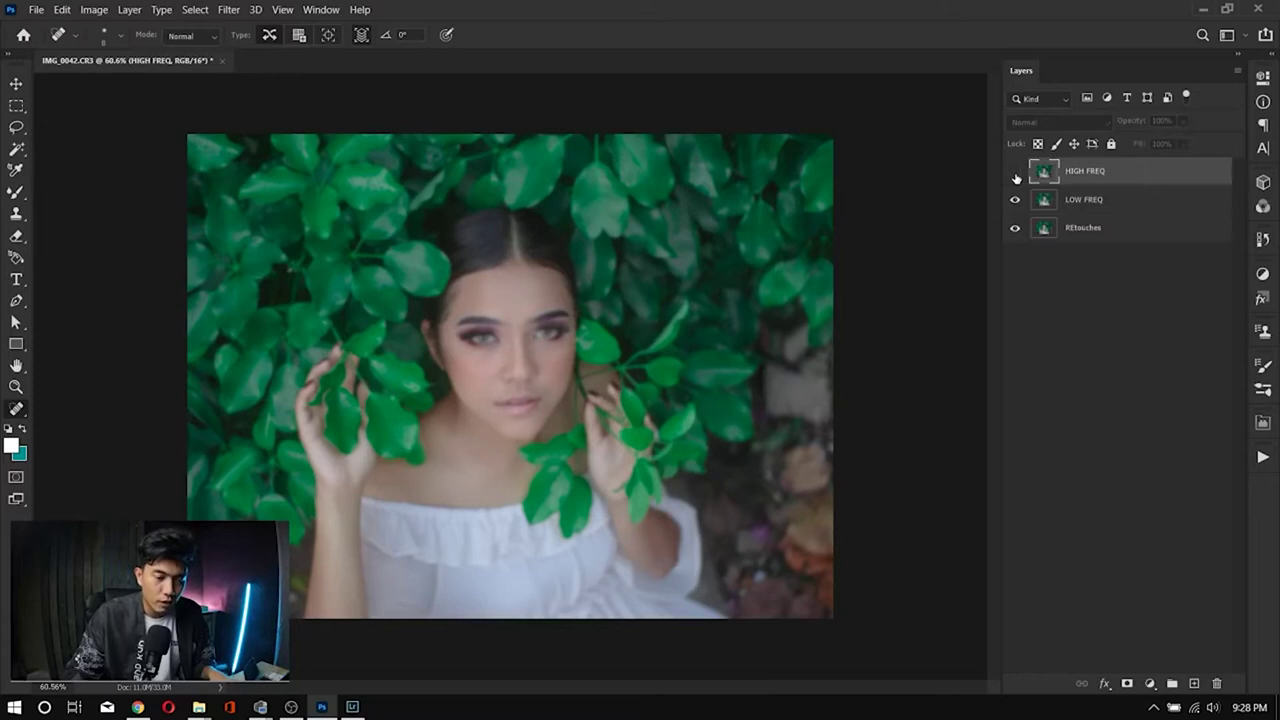
pyautogui.click(1015, 174)
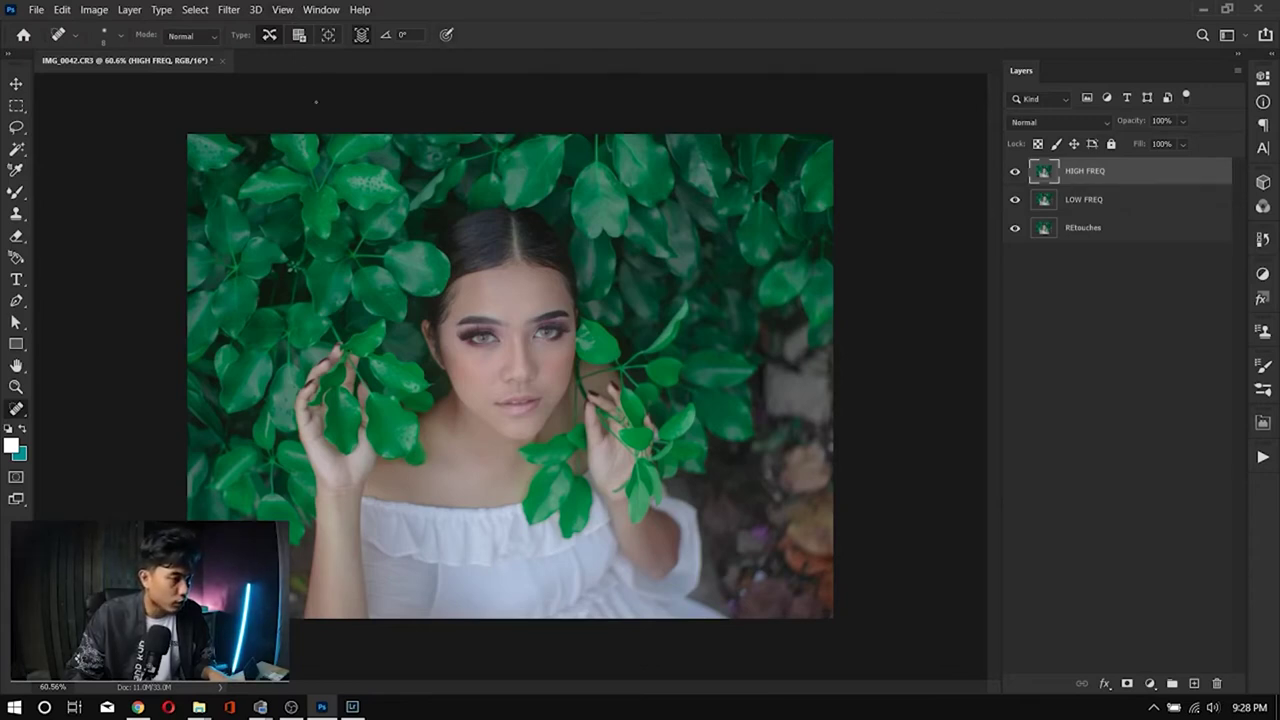
# Step: Apply Image to HIGH FREQ using LOW FREQ as source with Subtract blending, then inspect the detail
pyautogui.click(98, 12)
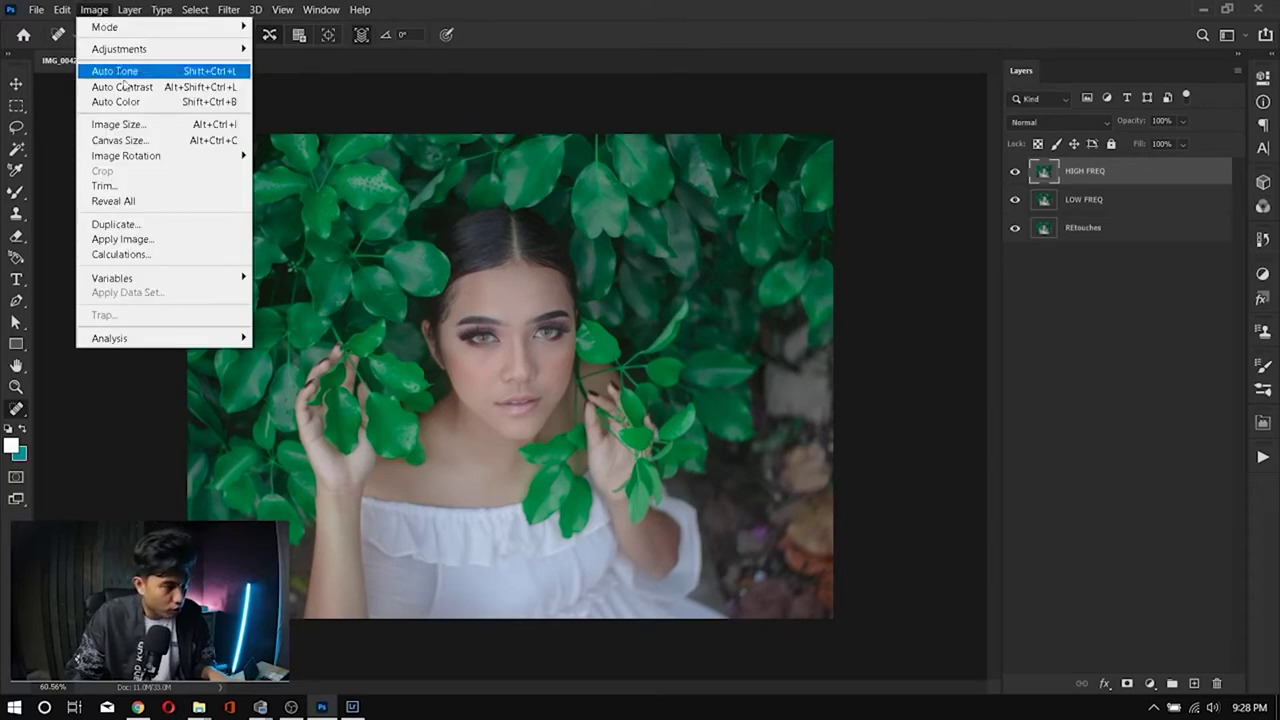
pyautogui.moveTo(146, 157)
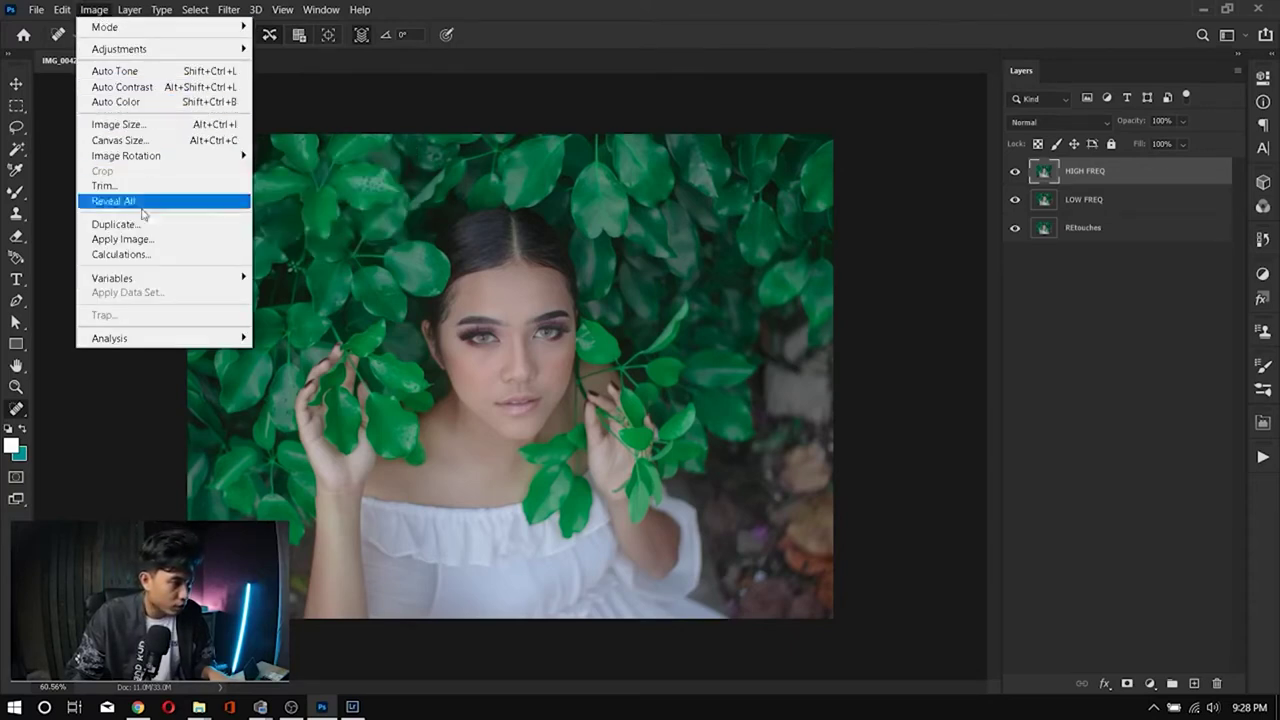
pyautogui.click(131, 245)
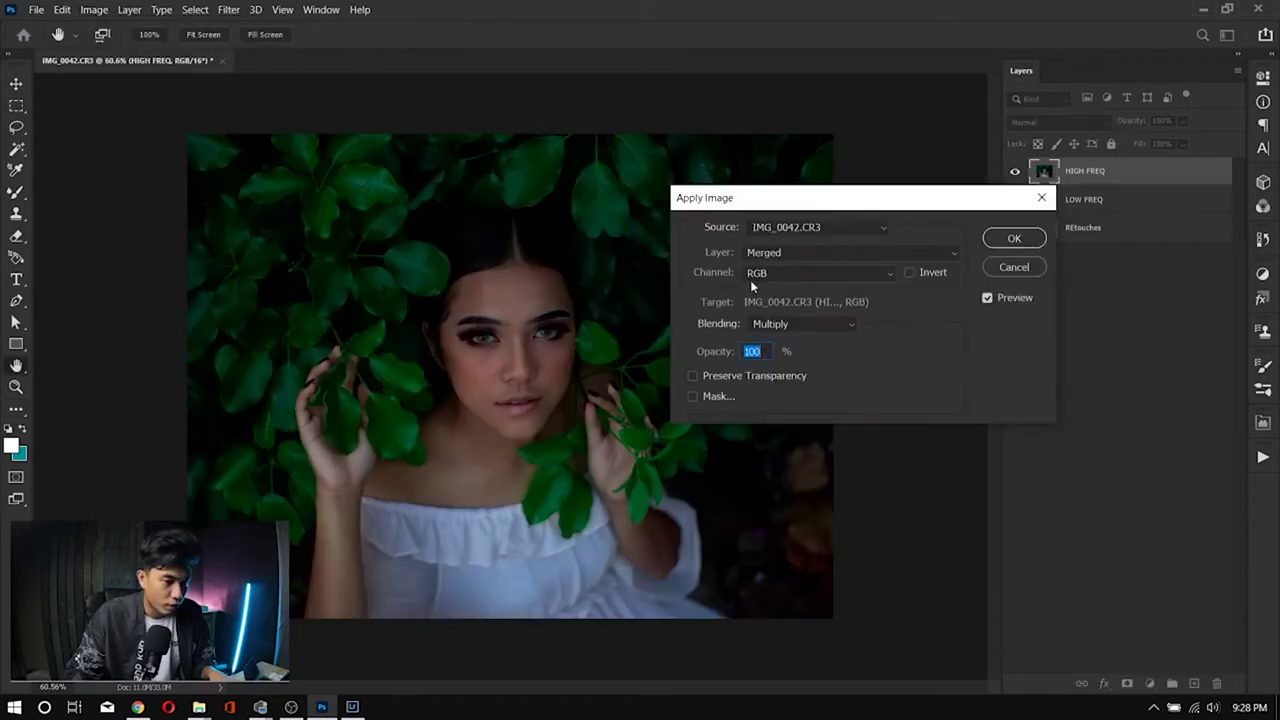
pyautogui.click(868, 254)
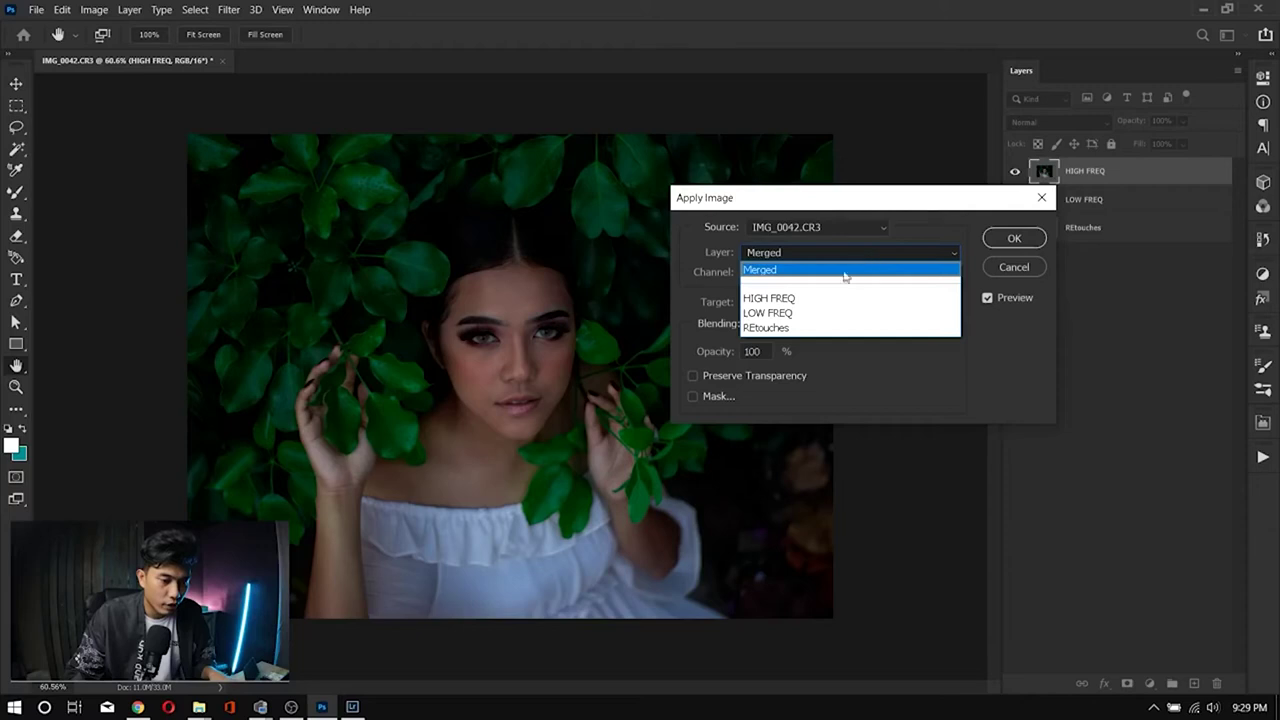
pyautogui.click(767, 315)
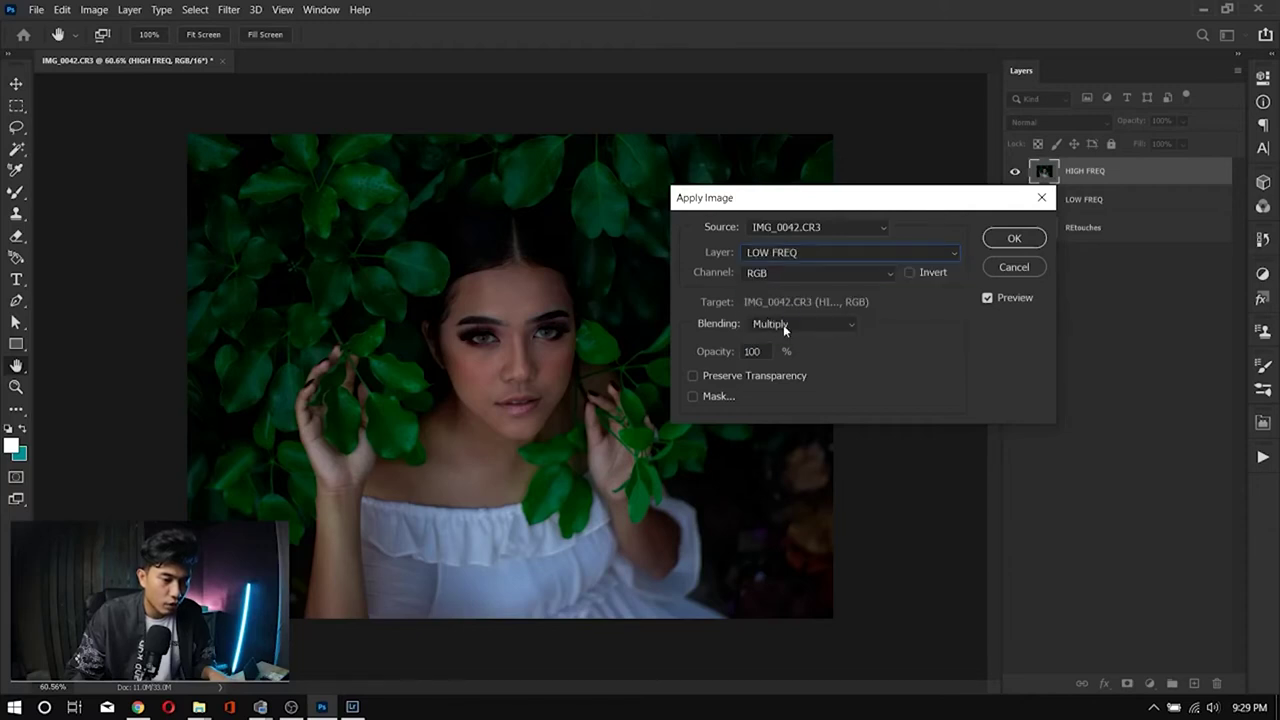
pyautogui.click(809, 324)
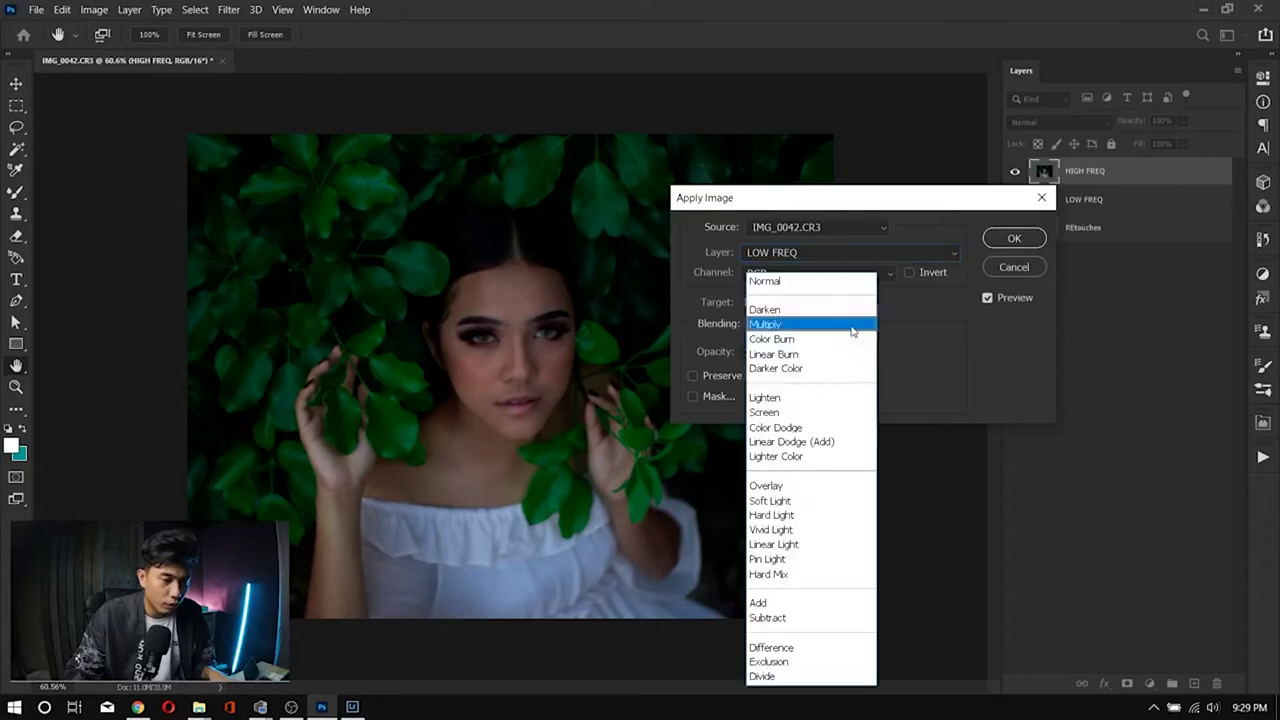
pyautogui.click(799, 618)
pyautogui.click(1010, 243)
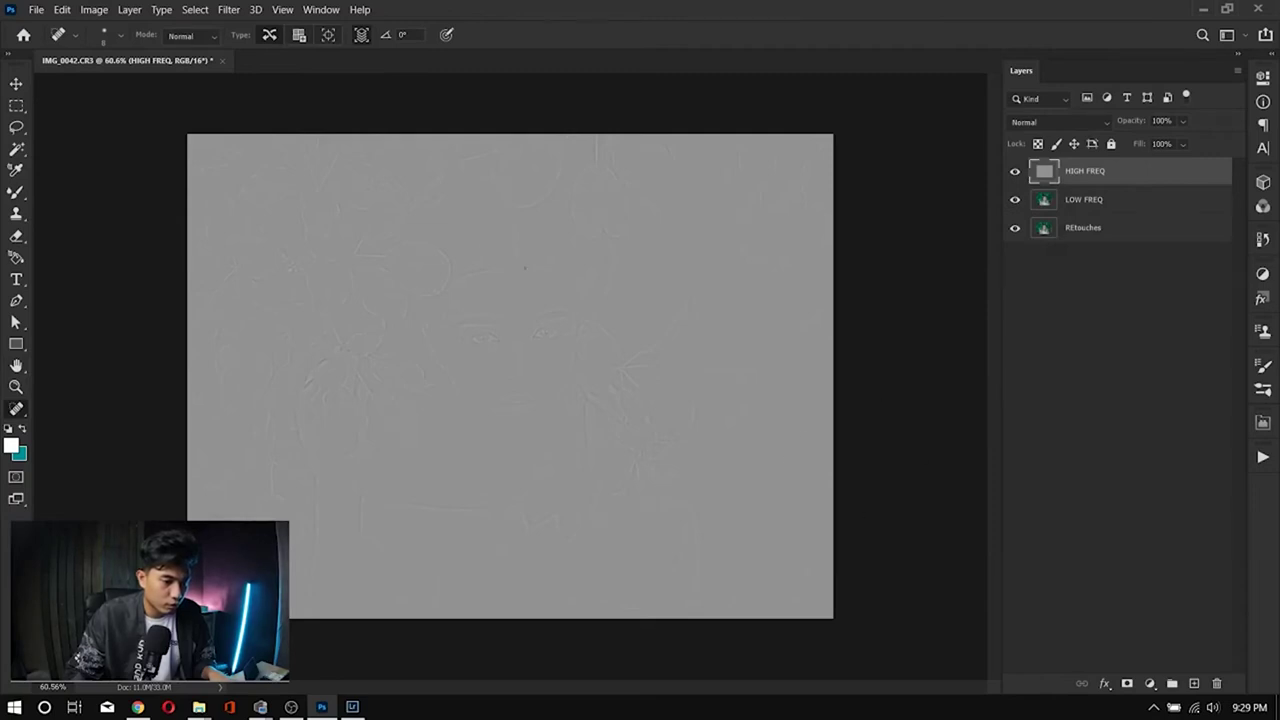
pyautogui.scroll(5, 530, 335)
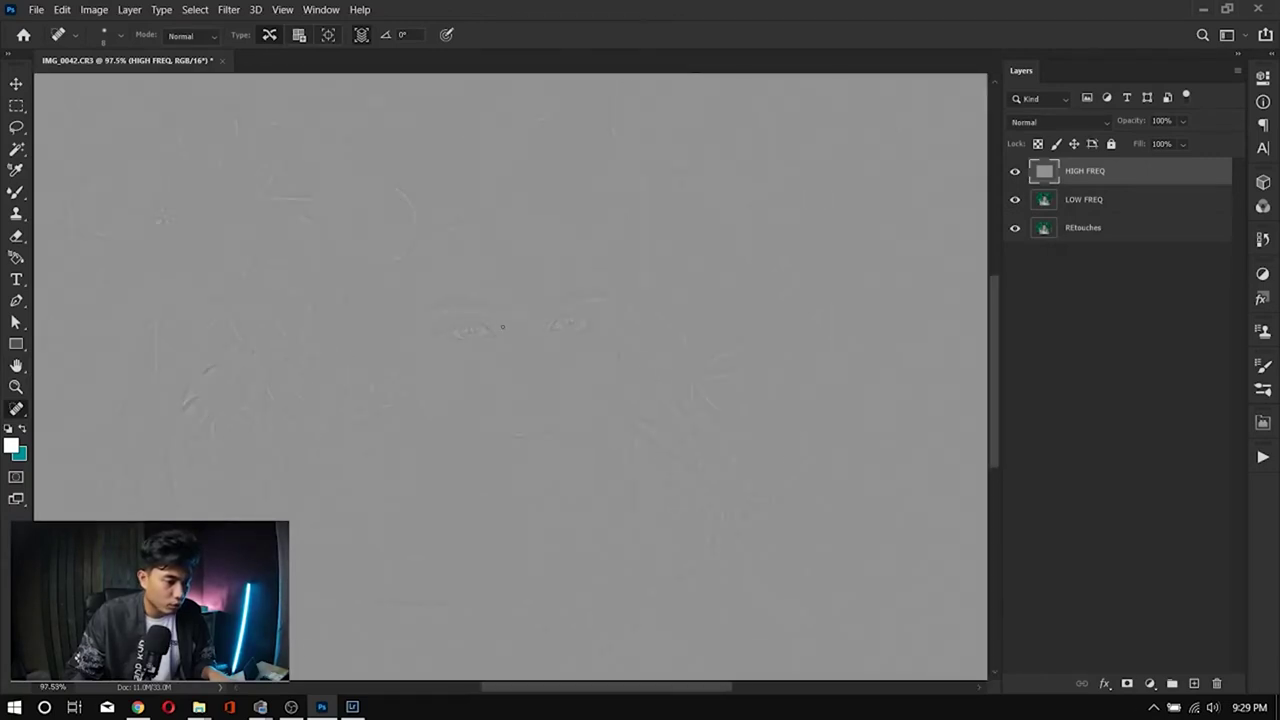
pyautogui.scroll(2, 449, 223)
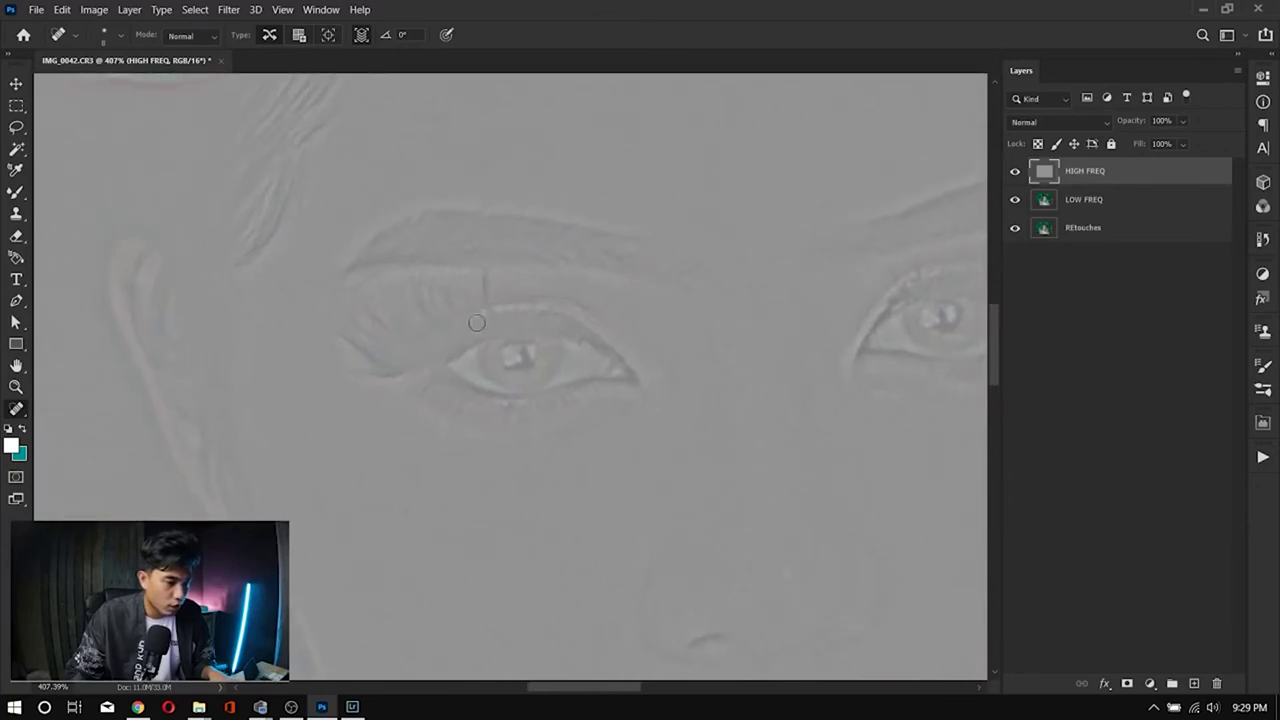
pyautogui.hscroll(4, 620, 285)
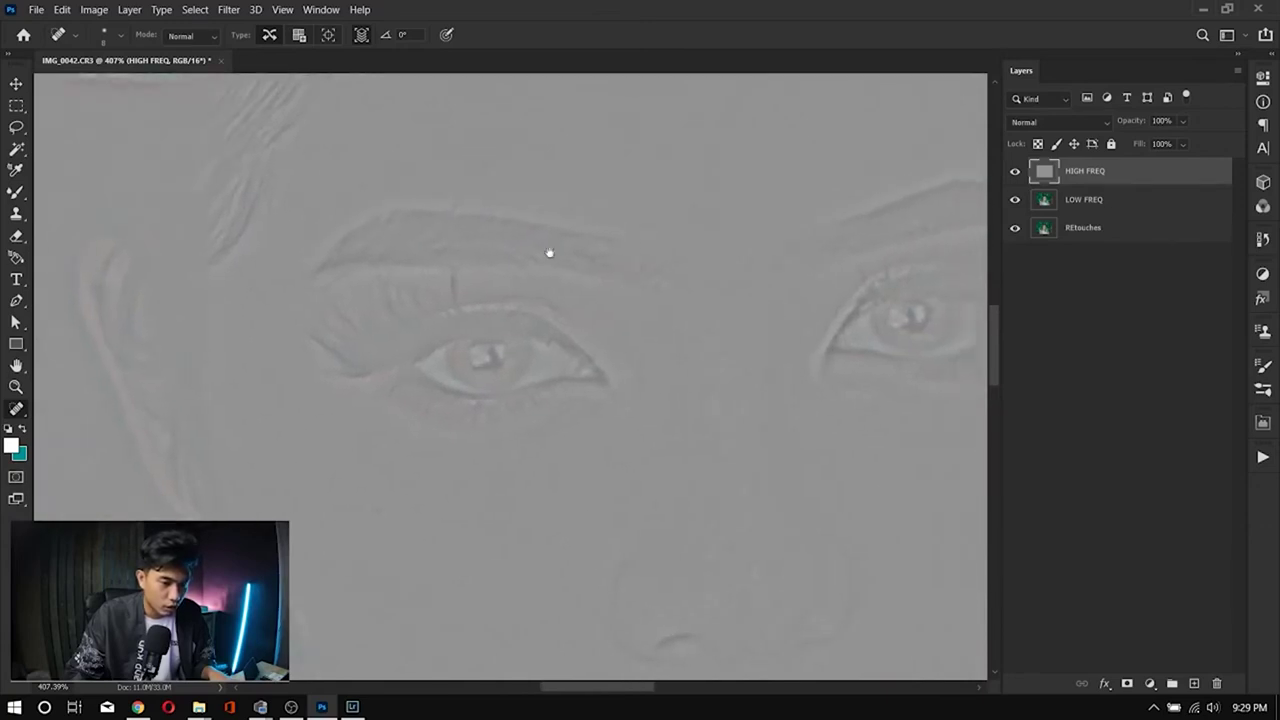
pyautogui.scroll(-8, 656, 302)
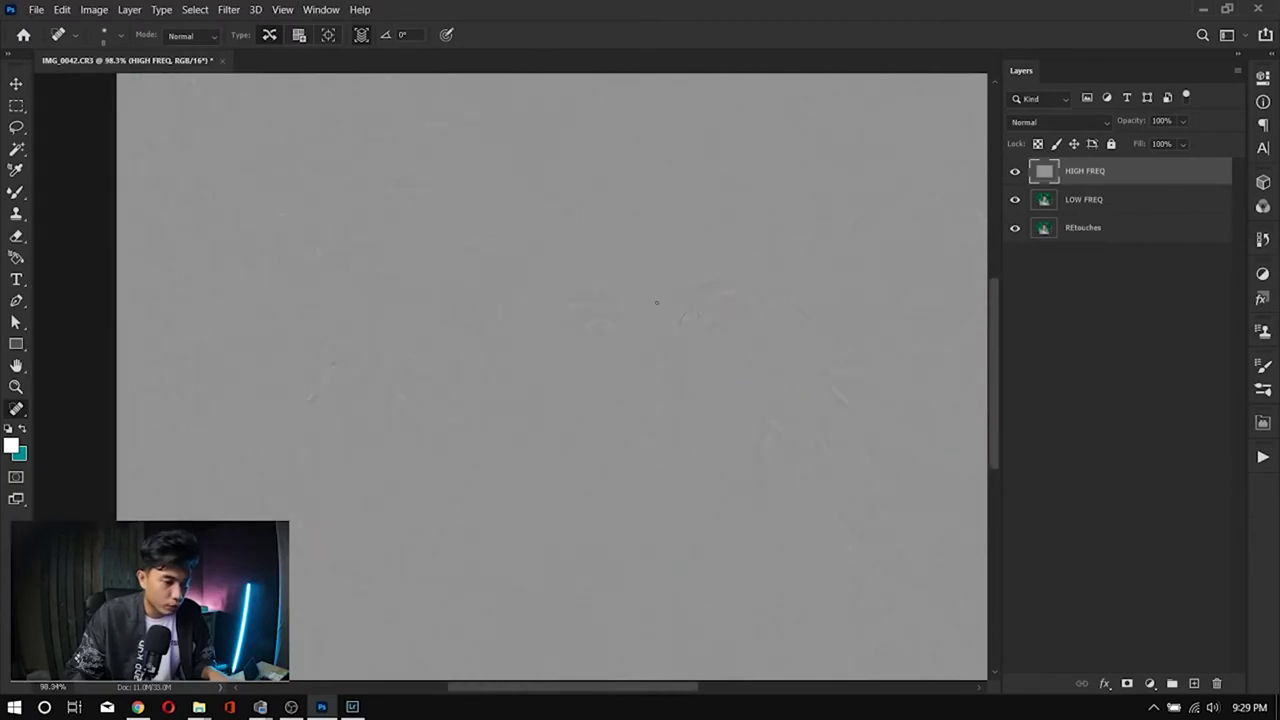
pyautogui.scroll(1, 581, 296)
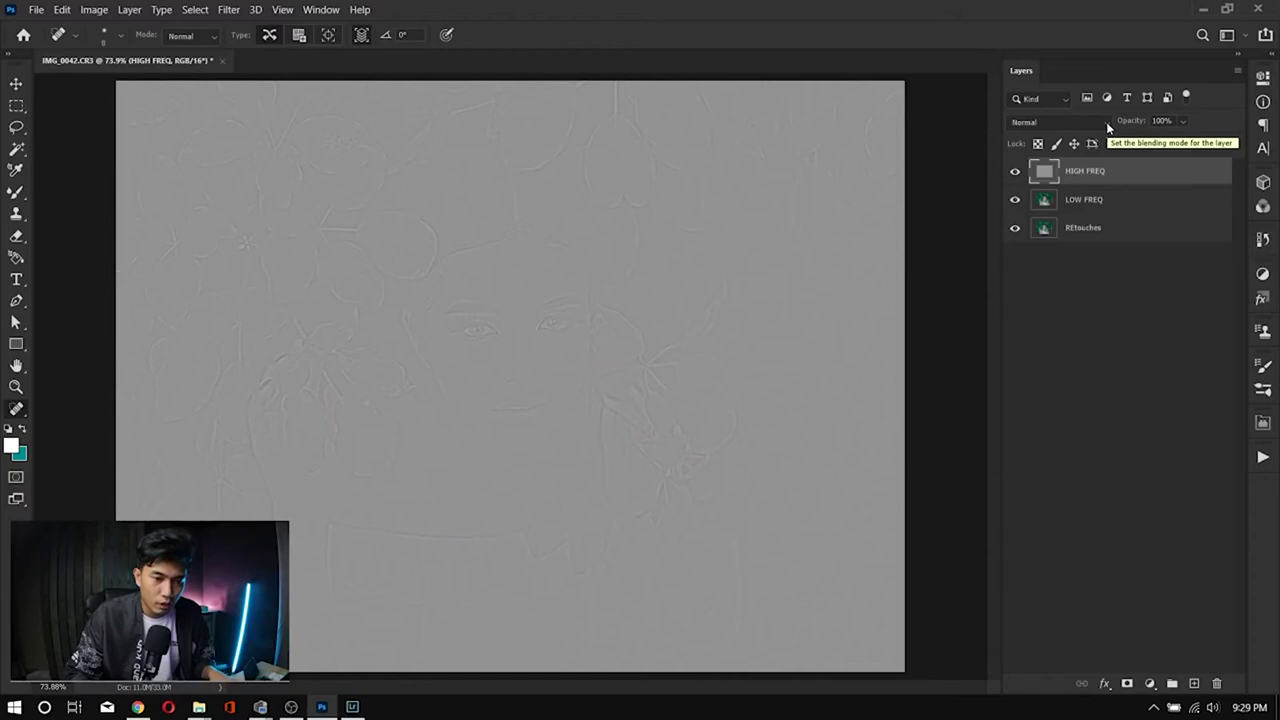
# Step: Set HIGH FREQ's blend mode to Linear Light and compare by toggling both frequency layers
pyautogui.click(1107, 124)
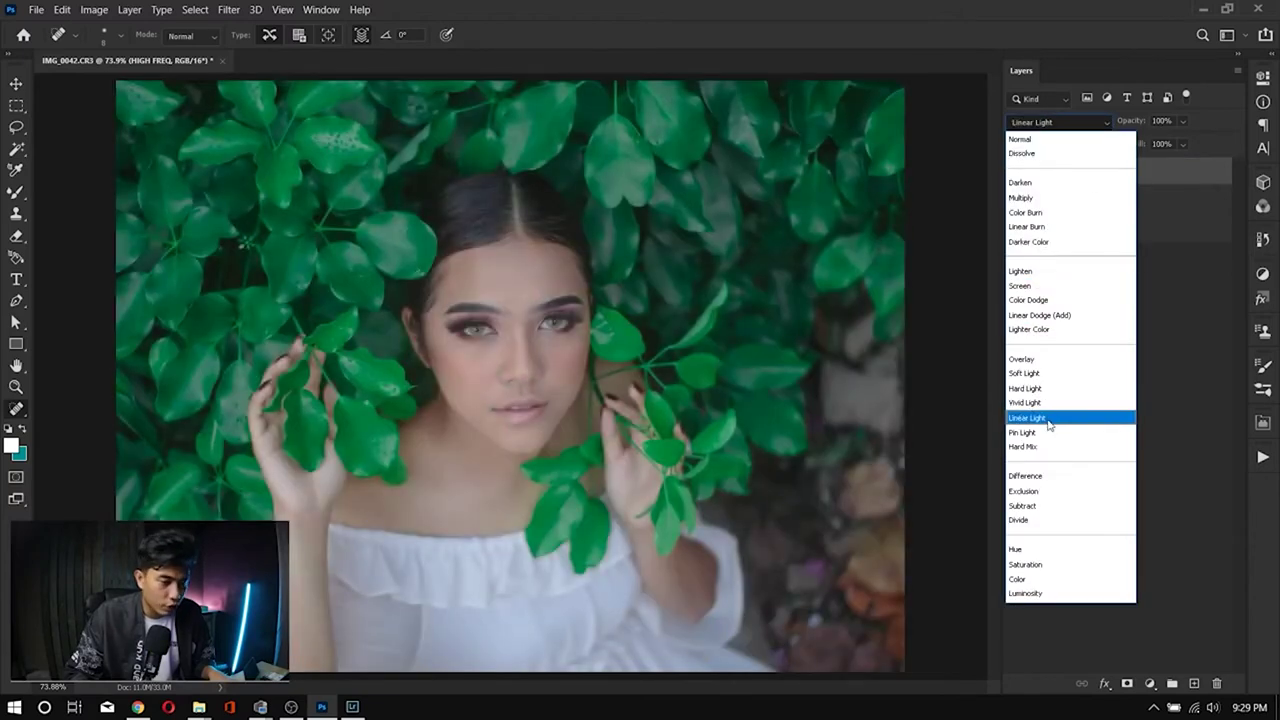
pyautogui.click(1048, 425)
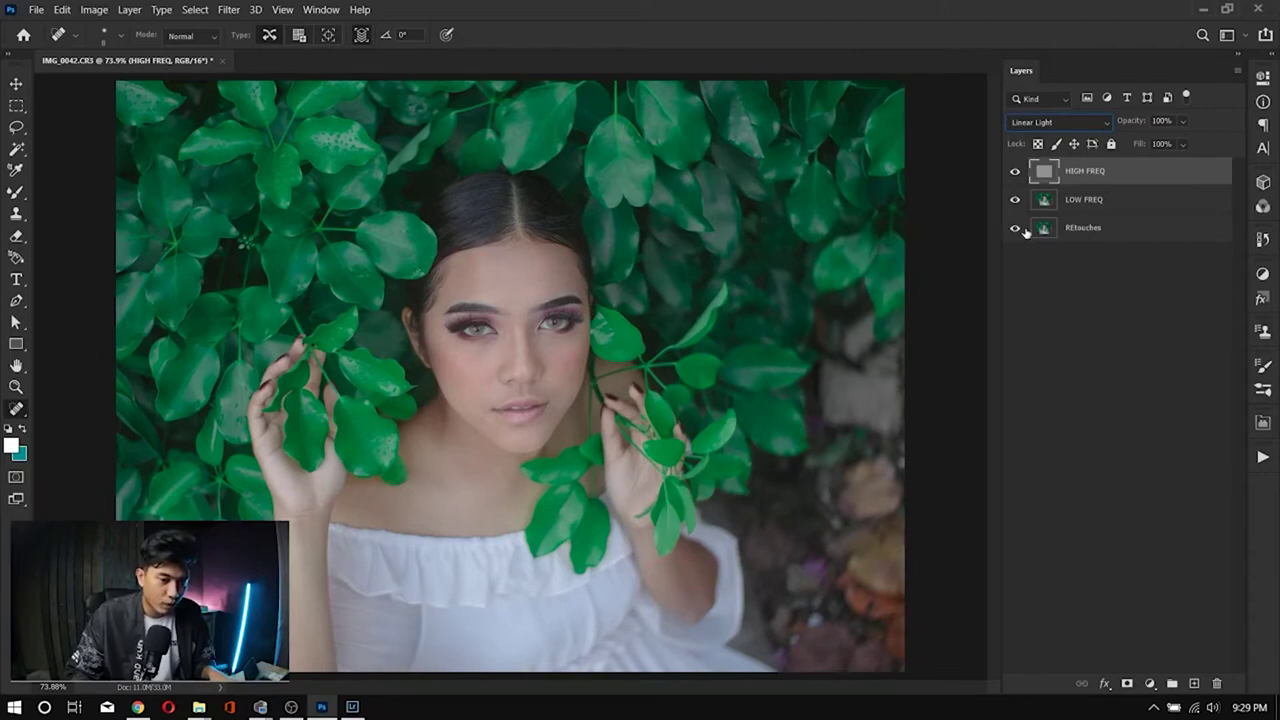
pyautogui.click(1016, 196)
pyautogui.click(1015, 172)
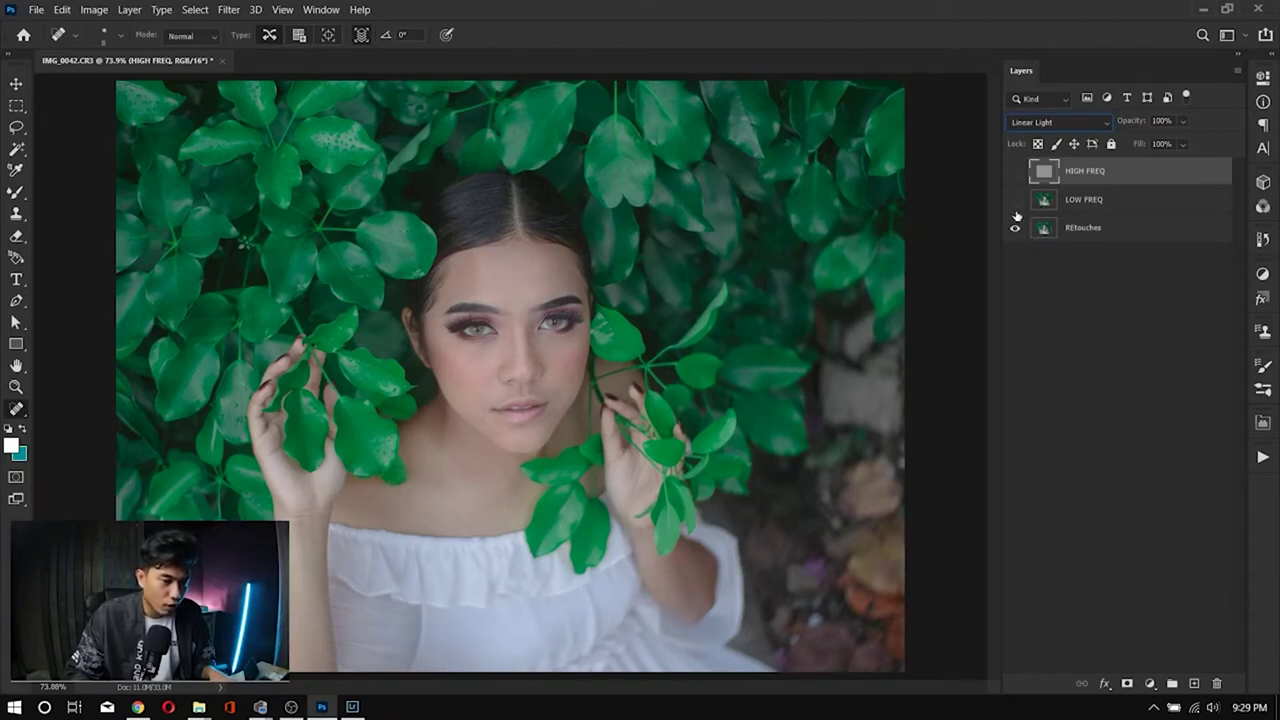
pyautogui.click(1015, 172)
pyautogui.click(1015, 200)
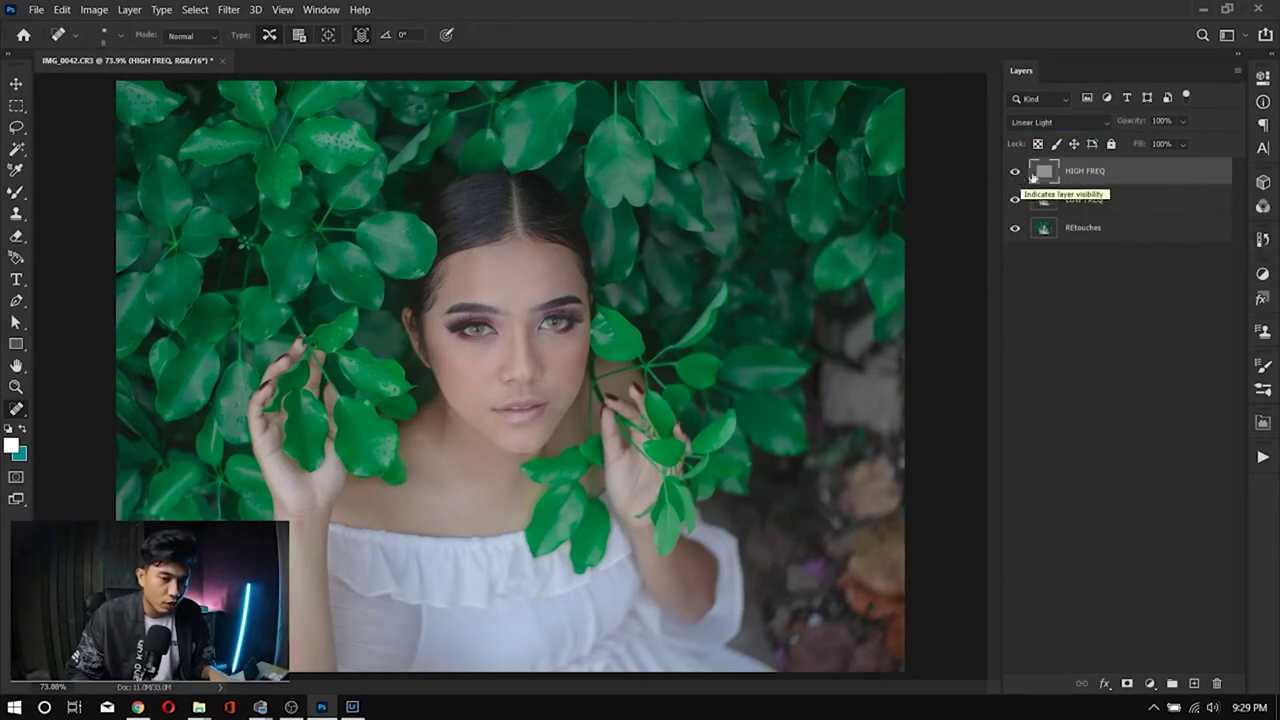
# Step: Preview the smoothed skin without HIGH FREQ, then make LOW FREQ the active layer
pyautogui.click(1015, 172)
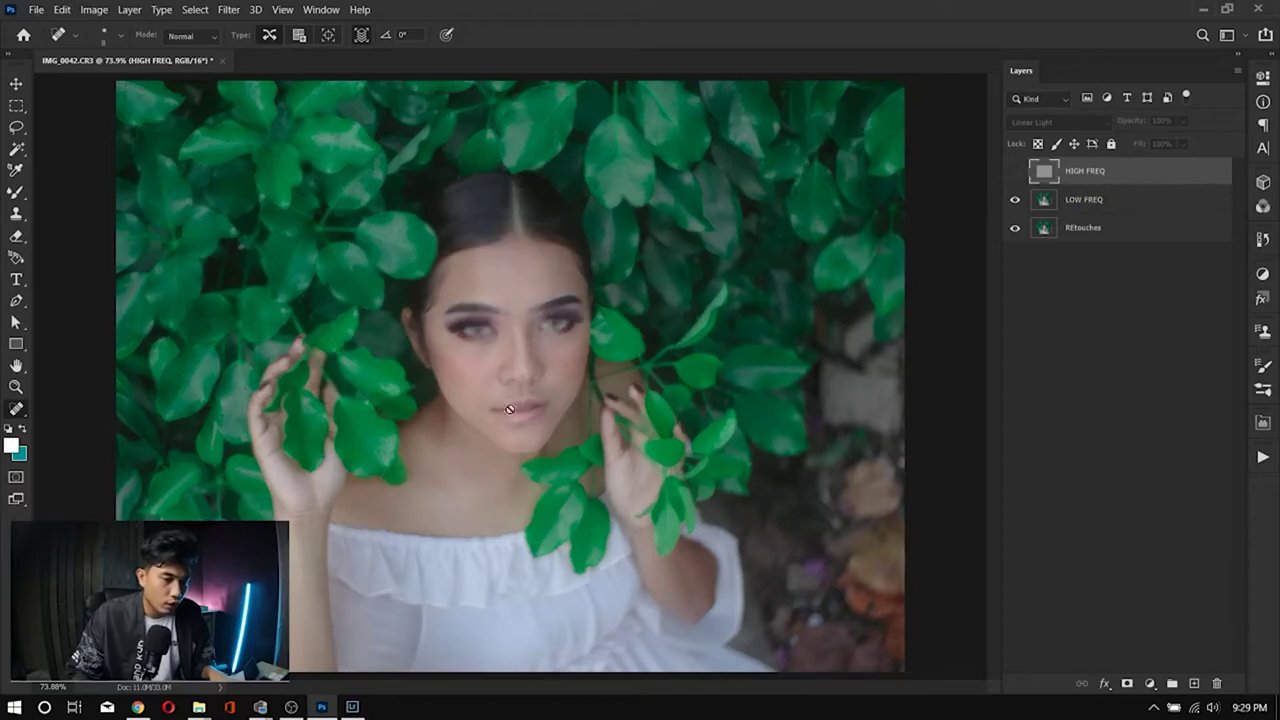
pyautogui.click(1016, 172)
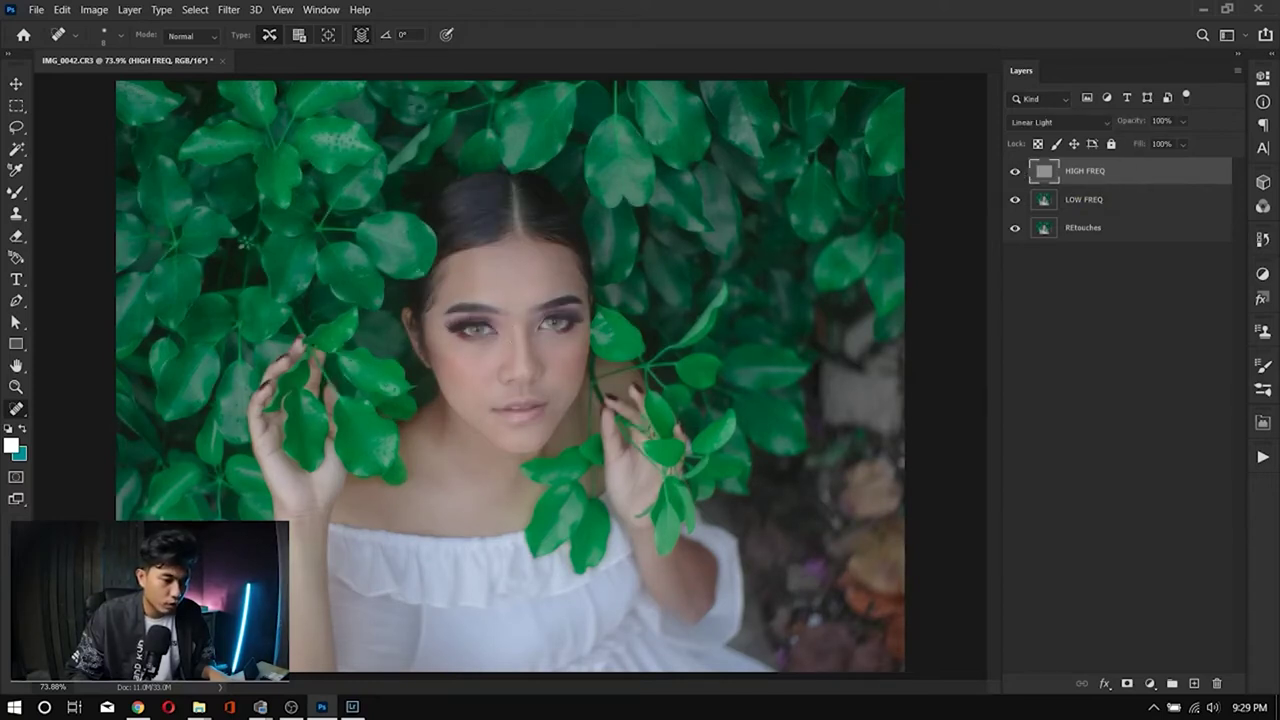
pyautogui.click(1091, 202)
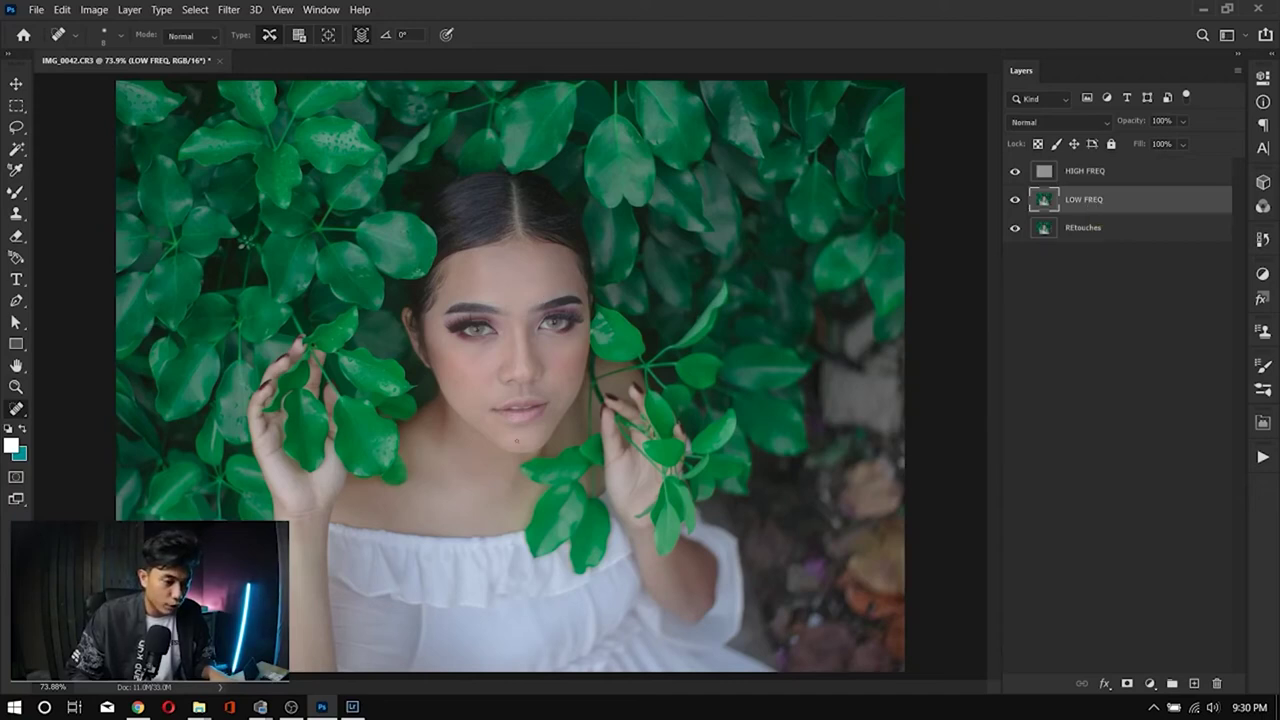
pyautogui.click(1107, 173)
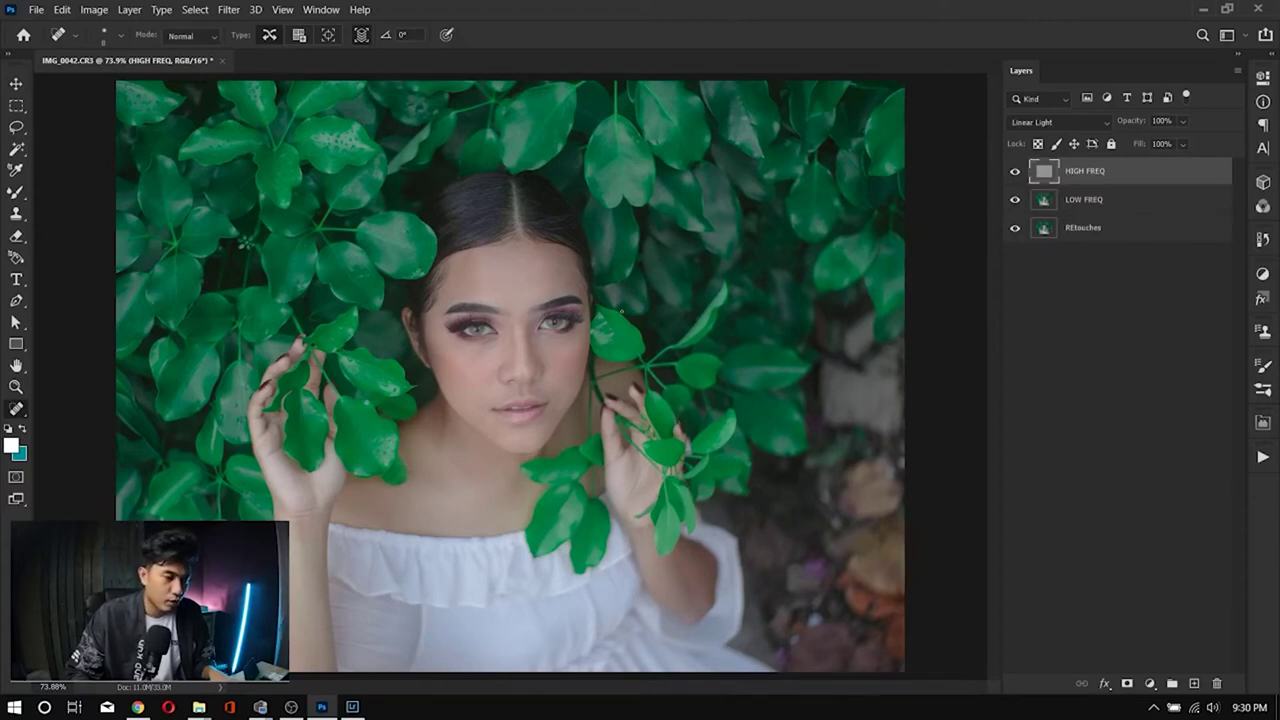
pyautogui.click(1070, 207)
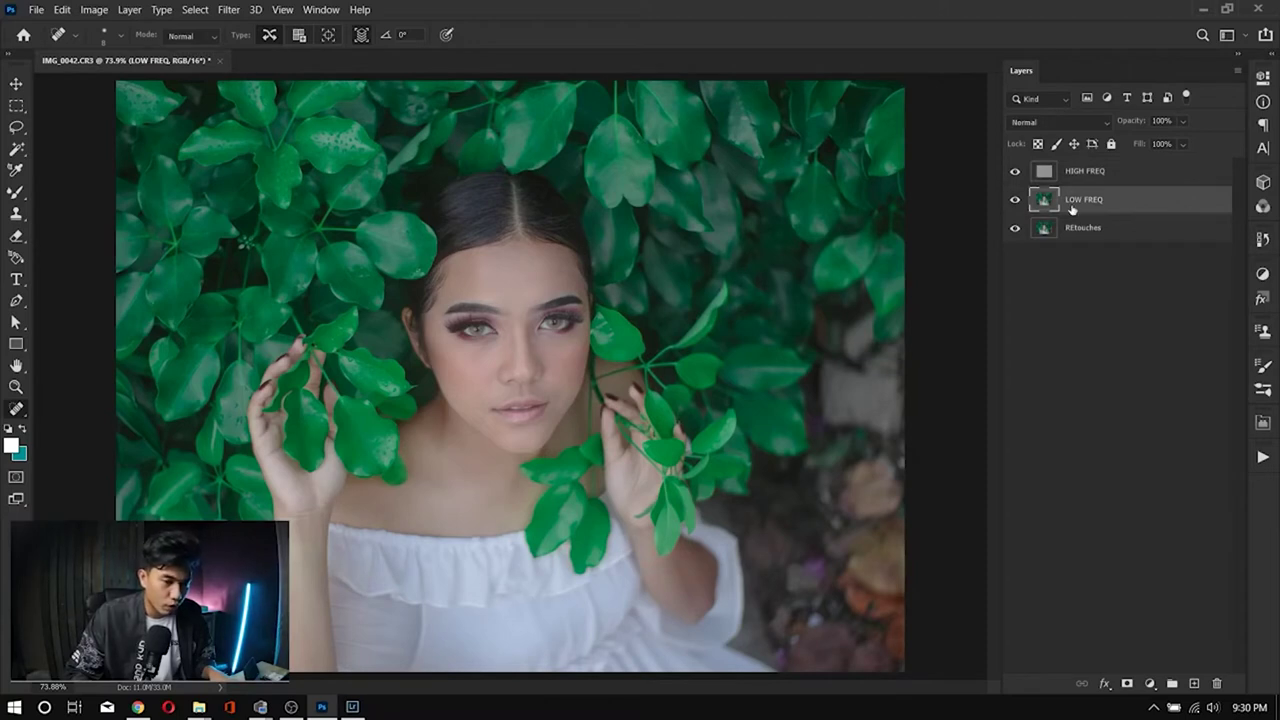
pyautogui.scroll(5, 471, 269)
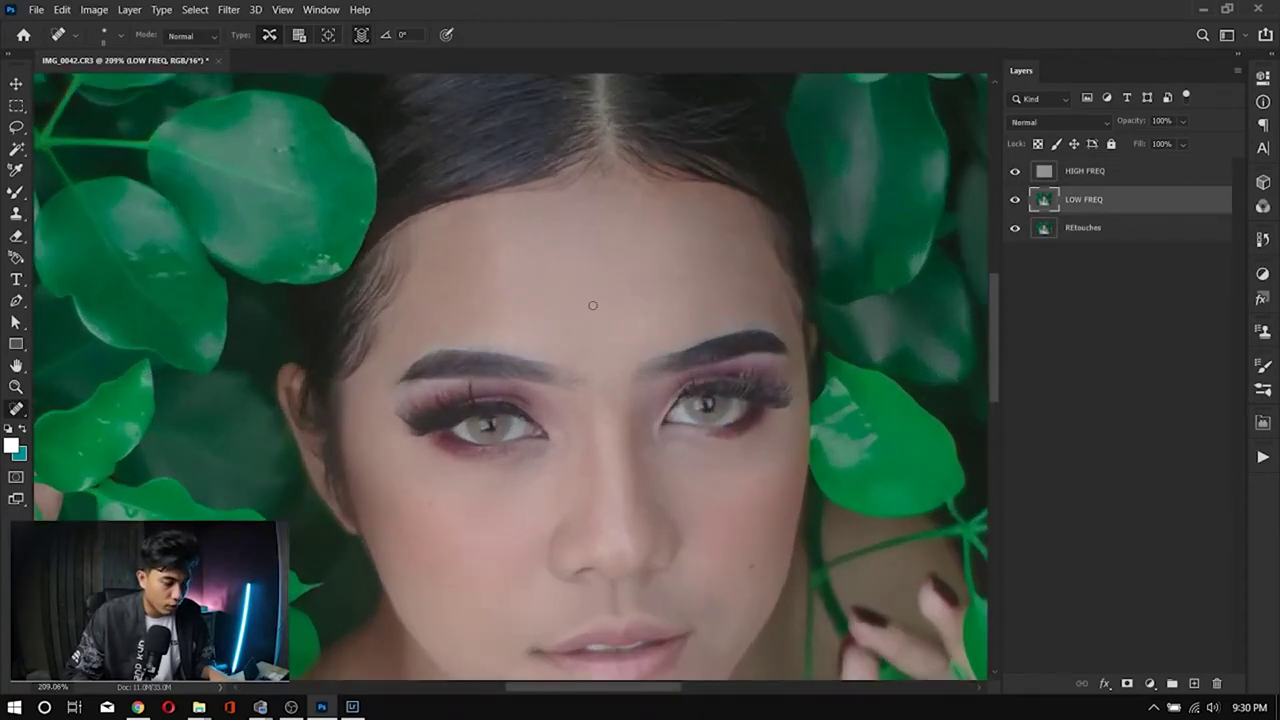
# Step: Set the foreground colour to grey 828282
pyautogui.press('b')
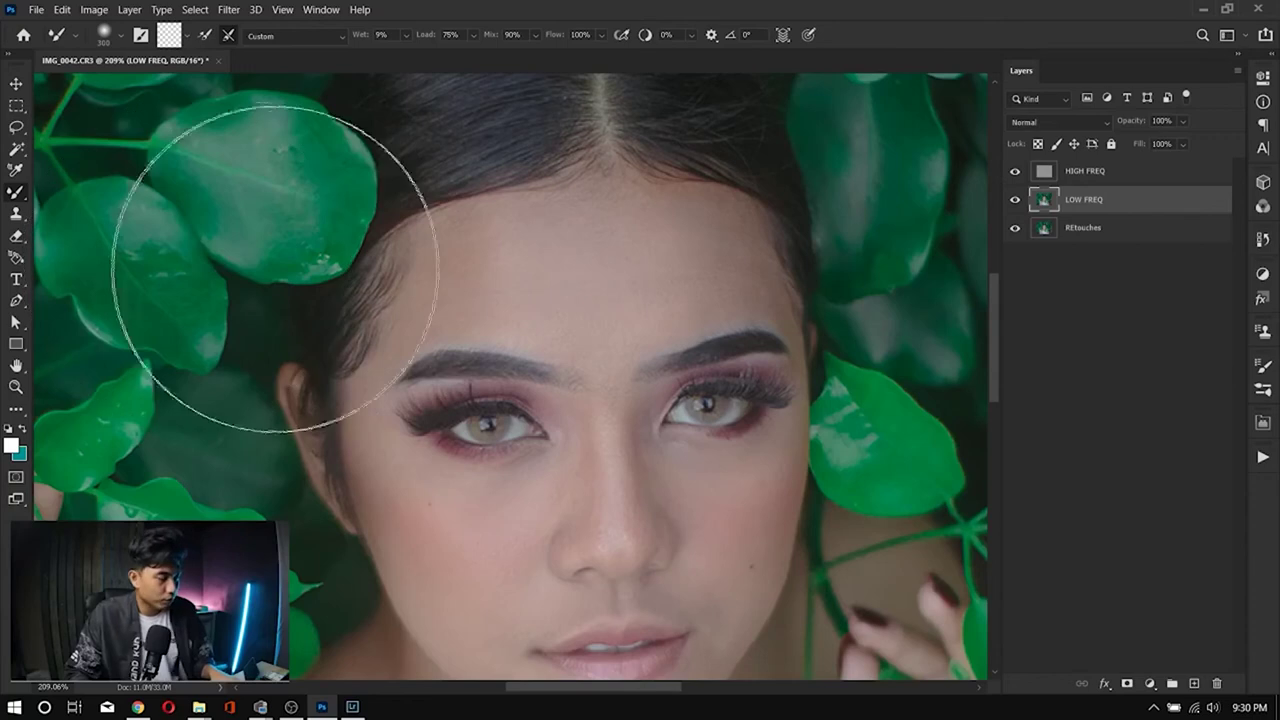
pyautogui.click(12, 446)
pyautogui.moveTo(760, 470); pyautogui.dragTo(761, 511)
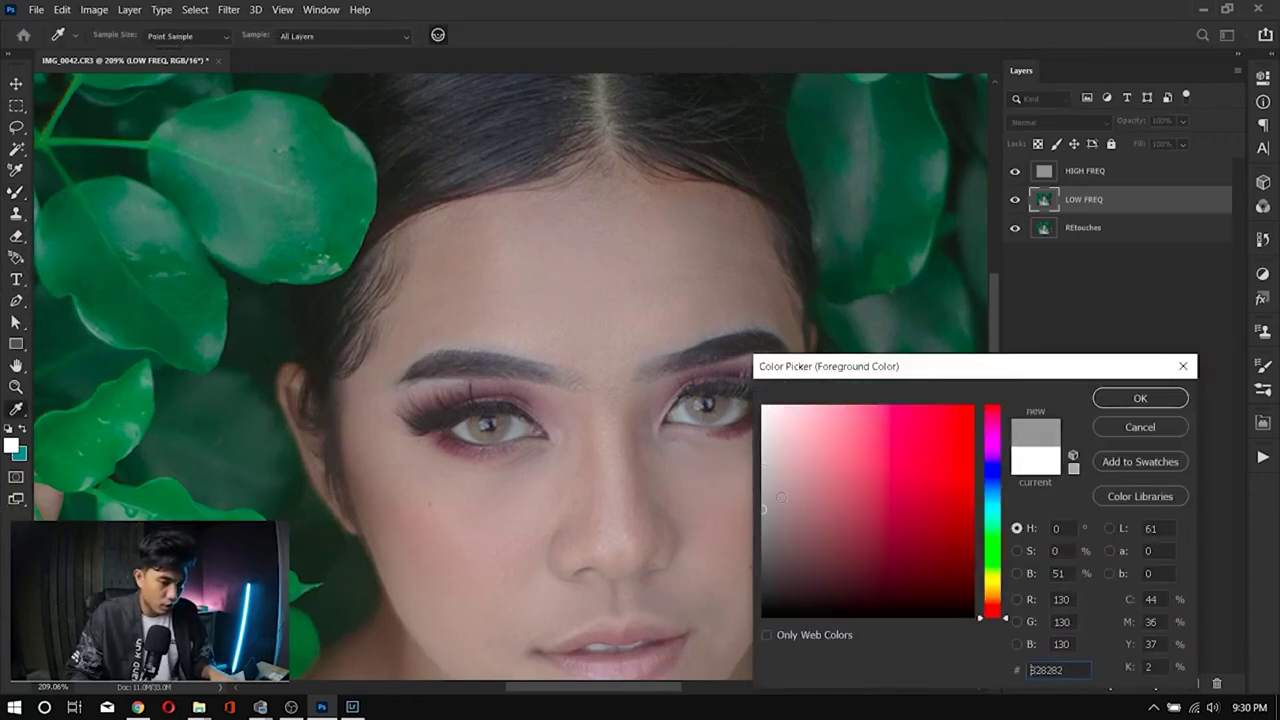
pyautogui.click(1114, 401)
pyautogui.scroll(3, 660, 300)
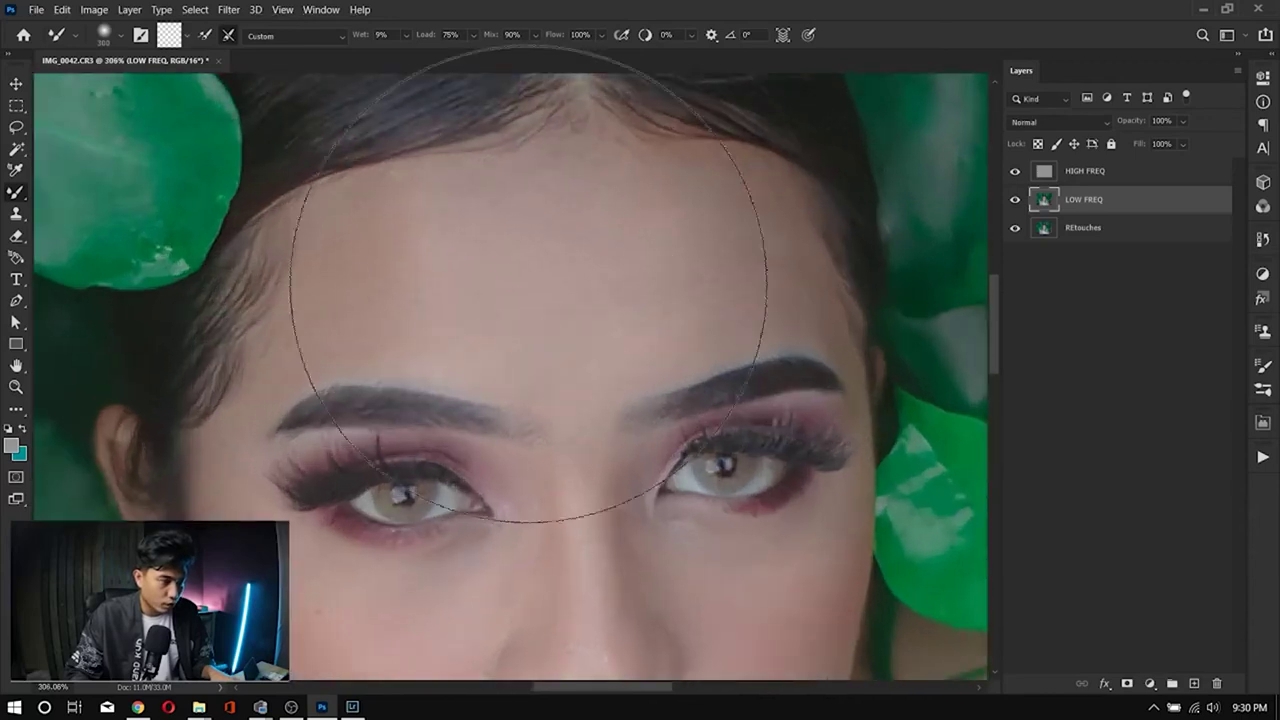
# Step: Spot-heal the forehead above the right eyebrow with an enlarged healing brush
pyautogui.press('j')
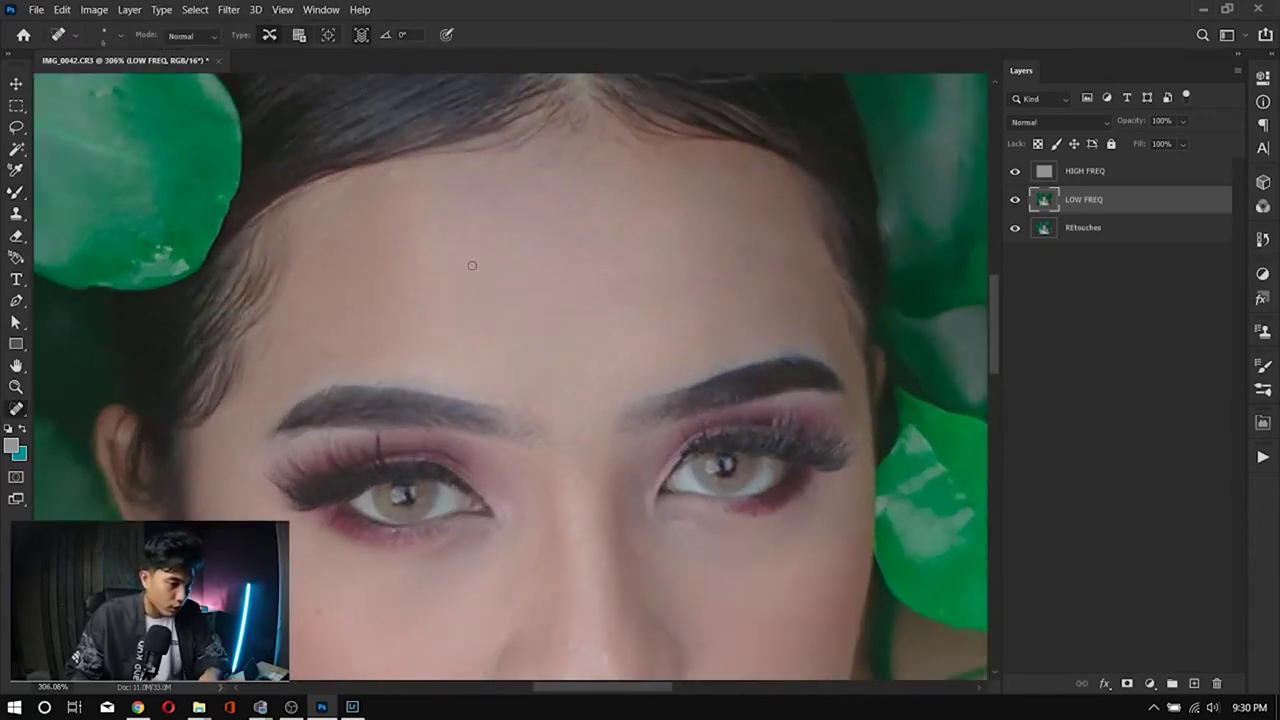
pyautogui.press(']')
pyautogui.press(']')
pyautogui.press(']')
pyautogui.press(']')
pyautogui.press(']')
pyautogui.press(']')
pyautogui.press(']')
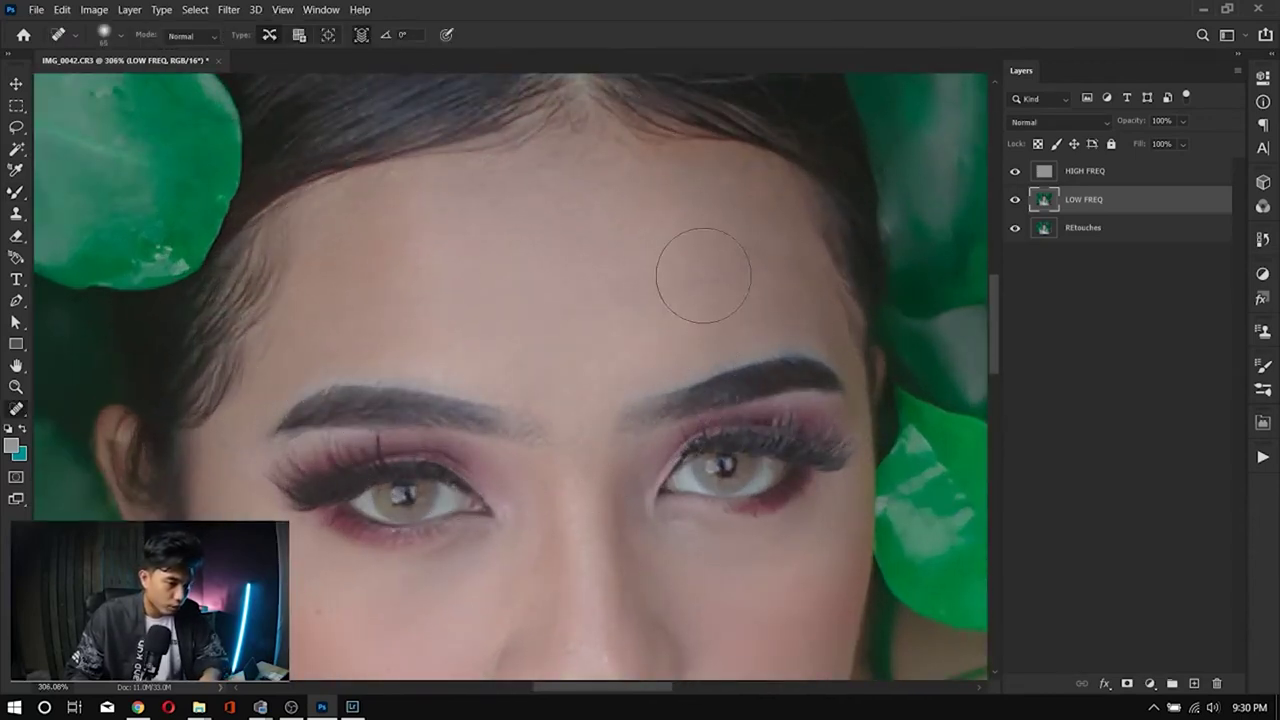
pyautogui.moveTo(769, 251); pyautogui.dragTo(790, 330)
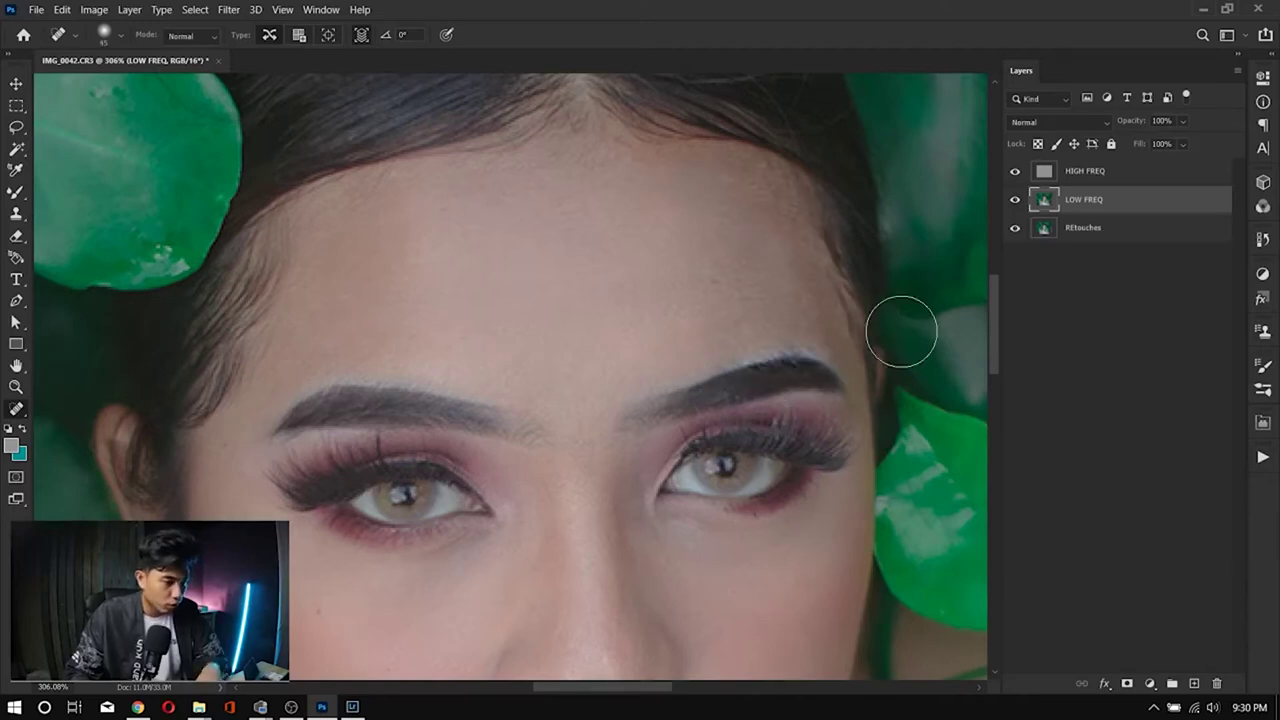
# Step: With a smaller regular brush, replace the first grey forehead patch with a narrower grey stroke
pyautogui.press('b')
pyautogui.press('[')
pyautogui.press('[')
pyautogui.press('[')
pyautogui.press('[')
pyautogui.press('[')
pyautogui.press('[')
pyautogui.press('[')
pyautogui.press('[')
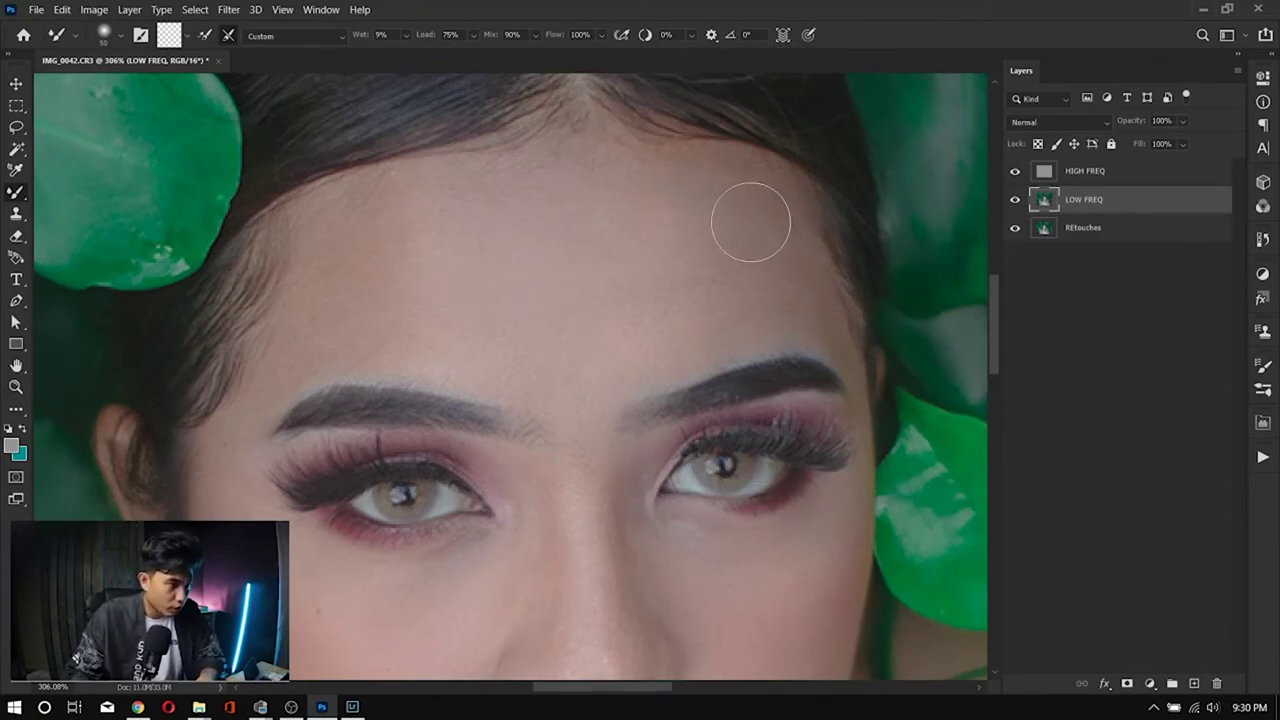
pyautogui.hotkey('shift', 'b')
pyautogui.press('[')
pyautogui.press('[')
pyautogui.press('[')
pyautogui.press('[')
pyautogui.moveTo(743, 220); pyautogui.dragTo(785, 292)
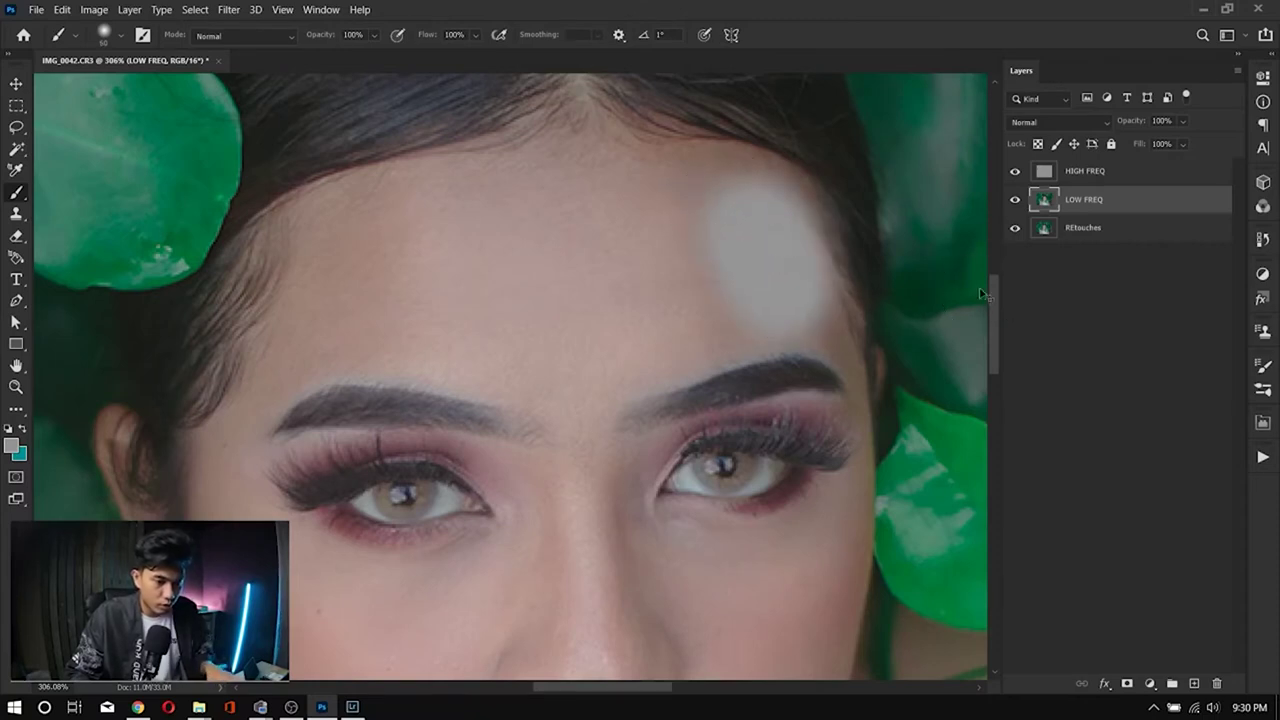
pyautogui.hotkey('ctrl', 'z')
pyautogui.moveTo(737, 206); pyautogui.dragTo(769, 315)
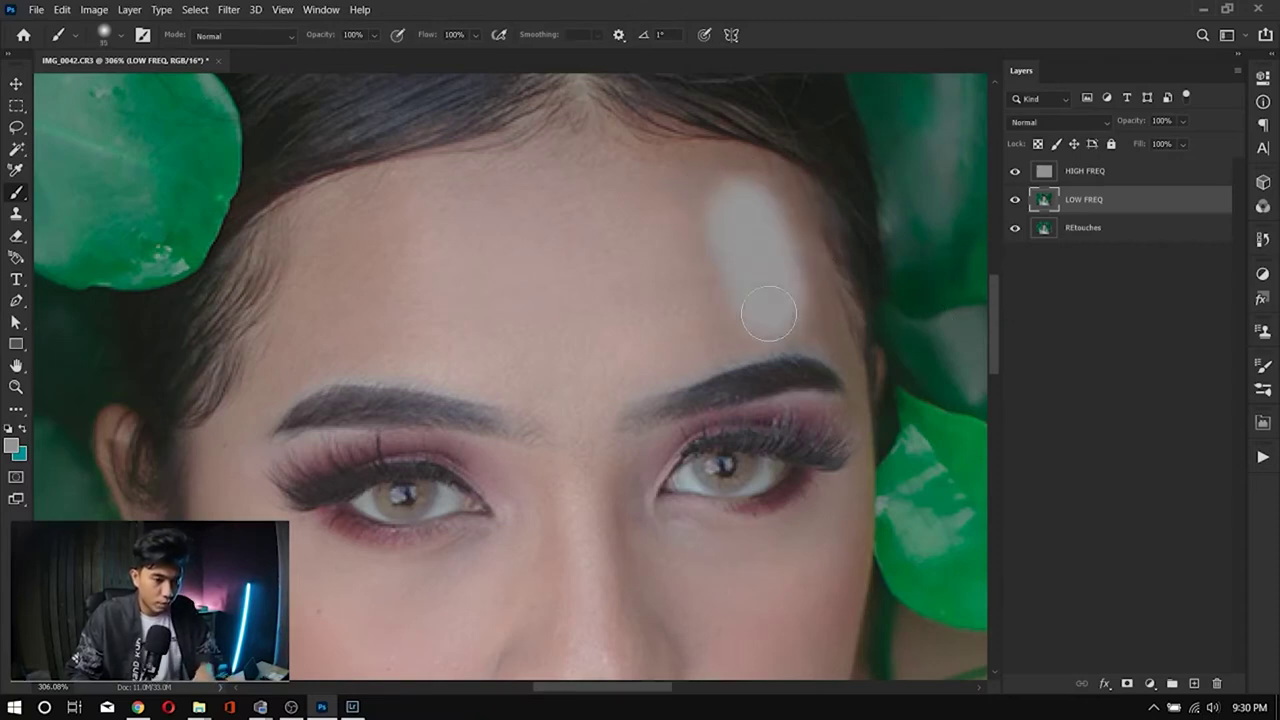
pyautogui.scroll(3, 890, 330)
pyautogui.scroll(1, 669, 277)
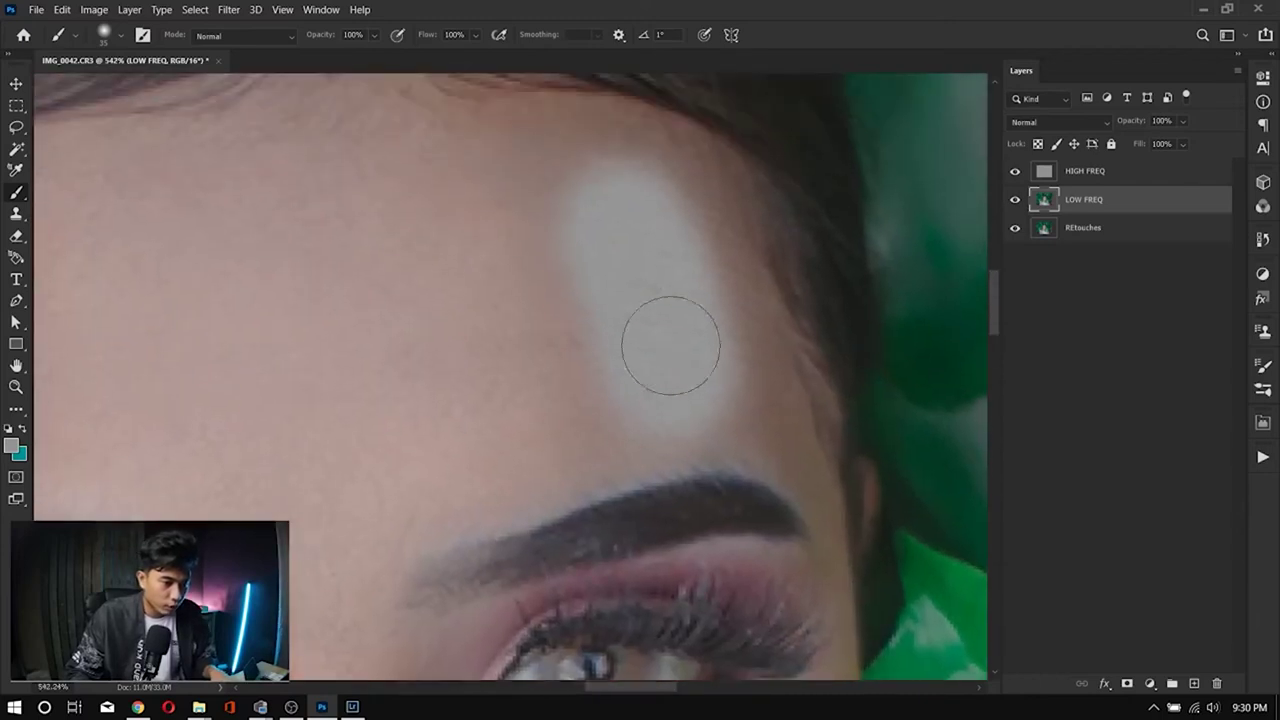
pyautogui.moveTo(670, 345)
pyautogui.mouseDown()
pyautogui.moveTo(617, 228)
pyautogui.moveTo(613, 208)
pyautogui.moveTo(666, 355)
pyautogui.moveTo(629, 181)
pyautogui.moveTo(692, 367)
pyautogui.moveTo(632, 219)
pyautogui.moveTo(673, 367)
pyautogui.moveTo(606, 197)
pyautogui.moveTo(662, 371)
pyautogui.moveTo(661, 340)
pyautogui.mouseUp()
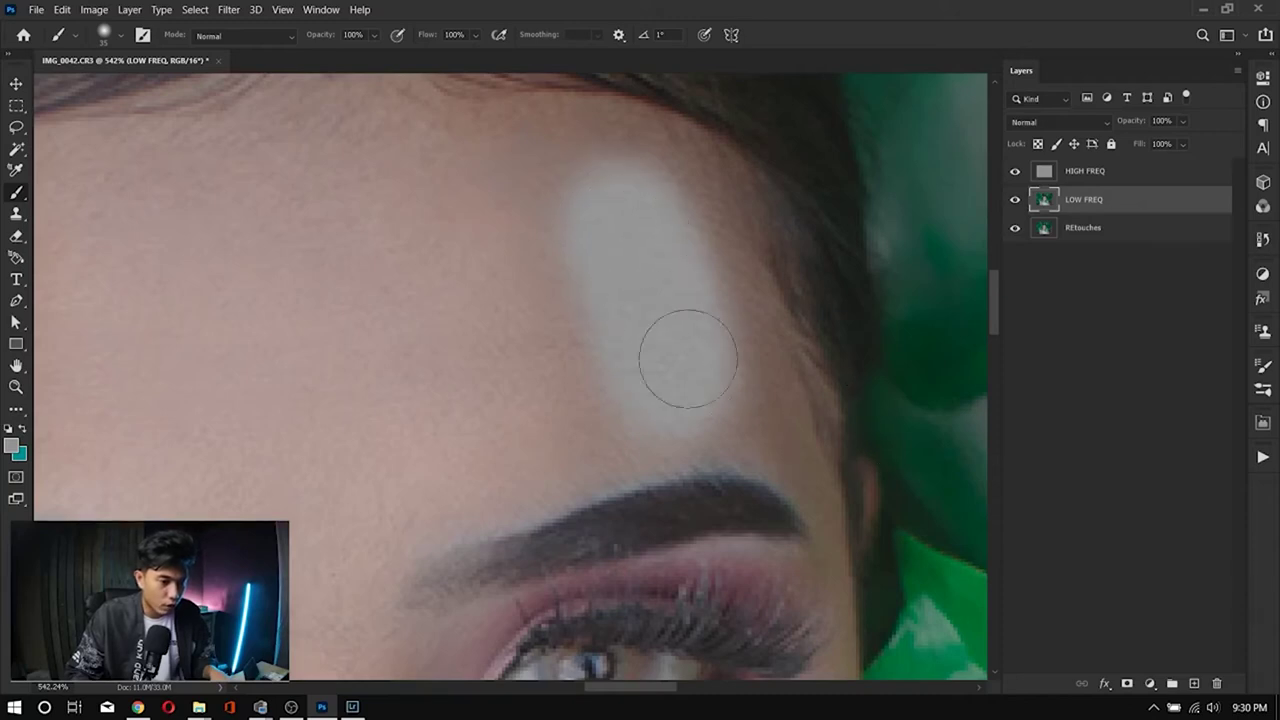
pyautogui.scroll(-3, 538, 401)
pyautogui.scroll(-3, 538, 401)
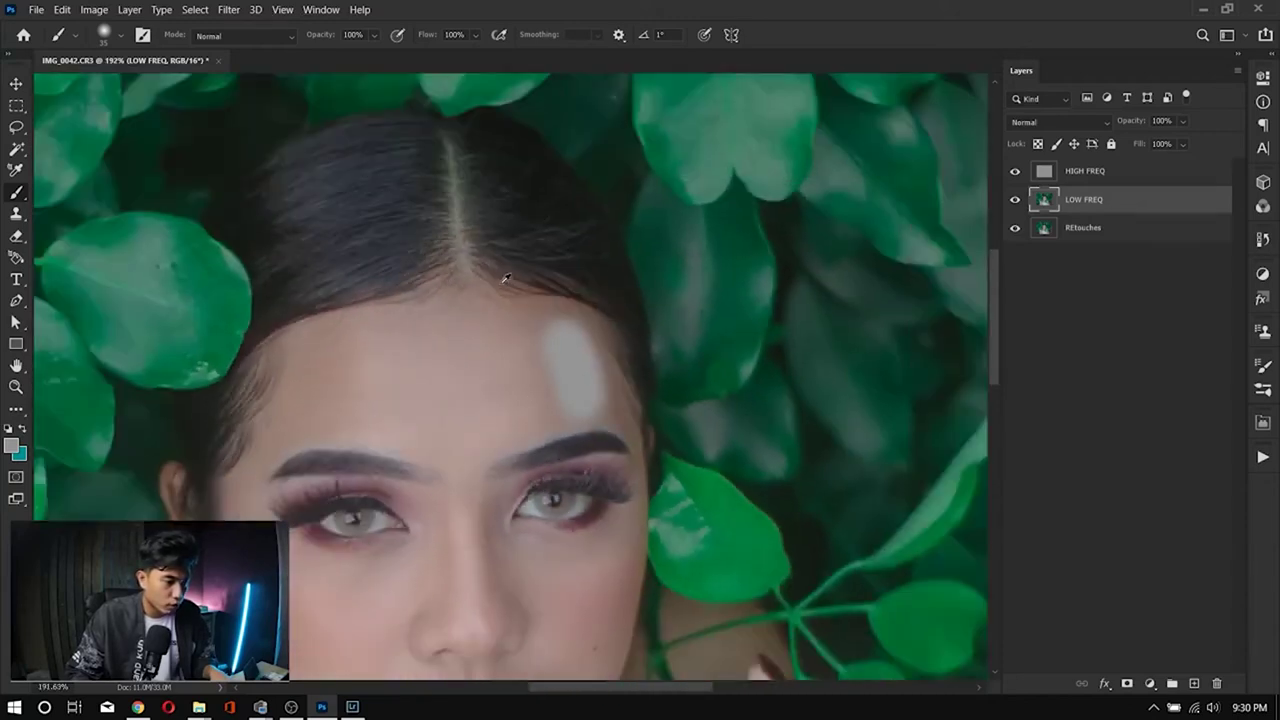
# Step: Paint a white test stroke down the hair, then undo it
pyautogui.scroll(5, 503, 277)
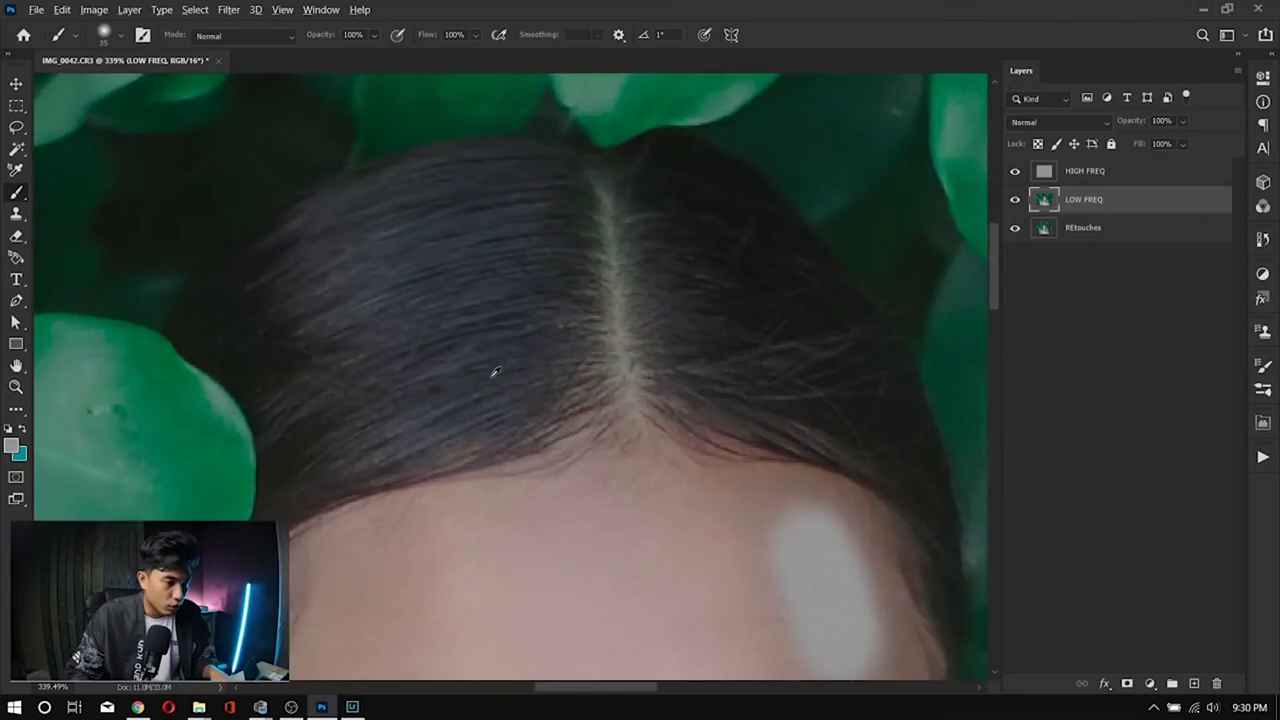
pyautogui.scroll(3, 495, 371)
pyautogui.moveTo(451, 206); pyautogui.dragTo(445, 470)
pyautogui.scroll(-3, 683, 319)
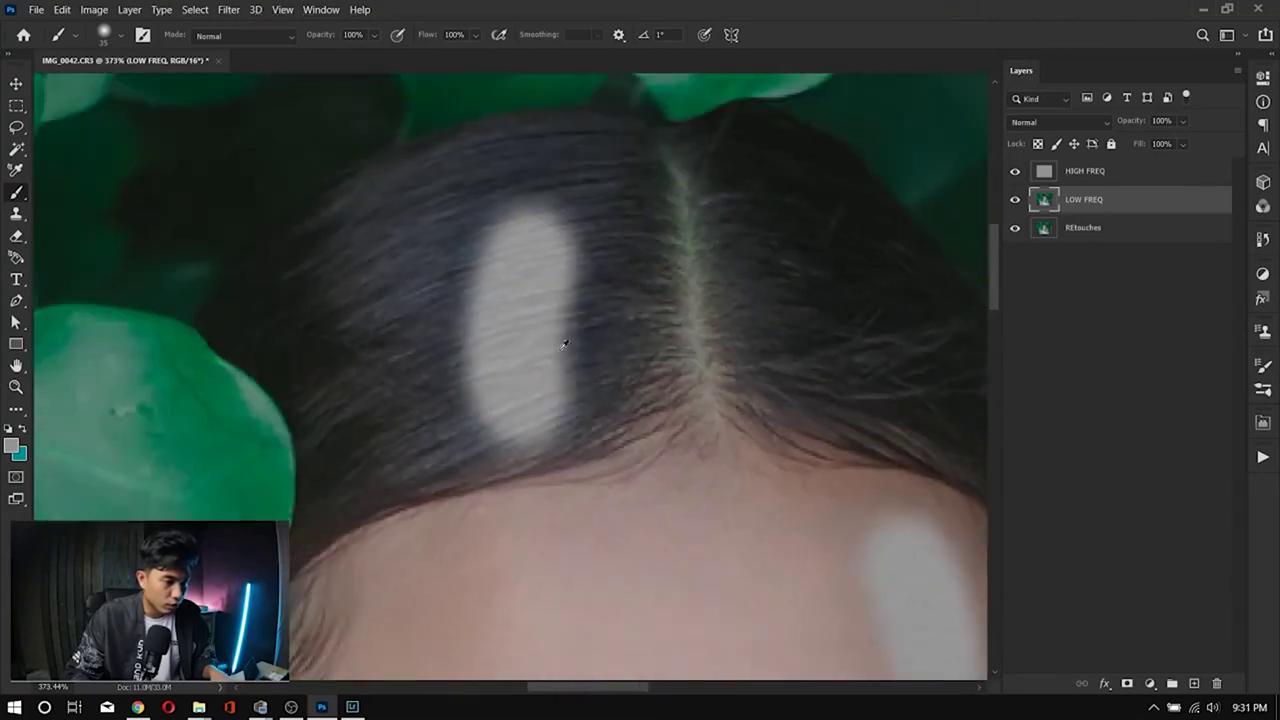
pyautogui.scroll(3, 485, 212)
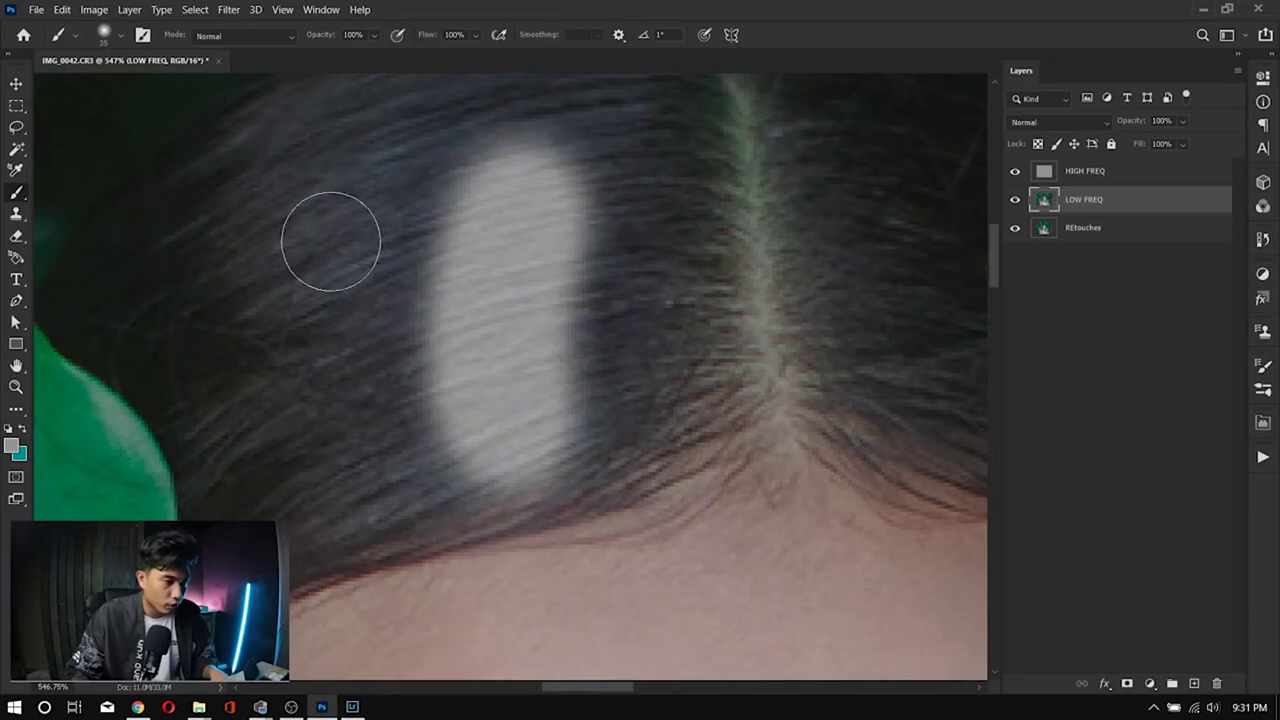
pyautogui.hotkey('ctrl', 'z')
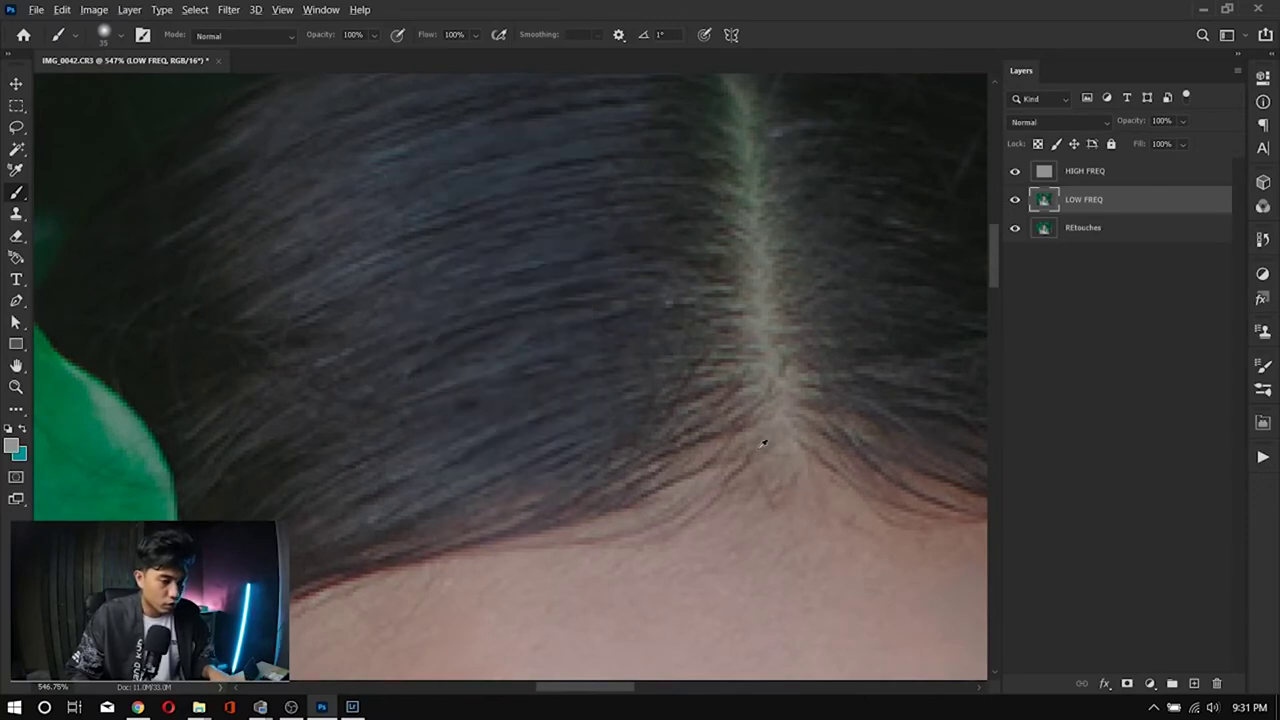
# Step: Reframe the face to show the lips, then activate HIGH FREQ and return to LOW FREQ
pyautogui.scroll(-5, 760, 443)
pyautogui.scroll(5, 663, 306)
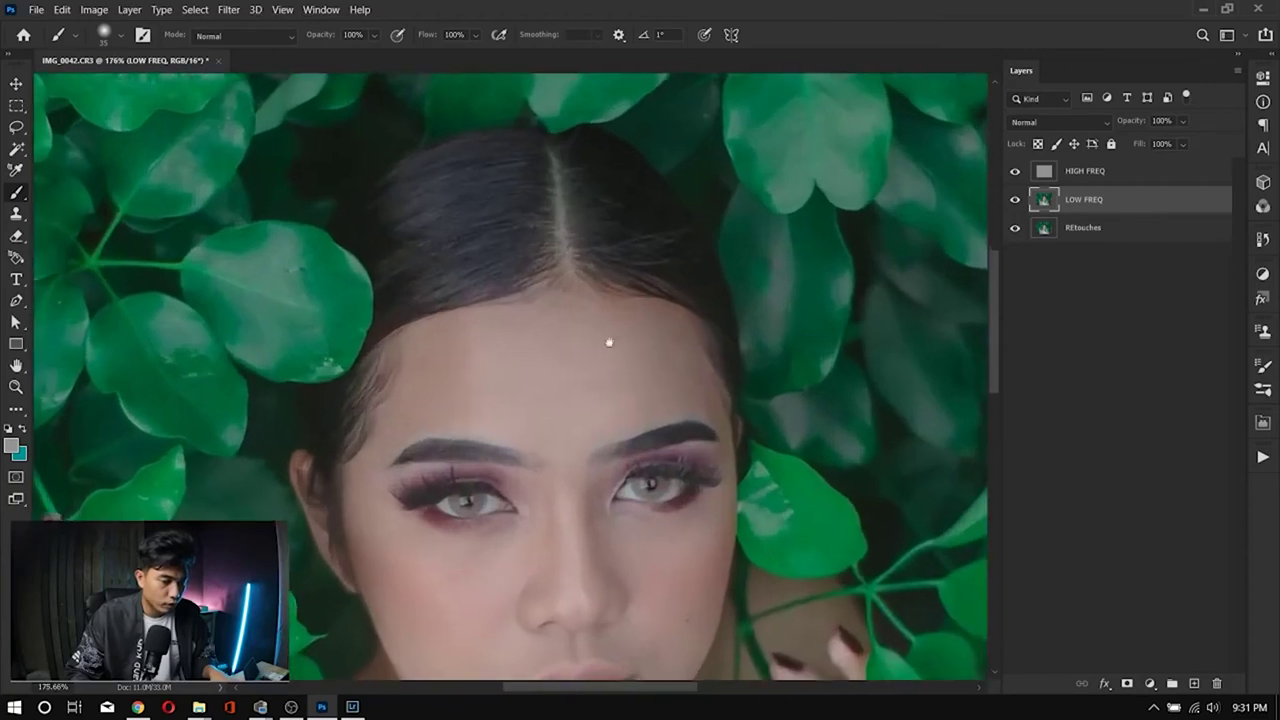
pyautogui.moveTo(609, 342); pyautogui.dragTo(590, 232)
pyautogui.moveTo(558, 292); pyautogui.dragTo(574, 316)
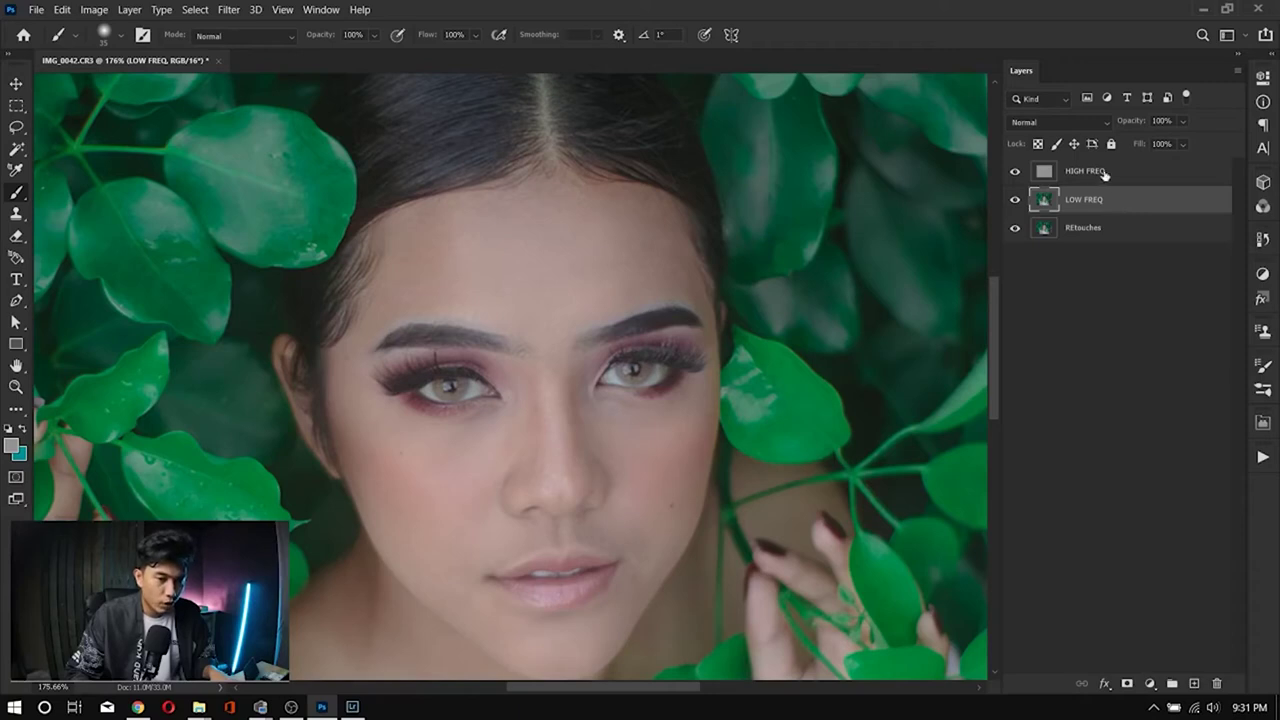
pyautogui.click(1156, 175)
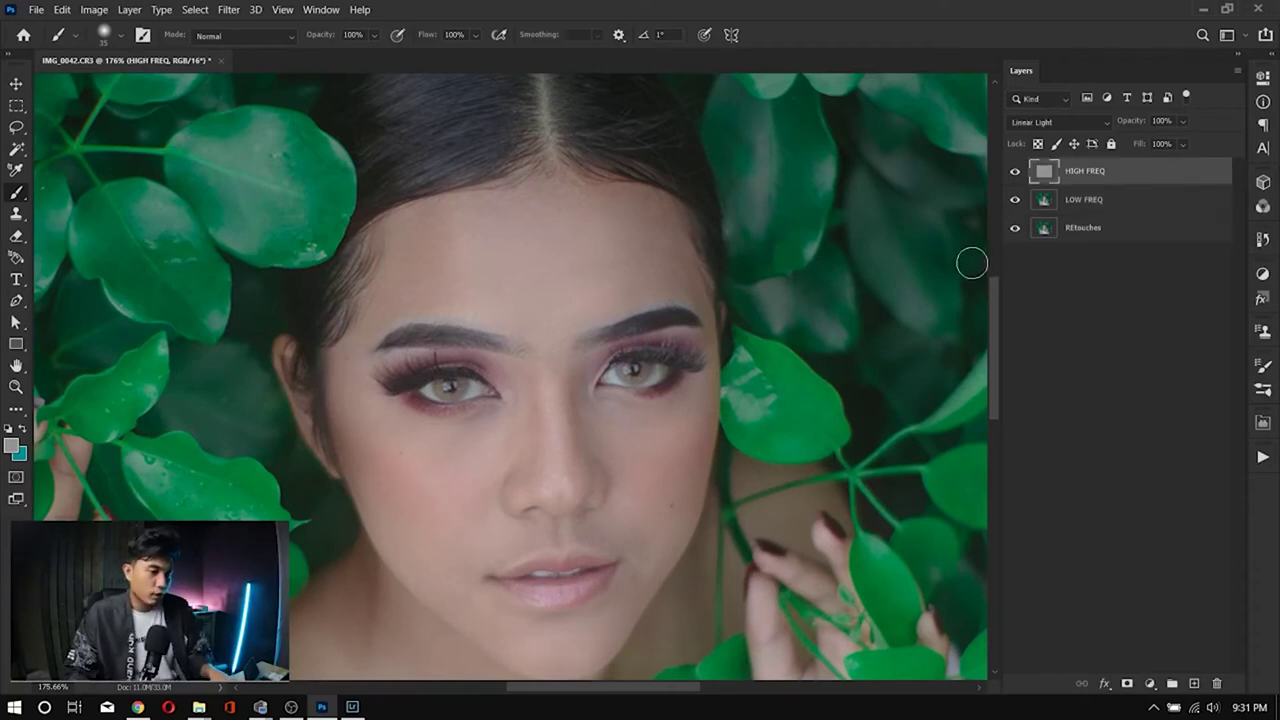
pyautogui.click(1088, 200)
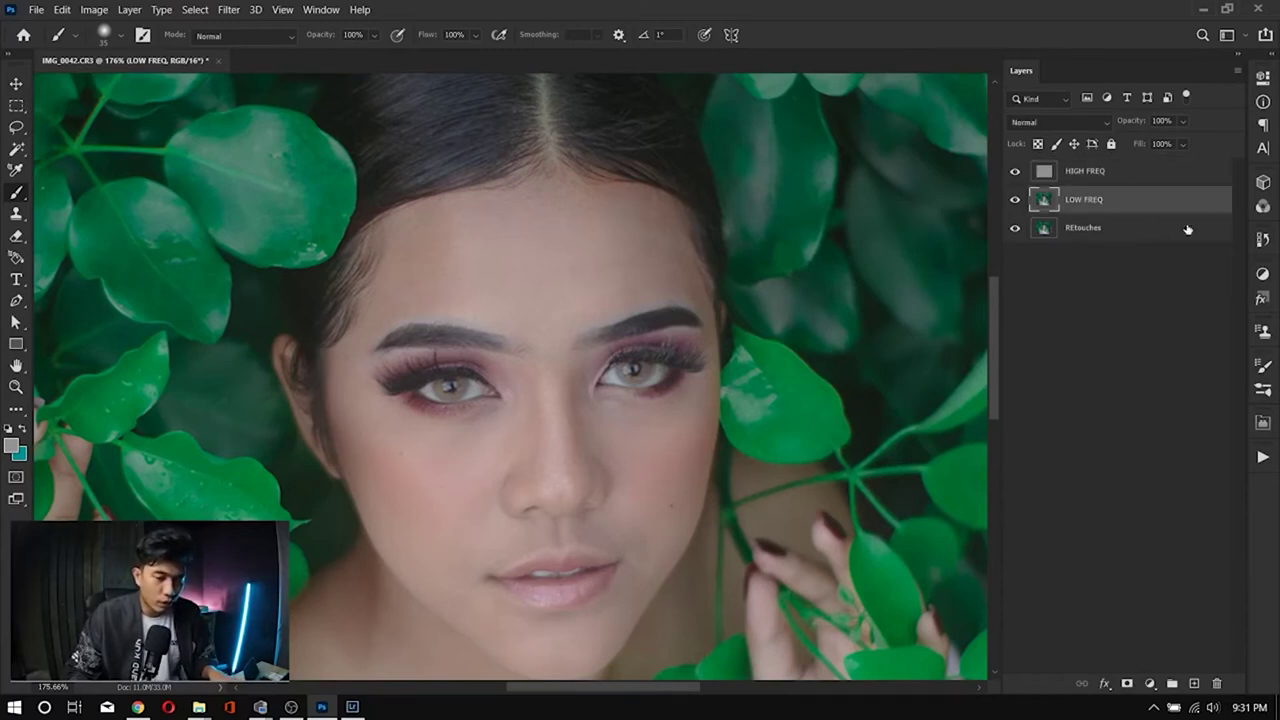
pyautogui.scroll(-5, 716, 238)
pyautogui.scroll(6, 672, 296)
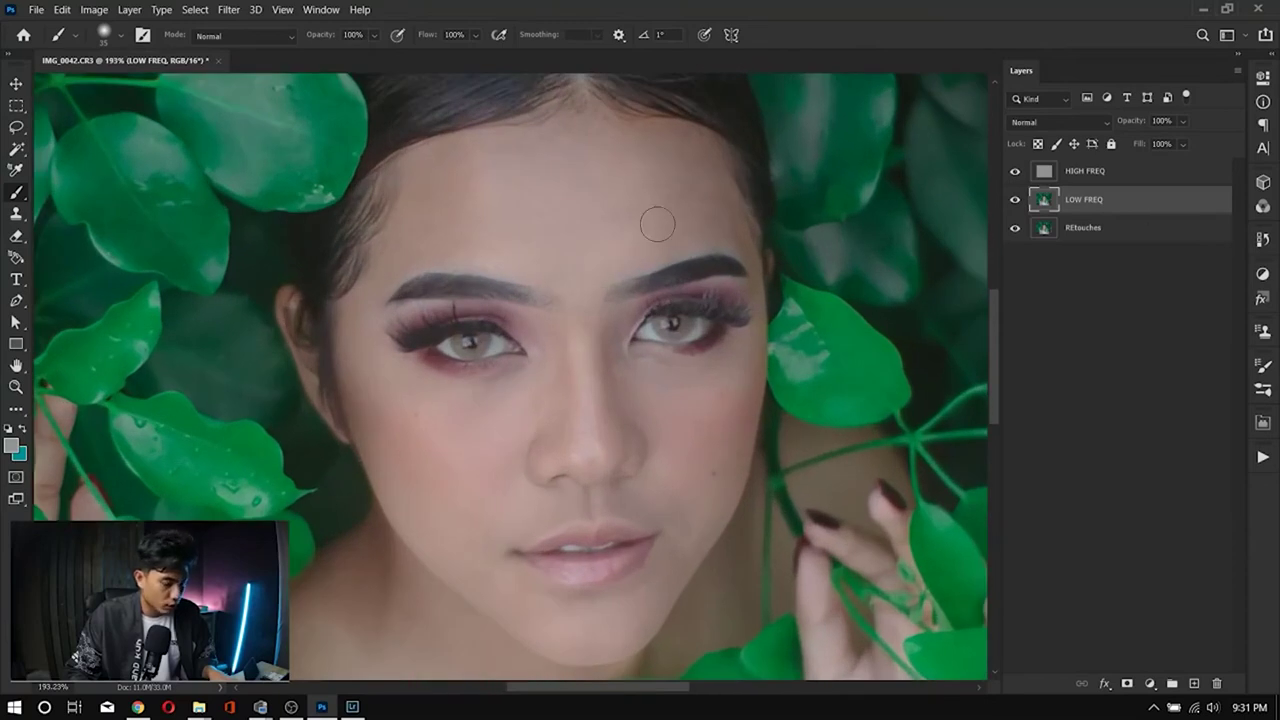
pyautogui.scroll(3, 540, 214)
pyautogui.scroll(-1, 546, 249)
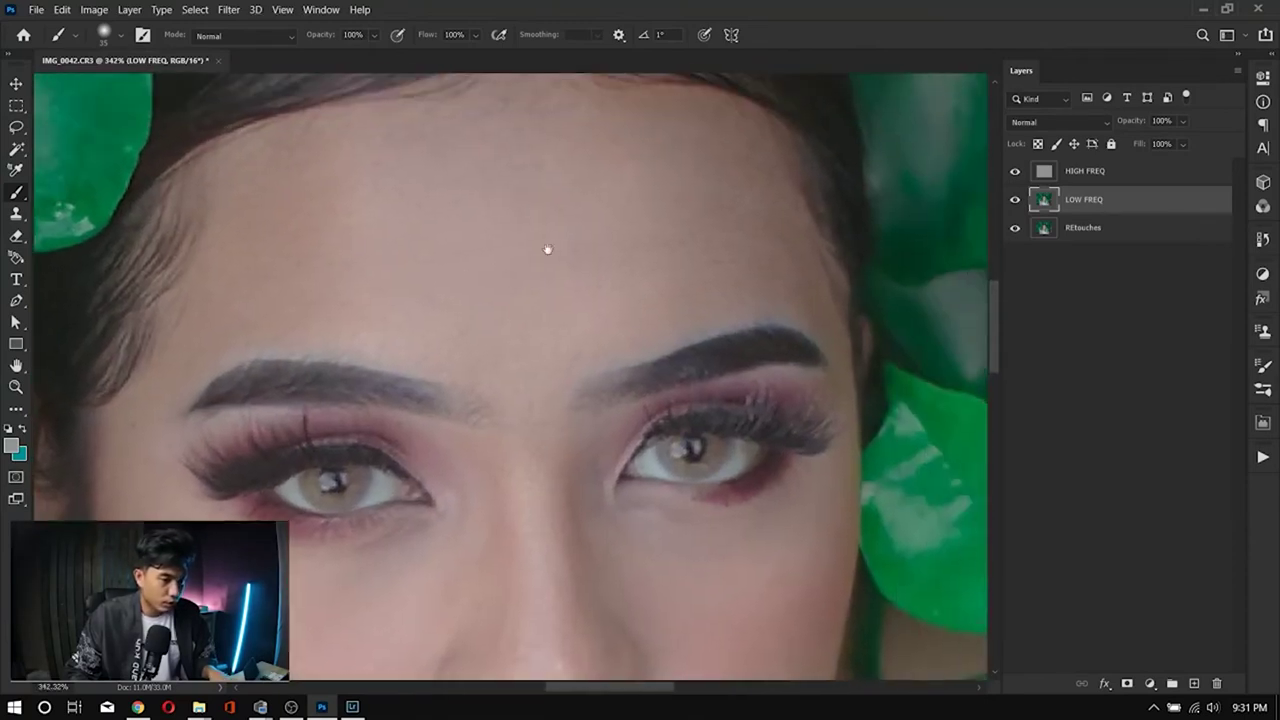
pyautogui.scroll(-3, 548, 249)
pyautogui.scroll(3, 548, 249)
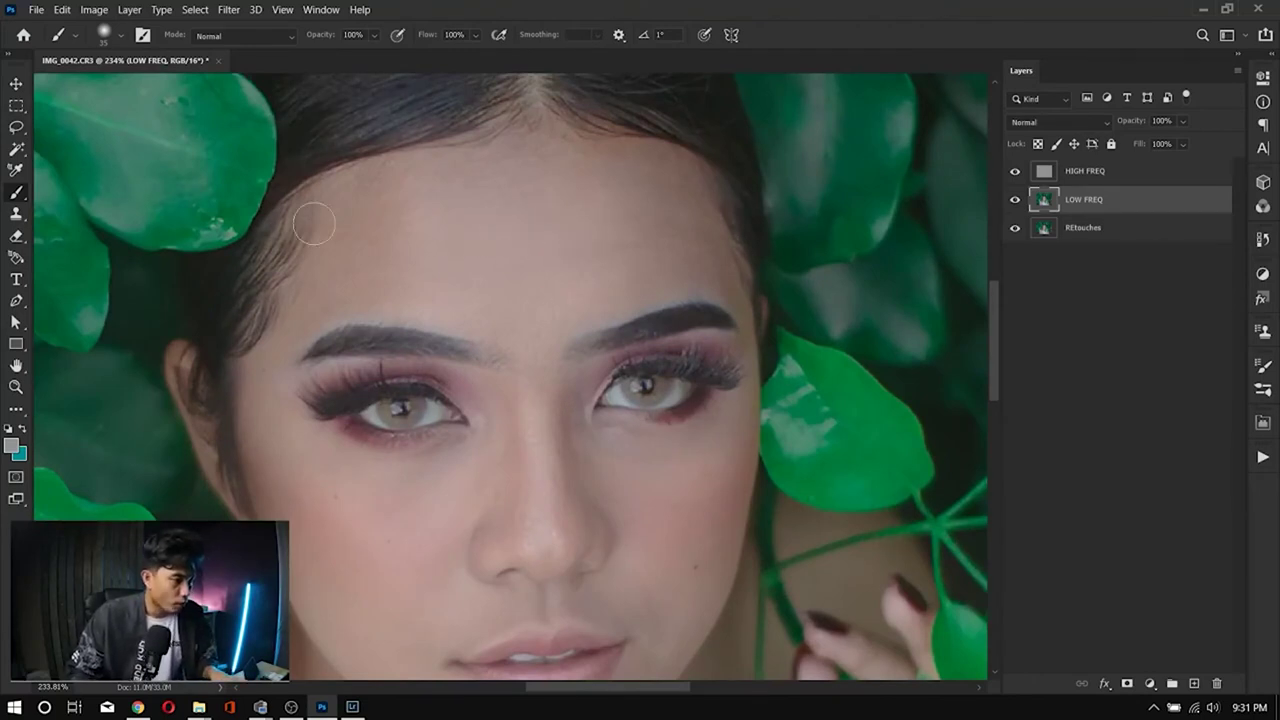
pyautogui.rightClick(22, 199)
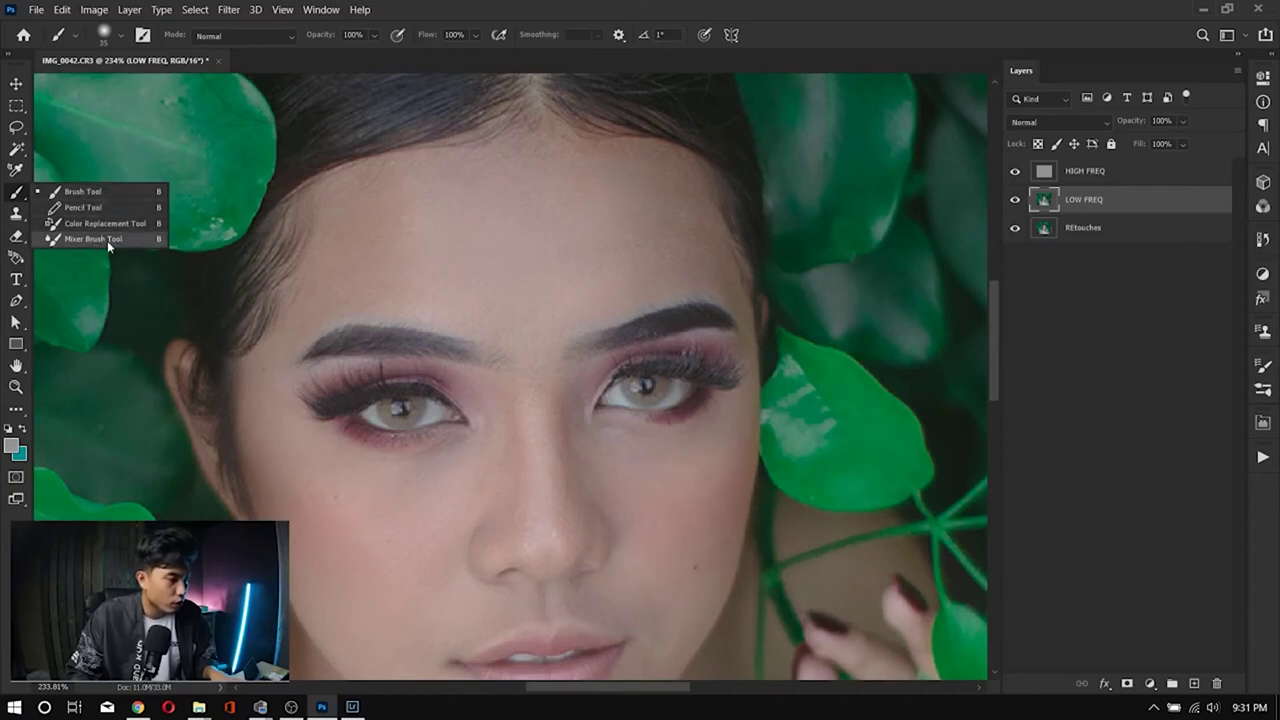
# Step: Switch to the Mixer Brush Tool from the brush tool group (Wet 9%, Load 75%, Mix 90%)
pyautogui.click(23, 197)
pyautogui.rightClick(21, 196)
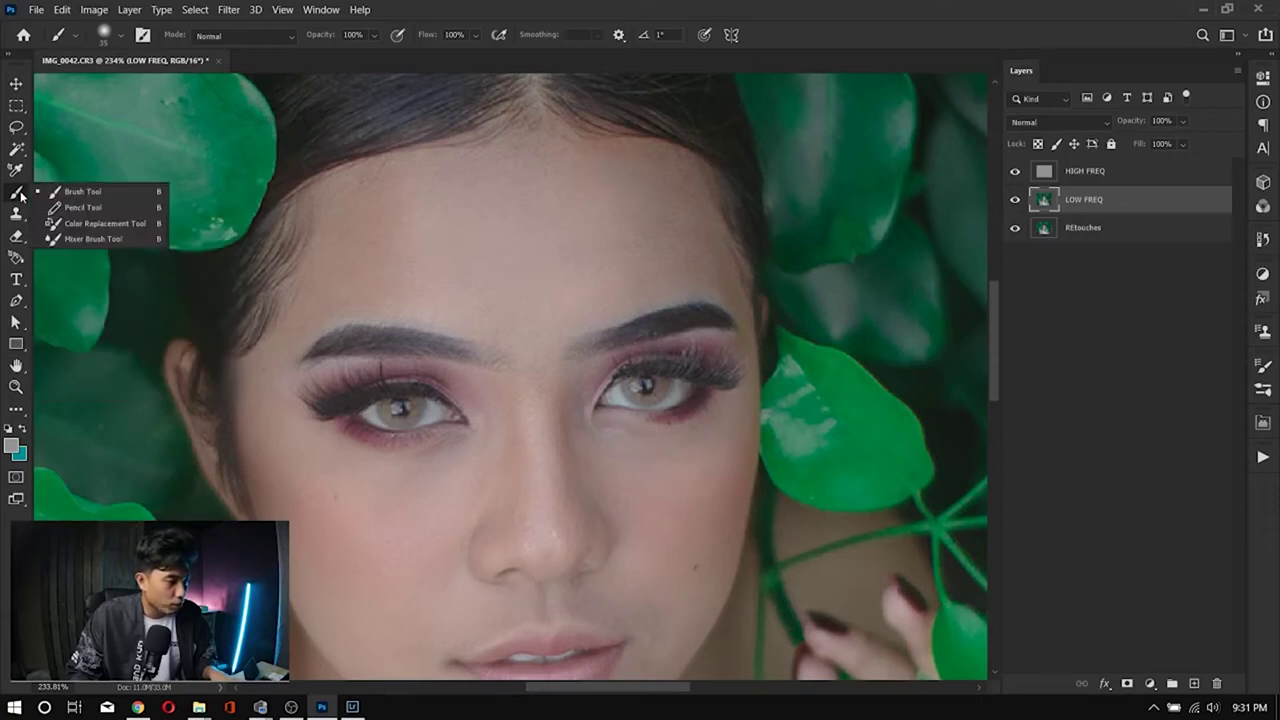
pyautogui.click(110, 240)
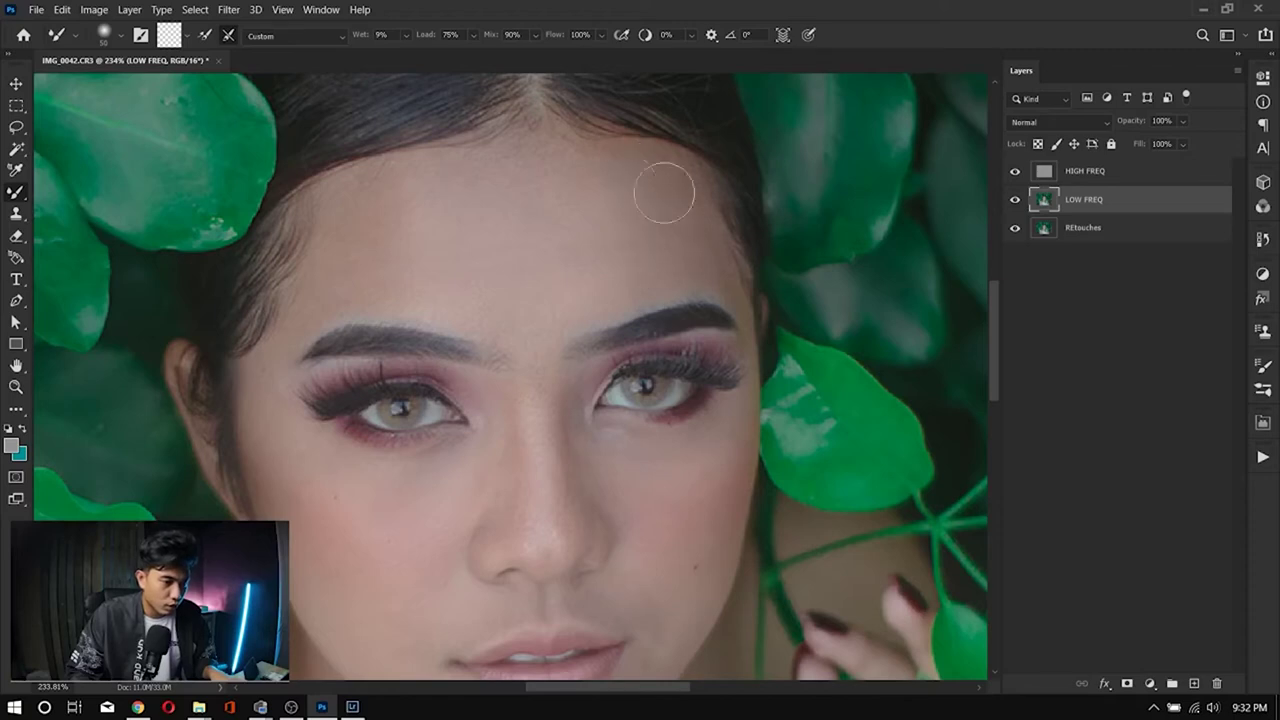
# Step: Blend the skin along the leaf beside the neck, undoing the green smear it caused
pyautogui.scroll(3, 694, 248)
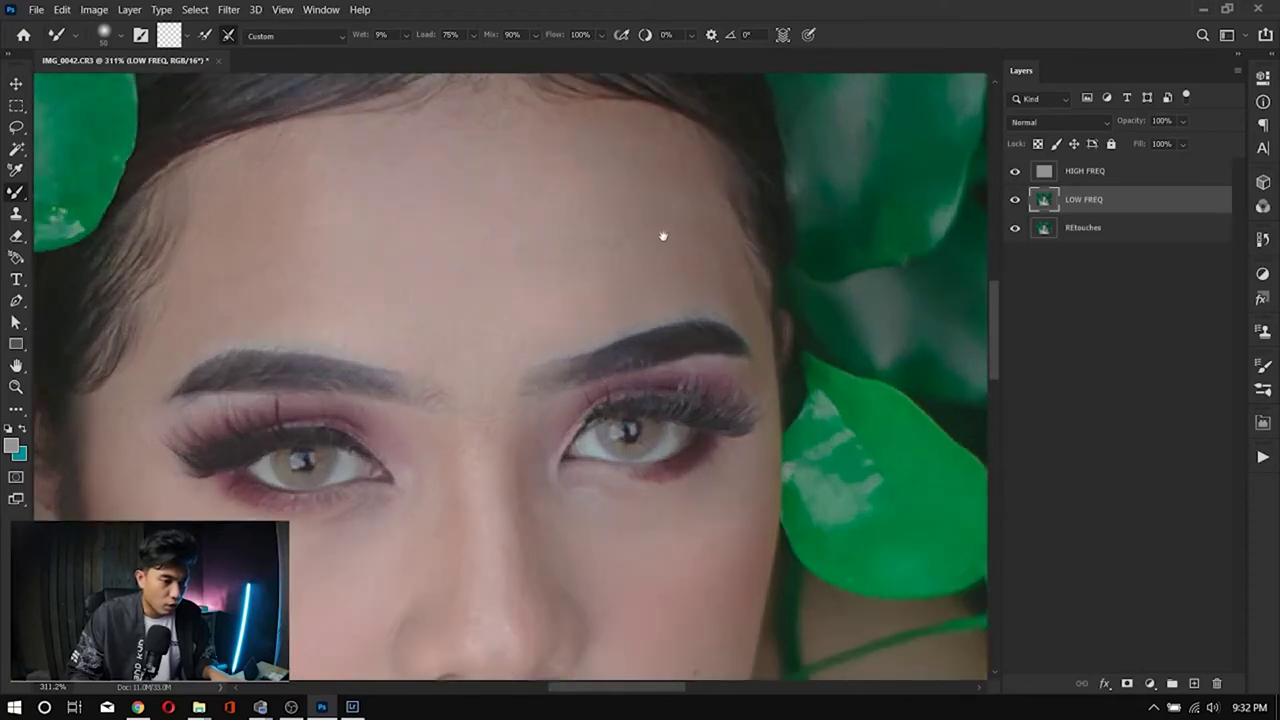
pyautogui.moveTo(663, 237); pyautogui.dragTo(560, 257)
pyautogui.moveTo(457, 345)
pyautogui.mouseDown()
pyautogui.moveTo(452, 113)
pyautogui.moveTo(431, 157)
pyautogui.mouseUp()
pyautogui.moveTo(431, 290)
pyautogui.mouseDown()
pyautogui.moveTo(433, 146)
pyautogui.moveTo(509, 137)
pyautogui.moveTo(442, 118)
pyautogui.mouseUp()
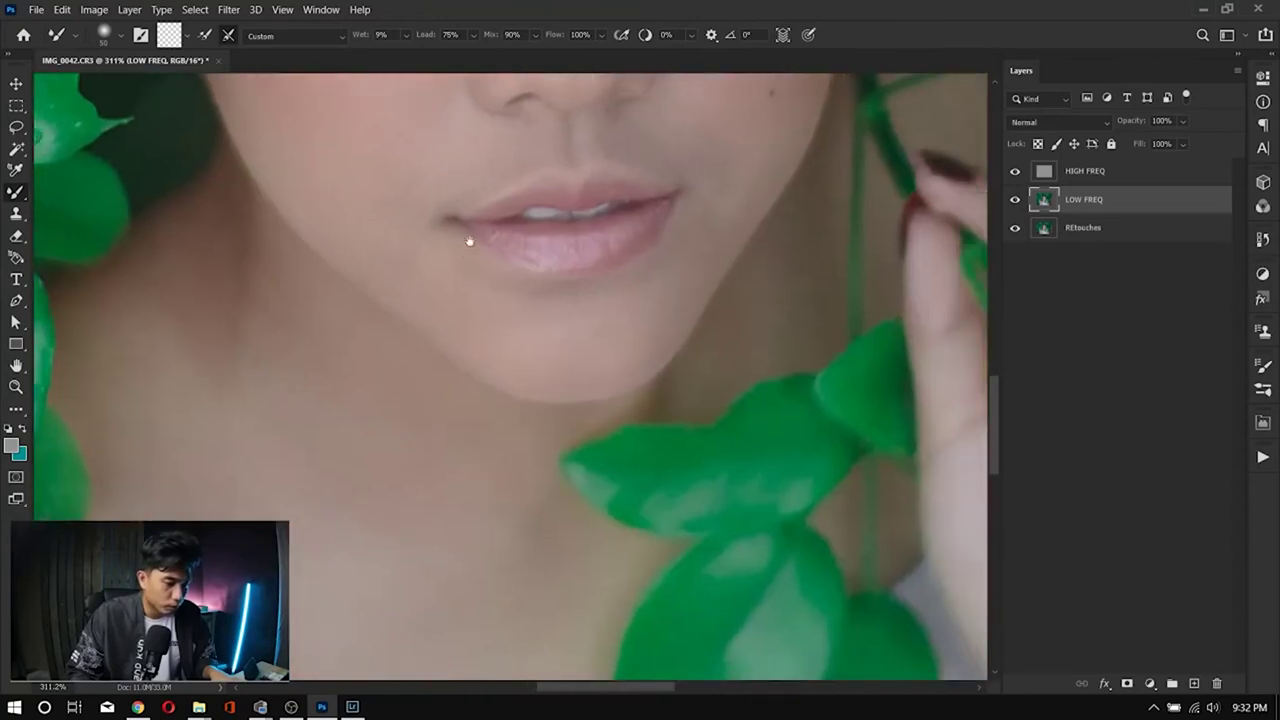
pyautogui.moveTo(469, 241); pyautogui.dragTo(423, 137)
pyautogui.scroll(2, 557, 449)
pyautogui.moveTo(586, 486); pyautogui.dragTo(590, 325)
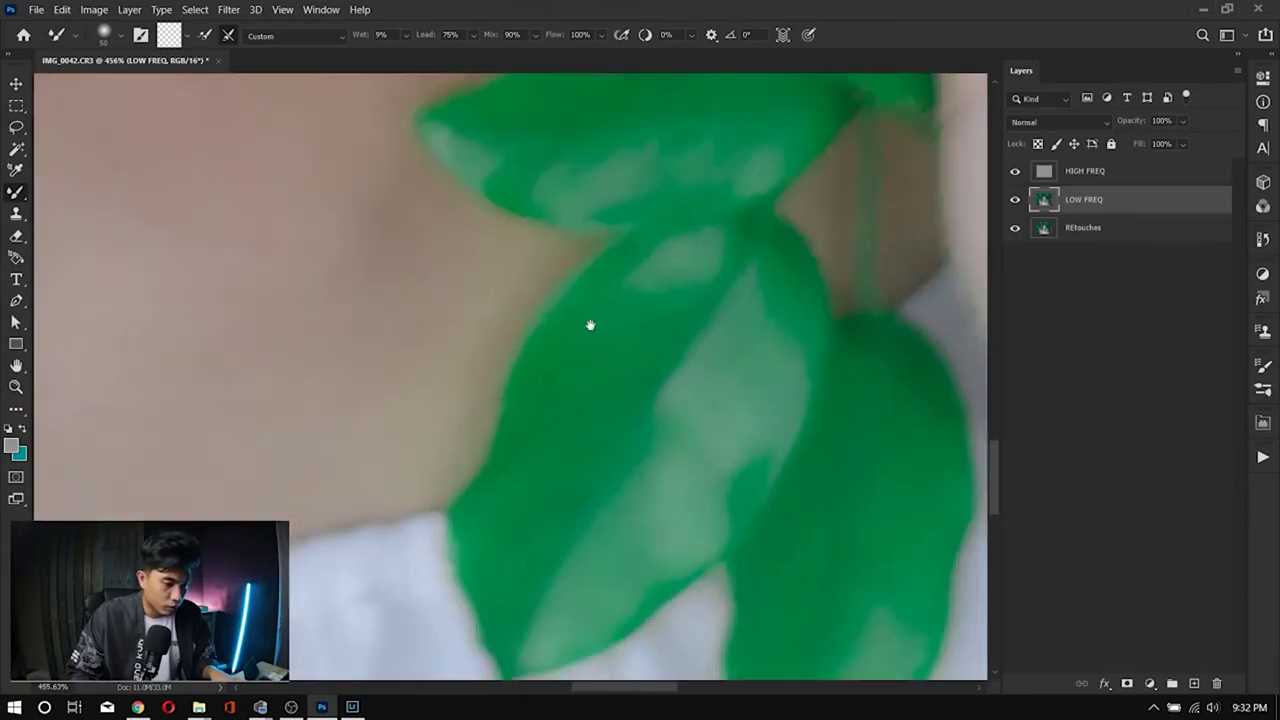
pyautogui.moveTo(545, 378)
pyautogui.mouseDown()
pyautogui.moveTo(592, 377)
pyautogui.moveTo(391, 376)
pyautogui.moveTo(811, 370)
pyautogui.moveTo(426, 391)
pyautogui.moveTo(695, 371)
pyautogui.moveTo(469, 388)
pyautogui.moveTo(383, 378)
pyautogui.moveTo(567, 371)
pyautogui.moveTo(386, 378)
pyautogui.moveTo(813, 397)
pyautogui.moveTo(637, 427)
pyautogui.moveTo(470, 370)
pyautogui.moveTo(495, 365)
pyautogui.moveTo(419, 364)
pyautogui.moveTo(428, 421)
pyautogui.moveTo(477, 407)
pyautogui.moveTo(492, 266)
pyautogui.moveTo(500, 440)
pyautogui.moveTo(494, 228)
pyautogui.moveTo(438, 482)
pyautogui.moveTo(537, 250)
pyautogui.moveTo(499, 373)
pyautogui.moveTo(709, 283)
pyautogui.moveTo(515, 337)
pyautogui.moveTo(474, 435)
pyautogui.moveTo(546, 260)
pyautogui.moveTo(518, 412)
pyautogui.moveTo(559, 381)
pyautogui.mouseUp()
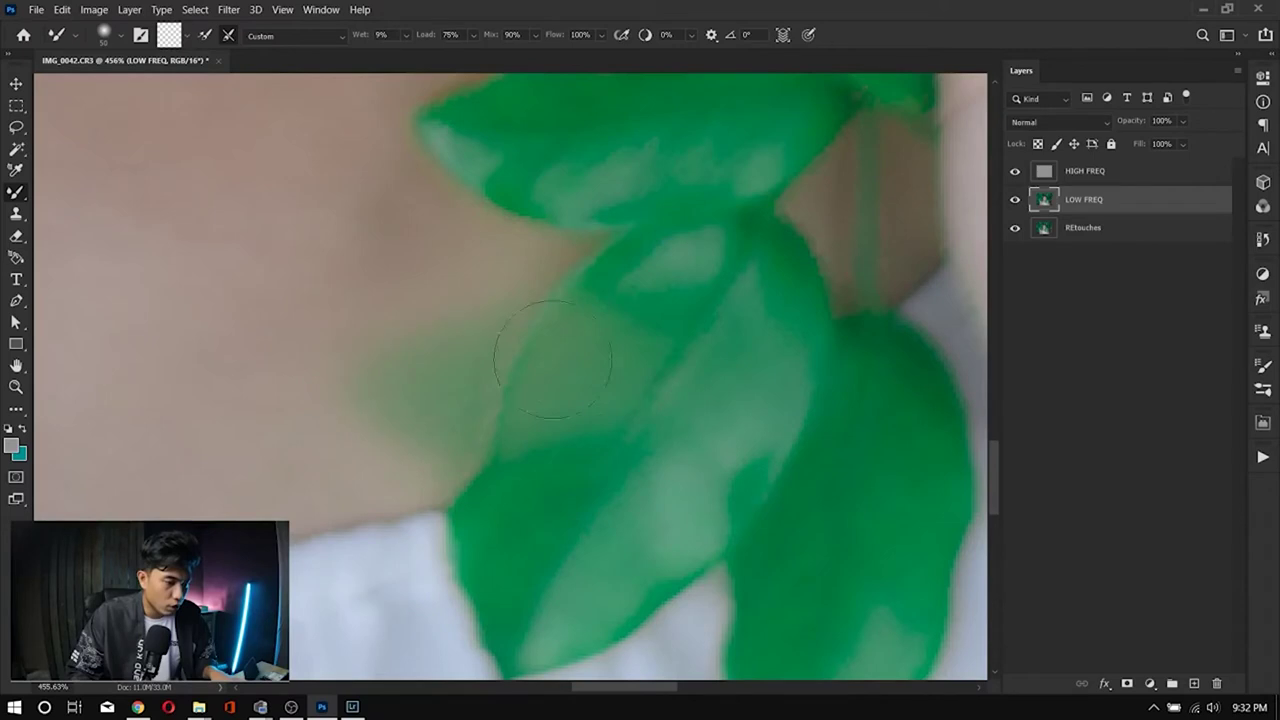
pyautogui.hotkey('ctrl', 'z')
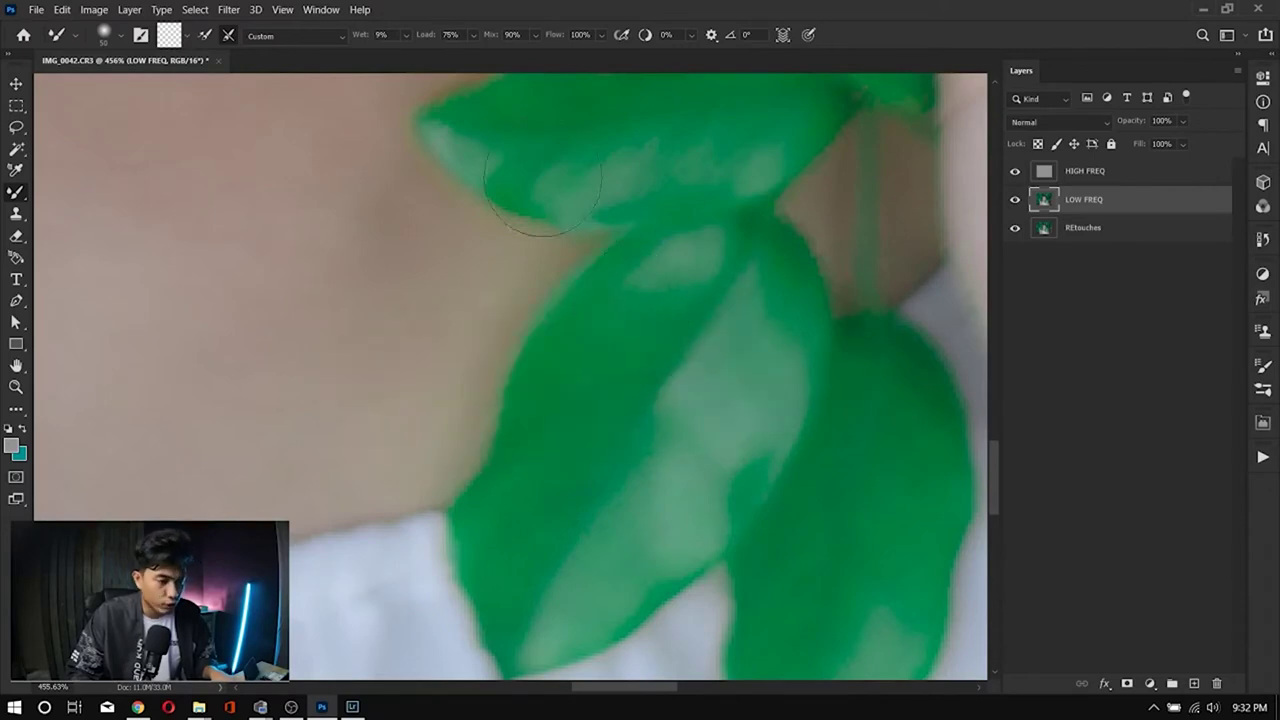
# Step: Smooth the skin across the forehead with the mixer brush, then frame the other eye
pyautogui.moveTo(517, 217); pyautogui.dragTo(479, 378)
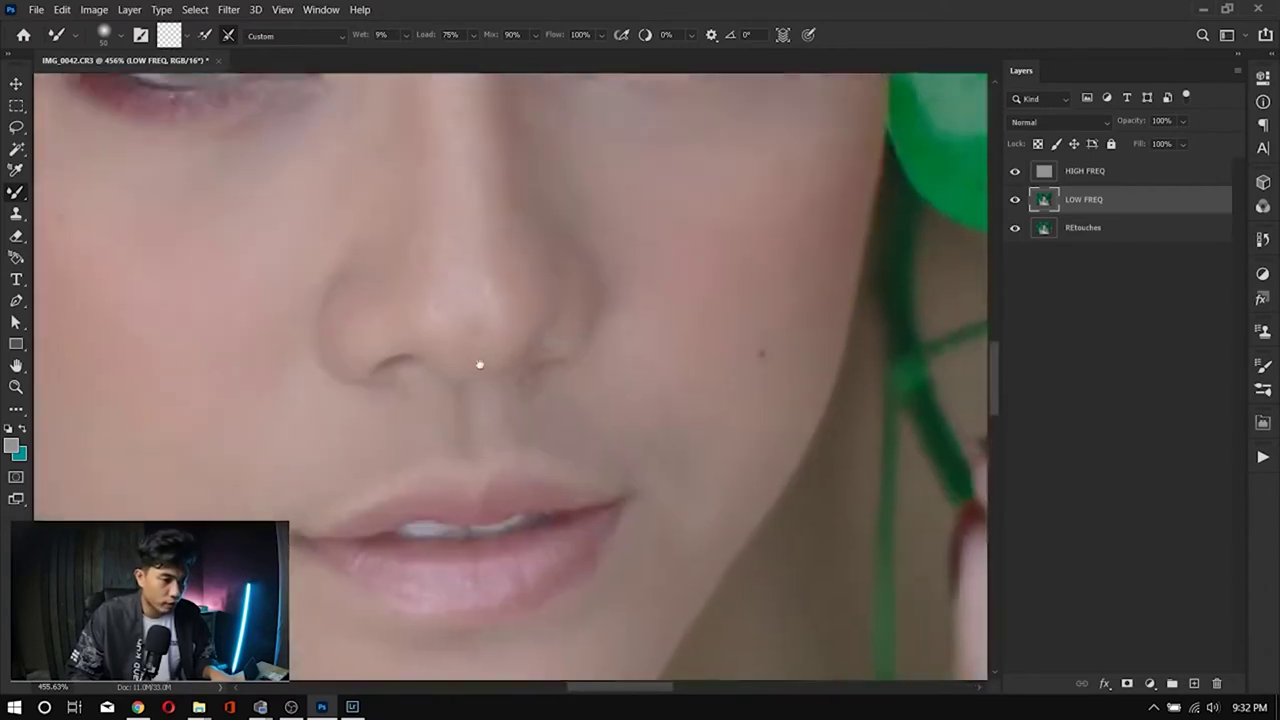
pyautogui.scroll(5, 479, 378)
pyautogui.moveTo(523, 283)
pyautogui.mouseDown()
pyautogui.moveTo(514, 334)
pyautogui.moveTo(491, 263)
pyautogui.mouseUp()
pyautogui.moveTo(489, 197)
pyautogui.mouseDown()
pyautogui.moveTo(636, 322)
pyautogui.moveTo(529, 197)
pyautogui.moveTo(593, 227)
pyautogui.moveTo(517, 190)
pyautogui.moveTo(612, 237)
pyautogui.moveTo(561, 202)
pyautogui.moveTo(598, 242)
pyautogui.moveTo(650, 361)
pyautogui.moveTo(575, 191)
pyautogui.moveTo(628, 360)
pyautogui.moveTo(557, 320)
pyautogui.moveTo(495, 321)
pyautogui.moveTo(553, 348)
pyautogui.moveTo(599, 282)
pyautogui.moveTo(576, 268)
pyautogui.moveTo(621, 335)
pyautogui.moveTo(662, 322)
pyautogui.moveTo(703, 402)
pyautogui.moveTo(692, 404)
pyautogui.moveTo(594, 163)
pyautogui.moveTo(662, 273)
pyautogui.moveTo(573, 177)
pyautogui.moveTo(645, 243)
pyautogui.moveTo(625, 221)
pyautogui.moveTo(463, 183)
pyautogui.moveTo(572, 281)
pyautogui.moveTo(424, 234)
pyautogui.moveTo(459, 288)
pyautogui.moveTo(480, 363)
pyautogui.moveTo(593, 327)
pyautogui.moveTo(429, 375)
pyautogui.moveTo(397, 343)
pyautogui.mouseUp()
pyautogui.press('[')
pyautogui.press('[')
pyautogui.press('[')
pyautogui.press(']')
pyautogui.press(']')
pyautogui.press(']')
pyautogui.press(']')
pyautogui.press(']')
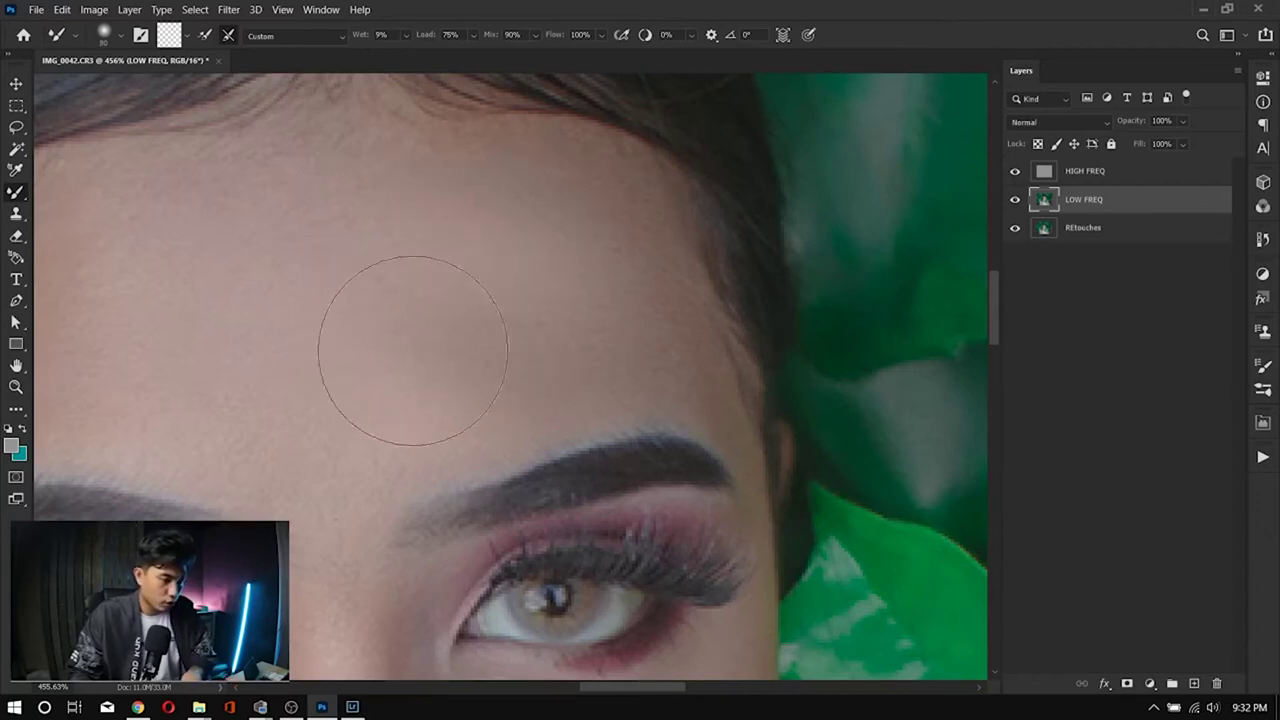
pyautogui.moveTo(258, 299)
pyautogui.mouseDown()
pyautogui.moveTo(643, 217)
pyautogui.moveTo(628, 248)
pyautogui.moveTo(380, 297)
pyautogui.moveTo(689, 316)
pyautogui.mouseUp()
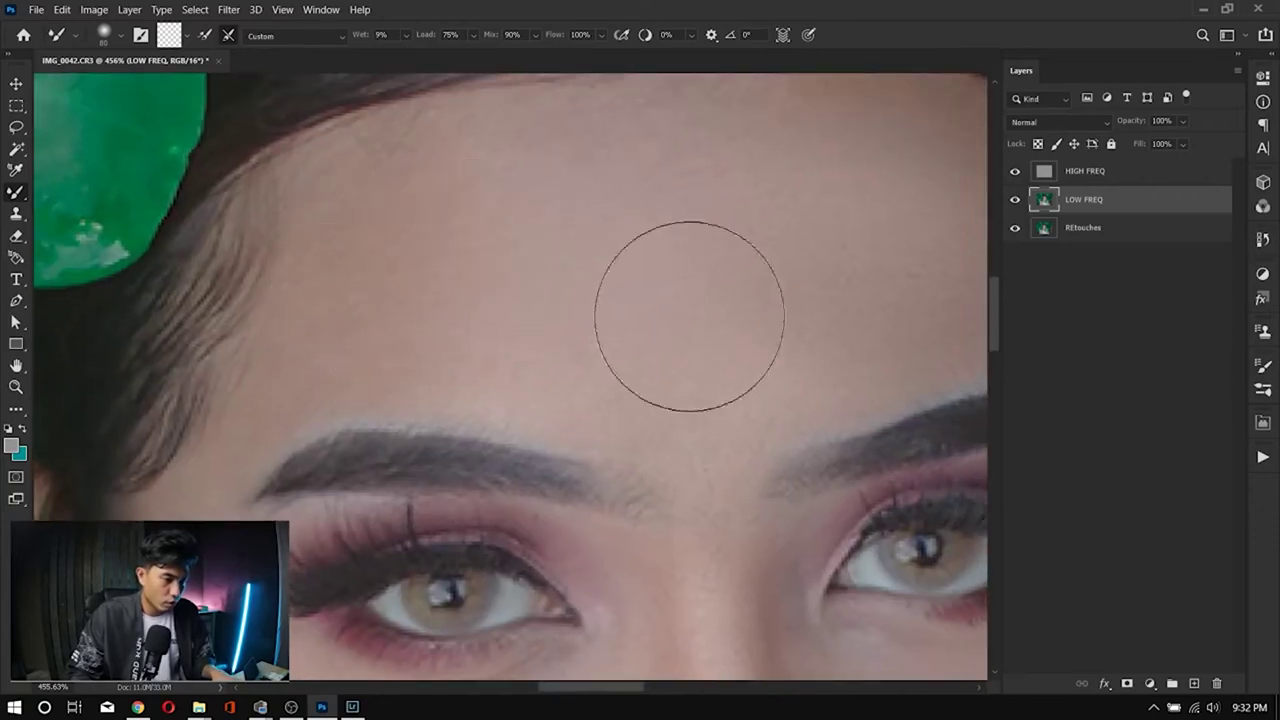
pyautogui.moveTo(897, 297)
pyautogui.mouseDown()
pyautogui.moveTo(597, 334)
pyautogui.moveTo(634, 320)
pyautogui.moveTo(457, 171)
pyautogui.moveTo(478, 260)
pyautogui.mouseUp()
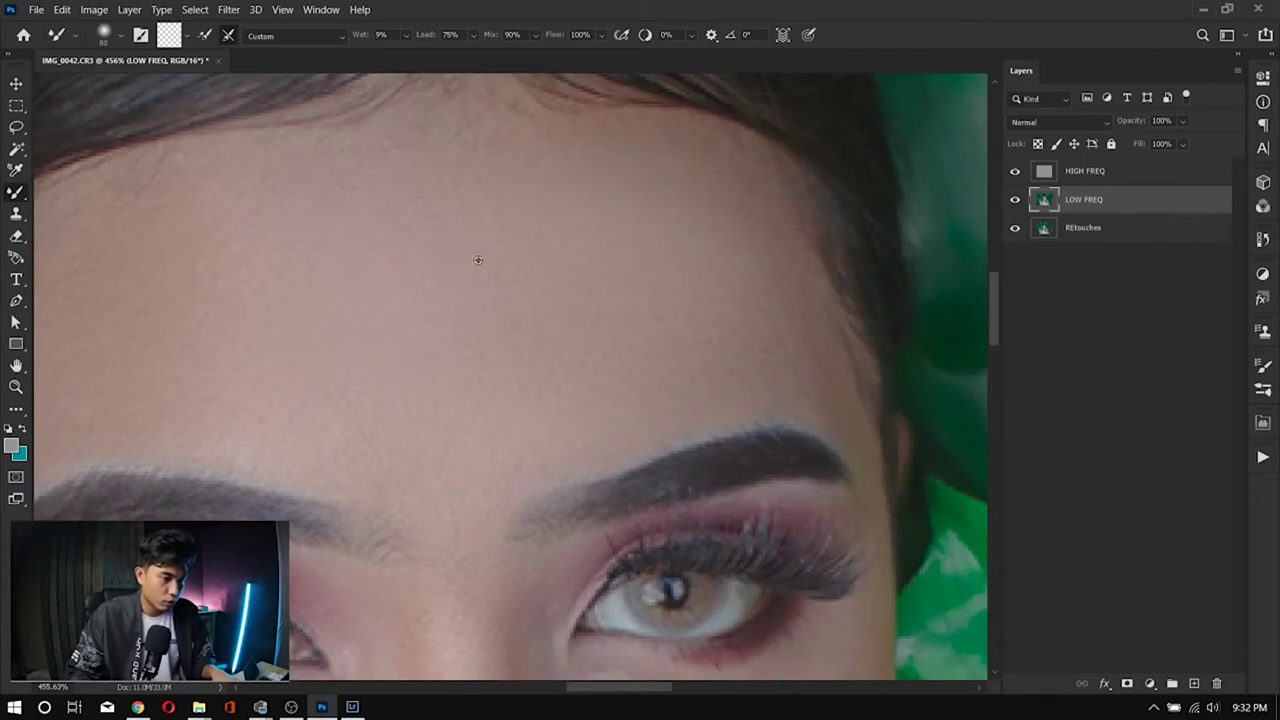
# Step: Zoom out to the whole face, resize the brush to about 40, and blend the remaining skin
pyautogui.hotkey('ctrl', '0')
pyautogui.scroll(5, 495, 442)
pyautogui.press('[')
pyautogui.press('[')
pyautogui.press('[')
pyautogui.press('[')
pyautogui.press('[')
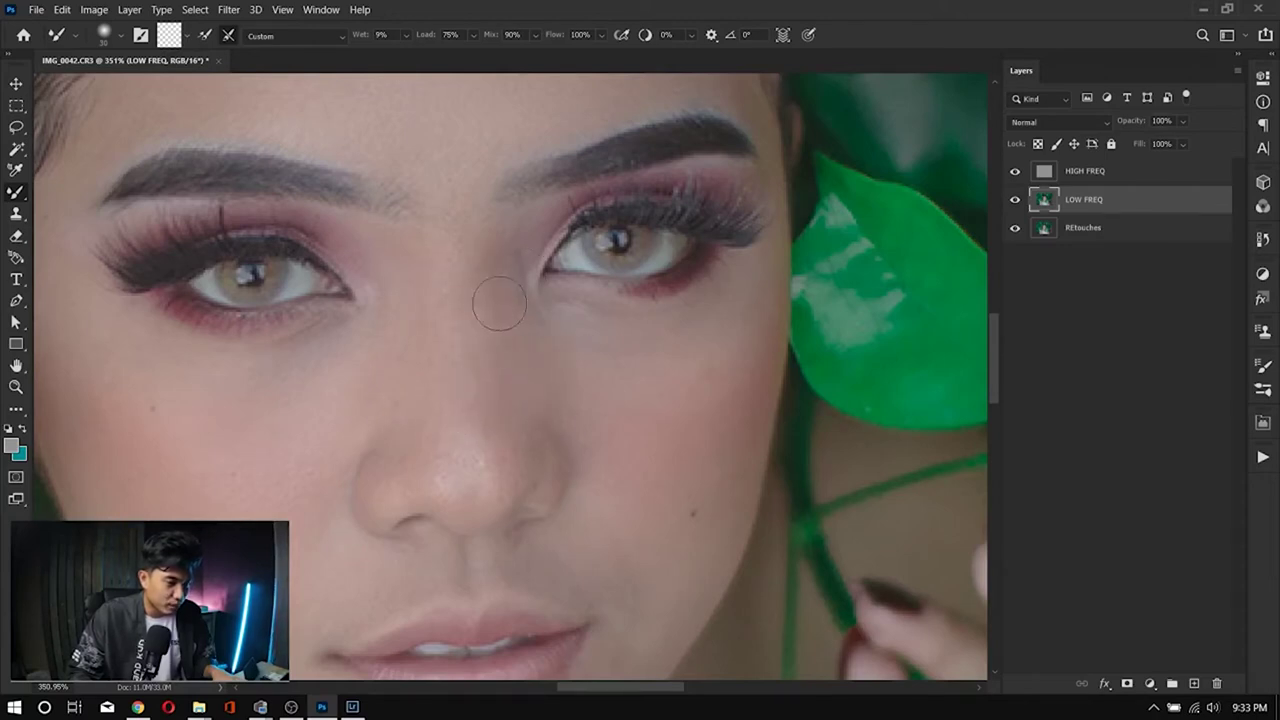
pyautogui.scroll(-5, 580, 366)
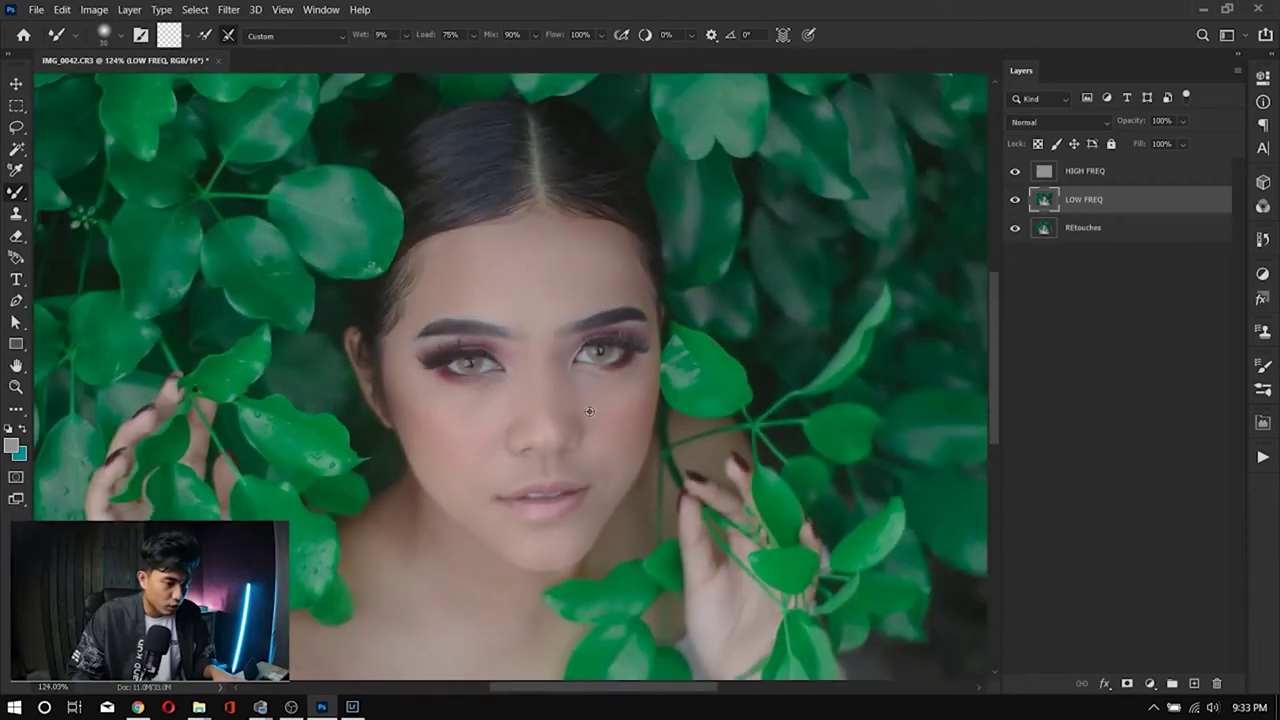
pyautogui.scroll(5, 589, 411)
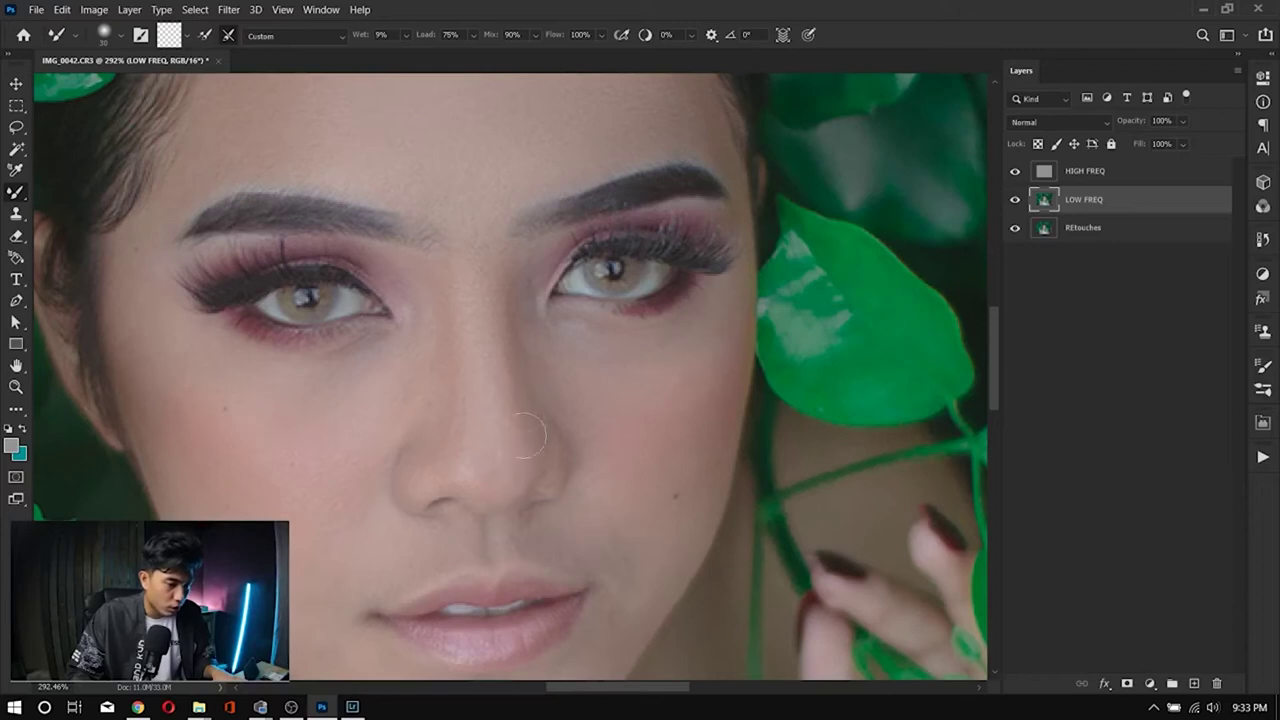
pyautogui.press(']')
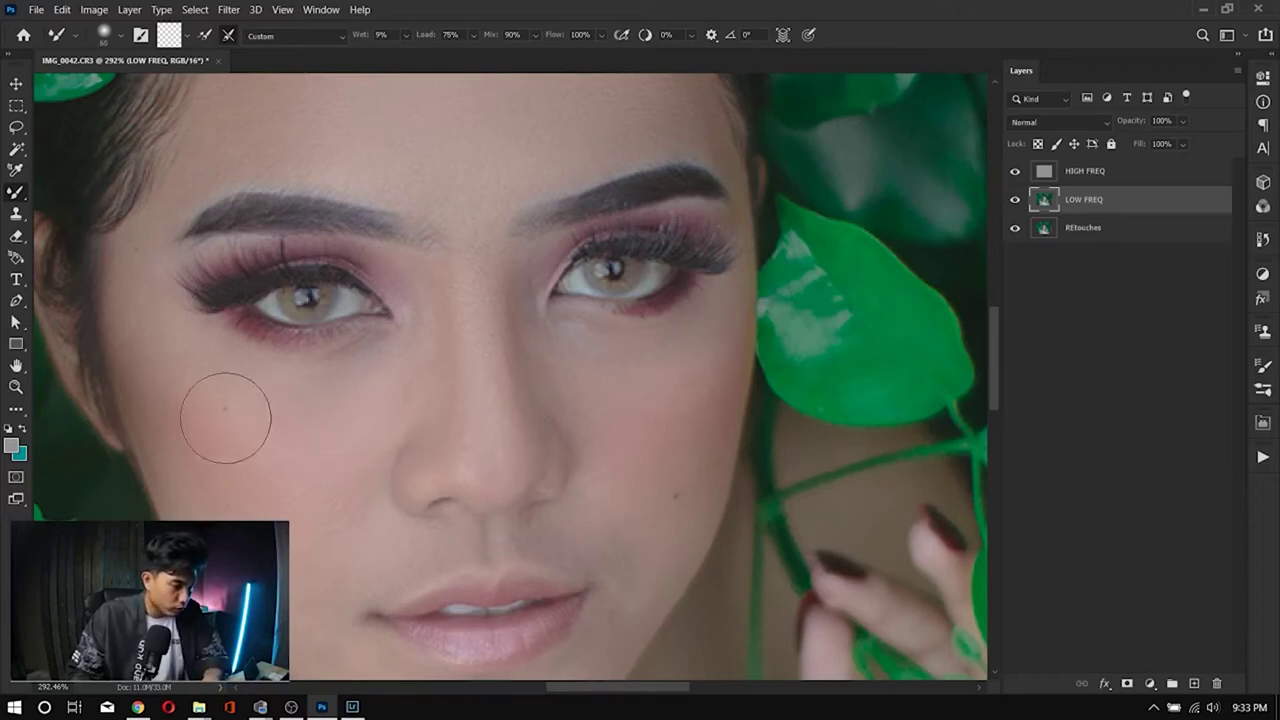
pyautogui.press(']')
pyautogui.press(']')
pyautogui.press('[')
pyautogui.press('[')
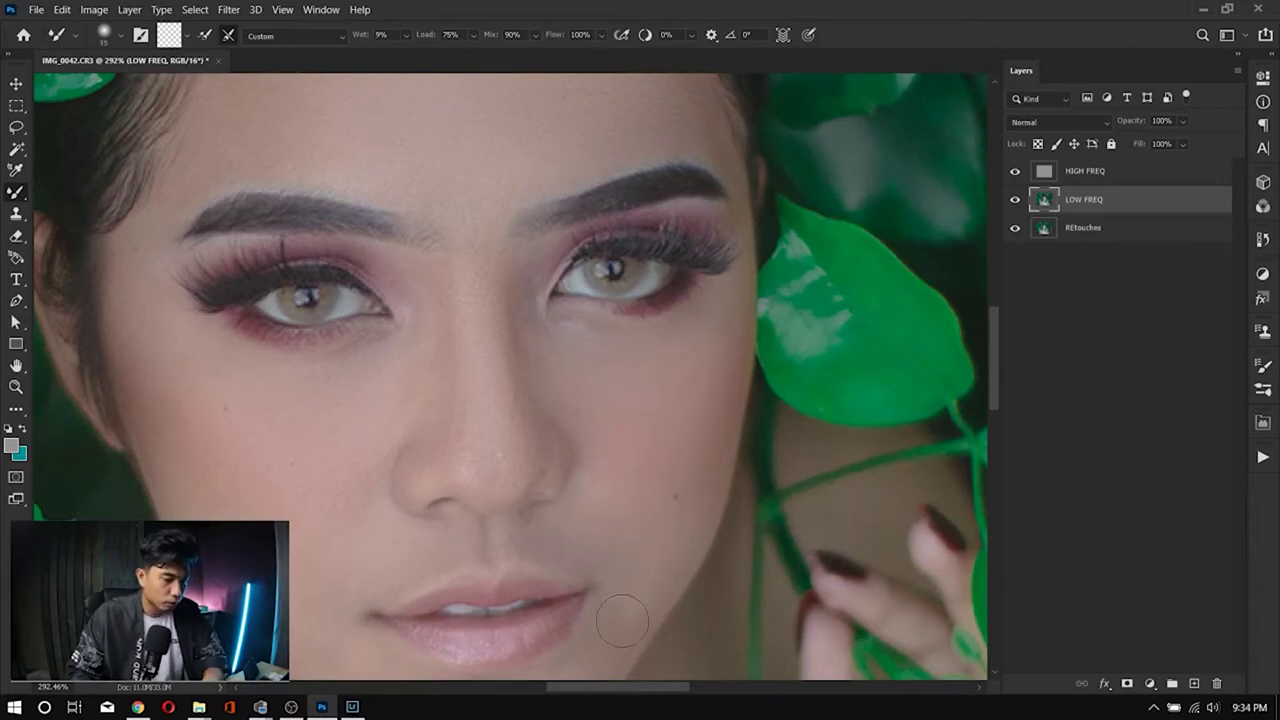
pyautogui.moveTo(614, 608); pyautogui.dragTo(694, 437)
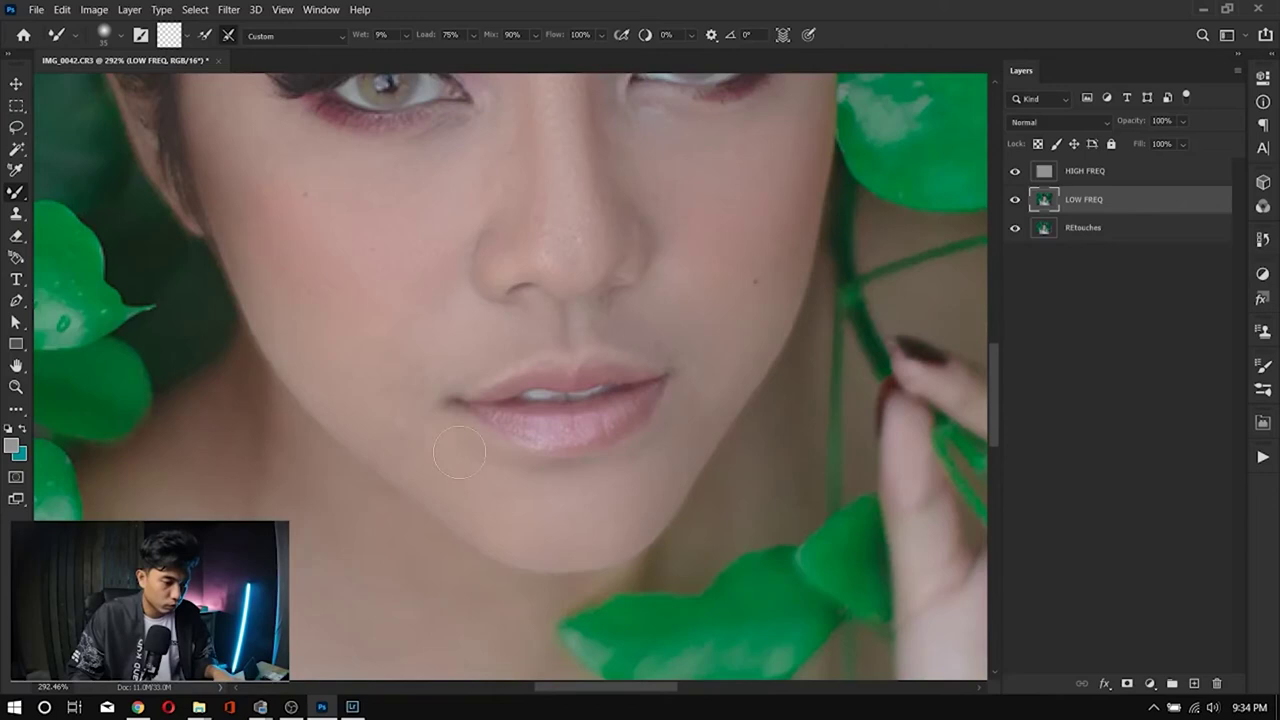
pyautogui.scroll(3, 423, 509)
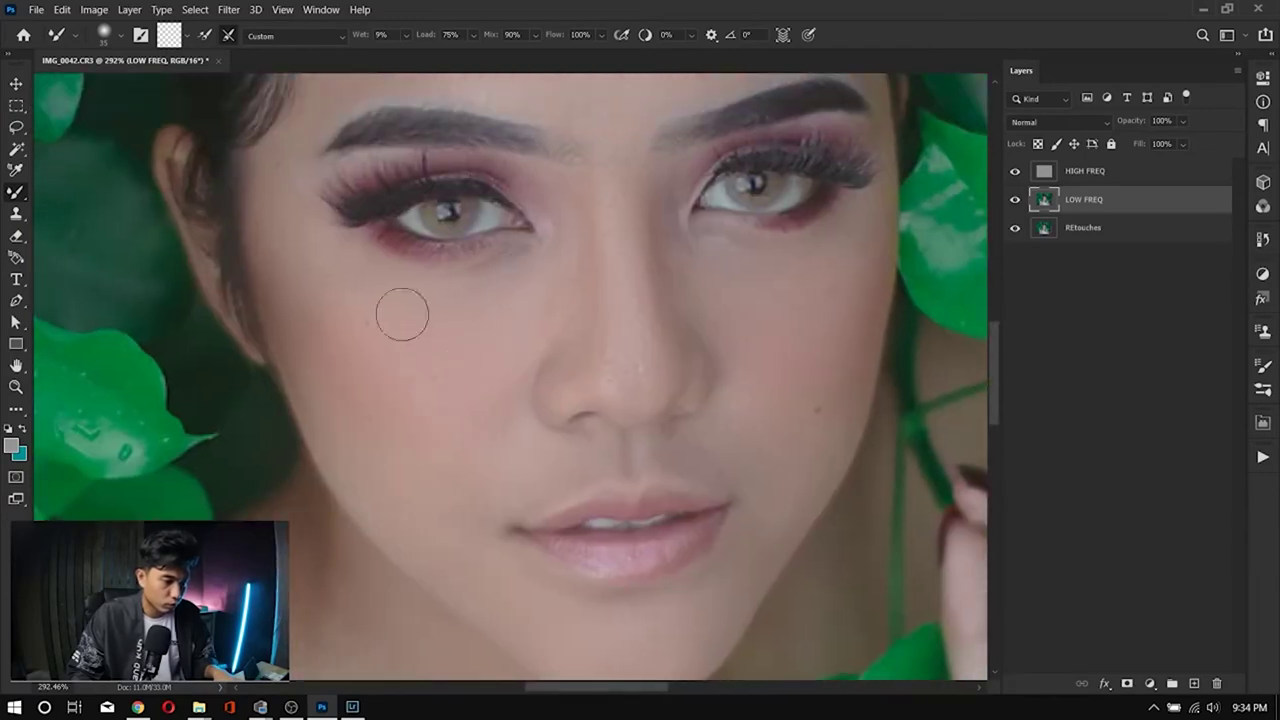
pyautogui.scroll(-5, 437, 498)
pyautogui.scroll(5, 366, 229)
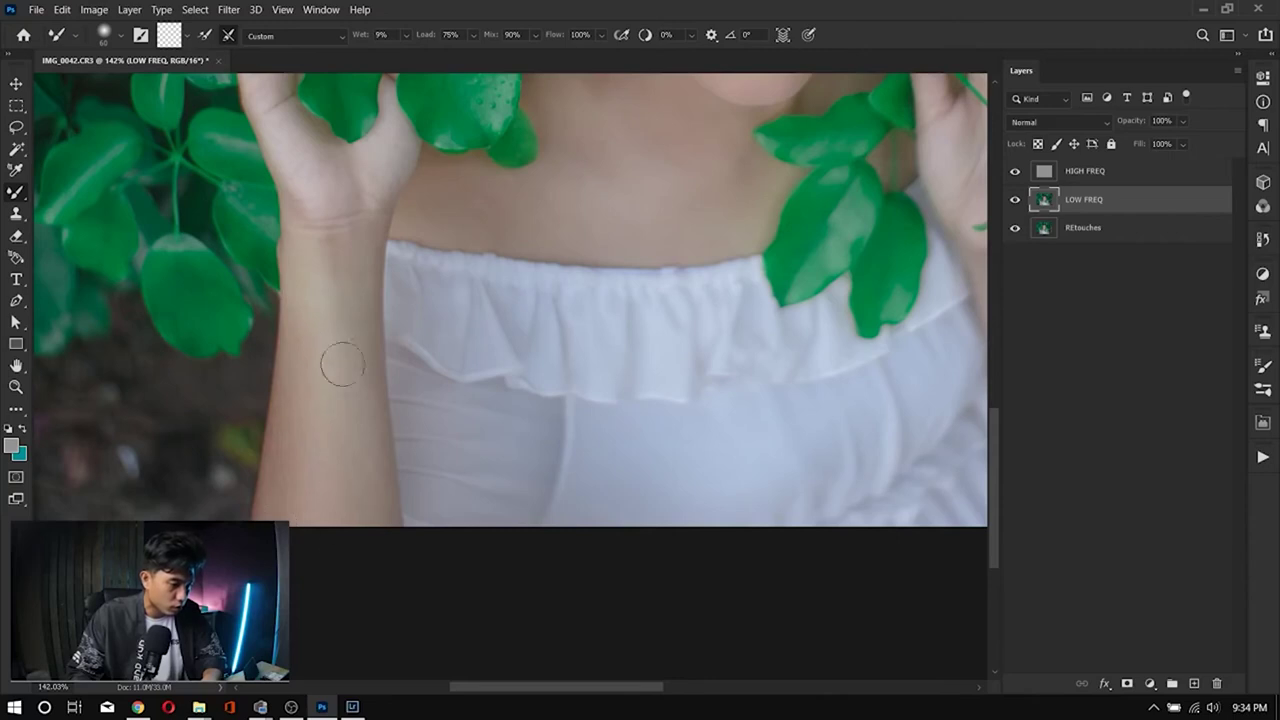
pyautogui.scroll(-4, 680, 289)
pyautogui.scroll(1, 556, 353)
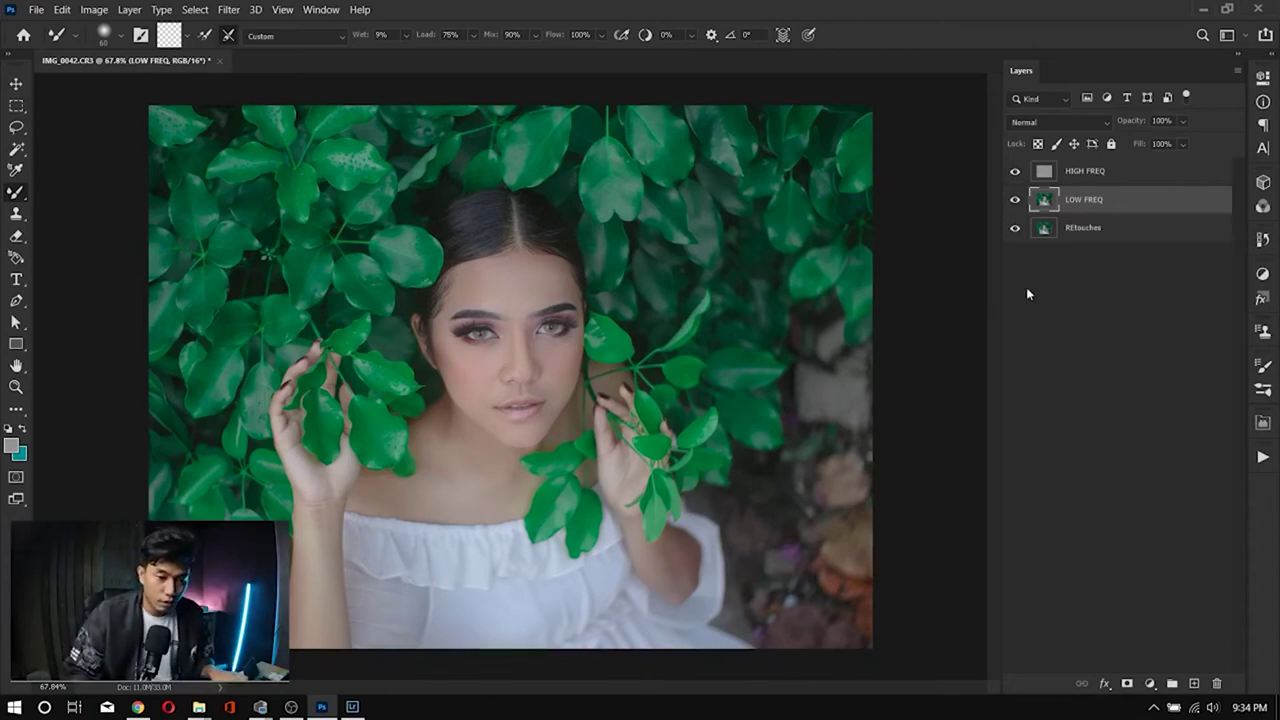
# Step: Group HIGH FREQ and LOW FREQ and name the group 'FREQUENCY SERPARATION'
pyautogui.keyDown('shift'); pyautogui.click(1142, 175); pyautogui.keyUp('shift')
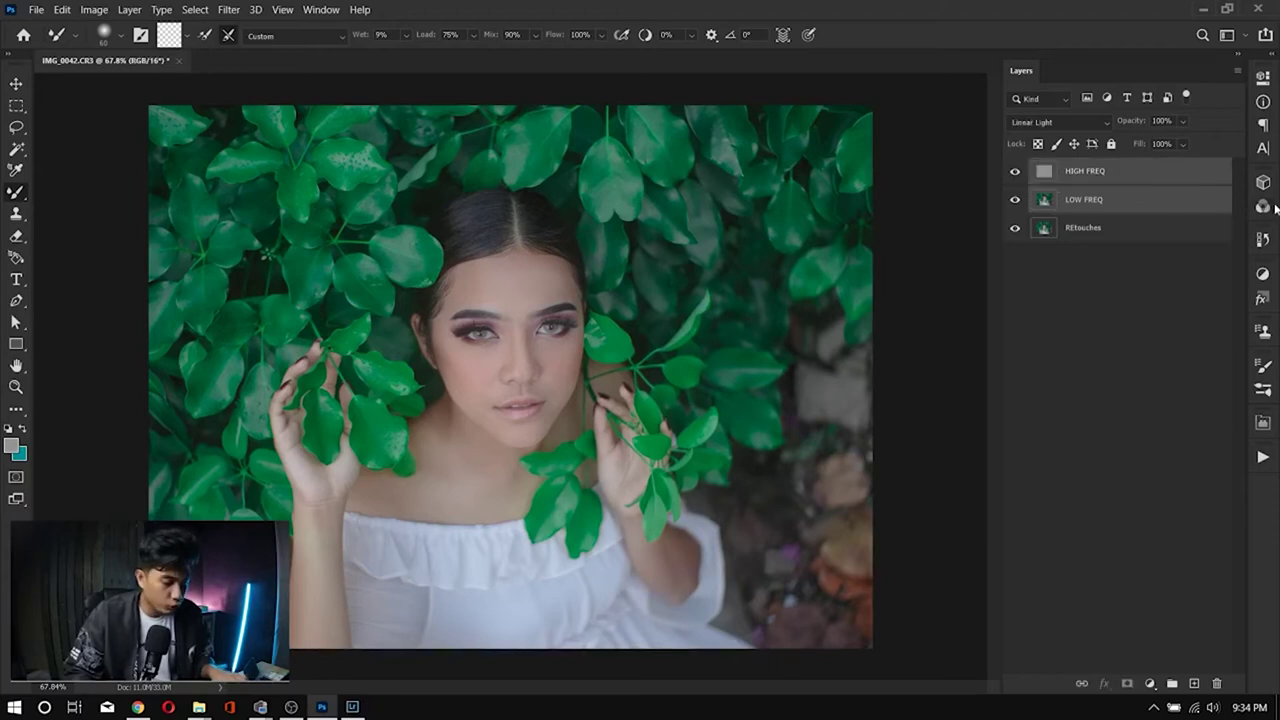
pyautogui.hotkey('ctrl', 'g')
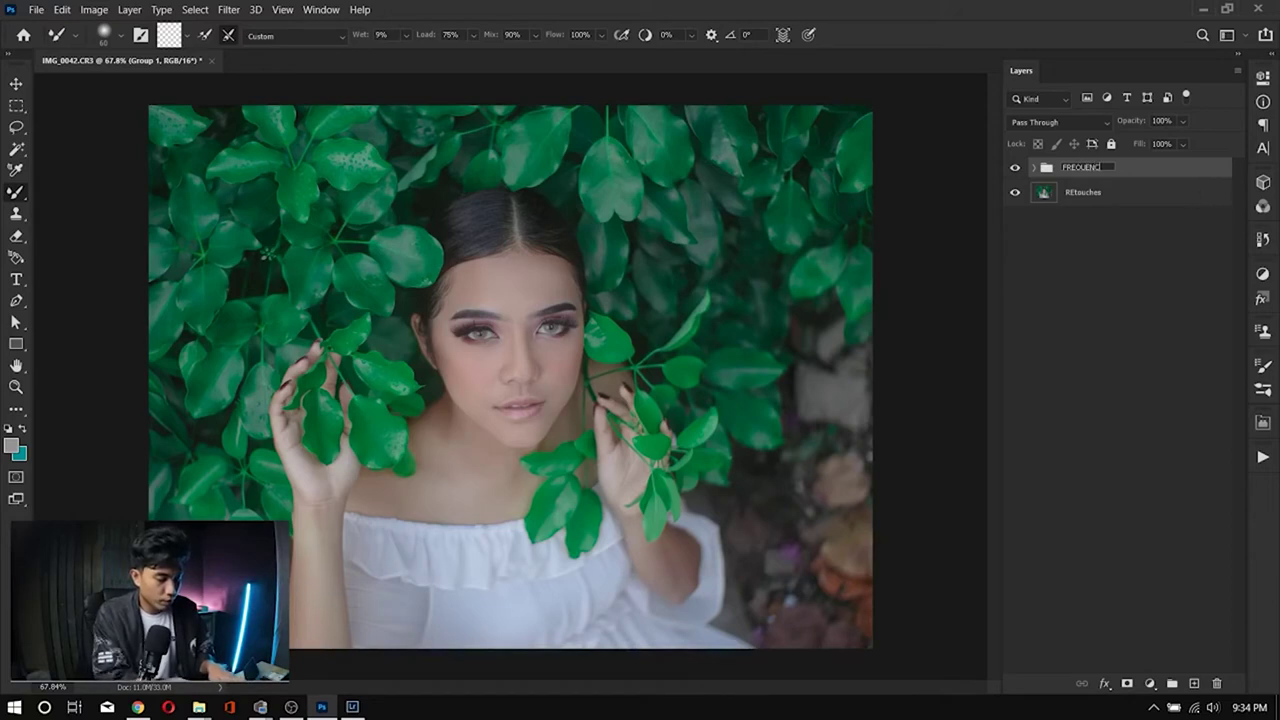
pyautogui.write('EPPARATION')
pyautogui.press('Return')
pyautogui.scroll(1, 536, 295)
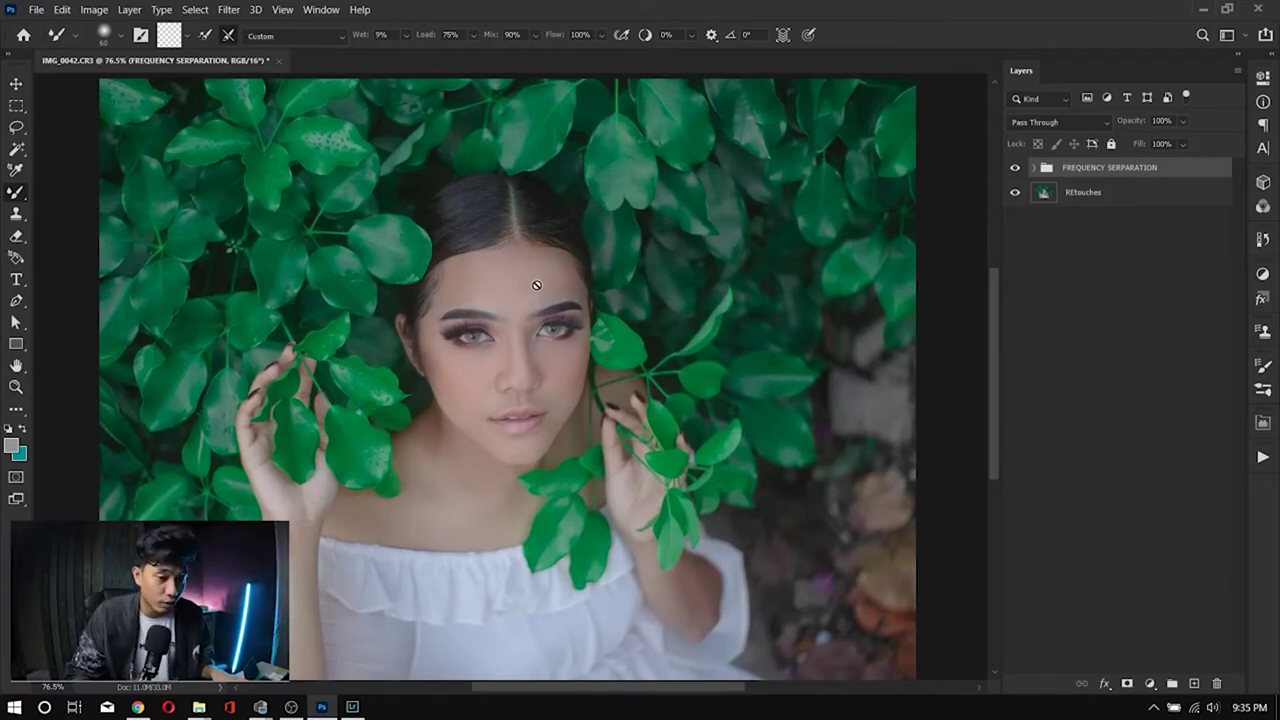
# Step: Expand the FREQUENCY SERPARATION group and select its HIGH FREQ layer
pyautogui.press('Tab')
pyautogui.press('Tab')
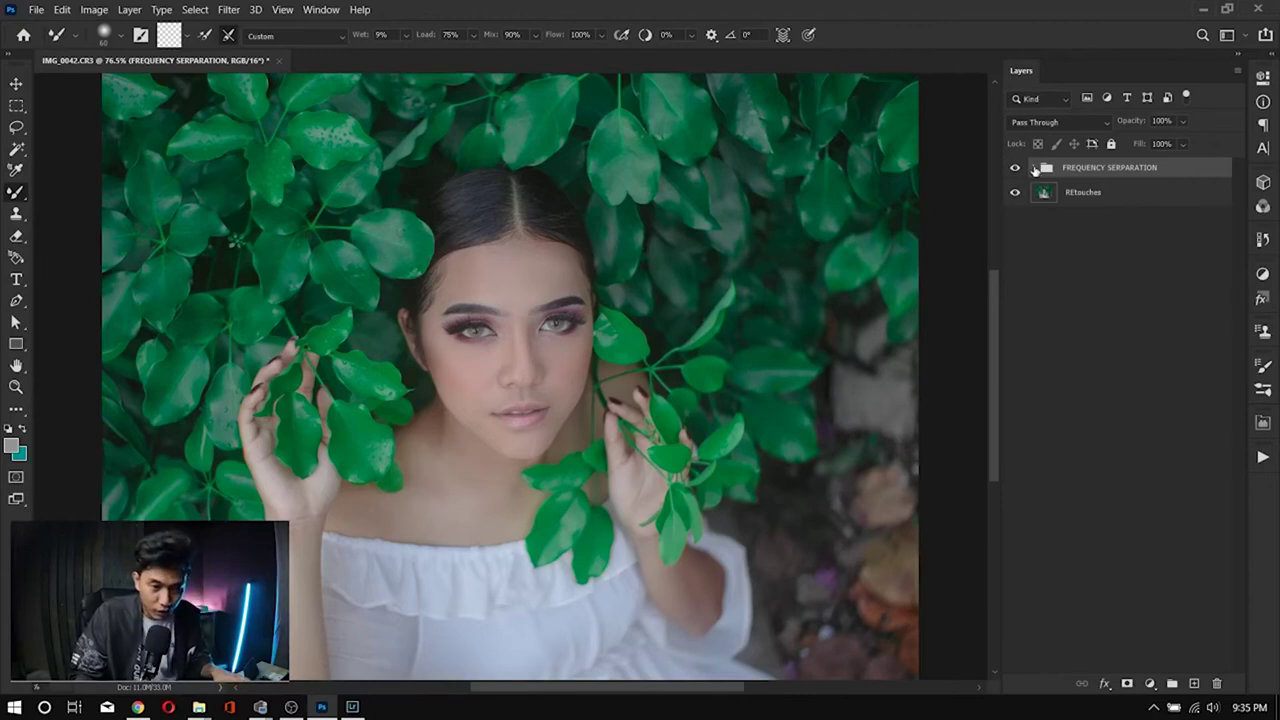
pyautogui.click(1035, 168)
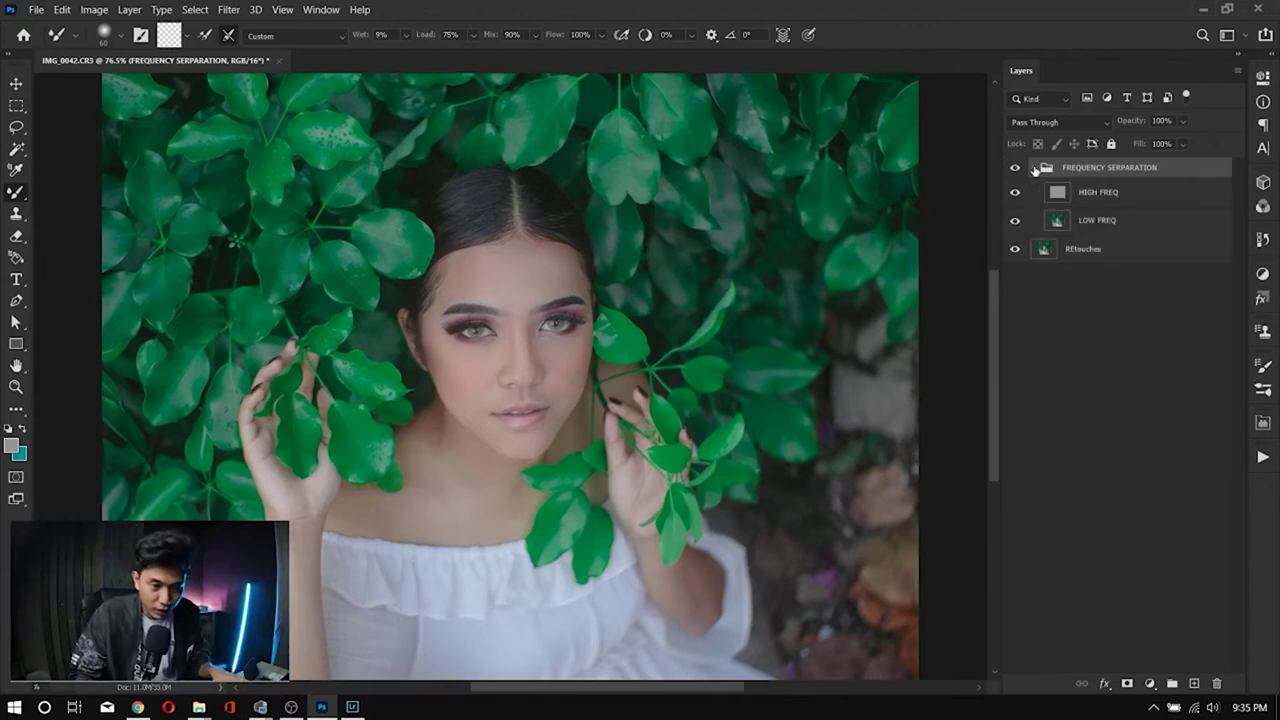
pyautogui.click(1145, 197)
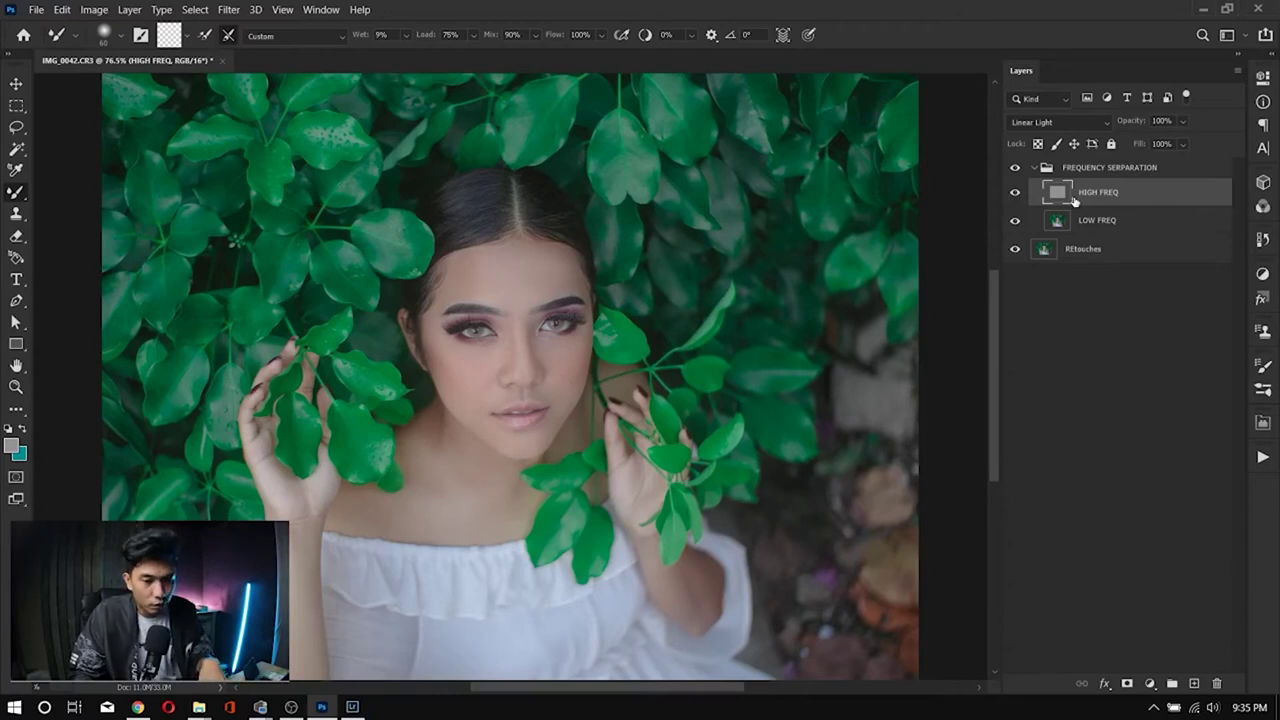
# Step: Duplicate HIGH FREQ, move the copy above the group, and rename it 'Dodge and Burn'
pyautogui.hotkey('ctrl', 'j')
pyautogui.moveTo(1172, 192); pyautogui.dragTo(1164, 165)
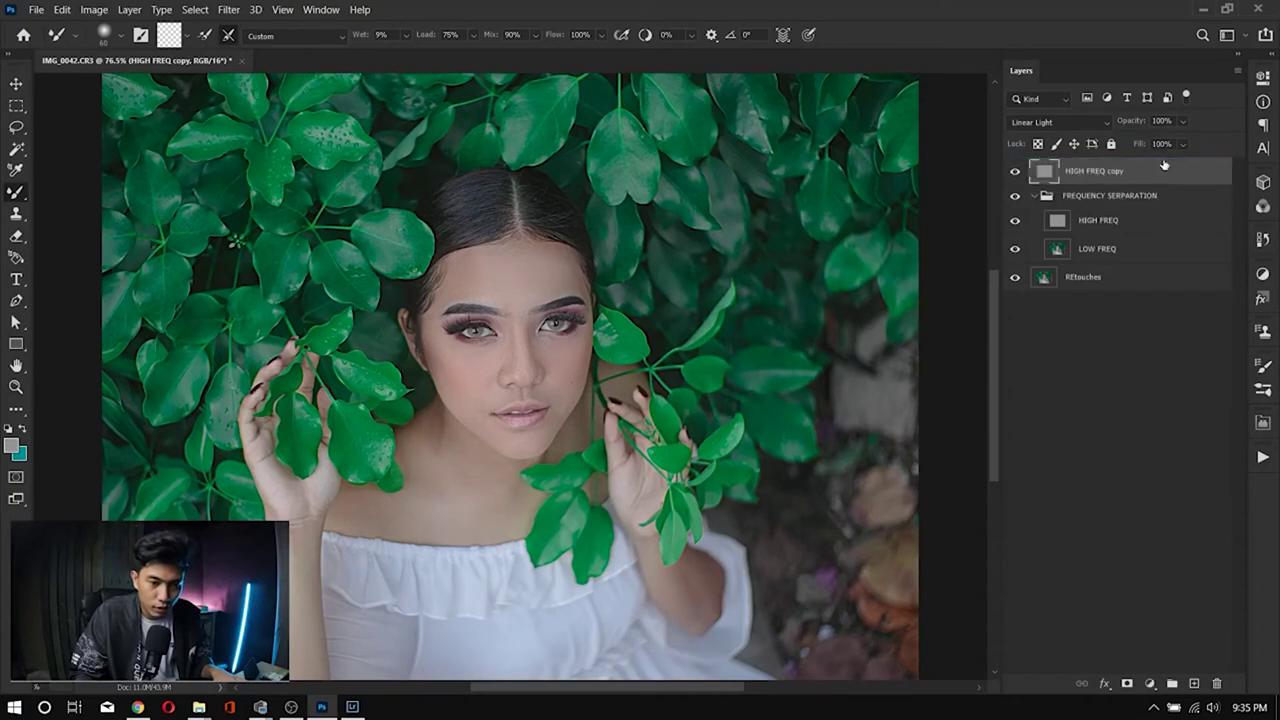
pyautogui.doubleClick(1097, 171)
pyautogui.write('Dodge and Bur')
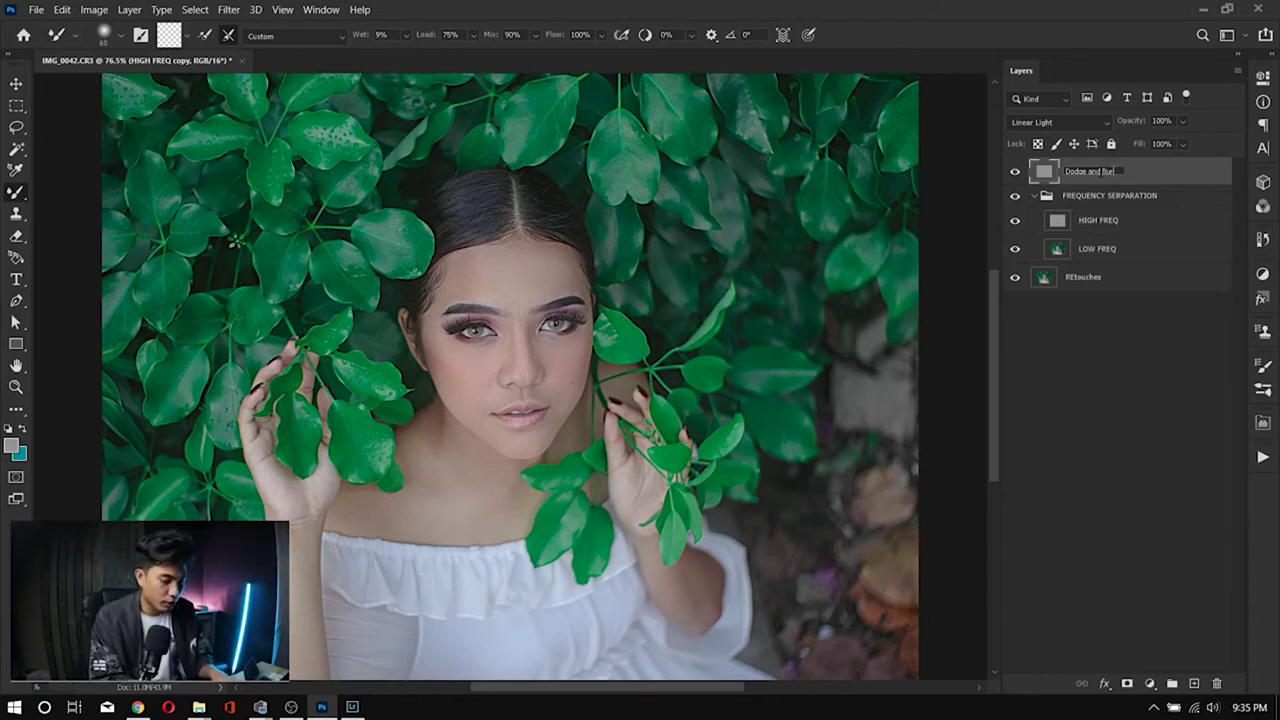
pyautogui.press('Return')
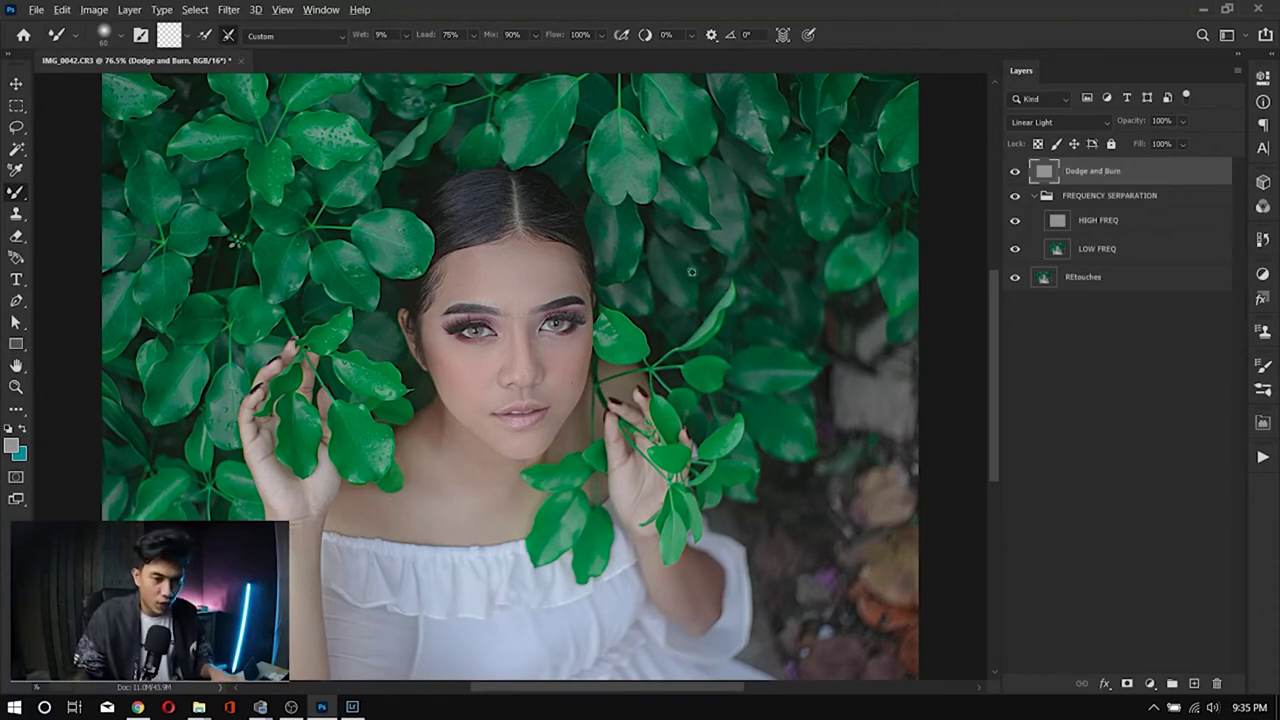
# Step: Set the Dodge and Burn layer's blend mode to Soft Light
pyautogui.scroll(3, 667, 279)
pyautogui.scroll(2, 447, 319)
pyautogui.scroll(2, 382, 332)
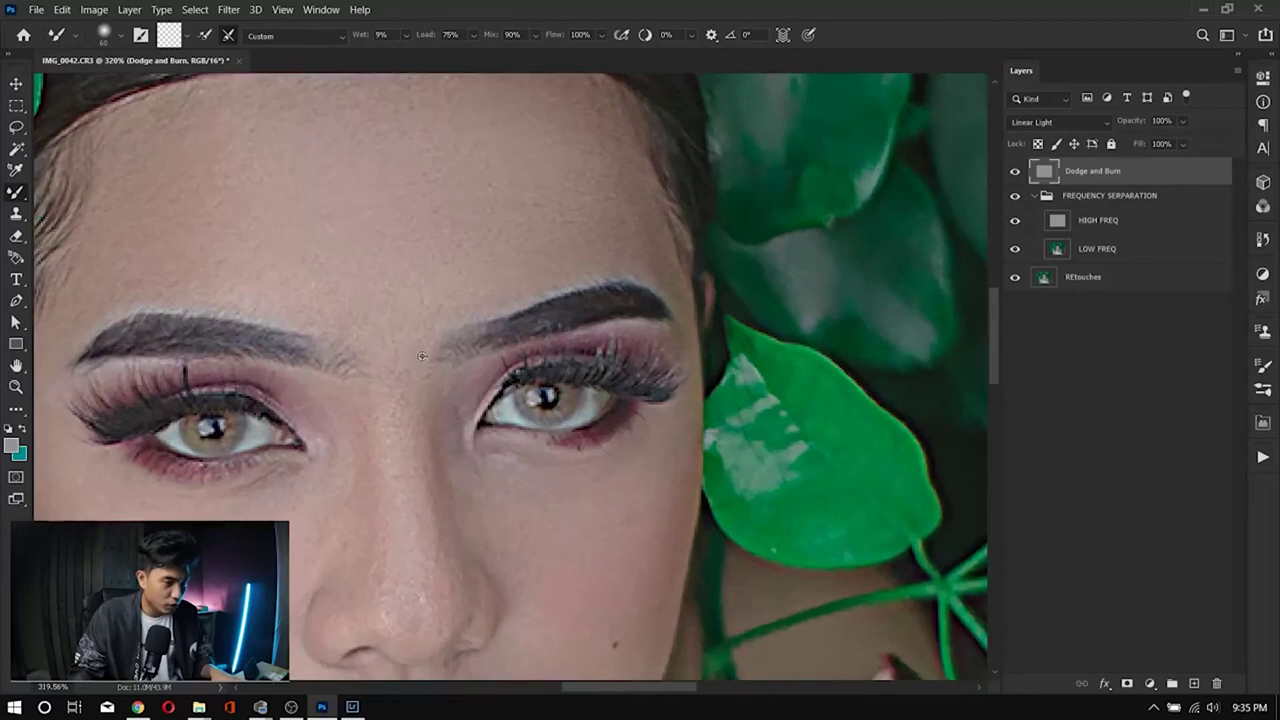
pyautogui.scroll(-2, 442, 318)
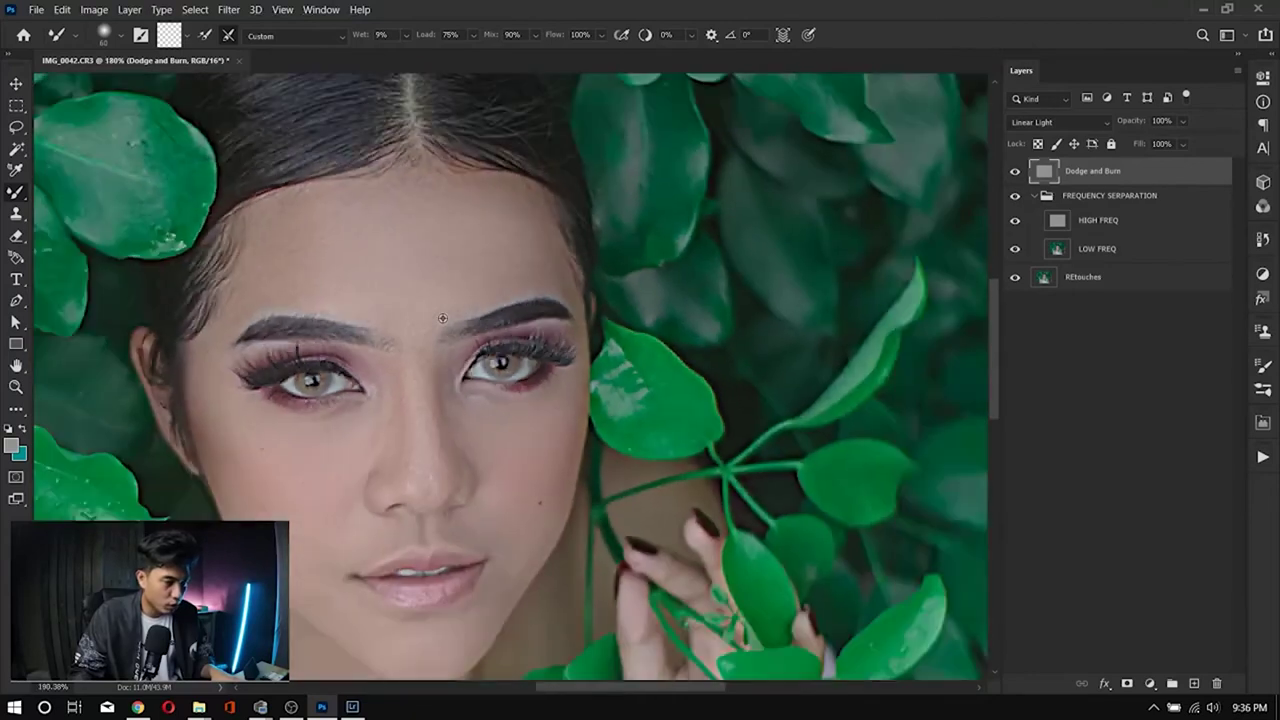
pyautogui.scroll(2, 442, 318)
pyautogui.scroll(-3, 442, 318)
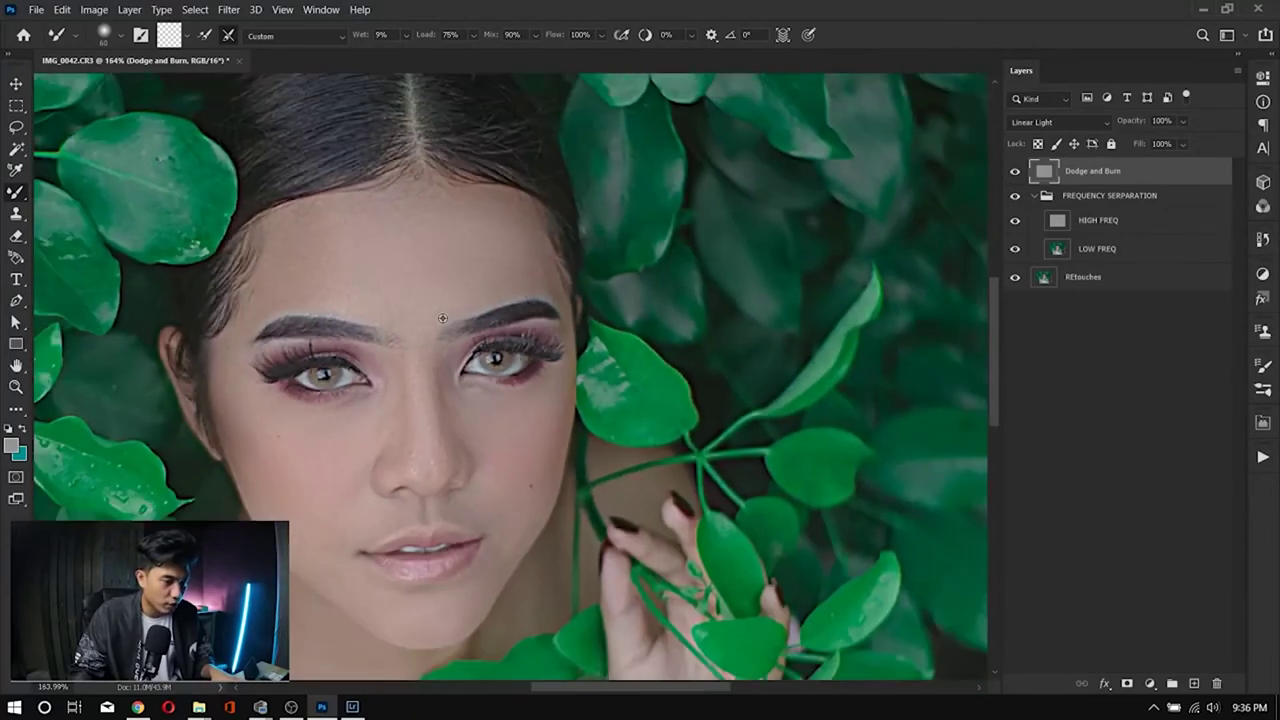
pyautogui.scroll(3, 434, 317)
pyautogui.scroll(-3, 434, 317)
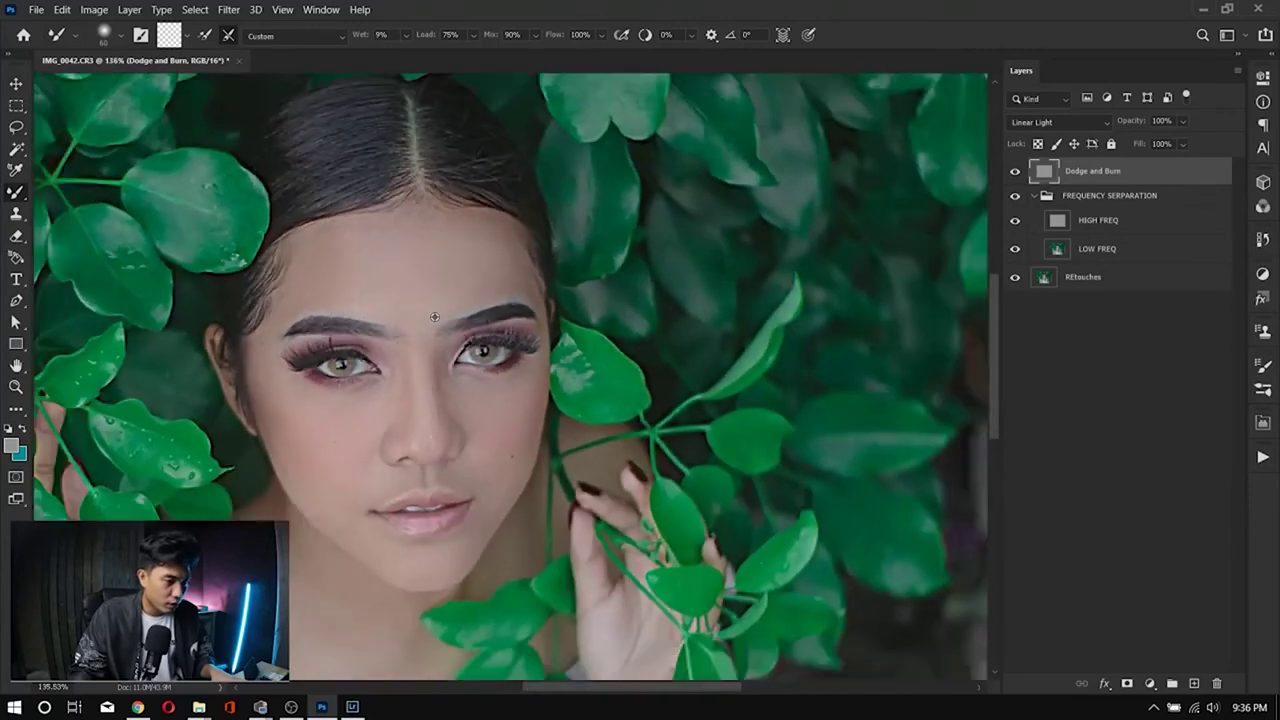
pyautogui.scroll(2, 392, 317)
pyautogui.scroll(2, 392, 317)
pyautogui.scroll(-3, 392, 317)
pyautogui.scroll(3, 410, 305)
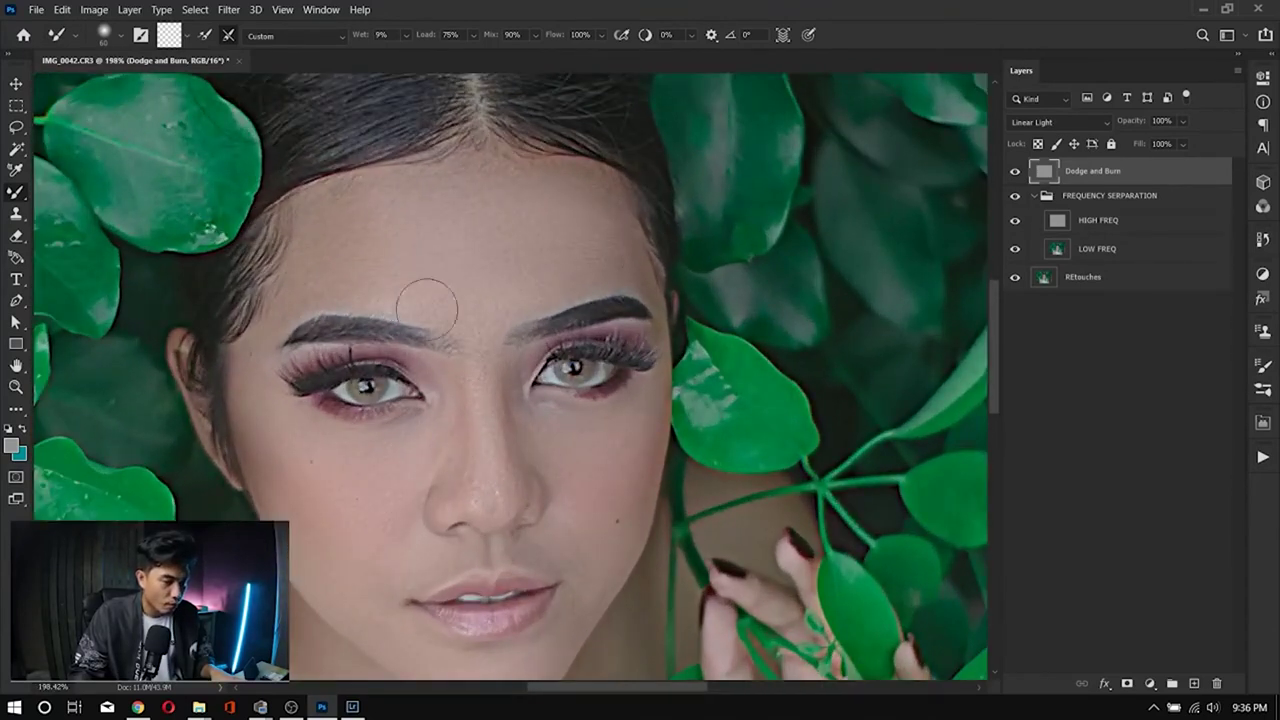
pyautogui.click(1107, 122)
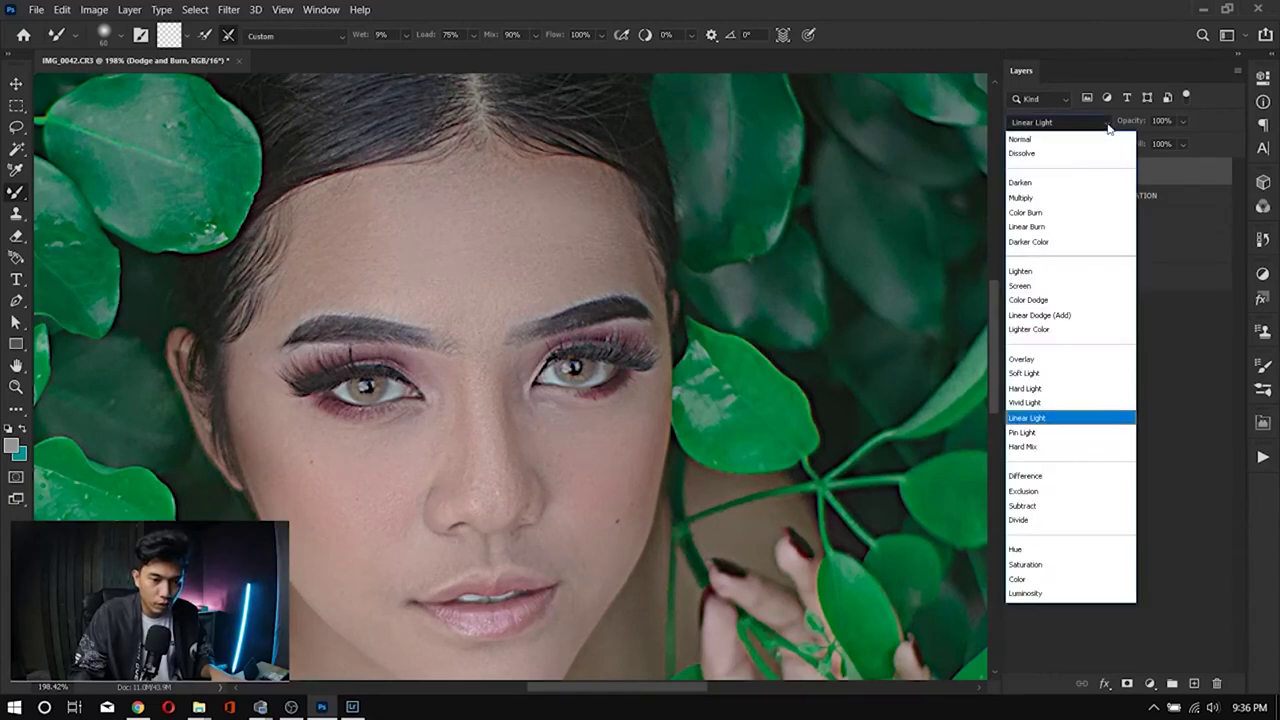
pyautogui.click(1042, 374)
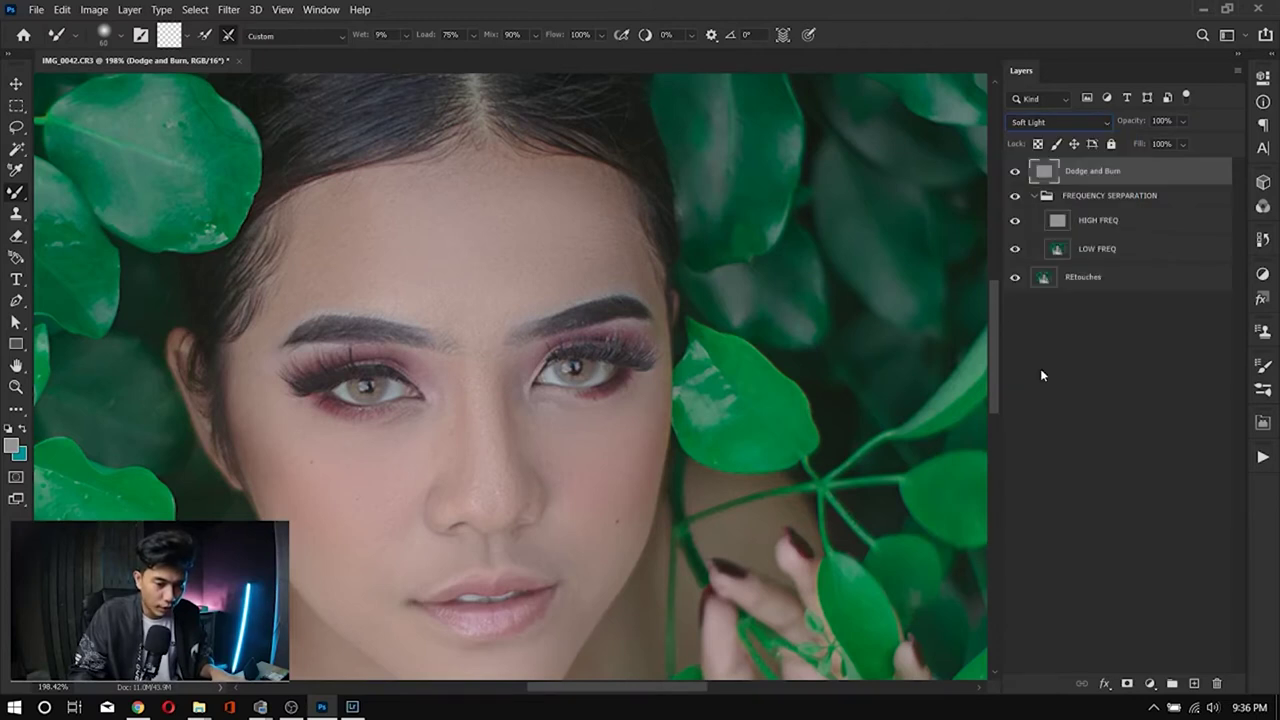
pyautogui.scroll(3, 497, 357)
pyautogui.scroll(-3, 494, 223)
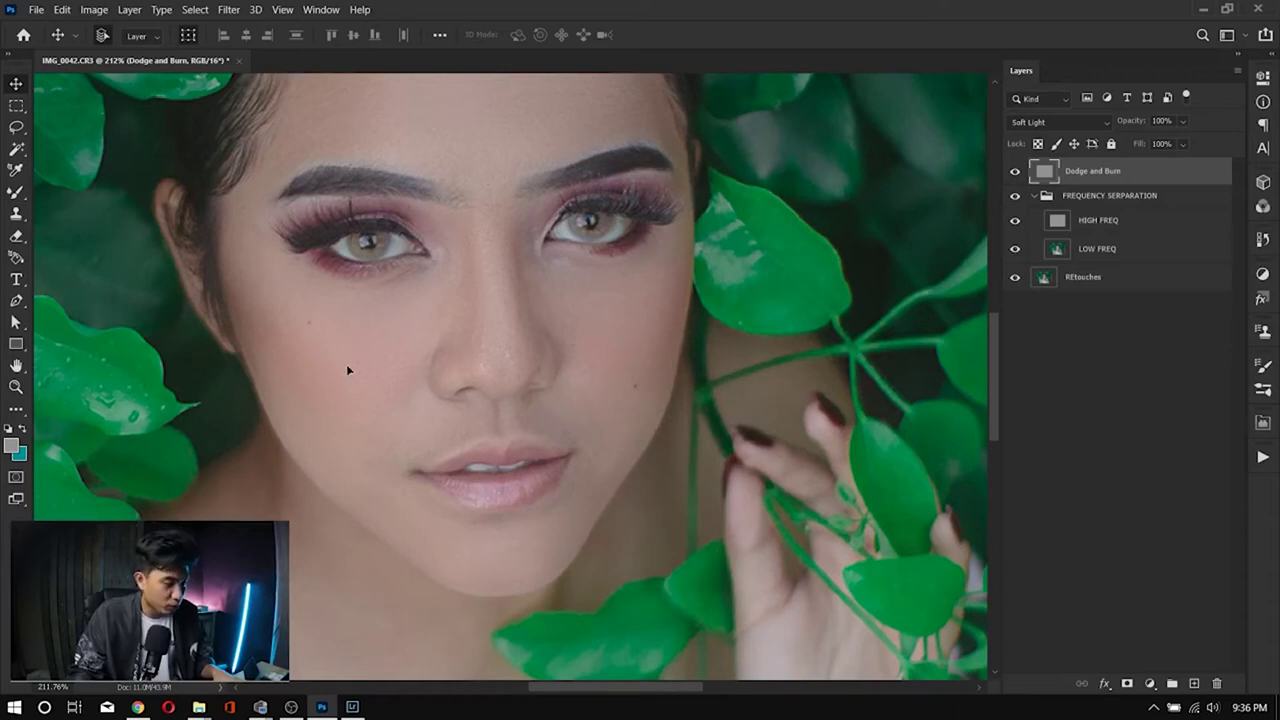
# Step: Switch to the Burn Tool with a smaller brush and burn along the forehead hairline
pyautogui.moveTo(413, 218); pyautogui.dragTo(440, 298)
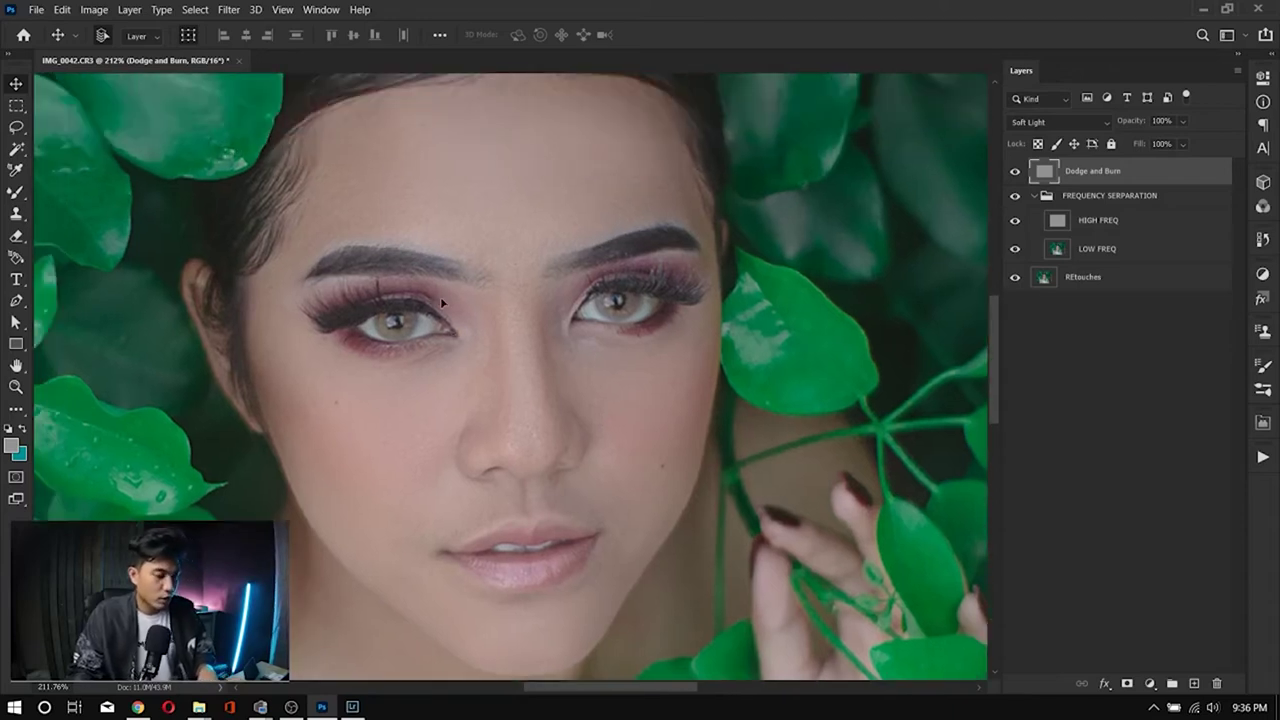
pyautogui.press('o')
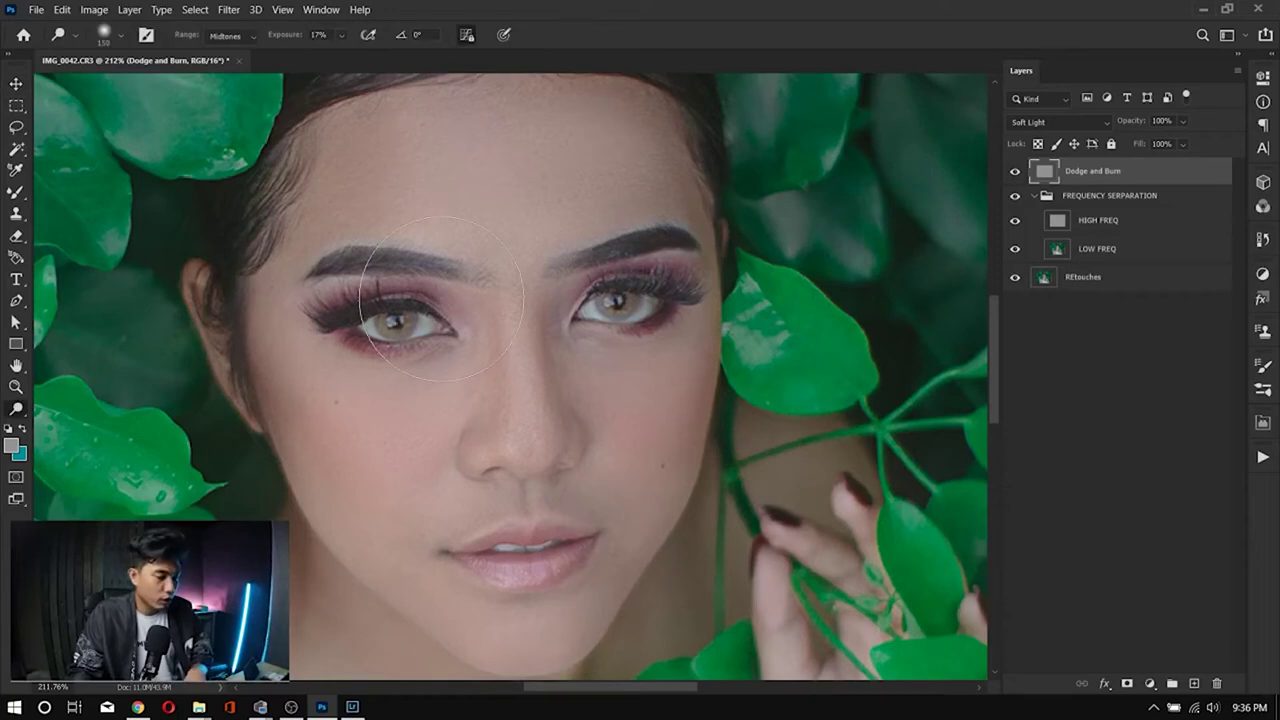
pyautogui.click(17, 410)
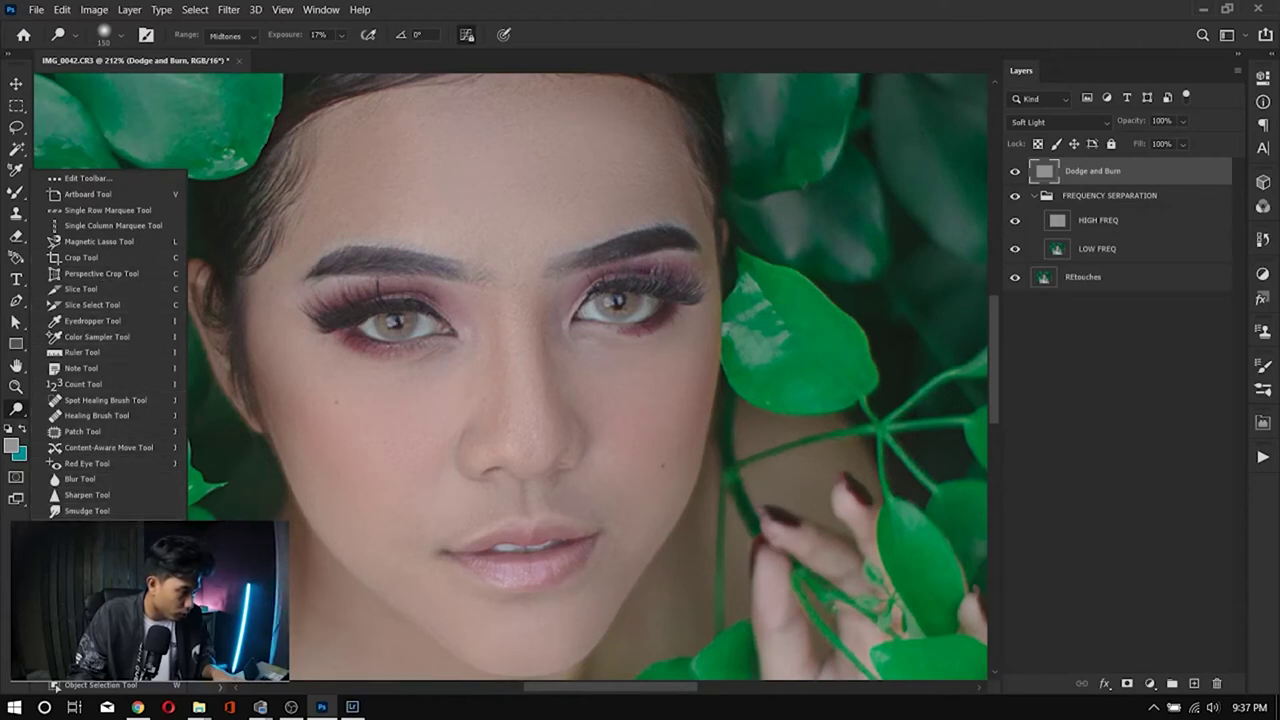
pyautogui.click(90, 542)
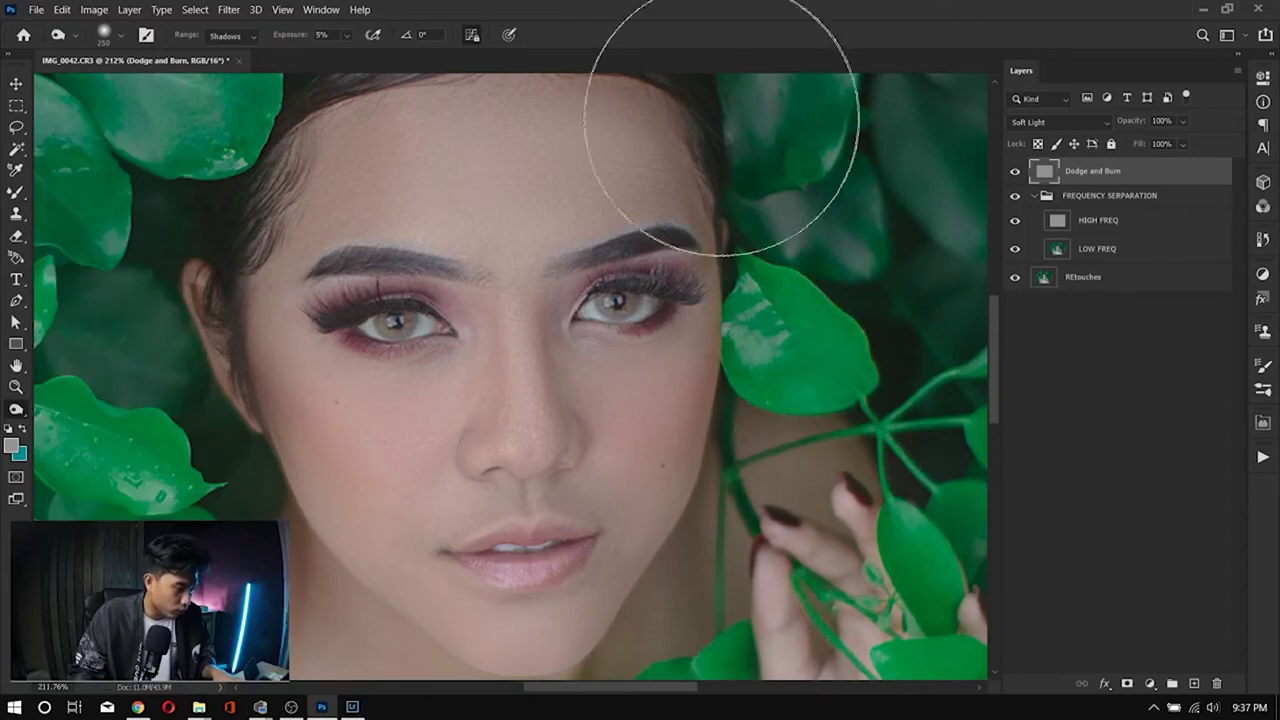
pyautogui.press('[')
pyautogui.press('[')
pyautogui.press('[')
pyautogui.press('[')
pyautogui.press('[')
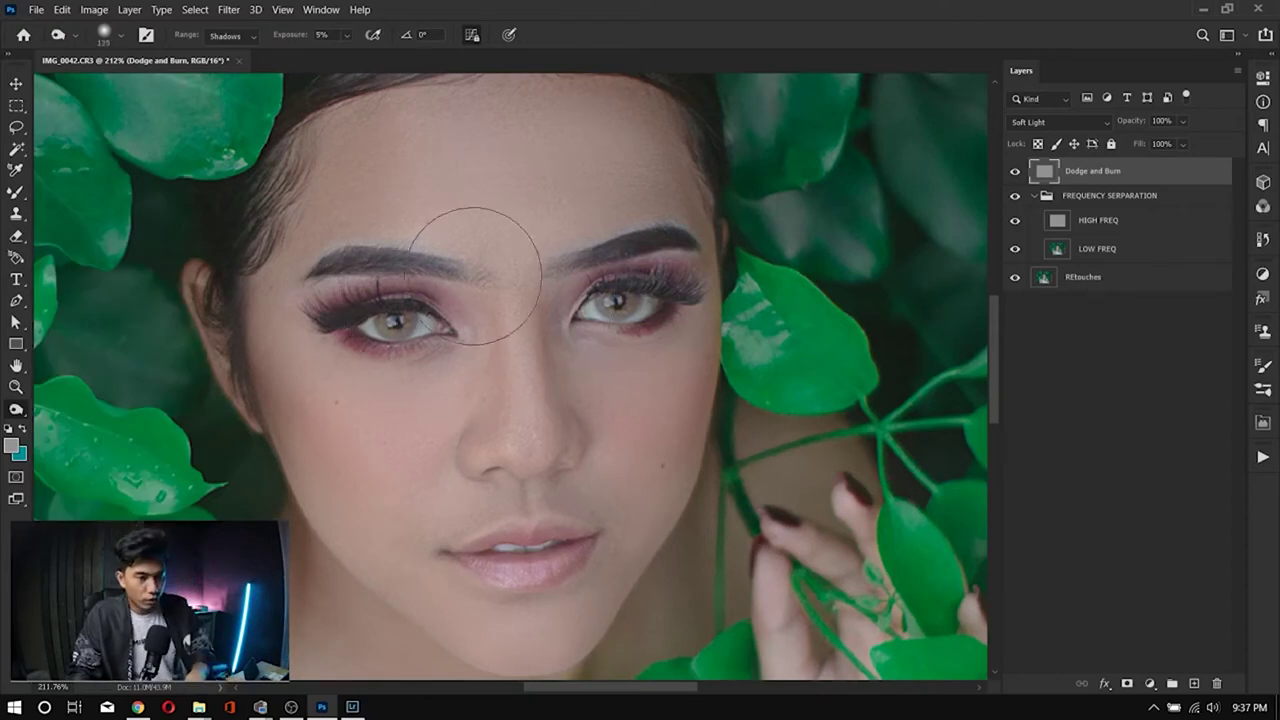
pyautogui.moveTo(320, 170)
pyautogui.mouseDown()
pyautogui.moveTo(324, 119)
pyautogui.moveTo(283, 314)
pyautogui.moveTo(338, 145)
pyautogui.mouseUp()
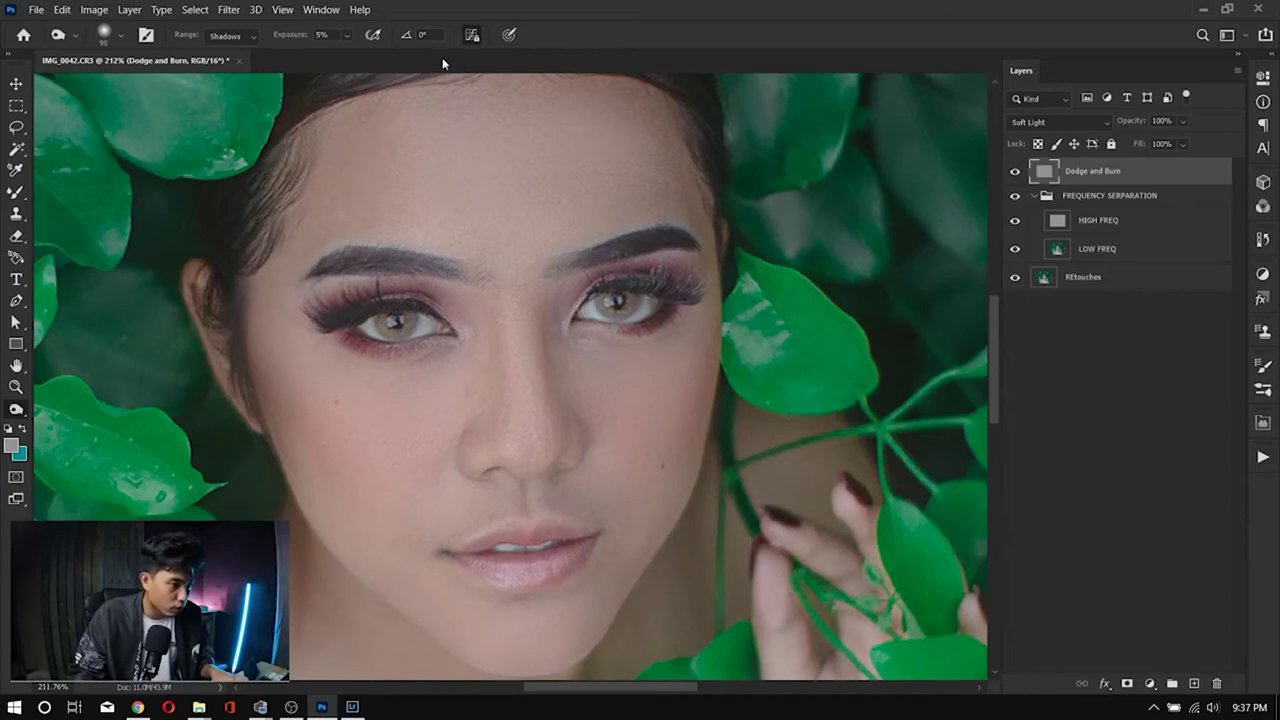
# Step: Set the burn Range to Midtones and reduce the brush size from 90 to 60
pyautogui.click(243, 38)
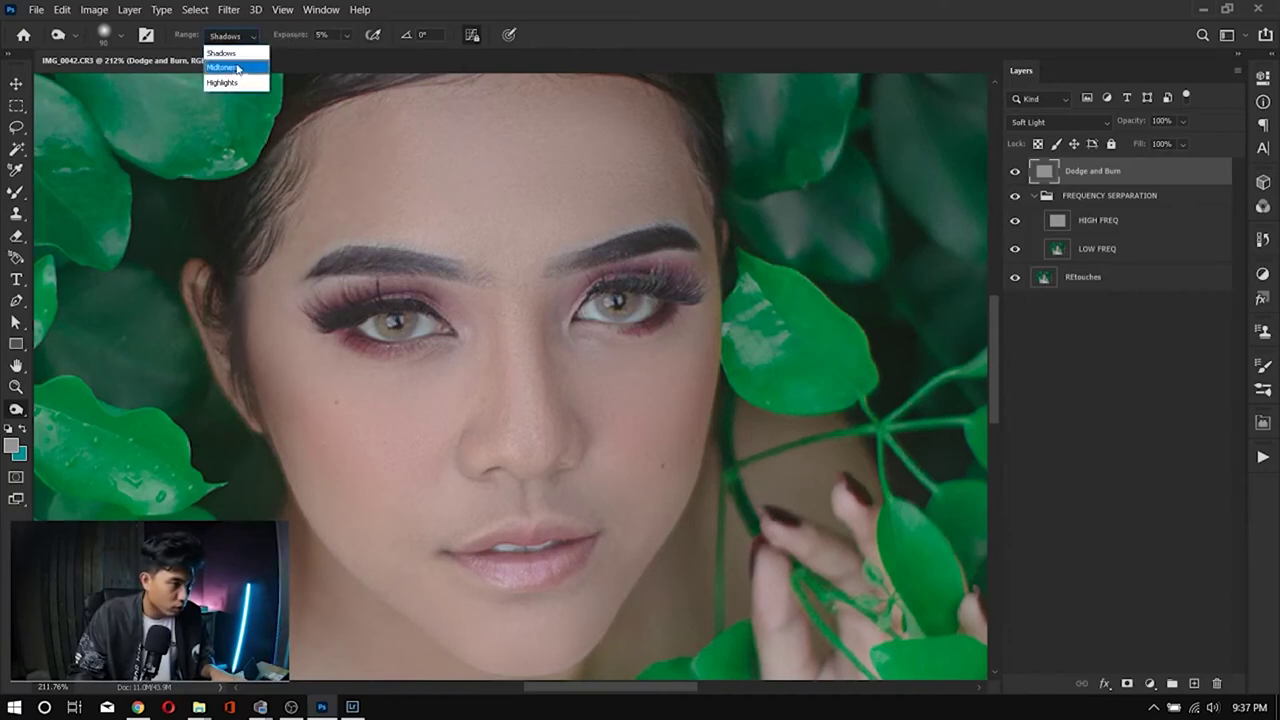
pyautogui.click(234, 68)
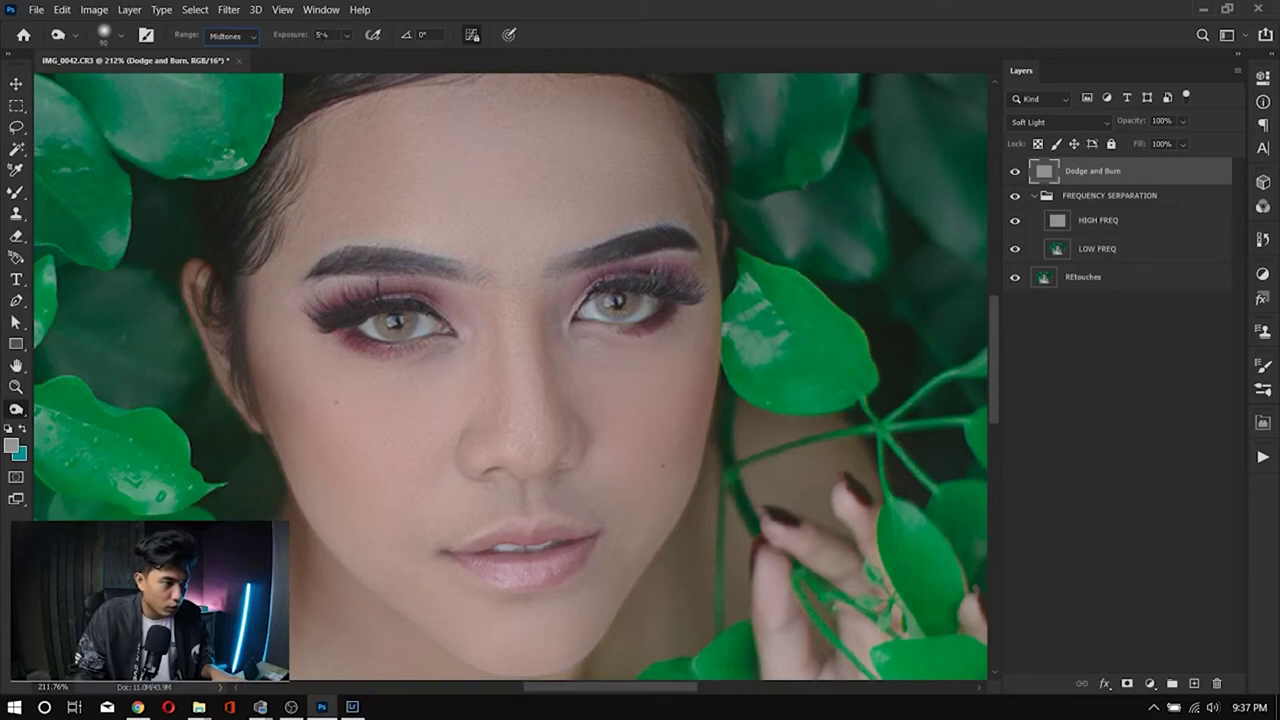
pyautogui.scroll(2, 370, 160)
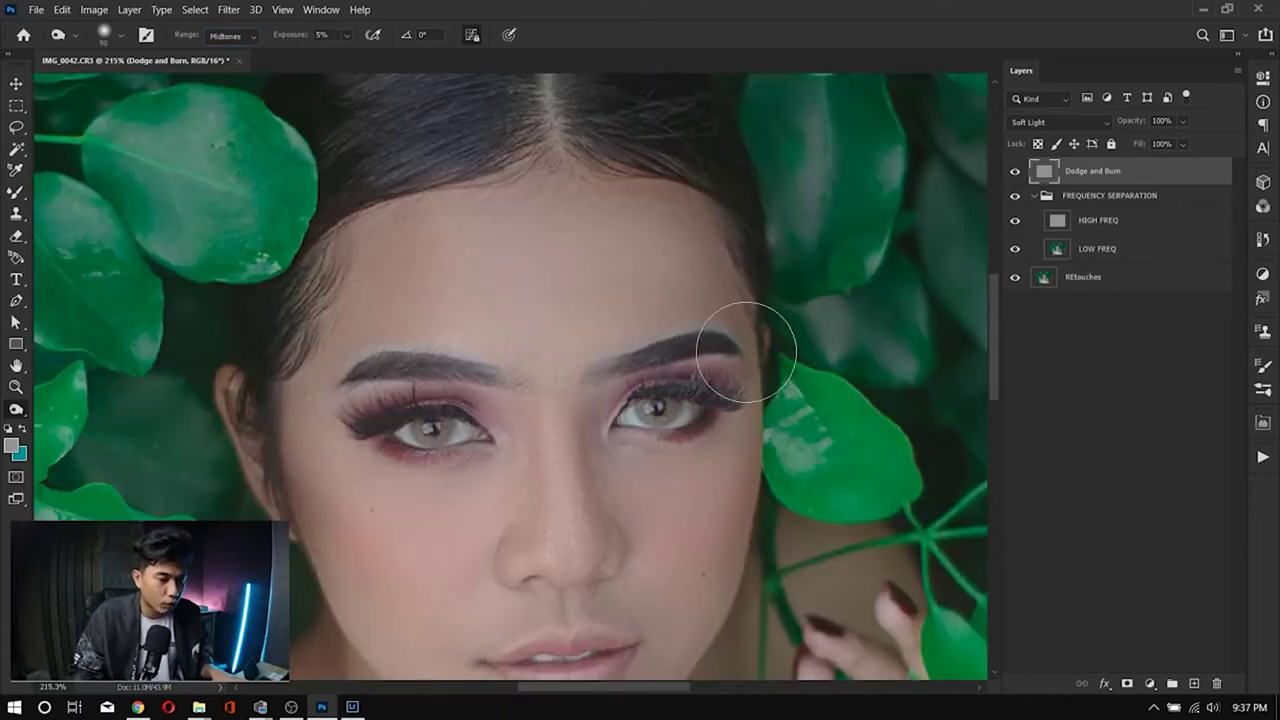
pyautogui.press('[')
pyautogui.press('[')
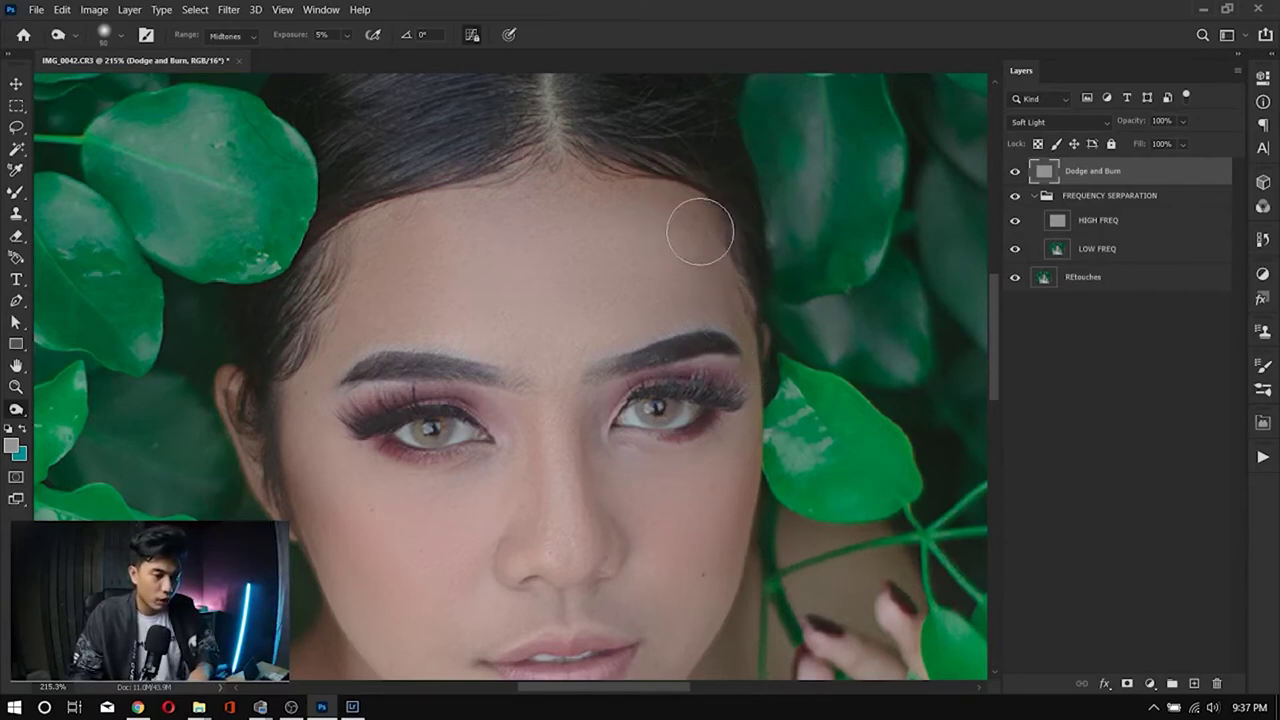
pyautogui.press('[')
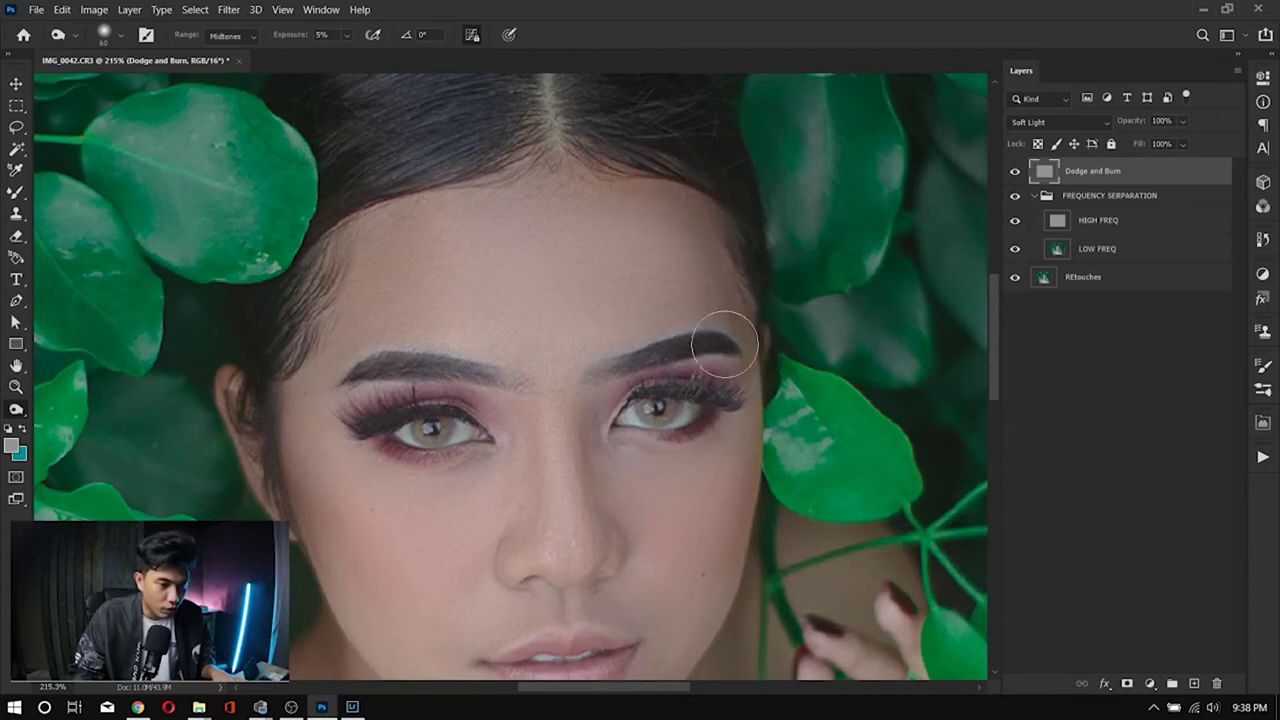
# Step: Compare the result by toggling the Dodge and Burn layer's visibility
pyautogui.click(1016, 172)
pyautogui.click(1016, 172)
pyautogui.click(1016, 172)
pyautogui.click(1016, 172)
pyautogui.hscroll(-2, 760, 245)
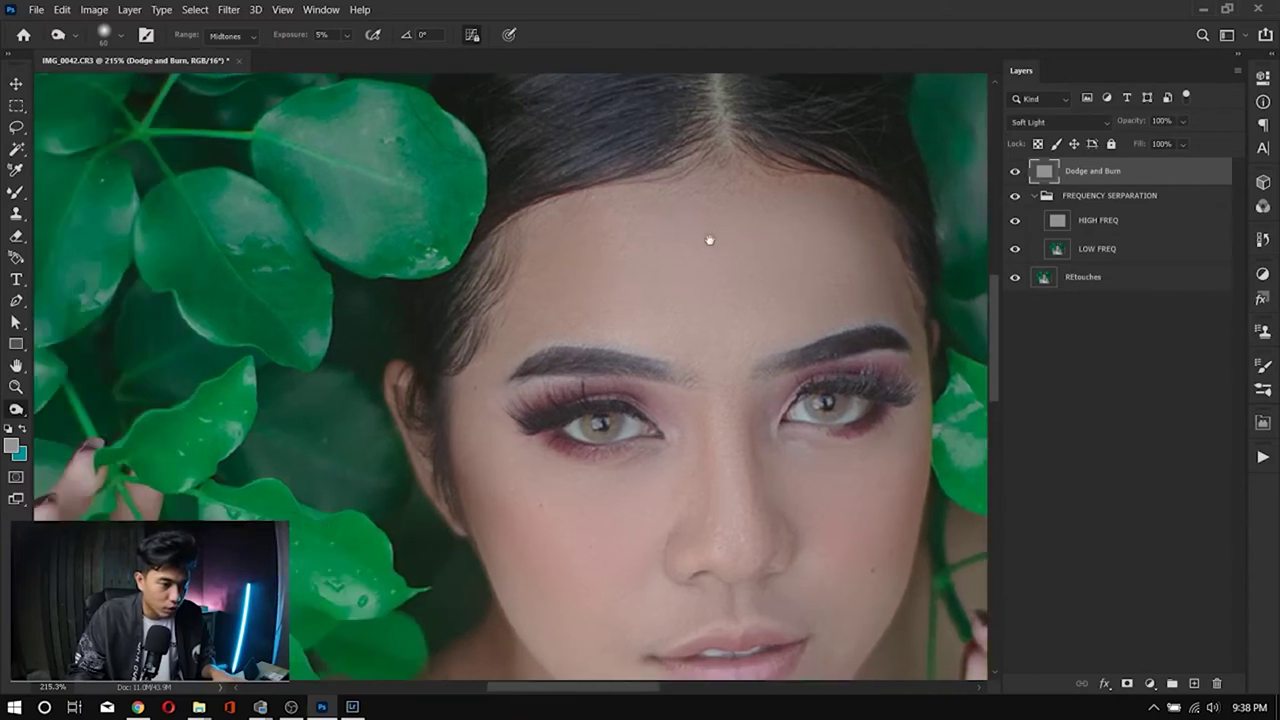
pyautogui.scroll(-1, 707, 262)
pyautogui.scroll(-5, 760, 266)
pyautogui.scroll(3, 794, 271)
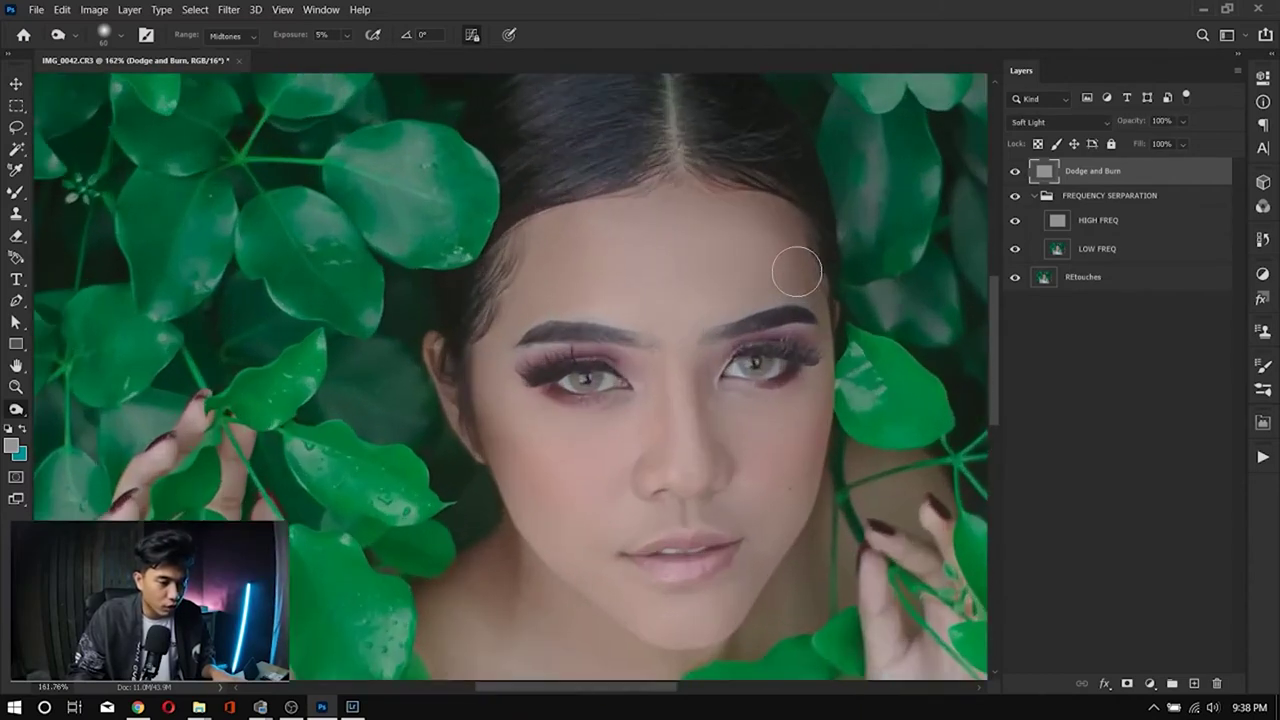
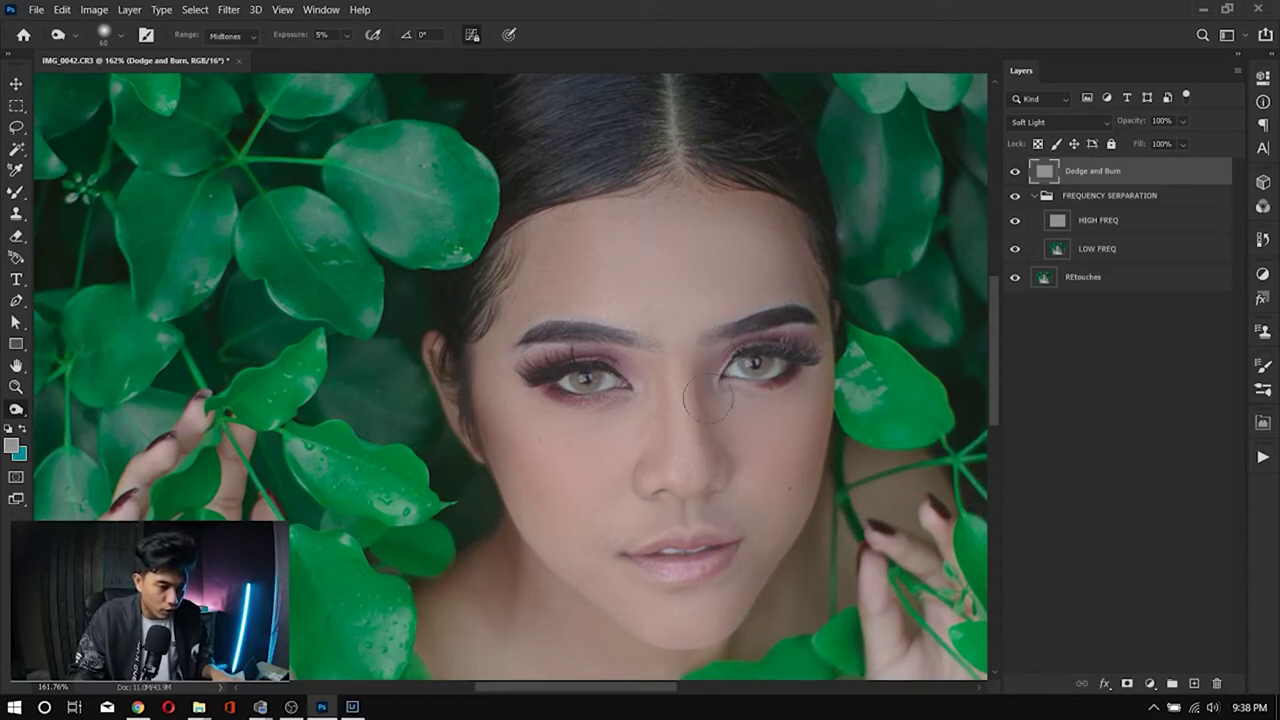
# Step: Dodge the face's highlights with the Midtones Dodge brush, resizing it for the nose, eyebrow and temple
pyautogui.scroll(2, 702, 530)
pyautogui.scroll(4, 702, 530)
pyautogui.press('[')
pyautogui.press('[')
pyautogui.press('[')
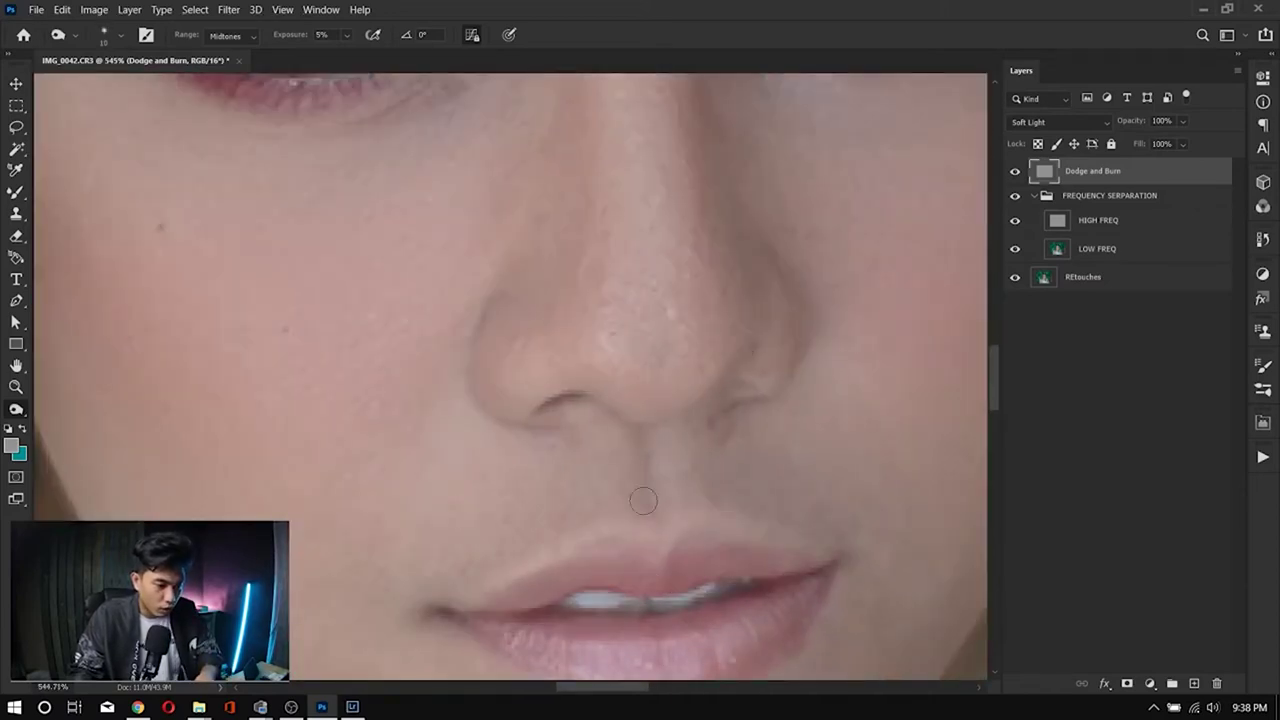
pyautogui.press('[')
pyautogui.scroll(-3, 419, 422)
pyautogui.scroll(-2, 419, 422)
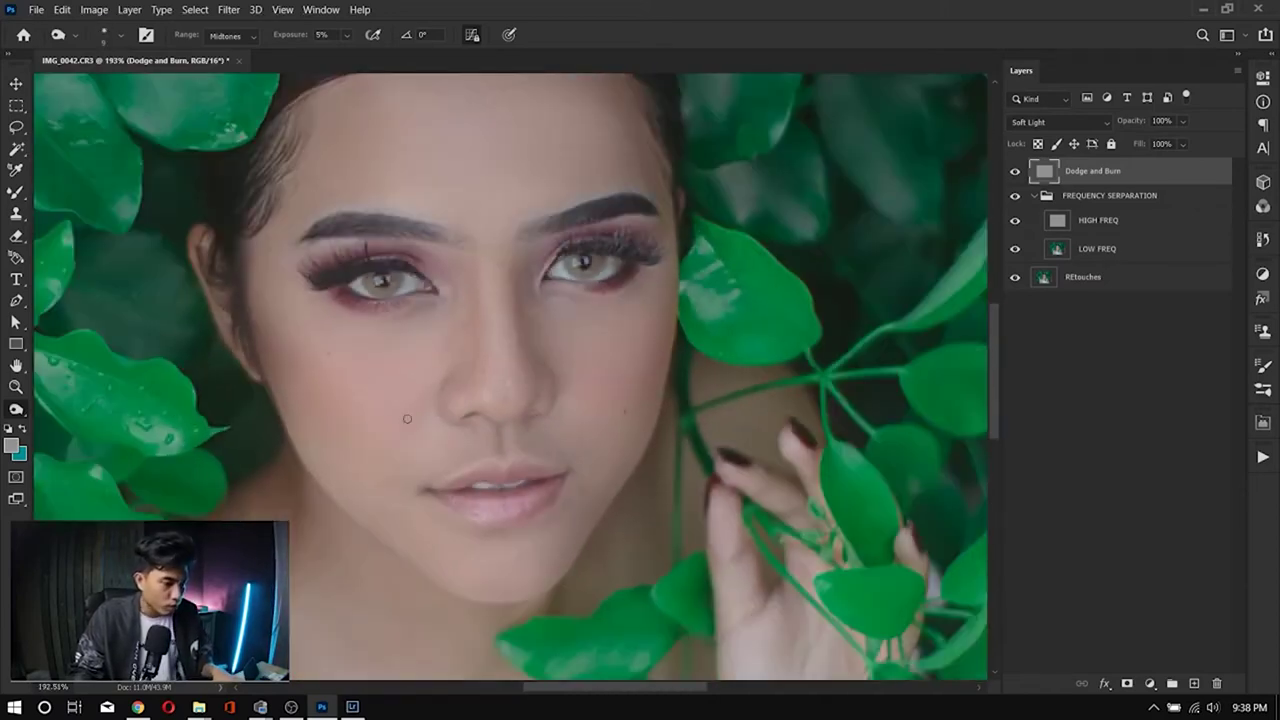
pyautogui.press(']')
pyautogui.press(']')
pyautogui.press(']')
pyautogui.press(']')
pyautogui.press(']')
pyautogui.press(']')
pyautogui.press('[')
pyautogui.press('[')
pyautogui.press('[')
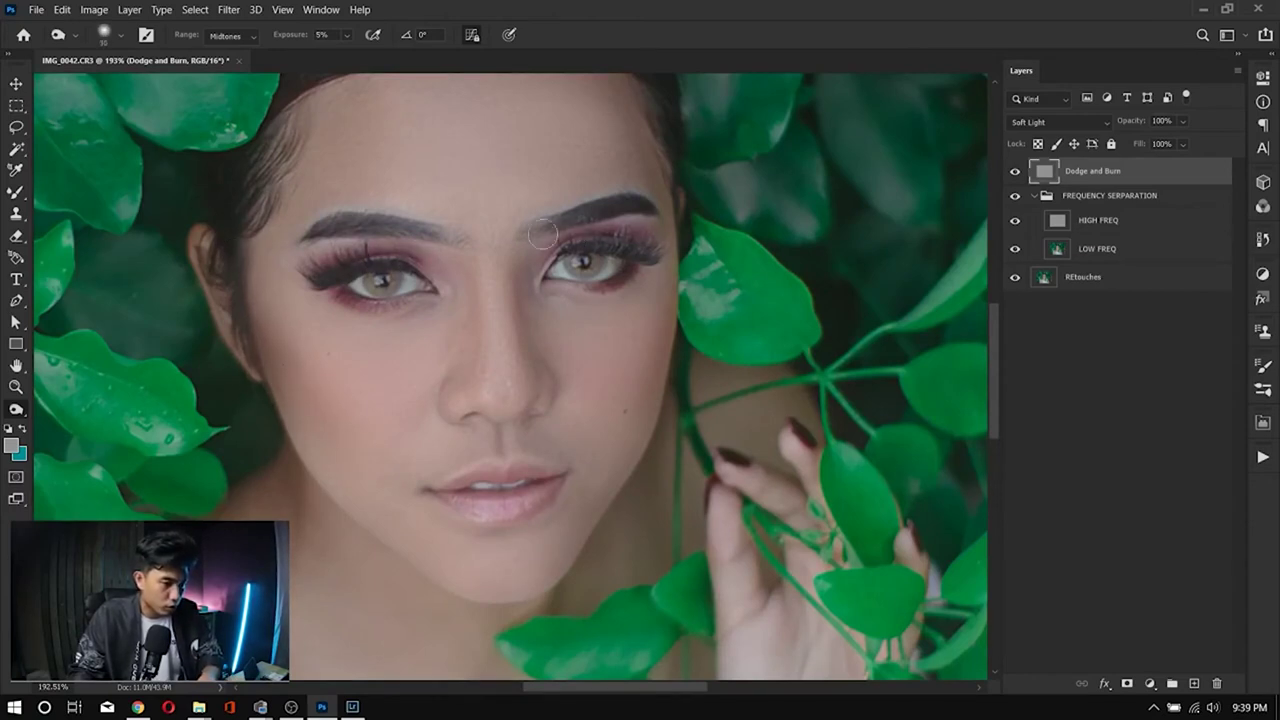
pyautogui.scroll(-2, 417, 237)
pyautogui.scroll(1, 444, 307)
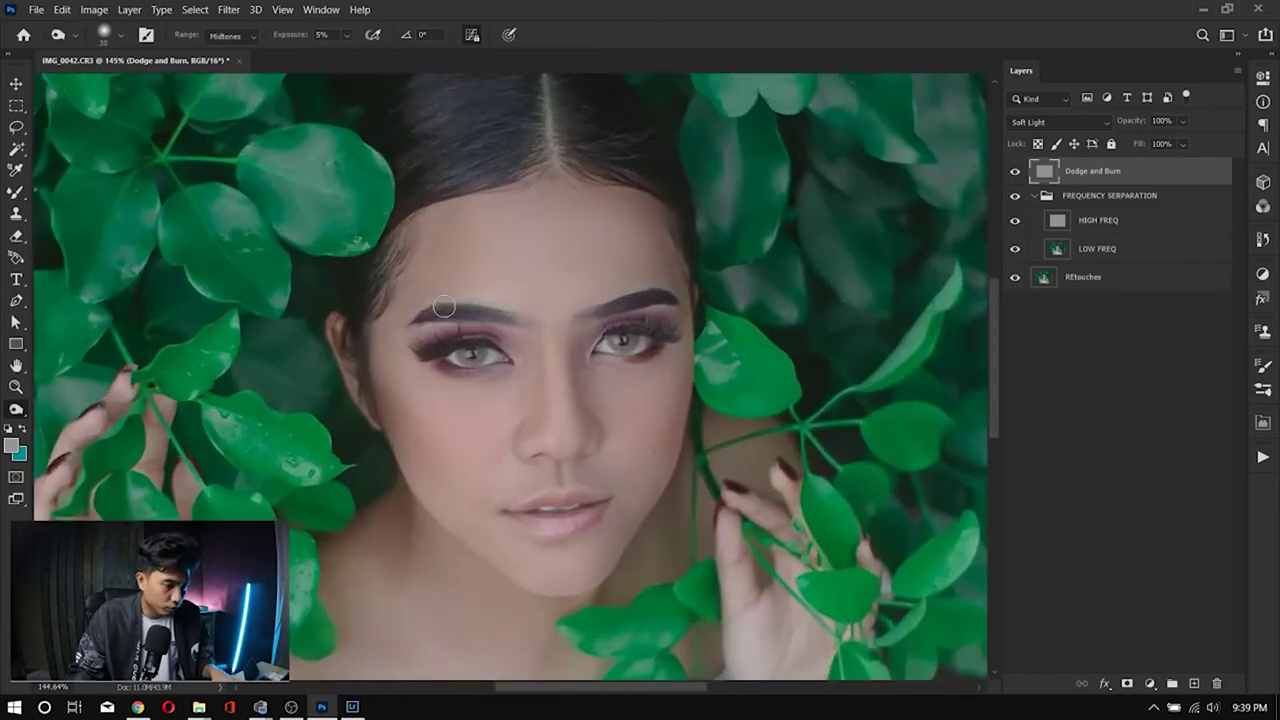
pyautogui.scroll(1, 444, 307)
pyautogui.press(']')
pyautogui.press(']')
pyautogui.press(']')
pyautogui.press(']')
pyautogui.press(']')
pyautogui.press(']')
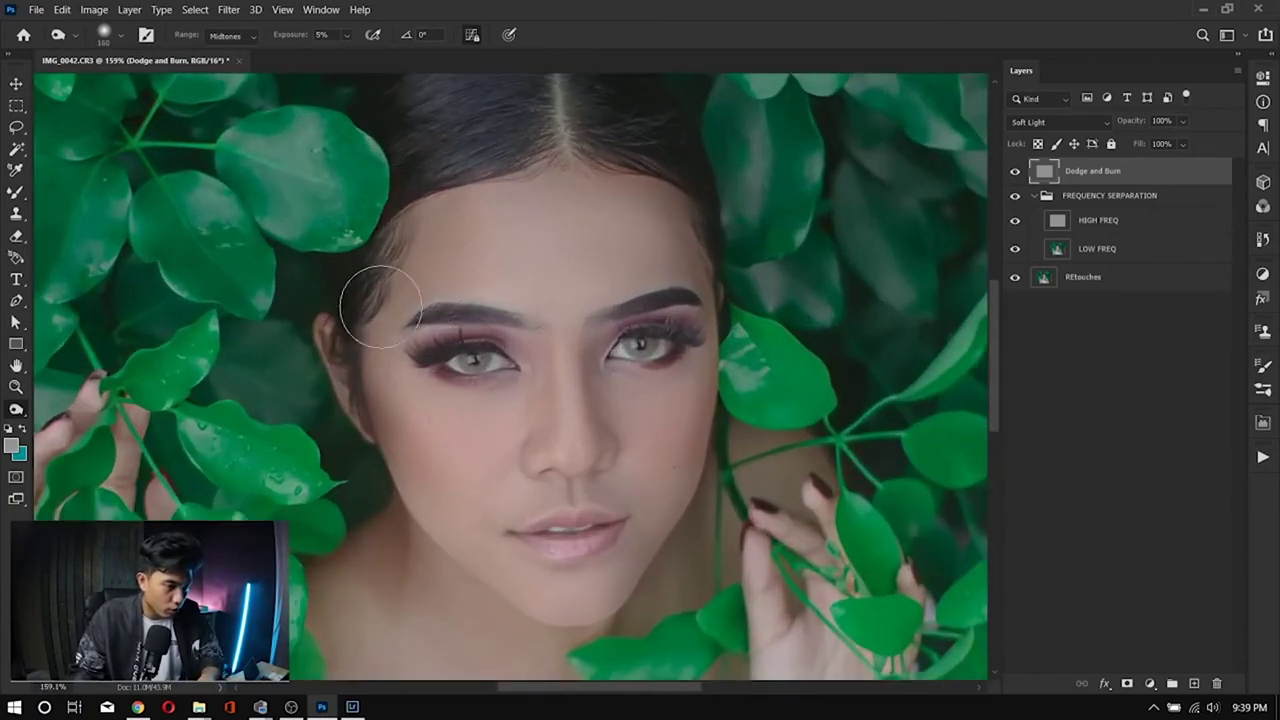
pyautogui.scroll(-1, 740, 422)
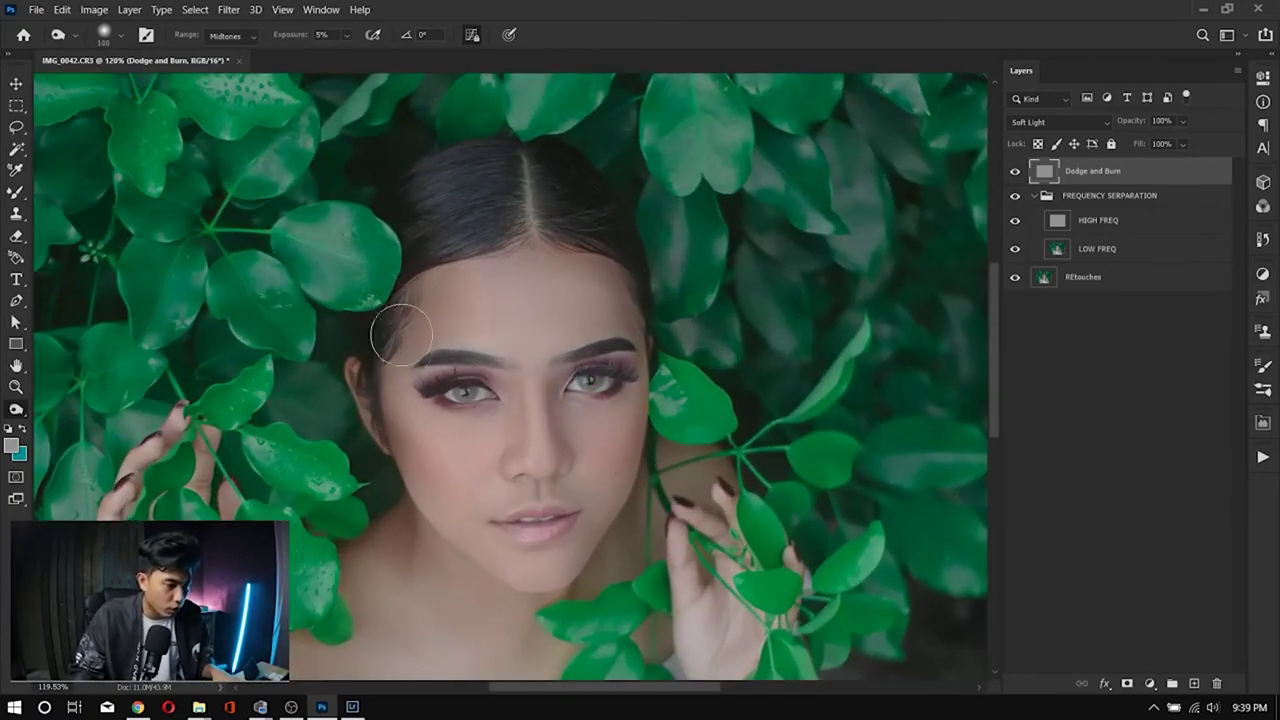
# Step: Toggle the Dodge and Burn layer on and off to compare, dismissing the hidden-layer warning
pyautogui.click(1014, 171)
pyautogui.click(1014, 171)
pyautogui.click(1014, 171)
pyautogui.click(1014, 171)
pyautogui.scroll(7, 571, 386)
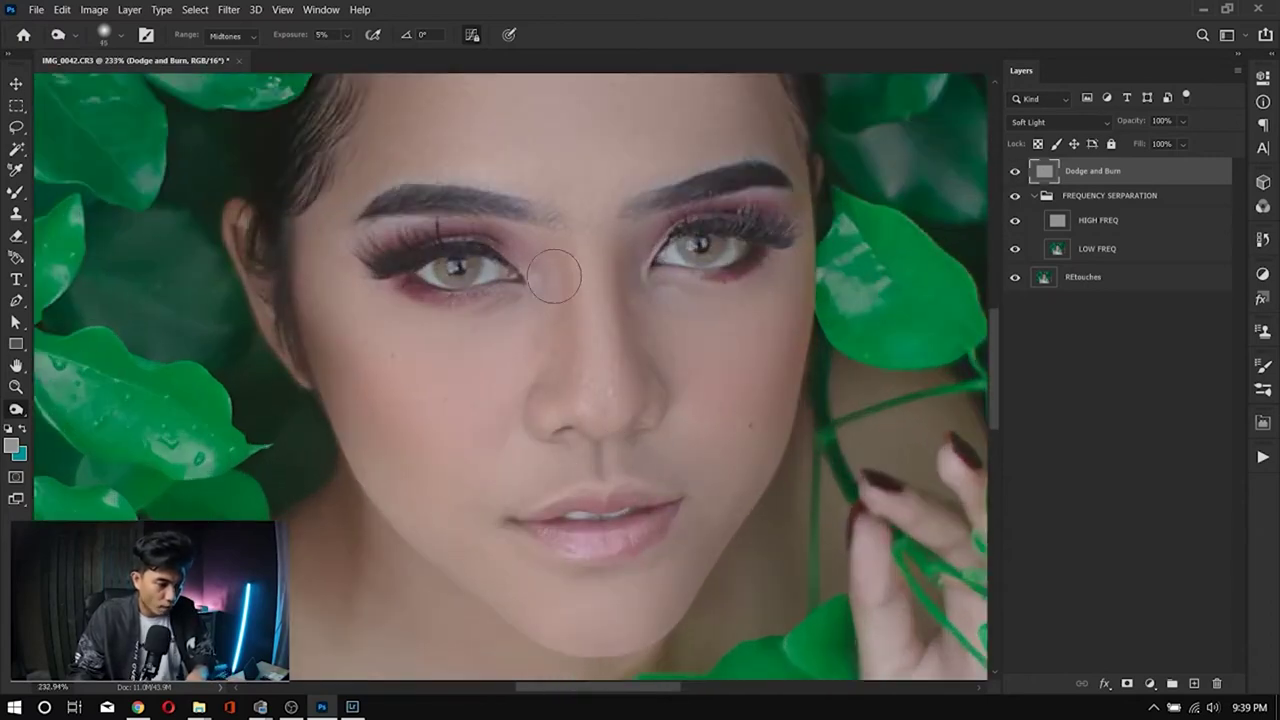
pyautogui.scroll(-10, 700, 500)
pyautogui.scroll(6, 700, 500)
pyautogui.click(1017, 172)
pyautogui.click(1016, 171)
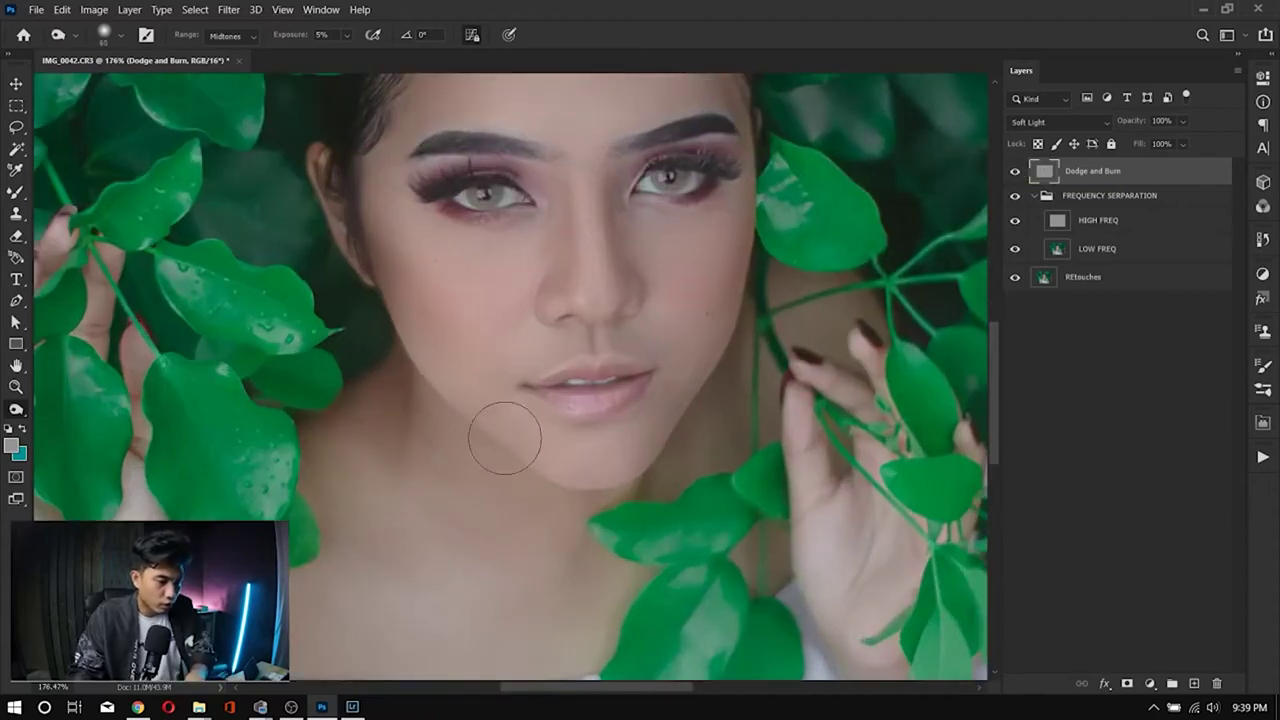
pyautogui.hotkey('ctrl', ',')
pyautogui.click(630, 455)
pyautogui.press('Return')
pyautogui.hotkey('ctrl', ',')
pyautogui.scroll(-3, 560, 440)
pyautogui.scroll(2, 483, 428)
pyautogui.scroll(5, 430, 325)
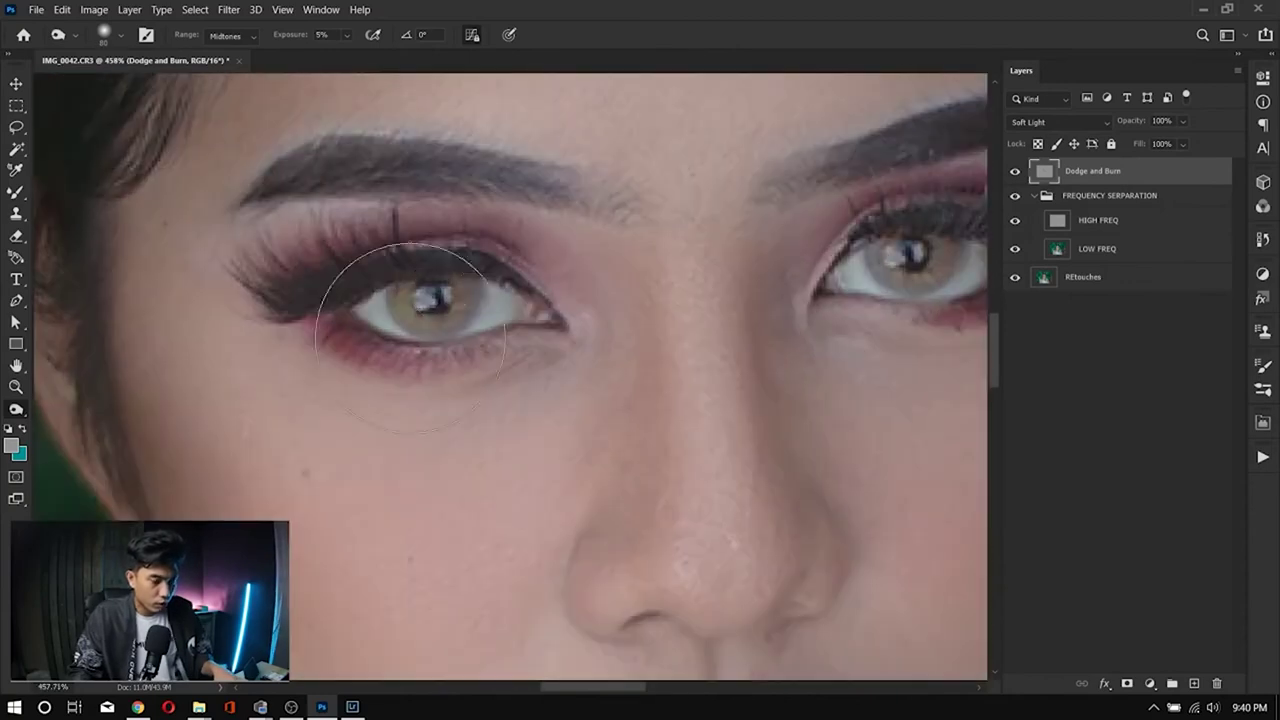
pyautogui.hscroll(2, 670, 270)
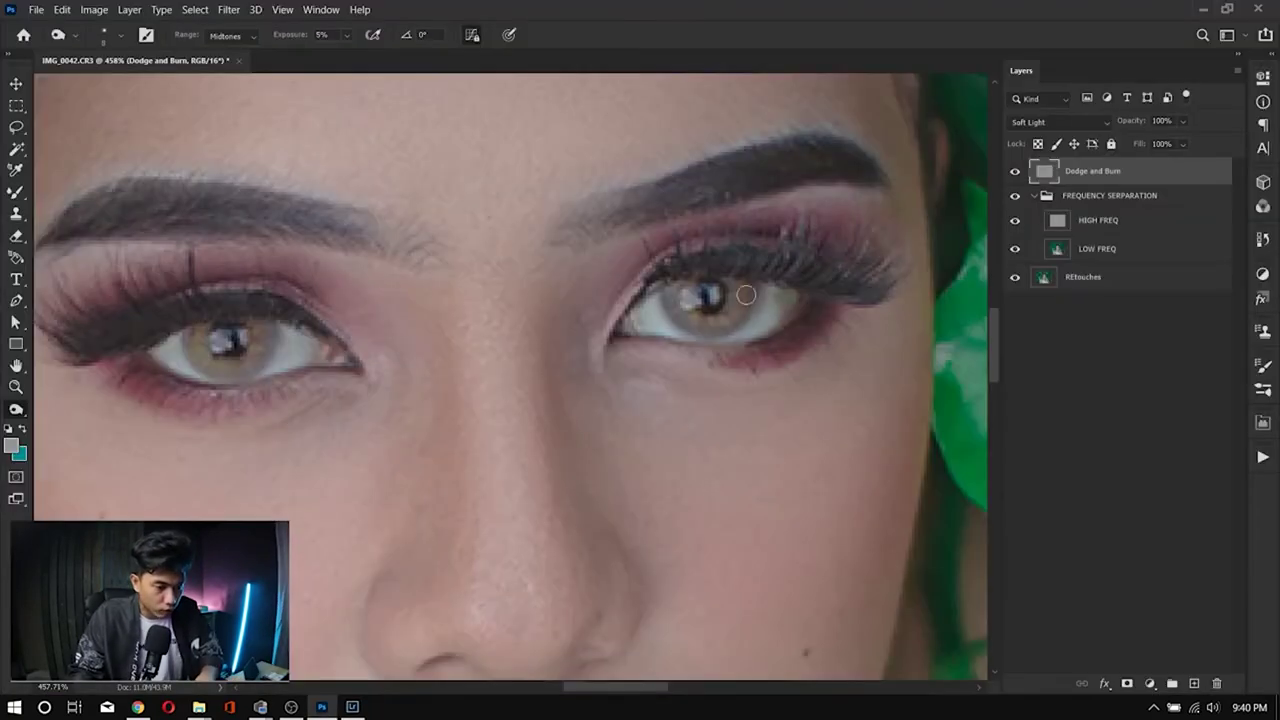
# Step: Raise the dodge Exposure to 51%, lighten both iris rims, and review the whole photo
pyautogui.press('5')
pyautogui.press('1')
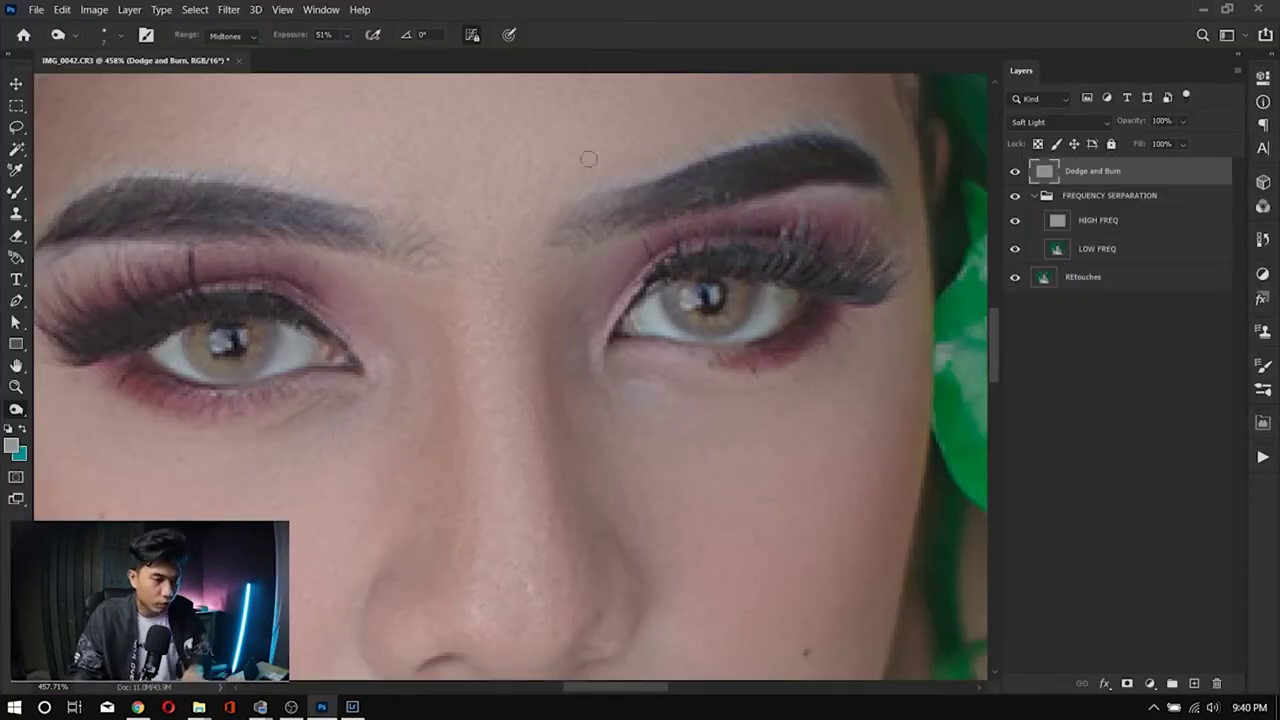
pyautogui.moveTo(746, 295); pyautogui.dragTo(700, 330)
pyautogui.moveTo(270, 335)
pyautogui.mouseDown()
pyautogui.moveTo(195, 350)
pyautogui.moveTo(213, 373)
pyautogui.mouseUp()
pyautogui.hotkey('ctrl', '0')
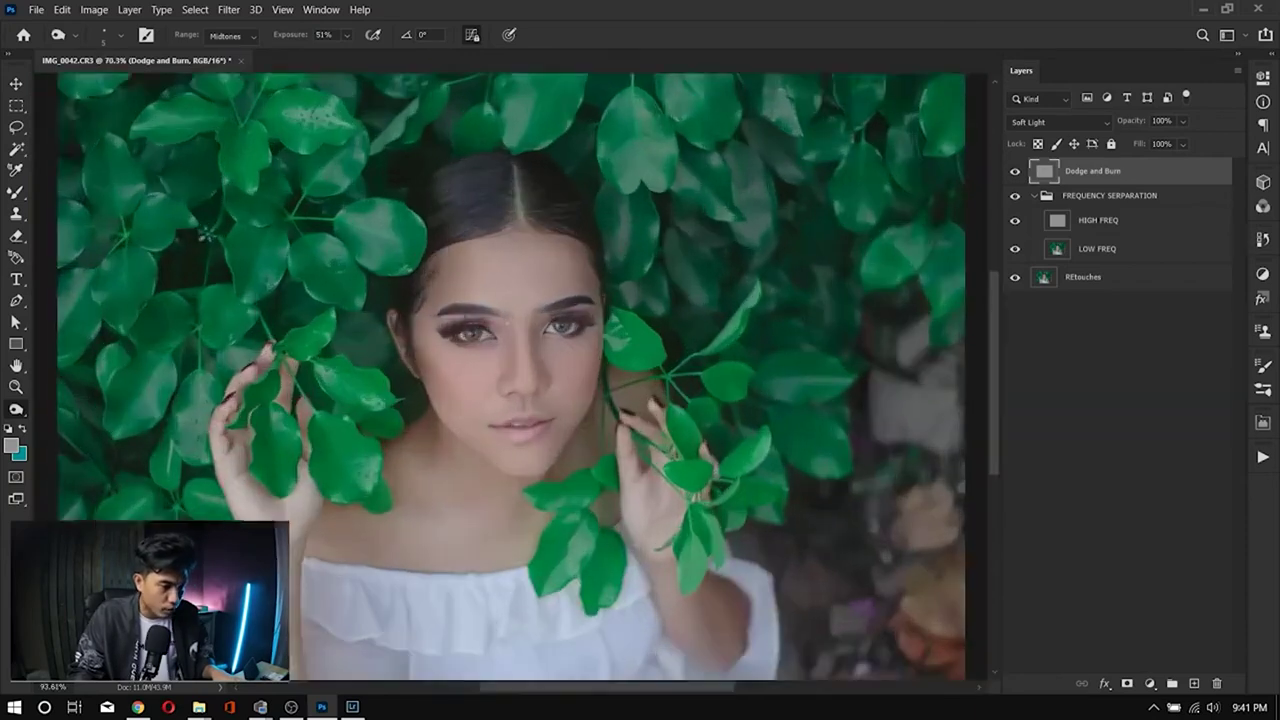
pyautogui.scroll(6, 517, 331)
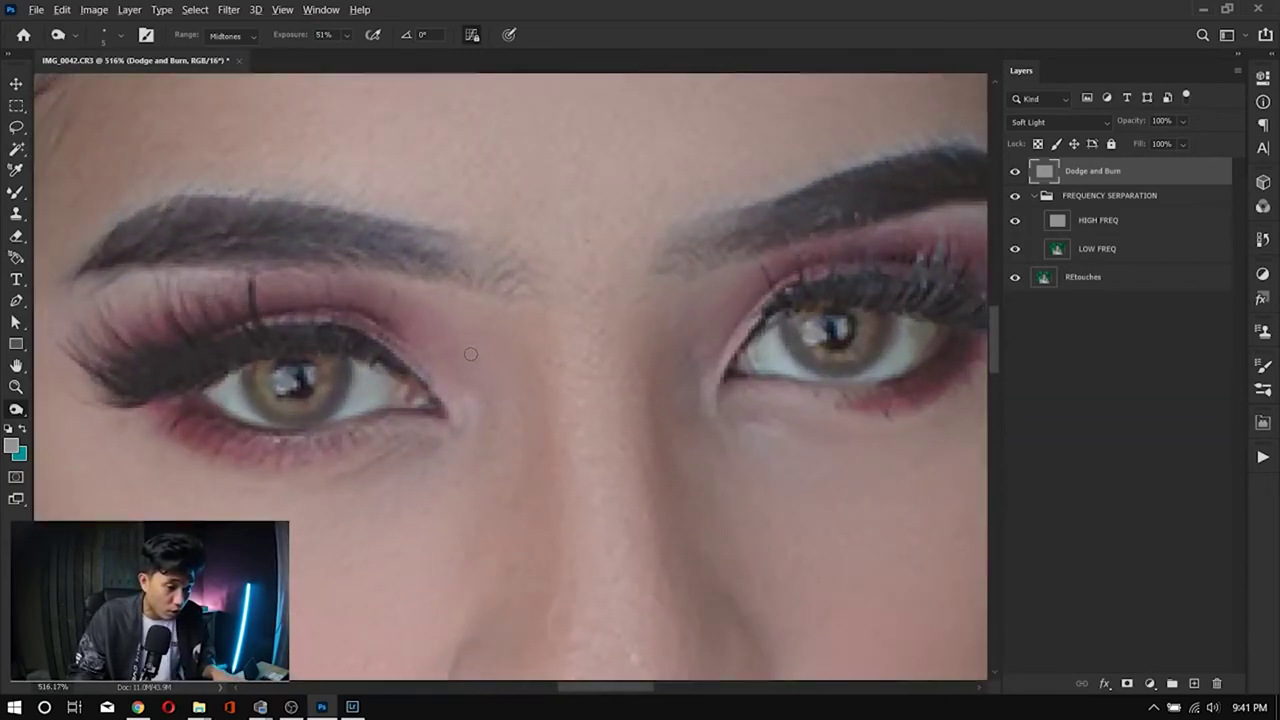
pyautogui.scroll(-8, 466, 344)
pyautogui.scroll(4, 470, 354)
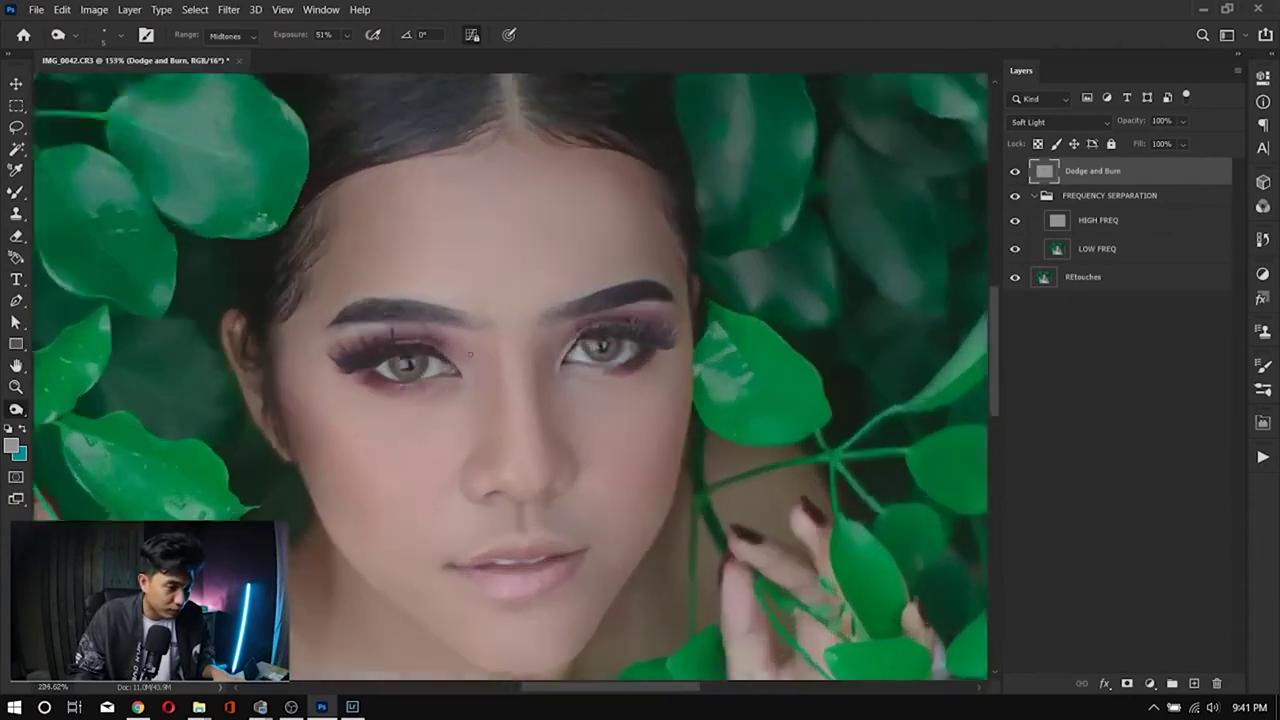
pyautogui.scroll(-4, 470, 355)
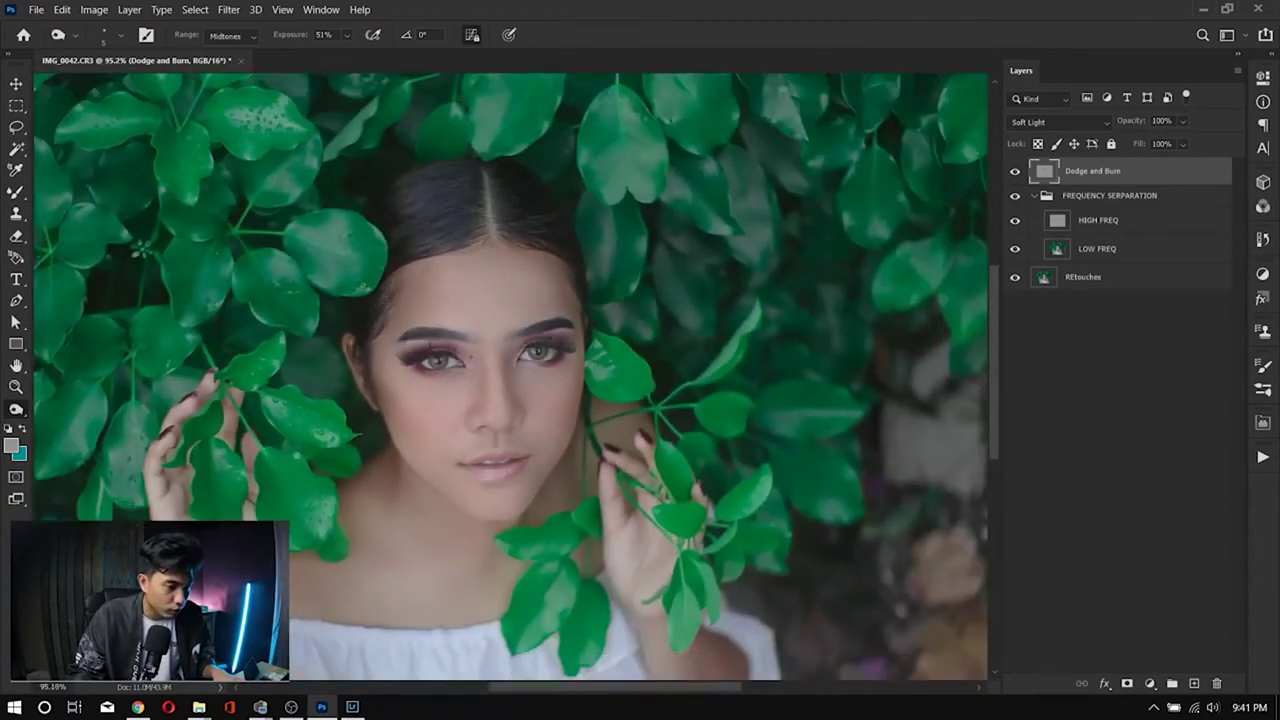
pyautogui.scroll(3, 470, 355)
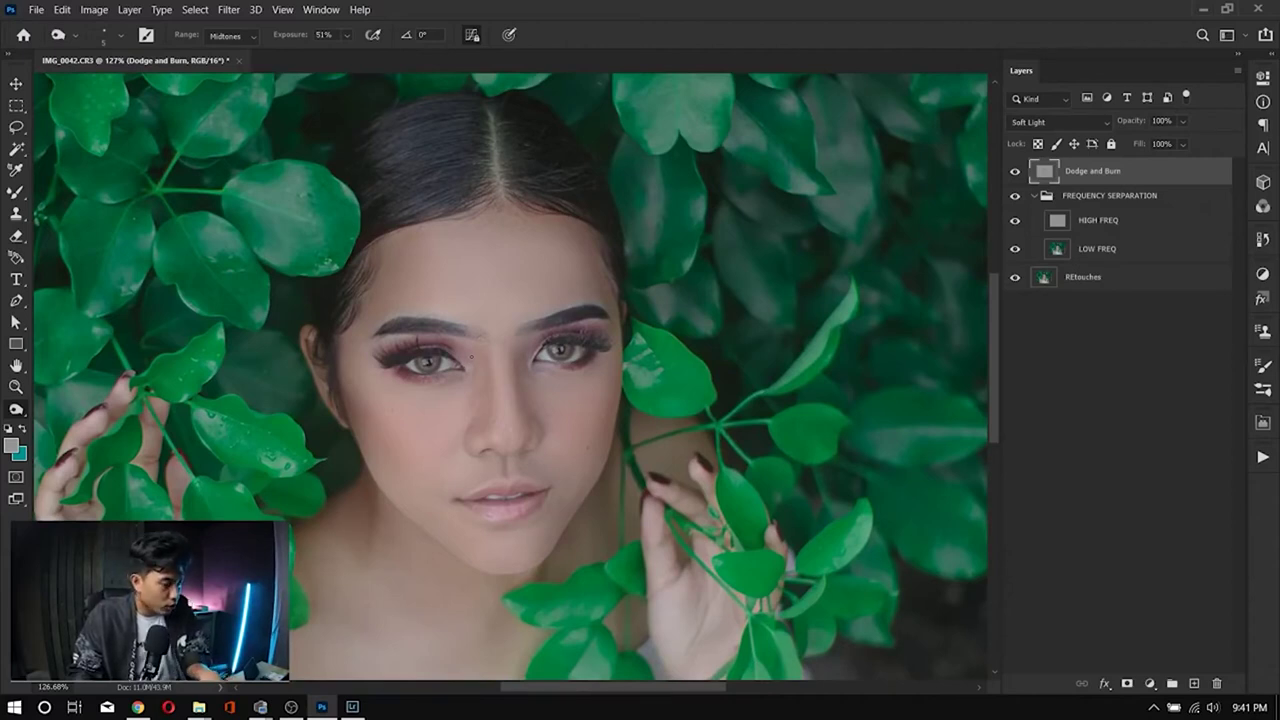
pyautogui.hotkey('shift', 'o')
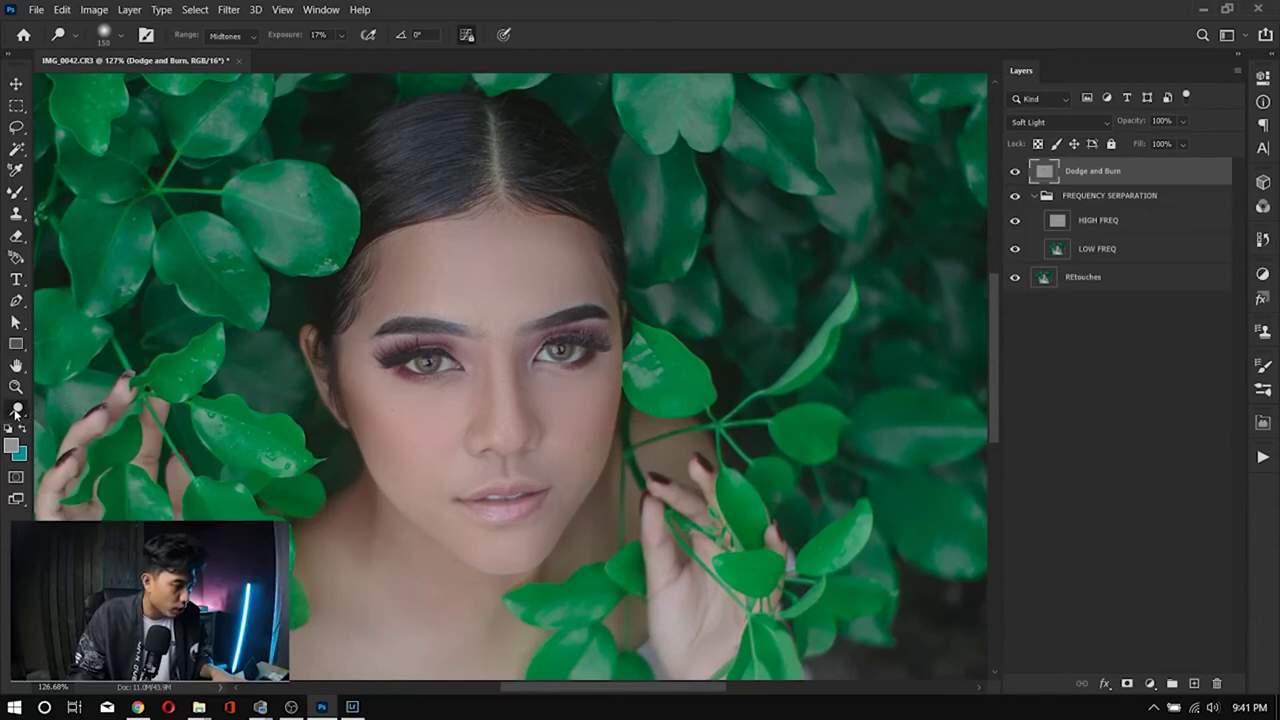
# Step: Burn shadows along the face and arms at 10% exposure, with the brush sized from 150 down to about 45
pyautogui.press('[')
pyautogui.press('[')
pyautogui.press('[')
pyautogui.press('[')
pyautogui.press('[')
pyautogui.press('[')
pyautogui.press('[')
pyautogui.press('[')
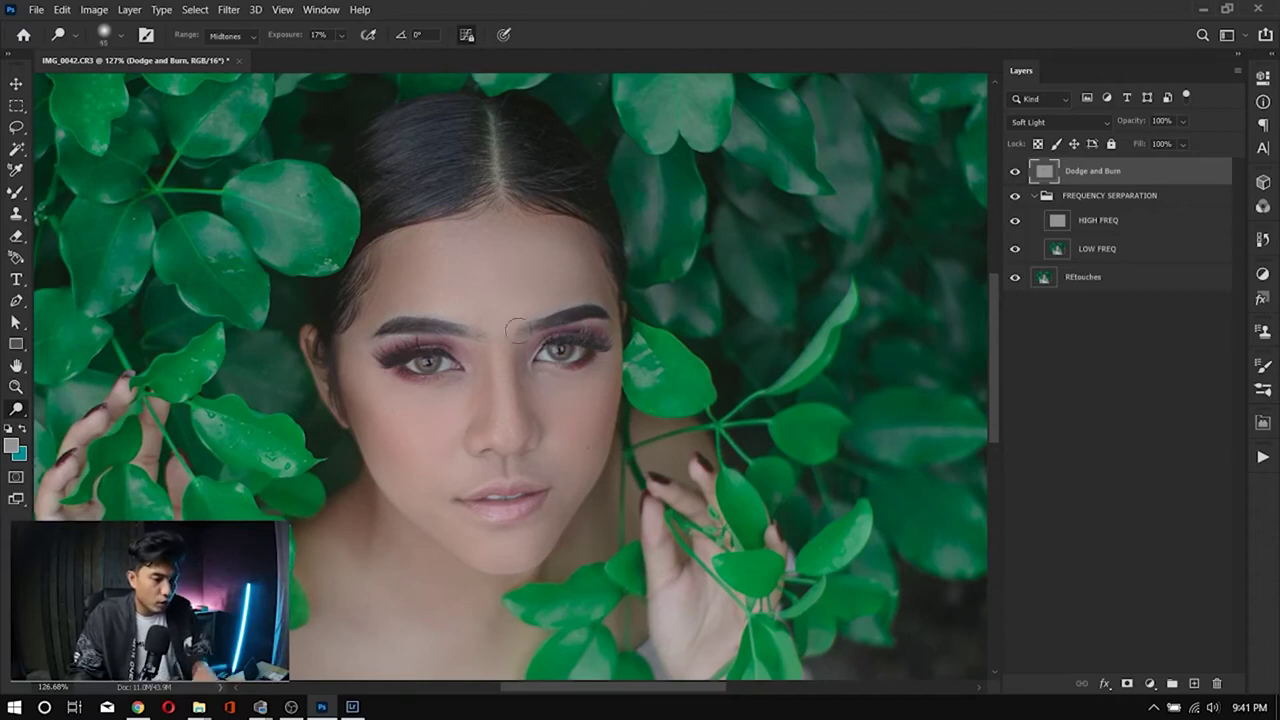
pyautogui.scroll(2, 510, 430)
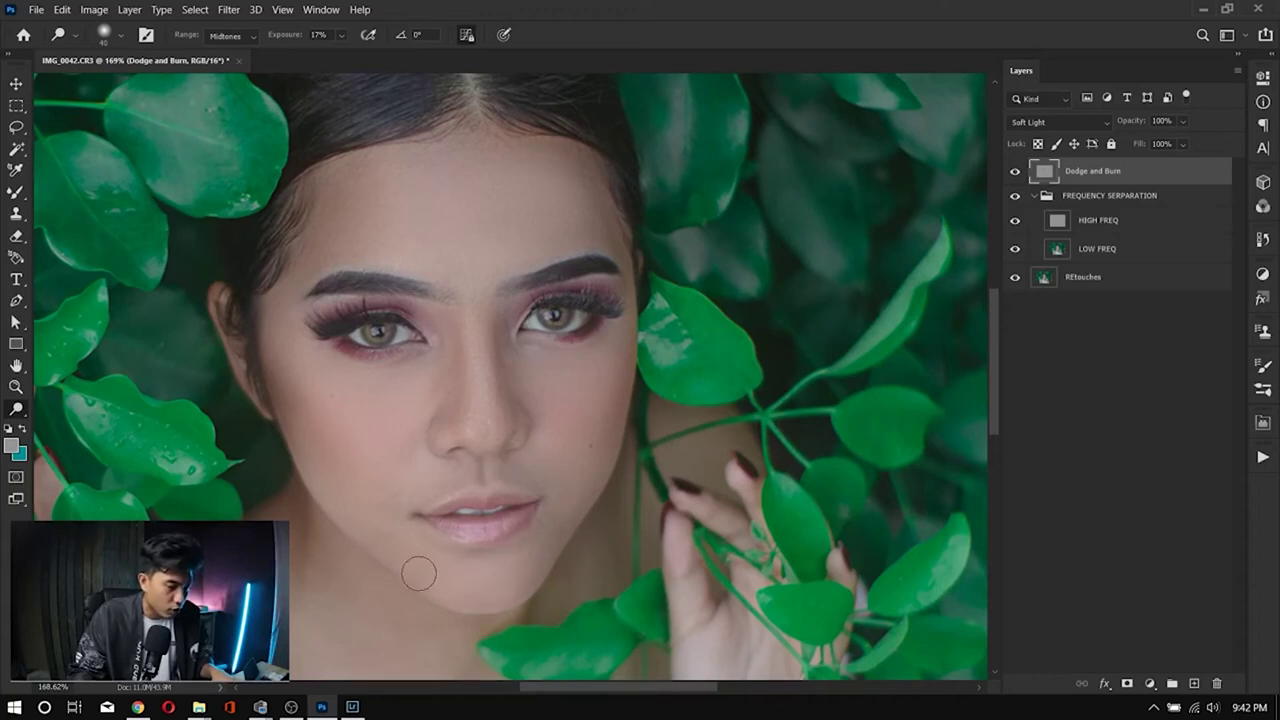
pyautogui.scroll(-10, 418, 573)
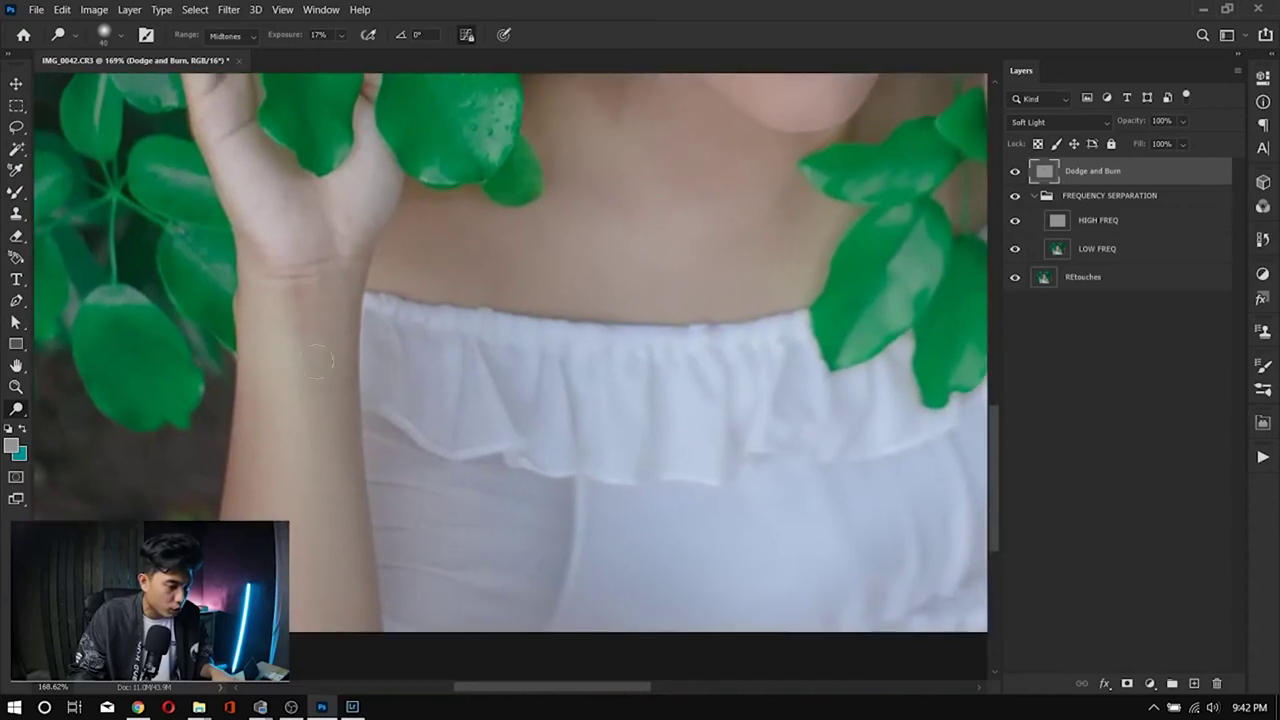
pyautogui.moveTo(834, 114); pyautogui.dragTo(317, 274)
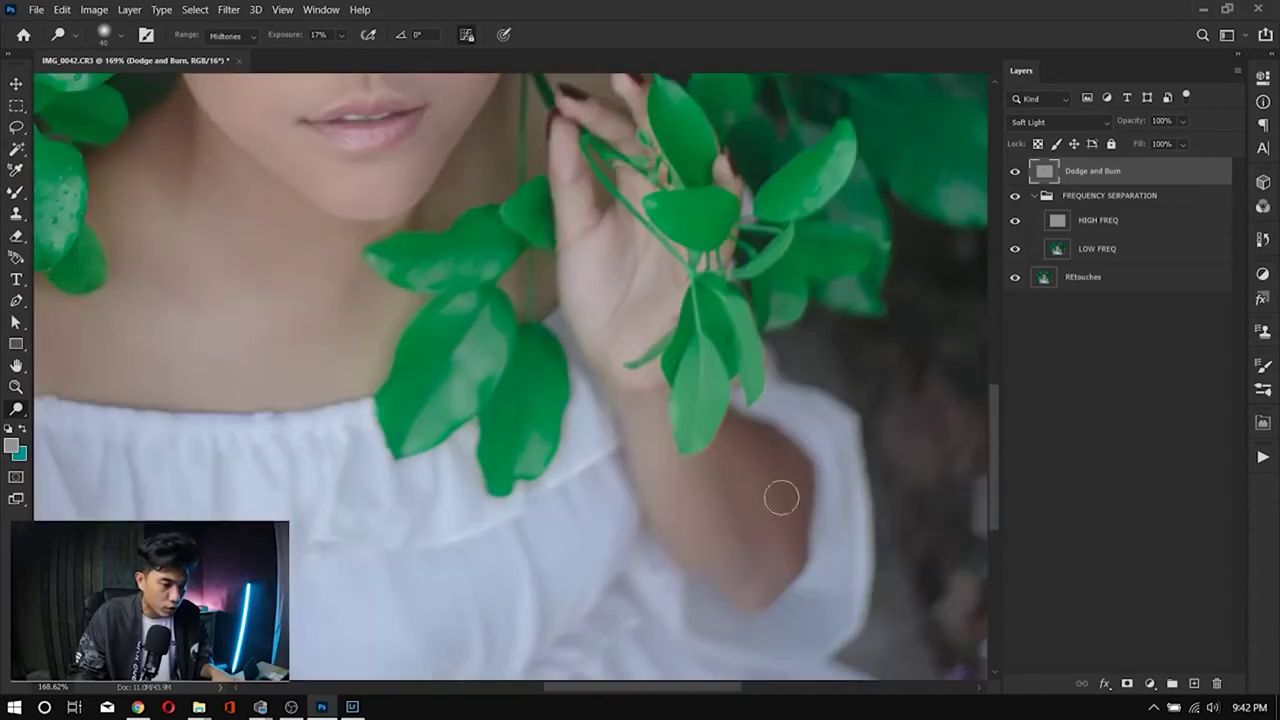
pyautogui.scroll(10, 806, 525)
pyautogui.press(']')
pyautogui.press(']')
pyautogui.press(']')
pyautogui.press(']')
pyautogui.press(']')
pyautogui.press(']')
pyautogui.press(']')
pyautogui.press(']')
pyautogui.press('1')
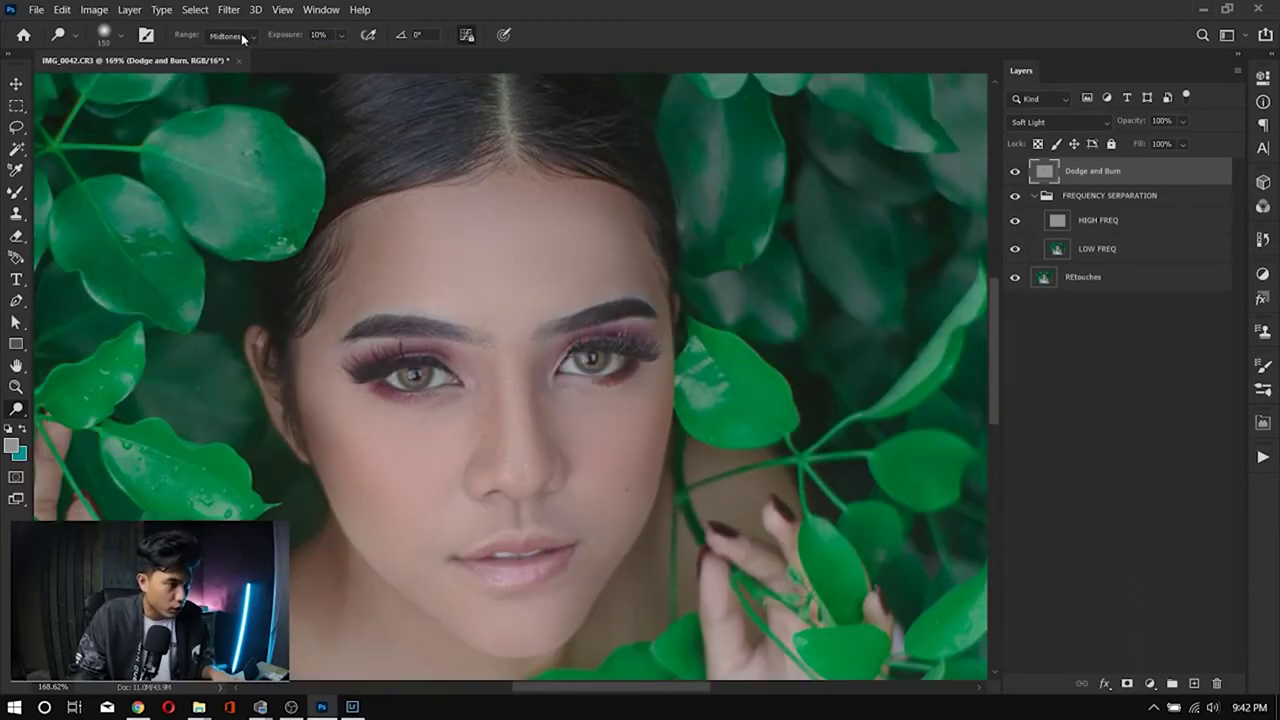
pyautogui.press('[')
pyautogui.press('[')
pyautogui.press('[')
pyautogui.press('[')
pyautogui.press('[')
pyautogui.press('[')
pyautogui.press('[')
pyautogui.press('[')
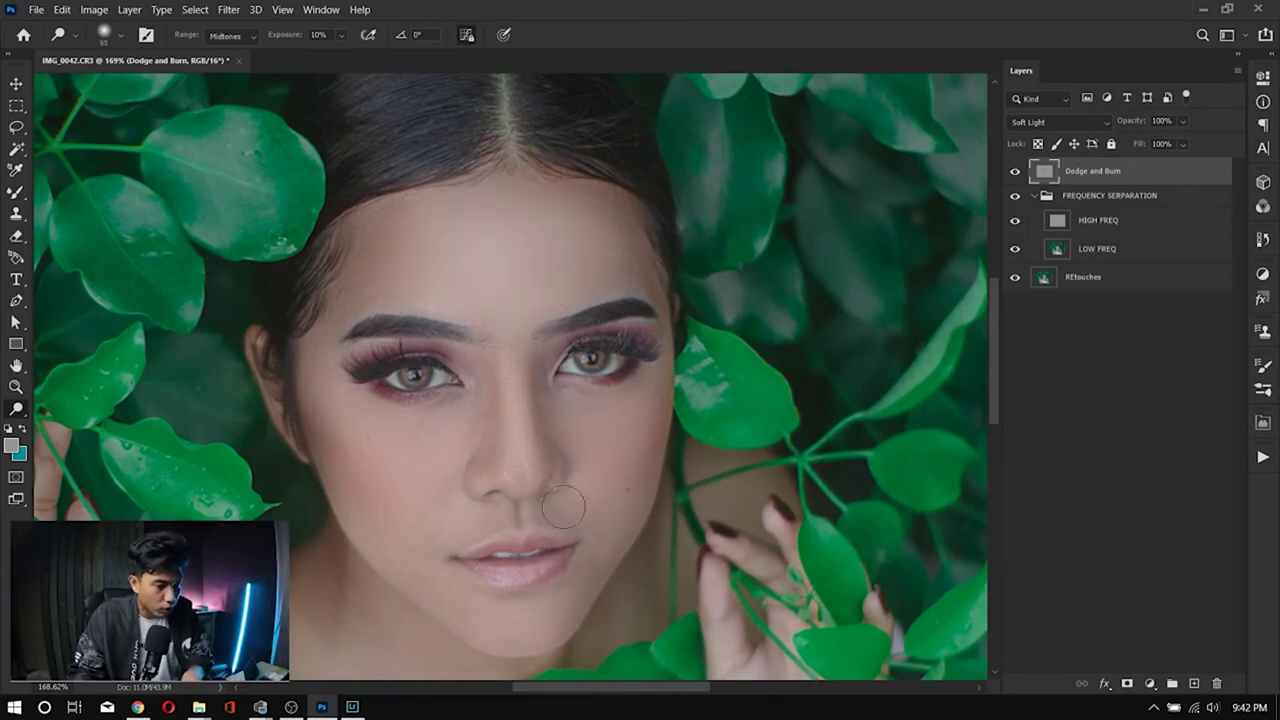
pyautogui.scroll(5, 518, 541)
pyautogui.press('[')
pyautogui.press('[')
pyautogui.press('[')
pyautogui.press('[')
pyautogui.press('[')
pyautogui.press('[')
pyautogui.press('[')
pyautogui.press('[')
pyautogui.press('[')
pyautogui.press('[')
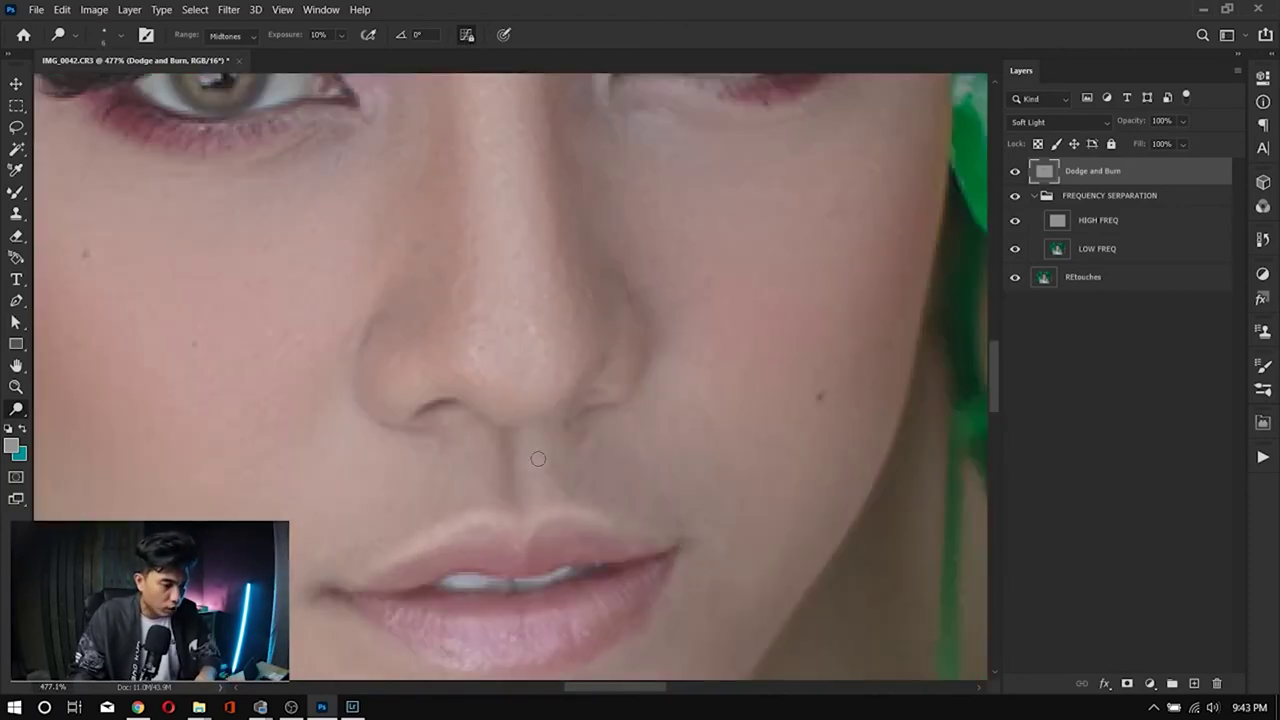
pyautogui.scroll(-2, 510, 460)
# Step: Burn finer contours at 5% then 10% exposure, using a 7–10 px brush around the eye
pyautogui.write('5')
pyautogui.press('Return')
pyautogui.hscroll(-3, 467, 385)
pyautogui.scroll(-2, 467, 385)
pyautogui.press(']')
pyautogui.press(']')
pyautogui.press(']')
pyautogui.press(']')
pyautogui.press(']')
pyautogui.press(']')
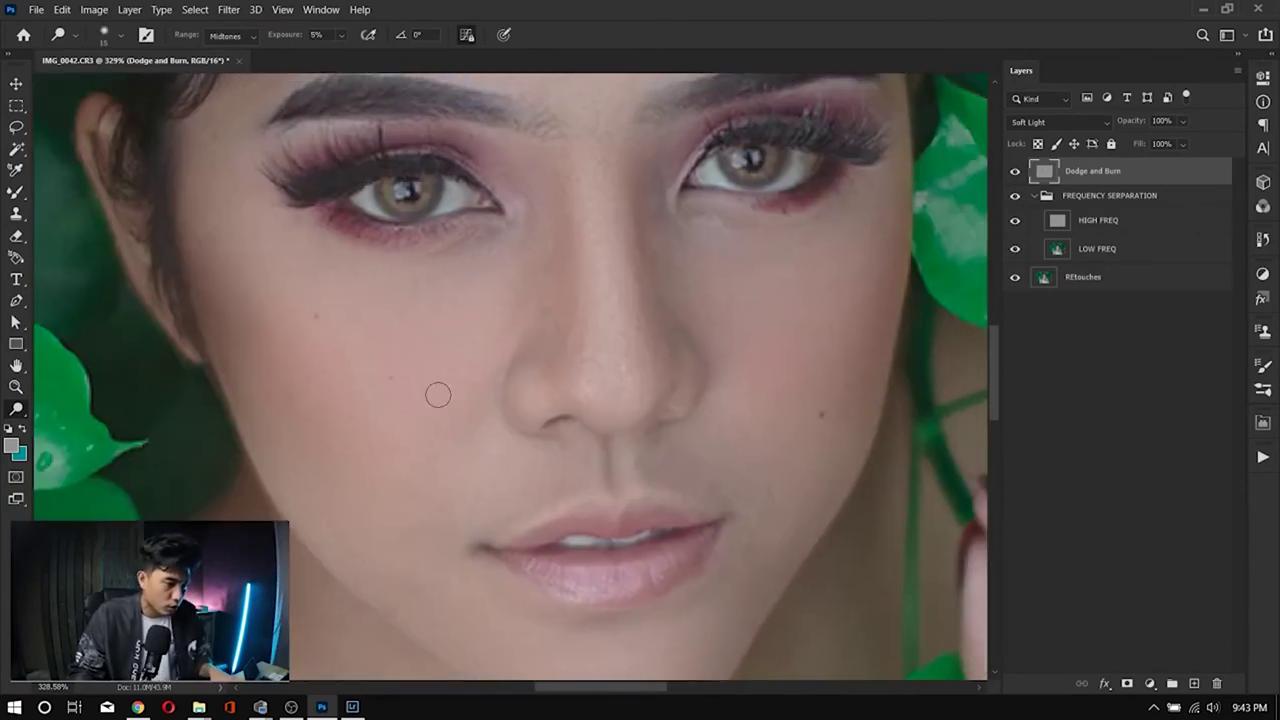
pyautogui.scroll(-4, 794, 286)
pyautogui.scroll(4, 794, 286)
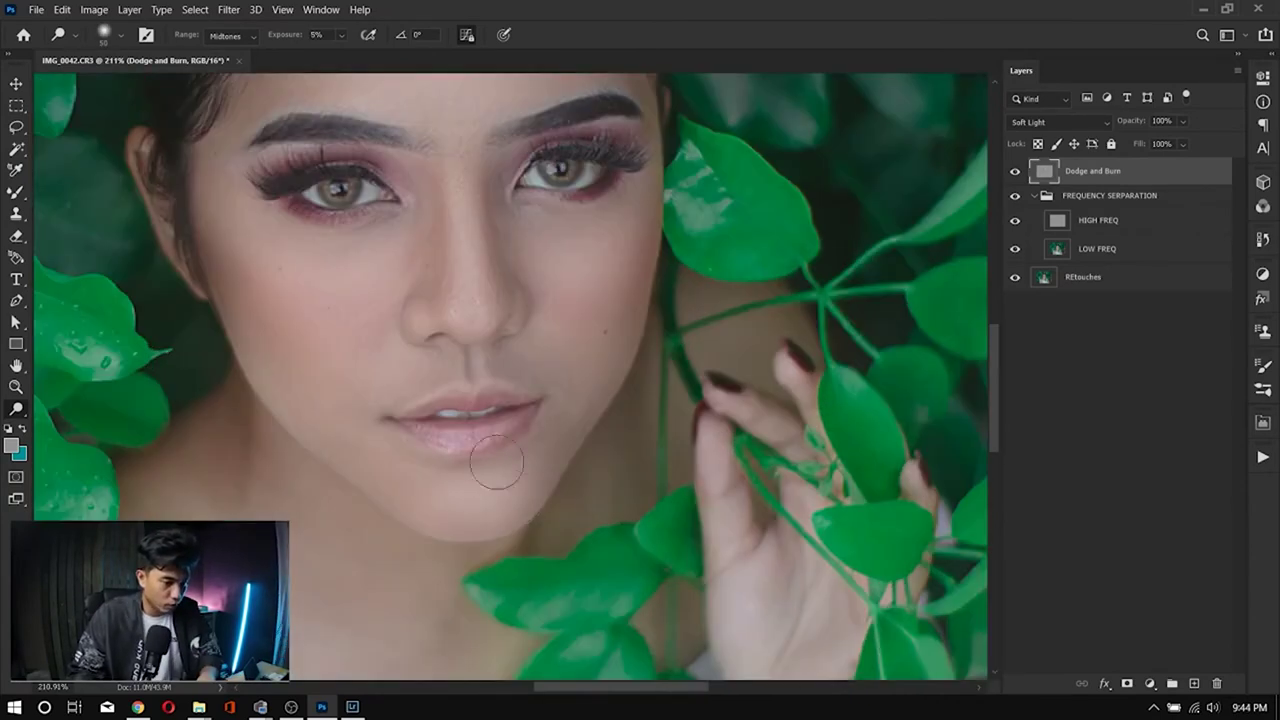
pyautogui.scroll(4, 330, 175)
pyautogui.press('1')
pyautogui.press('[')
pyautogui.press('[')
pyautogui.press('[')
pyautogui.press('[')
pyautogui.press('[')
pyautogui.press('[')
pyautogui.press('[')
pyautogui.scroll(-5, 376, 278)
pyautogui.scroll(3, 774, 405)
pyautogui.scroll(-2, 774, 405)
pyautogui.press(']')
pyautogui.press(']')
pyautogui.press(']')
pyautogui.scroll(-4, 774, 405)
pyautogui.scroll(2, 699, 400)
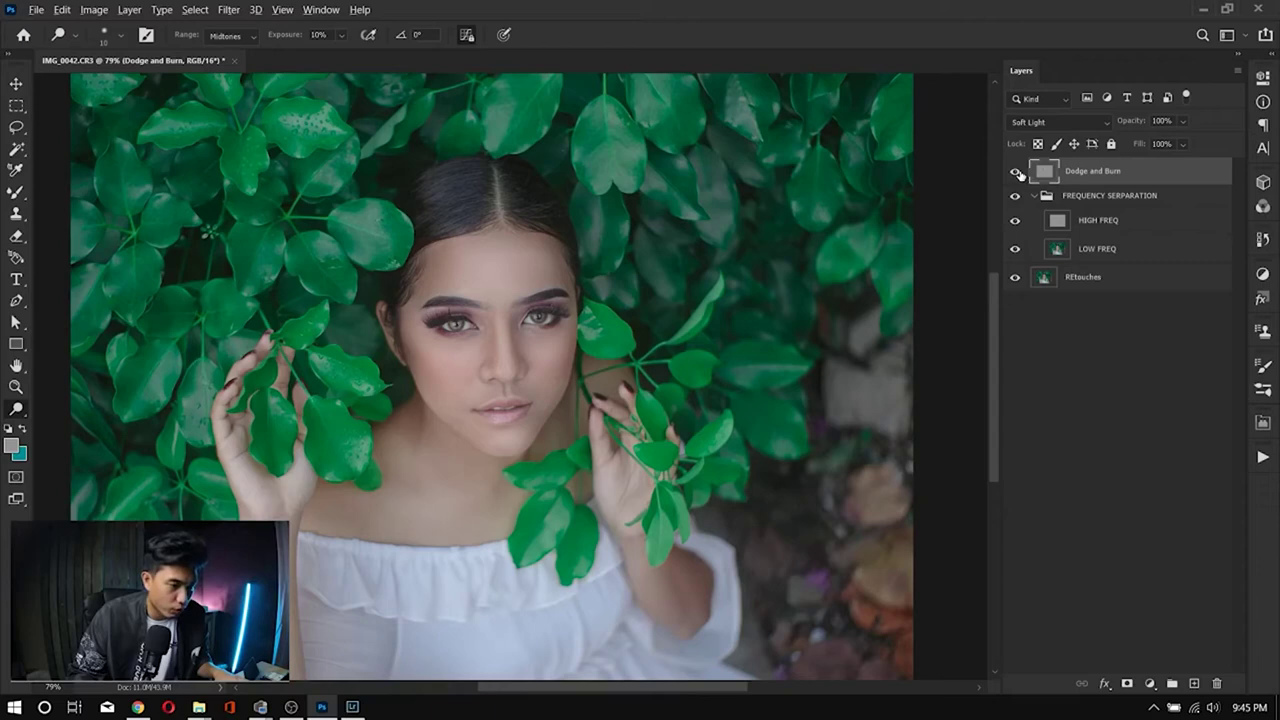
# Step: Compare the Dodge and Burn layer on and off, then restore all layers to show the full-colour portrait
pyautogui.keyDown('alt'); pyautogui.click(1016, 172); pyautogui.keyUp('alt')
pyautogui.keyDown('alt'); pyautogui.click(1016, 172); pyautogui.keyUp('alt')
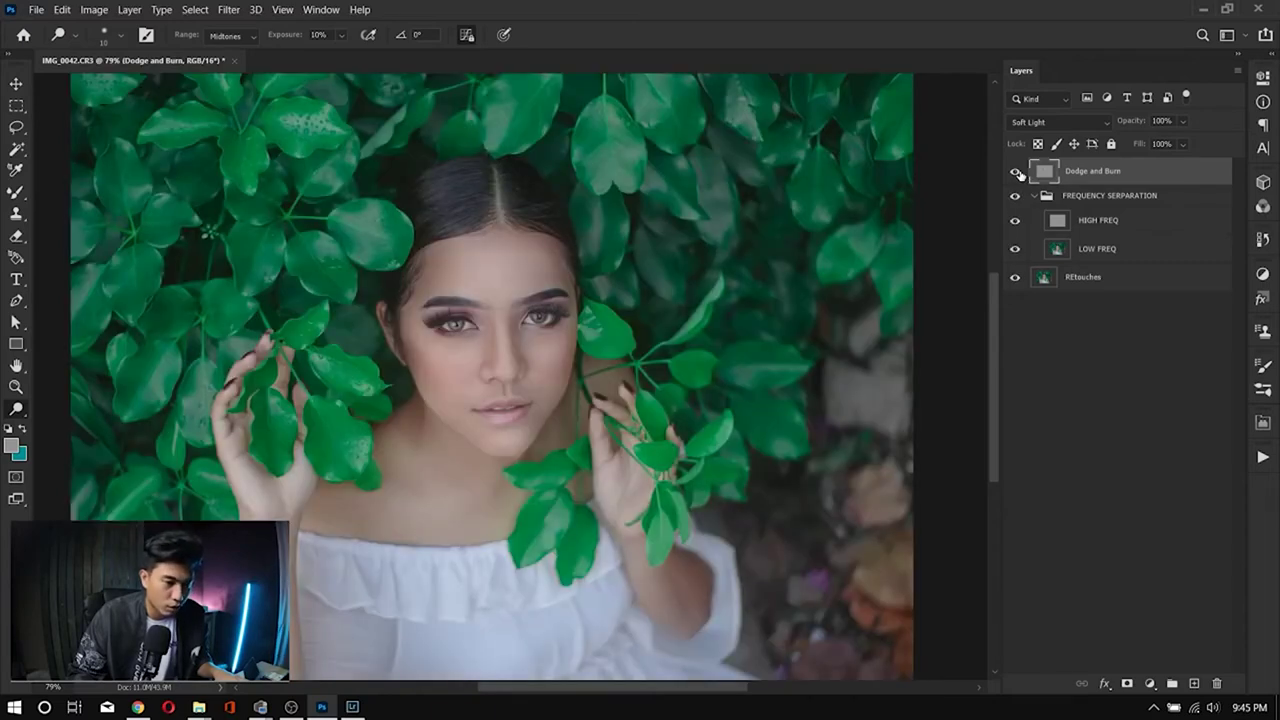
pyautogui.click(1016, 172)
pyautogui.click(1016, 172)
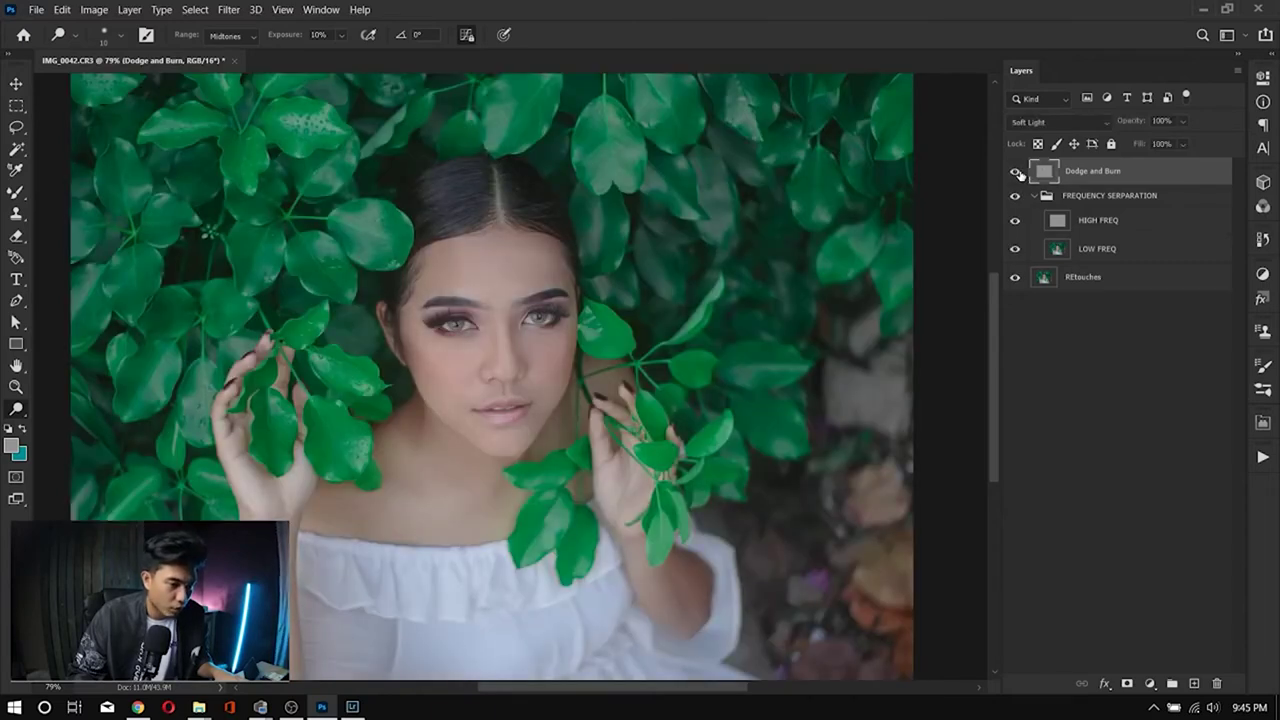
pyautogui.click(1016, 172)
pyautogui.click(1016, 172)
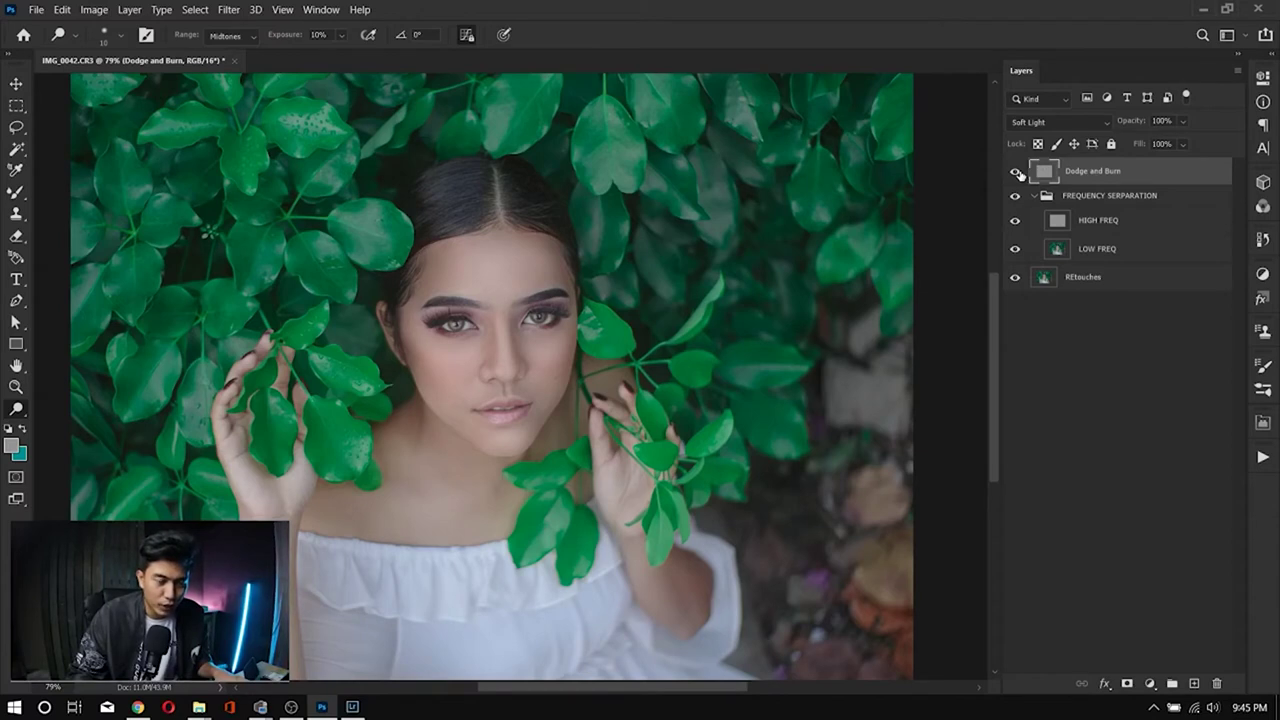
pyautogui.keyDown('alt'); pyautogui.click(1016, 172); pyautogui.keyUp('alt')
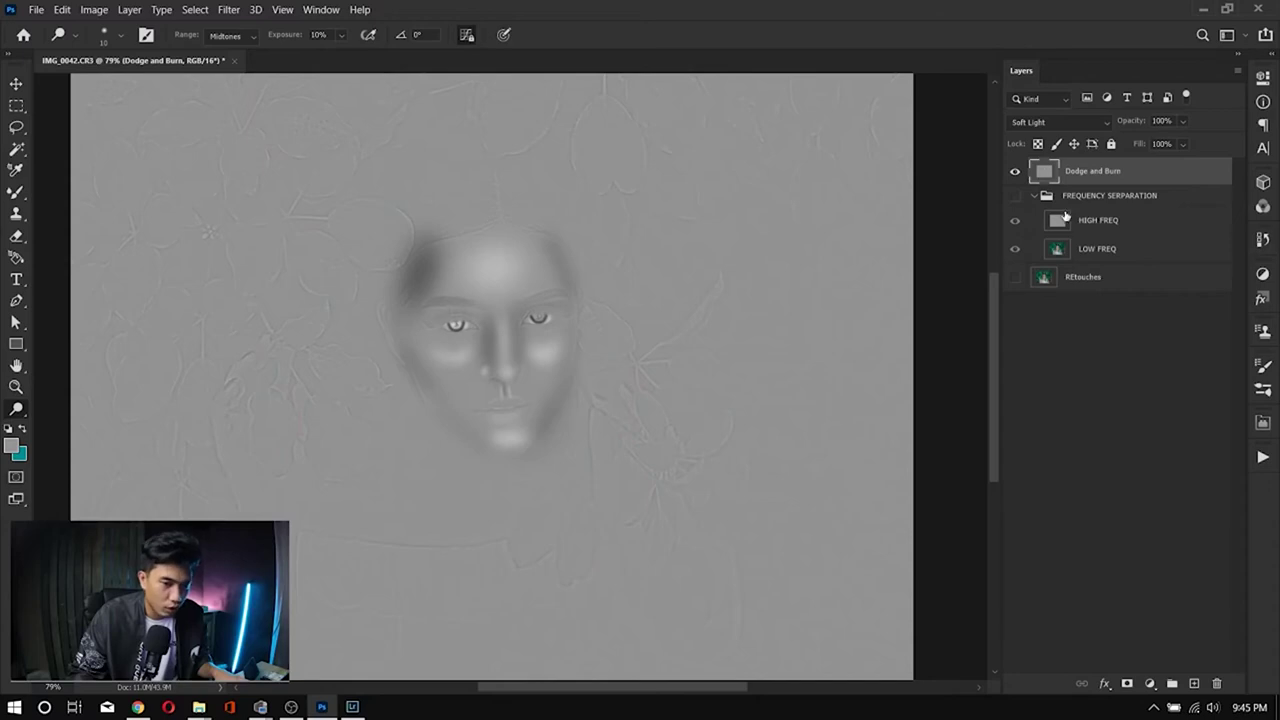
pyautogui.keyDown('alt'); pyautogui.click(1015, 173); pyautogui.keyUp('alt')
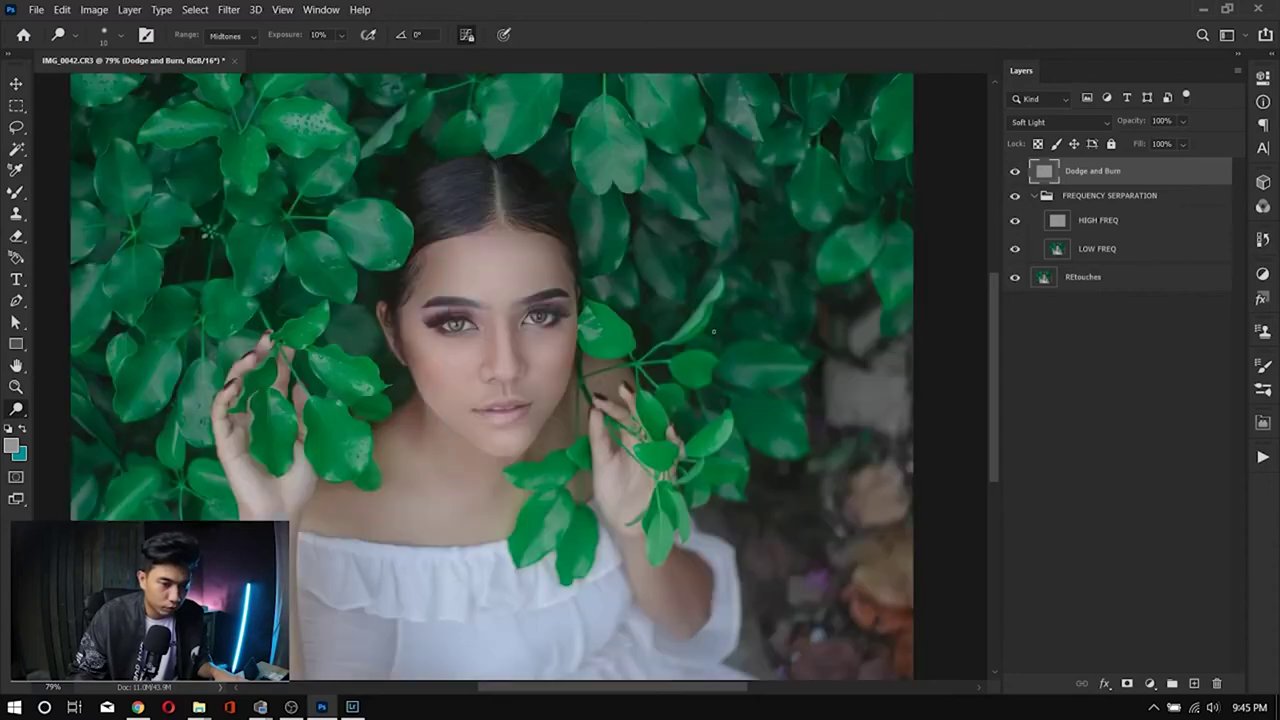
pyautogui.scroll(-3, 749, 362)
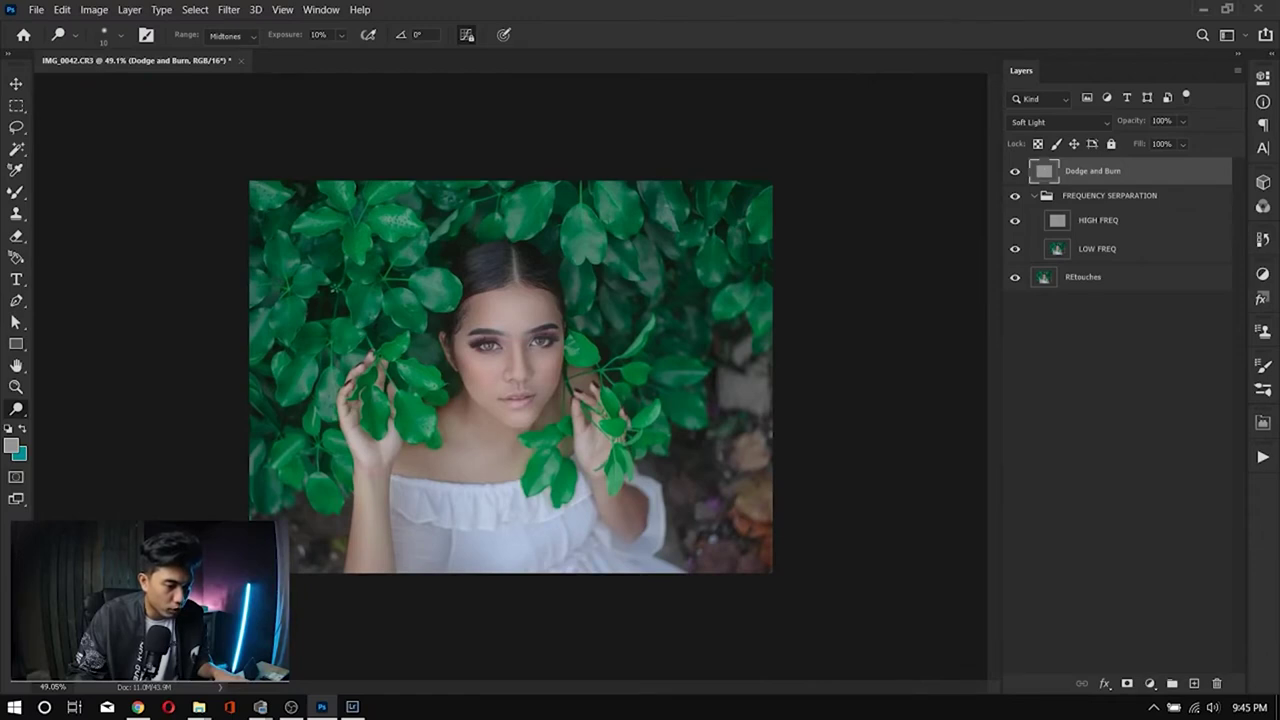
pyautogui.scroll(3, 512, 368)
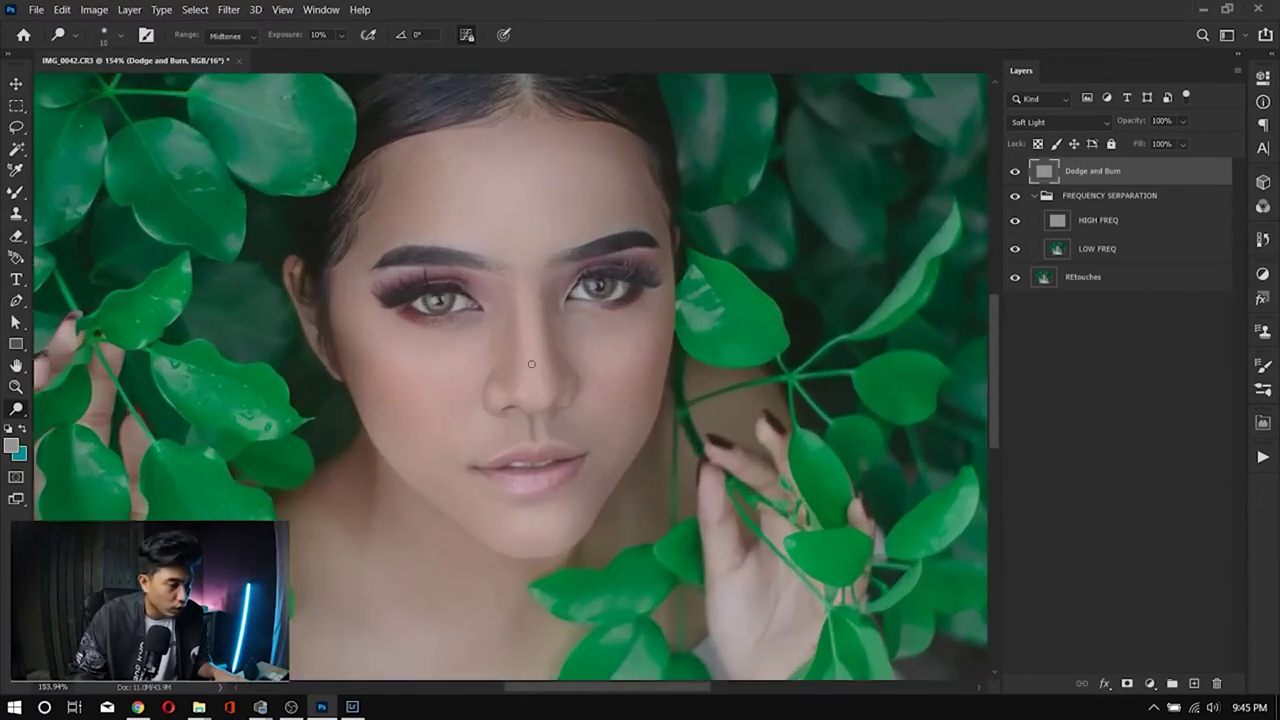
pyautogui.scroll(-2, 531, 364)
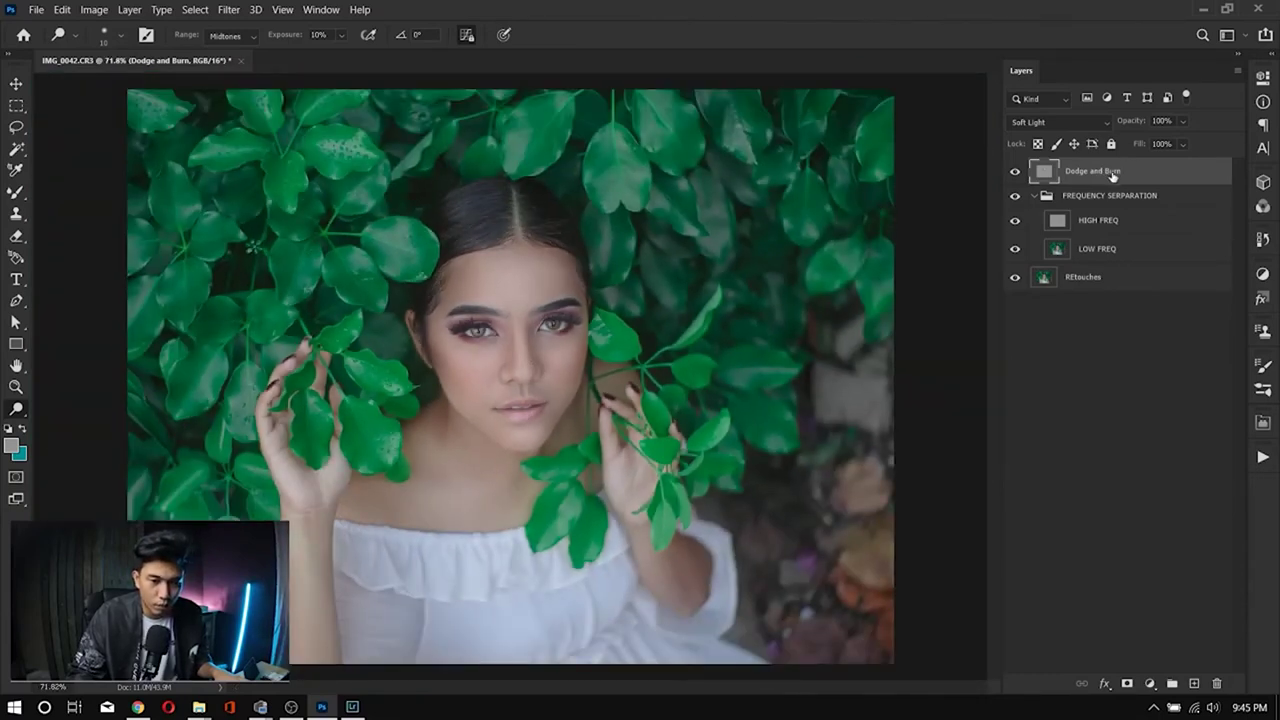
# Step: Collapse the FREQUENCY SERPARATION group and briefly check the Lightroom edit
pyautogui.click(1036, 196)
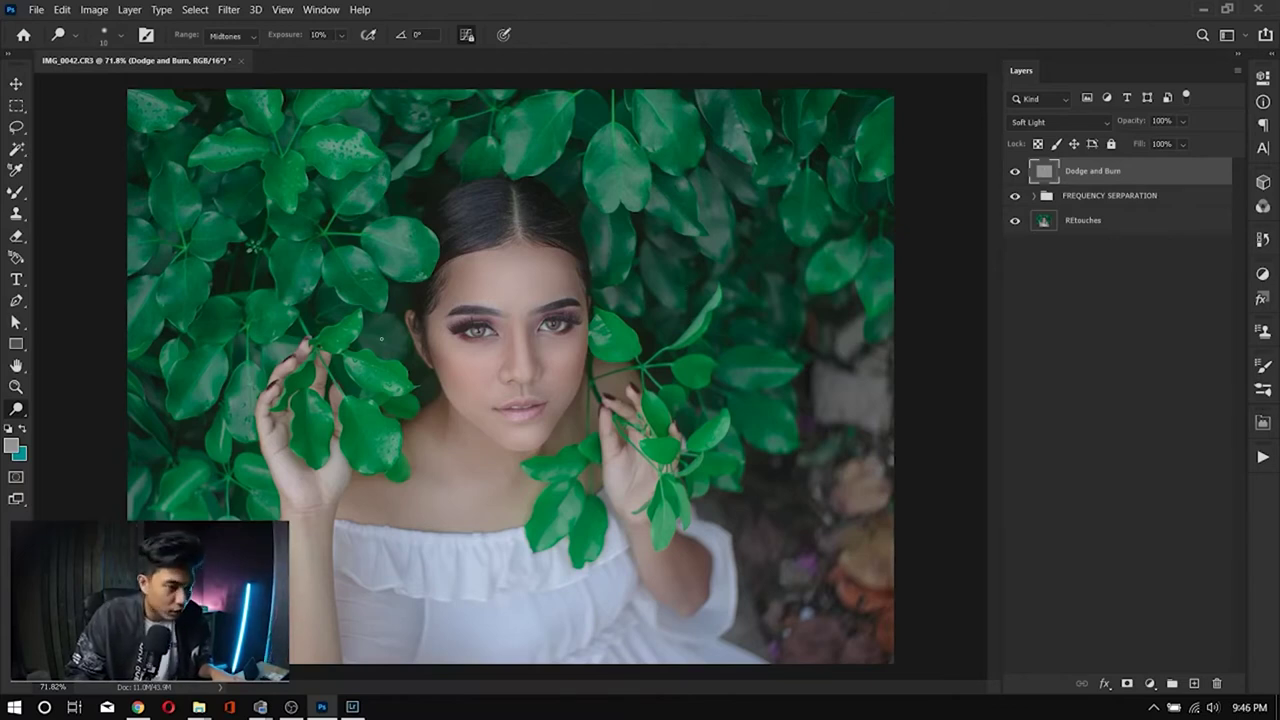
pyautogui.hotkey('alt', 'Tab')
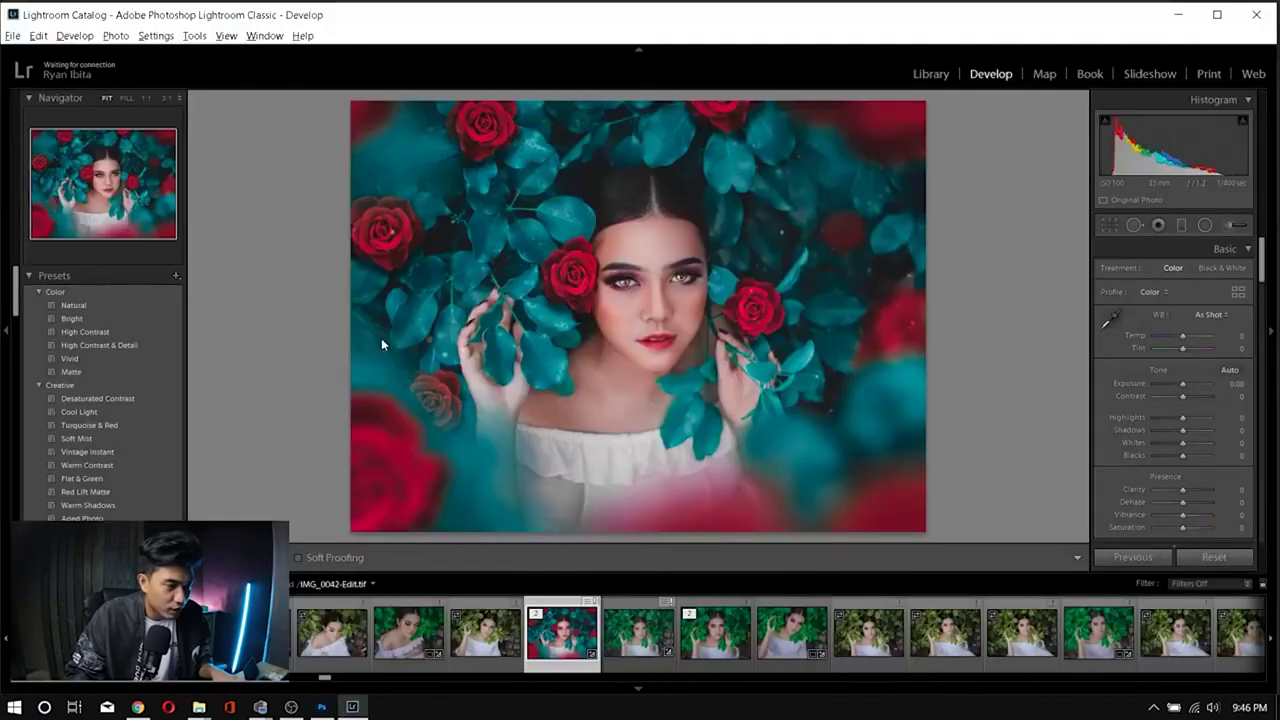
pyautogui.hotkey('alt', 'Tab')
pyautogui.hotkey('alt', 'Tab')
pyautogui.hotkey('alt', 'Tab')
pyautogui.hotkey('alt', 'Tab')
pyautogui.hotkey('alt', 'Tab')
pyautogui.hotkey('alt', 'Tab')
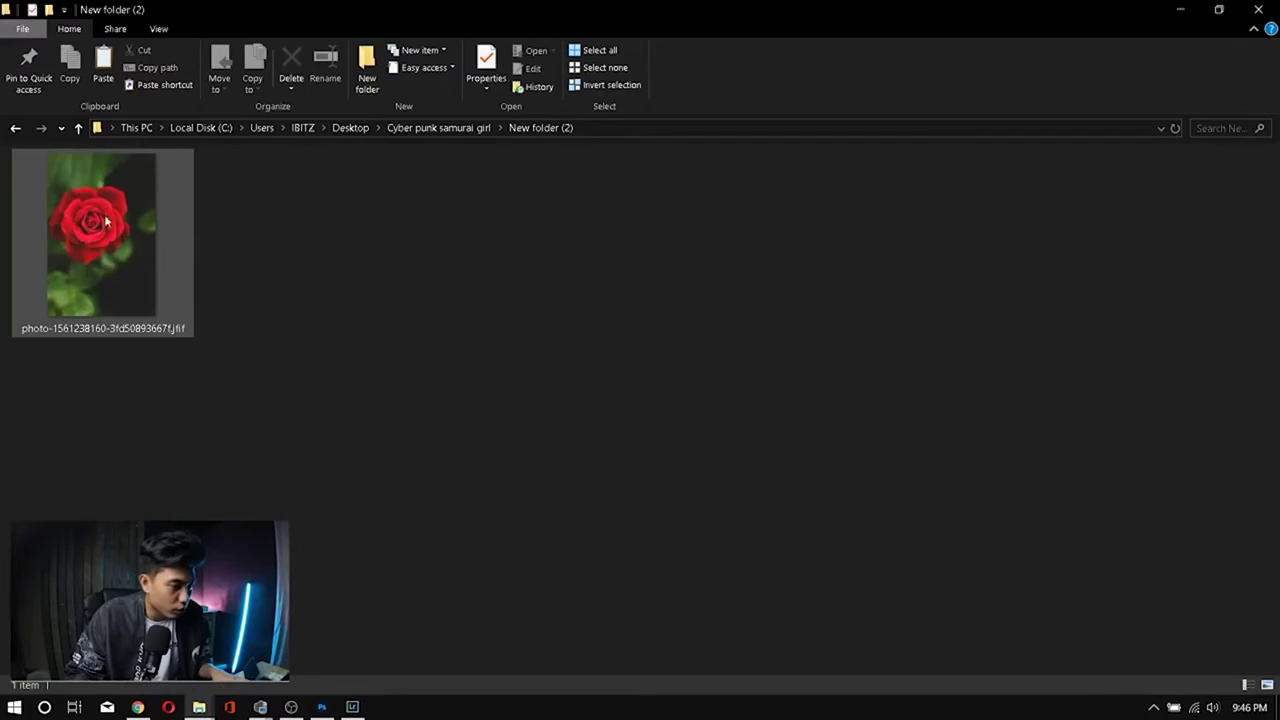
# Step: Bring the rose JFIF photo from New folder (2) into Photoshop by dropping it onto the canvas
pyautogui.moveTo(174, 240)
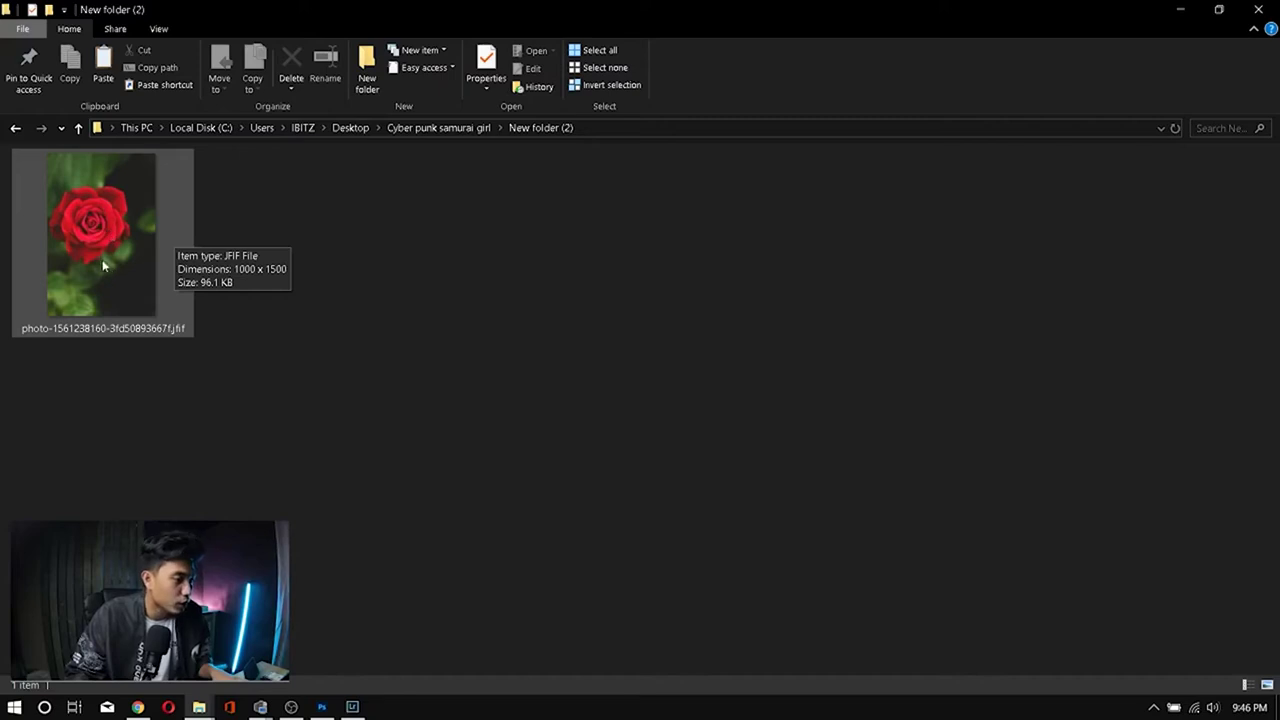
pyautogui.moveTo(97, 262); pyautogui.dragTo(556, 338)
pyautogui.hotkey('alt', 'Tab')
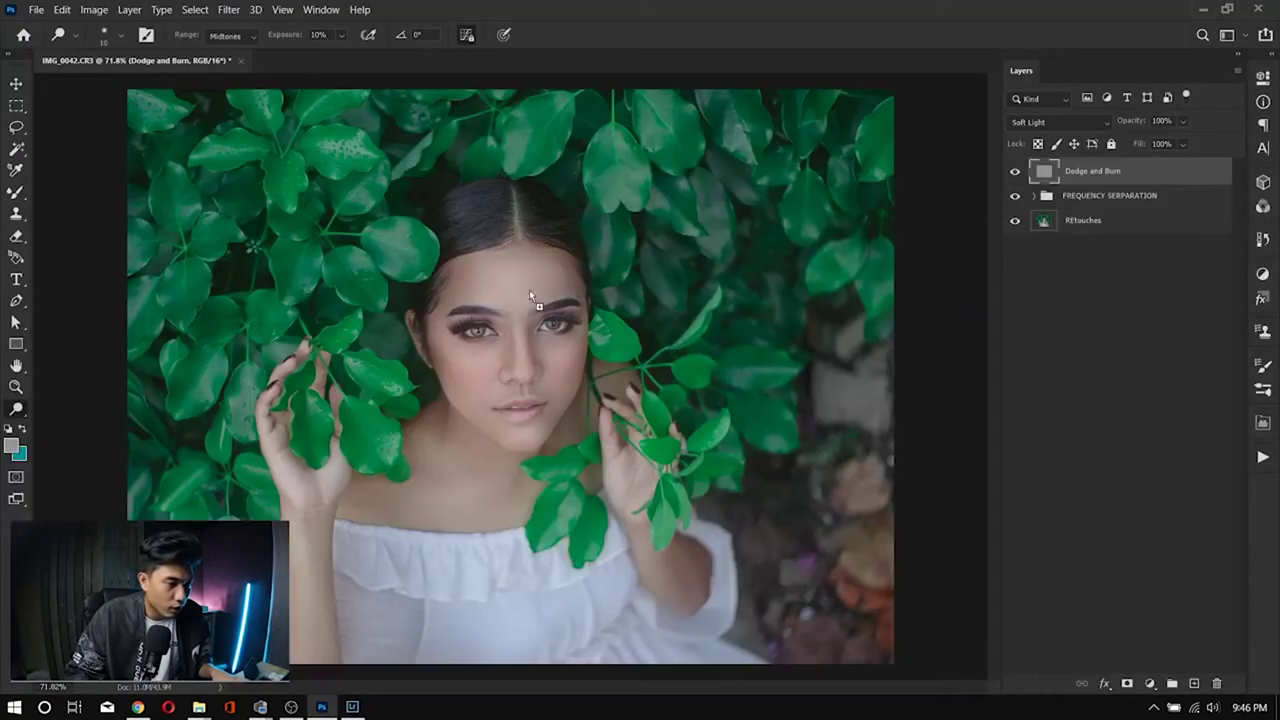
pyautogui.moveTo(521, 122); pyautogui.dragTo(525, 61)
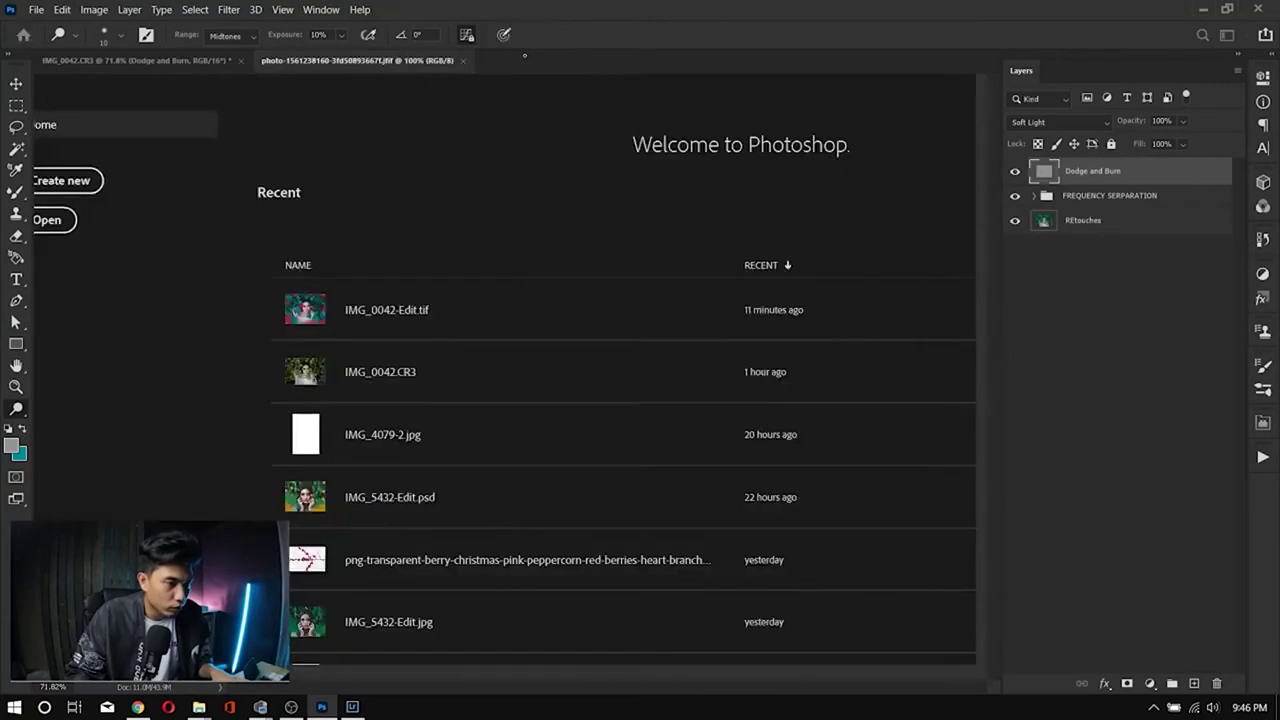
# Step: Heal the dark petal notch and the petal's top edge with a 125–150 px Spot Healing Brush
pyautogui.scroll(3, 437, 335)
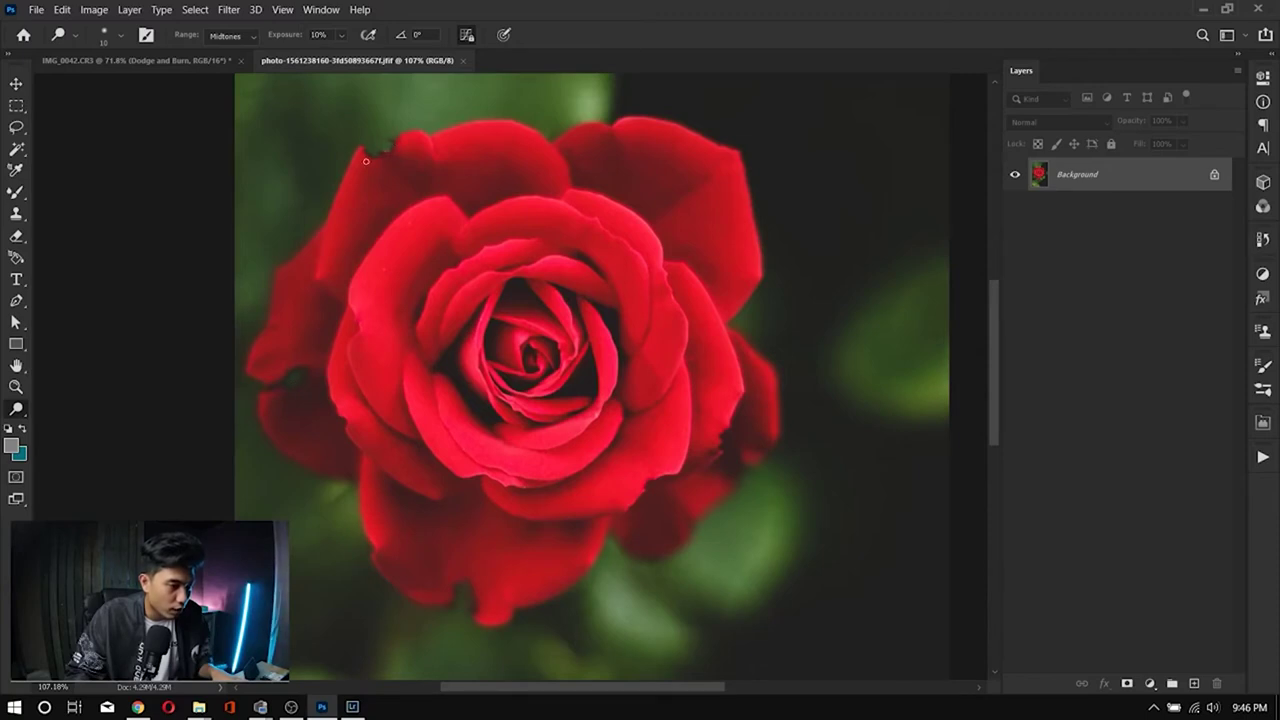
pyautogui.scroll(3, 433, 229)
pyautogui.scroll(3, 414, 334)
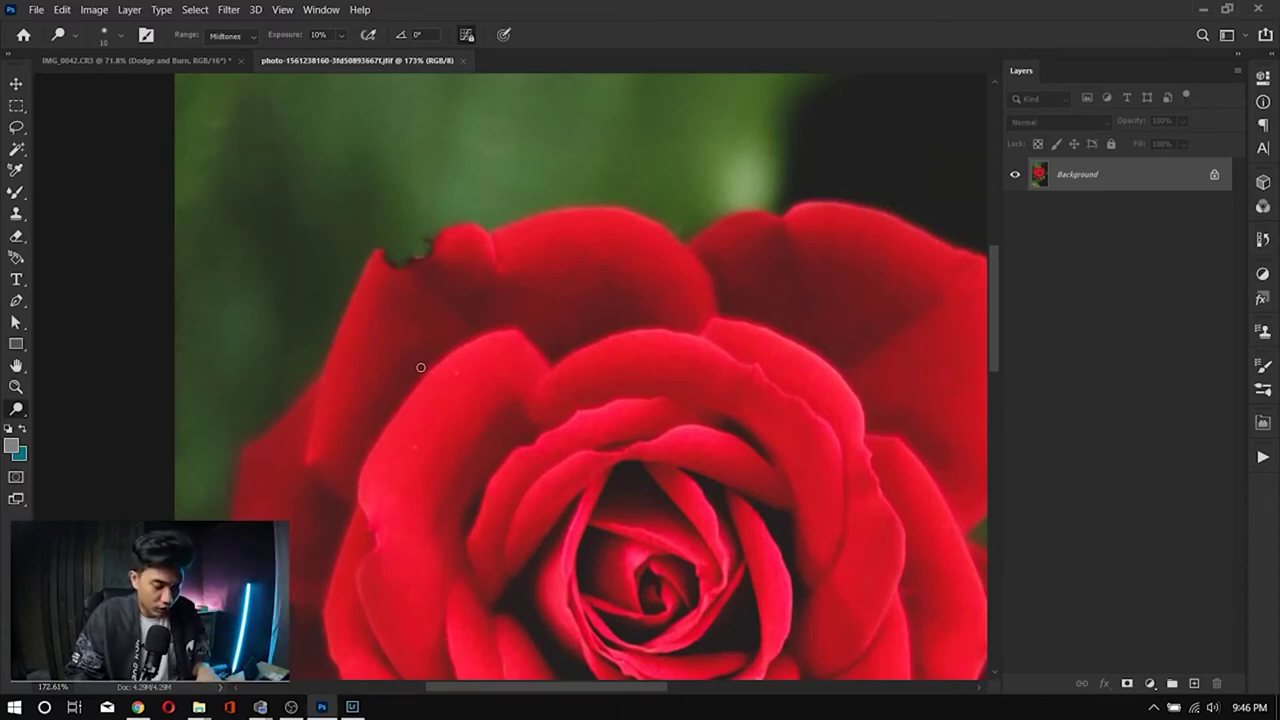
pyautogui.press('j')
pyautogui.press(']')
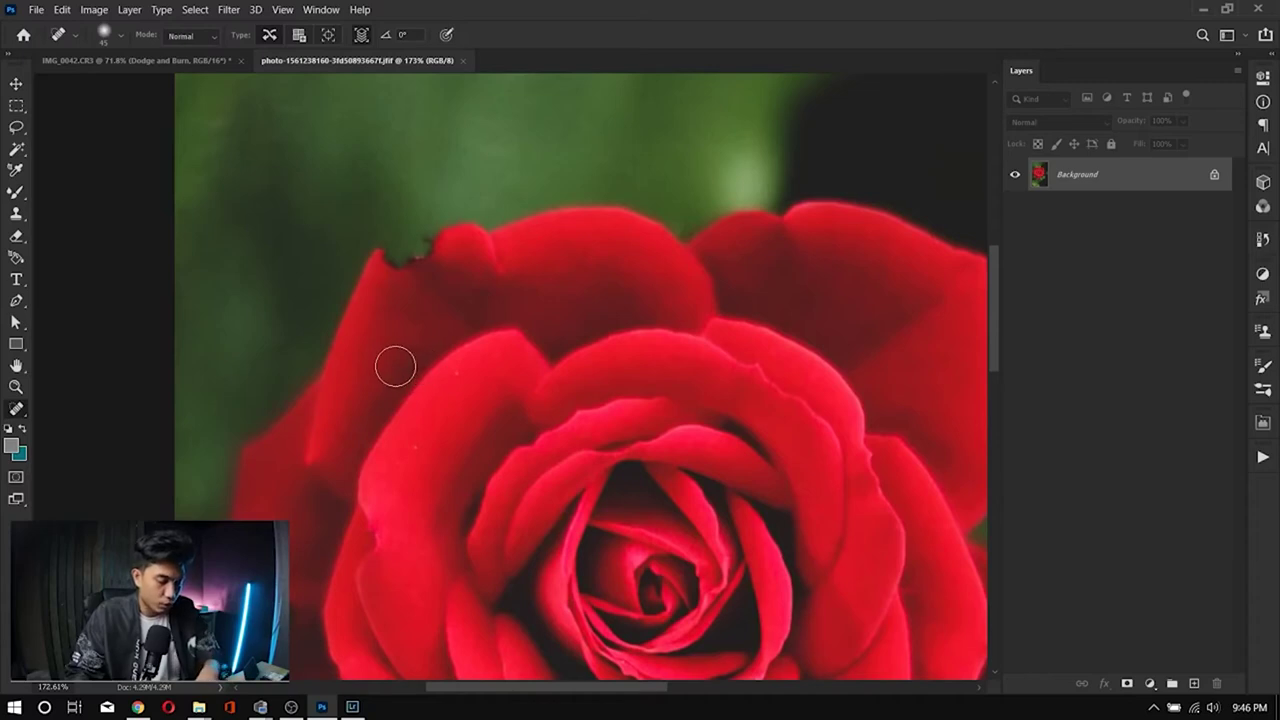
pyautogui.press(']')
pyautogui.press(']')
pyautogui.press(']')
pyautogui.press(']')
pyautogui.press(']')
pyautogui.press(']')
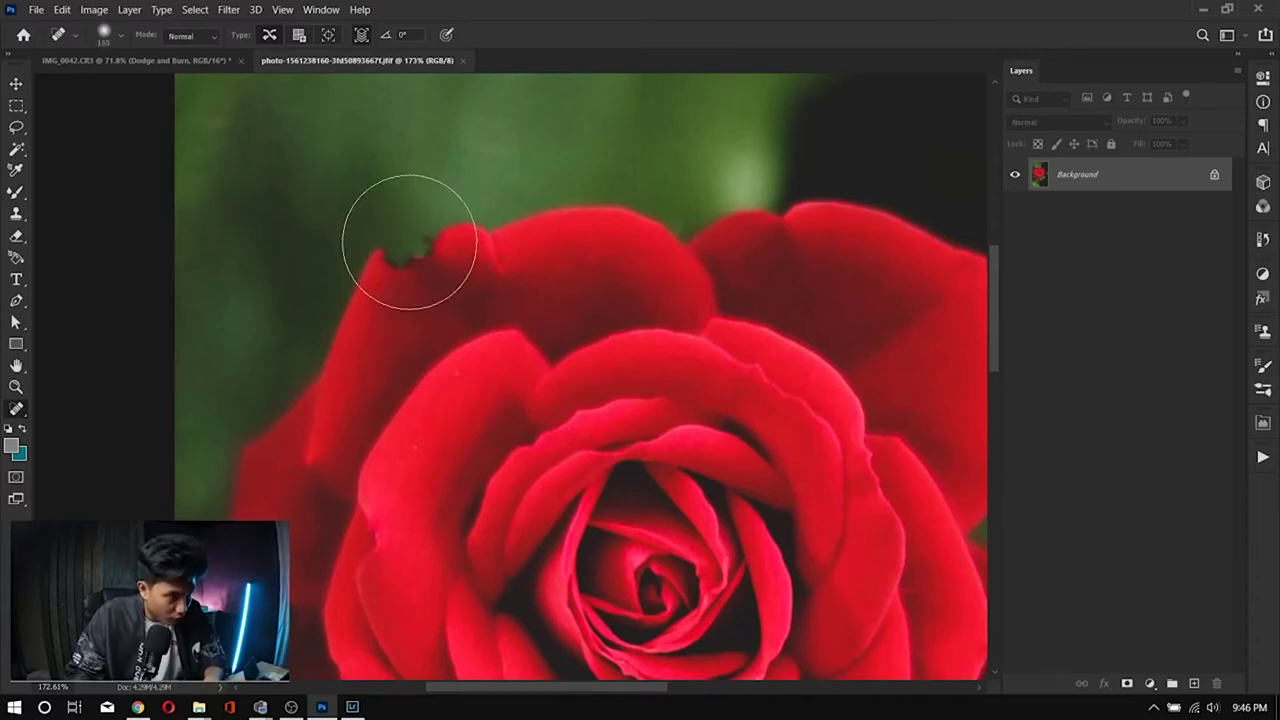
pyautogui.click(409, 242)
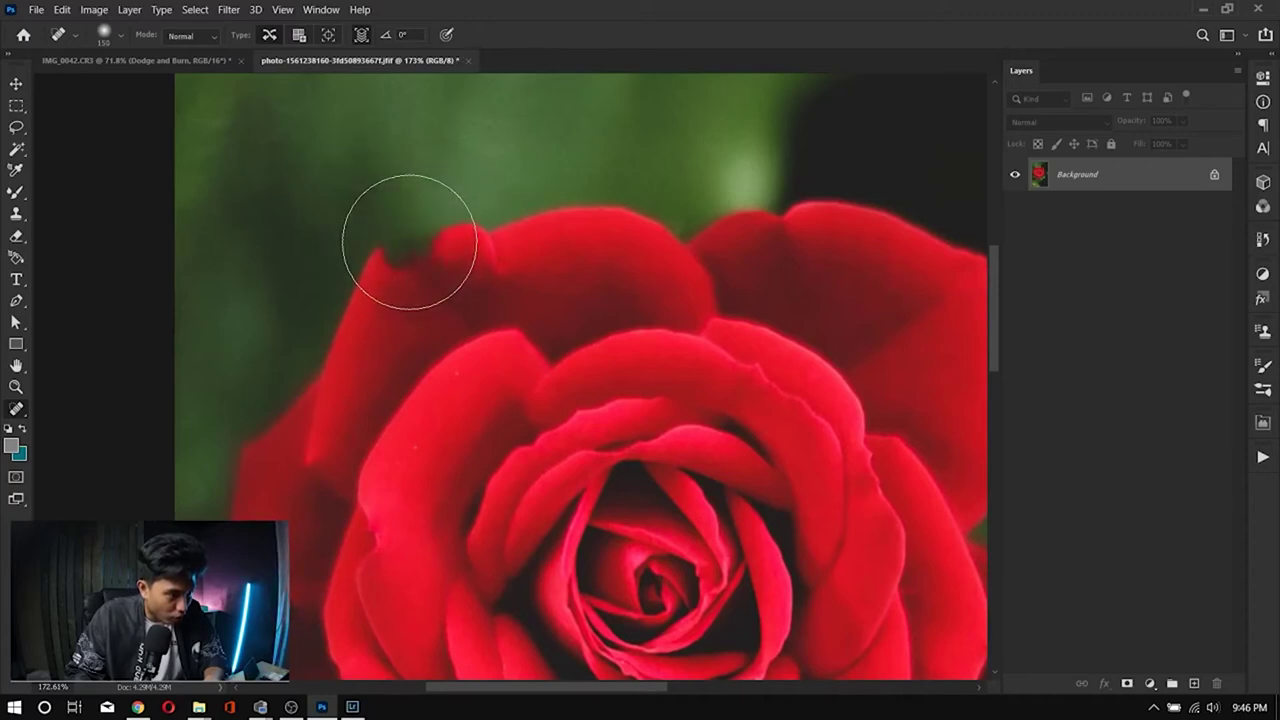
pyautogui.click(409, 242)
pyautogui.press('[')
pyautogui.press('[')
pyautogui.press('[')
pyautogui.press('[')
pyautogui.press('[')
pyautogui.press('[')
pyautogui.press('[')
pyautogui.moveTo(437, 223)
pyautogui.mouseDown()
pyautogui.moveTo(417, 251)
pyautogui.moveTo(371, 256)
pyautogui.moveTo(452, 230)
pyautogui.mouseUp()
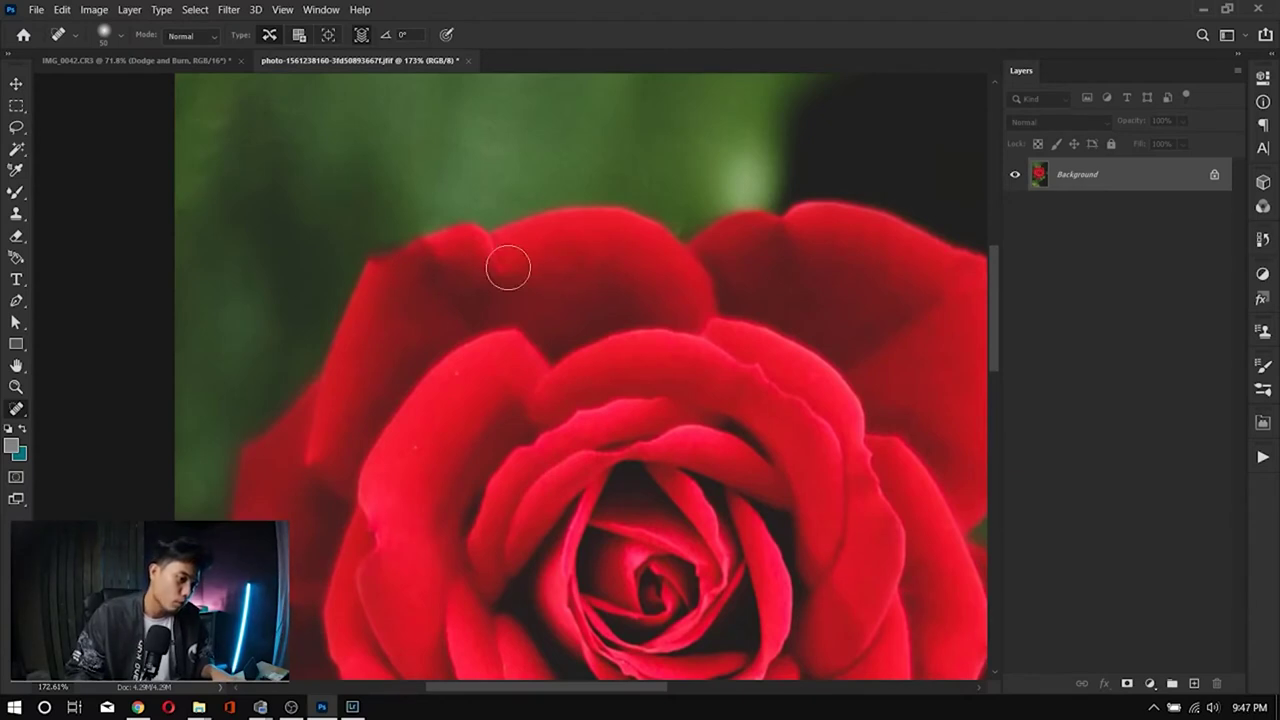
# Step: Heal the blemishes on the left and lower petals, then shrink the brush to 30 and recentre the rose
pyautogui.scroll(-4, 508, 268)
pyautogui.scroll(5, 453, 253)
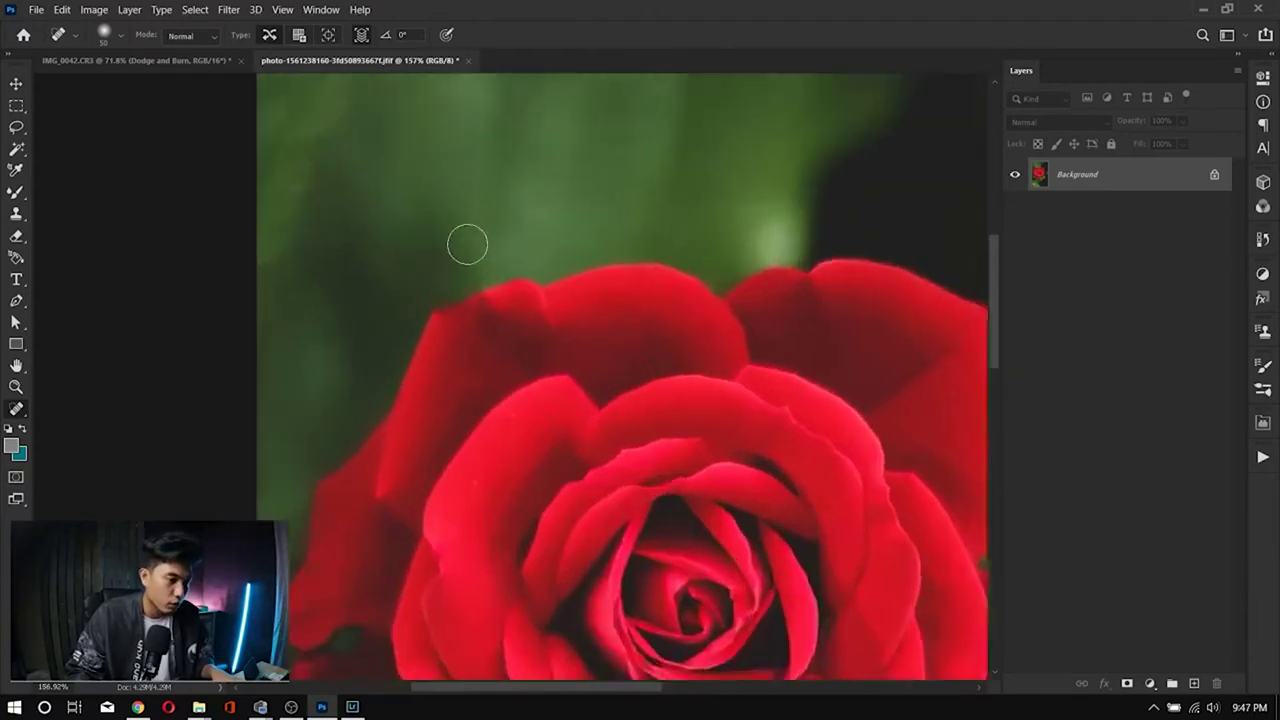
pyautogui.moveTo(438, 486)
pyautogui.mouseDown()
pyautogui.moveTo(329, 360)
pyautogui.moveTo(389, 234)
pyautogui.mouseUp()
pyautogui.moveTo(350, 370); pyautogui.dragTo(260, 455)
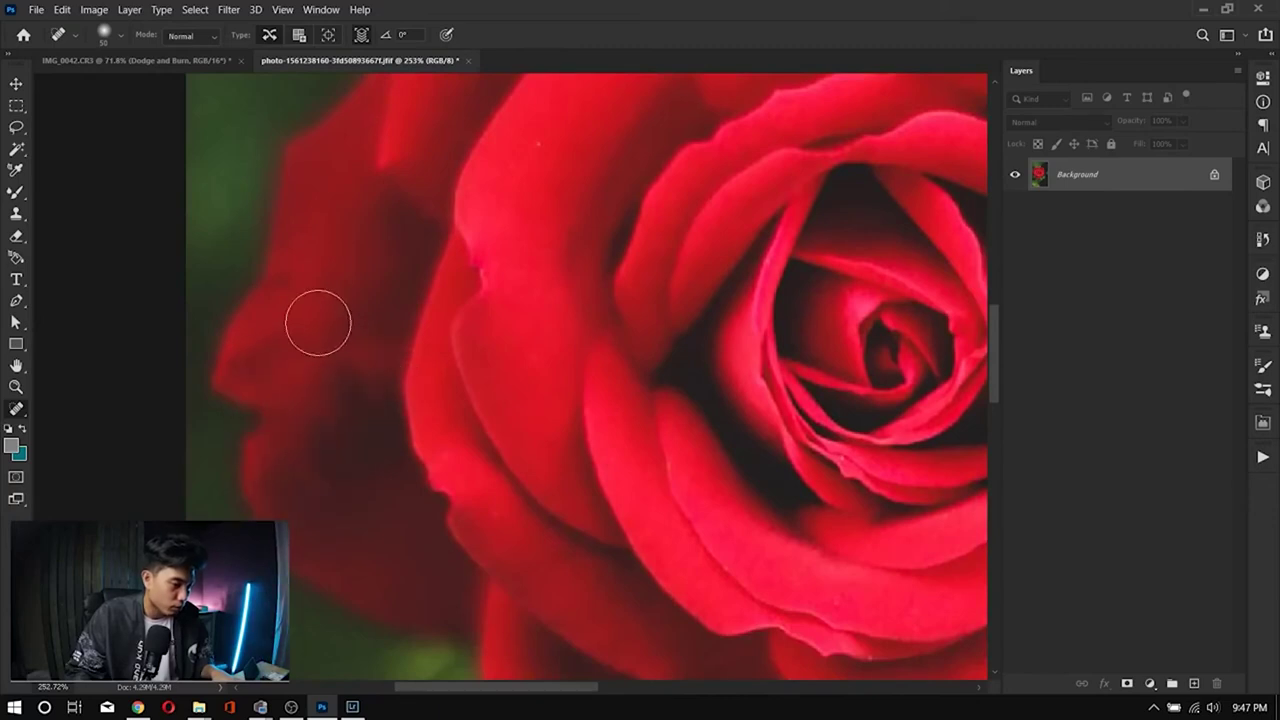
pyautogui.scroll(-5, 516, 590)
pyautogui.scroll(5, 516, 590)
pyautogui.moveTo(440, 445)
pyautogui.mouseDown()
pyautogui.moveTo(509, 431)
pyautogui.moveTo(537, 486)
pyautogui.moveTo(600, 475)
pyautogui.moveTo(620, 434)
pyautogui.moveTo(574, 406)
pyautogui.moveTo(594, 431)
pyautogui.moveTo(439, 425)
pyautogui.moveTo(495, 418)
pyautogui.moveTo(449, 454)
pyautogui.moveTo(578, 468)
pyautogui.mouseUp()
pyautogui.scroll(-5, 449, 471)
pyautogui.scroll(5, 442, 439)
pyautogui.press('[')
pyautogui.press('[')
pyautogui.scroll(-5, 587, 457)
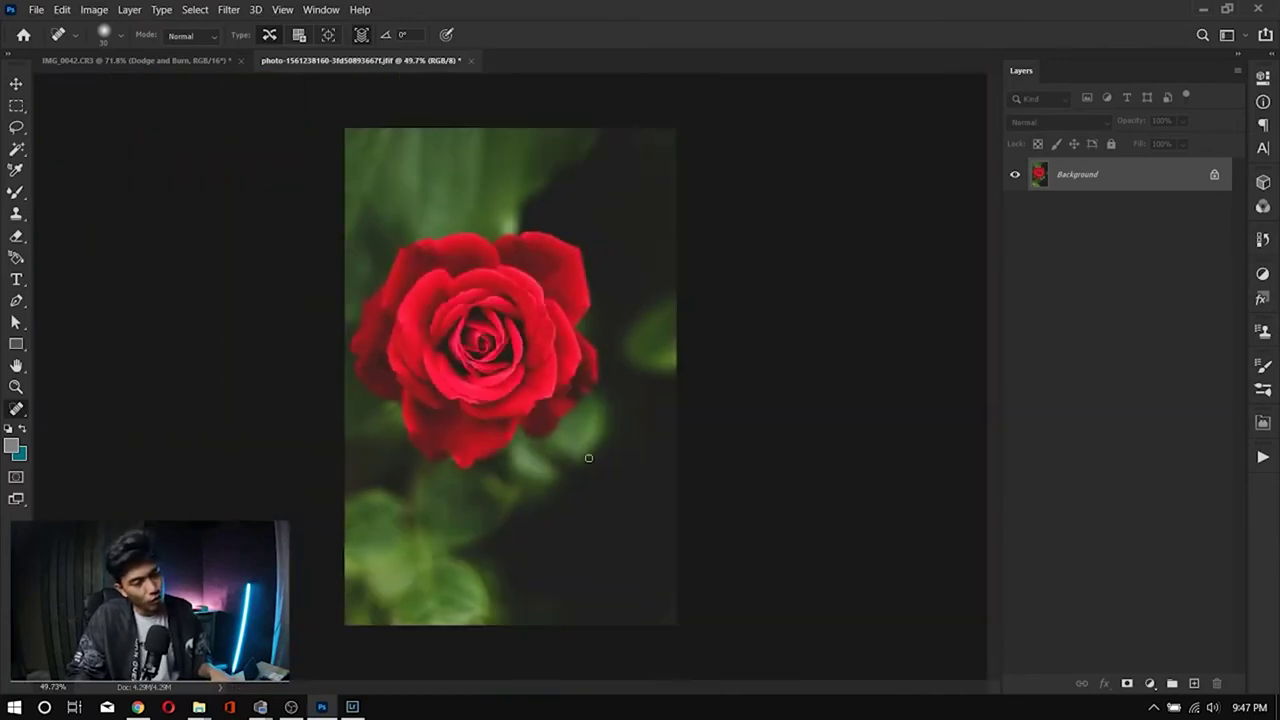
pyautogui.scroll(3, 587, 458)
pyautogui.moveTo(497, 300); pyautogui.dragTo(591, 393)
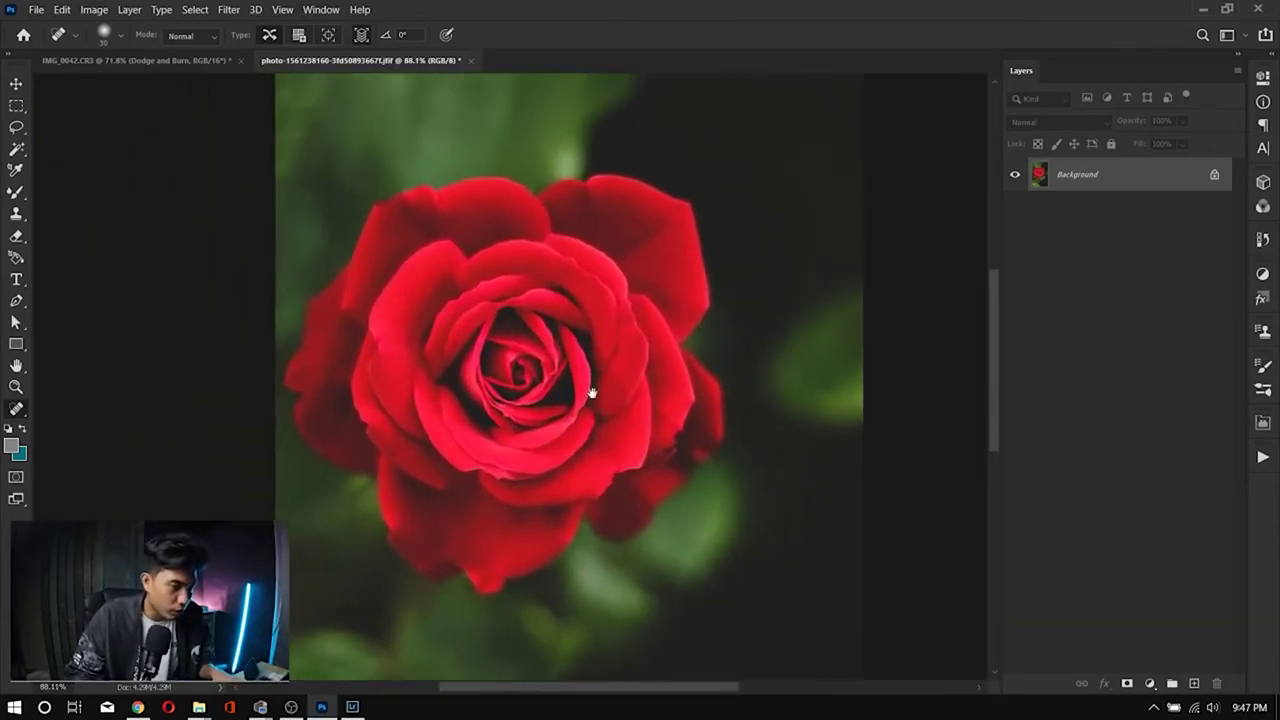
pyautogui.scroll(3, 521, 396)
pyautogui.scroll(-3, 521, 396)
pyautogui.scroll(1, 521, 396)
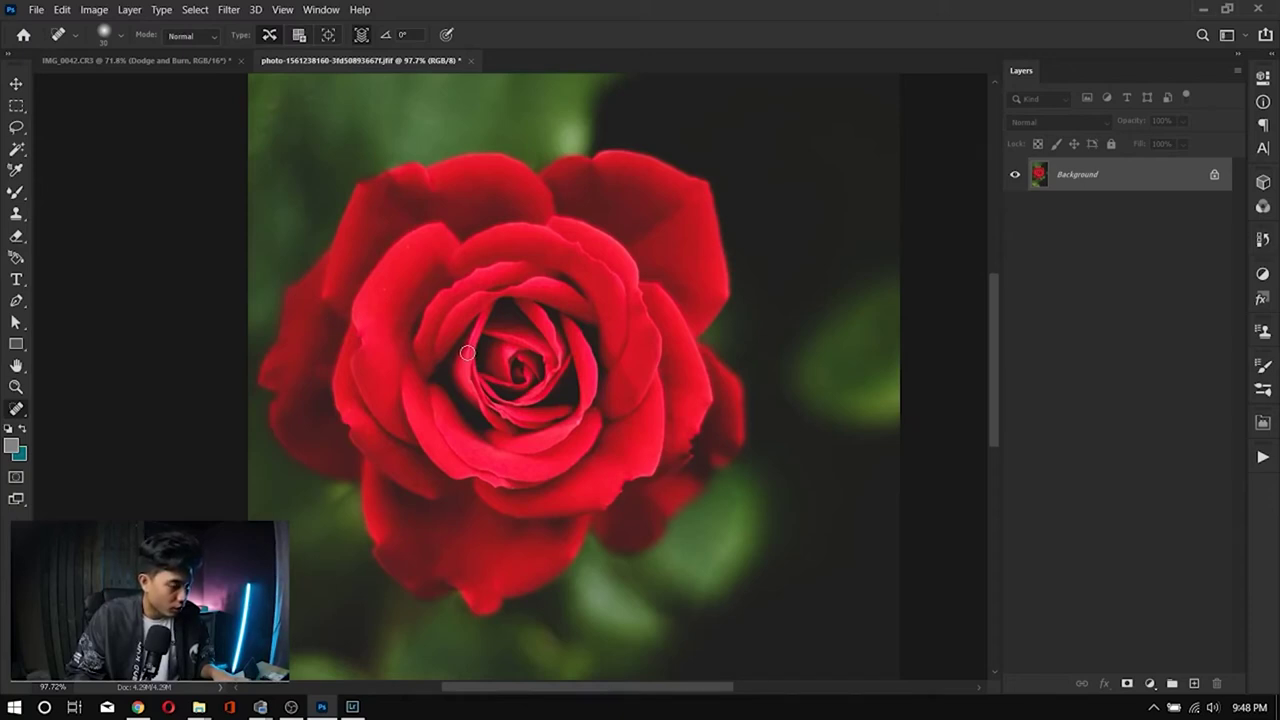
# Step: Select the rose's petals with the Quick Selection Tool, using a smaller brush and Alt to subtract stray edges
pyautogui.press('w')
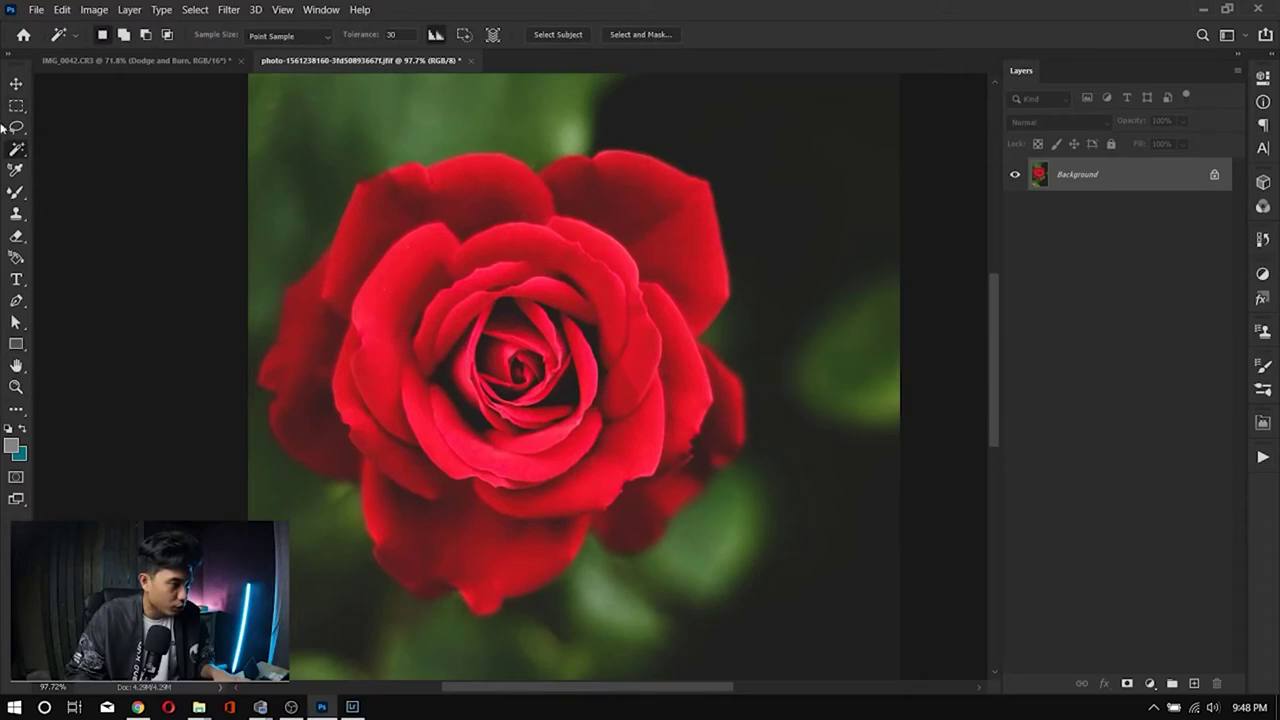
pyautogui.rightClick(22, 150)
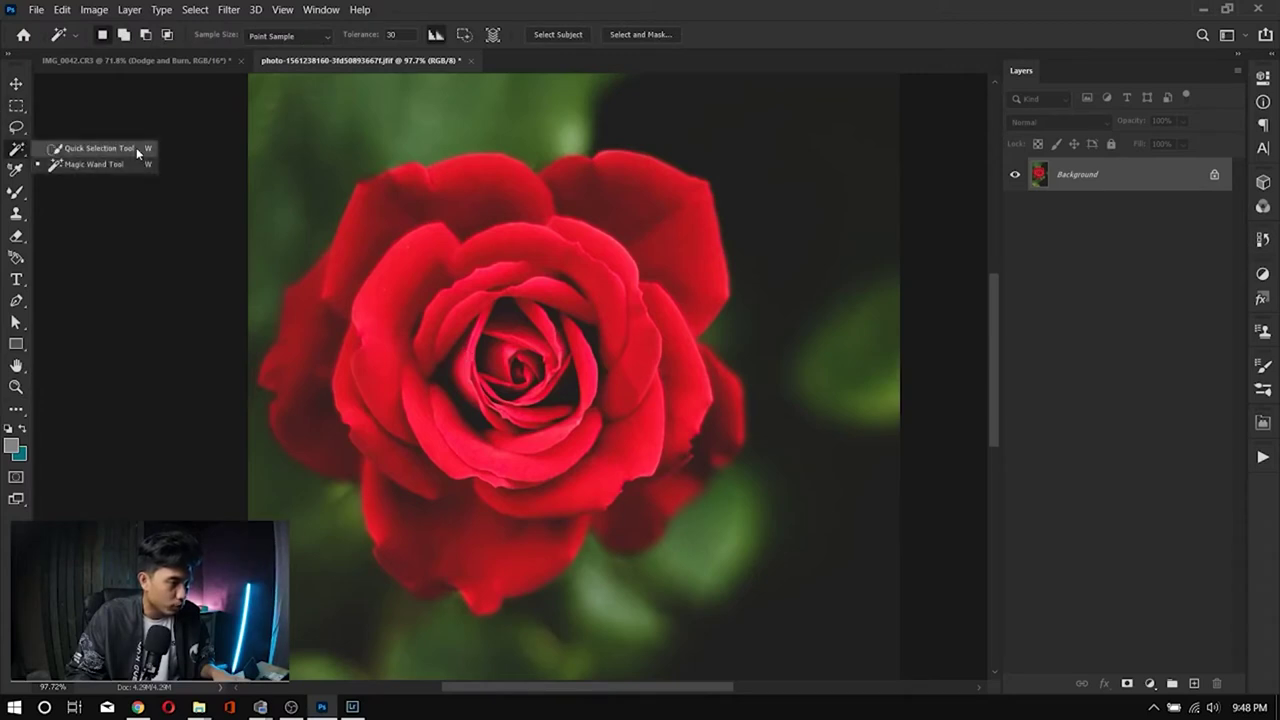
pyautogui.click(100, 148)
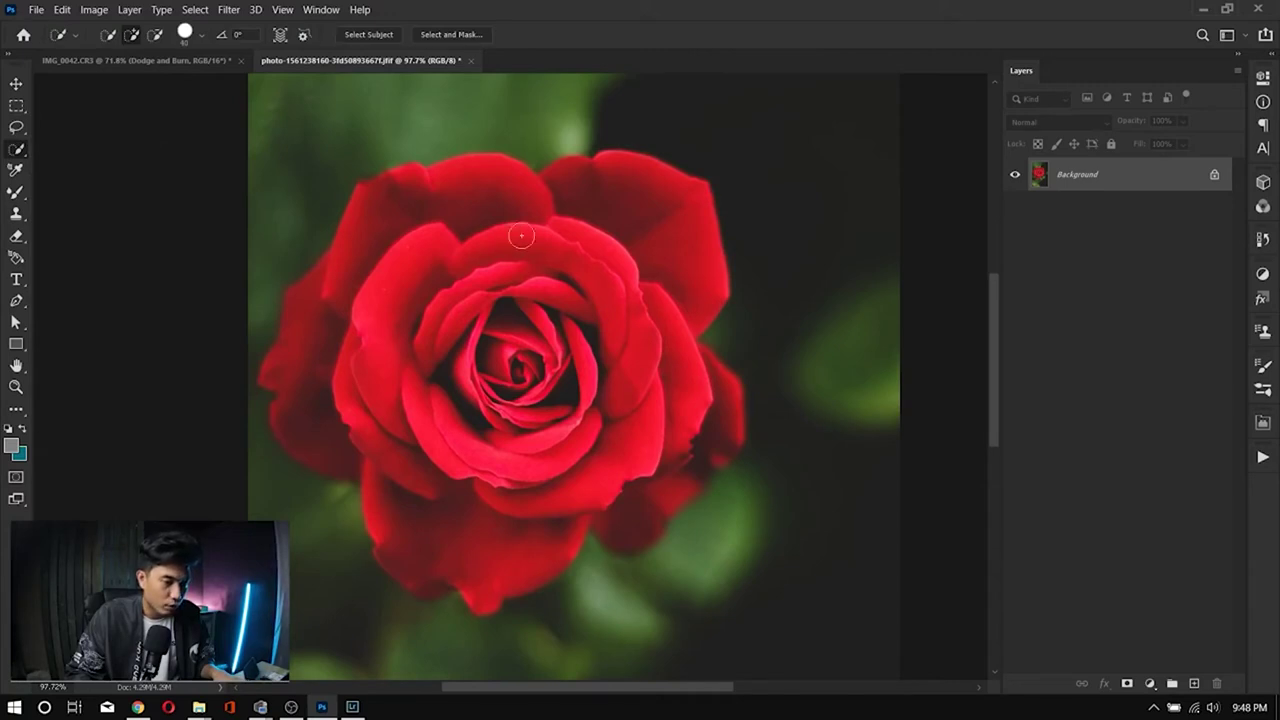
pyautogui.moveTo(653, 221)
pyautogui.mouseDown()
pyautogui.moveTo(621, 202)
pyautogui.moveTo(554, 198)
pyautogui.moveTo(388, 214)
pyautogui.moveTo(310, 334)
pyautogui.moveTo(307, 374)
pyautogui.moveTo(337, 438)
pyautogui.moveTo(381, 466)
pyautogui.moveTo(423, 537)
pyautogui.moveTo(464, 553)
pyautogui.moveTo(486, 551)
pyautogui.moveTo(531, 478)
pyautogui.moveTo(586, 459)
pyautogui.moveTo(629, 481)
pyautogui.moveTo(635, 521)
pyautogui.moveTo(716, 441)
pyautogui.mouseUp()
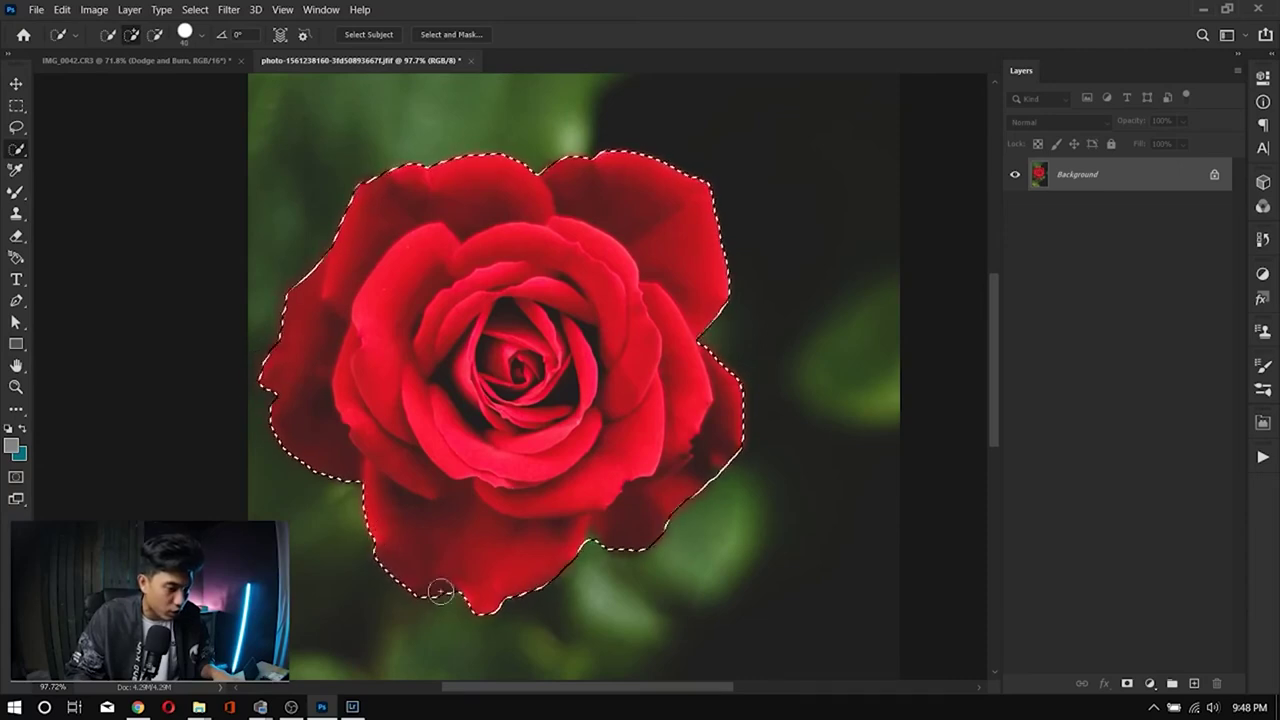
pyautogui.scroll(5, 623, 535)
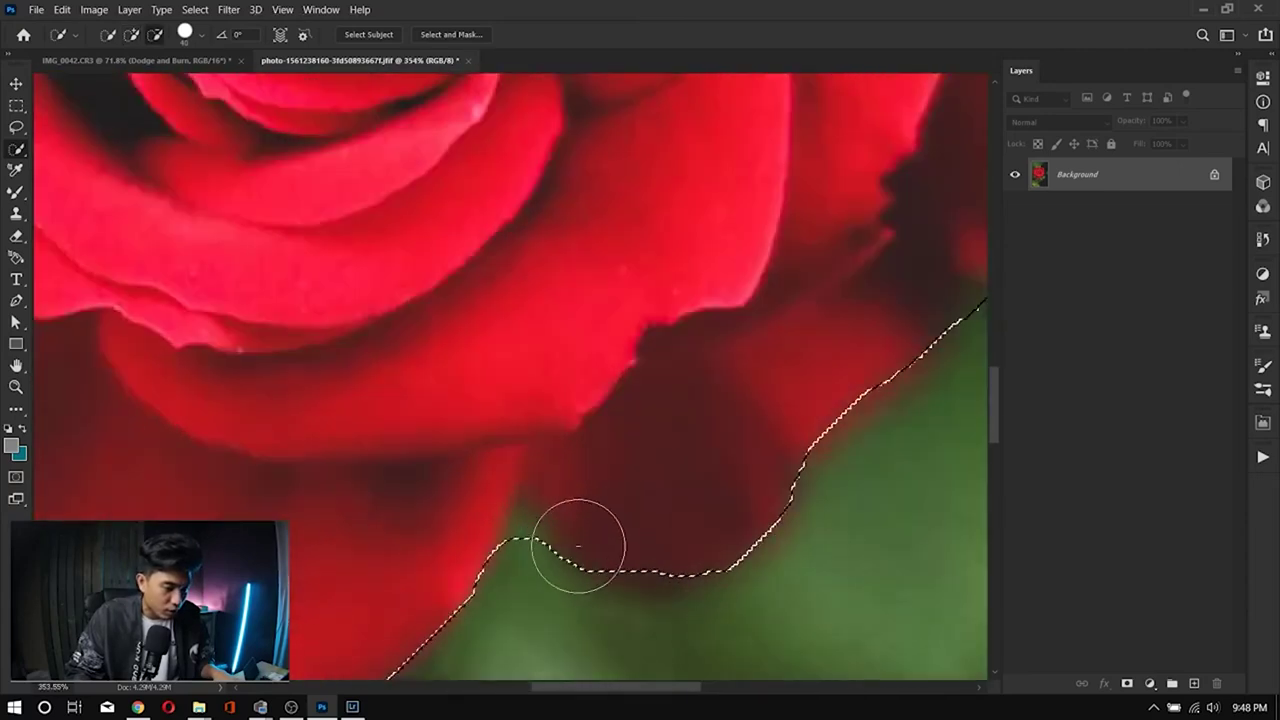
pyautogui.press('[')
pyautogui.press('[')
pyautogui.press('[')
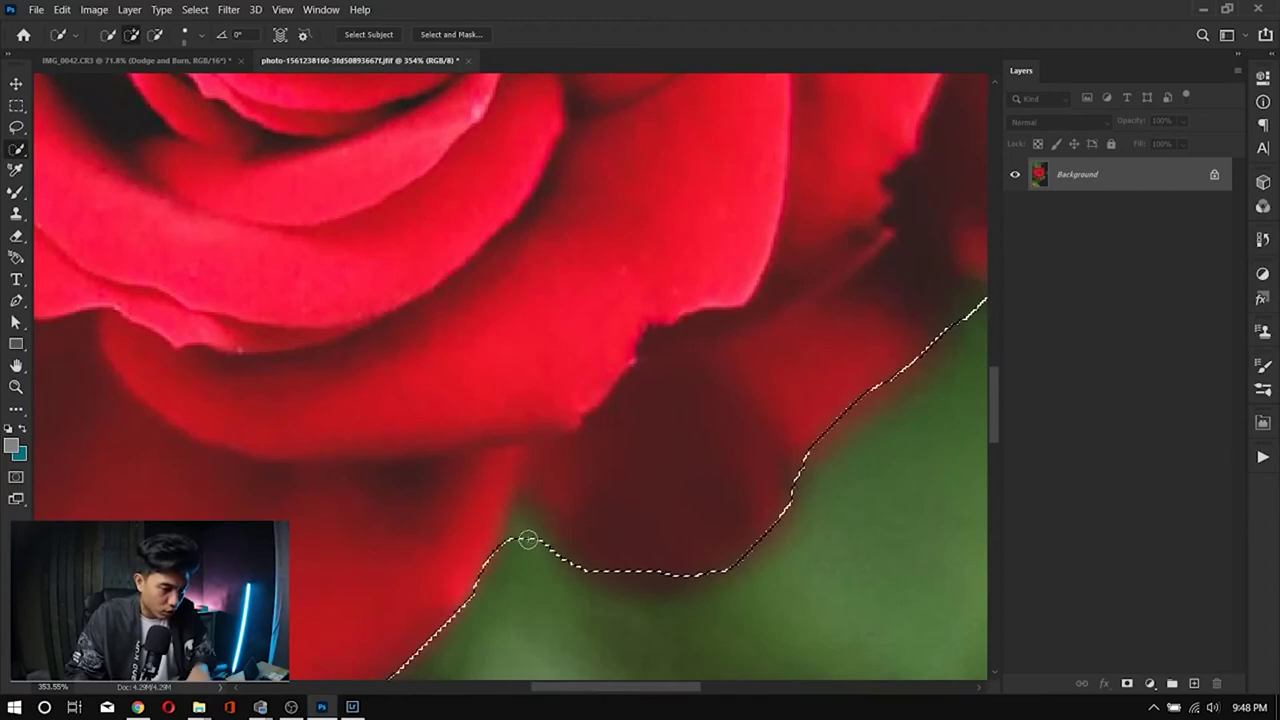
pyautogui.press('alt')
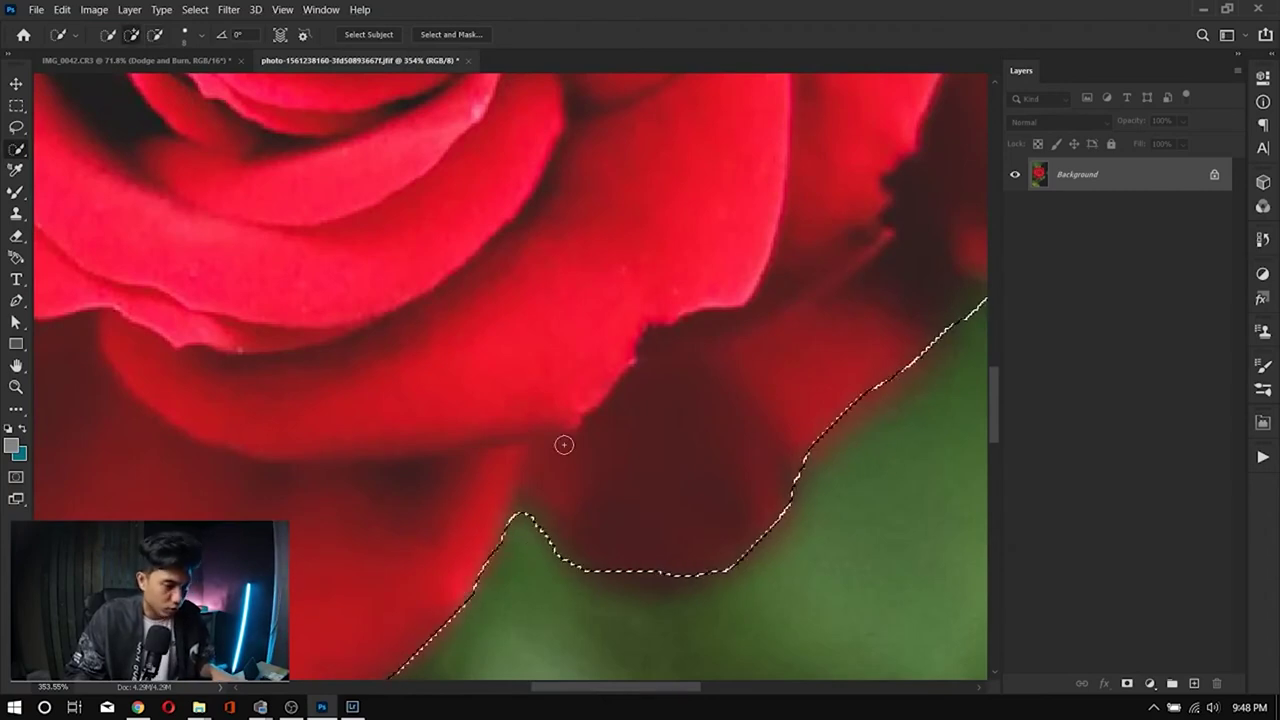
pyautogui.scroll(-3, 563, 446)
pyautogui.scroll(-3, 563, 446)
pyautogui.scroll(2, 534, 251)
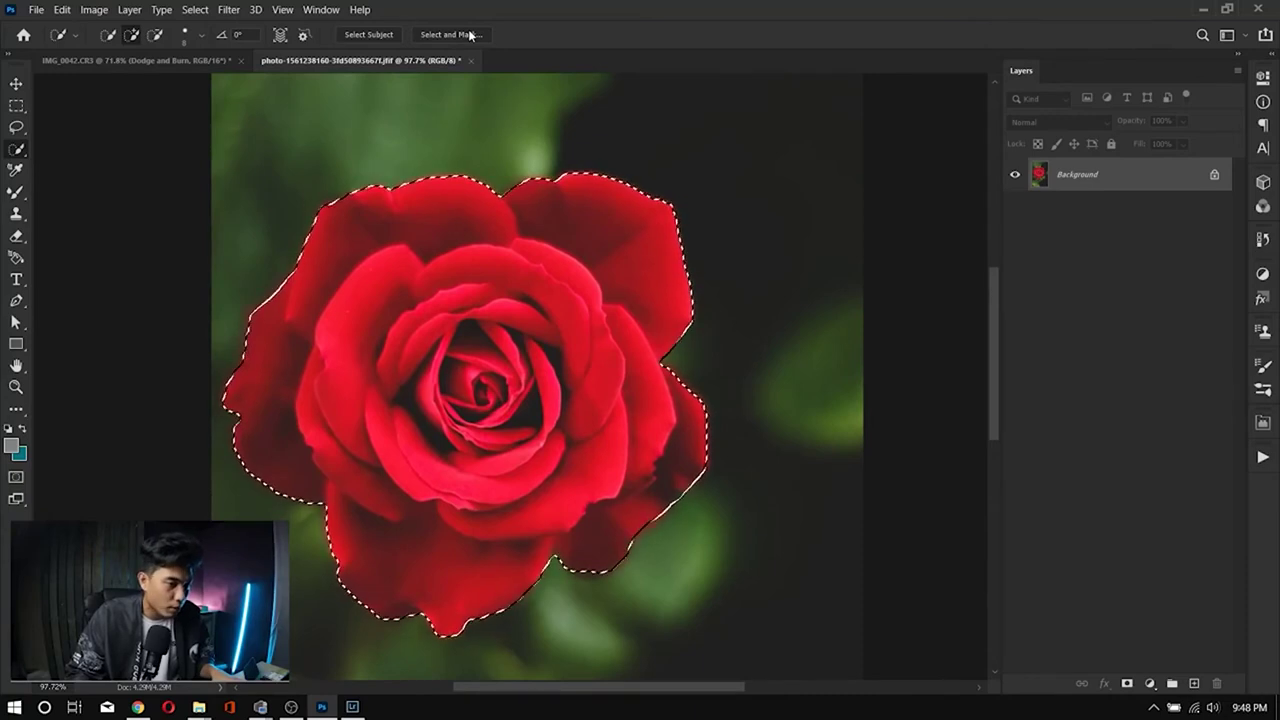
pyautogui.hotkey('ctrl', 'alt', 'r')
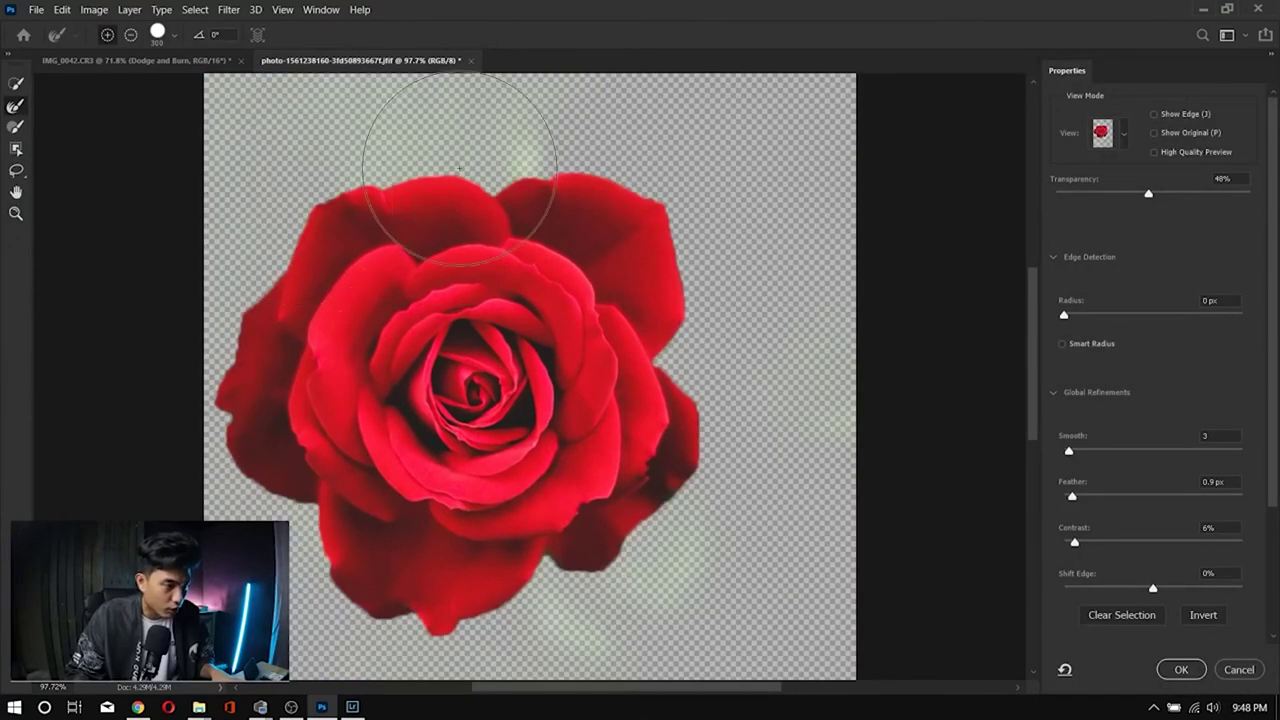
# Step: Paint the rose's top, right, lower and upper-left edges with an 80-pixel Refine Edge Brush
pyautogui.press('[')
pyautogui.press('[')
pyautogui.press('[')
pyautogui.press('[')
pyautogui.press('[')
pyautogui.press('[')
pyautogui.press('[')
pyautogui.press('[')
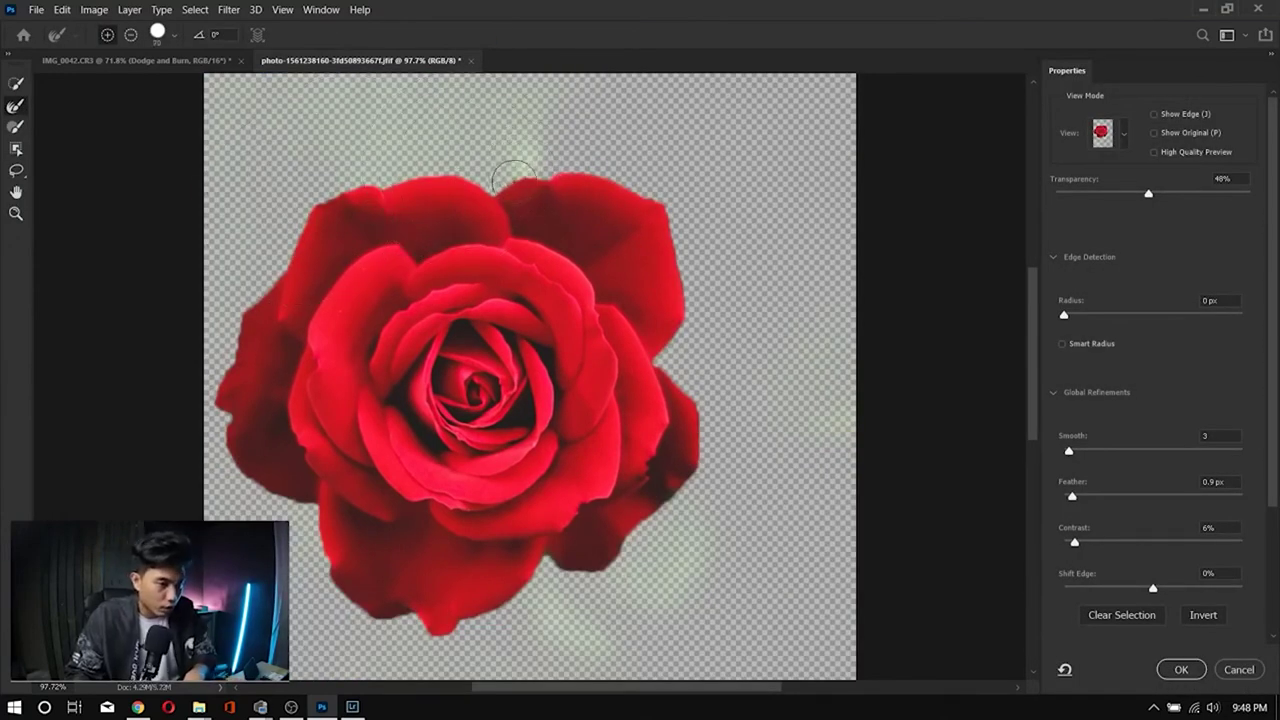
pyautogui.click(15, 107)
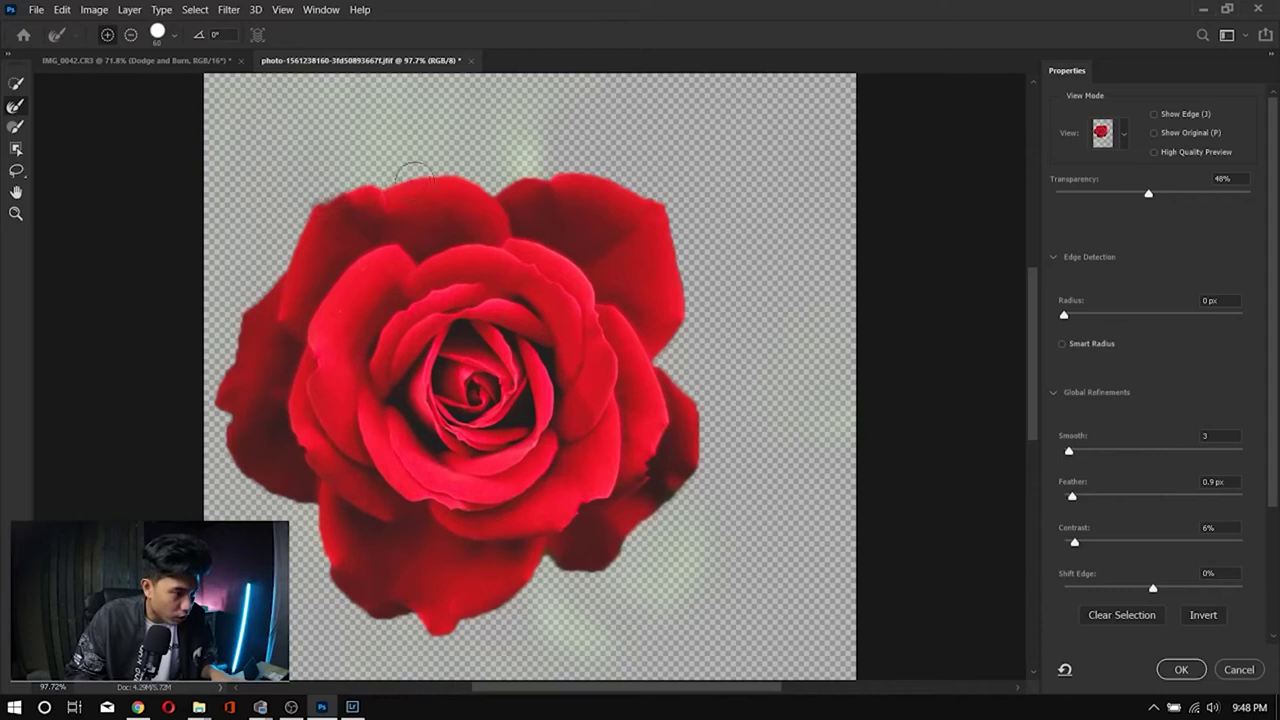
pyautogui.moveTo(525, 172); pyautogui.dragTo(602, 173)
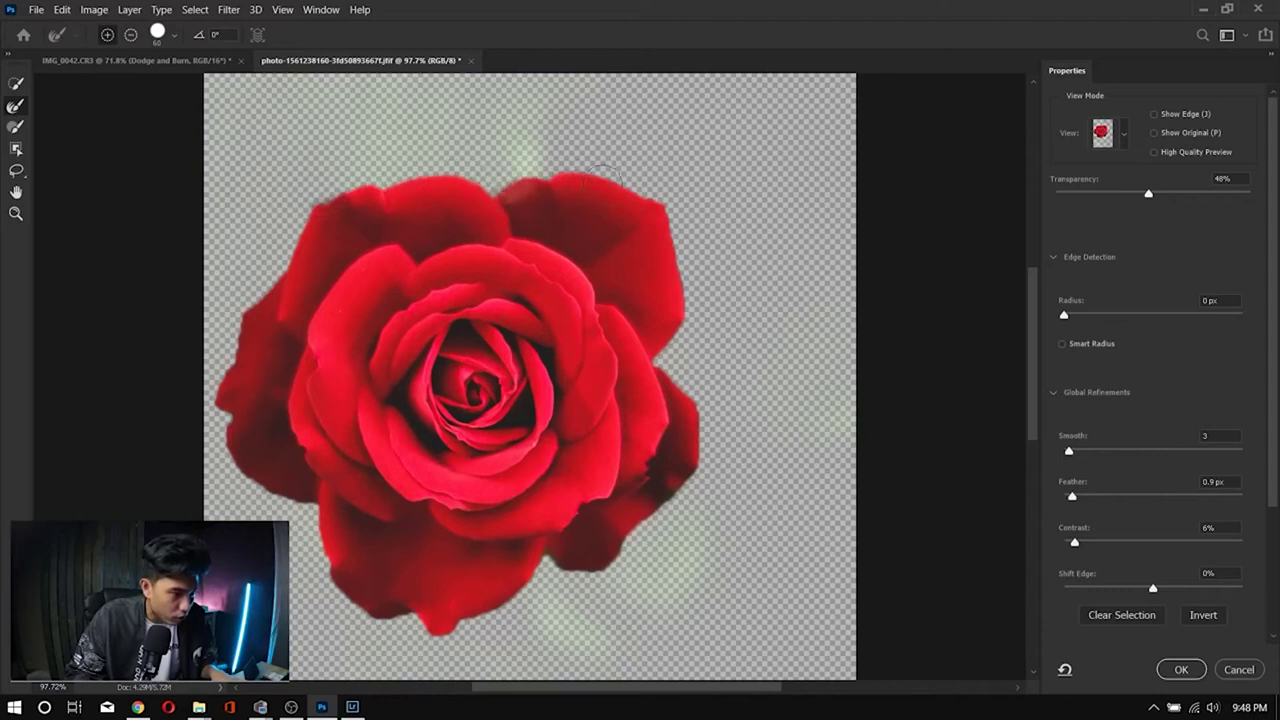
pyautogui.moveTo(683, 231); pyautogui.dragTo(692, 328)
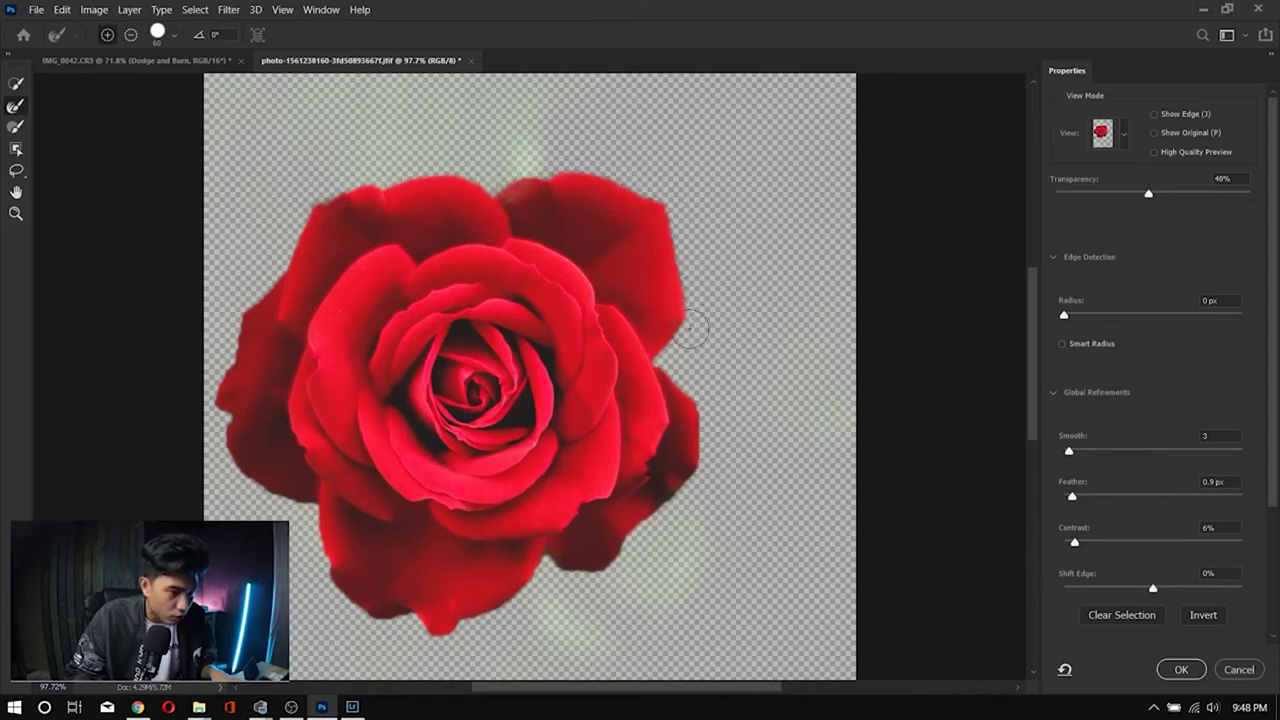
pyautogui.moveTo(686, 380)
pyautogui.mouseDown()
pyautogui.moveTo(710, 412)
pyautogui.moveTo(711, 482)
pyautogui.moveTo(618, 574)
pyautogui.moveTo(556, 586)
pyautogui.moveTo(545, 574)
pyautogui.moveTo(437, 650)
pyautogui.moveTo(343, 609)
pyautogui.moveTo(301, 518)
pyautogui.moveTo(245, 491)
pyautogui.mouseUp()
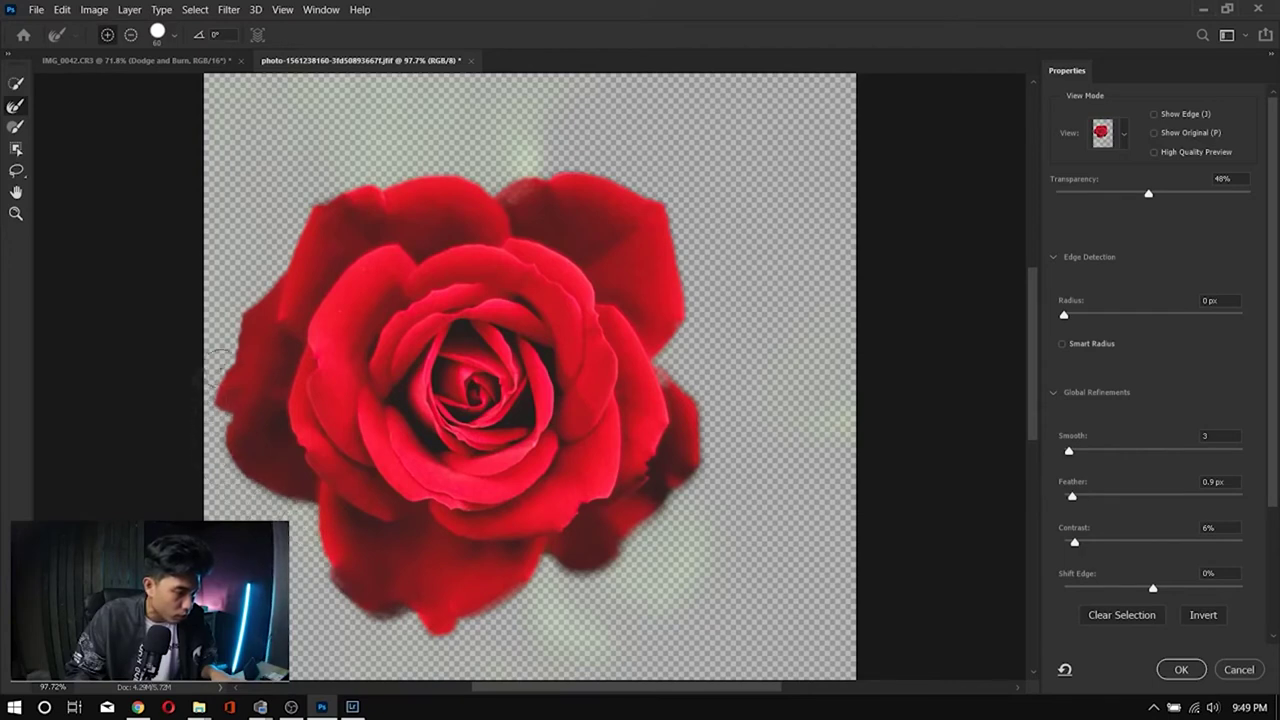
pyautogui.moveTo(228, 318); pyautogui.dragTo(298, 200)
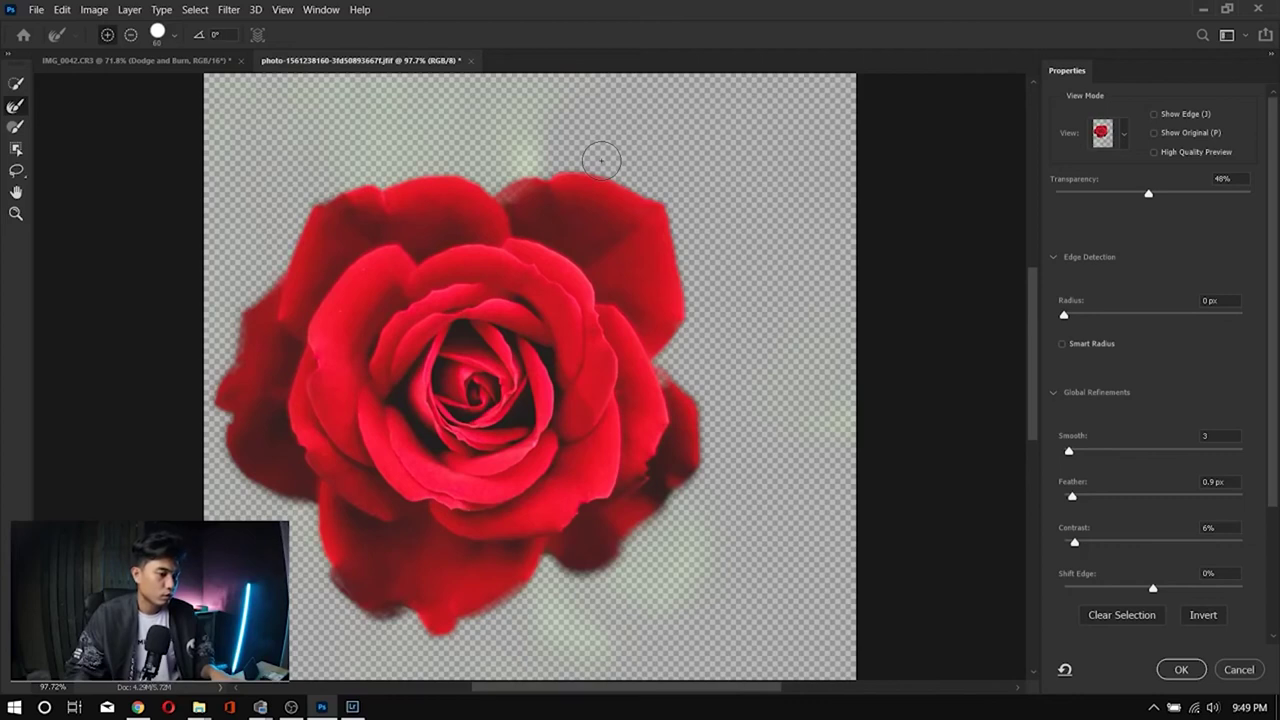
# Step: With a smaller brush in subtract mode, restore the petal notch and sharpen the remaining petal edges
pyautogui.scroll(5, 796, 420)
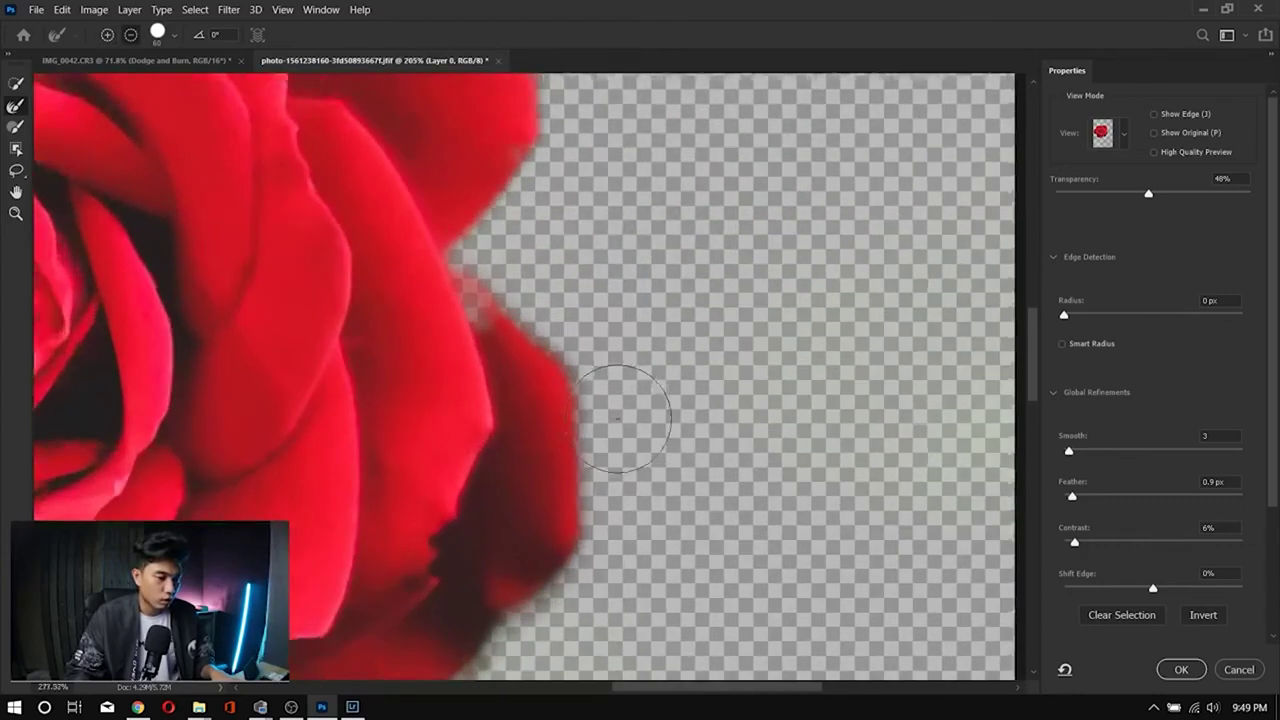
pyautogui.press('[')
pyautogui.press('[')
pyautogui.press('[')
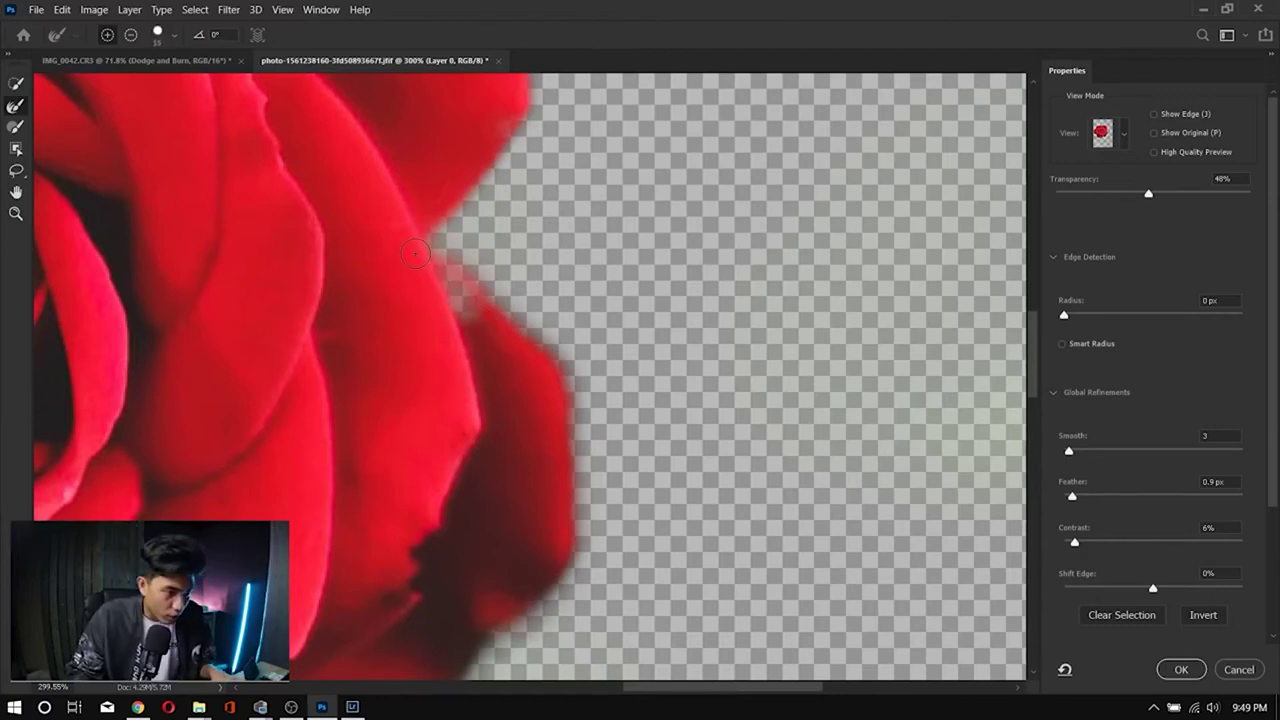
pyautogui.press('alt')
pyautogui.moveTo(421, 270); pyautogui.dragTo(488, 322)
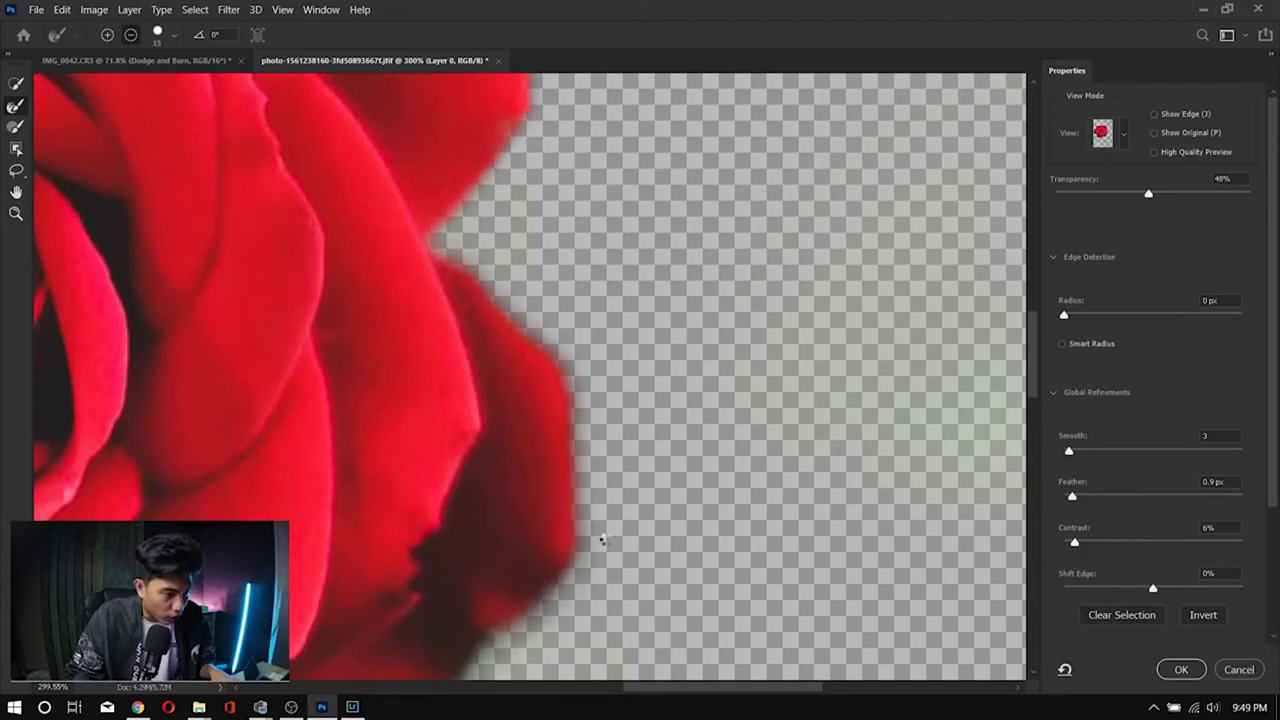
pyautogui.scroll(-4, 601, 530)
pyautogui.moveTo(452, 319); pyautogui.dragTo(459, 462)
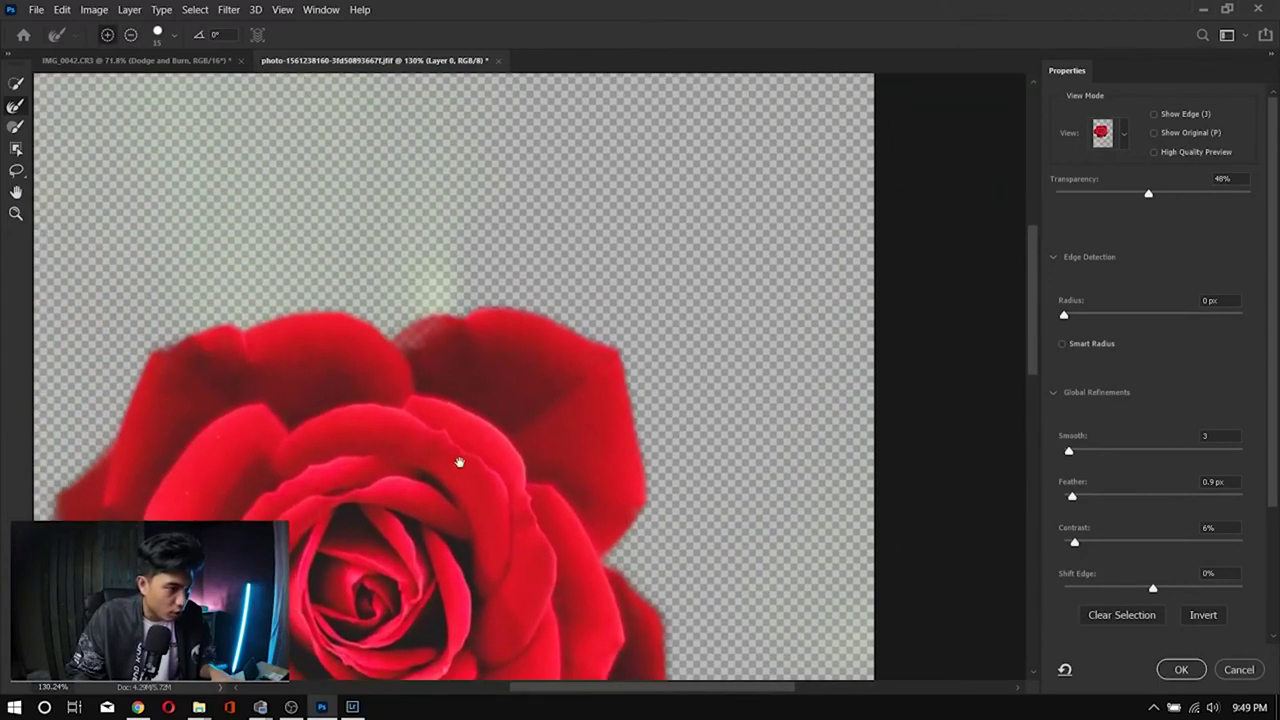
pyautogui.scroll(5, 406, 349)
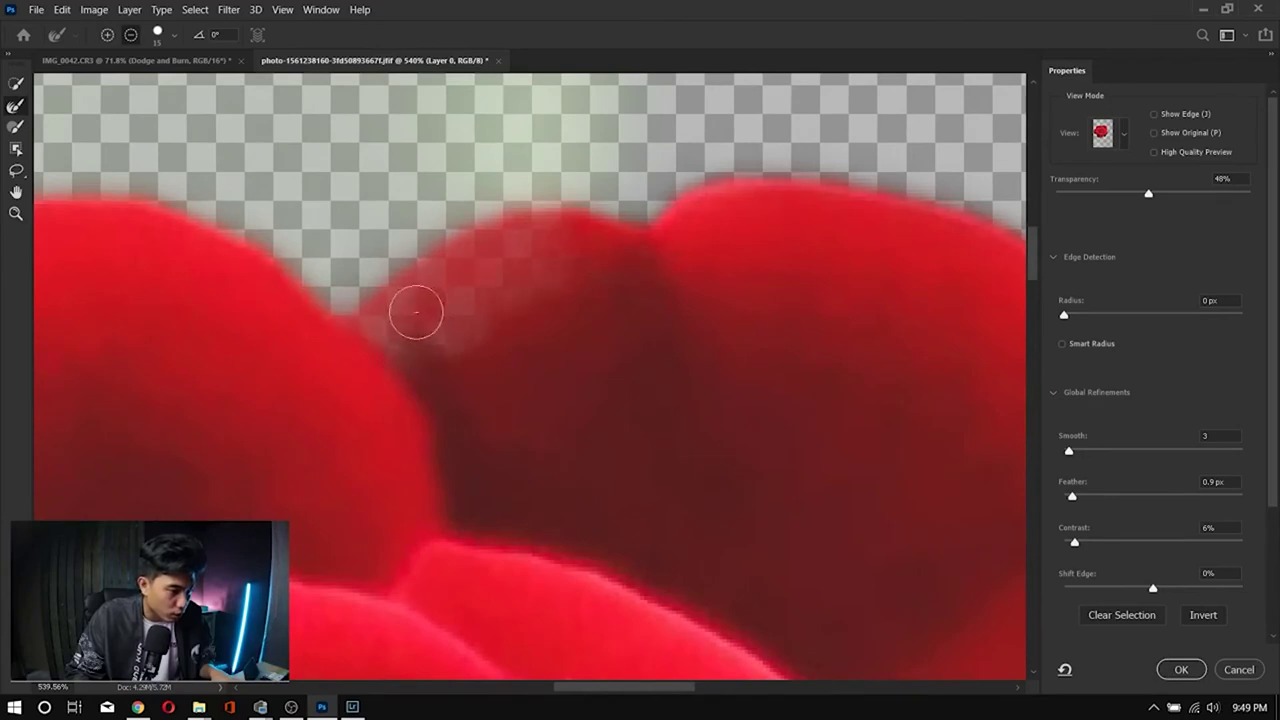
pyautogui.moveTo(409, 317); pyautogui.dragTo(563, 257)
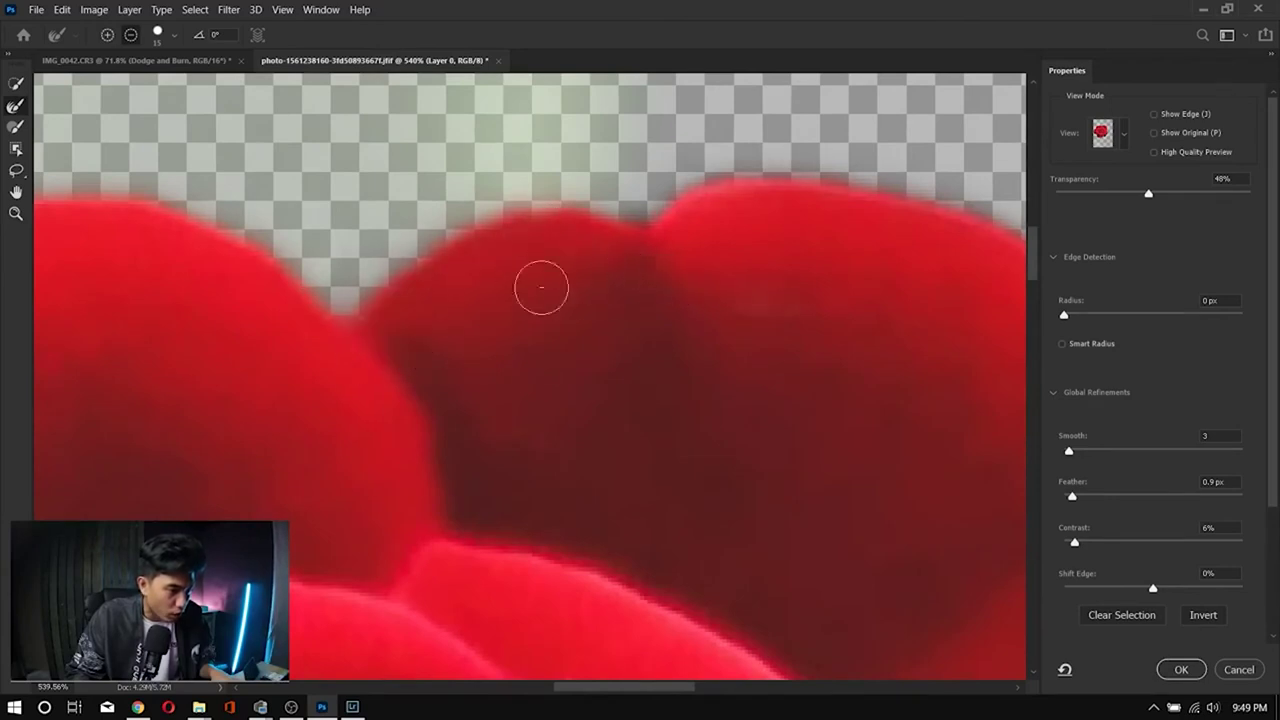
pyautogui.scroll(-5, 578, 418)
pyautogui.moveTo(451, 466); pyautogui.dragTo(546, 277)
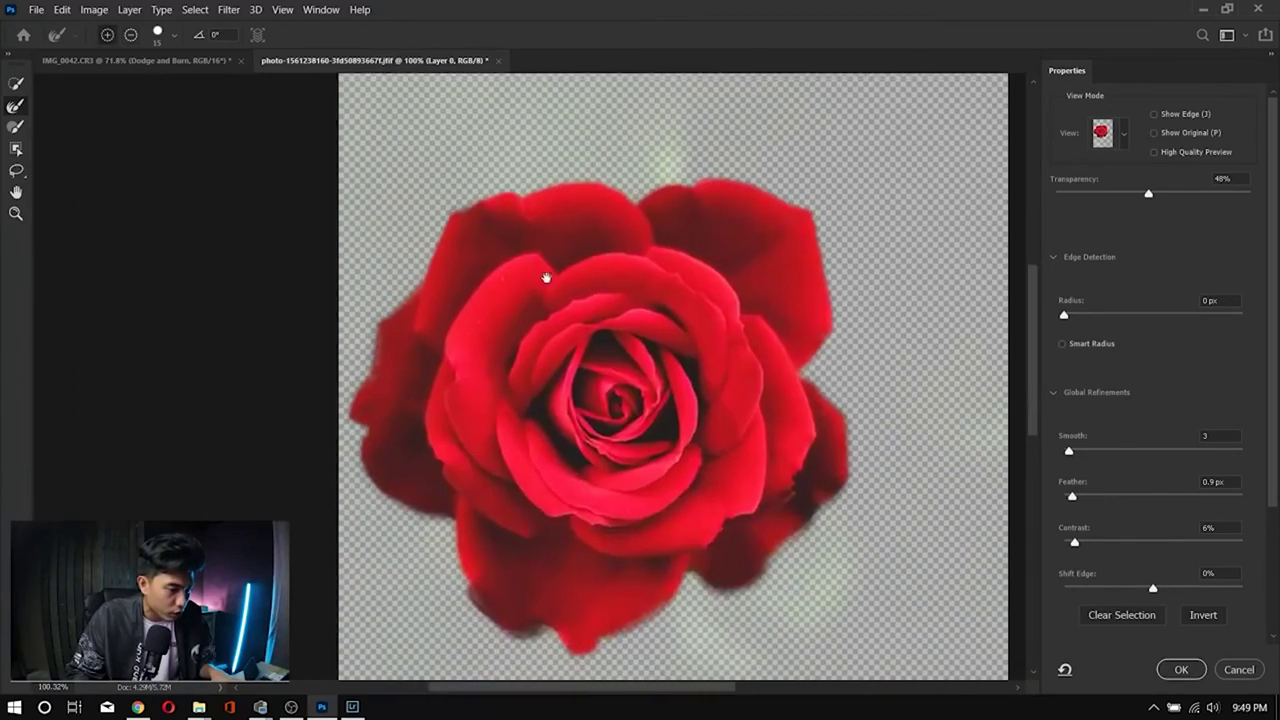
pyautogui.scroll(3, 451, 346)
pyautogui.moveTo(412, 366); pyautogui.dragTo(380, 413)
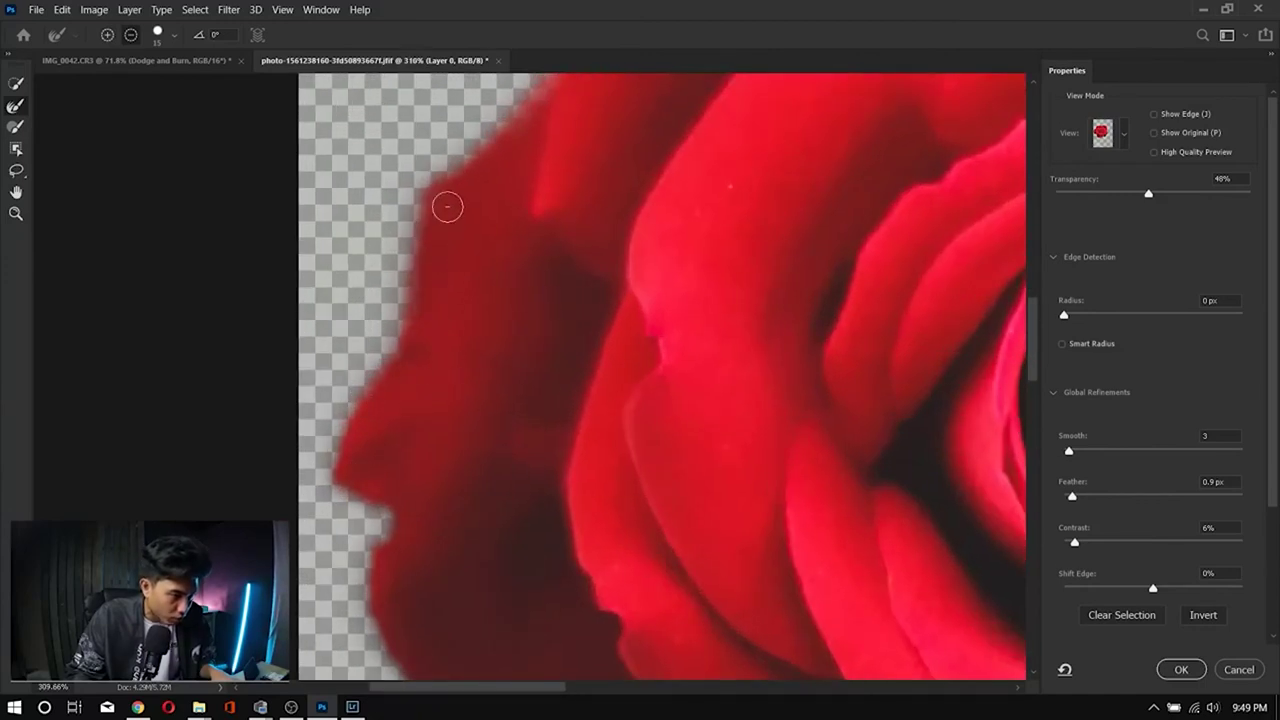
pyautogui.scroll(-2, 620, 375)
pyautogui.scroll(-2, 620, 381)
pyautogui.scroll(5, 451, 409)
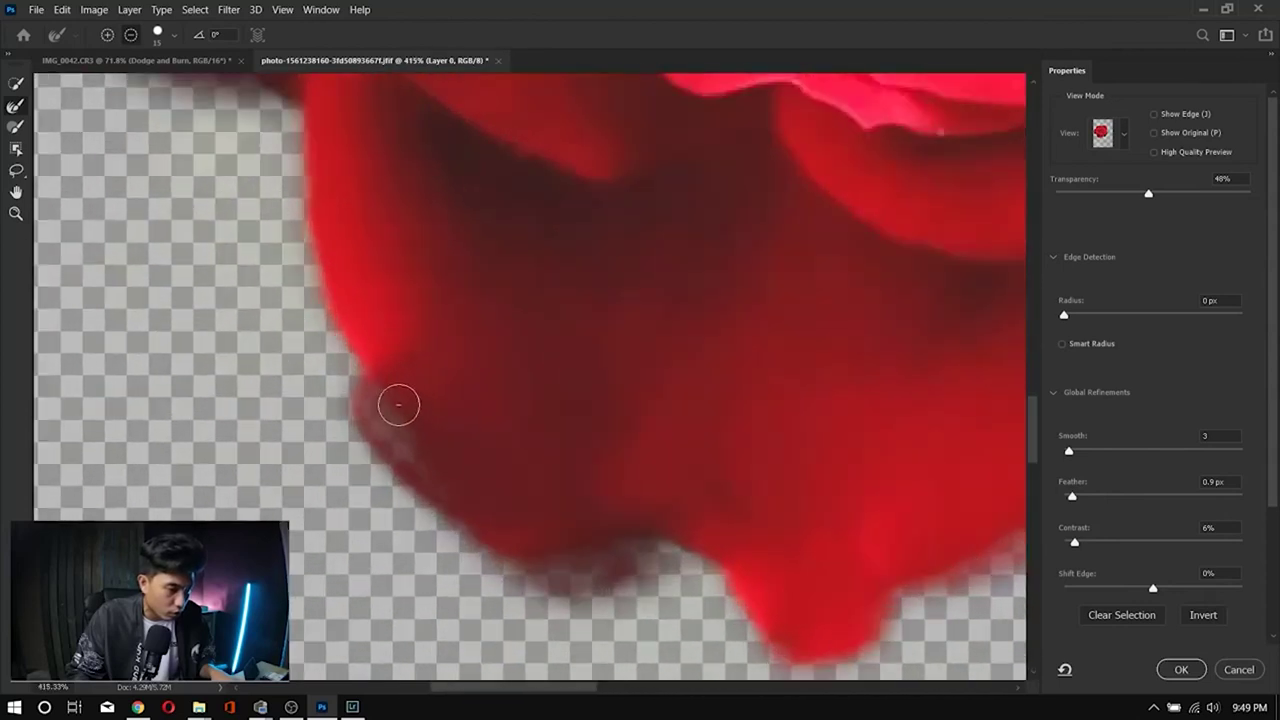
pyautogui.moveTo(398, 405)
pyautogui.mouseDown()
pyautogui.moveTo(394, 423)
pyautogui.moveTo(446, 463)
pyautogui.mouseUp()
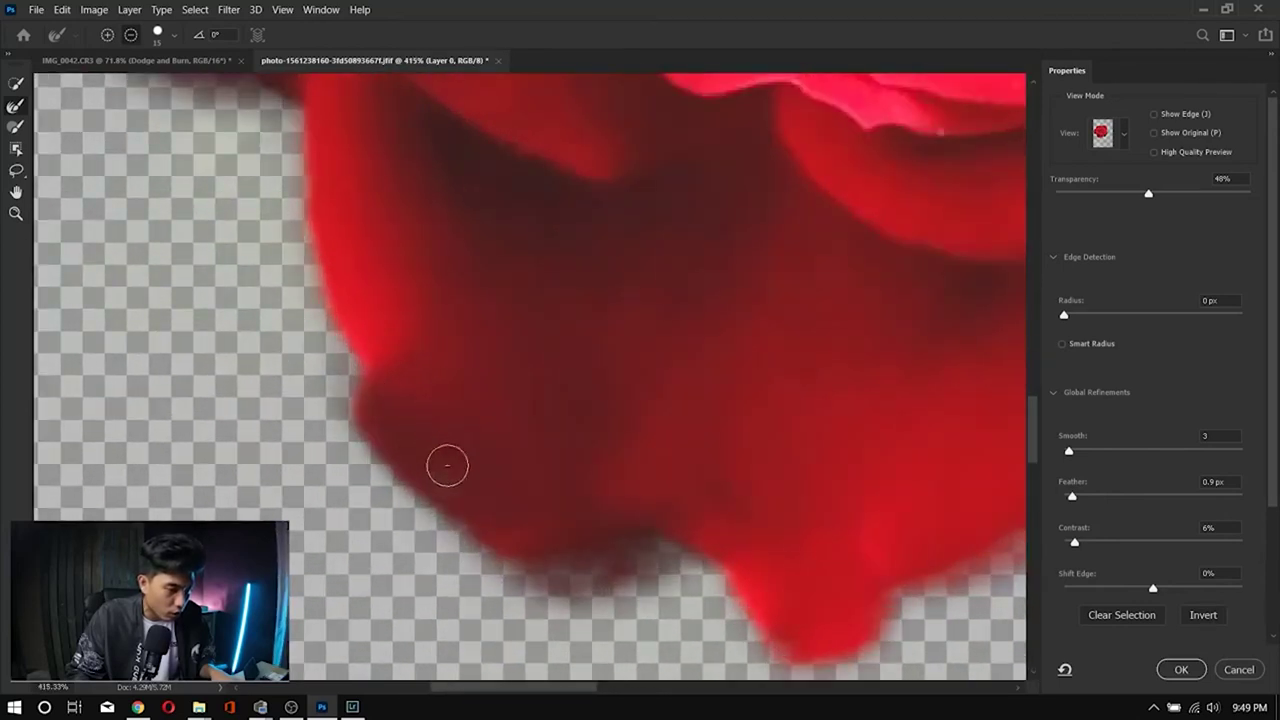
pyautogui.moveTo(554, 529); pyautogui.dragTo(703, 531)
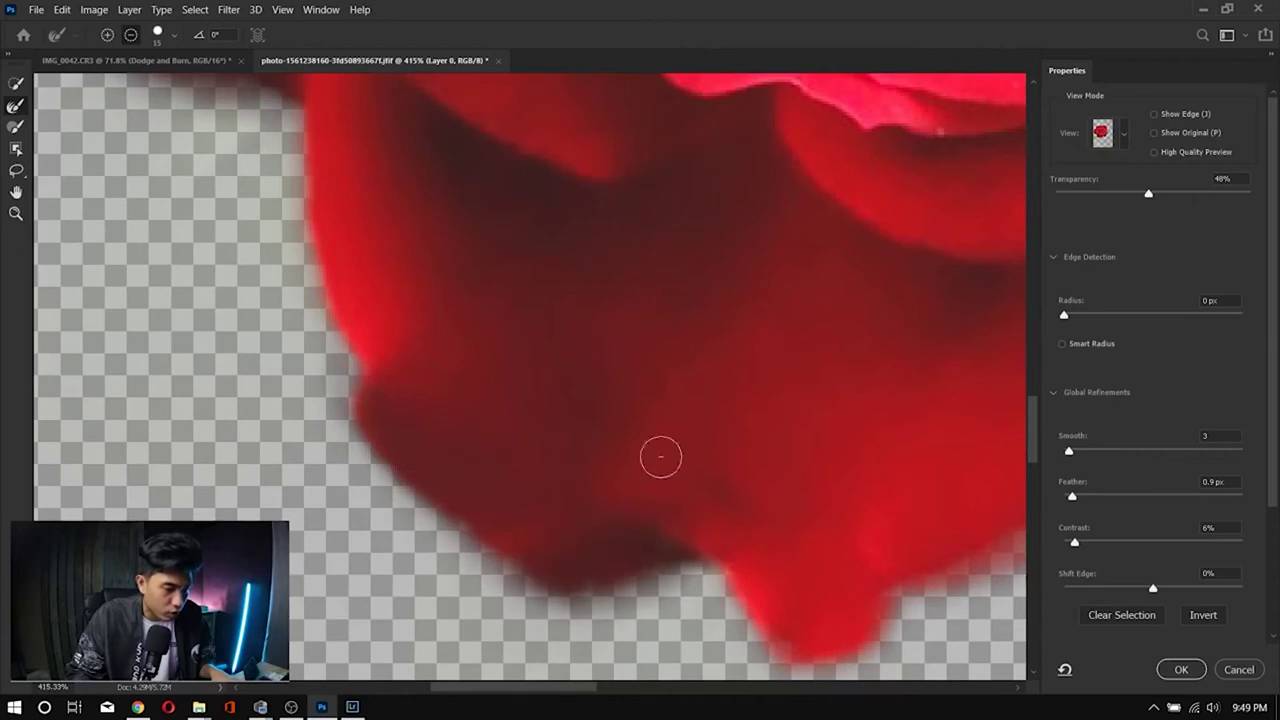
pyautogui.scroll(-5, 691, 486)
pyautogui.scroll(-4, 692, 485)
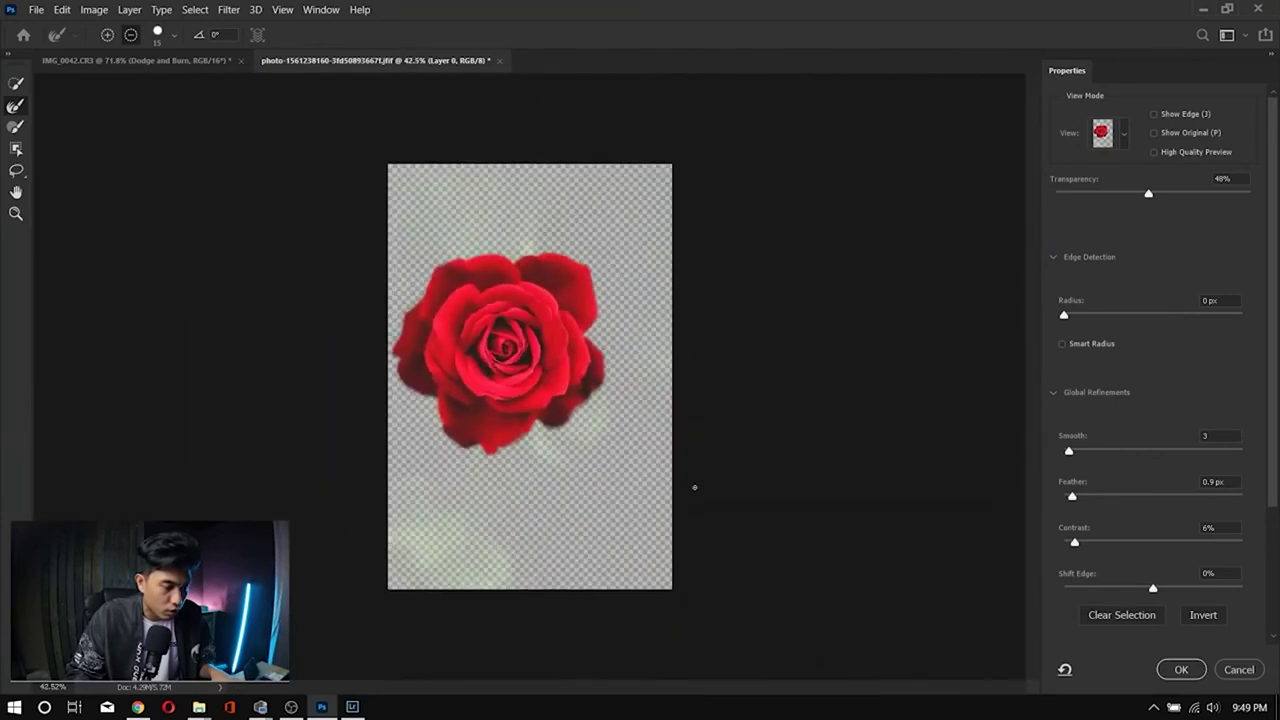
# Step: Set the overlay colour to white (ffffff) and apply the refined rose selection
pyautogui.press('v')
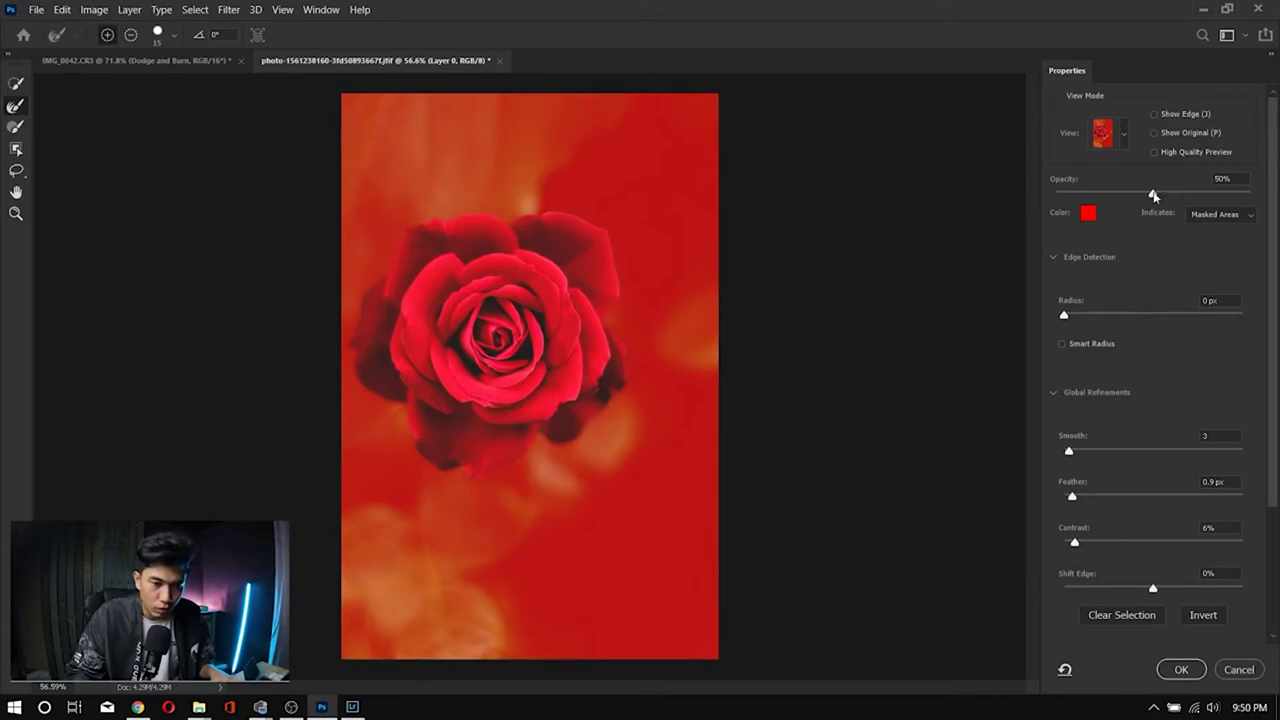
pyautogui.click(1088, 214)
pyautogui.write('ffffff')
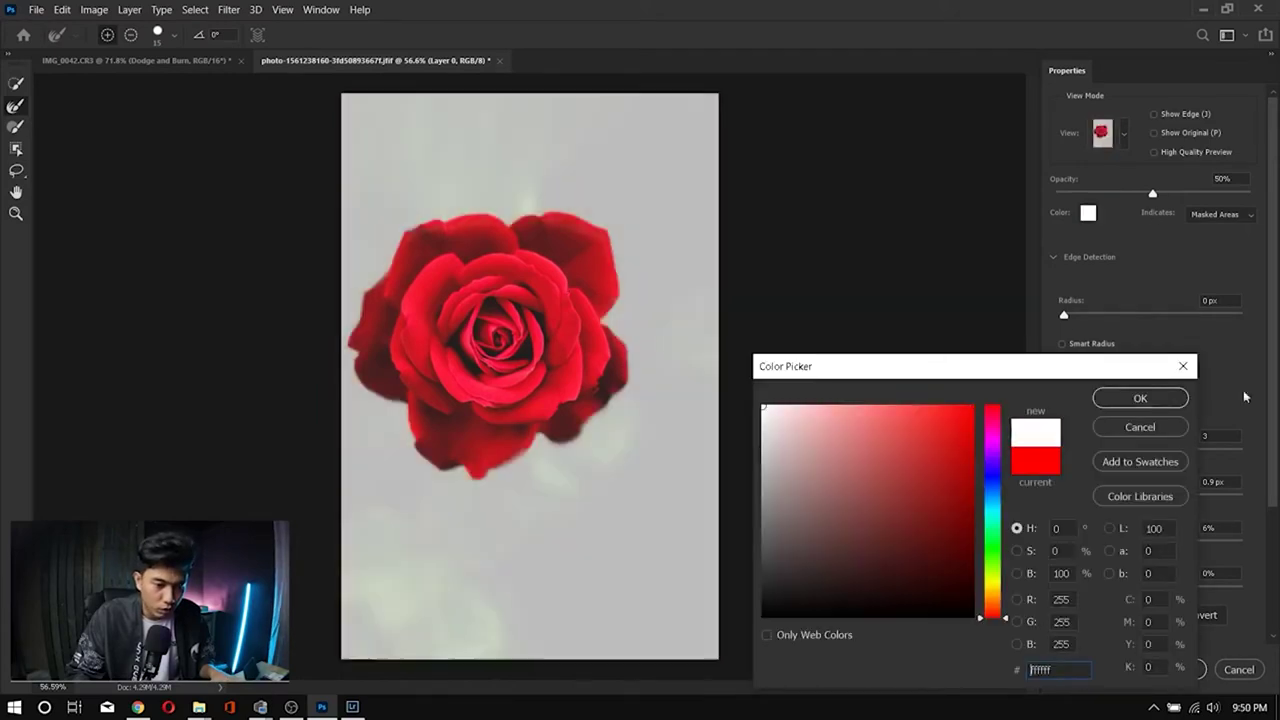
pyautogui.click(1140, 398)
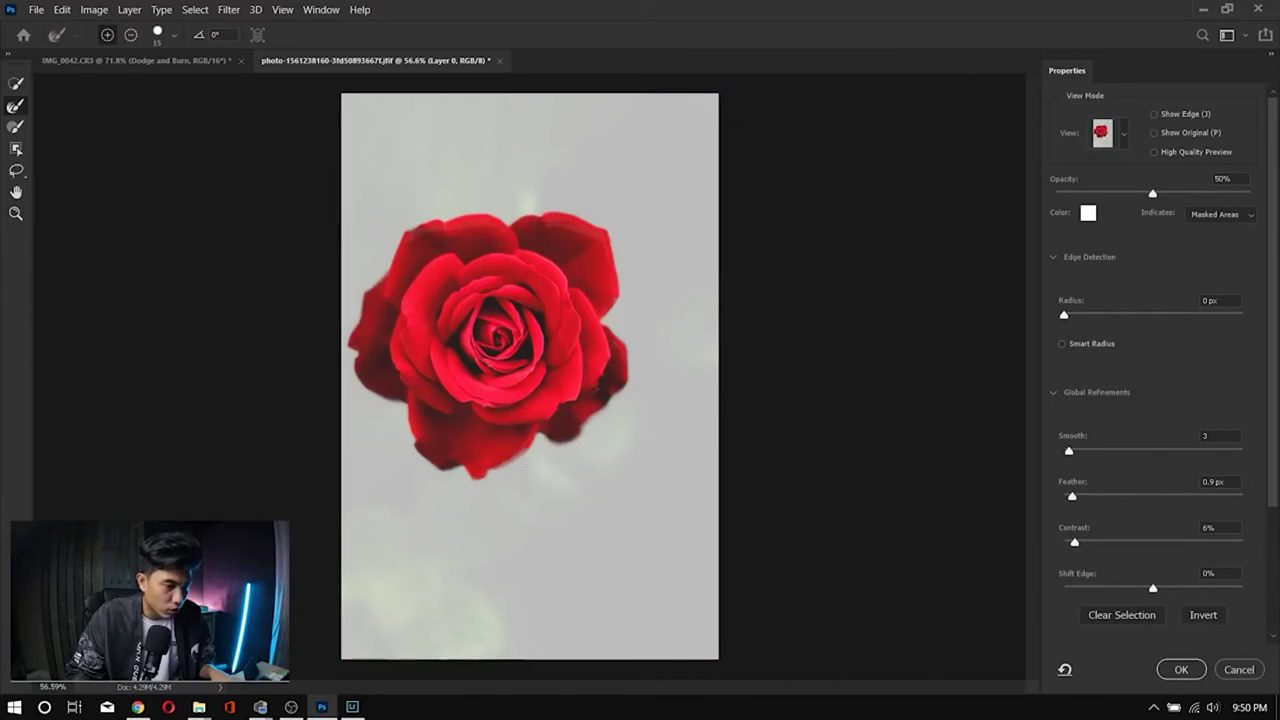
pyautogui.click(1181, 670)
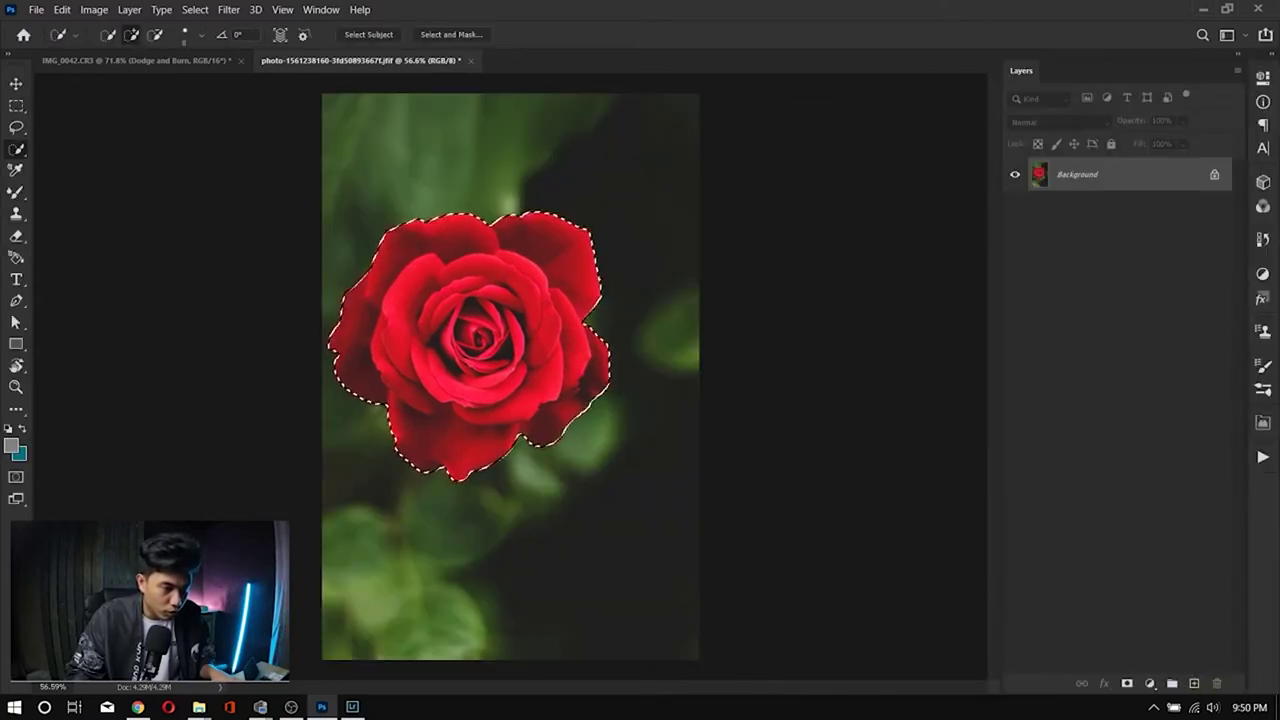
# Step: Bring the rose into the portrait and place it at about 23% among the top-left leaves
pyautogui.press('v')
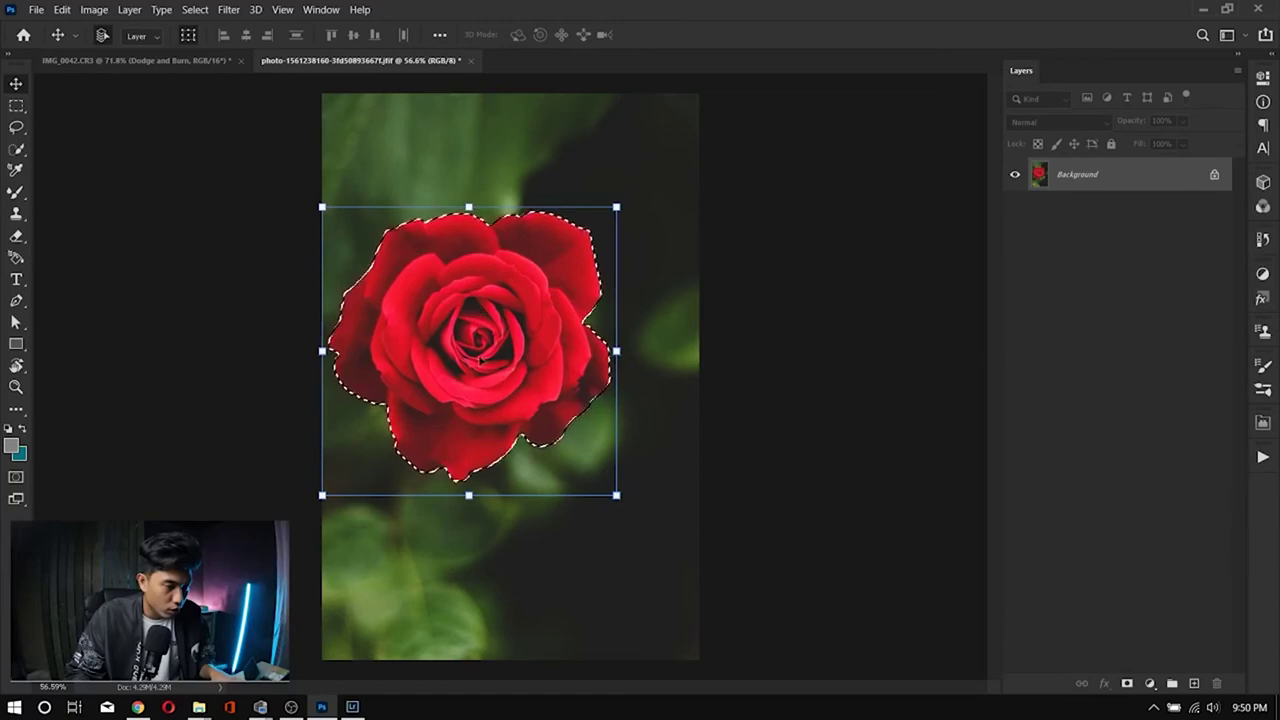
pyautogui.moveTo(438, 285); pyautogui.dragTo(163, 67)
pyautogui.moveTo(604, 375); pyautogui.dragTo(604, 375)
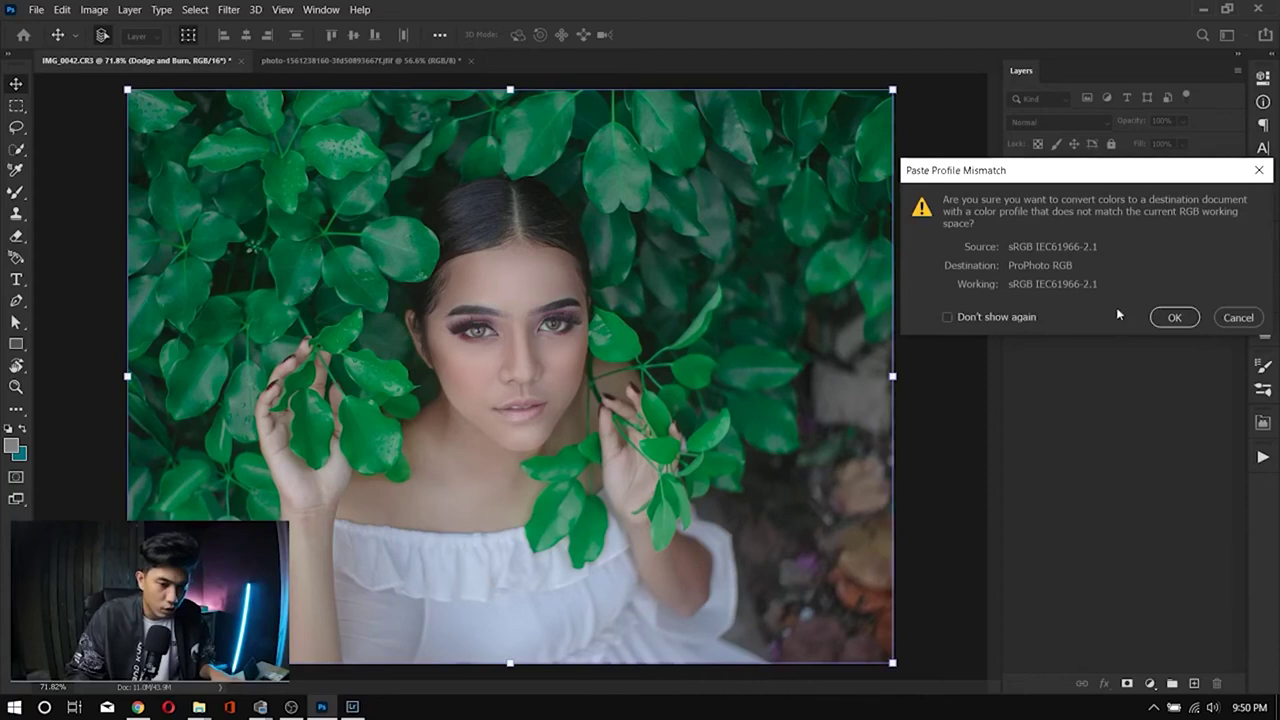
pyautogui.click(1174, 318)
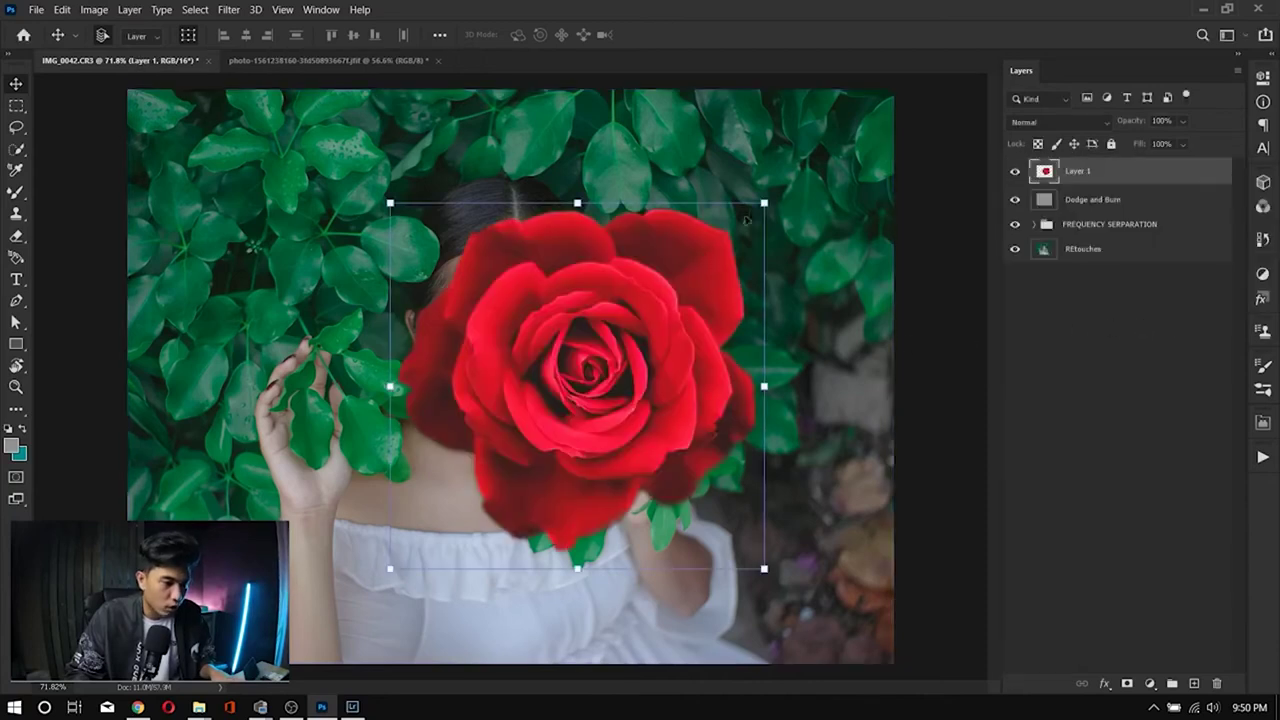
pyautogui.moveTo(759, 198); pyautogui.dragTo(492, 414)
pyautogui.moveTo(459, 512); pyautogui.dragTo(286, 155)
pyautogui.moveTo(347, 82); pyautogui.dragTo(330, 104)
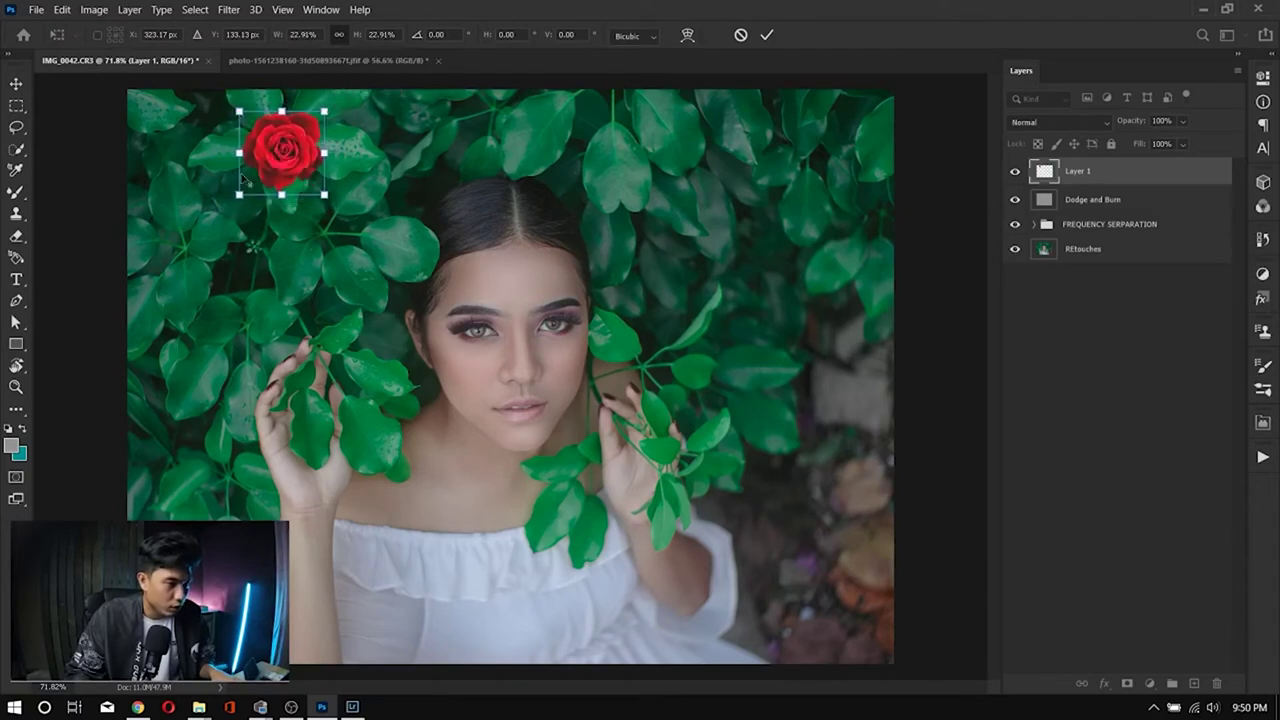
pyautogui.scroll(3, 247, 181)
pyautogui.moveTo(445, 230); pyautogui.dragTo(418, 318)
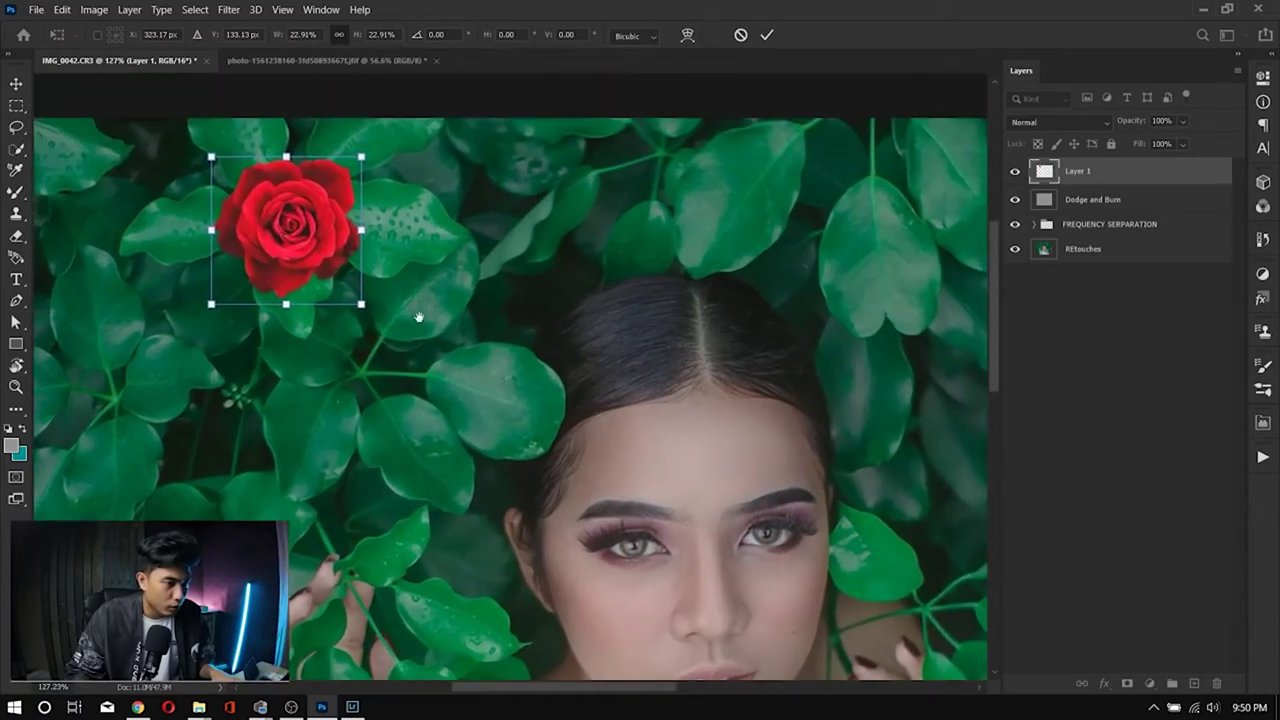
pyautogui.moveTo(303, 228); pyautogui.dragTo(308, 202)
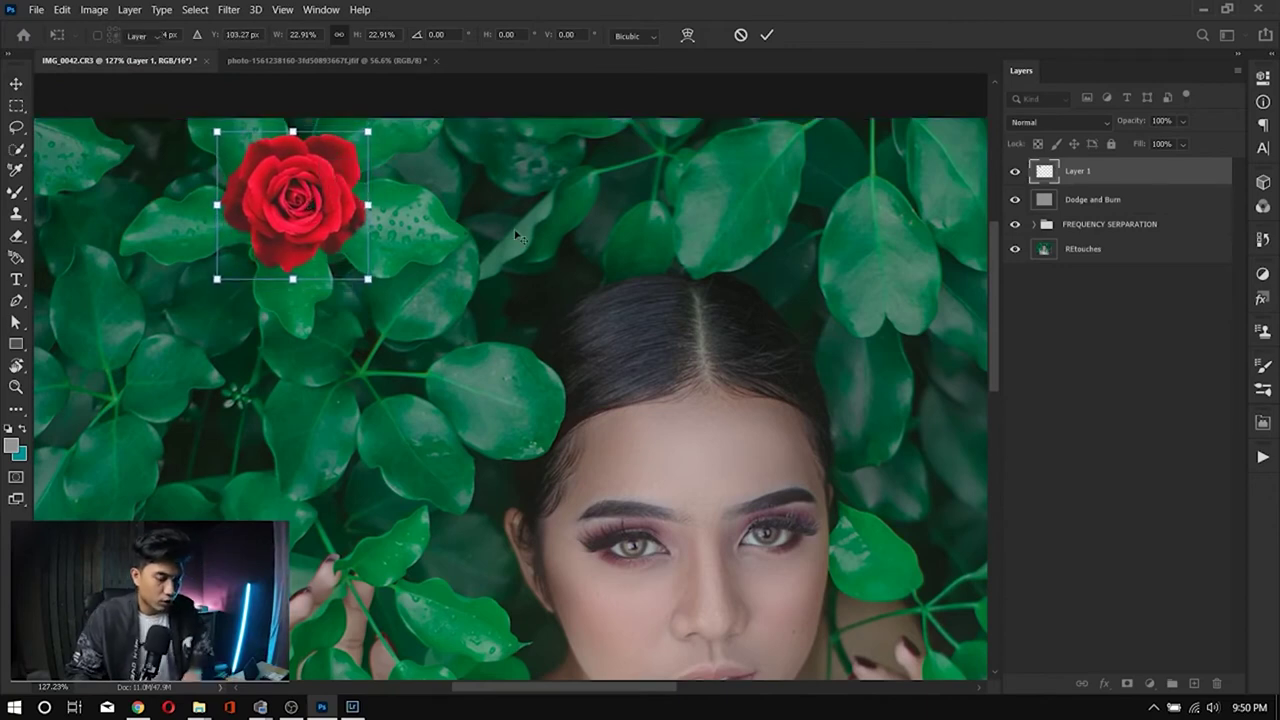
pyautogui.press('Return')
# Step: Place rose copies around the portrait: by the right hand, left edge, top-right and lower left
pyautogui.hotkey('alt', 'Tab')
pyautogui.hotkey('alt', 'Tab')
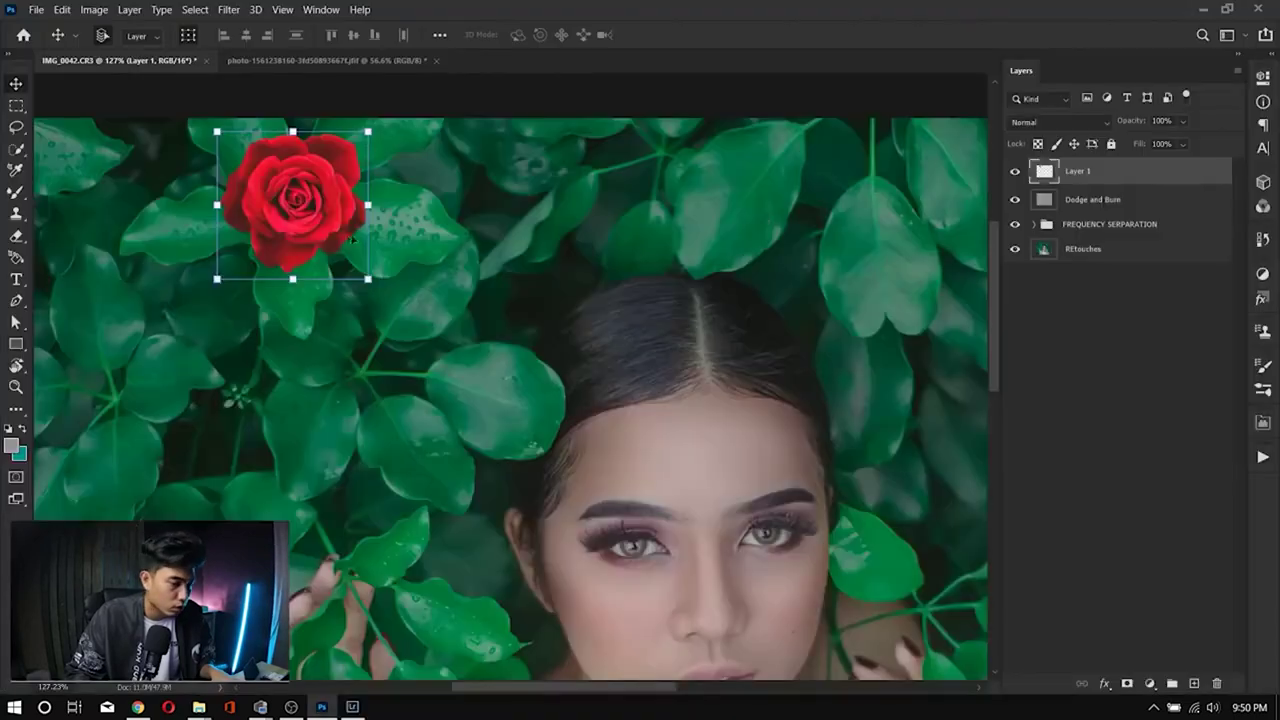
pyautogui.scroll(-2, 300, 220)
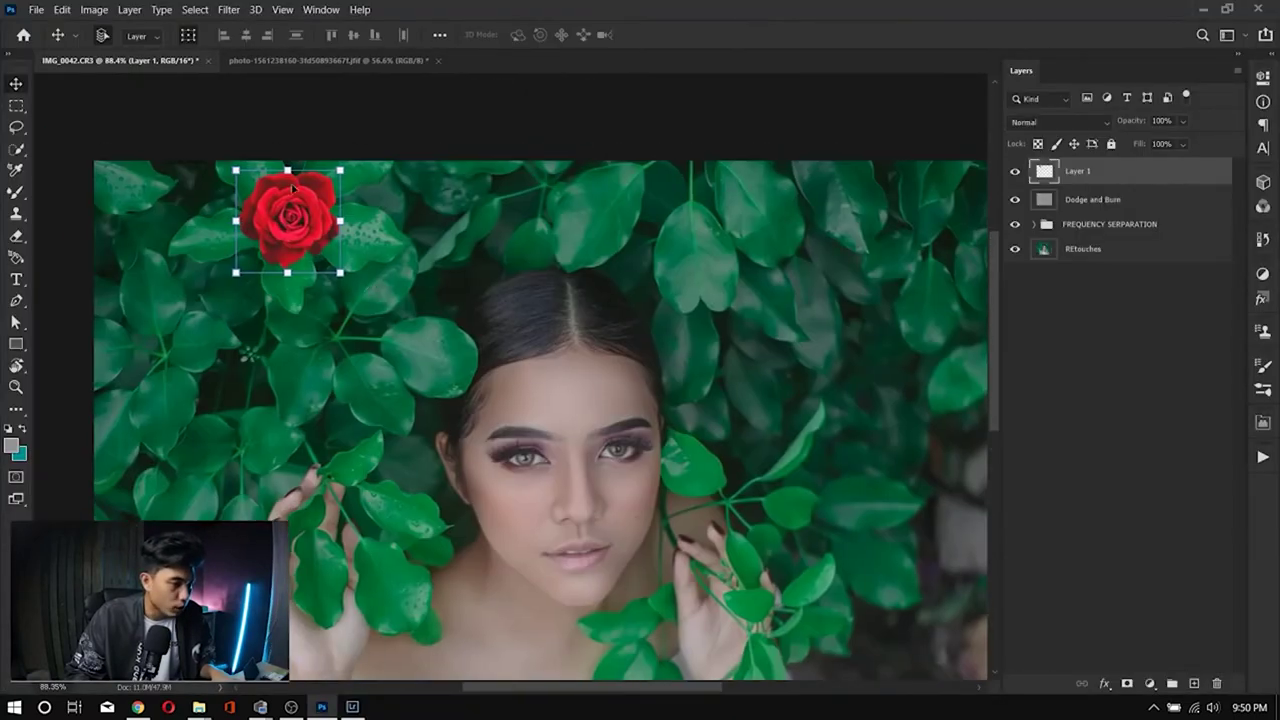
pyautogui.moveTo(307, 229); pyautogui.dragTo(686, 185)
pyautogui.moveTo(686, 185); pyautogui.dragTo(787, 501)
pyautogui.press('Return')
pyautogui.hotkey('ctrl', '-')
pyautogui.moveTo(676, 366); pyautogui.dragTo(230, 266)
pyautogui.moveTo(676, 366); pyautogui.dragTo(878, 205)
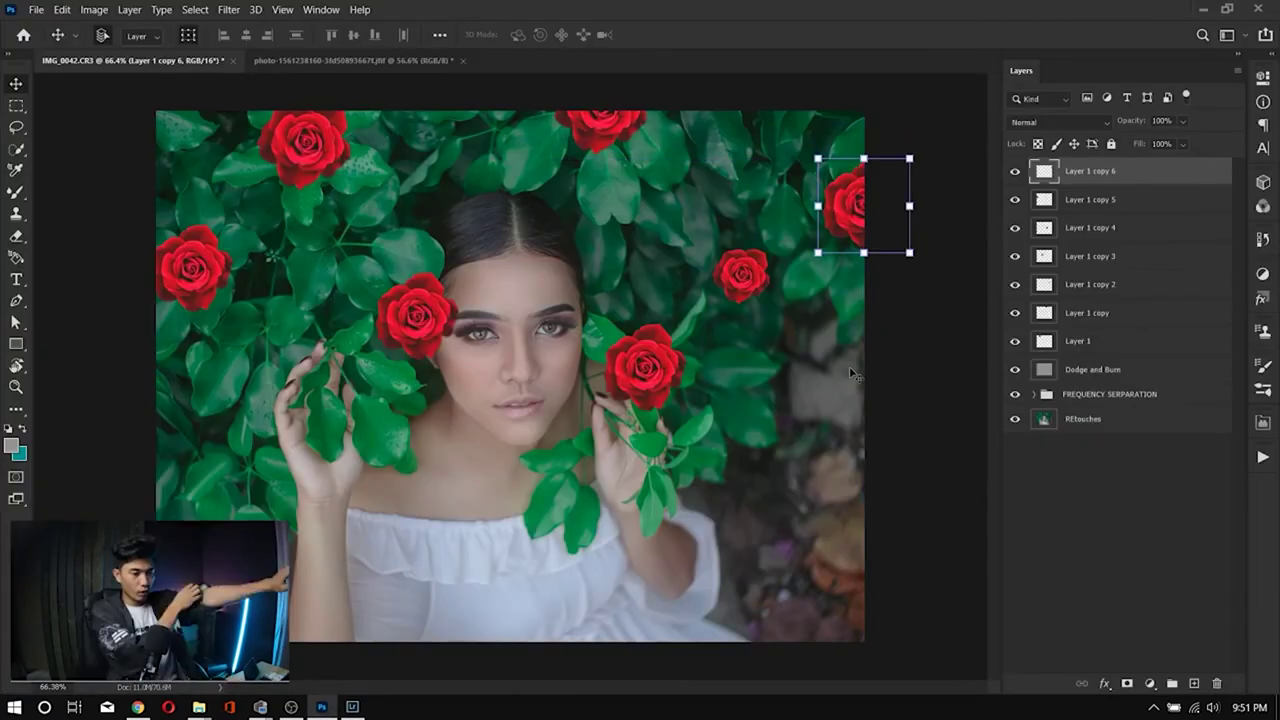
pyautogui.moveTo(850, 205); pyautogui.dragTo(249, 475)
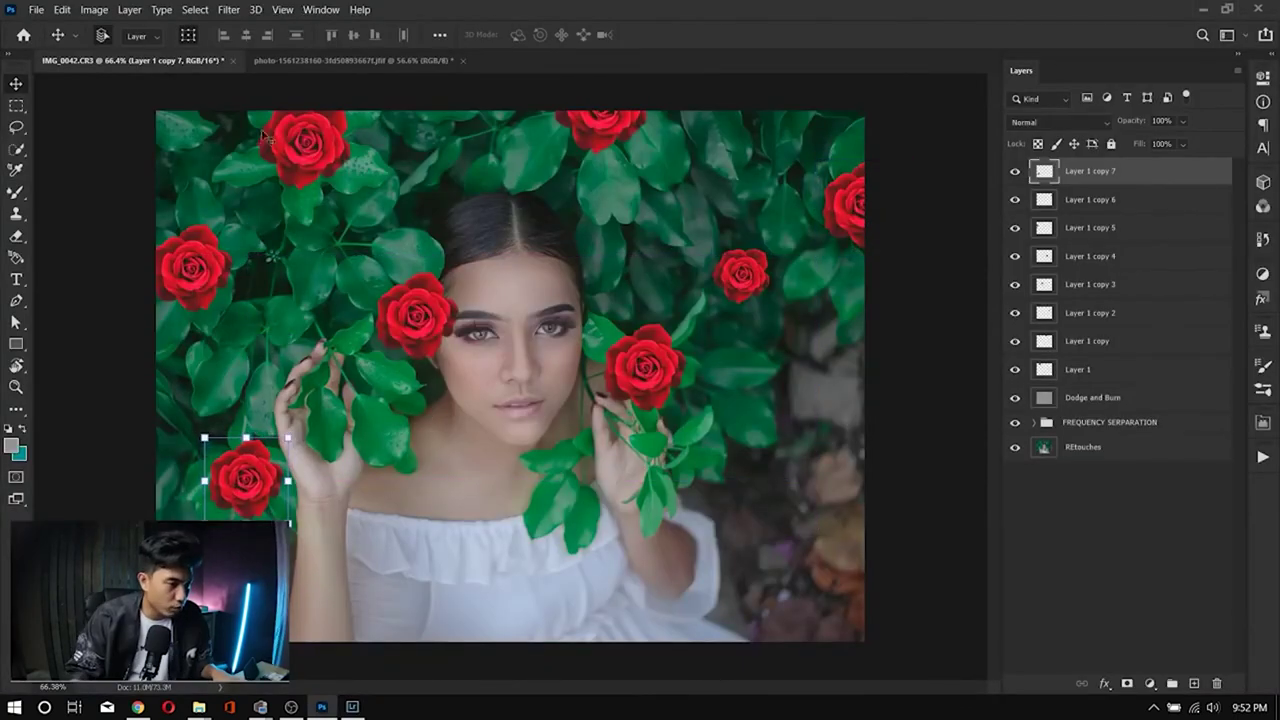
# Step: Rotate the rose beside the hand
pyautogui.moveTo(263, 136); pyautogui.dragTo(268, 131)
pyautogui.click(192, 268)
pyautogui.click(645, 366)
pyautogui.moveTo(700, 420); pyautogui.dragTo(630, 455)
# Step: Warp the rose beside the eye, pulling its right edge in so it curves along the face
pyautogui.click(245, 478)
pyautogui.scroll(-1, 590, 365)
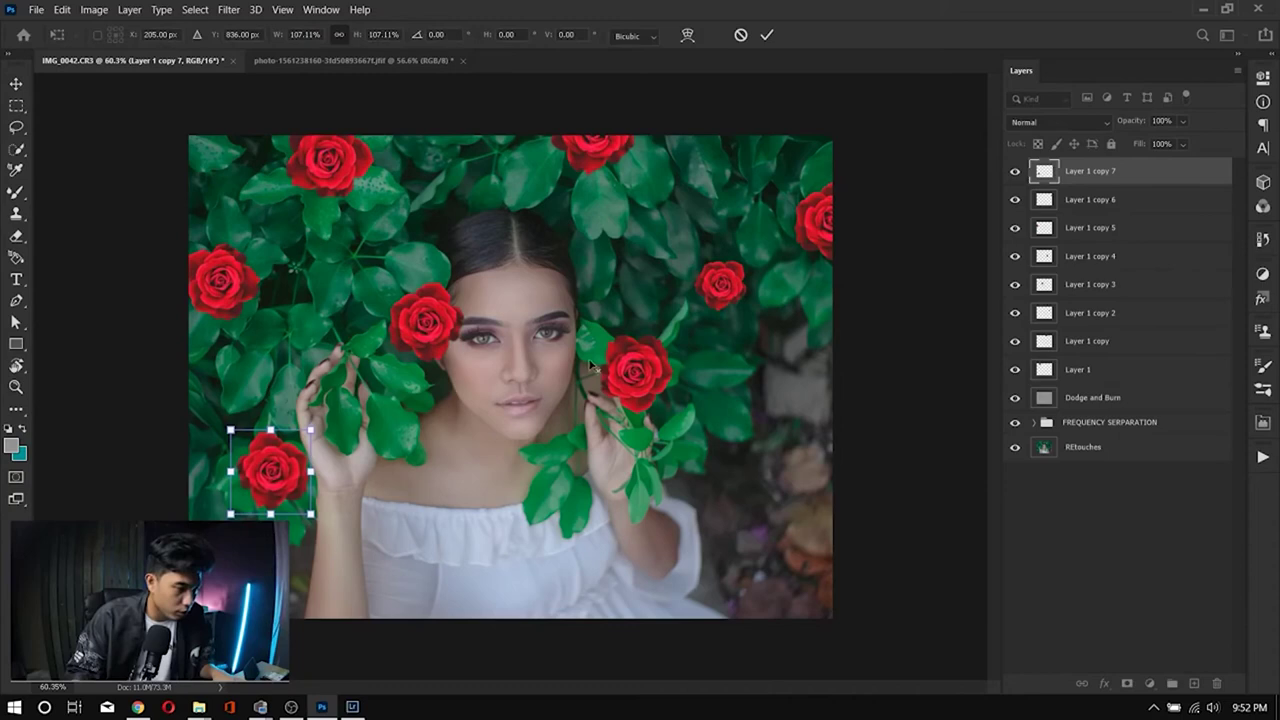
pyautogui.click(438, 320)
pyautogui.scroll(4, 438, 320)
pyautogui.click(687, 34)
pyautogui.moveTo(524, 287); pyautogui.dragTo(480, 290)
pyautogui.moveTo(292, 368); pyautogui.dragTo(328, 368)
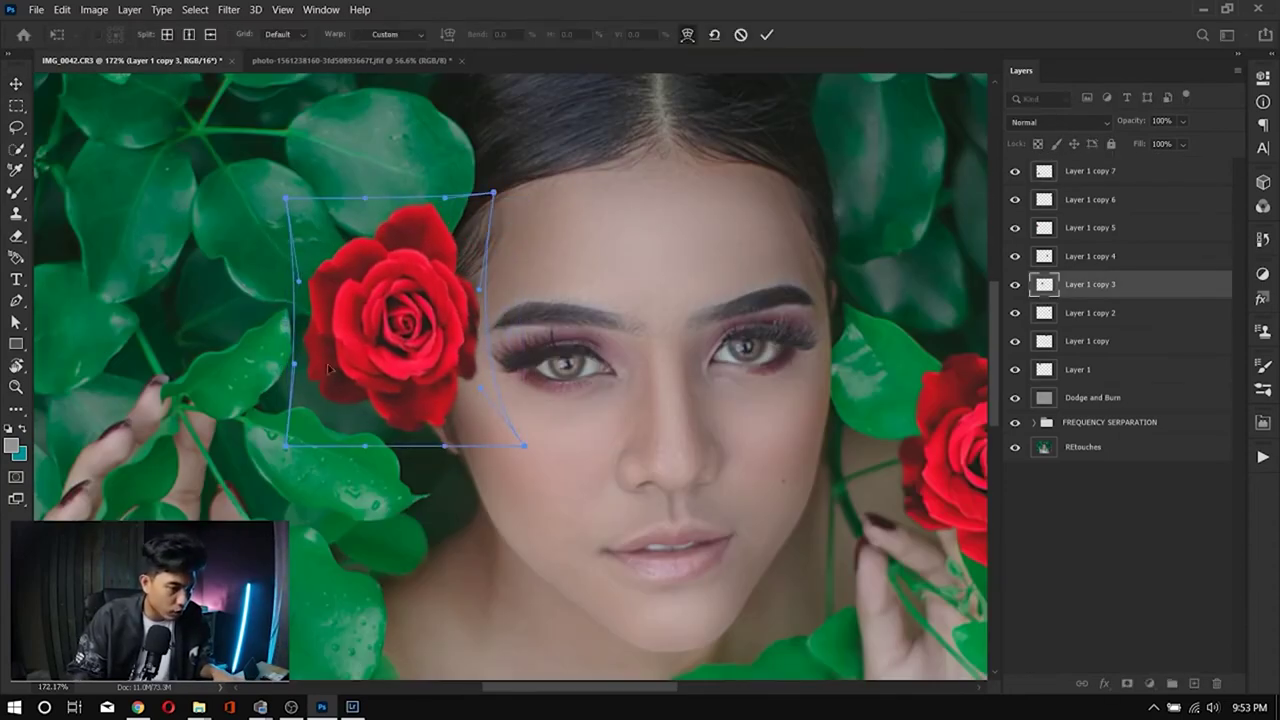
pyautogui.press('Return')
pyautogui.scroll(-5, 450, 340)
pyautogui.scroll(1, 555, 458)
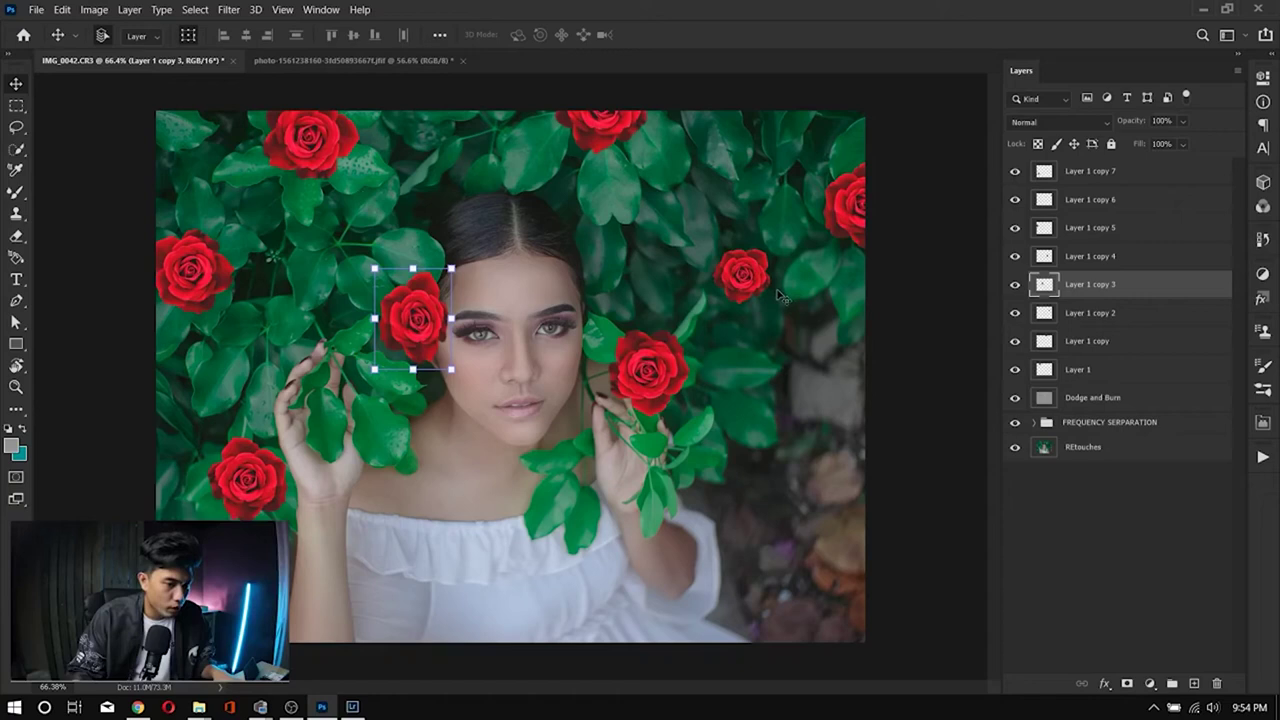
pyautogui.scroll(5, 782, 296)
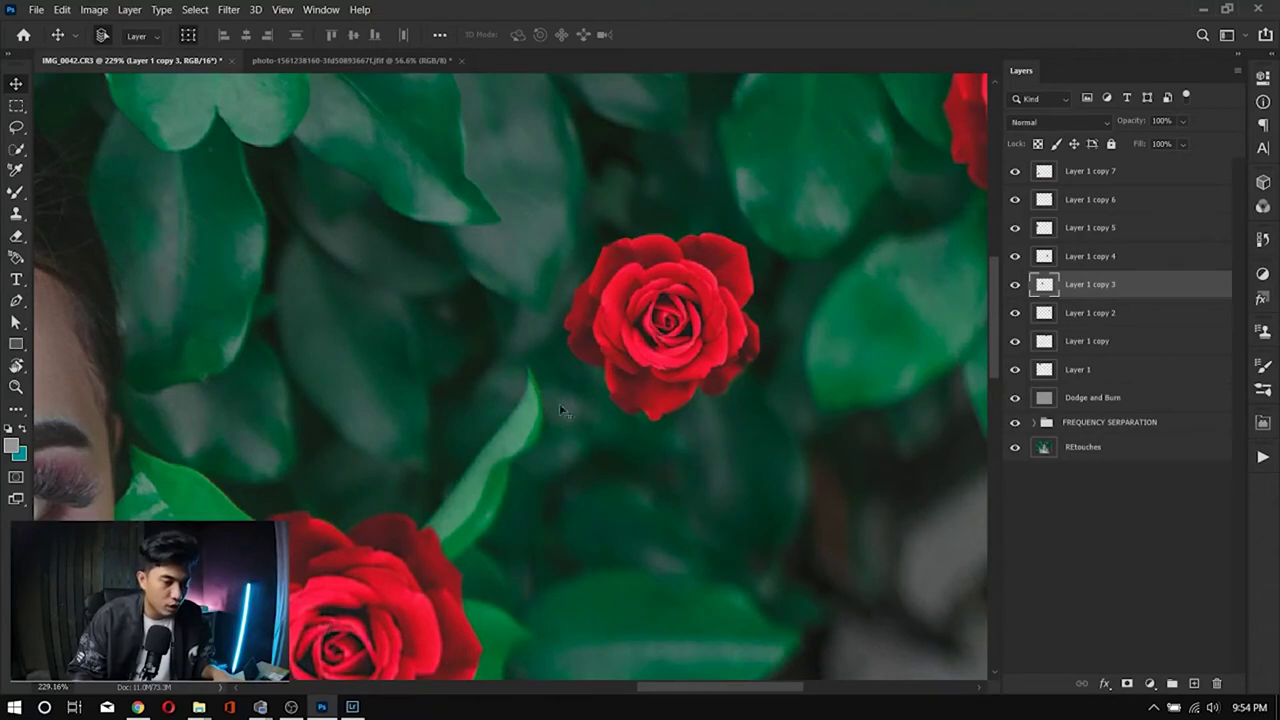
# Step: Nudge the small rose right of the face into place and set its Levels output white to 141
pyautogui.click(670, 318)
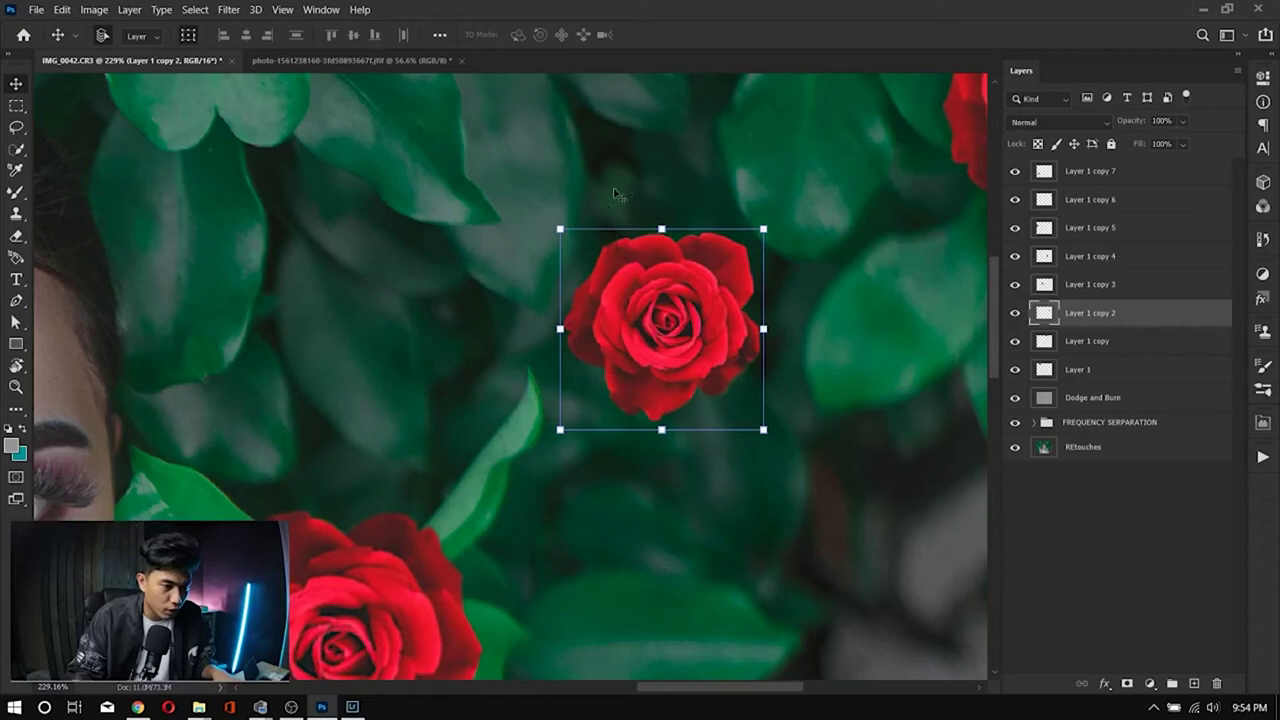
pyautogui.moveTo(695, 302); pyautogui.dragTo(667, 288)
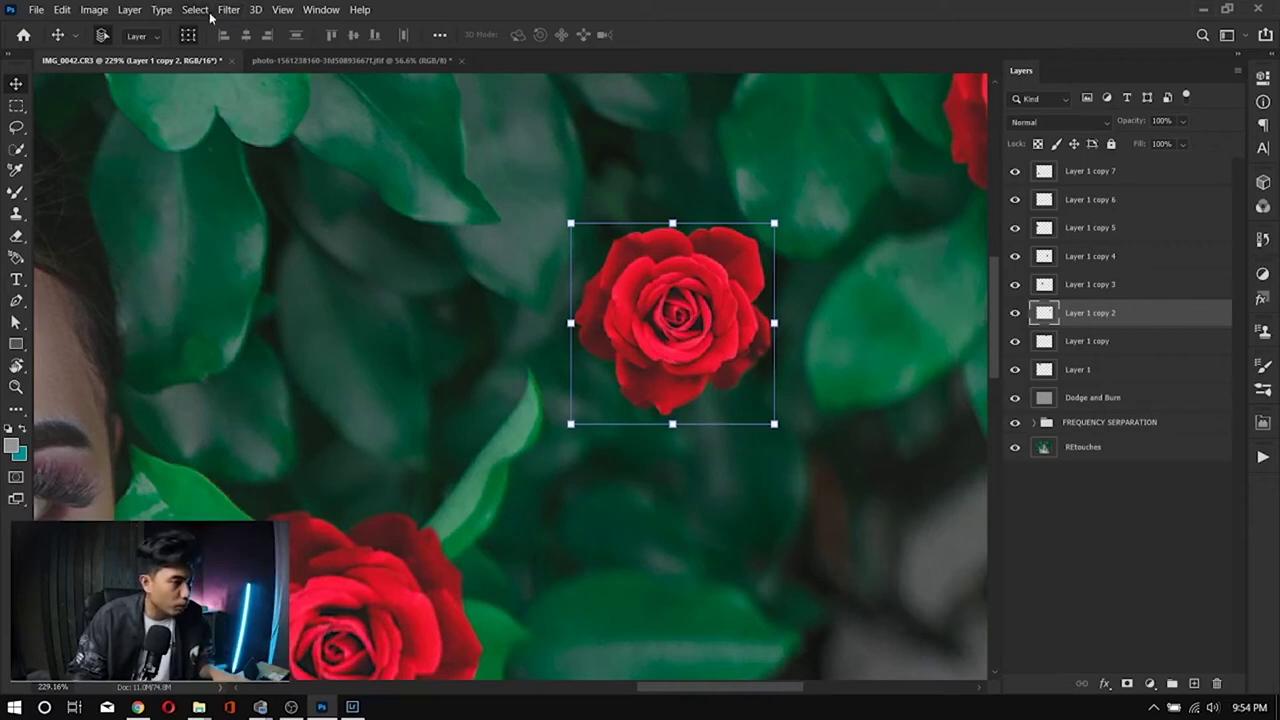
pyautogui.click(103, 17)
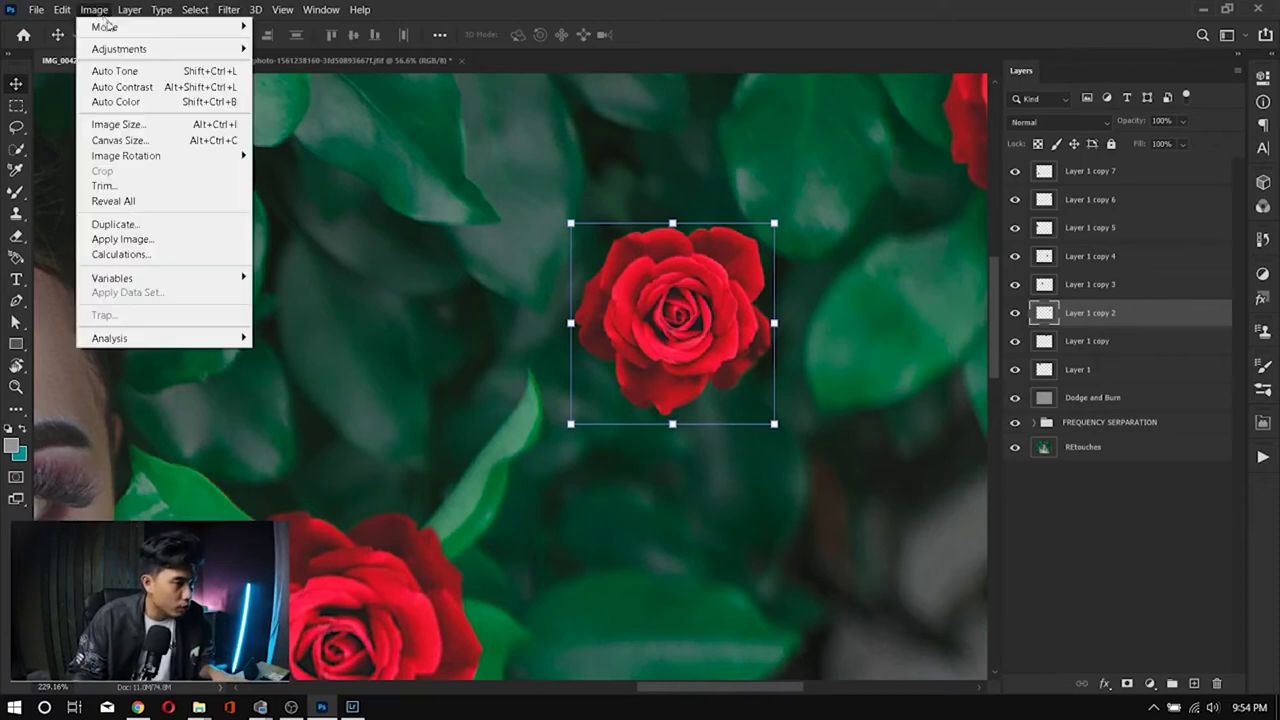
pyautogui.moveTo(145, 52)
pyautogui.click(280, 64)
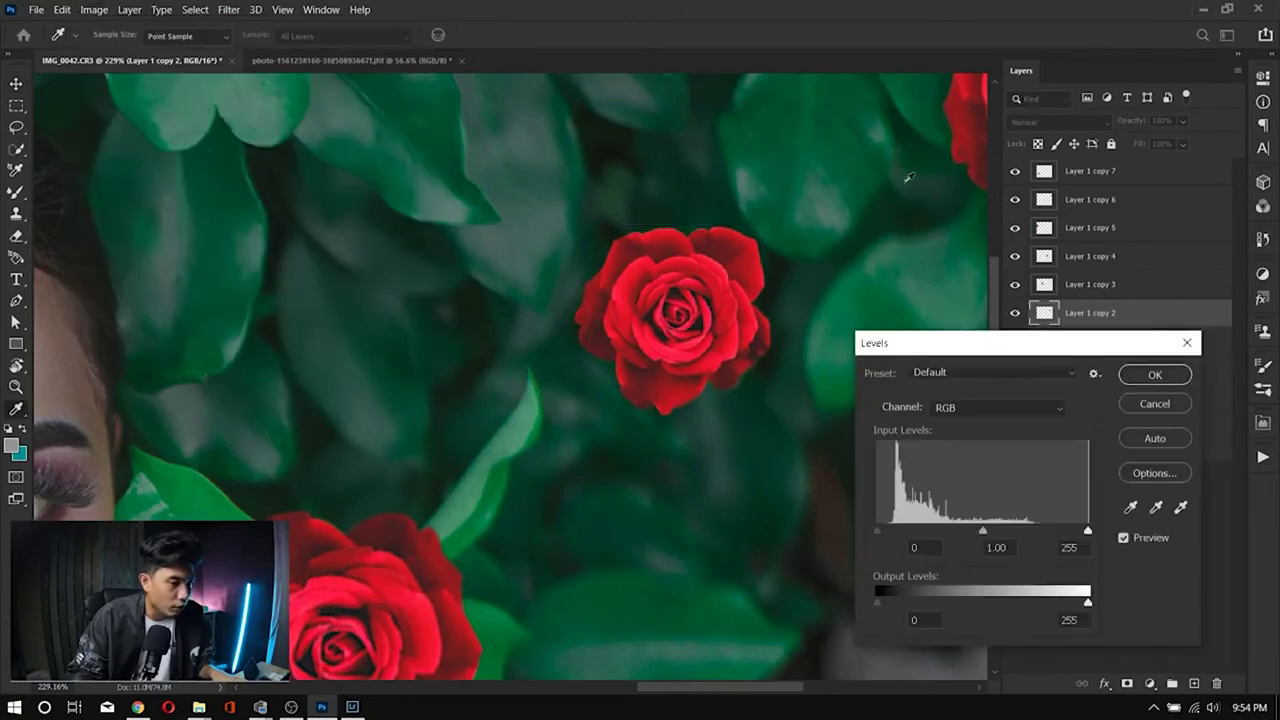
pyautogui.moveTo(985, 342); pyautogui.dragTo(1004, 225)
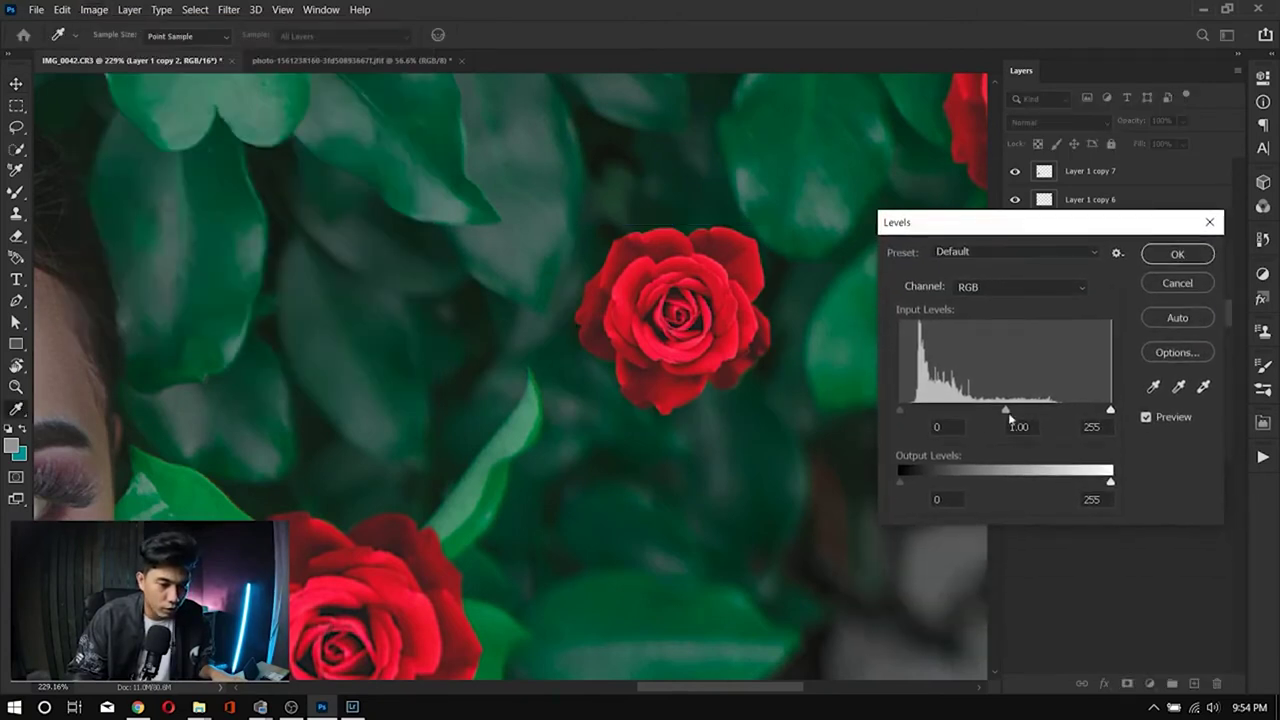
pyautogui.moveTo(1111, 484); pyautogui.dragTo(1017, 483)
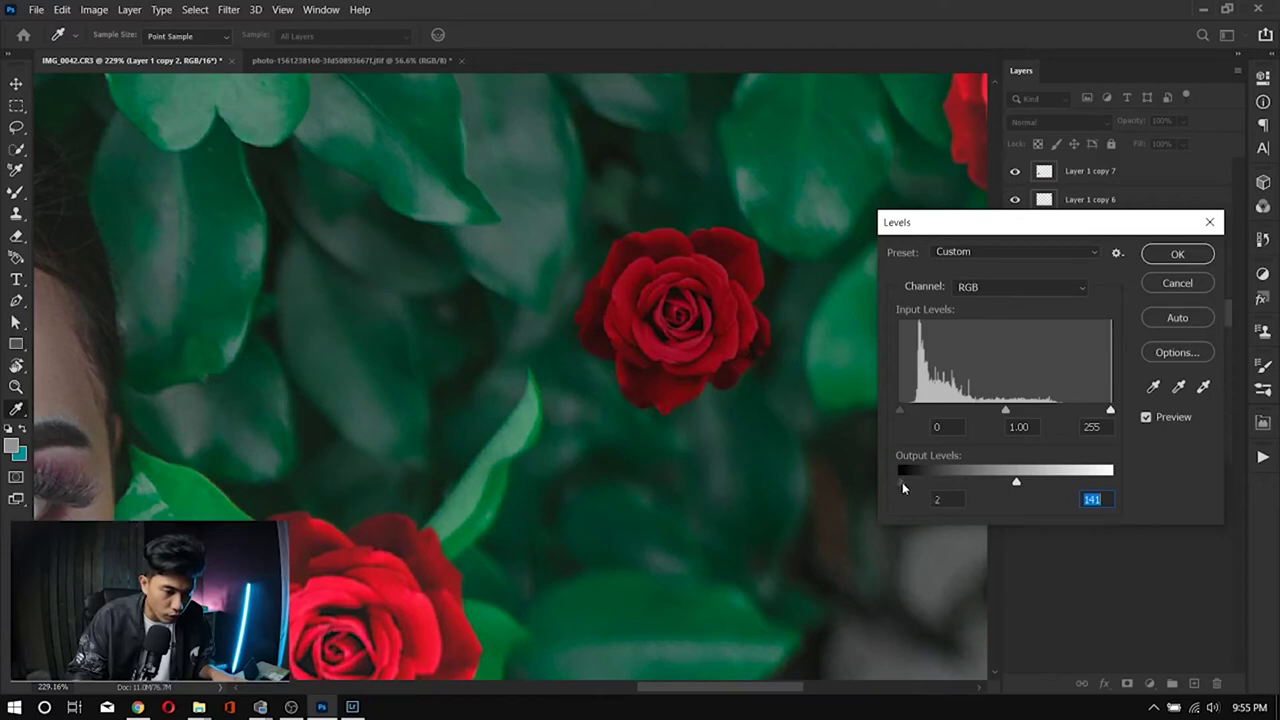
pyautogui.moveTo(902, 482); pyautogui.dragTo(910, 483)
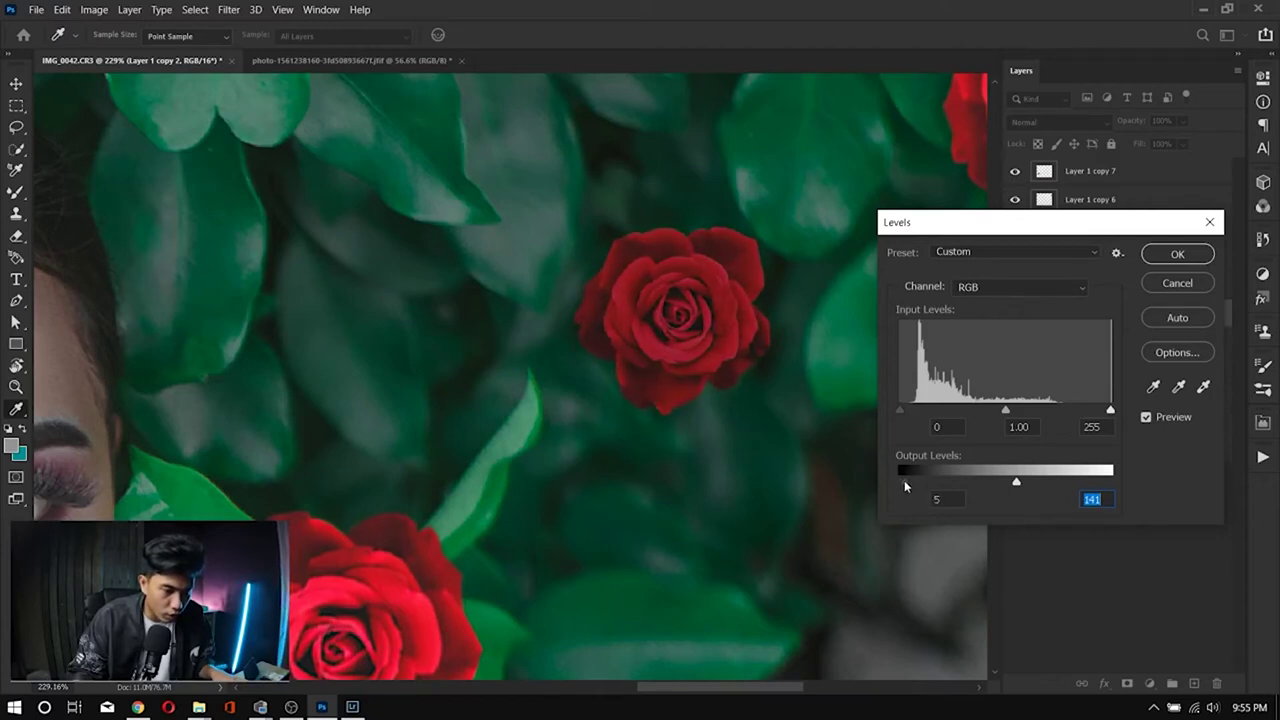
pyautogui.hotkey('shift', 'Tab')
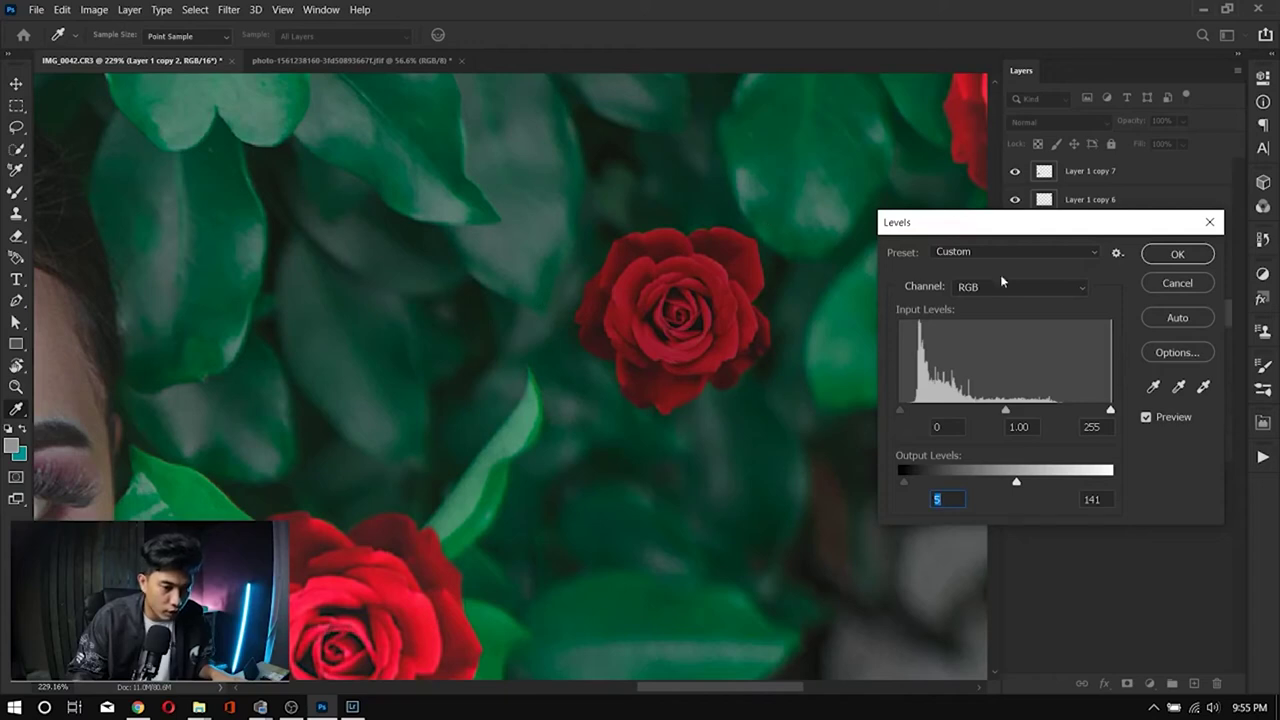
# Step: Adjust the Green and Blue channel midtones and Green black output, then apply the Levels
pyautogui.click(1060, 286)
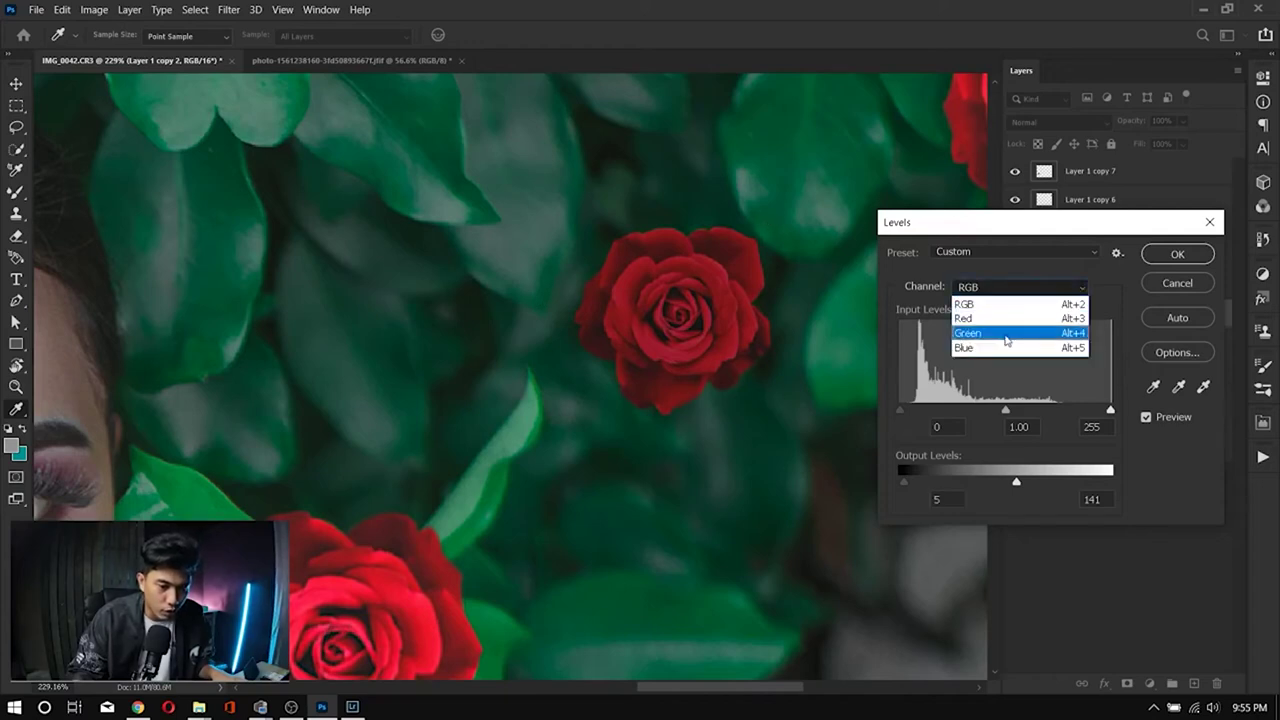
pyautogui.click(1010, 333)
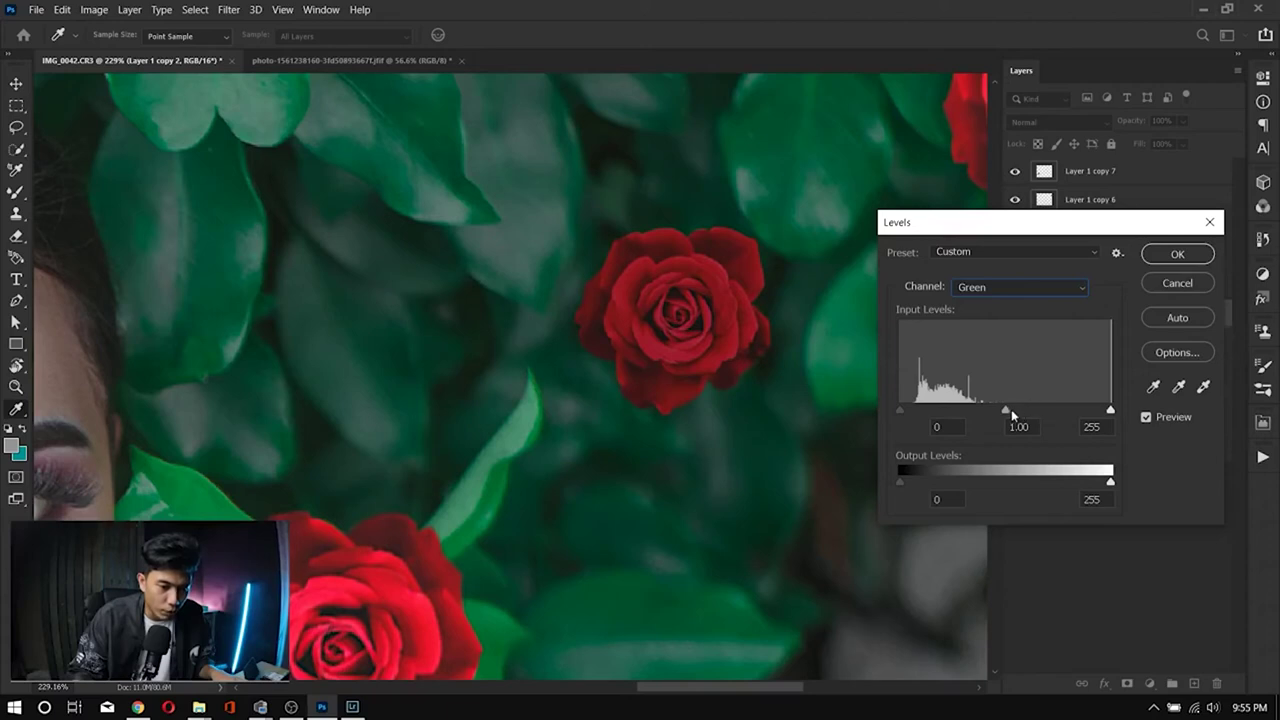
pyautogui.moveTo(1006, 412); pyautogui.dragTo(992, 412)
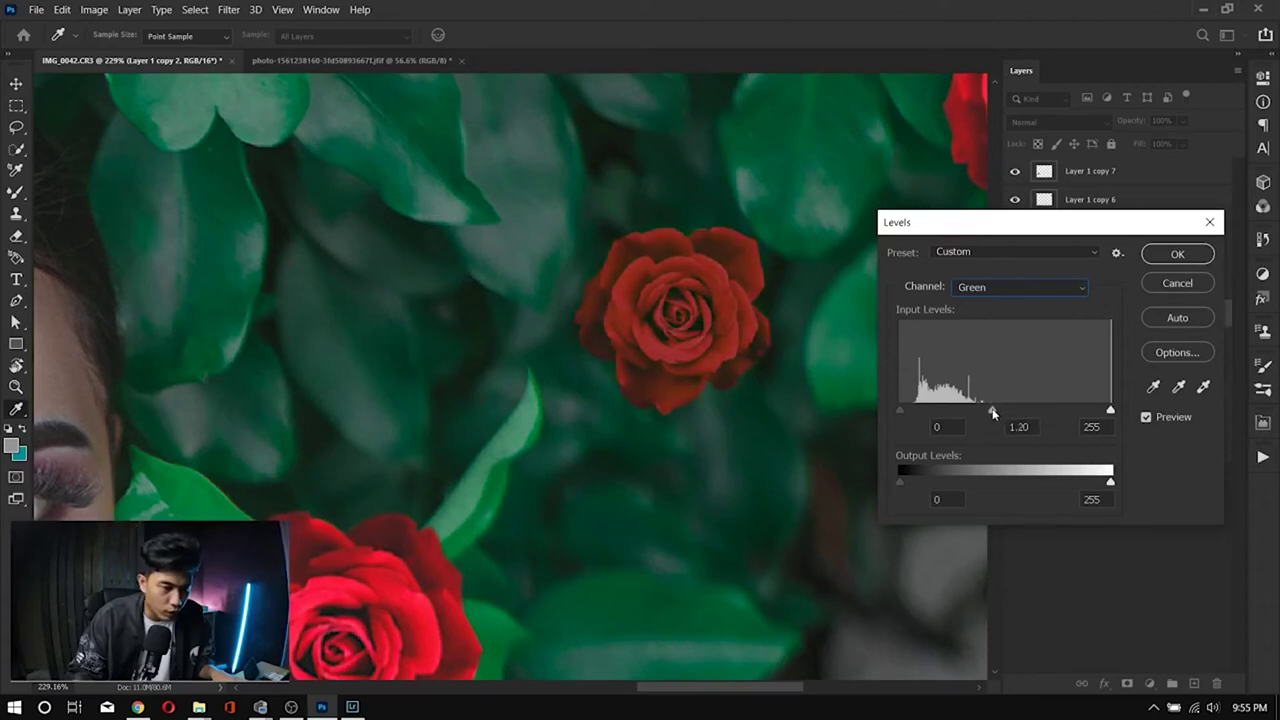
pyautogui.click(997, 413)
pyautogui.moveTo(902, 486); pyautogui.dragTo(909, 486)
pyautogui.click(1015, 290)
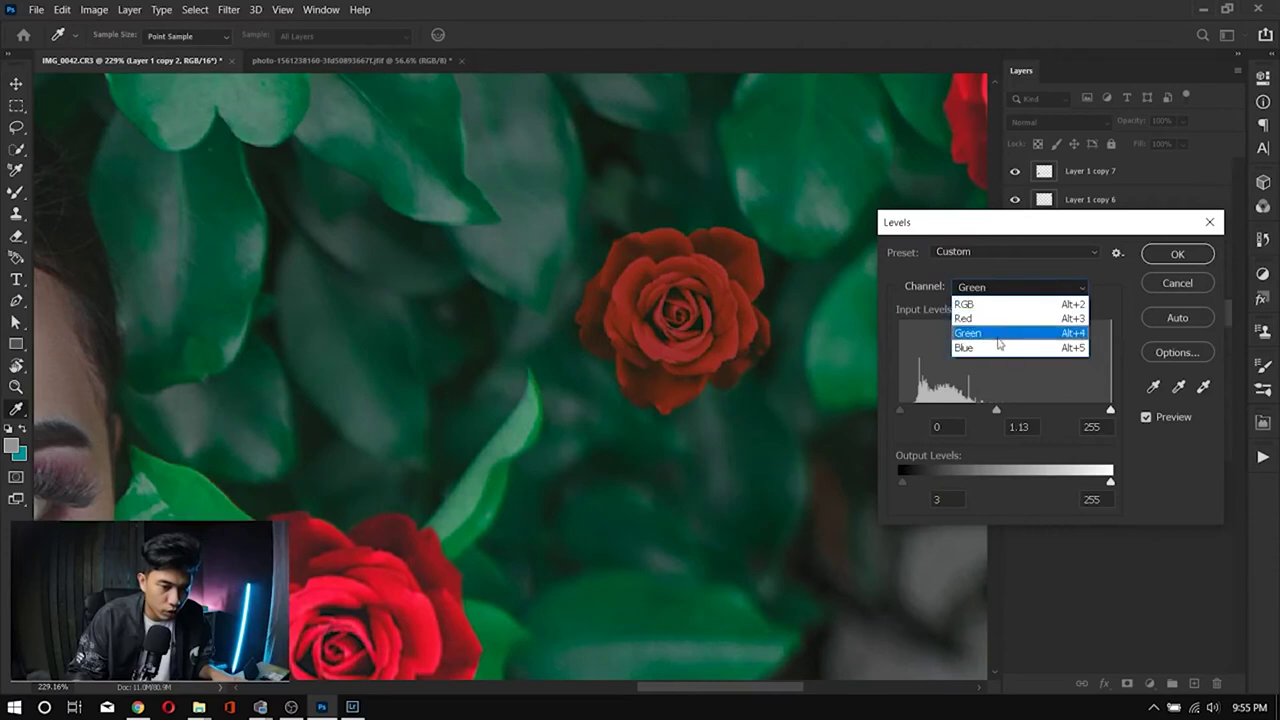
pyautogui.click(998, 348)
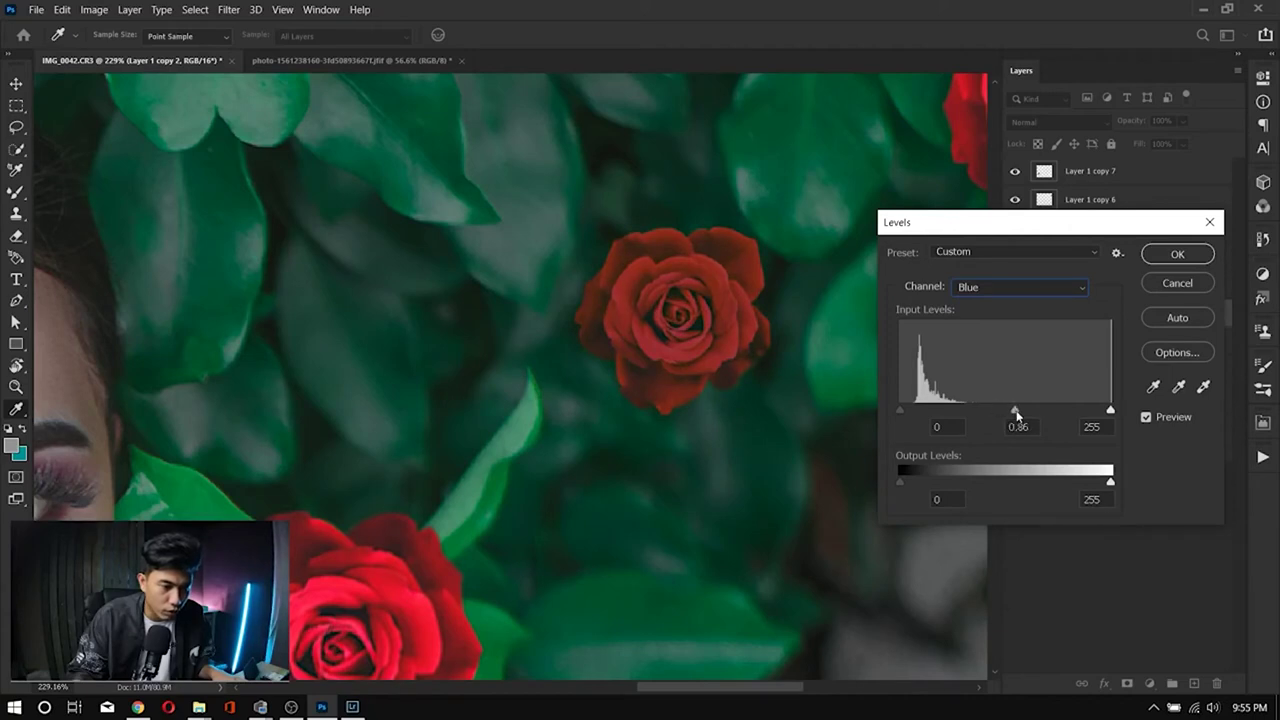
pyautogui.moveTo(1017, 411); pyautogui.dragTo(996, 411)
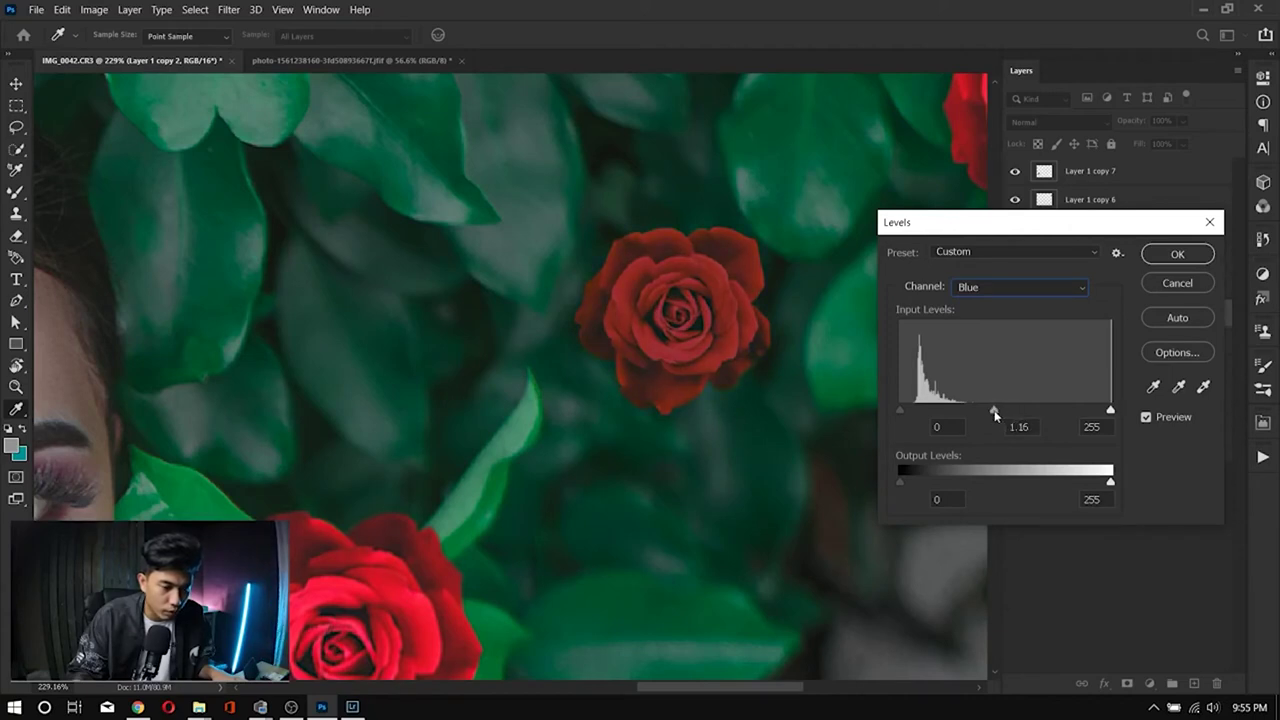
pyautogui.click(1177, 254)
# Step: Zoom out to the whole photo and deselect the small rose layer
pyautogui.press('v')
pyautogui.scroll(-5, 773, 369)
pyautogui.scroll(-1, 773, 369)
pyautogui.click(822, 368)
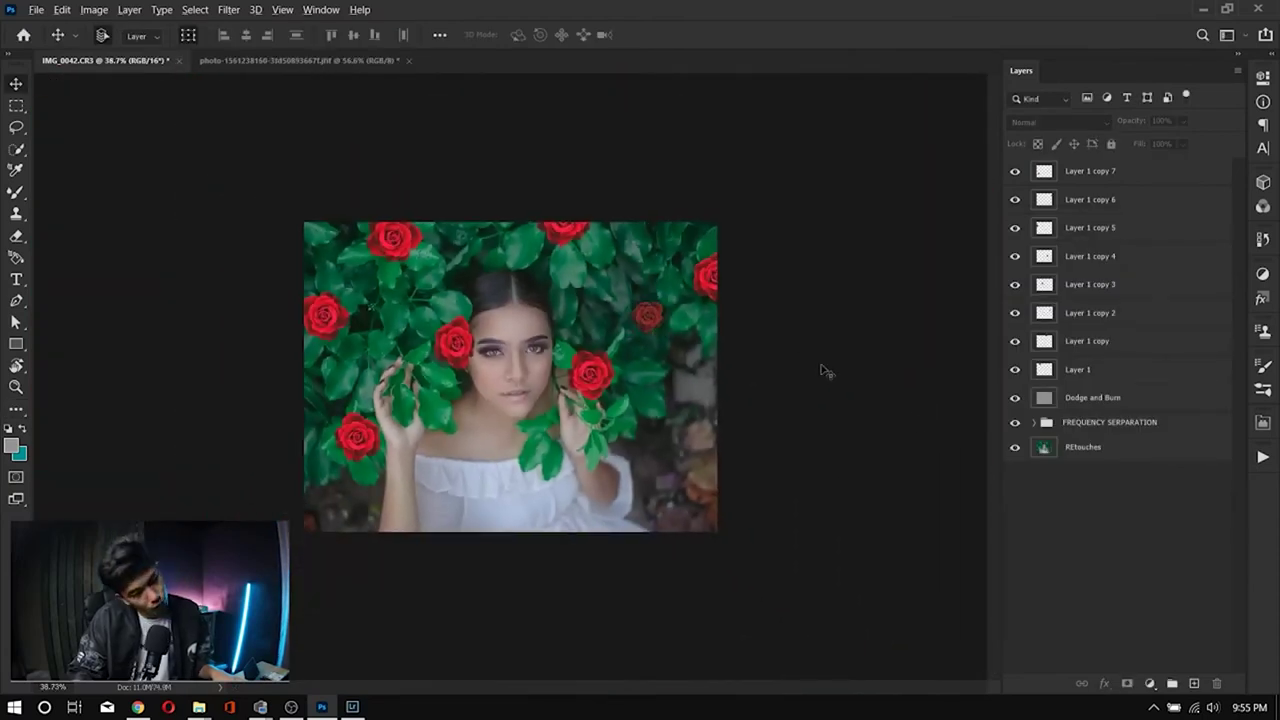
pyautogui.scroll(5, 822, 368)
pyautogui.moveTo(734, 320); pyautogui.dragTo(576, 364)
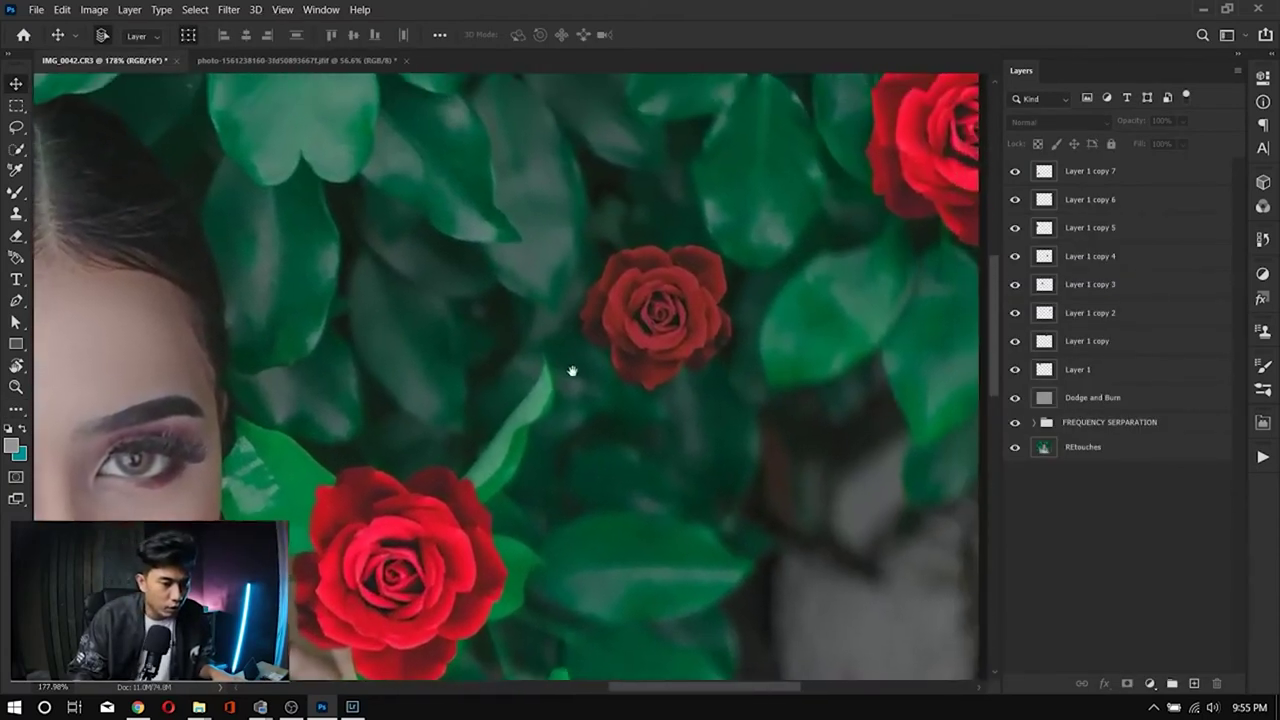
pyautogui.scroll(3, 714, 337)
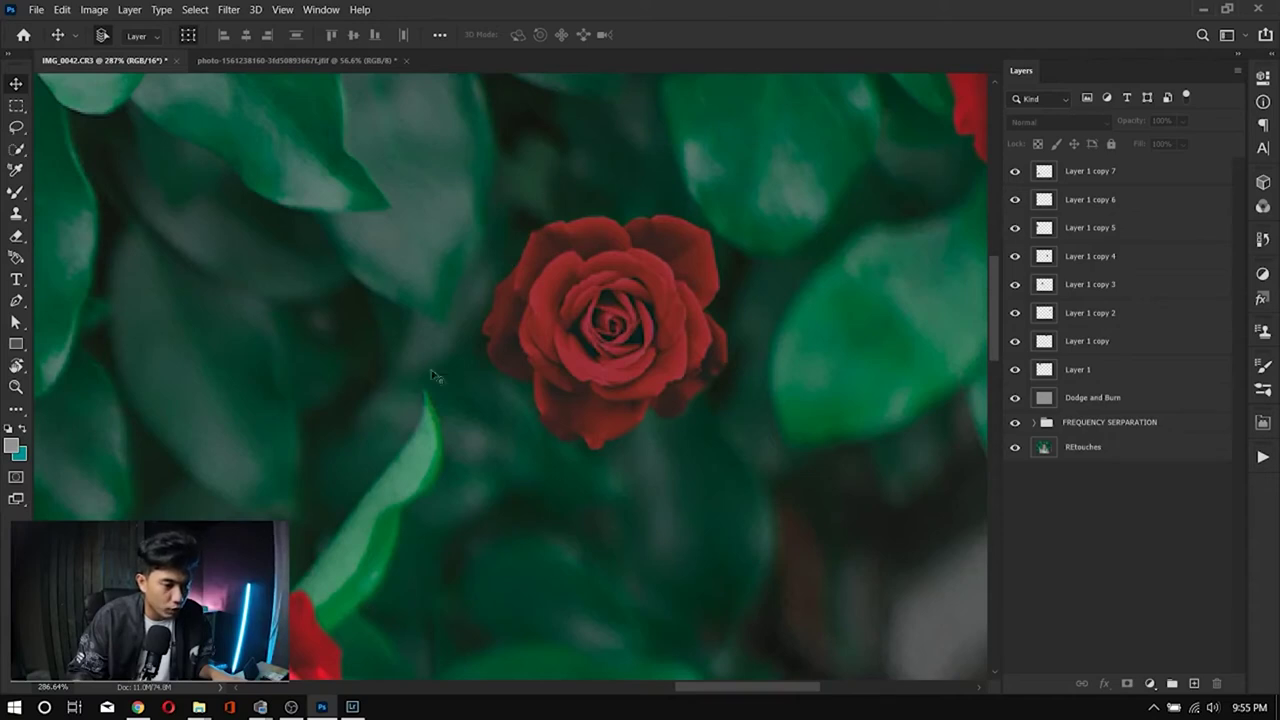
pyautogui.click(640, 307)
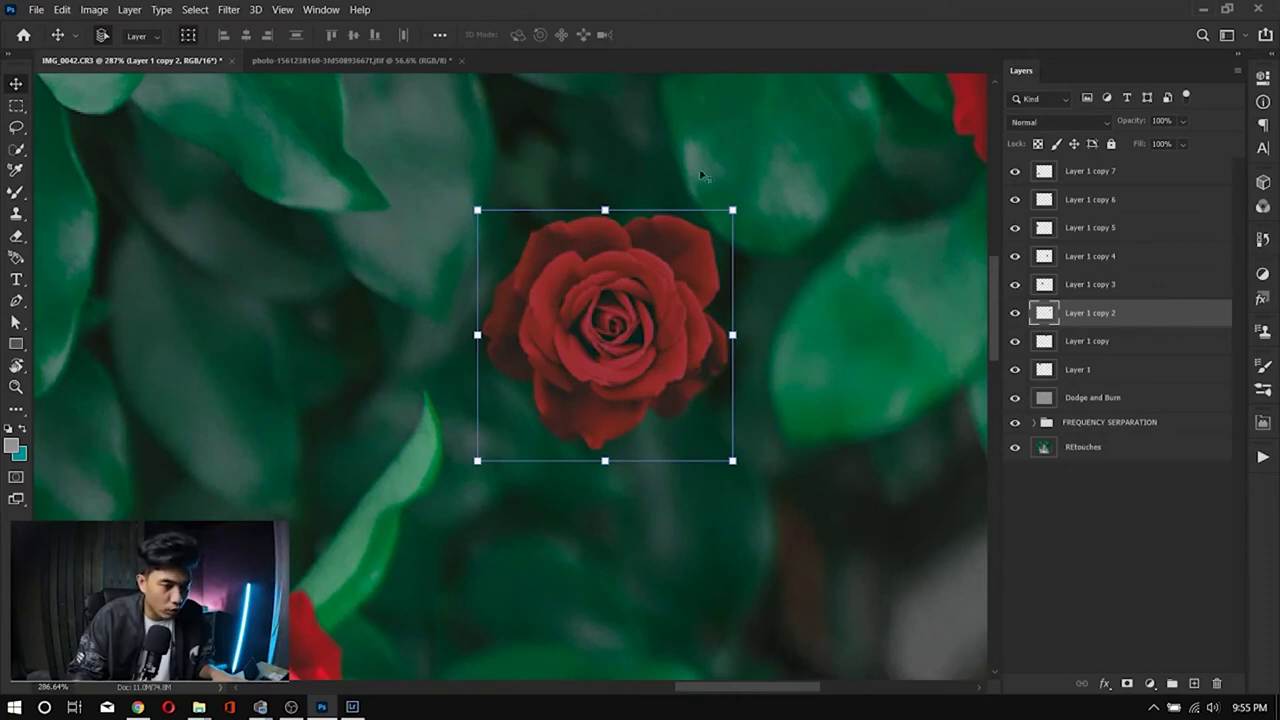
pyautogui.click(230, 10)
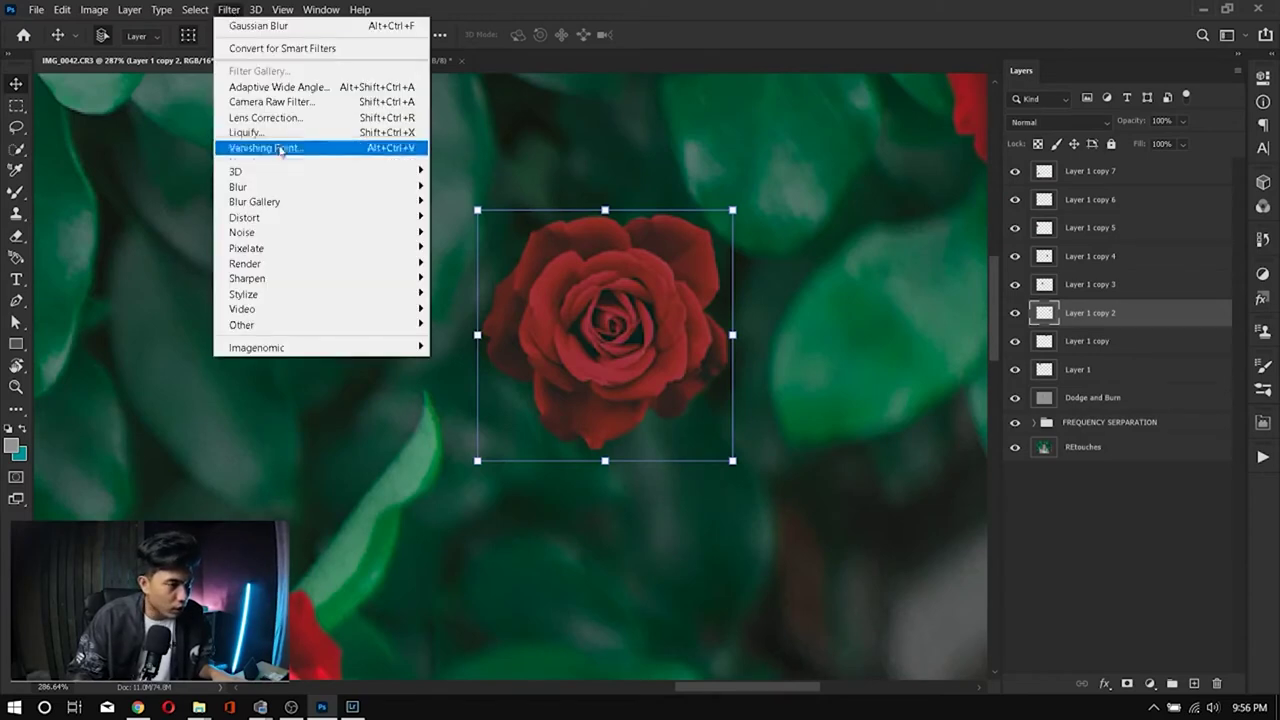
# Step: Apply Lens Blur to the small rose with Depth Map Source None and radius 4
pyautogui.moveTo(288, 187)
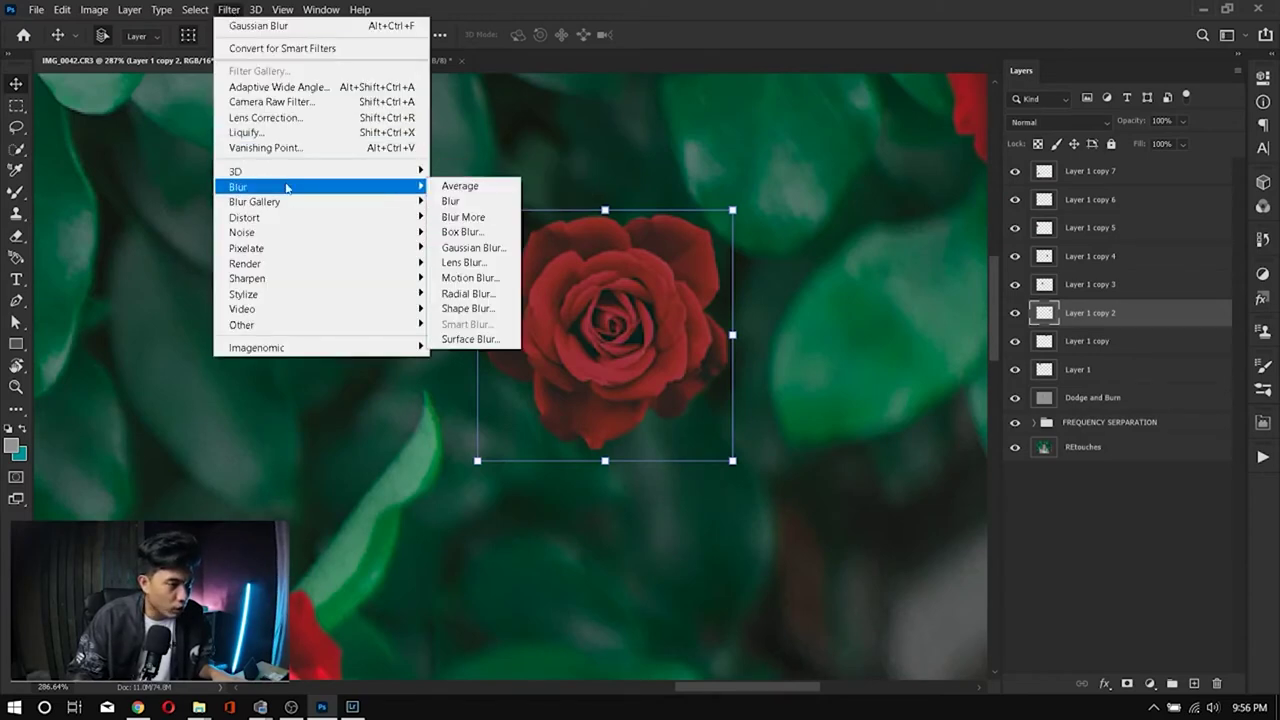
pyautogui.click(470, 263)
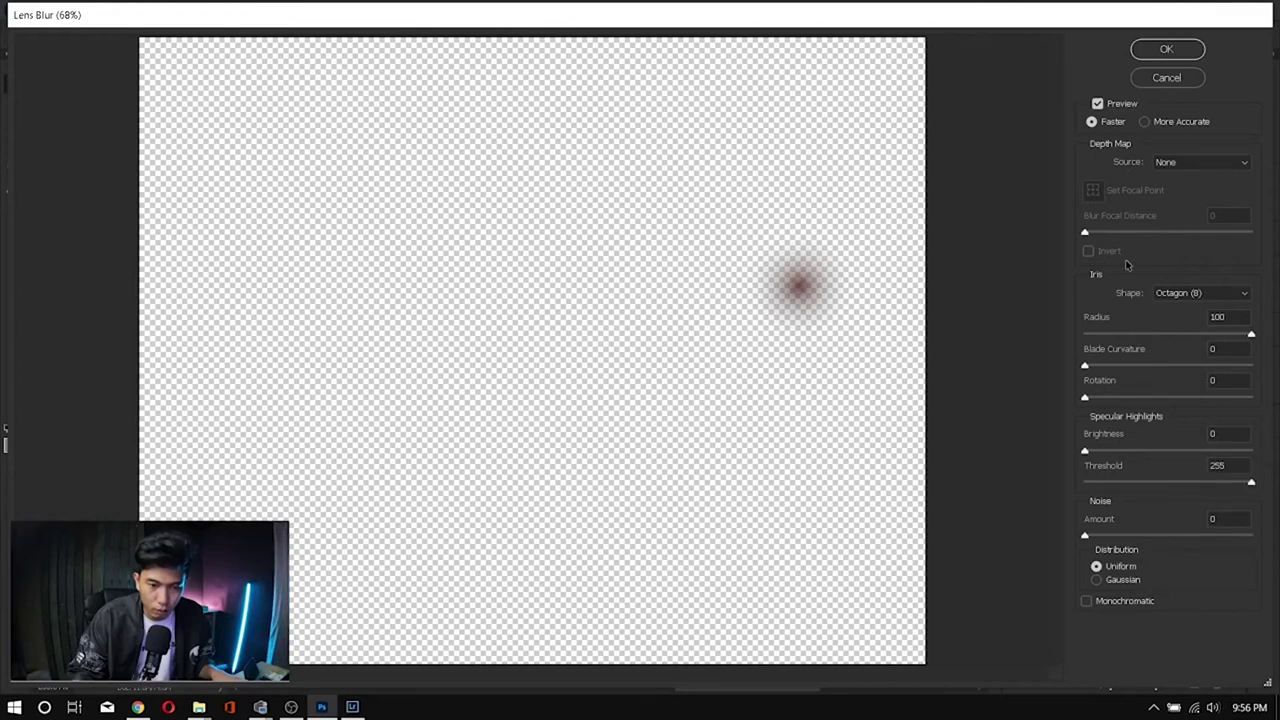
pyautogui.click(1178, 163)
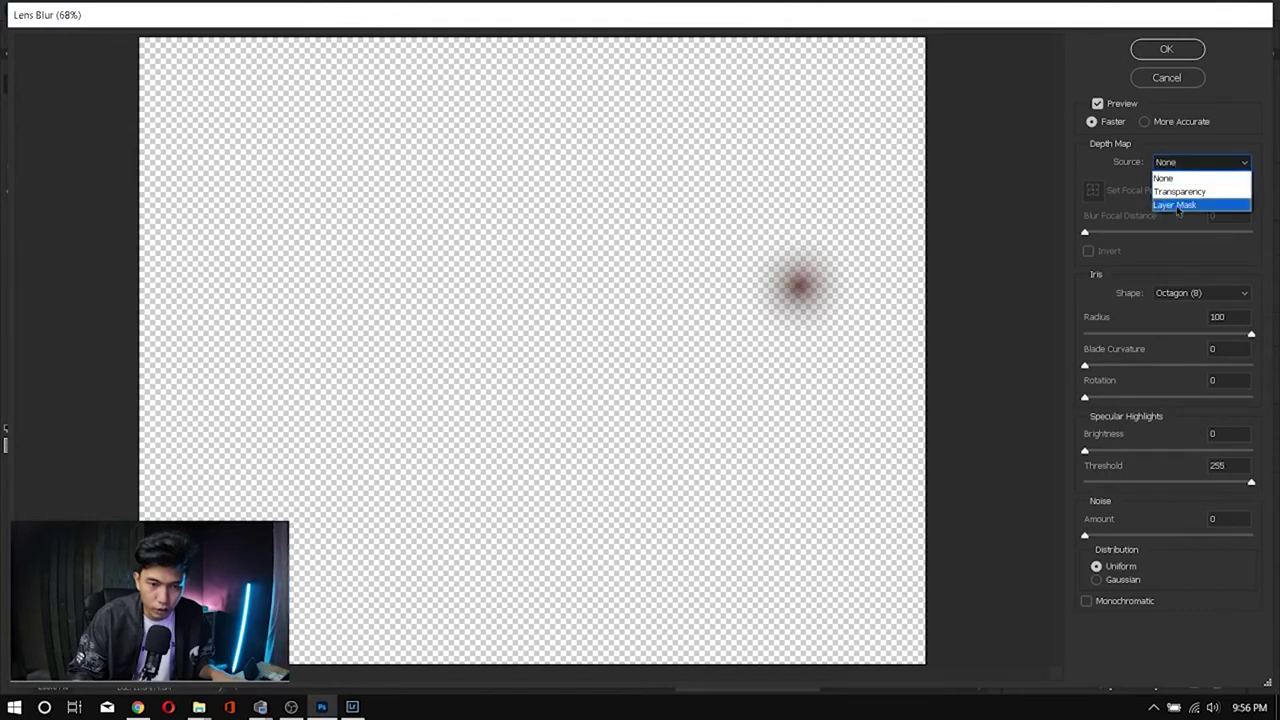
pyautogui.click(1191, 145)
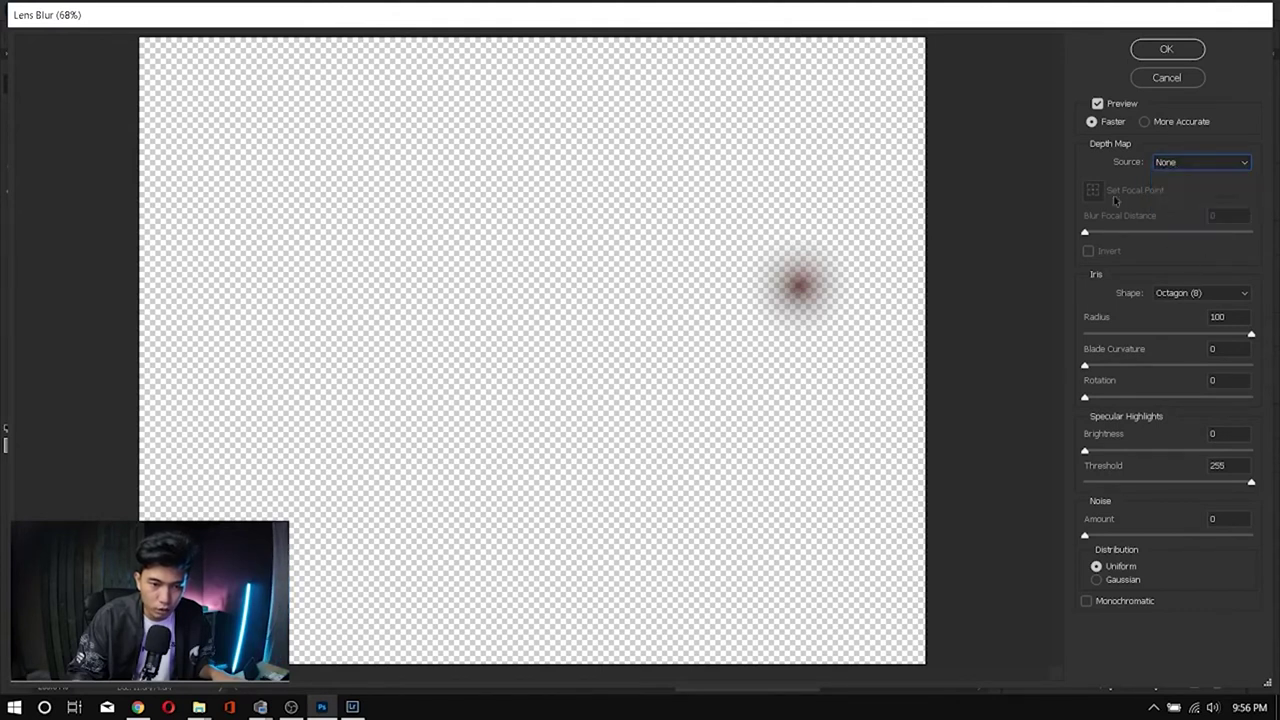
pyautogui.click(1104, 336)
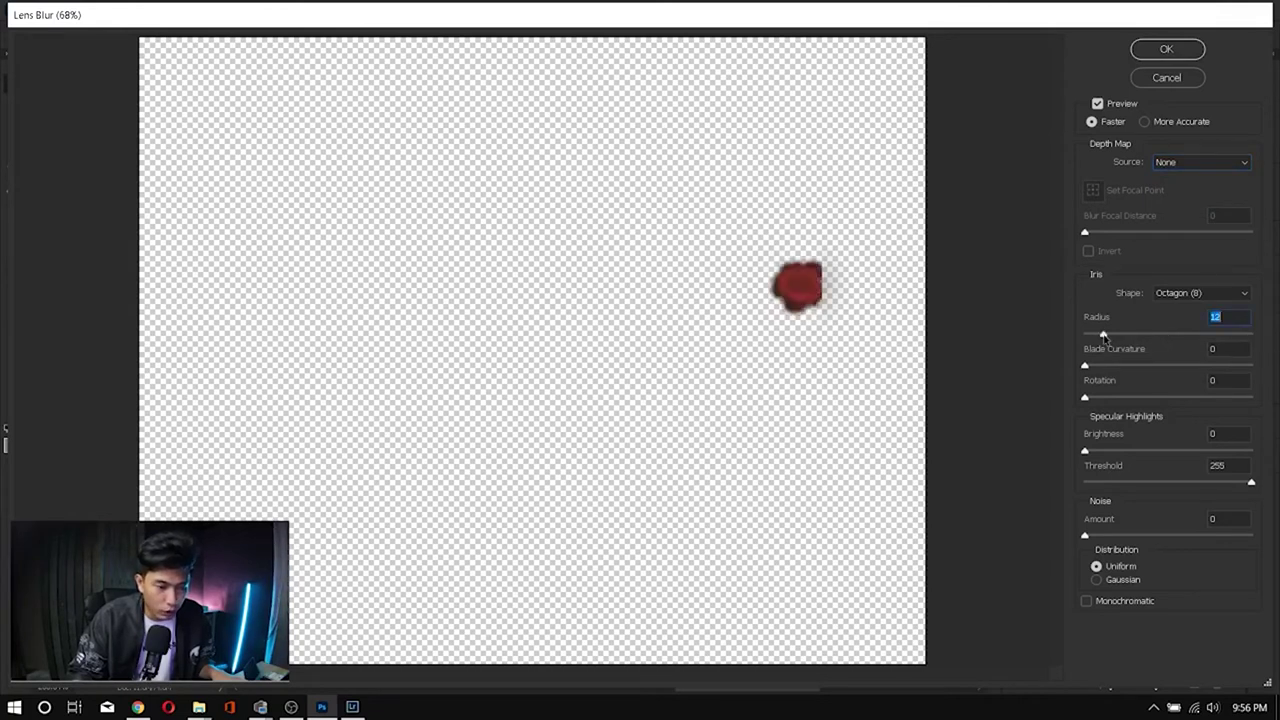
pyautogui.moveTo(1095, 338); pyautogui.dragTo(1090, 336)
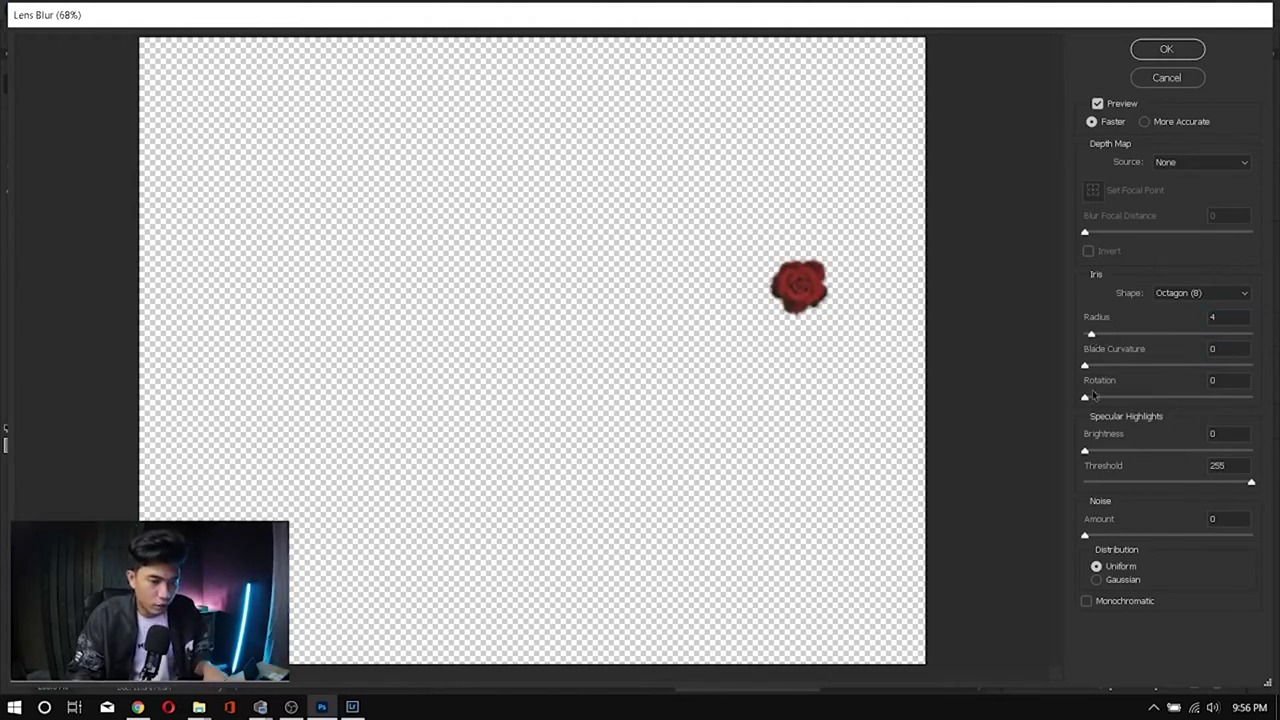
pyautogui.click(1170, 50)
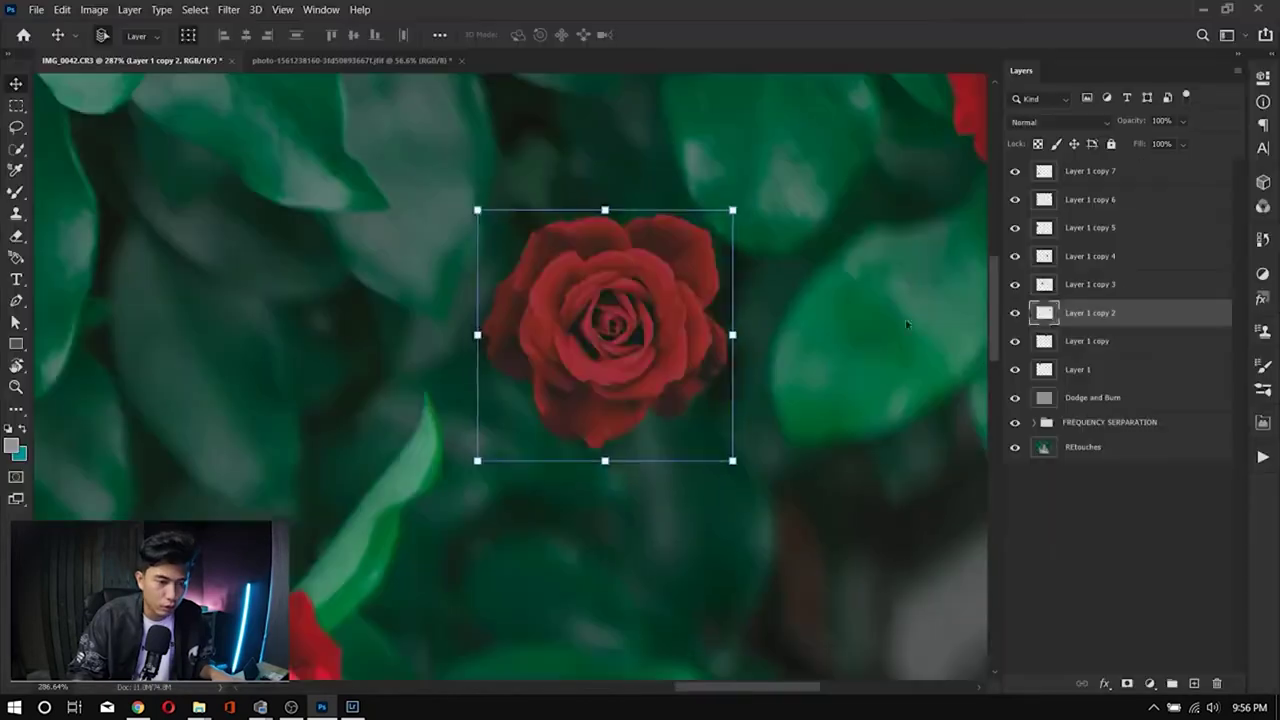
pyautogui.scroll(-5, 837, 334)
# Step: Zoom in on the small rose, undo then redo the last change, and select Layer 1 copy 2
pyautogui.scroll(-3, 837, 334)
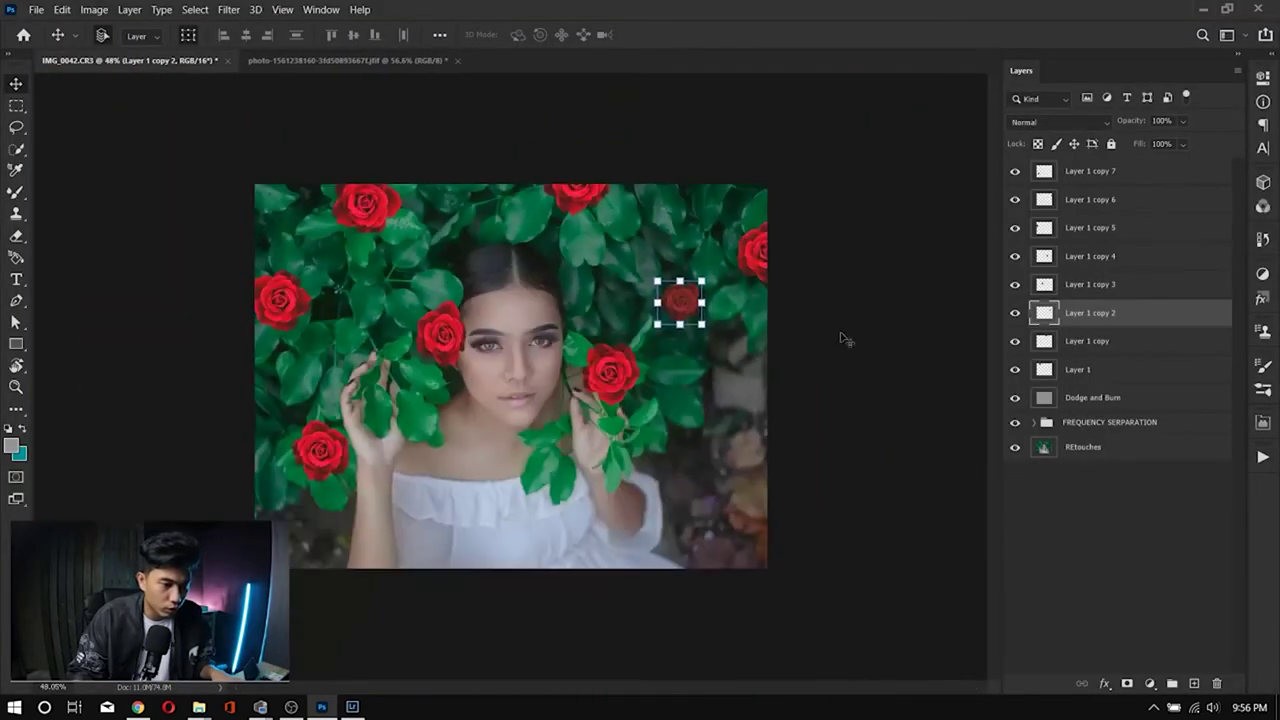
pyautogui.click(872, 342)
pyautogui.scroll(5, 930, 424)
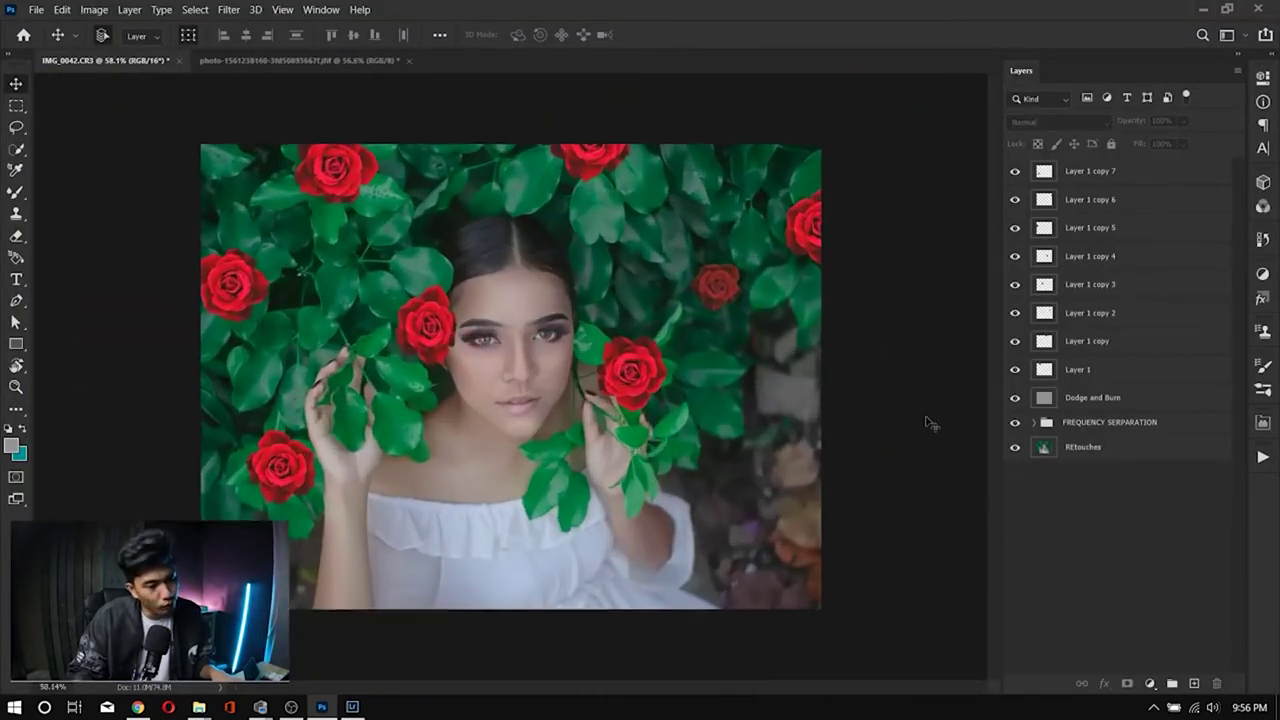
pyautogui.scroll(-5, 930, 424)
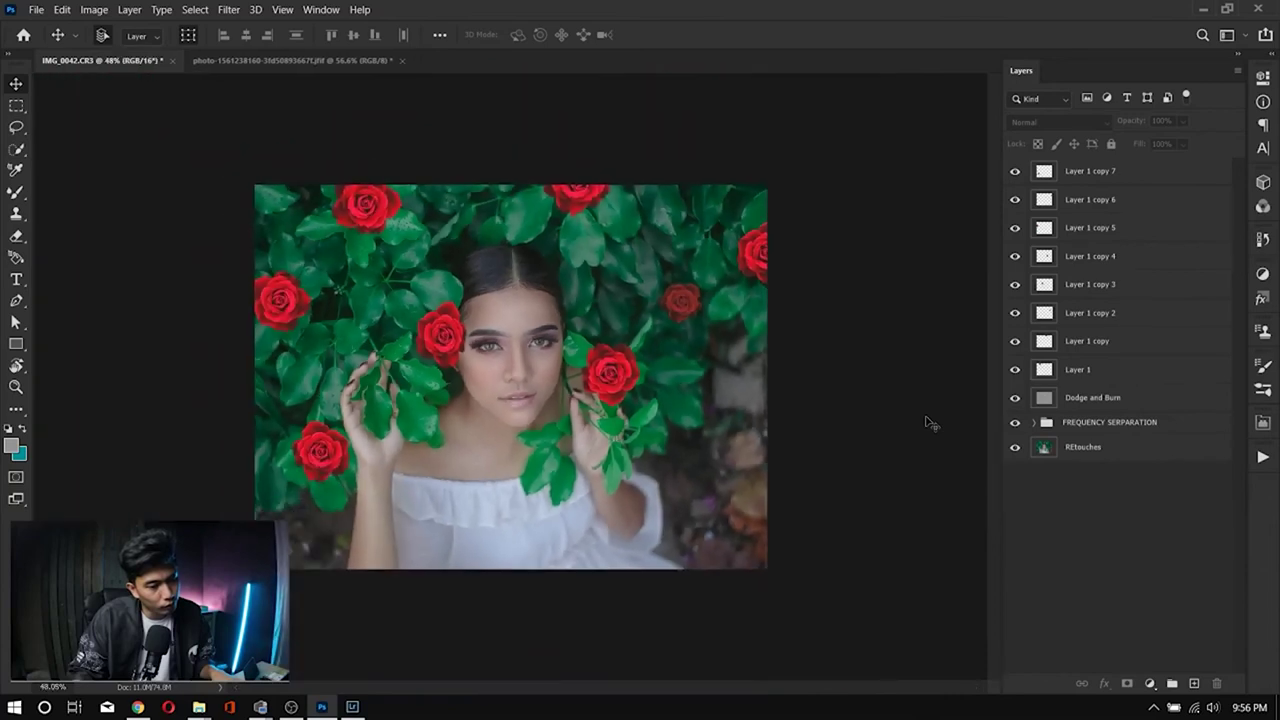
pyautogui.scroll(5, 930, 424)
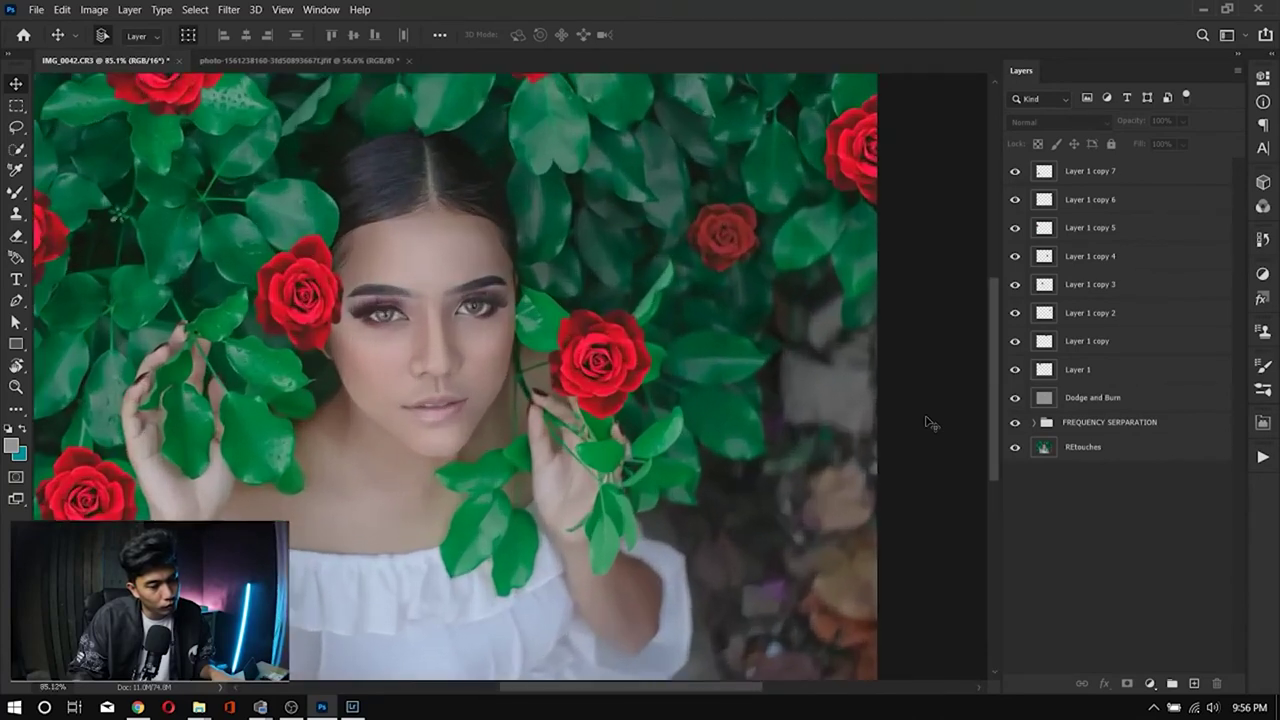
pyautogui.scroll(3, 629, 357)
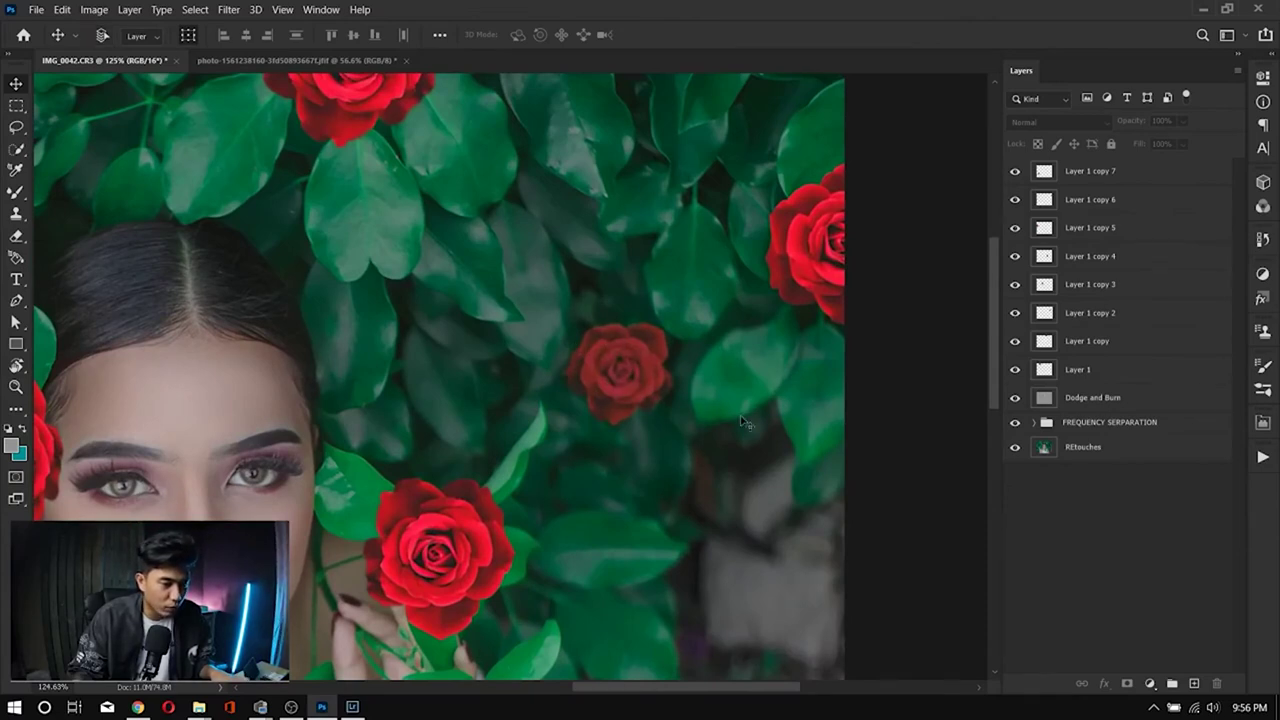
pyautogui.hotkey('ctrl', 'z')
pyautogui.hotkey('ctrl', 'z')
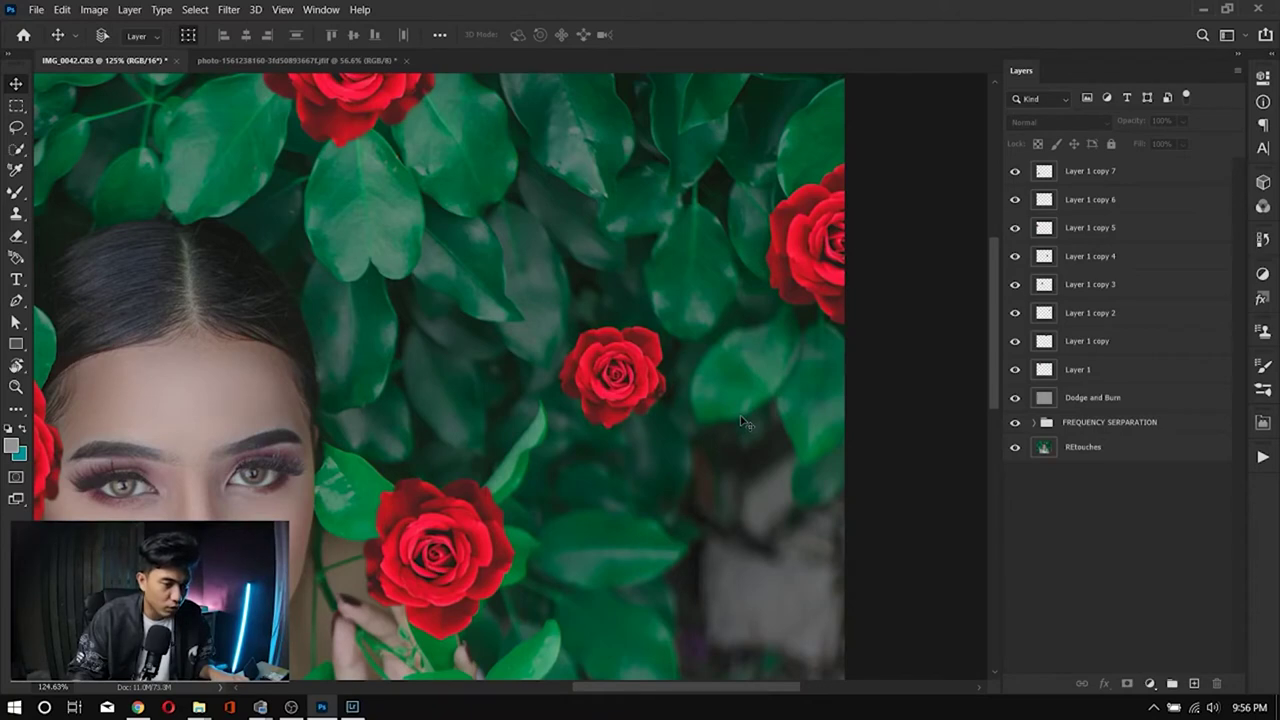
pyautogui.hotkey('ctrl', 'shift', 'z')
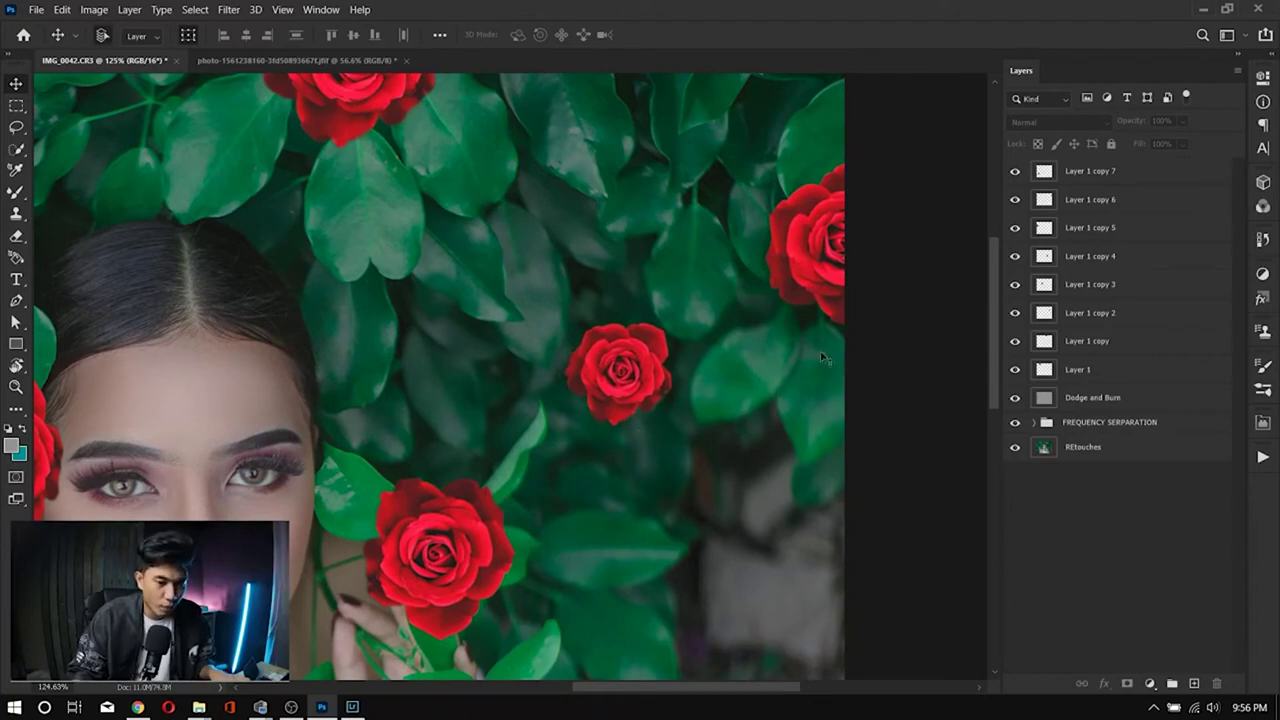
pyautogui.click(633, 376)
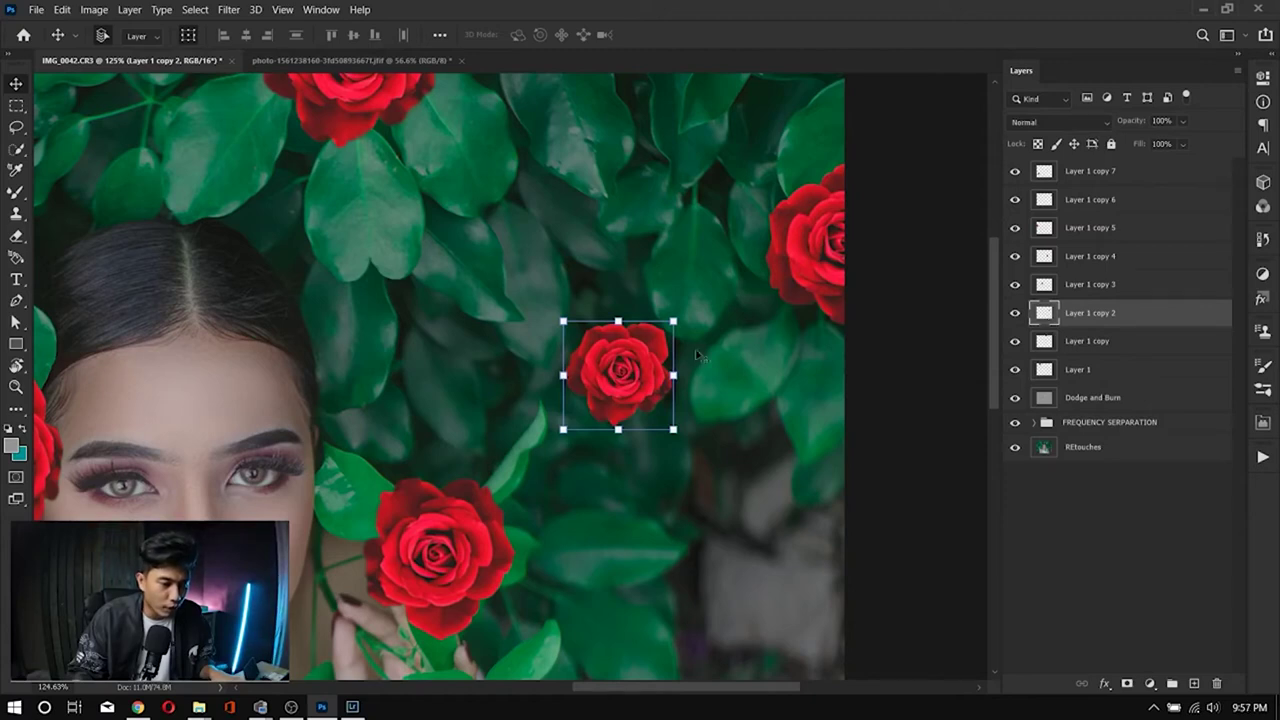
pyautogui.rightClick(1134, 316)
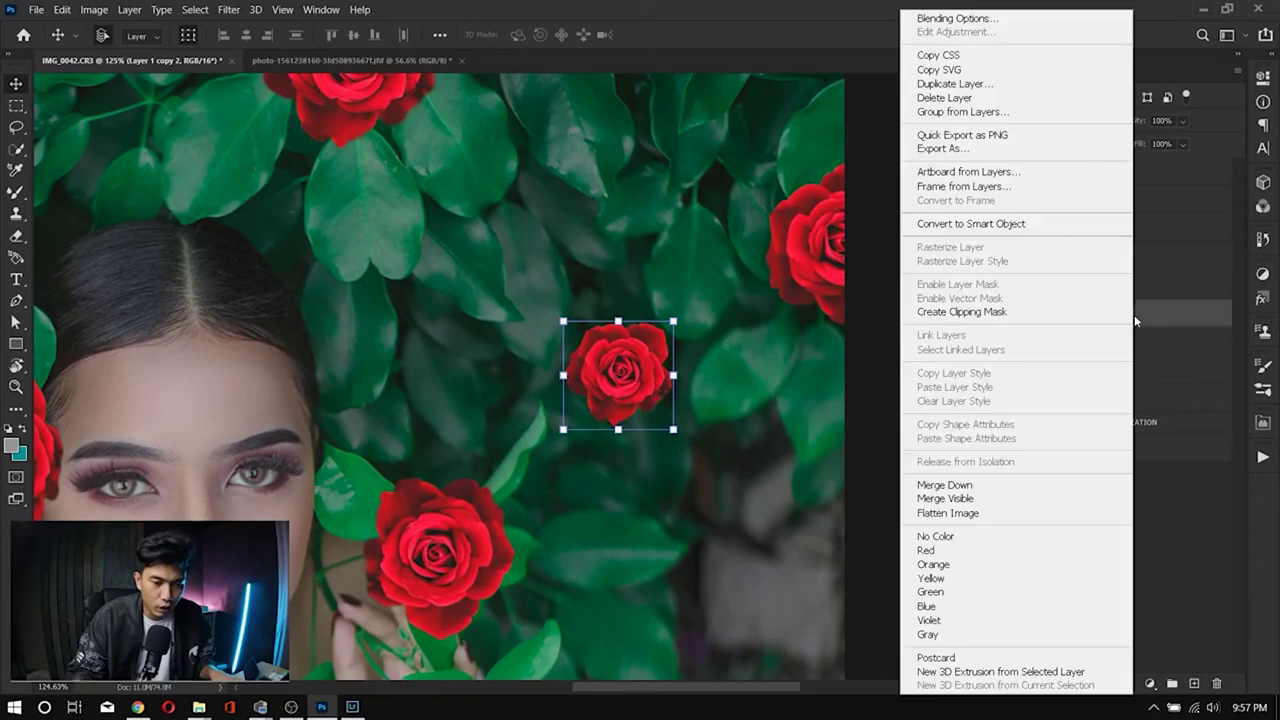
# Step: Convert Layer 1 copy 2 to a Smart Object and apply Levels: midtones 1.37, output 4–97
pyautogui.click(1026, 224)
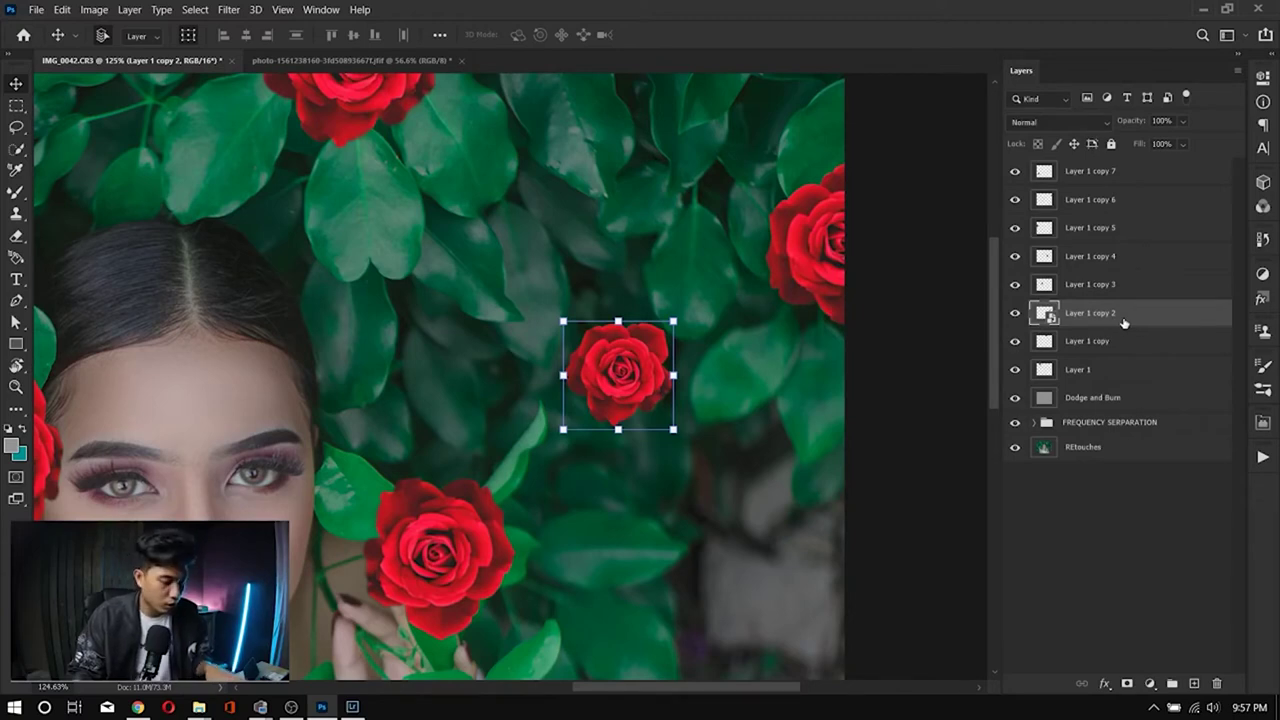
pyautogui.hotkey('ctrl', 'l')
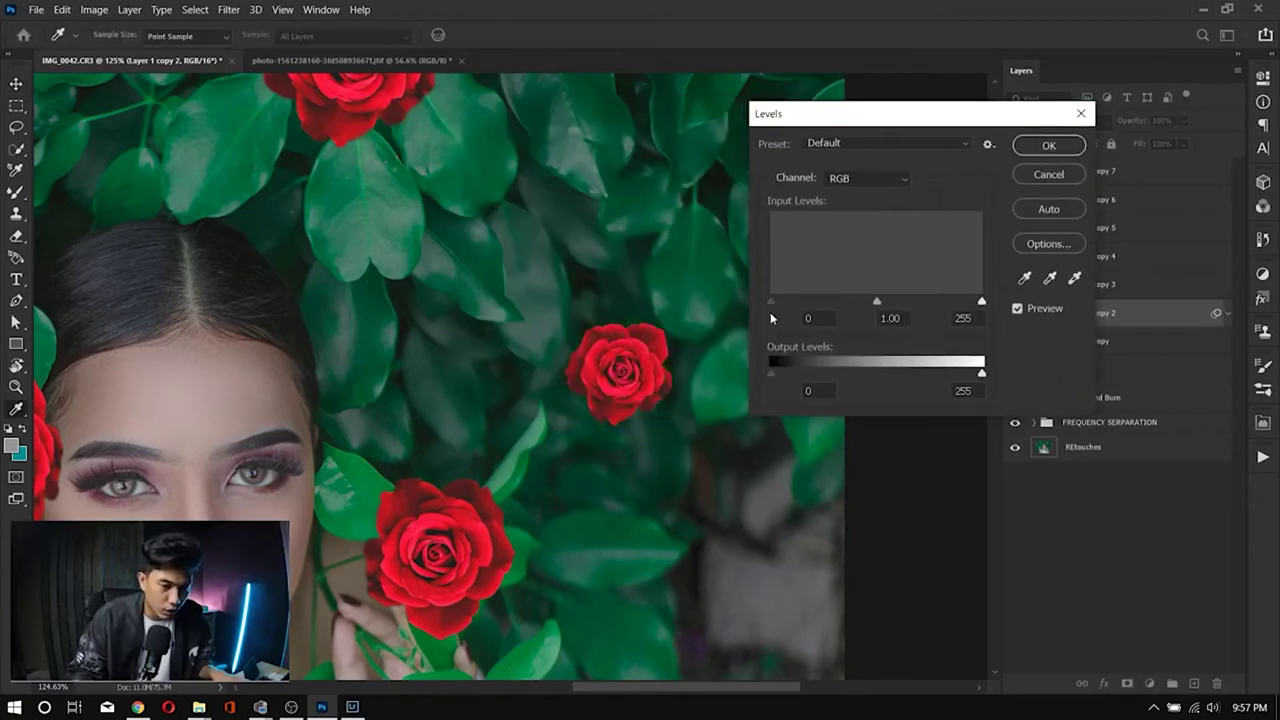
pyautogui.moveTo(981, 374); pyautogui.dragTo(902, 374)
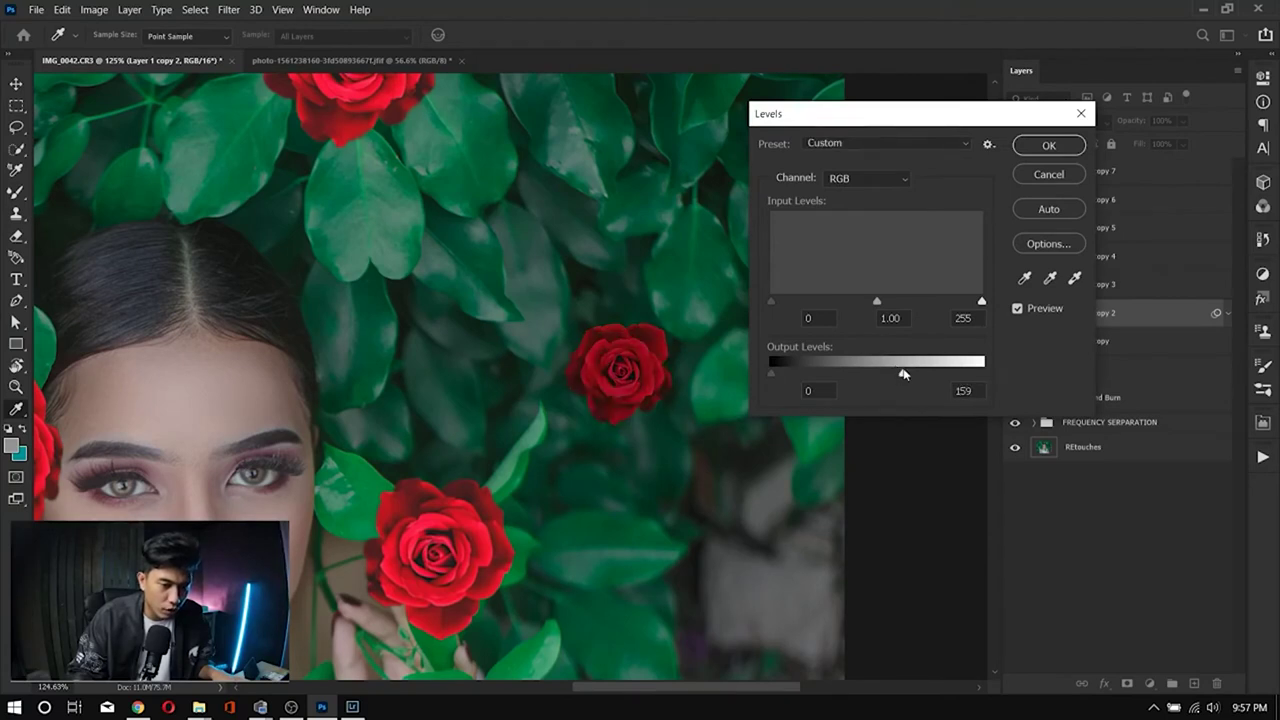
pyautogui.moveTo(920, 298); pyautogui.dragTo(865, 297)
pyautogui.moveTo(903, 374); pyautogui.dragTo(869, 374)
pyautogui.moveTo(866, 299); pyautogui.dragTo(852, 305)
pyautogui.moveTo(869, 374); pyautogui.dragTo(851, 375)
pyautogui.moveTo(773, 373); pyautogui.dragTo(775, 373)
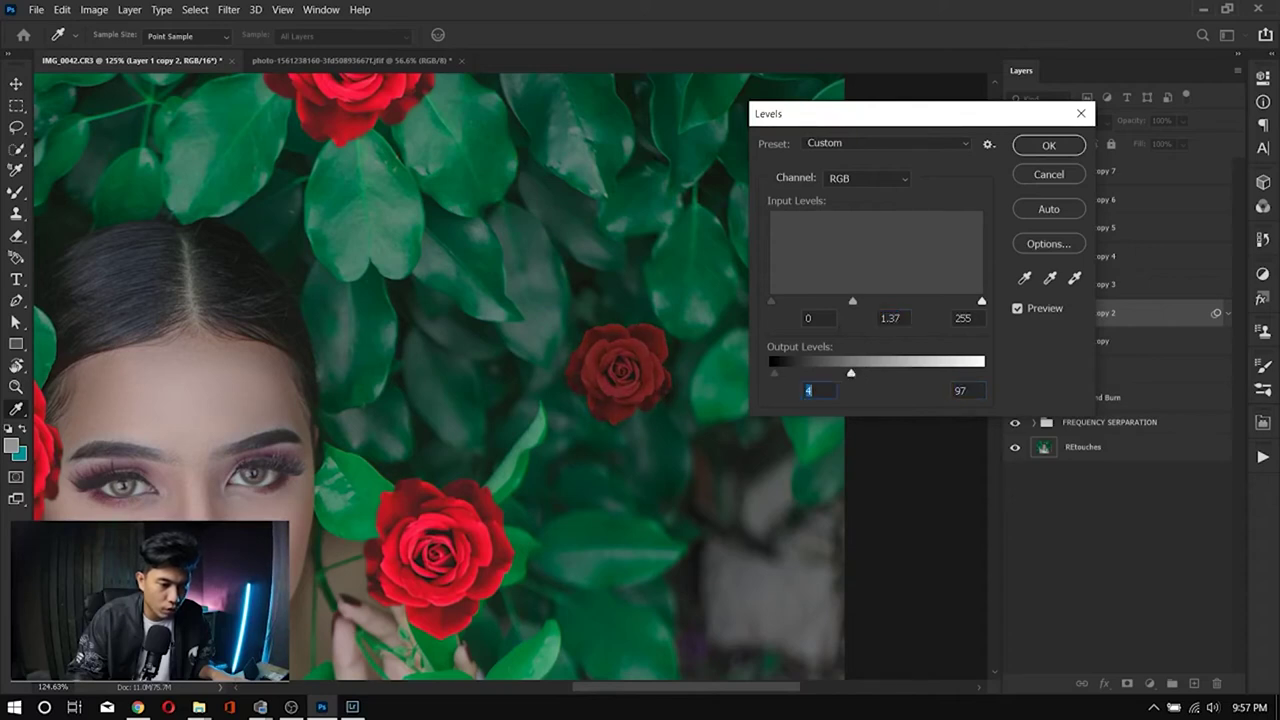
pyautogui.click(1049, 146)
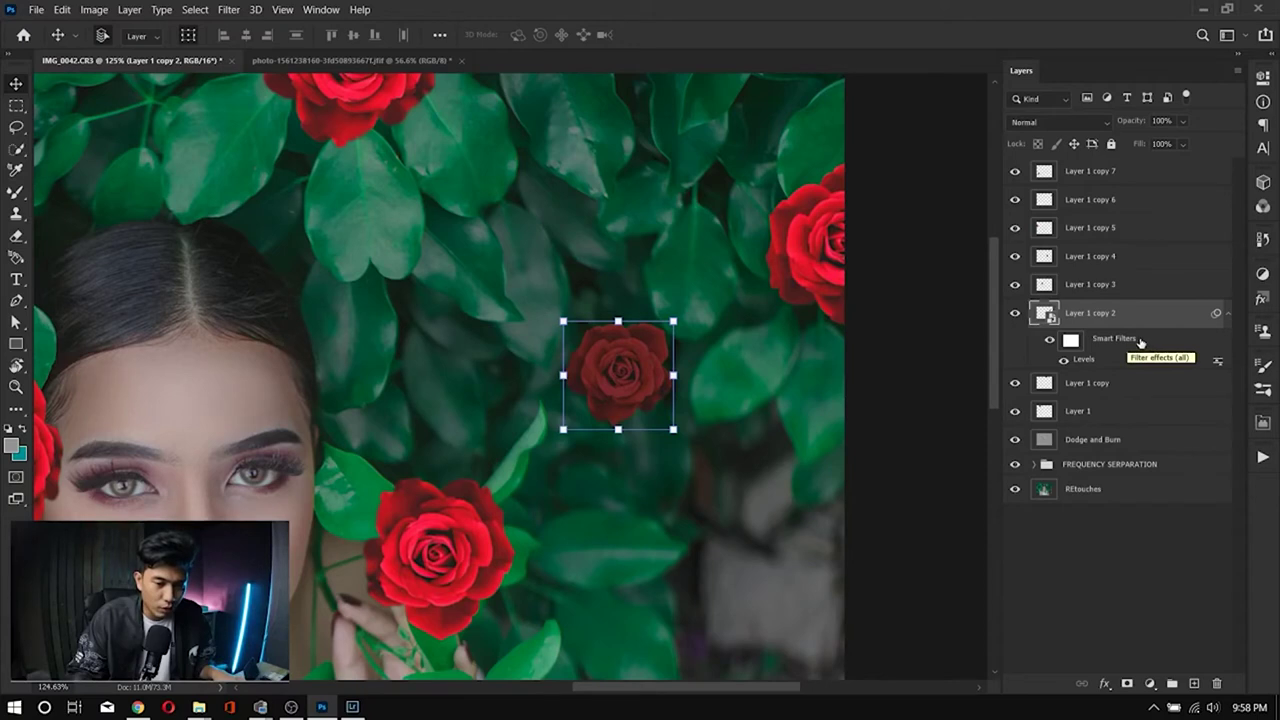
# Step: Reopen the rose's Levels smart filter and readjust its output white level
pyautogui.doubleClick(1093, 362)
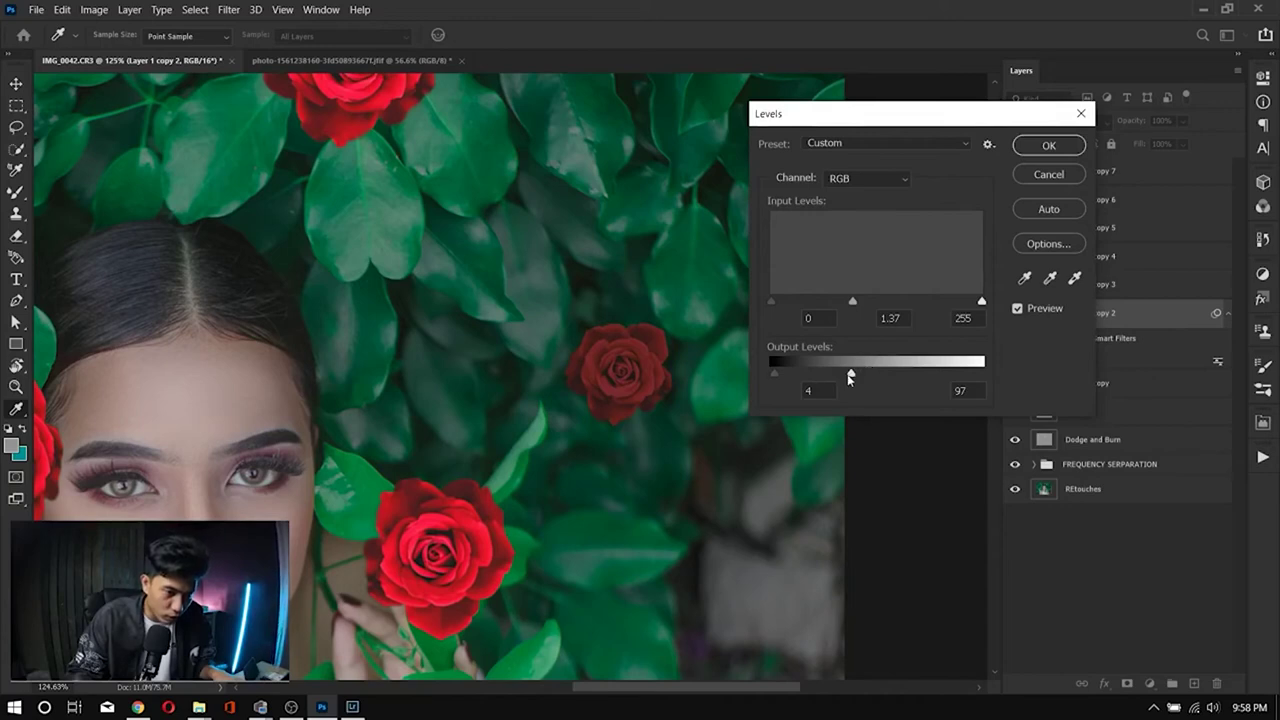
pyautogui.moveTo(899, 373); pyautogui.dragTo(851, 373)
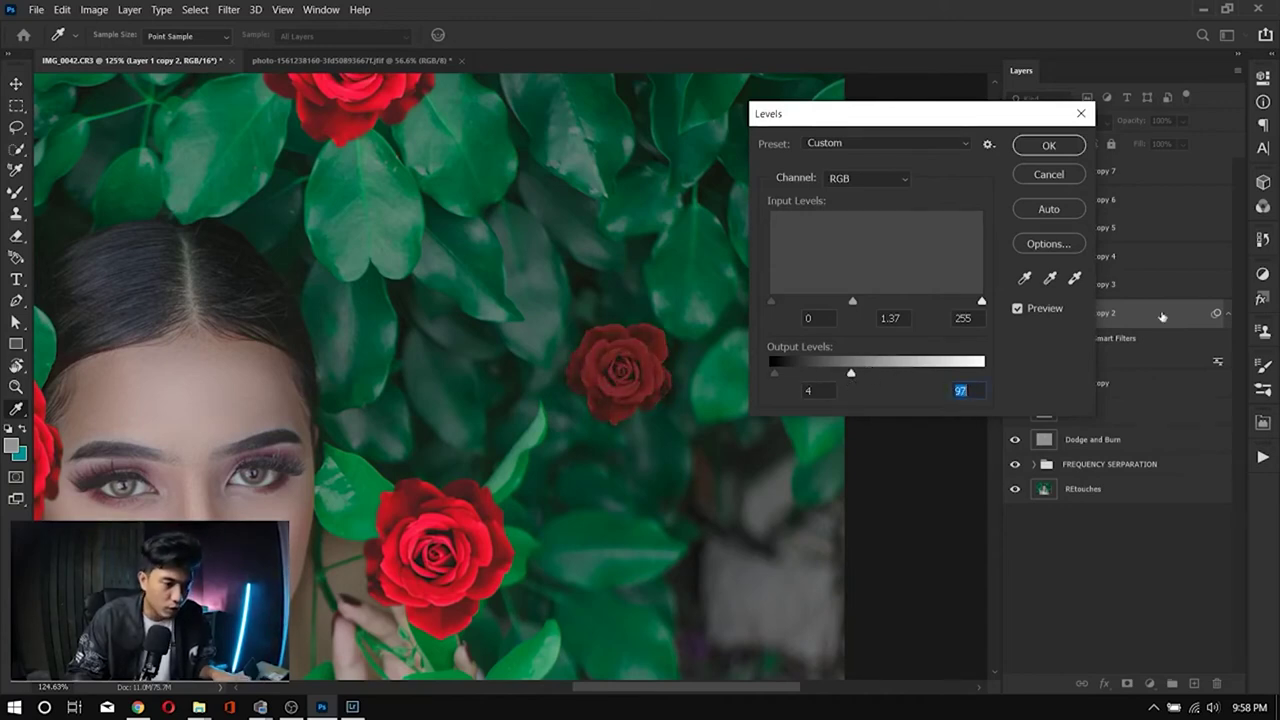
pyautogui.click(1049, 146)
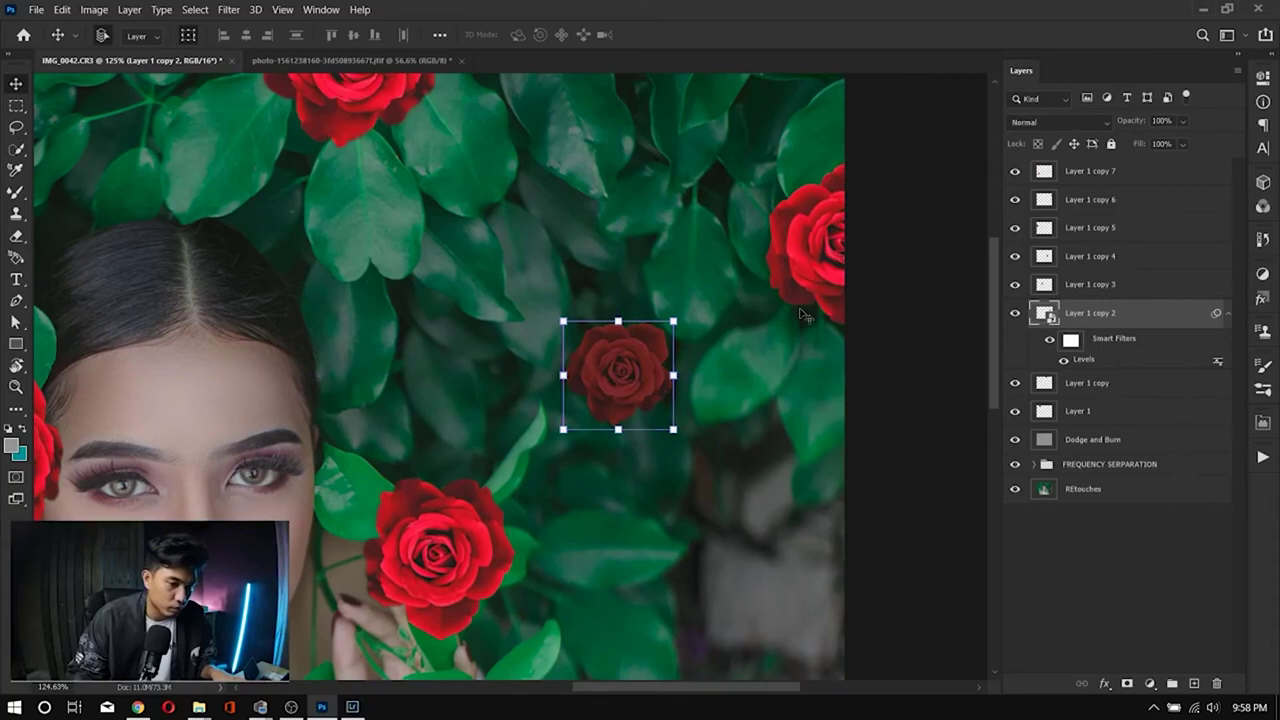
# Step: Apply a Box Blur with a 3-pixel radius to the rose on Layer 1 copy 2
pyautogui.click(229, 10)
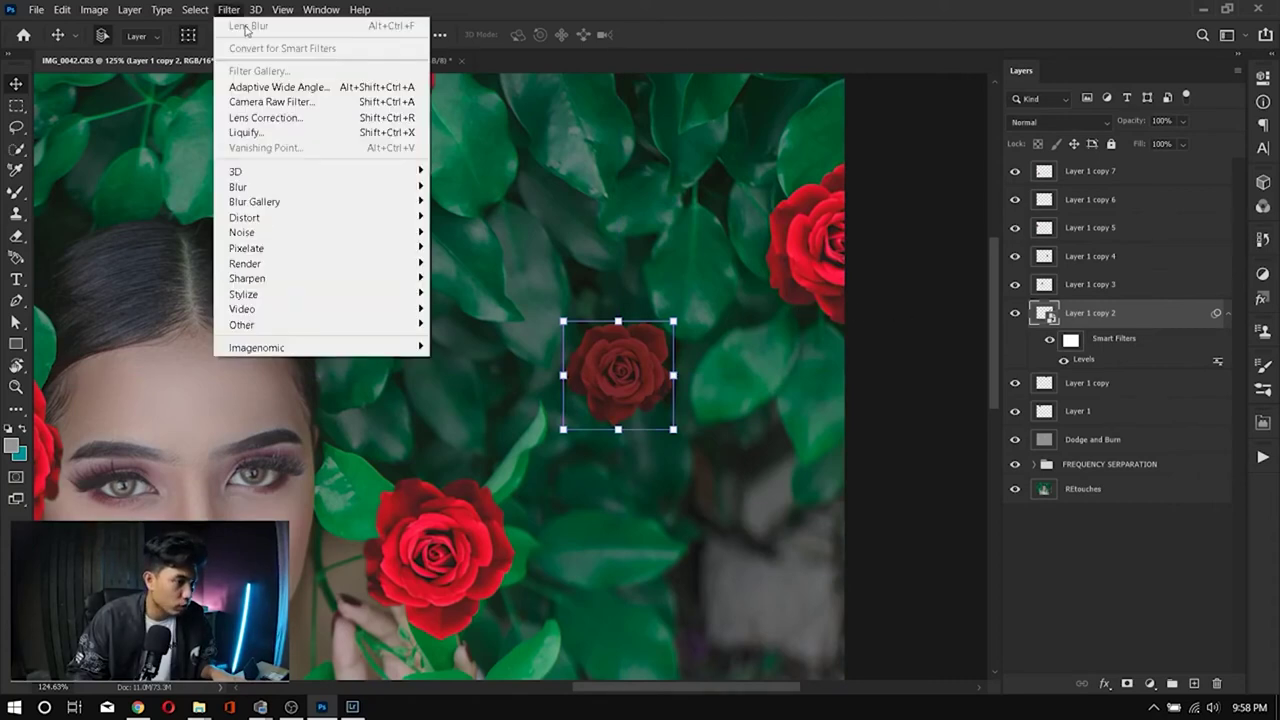
pyautogui.moveTo(410, 187)
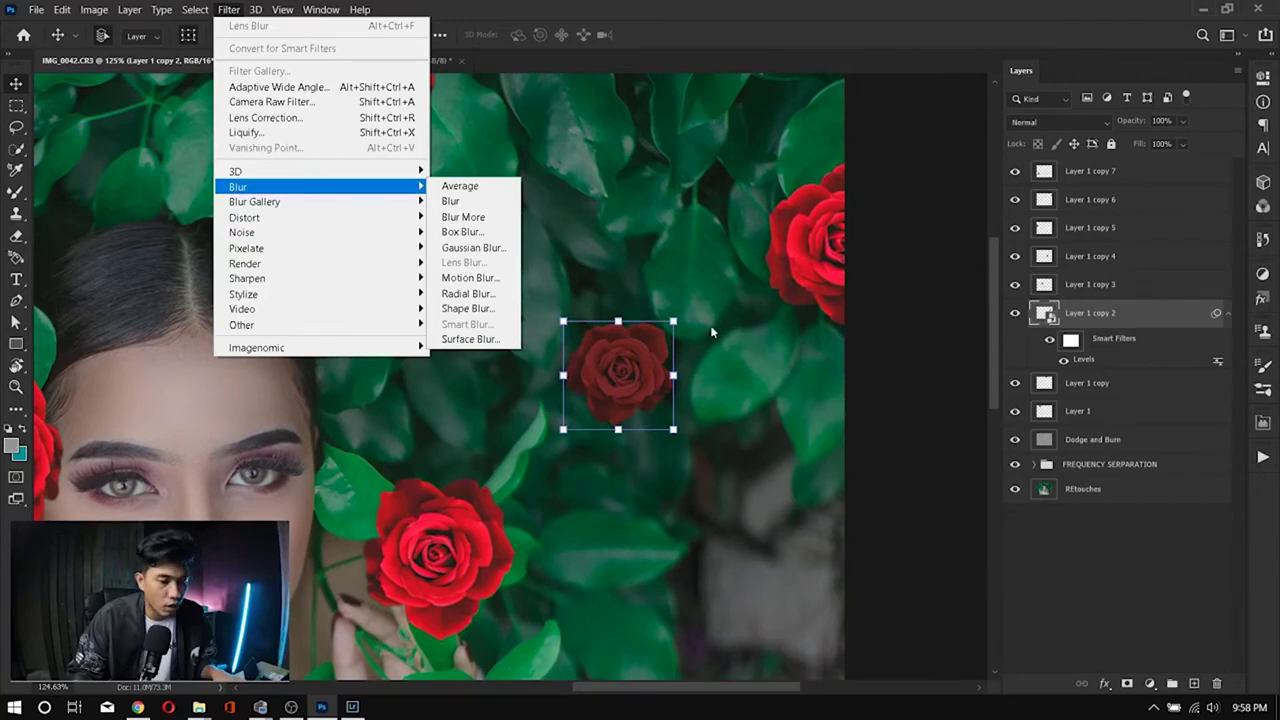
pyautogui.click(644, 361)
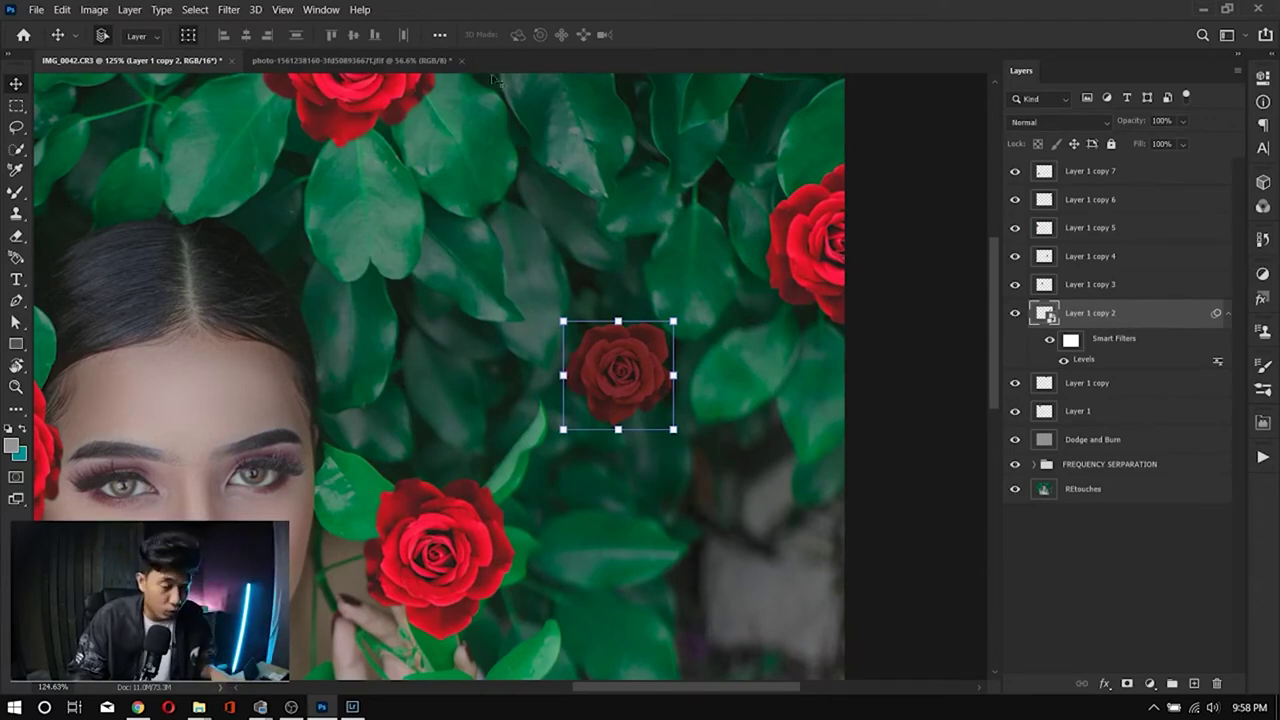
pyautogui.click(236, 14)
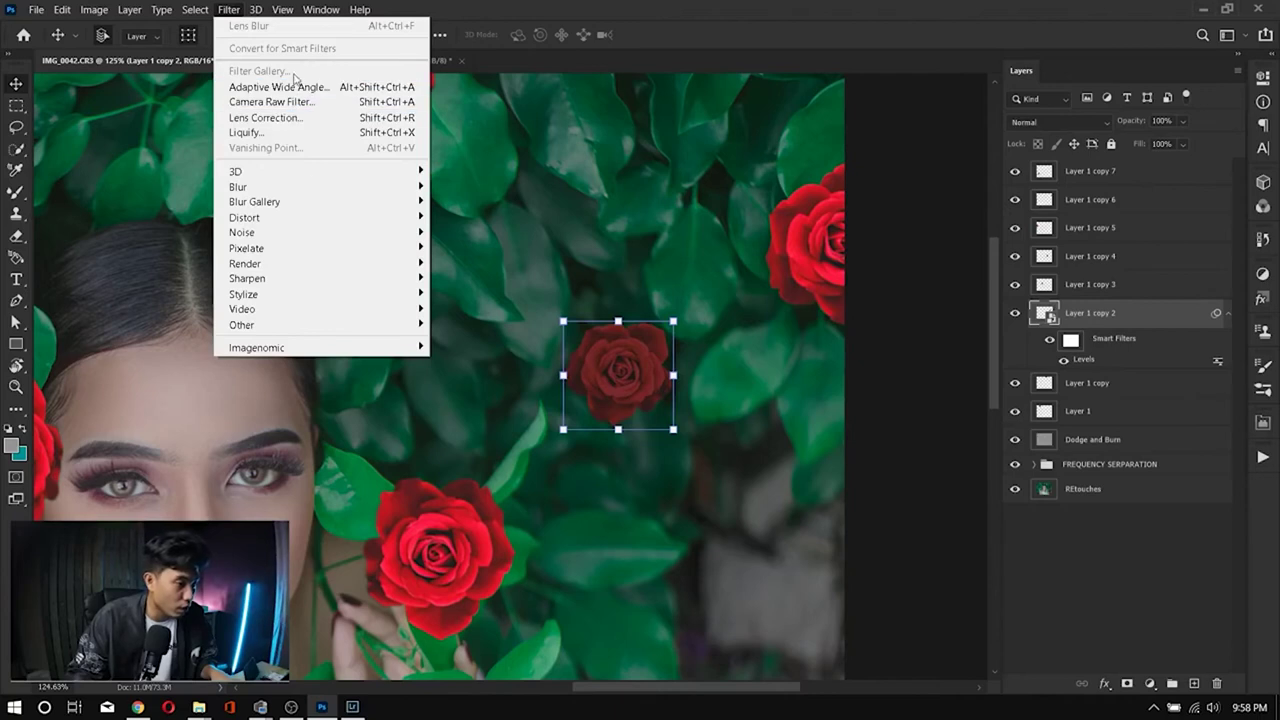
pyautogui.moveTo(329, 186)
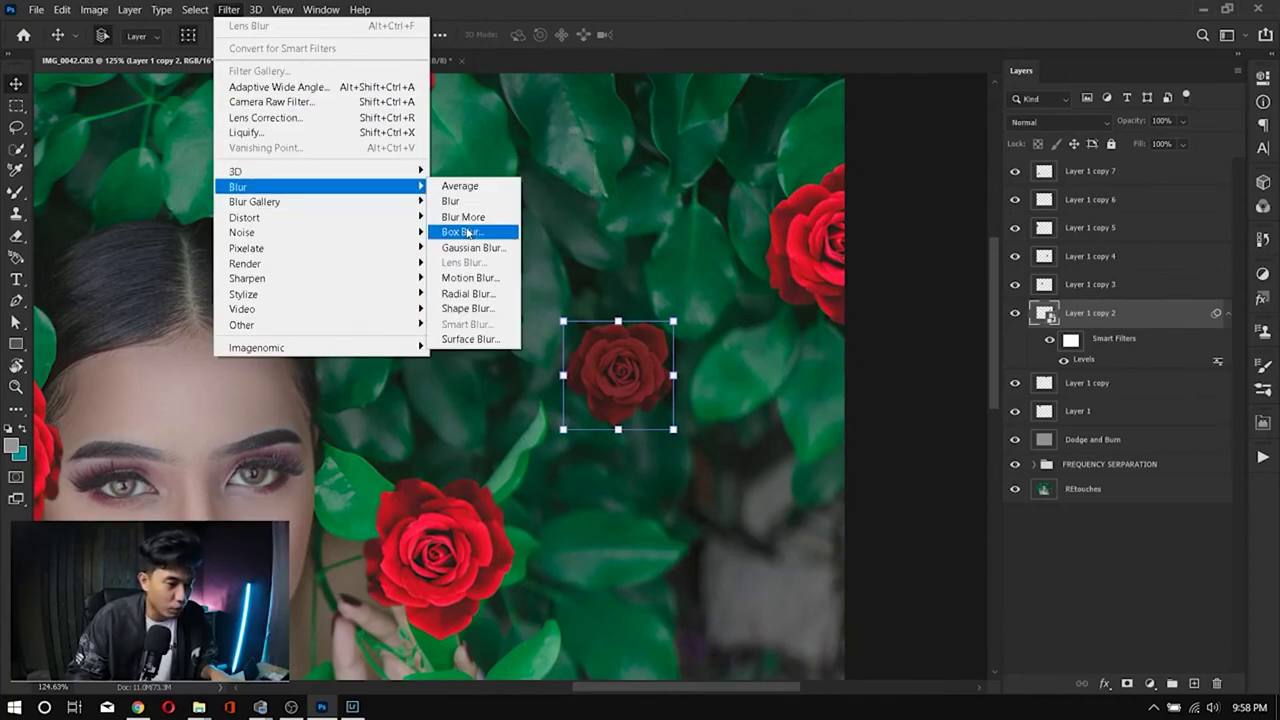
pyautogui.click(462, 232)
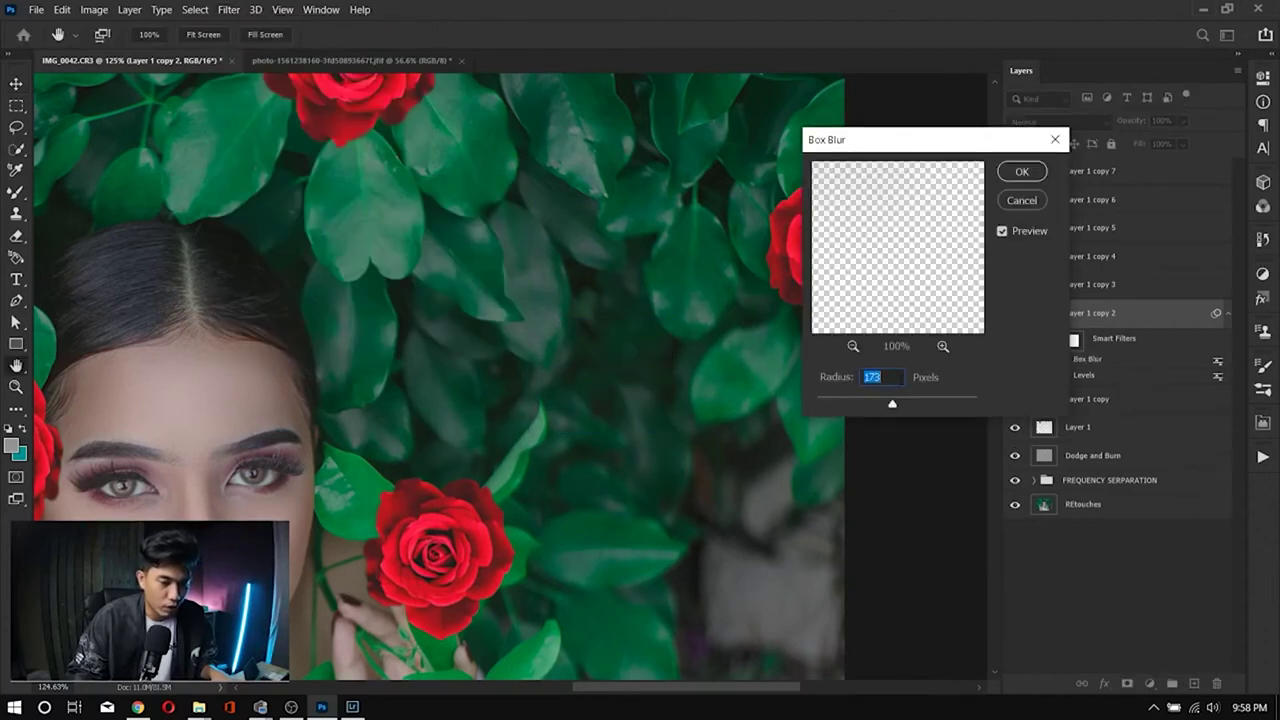
pyautogui.write('3')
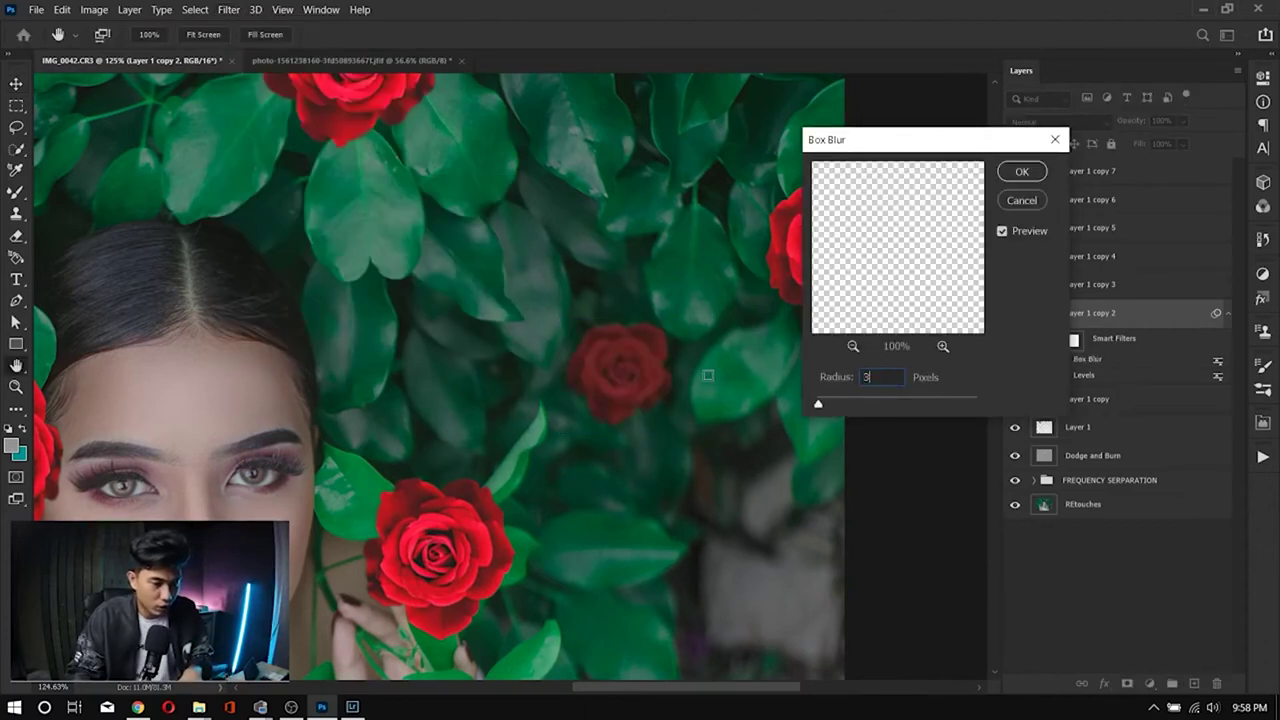
pyautogui.click(1021, 171)
pyautogui.press('v')
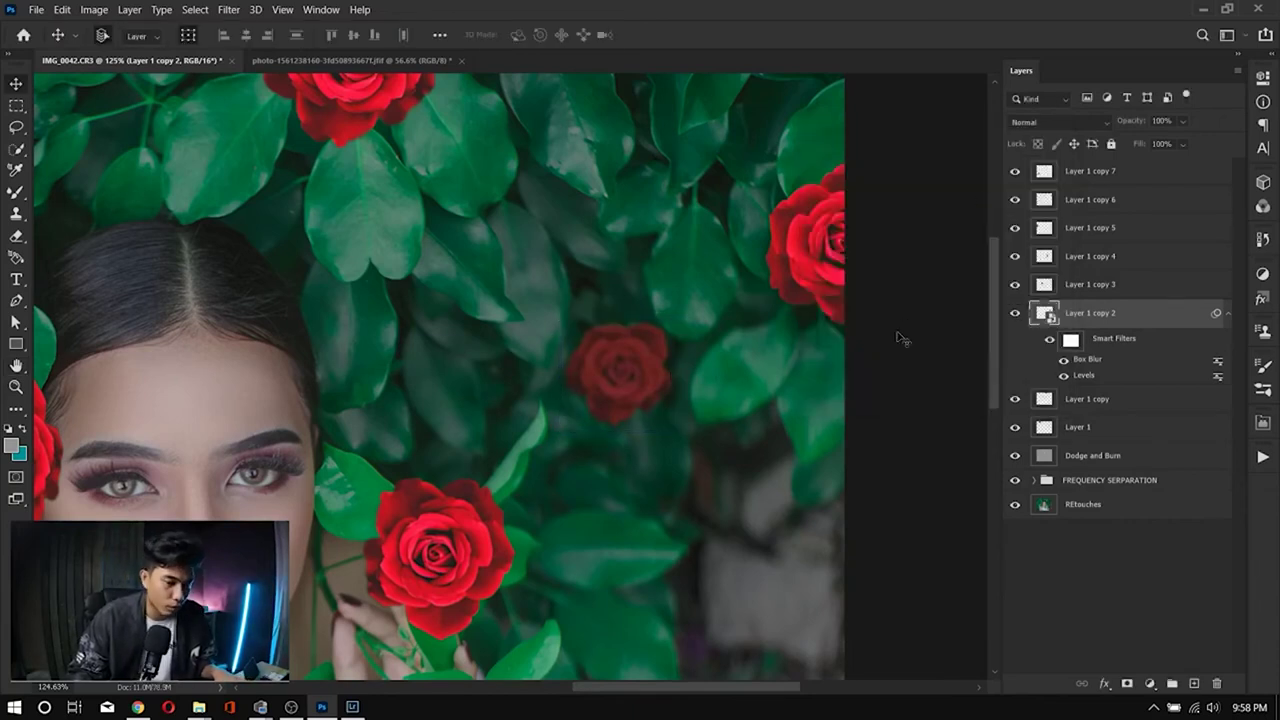
pyautogui.scroll(-8, 771, 345)
# Step: Edit the rose's Levels smart filter, keeping midtones at 1.37 and lowering output white to 83
pyautogui.scroll(2, 771, 343)
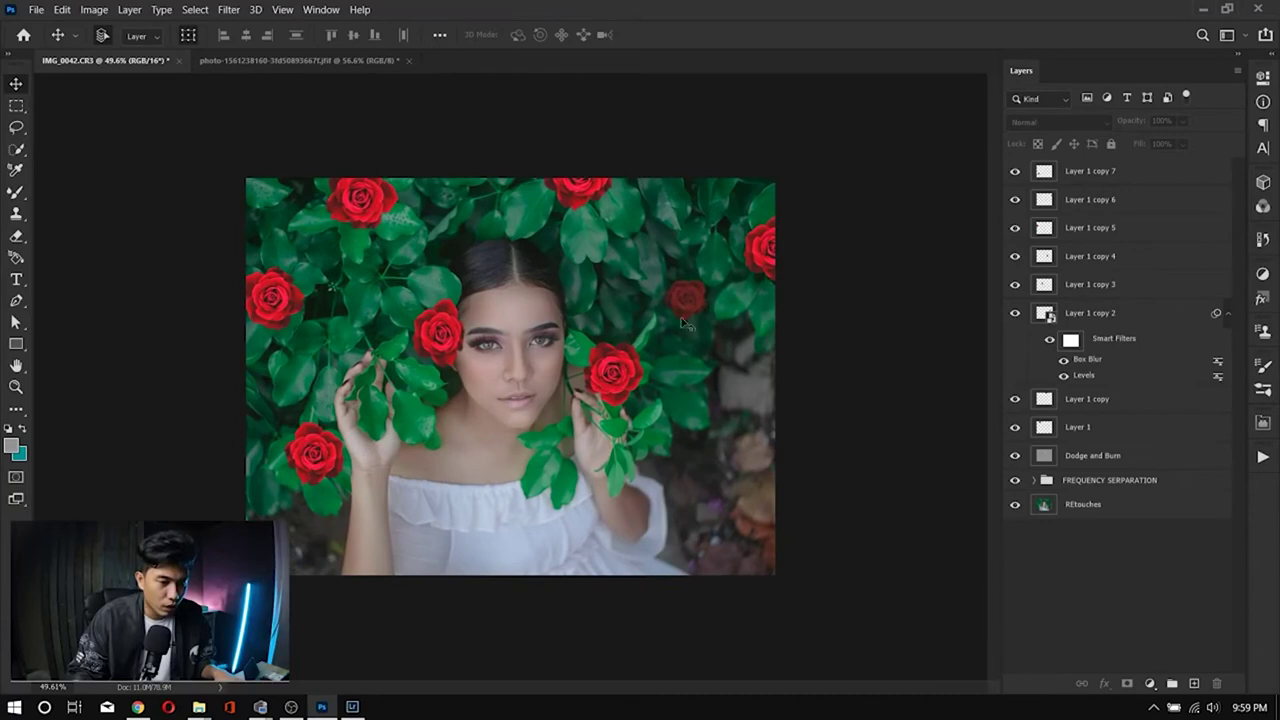
pyautogui.click(1086, 375)
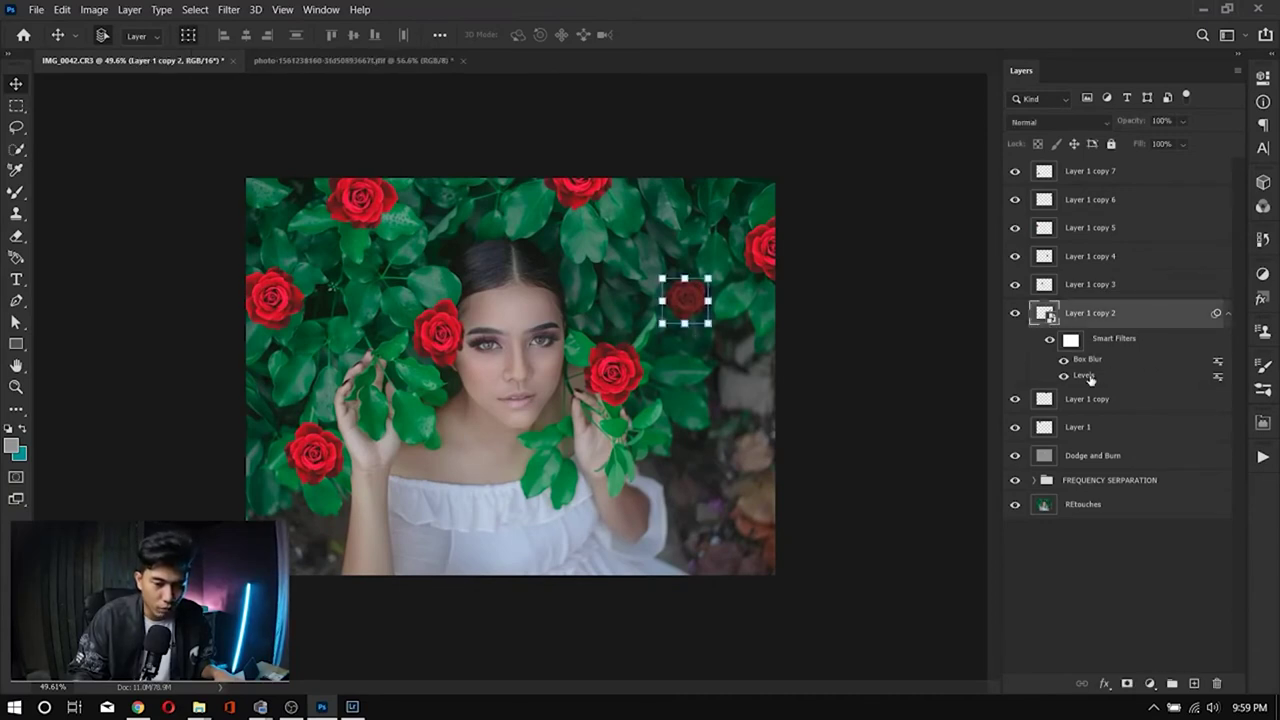
pyautogui.doubleClick(1089, 376)
pyautogui.click(708, 291)
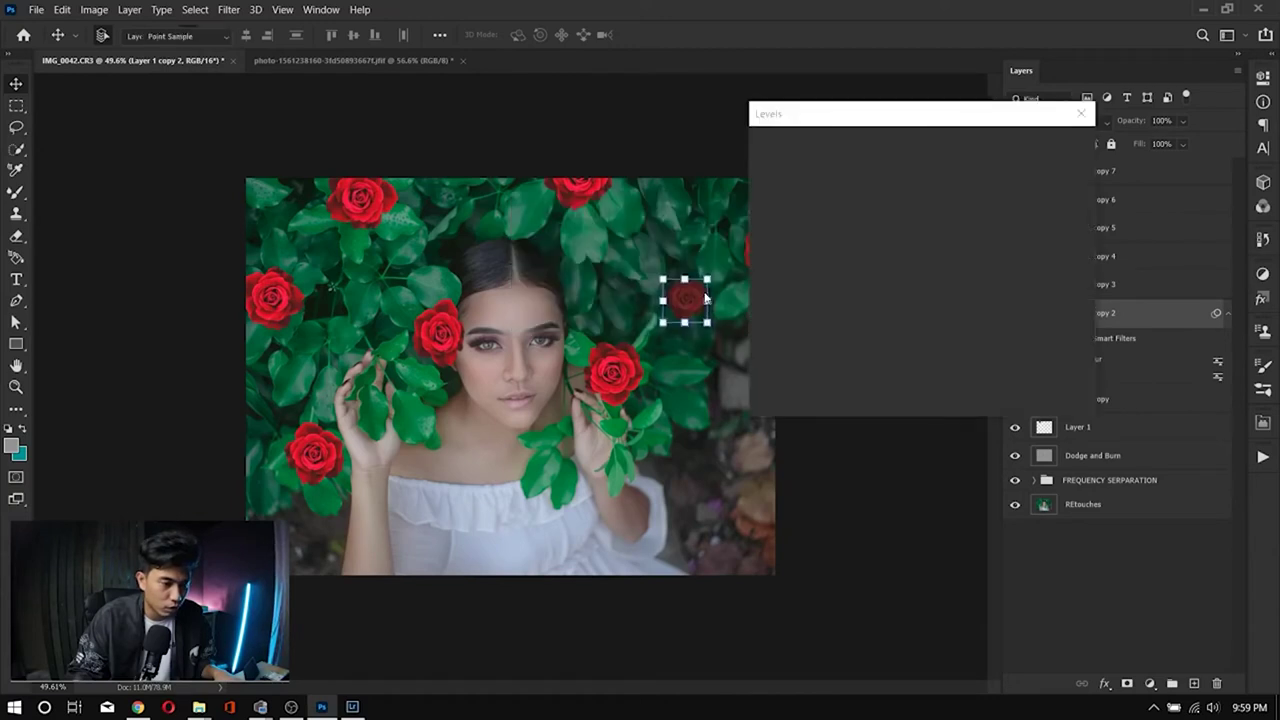
pyautogui.moveTo(853, 302); pyautogui.dragTo(856, 304)
pyautogui.click(853, 302)
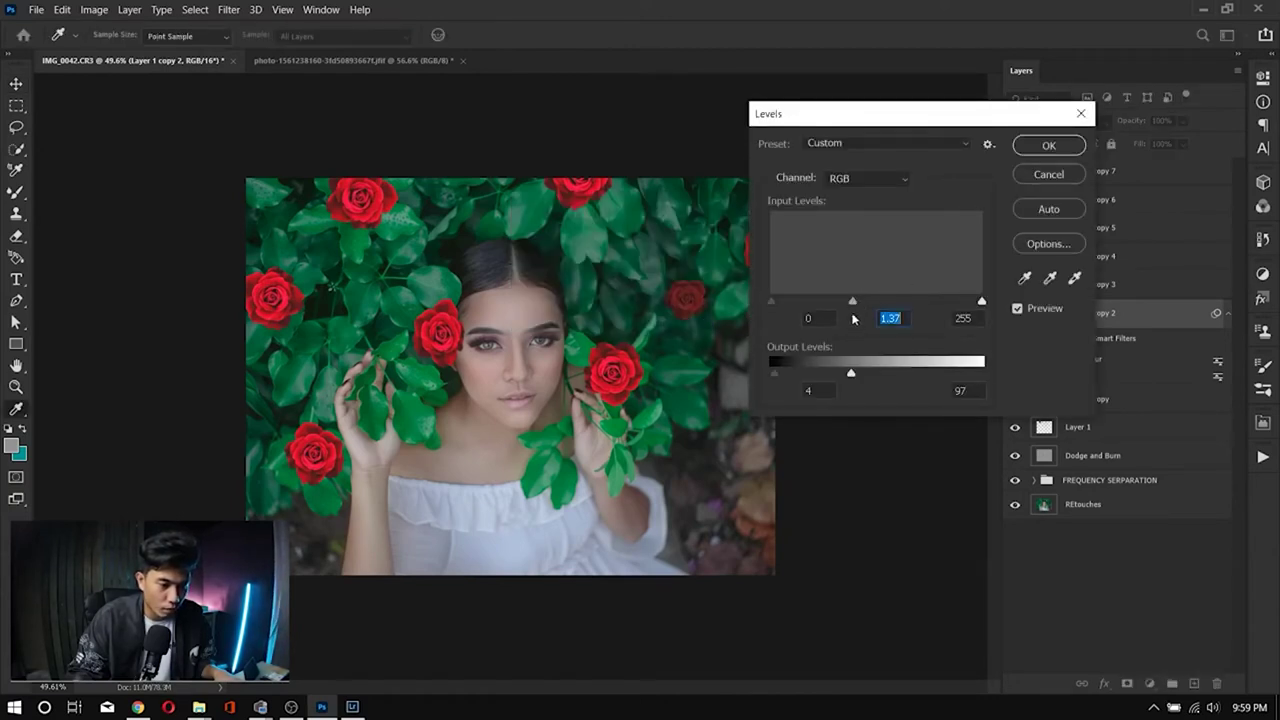
pyautogui.moveTo(851, 372); pyautogui.dragTo(841, 374)
pyautogui.click(840, 374)
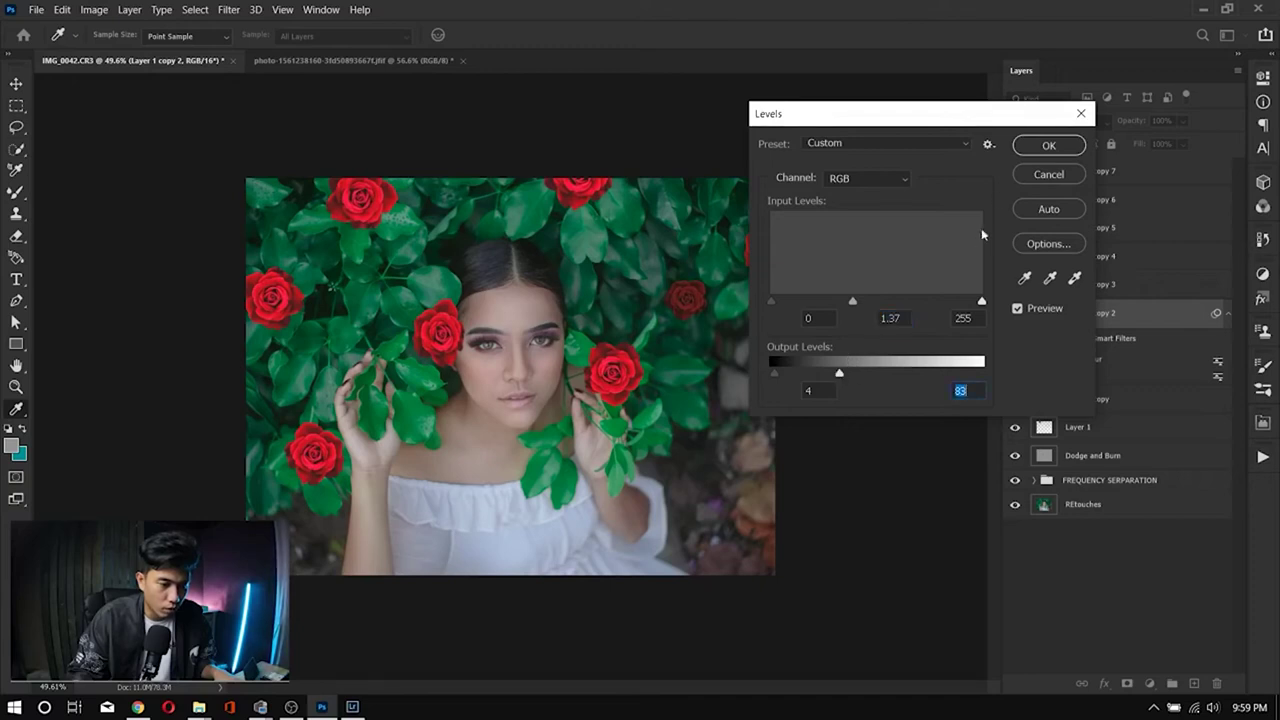
pyautogui.click(1049, 147)
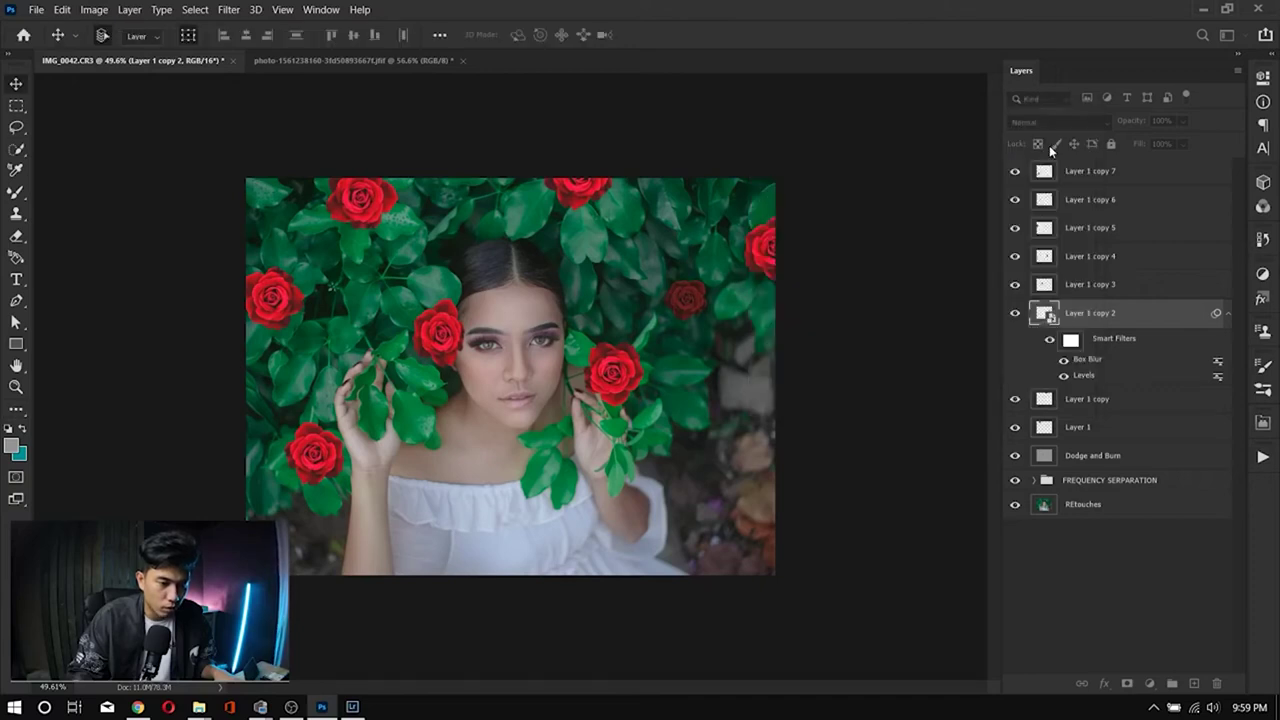
pyautogui.click(900, 310)
pyautogui.scroll(-3, 871, 408)
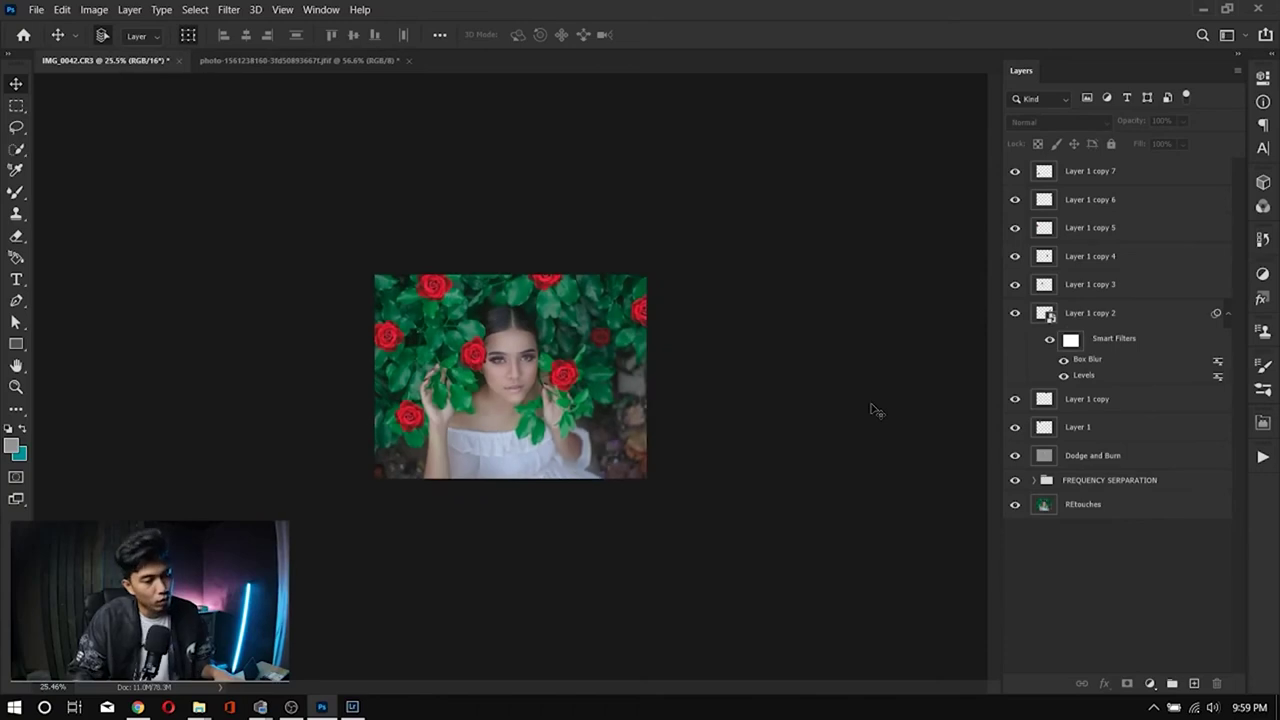
pyautogui.scroll(3, 871, 408)
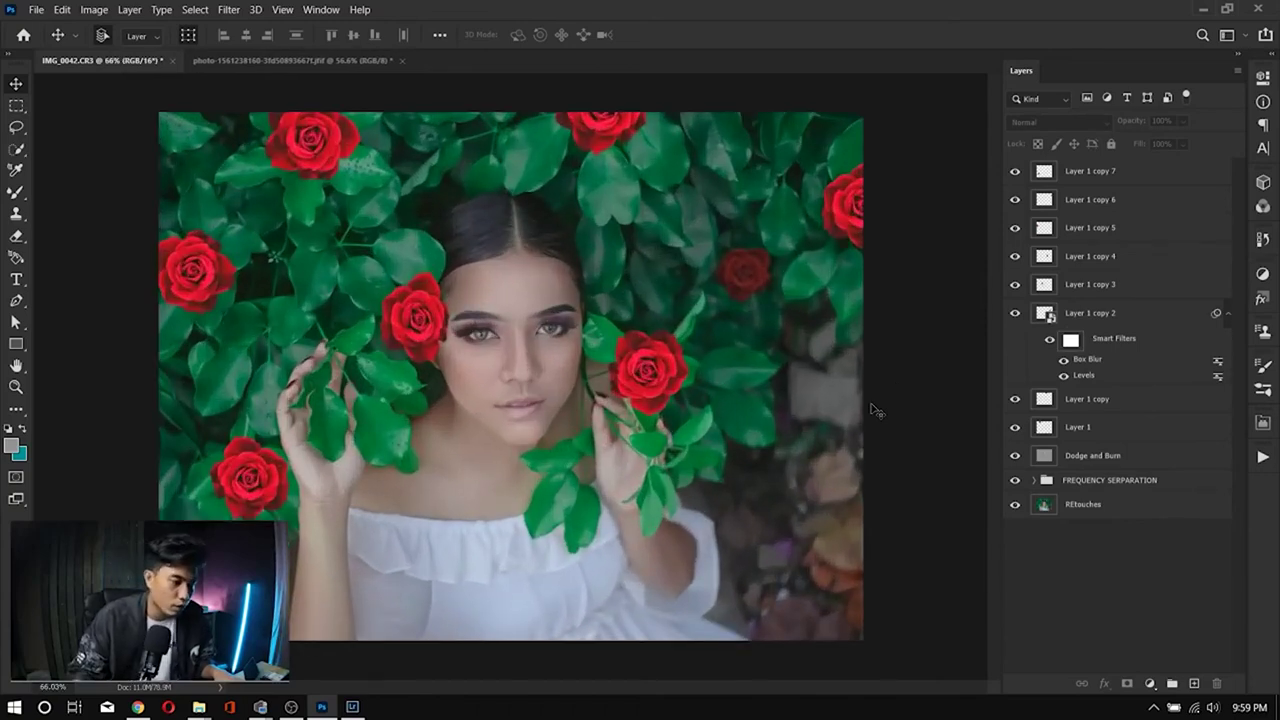
pyautogui.scroll(-1, 871, 408)
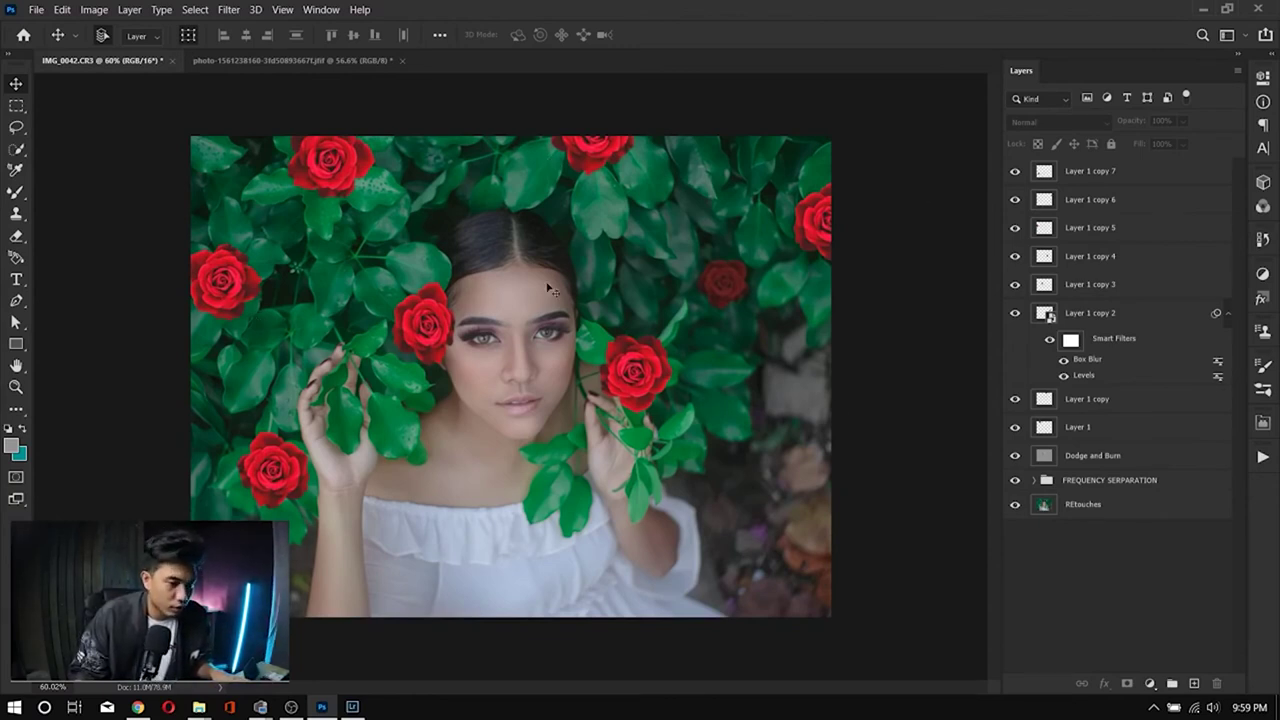
pyautogui.scroll(2, 613, 279)
pyautogui.scroll(2, 613, 279)
pyautogui.hscroll(-5, 580, 282)
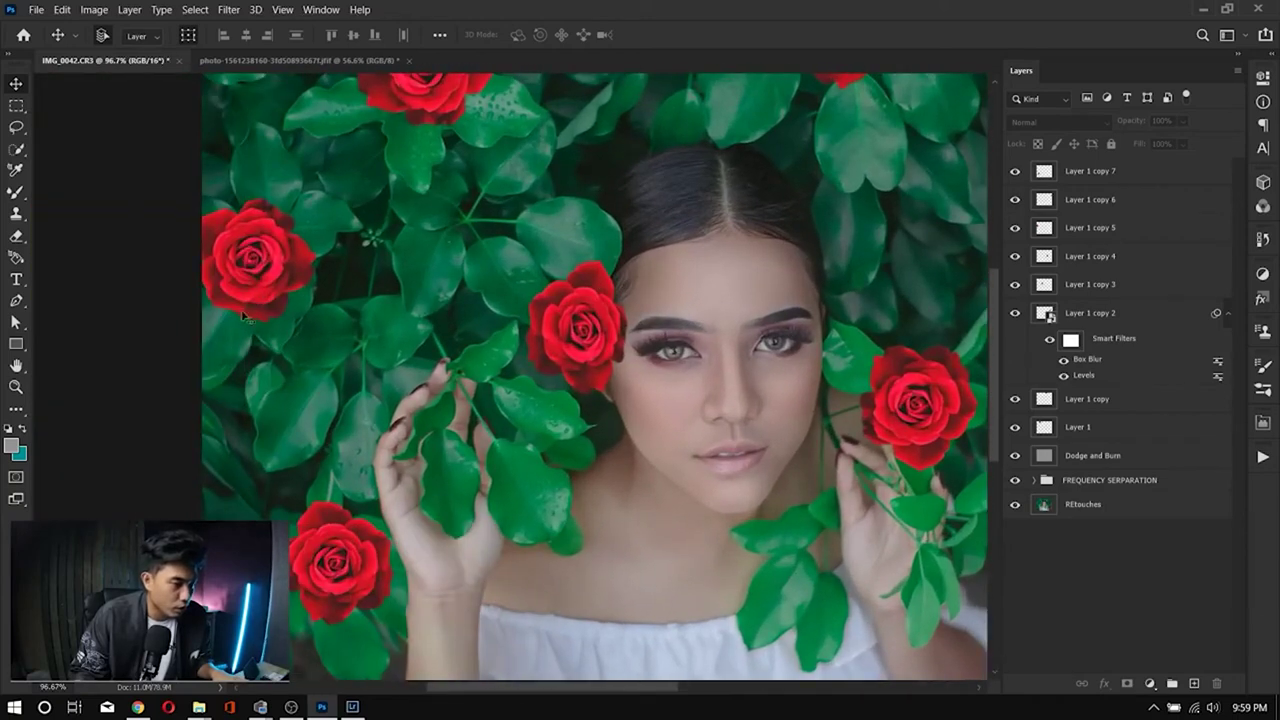
pyautogui.scroll(1, 381, 416)
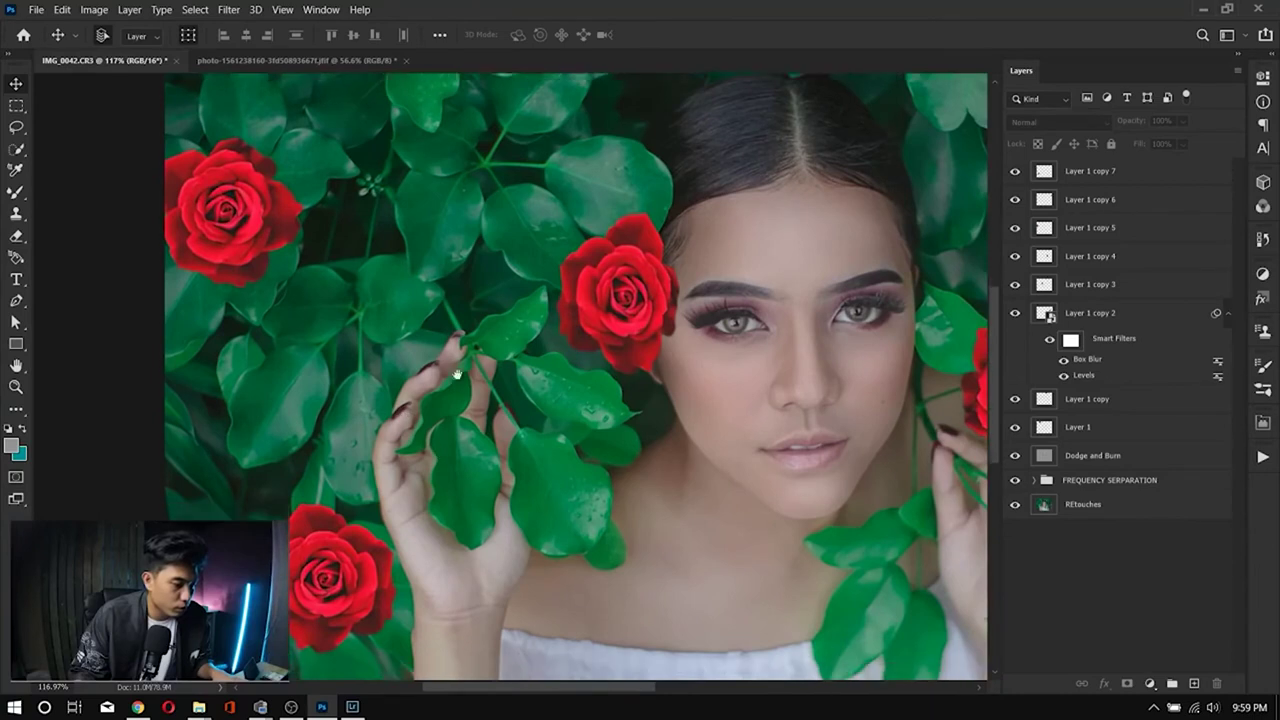
pyautogui.scroll(-3, 395, 400)
pyautogui.click(404, 388)
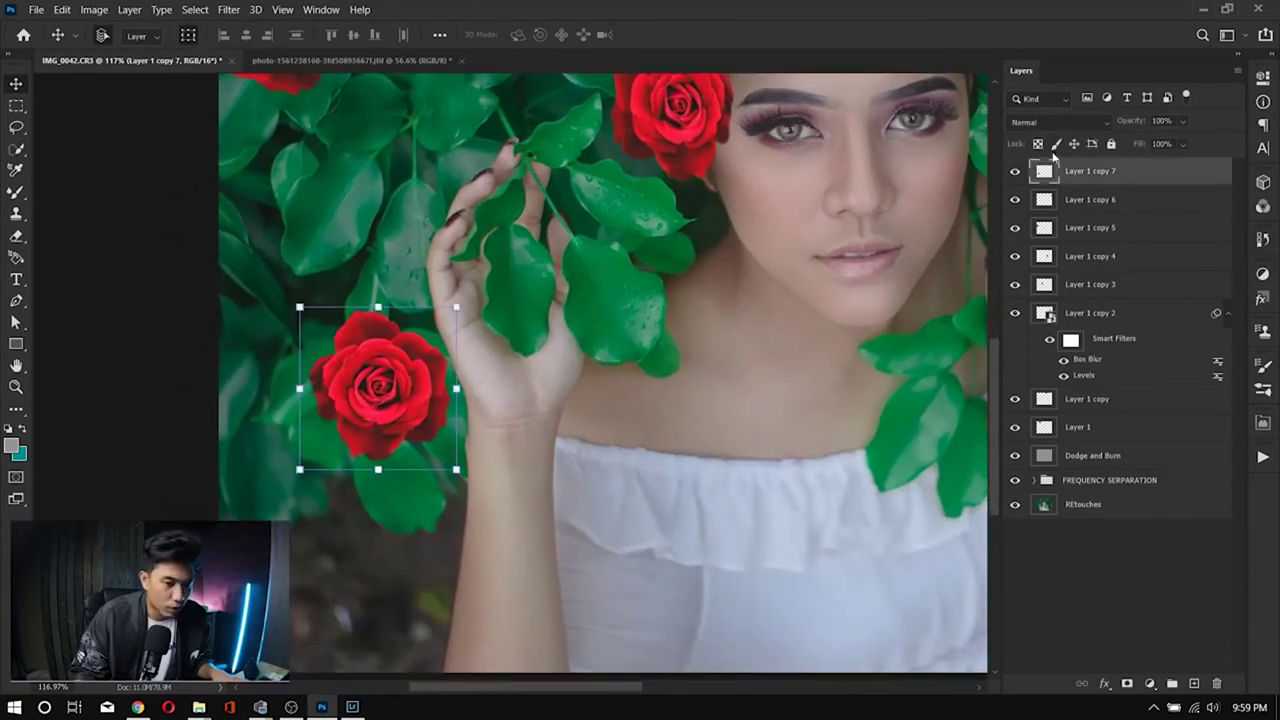
pyautogui.keyDown('shift'); pyautogui.click(1124, 285); pyautogui.keyUp('shift')
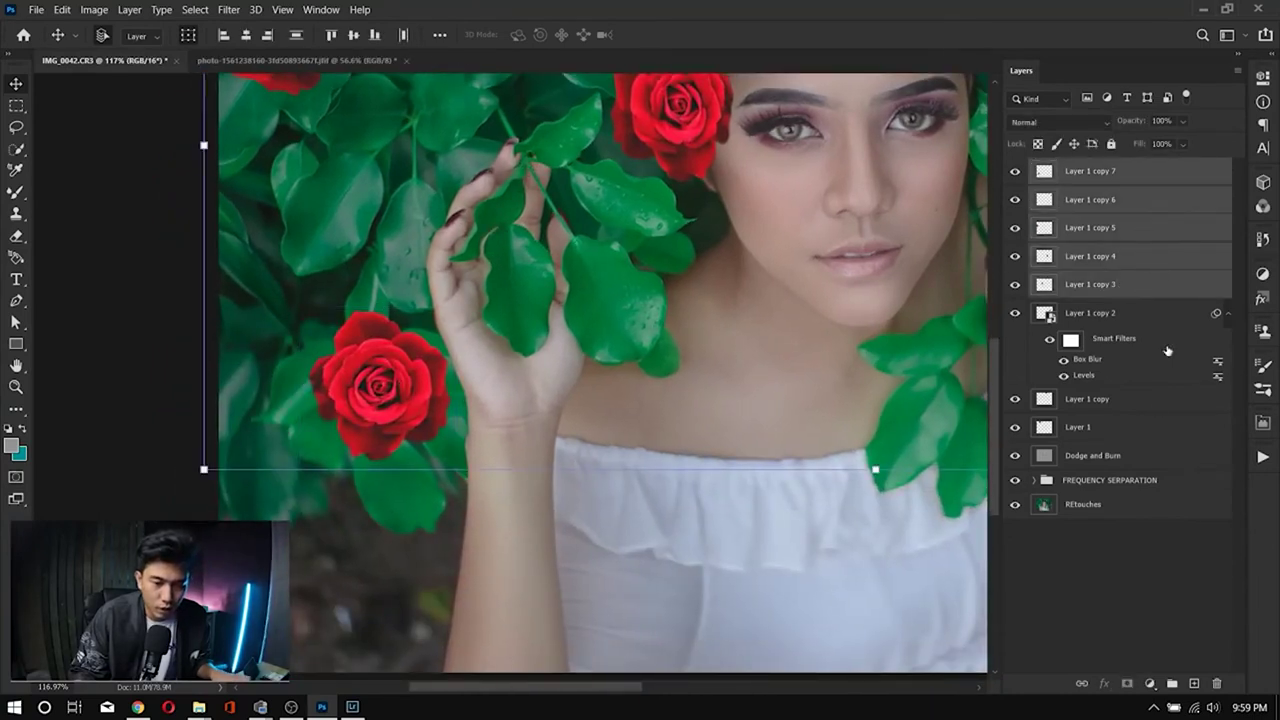
# Step: Convert Layer 1 copy and Layer 1 together into one smart object, then undo it
pyautogui.keyDown('ctrl'); pyautogui.click(1144, 401); pyautogui.keyUp('ctrl')
pyautogui.keyDown('ctrl'); pyautogui.click(1140, 428); pyautogui.keyUp('ctrl')
pyautogui.rightClick(1141, 435)
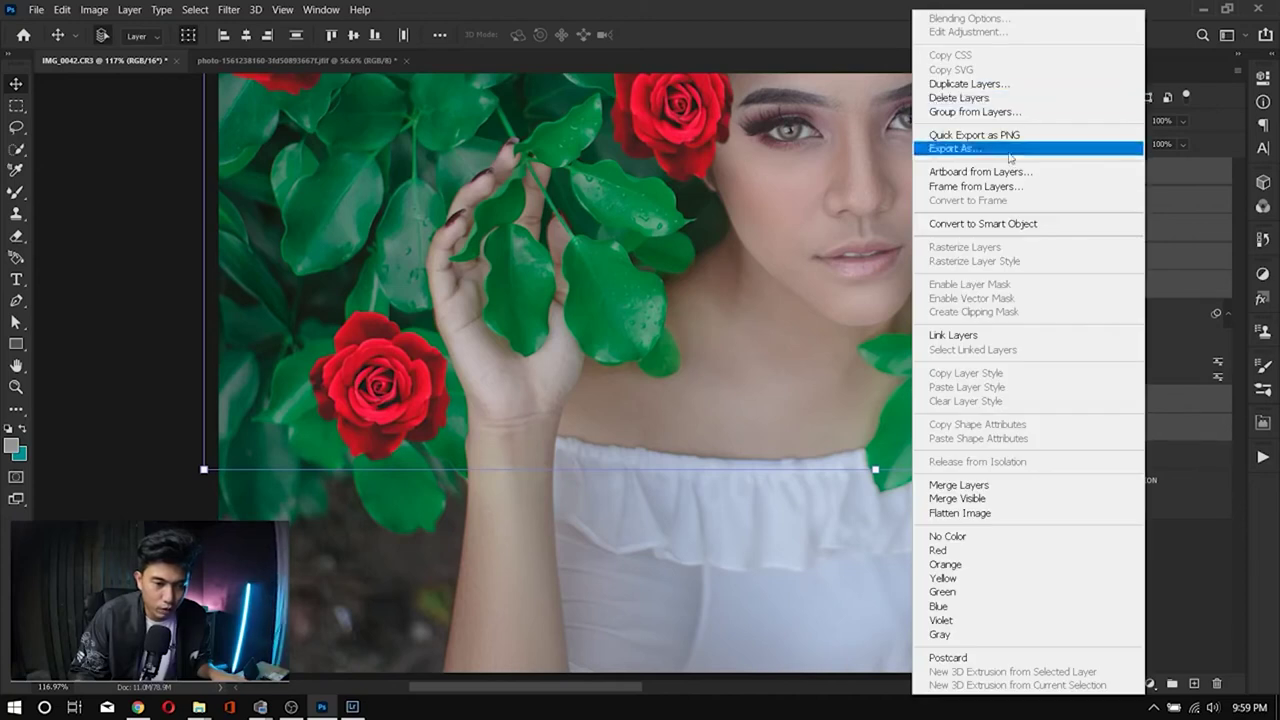
pyautogui.click(1014, 226)
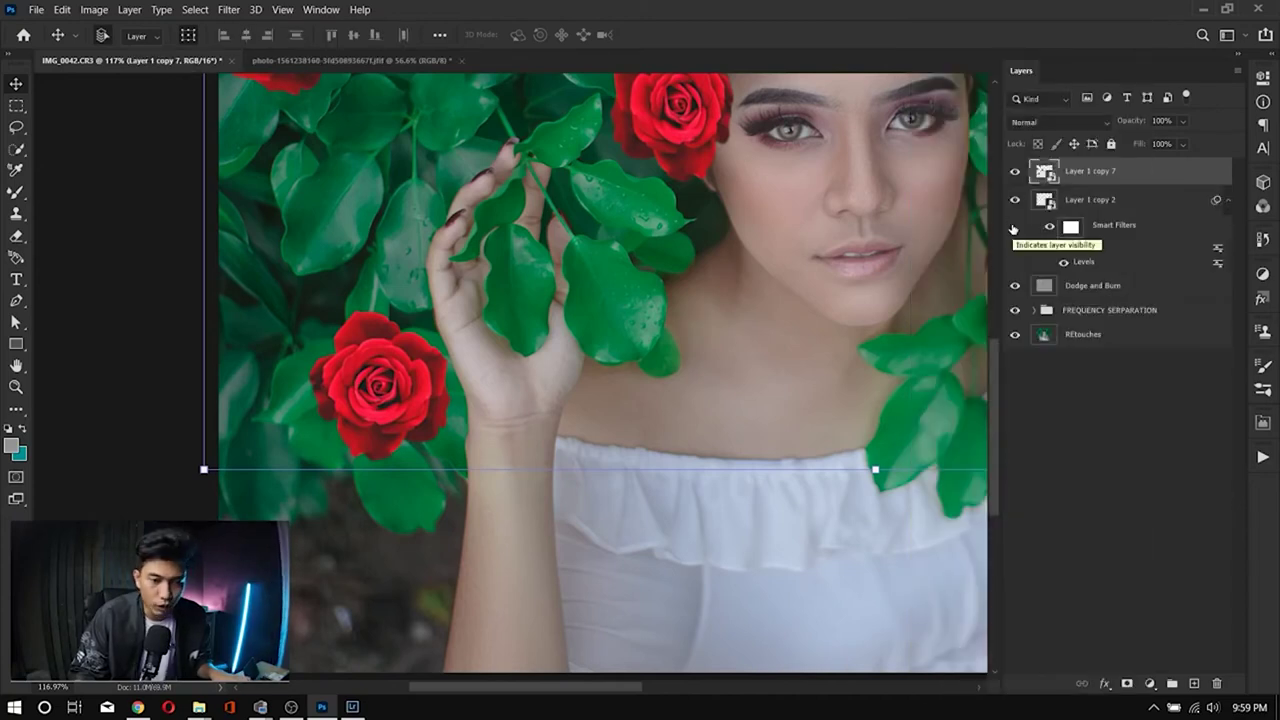
pyautogui.hotkey('ctrl', 'z')
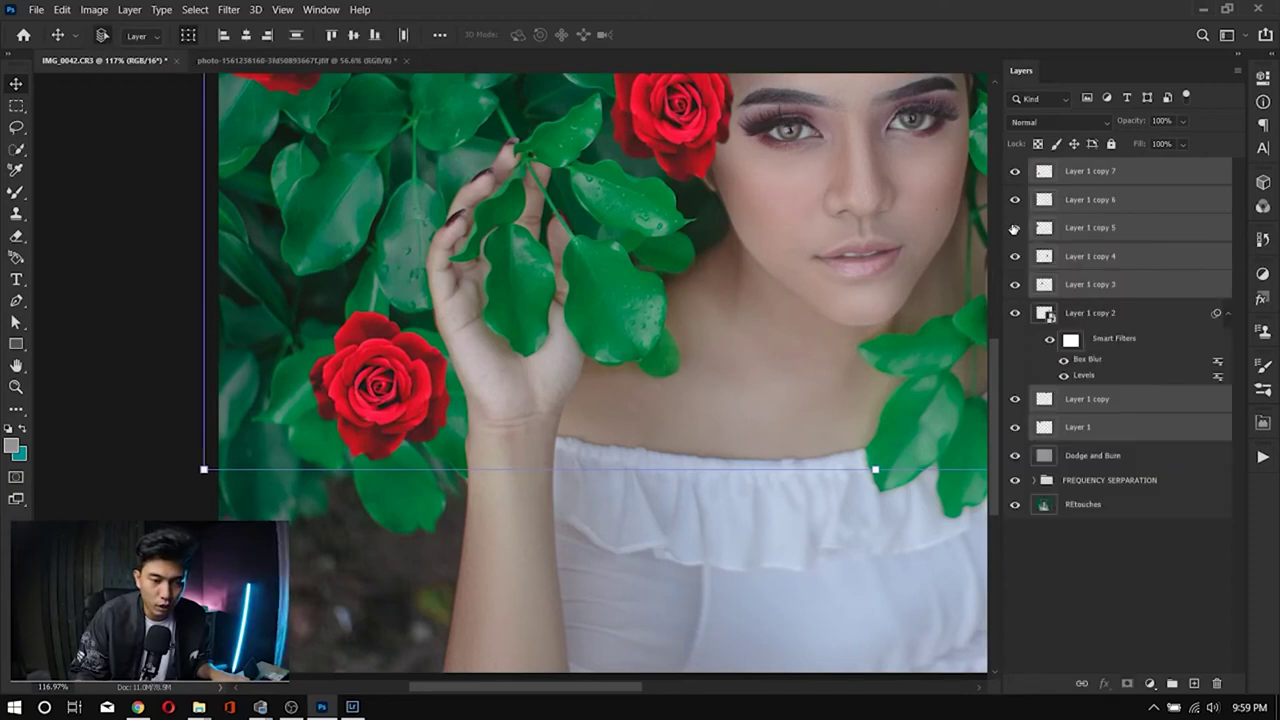
# Step: Convert Layer 1 copy 7, copy 6, copy 5 and copy 4 each into its own smart object
pyautogui.click(1135, 171)
pyautogui.rightClick(1137, 171)
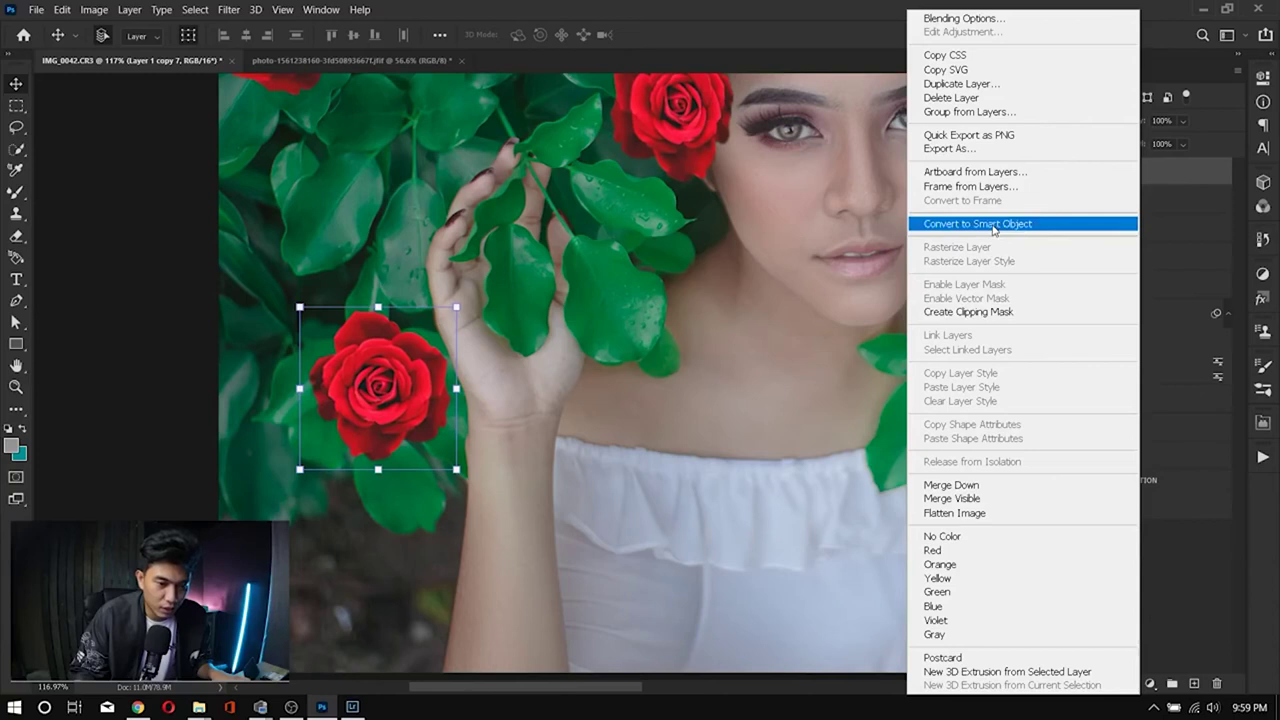
pyautogui.click(990, 223)
pyautogui.click(1125, 203)
pyautogui.rightClick(1160, 201)
pyautogui.click(1018, 223)
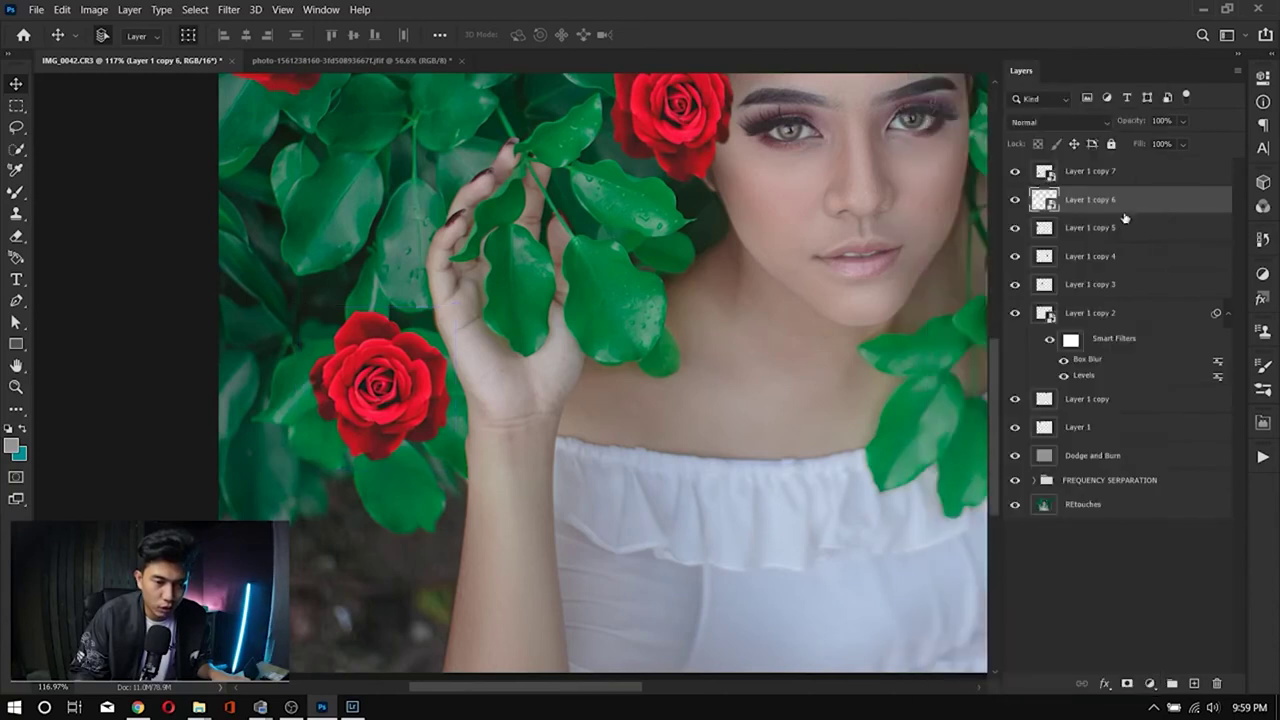
pyautogui.click(1132, 227)
pyautogui.rightClick(1132, 223)
pyautogui.click(1030, 223)
pyautogui.rightClick(1152, 268)
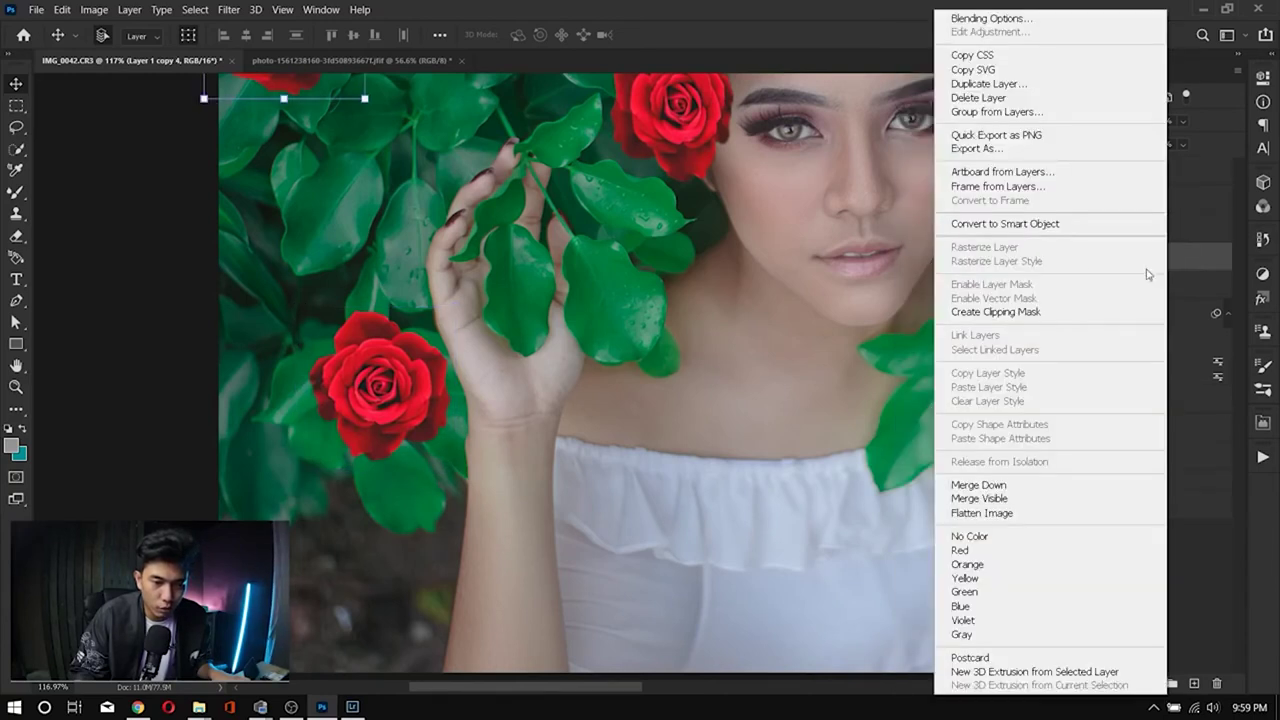
pyautogui.click(1046, 226)
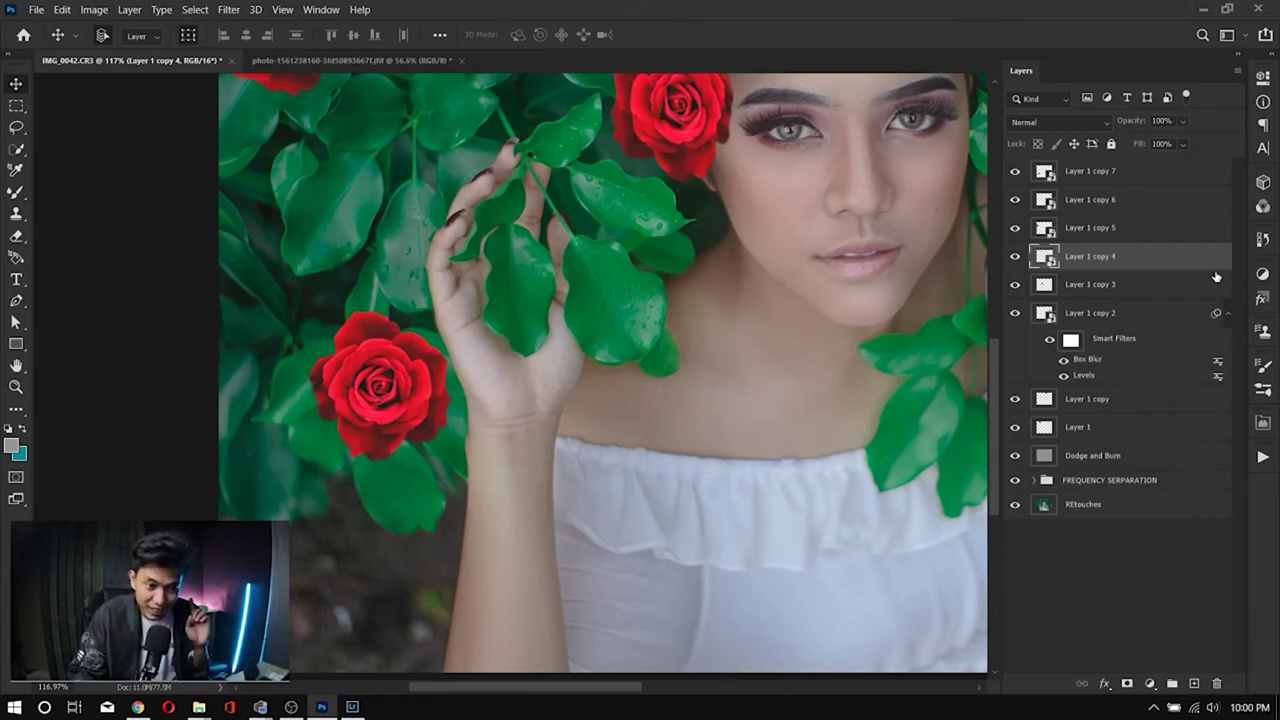
# Step: Convert Layer 1 copy 3, Layer 1 copy and Layer 1 into separate smart objects
pyautogui.rightClick(1147, 289)
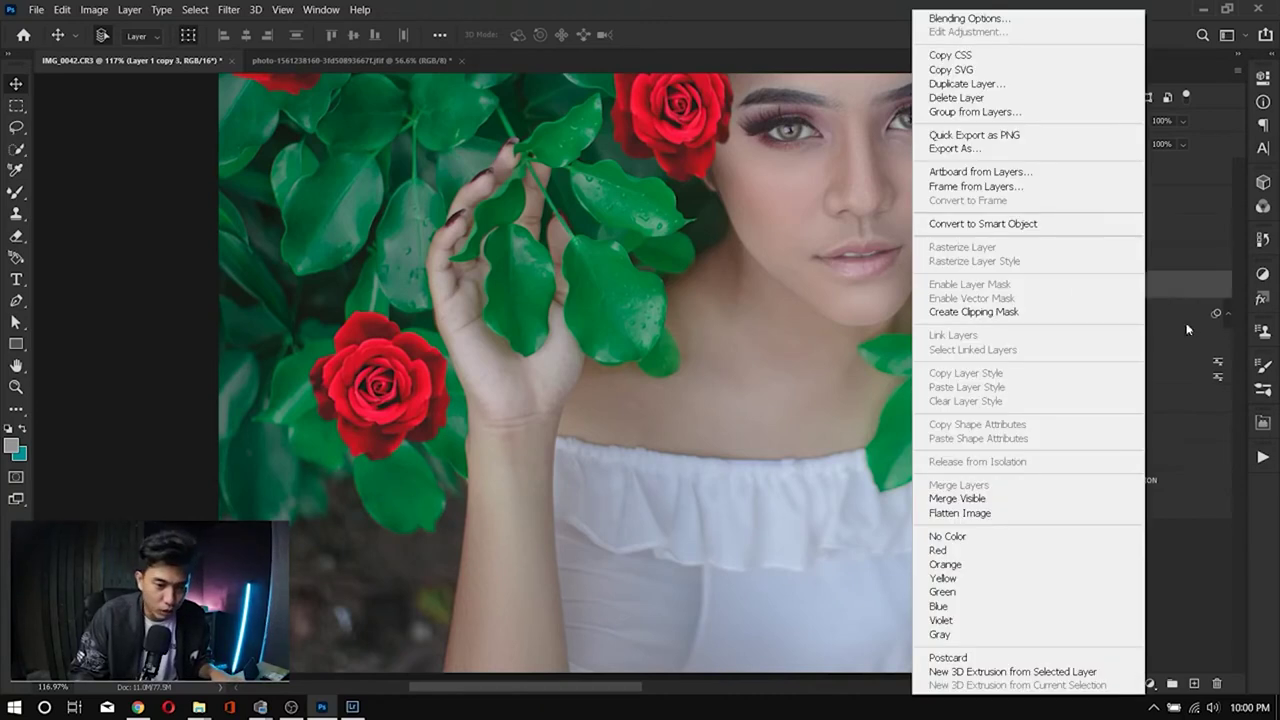
pyautogui.click(1045, 230)
pyautogui.rightClick(1132, 400)
pyautogui.click(1002, 224)
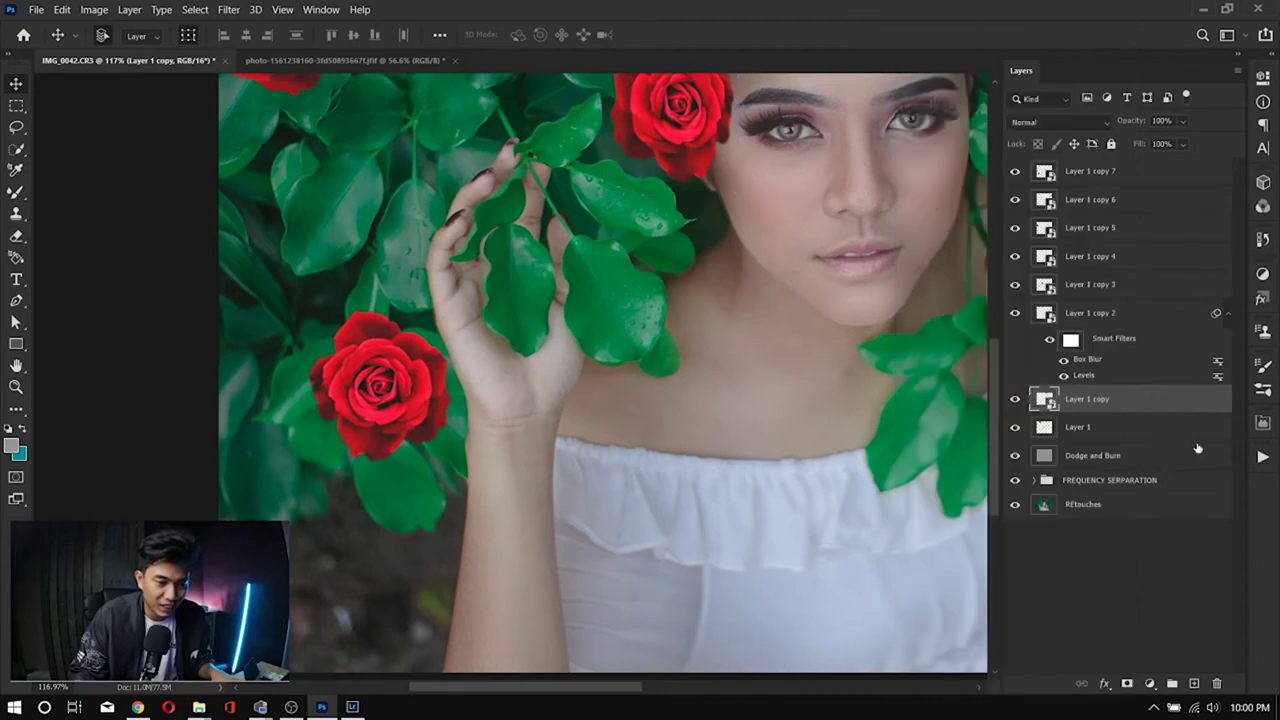
pyautogui.rightClick(1156, 425)
pyautogui.click(1041, 224)
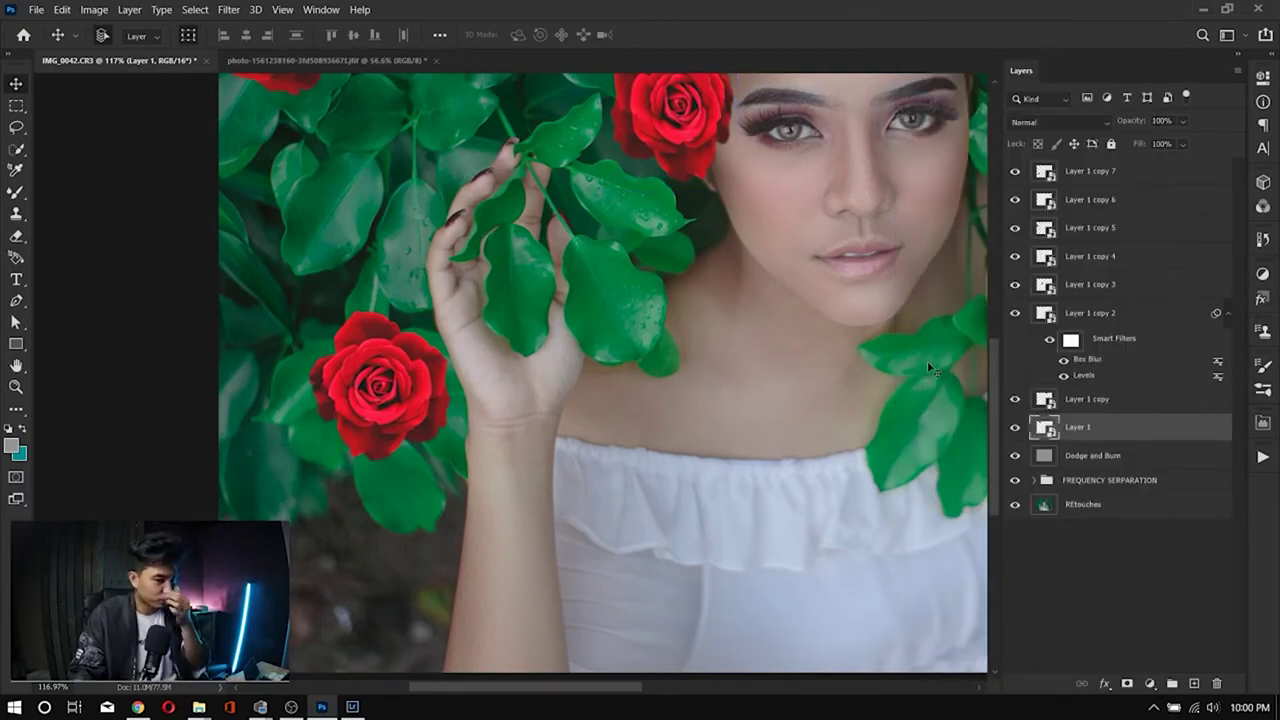
pyautogui.keyDown('shift'); pyautogui.click(1108, 180); pyautogui.keyUp('shift')
# Step: Group the eight selected rose layers with Ctrl+G and rename the group ROSES
pyautogui.hotkey('ctrl', 'g')
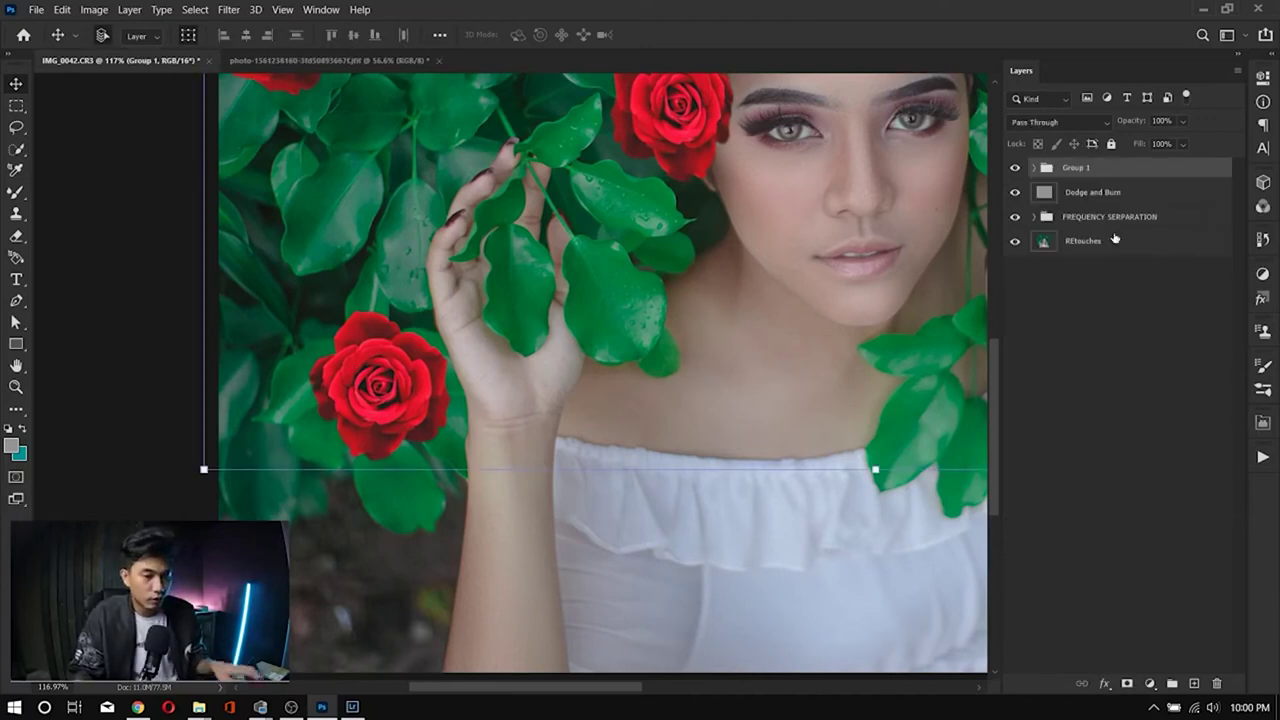
pyautogui.click(1036, 167)
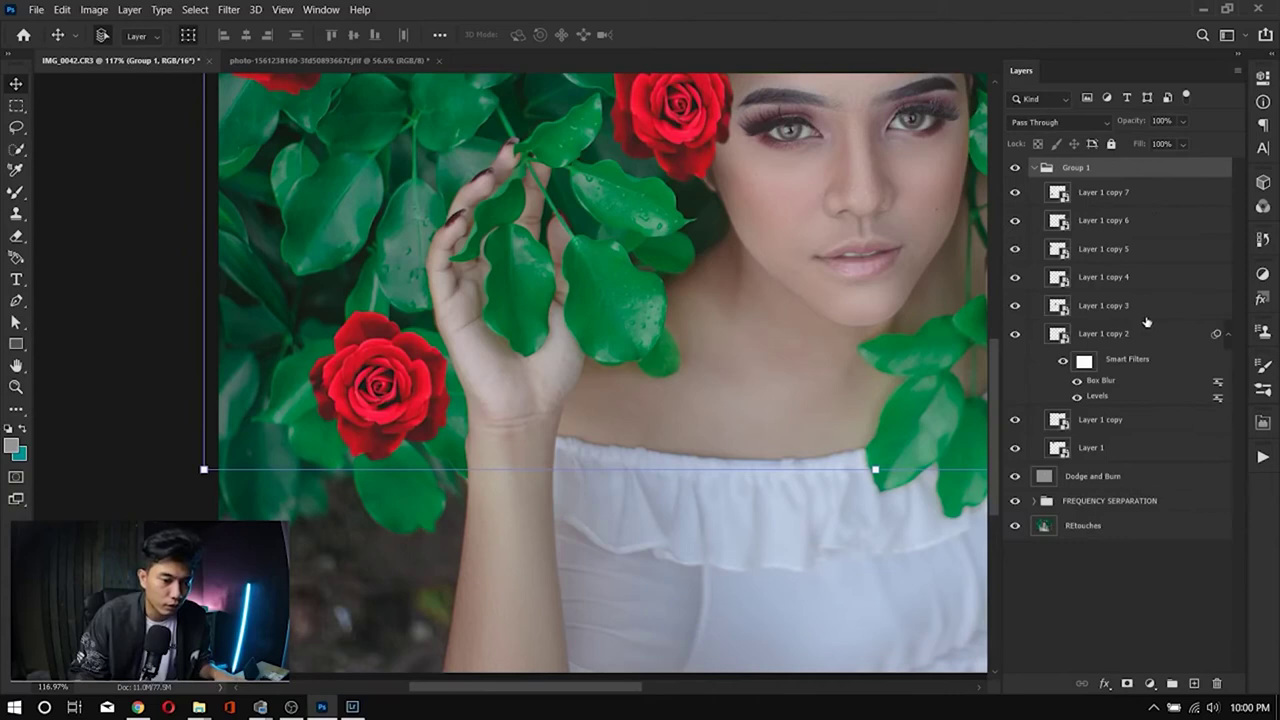
pyautogui.doubleClick(1076, 168)
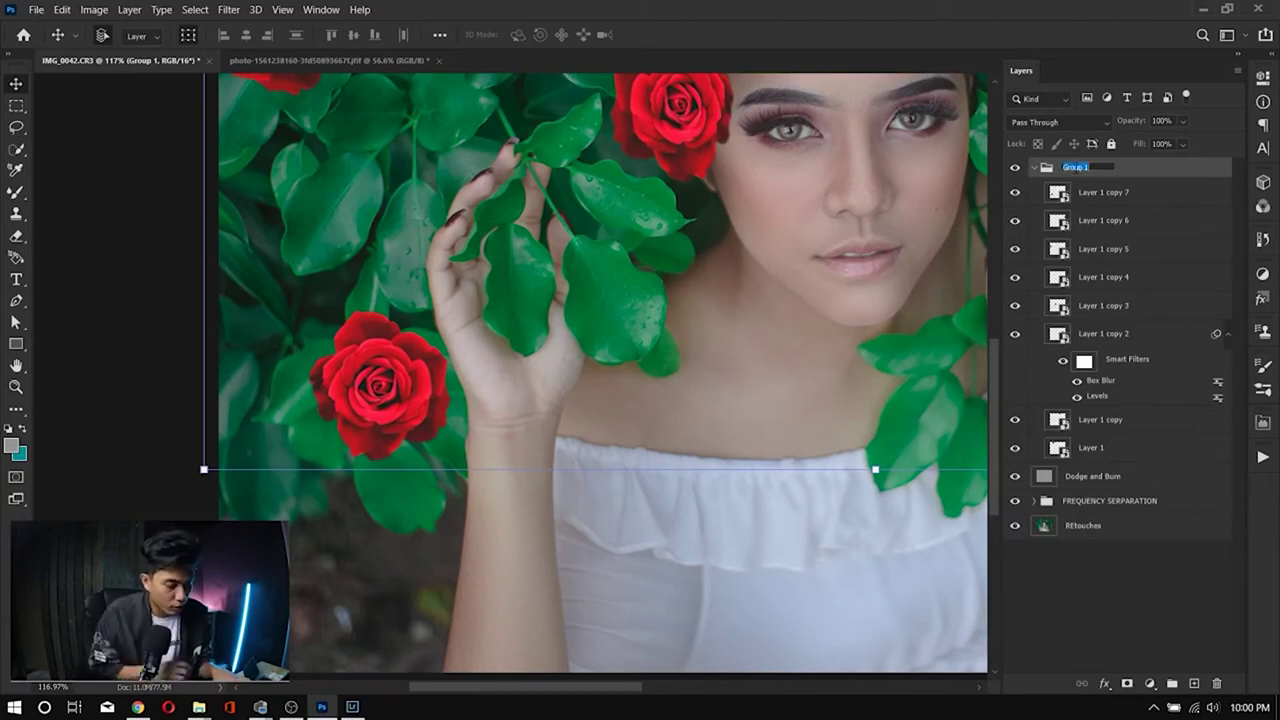
pyautogui.write('RE')
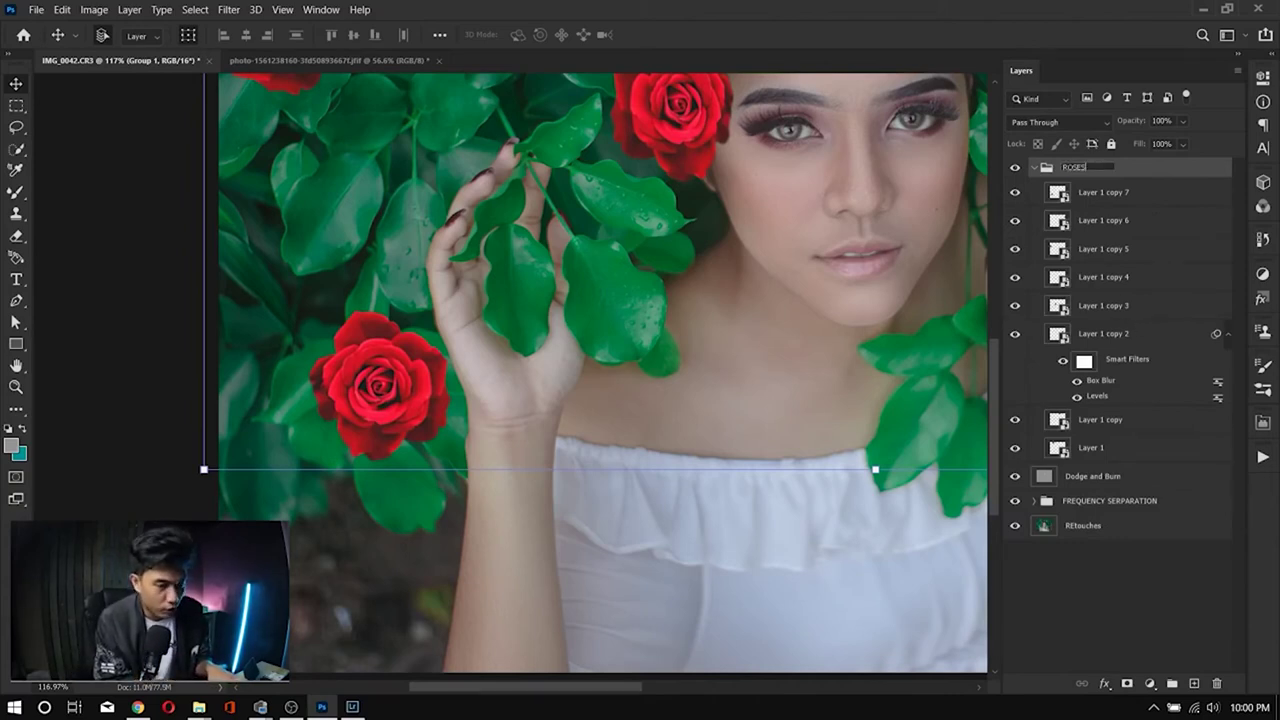
pyautogui.write('SES')
pyautogui.press('Return')
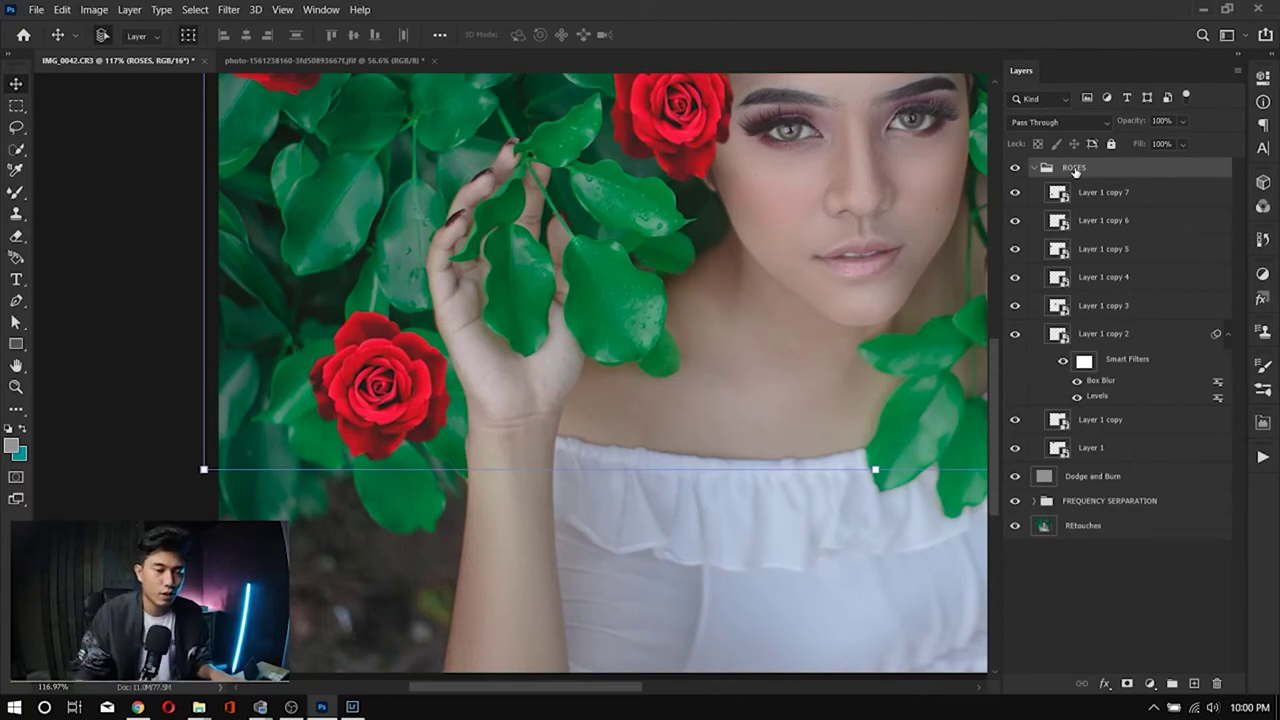
pyautogui.scroll(-4, 536, 335)
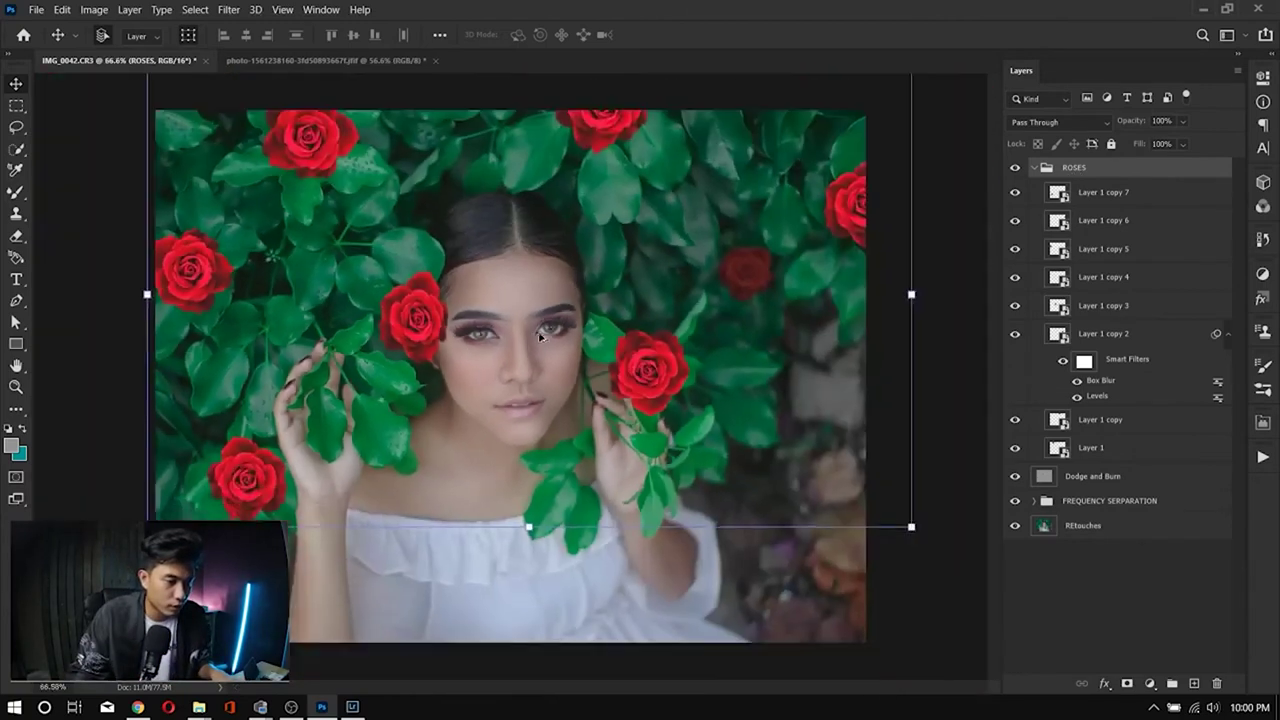
pyautogui.scroll(3, 493, 330)
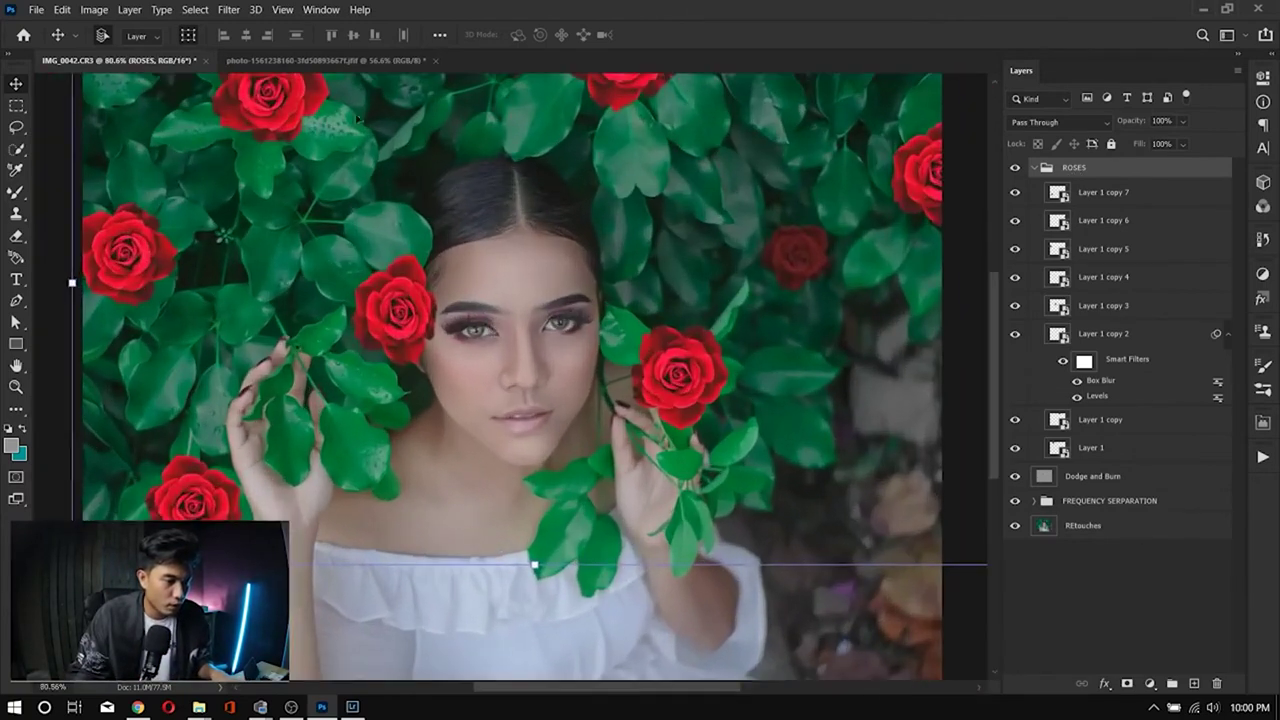
pyautogui.scroll(1, 500, 210)
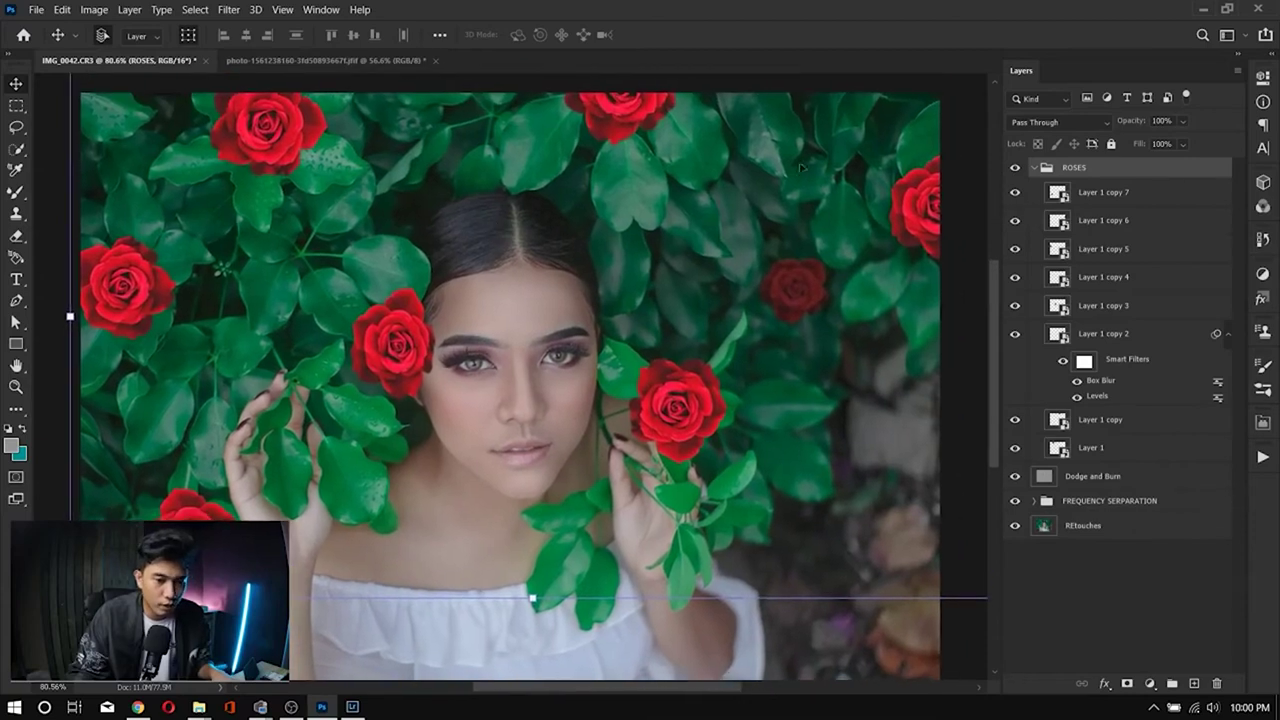
# Step: Convert the ROSES group into a smart object, then undo the conversion
pyautogui.rightClick(1150, 171)
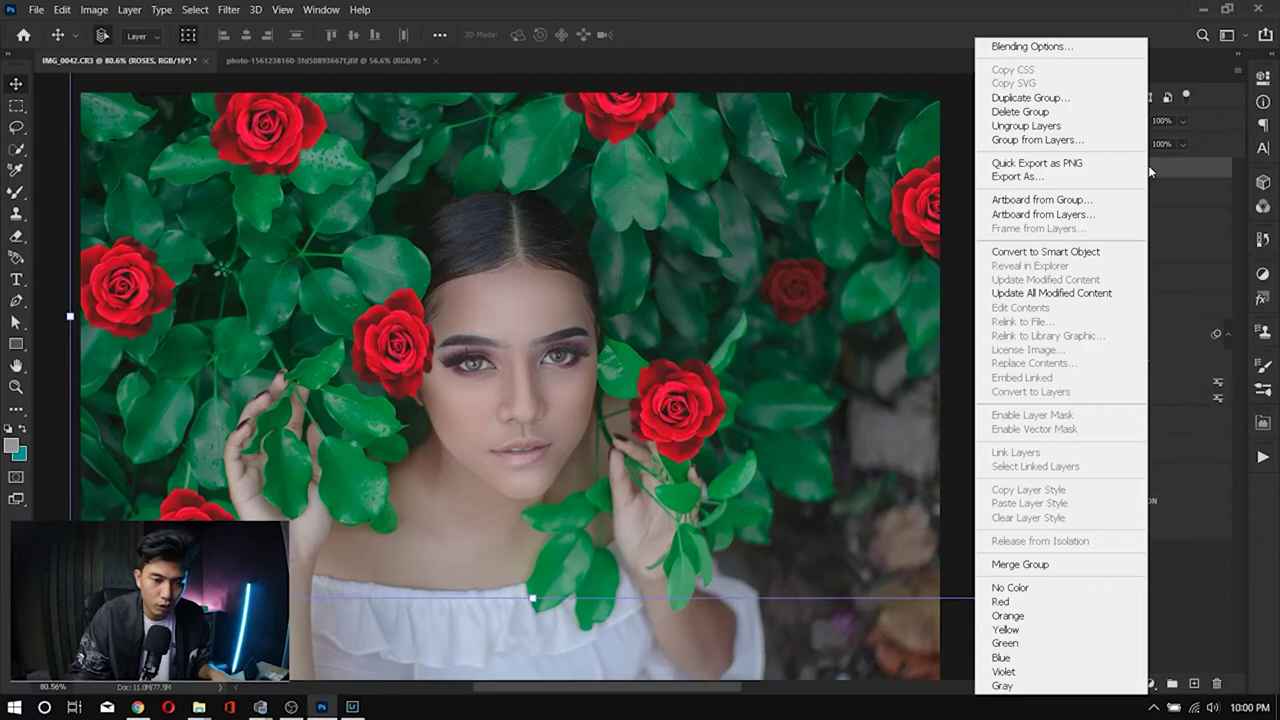
pyautogui.click(1101, 251)
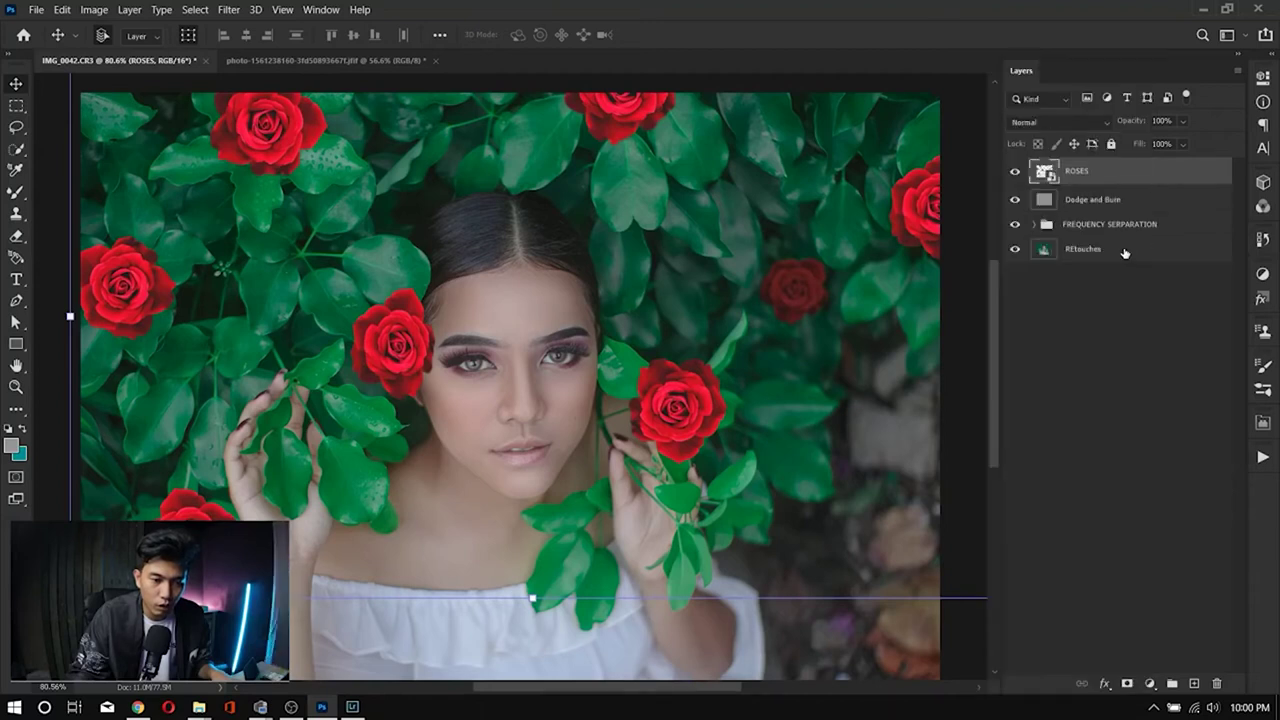
pyautogui.hotkey('ctrl', 'z')
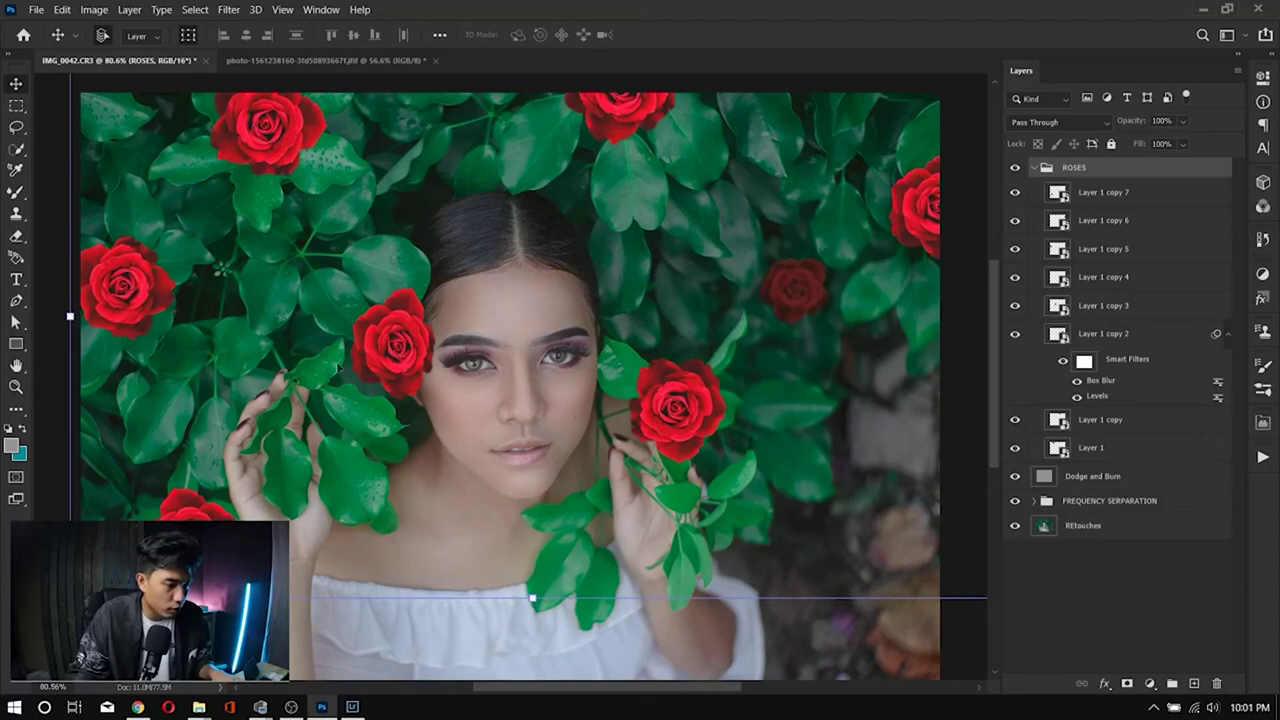
# Step: Add a new Hue/Saturation adjustment layer from the Layers panel's adjustment menu
pyautogui.click(1150, 684)
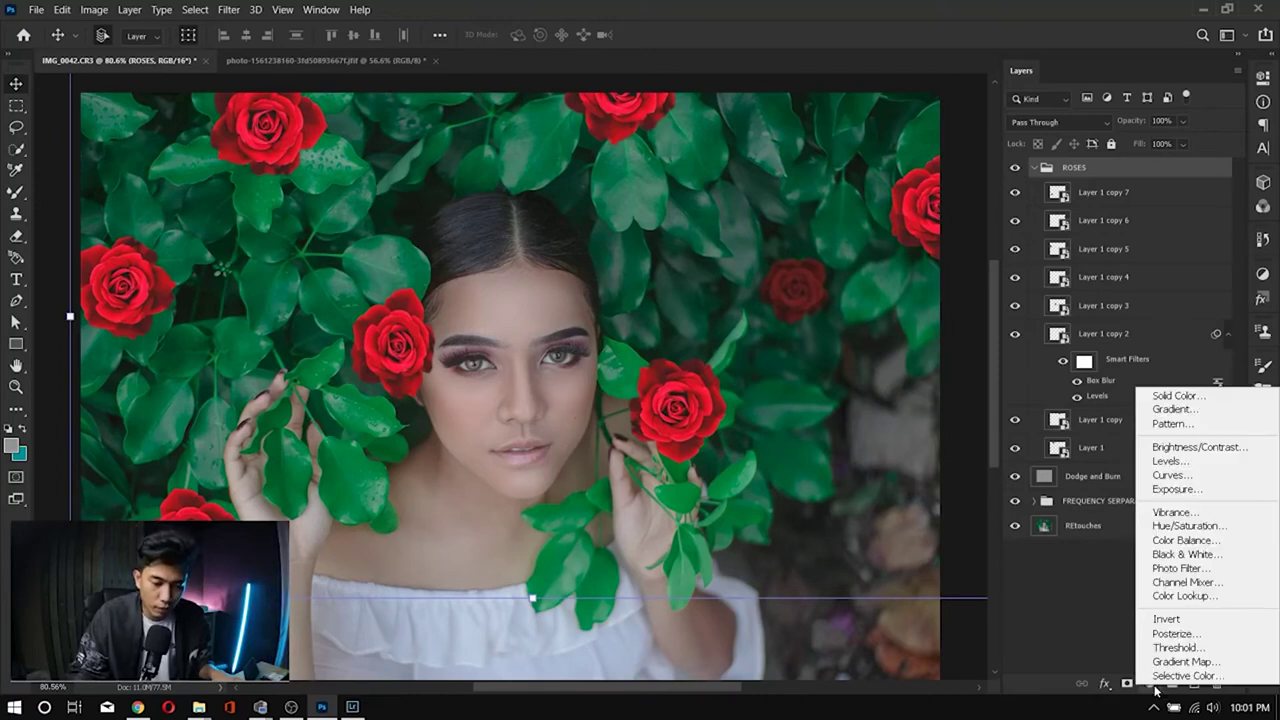
pyautogui.click(1184, 531)
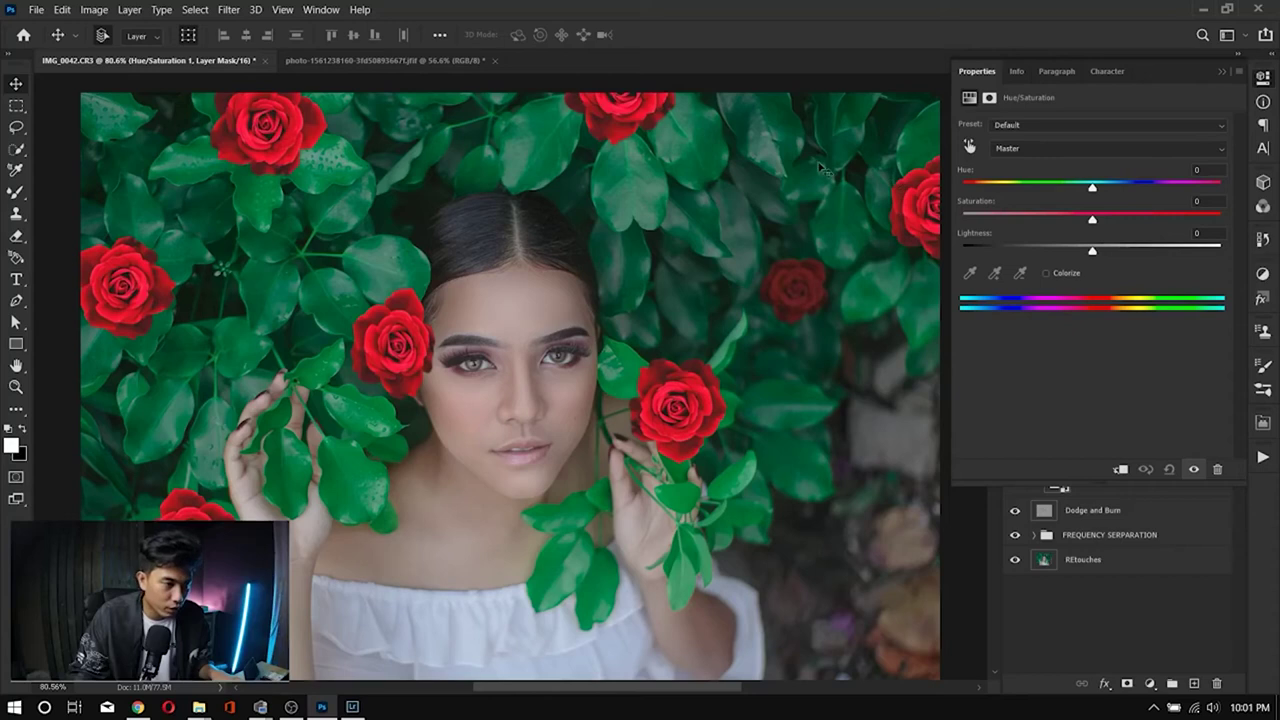
# Step: Lower the Master saturation of Hue/Saturation 1 to about -38 to mute the photo
pyautogui.click(1077, 146)
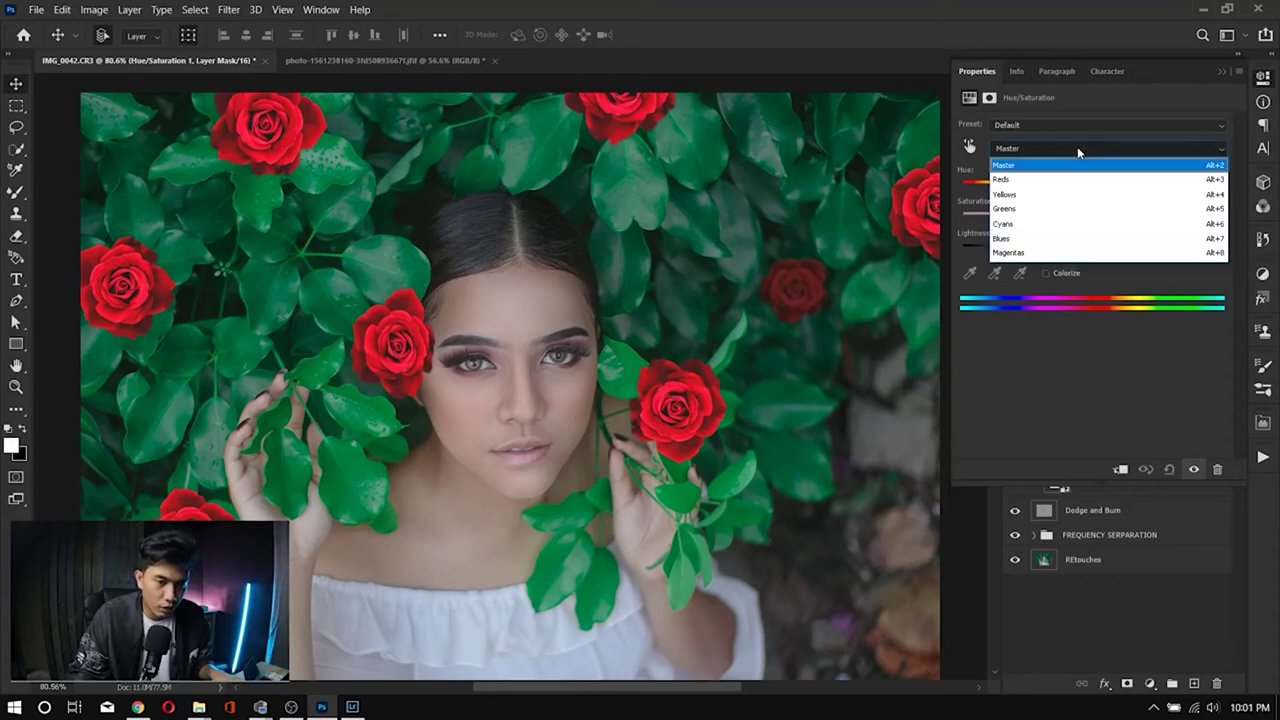
pyautogui.click(1082, 405)
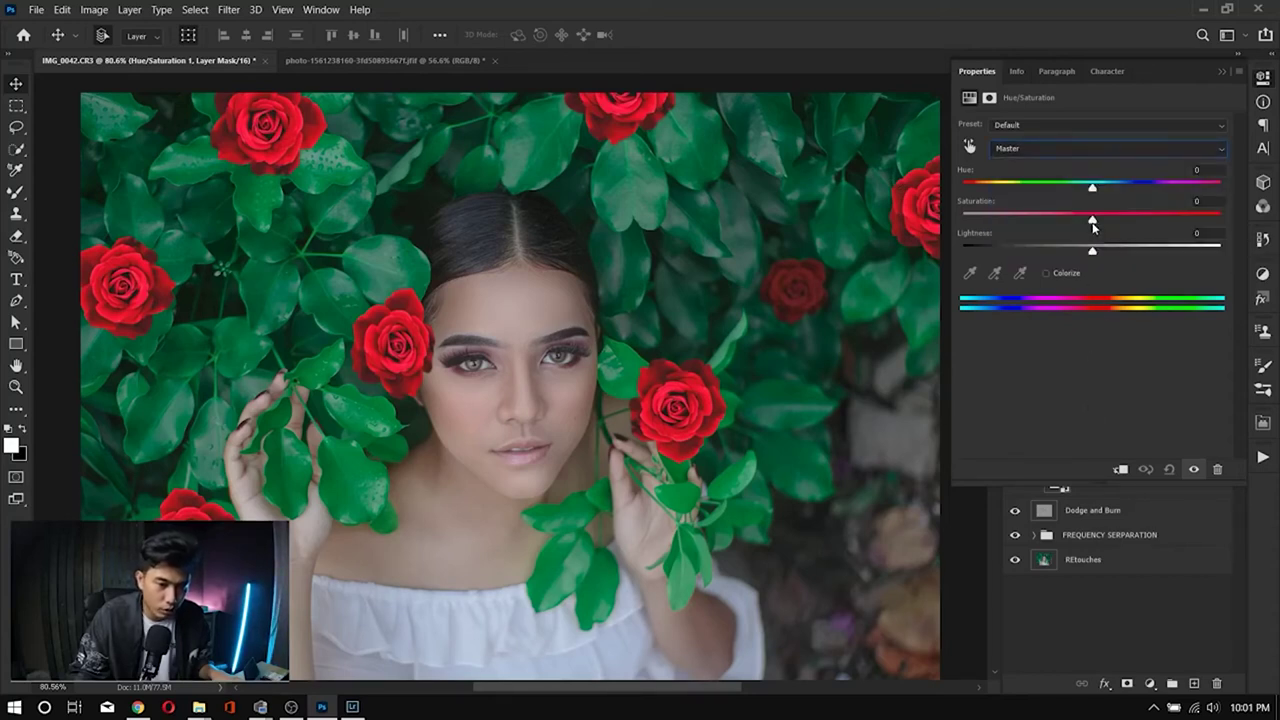
pyautogui.moveTo(1093, 224)
pyautogui.mouseDown()
pyautogui.moveTo(1051, 223)
pyautogui.moveTo(1090, 220)
pyautogui.mouseUp()
pyautogui.moveTo(1005, 222); pyautogui.dragTo(948, 230)
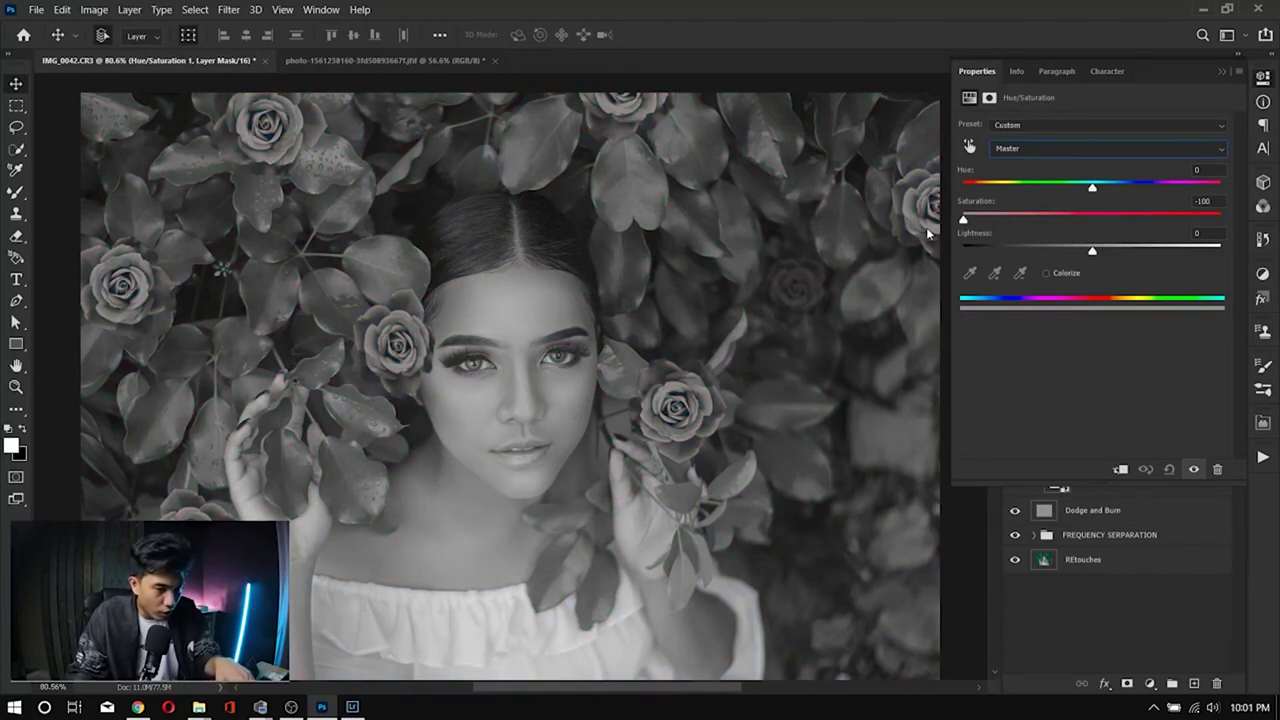
pyautogui.moveTo(964, 219); pyautogui.dragTo(1050, 224)
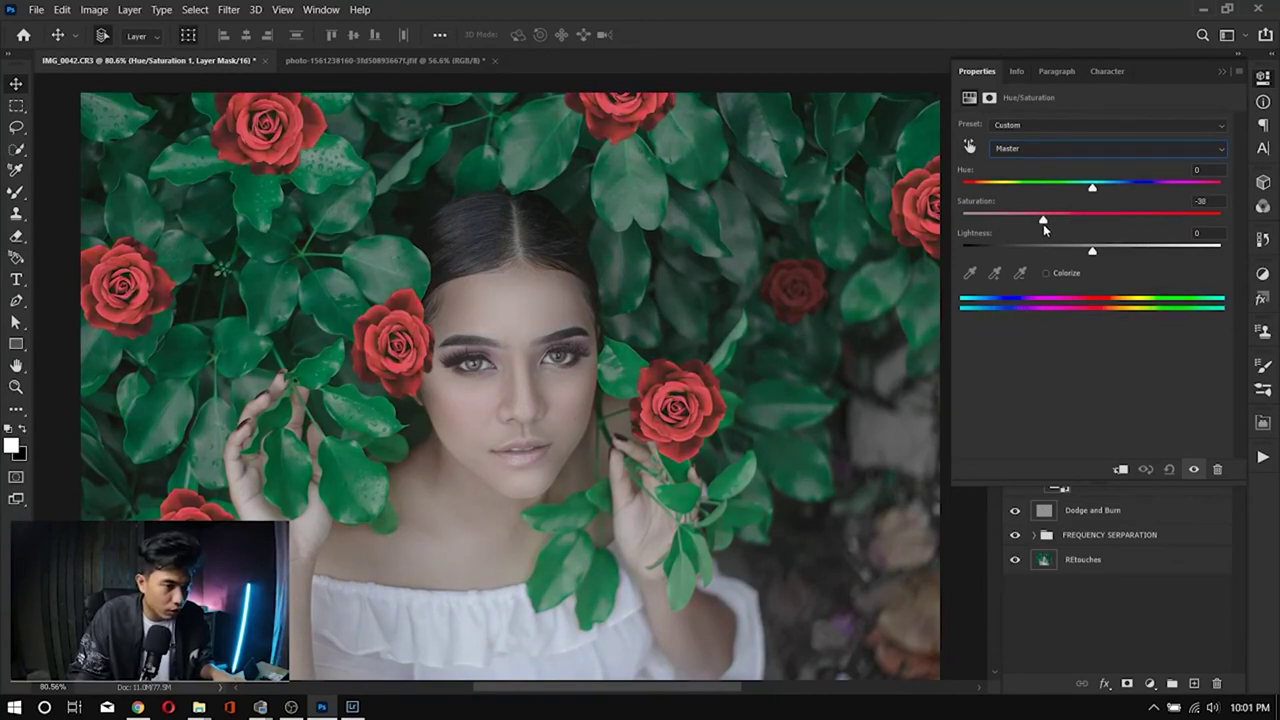
pyautogui.click(1221, 71)
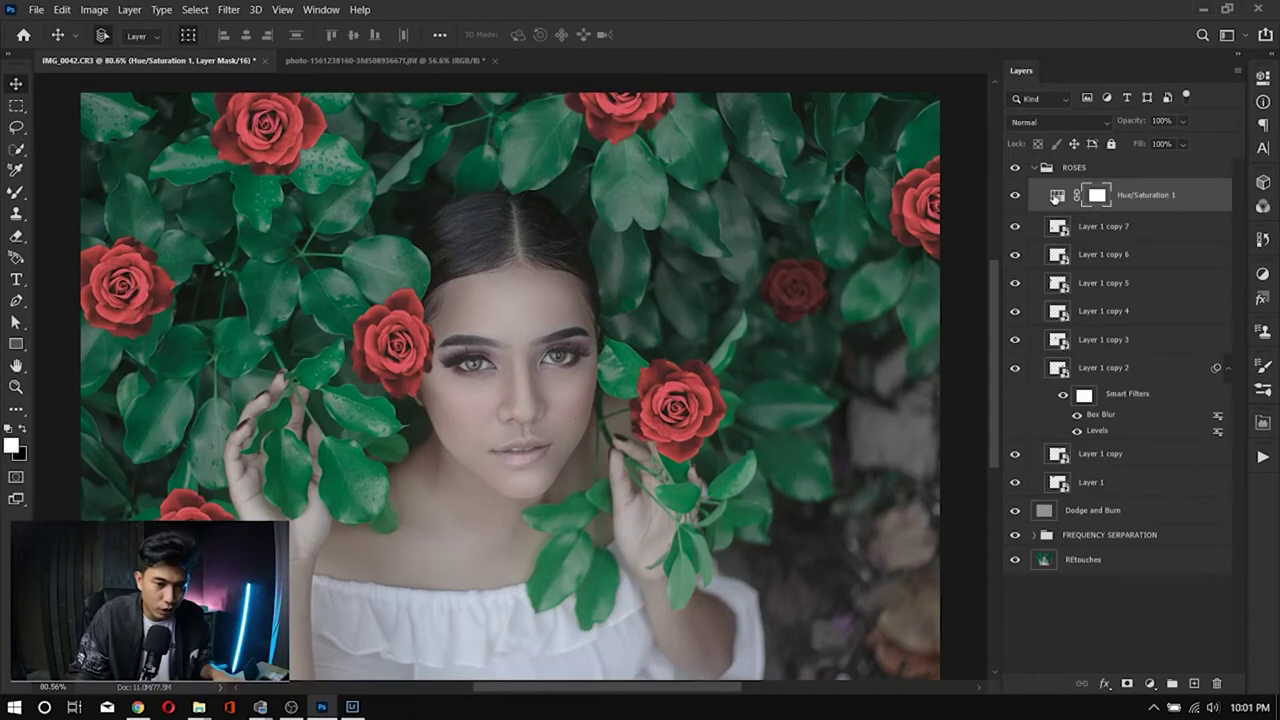
# Step: Move Hue/Saturation 1 above ROSES and clip it to the group
pyautogui.moveTo(1176, 193); pyautogui.dragTo(1176, 166)
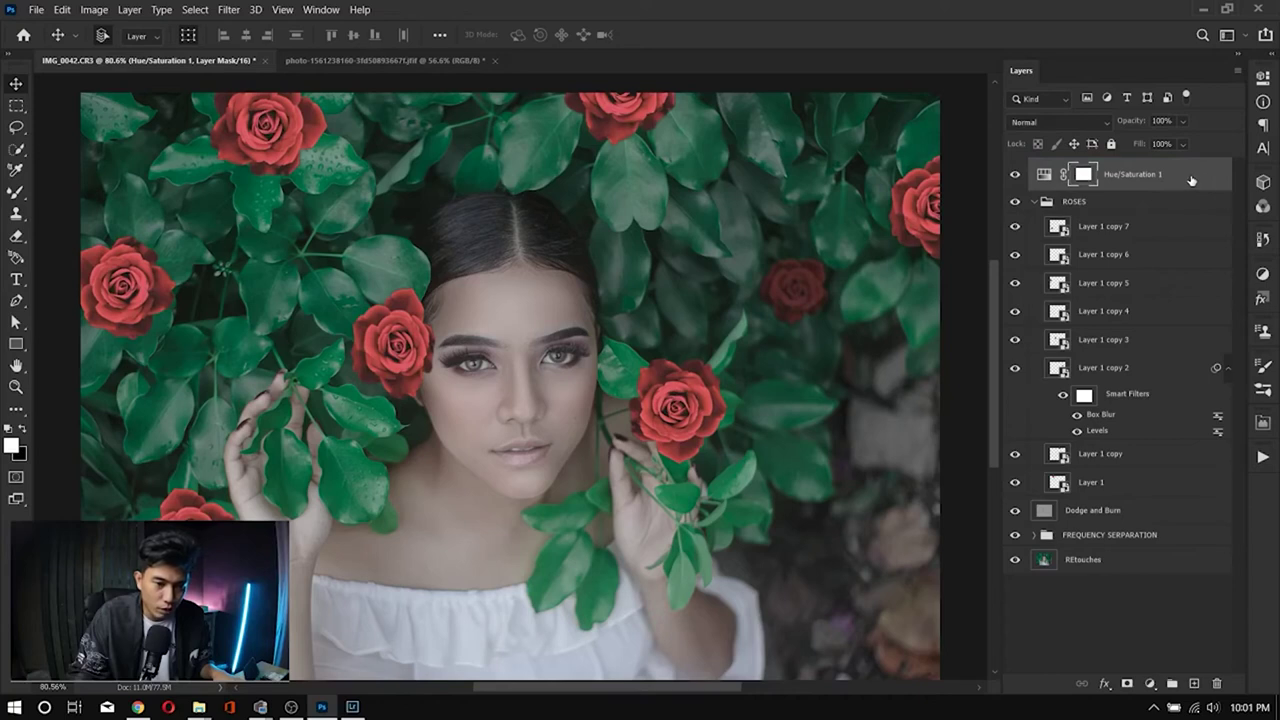
pyautogui.rightClick(1191, 179)
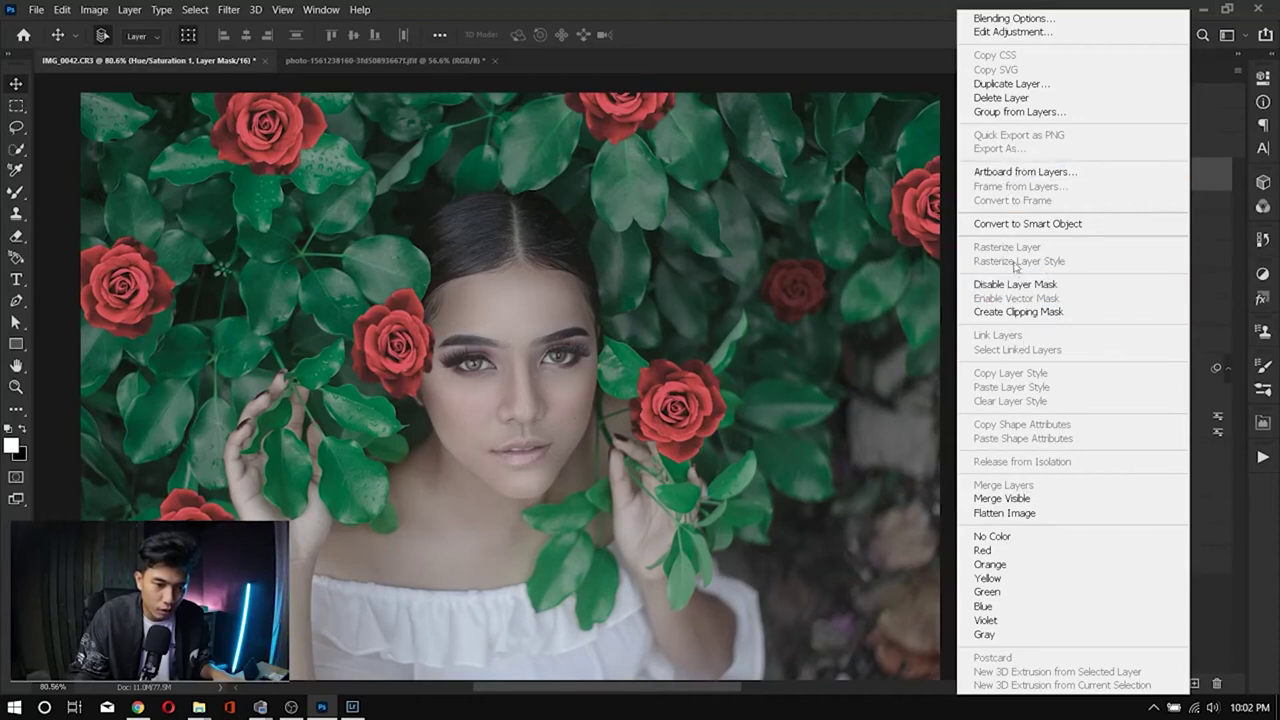
pyautogui.click(989, 316)
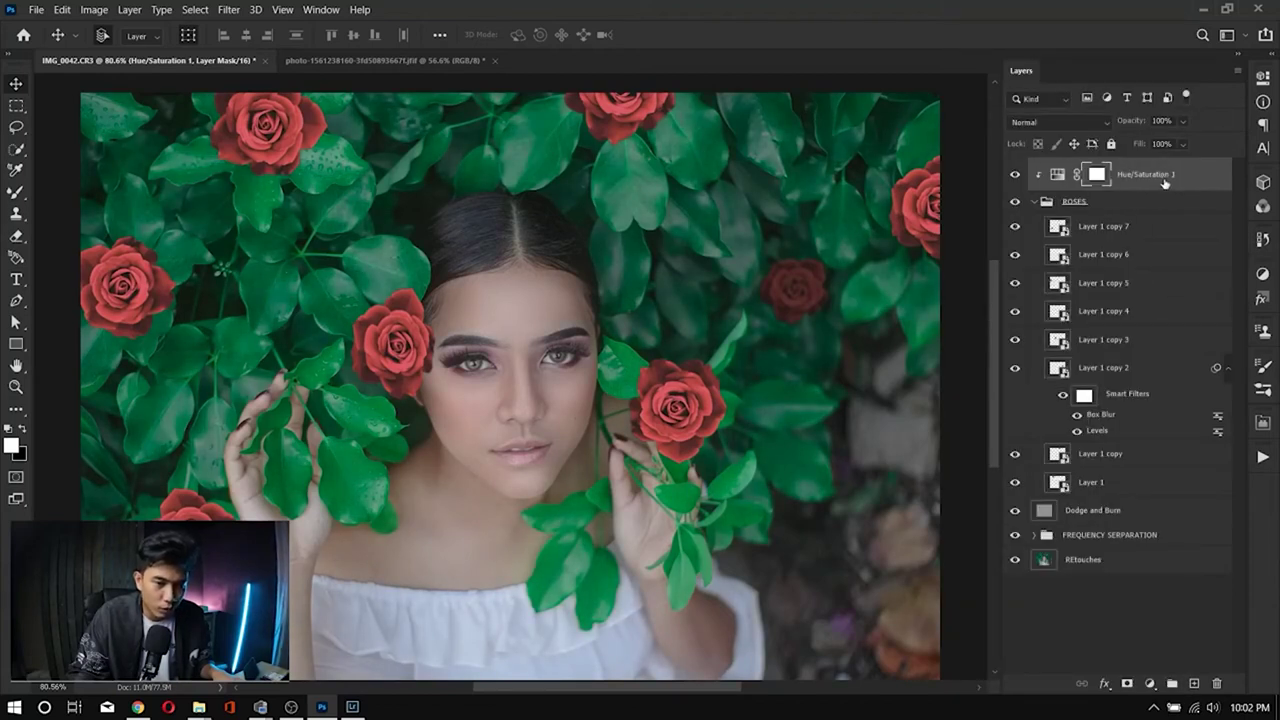
# Step: Collapse ROSES and ease the clipped adjustment's saturation to -21
pyautogui.click(1035, 201)
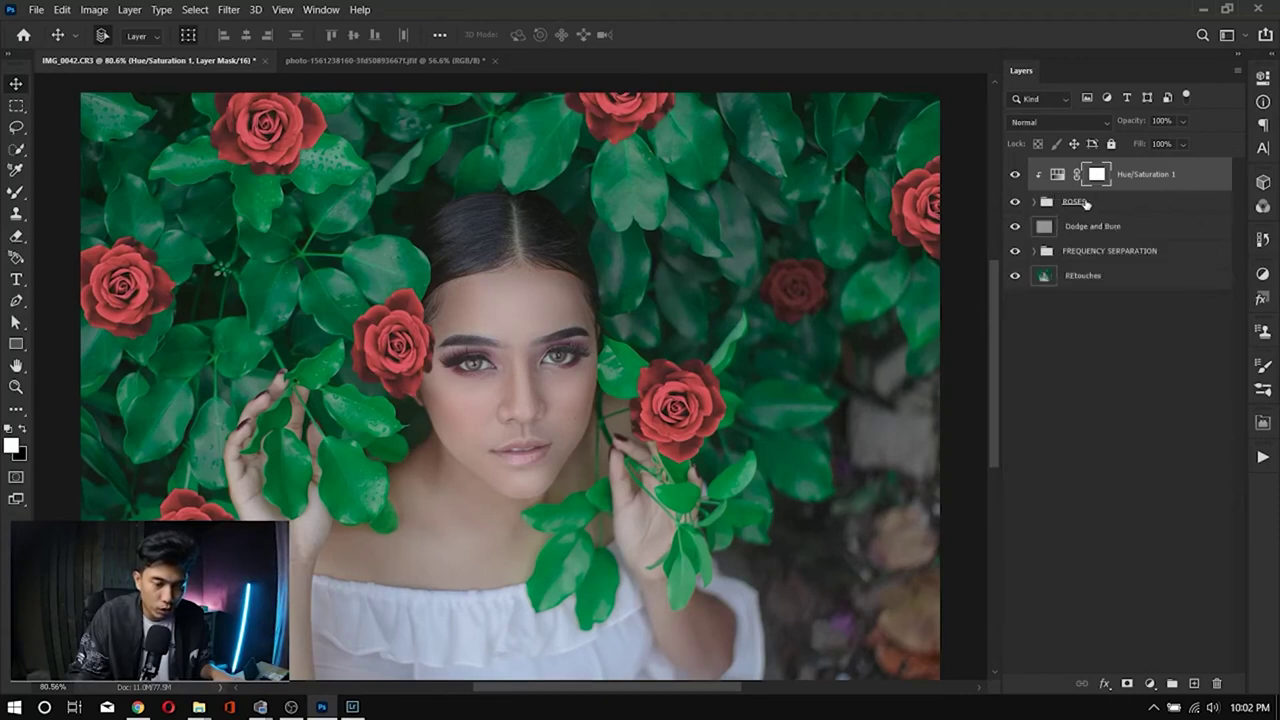
pyautogui.click(1052, 176)
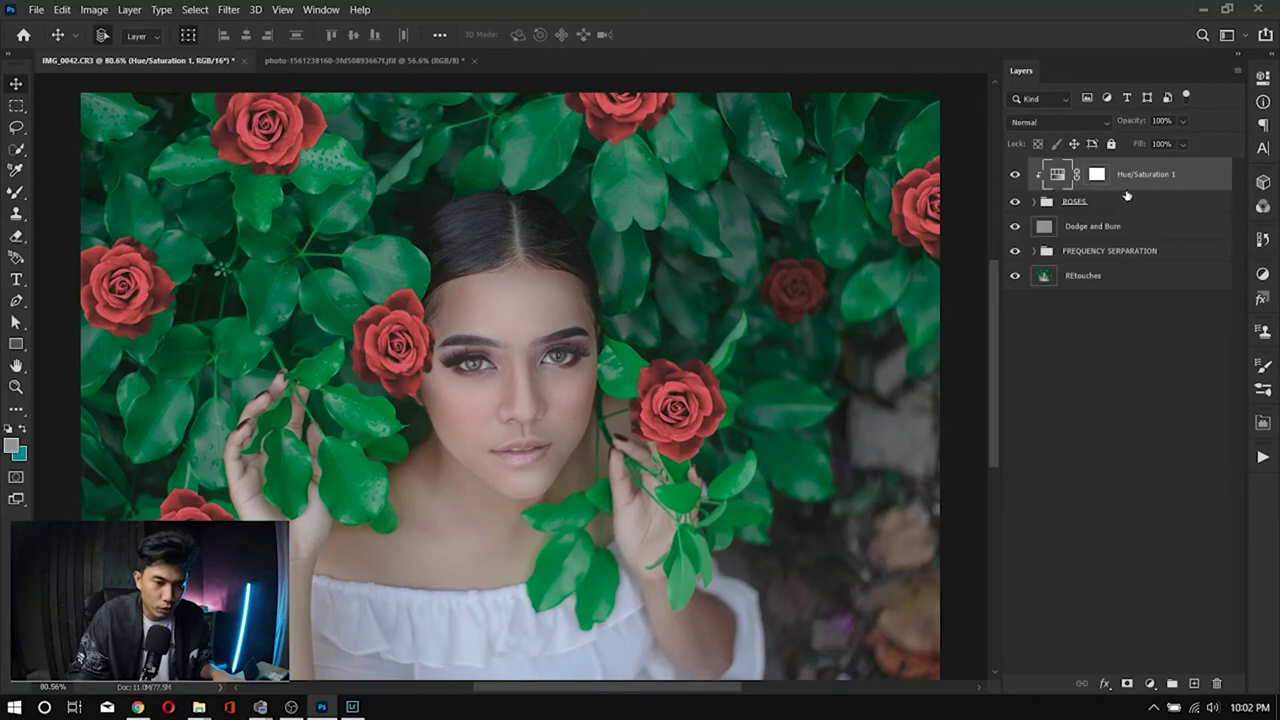
pyautogui.doubleClick(1057, 176)
pyautogui.moveTo(1018, 218); pyautogui.dragTo(964, 218)
pyautogui.moveTo(1127, 232); pyautogui.dragTo(980, 246)
pyautogui.moveTo(1063, 249)
pyautogui.mouseDown()
pyautogui.moveTo(1094, 251)
pyautogui.moveTo(1069, 247)
pyautogui.mouseUp()
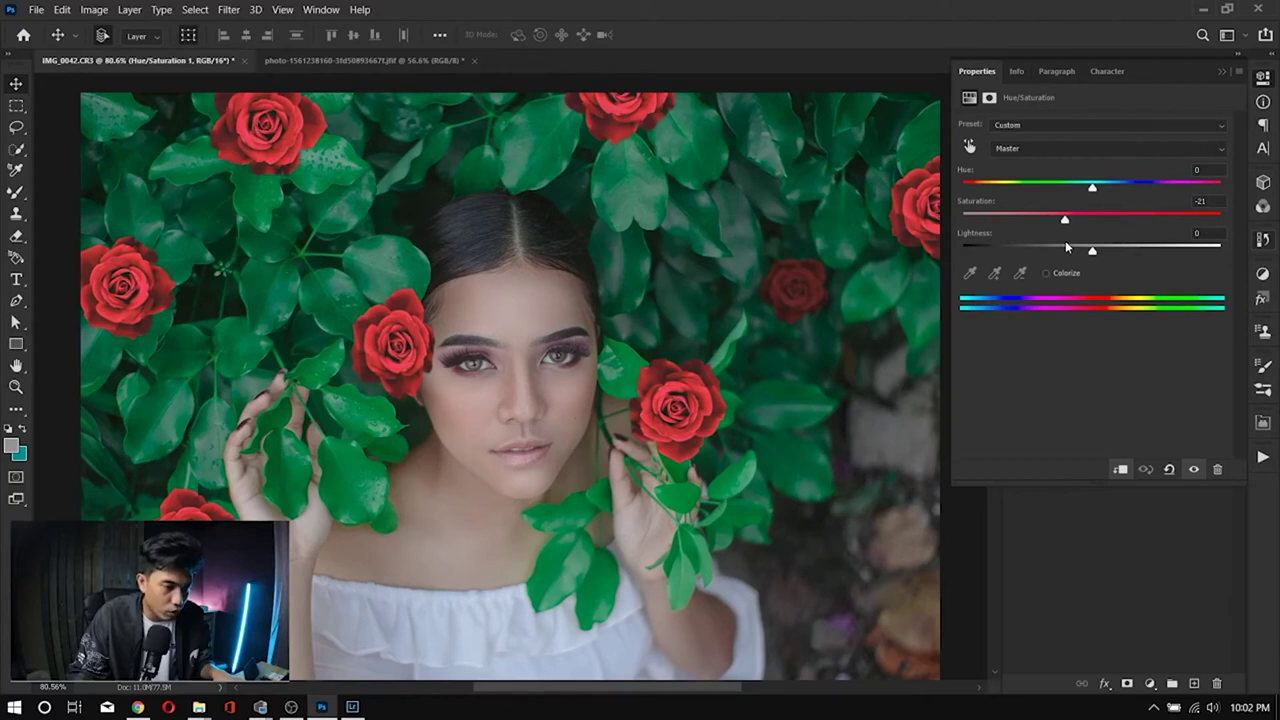
pyautogui.click(1222, 71)
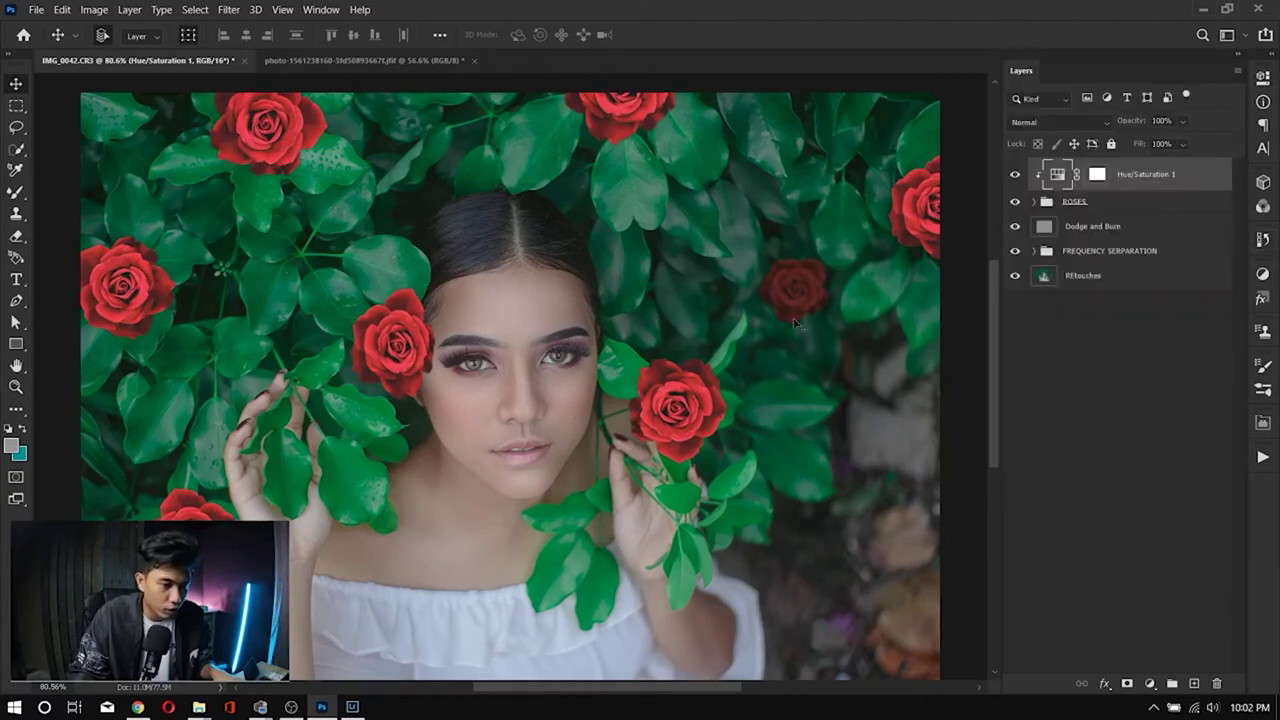
# Step: Expand the ROSES group, zoom to the right side and select the edge rose, Layer 1 copy 6
pyautogui.scroll(-3, 583, 331)
pyautogui.scroll(-2, 583, 331)
pyautogui.scroll(4, 583, 331)
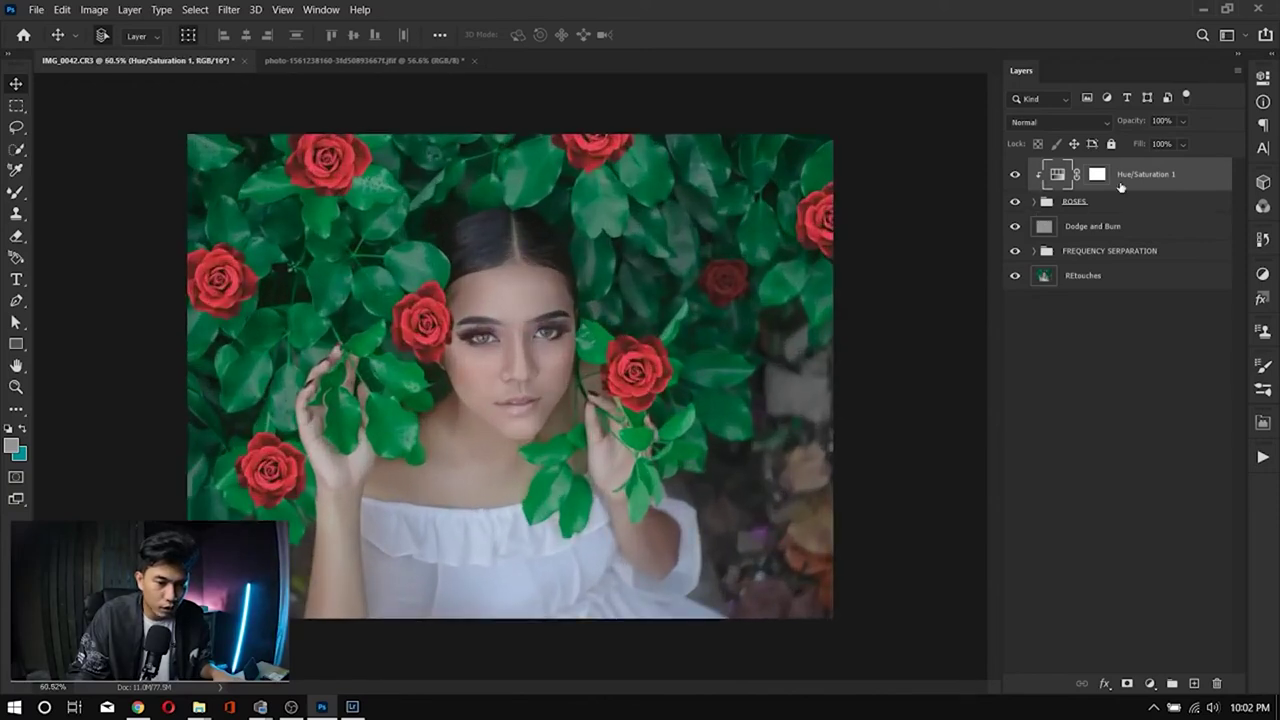
pyautogui.click(1034, 201)
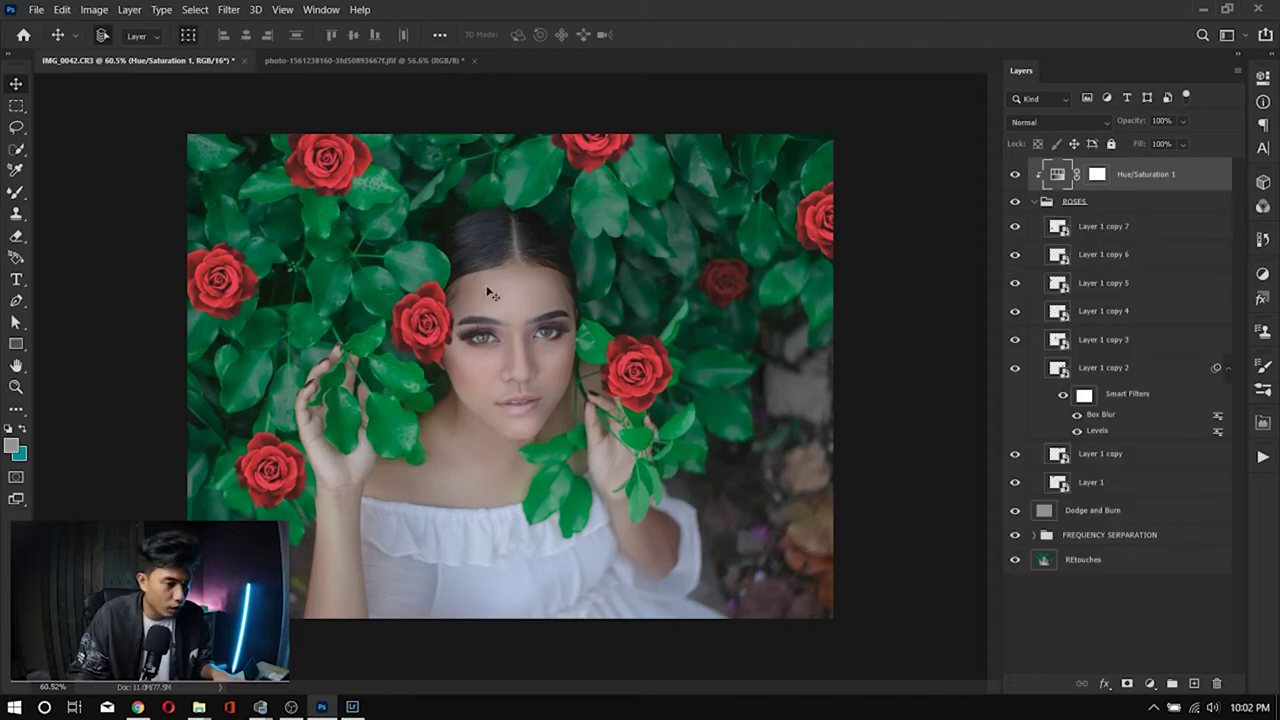
pyautogui.scroll(5, 845, 220)
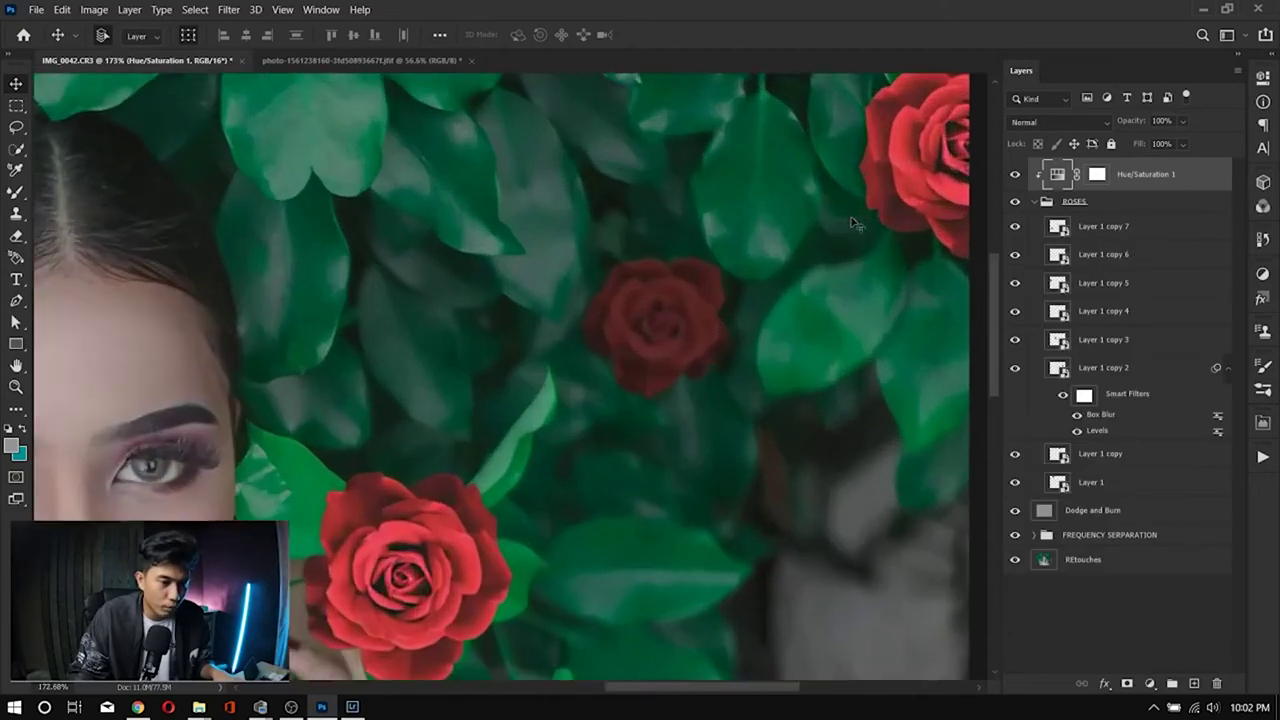
pyautogui.moveTo(779, 177); pyautogui.dragTo(639, 282)
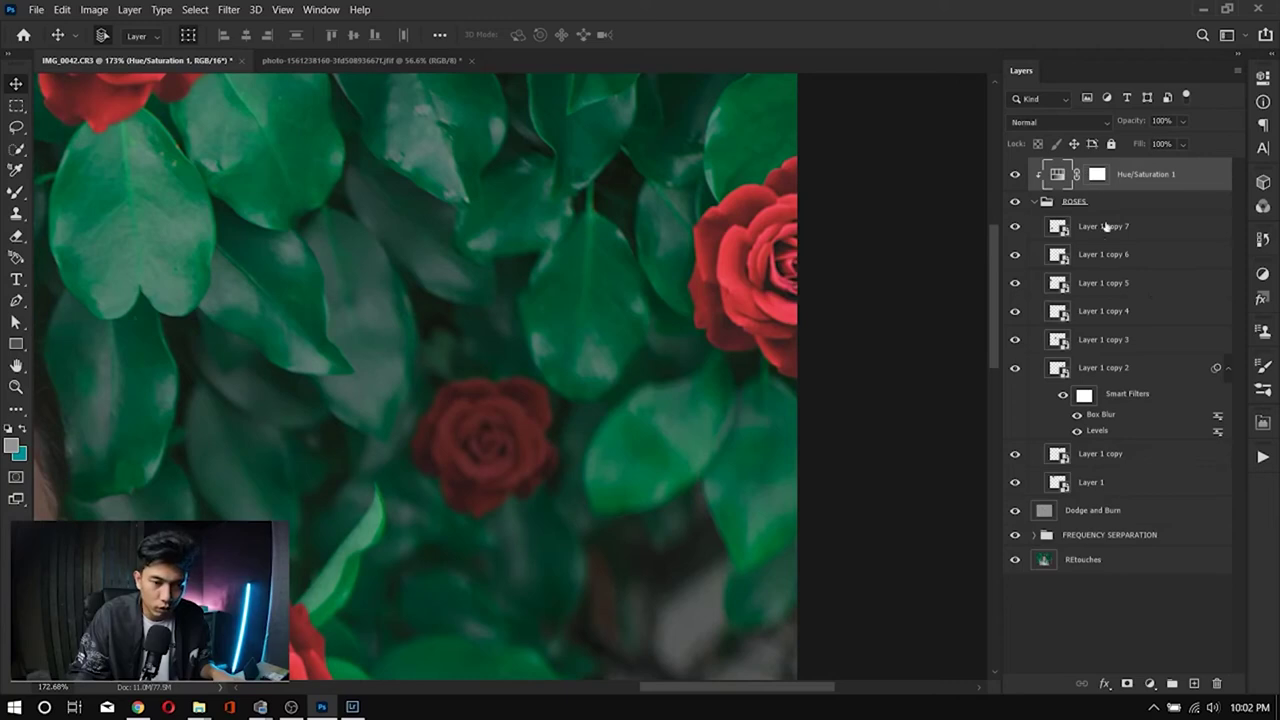
pyautogui.click(771, 278)
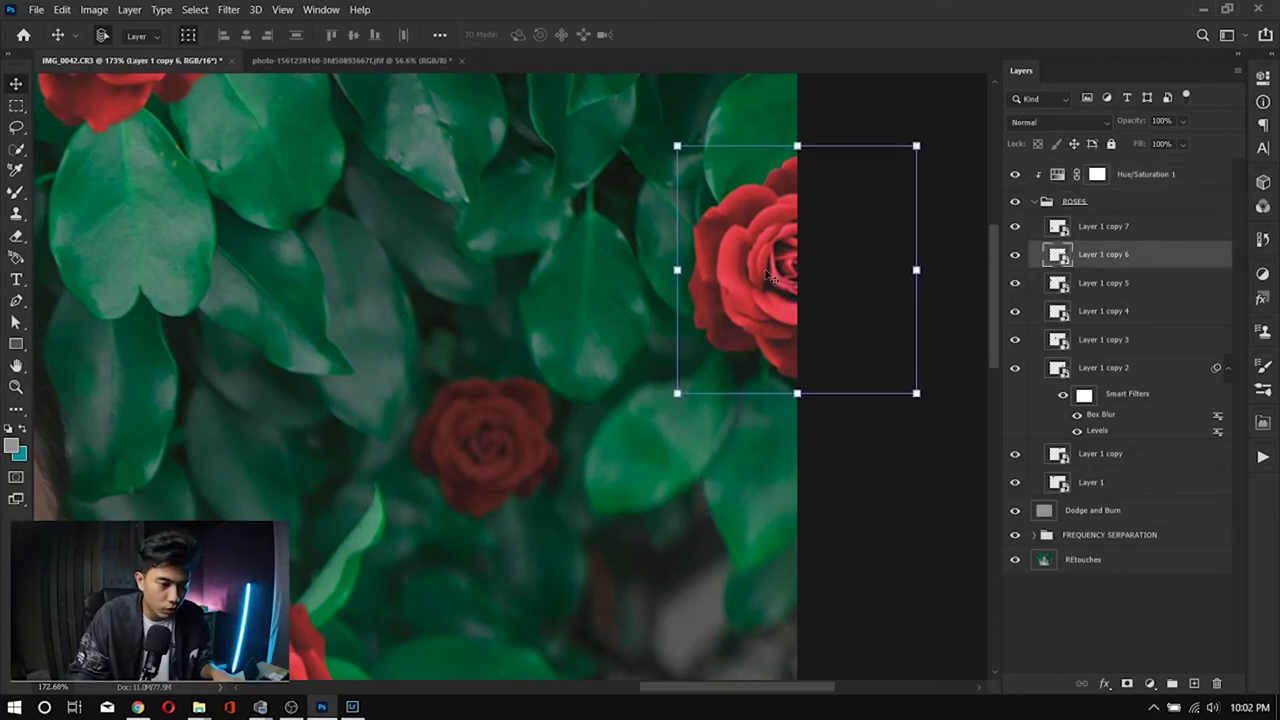
pyautogui.click(232, 12)
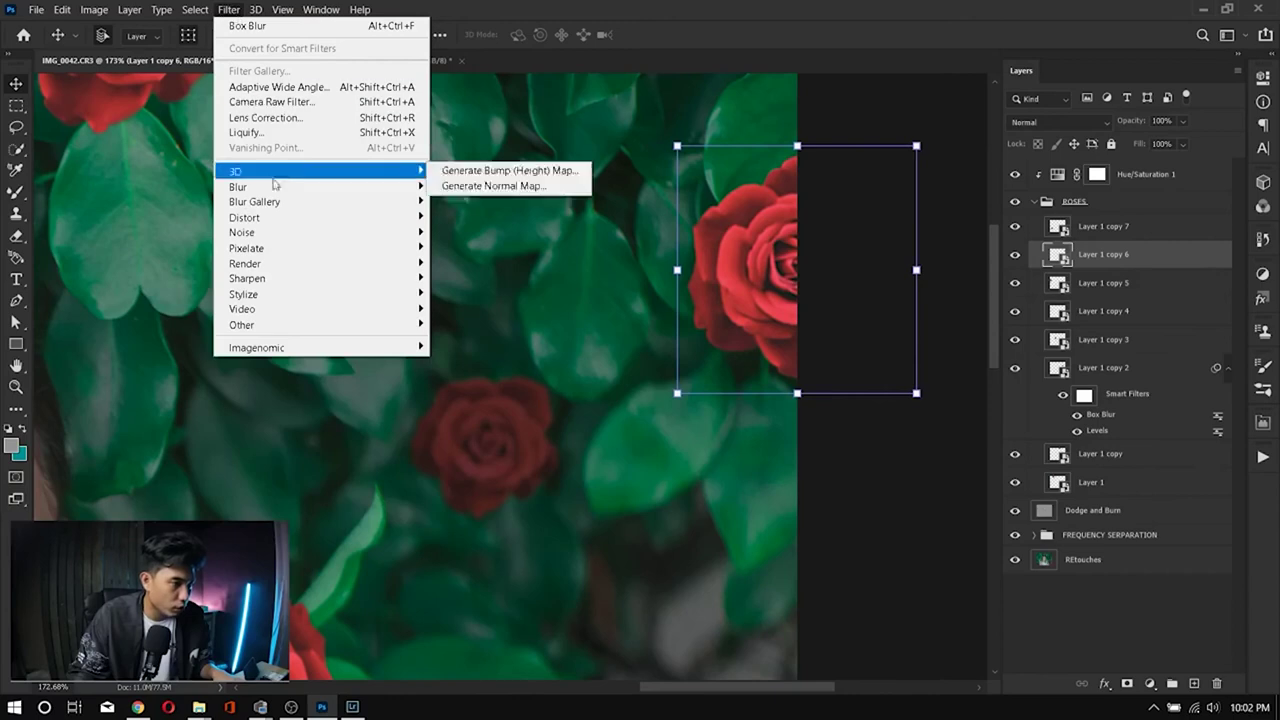
pyautogui.moveTo(278, 190)
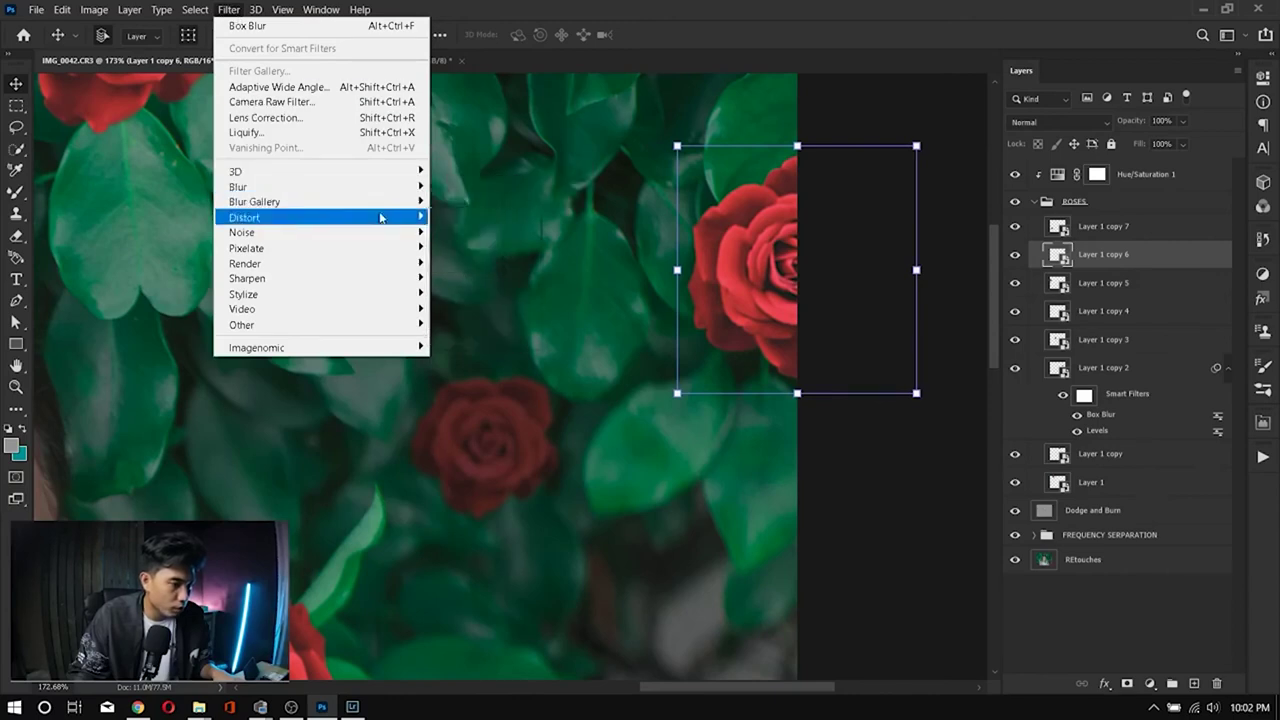
pyautogui.click(320, 26)
pyautogui.moveTo(932, 137); pyautogui.dragTo(1075, 148)
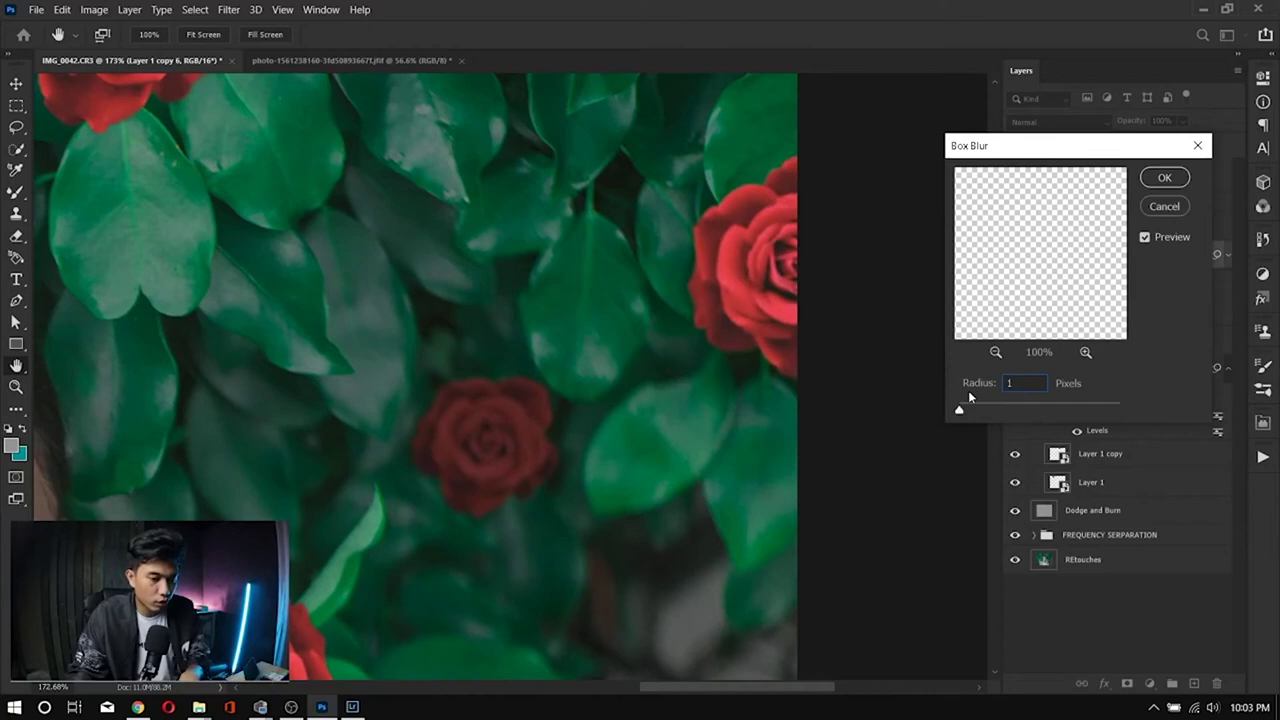
pyautogui.press('Return')
pyautogui.scroll(-3, 520, 393)
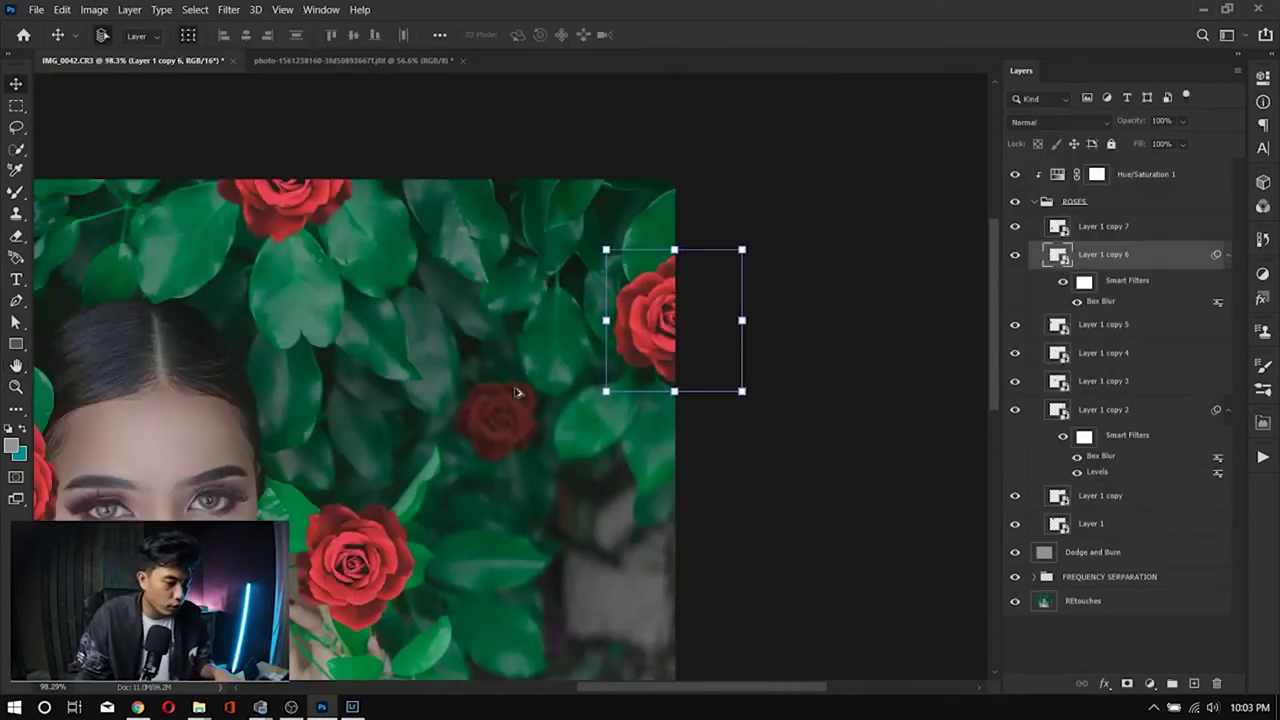
pyautogui.scroll(2, 539, 317)
pyautogui.scroll(4, 539, 317)
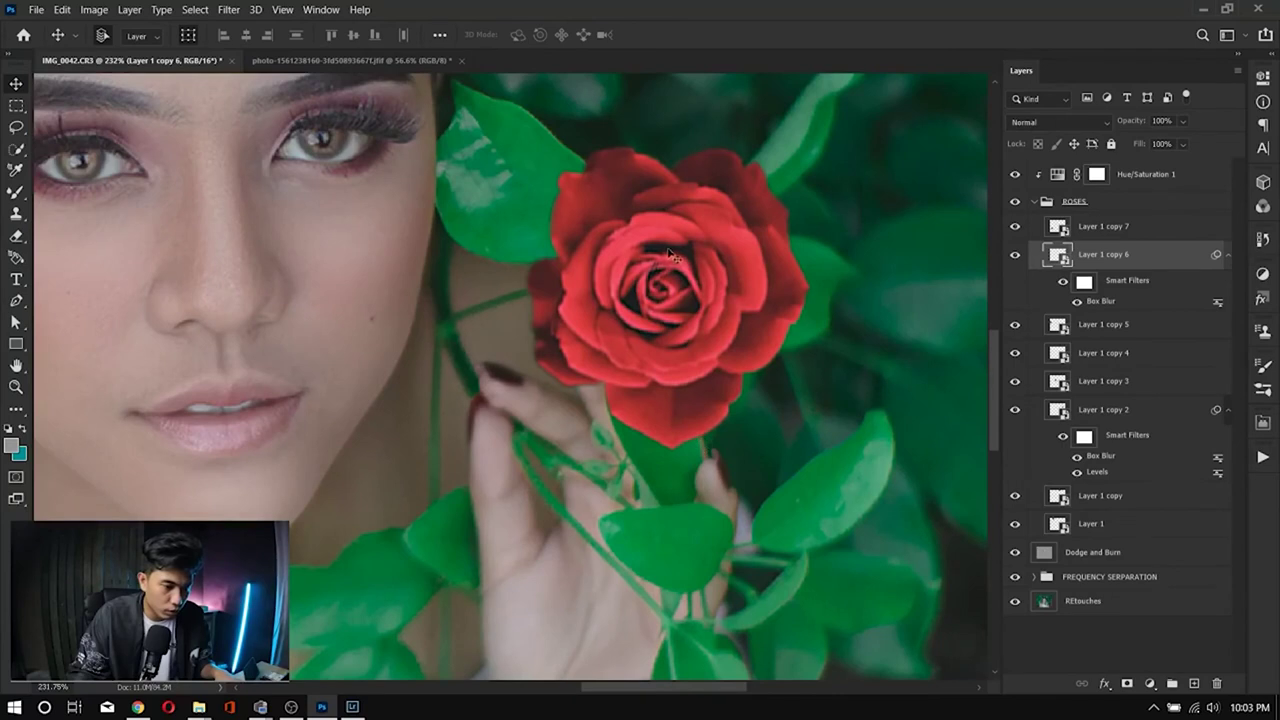
pyautogui.scroll(-5, 592, 331)
pyautogui.scroll(5, 645, 347)
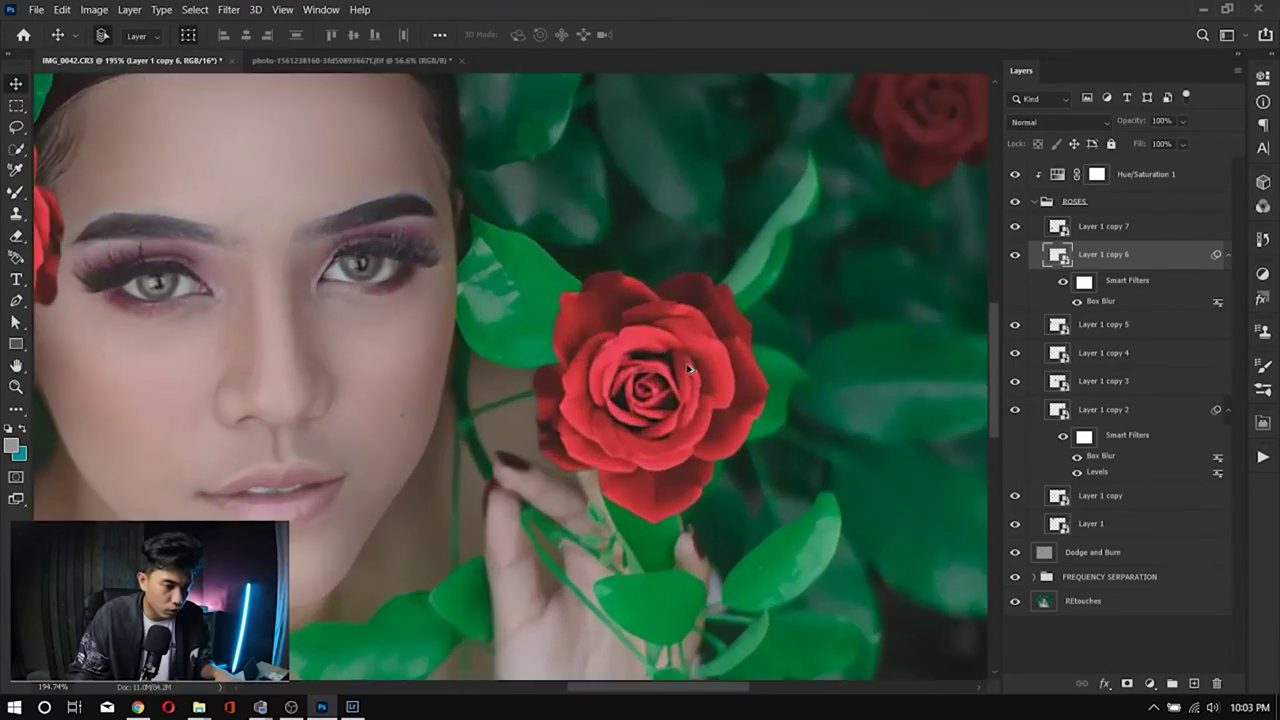
pyautogui.click(1060, 353)
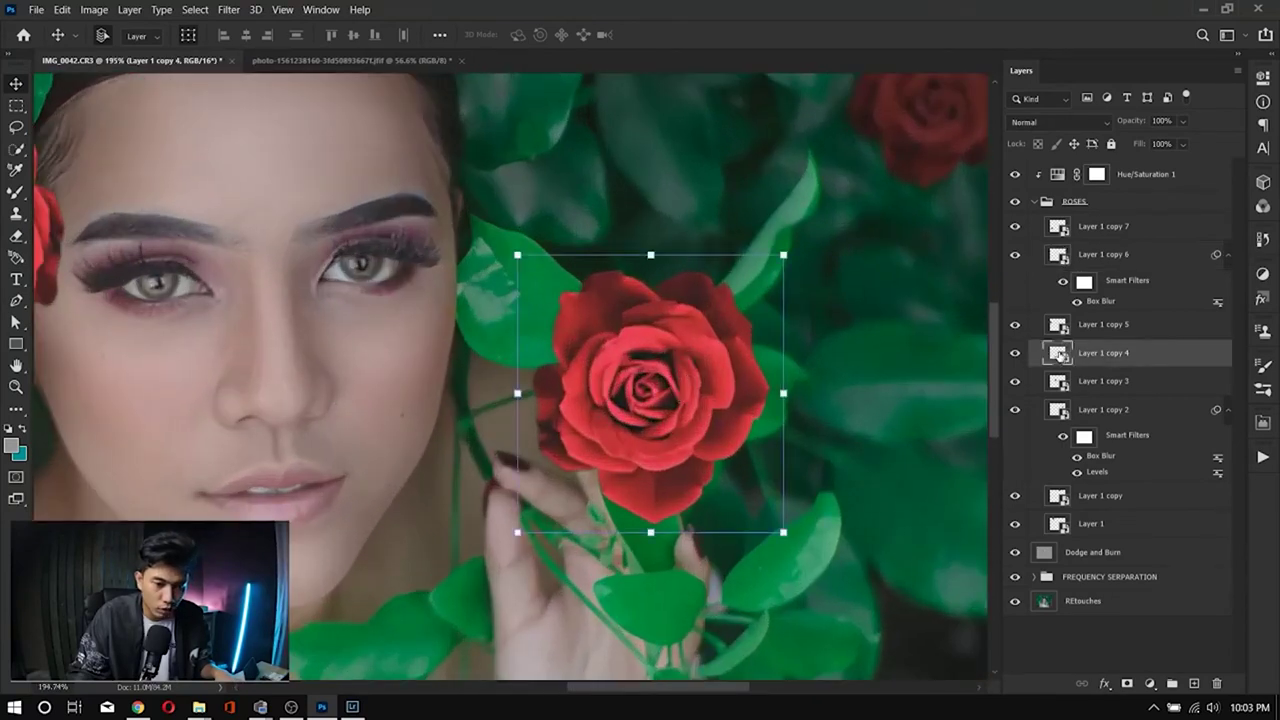
pyautogui.click(225, 11)
pyautogui.click(232, 24)
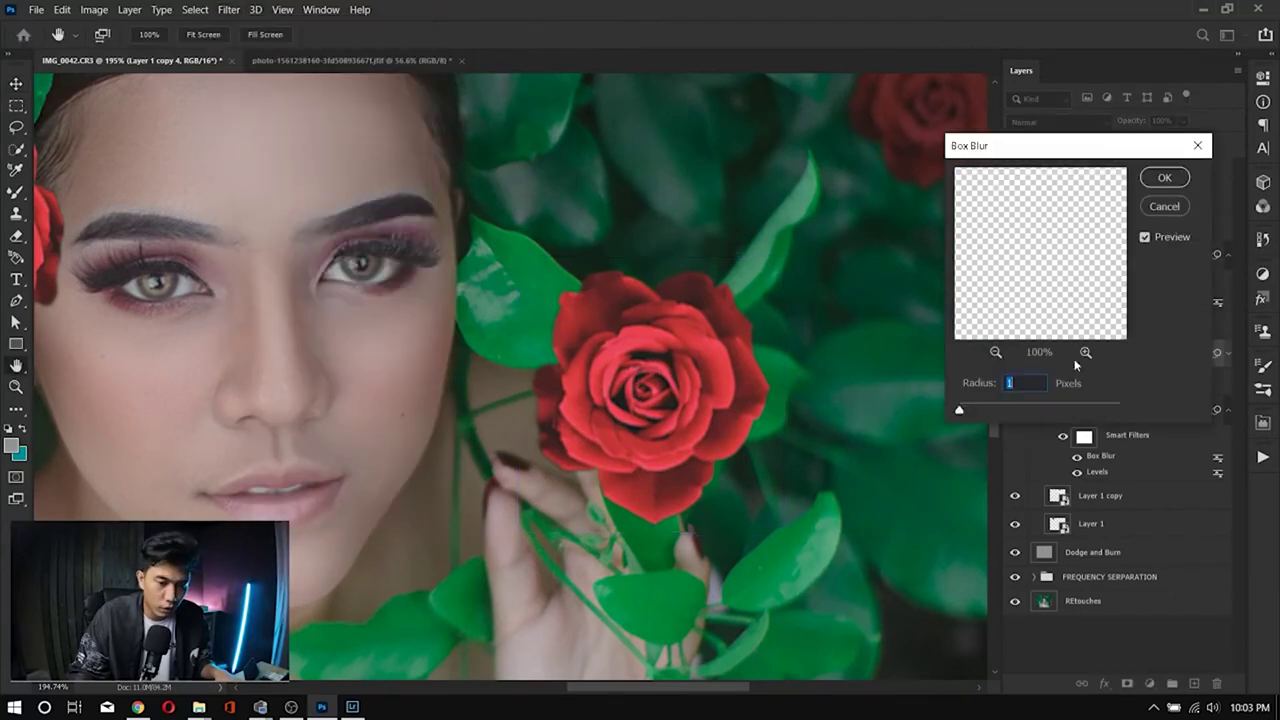
pyautogui.press('Return')
pyautogui.hscroll(-6, 723, 323)
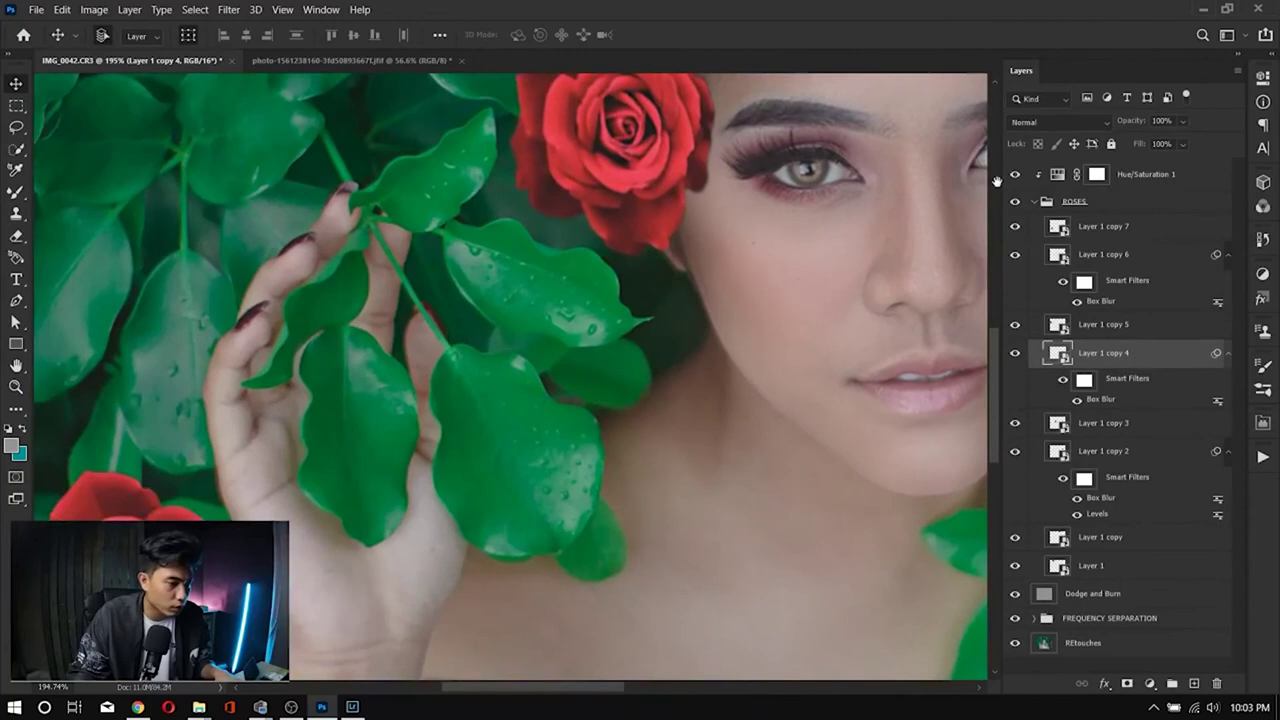
pyautogui.hscroll(-8, 593, 395)
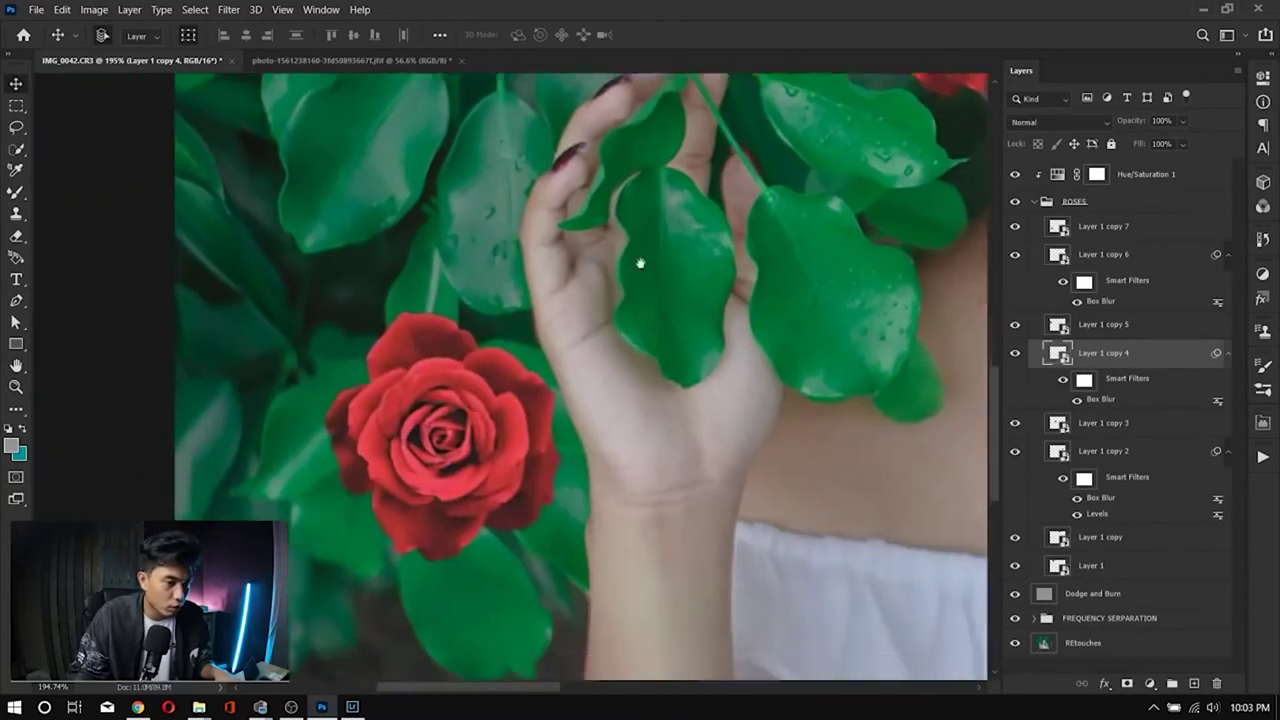
pyautogui.click(565, 330)
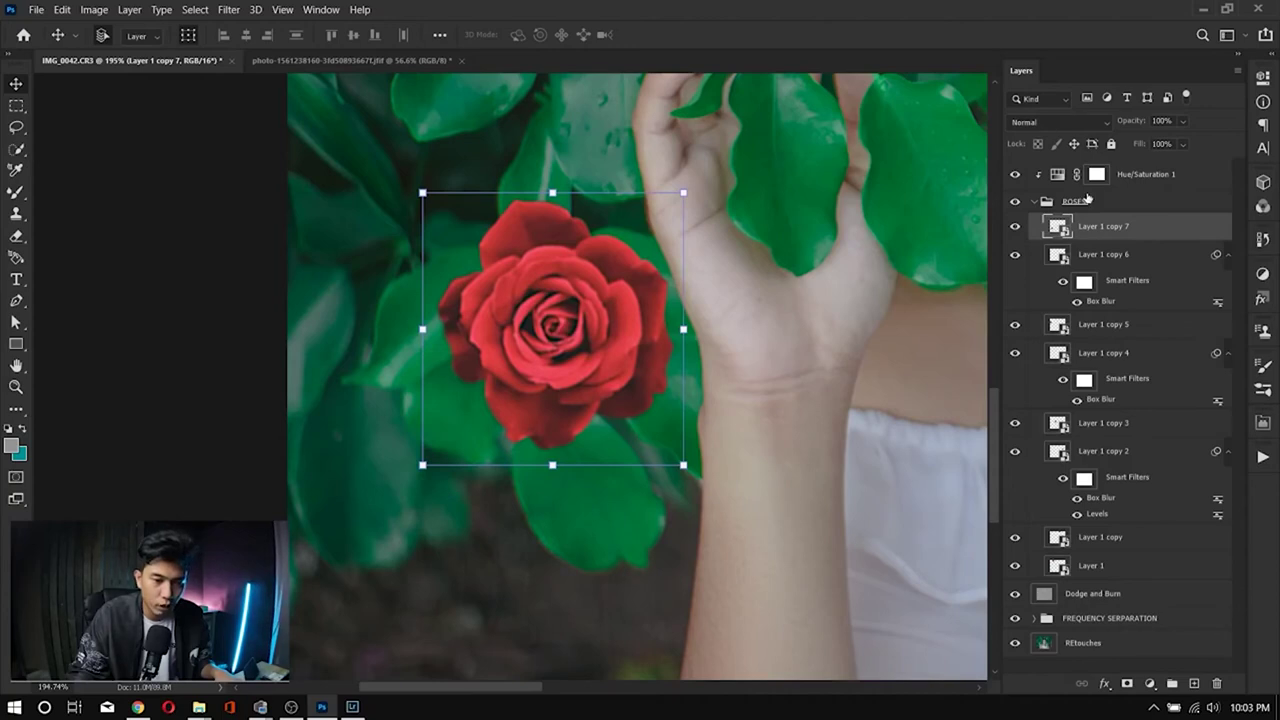
pyautogui.hotkey('ctrl', 'alt', 'f')
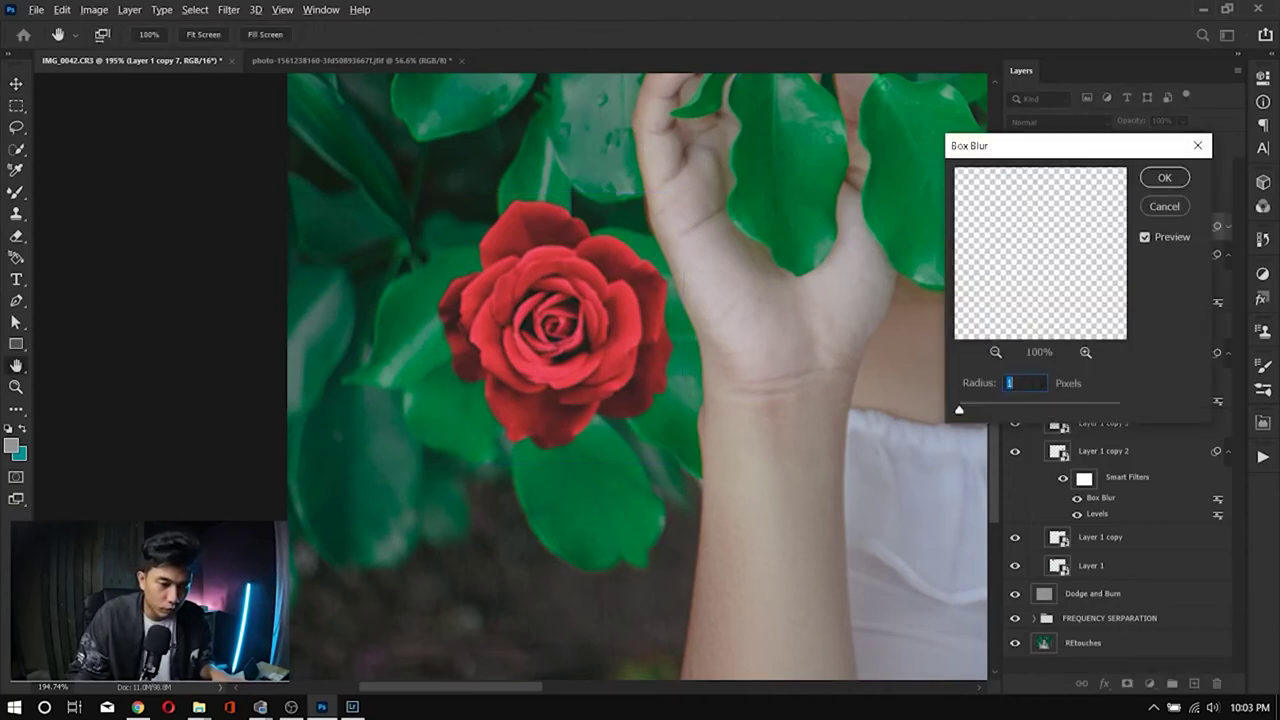
pyautogui.write('2')
pyautogui.press('Return')
pyautogui.scroll(-5, 773, 256)
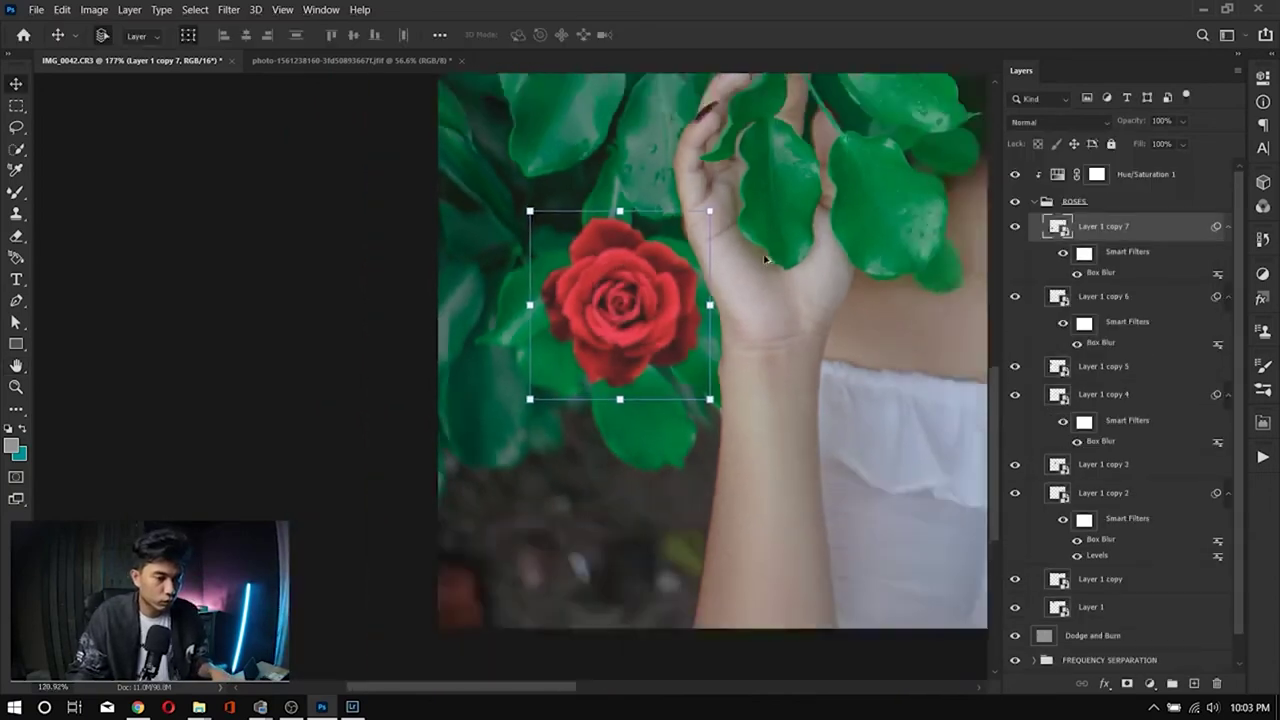
pyautogui.scroll(5, 423, 300)
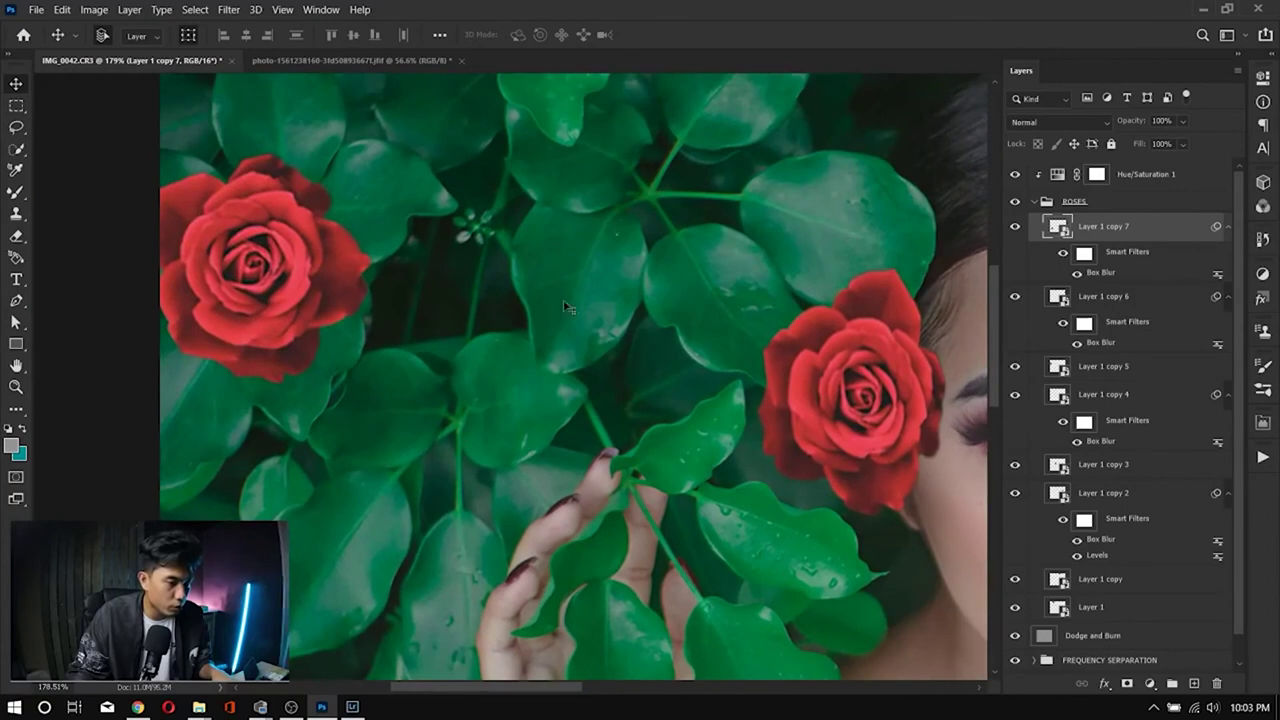
pyautogui.scroll(5, 540, 405)
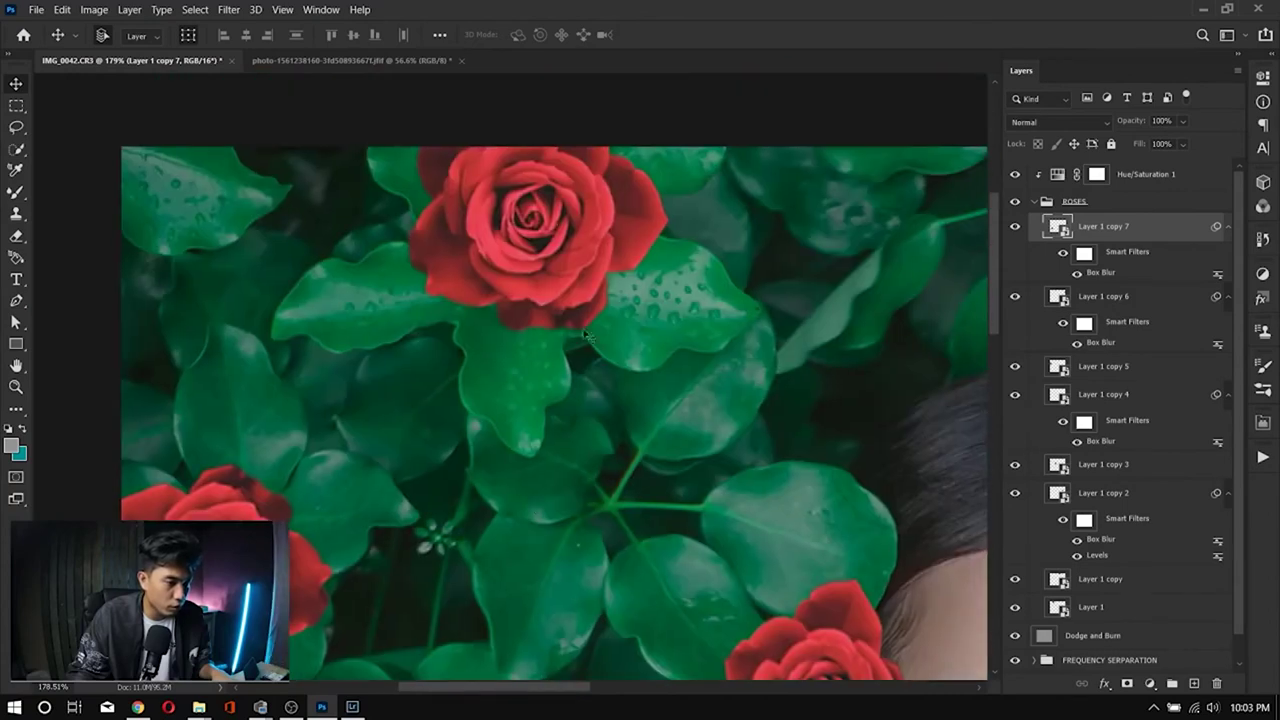
pyautogui.scroll(-3, 634, 415)
pyautogui.scroll(3, 405, 497)
pyautogui.scroll(2, 397, 496)
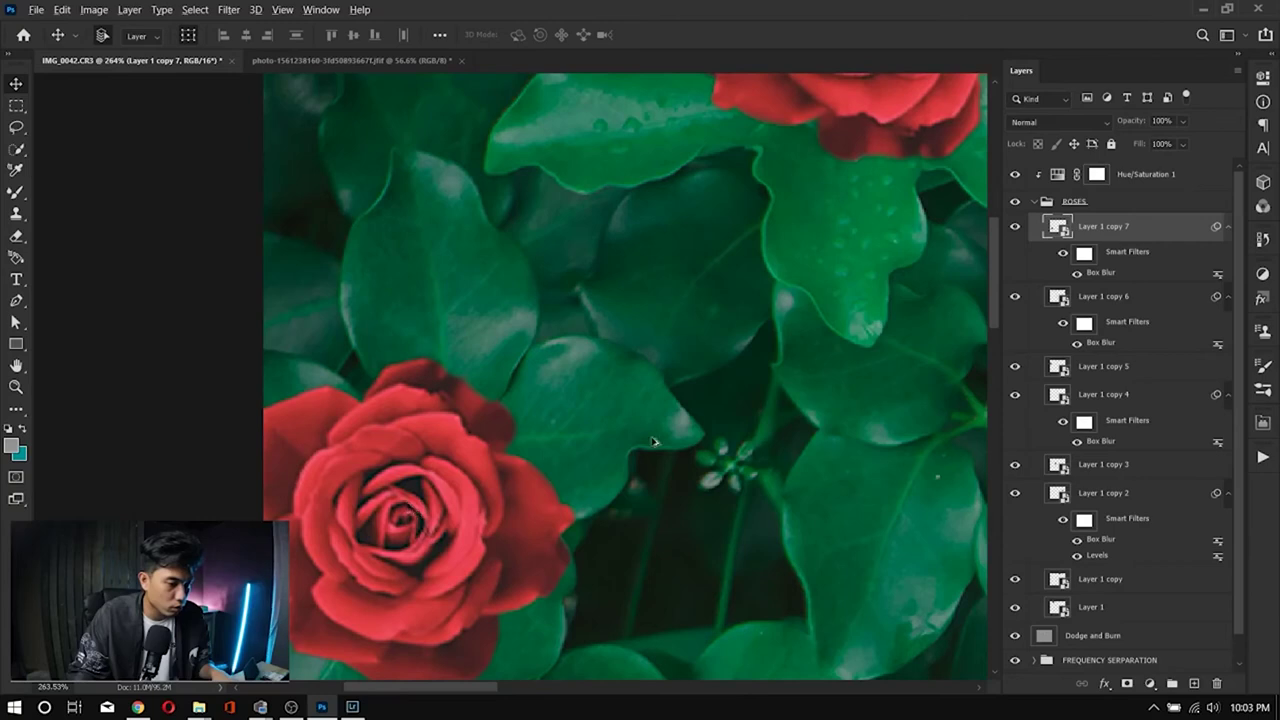
pyautogui.scroll(-5, 656, 442)
pyautogui.scroll(2, 573, 357)
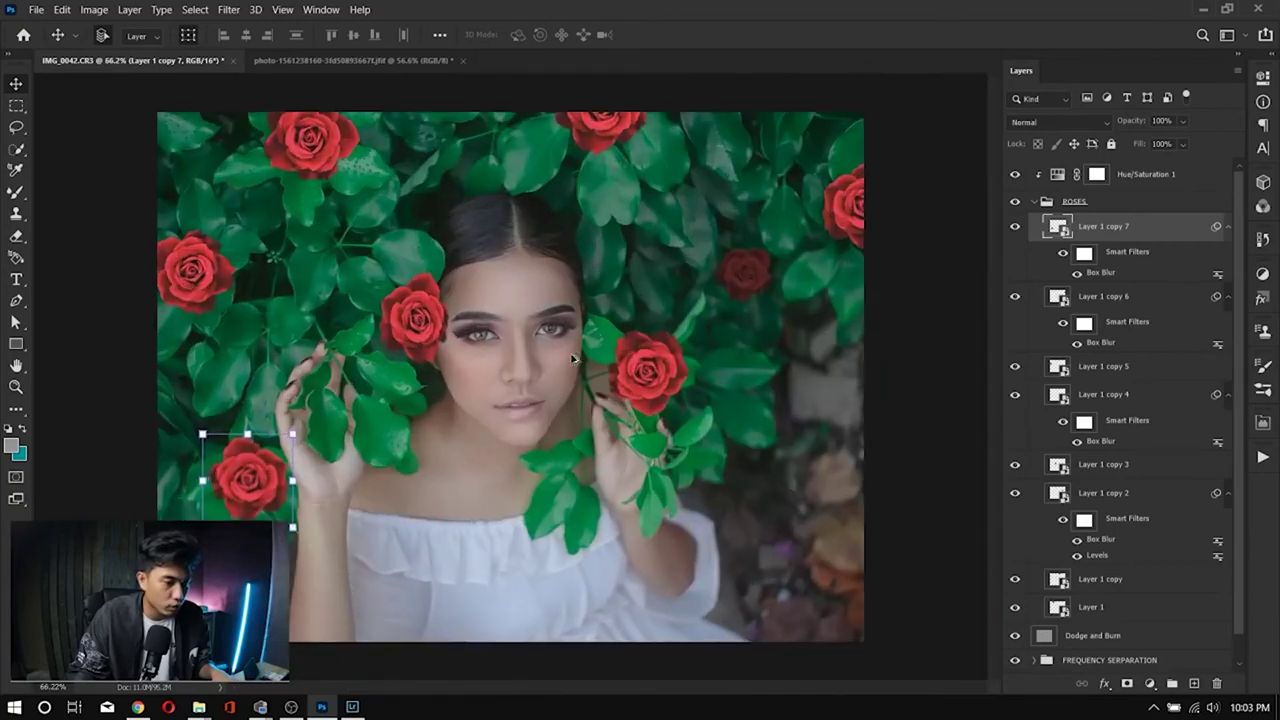
pyautogui.scroll(-3, 573, 357)
pyautogui.scroll(1, 573, 357)
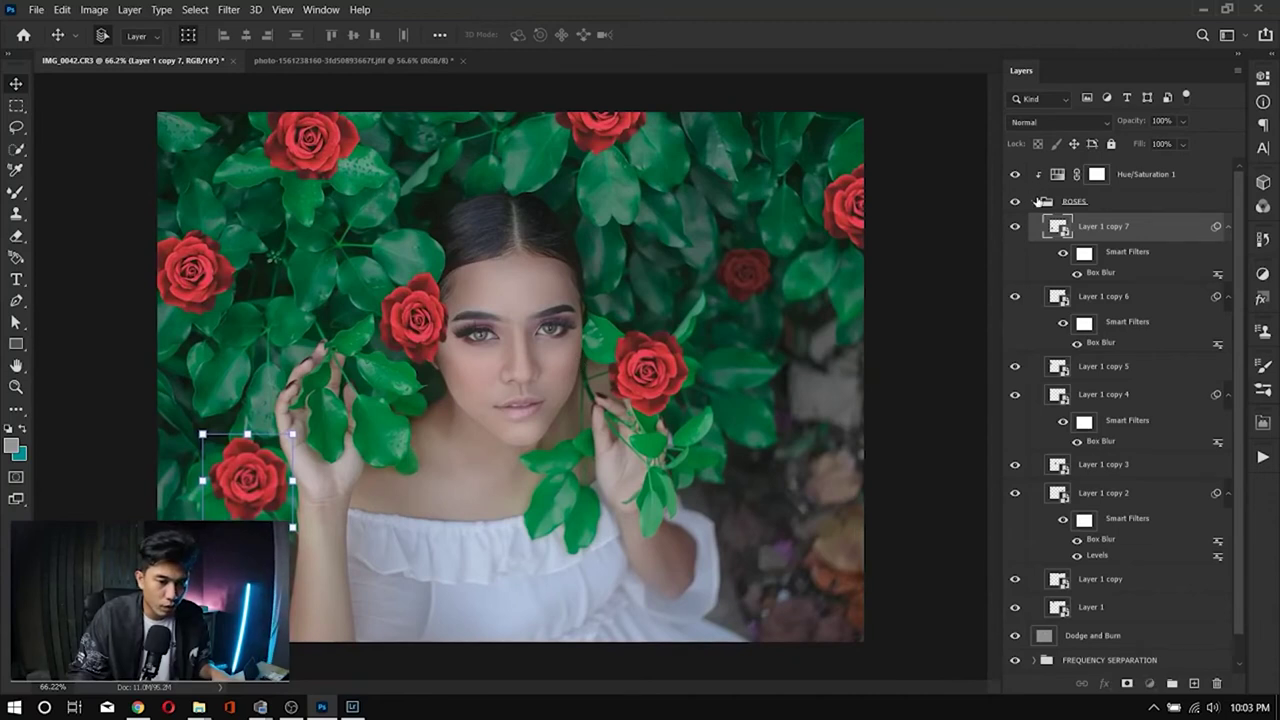
# Step: Collapse the ROSES group and zoom in on the rose beside the eye
pyautogui.click(1034, 201)
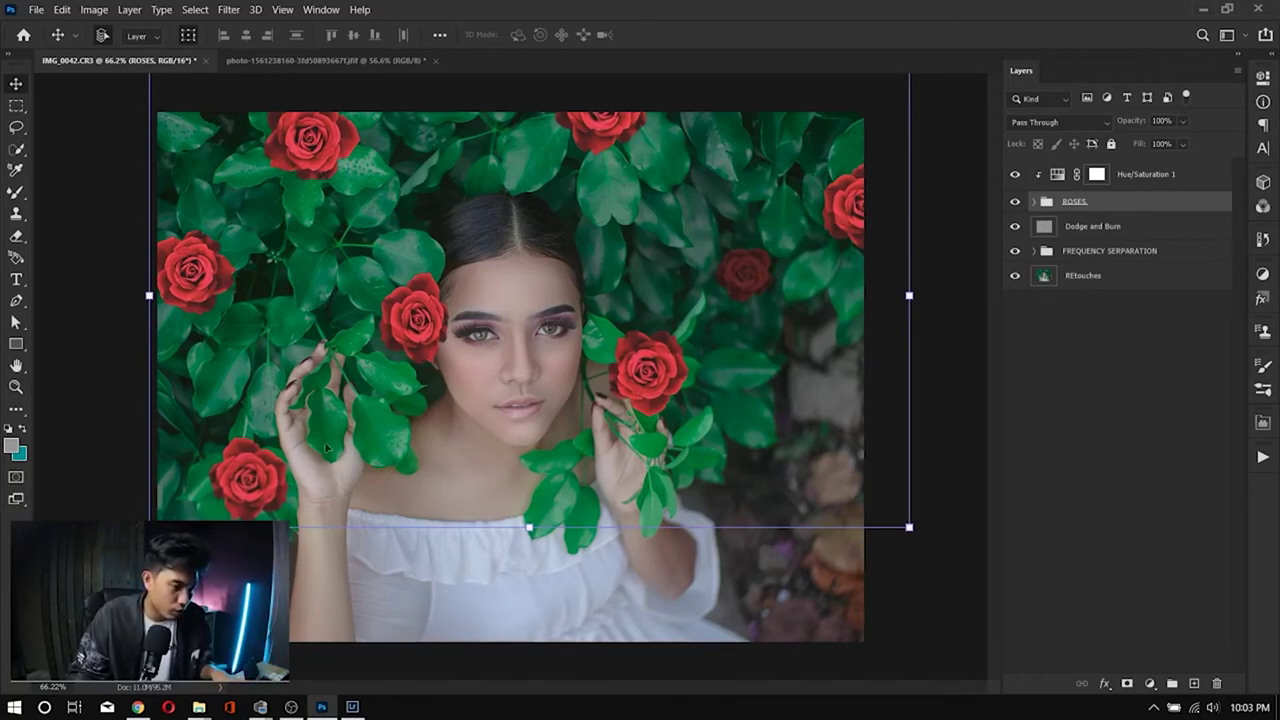
pyautogui.moveTo(446, 274); pyautogui.dragTo(633, 277)
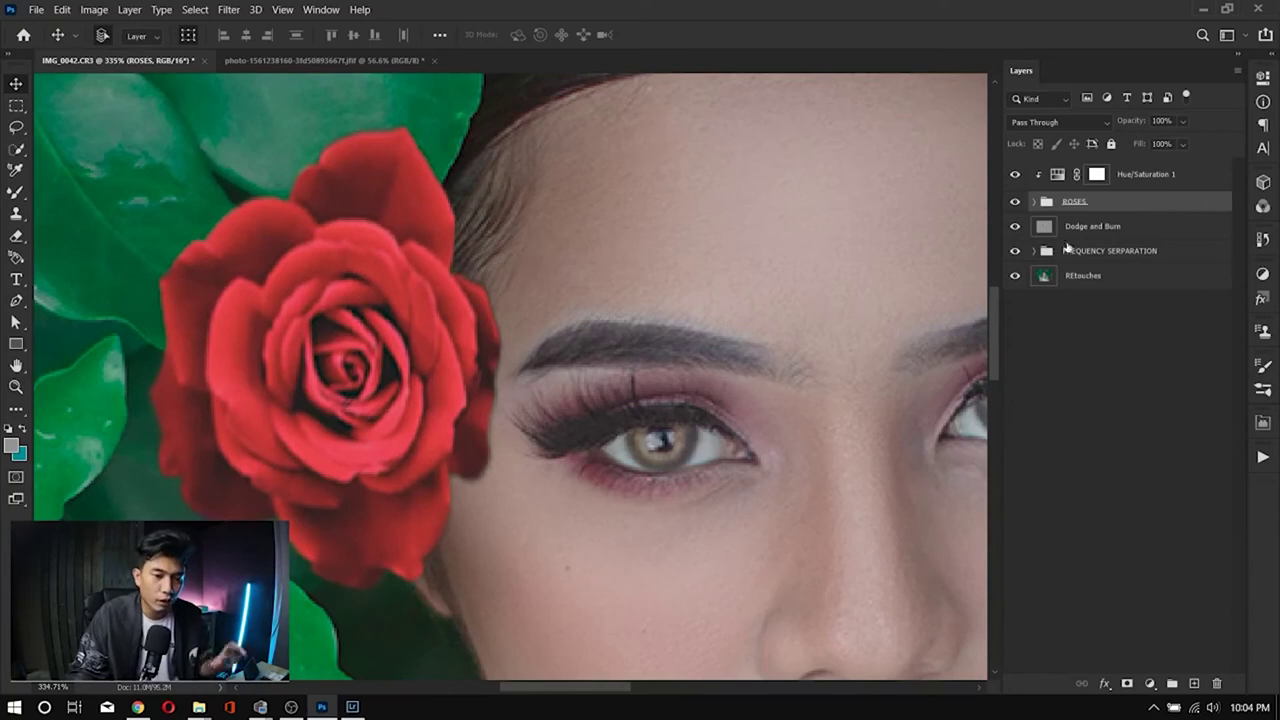
# Step: Enable a drop shadow on ROSES with a 131° global-light angle and 20% opacity
pyautogui.doubleClick(1173, 204)
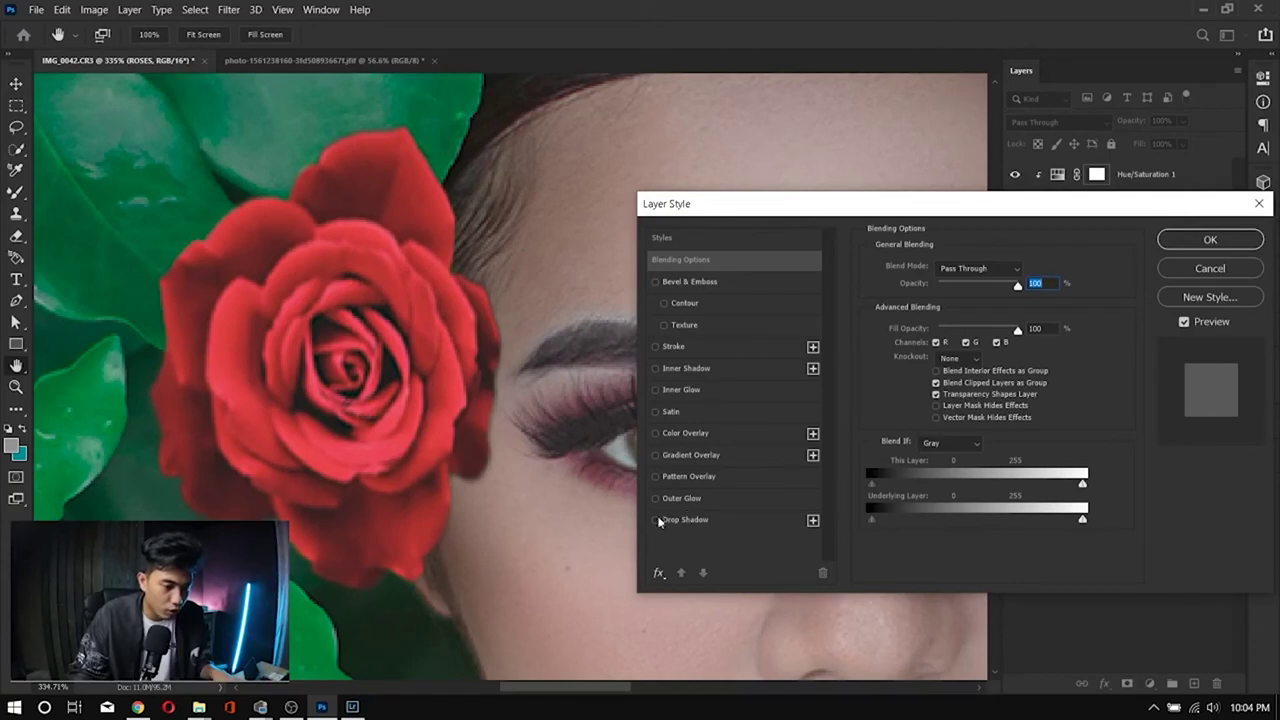
pyautogui.click(656, 520)
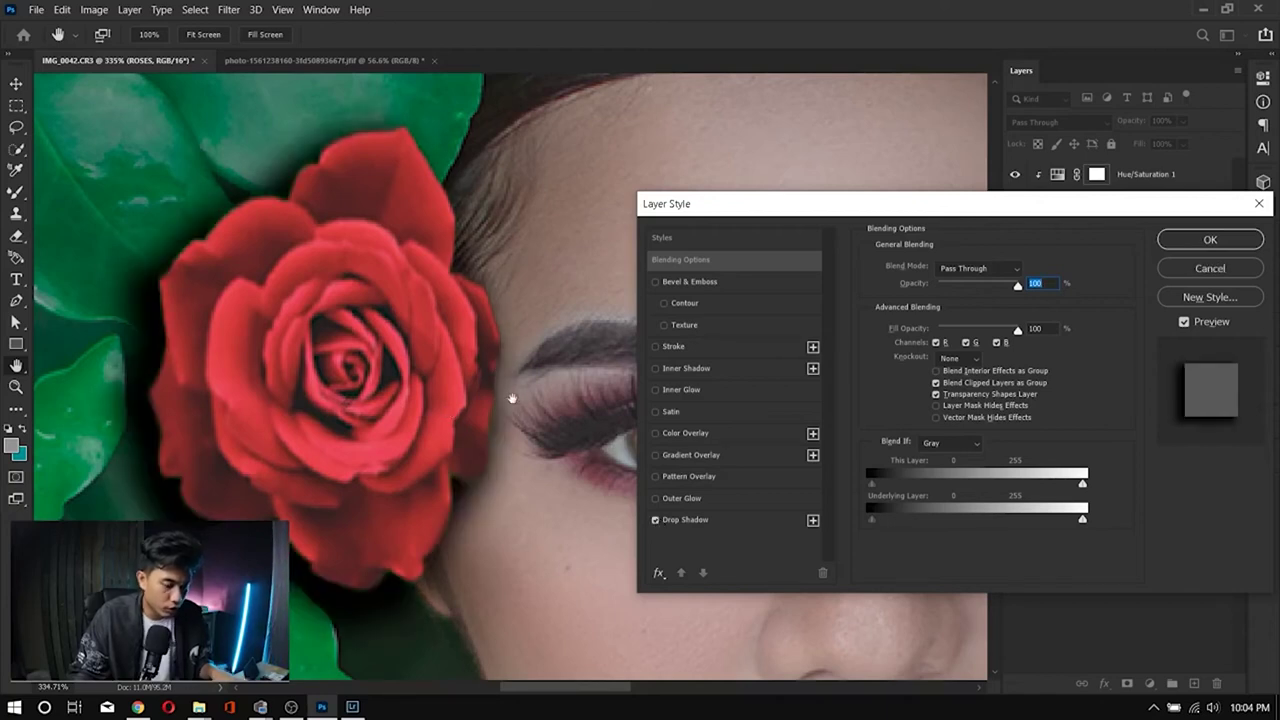
pyautogui.scroll(-5, 511, 399)
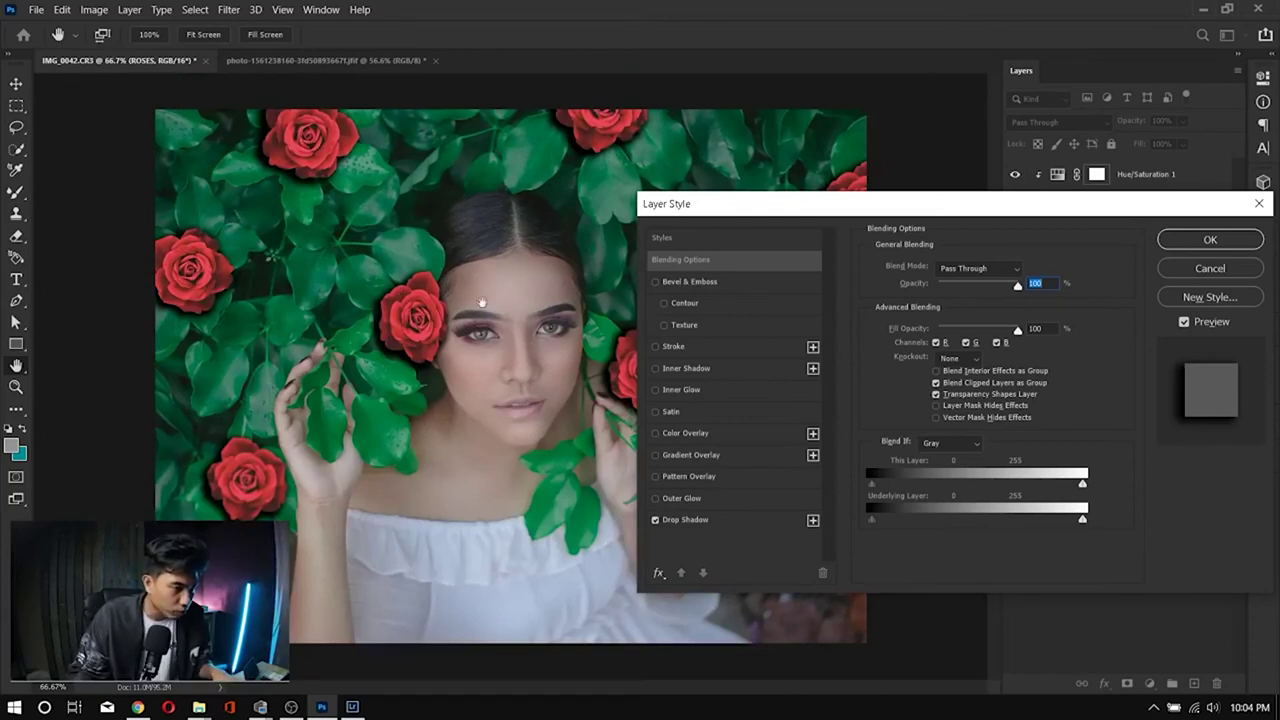
pyautogui.click(727, 520)
pyautogui.moveTo(945, 313)
pyautogui.mouseDown()
pyautogui.moveTo(910, 290)
pyautogui.moveTo(933, 321)
pyautogui.moveTo(927, 310)
pyautogui.mouseUp()
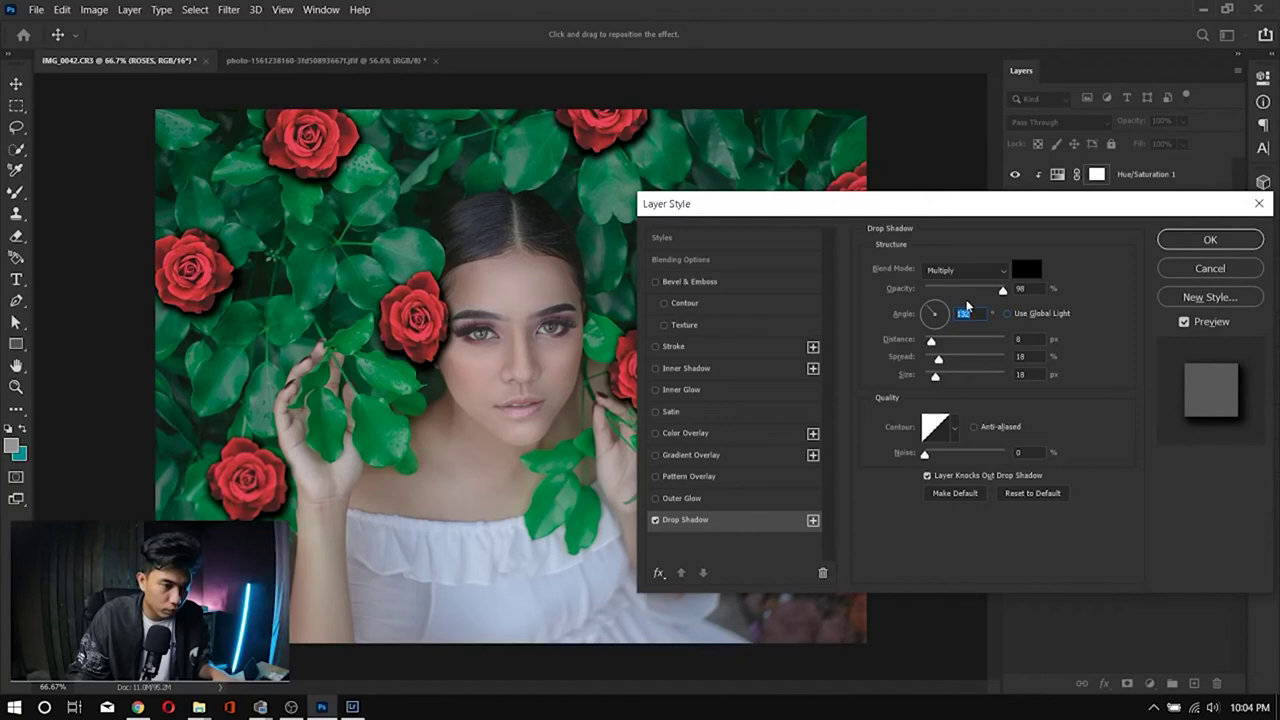
pyautogui.click(1008, 313)
pyautogui.moveTo(926, 318); pyautogui.dragTo(922, 303)
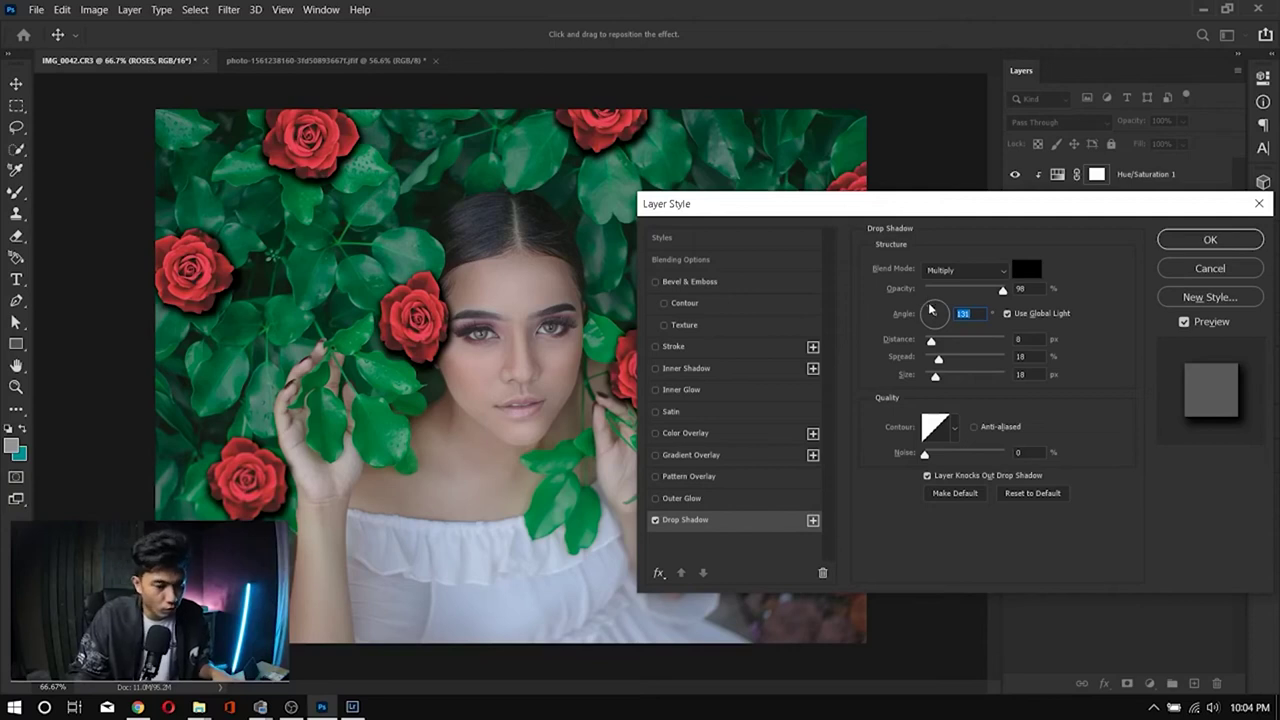
pyautogui.click(1020, 288)
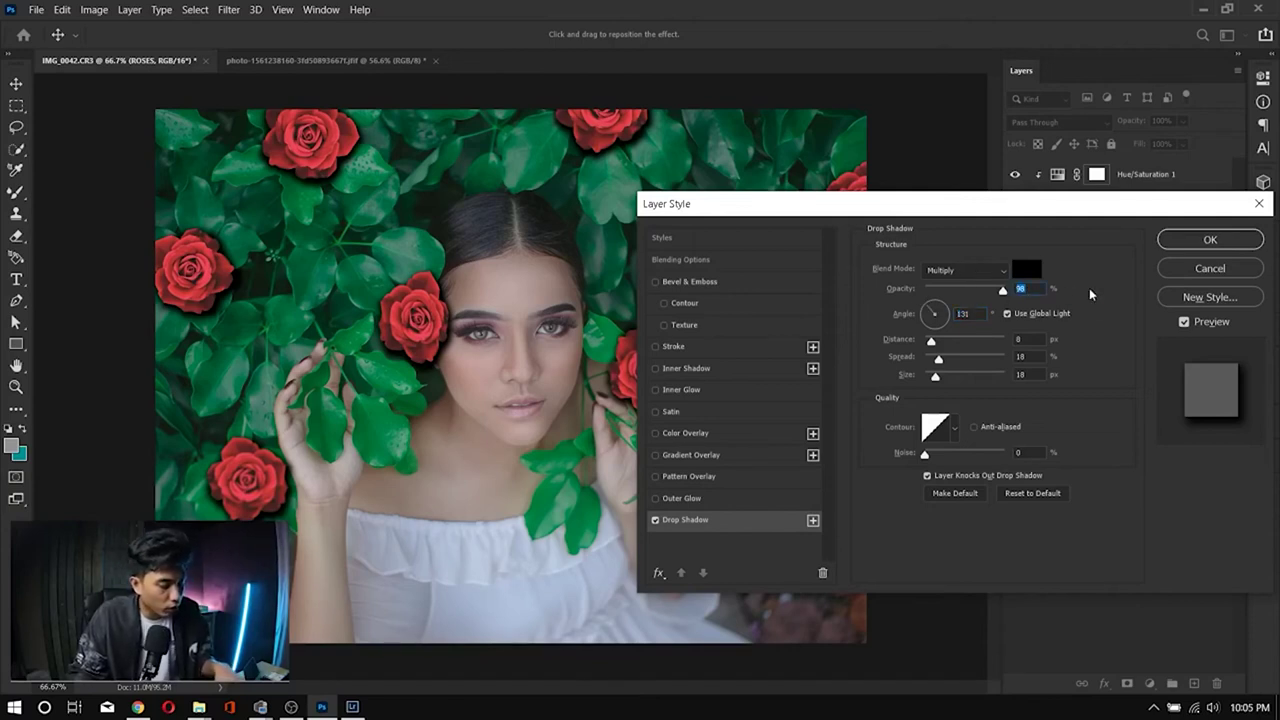
pyautogui.write('20')
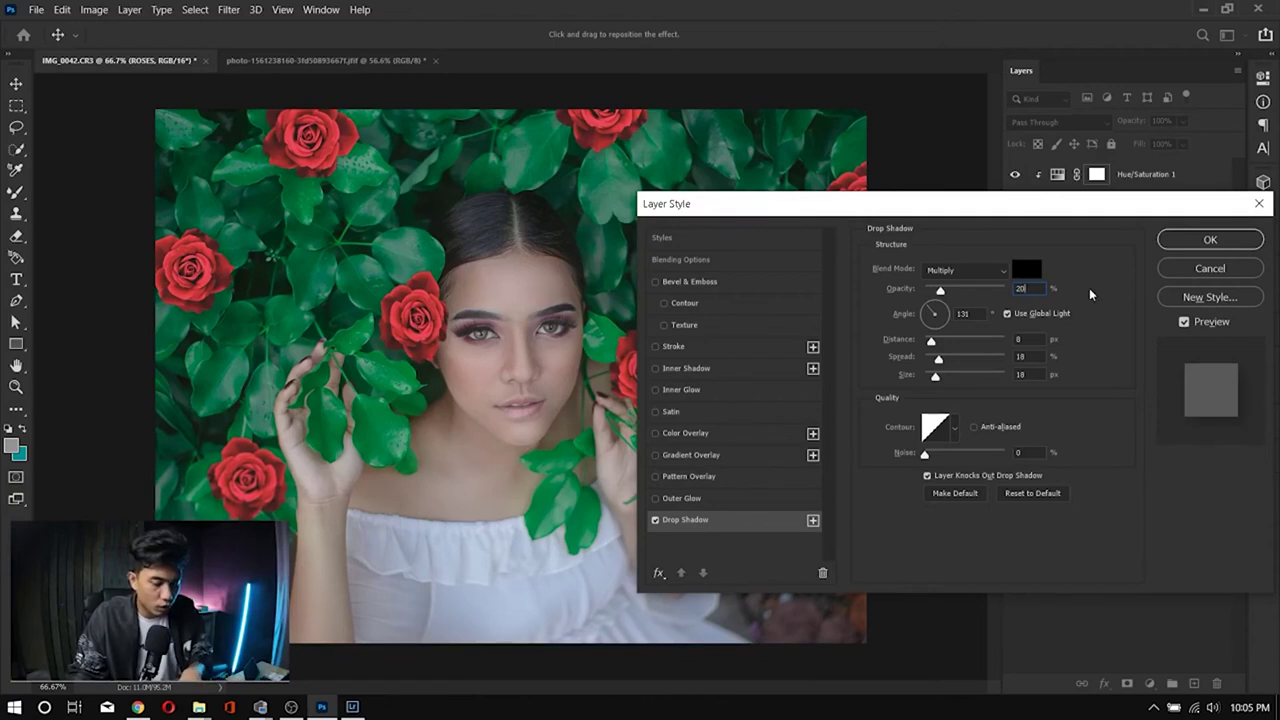
pyautogui.press('Return')
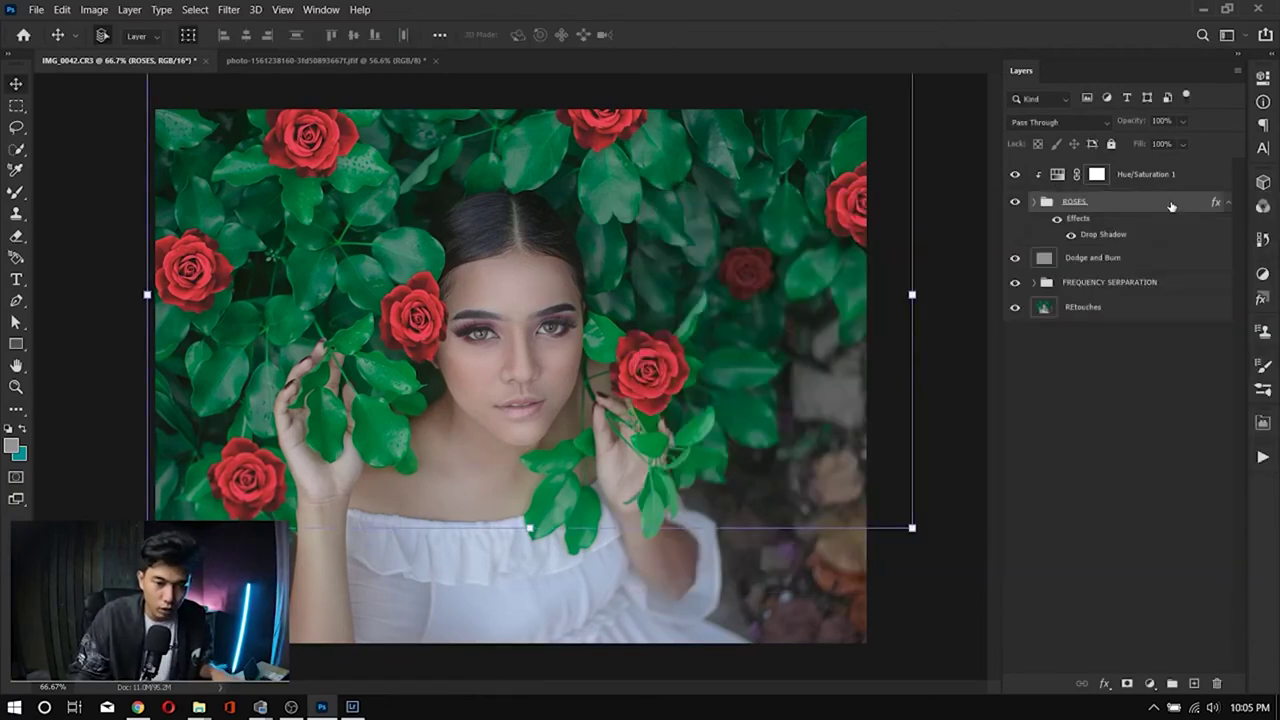
# Step: Reopen the ROSES drop shadow settings and re-confirm the shadow opacity
pyautogui.doubleClick(1070, 219)
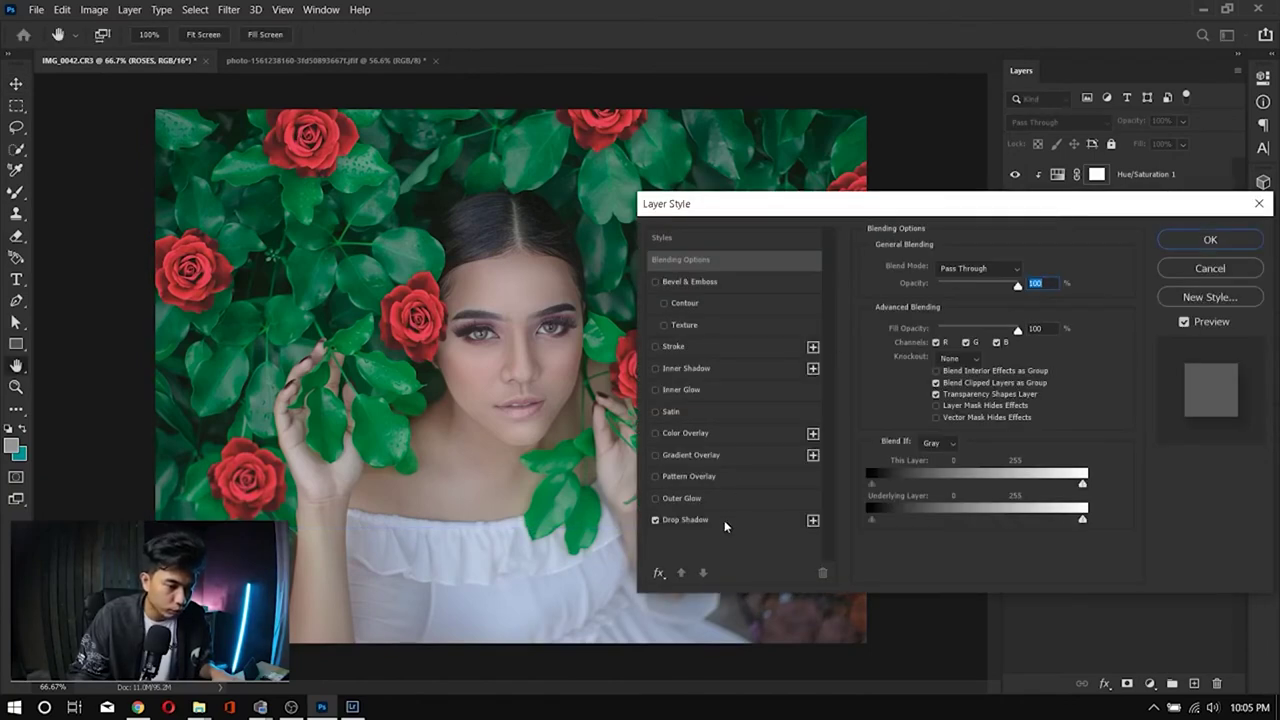
pyautogui.click(726, 521)
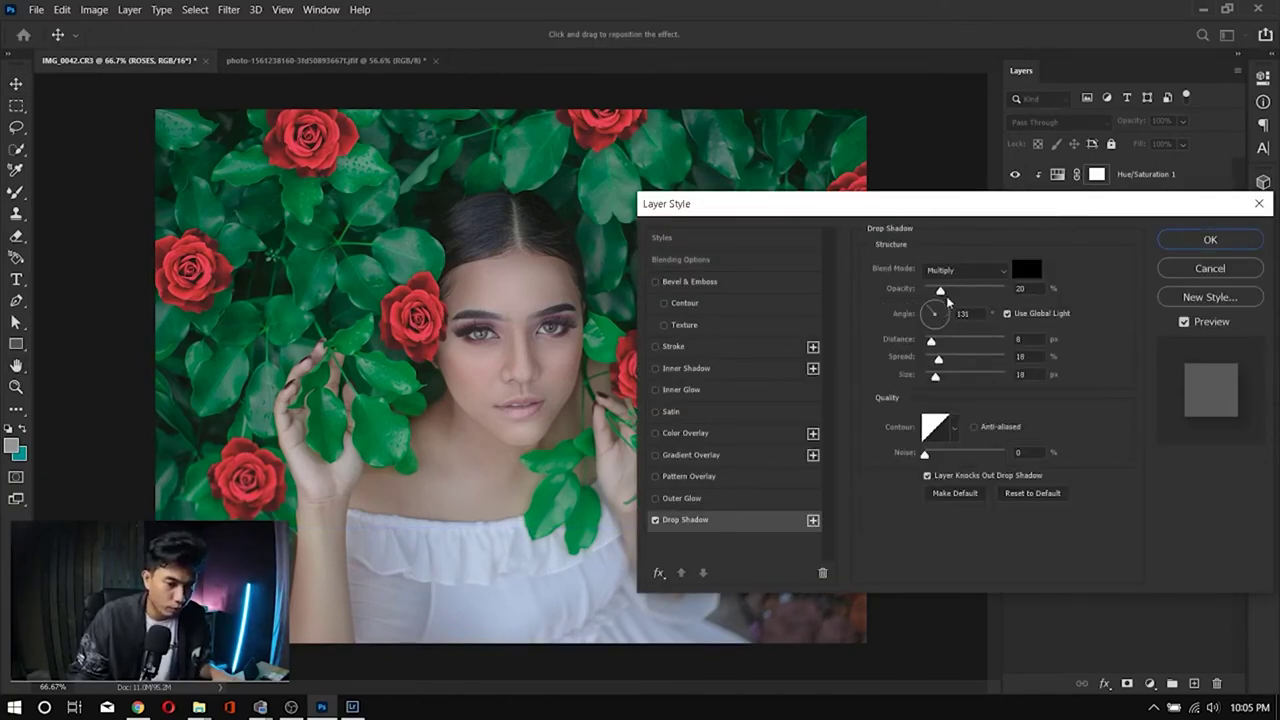
pyautogui.click(1020, 288)
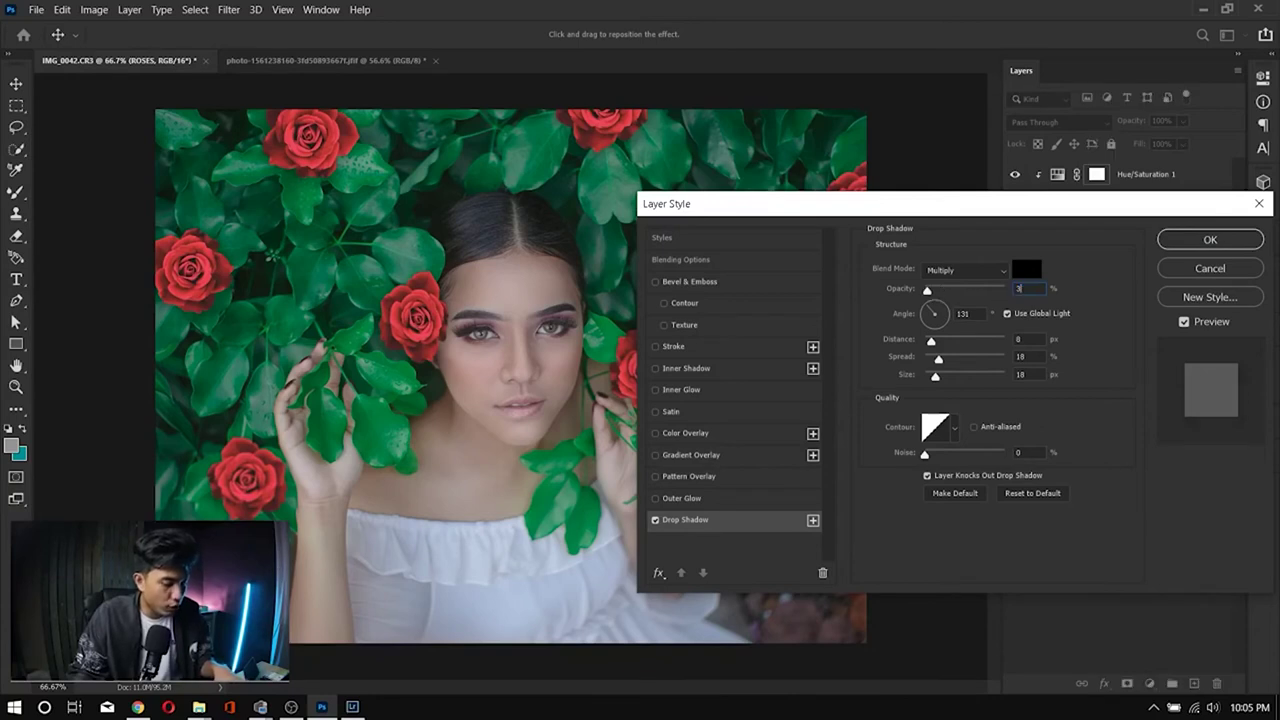
pyautogui.press('Return')
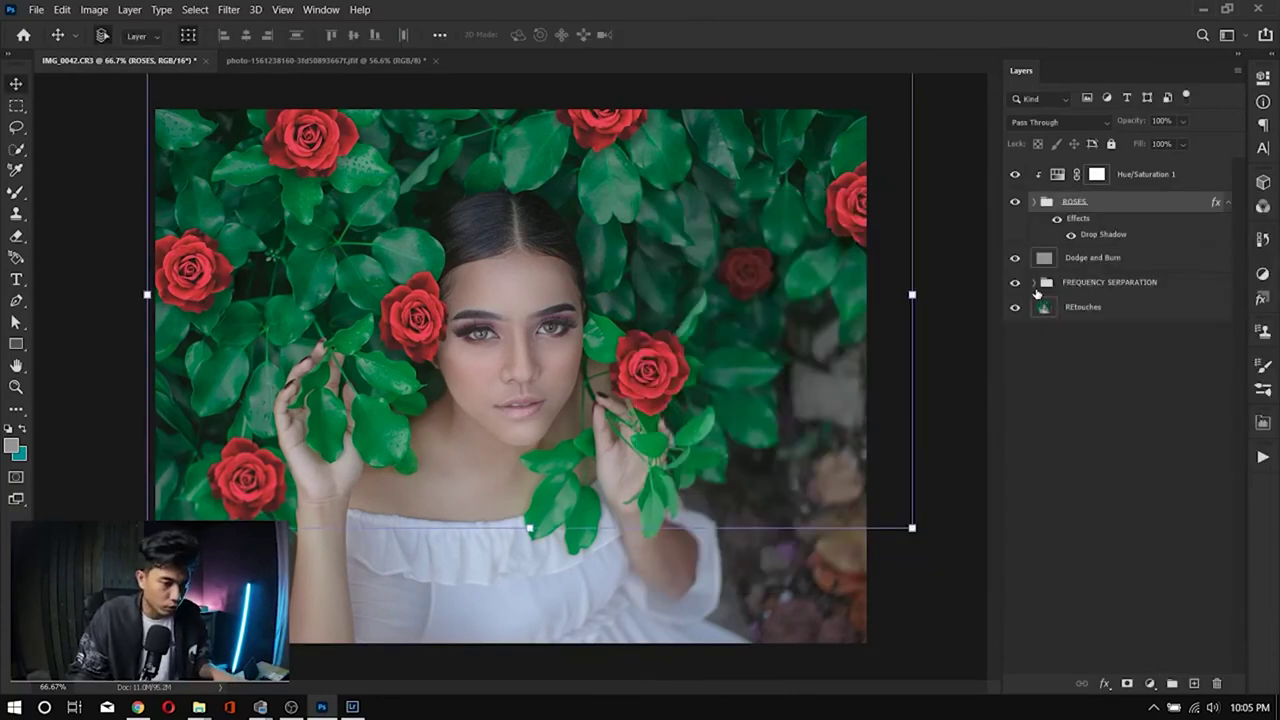
# Step: Set the drop shadow distance to 10 px and spread to 5%, and apply it
pyautogui.doubleClick(1178, 207)
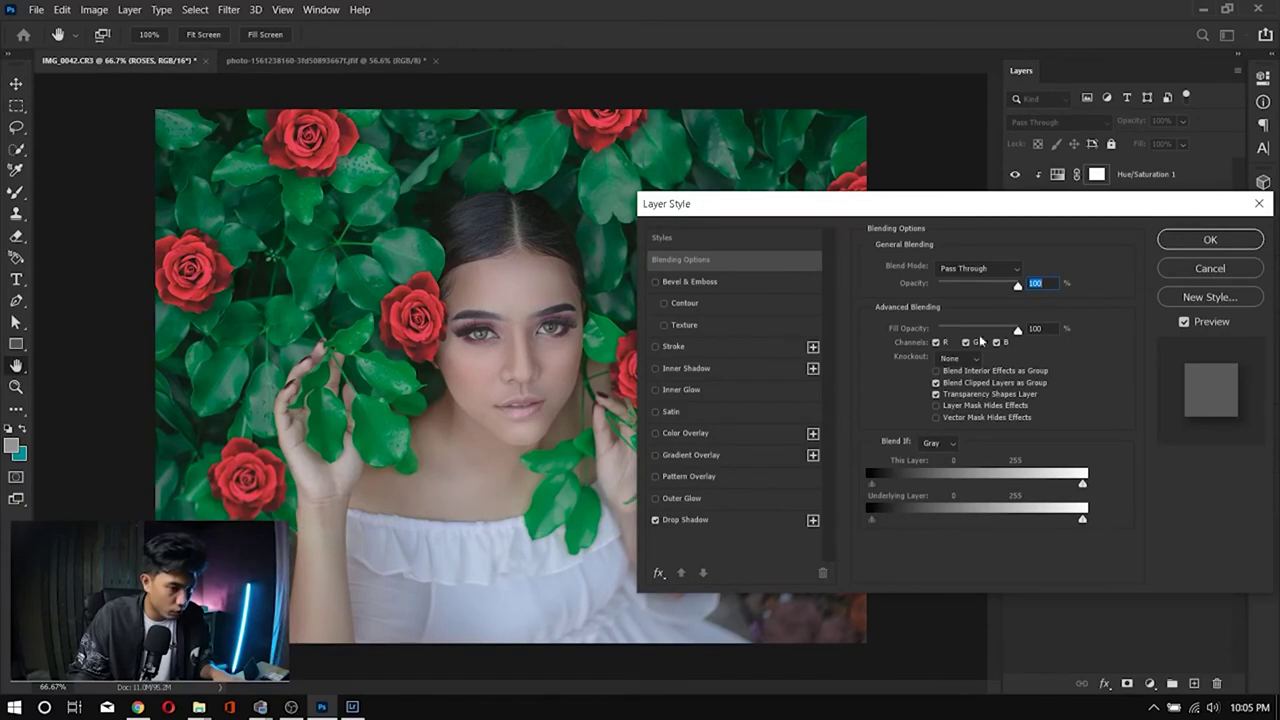
pyautogui.click(729, 521)
pyautogui.moveTo(932, 342); pyautogui.dragTo(906, 366)
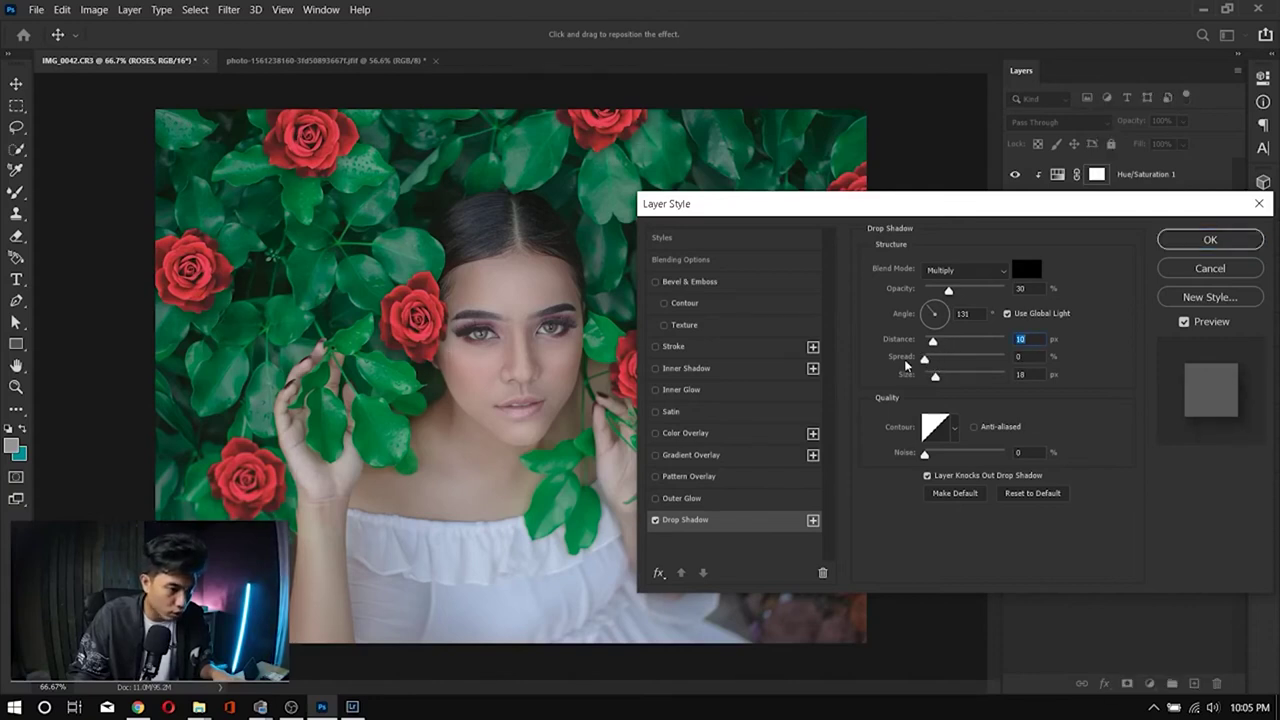
pyautogui.moveTo(925, 365); pyautogui.dragTo(938, 377)
pyautogui.click(1210, 240)
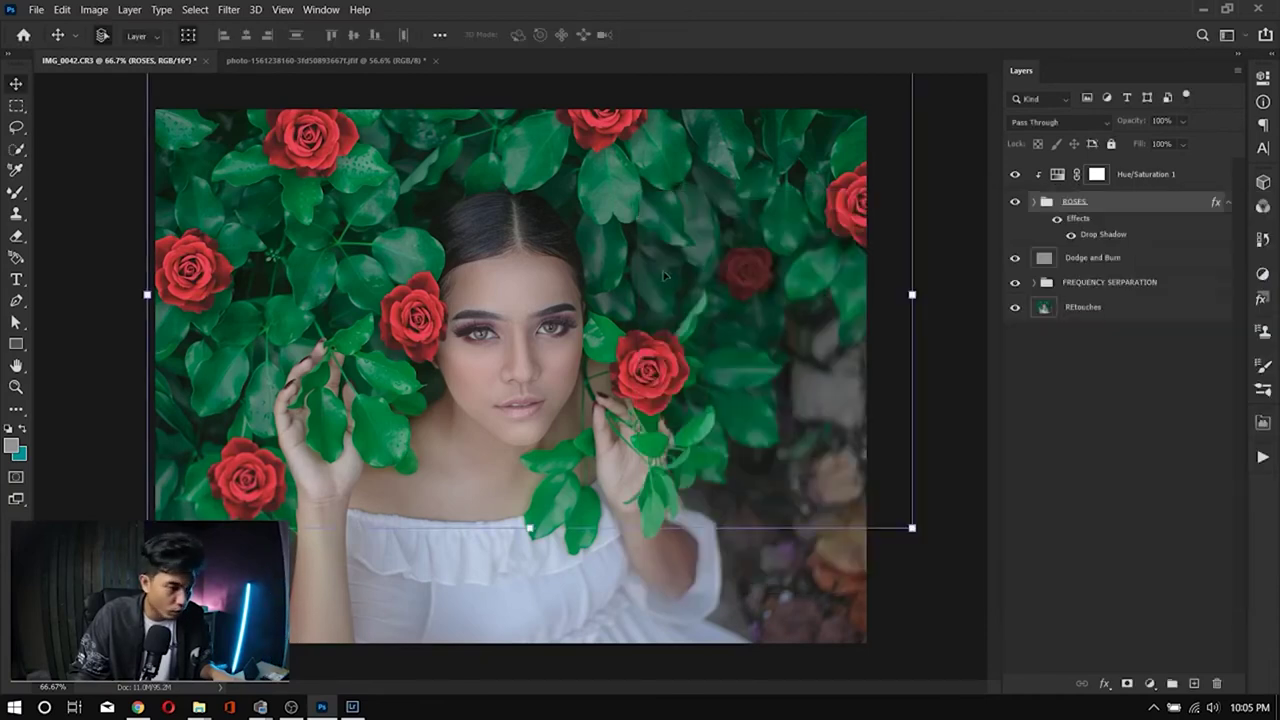
pyautogui.scroll(-5, 663, 275)
pyautogui.click(900, 306)
pyautogui.scroll(5, 934, 380)
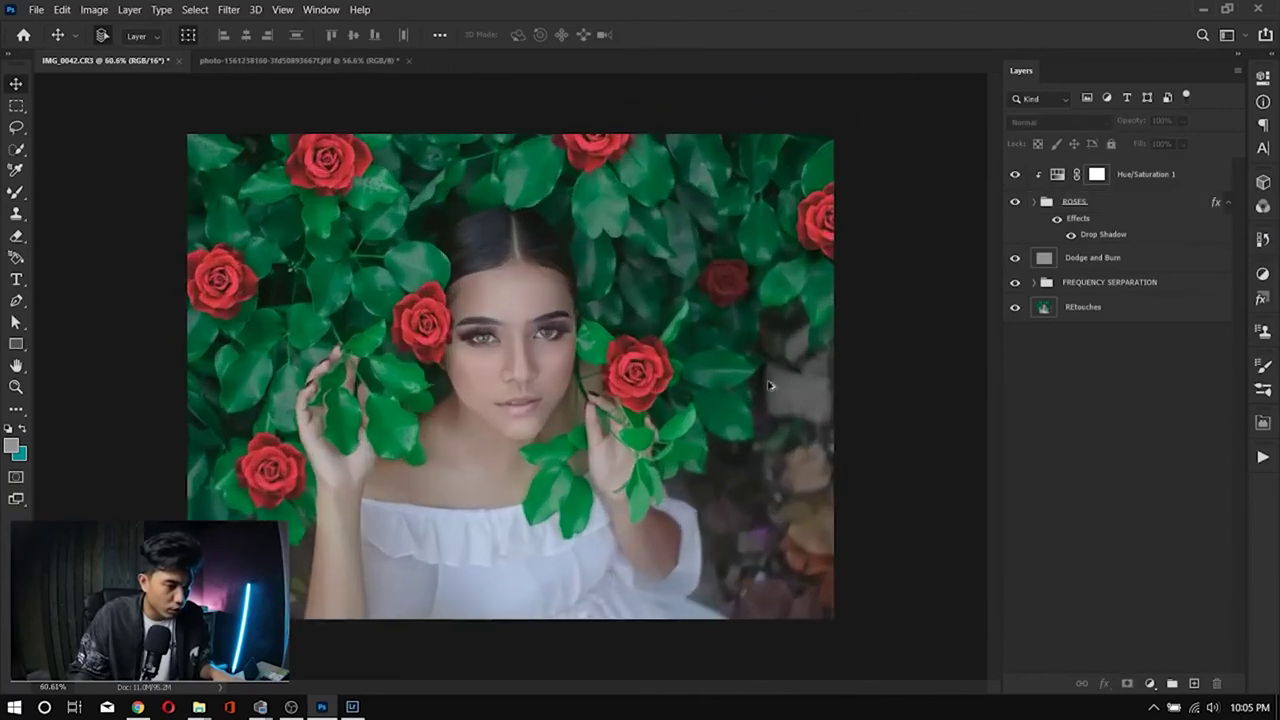
# Step: Select the top-left rose's layer, Layer 1, and hide it
pyautogui.hotkey('ctrl', '+')
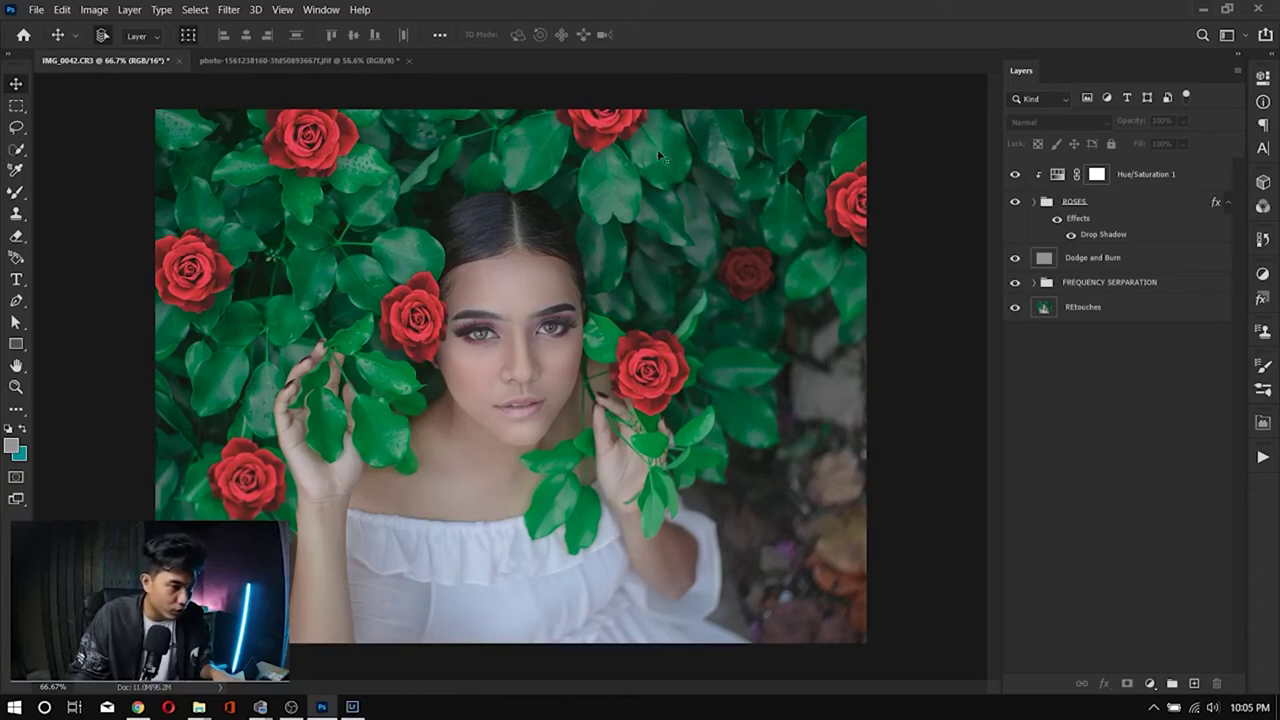
pyautogui.click(318, 148)
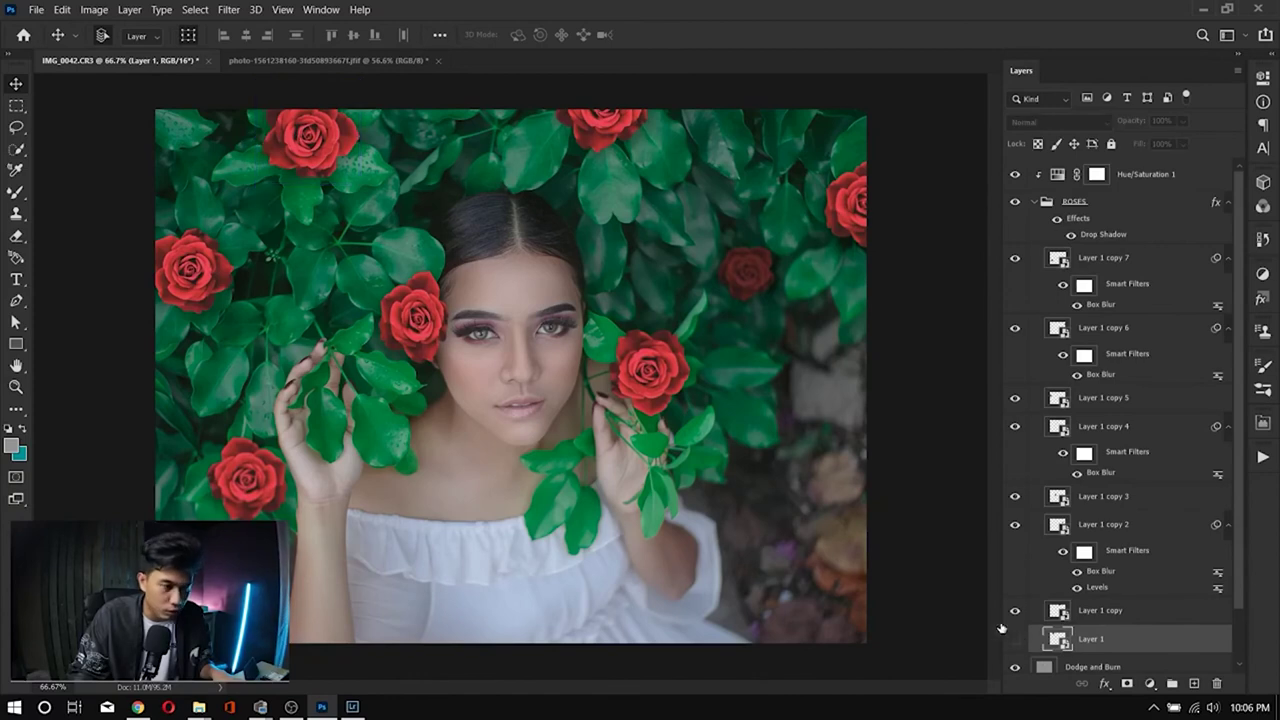
pyautogui.click(1015, 638)
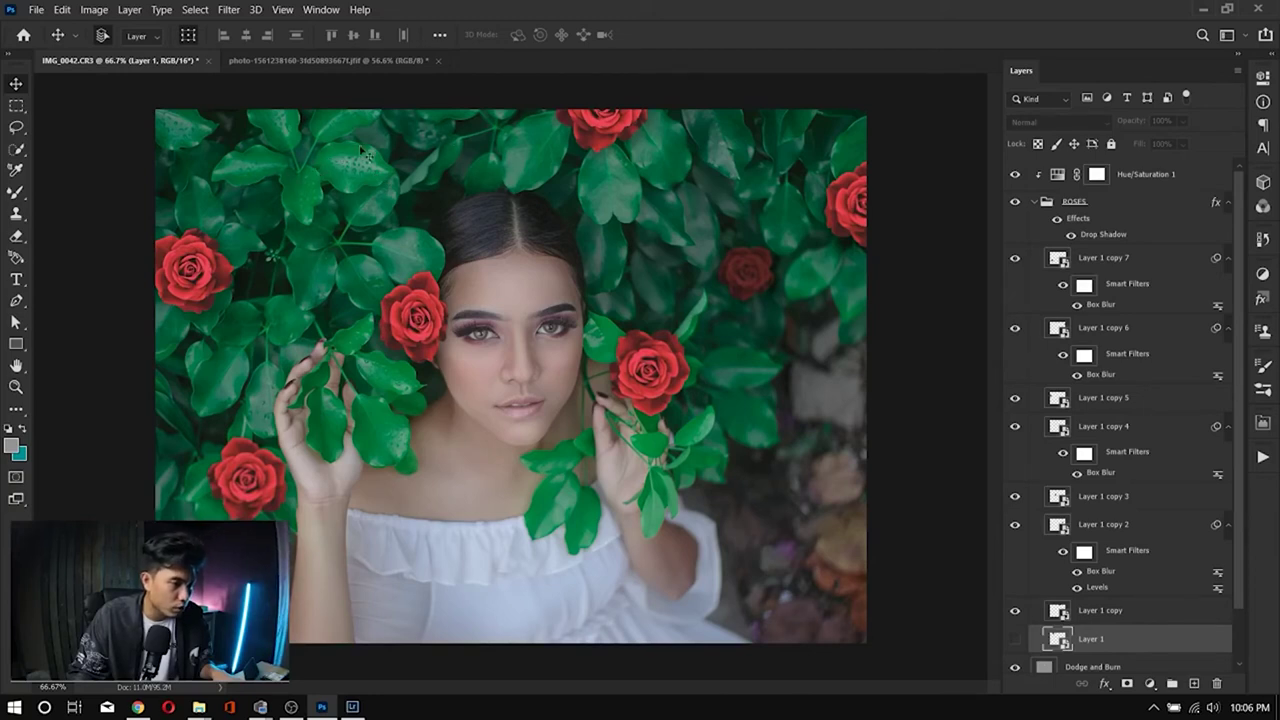
pyautogui.scroll(5, 255, 160)
pyautogui.scroll(1, 255, 160)
pyautogui.scroll(2, 329, 209)
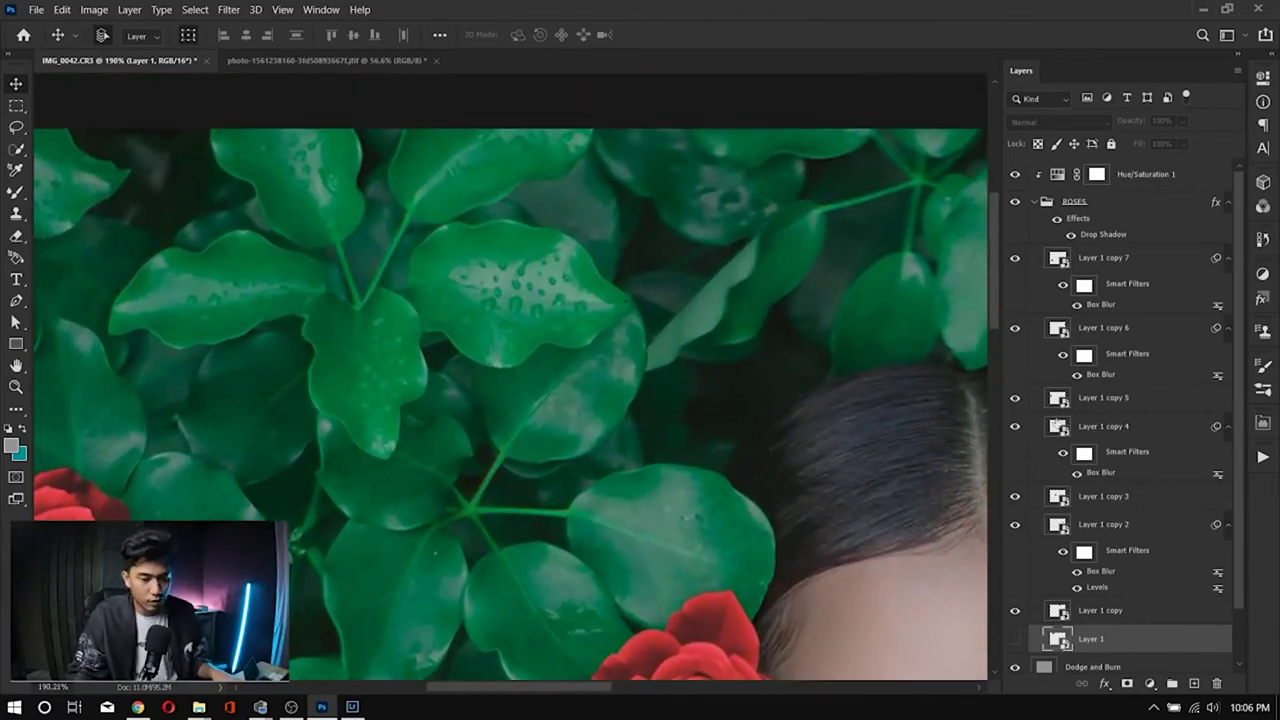
pyautogui.scroll(-2, 1113, 552)
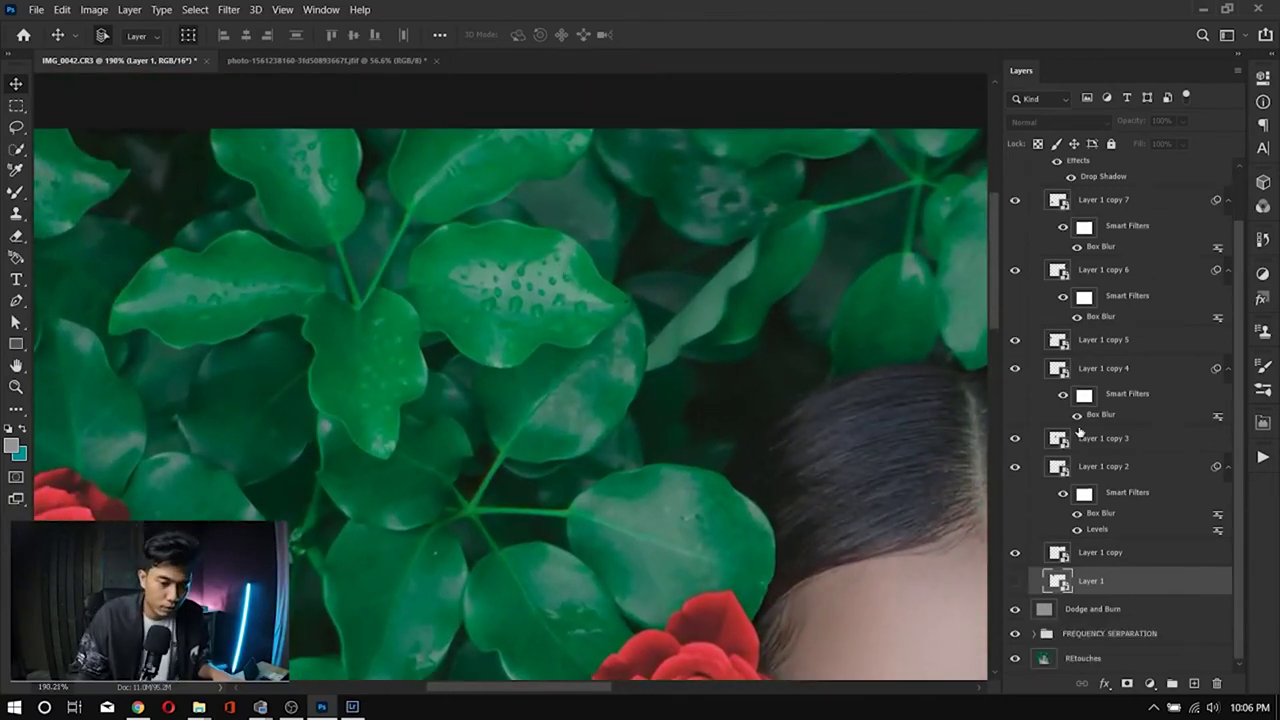
# Step: On the REtouches layer, quick-select the large dew-covered leaf and its left neighbour
pyautogui.click(1096, 660)
pyautogui.press('w')
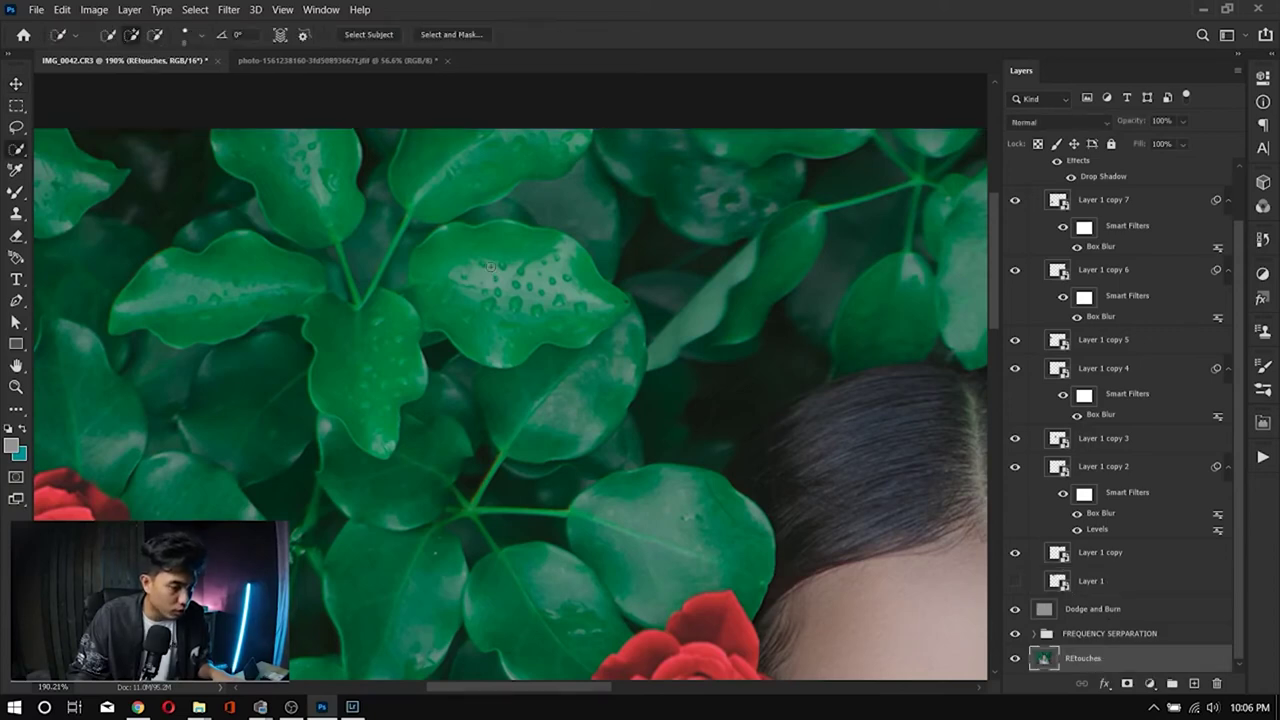
pyautogui.moveTo(522, 268)
pyautogui.mouseDown()
pyautogui.moveTo(575, 280)
pyautogui.moveTo(470, 238)
pyautogui.moveTo(431, 258)
pyautogui.moveTo(545, 335)
pyautogui.moveTo(590, 328)
pyautogui.moveTo(617, 300)
pyautogui.moveTo(630, 310)
pyautogui.mouseUp()
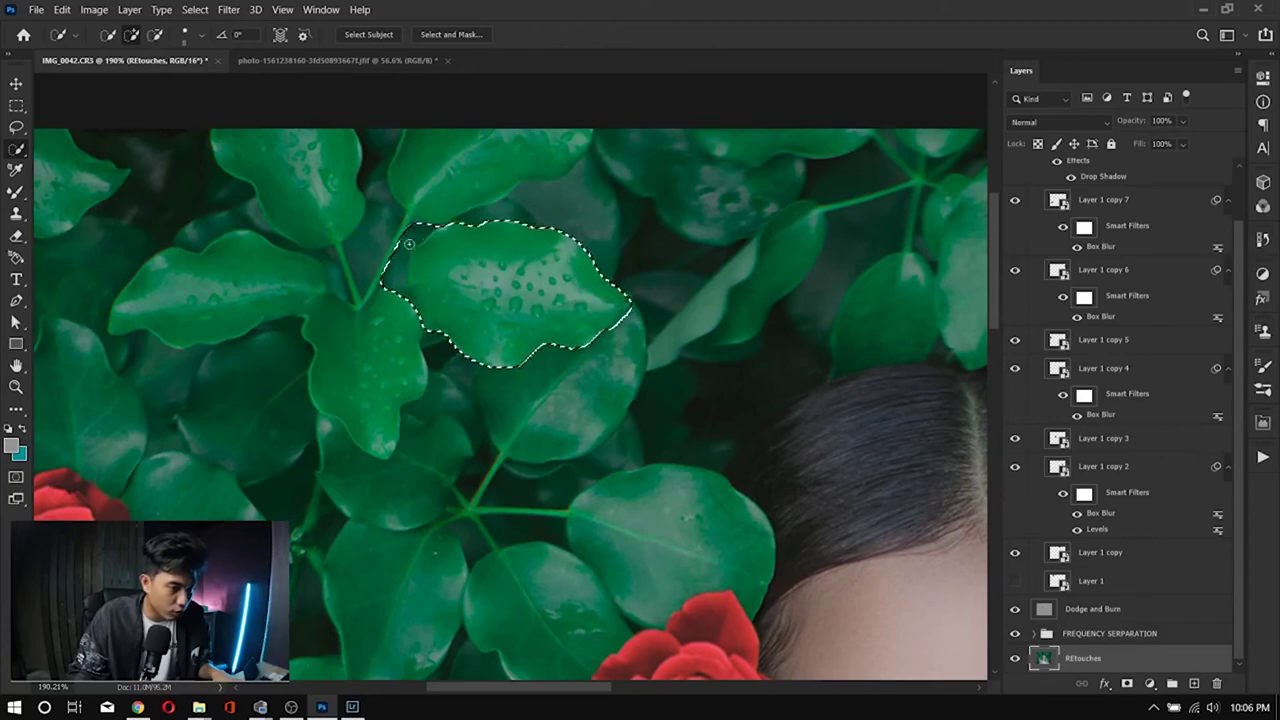
pyautogui.moveTo(405, 240); pyautogui.dragTo(383, 280)
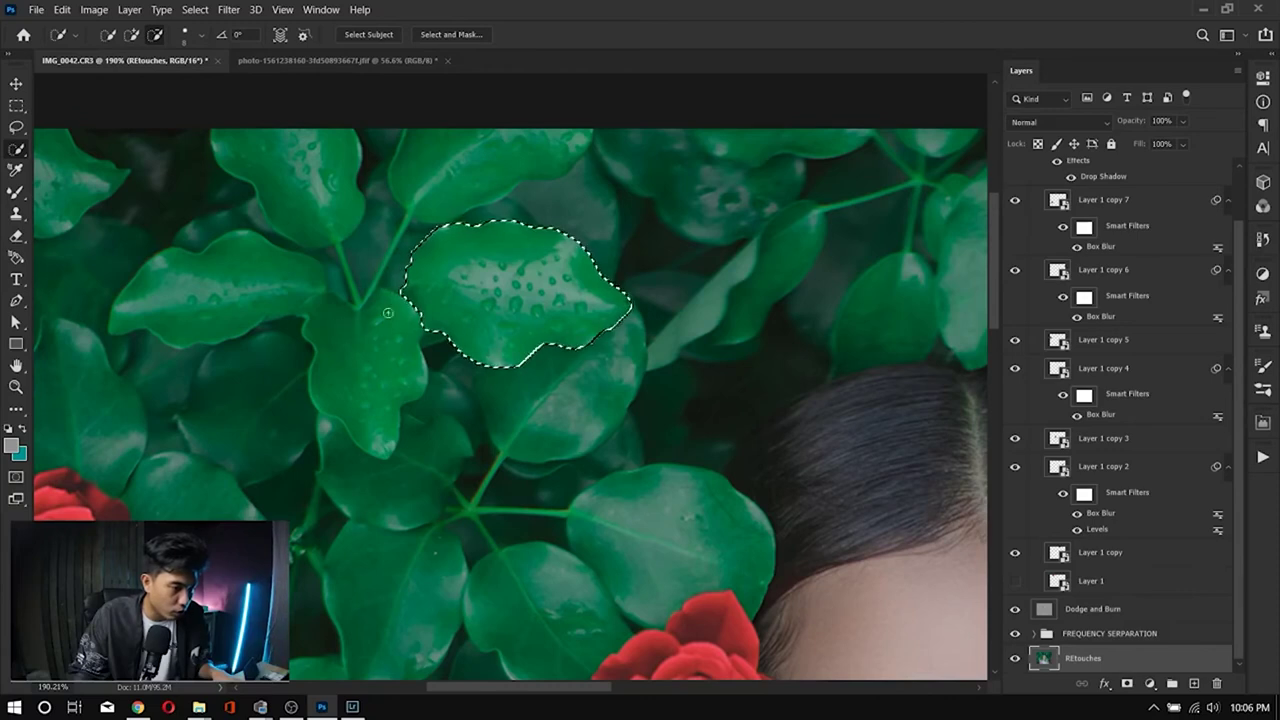
pyautogui.moveTo(378, 335)
pyautogui.mouseDown()
pyautogui.moveTo(344, 377)
pyautogui.moveTo(378, 314)
pyautogui.mouseUp()
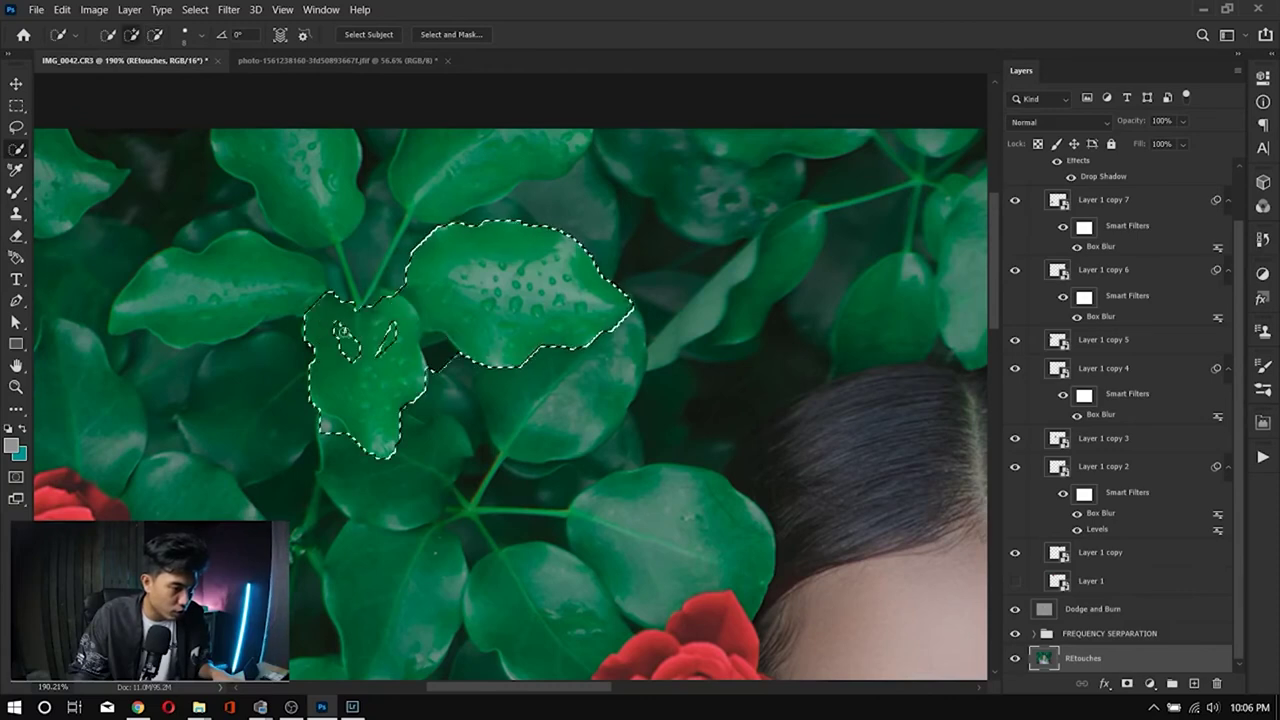
pyautogui.moveTo(348, 350); pyautogui.dragTo(380, 356)
pyautogui.press('alt')
pyautogui.keyDown('alt'); pyautogui.click(440, 359); pyautogui.keyUp('alt')
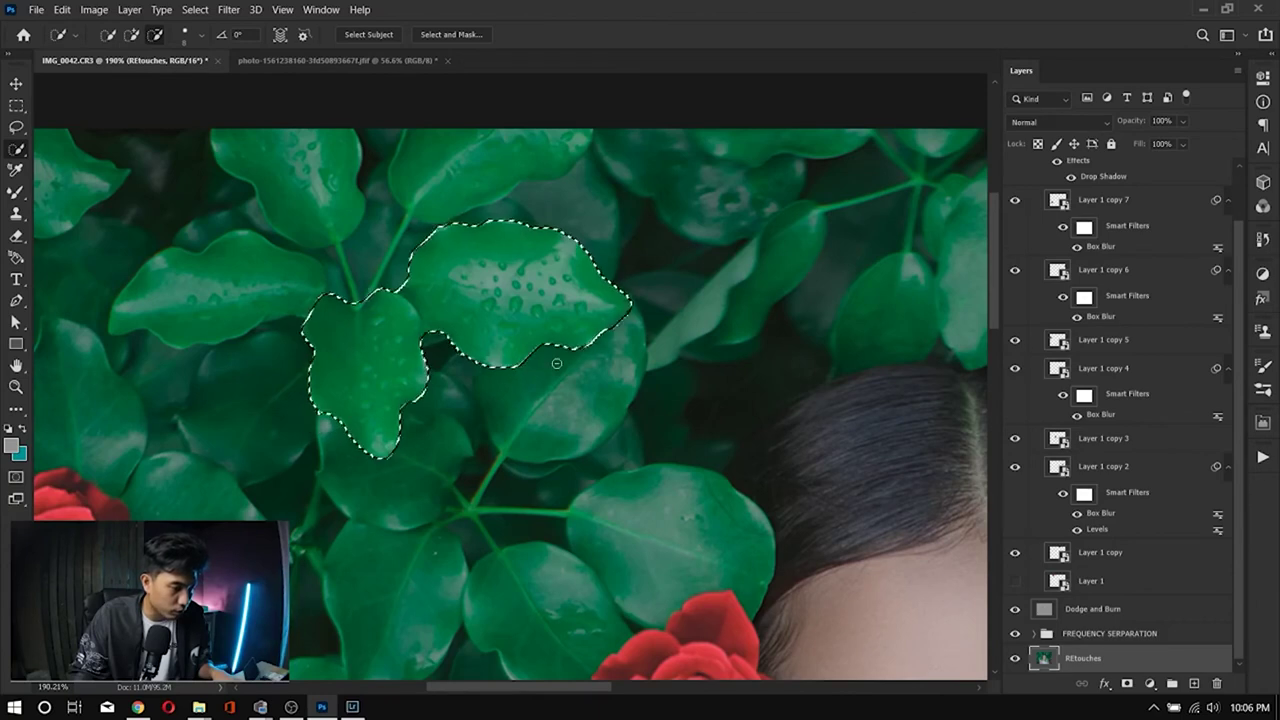
# Step: Copy the selected leaves to a new Layer 2 and move it to the top of the stack
pyautogui.scroll(-3, 536, 360)
pyautogui.scroll(2, 536, 360)
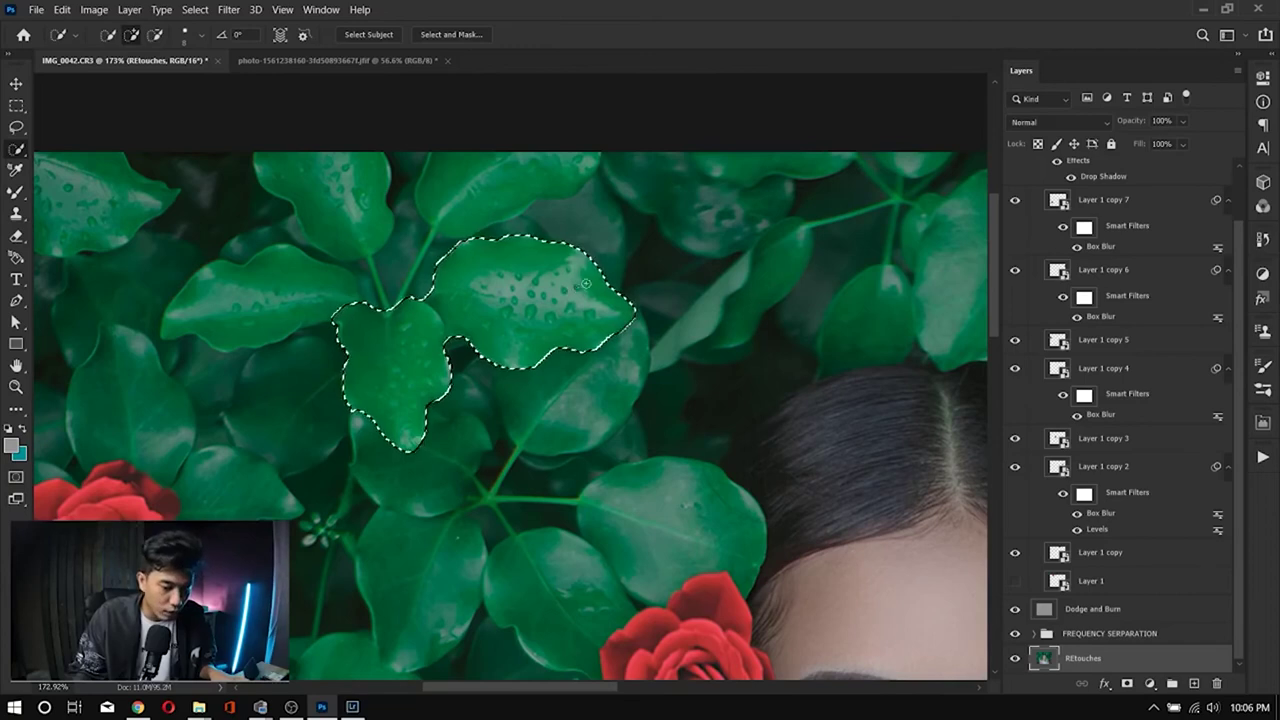
pyautogui.hotkey('ctrl', 'j')
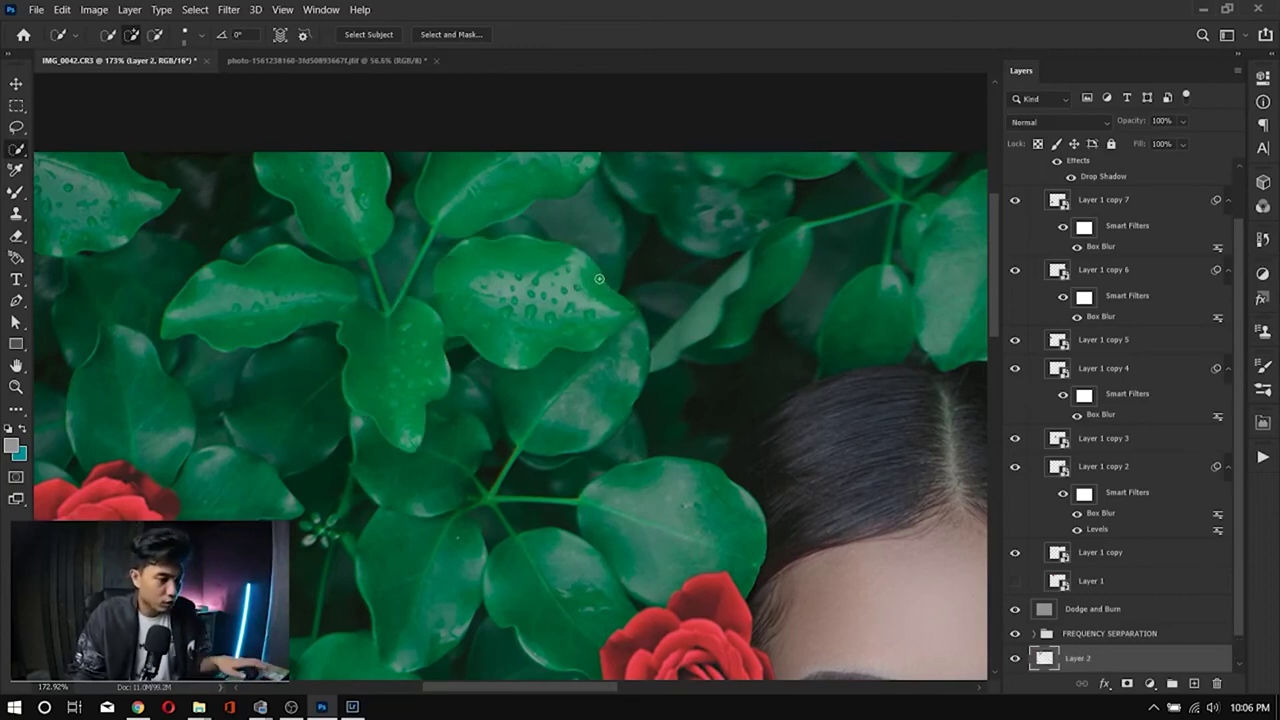
pyautogui.moveTo(1137, 658); pyautogui.dragTo(1112, 166)
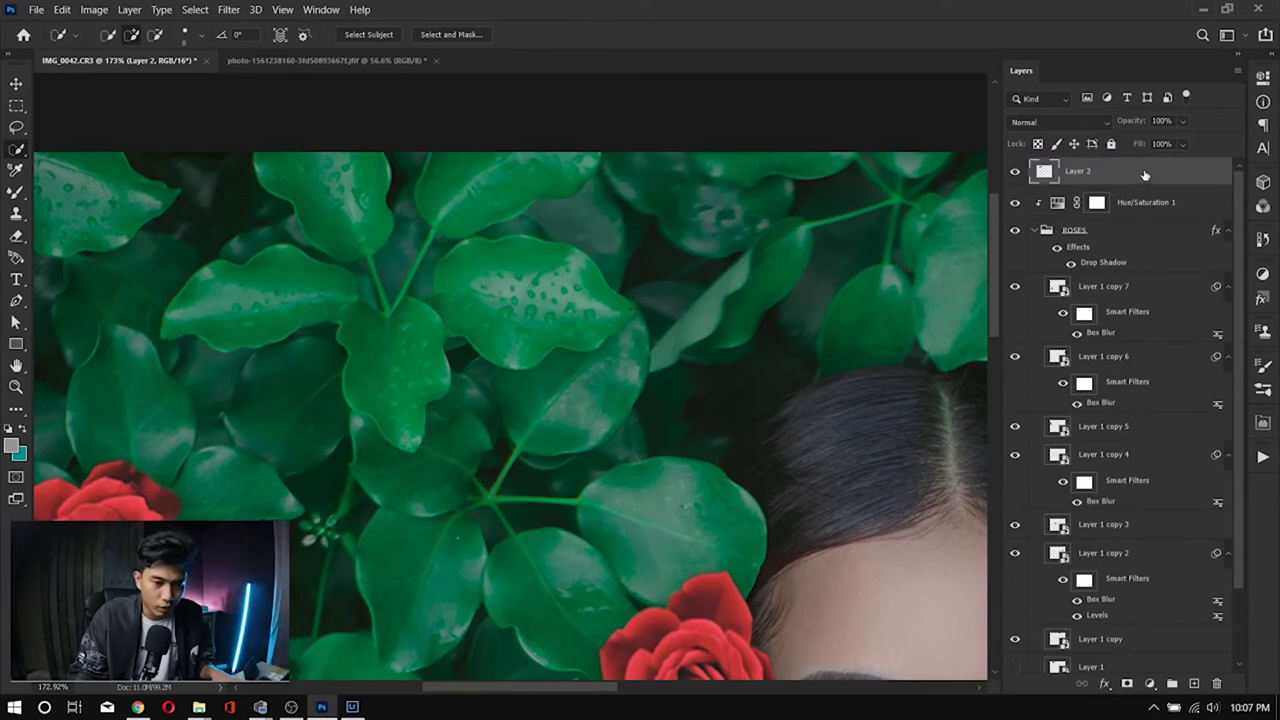
# Step: Collapse the ROSES group's layers and effects in the Layers panel
pyautogui.moveTo(1145, 175); pyautogui.dragTo(1164, 196)
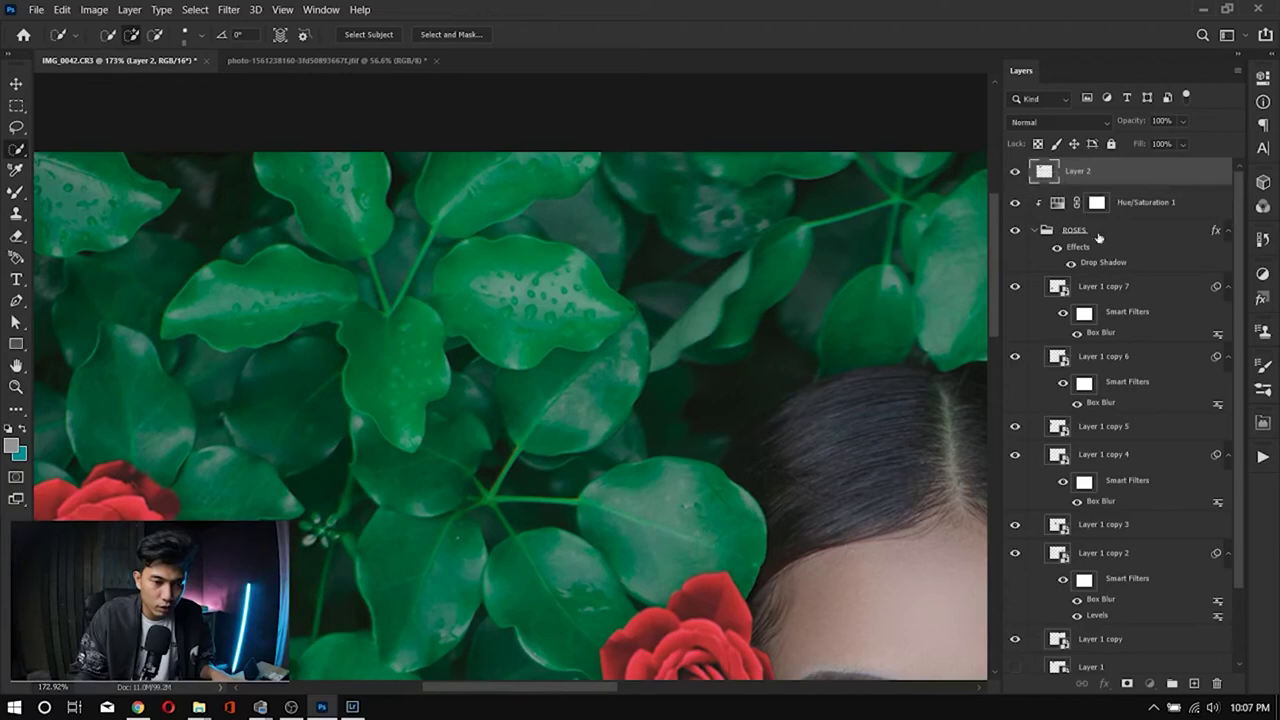
pyautogui.click(1032, 232)
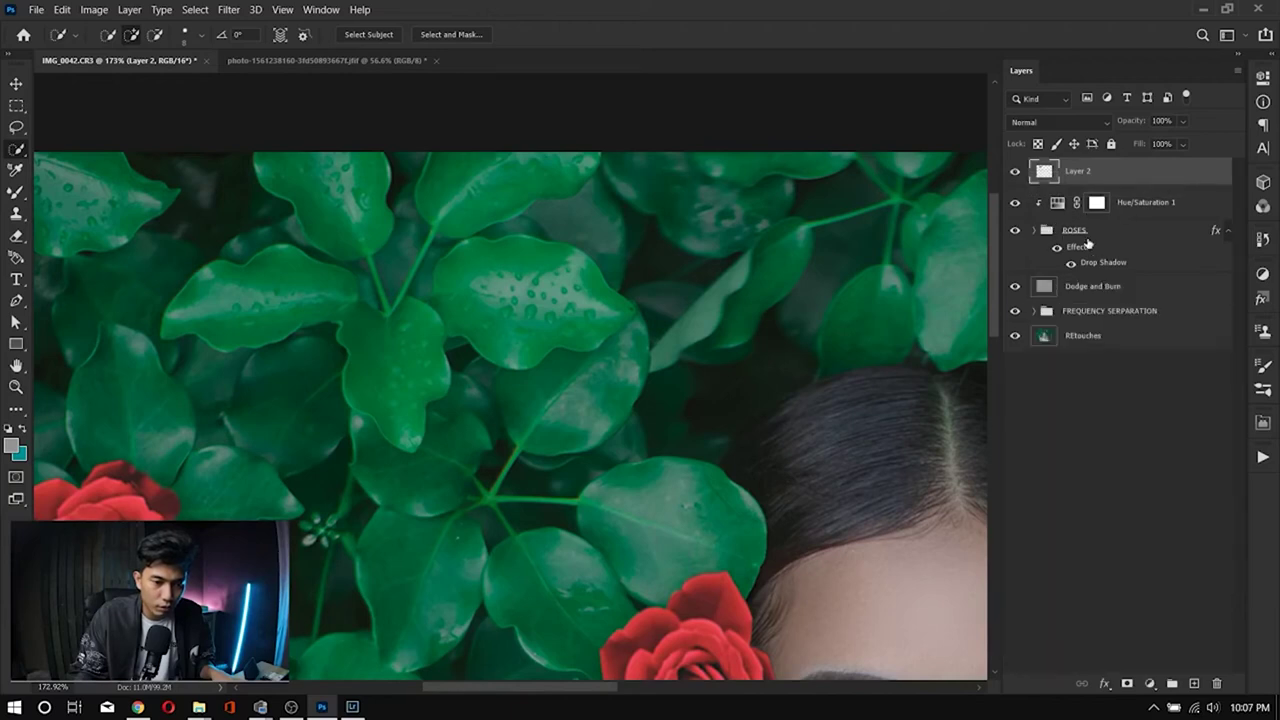
pyautogui.click(1227, 231)
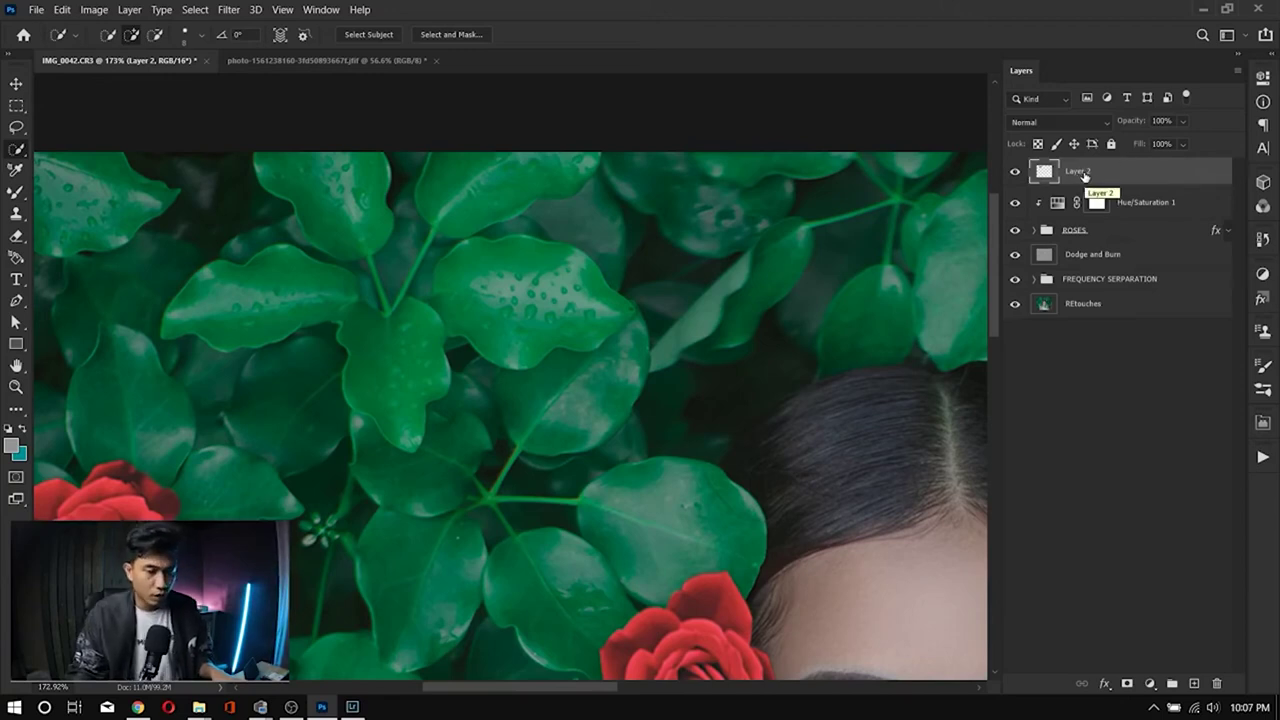
# Step: Duplicate Layer 2 and group both leaf layers as 'Foreground elements'
pyautogui.hotkey('ctrl', 'j')
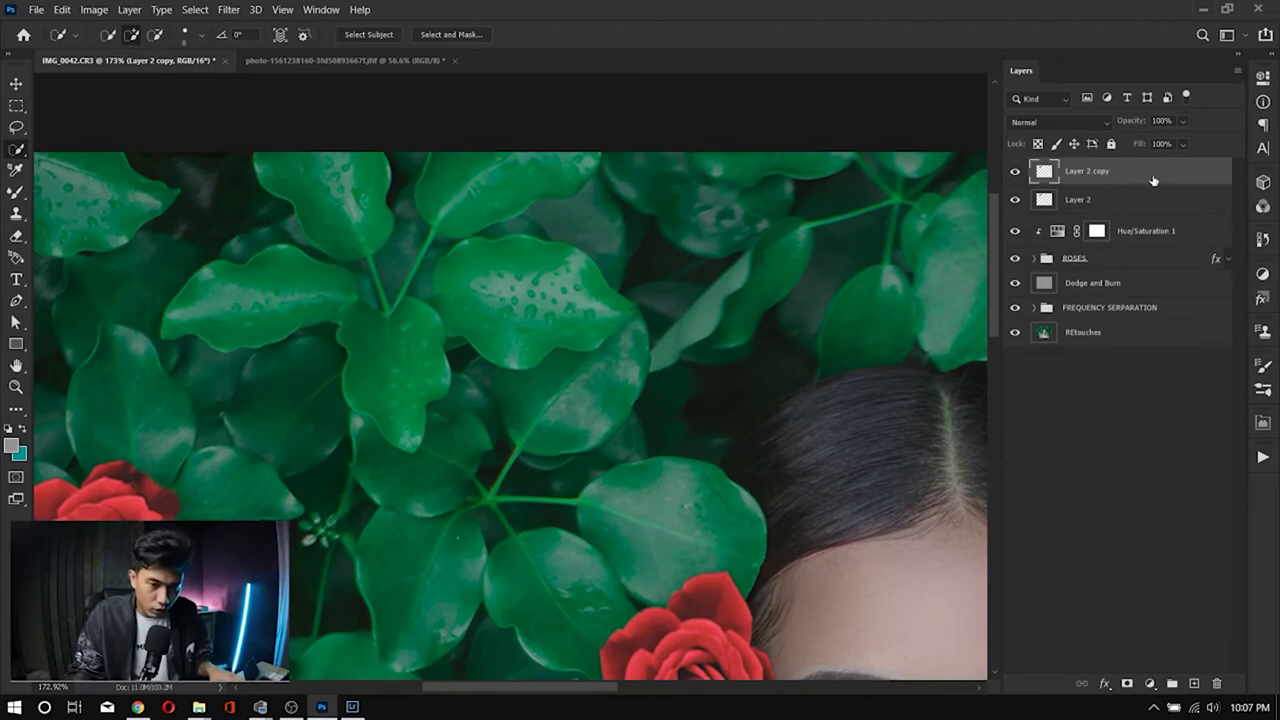
pyautogui.keyDown('shift'); pyautogui.click(1148, 200); pyautogui.keyUp('shift')
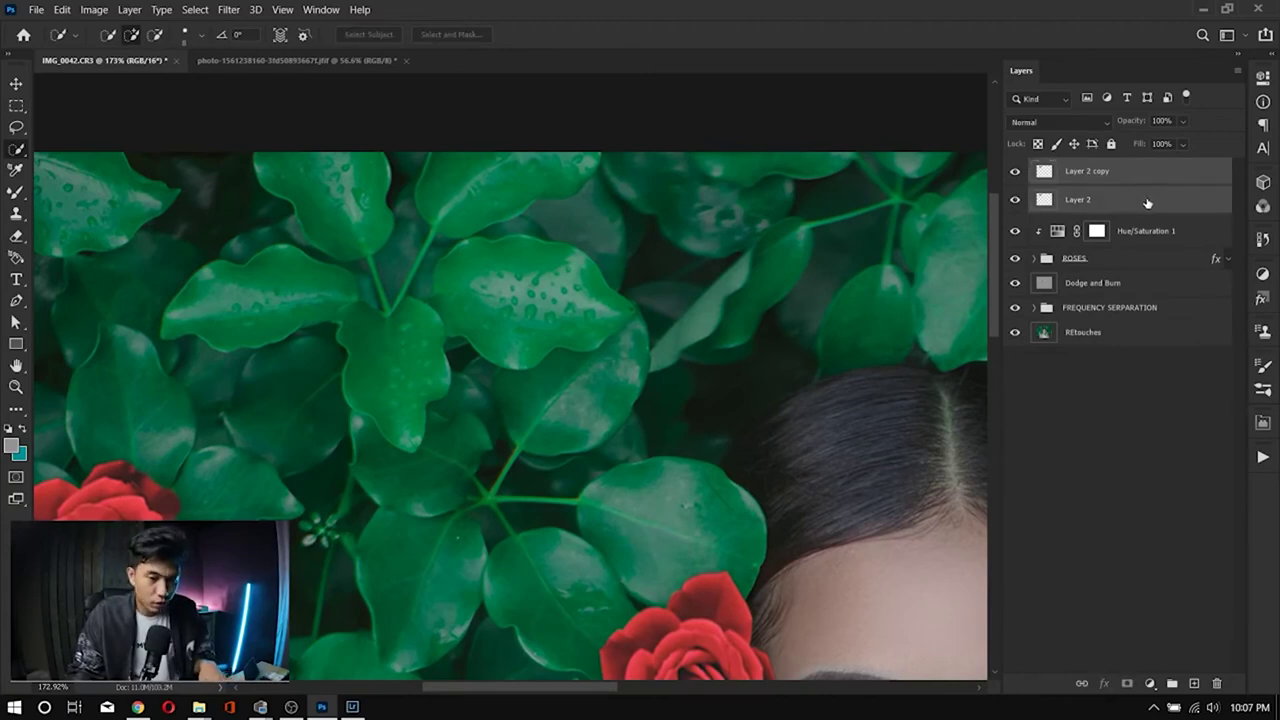
pyautogui.hotkey('ctrl', 'g')
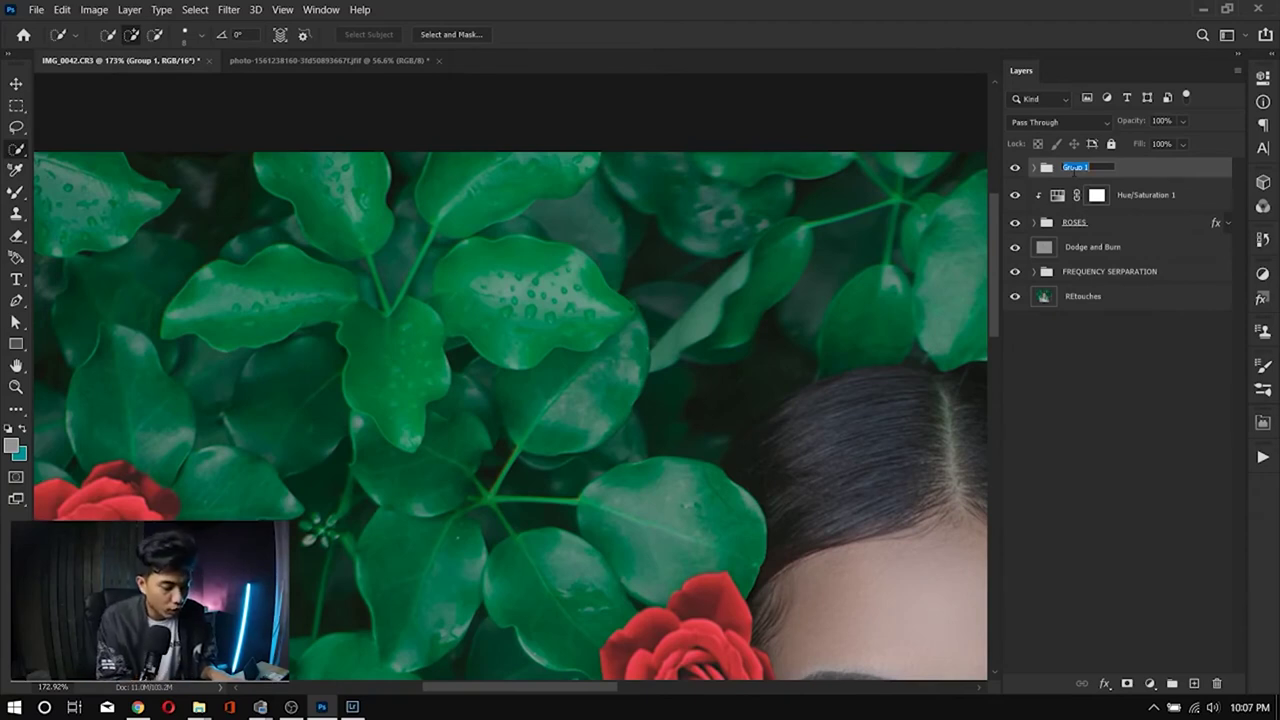
pyautogui.write('Foreg')
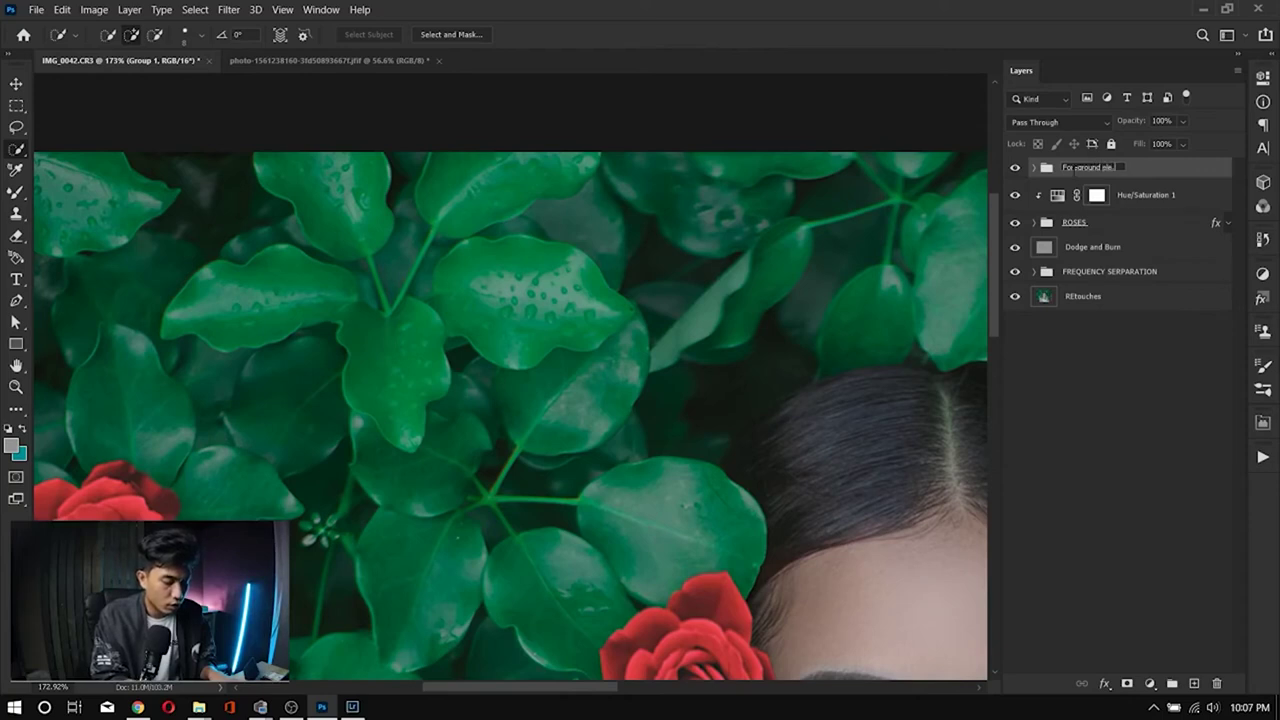
pyautogui.press('Return')
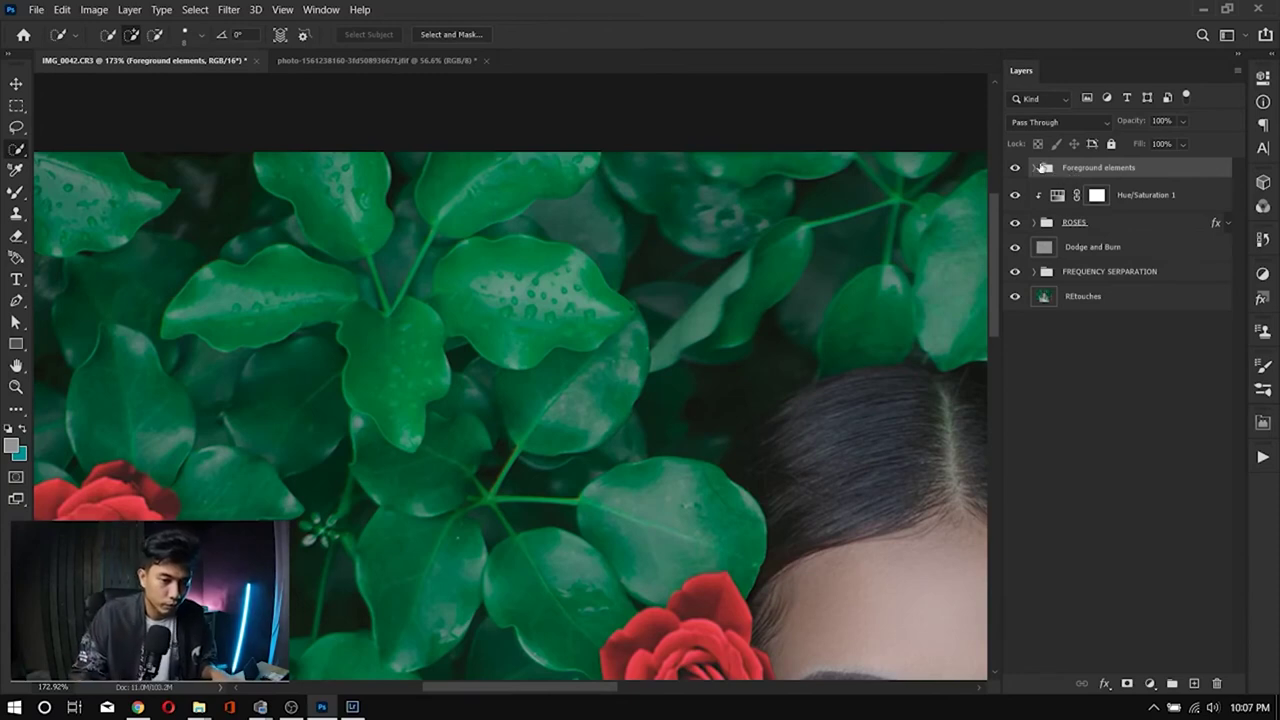
pyautogui.click(1036, 167)
pyautogui.scroll(-5, 372, 314)
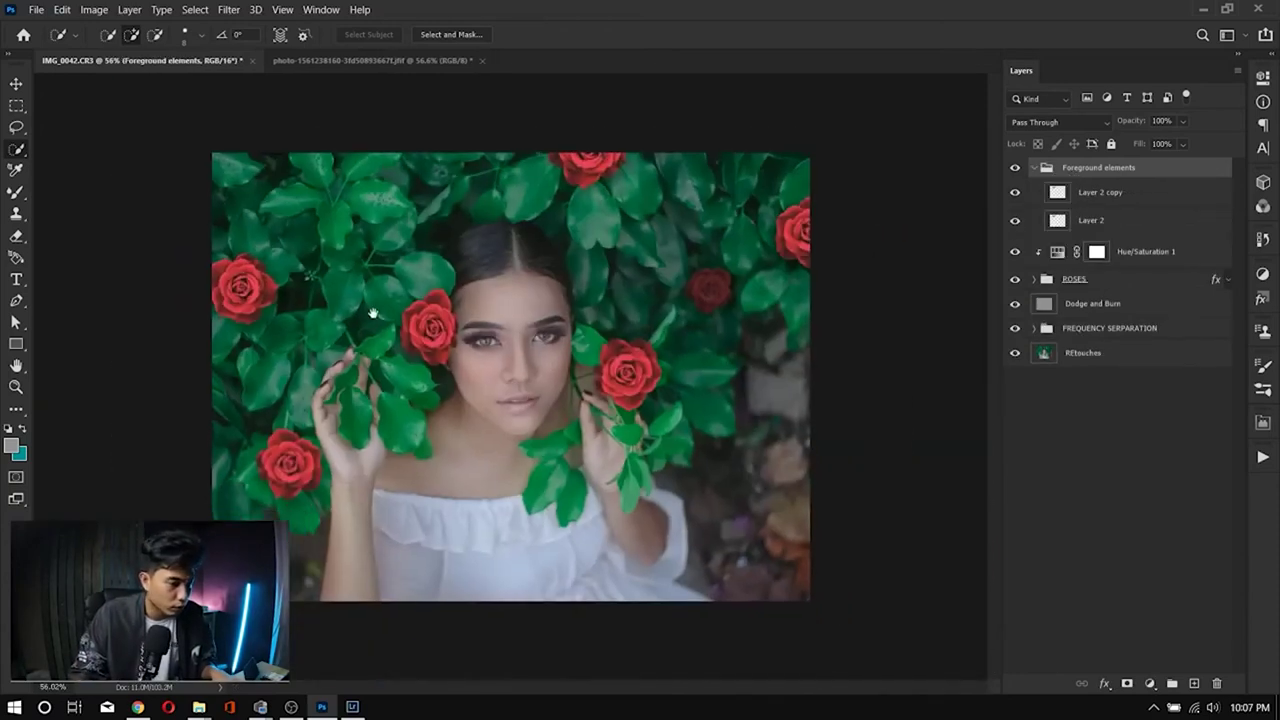
# Step: Move Layer 2 copy over the portrait, enlarging and distorting it toward the lower left
pyautogui.press('v')
pyautogui.moveTo(376, 204); pyautogui.dragTo(707, 413)
pyautogui.moveTo(540, 499); pyautogui.dragTo(440, 460)
pyautogui.moveTo(588, 350); pyautogui.dragTo(549, 448)
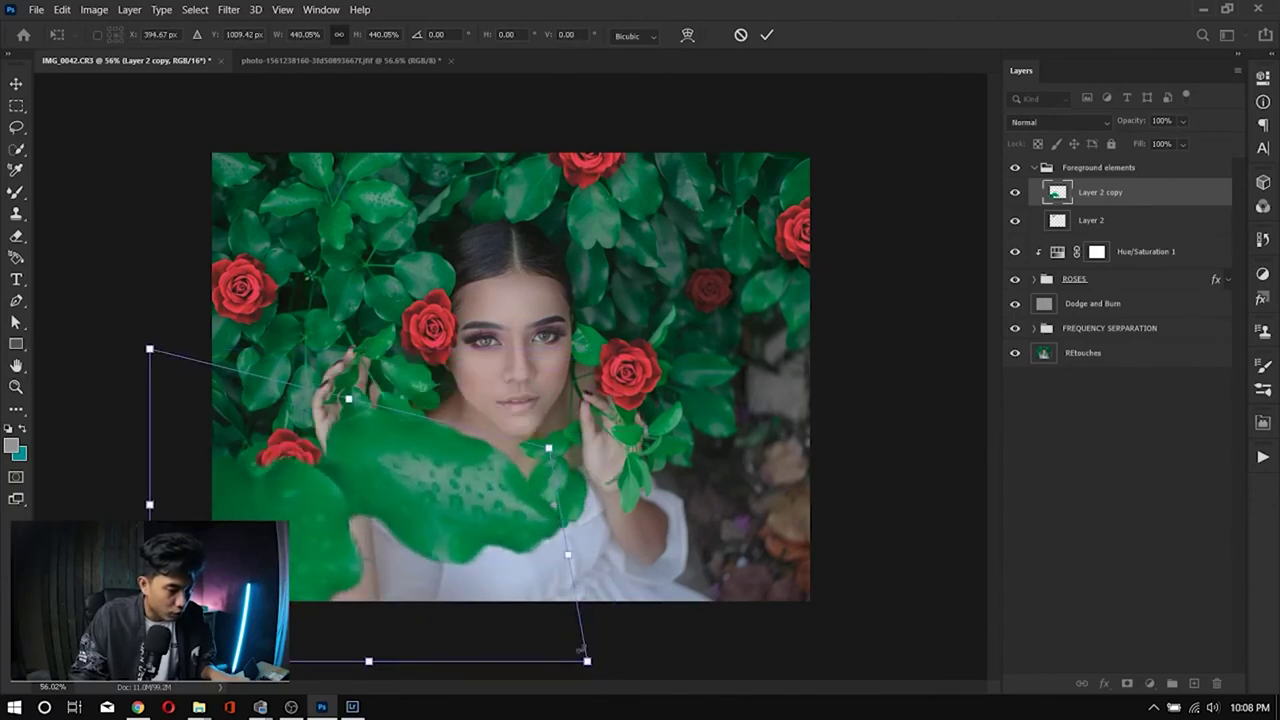
pyautogui.moveTo(587, 660); pyautogui.dragTo(487, 660)
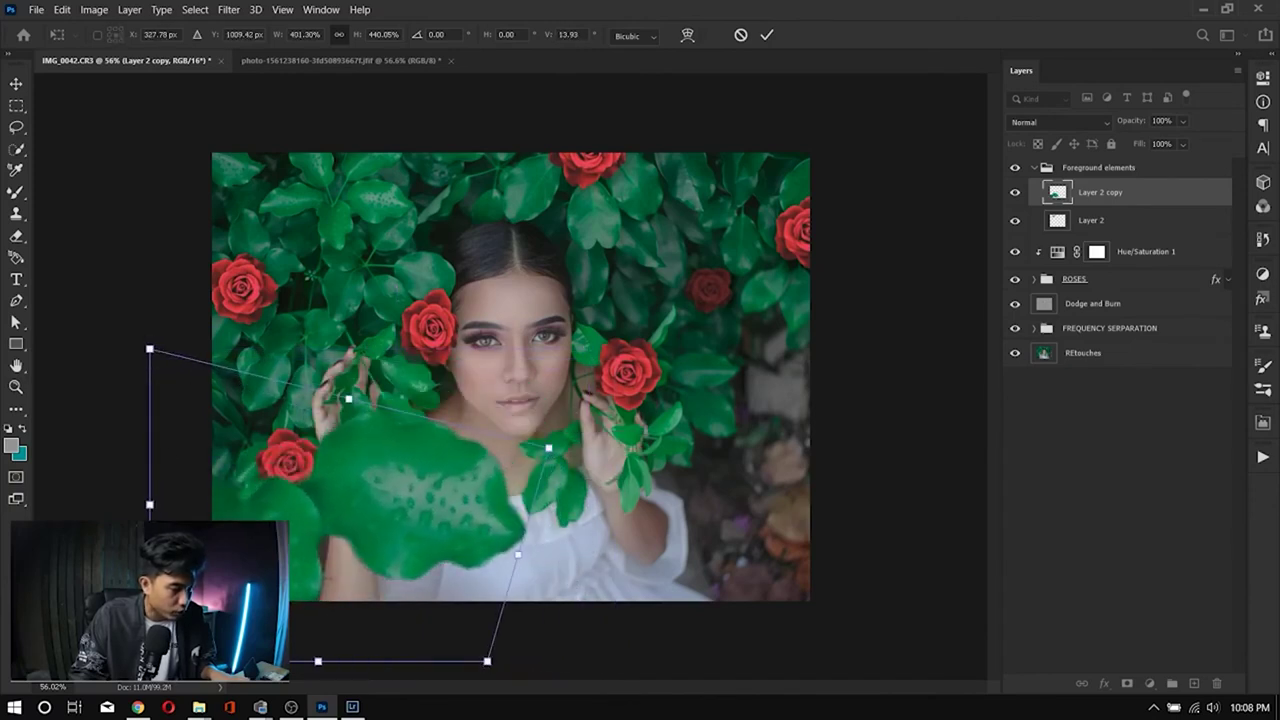
pyautogui.moveTo(149, 660); pyautogui.dragTo(249, 680)
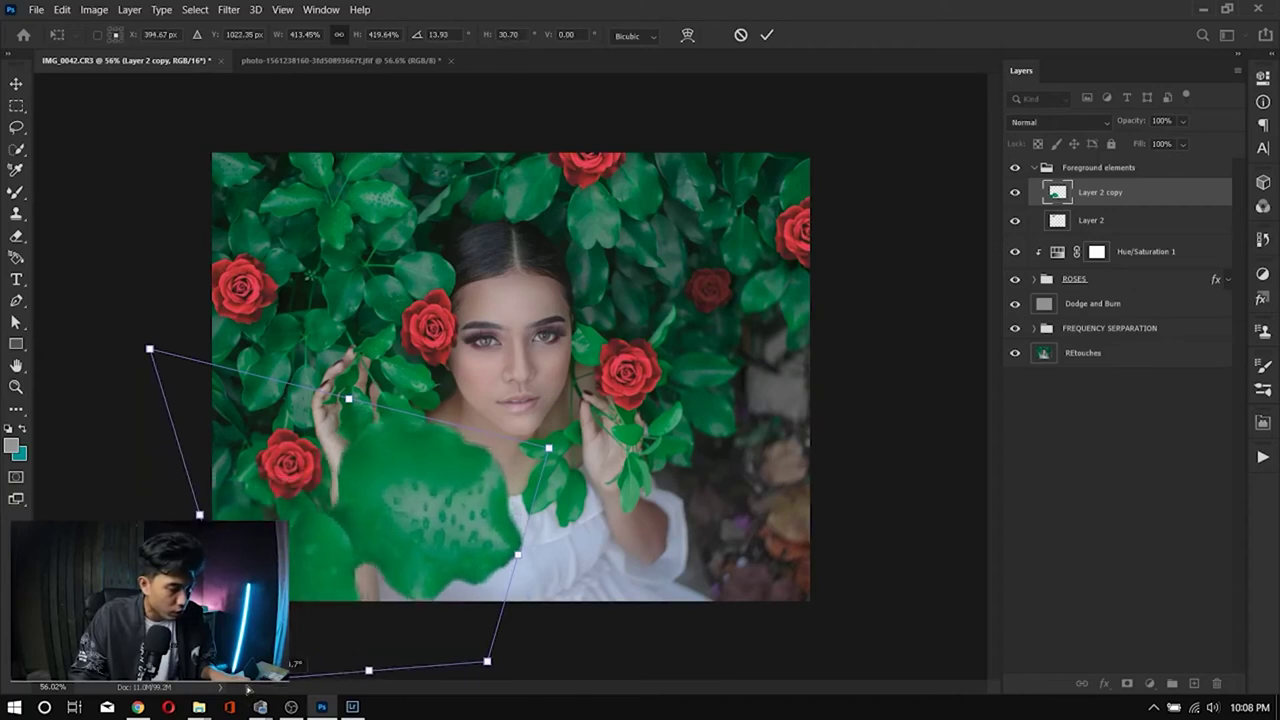
pyautogui.moveTo(548, 450); pyautogui.dragTo(498, 441)
pyautogui.press('Return')
# Step: Reposition and rotate the lower-left leaf into its angle
pyautogui.moveTo(388, 438); pyautogui.dragTo(310, 500)
pyautogui.hotkey('ctrl', 't')
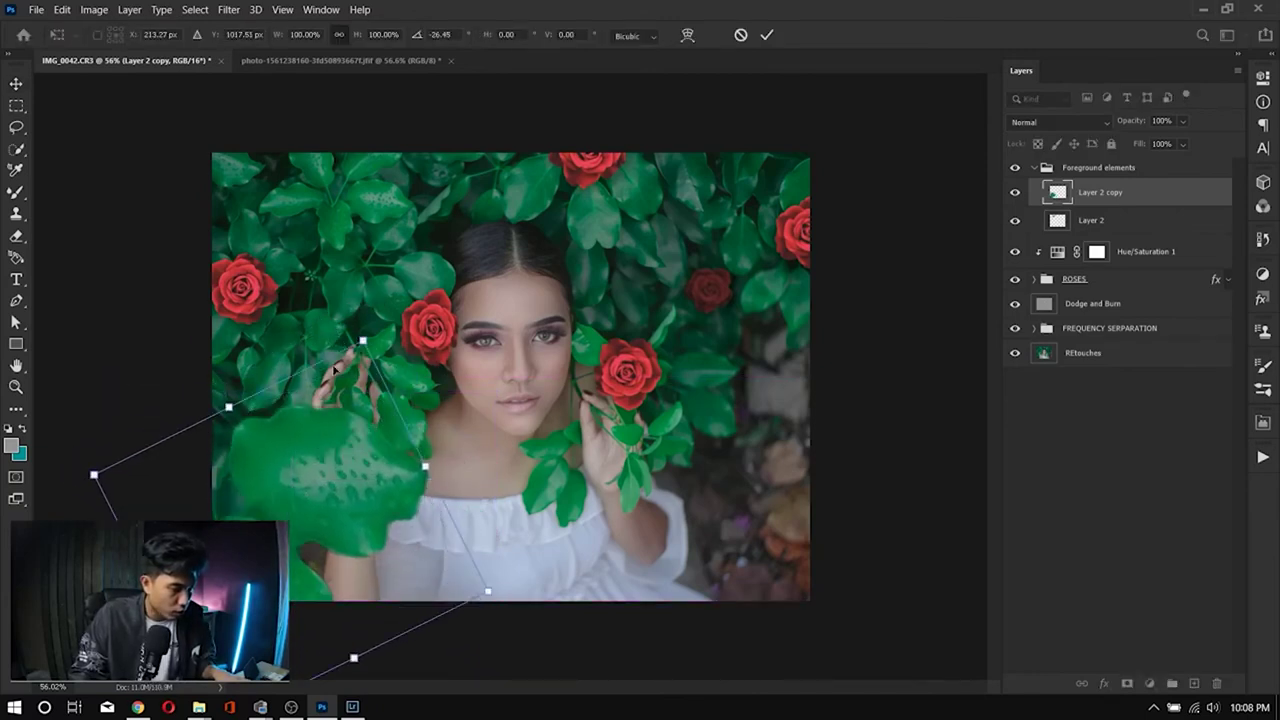
pyautogui.moveTo(410, 312); pyautogui.dragTo(462, 390)
pyautogui.moveTo(290, 460)
pyautogui.mouseDown()
pyautogui.moveTo(250, 466)
pyautogui.moveTo(346, 452)
pyautogui.moveTo(268, 472)
pyautogui.mouseUp()
pyautogui.moveTo(432, 372); pyautogui.dragTo(306, 348)
pyautogui.moveTo(283, 484); pyautogui.dragTo(305, 506)
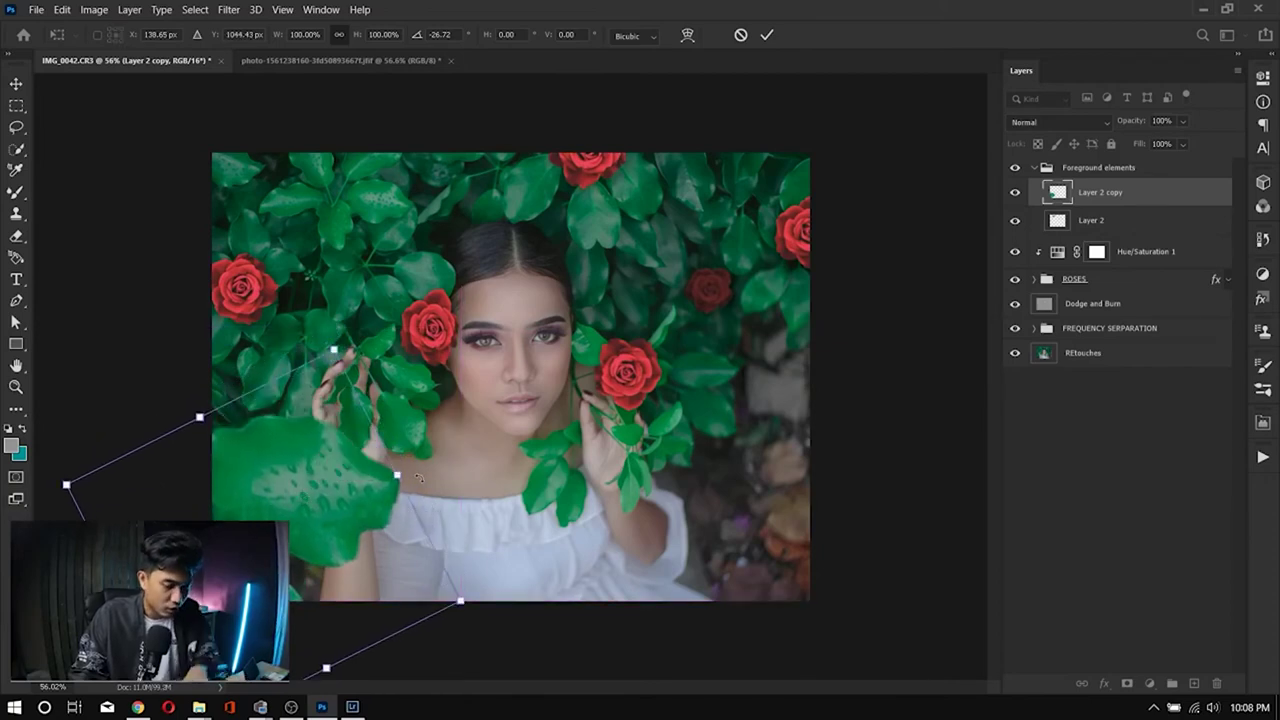
pyautogui.press('Return')
# Step: Stretch the lower-left leaf wider and shift it left and down
pyautogui.hotkey('ctrl', 't')
pyautogui.moveTo(402, 548); pyautogui.dragTo(500, 546)
pyautogui.moveTo(383, 520); pyautogui.dragTo(319, 534)
pyautogui.press('Return')
# Step: Move the second leaf, Layer 2, to the lower right of the portrait
pyautogui.hotkey('alt', '[')
pyautogui.hotkey('ctrl', 't')
pyautogui.moveTo(750, 470); pyautogui.dragTo(855, 515)
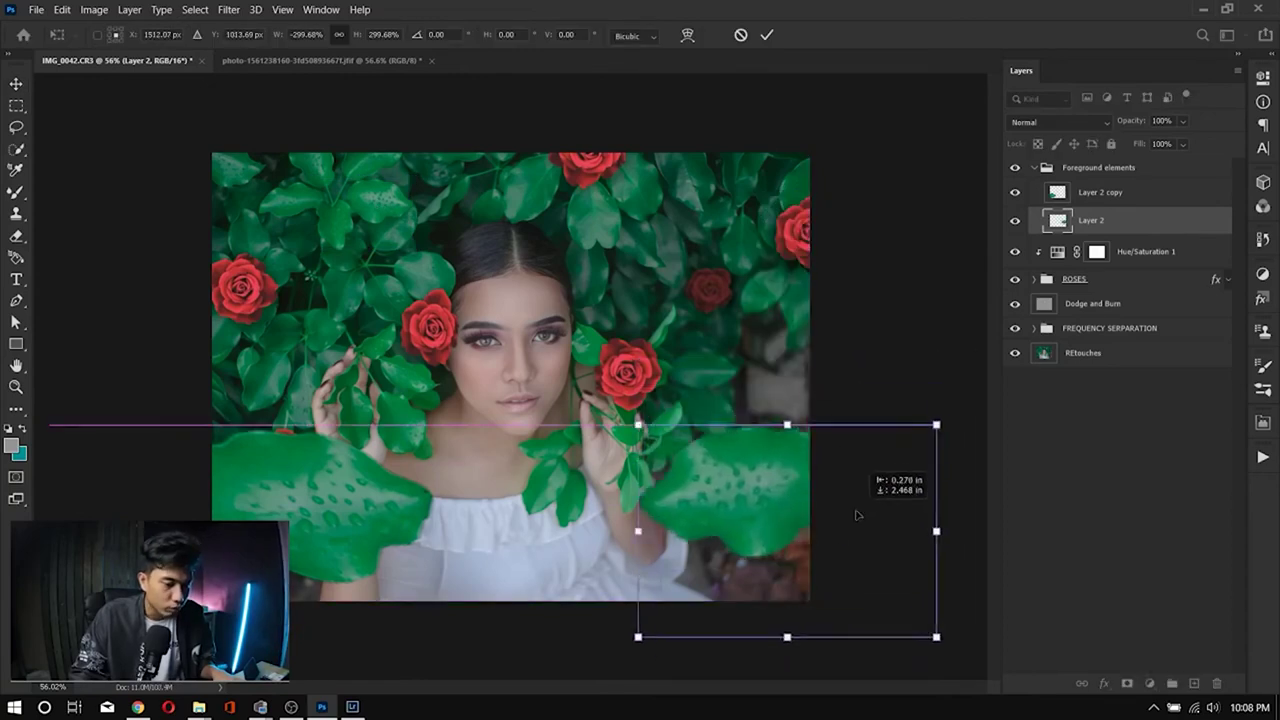
pyautogui.press('Return')
# Step: Move the upper-left rose layer into Foreground elements and enlarge it down-left
pyautogui.click(250, 290)
pyautogui.moveTo(1103, 443); pyautogui.dragTo(1112, 196)
pyautogui.moveTo(281, 325); pyautogui.dragTo(590, 640)
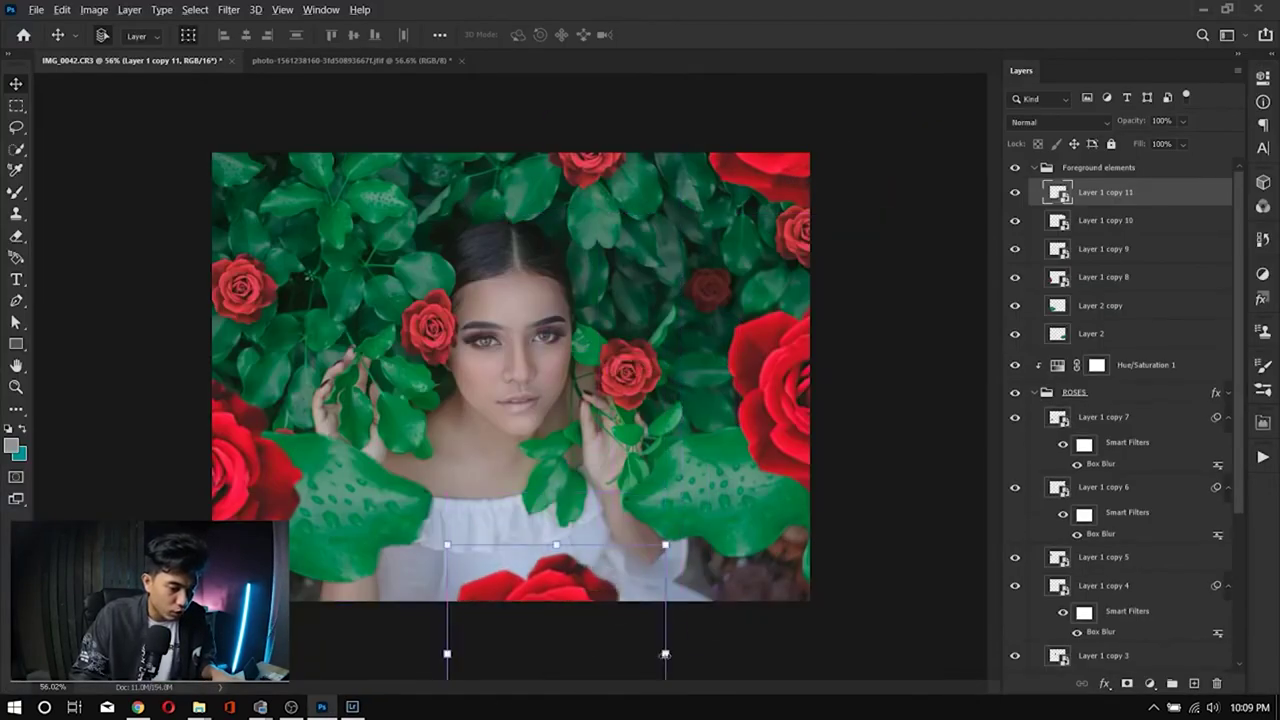
# Step: Add enlarged rose copies at the bottom and top left, then copy Hue/Saturation 1 above Foreground elements
pyautogui.moveTo(665, 655); pyautogui.dragTo(765, 655)
pyautogui.moveTo(600, 606); pyautogui.dragTo(246, 185)
pyautogui.click(1187, 425)
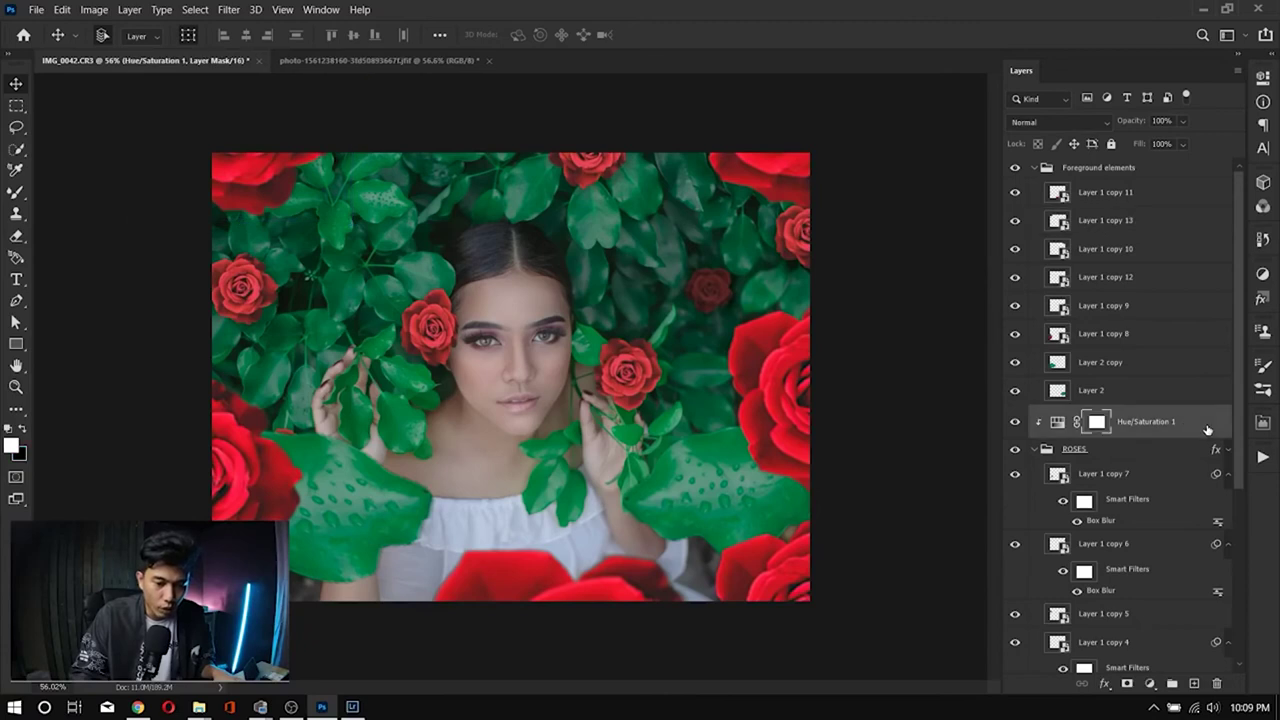
pyautogui.moveTo(1200, 430); pyautogui.dragTo(1186, 155)
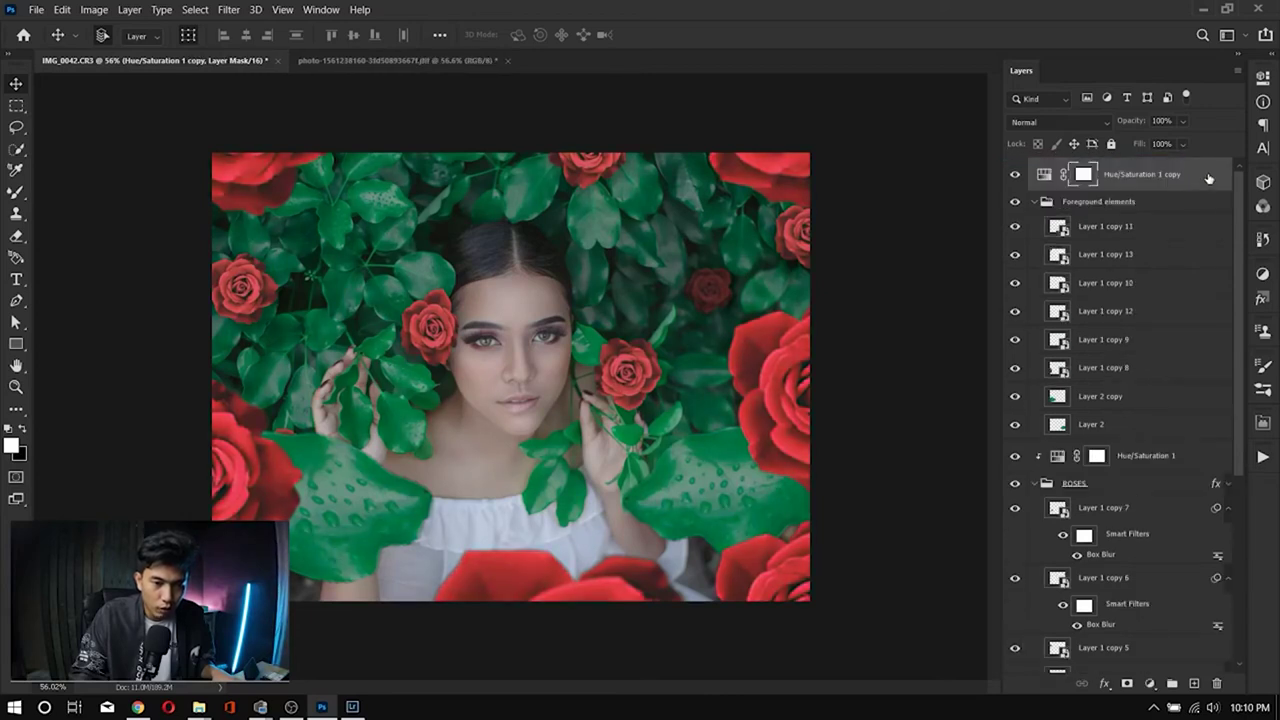
# Step: Clip Hue/Saturation 1 copy to Foreground elements, then collapse the Foreground elements and ROSES groups
pyautogui.rightClick(1208, 178)
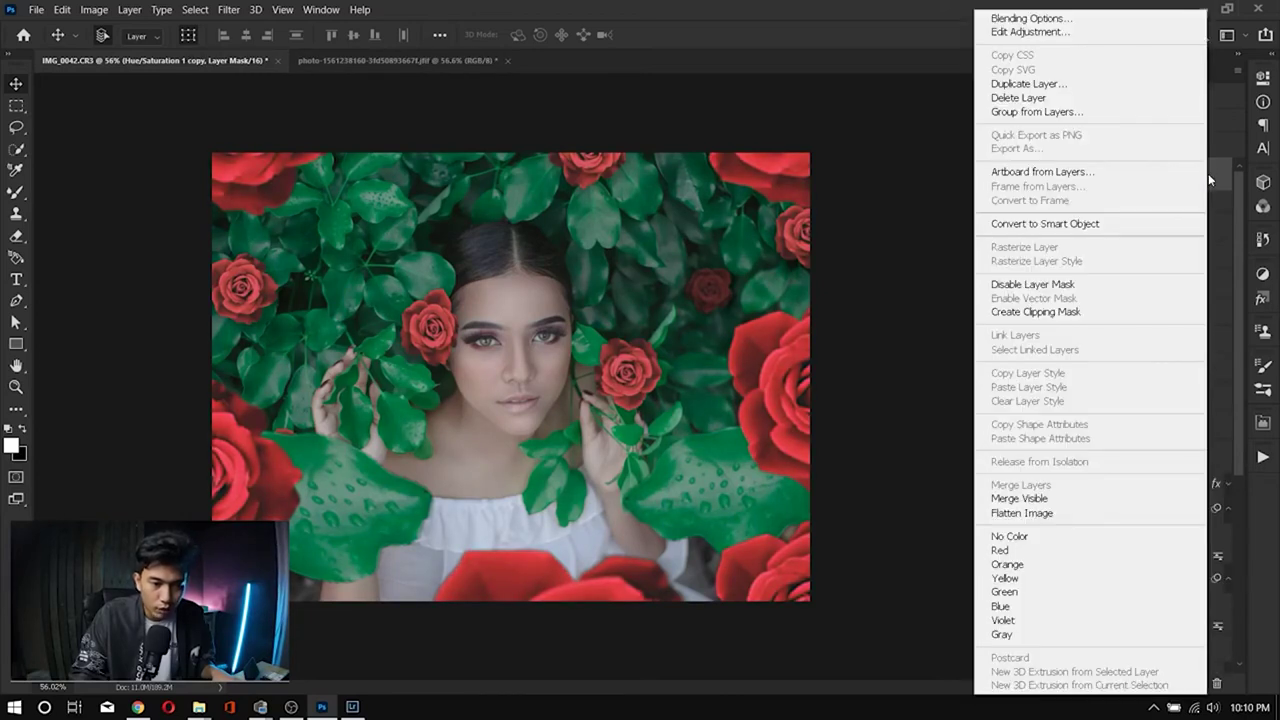
pyautogui.click(1070, 311)
pyautogui.click(1036, 202)
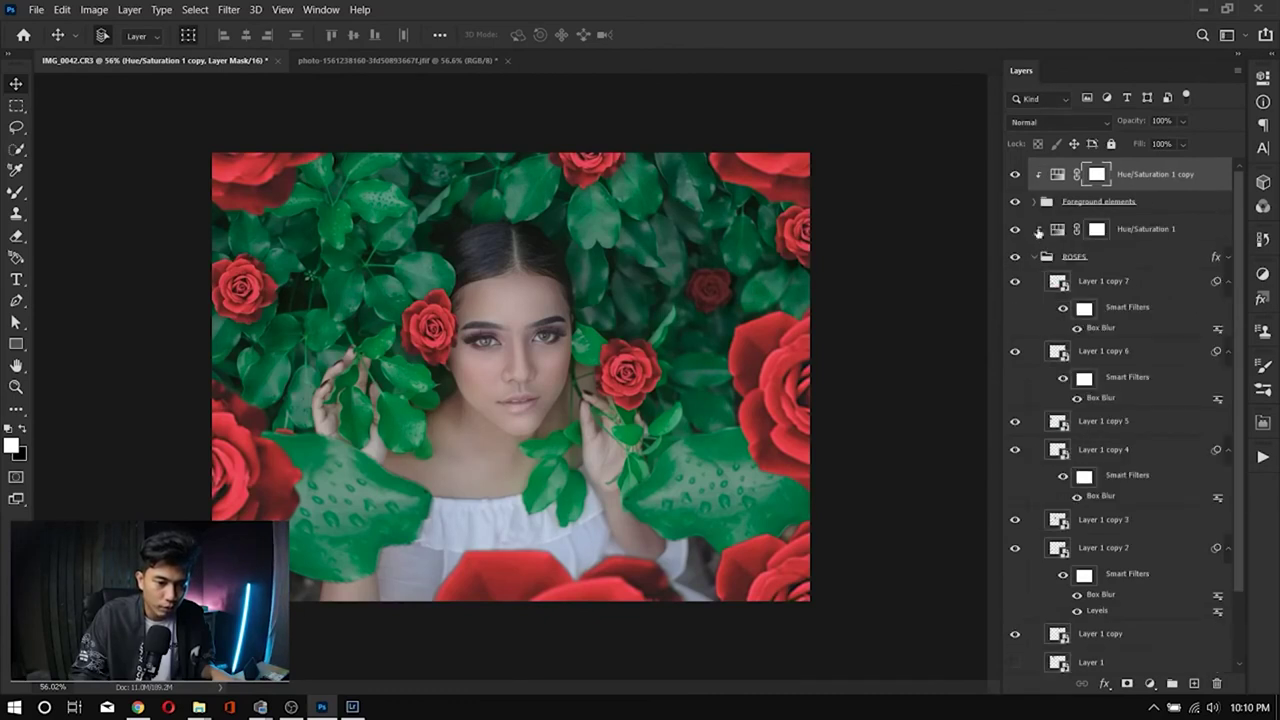
pyautogui.keyDown('alt'); pyautogui.click(1036, 243); pyautogui.keyUp('alt')
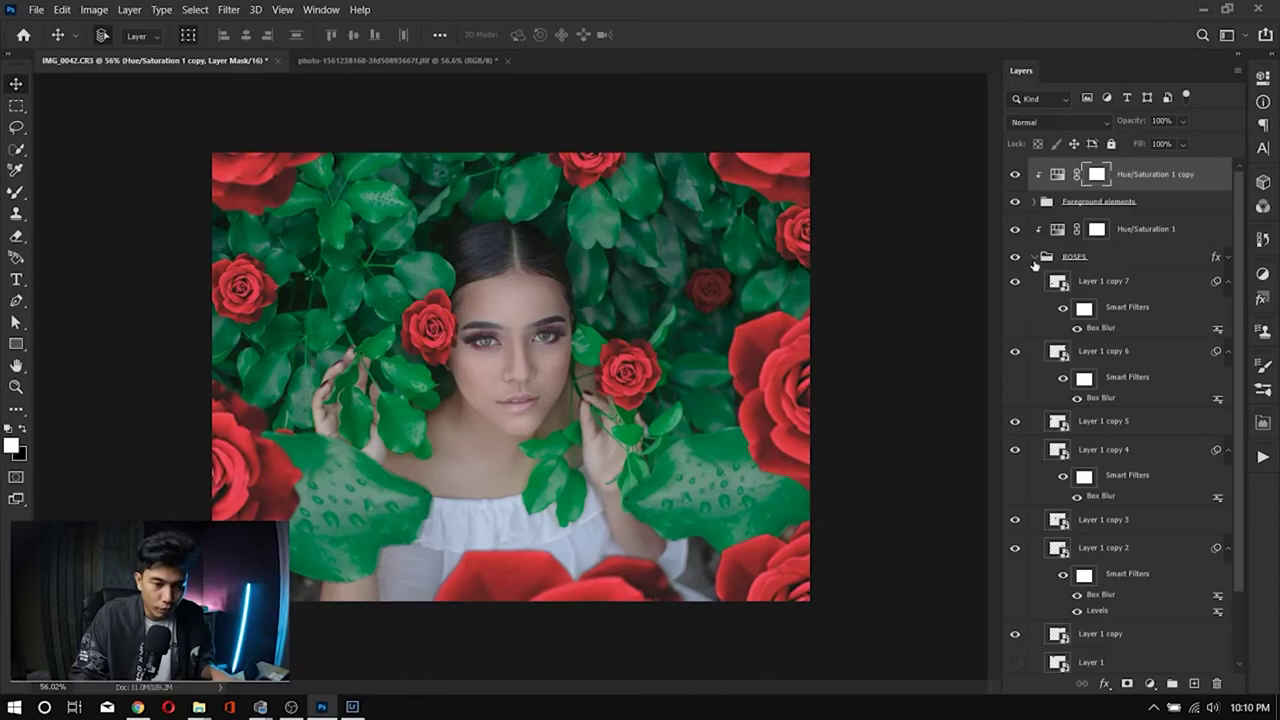
pyautogui.click(1035, 257)
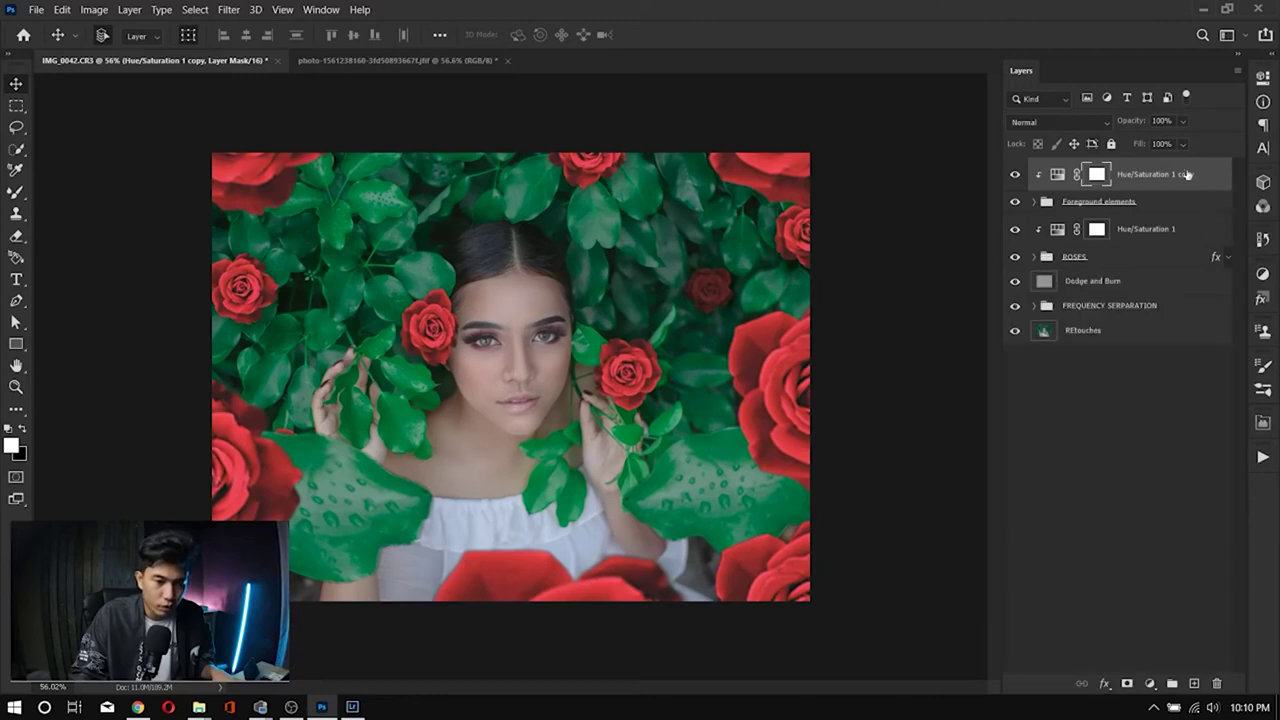
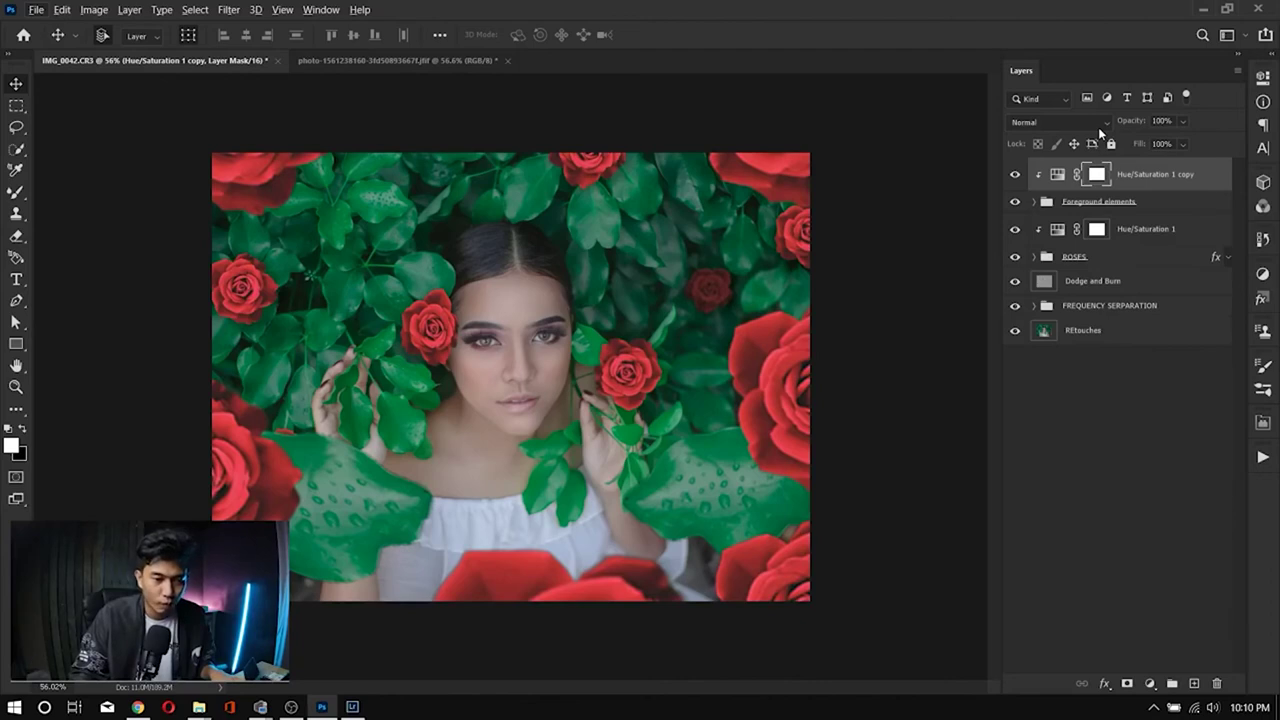
# Step: Merge the Foreground elements group into a single layer
pyautogui.click(1152, 204)
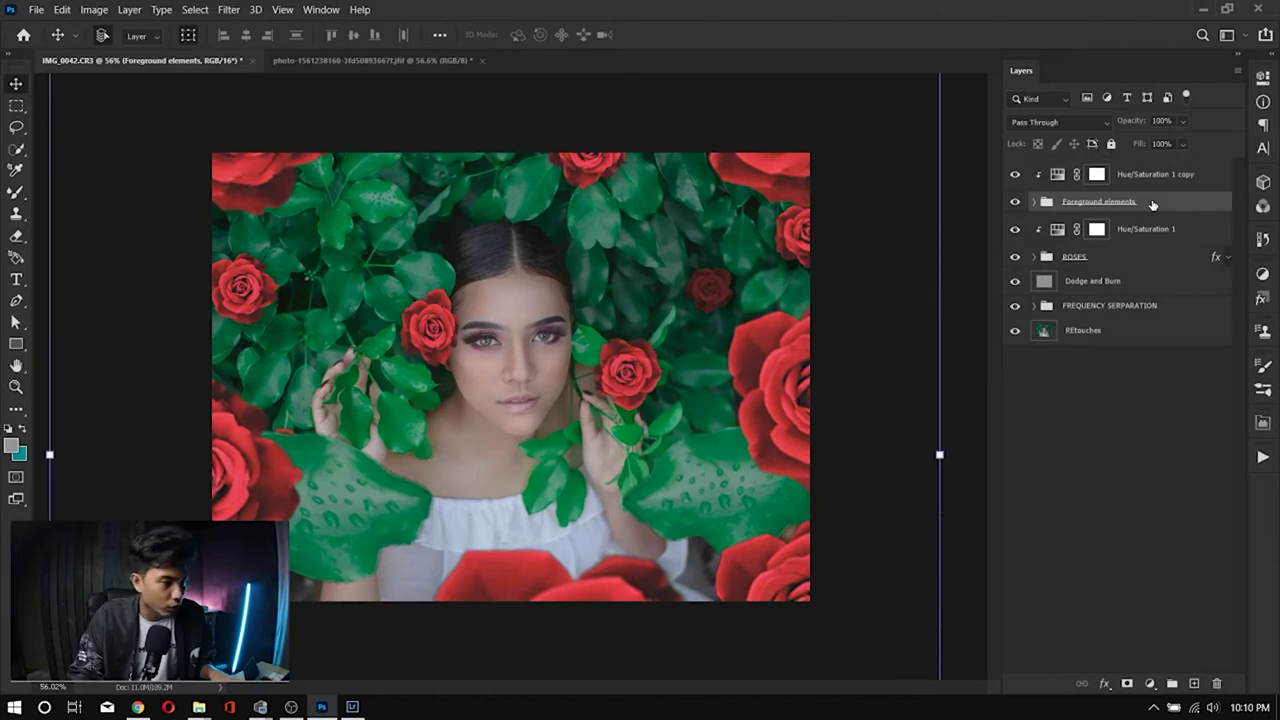
pyautogui.click(229, 10)
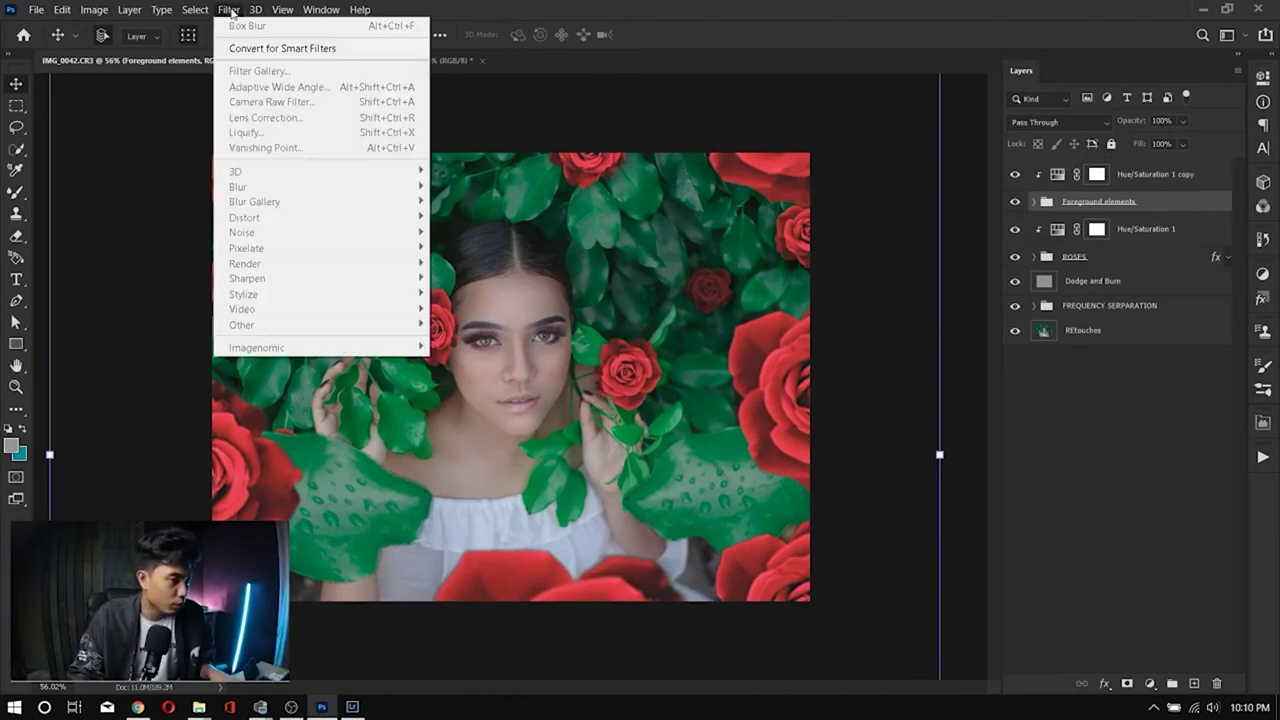
pyautogui.click(1166, 205)
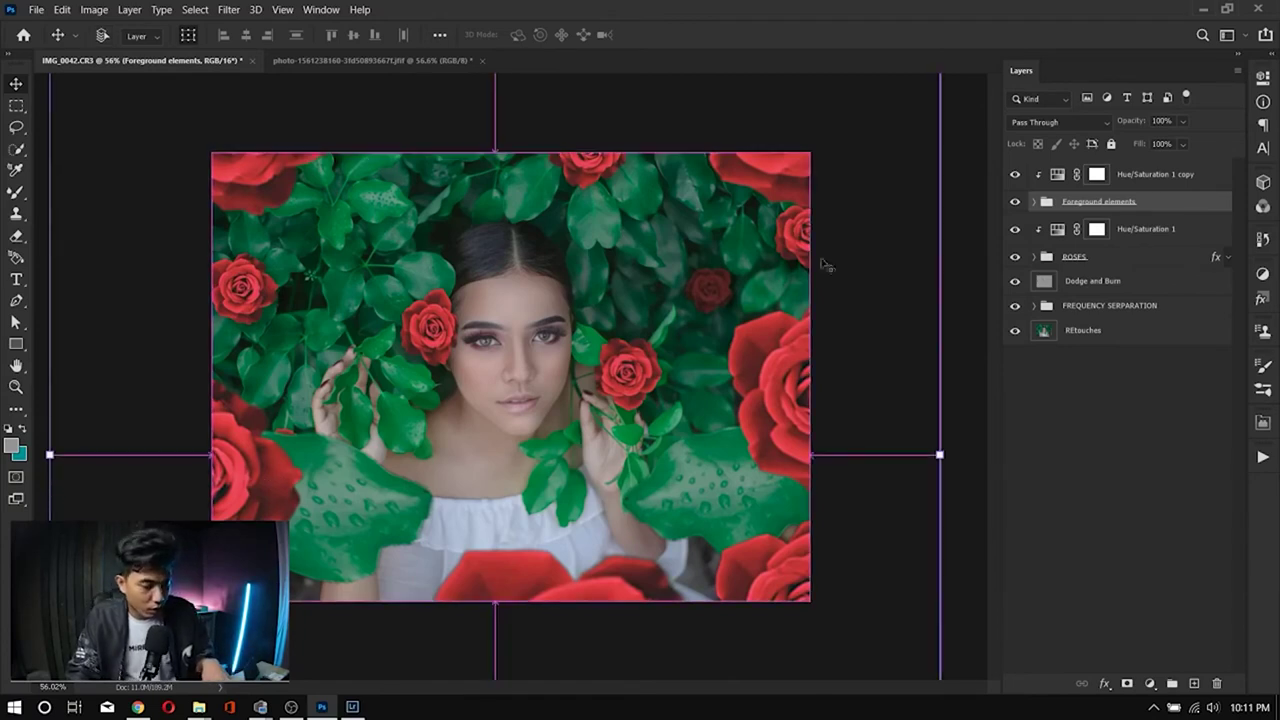
pyautogui.rightClick(1182, 204)
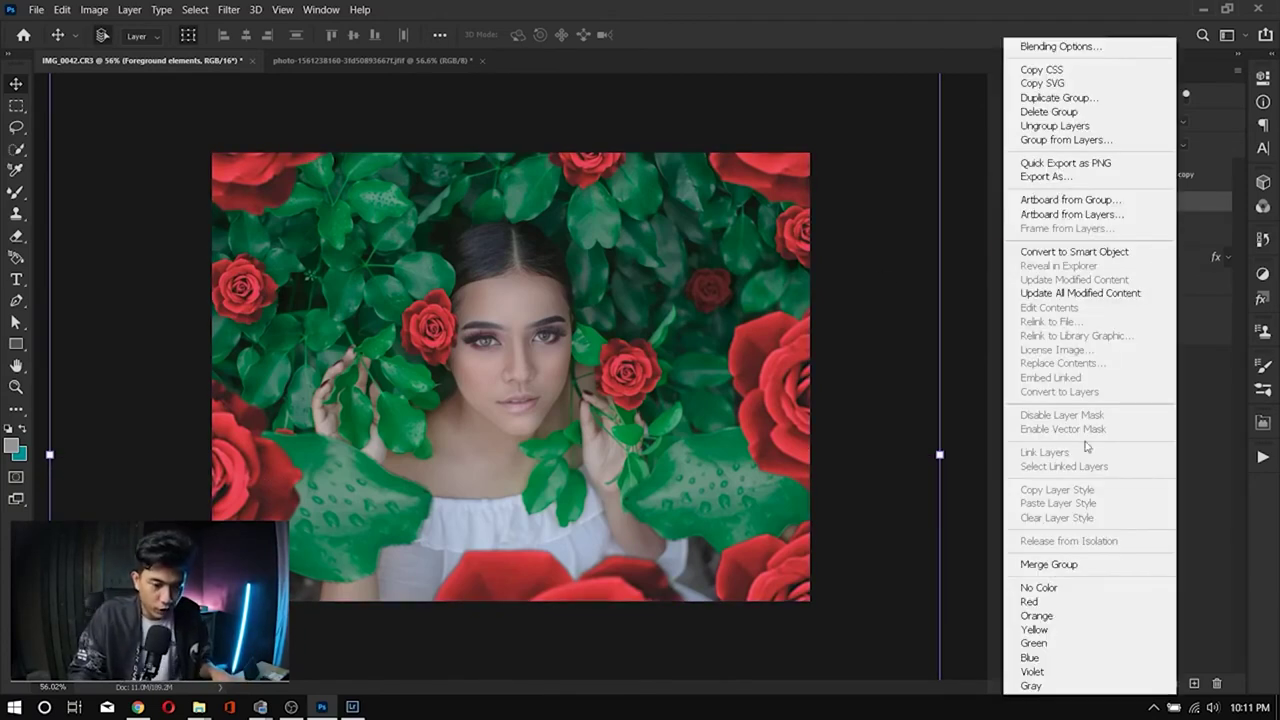
pyautogui.click(1066, 564)
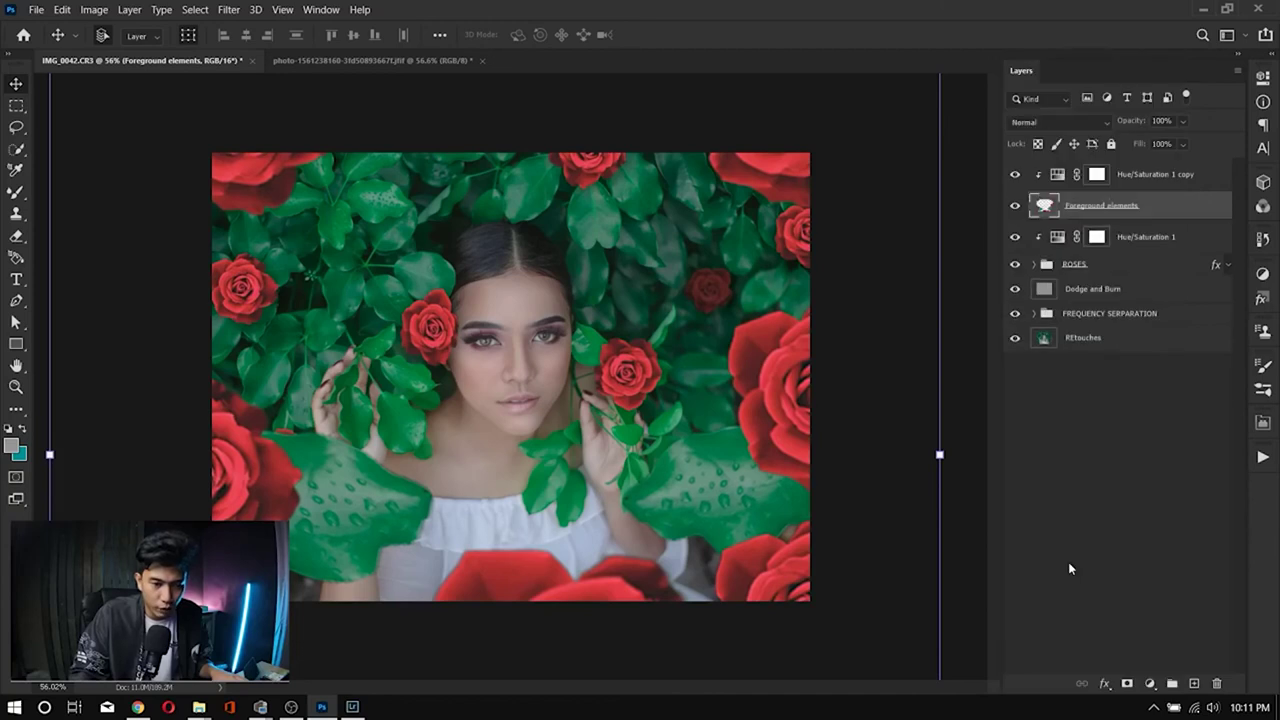
# Step: Toggle the merged foreground roses' visibility to compare, leaving them visible
pyautogui.click(1016, 207)
pyautogui.click(1017, 208)
pyautogui.click(1018, 209)
pyautogui.click(1017, 208)
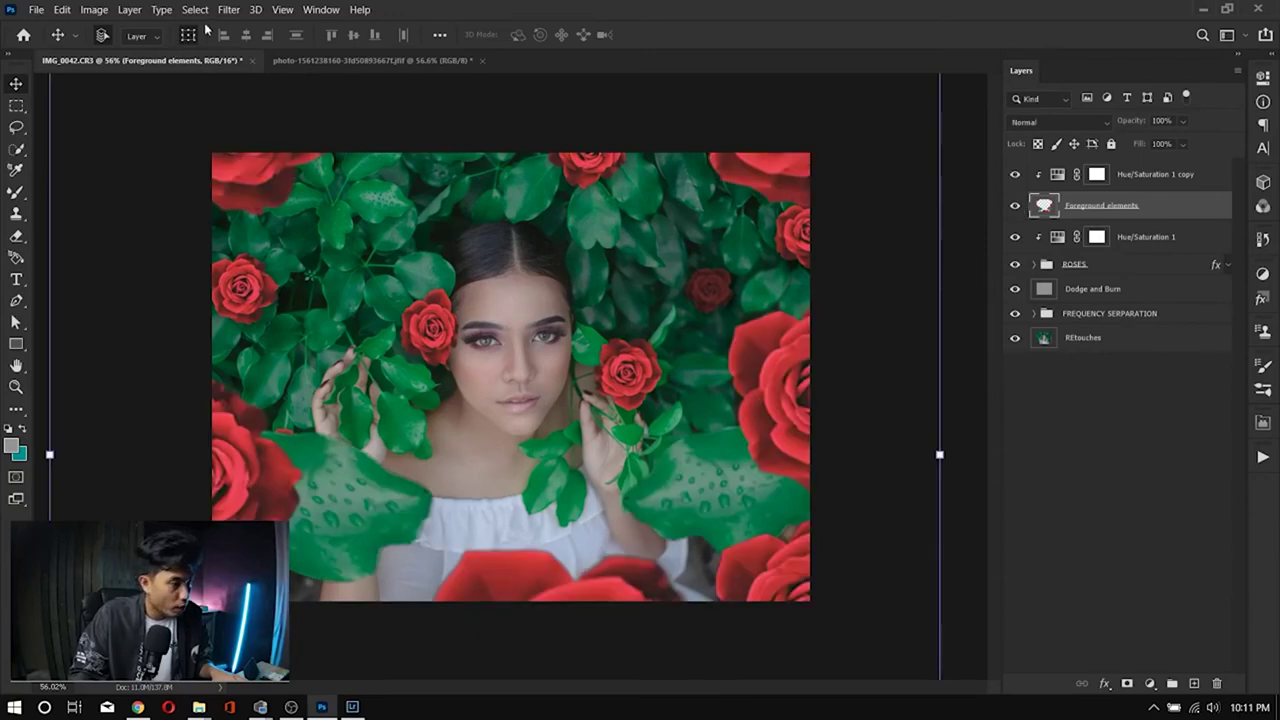
pyautogui.click(231, 9)
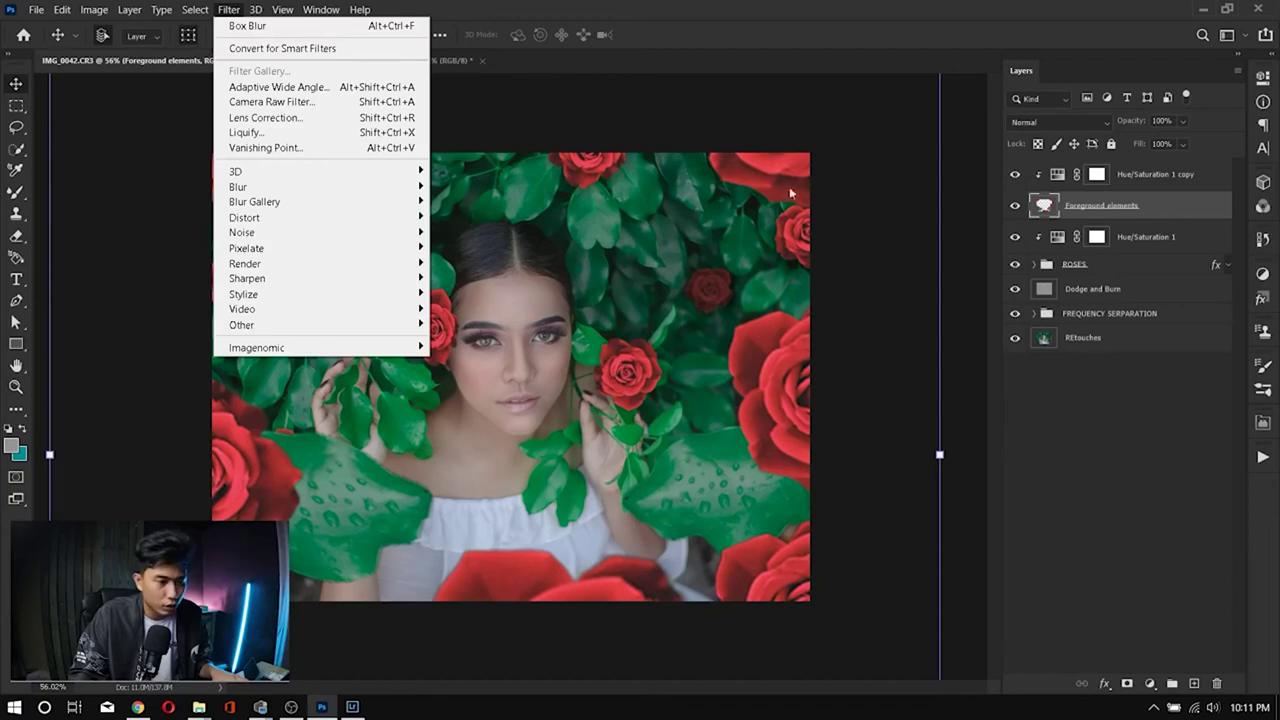
# Step: Apply a 62-pixel Box Blur to the merged Foreground elements layer
pyautogui.moveTo(288, 207)
pyautogui.moveTo(351, 188)
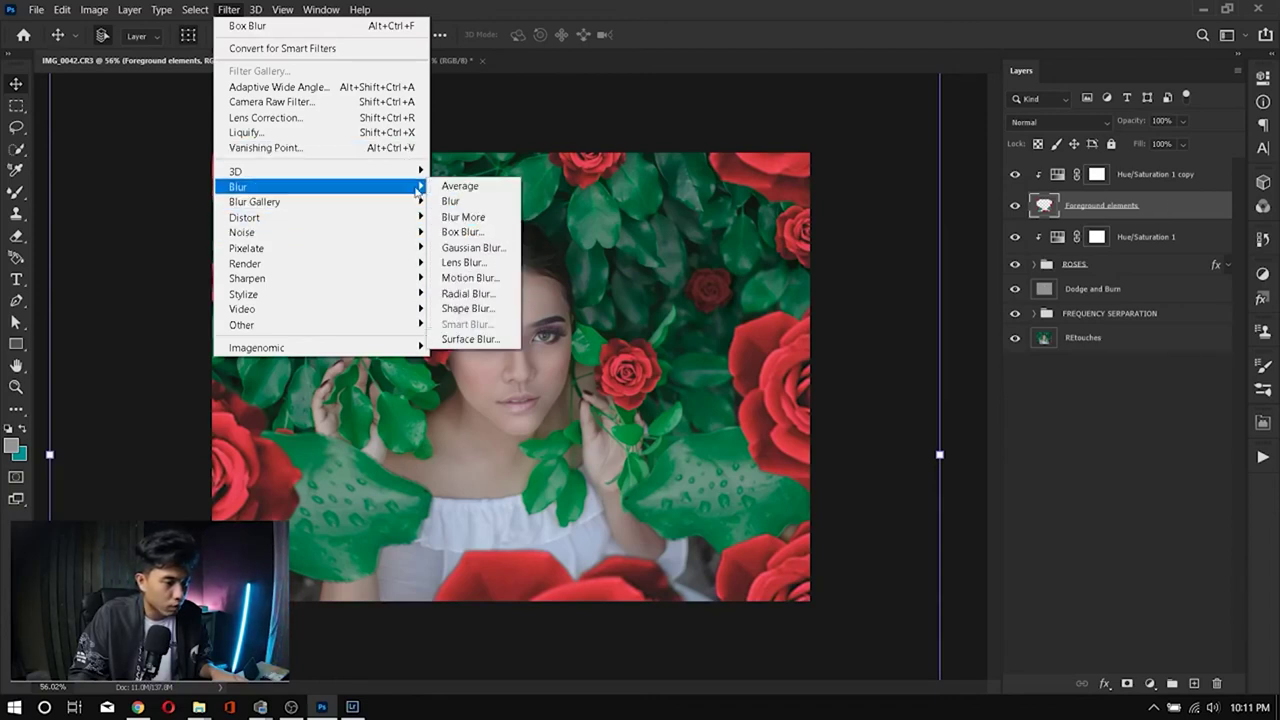
pyautogui.click(468, 234)
pyautogui.moveTo(964, 412); pyautogui.dragTo(993, 415)
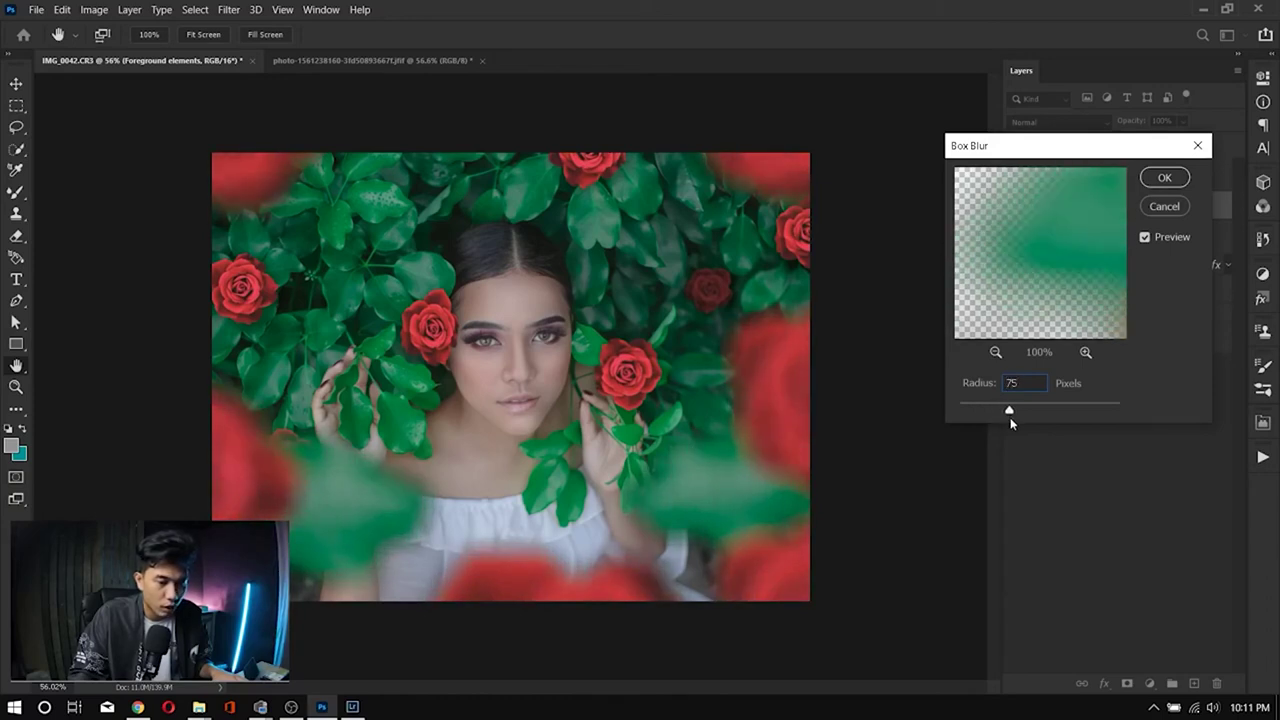
pyautogui.moveTo(1010, 410)
pyautogui.mouseDown()
pyautogui.moveTo(992, 411)
pyautogui.moveTo(1007, 413)
pyautogui.mouseUp()
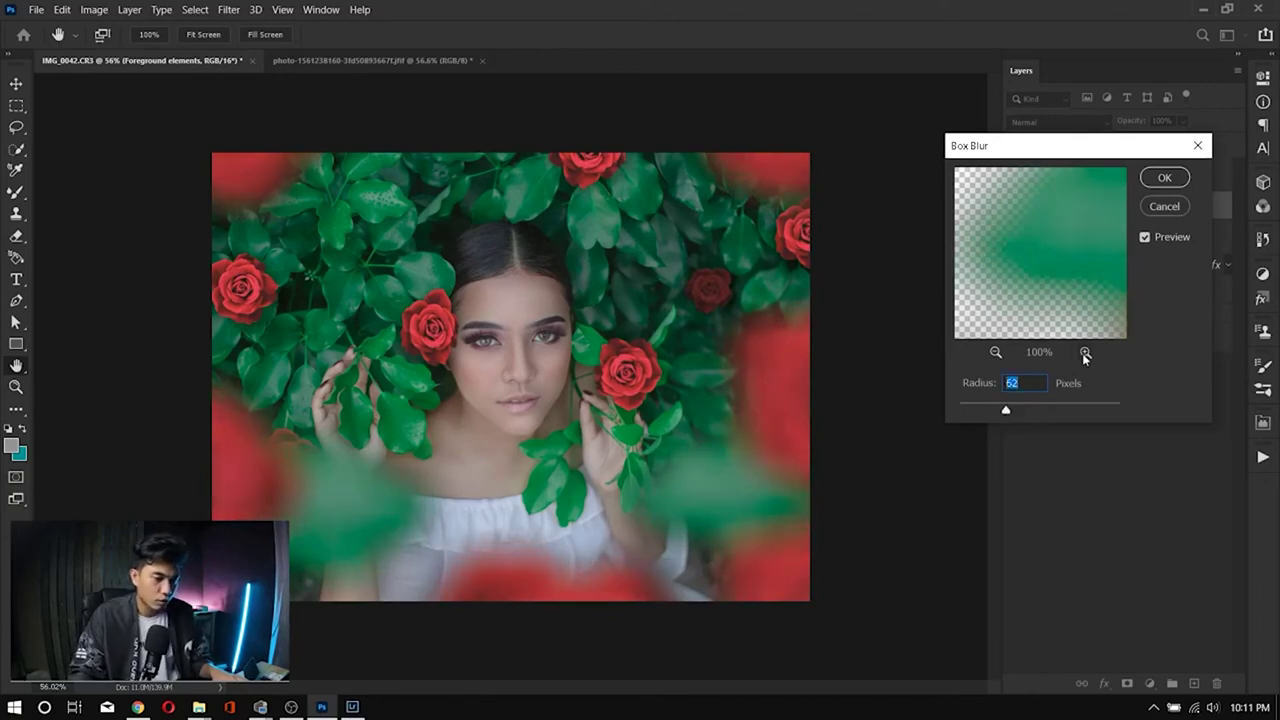
pyautogui.click(1182, 178)
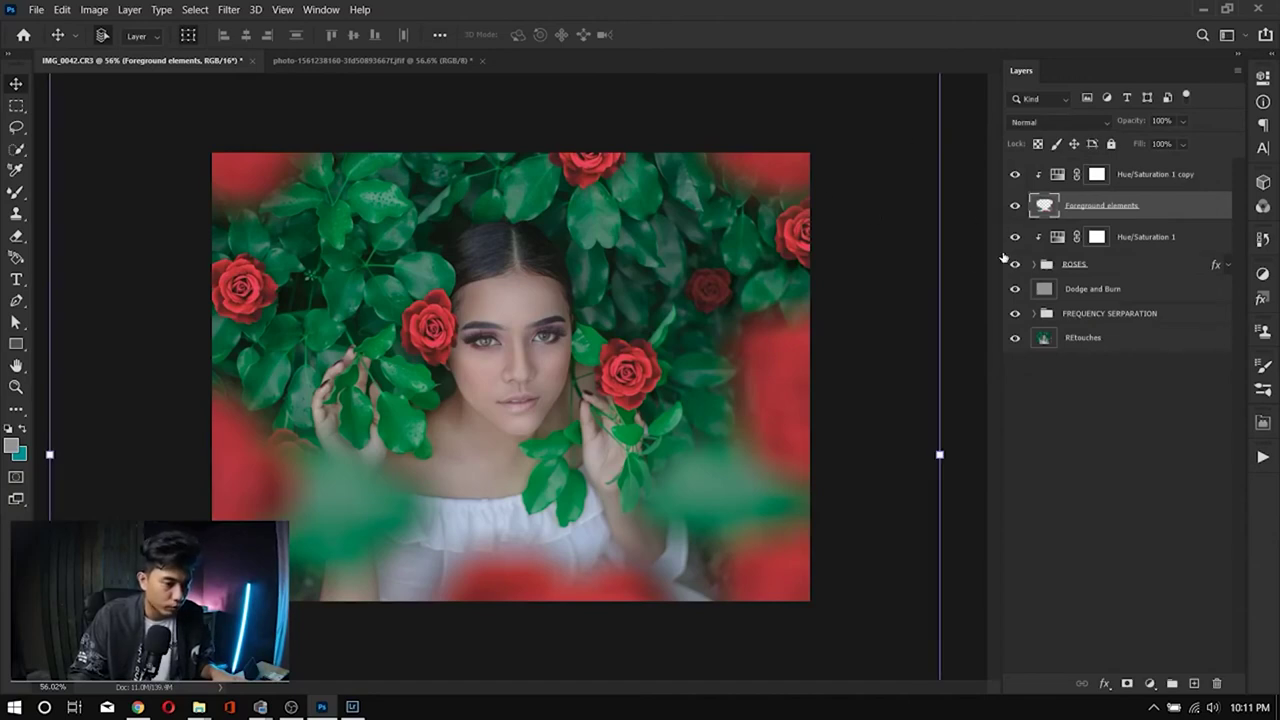
pyautogui.click(900, 250)
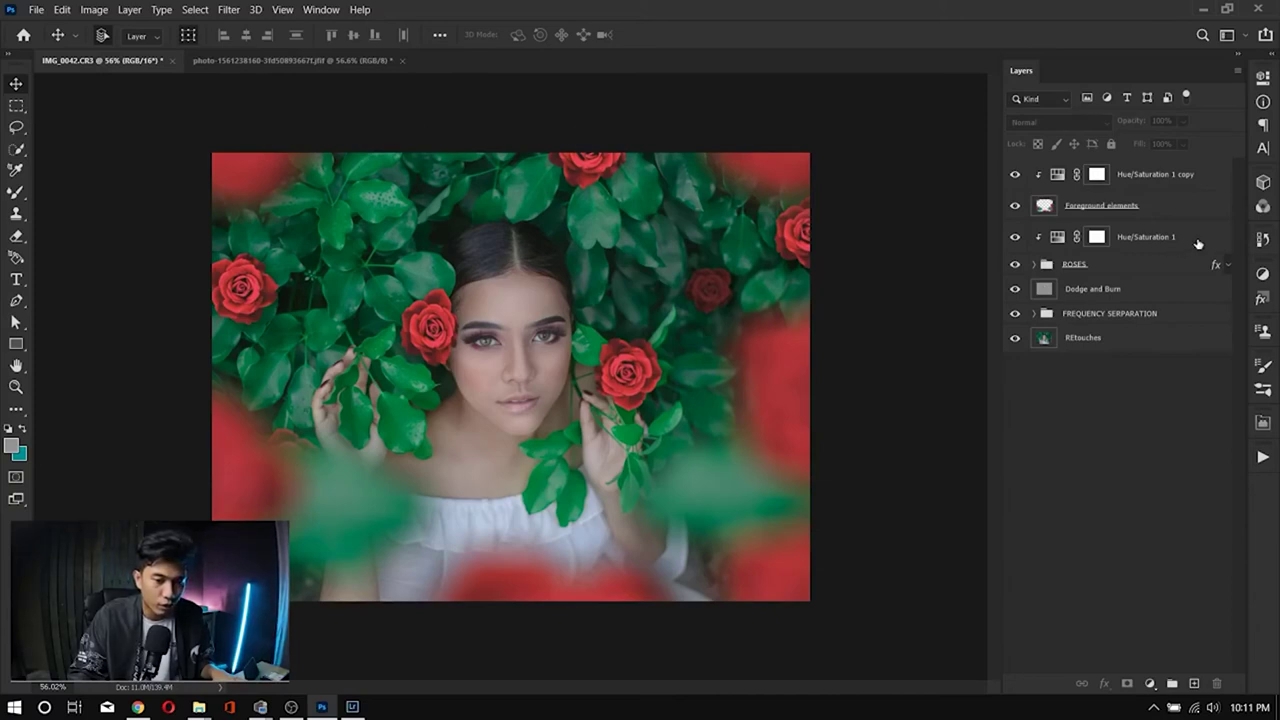
pyautogui.click(1203, 175)
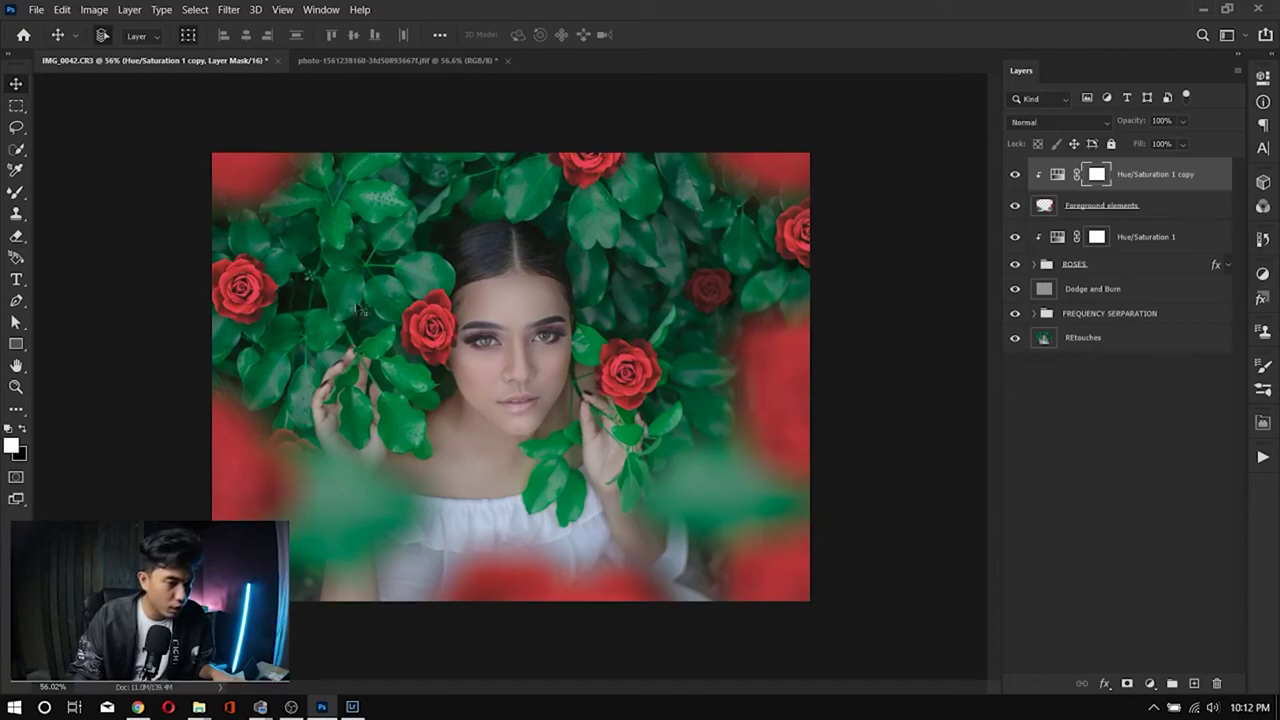
pyautogui.hotkey('alt', 'Tab')
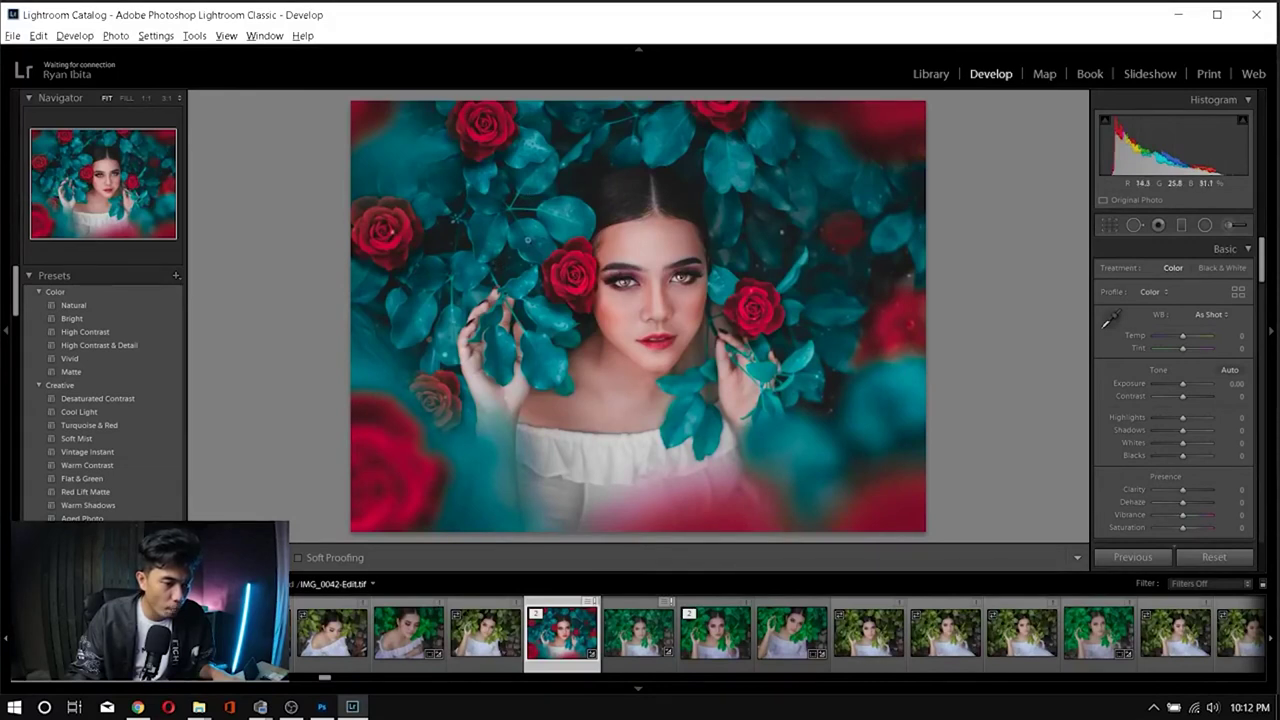
pyautogui.hotkey('alt', 'Tab')
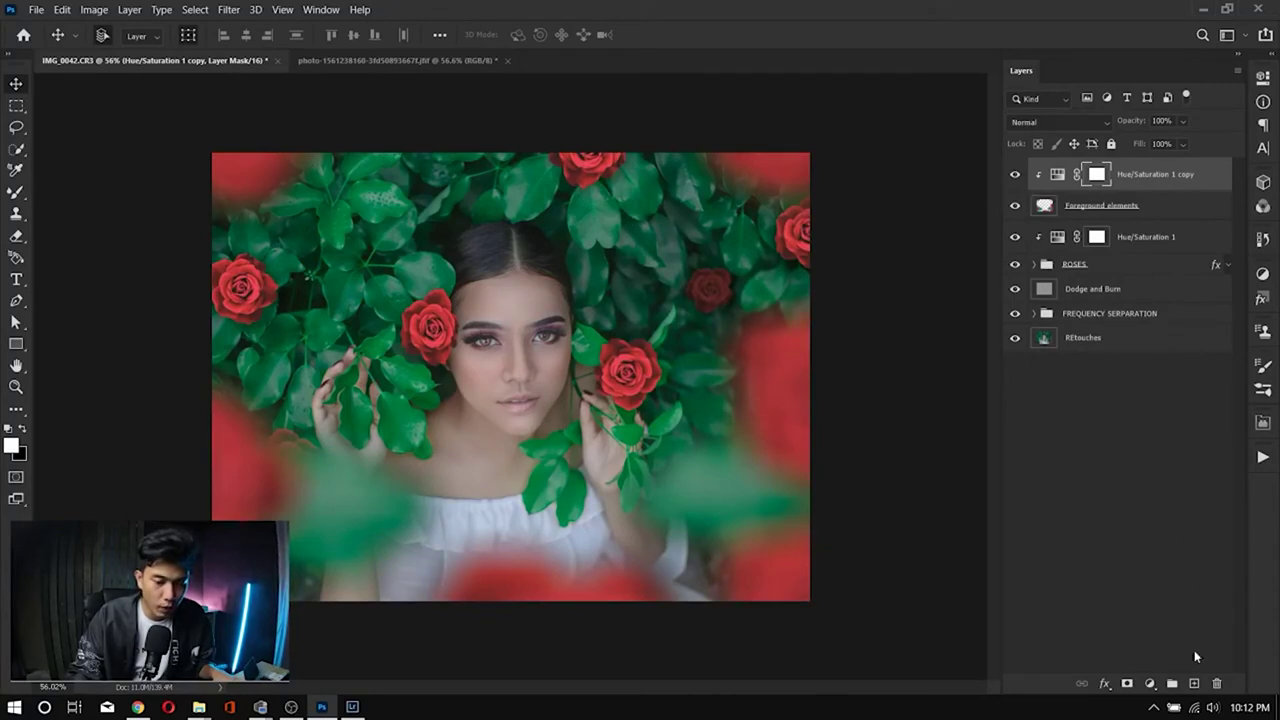
# Step: Add a Selective Color adjustment layer targeting the Greens colour range
pyautogui.click(1149, 685)
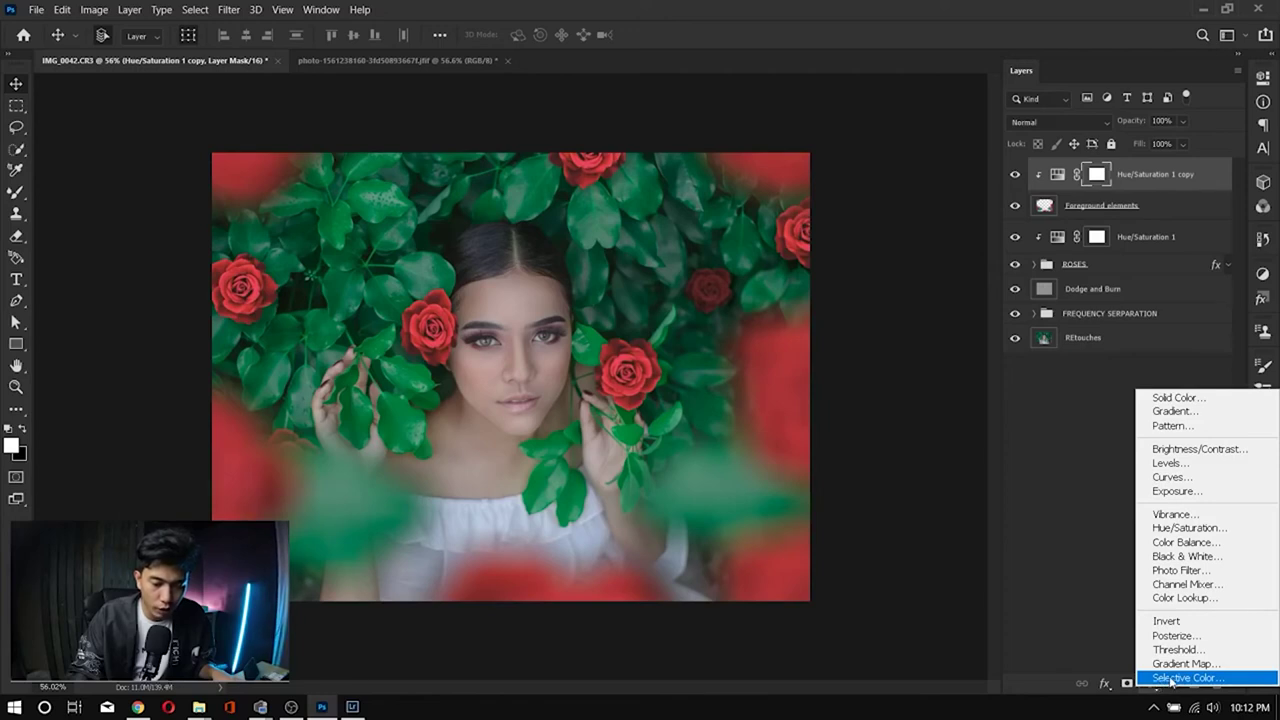
pyautogui.click(1172, 679)
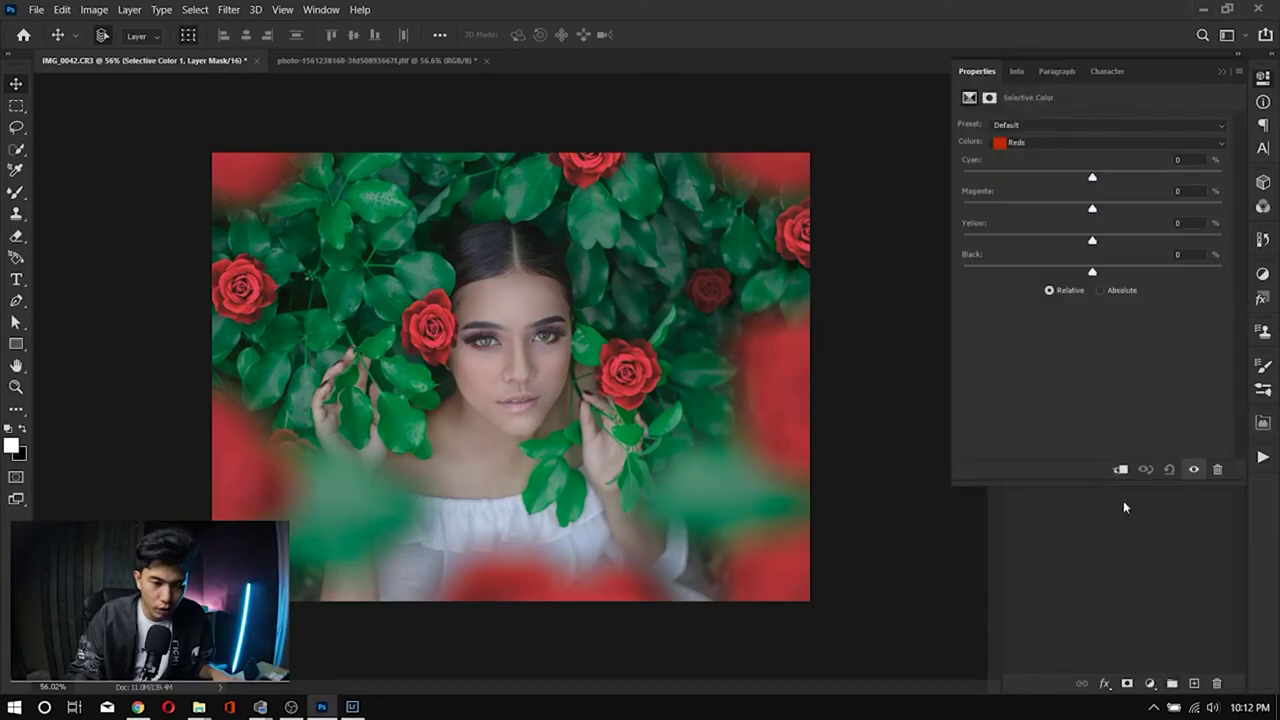
pyautogui.click(1156, 143)
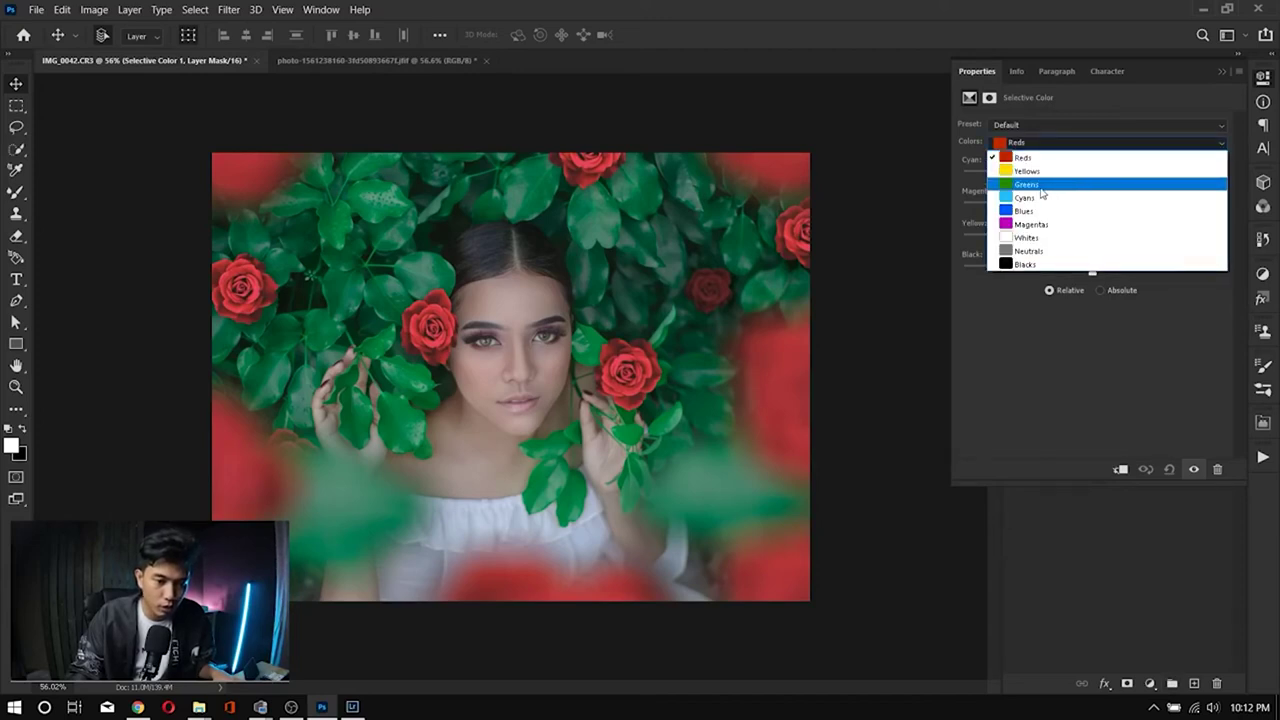
pyautogui.click(1041, 187)
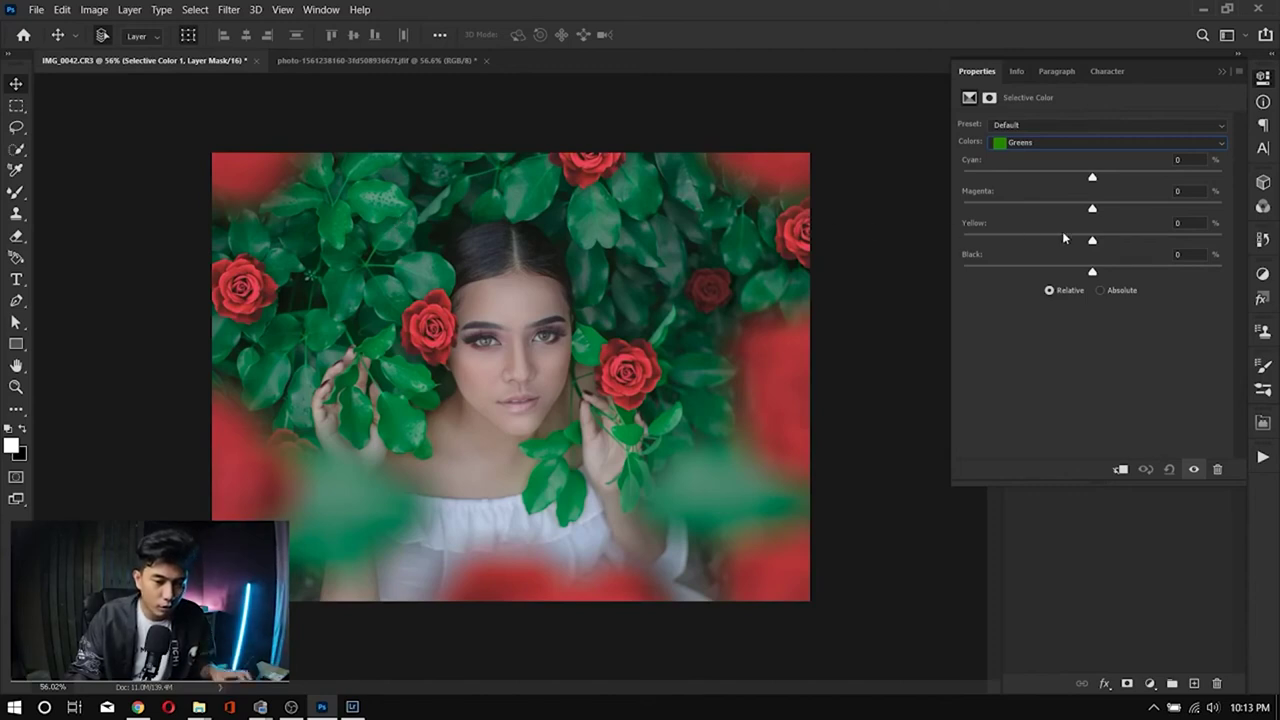
# Step: Set the Greens to Yellow −100, Cyan +100 and Magenta +35
pyautogui.moveTo(1093, 241); pyautogui.dragTo(1006, 244)
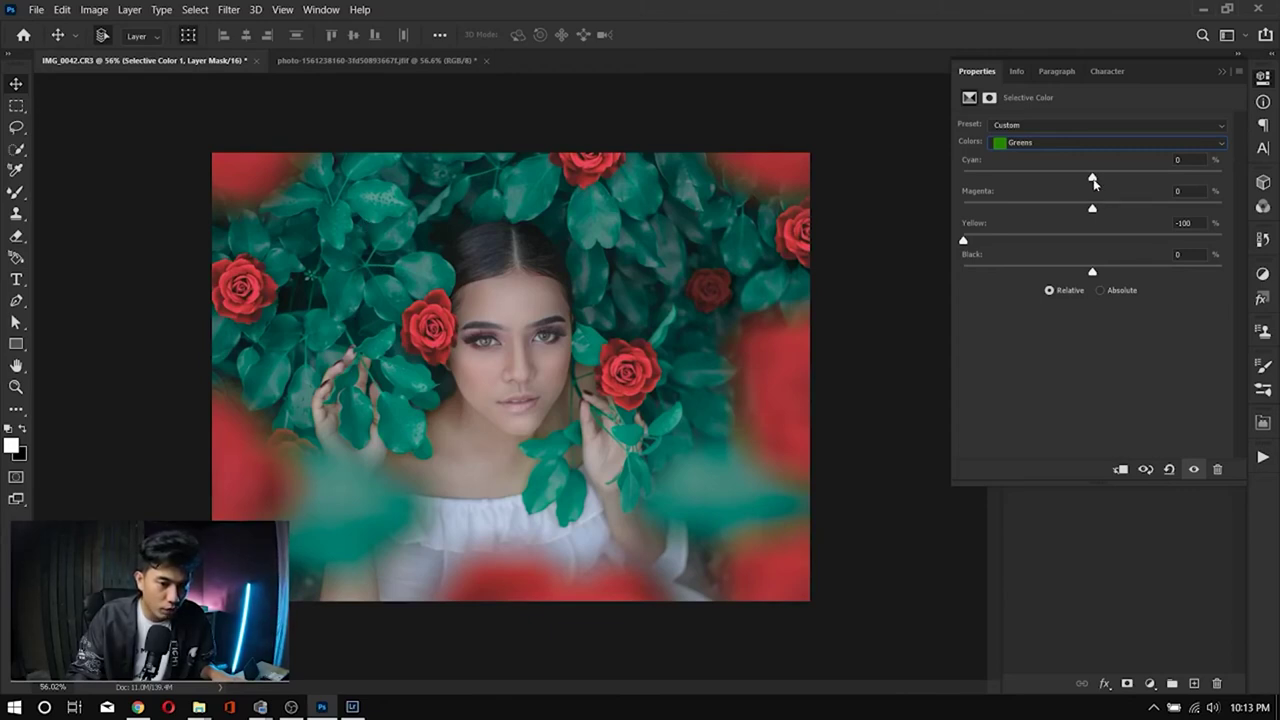
pyautogui.moveTo(1095, 178); pyautogui.dragTo(1113, 178)
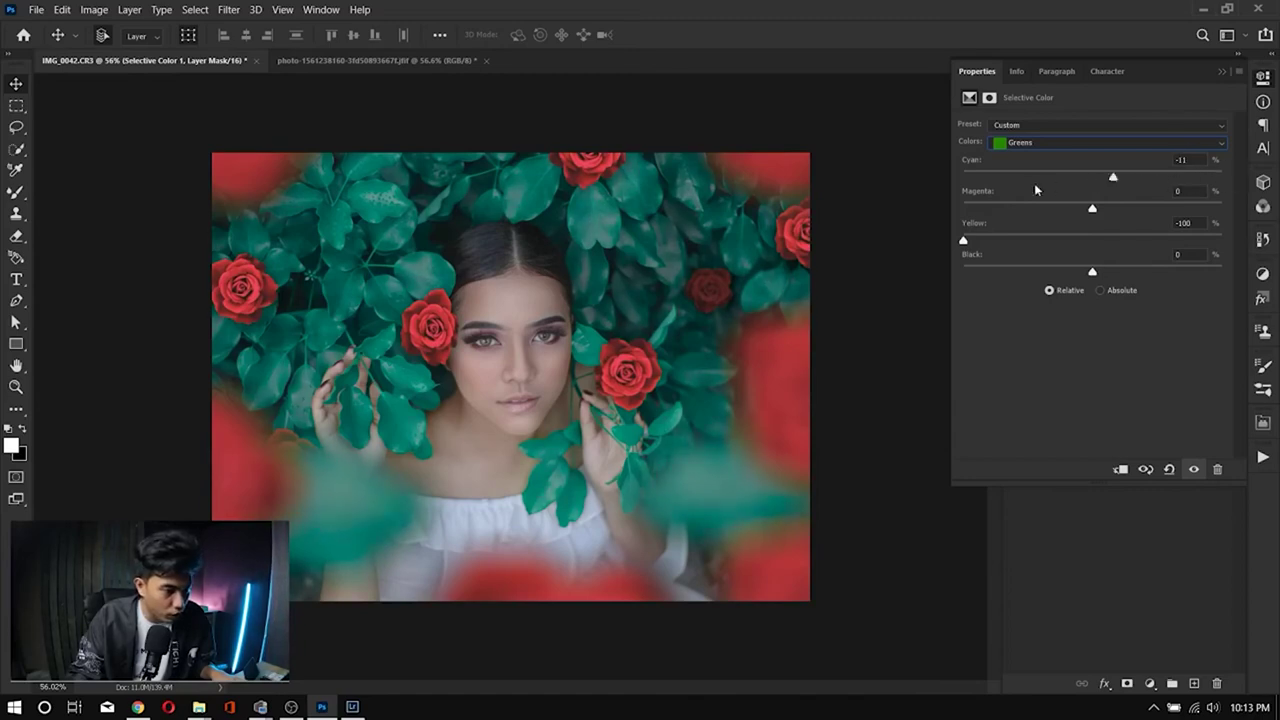
pyautogui.moveTo(1113, 178); pyautogui.dragTo(1222, 178)
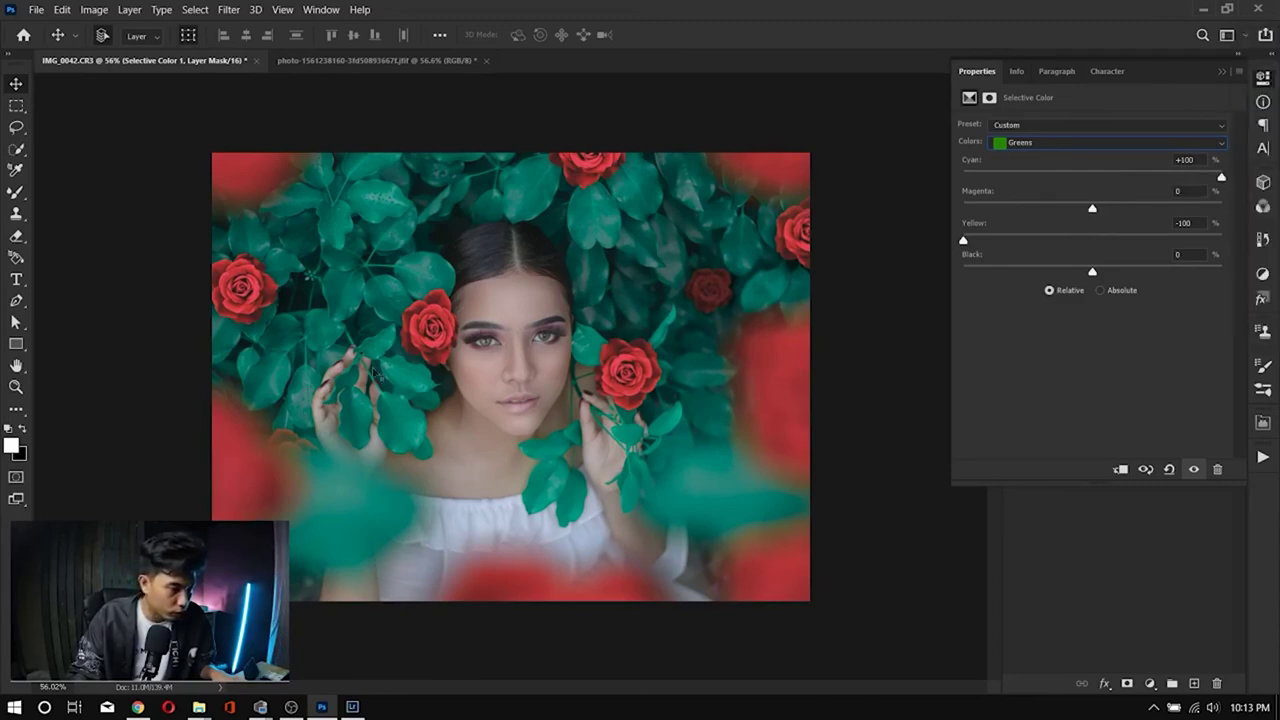
pyautogui.hotkey('alt', 'Tab')
pyautogui.hotkey('alt', 'Tab')
pyautogui.hotkey('alt', 'Tab')
pyautogui.hotkey('alt', 'Tab')
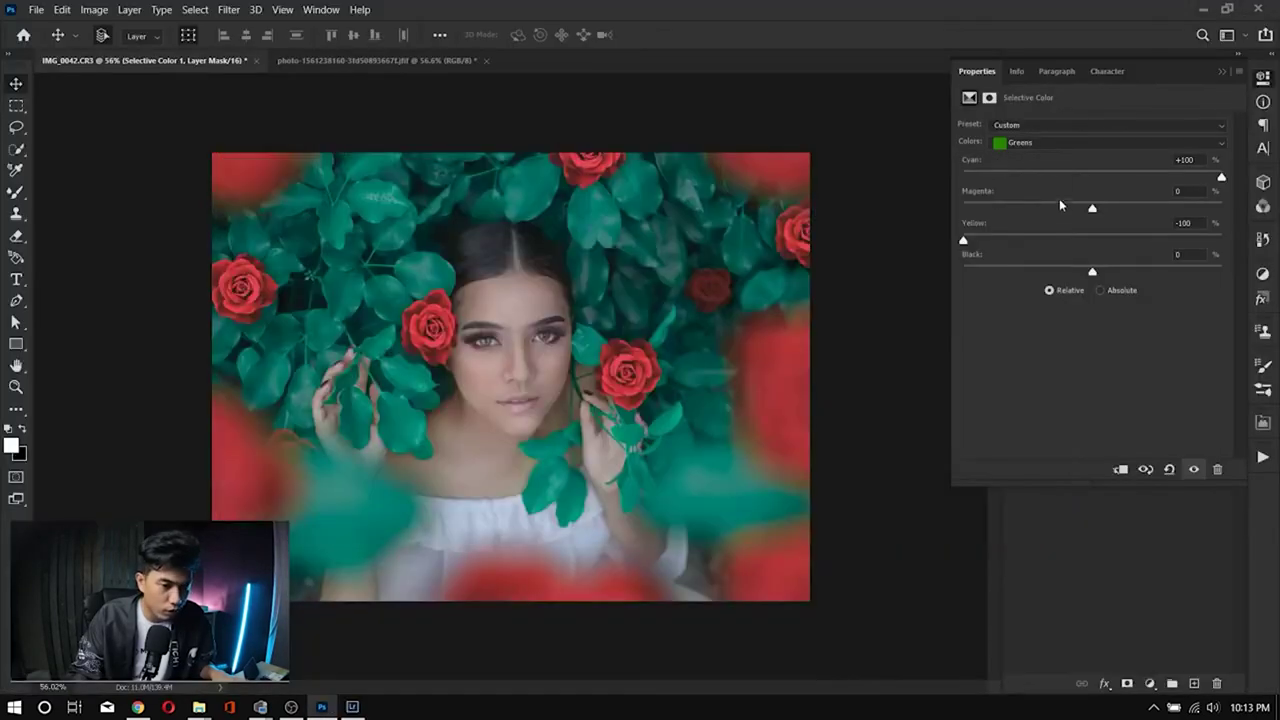
pyautogui.moveTo(1091, 207); pyautogui.dragTo(1052, 209)
pyautogui.hotkey('alt', 'Tab')
pyautogui.hotkey('alt', 'Tab')
pyautogui.moveTo(1065, 210); pyautogui.dragTo(1232, 207)
pyautogui.click(1186, 144)
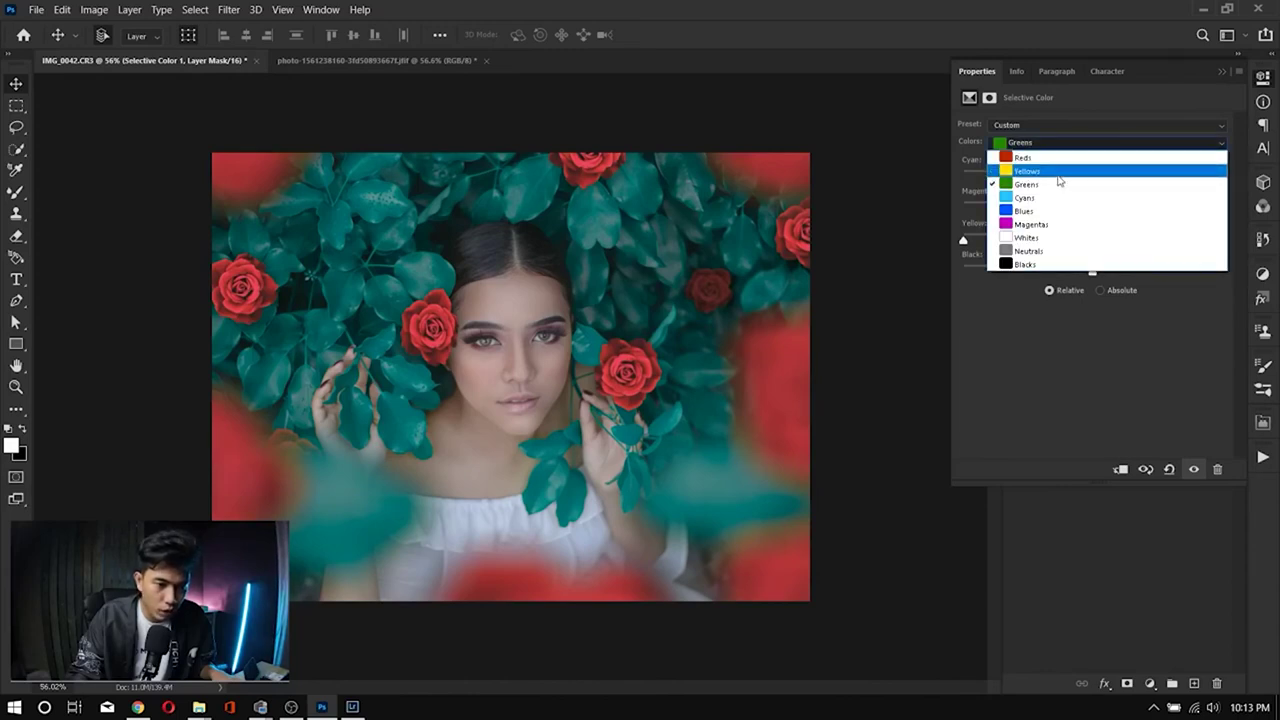
# Step: Set the Cyans range to Yellow −100 and Cyan +100
pyautogui.click(1030, 198)
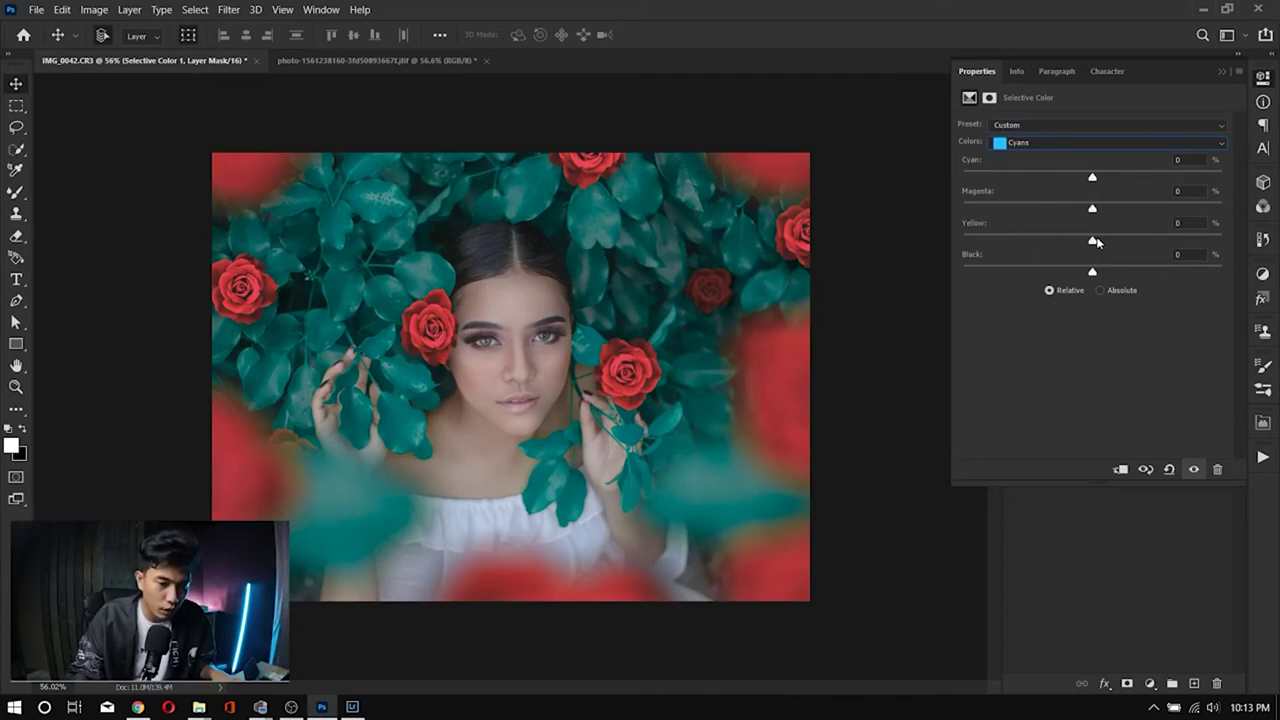
pyautogui.moveTo(1093, 242); pyautogui.dragTo(897, 257)
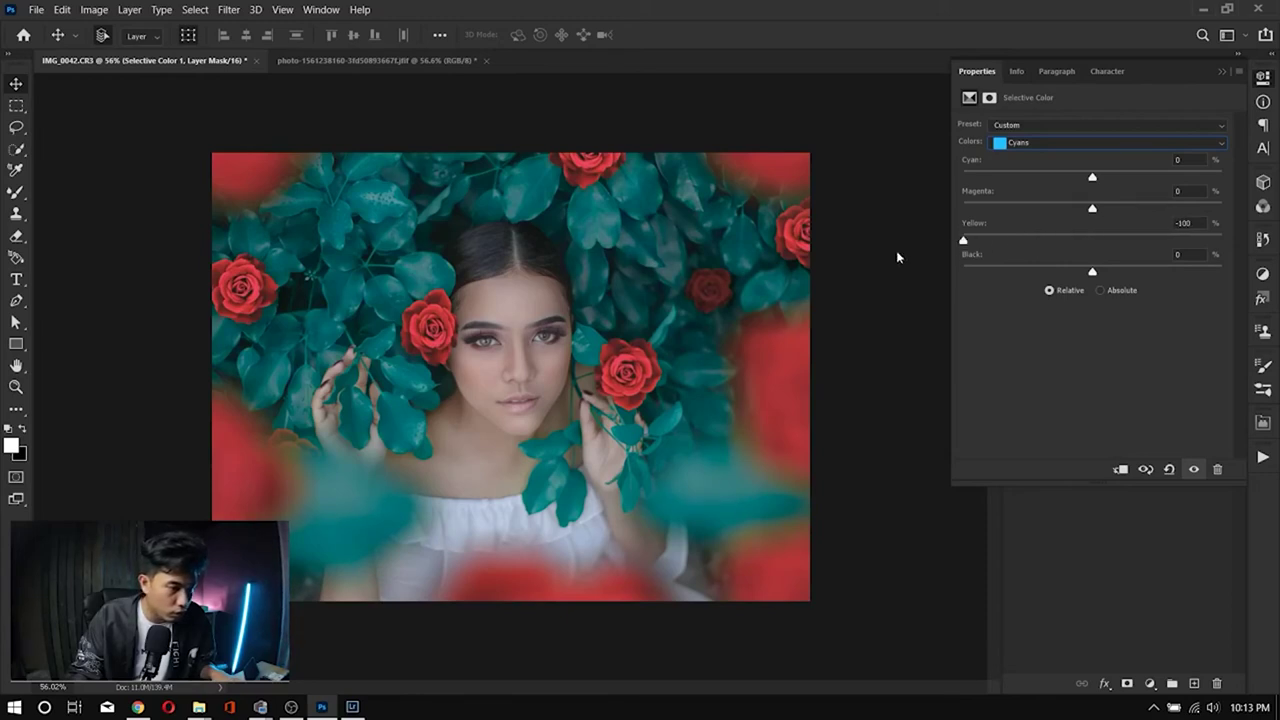
pyautogui.moveTo(1093, 178); pyautogui.dragTo(1258, 185)
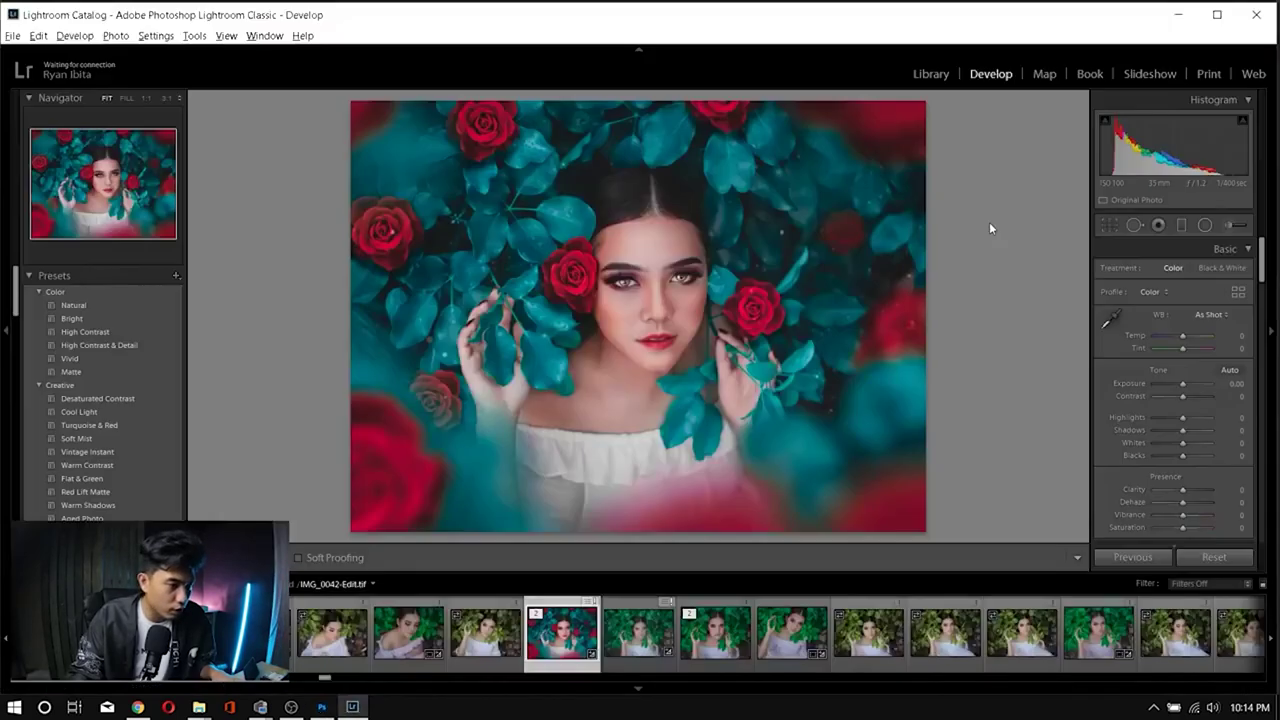
# Step: Switch to Lightroom Classic to compare against the teal-and-red rose reference edit
pyautogui.hotkey('alt', 'Tab')
pyautogui.hotkey('alt', 'Tab')
pyautogui.hotkey('alt', 'Tab')
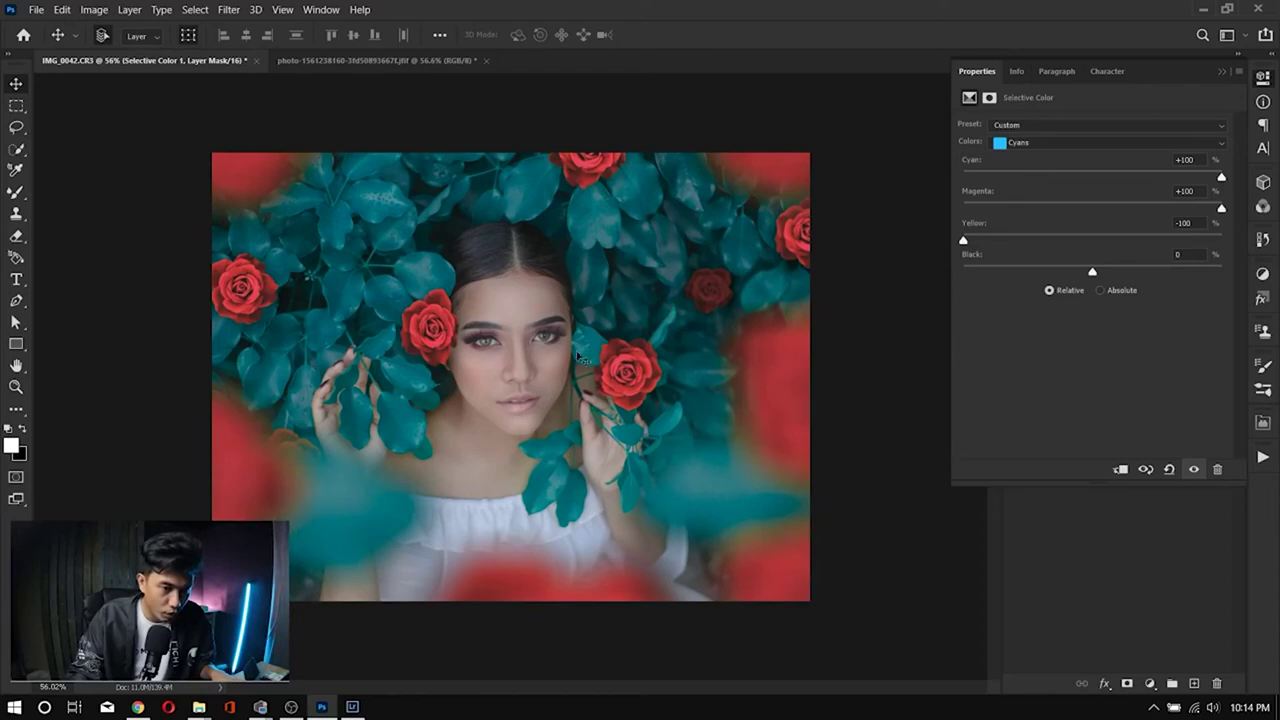
# Step: Set the Yellows range to Yellow −100 and collapse the Selective Color properties
pyautogui.click(1051, 147)
pyautogui.click(1042, 165)
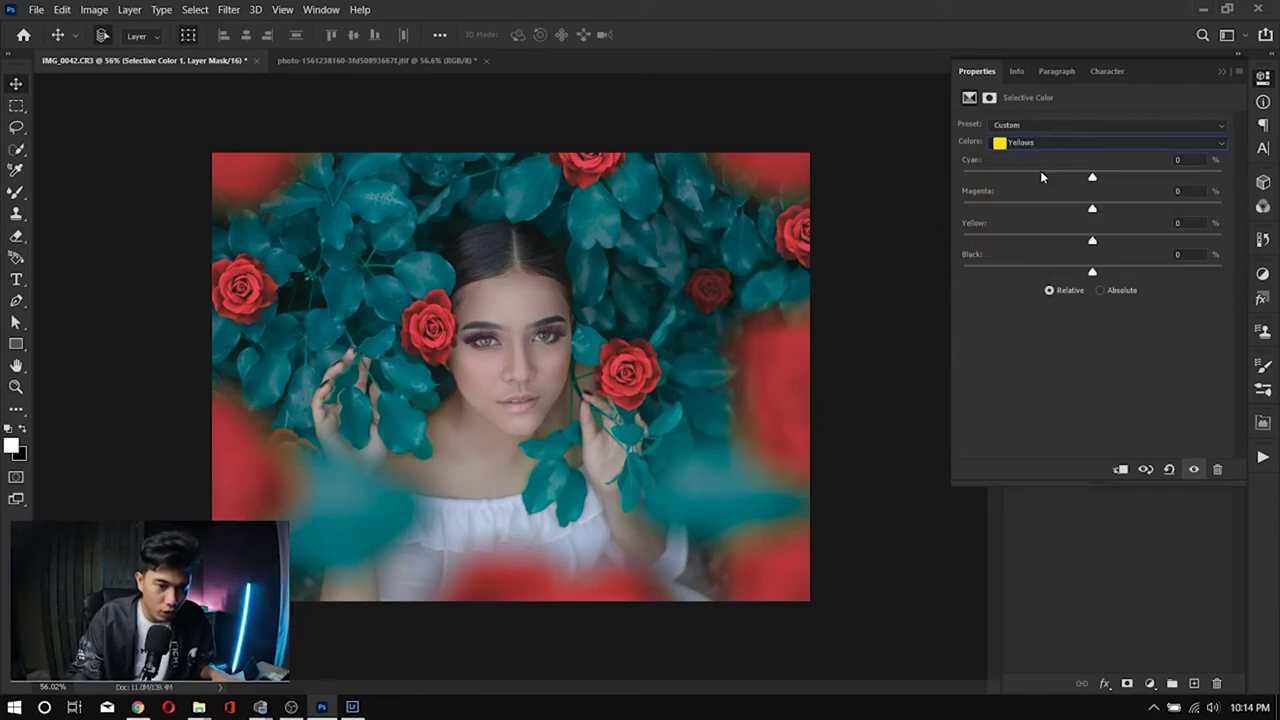
pyautogui.moveTo(1092, 244); pyautogui.dragTo(921, 241)
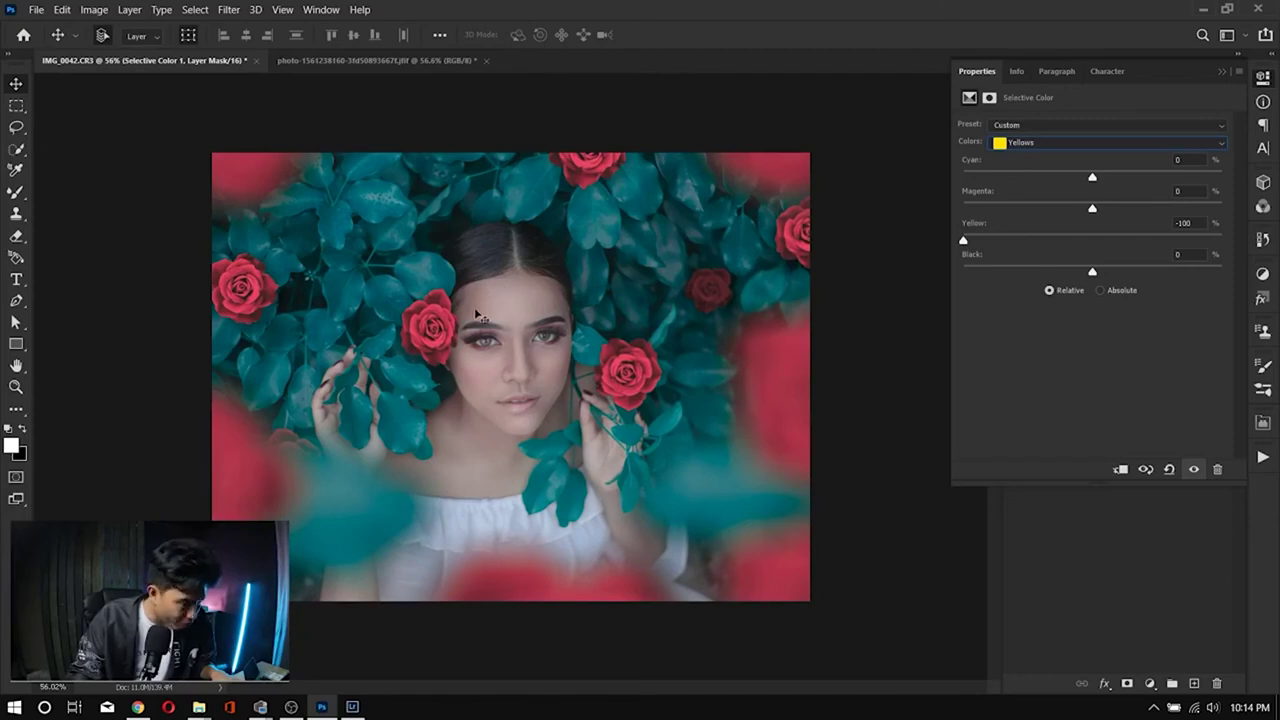
pyautogui.moveTo(963, 243); pyautogui.dragTo(991, 242)
pyautogui.moveTo(1112, 236); pyautogui.dragTo(852, 232)
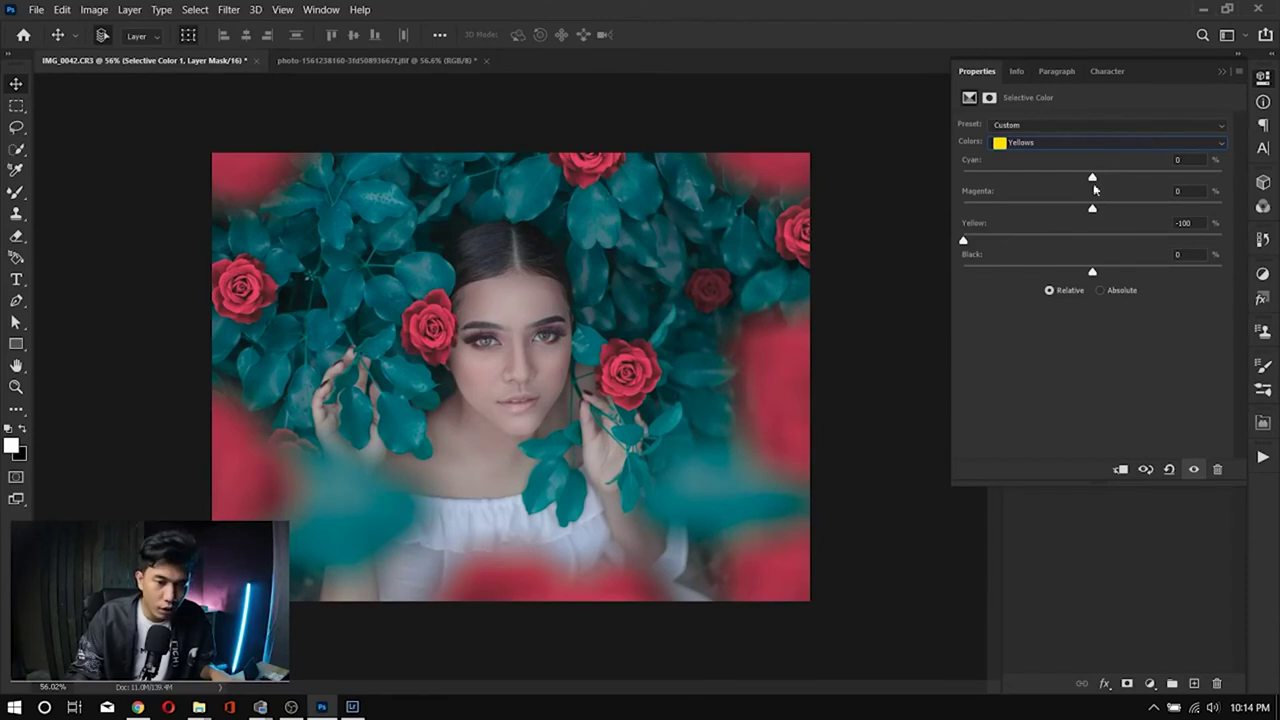
pyautogui.click(1228, 75)
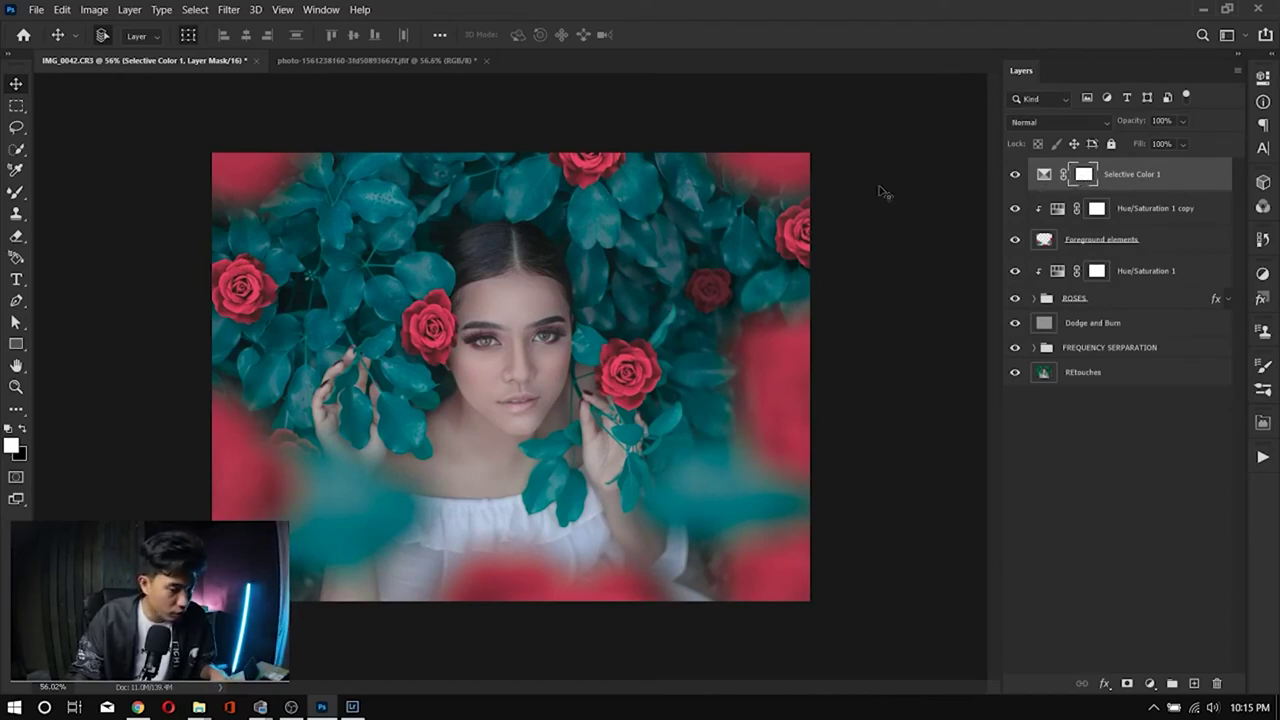
# Step: Set up the regular Brush with a black foreground at size 70
pyautogui.press('b')
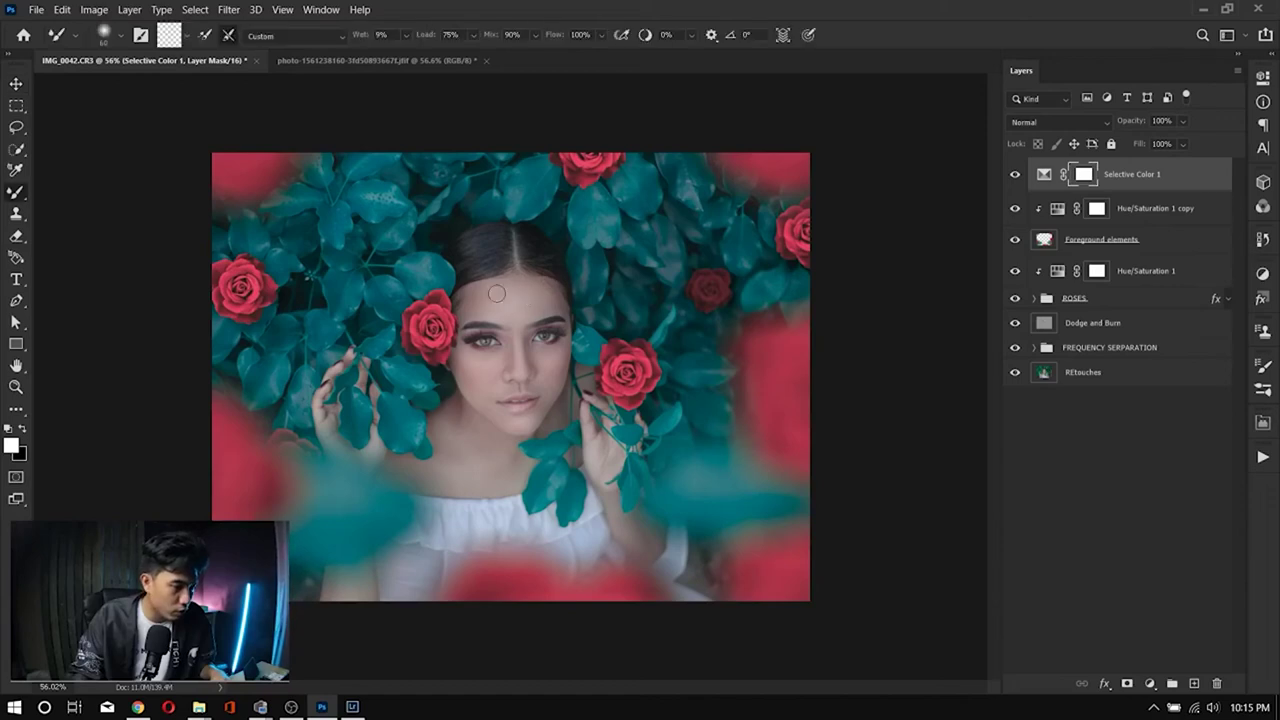
pyautogui.scroll(3, 500, 316)
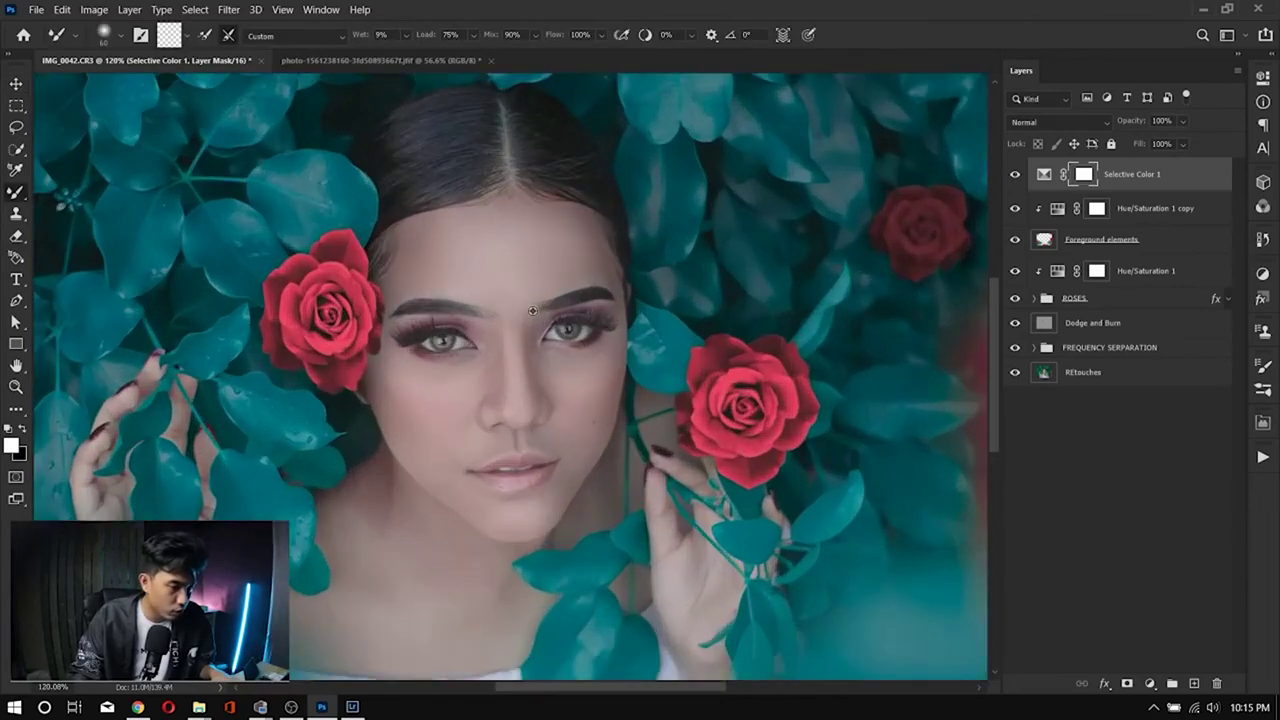
pyautogui.hotkey('shift', 'b')
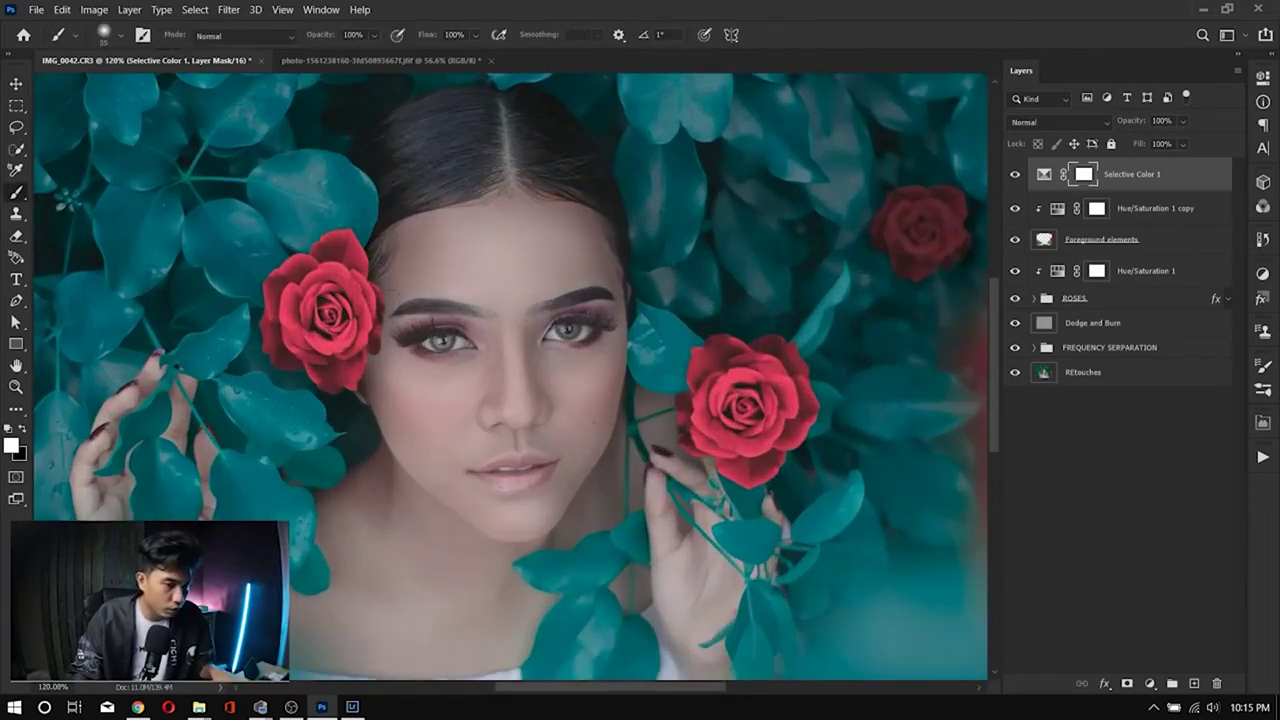
pyautogui.click(24, 429)
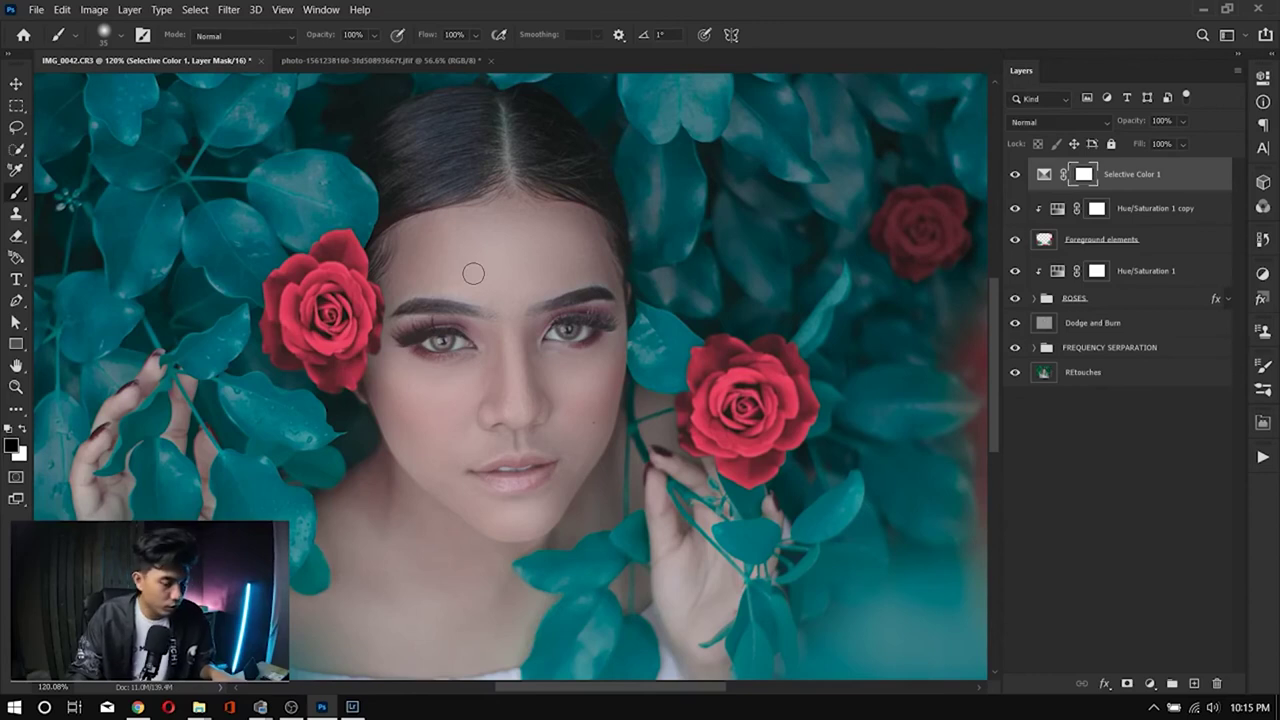
pyautogui.press(']')
pyautogui.press(']')
pyautogui.press(']')
pyautogui.press(']')
pyautogui.press(']')
pyautogui.press(']')
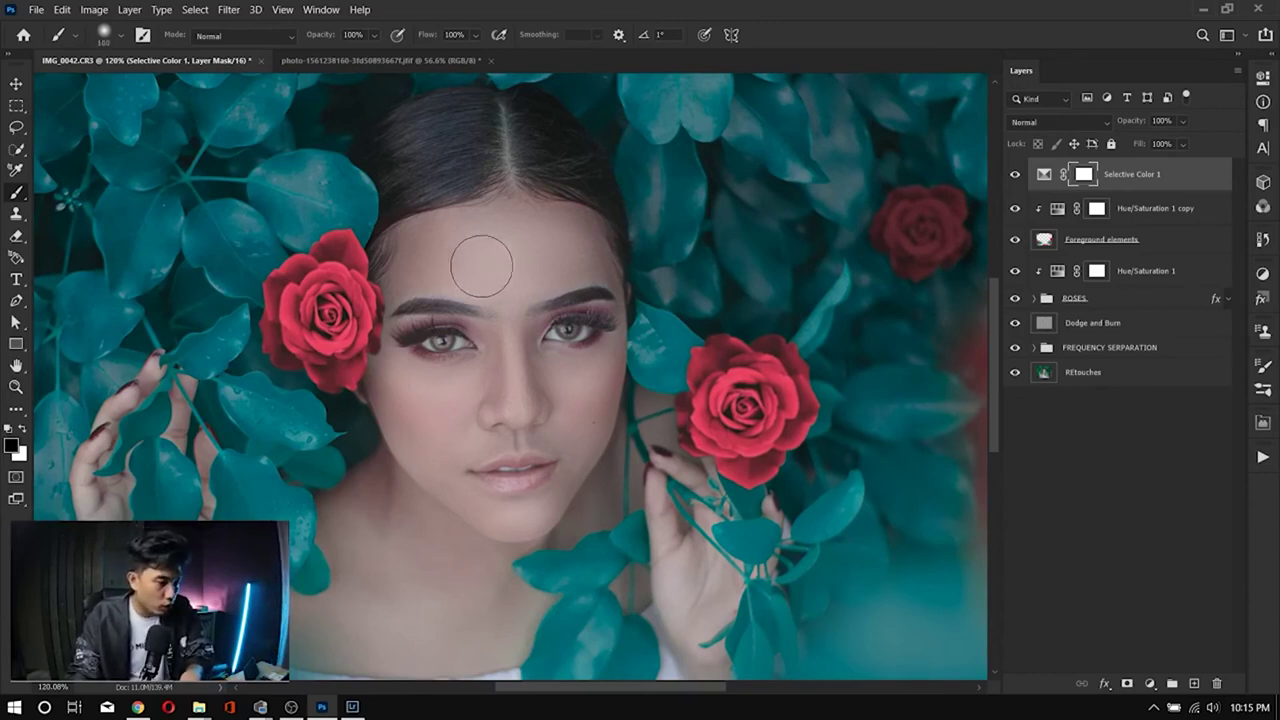
pyautogui.press(']')
pyautogui.press(']')
pyautogui.press(']')
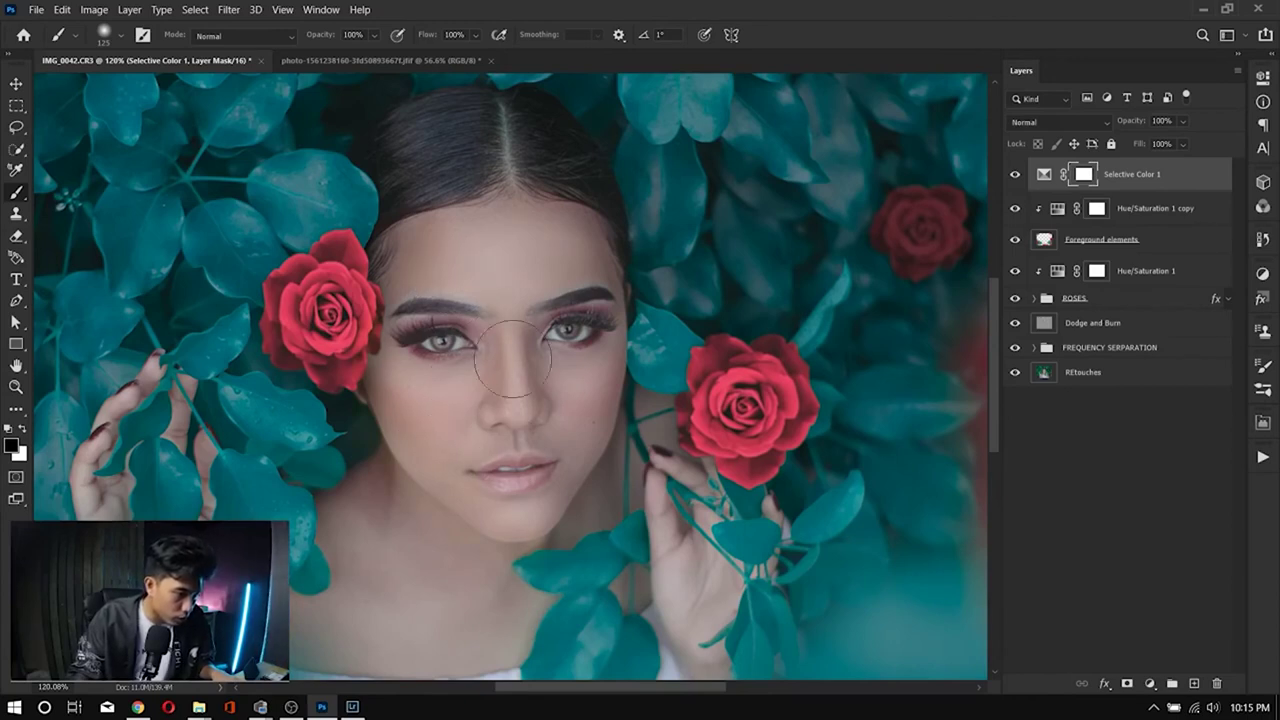
pyautogui.press('[')
pyautogui.press('[')
pyautogui.press('[')
pyautogui.press('[')
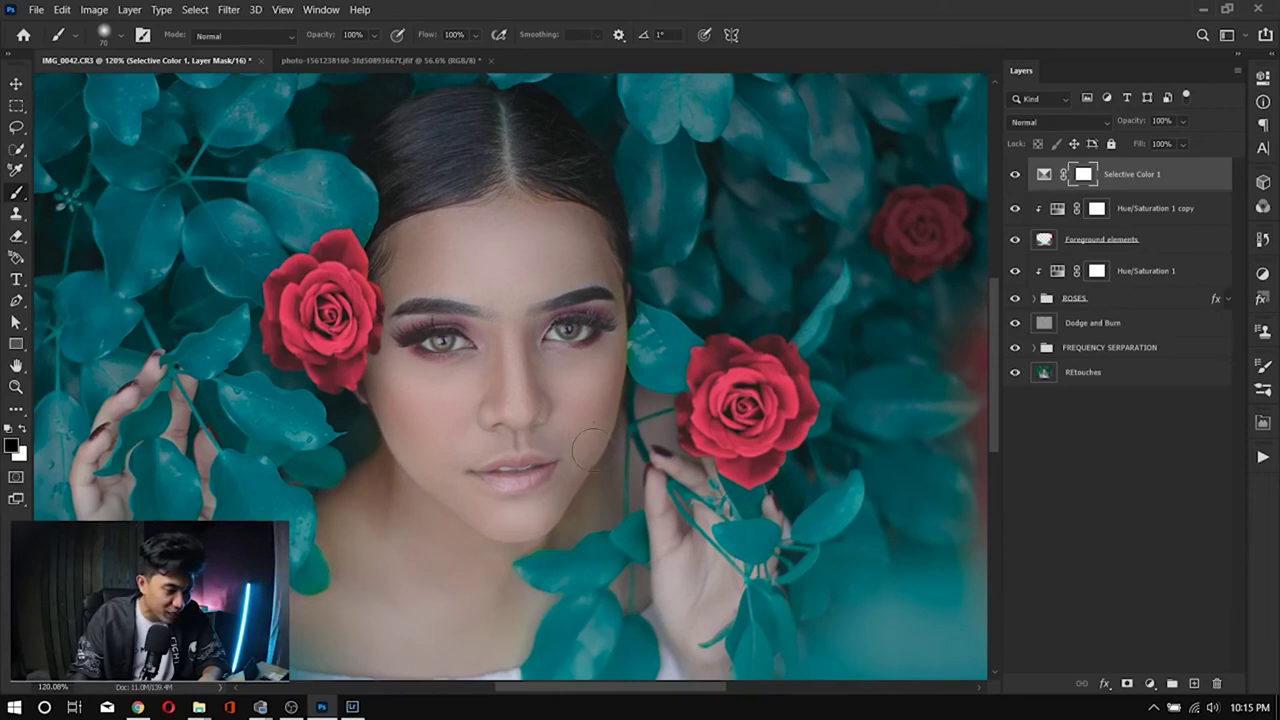
# Step: Paint black on the Selective Color mask beside the neck, then switch to a white 60-px brush
pyautogui.moveTo(547, 519)
pyautogui.mouseDown()
pyautogui.moveTo(530, 520)
pyautogui.moveTo(571, 523)
pyautogui.moveTo(586, 560)
pyautogui.mouseUp()
pyautogui.press('x')
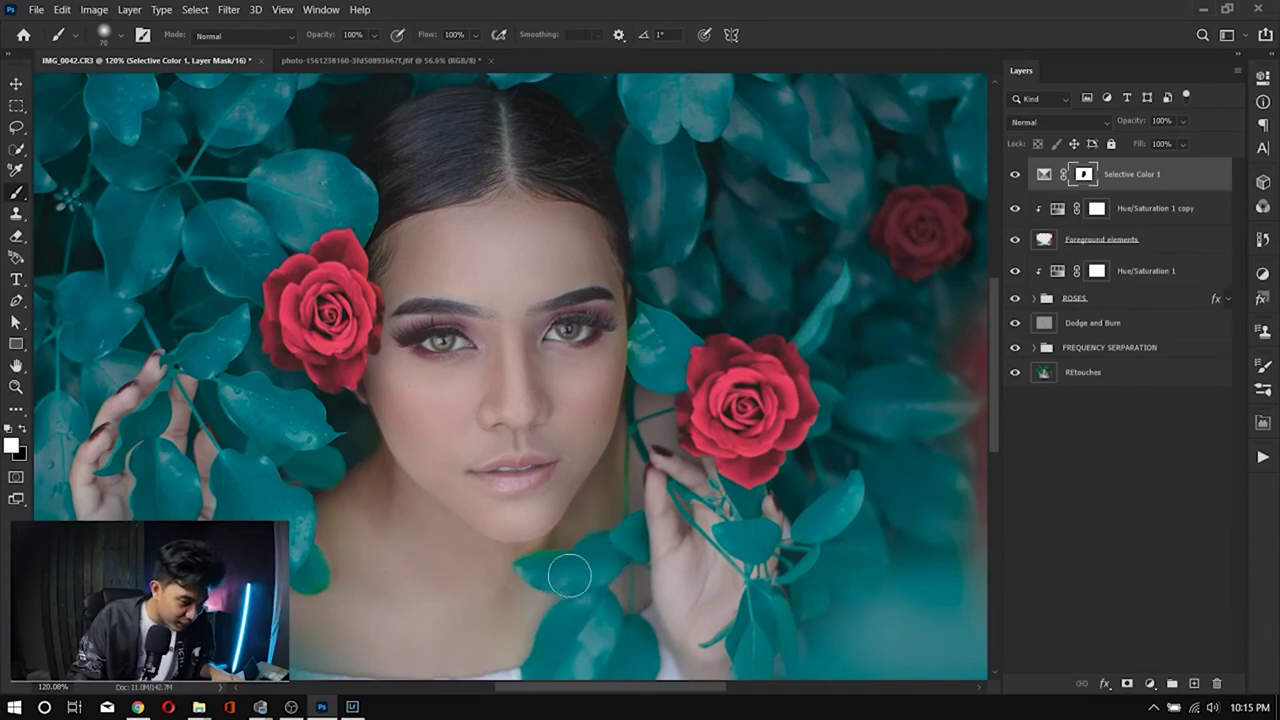
pyautogui.press('[')
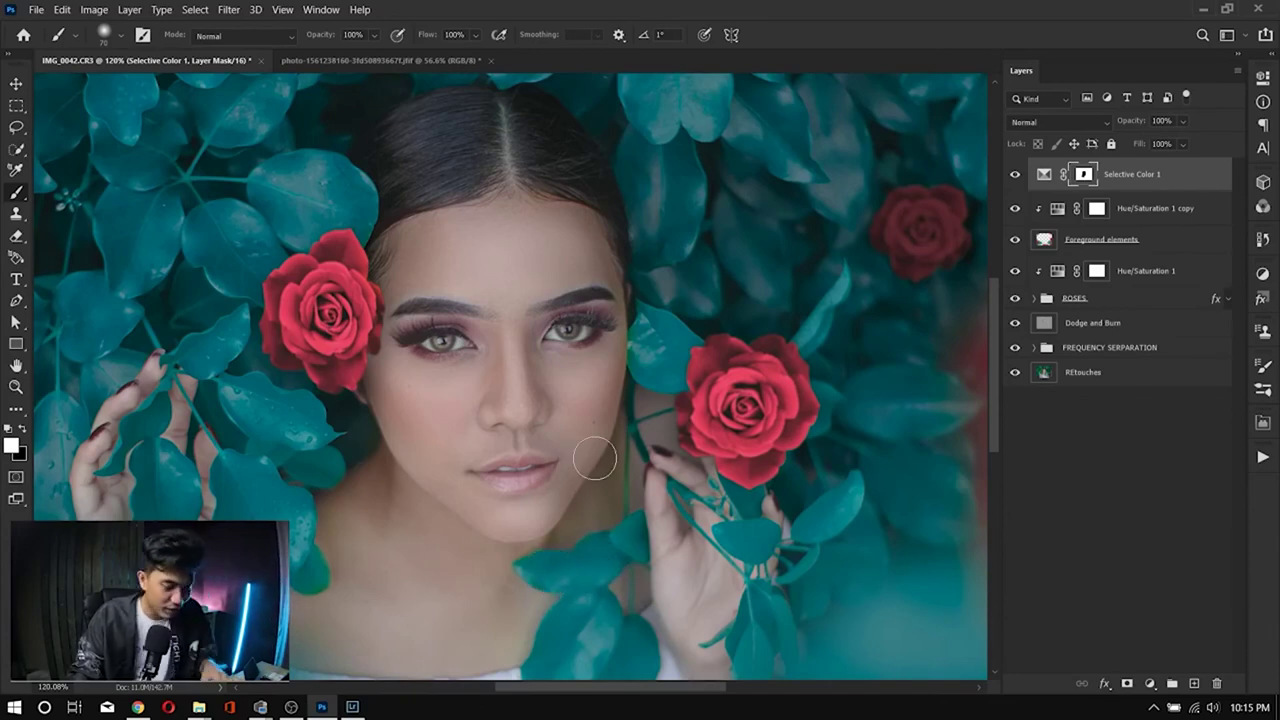
pyautogui.press('[')
pyautogui.press('[')
pyautogui.press('[')
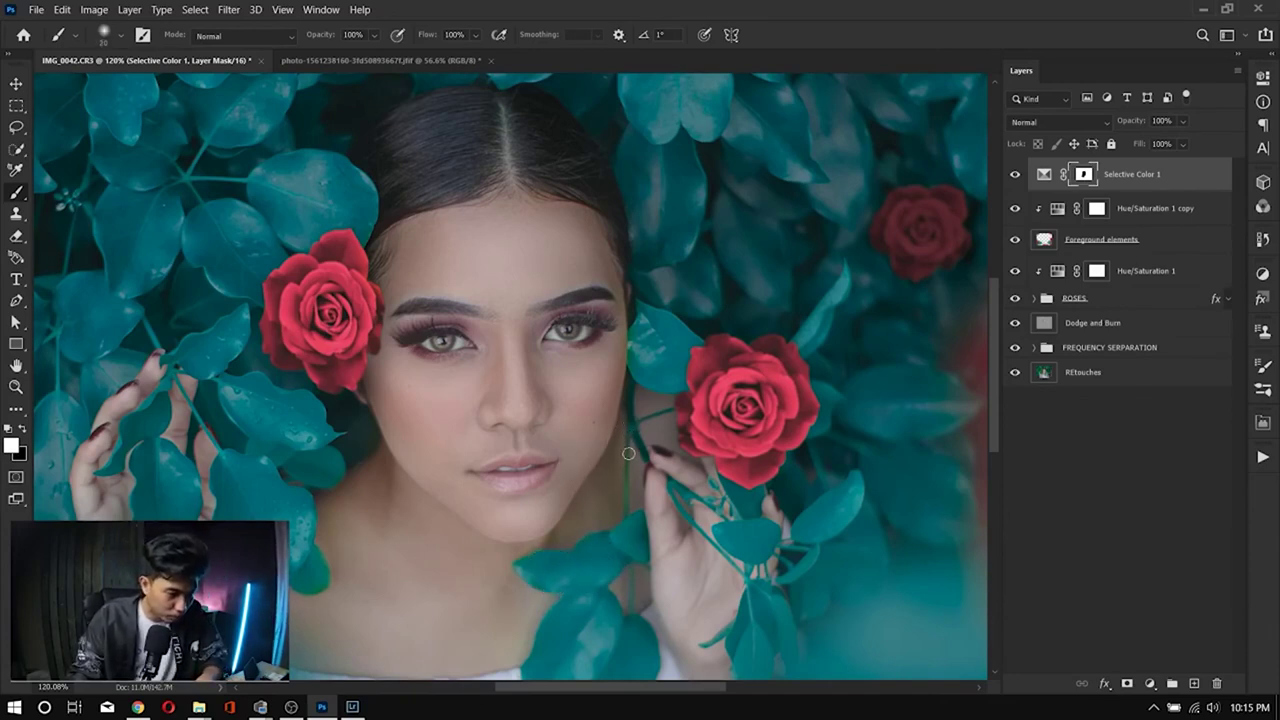
pyautogui.press('[')
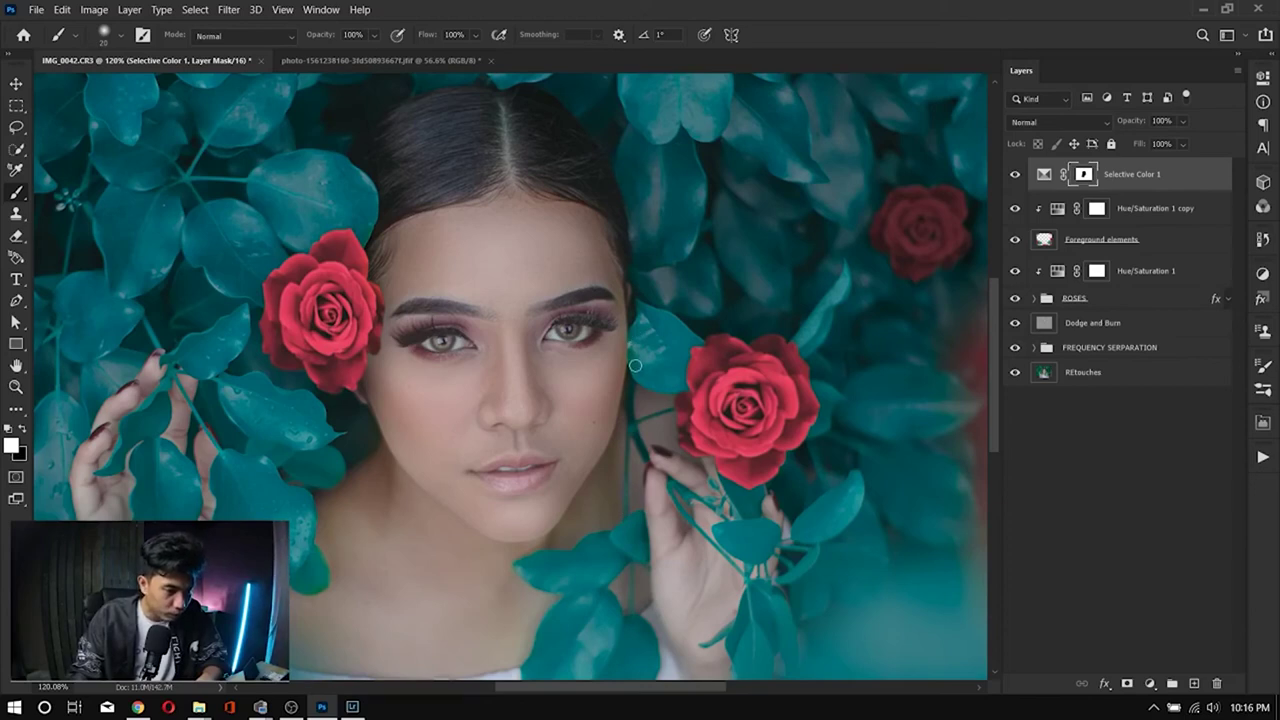
pyautogui.press(']')
pyautogui.press(']')
pyautogui.press(']')
pyautogui.press(']')
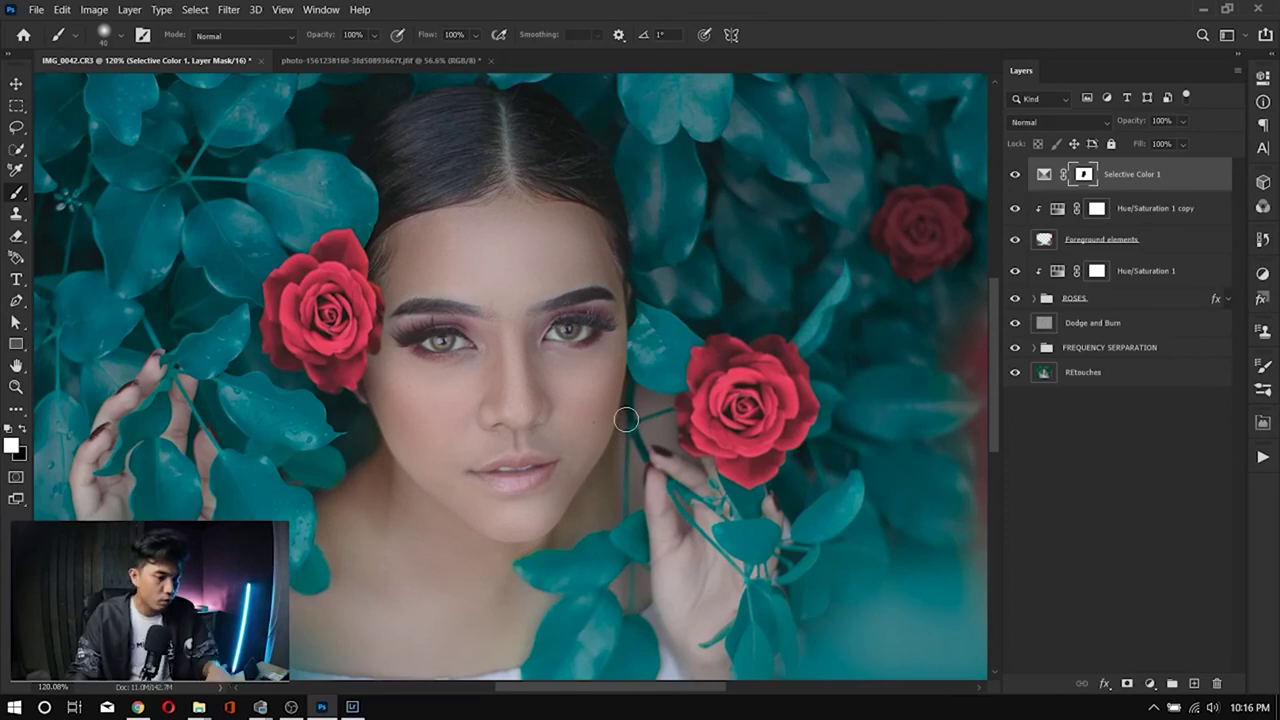
pyautogui.scroll(-5, 630, 416)
pyautogui.scroll(4, 633, 413)
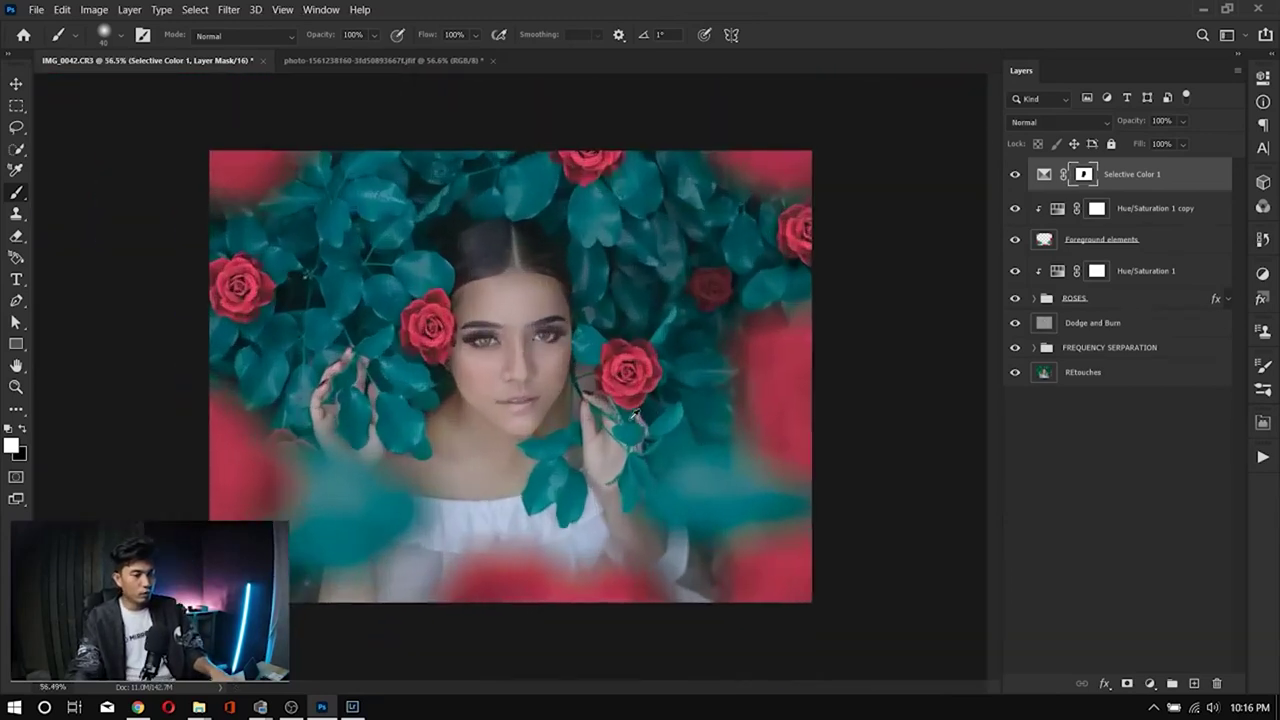
pyautogui.scroll(-1, 633, 413)
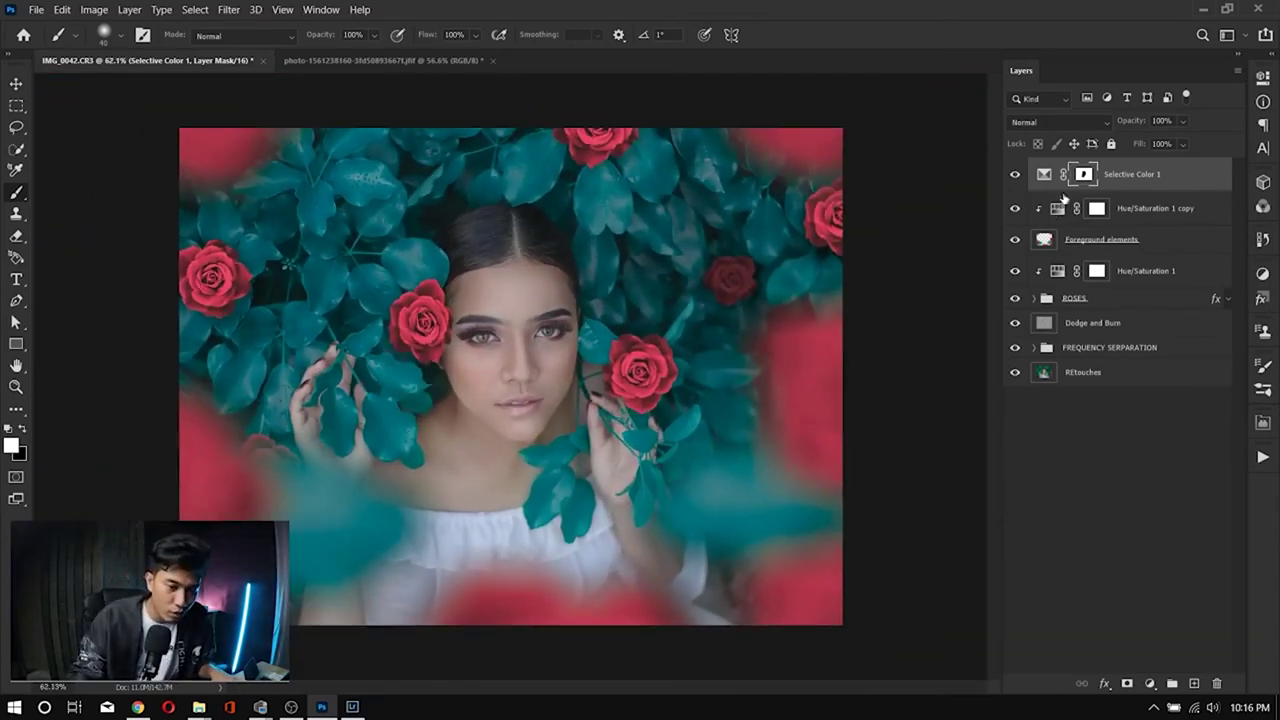
pyautogui.doubleClick(1045, 175)
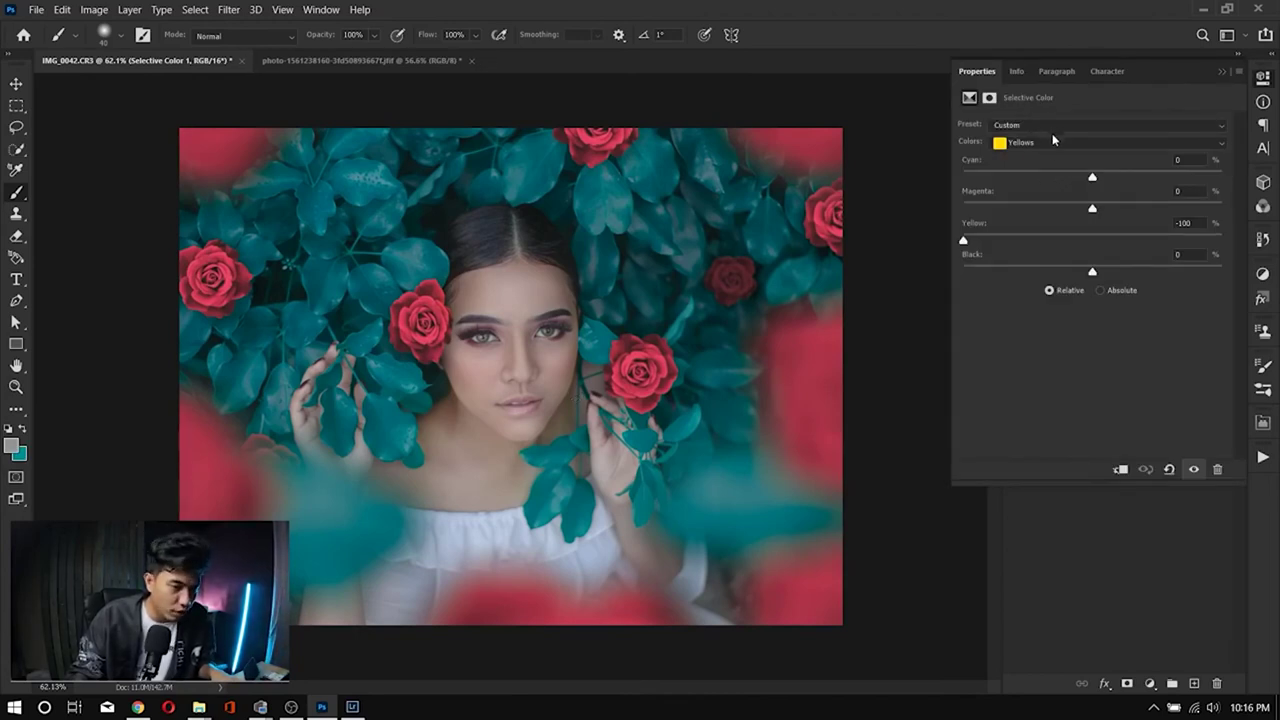
# Step: Disable the Selective Color 1 layer mask
pyautogui.click(1224, 72)
pyautogui.click(1085, 176)
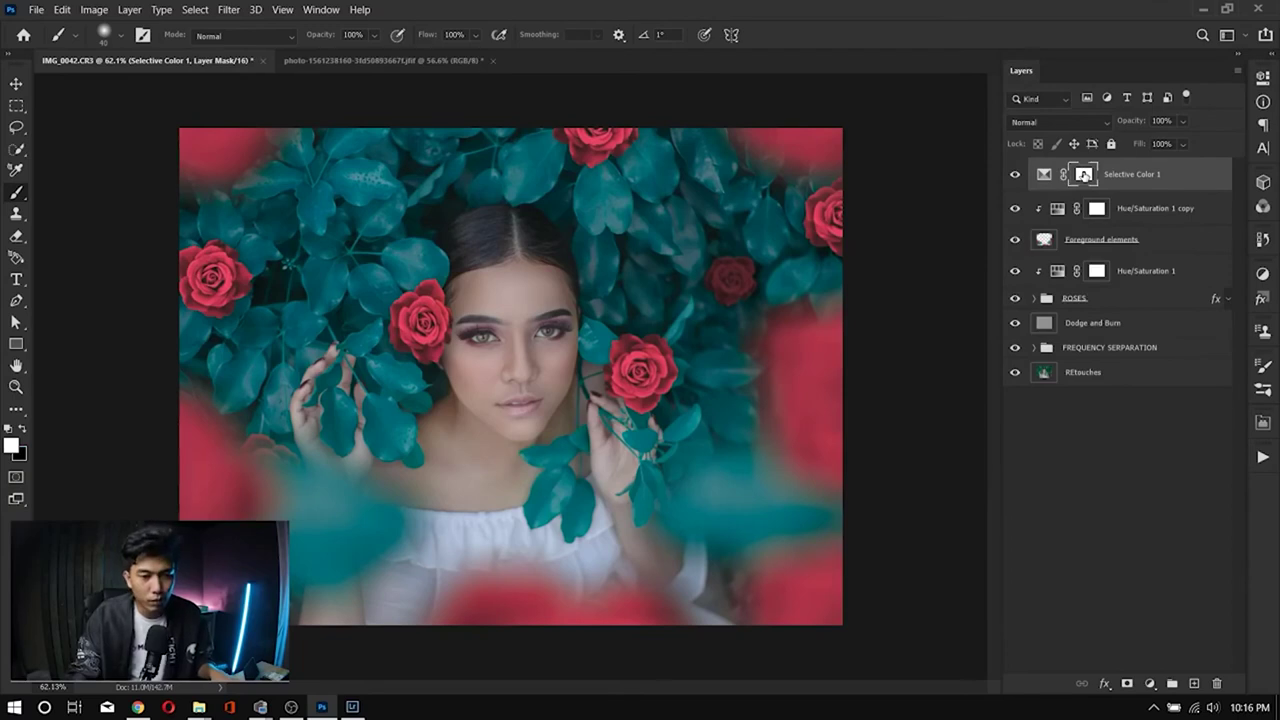
pyautogui.rightClick(1085, 176)
pyautogui.click(1095, 180)
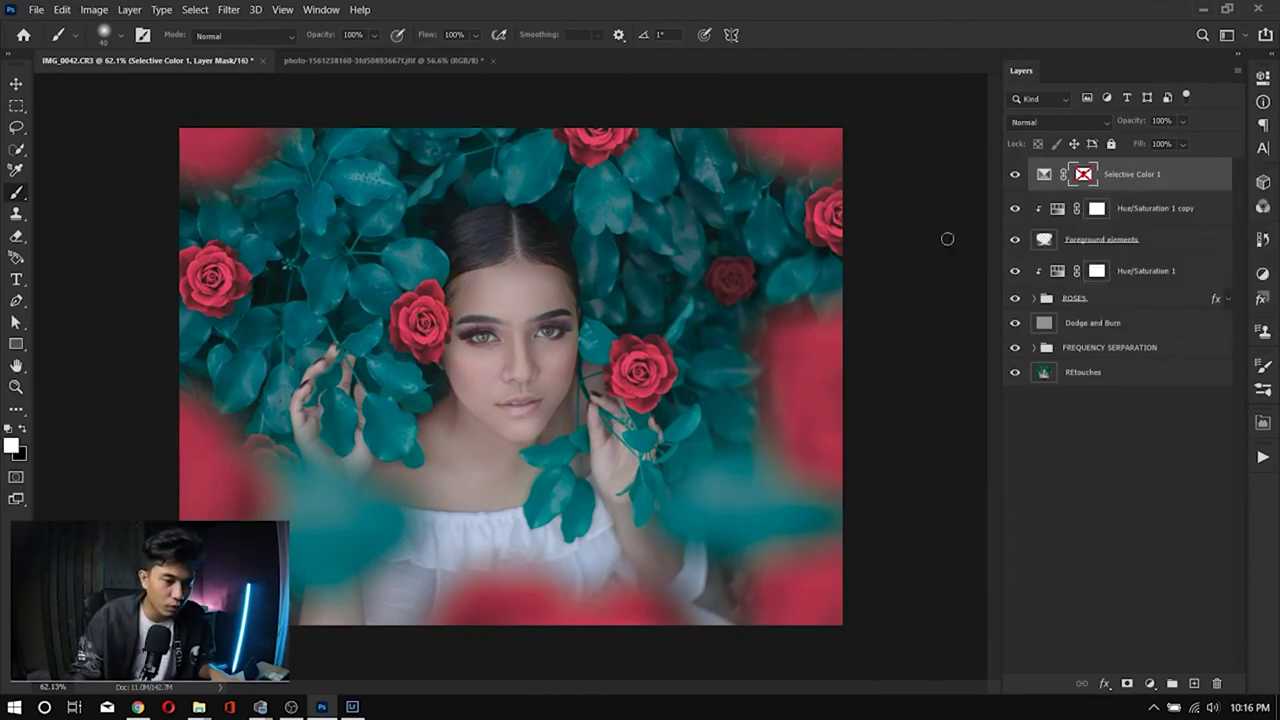
# Step: Set the Reds range to Black +41 and Yellow +8
pyautogui.doubleClick(1044, 174)
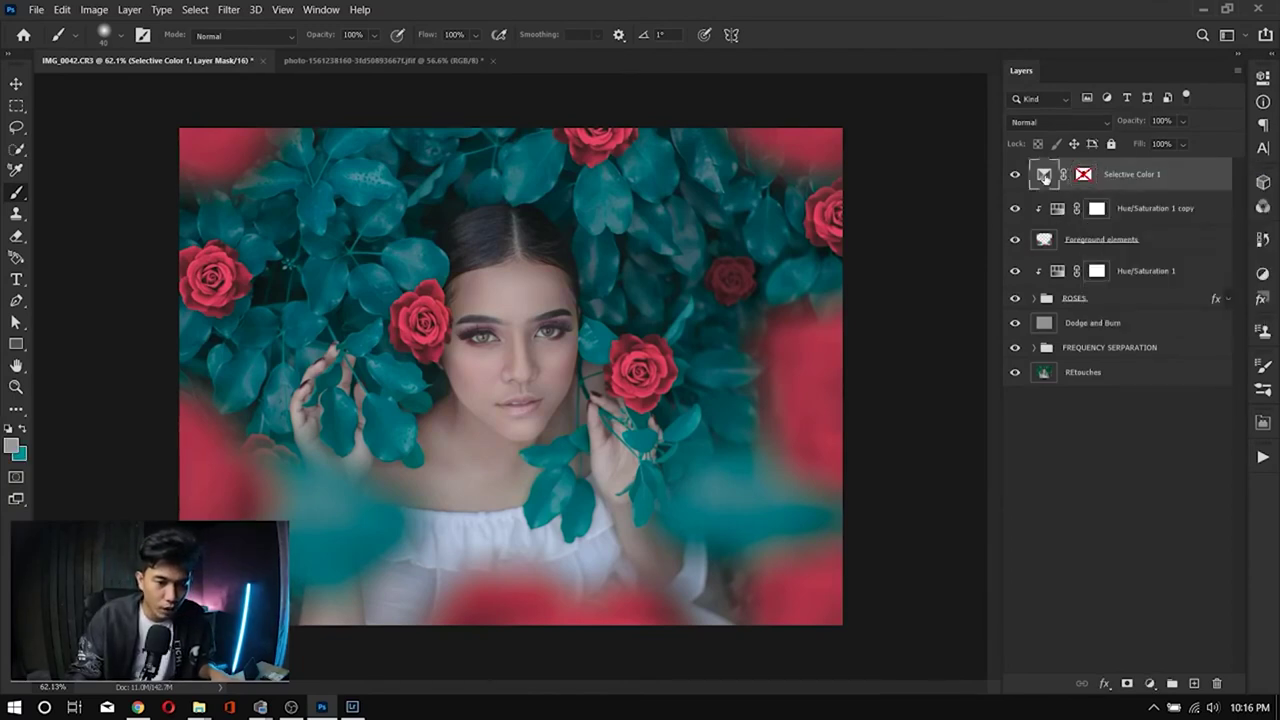
pyautogui.click(1041, 142)
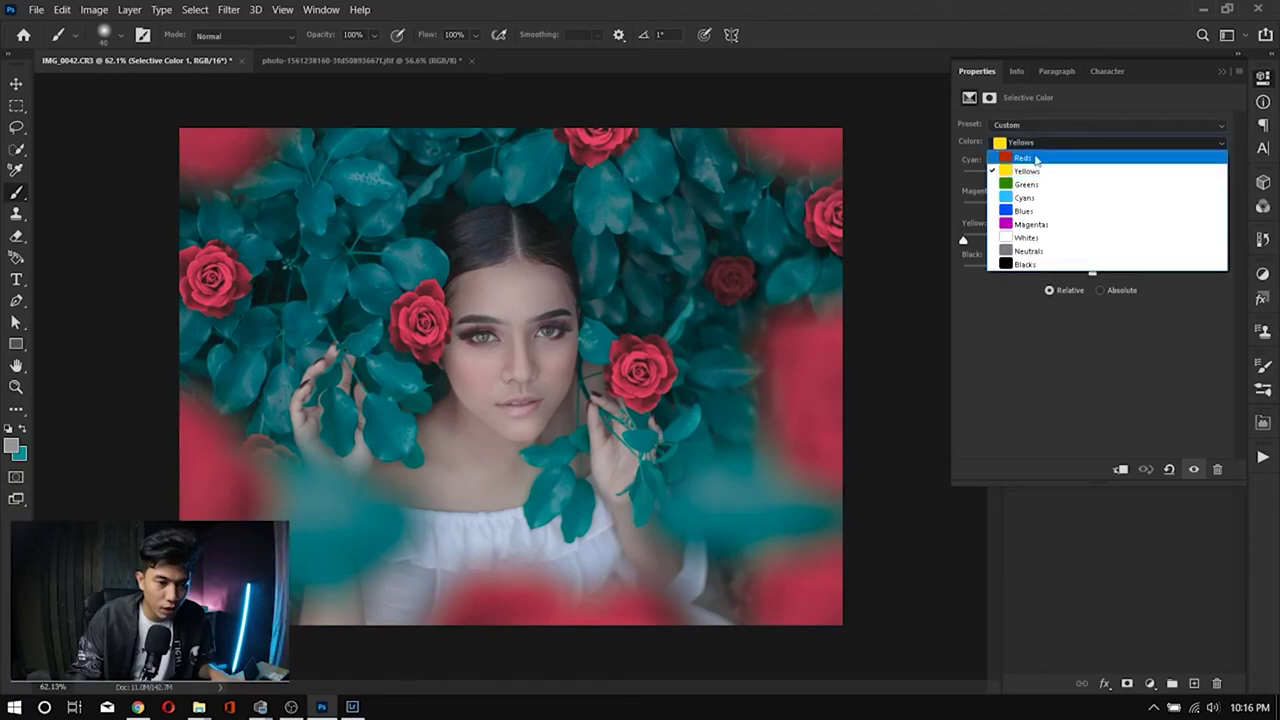
pyautogui.click(1038, 161)
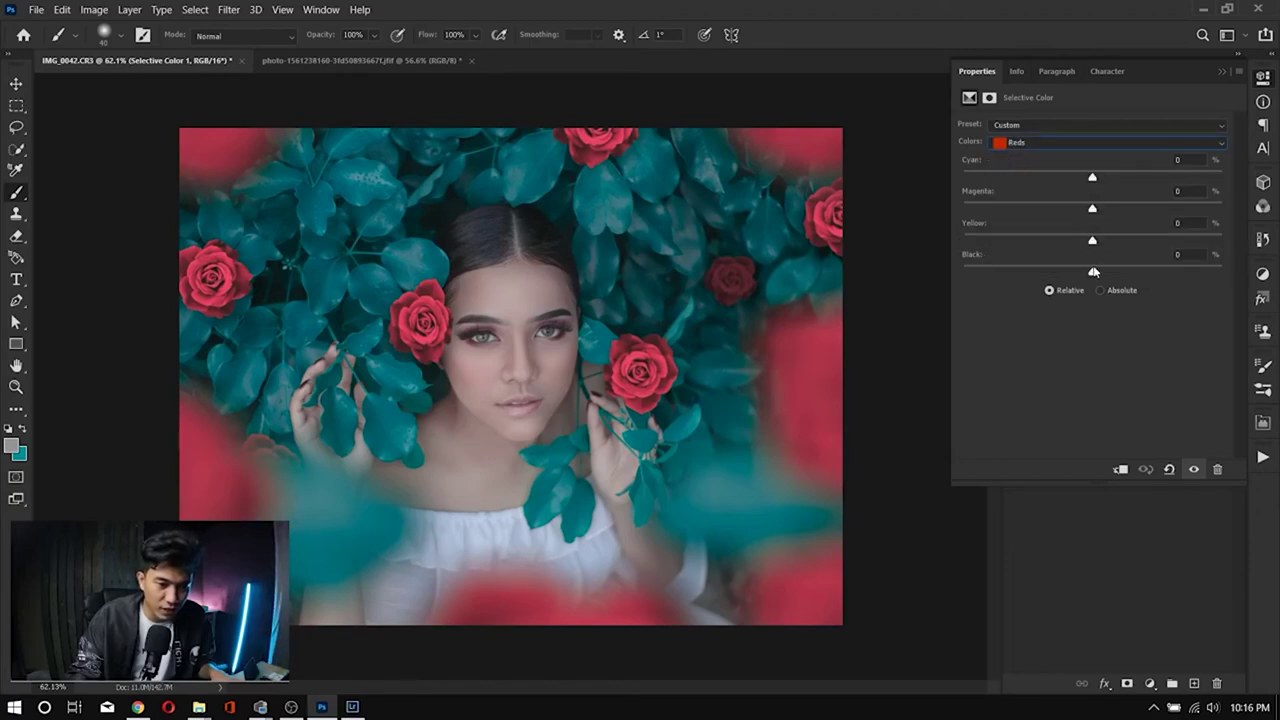
pyautogui.moveTo(1093, 274); pyautogui.dragTo(1145, 272)
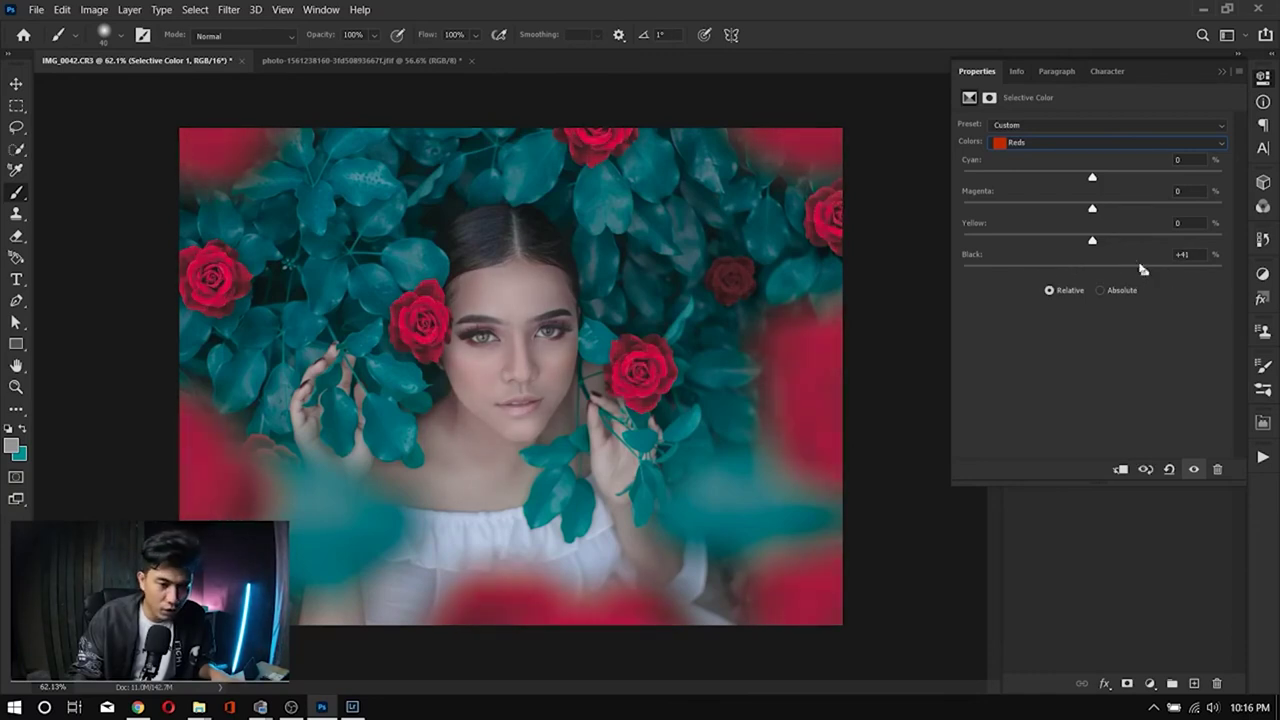
pyautogui.moveTo(1133, 213); pyautogui.dragTo(1104, 238)
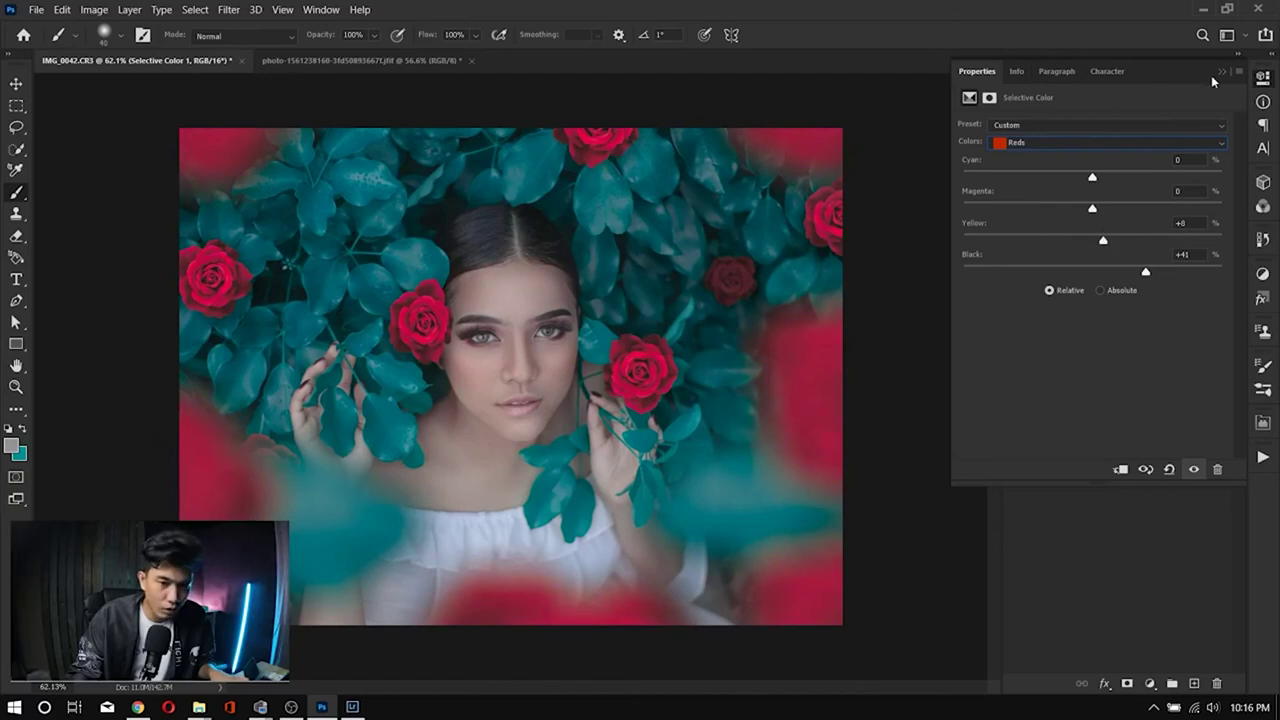
pyautogui.click(1221, 71)
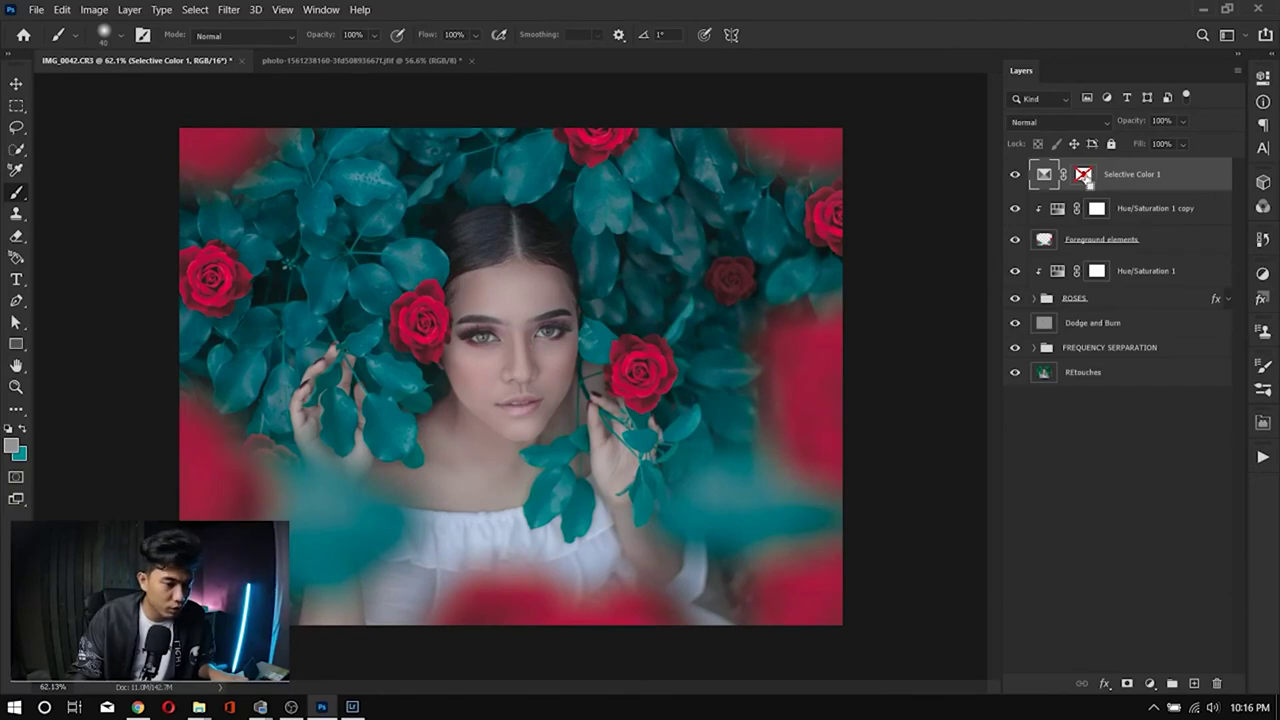
pyautogui.rightClick(1086, 178)
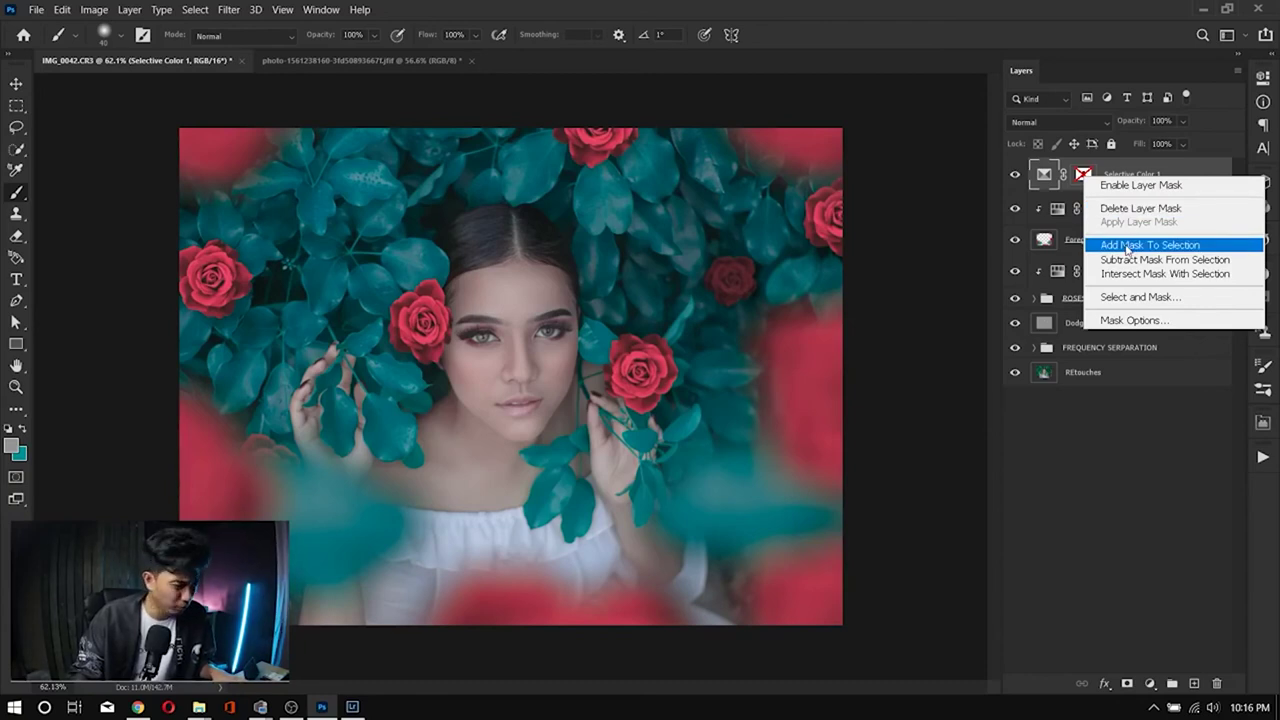
pyautogui.click(1122, 186)
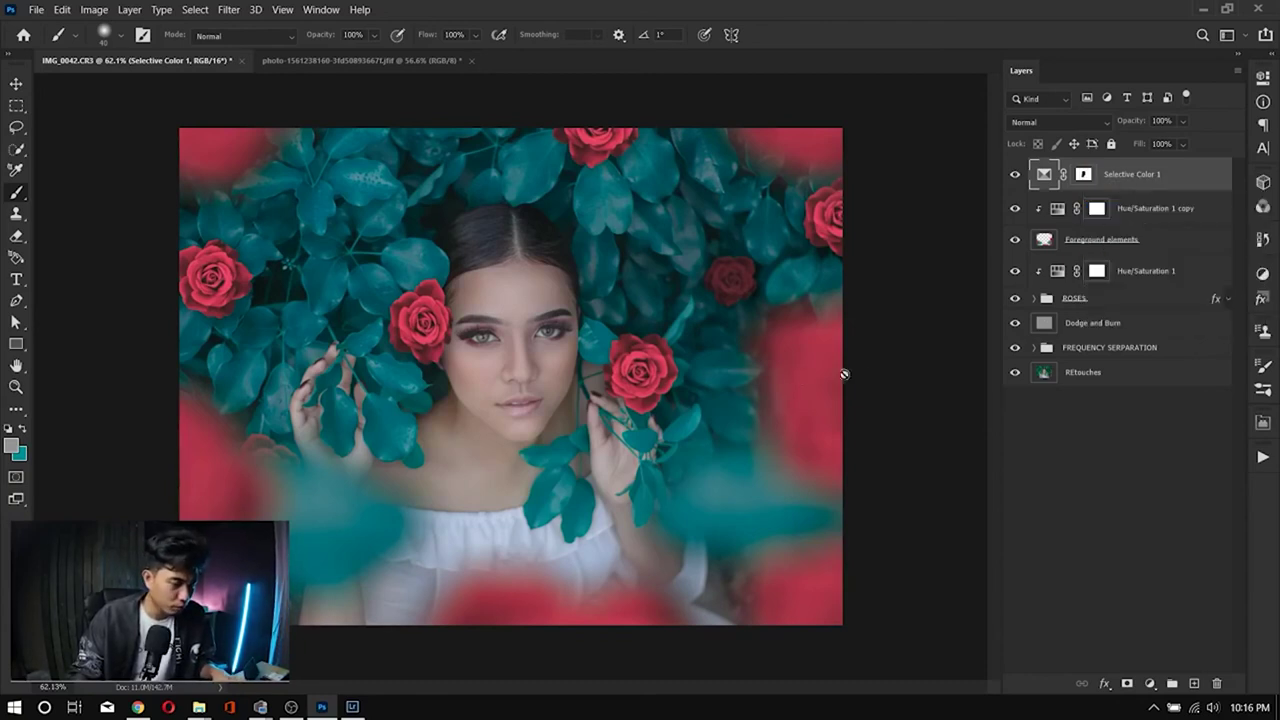
pyautogui.press('v')
pyautogui.click(1080, 372)
pyautogui.scroll(-1, 690, 362)
pyautogui.scroll(2, 690, 362)
pyautogui.scroll(-2, 690, 362)
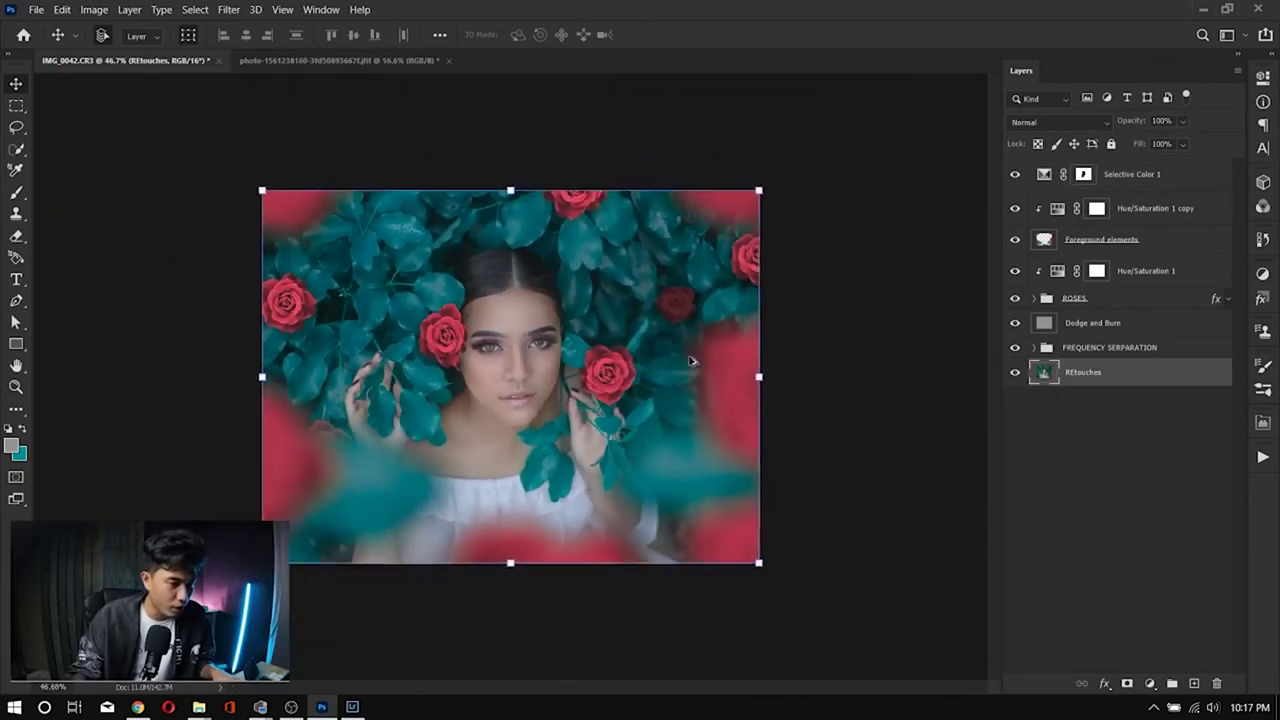
pyautogui.scroll(1, 690, 362)
pyautogui.scroll(-2, 690, 362)
pyautogui.scroll(1, 690, 362)
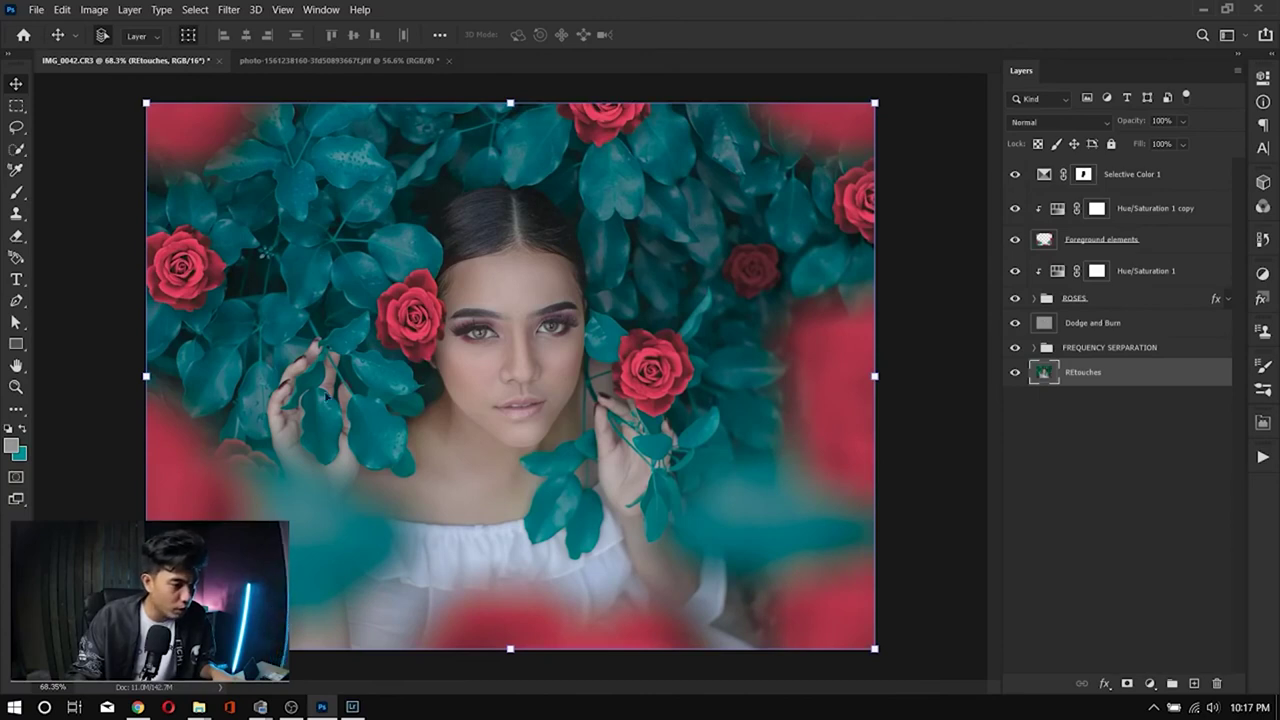
# Step: Replace the Selective Color 1 layer name with GREENS
pyautogui.doubleClick(1153, 176)
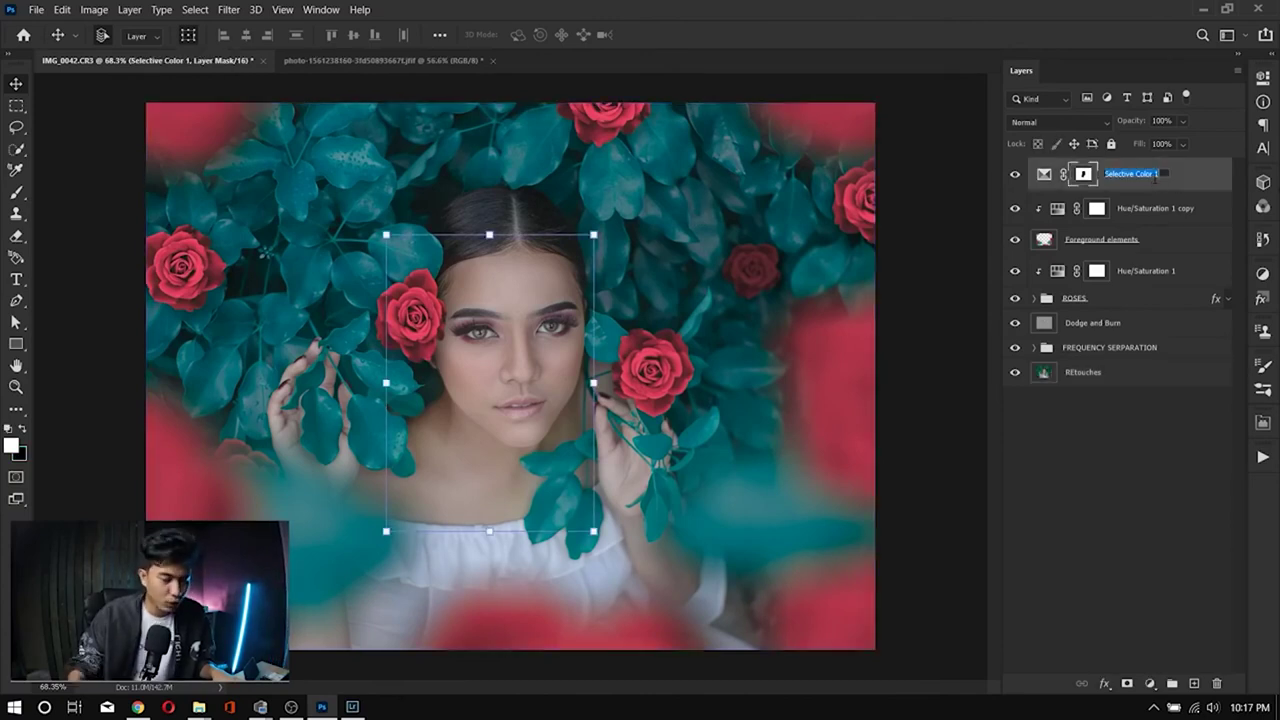
pyautogui.press('BackSpace')
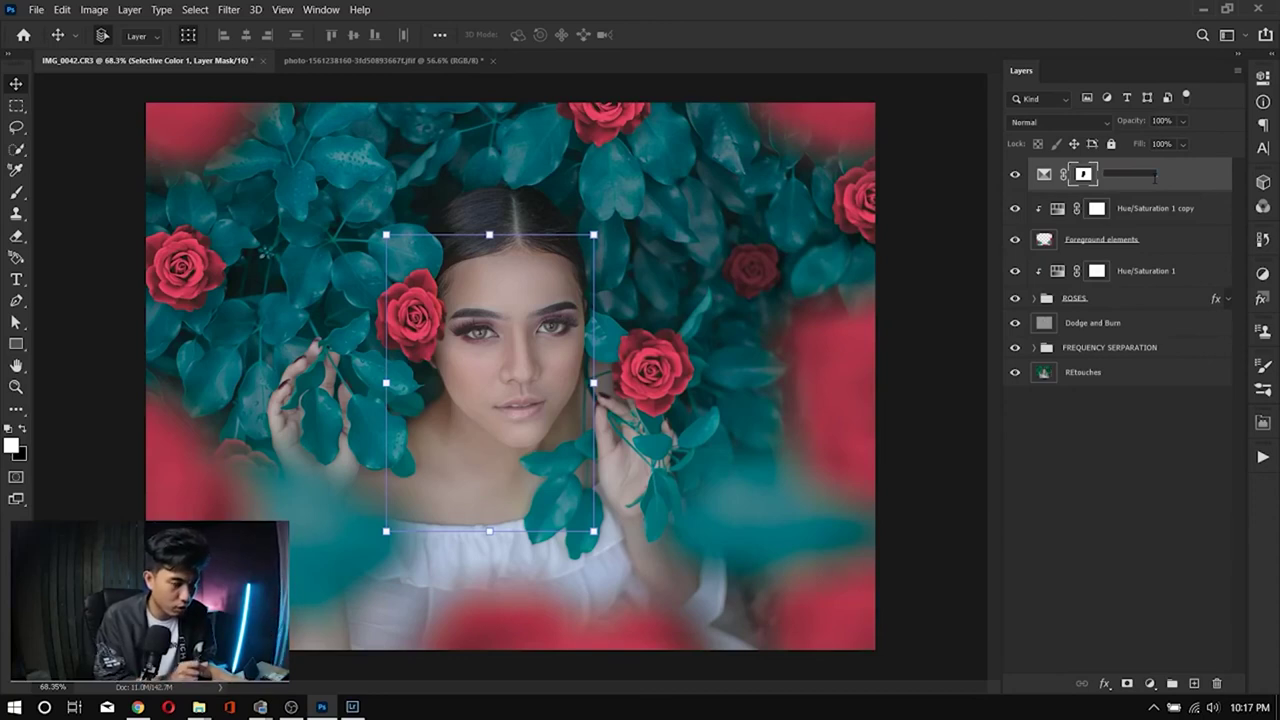
pyautogui.write('Gr')
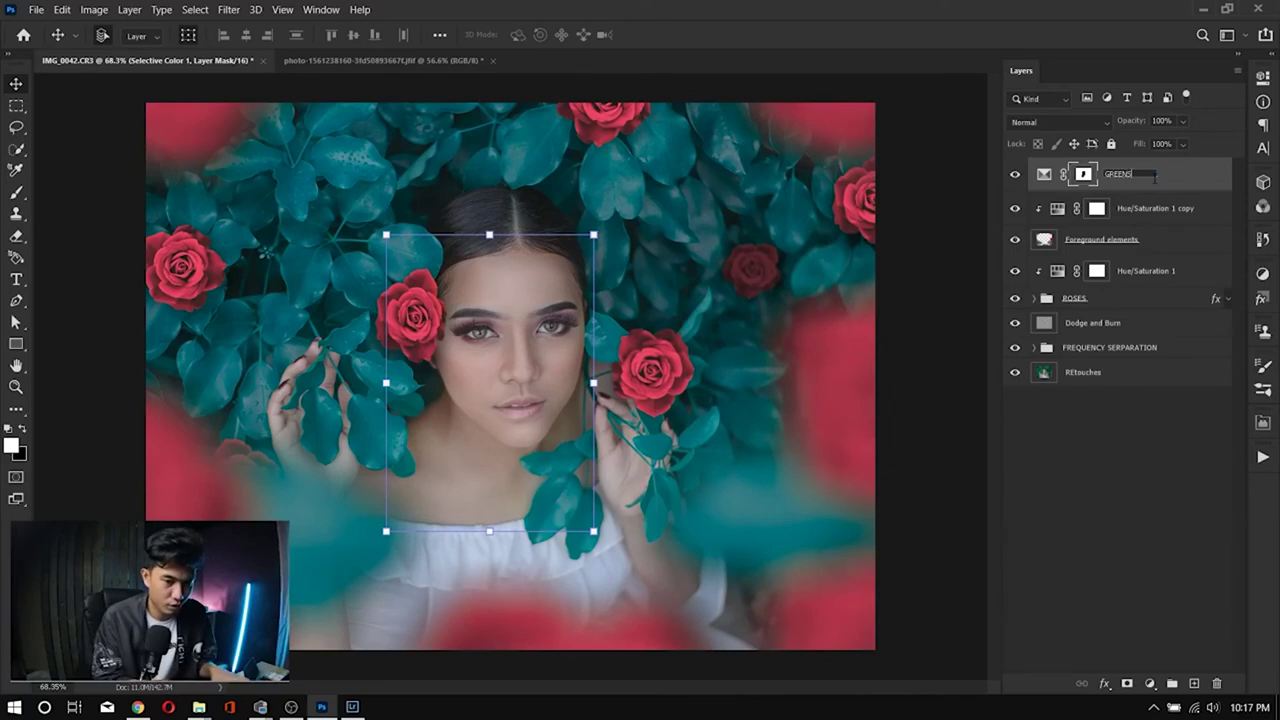
pyautogui.press('Return')
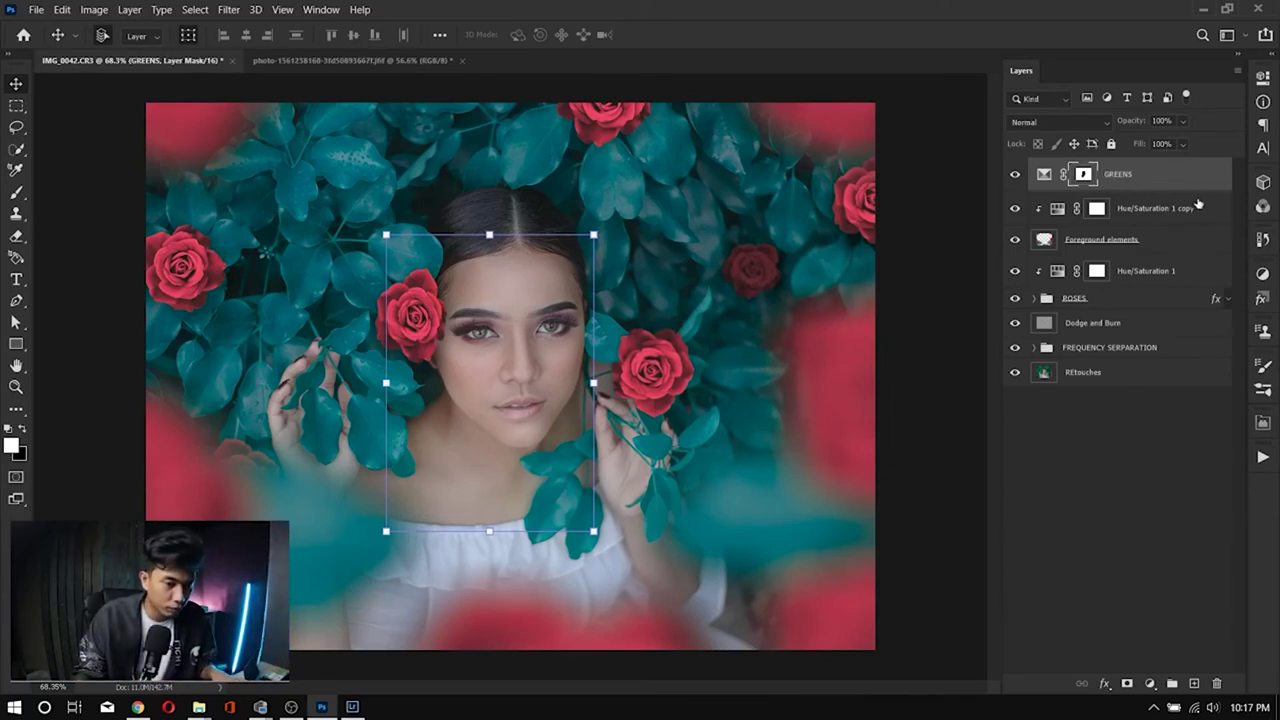
pyautogui.scroll(3, 494, 317)
pyautogui.scroll(2, 494, 317)
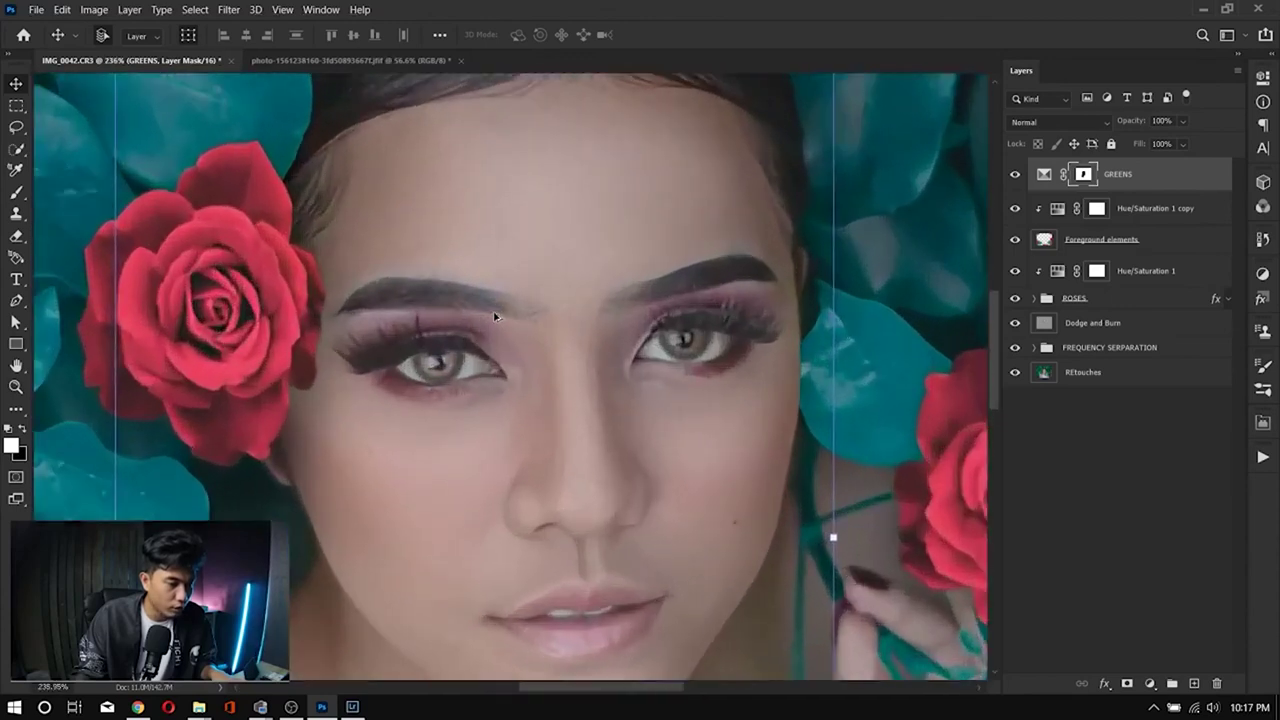
pyautogui.scroll(-5, 500, 314)
pyautogui.scroll(5, 531, 323)
pyautogui.scroll(1, 548, 356)
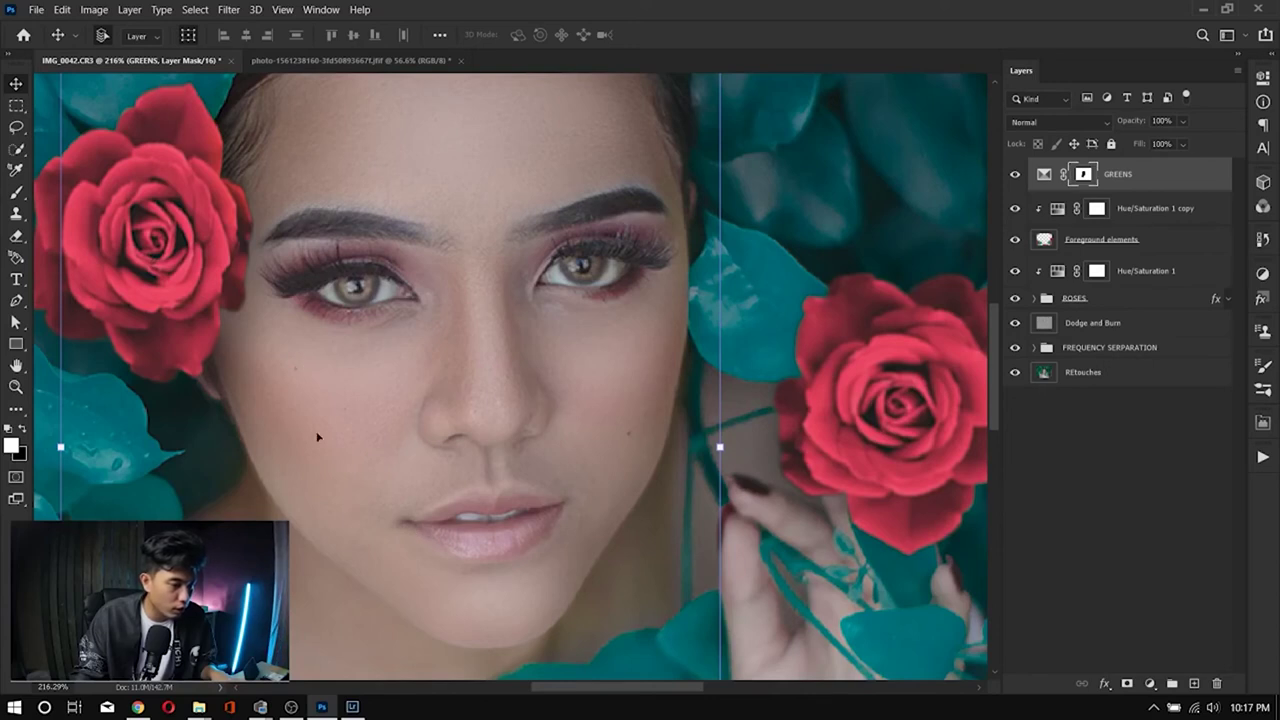
pyautogui.scroll(-10, 545, 452)
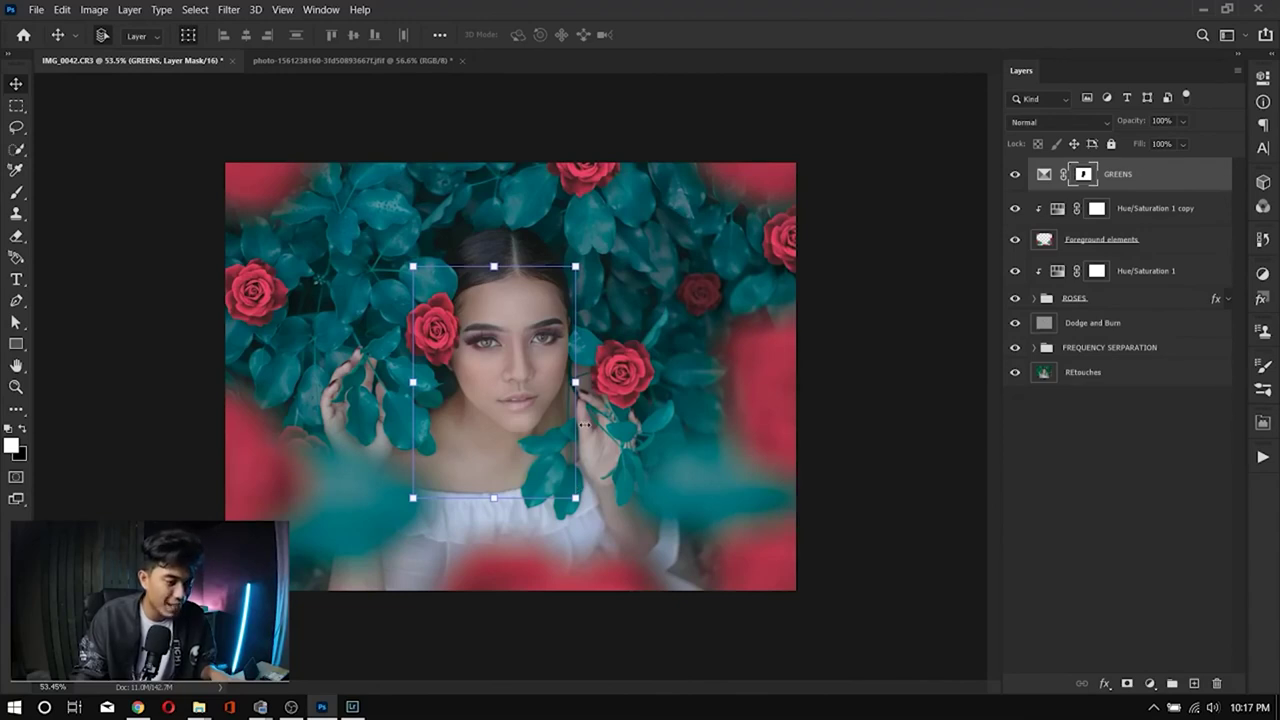
pyautogui.scroll(8, 584, 423)
pyautogui.moveTo(365, 294); pyautogui.dragTo(398, 381)
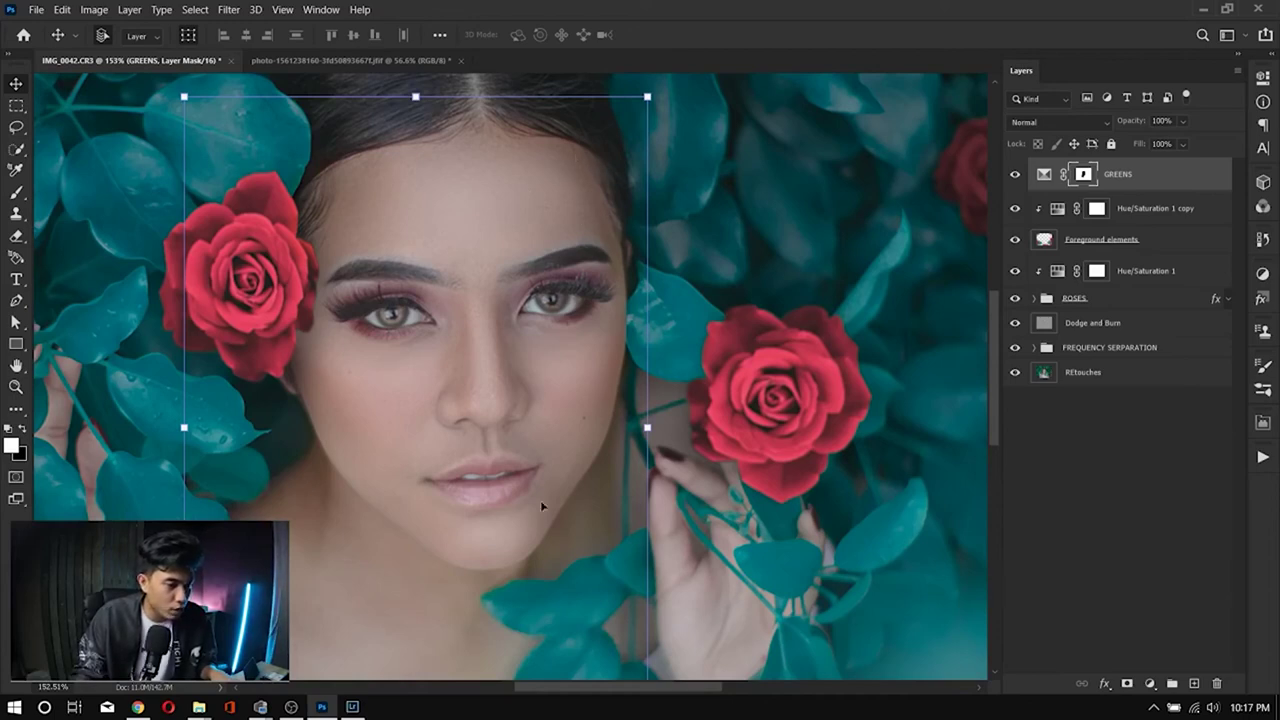
pyautogui.click(1195, 683)
pyautogui.press('Delete')
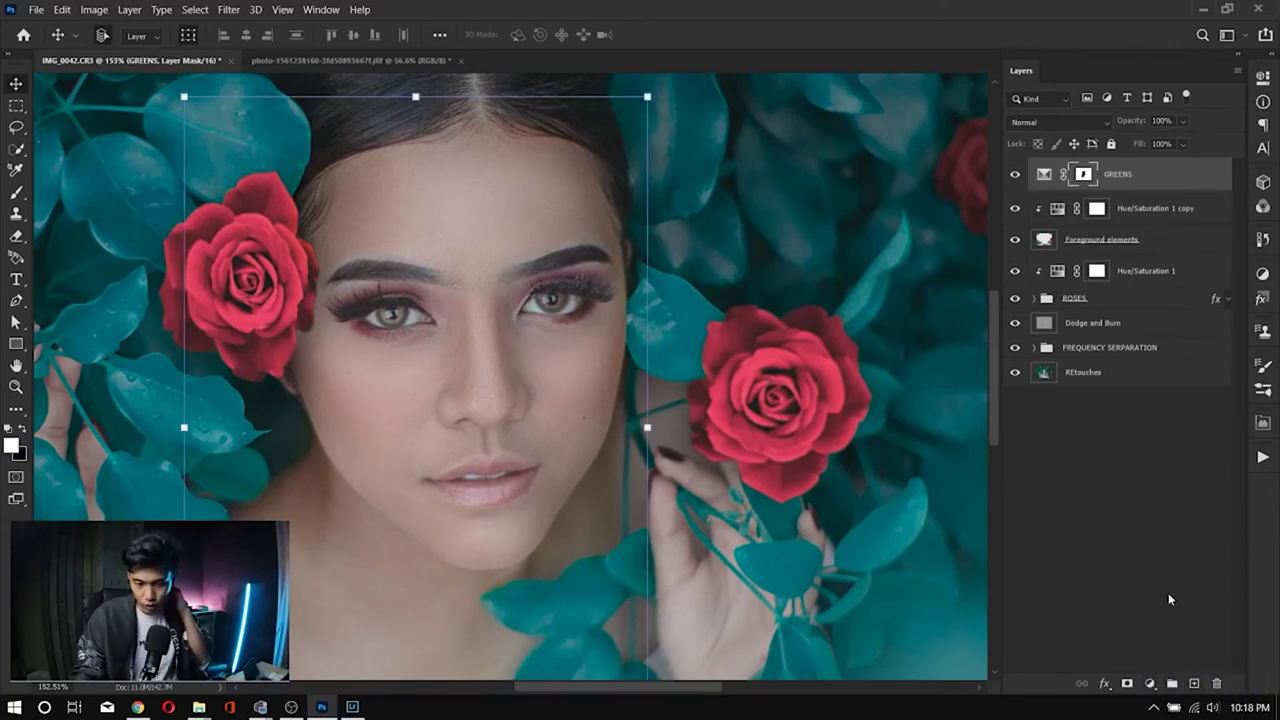
pyautogui.click(1150, 685)
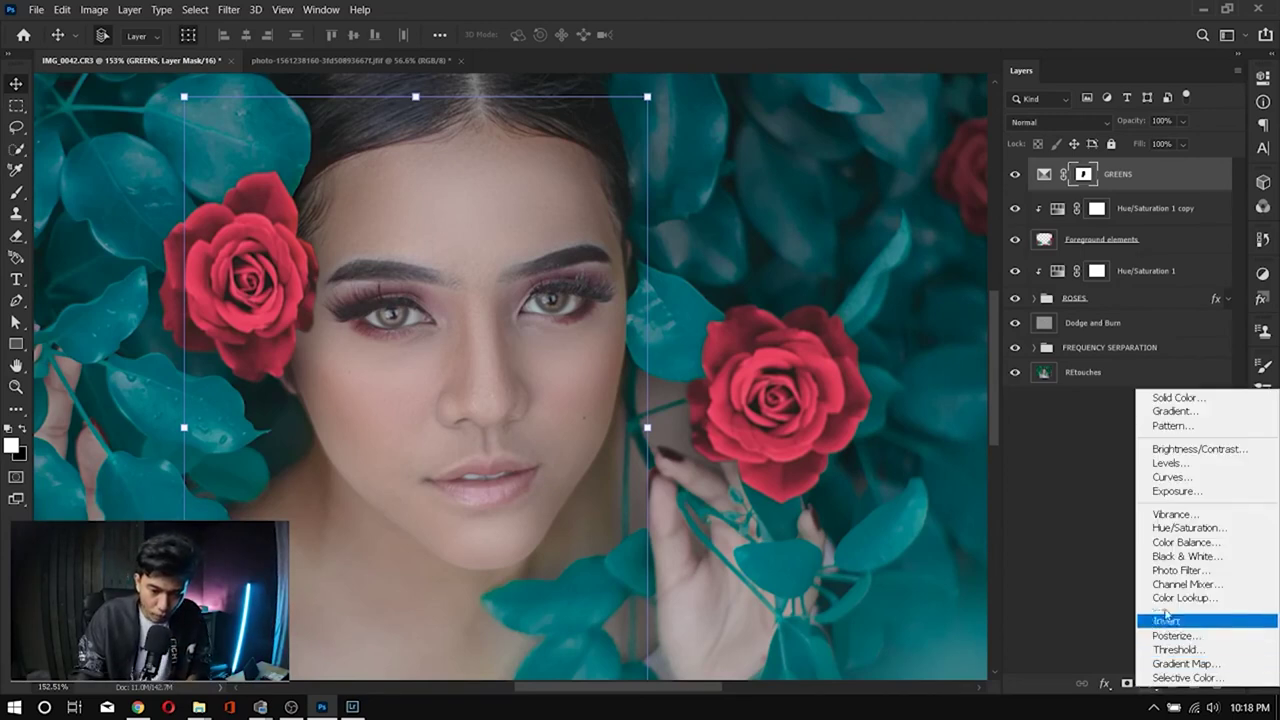
# Step: Add a Solid Color fill layer in dark red #7e1818 at the top of the stack
pyautogui.click(1172, 398)
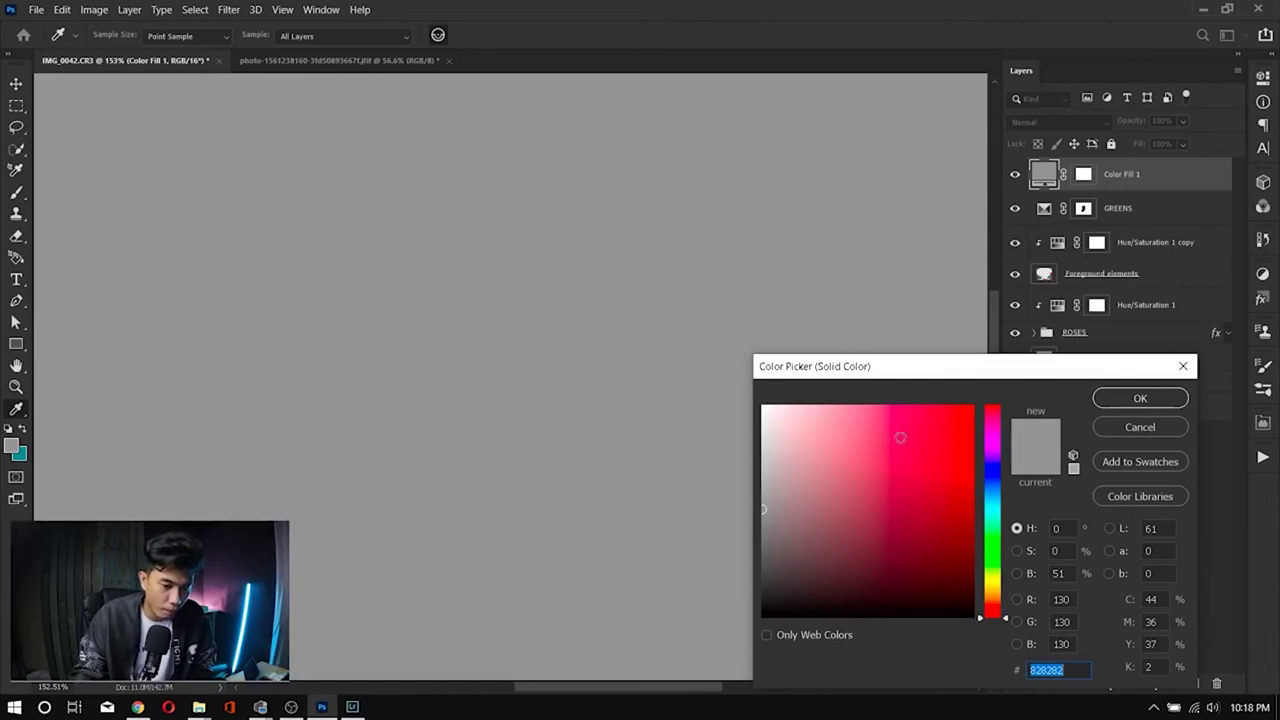
pyautogui.click(972, 406)
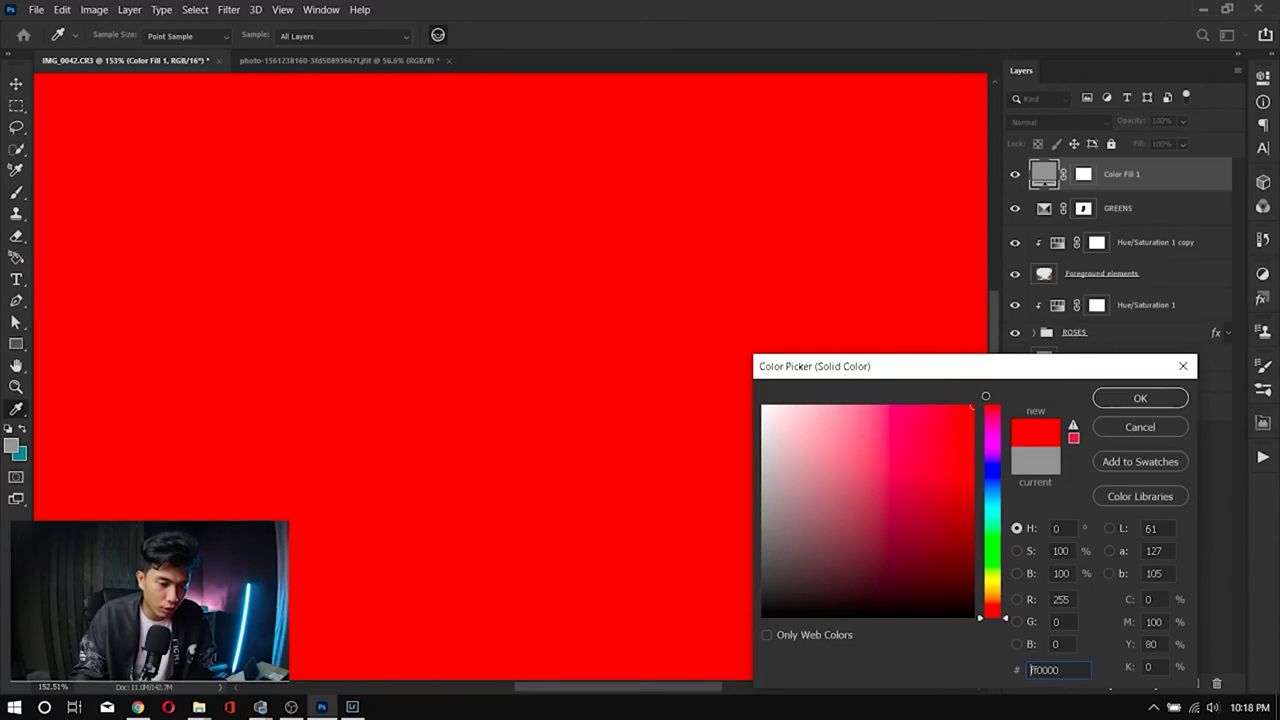
pyautogui.click(947, 497)
pyautogui.moveTo(947, 497)
pyautogui.mouseDown()
pyautogui.moveTo(930, 502)
pyautogui.moveTo(938, 510)
pyautogui.mouseUp()
pyautogui.click(1140, 399)
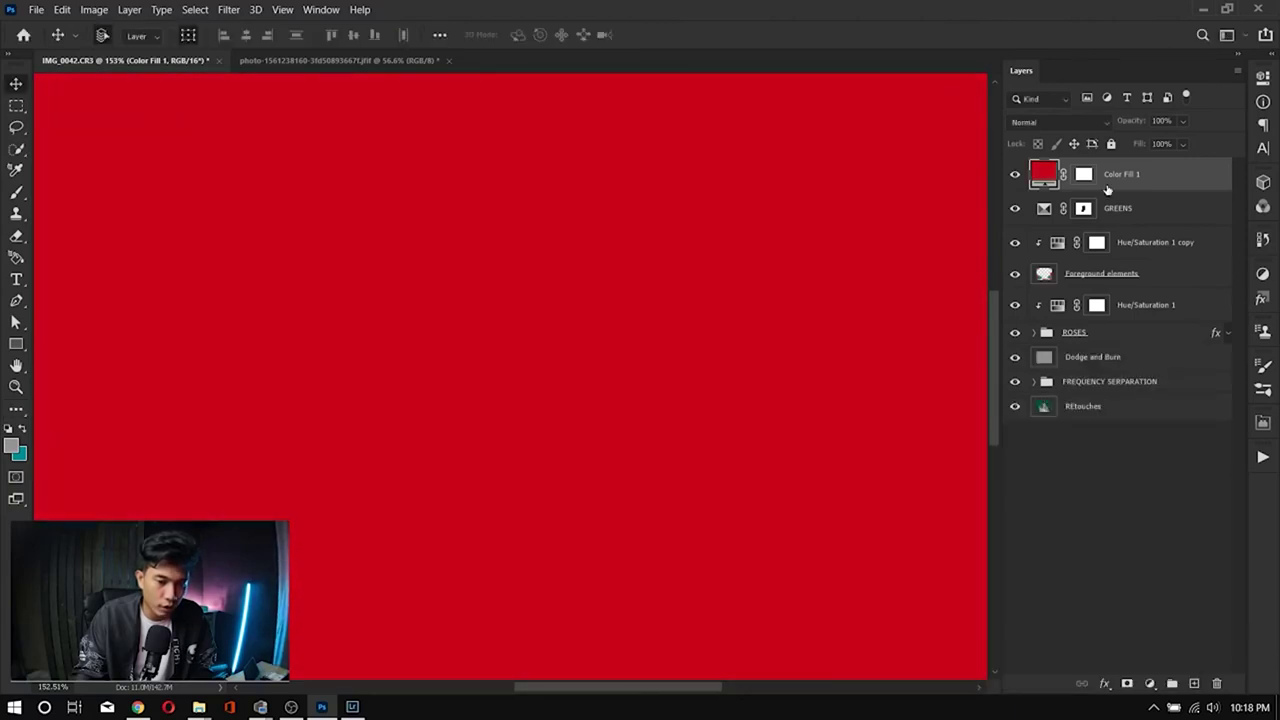
# Step: Fit the image in the window and invert the Color Fill 1 mask to black to reveal the portrait
pyautogui.hotkey('ctrl', '0')
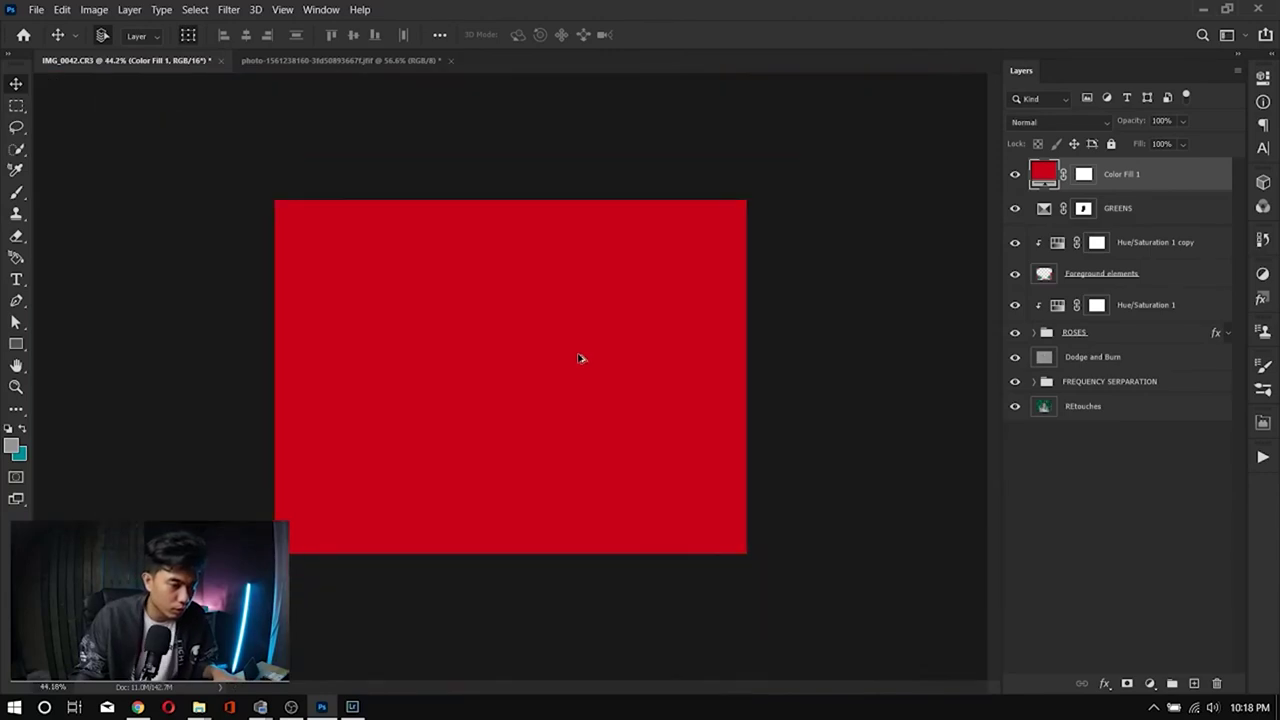
pyautogui.scroll(1, 578, 358)
pyautogui.click(1083, 176)
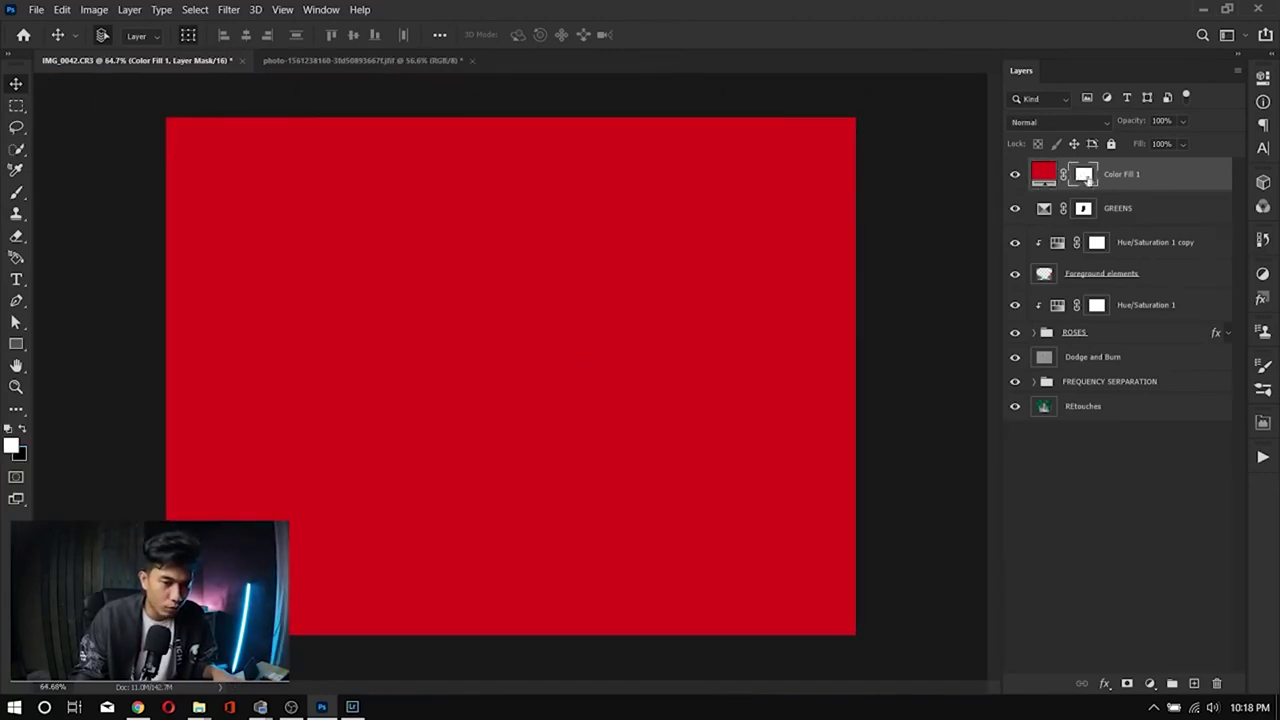
pyautogui.hotkey('ctrl', 'i')
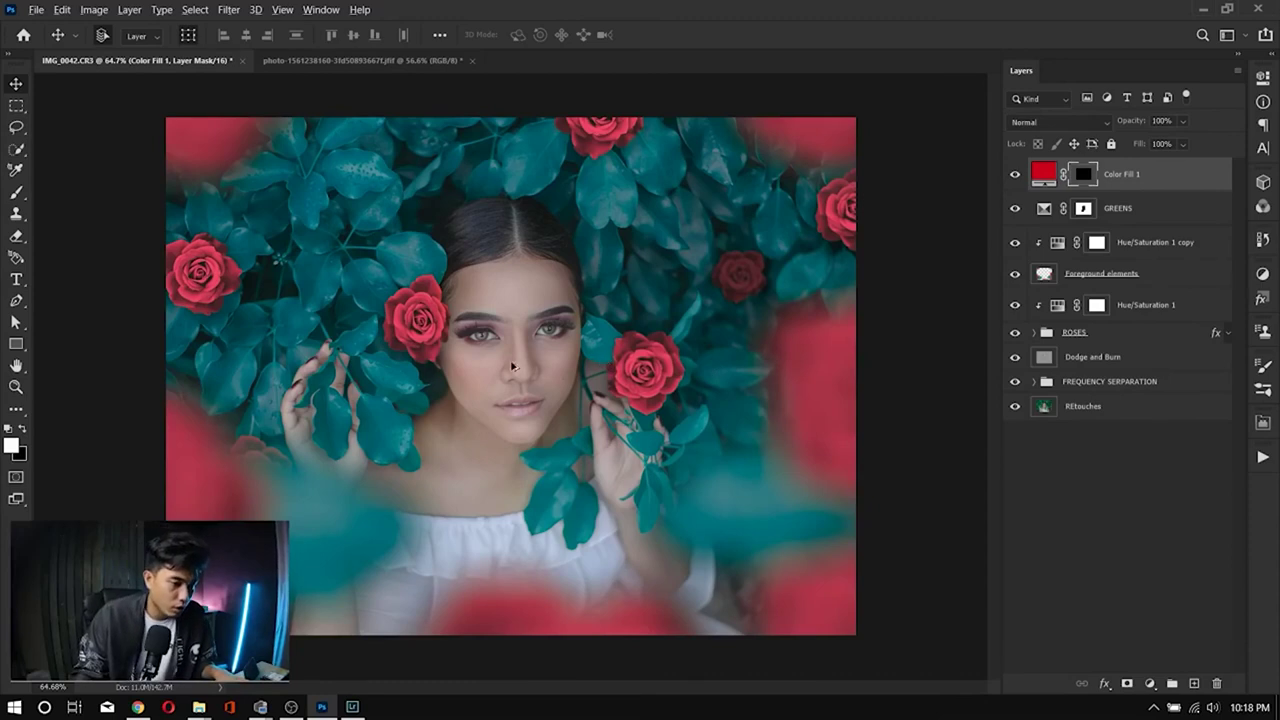
pyautogui.scroll(3, 512, 367)
pyautogui.scroll(1, 512, 367)
pyautogui.scroll(-1, 512, 367)
pyautogui.scroll(3, 512, 367)
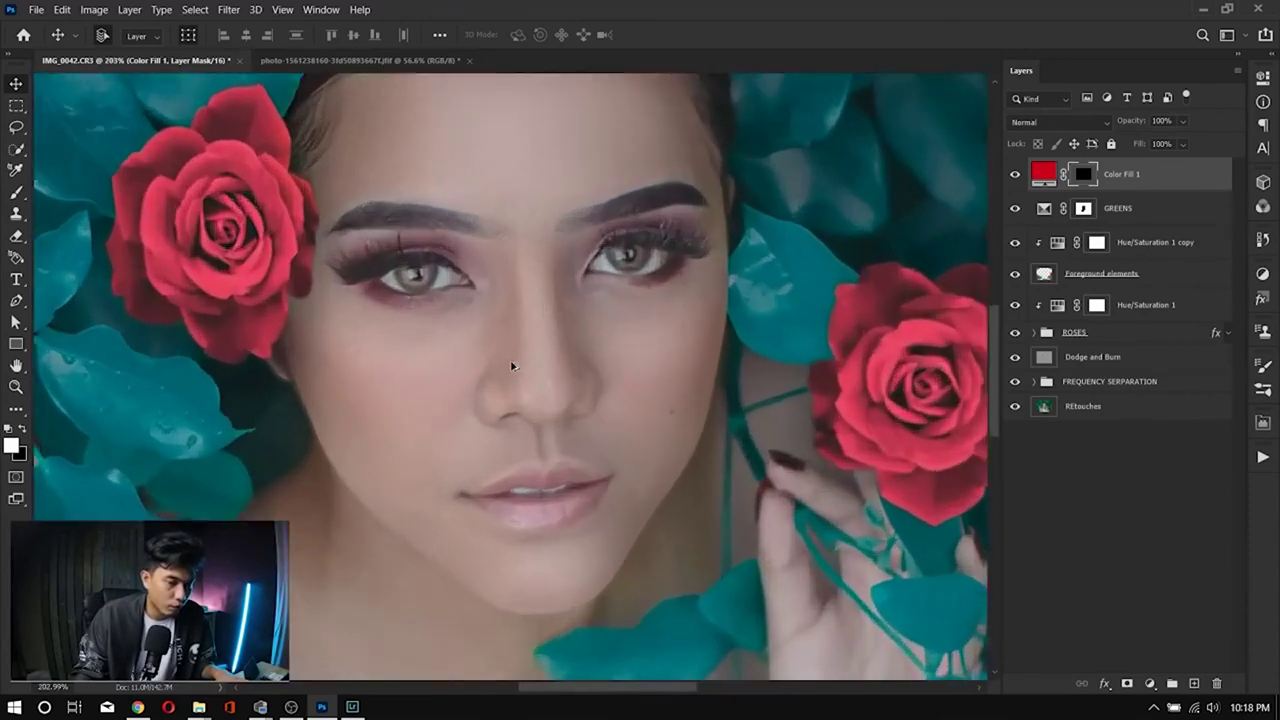
pyautogui.scroll(-2, 512, 366)
pyautogui.scroll(2, 512, 366)
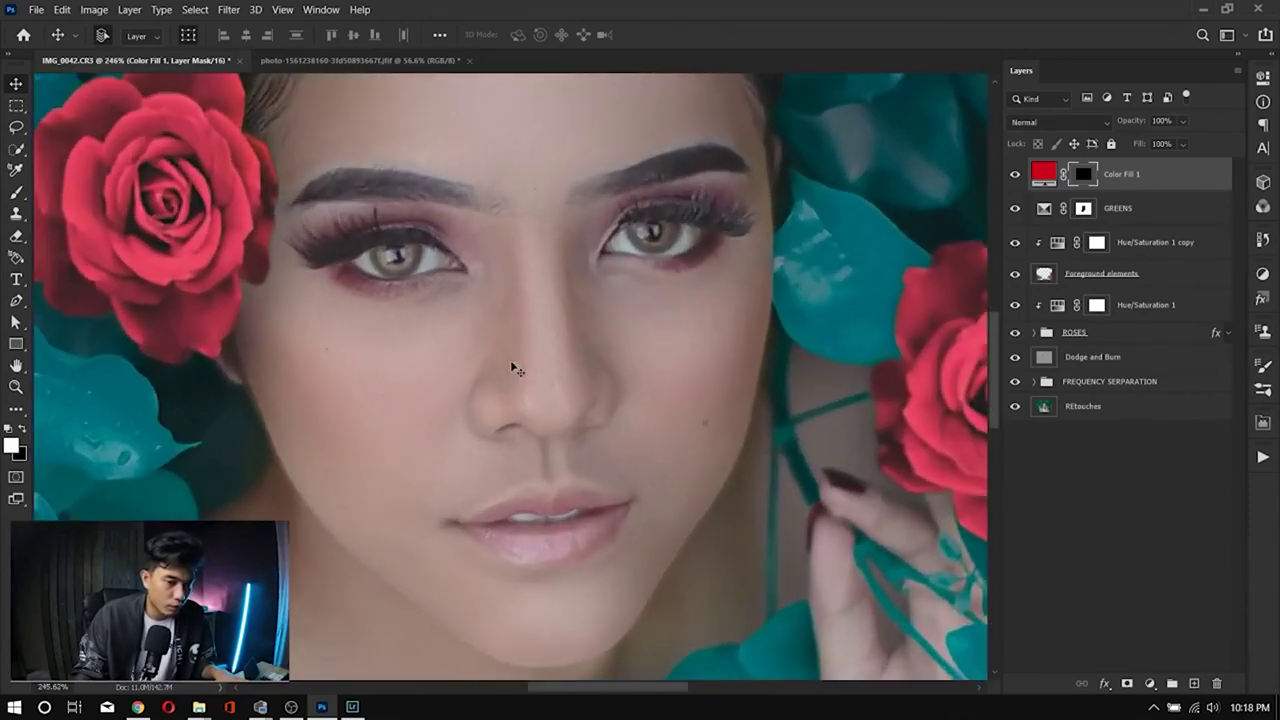
pyautogui.click(1091, 118)
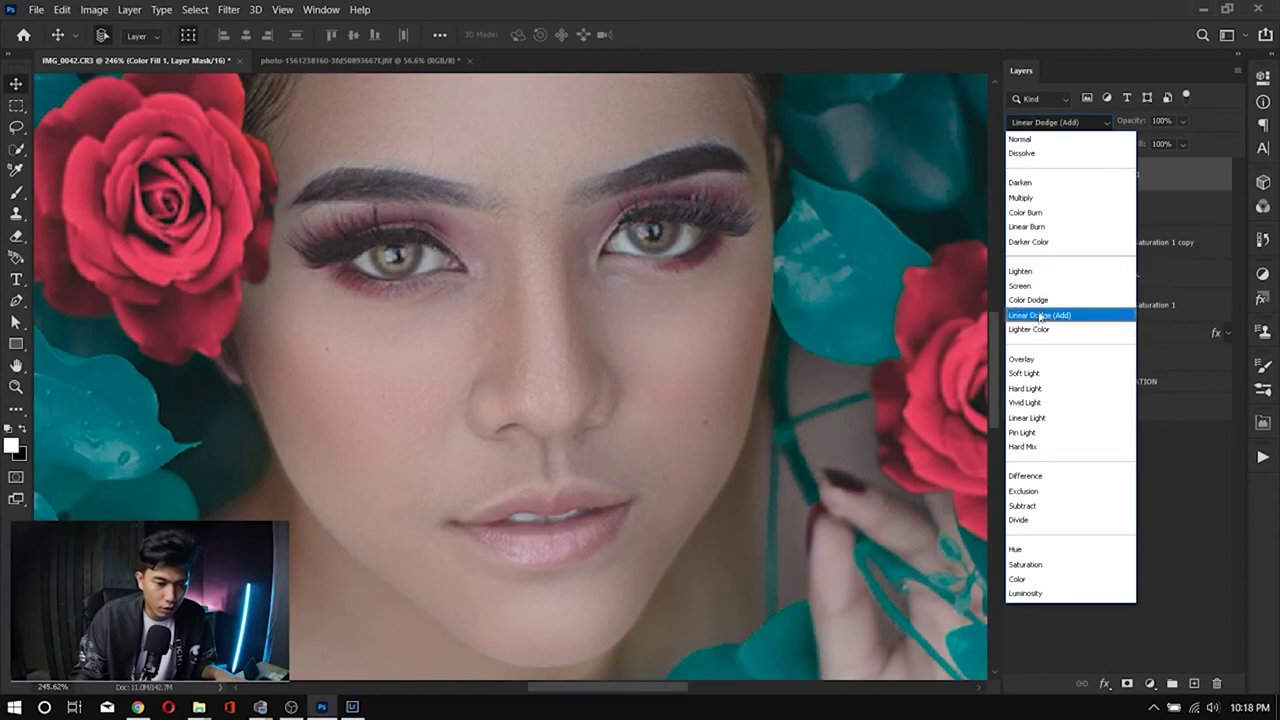
# Step: Try Color Burn on Color Fill 1 and test, then undo, a brush stroke on the lower lip
pyautogui.click(1045, 218)
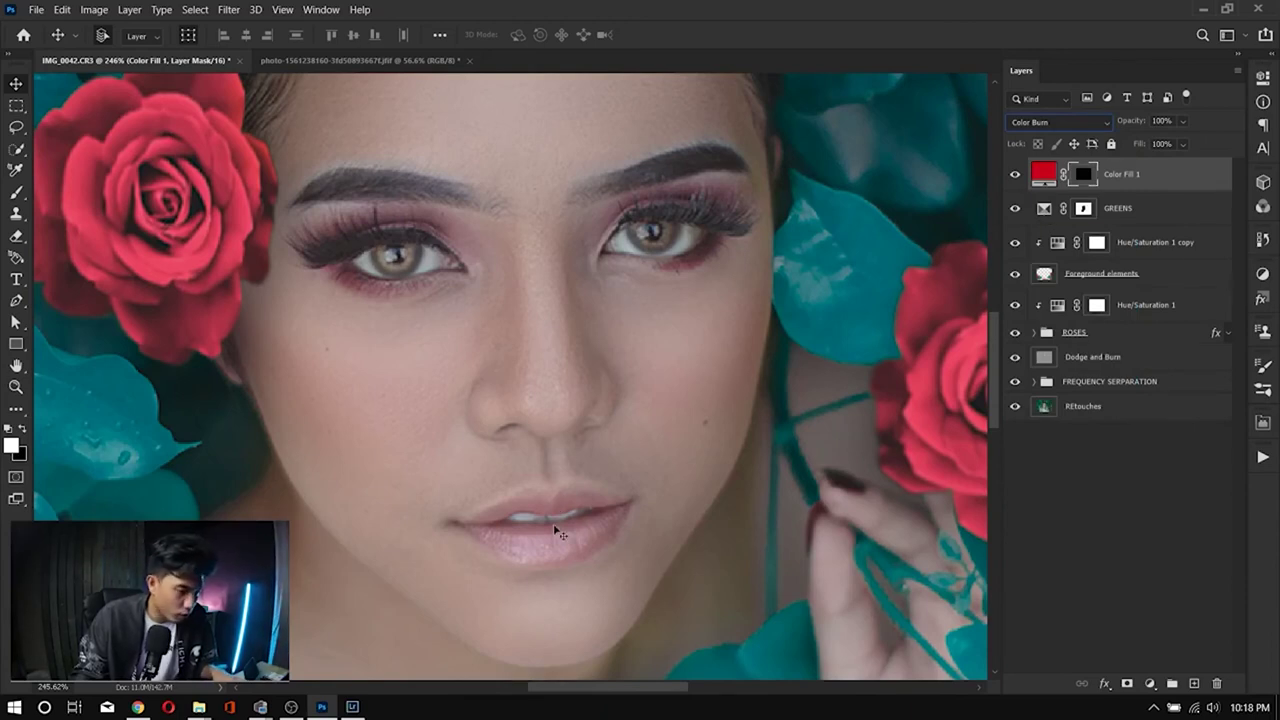
pyautogui.keyDown('ctrl'); pyautogui.click(586, 531); pyautogui.keyUp('ctrl')
pyautogui.click(1083, 175)
pyautogui.press('b')
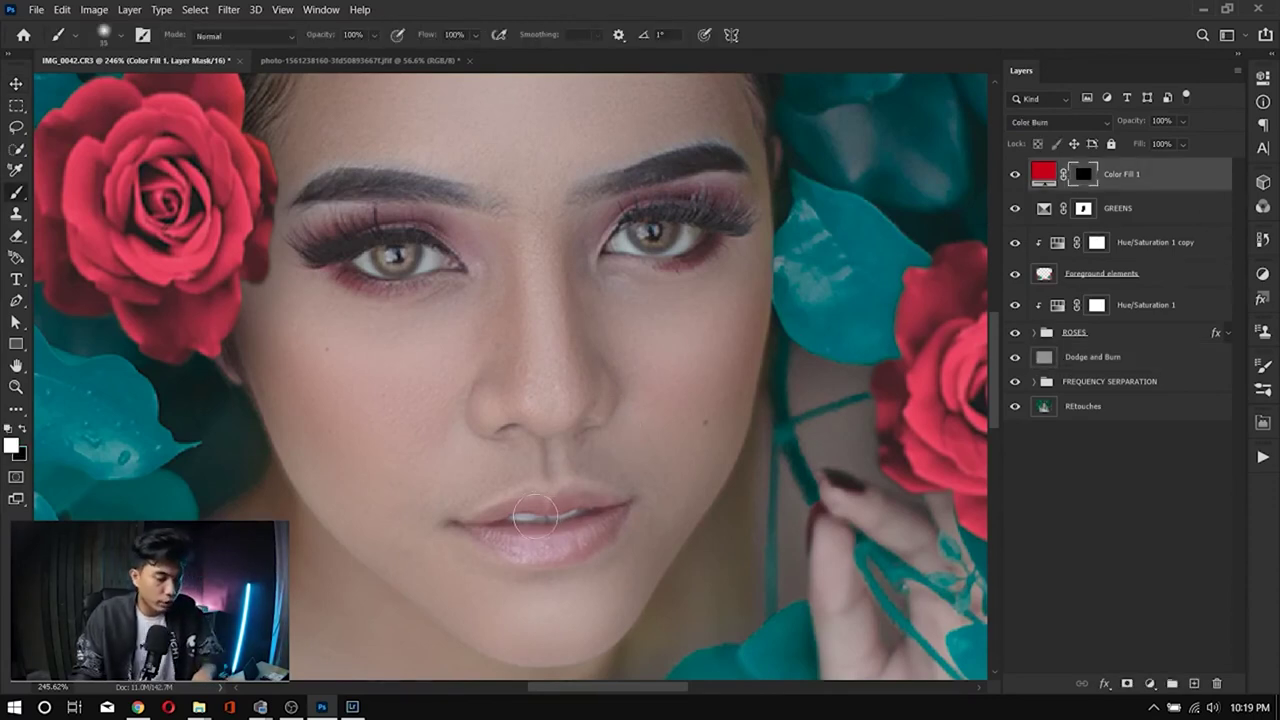
pyautogui.moveTo(493, 538); pyautogui.dragTo(583, 538)
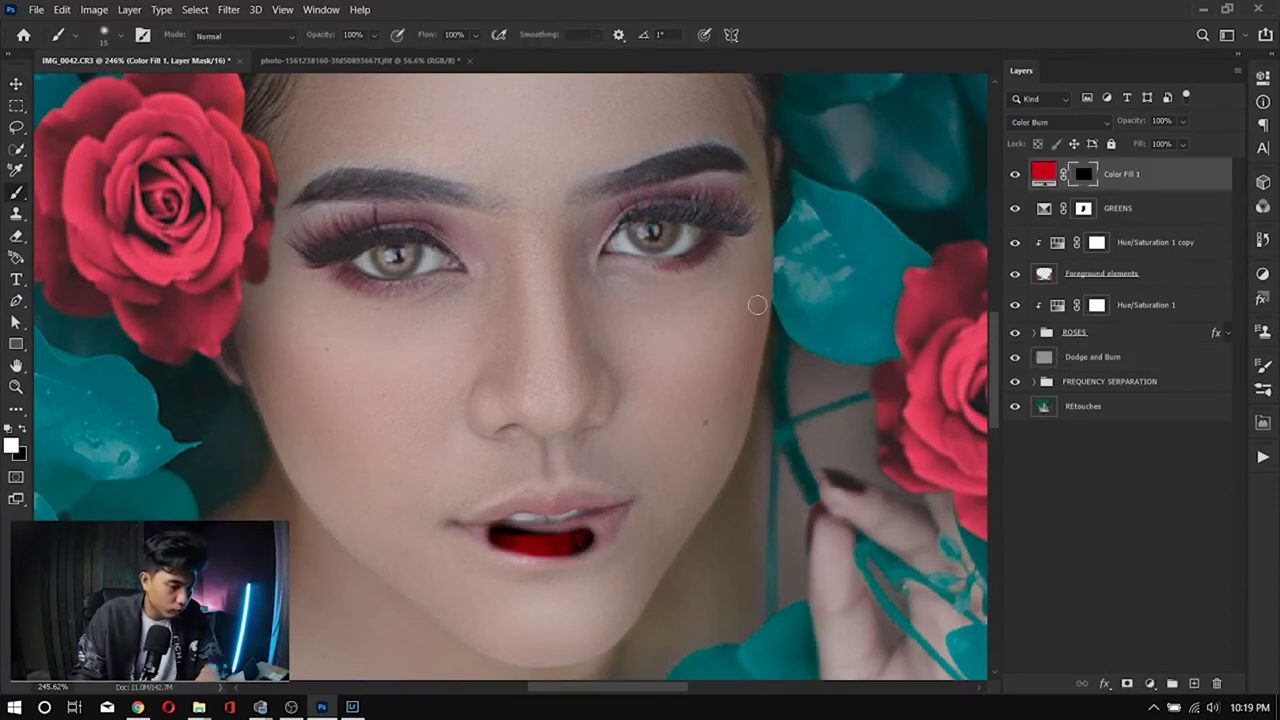
pyautogui.hotkey('ctrl', 'z')
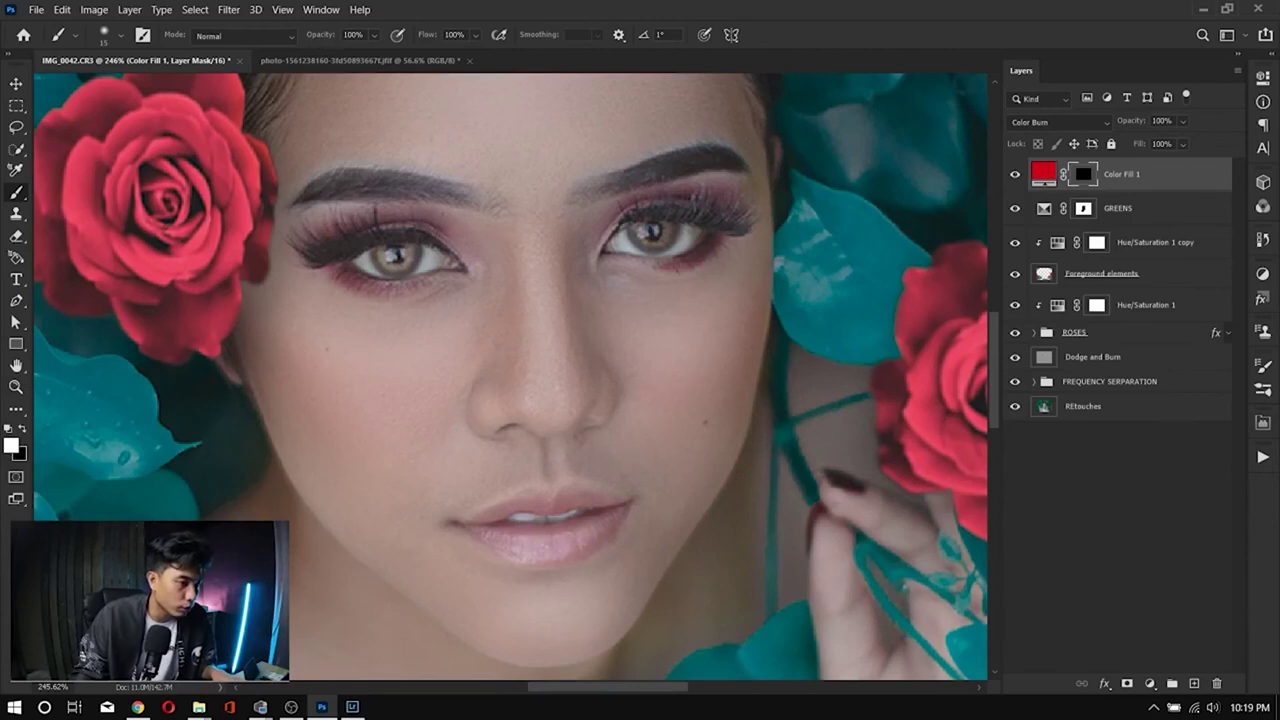
# Step: Try Multiply on the red fill, set brush opacity to 10%, then return to Color Burn
pyautogui.click(1080, 121)
pyautogui.click(1054, 194)
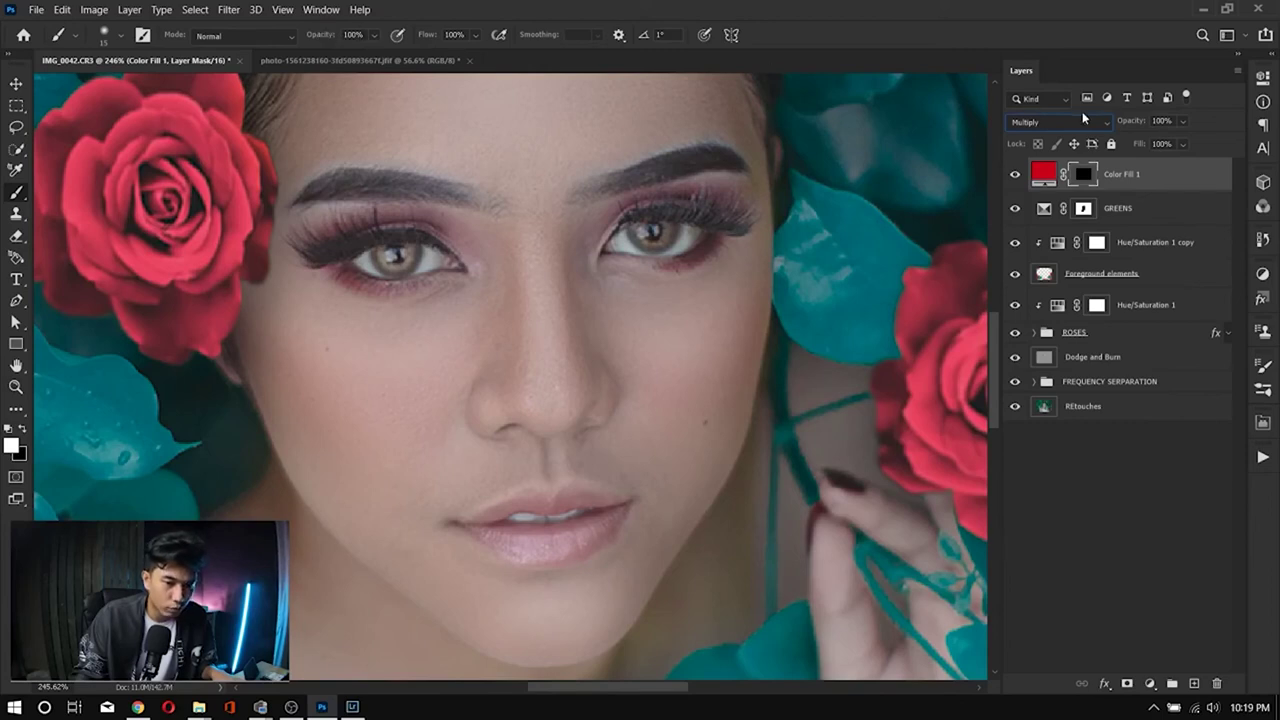
pyautogui.moveTo(322, 38); pyautogui.dragTo(317, 38)
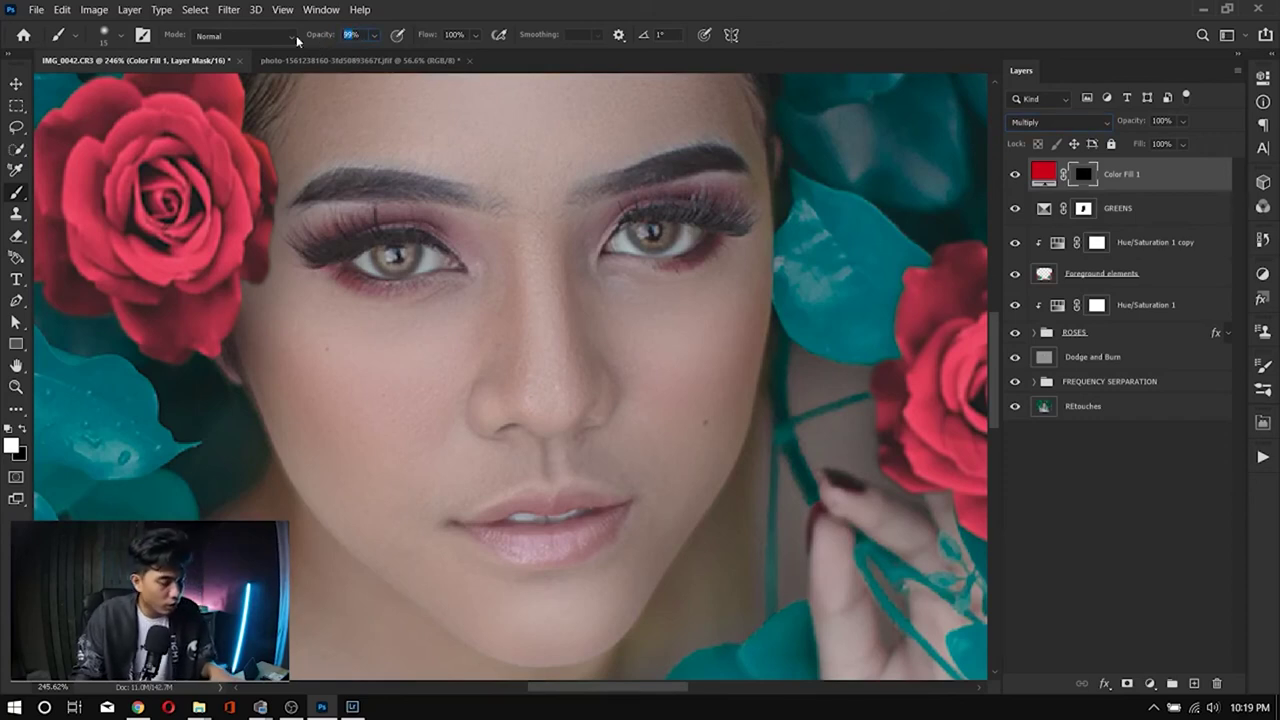
pyautogui.write('10')
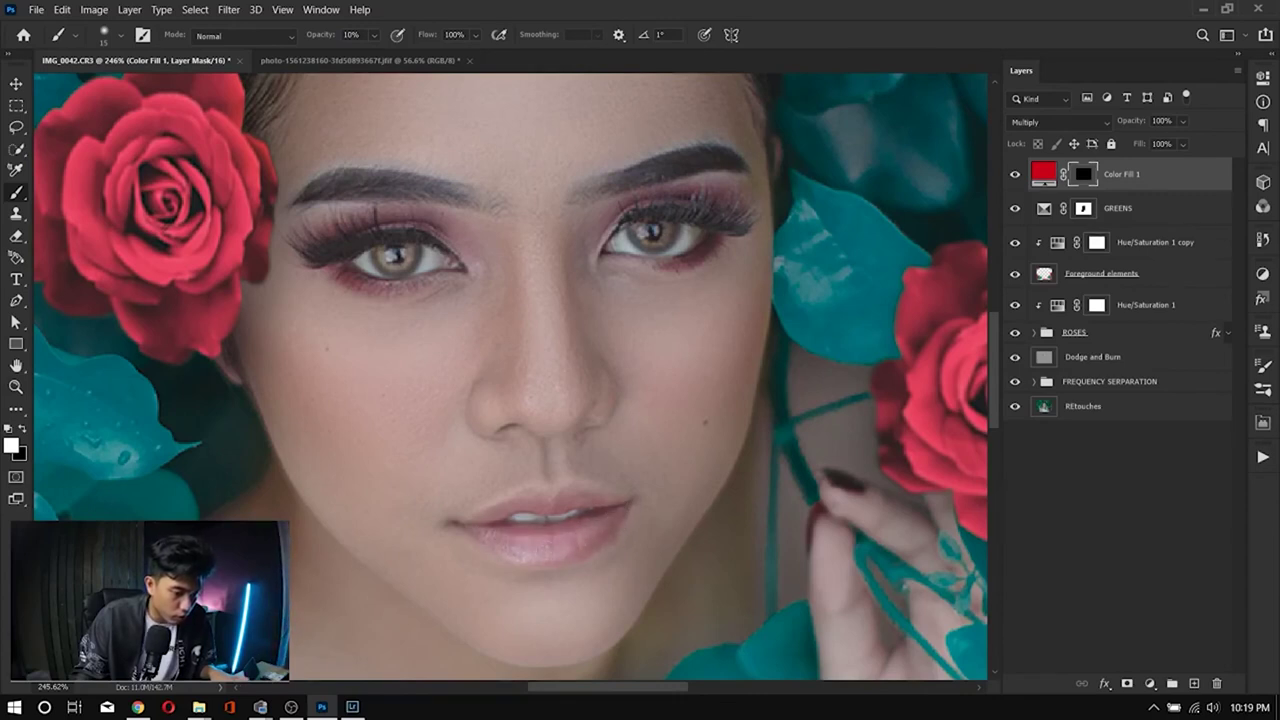
pyautogui.click(1058, 121)
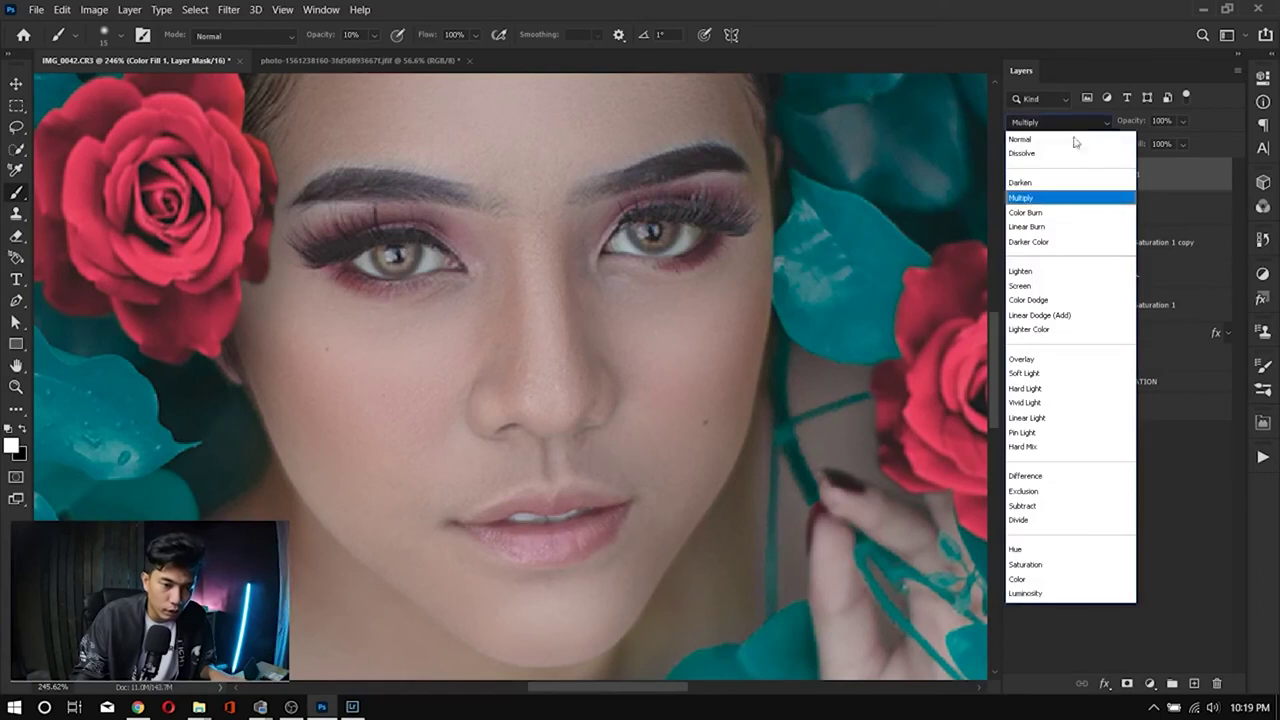
pyautogui.click(1041, 210)
# Step: Try Linear Burn and test faint and 100% opacity lip strokes, undoing each
pyautogui.click(1081, 126)
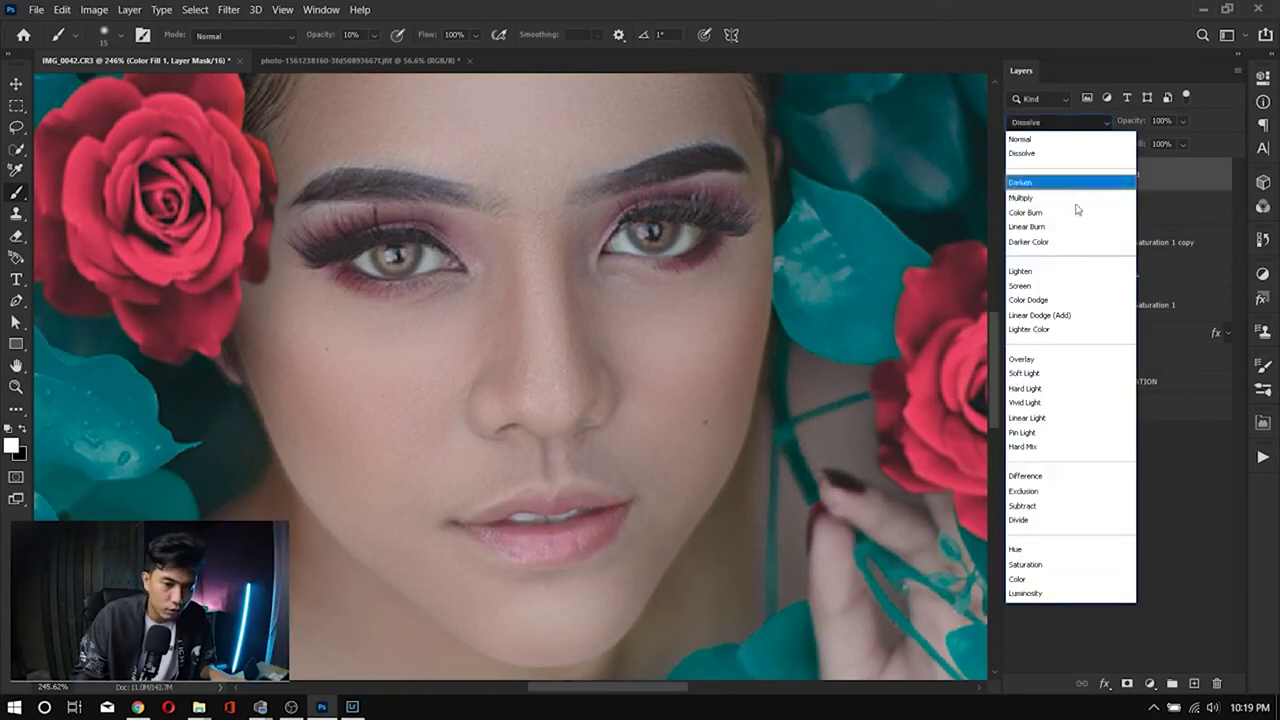
pyautogui.click(1062, 220)
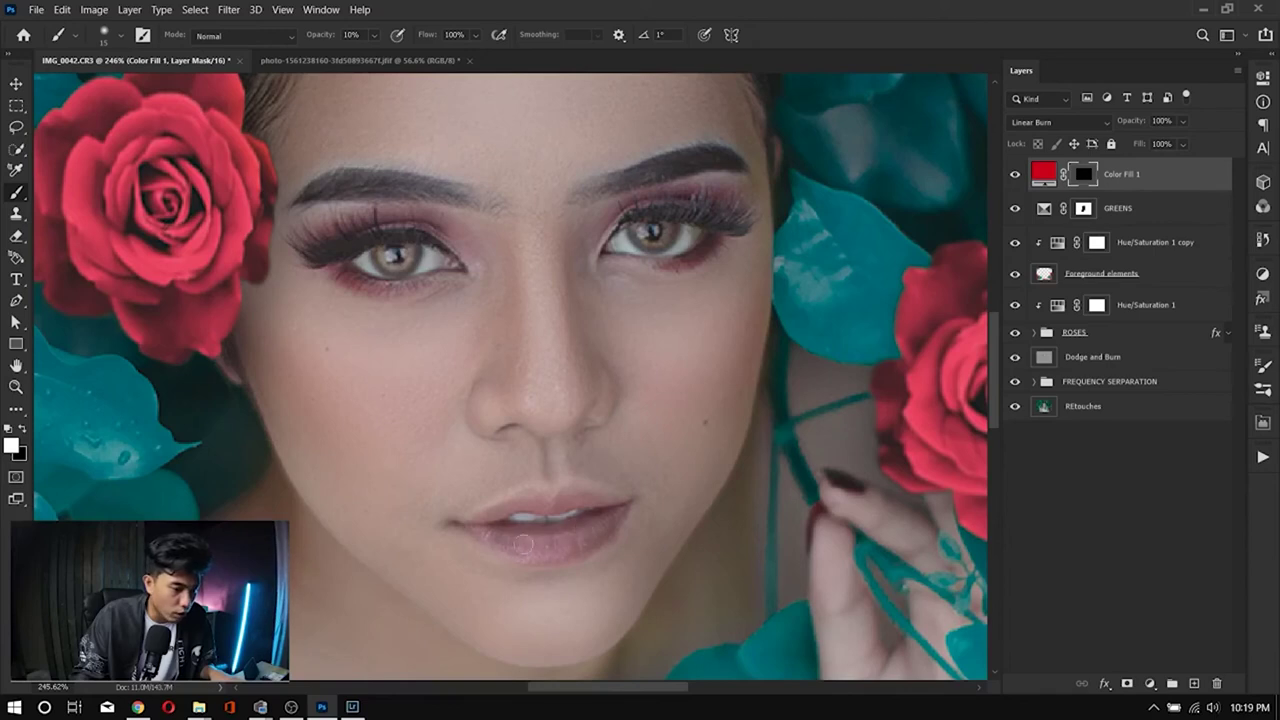
pyautogui.hotkey('ctrl', 'z')
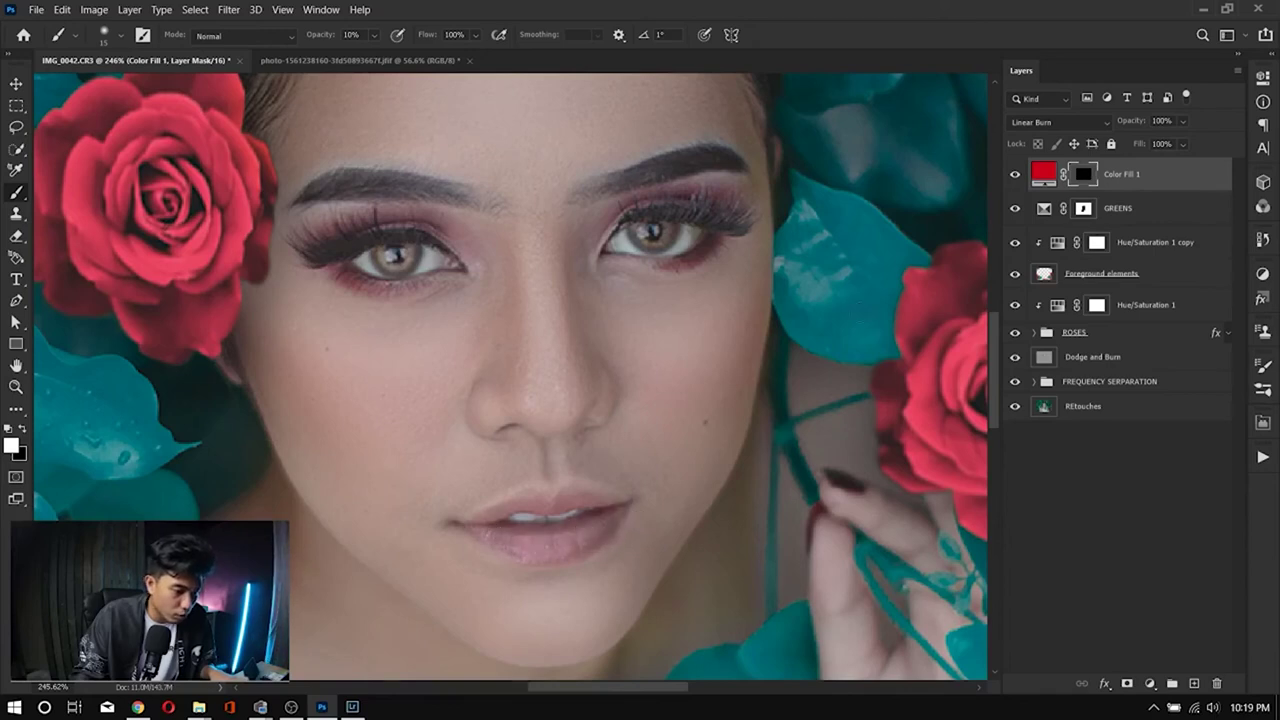
pyautogui.moveTo(573, 540); pyautogui.dragTo(614, 535)
pyautogui.hotkey('ctrl', 'z')
pyautogui.press('0')
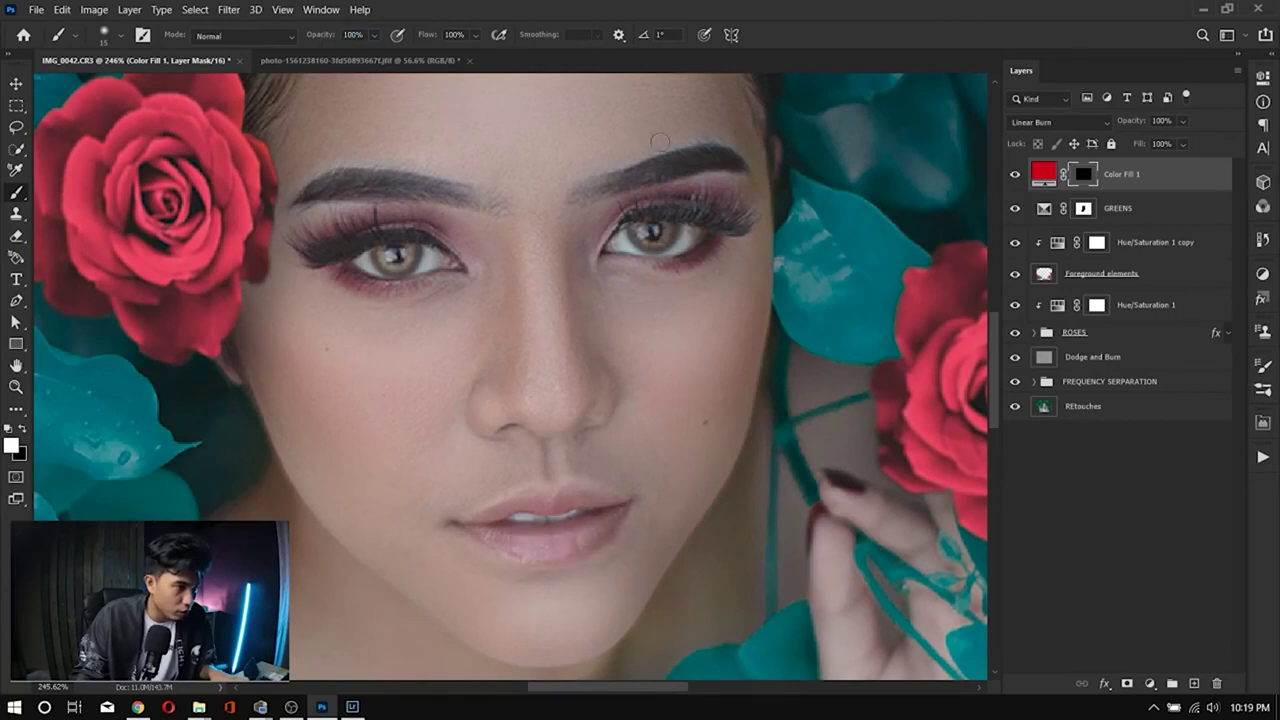
pyautogui.moveTo(610, 516); pyautogui.dragTo(506, 546)
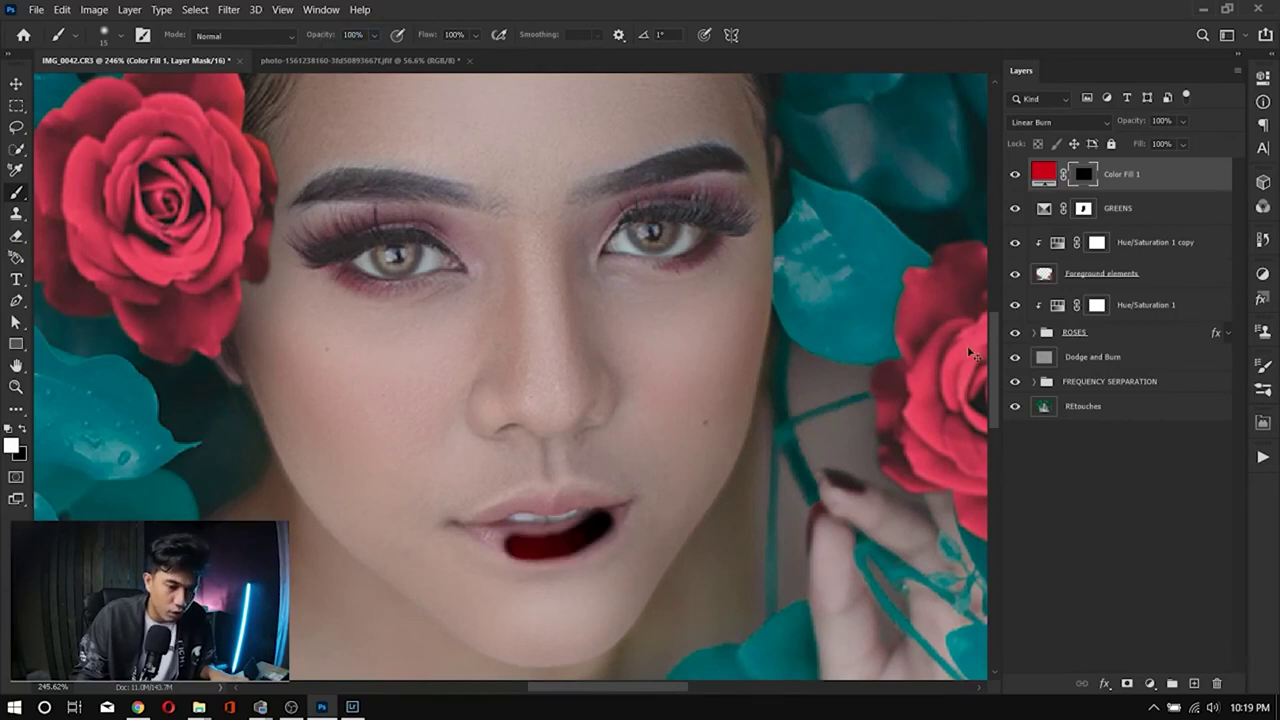
pyautogui.hotkey('ctrl', 'z')
# Step: Switch the red fill to Overlay and test a bright red stroke over the lips
pyautogui.click(1060, 122)
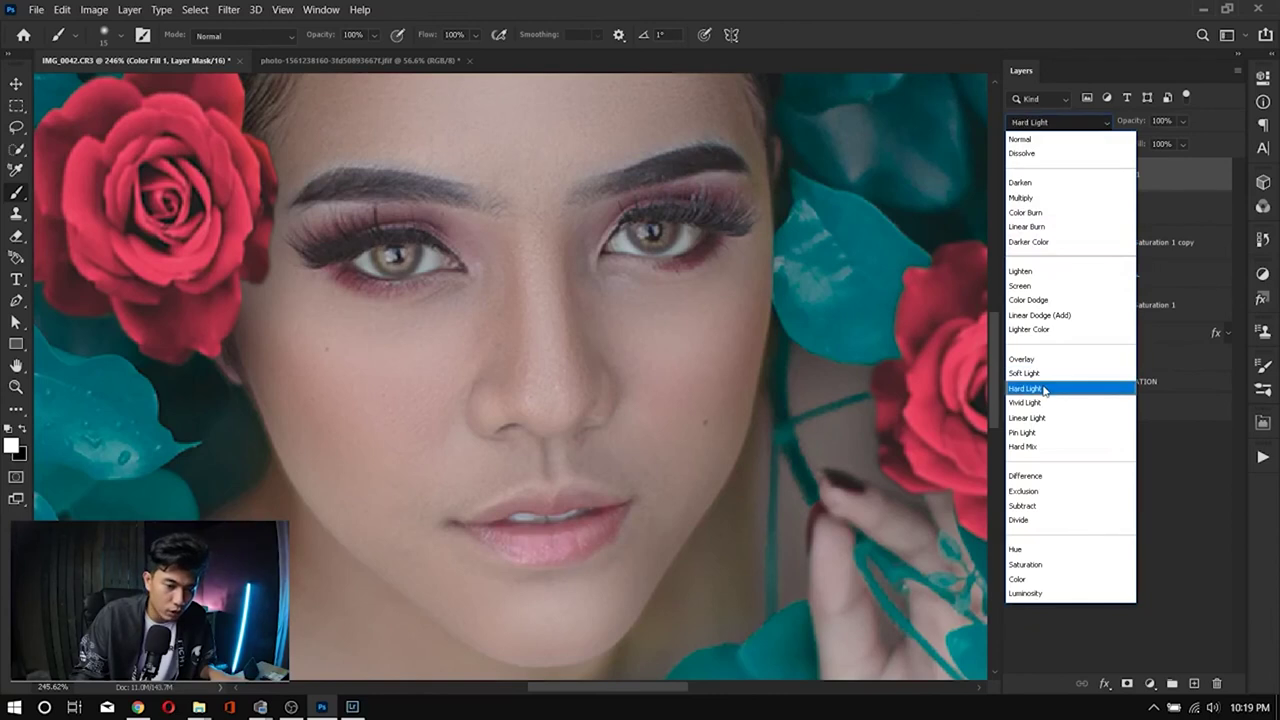
pyautogui.click(1022, 358)
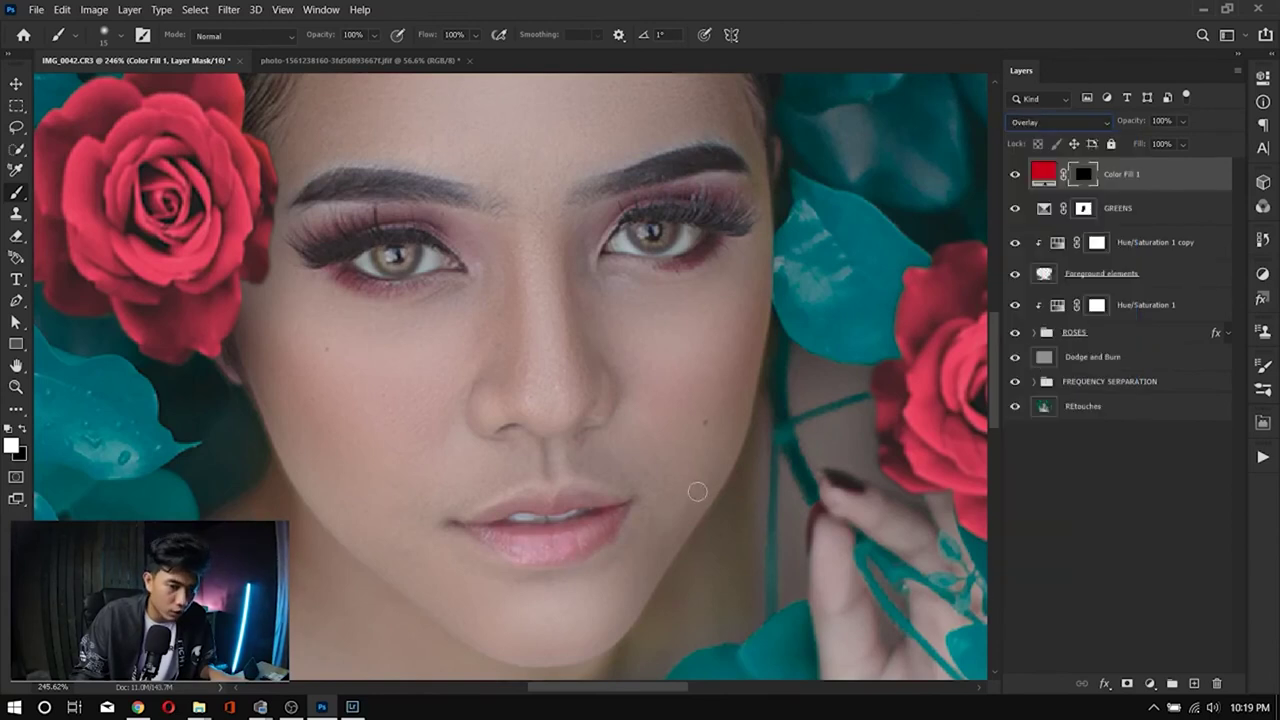
pyautogui.moveTo(625, 524); pyautogui.dragTo(500, 528)
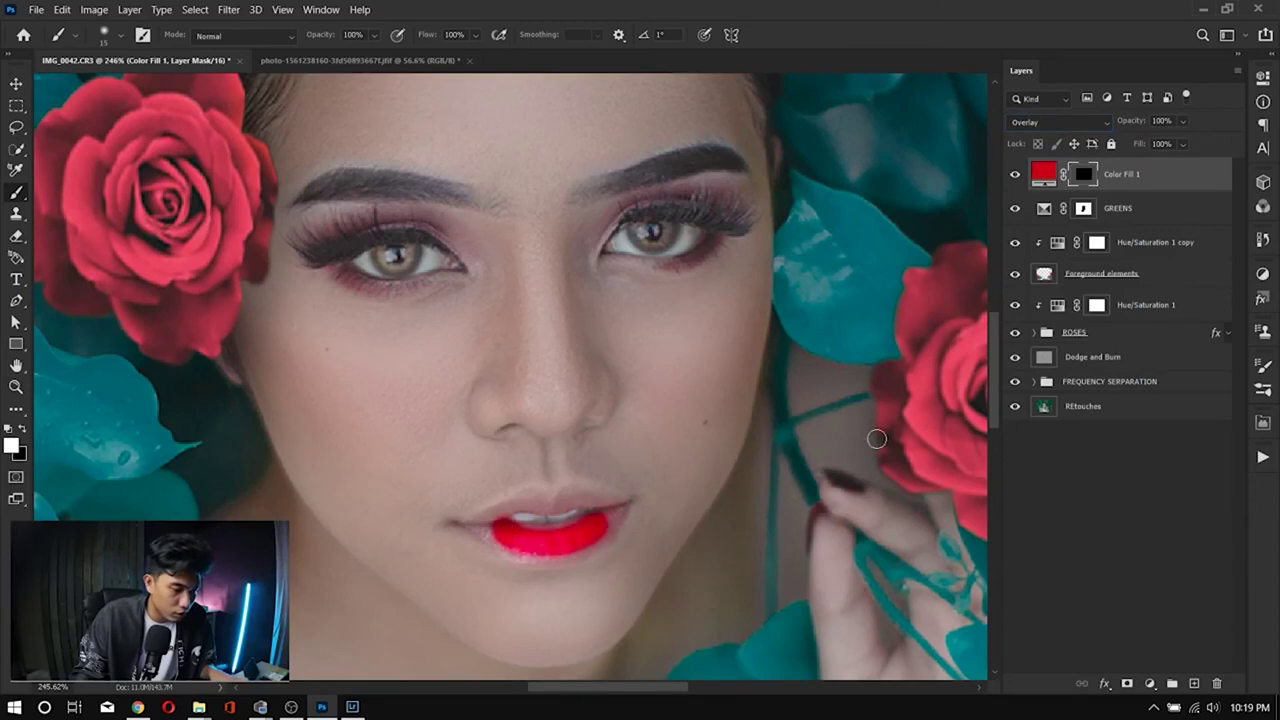
pyautogui.hotkey('ctrl', 'z')
pyautogui.click(1065, 123)
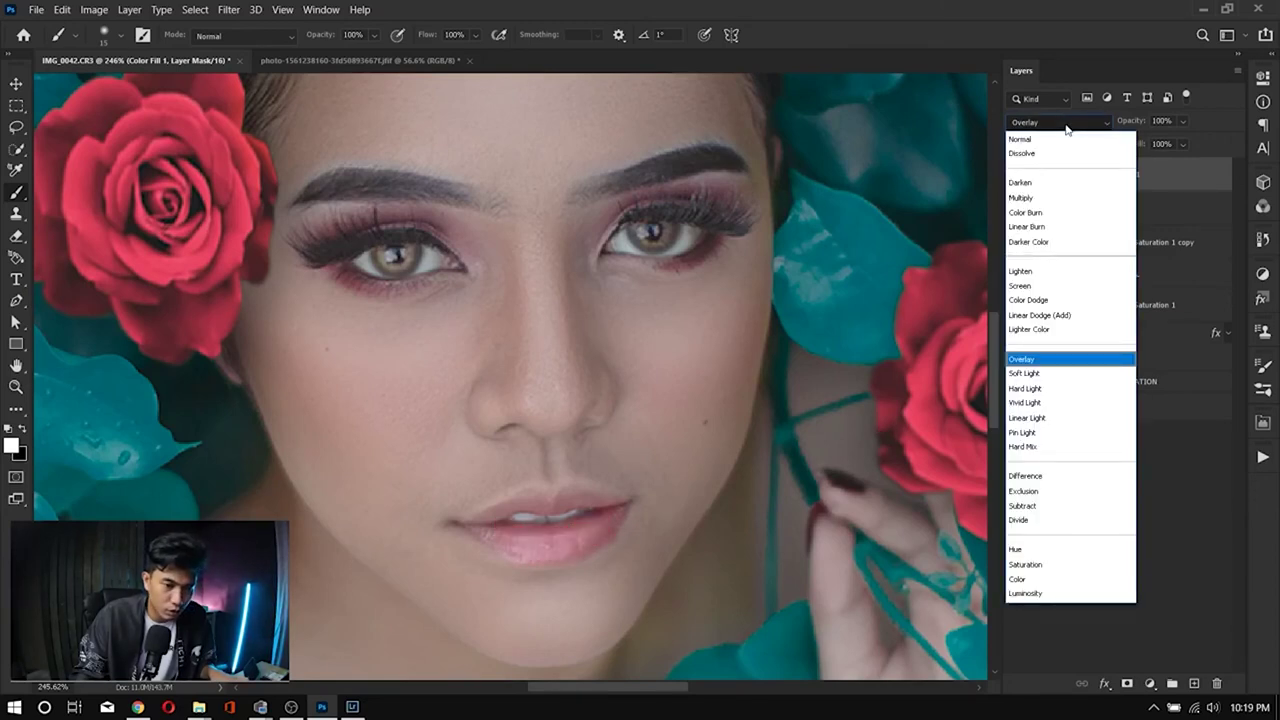
pyautogui.click(1065, 124)
# Step: Paint red over the lips, set brush opacity to 20%, and switch the fill to Soft Light
pyautogui.moveTo(599, 526)
pyautogui.mouseDown()
pyautogui.moveTo(548, 544)
pyautogui.moveTo(490, 536)
pyautogui.mouseUp()
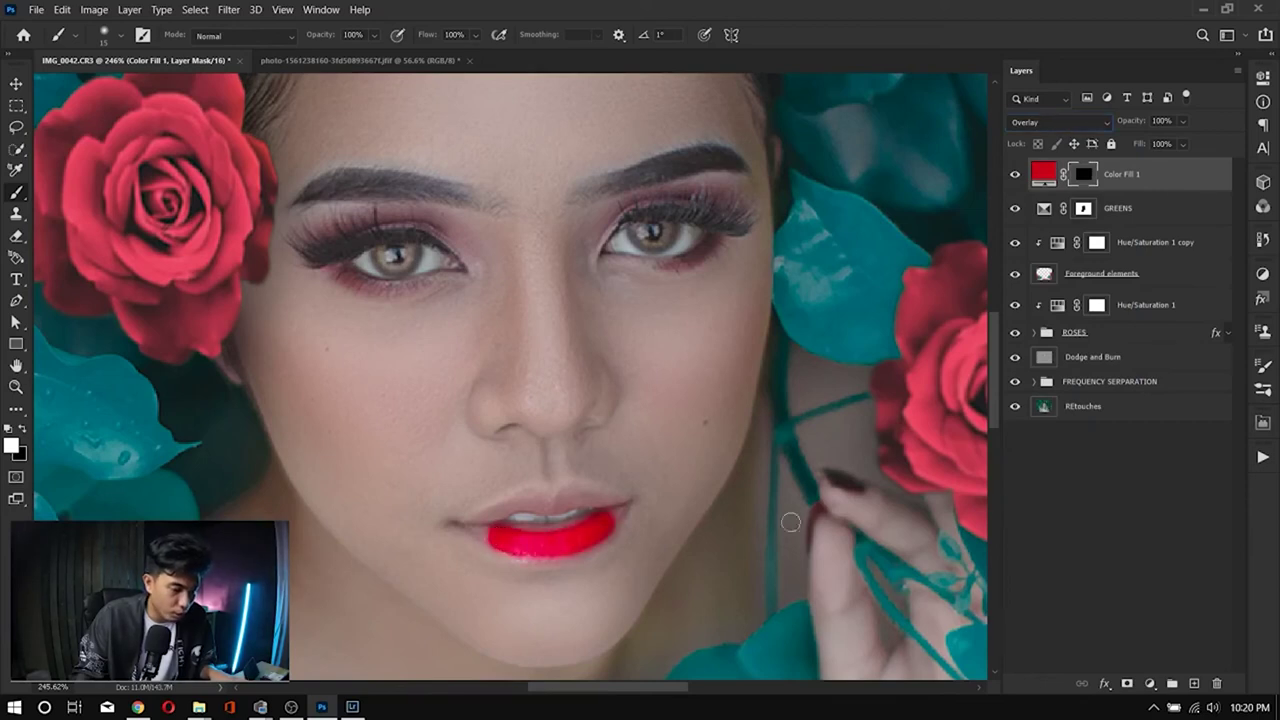
pyautogui.click(1065, 122)
pyautogui.press('Escape')
pyautogui.press('2')
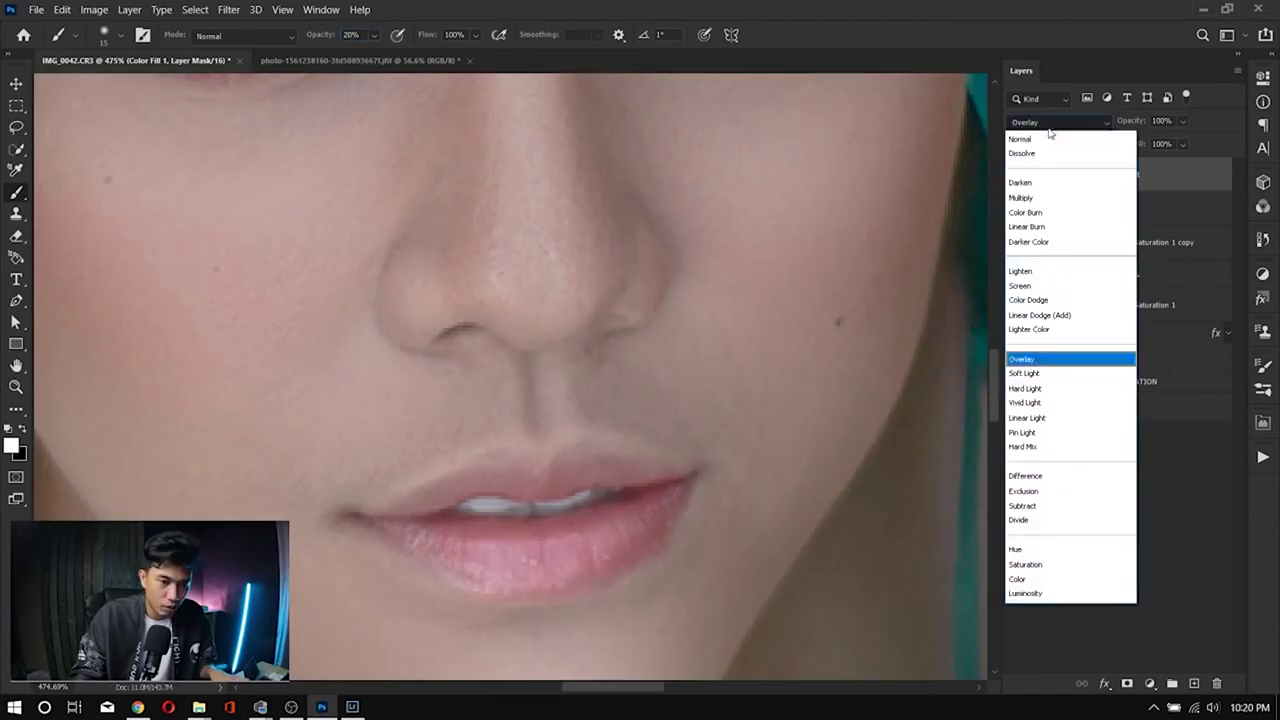
pyautogui.click(1024, 373)
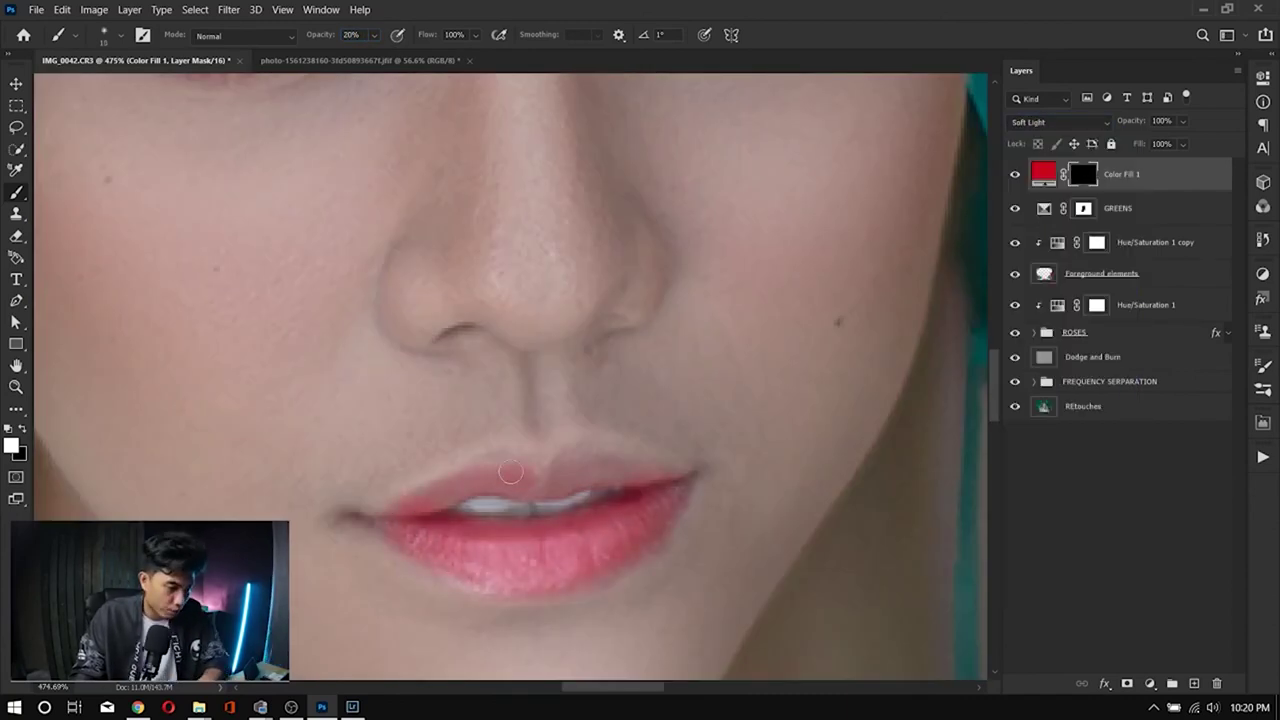
# Step: Paint more red into the lips and confirm the fill colour #b30000 in the picker
pyautogui.moveTo(619, 464)
pyautogui.mouseDown()
pyautogui.moveTo(430, 500)
pyautogui.moveTo(390, 525)
pyautogui.moveTo(654, 520)
pyautogui.mouseUp()
pyautogui.scroll(-3, 710, 510)
pyautogui.scroll(2, 600, 480)
pyautogui.scroll(-4, 600, 480)
pyautogui.doubleClick(1043, 174)
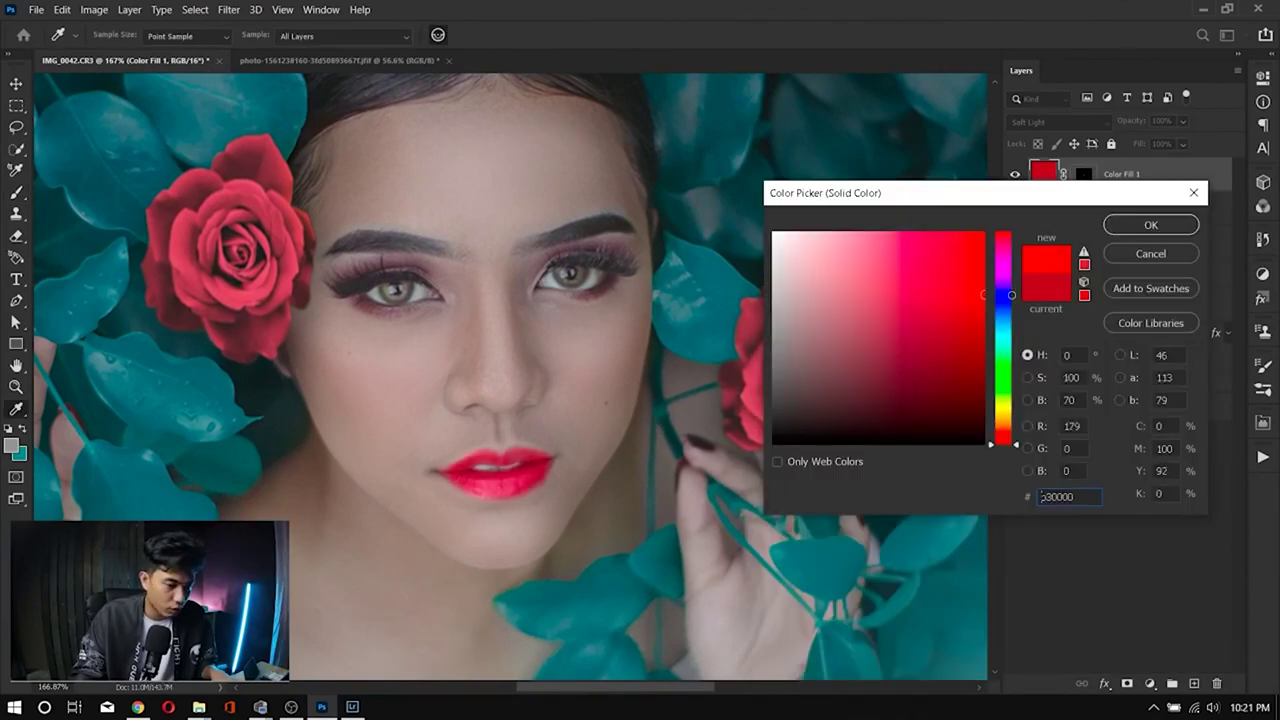
pyautogui.press('Return')
# Step: Brush soft red blush onto both cheeks and shrink the brush to size 15
pyautogui.scroll(2, 508, 282)
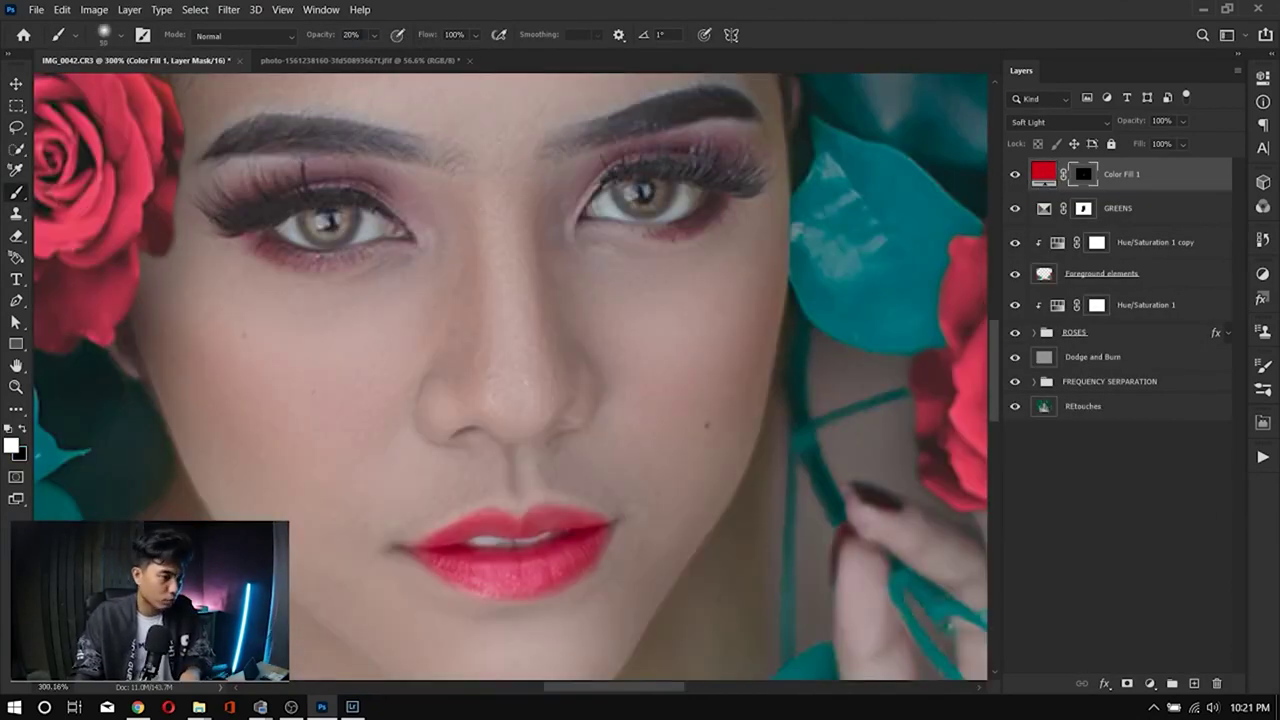
pyautogui.moveTo(432, 438); pyautogui.dragTo(366, 429)
pyautogui.moveTo(660, 400); pyautogui.dragTo(623, 480)
pyautogui.scroll(2, 623, 480)
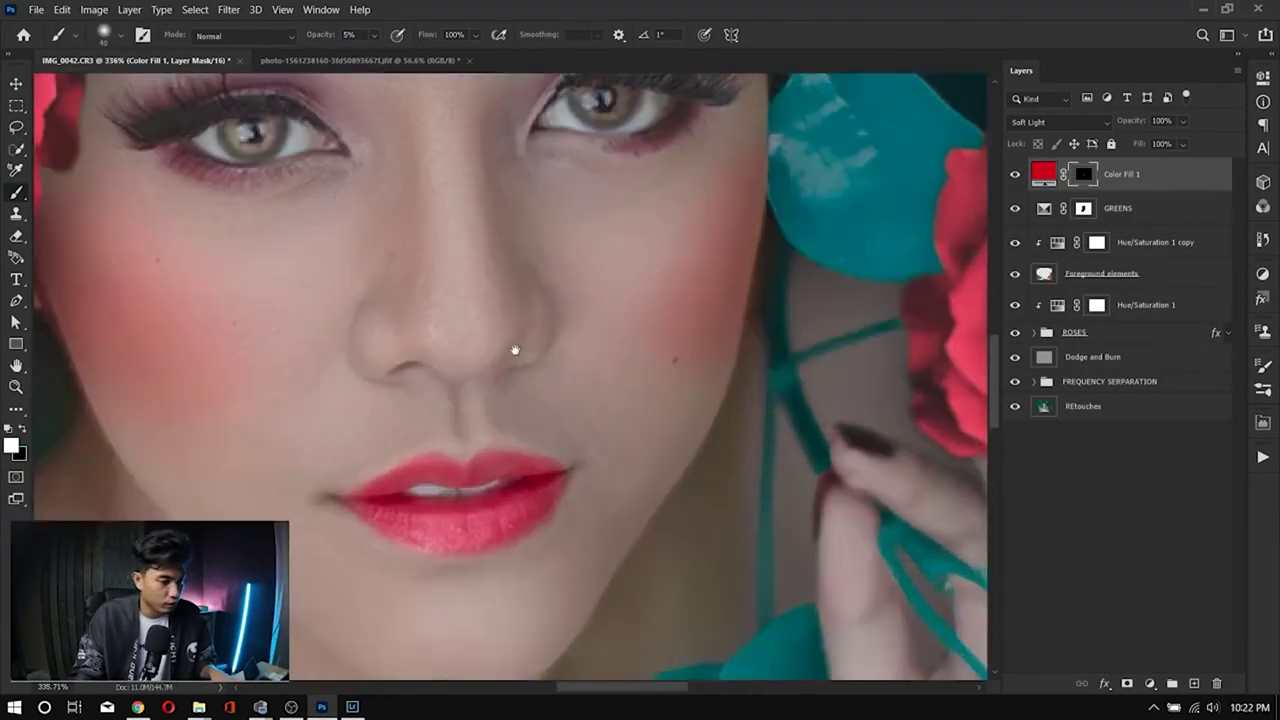
pyautogui.scroll(-1, 560, 330)
pyautogui.scroll(-5, 602, 314)
pyautogui.scroll(4, 491, 430)
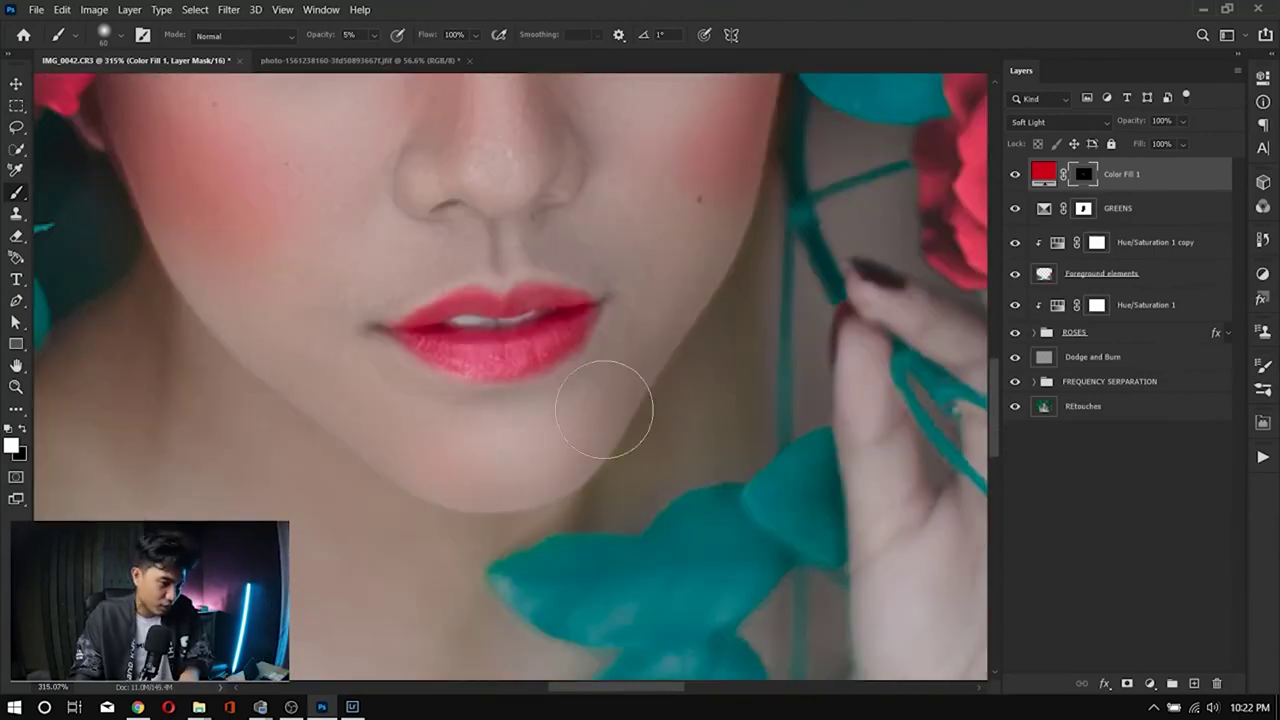
pyautogui.scroll(-1, 614, 400)
pyautogui.scroll(-6, 636, 508)
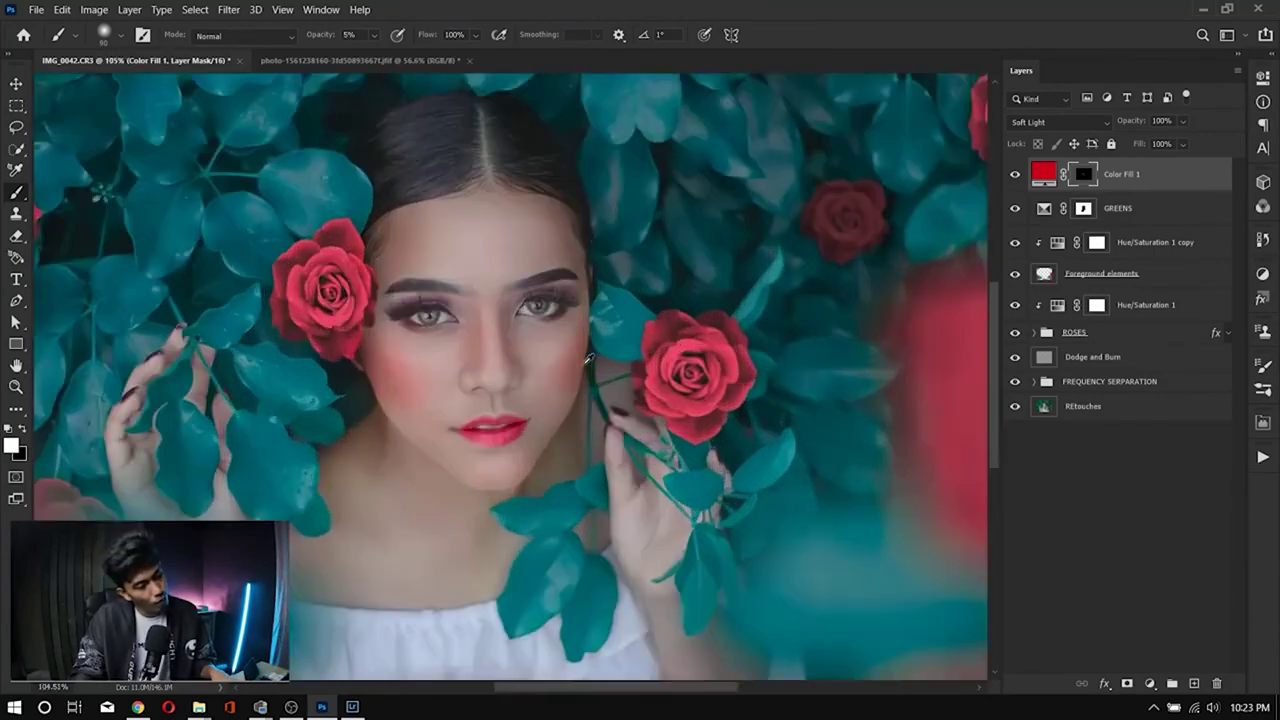
pyautogui.scroll(5, 529, 268)
pyautogui.press('[')
pyautogui.press('[')
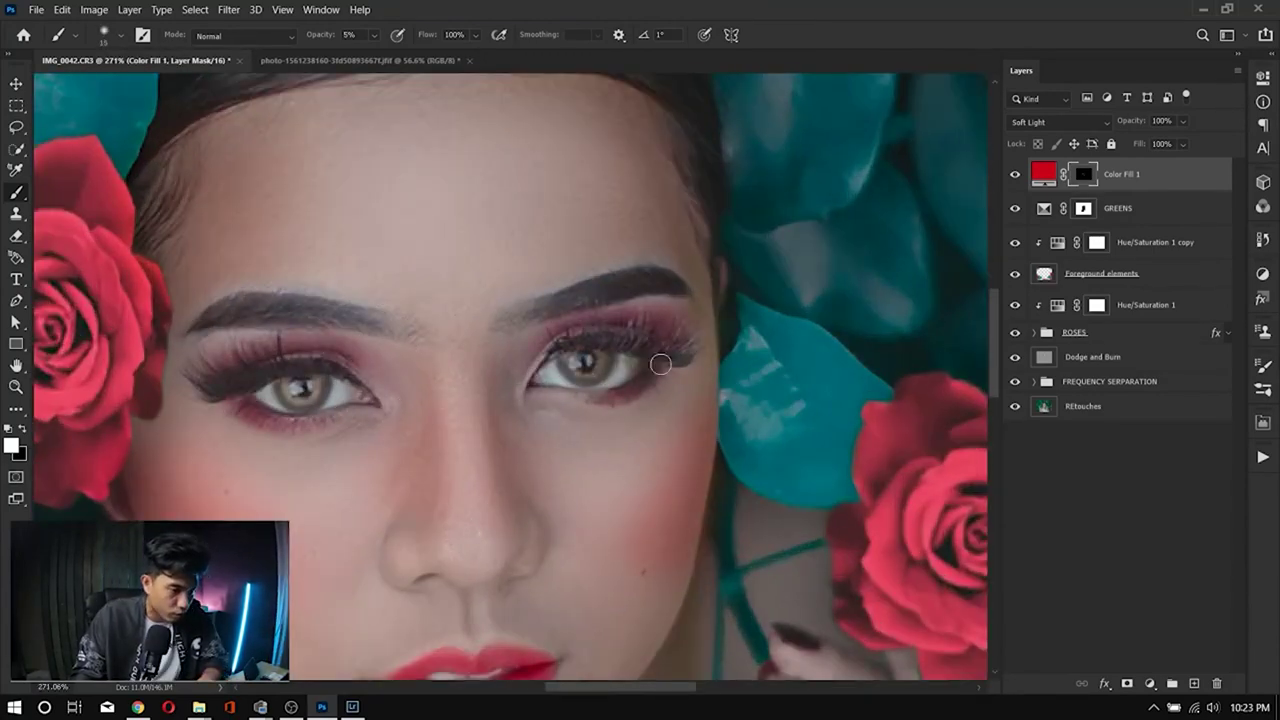
pyautogui.scroll(-6, 578, 314)
pyautogui.scroll(1, 578, 314)
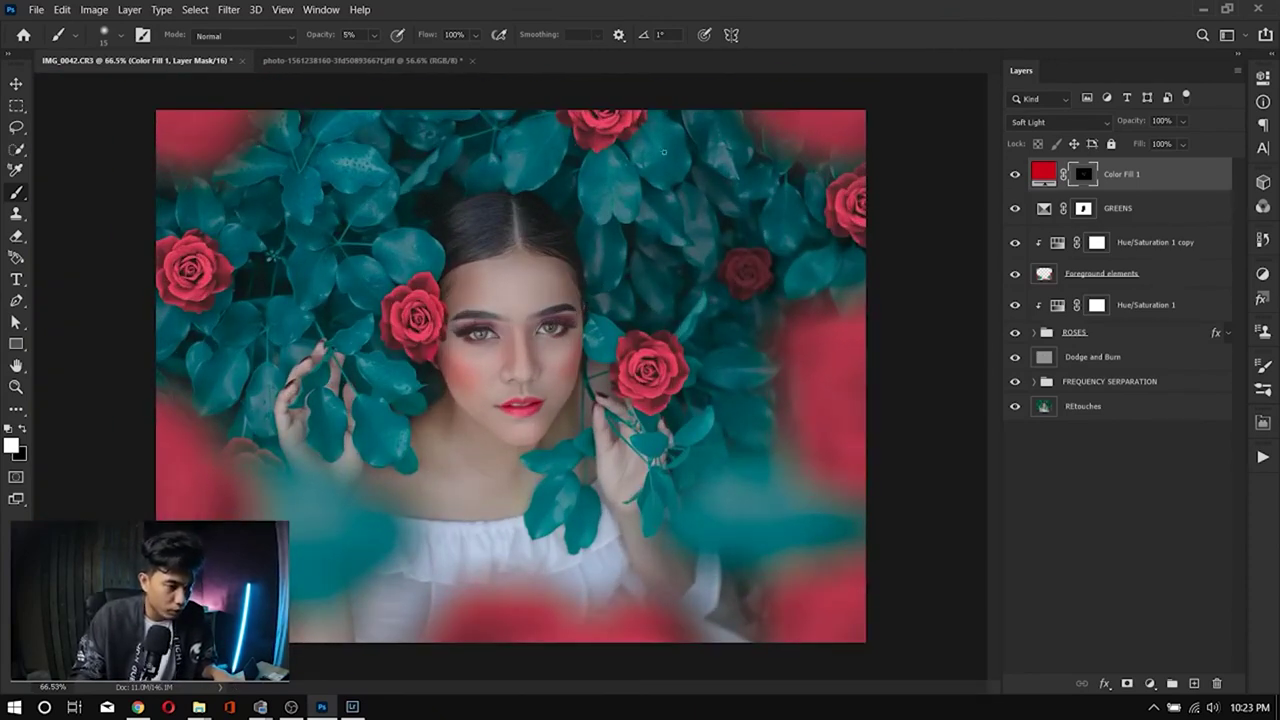
pyautogui.hotkey('alt', 'Tab')
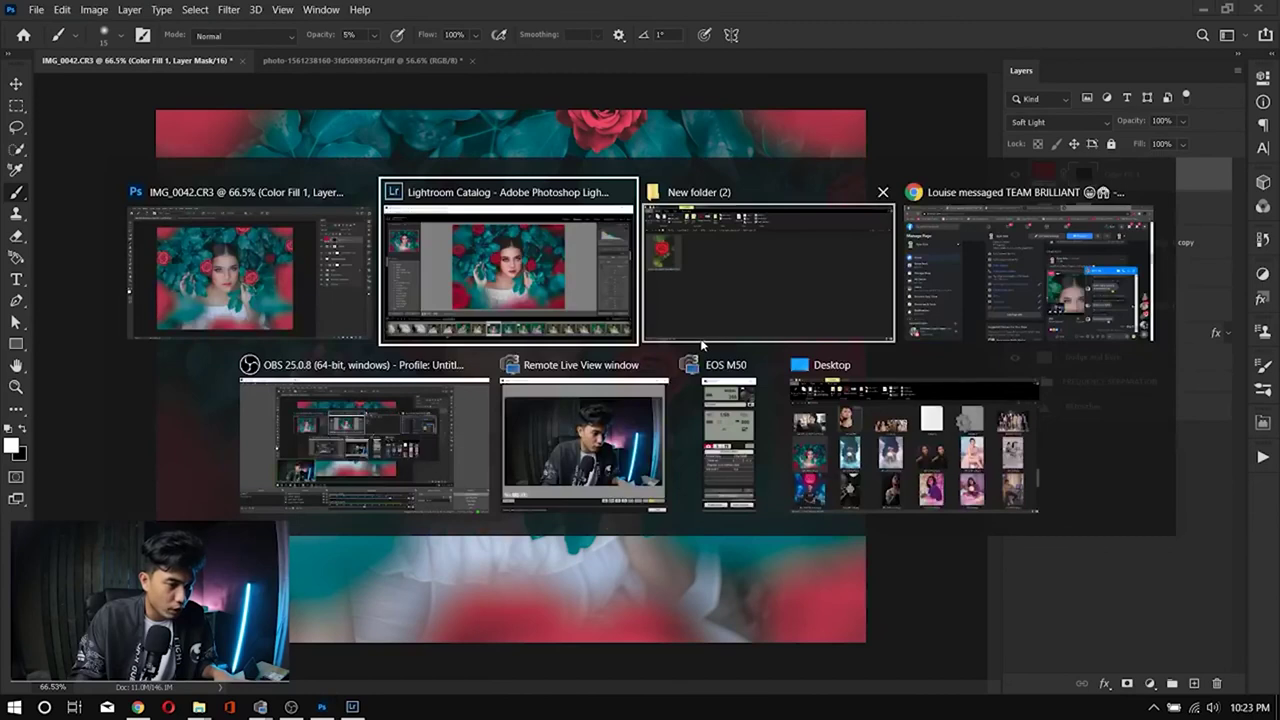
pyautogui.hotkey('alt', 'Tab')
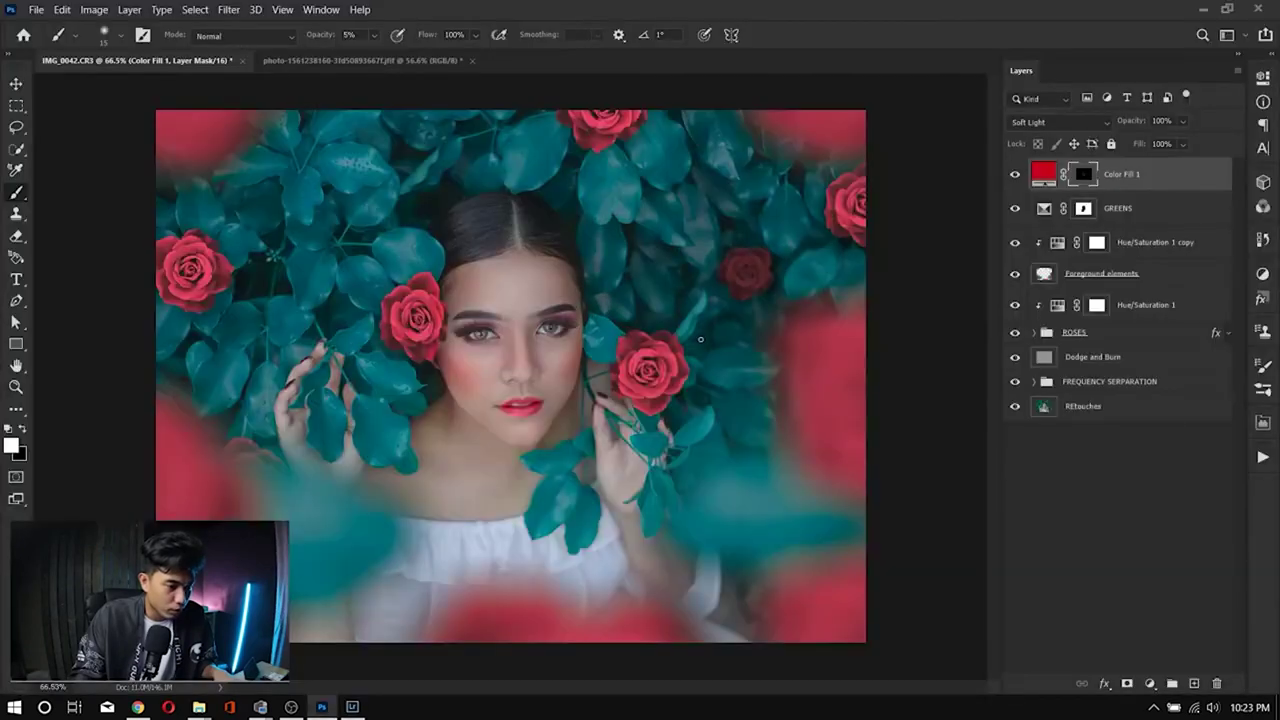
pyautogui.hotkey('alt', 'Tab')
pyautogui.hotkey('alt', 'Tab')
pyautogui.hotkey('alt', 'Tab')
pyautogui.hotkey('alt', 'Tab')
pyautogui.scroll(3, 519, 376)
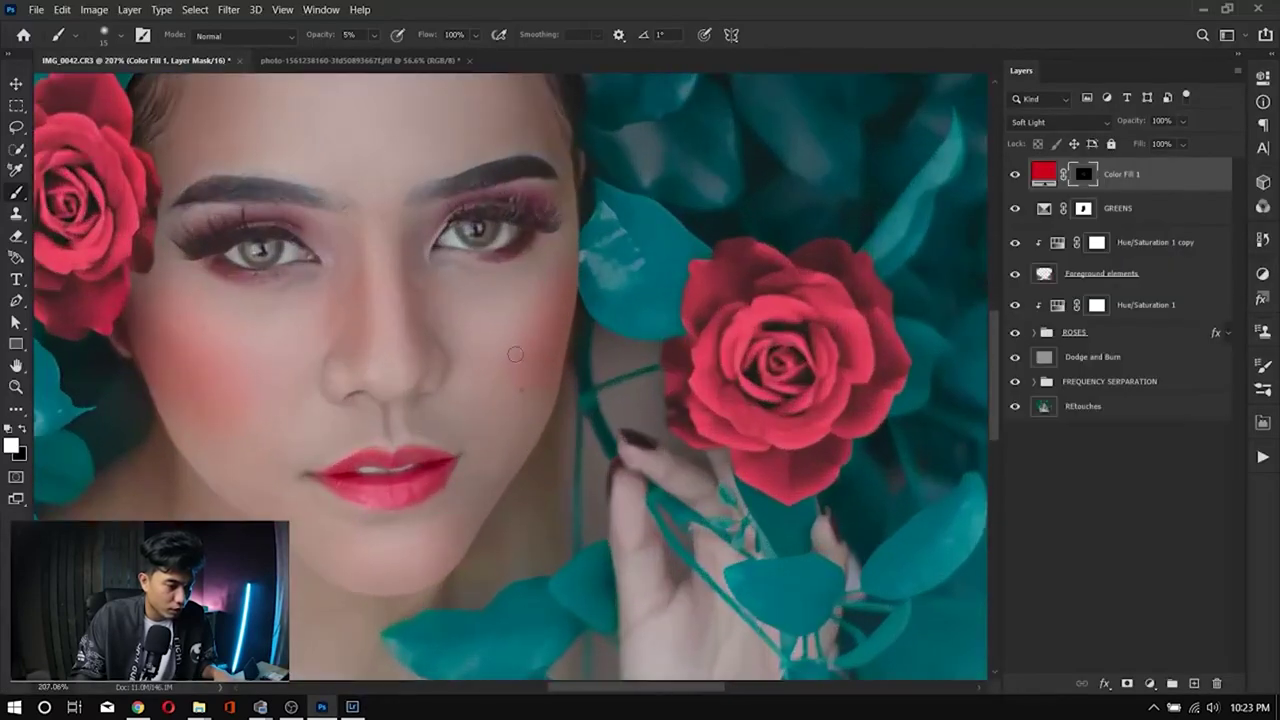
pyautogui.hotkey('alt', 'Tab')
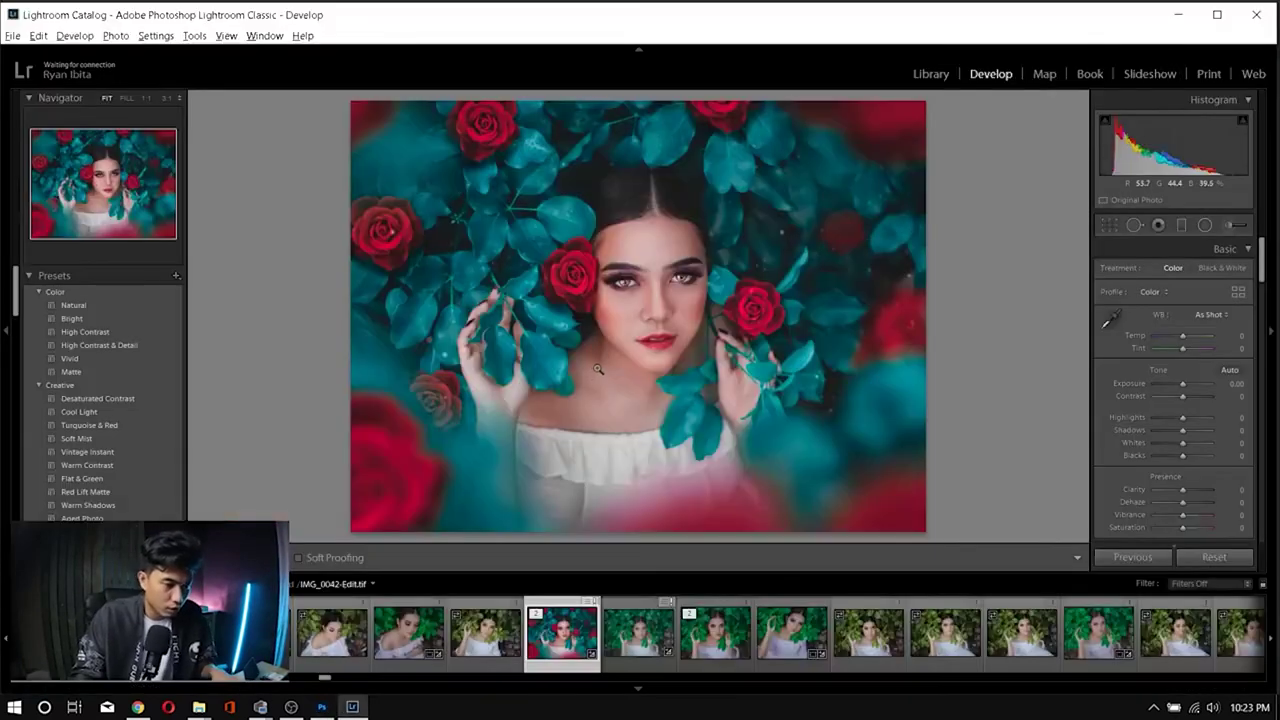
pyautogui.hotkey('alt', 'Tab')
pyautogui.scroll(3, 383, 413)
pyautogui.scroll(1, 383, 413)
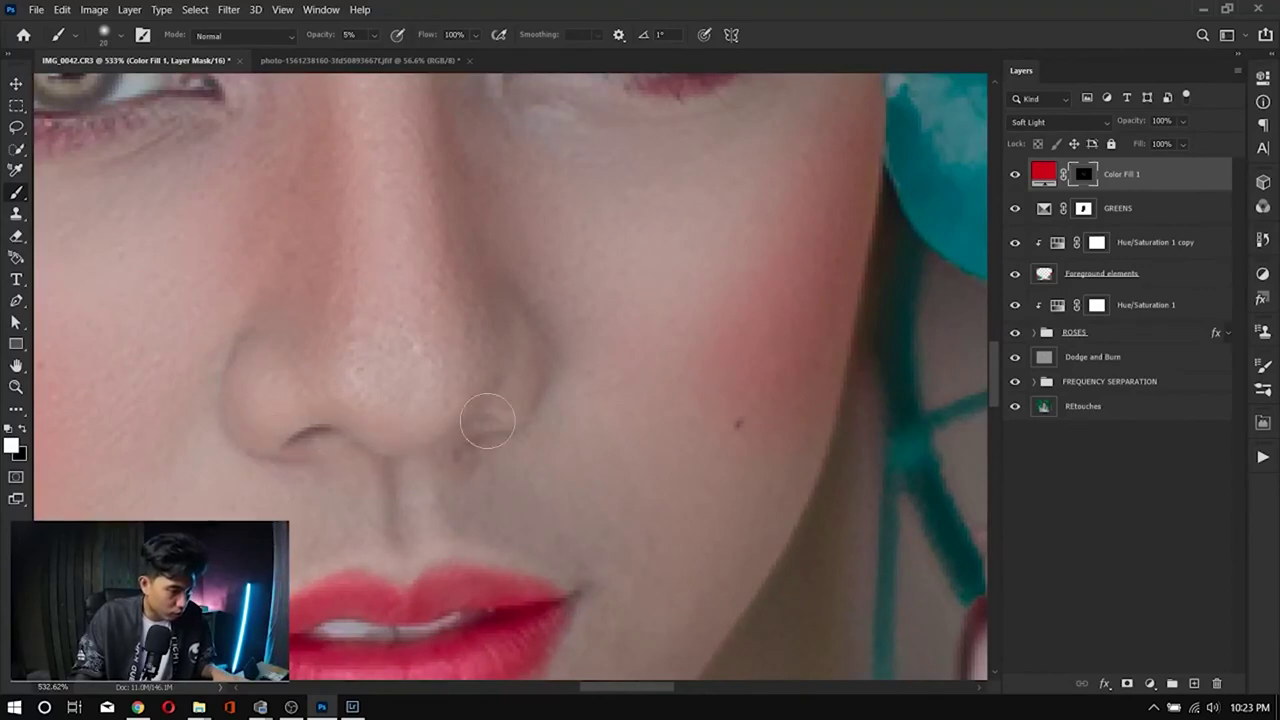
pyautogui.moveTo(477, 409)
pyautogui.mouseDown()
pyautogui.moveTo(316, 440)
pyautogui.moveTo(337, 434)
pyautogui.moveTo(277, 429)
pyautogui.moveTo(430, 446)
pyautogui.moveTo(491, 423)
pyautogui.moveTo(323, 443)
pyautogui.moveTo(401, 474)
pyautogui.mouseUp()
pyautogui.press('[')
pyautogui.press('[')
pyautogui.press('[')
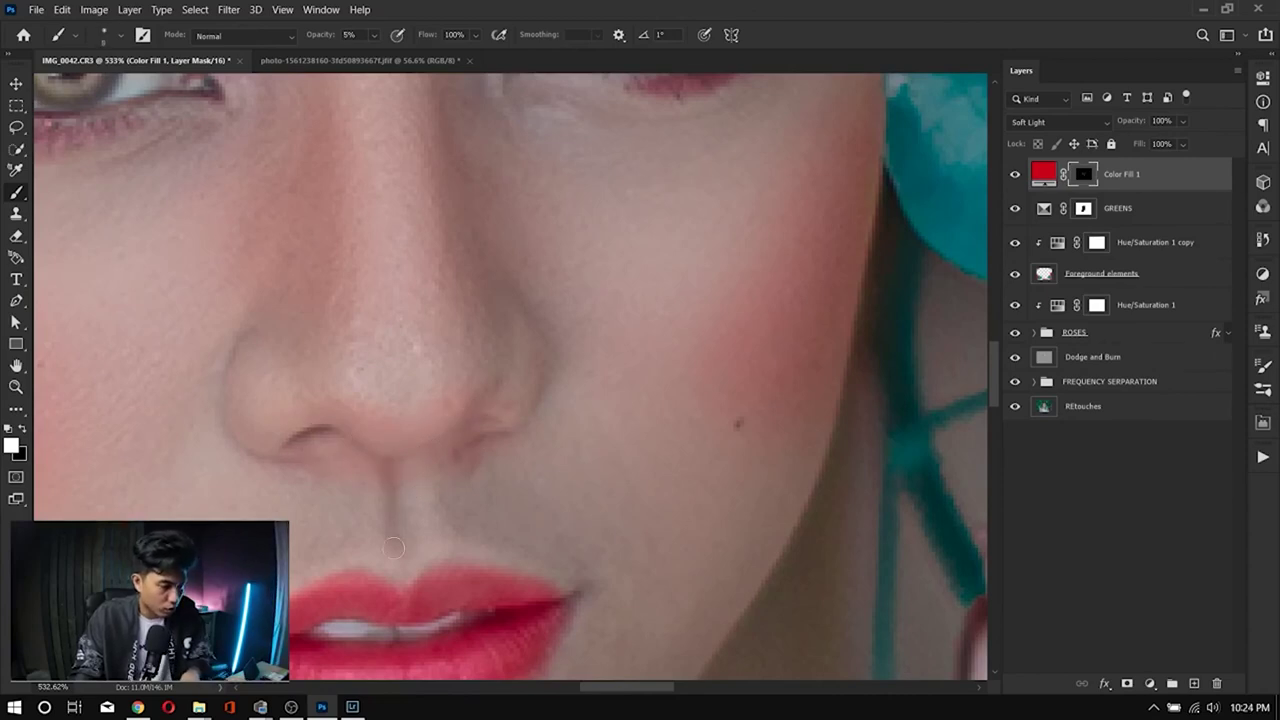
pyautogui.press(']')
pyautogui.press(']')
pyautogui.press(']')
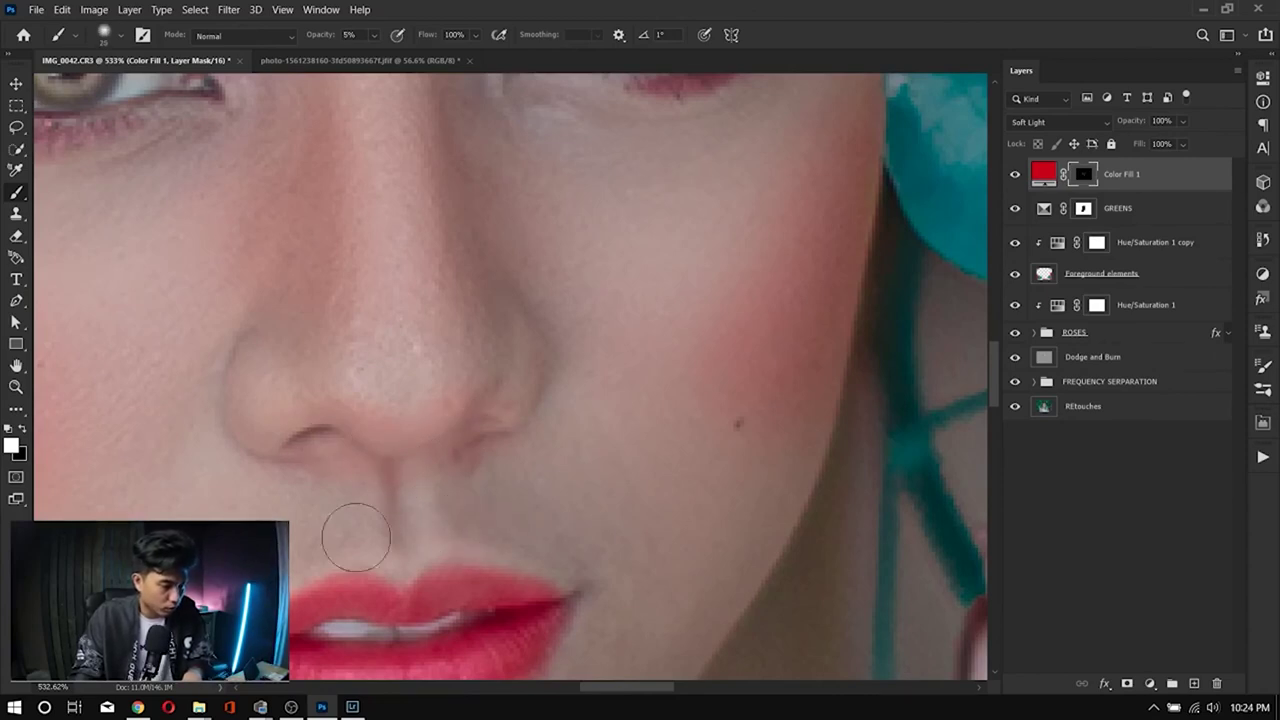
pyautogui.scroll(-6, 757, 441)
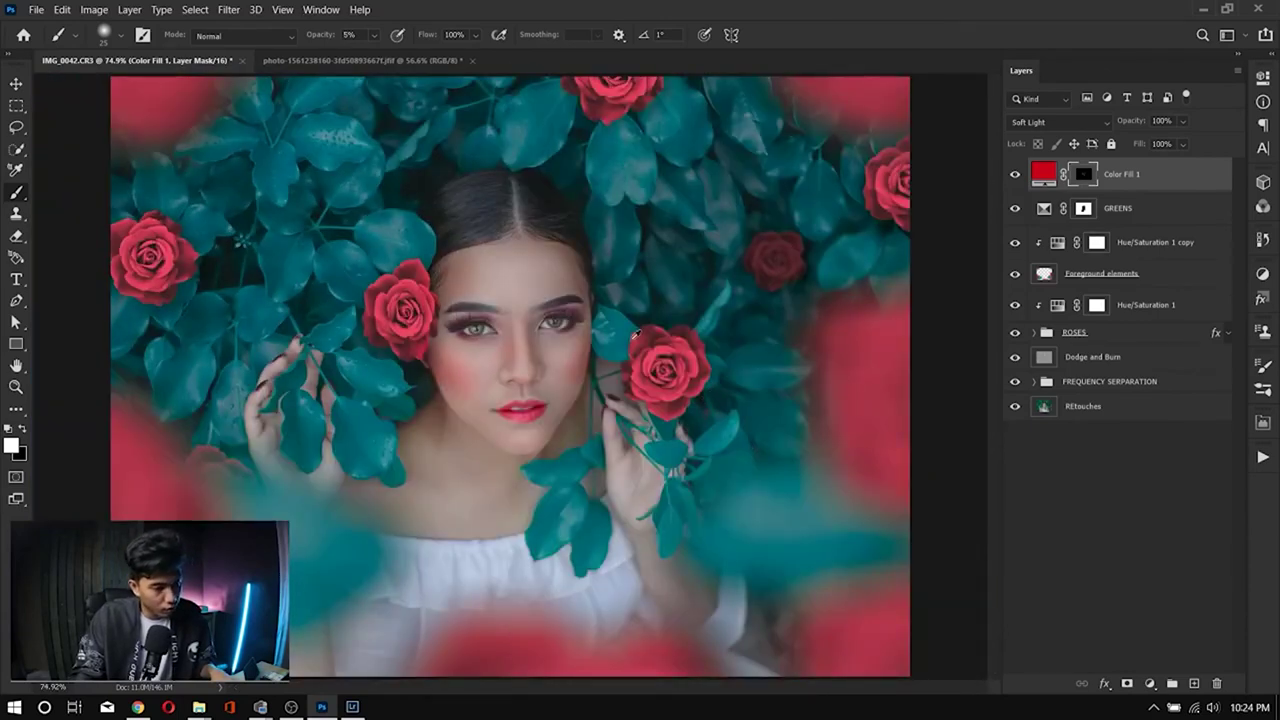
pyautogui.scroll(5, 547, 325)
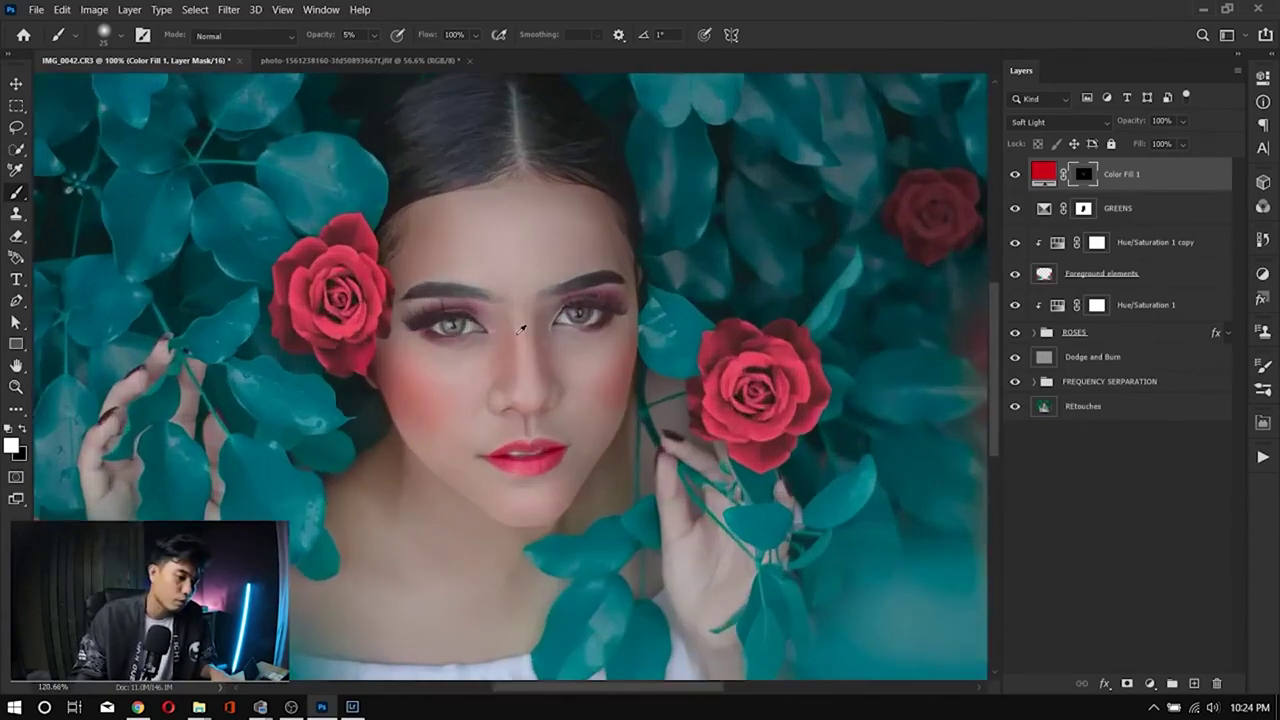
pyautogui.scroll(-5, 547, 325)
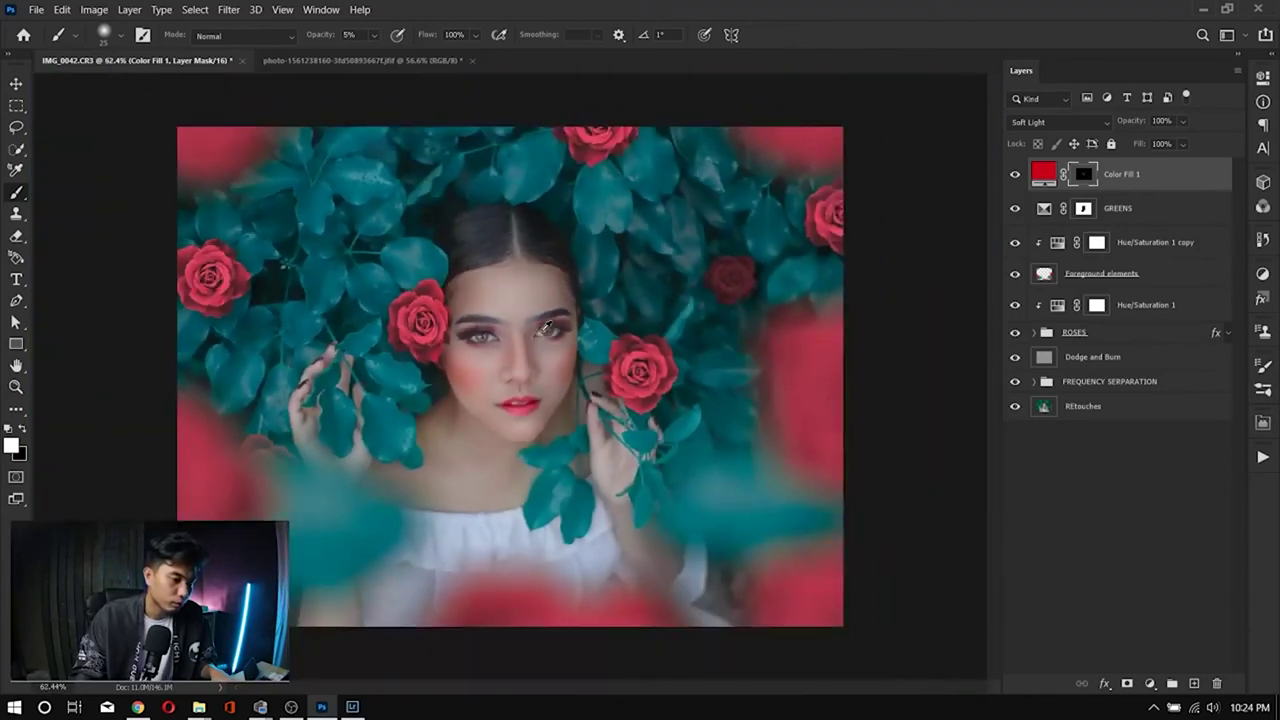
pyautogui.hotkey('alt', 'Tab')
pyautogui.hotkey('alt', 'Tab')
pyautogui.hotkey('alt', 'Tab')
pyautogui.hotkey('alt', 'Tab')
pyautogui.hotkey('alt', 'Tab')
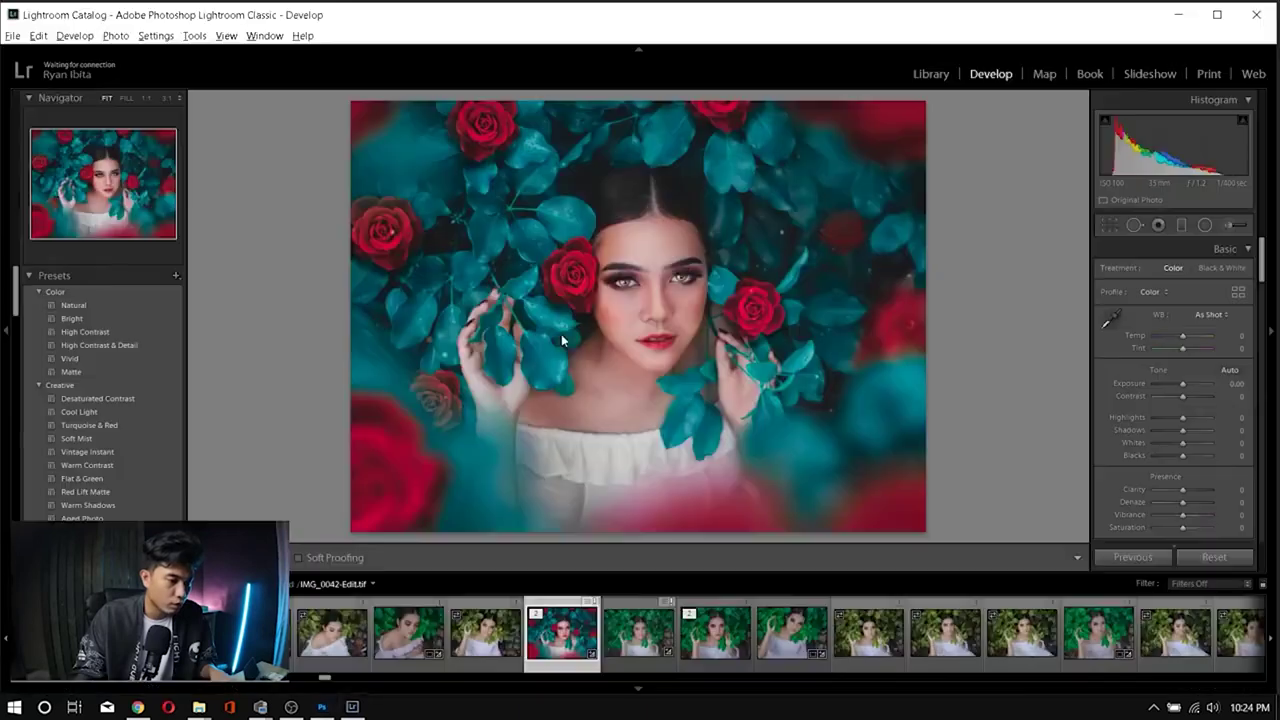
pyautogui.hotkey('alt', 'Tab')
pyautogui.scroll(-3, 531, 336)
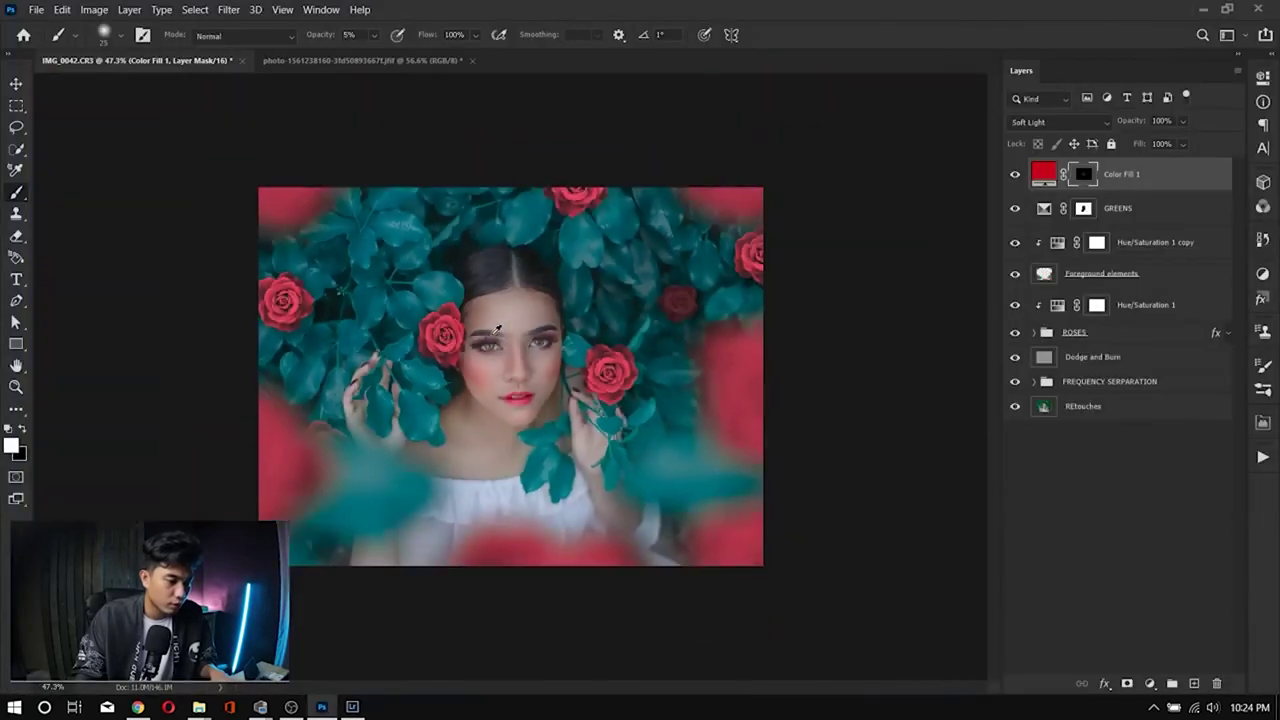
pyautogui.scroll(3, 497, 328)
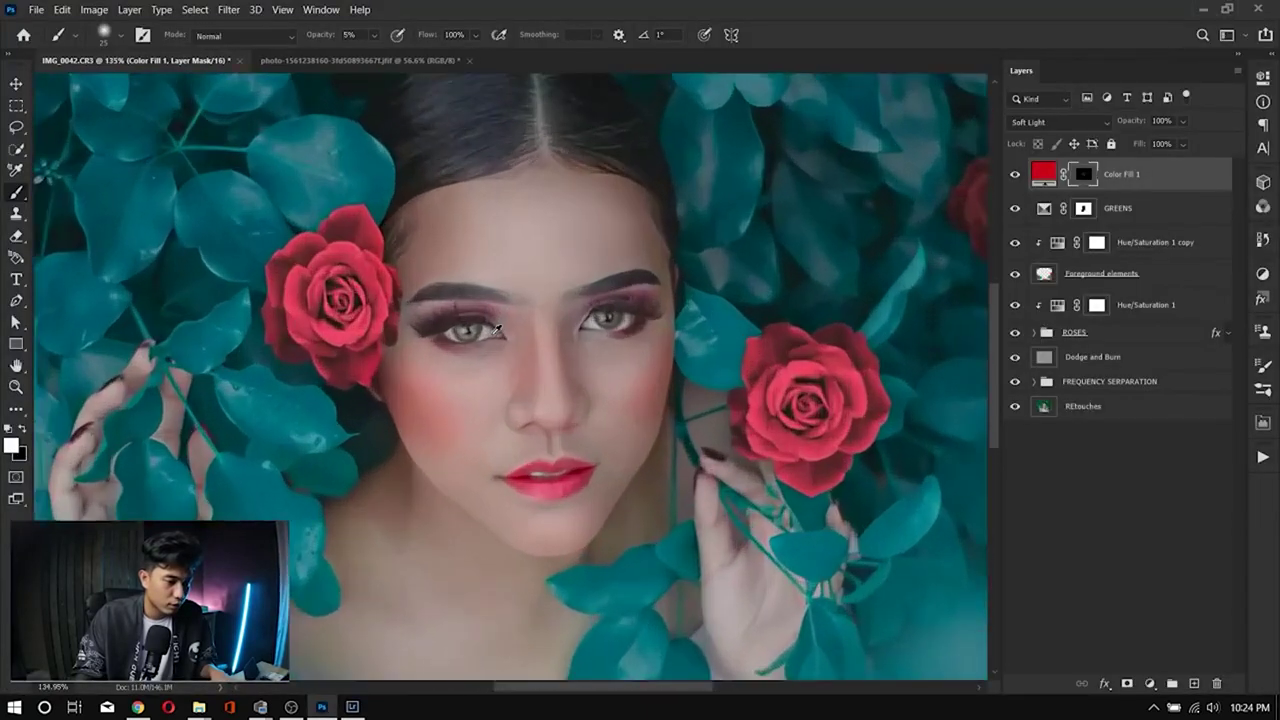
pyautogui.scroll(-3, 497, 328)
pyautogui.scroll(2, 497, 328)
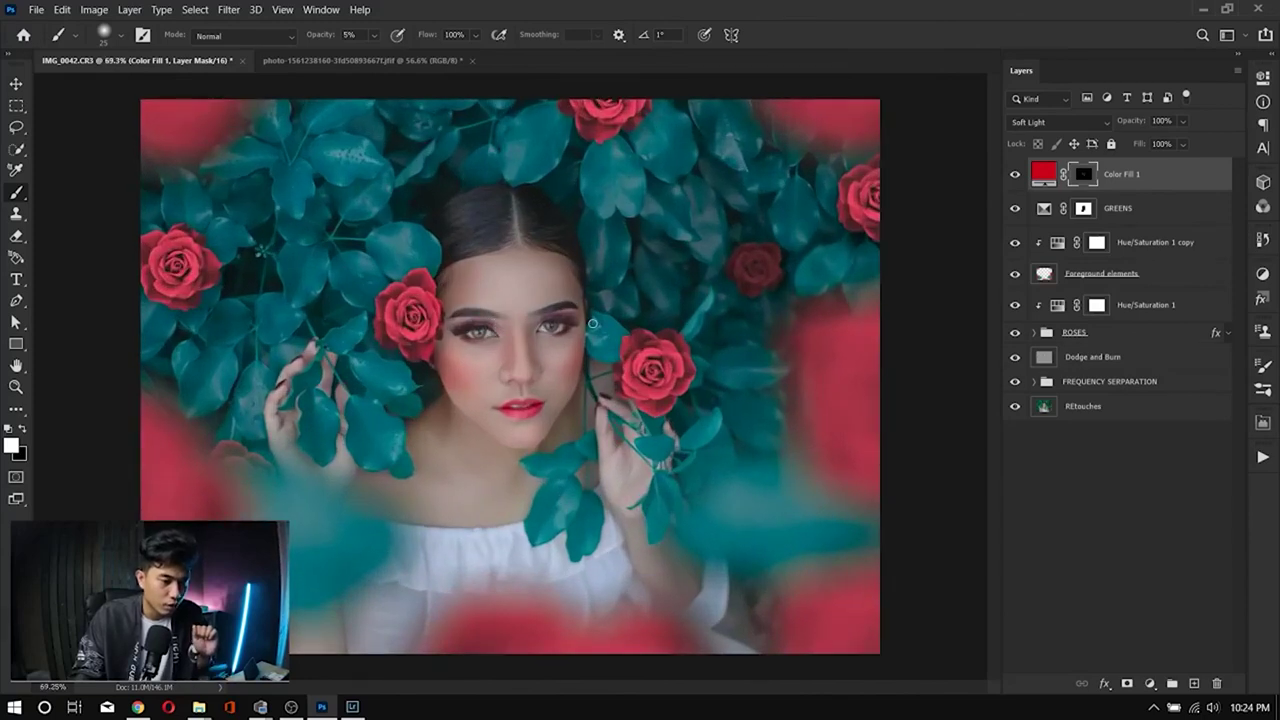
pyautogui.hotkey('alt', 'Tab')
pyautogui.hotkey('alt', 'Tab')
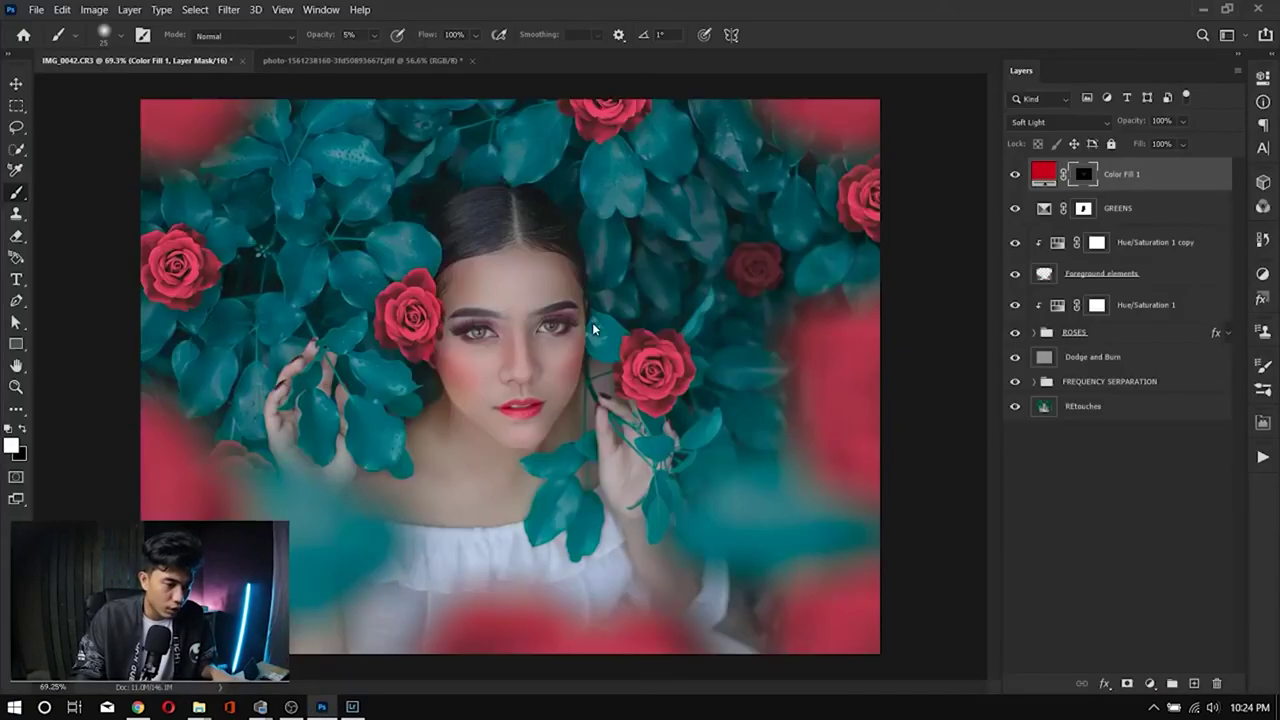
pyautogui.hotkey('alt', 'Tab')
pyautogui.hotkey('alt', 'Tab')
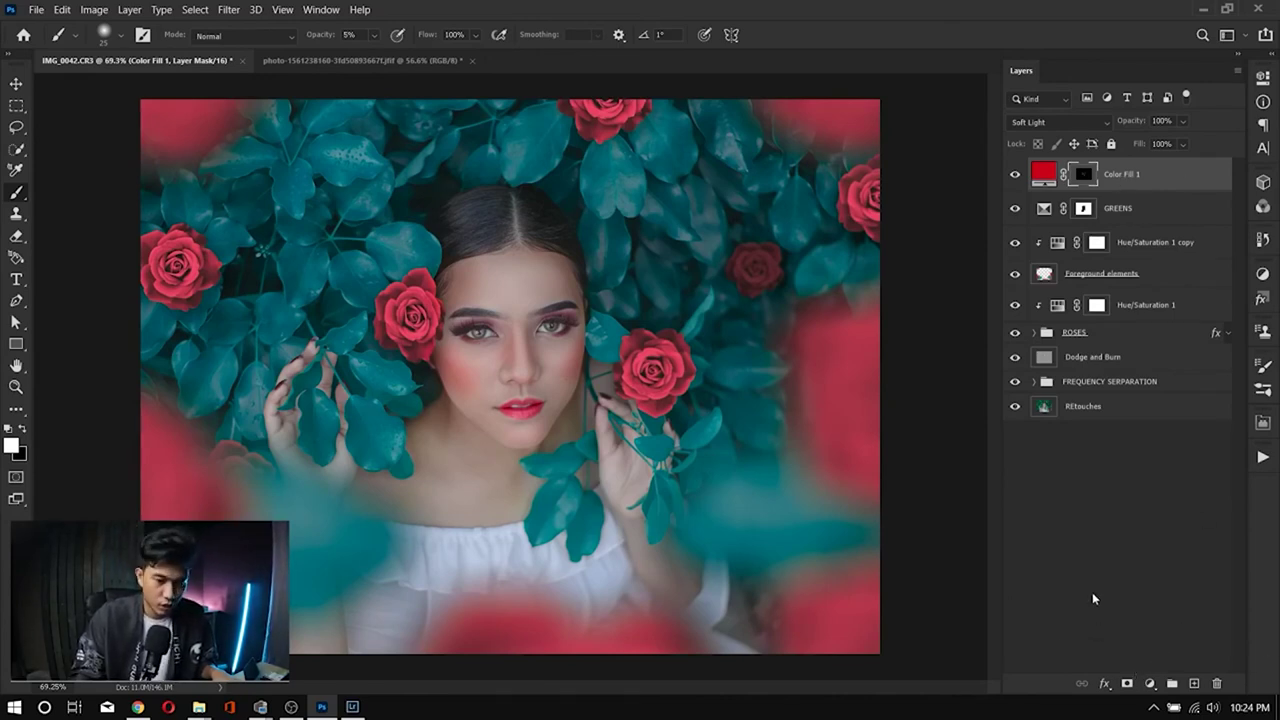
pyautogui.keyDown('shift'); pyautogui.click(1154, 408); pyautogui.keyUp('shift')
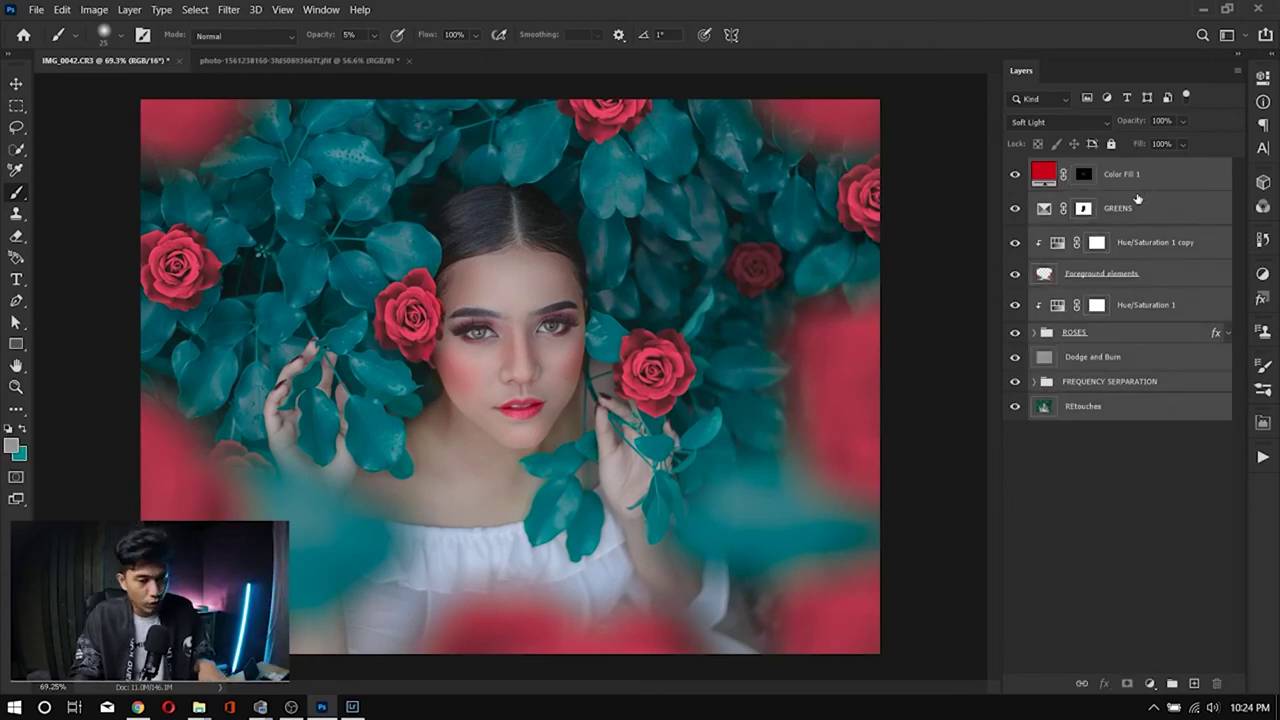
# Step: Group the selected layers, duplicate the group, and merge the copy into one flattened layer
pyautogui.hotkey('ctrl', 'g')
pyautogui.hotkey('ctrl', 'j')
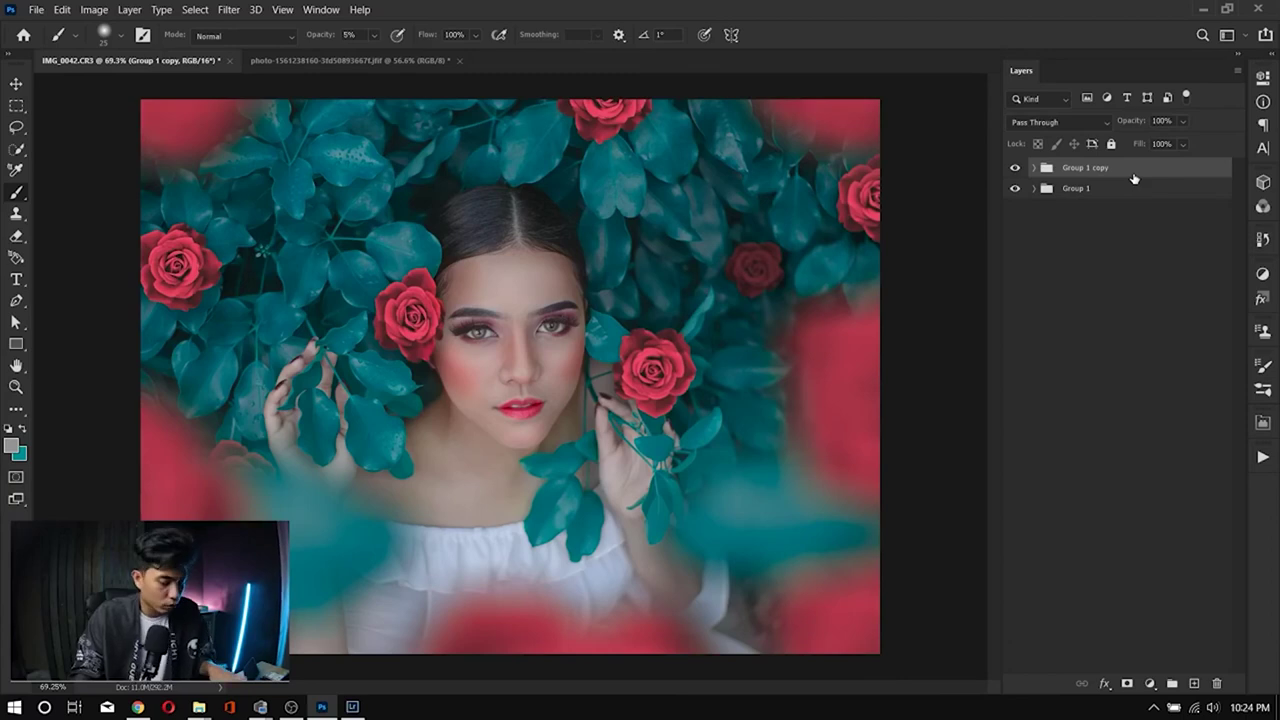
pyautogui.hotkey('ctrl', 'e')
pyautogui.scroll(-3, 486, 349)
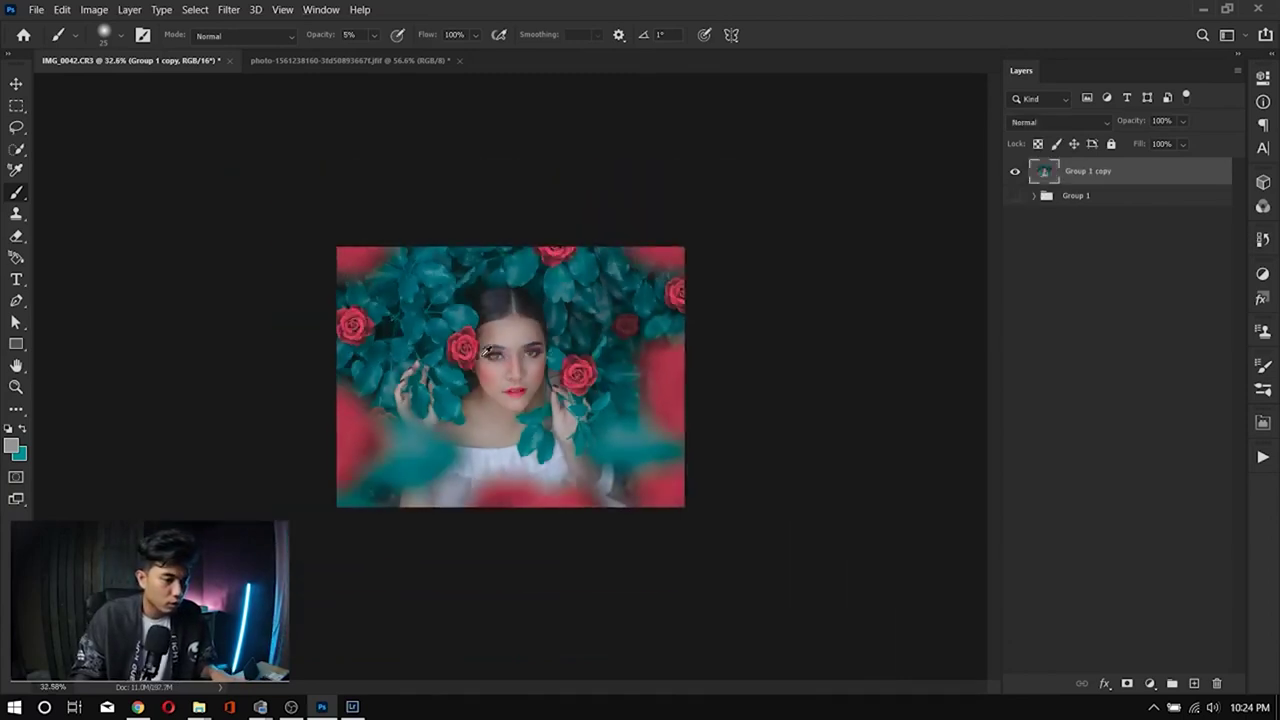
pyautogui.scroll(3, 486, 349)
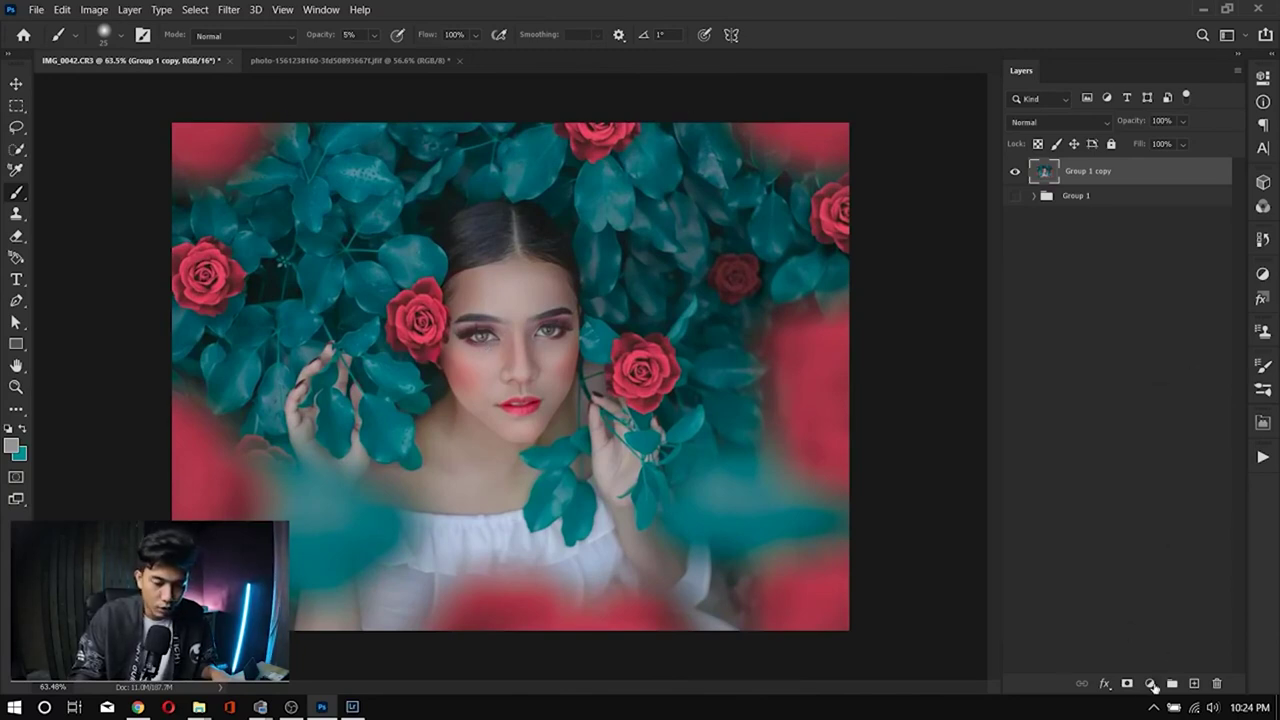
pyautogui.click(1153, 683)
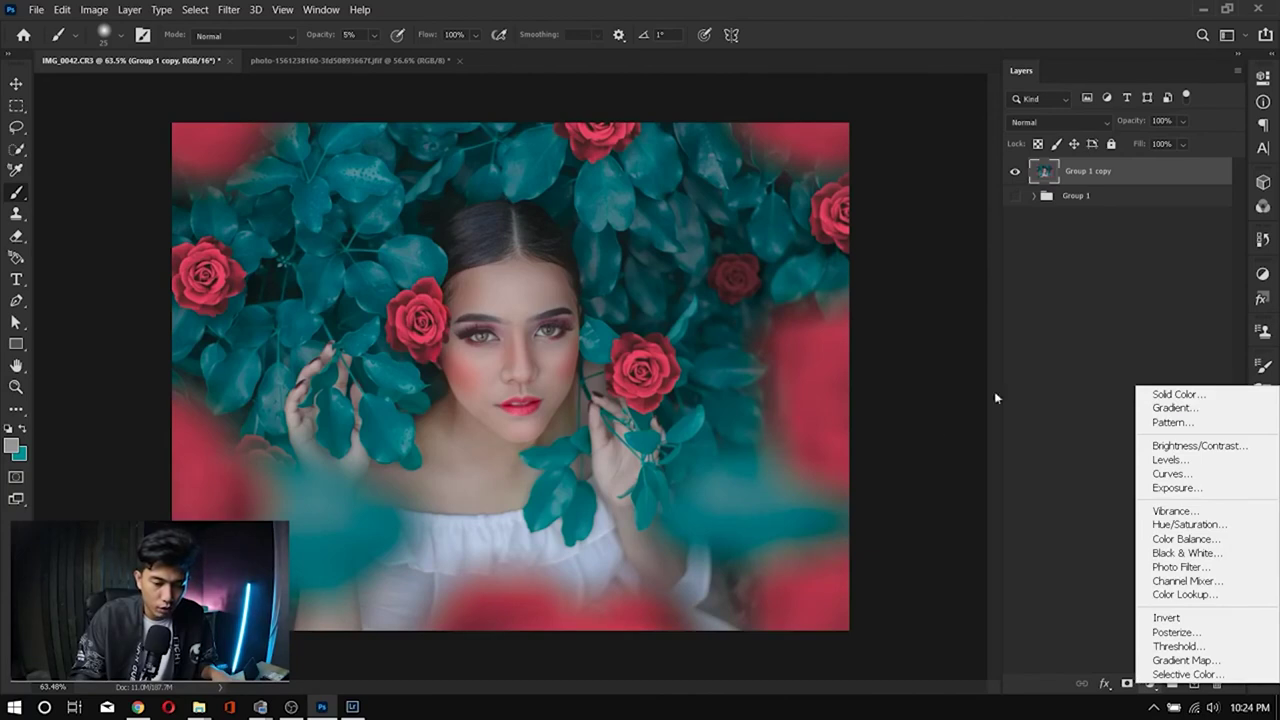
# Step: Try a Hue/Saturation layer with a slight saturation boost, then undo back to the unmerged layers
pyautogui.click(1194, 525)
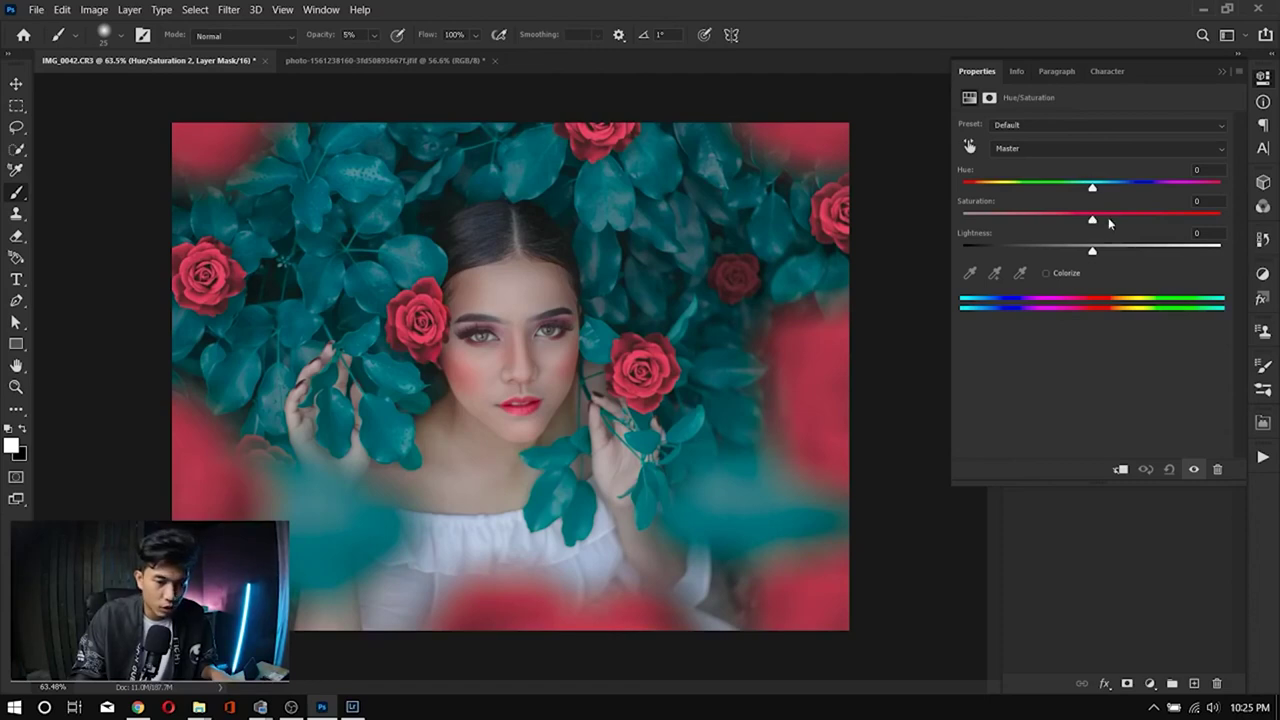
pyautogui.moveTo(1093, 222)
pyautogui.mouseDown()
pyautogui.moveTo(1123, 224)
pyautogui.moveTo(1112, 227)
pyautogui.mouseUp()
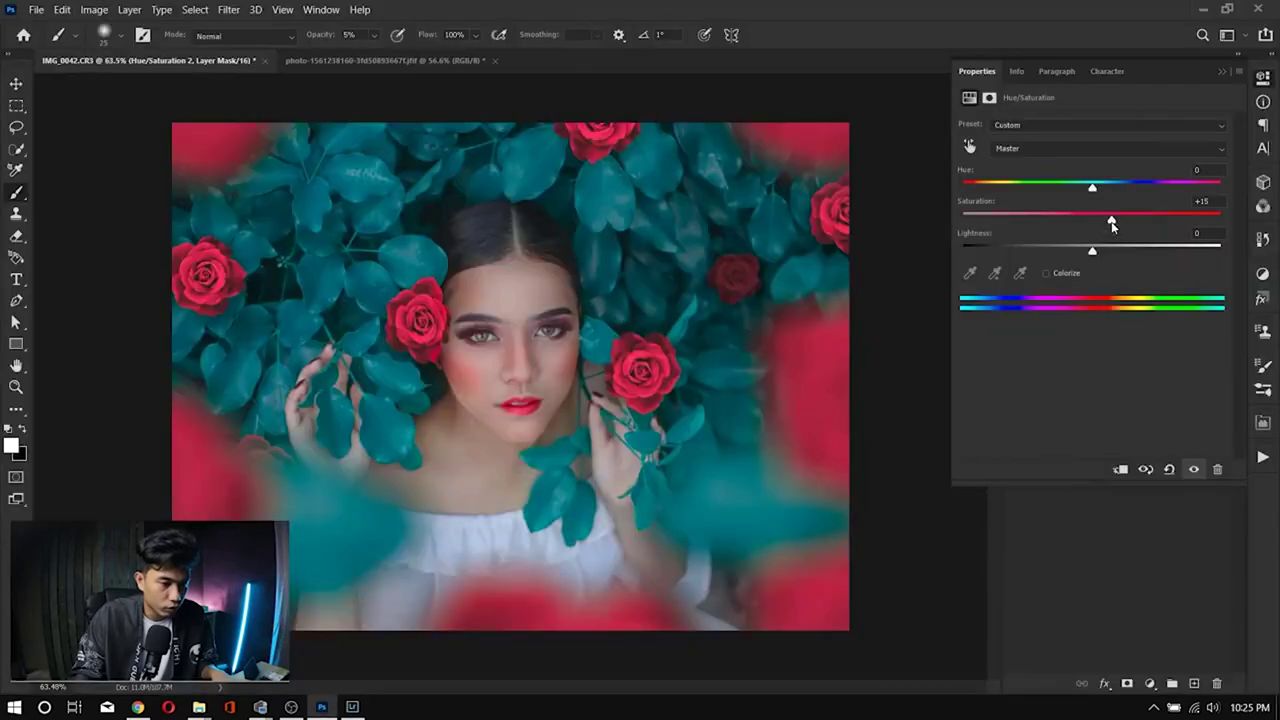
pyautogui.click(1220, 72)
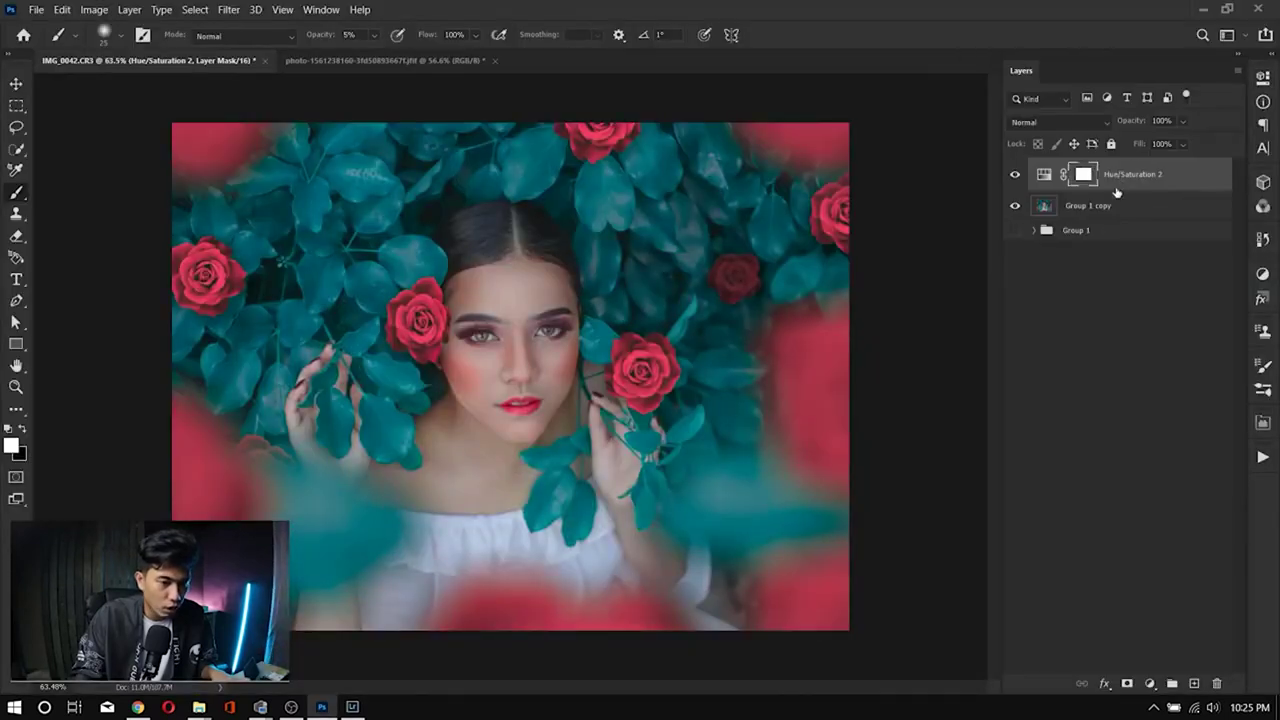
pyautogui.hotkey('ctrl', 'e')
pyautogui.hotkey('ctrl', 'z')
pyautogui.hotkey('ctrl', 'z')
pyautogui.hotkey('ctrl', 'z')
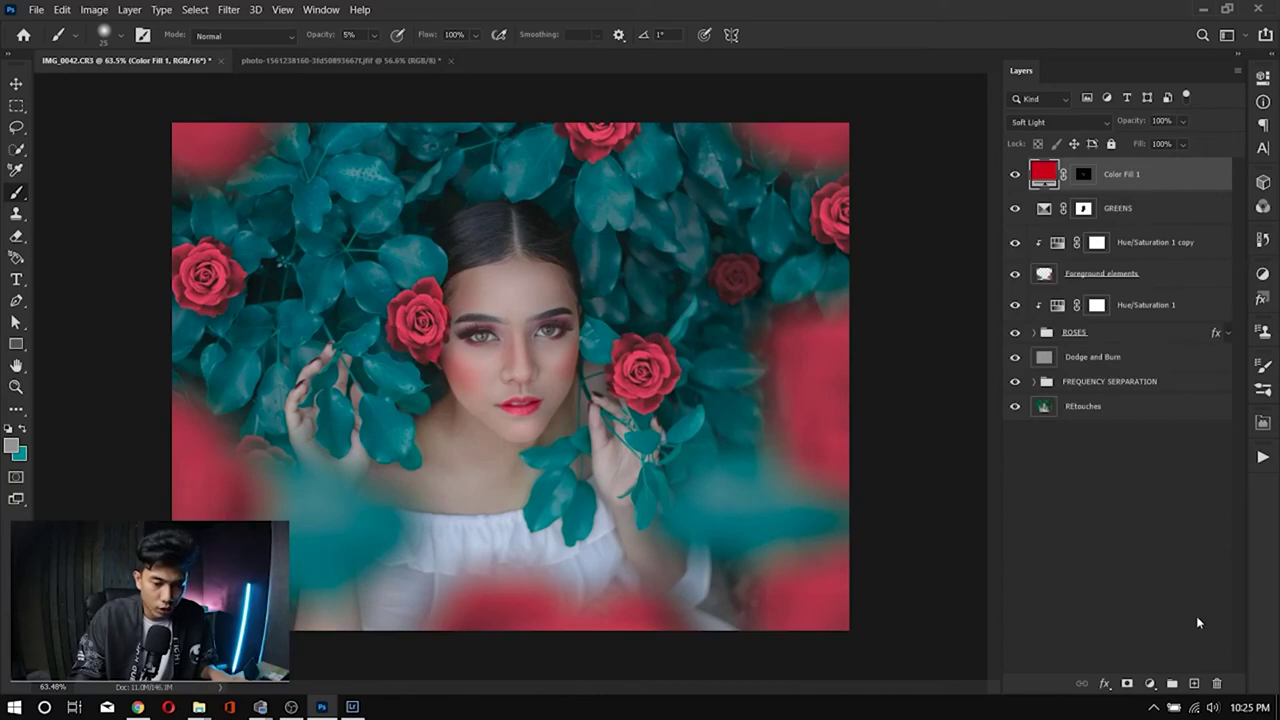
# Step: Create a new empty layer group and name it FINAL RETOUCHES
pyautogui.click(1150, 683)
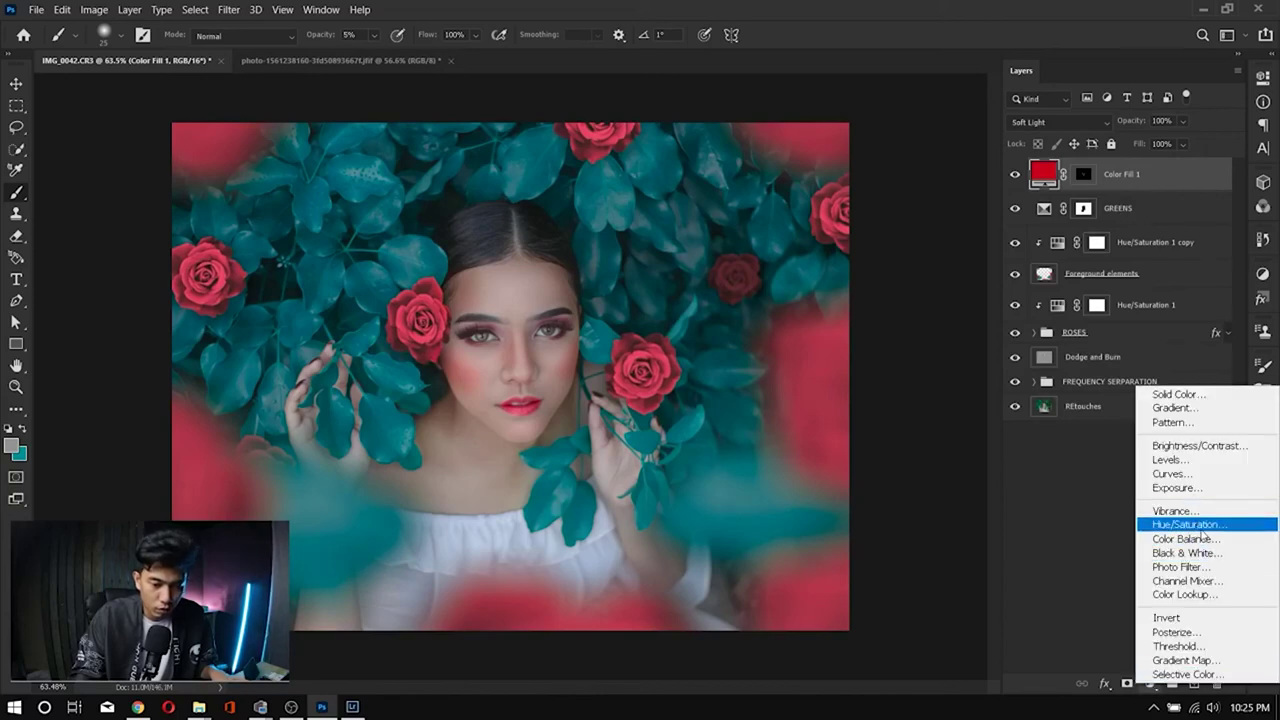
pyautogui.click(1150, 683)
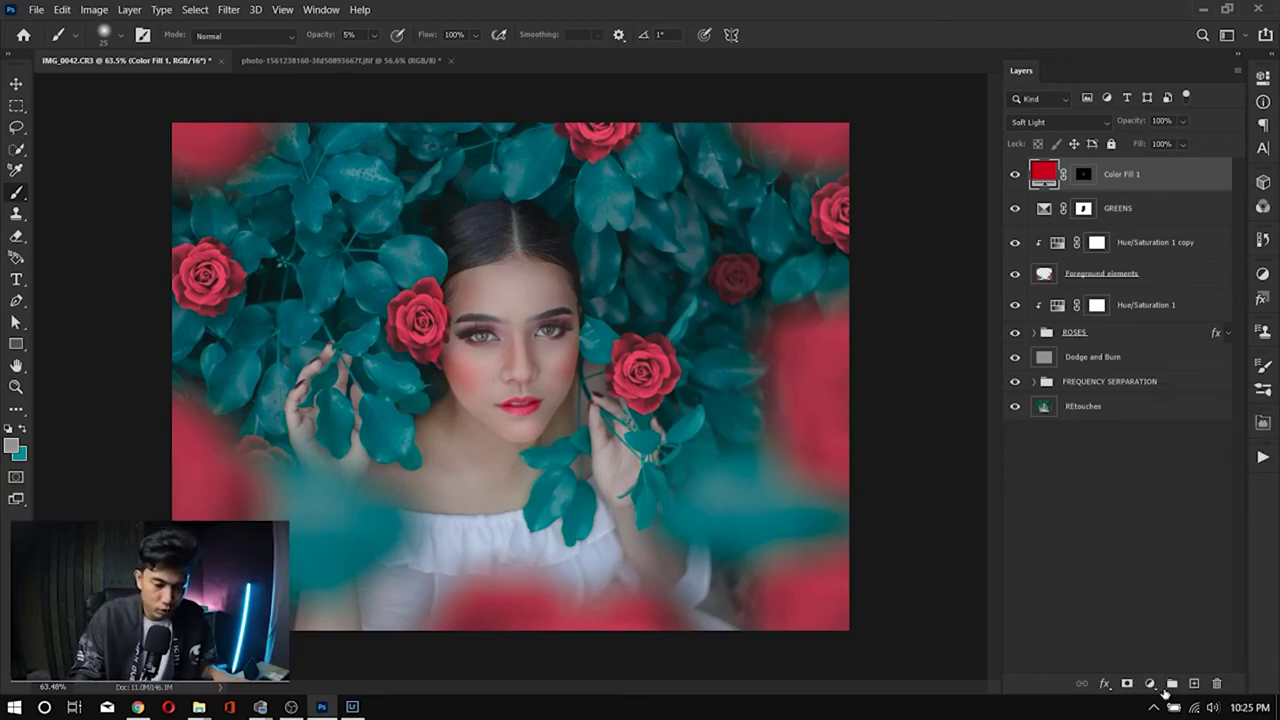
pyautogui.click(1172, 683)
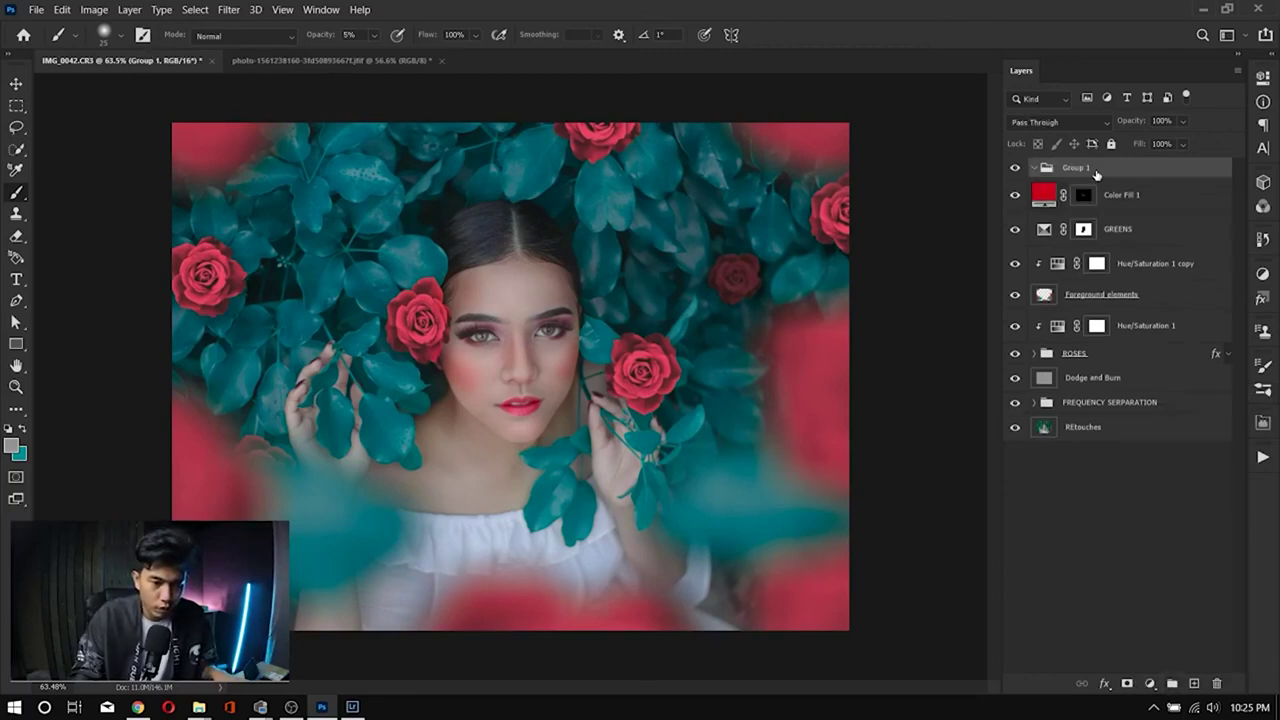
pyautogui.doubleClick(1088, 170)
pyautogui.write('FlNAL ED')
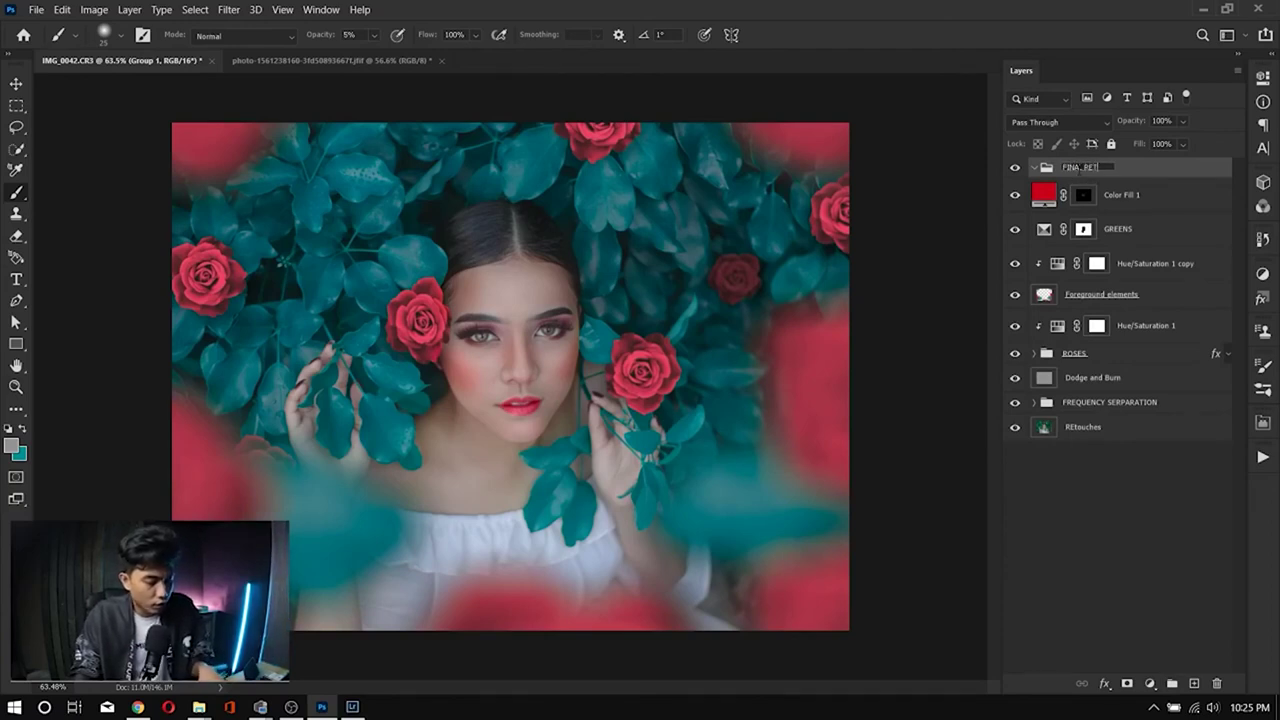
pyautogui.write('TOUCH')
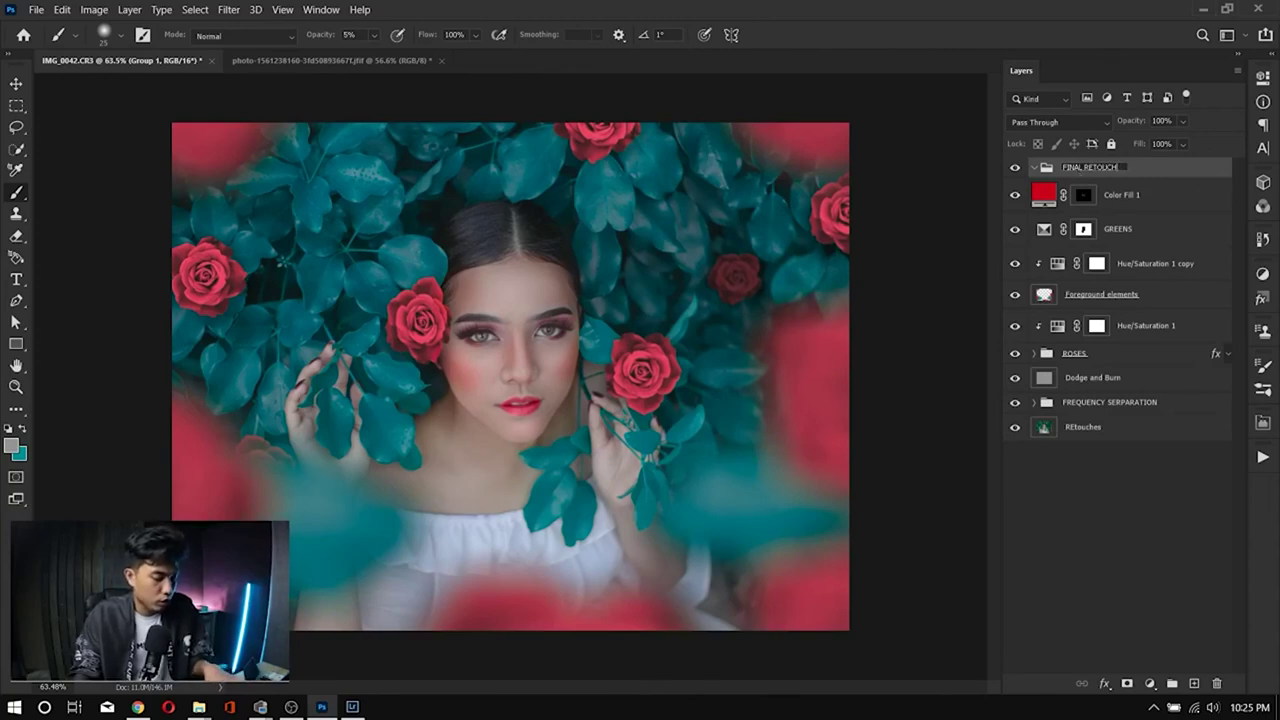
pyautogui.press('Return')
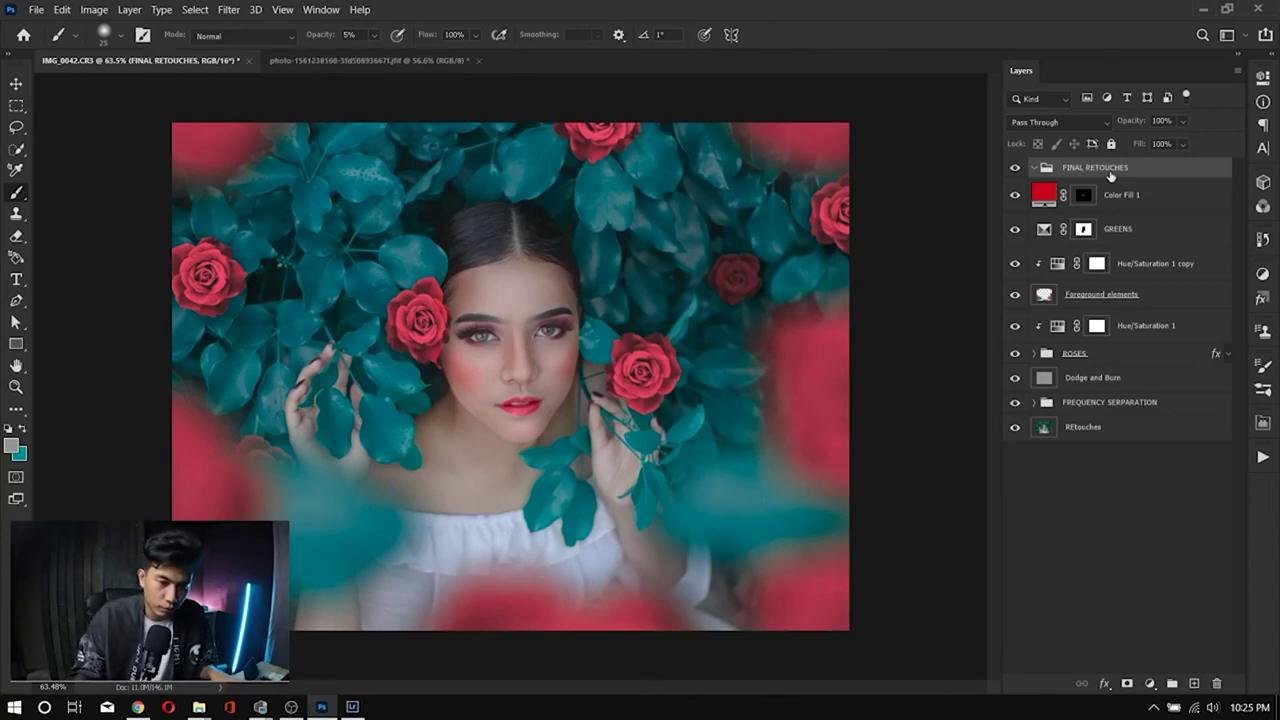
# Step: Add a Hue/Saturation layer and set Reds to Hue +5, Saturation +71, Lightness −79
pyautogui.click(1149, 684)
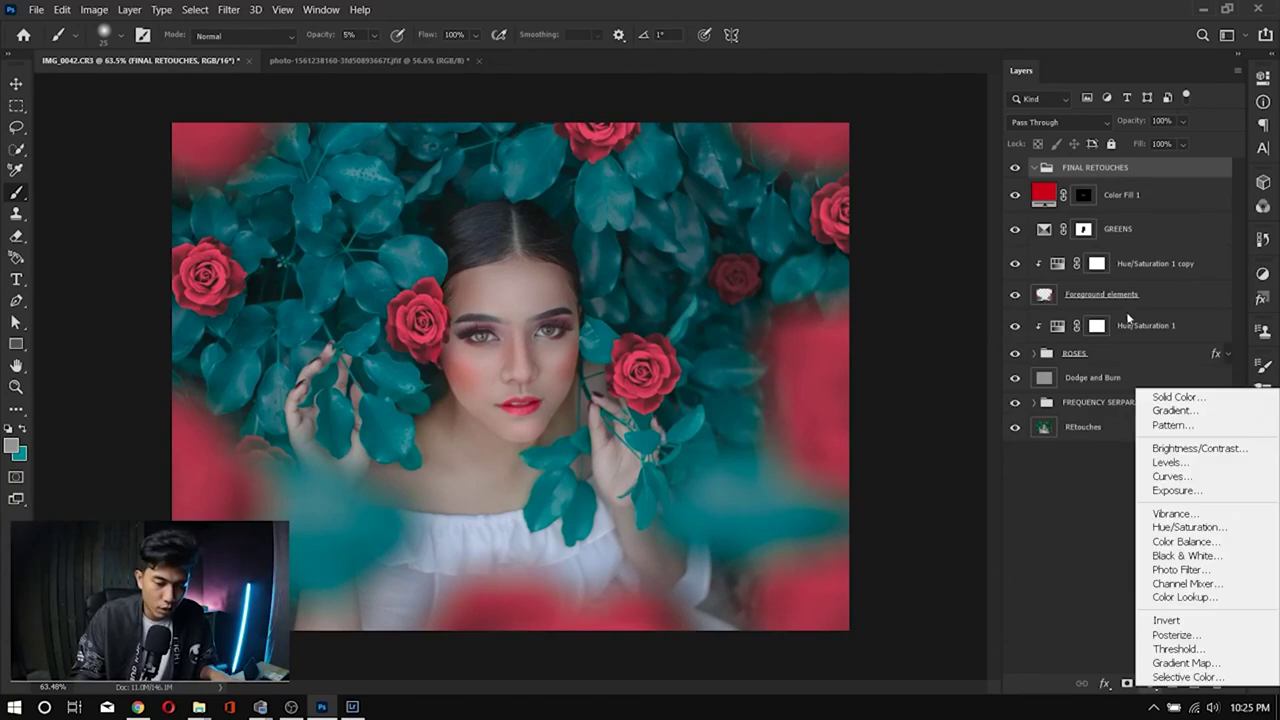
pyautogui.click(1197, 527)
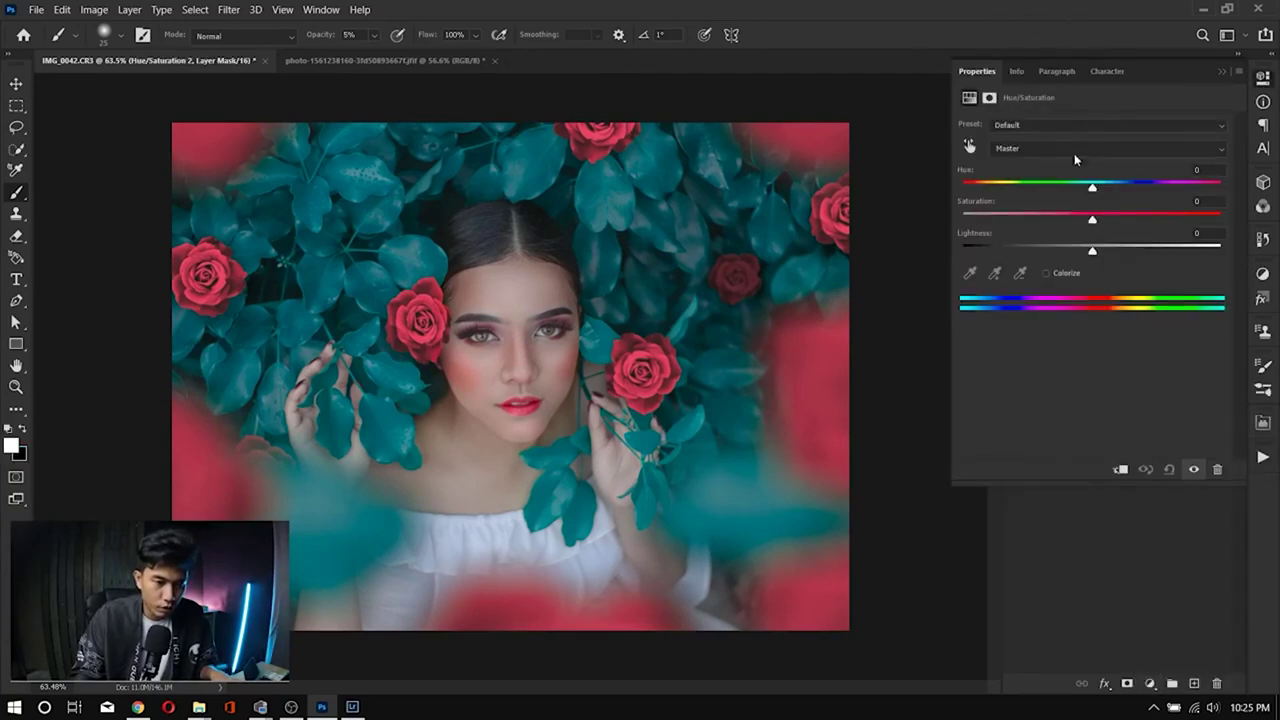
pyautogui.moveTo(1092, 219); pyautogui.dragTo(1107, 228)
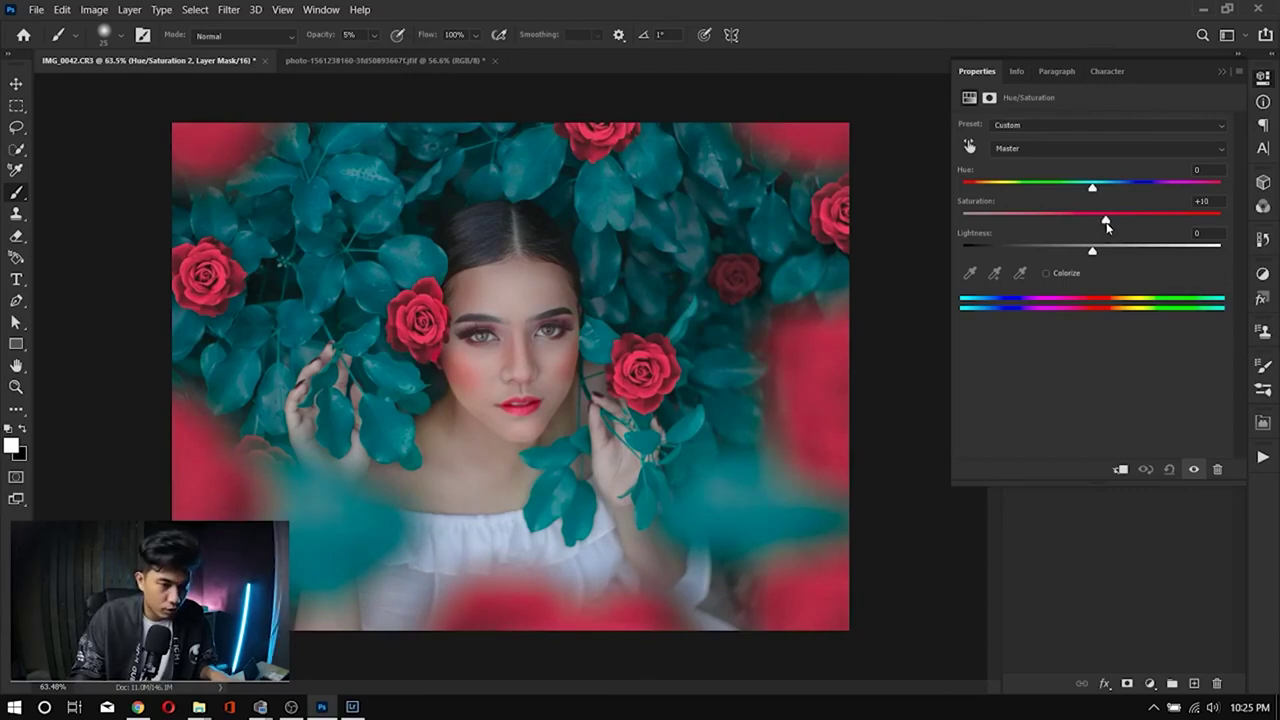
pyautogui.moveTo(1107, 228); pyautogui.dragTo(1105, 224)
pyautogui.click(1097, 150)
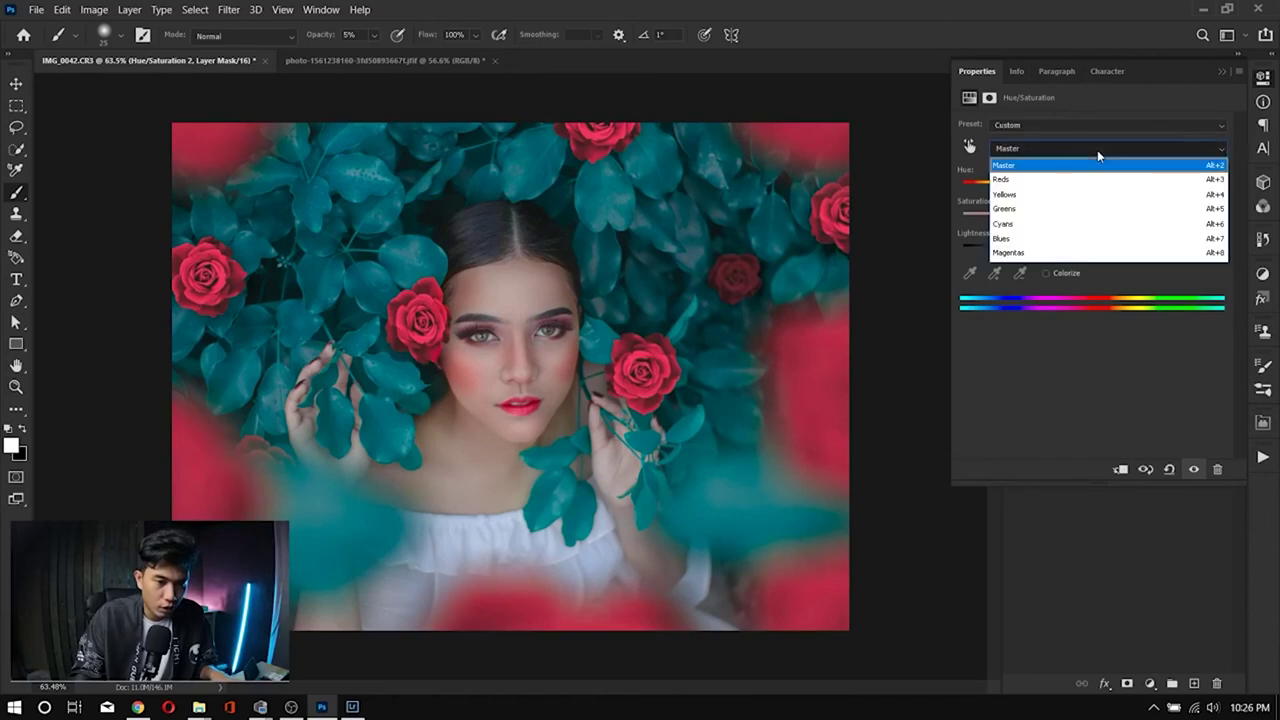
pyautogui.click(1021, 180)
pyautogui.moveTo(1105, 220); pyautogui.dragTo(1101, 192)
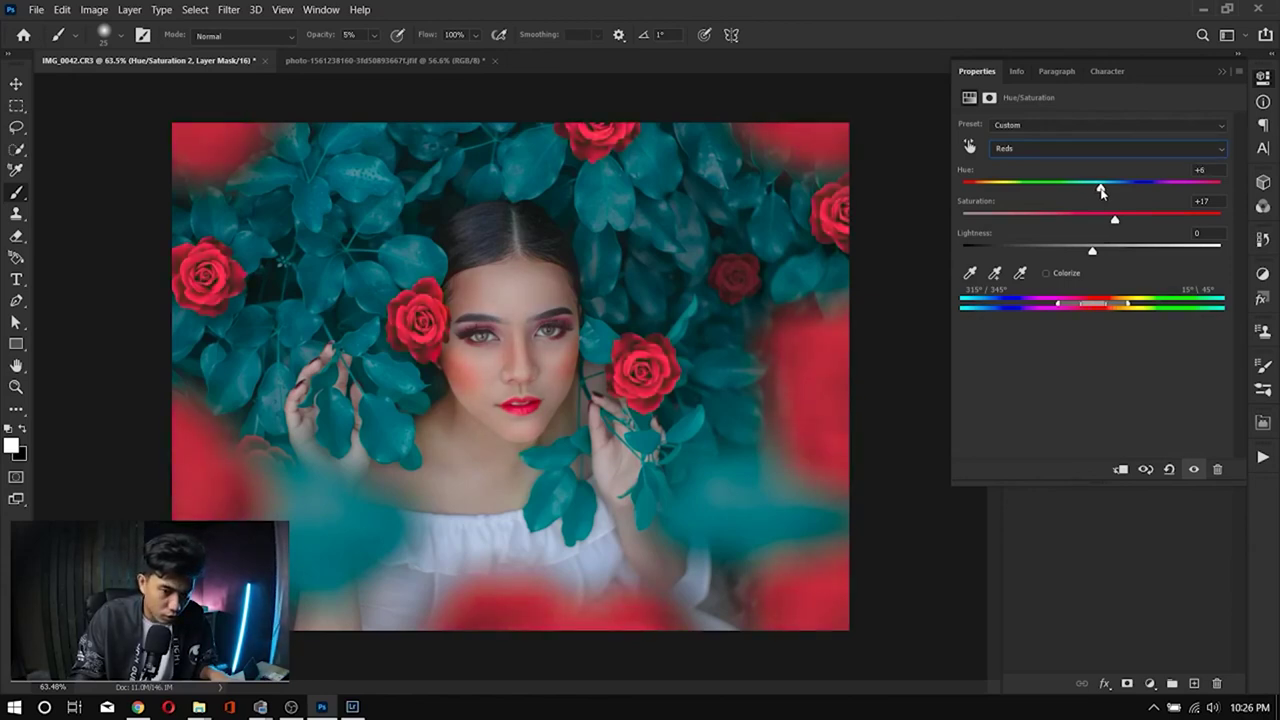
pyautogui.moveTo(1102, 192); pyautogui.dragTo(1100, 192)
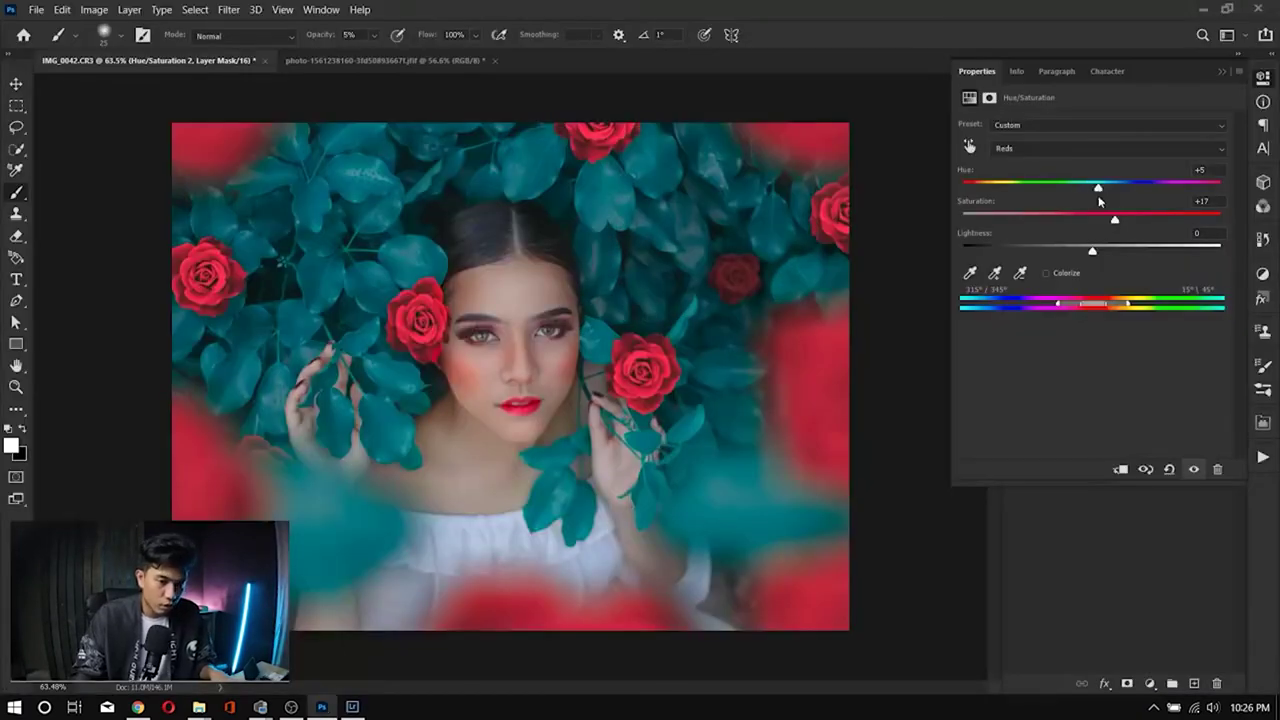
pyautogui.moveTo(1115, 221); pyautogui.dragTo(1182, 222)
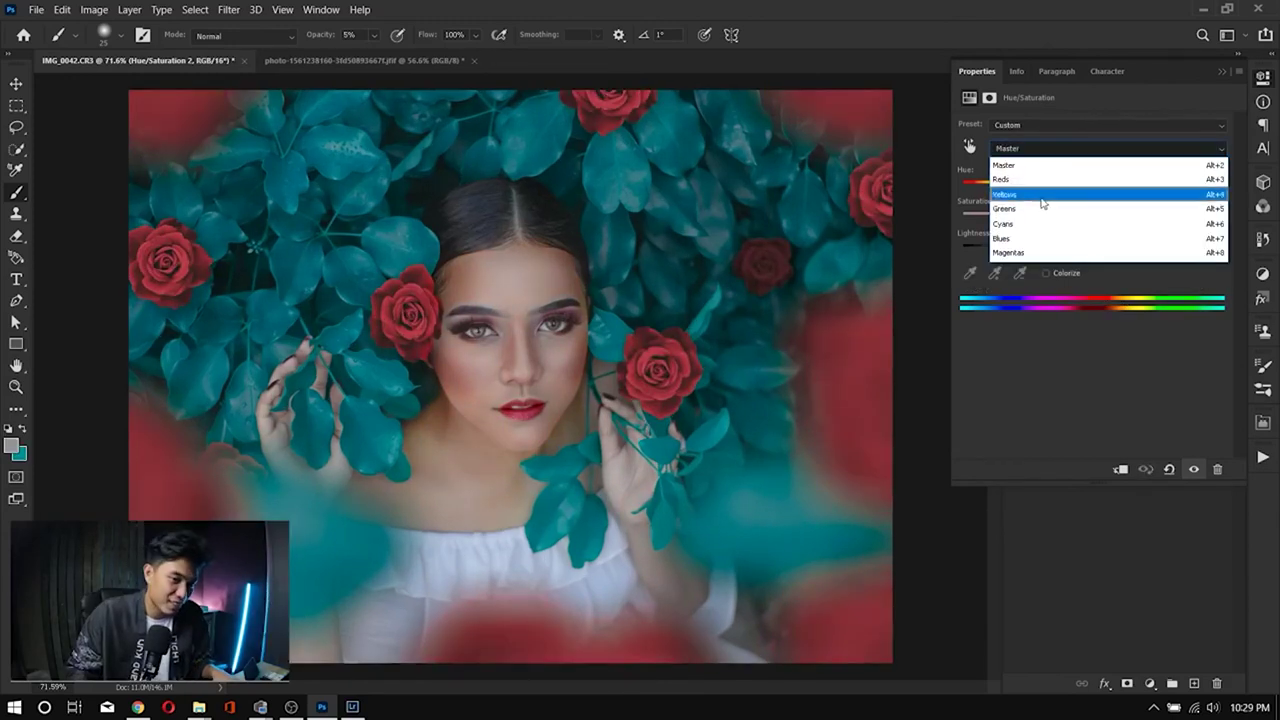
# Step: Raise the Cyans saturation by +10 to enrich the teal leaves
pyautogui.click(1037, 224)
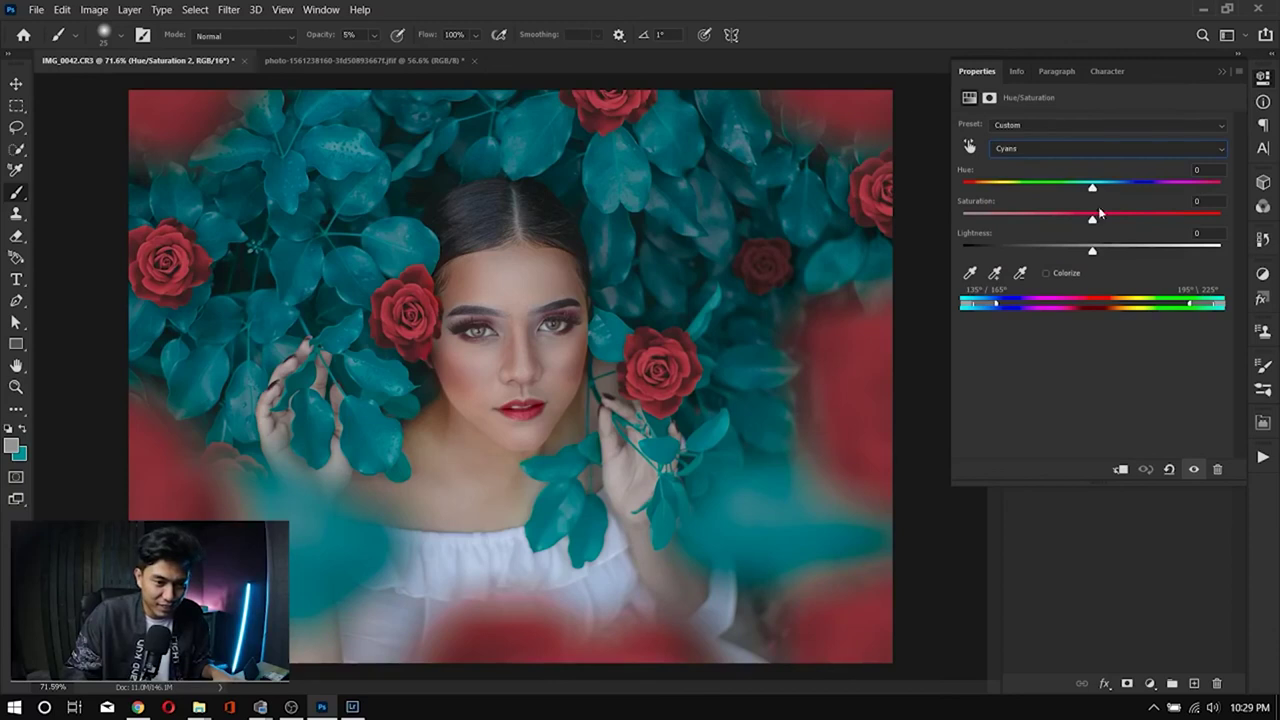
pyautogui.moveTo(1094, 221); pyautogui.dragTo(1120, 221)
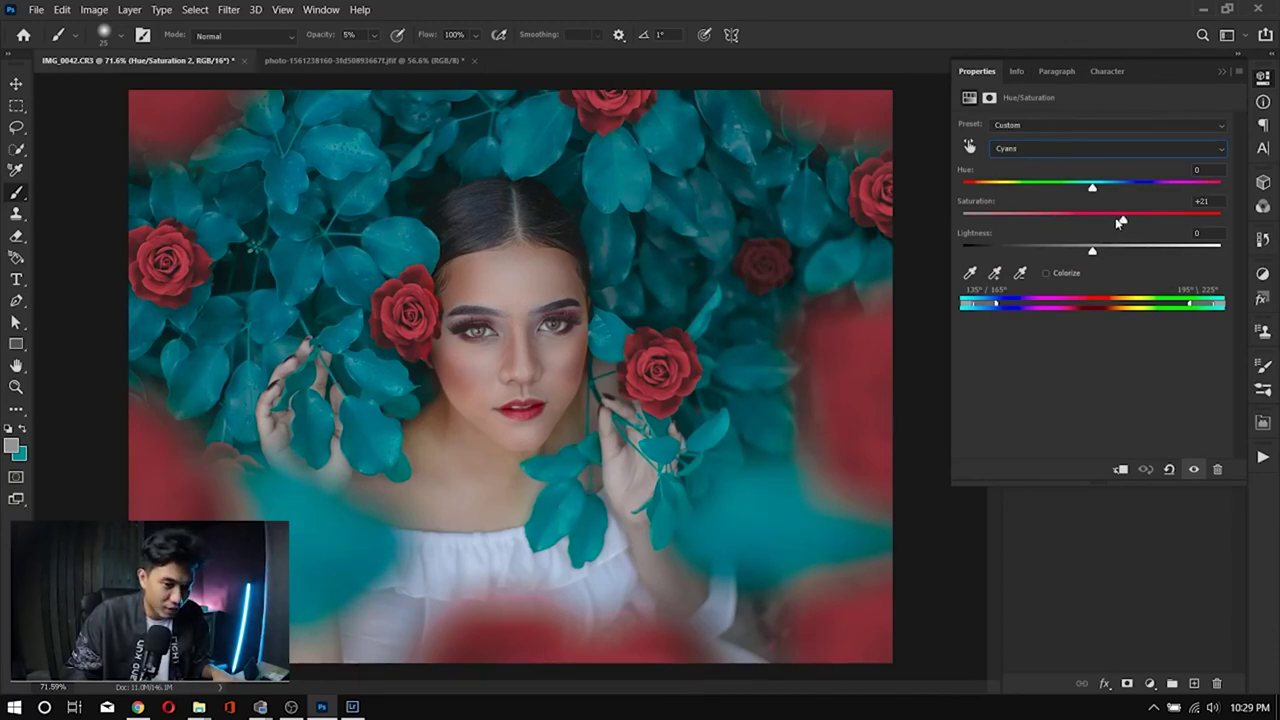
pyautogui.click(1220, 75)
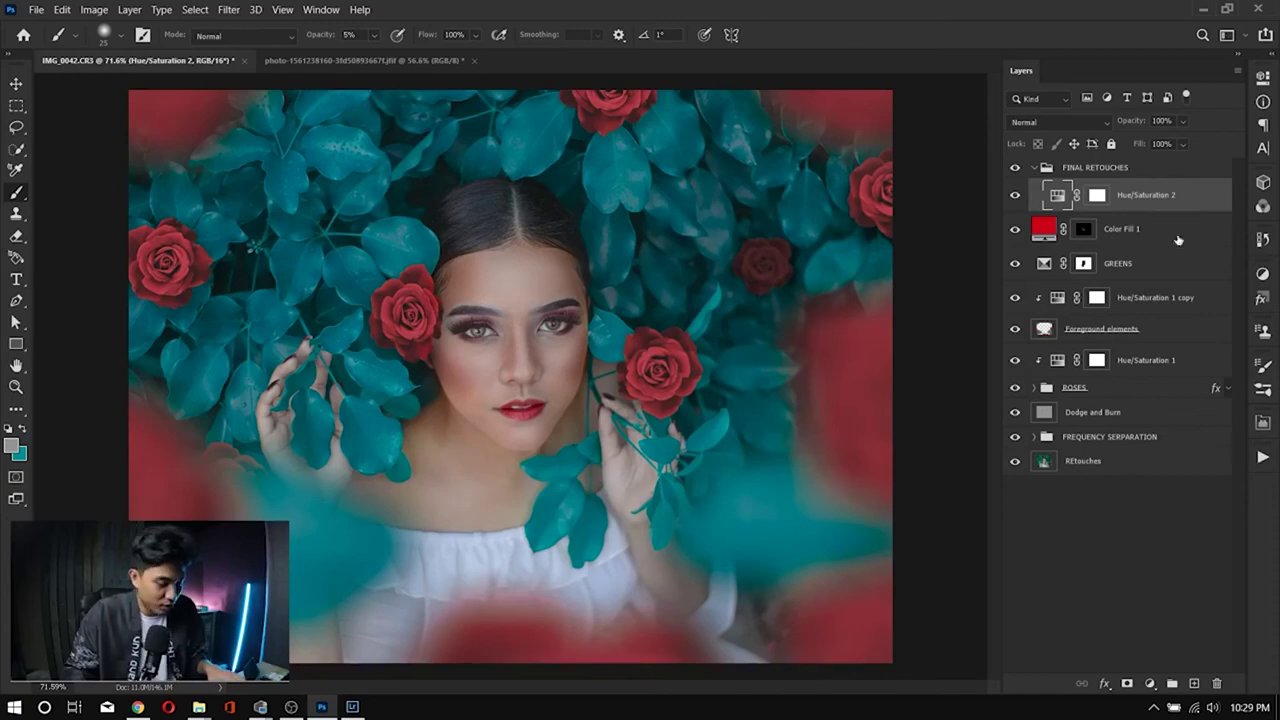
# Step: Add a Curves layer with a gentle S-curve, pulling the shadow point down and lifting highlights
pyautogui.click(1150, 683)
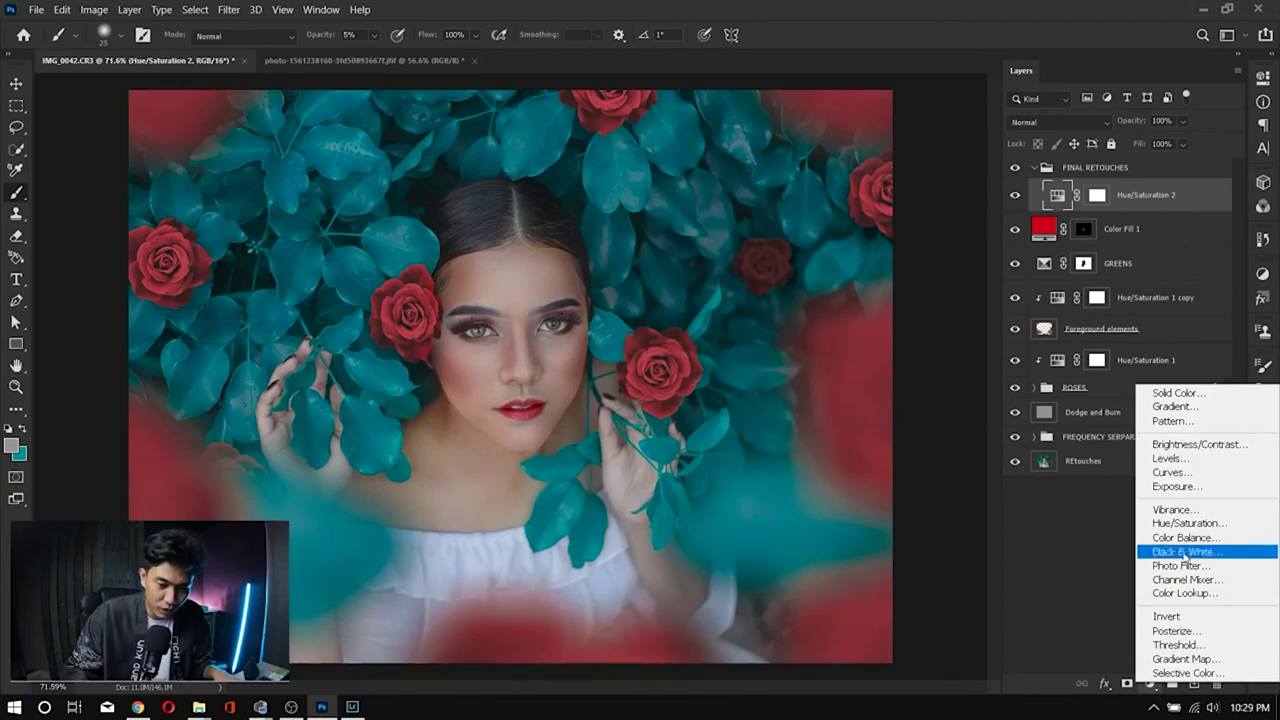
pyautogui.click(1187, 472)
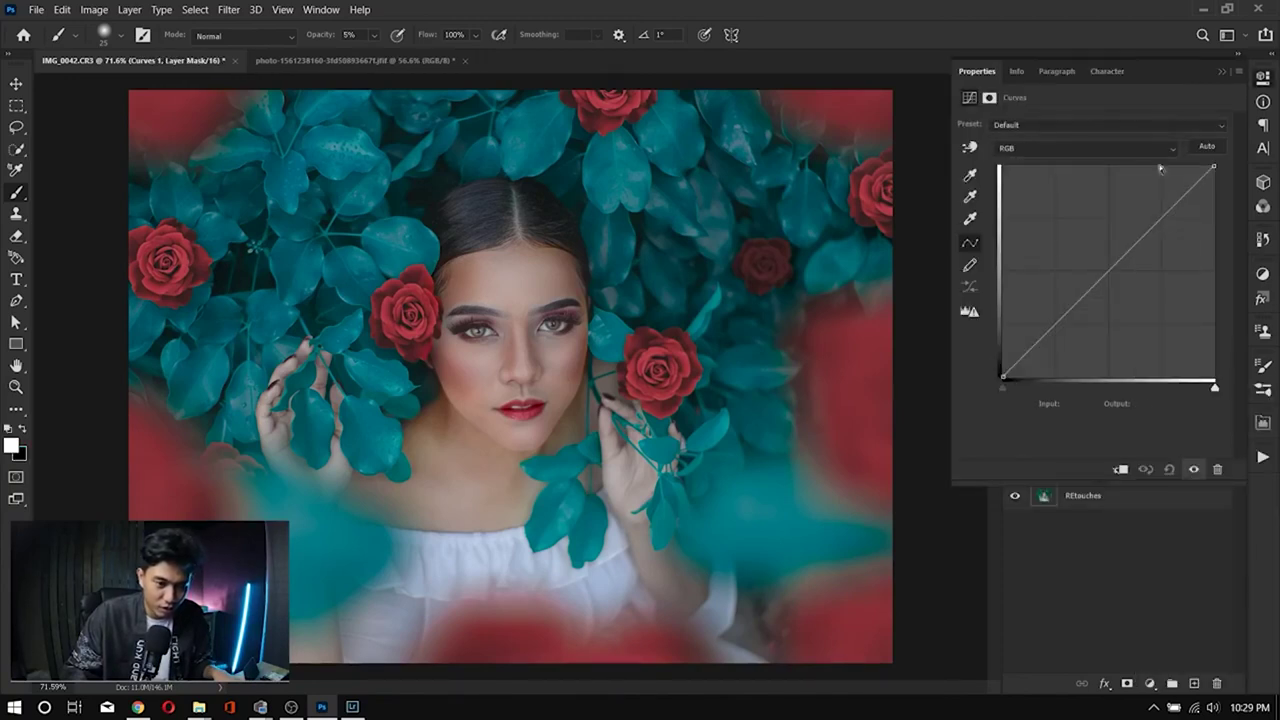
pyautogui.moveTo(1027, 355); pyautogui.dragTo(1053, 325)
pyautogui.click(1106, 273)
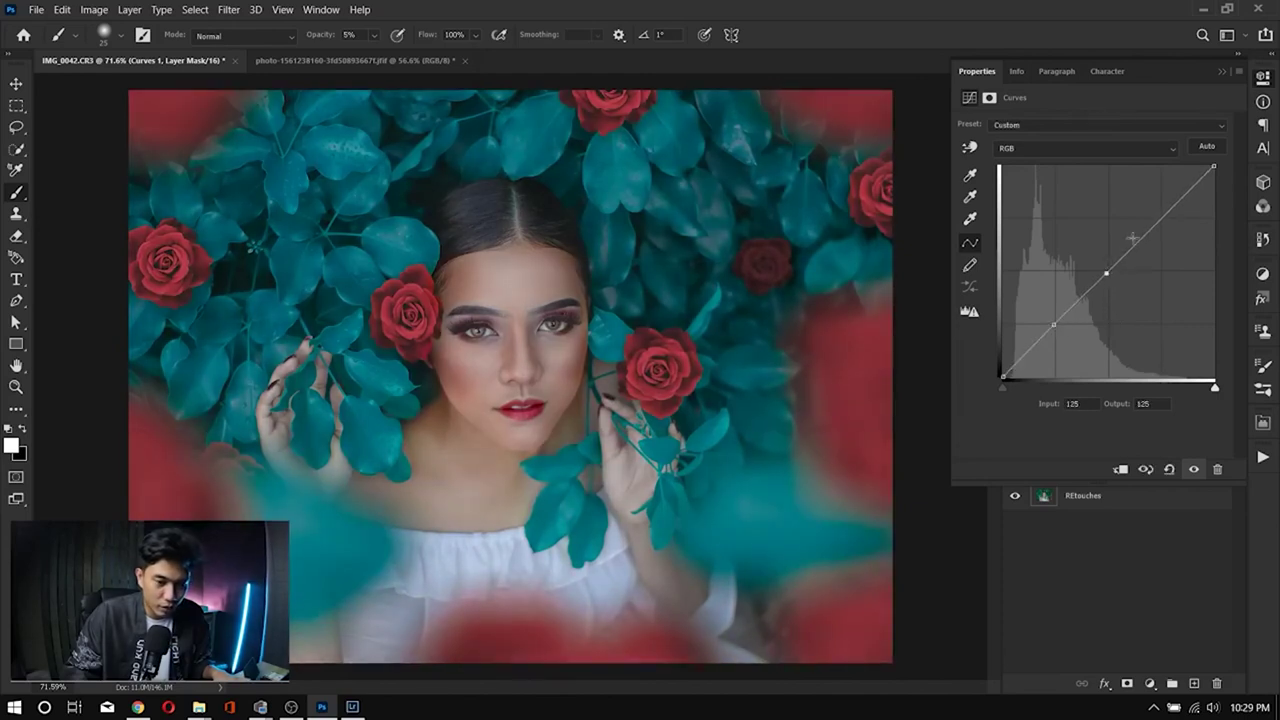
pyautogui.click(1162, 216)
pyautogui.moveTo(1053, 325)
pyautogui.mouseDown()
pyautogui.moveTo(1037, 347)
pyautogui.moveTo(1048, 343)
pyautogui.mouseUp()
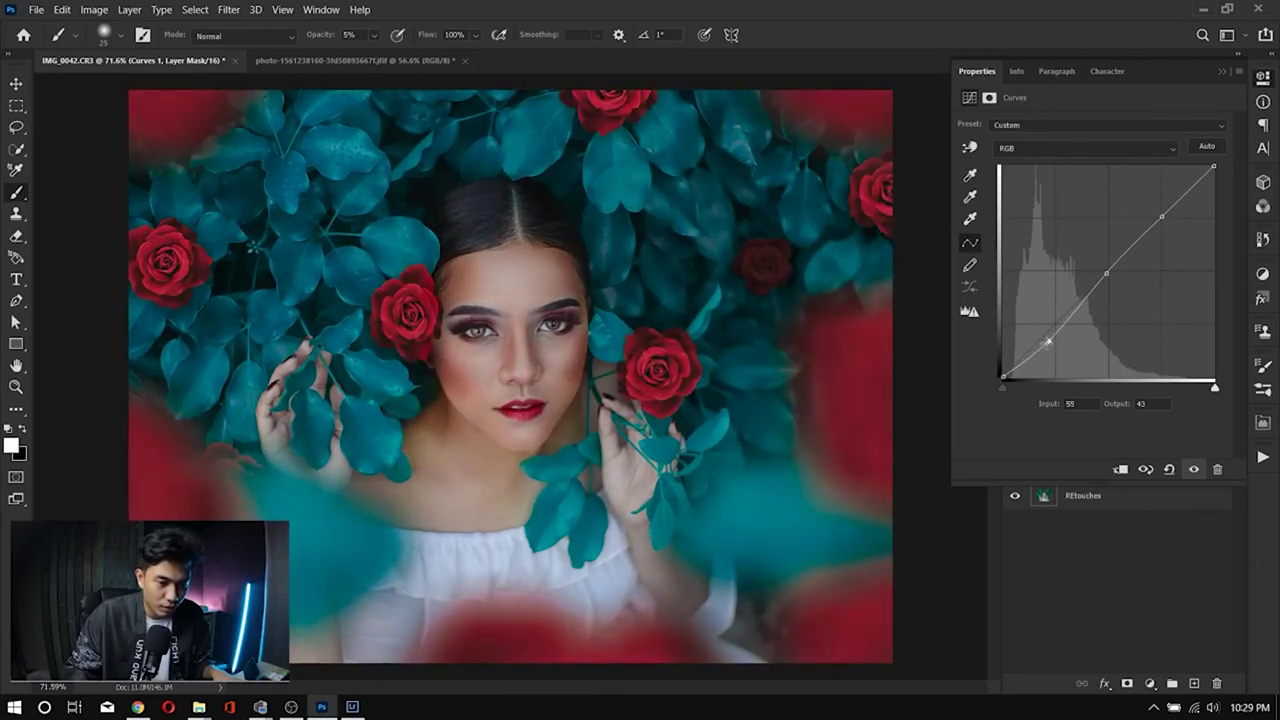
pyautogui.moveTo(1048, 342); pyautogui.dragTo(1047, 341)
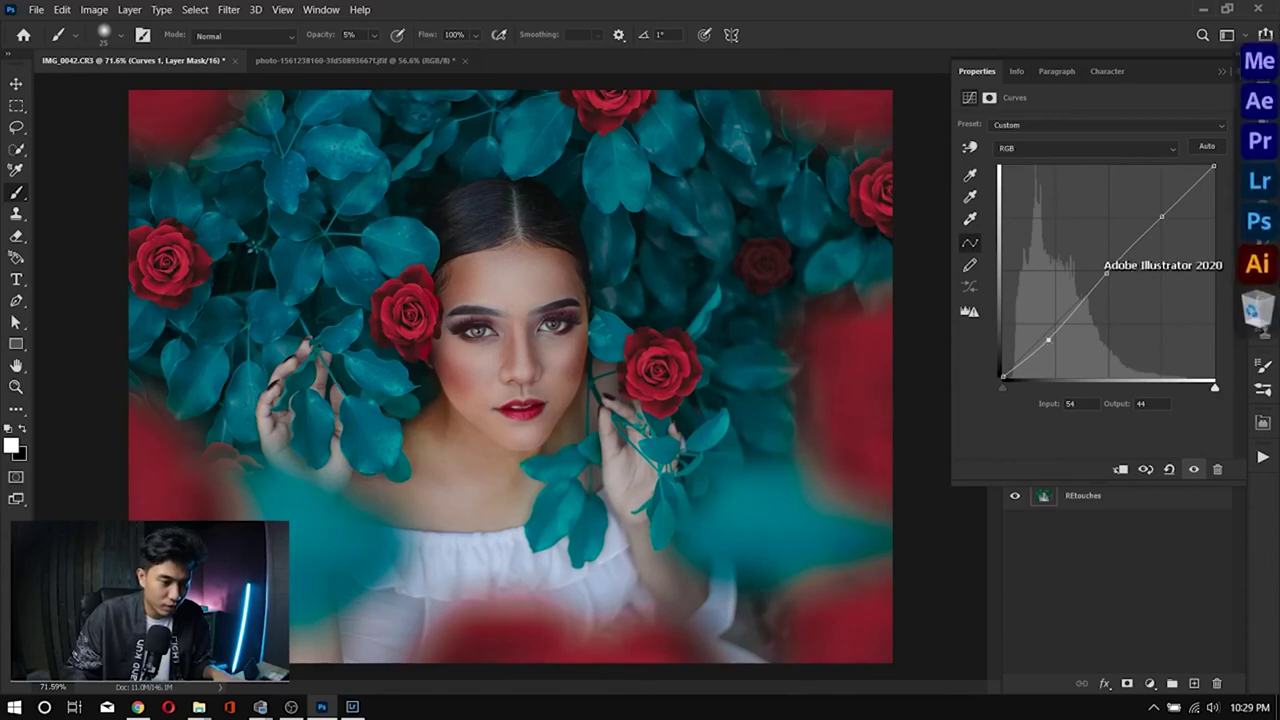
pyautogui.moveTo(1163, 213); pyautogui.dragTo(1157, 209)
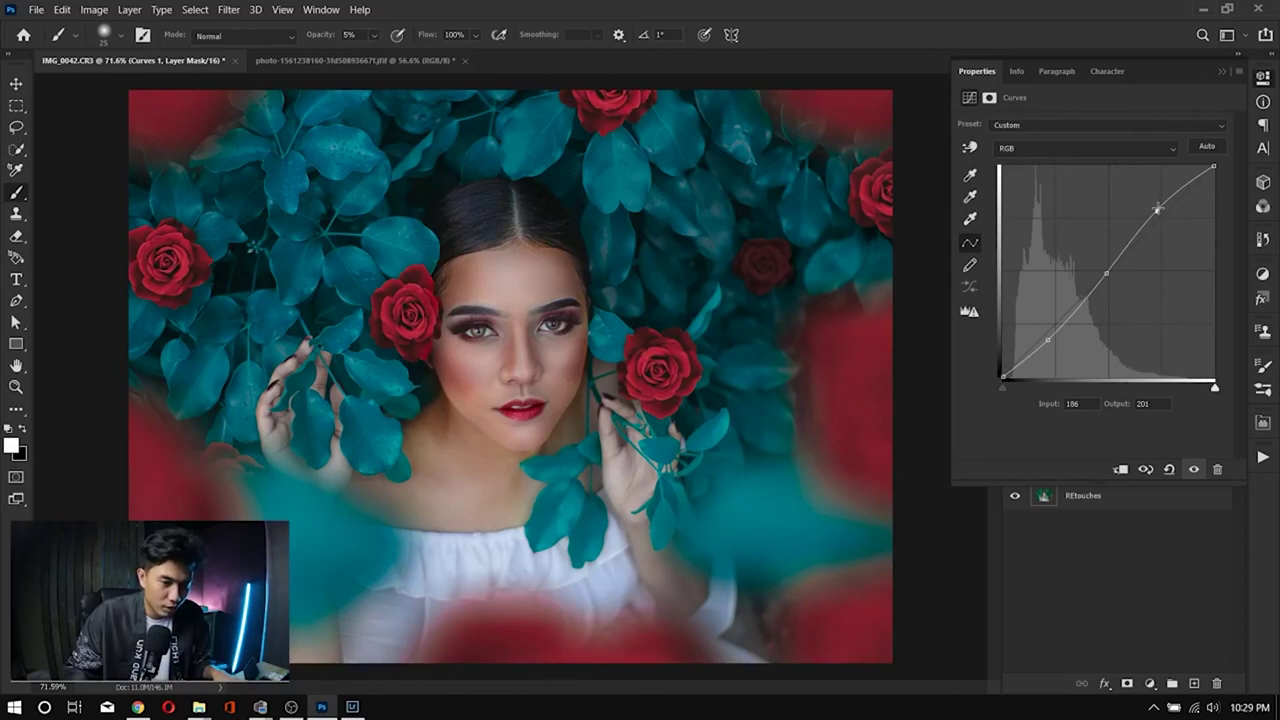
pyautogui.moveTo(1107, 273); pyautogui.dragTo(1101, 271)
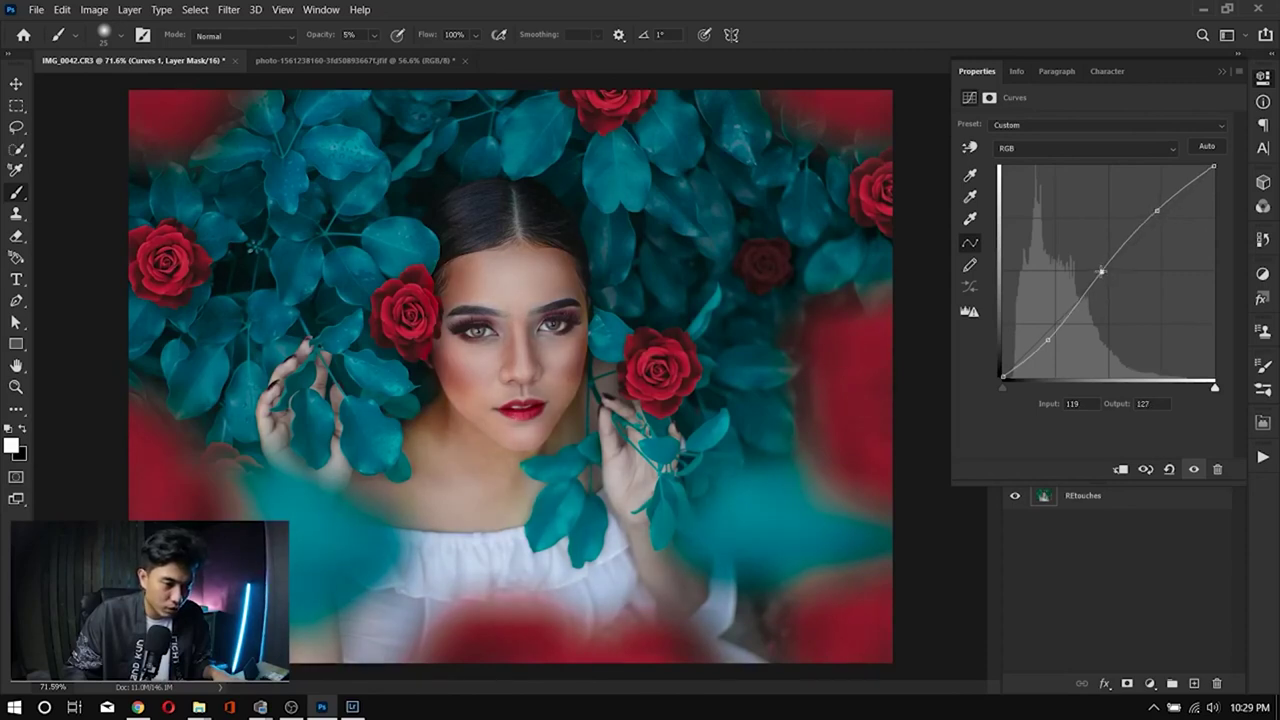
pyautogui.click(1050, 339)
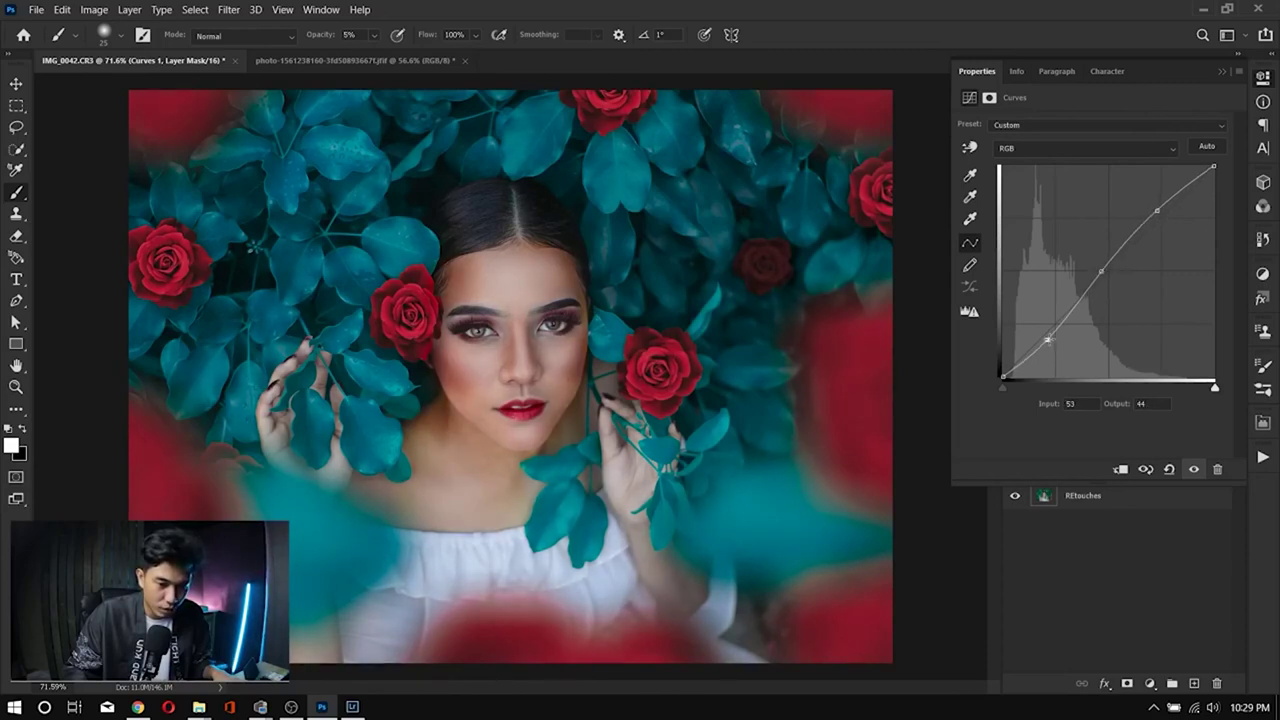
pyautogui.moveTo(1047, 340); pyautogui.dragTo(1046, 339)
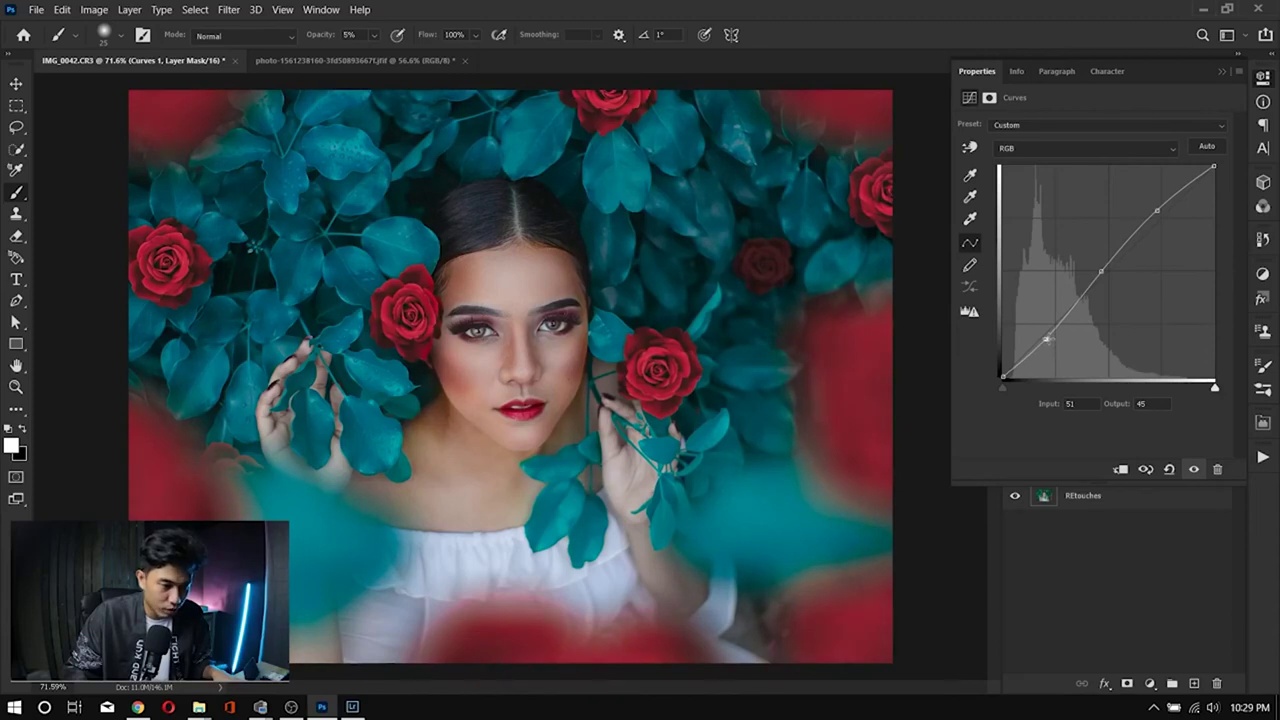
pyautogui.click(1222, 73)
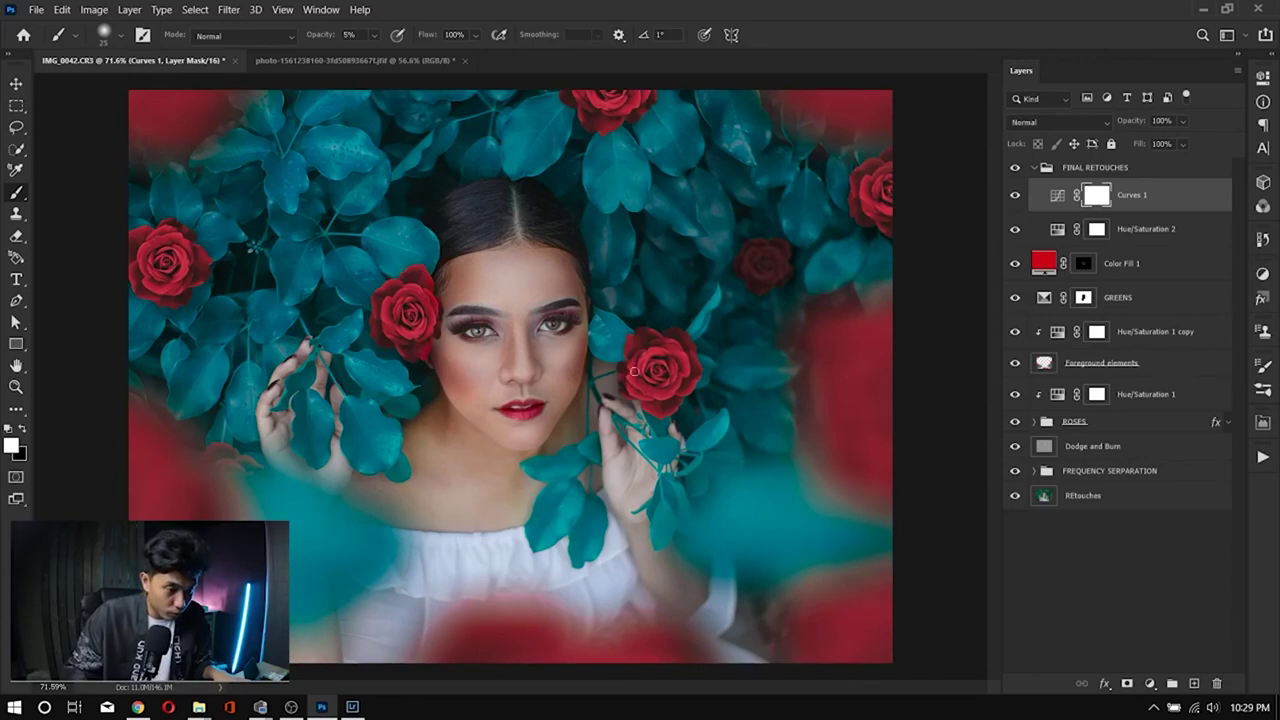
# Step: Change Color Fill 1 to a brighter, more saturated red
pyautogui.click(1045, 265)
pyautogui.doubleClick(1045, 265)
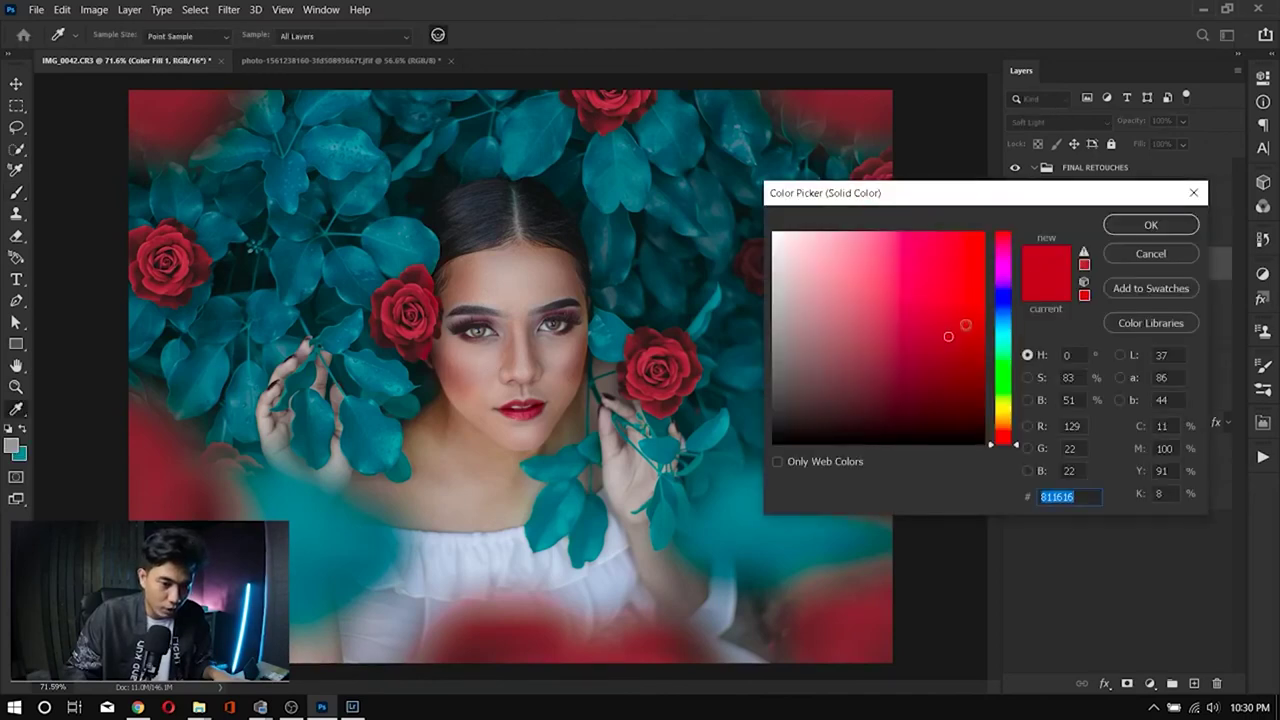
pyautogui.moveTo(951, 319)
pyautogui.mouseDown()
pyautogui.moveTo(973, 303)
pyautogui.moveTo(975, 278)
pyautogui.moveTo(962, 291)
pyautogui.mouseUp()
pyautogui.click(1151, 225)
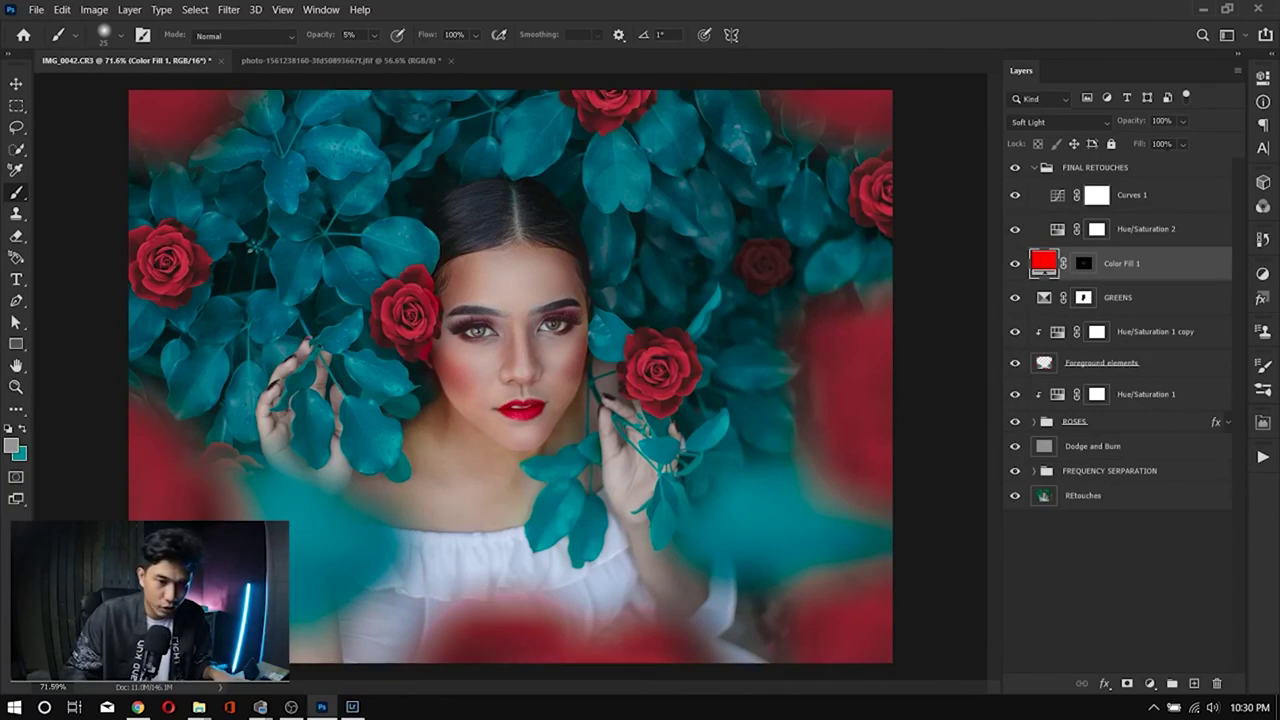
# Step: Lower the red fill's opacity to 73%, dismissing the rasterize warning
pyautogui.moveTo(1139, 148)
pyautogui.mouseDown()
pyautogui.moveTo(1102, 150)
pyautogui.moveTo(1136, 150)
pyautogui.moveTo(1120, 128)
pyautogui.moveTo(1090, 131)
pyautogui.moveTo(1107, 131)
pyautogui.mouseUp()
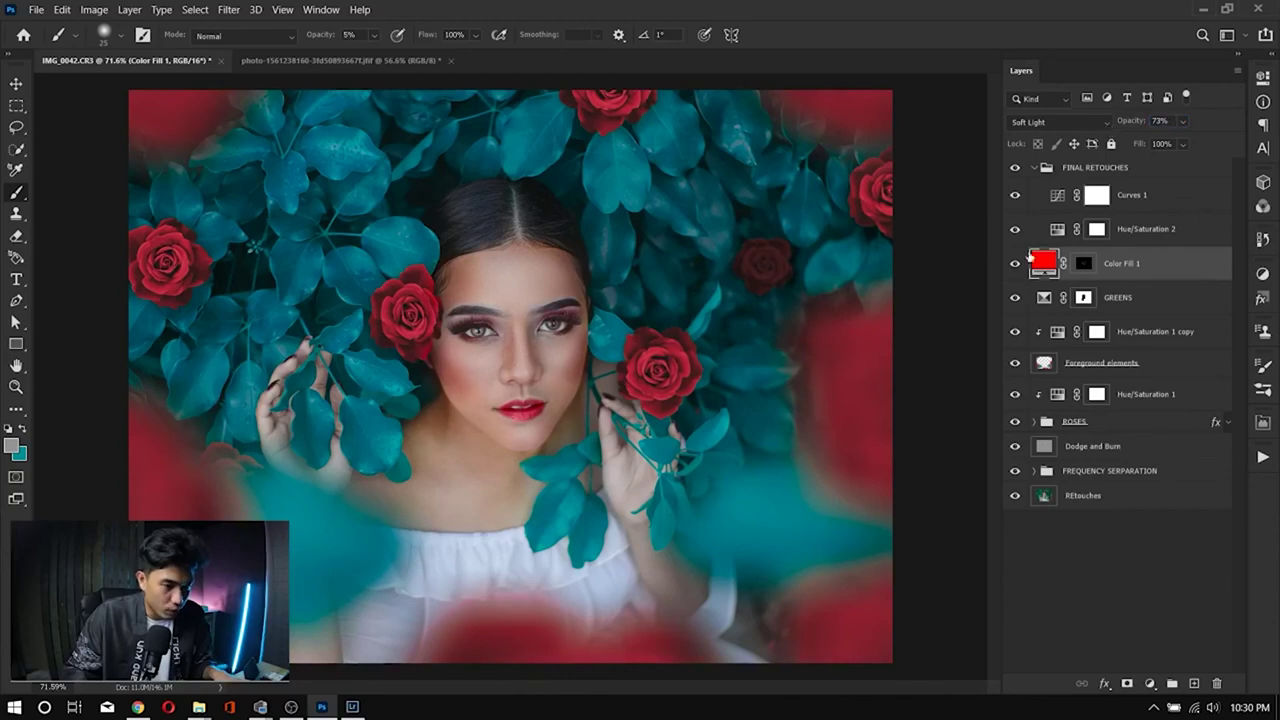
pyautogui.click(960, 256)
pyautogui.click(692, 290)
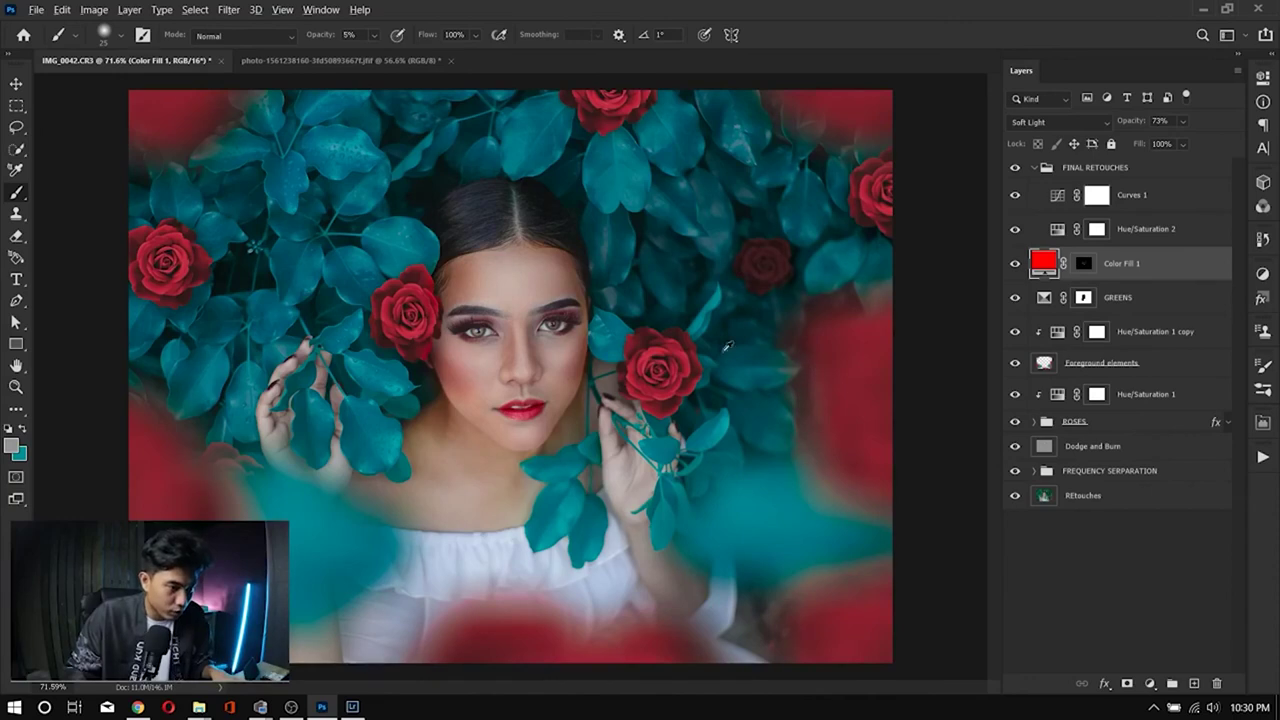
pyautogui.scroll(-3, 857, 381)
pyautogui.scroll(2, 694, 342)
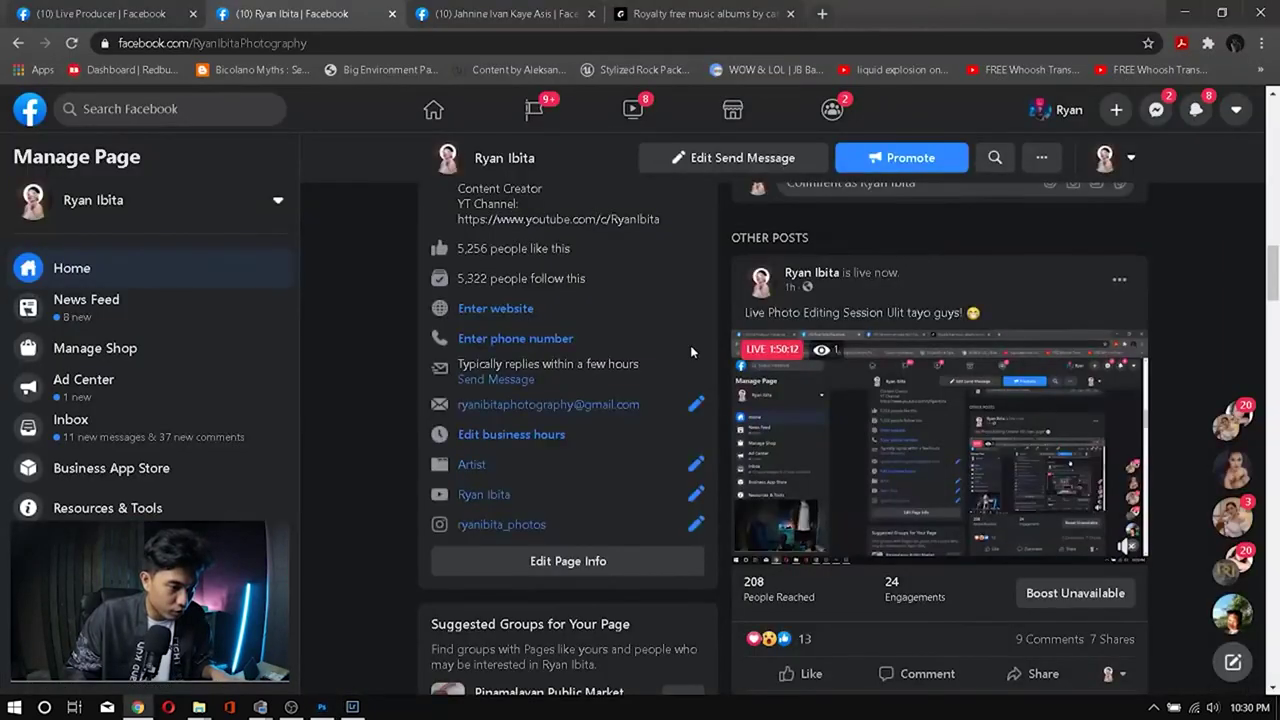
# Step: Switch to Lightroom's teal-and-red rose reference edit to compare with the composite
pyautogui.hotkey('alt', 'Tab')
pyautogui.press('Tab')
pyautogui.hotkey('alt', 'Tab')
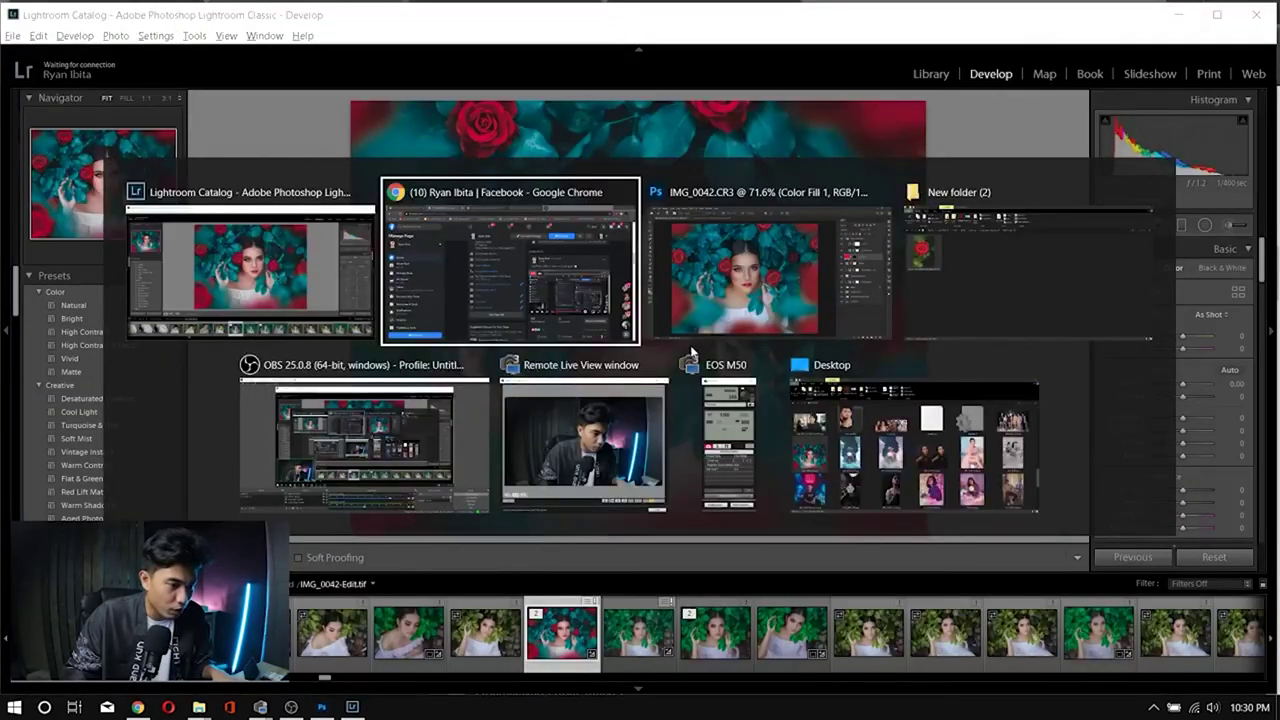
pyautogui.hotkey('alt', 'Tab')
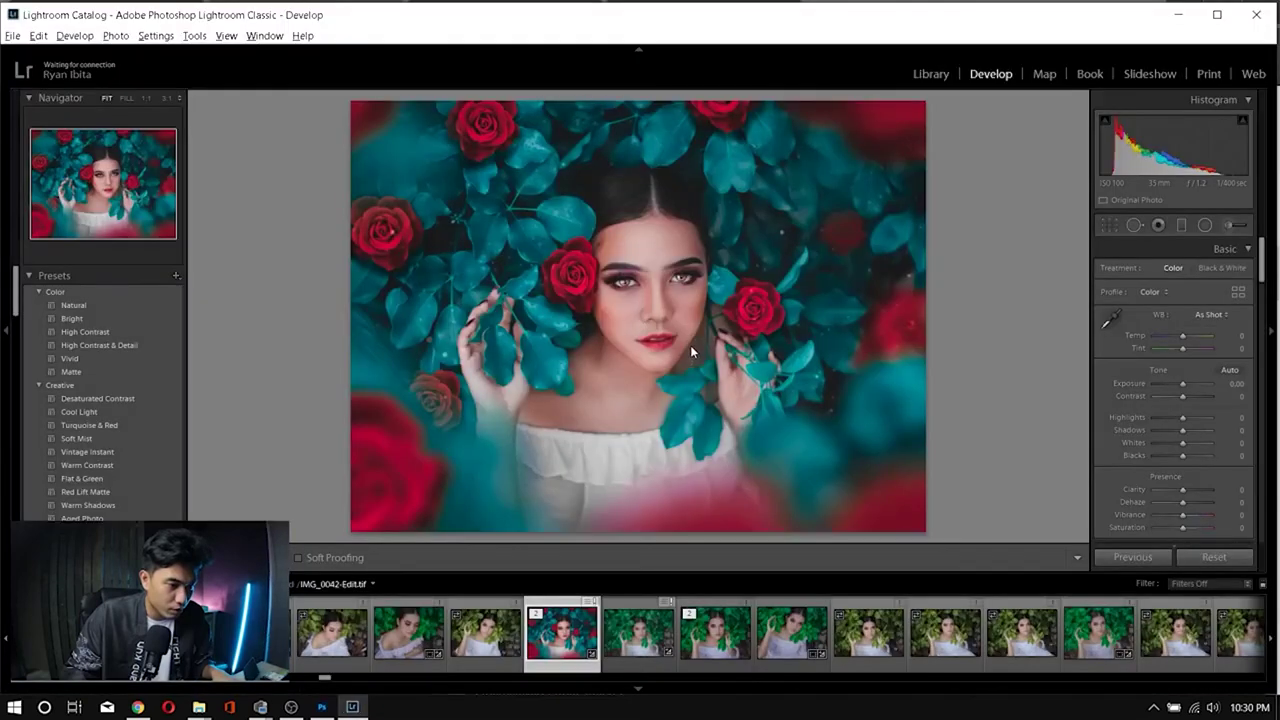
pyautogui.hotkey('alt', 'Tab')
pyautogui.hotkey('alt', 'Tab')
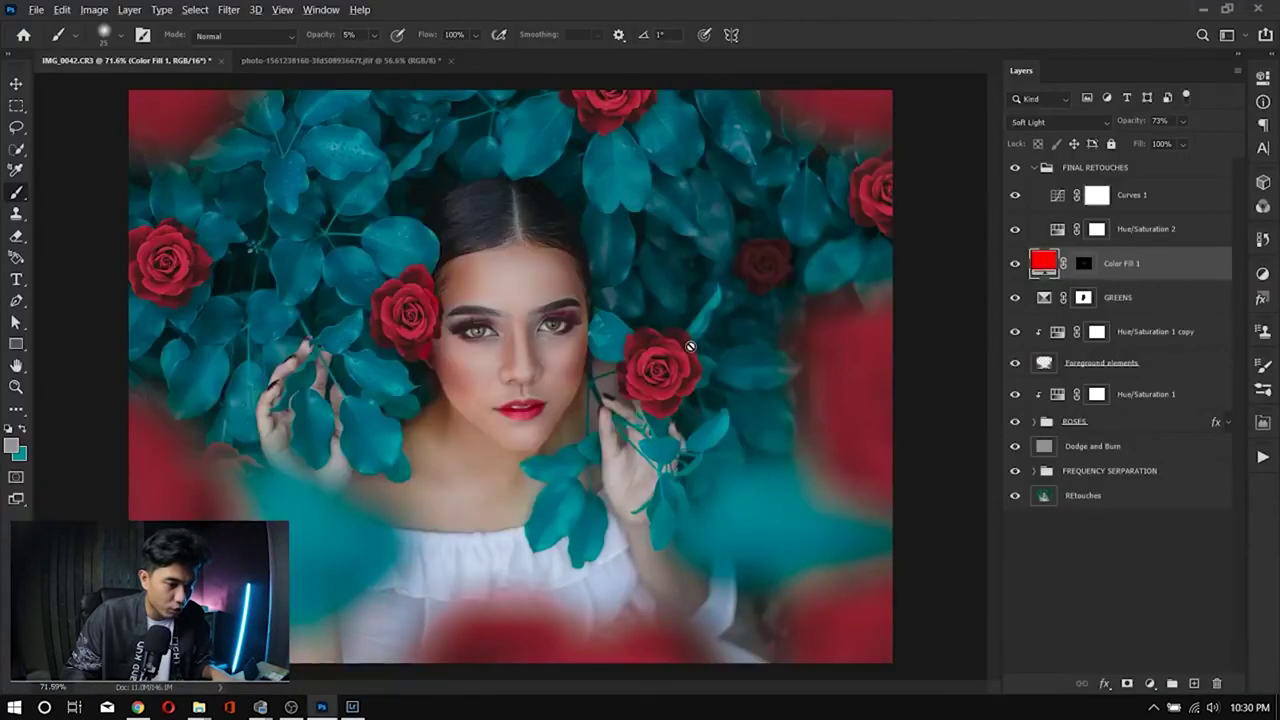
# Step: Back in Photoshop, lower Color Fill 1's opacity to 54% to soften the red tint
pyautogui.hotkey('alt', 'Tab')
pyautogui.hotkey('alt', 'Tab')
pyautogui.hotkey('alt', 'Tab')
pyautogui.hotkey('alt', 'Tab')
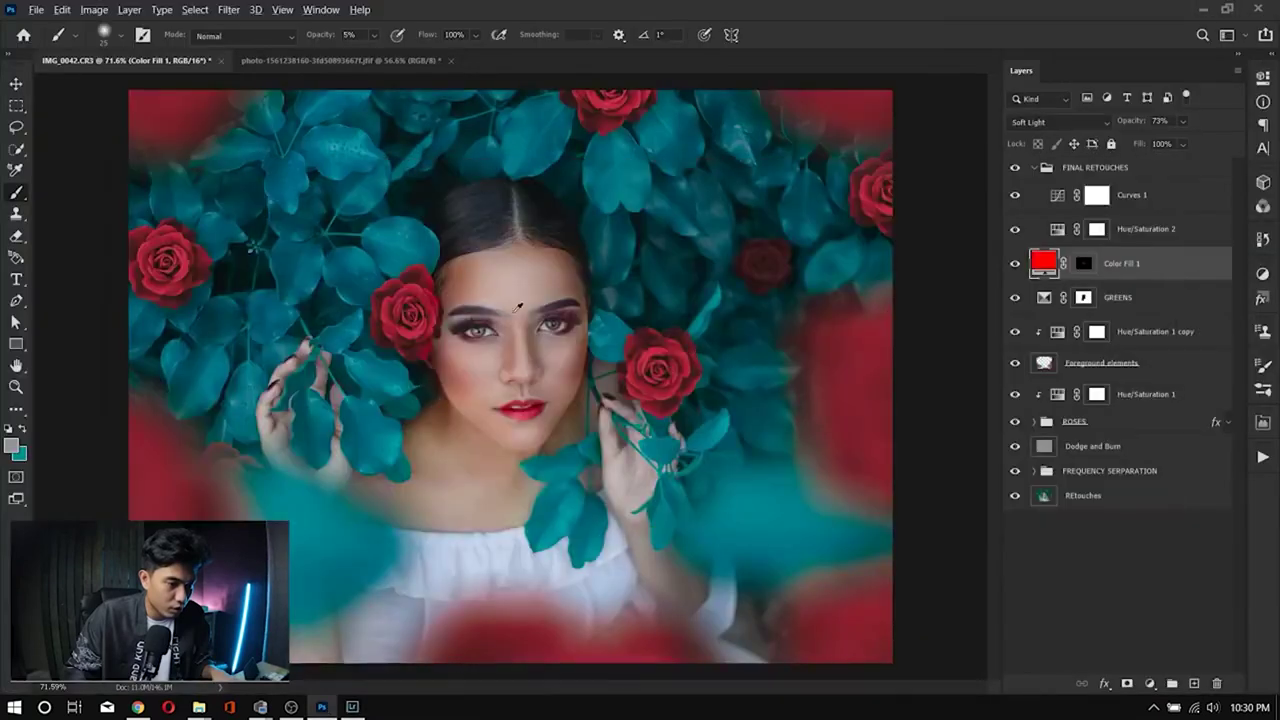
pyautogui.scroll(5, 519, 307)
pyautogui.scroll(-4, 514, 302)
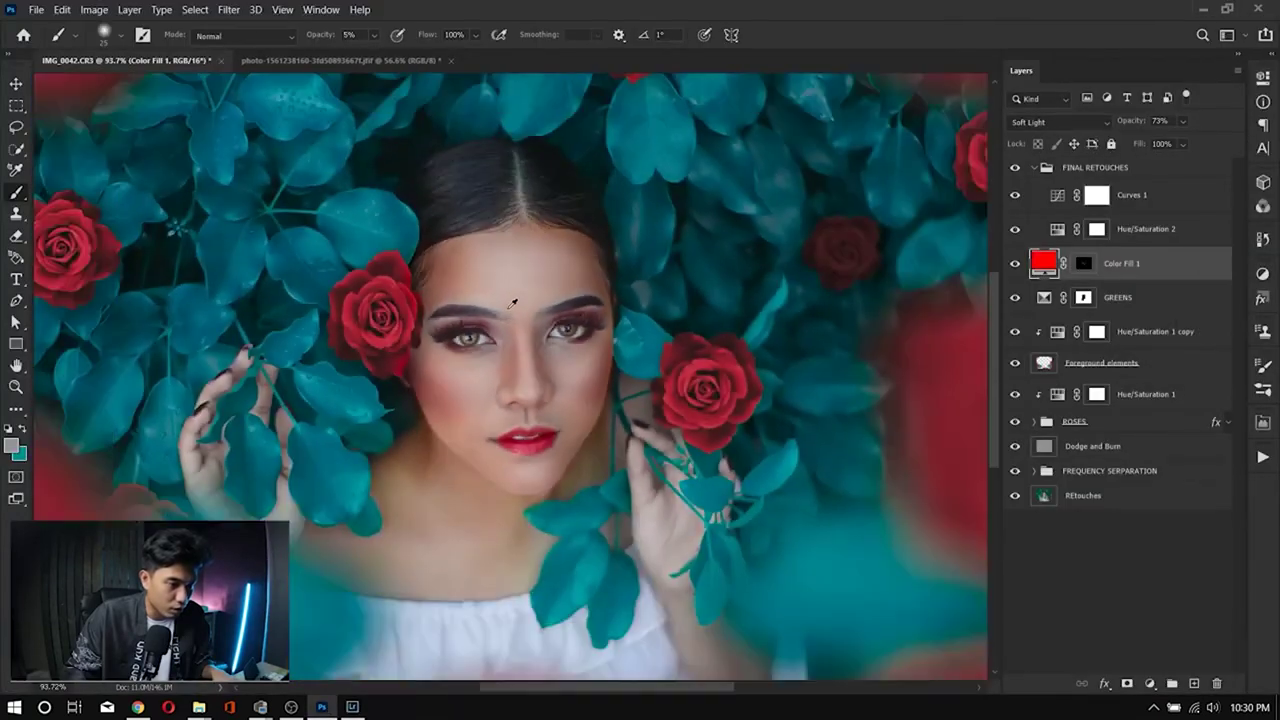
pyautogui.scroll(-3, 512, 302)
pyautogui.scroll(1, 512, 302)
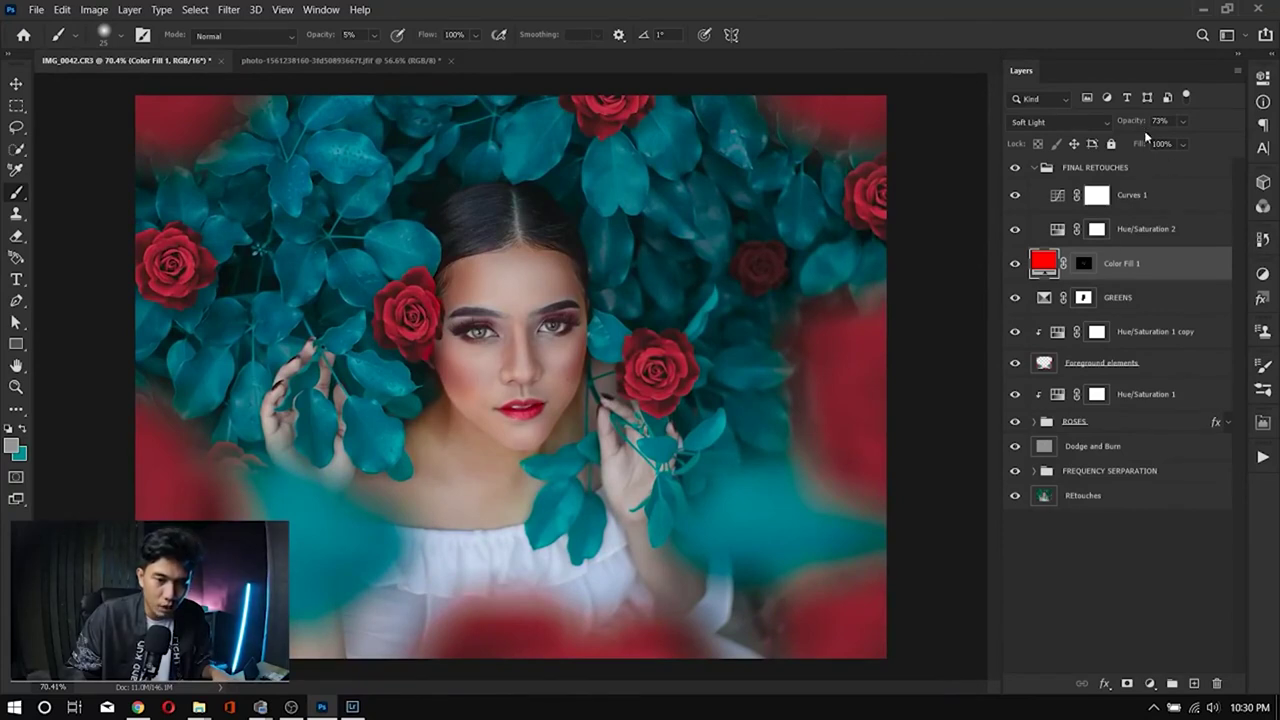
pyautogui.moveTo(1136, 122); pyautogui.dragTo(1118, 120)
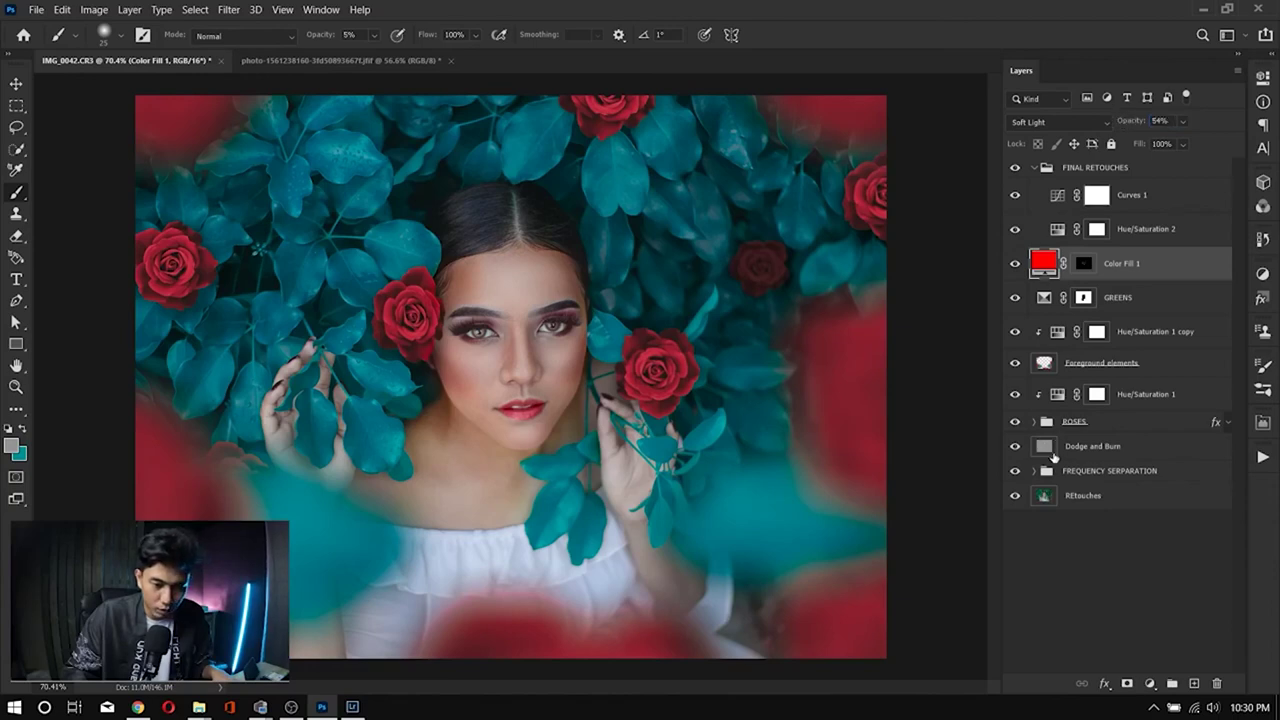
# Step: Ease the Soft Light Dodge and Burn layer to 67% opacity and 88% fill, checking the eyes against Lightroom
pyautogui.click(1045, 450)
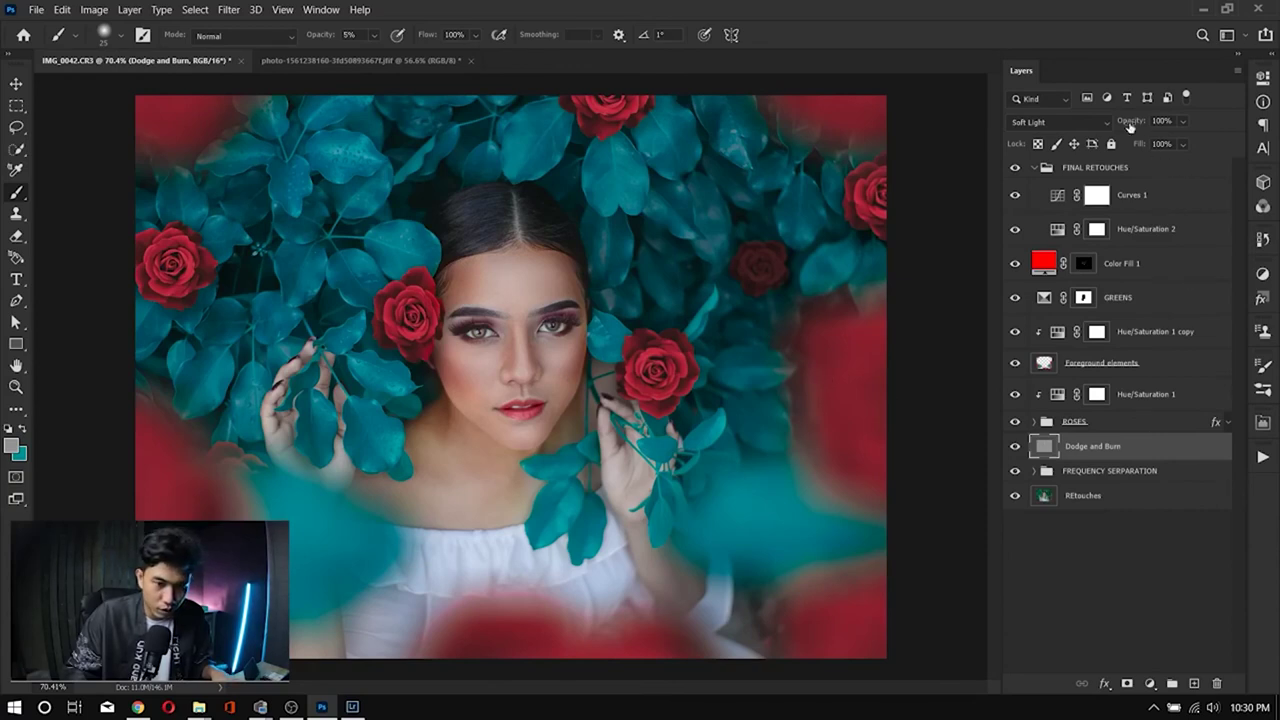
pyautogui.moveTo(1130, 125); pyautogui.dragTo(1108, 136)
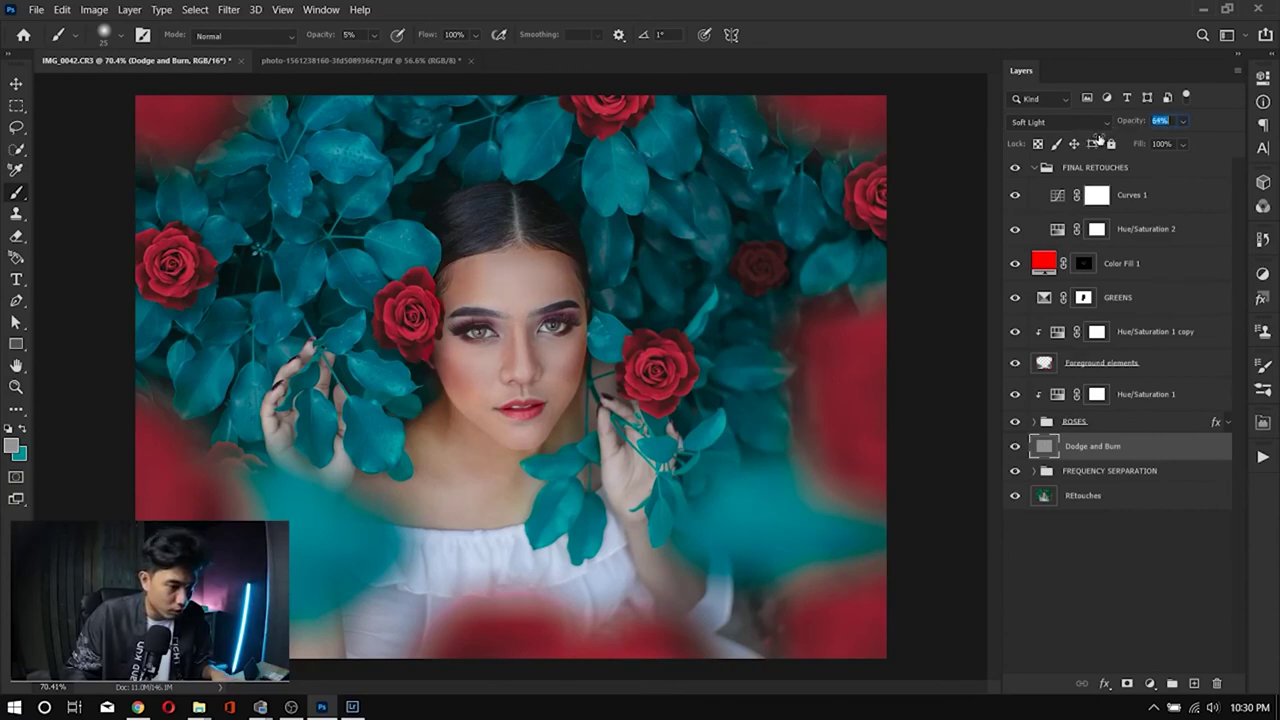
pyautogui.moveTo(1098, 139); pyautogui.dragTo(1108, 141)
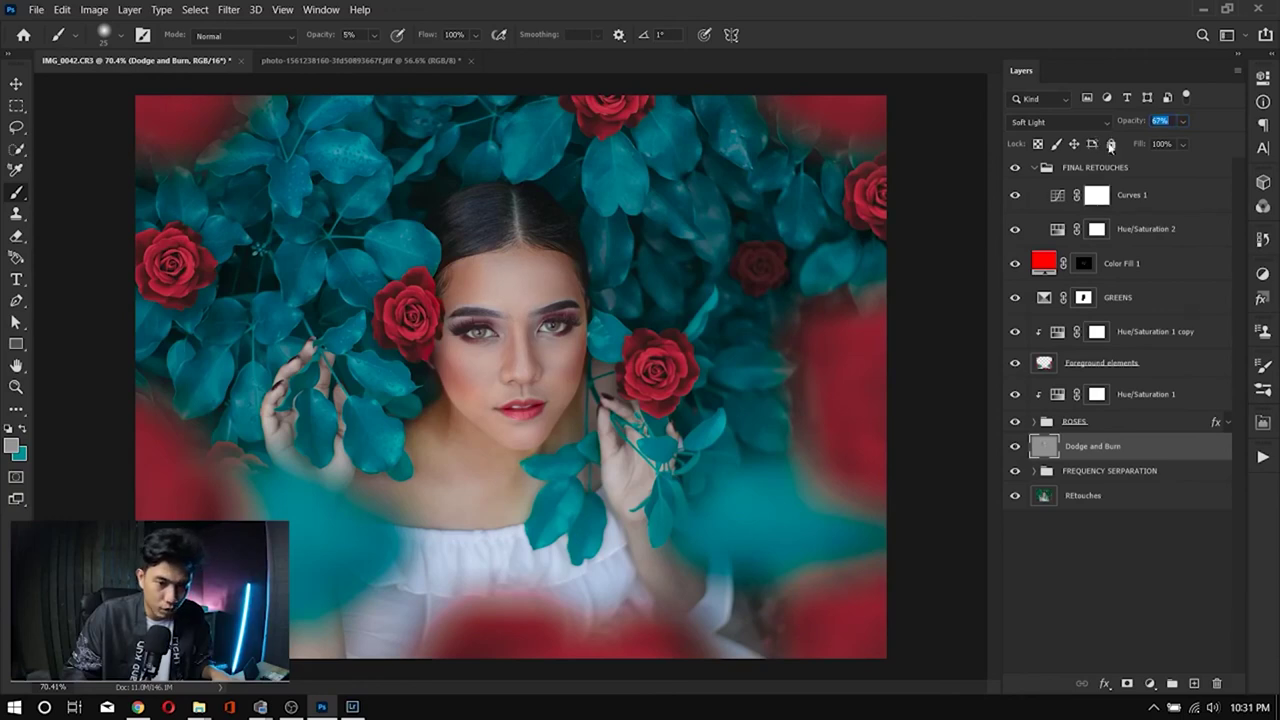
pyautogui.moveTo(1136, 150); pyautogui.dragTo(1128, 148)
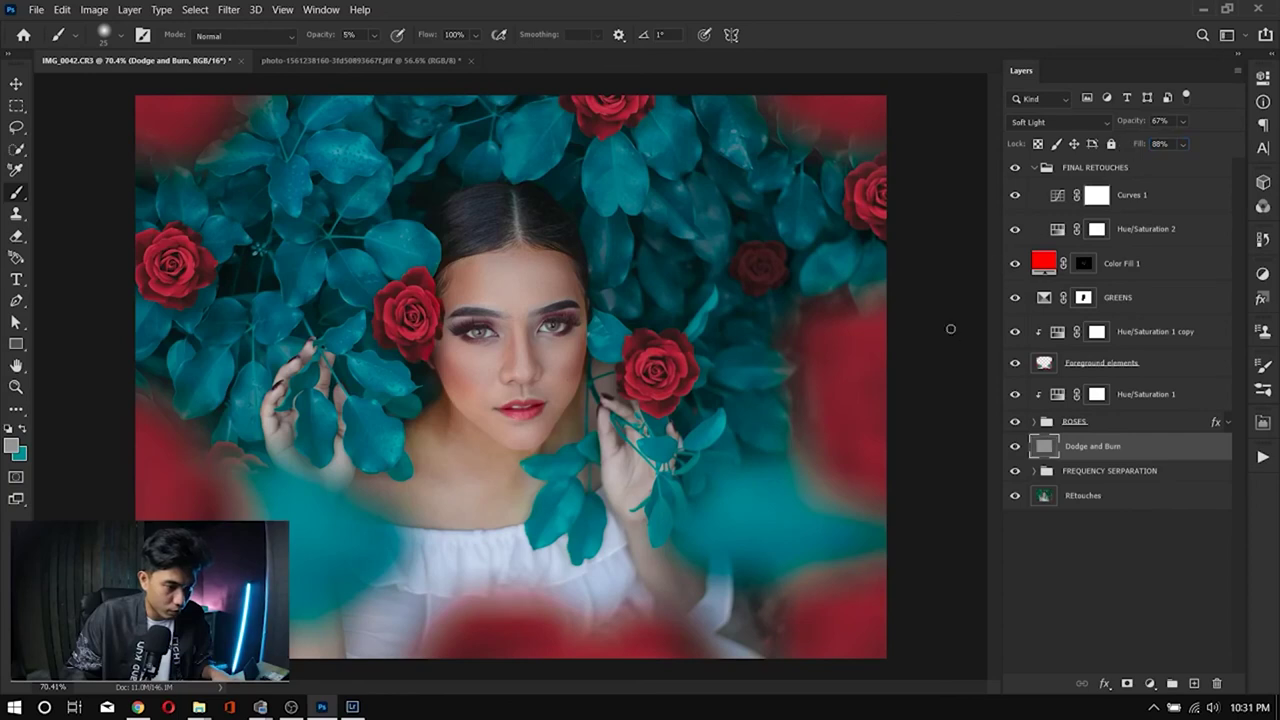
pyautogui.hotkey('alt', 'Tab')
pyautogui.hotkey('alt', 'Tab')
pyautogui.hotkey('alt', 'Tab')
pyautogui.hotkey('alt', 'Tab')
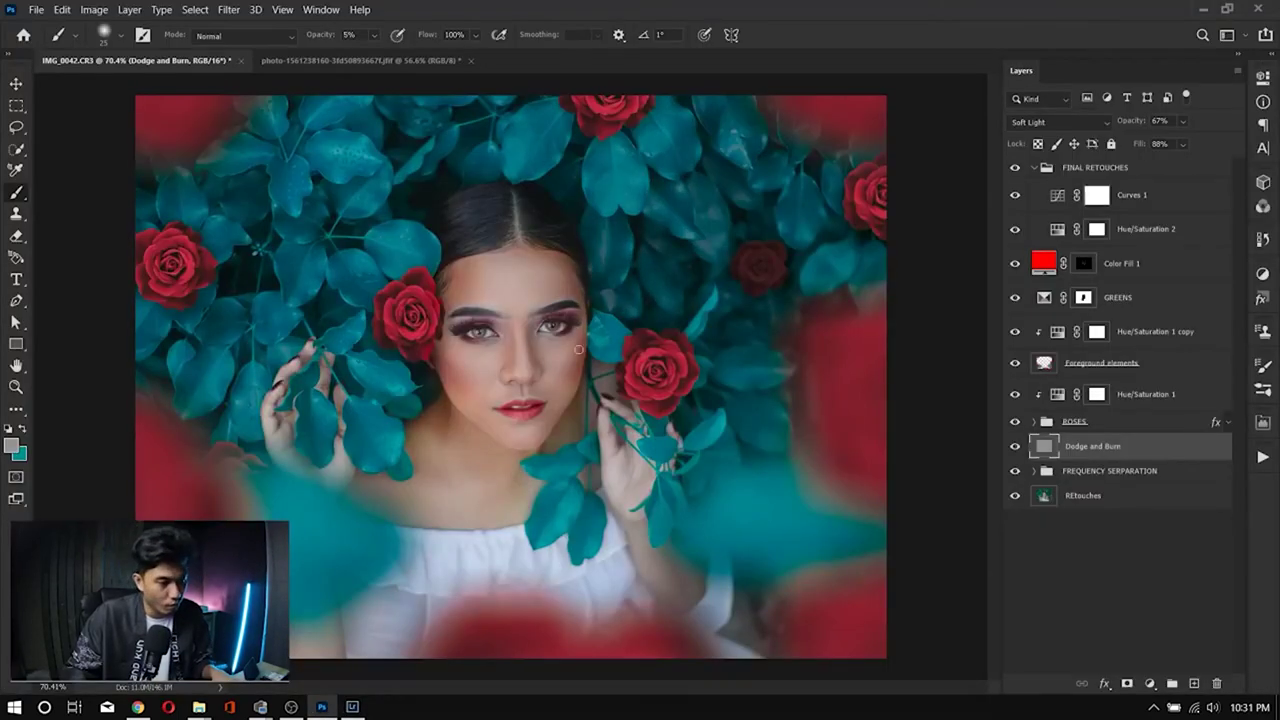
pyautogui.moveTo(479, 322); pyautogui.dragTo(548, 342)
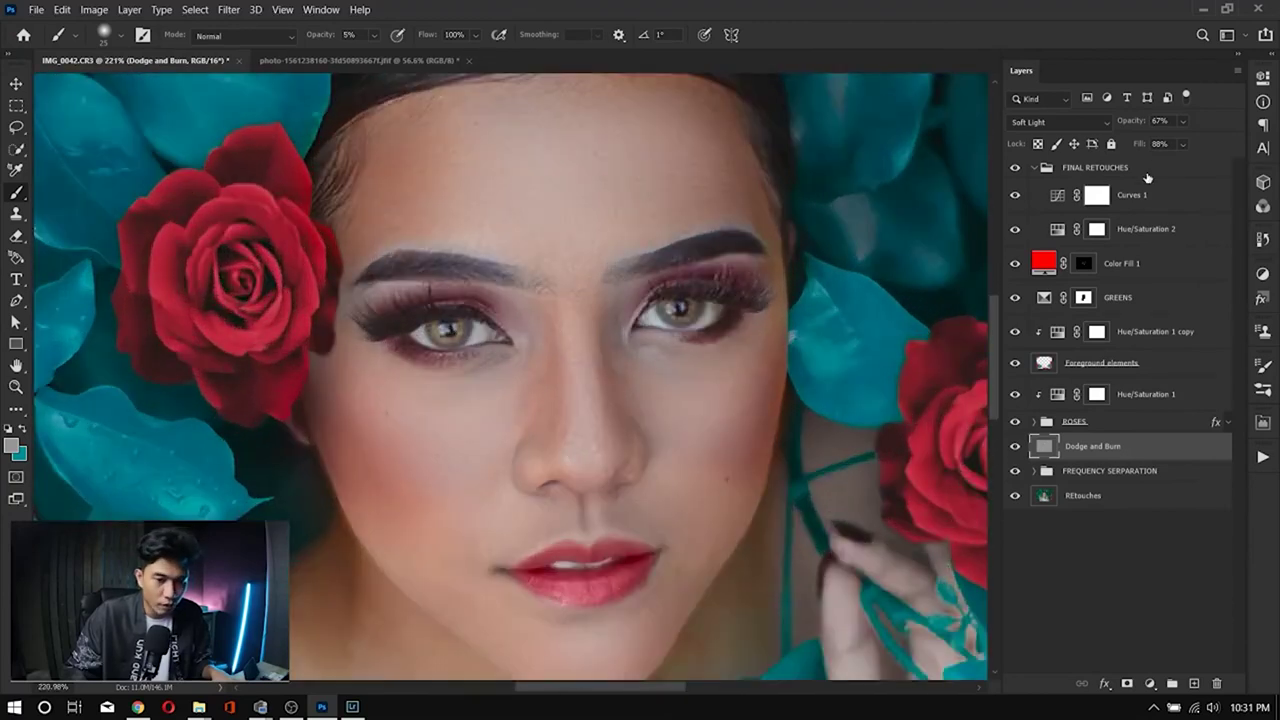
# Step: Select every layer from FINAL RETOUCHES down to REtouches and group them into Group 1
pyautogui.click(1138, 168)
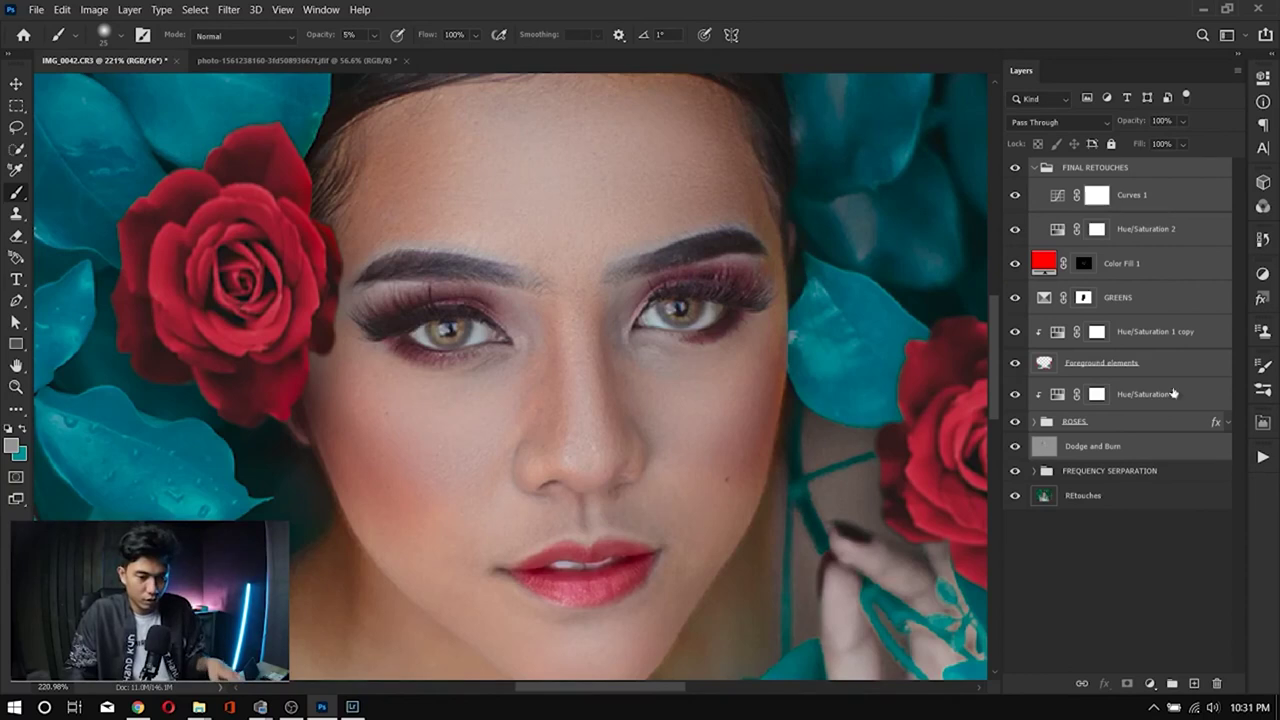
pyautogui.click(1145, 497)
pyautogui.keyDown('shift'); pyautogui.click(1162, 170); pyautogui.keyUp('shift')
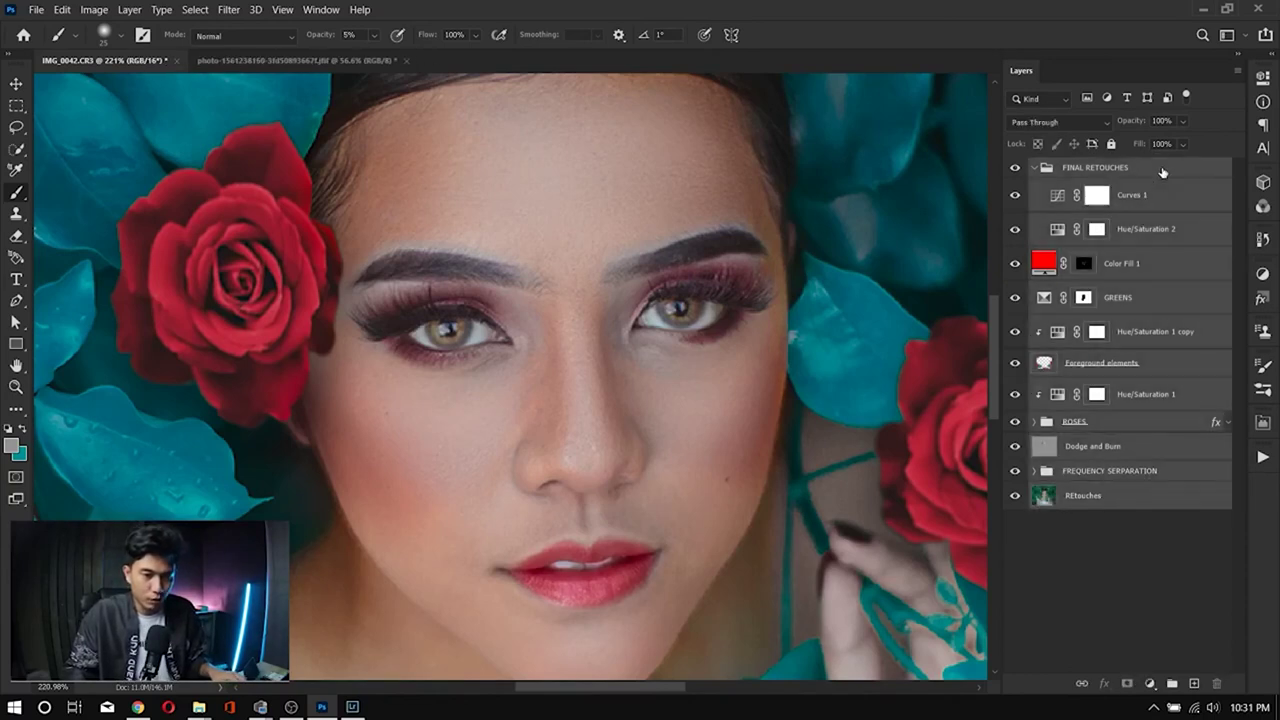
pyautogui.hotkey('ctrl', 'g')
# Step: Duplicate Group 1, merge the copy into one layer, and hide the original Group 1
pyautogui.hotkey('ctrl', 'j')
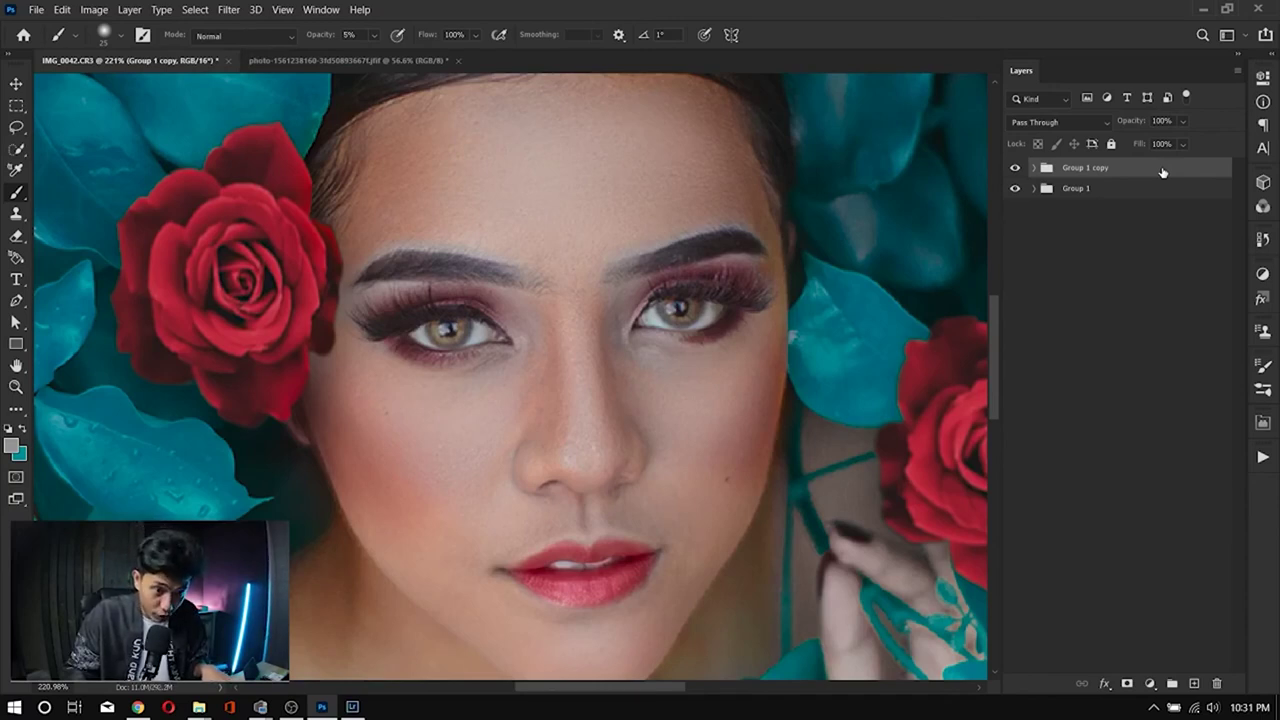
pyautogui.hotkey('ctrl', 'e')
pyautogui.click(1015, 195)
pyautogui.hotkey('ctrl', '0')
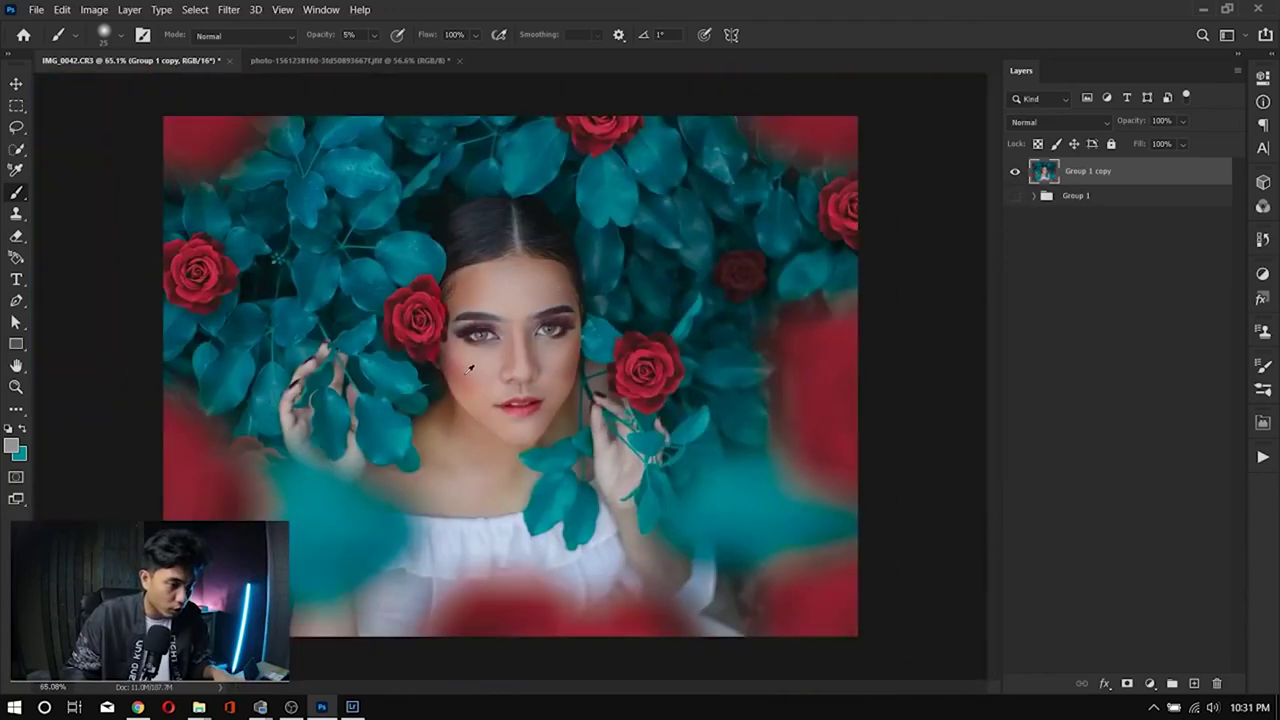
# Step: Pick the Dodge tool and compare the eyes with the Lightroom Classic reference
pyautogui.scroll(3, 454, 386)
pyautogui.scroll(-4, 469, 370)
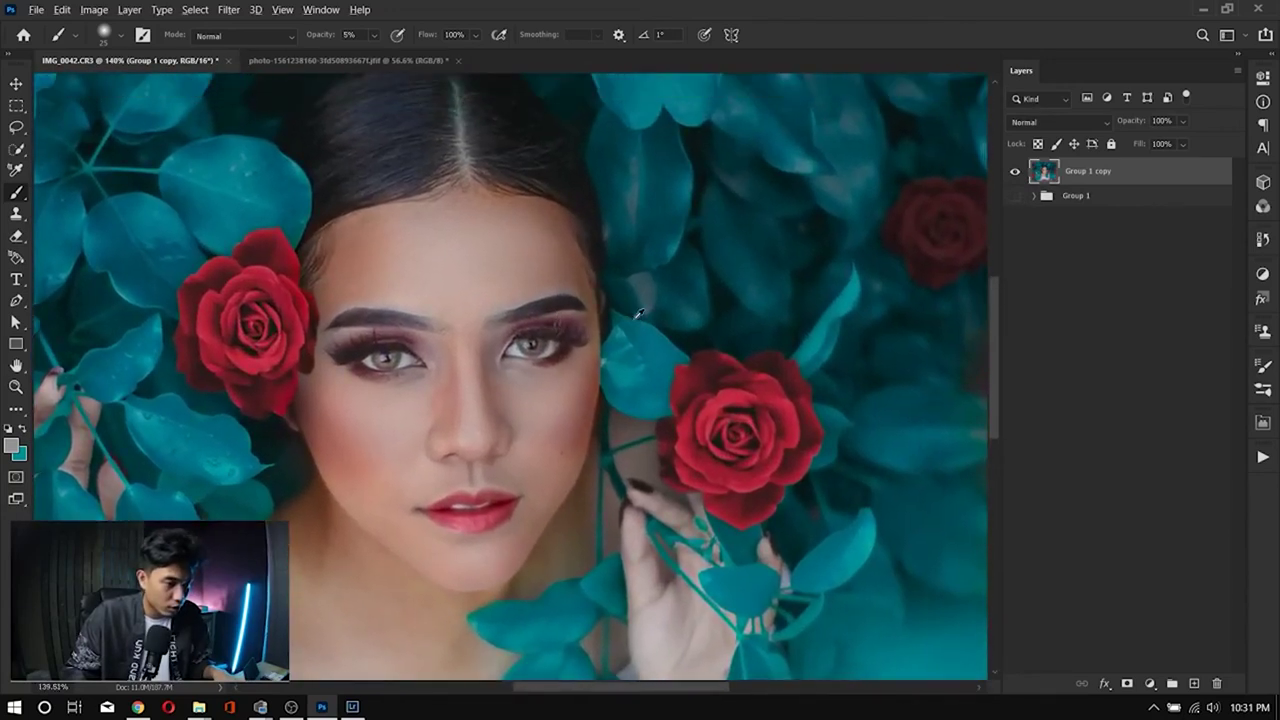
pyautogui.scroll(5, 528, 311)
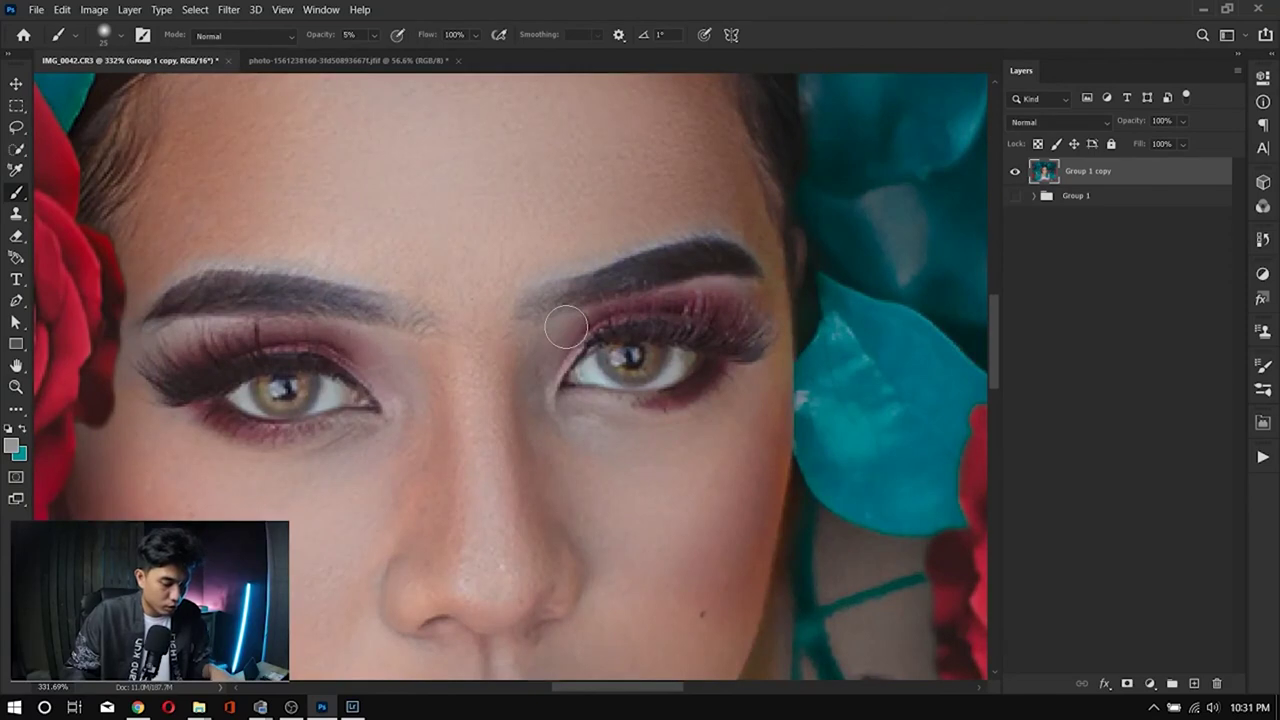
pyautogui.press('o')
pyautogui.scroll(-3, 471, 286)
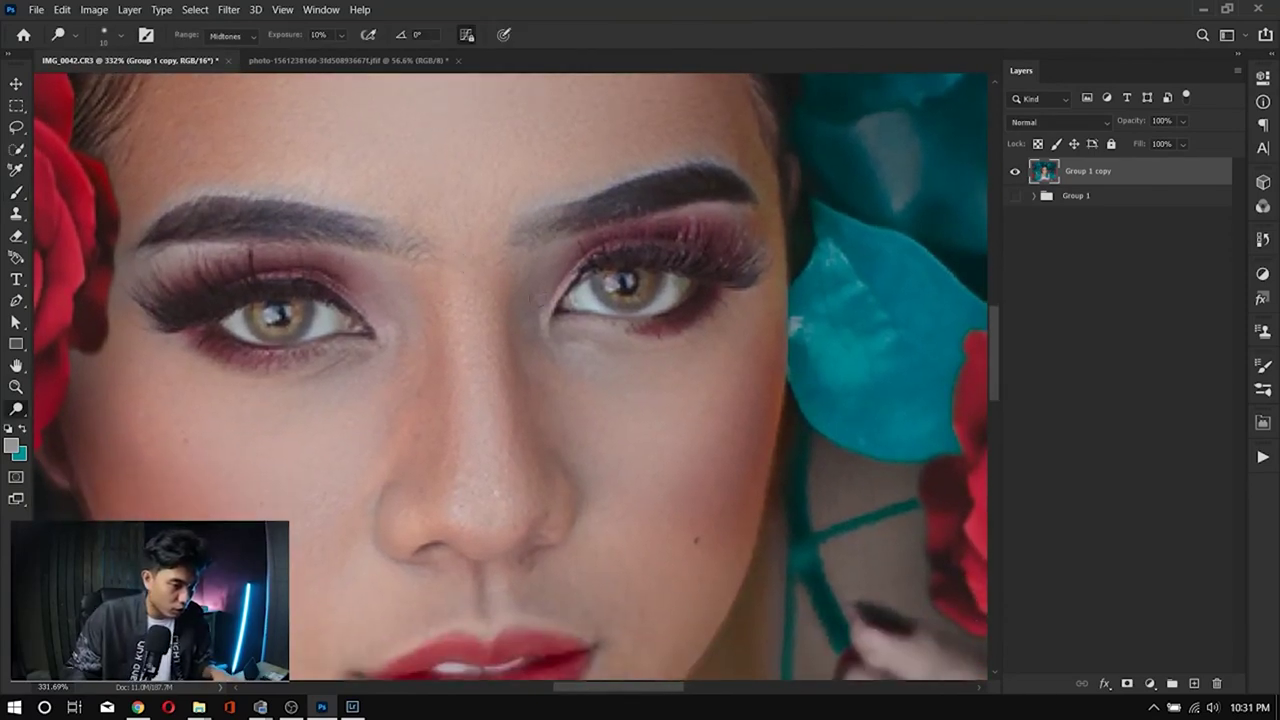
pyautogui.scroll(3, 266, 314)
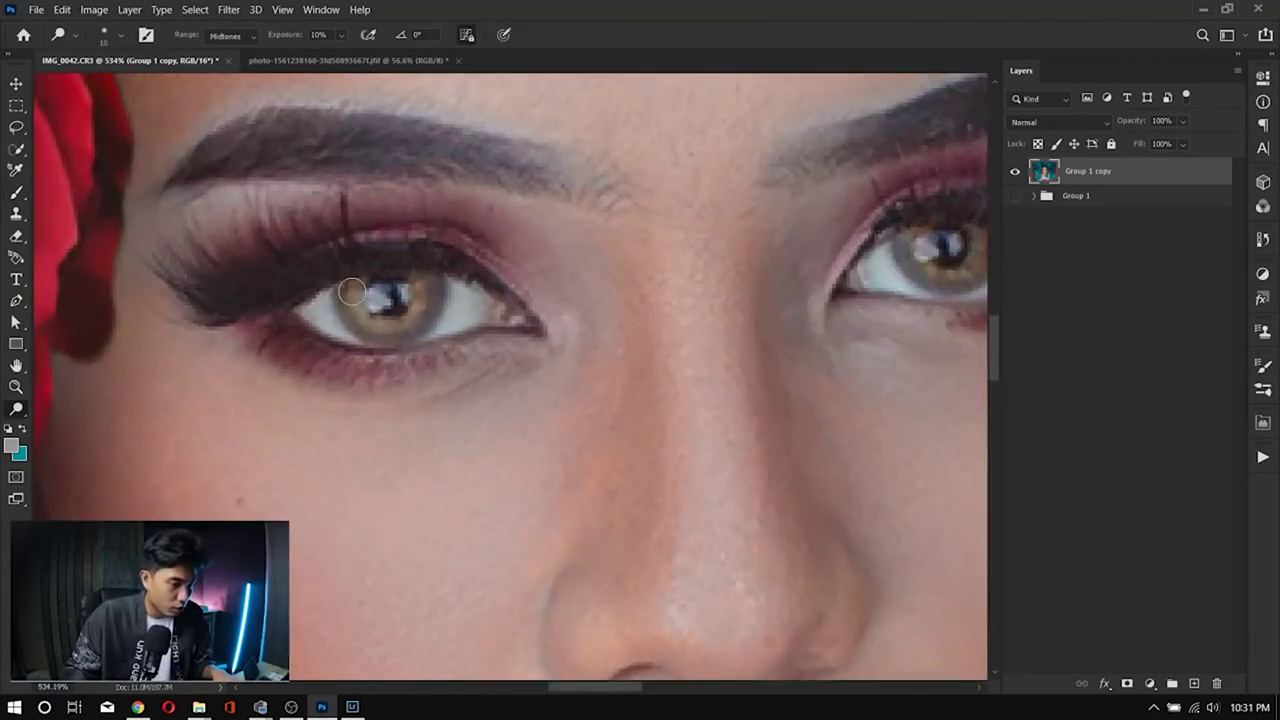
pyautogui.scroll(-10, 492, 312)
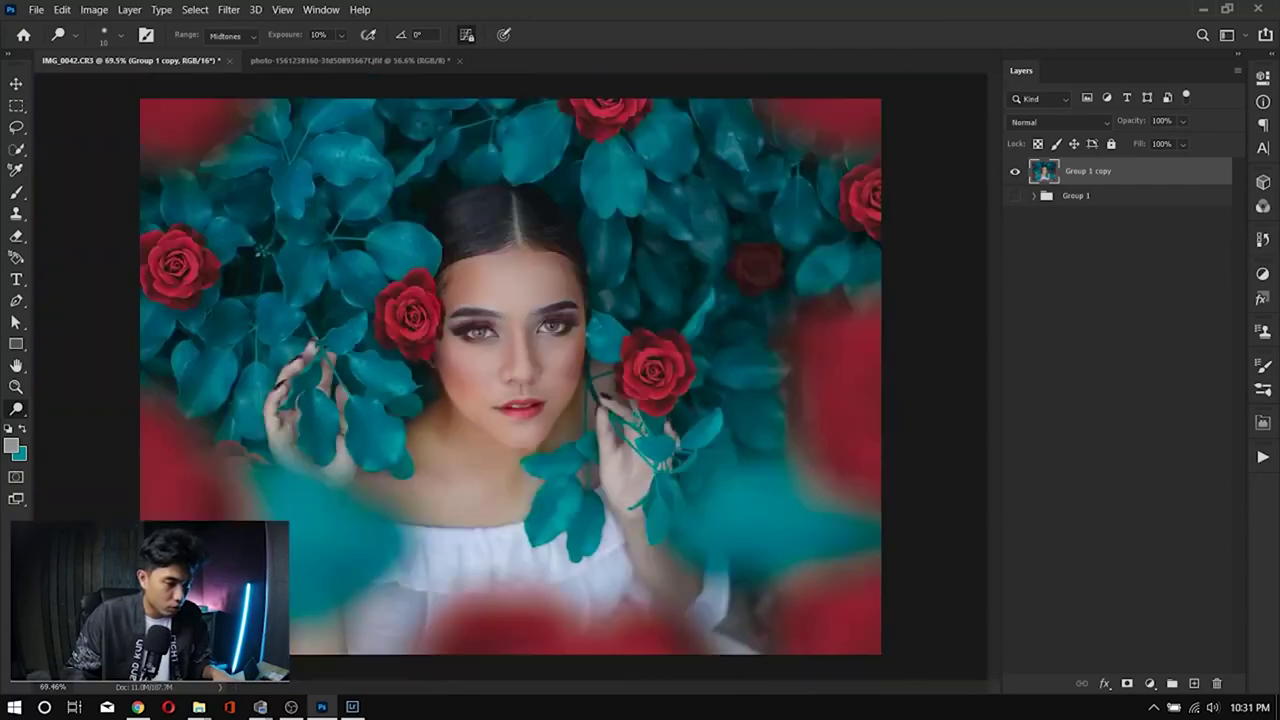
pyautogui.scroll(2, 537, 316)
pyautogui.hotkey('alt', 'Tab')
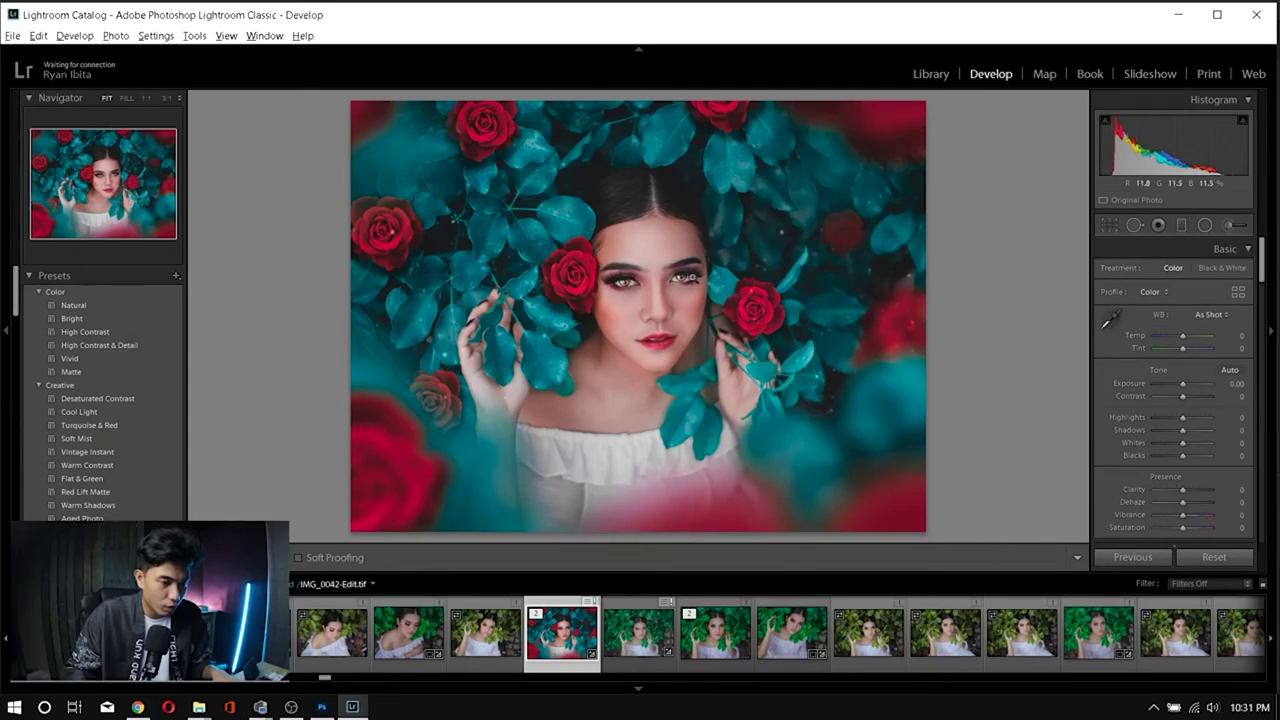
pyautogui.hotkey('alt', 'Tab')
# Step: Dodge the left iris highlight with a smaller brush, then move over to the other eye
pyautogui.scroll(3, 569, 321)
pyautogui.scroll(-6, 540, 318)
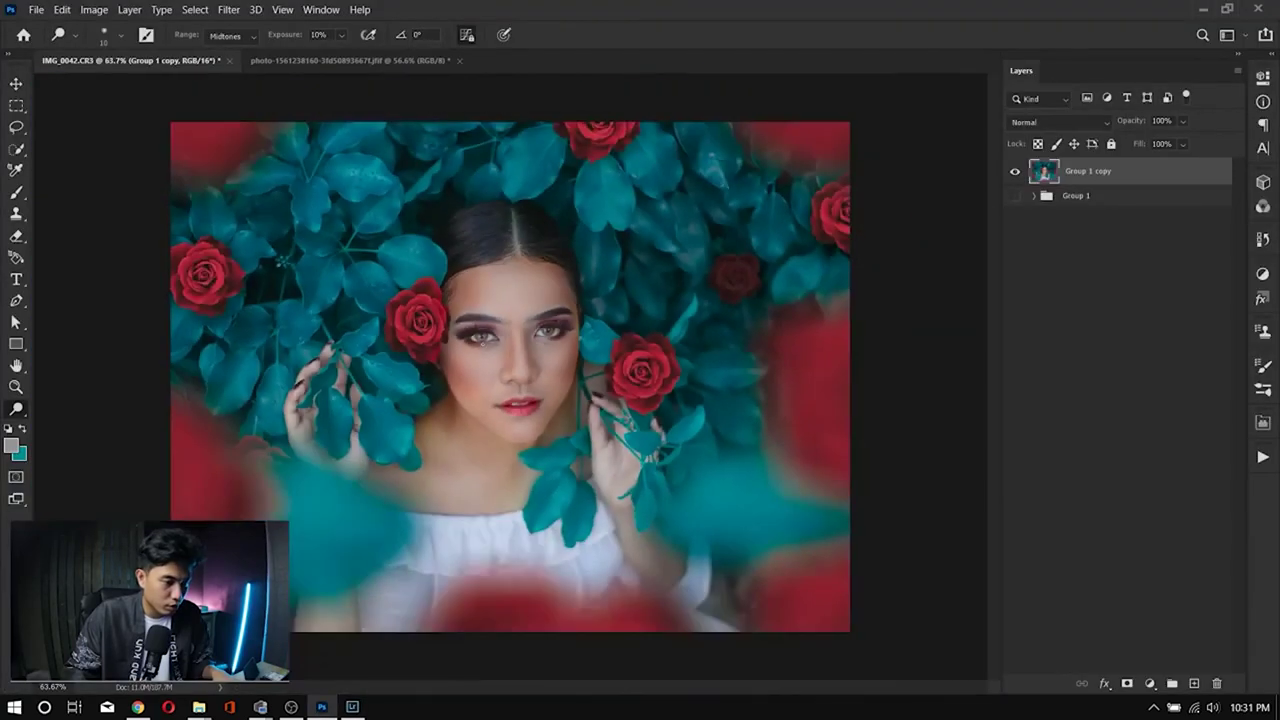
pyautogui.scroll(5, 498, 315)
pyautogui.scroll(8, 498, 316)
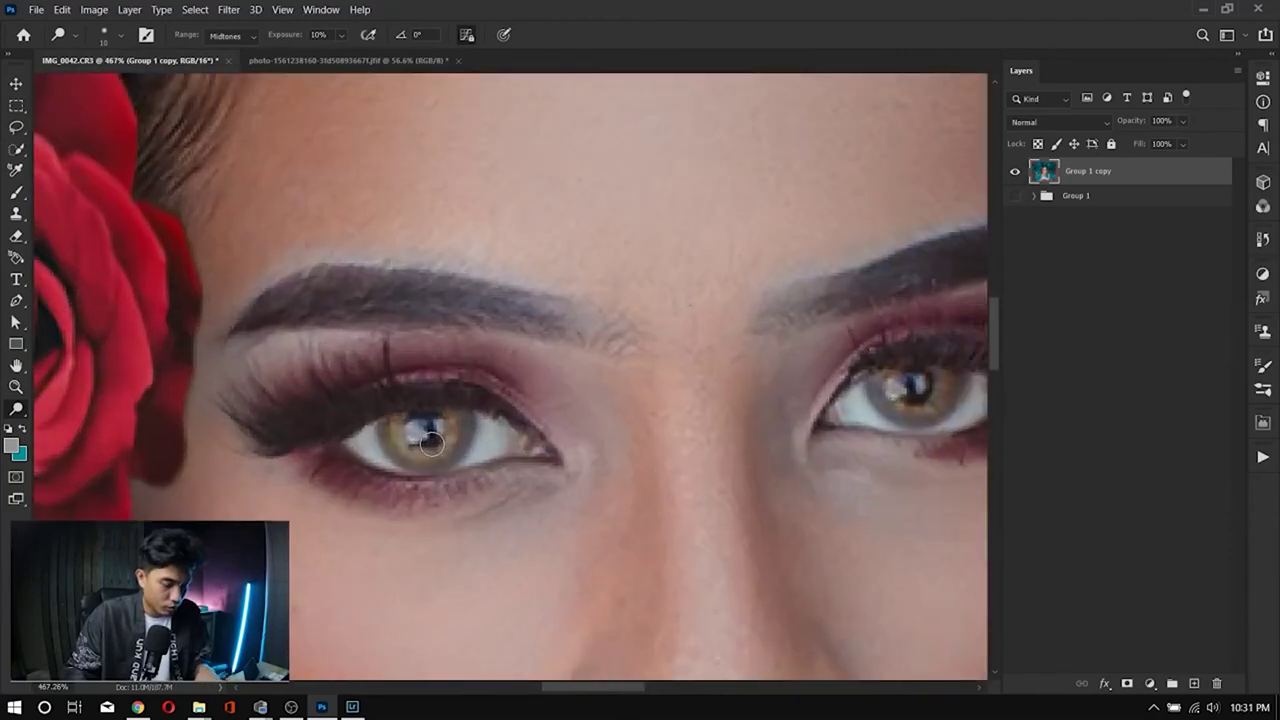
pyautogui.moveTo(431, 443); pyautogui.dragTo(450, 425)
pyautogui.press('[')
pyautogui.press('[')
pyautogui.press('[')
pyautogui.press('[')
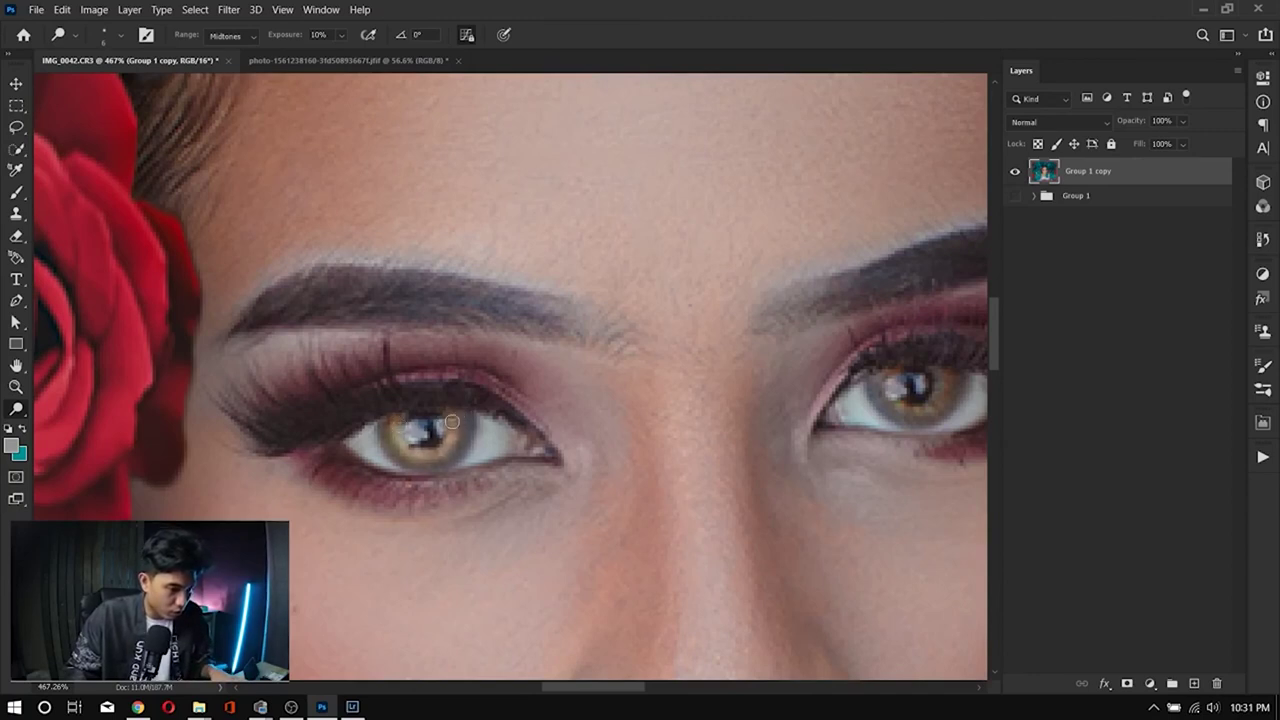
pyautogui.moveTo(501, 410); pyautogui.dragTo(443, 410)
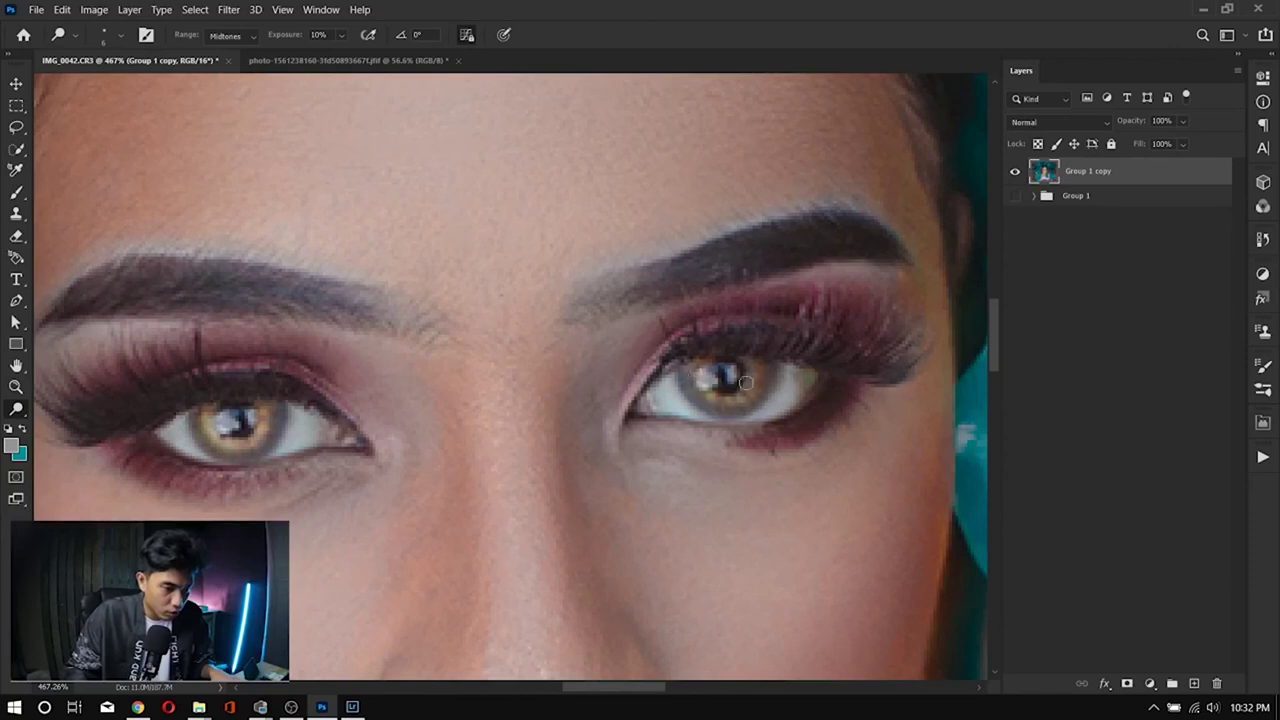
pyautogui.scroll(-10, 734, 498)
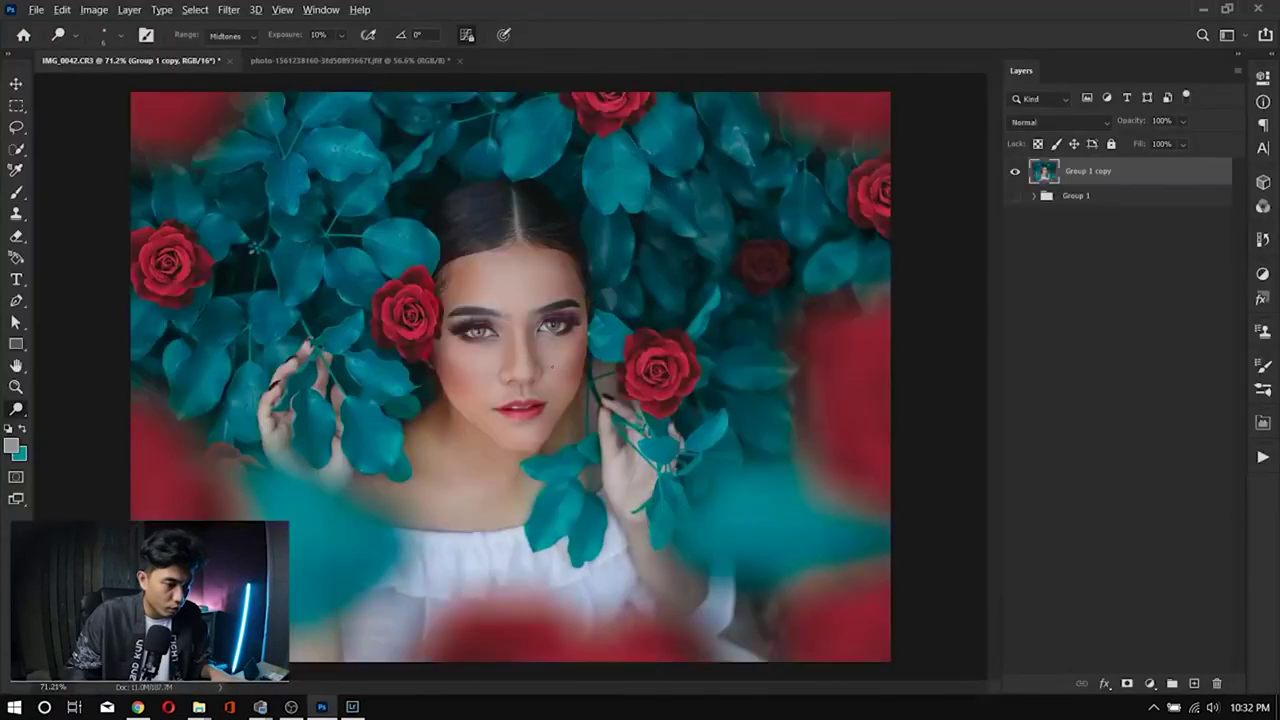
pyautogui.scroll(5, 550, 366)
pyautogui.scroll(3, 550, 366)
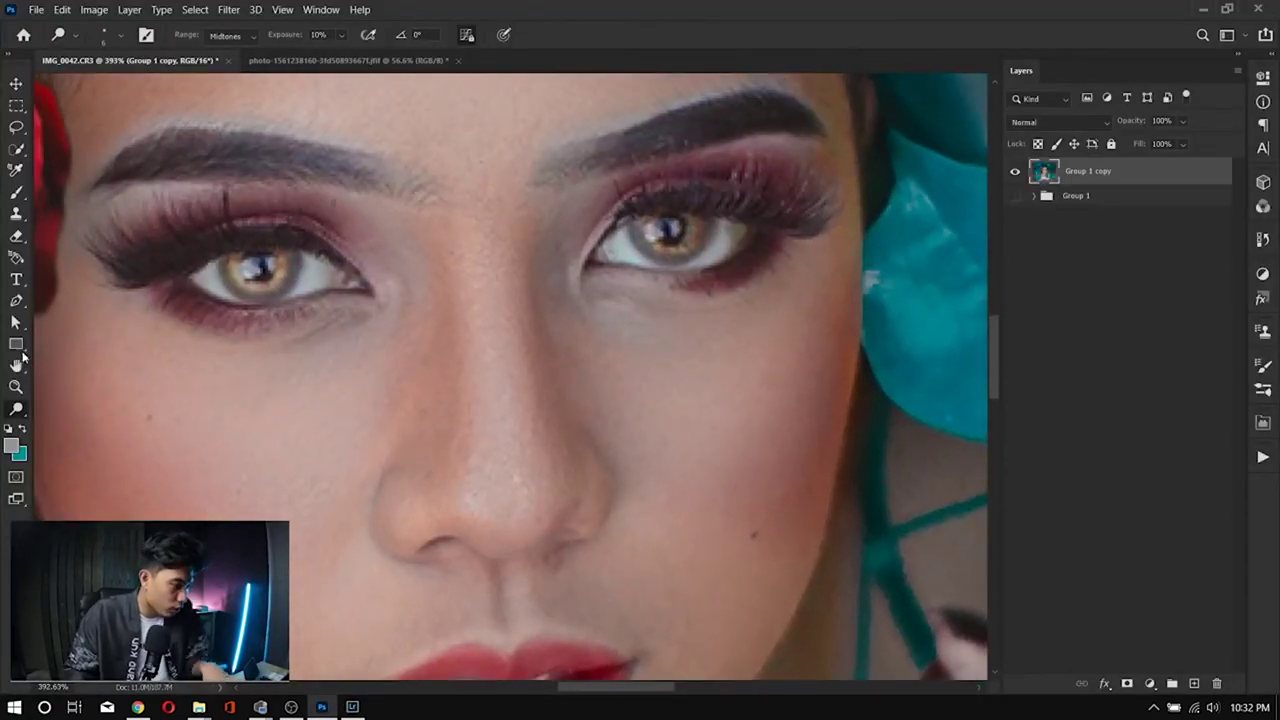
# Step: Set up the Sponge tool in Saturate mode with higher flow and a roughly 9 px brush
pyautogui.click(17, 410)
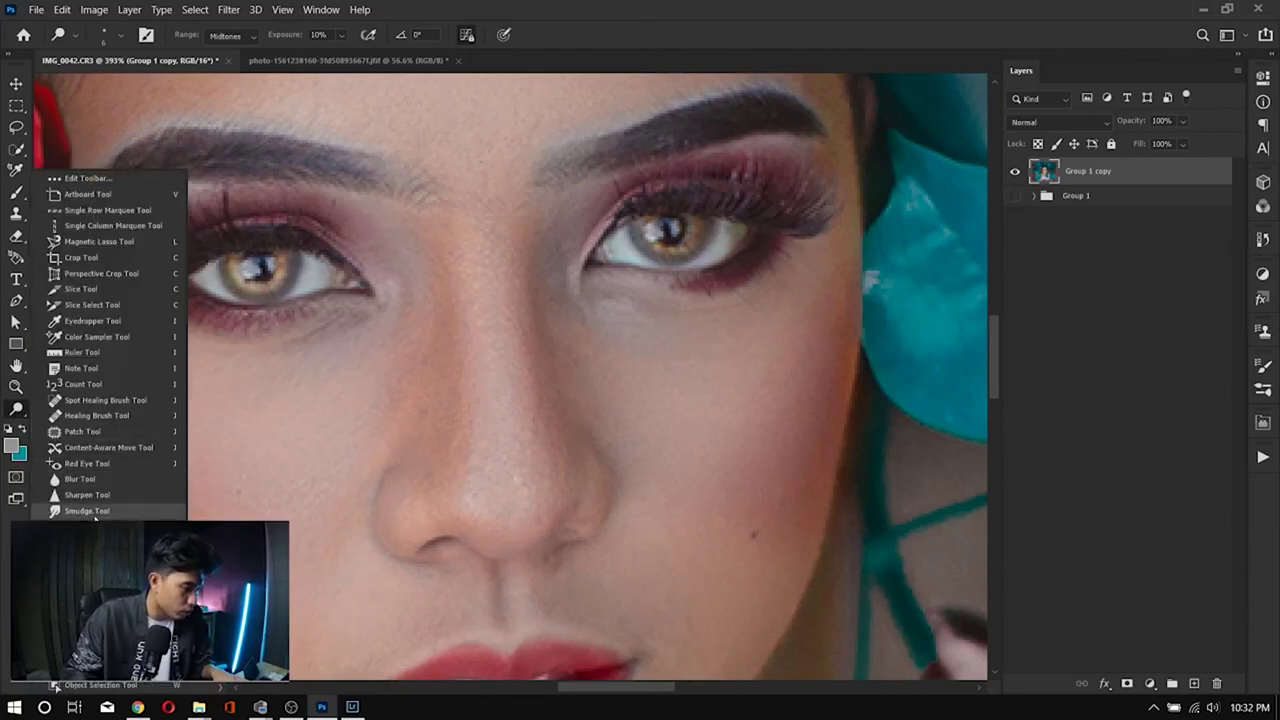
pyautogui.click(58, 680)
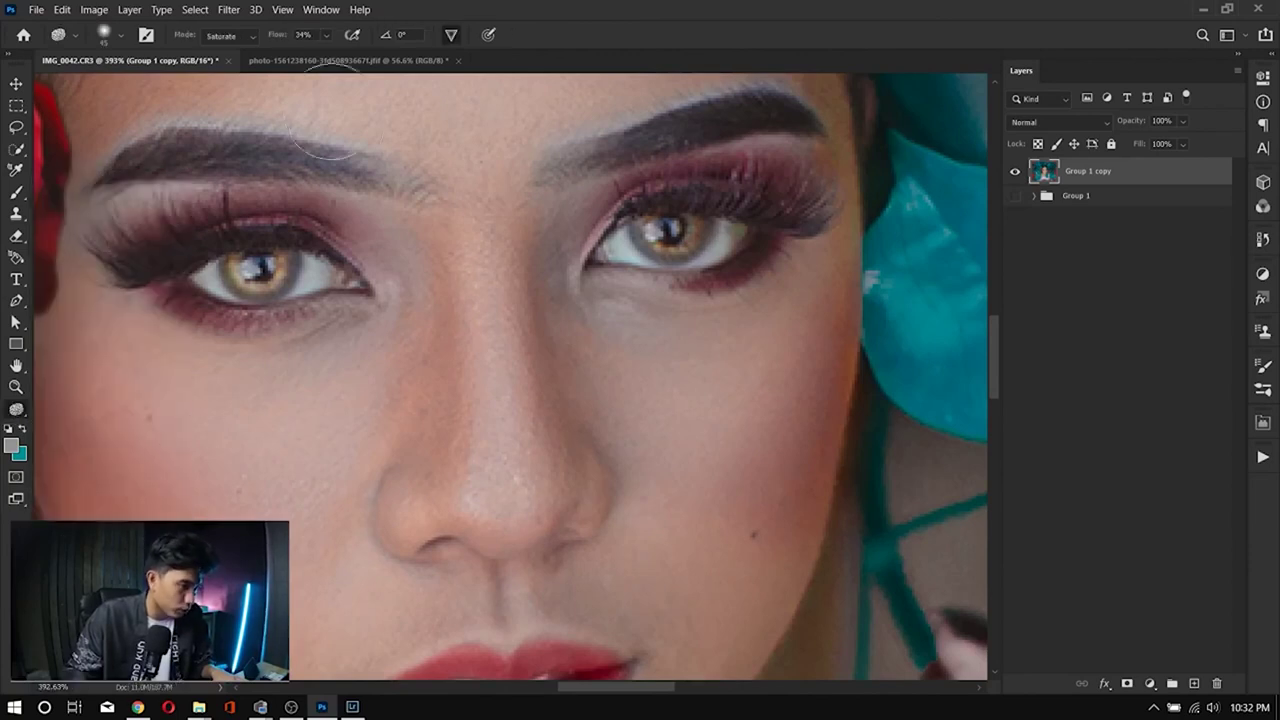
pyautogui.click(240, 37)
pyautogui.click(235, 68)
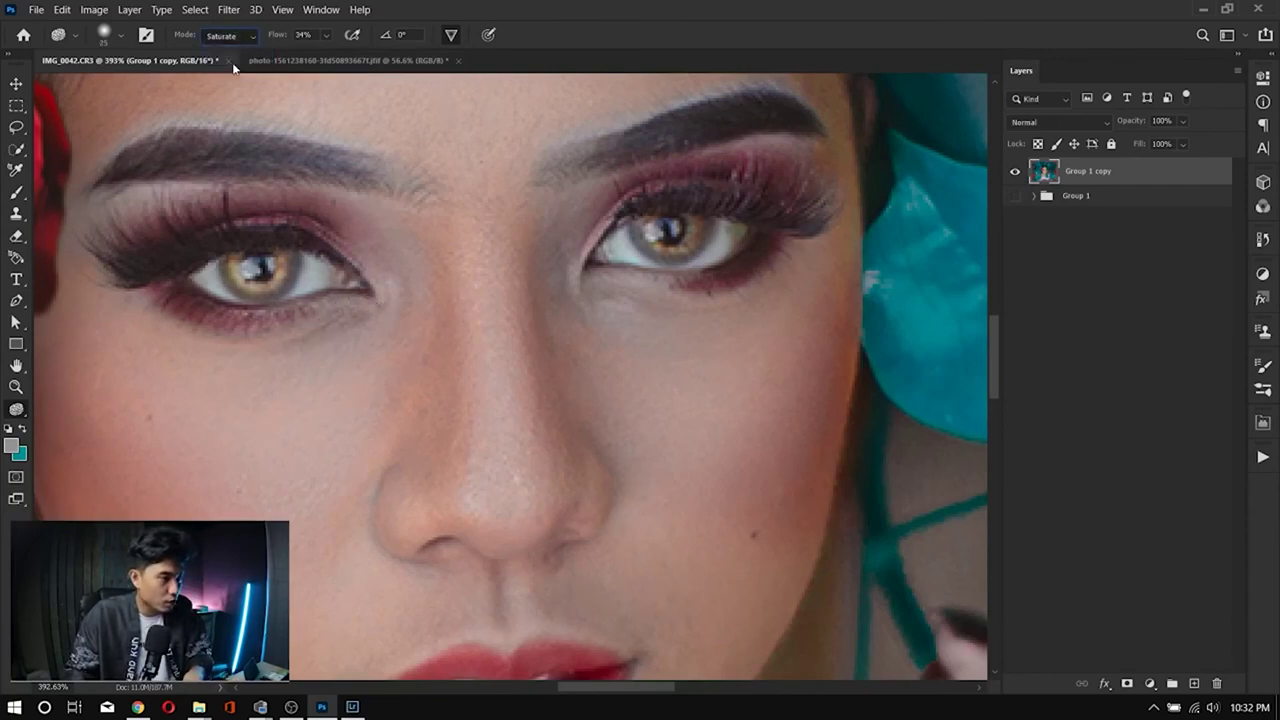
pyautogui.moveTo(275, 40); pyautogui.dragTo(287, 40)
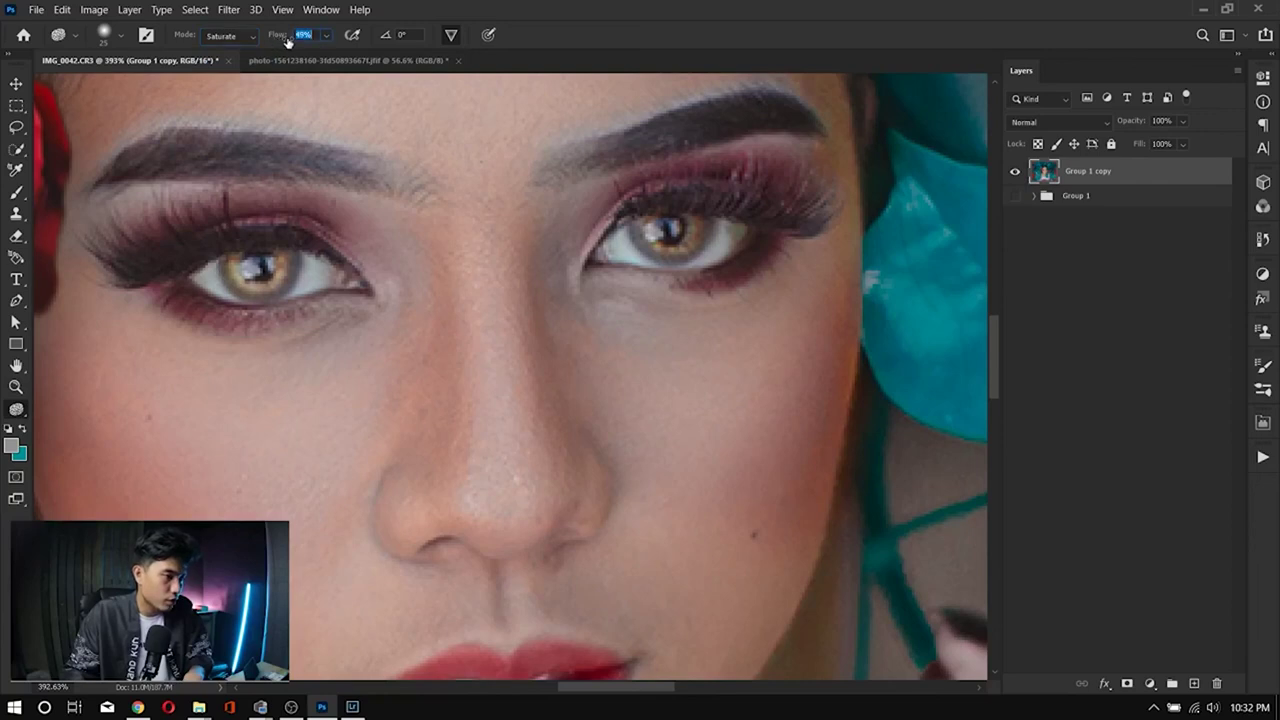
pyautogui.press('[')
pyautogui.press('[')
pyautogui.press('[')
pyautogui.press('[')
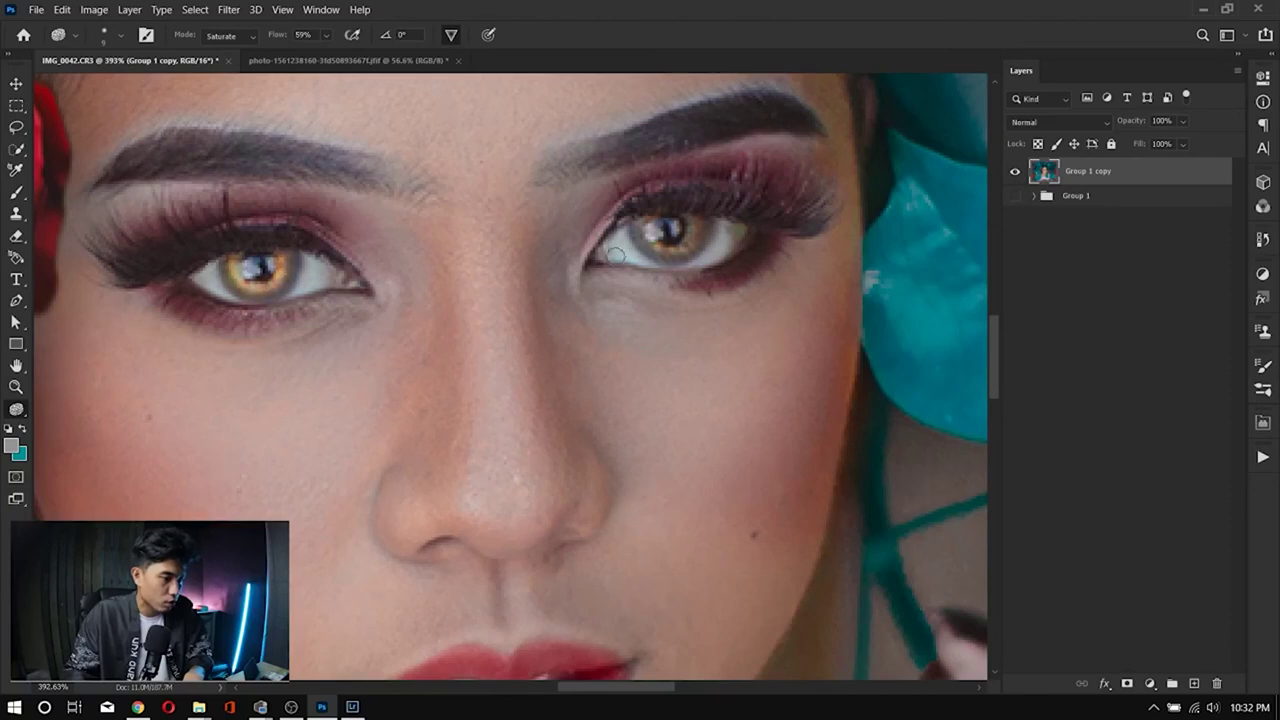
# Step: Saturate both irises and the right upper eyelid to a warm amber-orange
pyautogui.moveTo(655, 238); pyautogui.dragTo(688, 244)
pyautogui.moveTo(258, 265)
pyautogui.mouseDown()
pyautogui.moveTo(230, 262)
pyautogui.moveTo(278, 260)
pyautogui.moveTo(268, 280)
pyautogui.mouseUp()
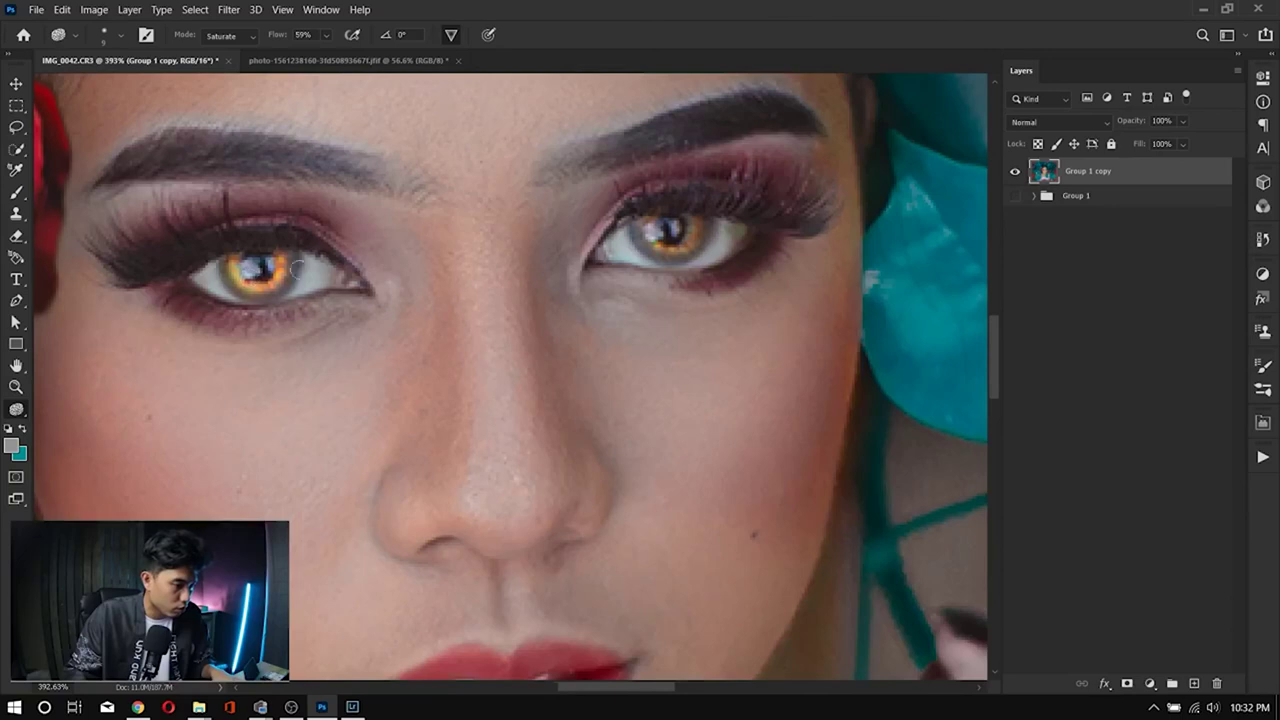
pyautogui.scroll(-5, 494, 296)
pyautogui.scroll(-5, 494, 296)
pyautogui.scroll(5, 599, 284)
pyautogui.moveTo(649, 358)
pyautogui.mouseDown()
pyautogui.moveTo(557, 328)
pyautogui.moveTo(654, 344)
pyautogui.moveTo(635, 363)
pyautogui.mouseUp()
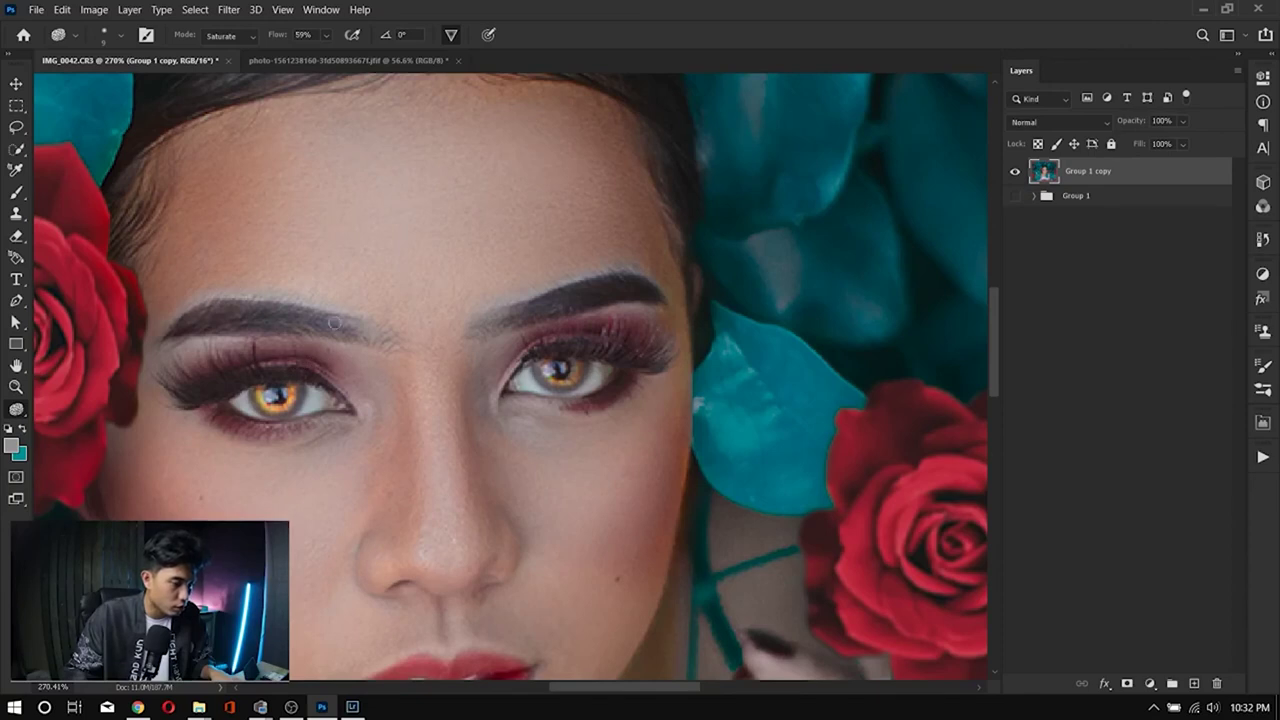
pyautogui.click(17, 420)
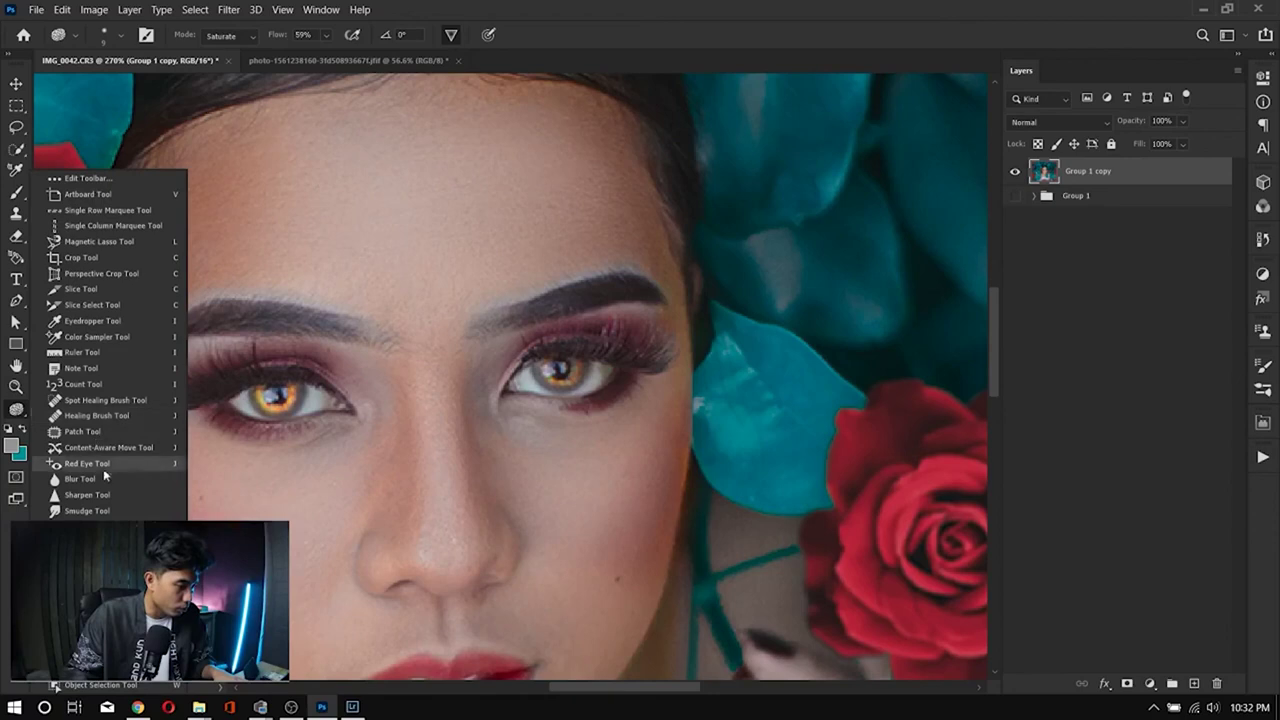
# Step: Switch back to the Dodge tool limited to Shadows, brush size 25, and lighten the left lash line
pyautogui.click(55, 686)
pyautogui.click(228, 36)
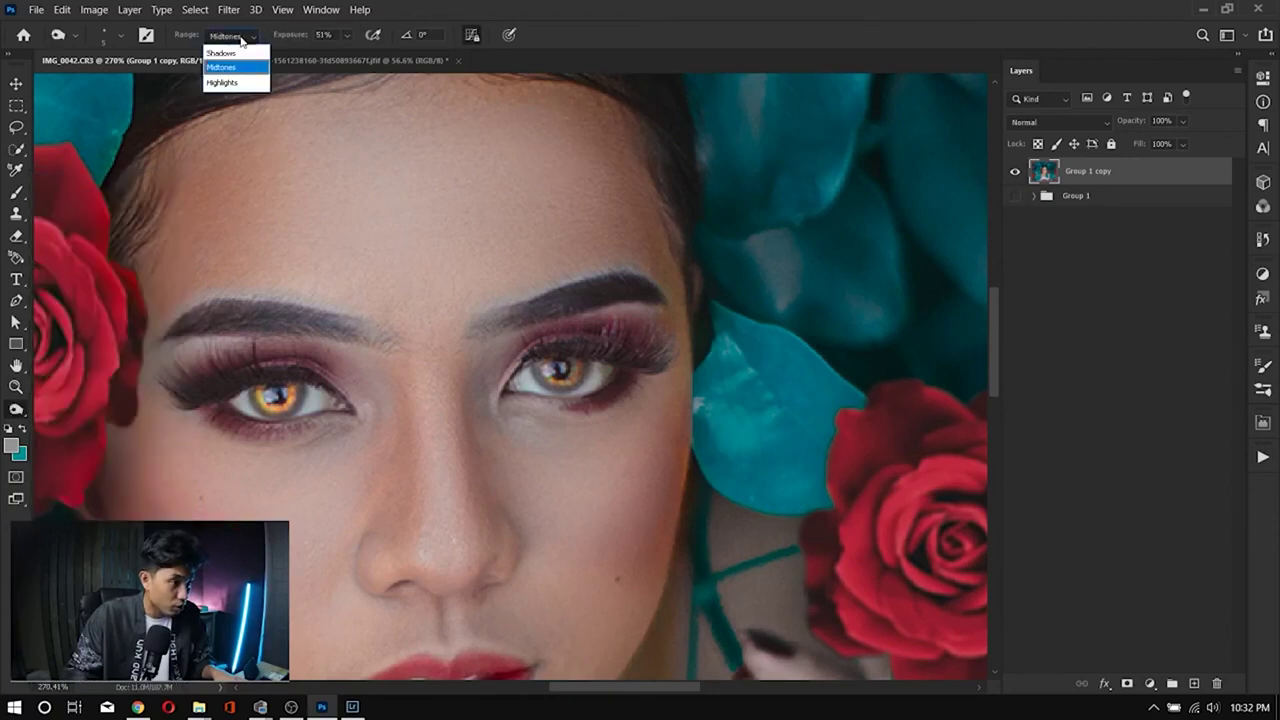
pyautogui.click(242, 55)
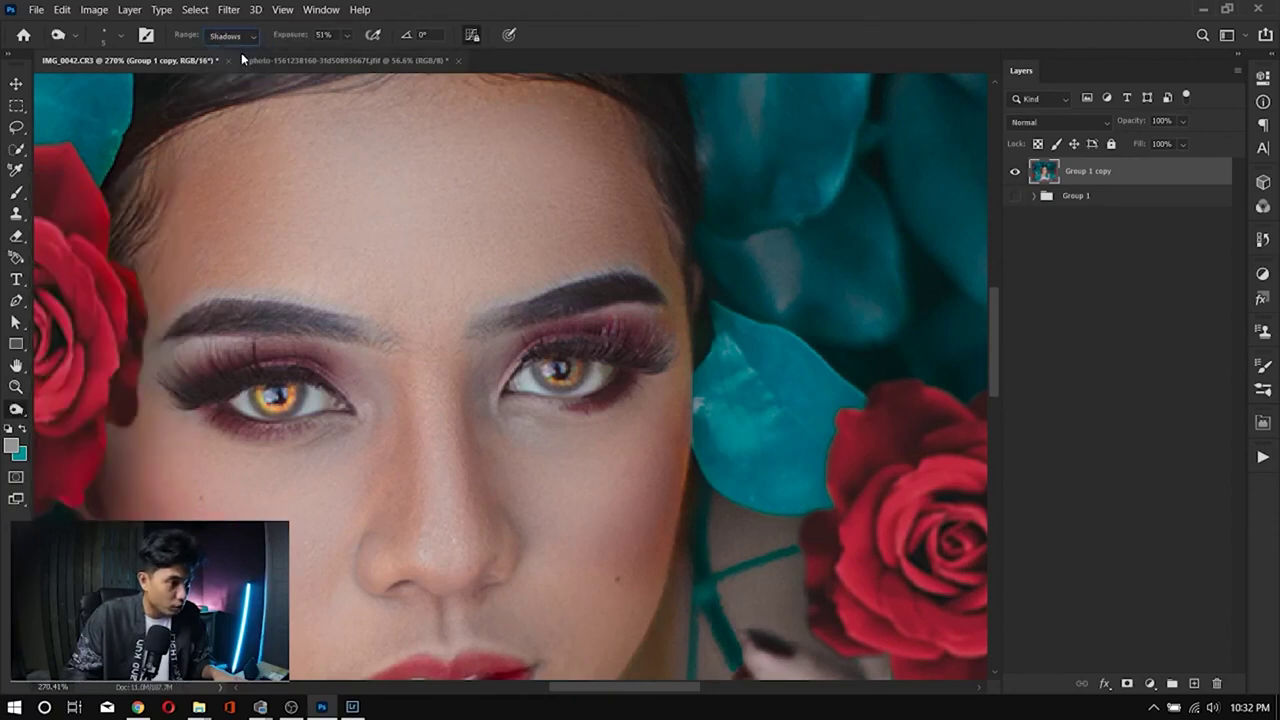
pyautogui.click(322, 34)
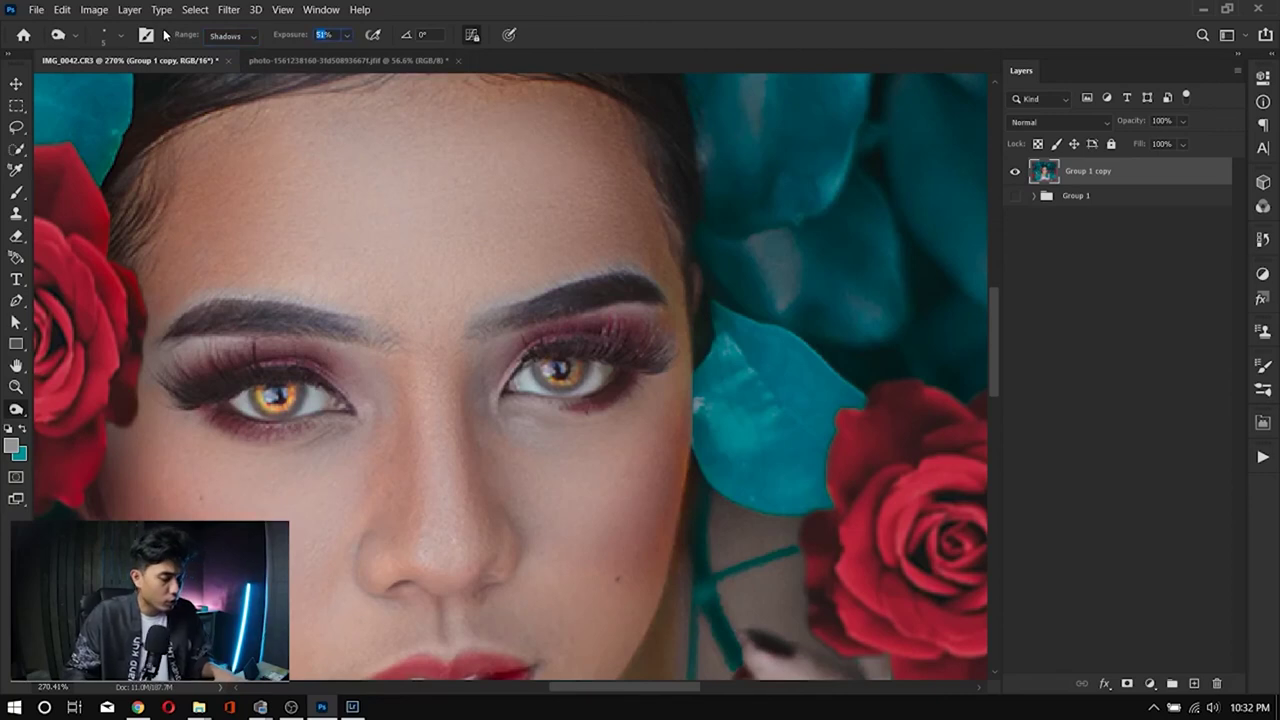
pyautogui.write('20')
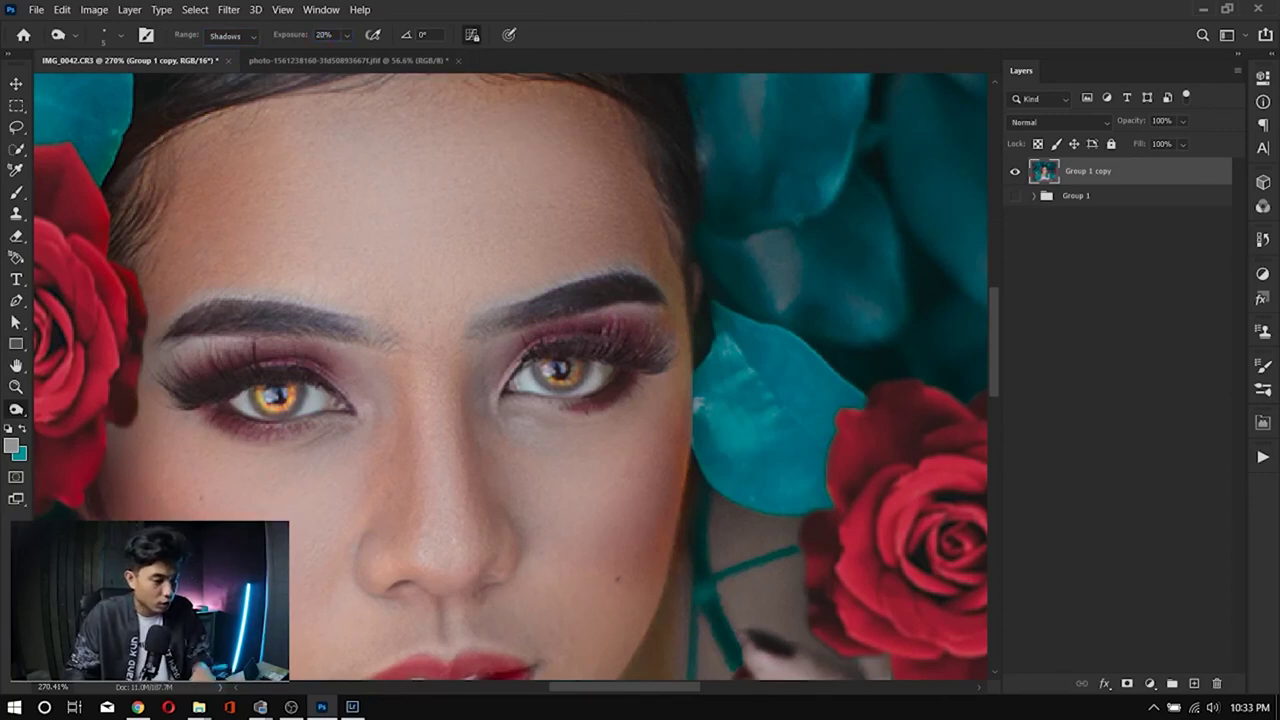
pyautogui.press(']')
pyautogui.press(']')
pyautogui.press(']')
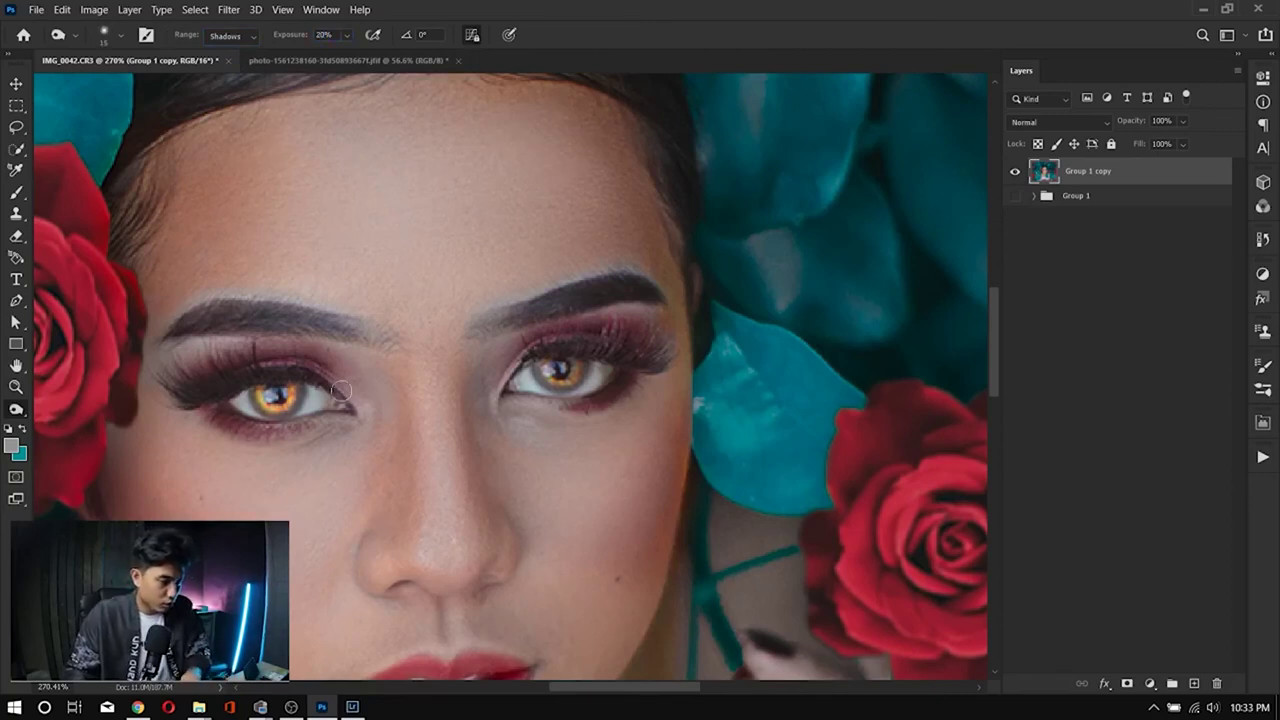
pyautogui.moveTo(344, 404)
pyautogui.mouseDown()
pyautogui.moveTo(265, 369)
pyautogui.moveTo(214, 374)
pyautogui.moveTo(185, 394)
pyautogui.mouseUp()
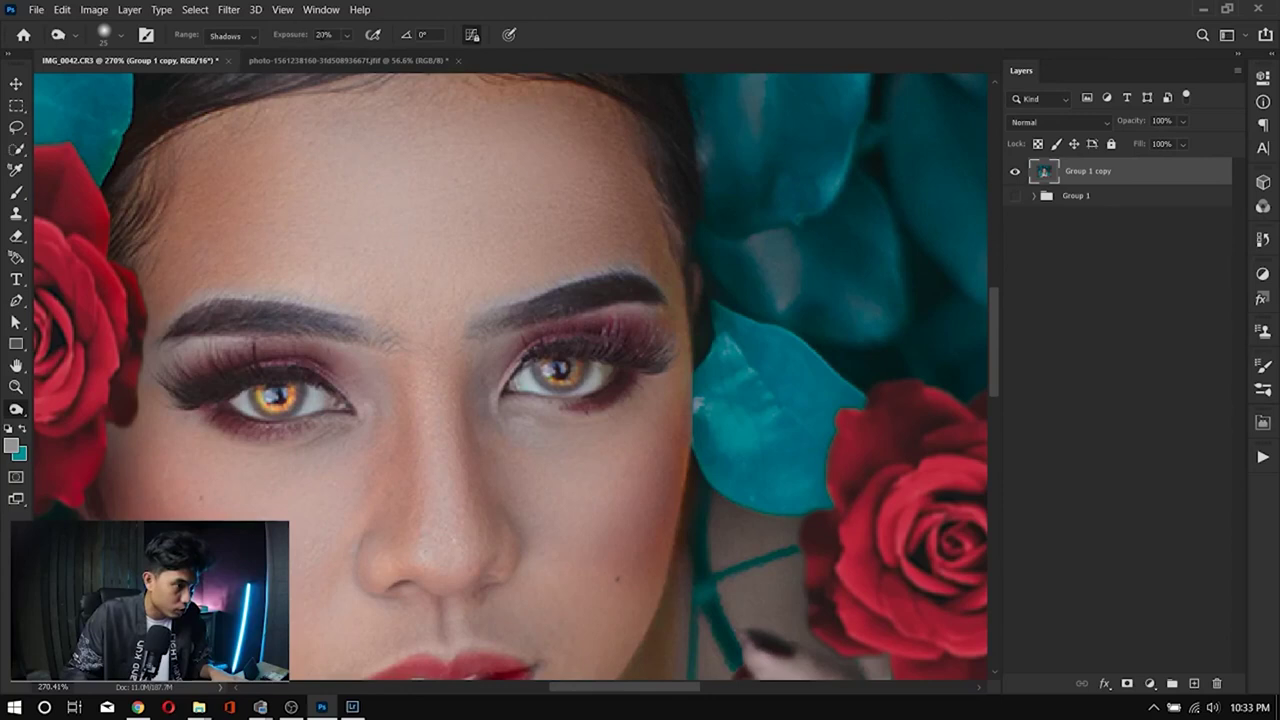
# Step: Set Dodge exposure to 5% and gently brighten the left iris, resizing the brush for detail
pyautogui.write('5')
pyautogui.press('Return')
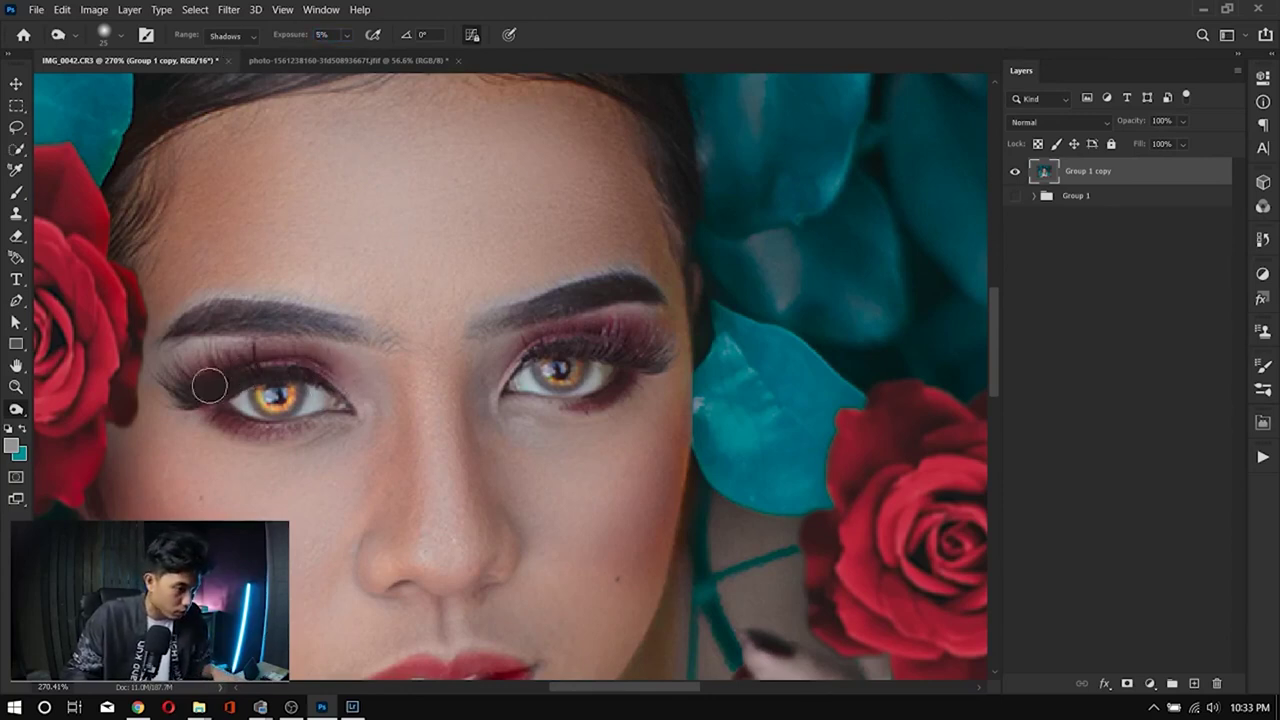
pyautogui.moveTo(290, 380)
pyautogui.mouseDown()
pyautogui.moveTo(316, 394)
pyautogui.moveTo(306, 398)
pyautogui.mouseUp()
pyautogui.press('[')
pyautogui.press('[')
pyautogui.press('[')
pyautogui.press('[')
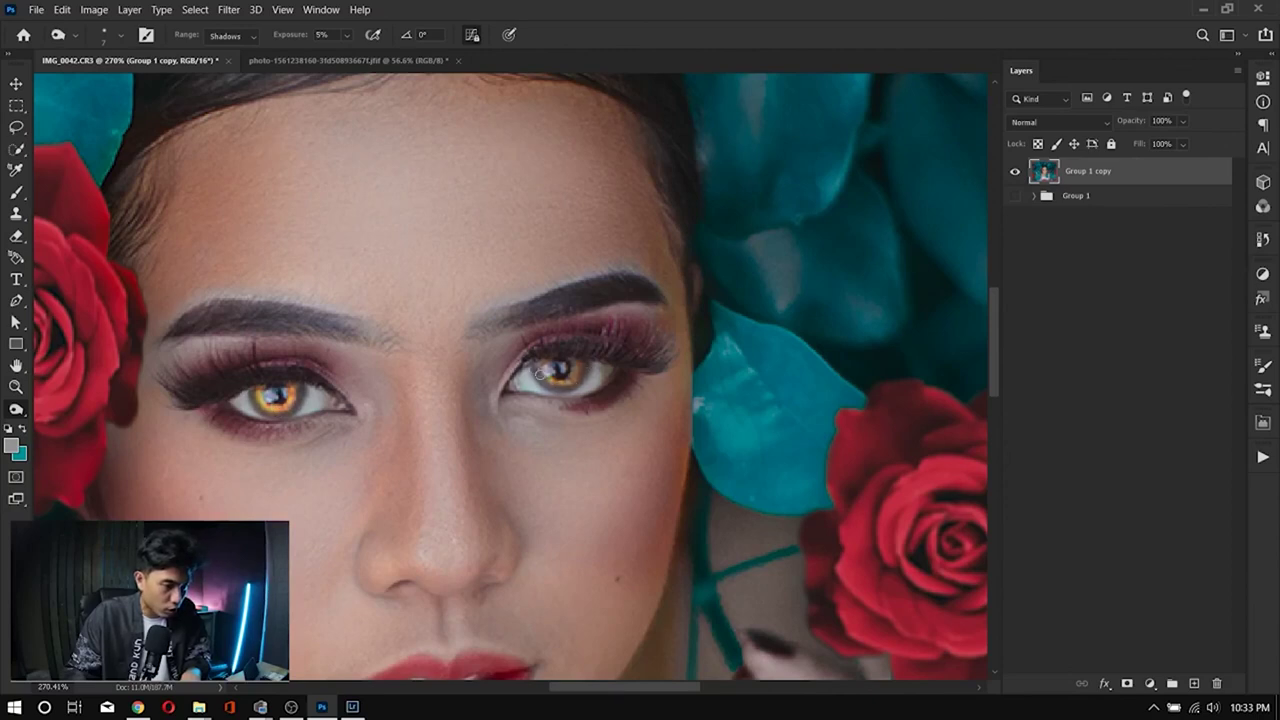
pyautogui.press(']')
pyautogui.press(']')
pyautogui.press(']')
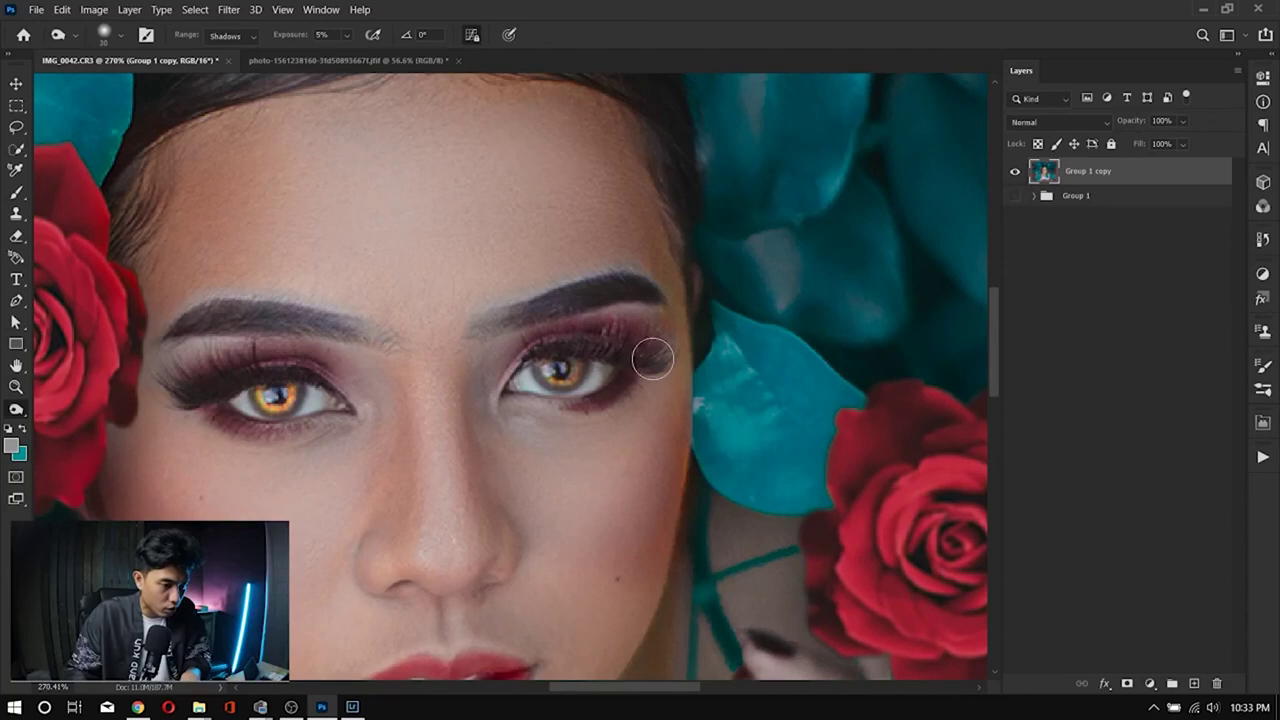
pyautogui.press('[')
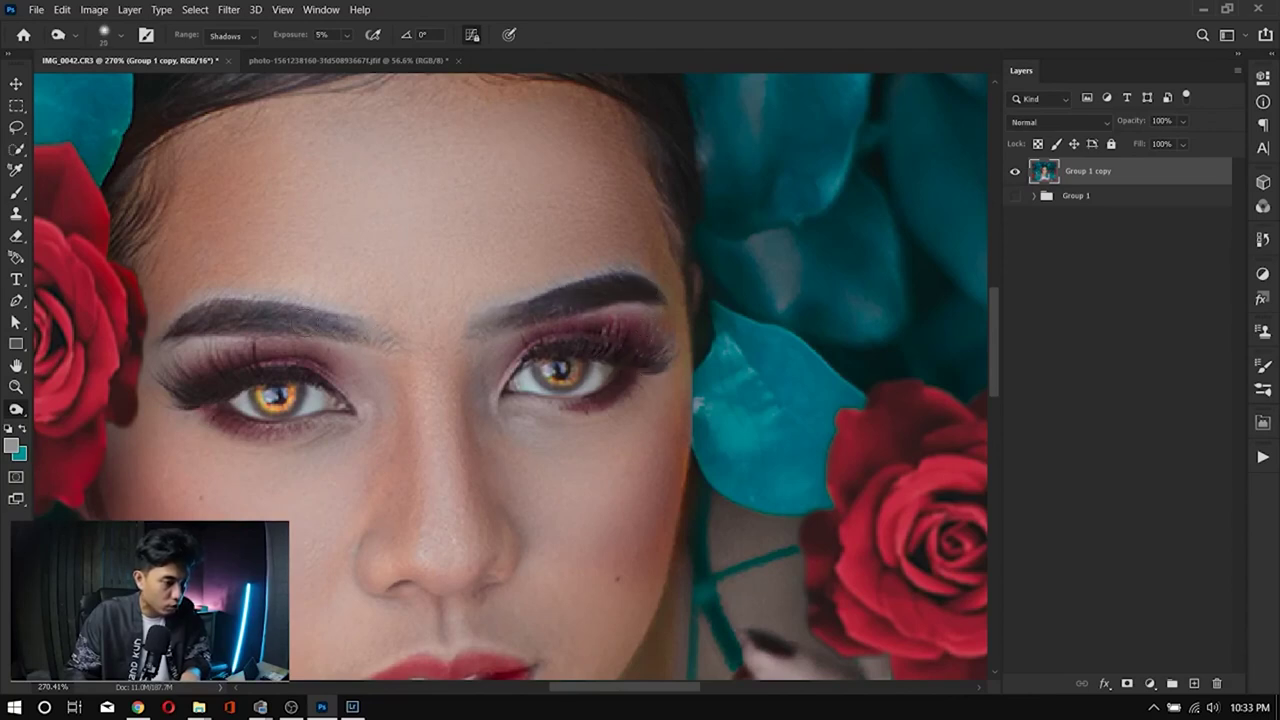
pyautogui.press('[')
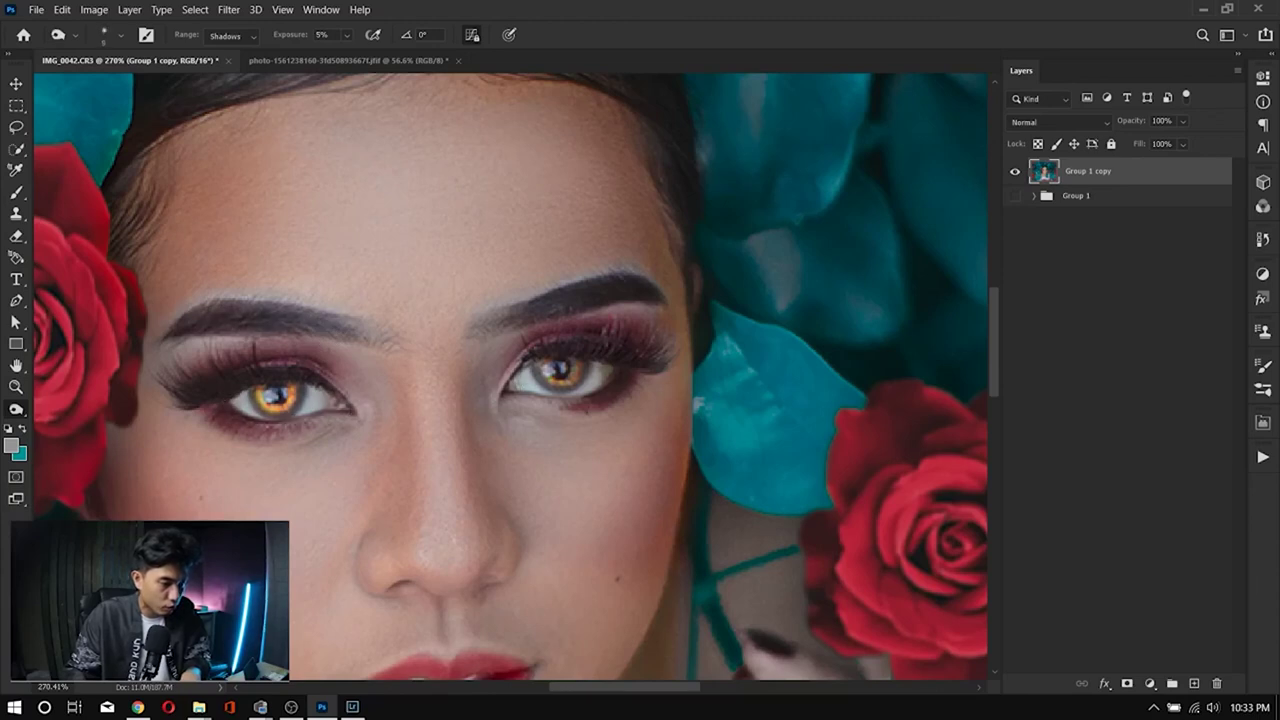
# Step: Review the eyes and bring the Lightroom Classic reference to the front for comparison
pyautogui.scroll(-6, 640, 390)
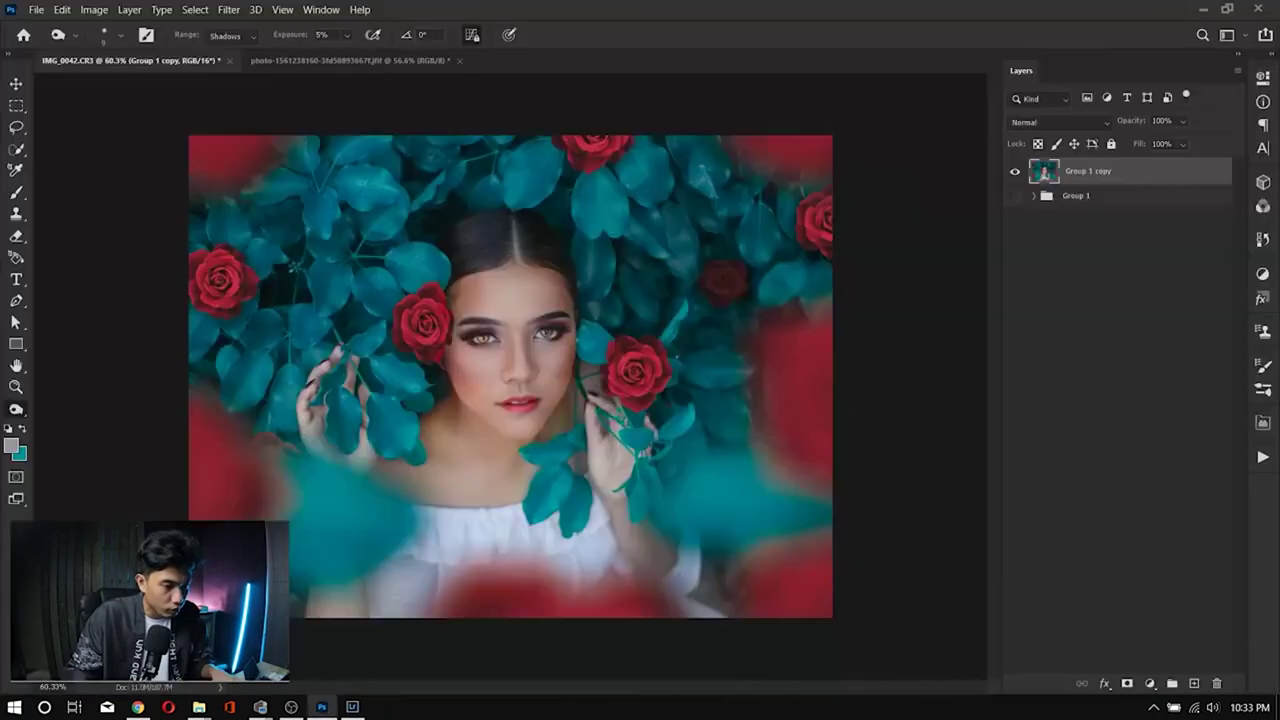
pyautogui.scroll(3, 532, 345)
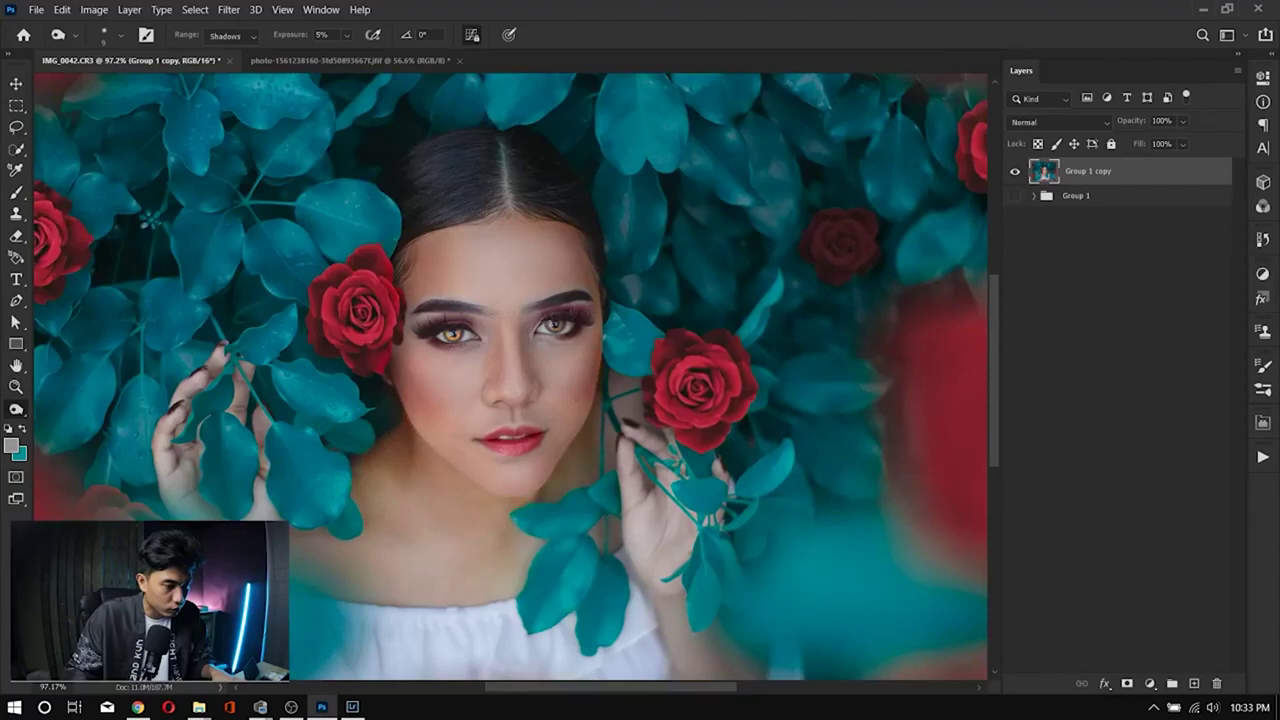
pyautogui.scroll(-4, 511, 376)
pyautogui.scroll(2, 511, 376)
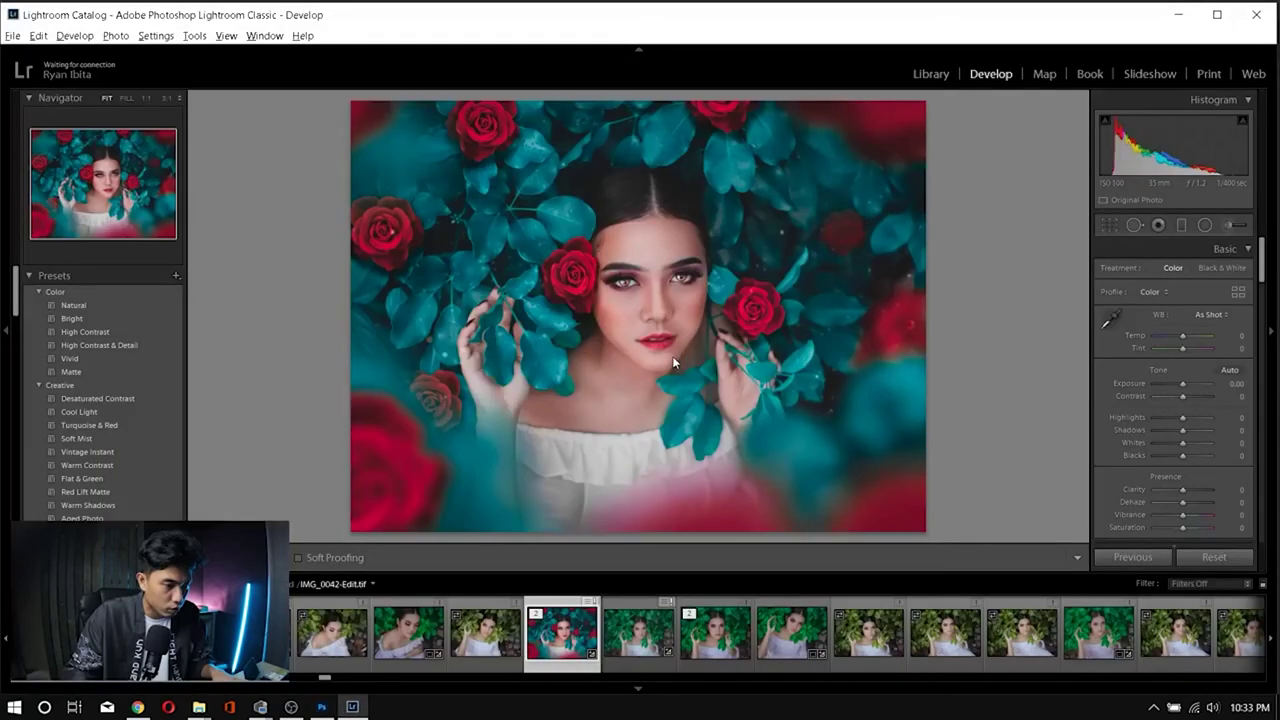
pyautogui.hotkey('alt', 'Tab')
pyautogui.scroll(3, 672, 356)
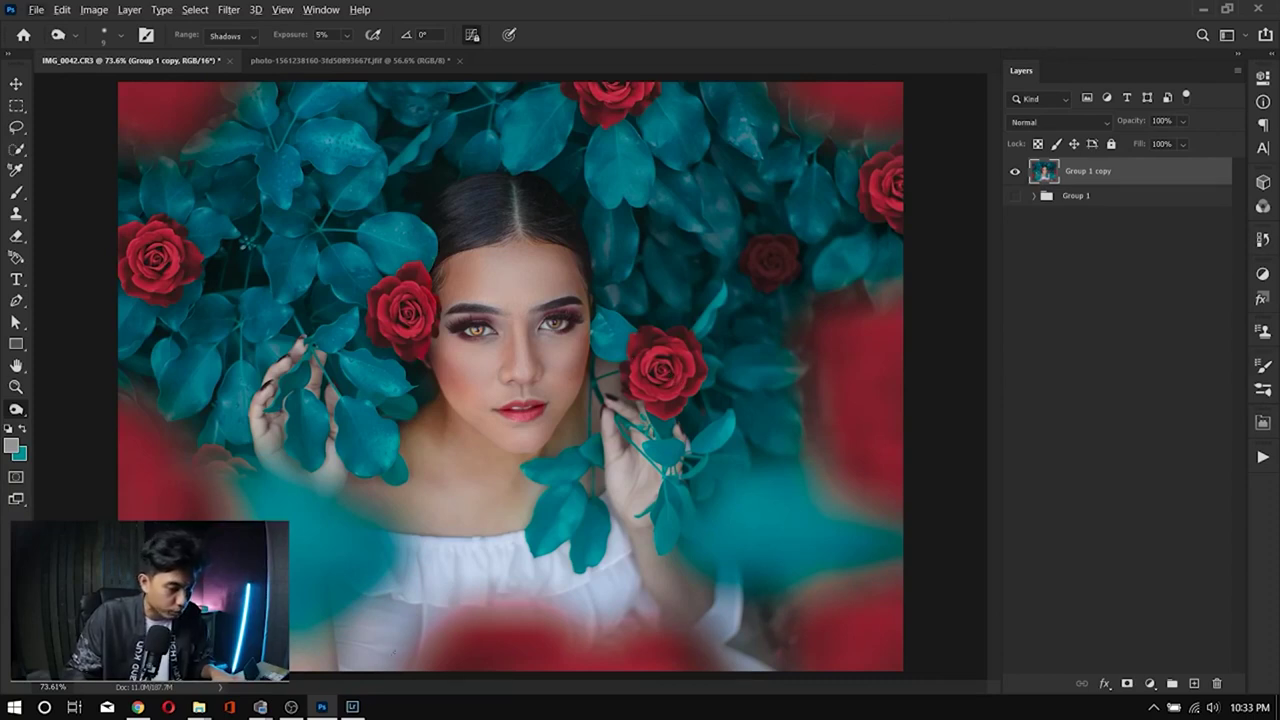
pyautogui.click(352, 707)
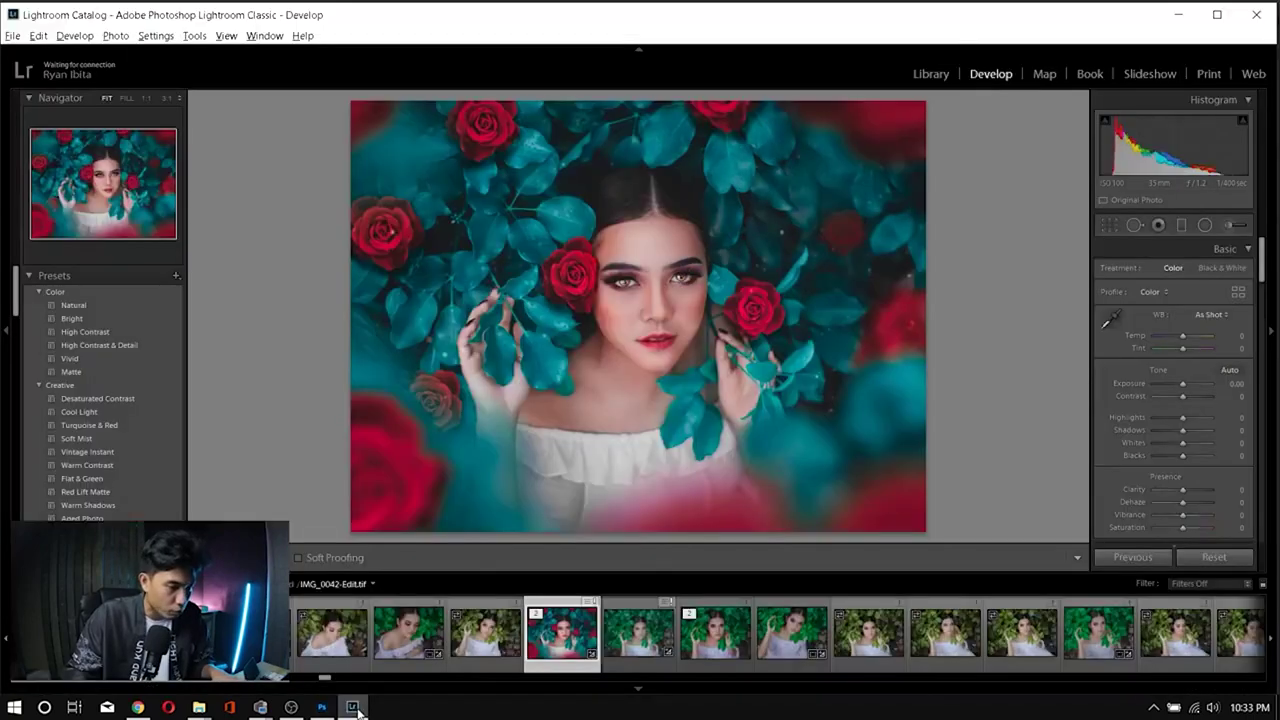
# Step: Overwrite the disk metadata with catalog settings for IMG_0042 and IMG_0042-Edit.tif, then return to Photoshop
pyautogui.click(638, 634)
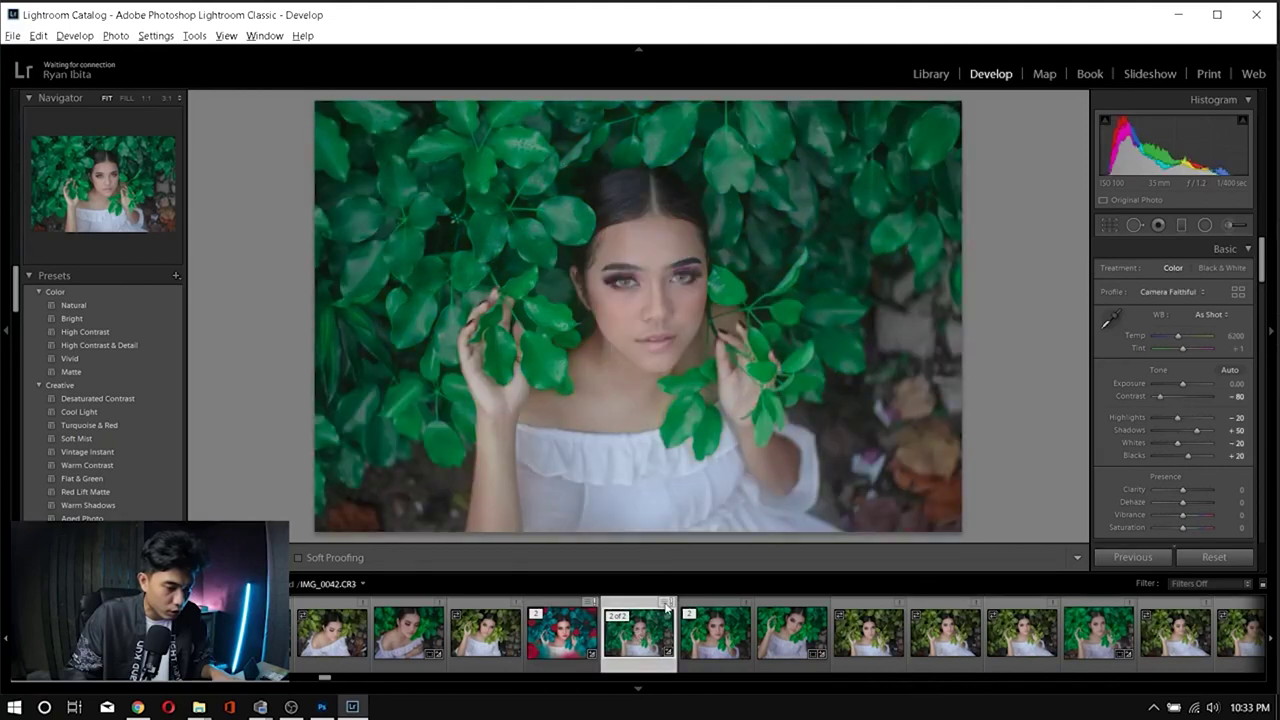
pyautogui.click(666, 607)
pyautogui.click(668, 387)
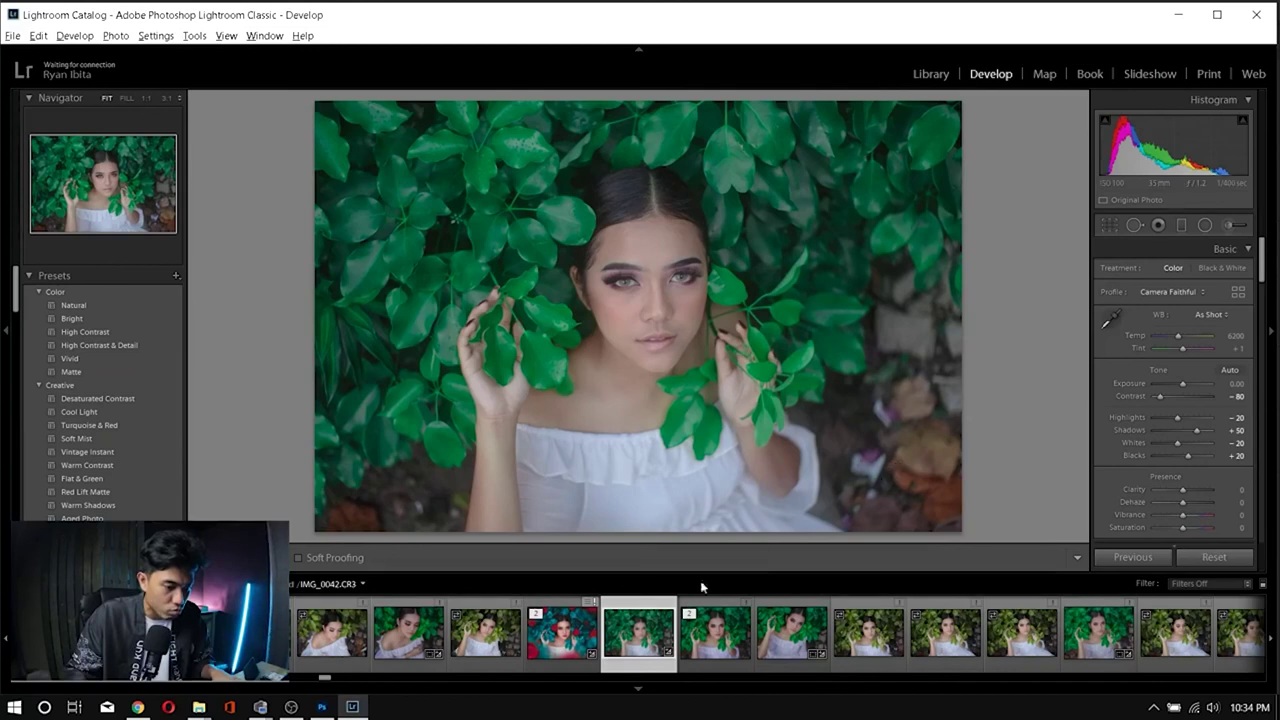
pyautogui.click(570, 635)
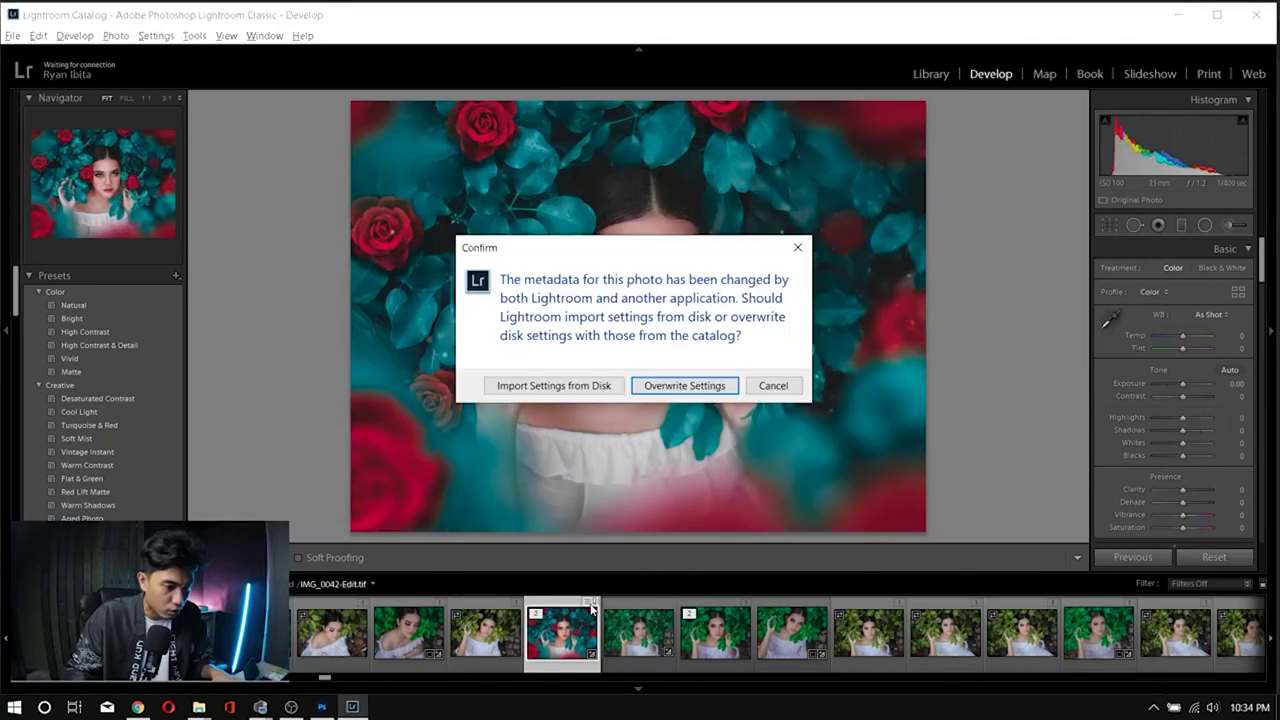
pyautogui.click(693, 386)
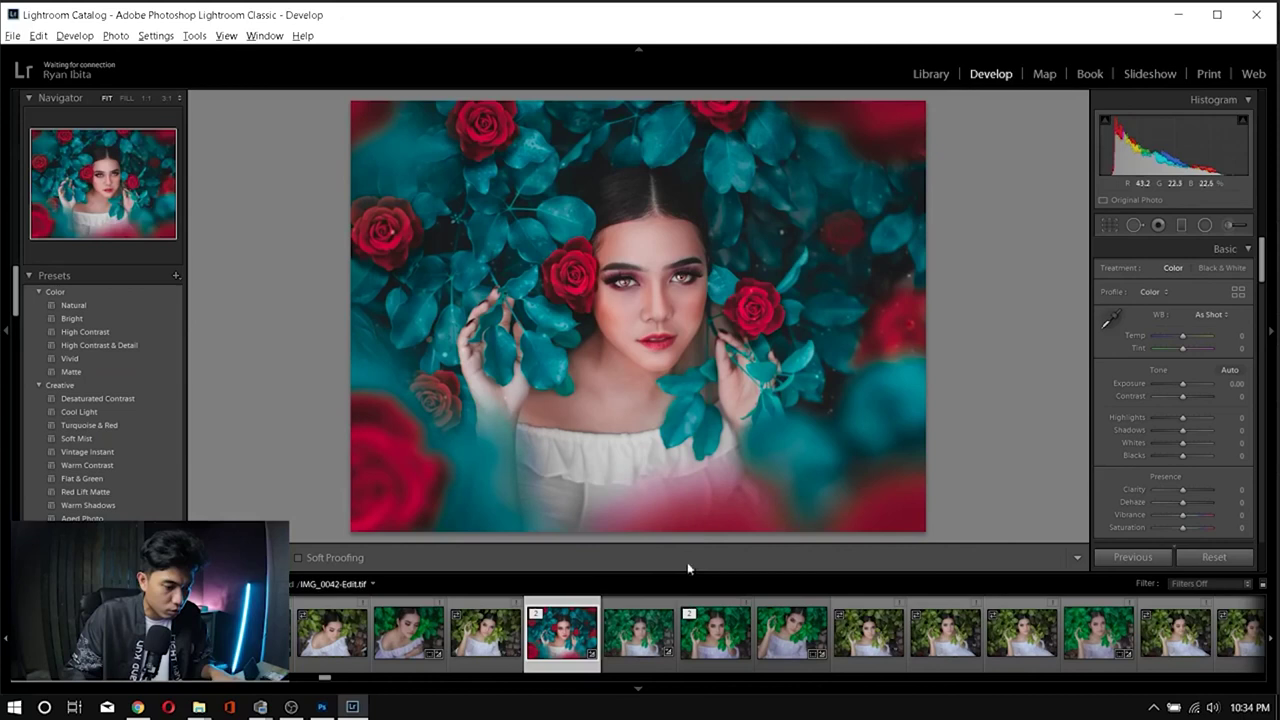
pyautogui.click(645, 632)
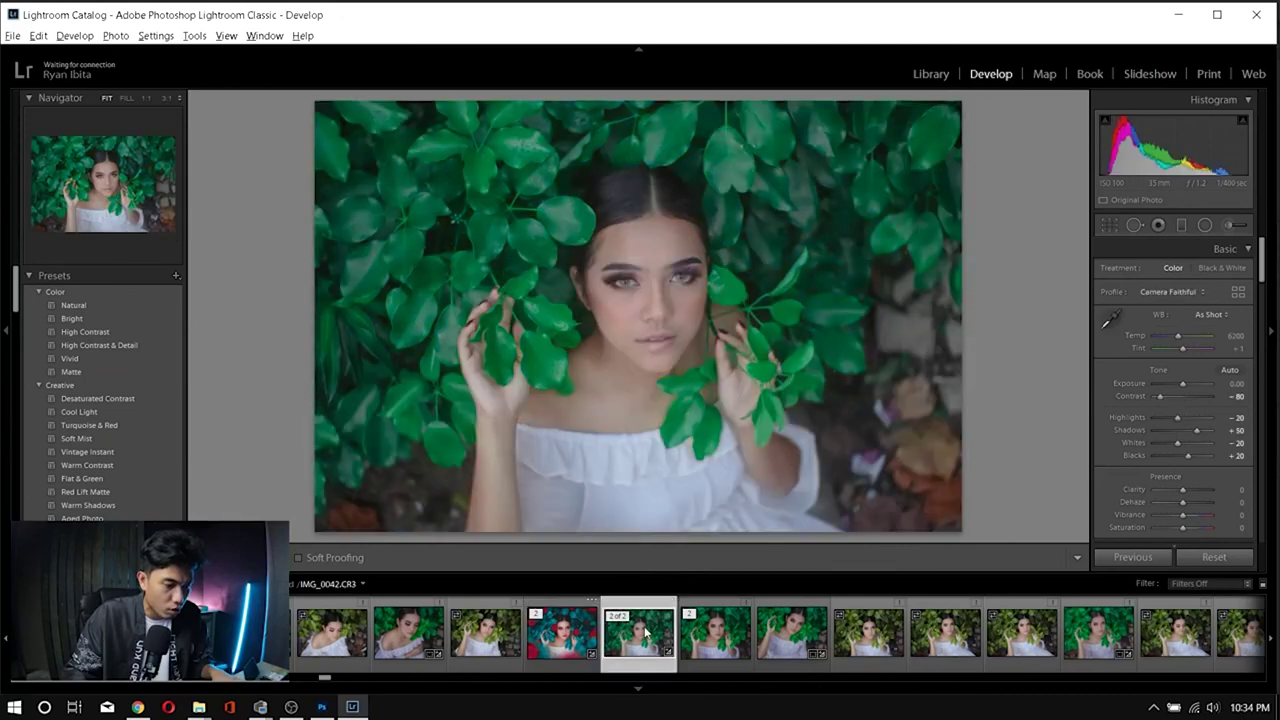
pyautogui.hotkey('alt', 'Tab')
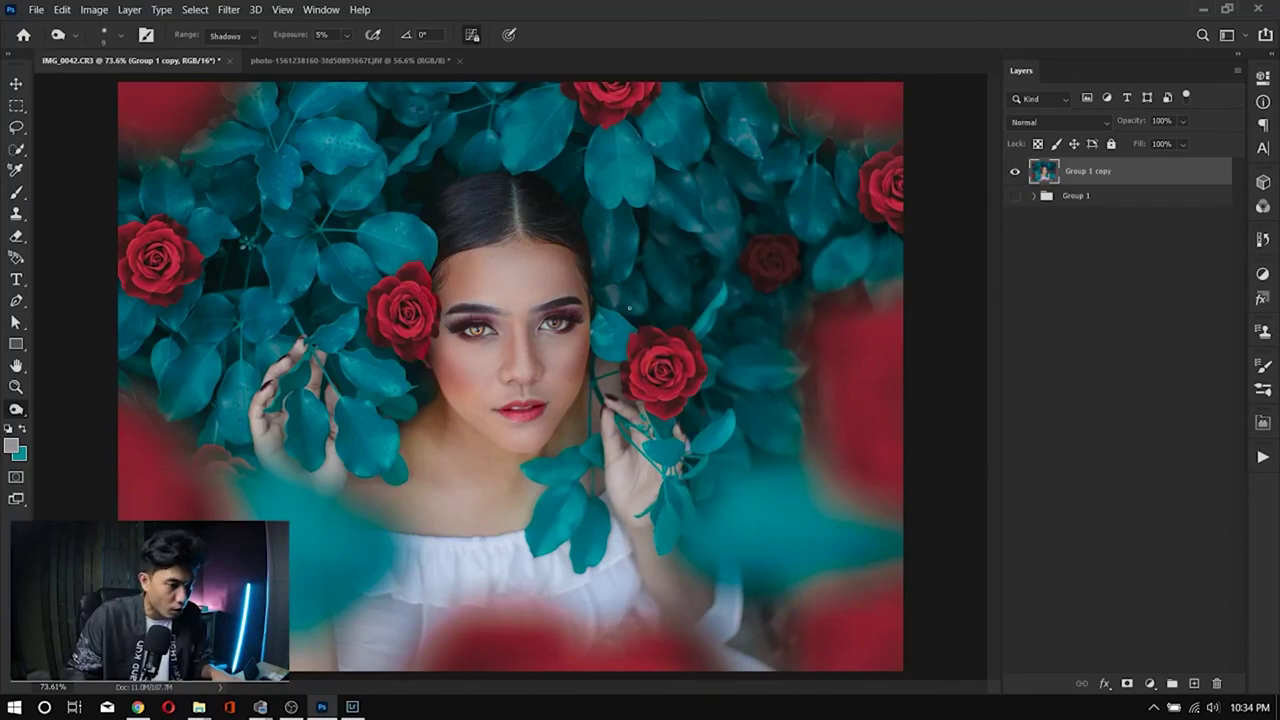
# Step: Lightly burn then dodge the right iris, and save the portrait as IMG_0042-Edit-2.tif
pyautogui.scroll(-1, 547, 371)
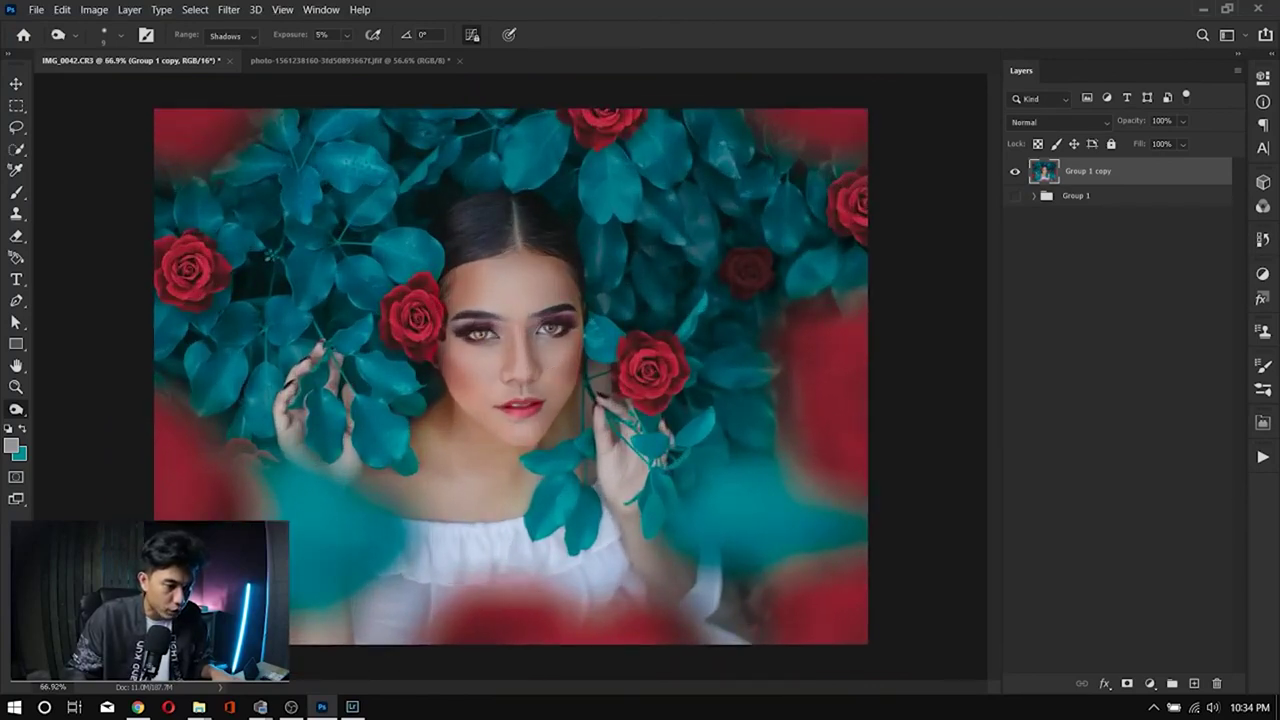
pyautogui.scroll(6, 540, 325)
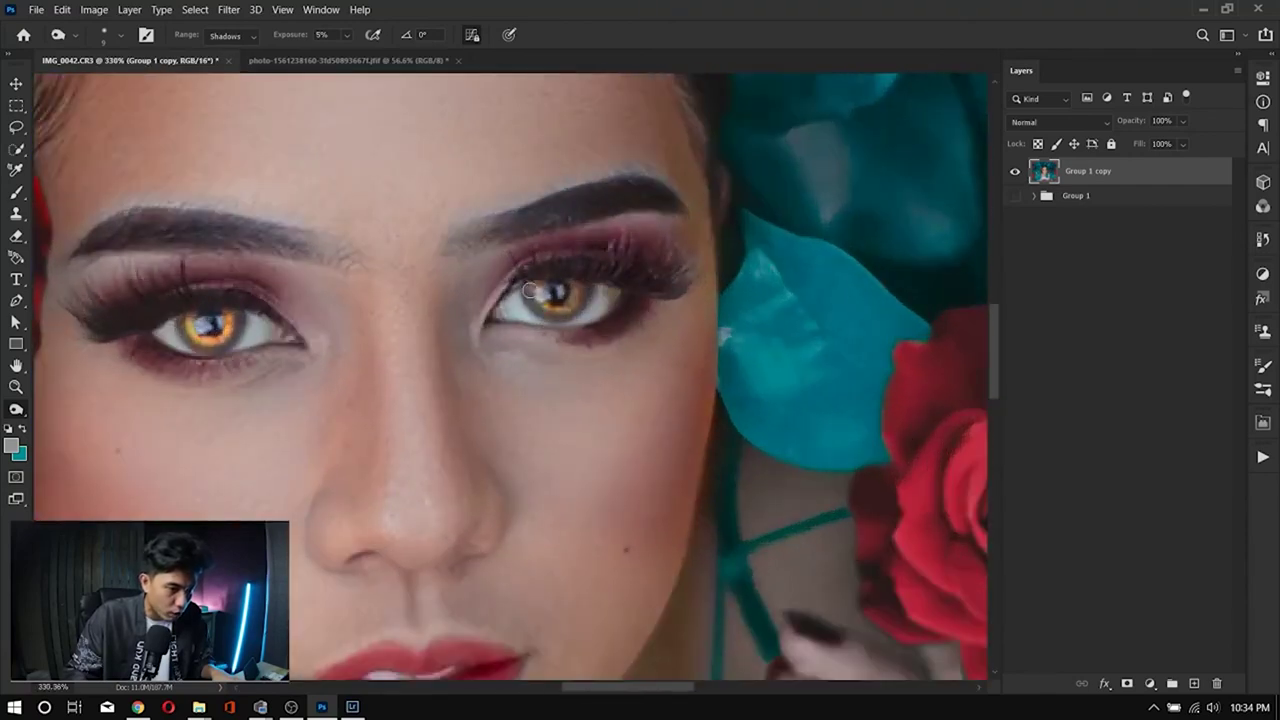
pyautogui.moveTo(549, 316)
pyautogui.mouseDown()
pyautogui.moveTo(526, 290)
pyautogui.moveTo(550, 316)
pyautogui.moveTo(536, 313)
pyautogui.moveTo(587, 296)
pyautogui.moveTo(568, 316)
pyautogui.mouseUp()
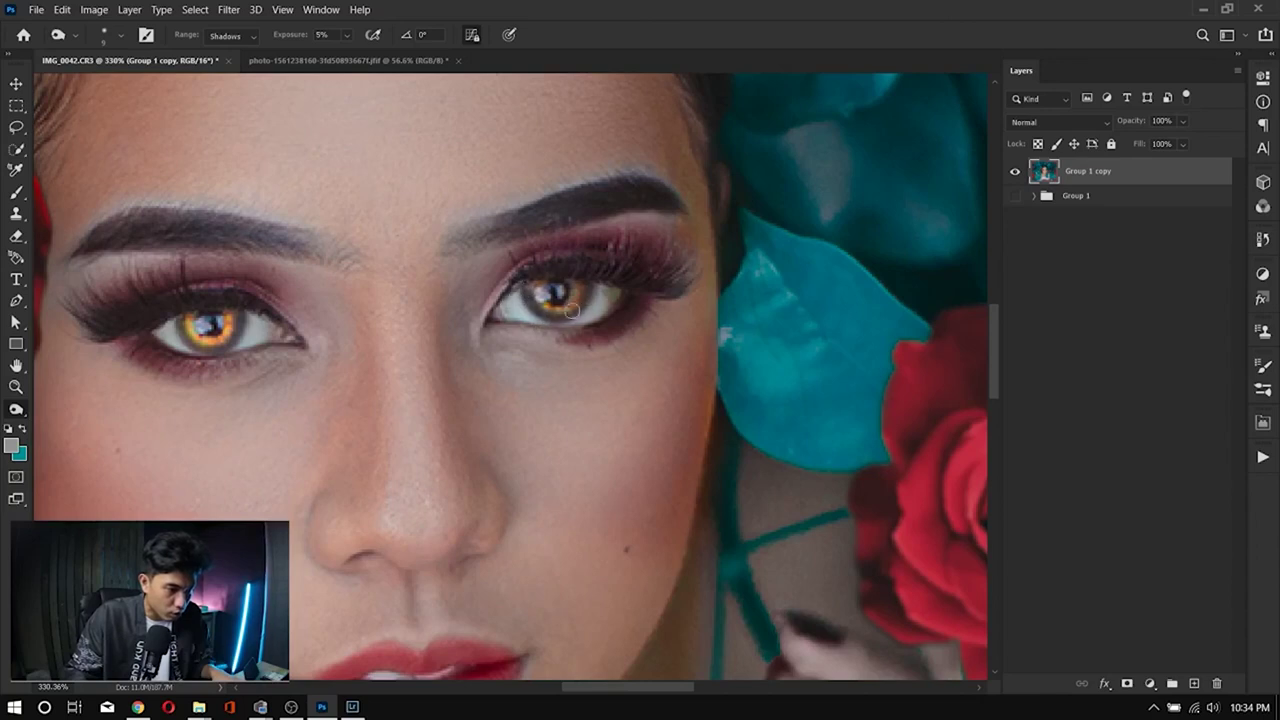
pyautogui.hotkey('shift', 'o')
pyautogui.hotkey('shift', 'o')
pyautogui.moveTo(575, 308)
pyautogui.mouseDown()
pyautogui.moveTo(542, 293)
pyautogui.moveTo(574, 299)
pyautogui.moveTo(577, 288)
pyautogui.moveTo(548, 306)
pyautogui.moveTo(539, 284)
pyautogui.moveTo(566, 307)
pyautogui.moveTo(577, 287)
pyautogui.moveTo(572, 301)
pyautogui.moveTo(538, 287)
pyautogui.moveTo(576, 300)
pyautogui.mouseUp()
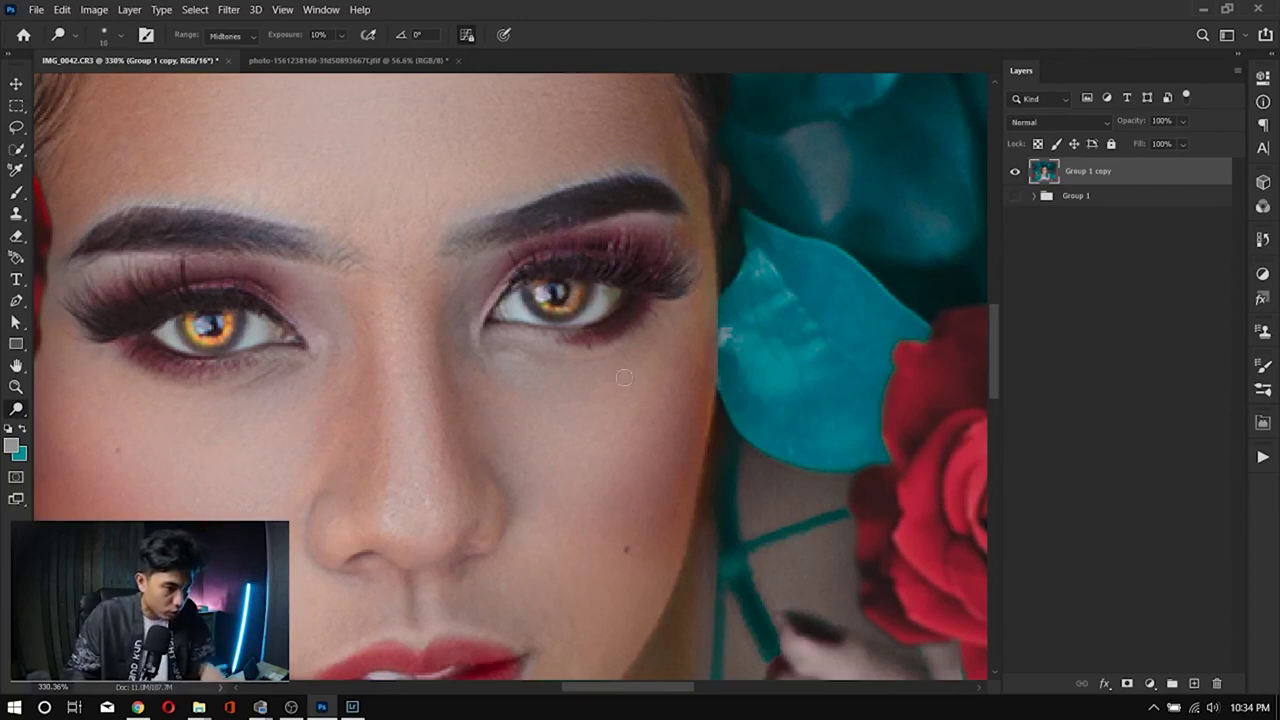
pyautogui.hotkey('ctrl', '0')
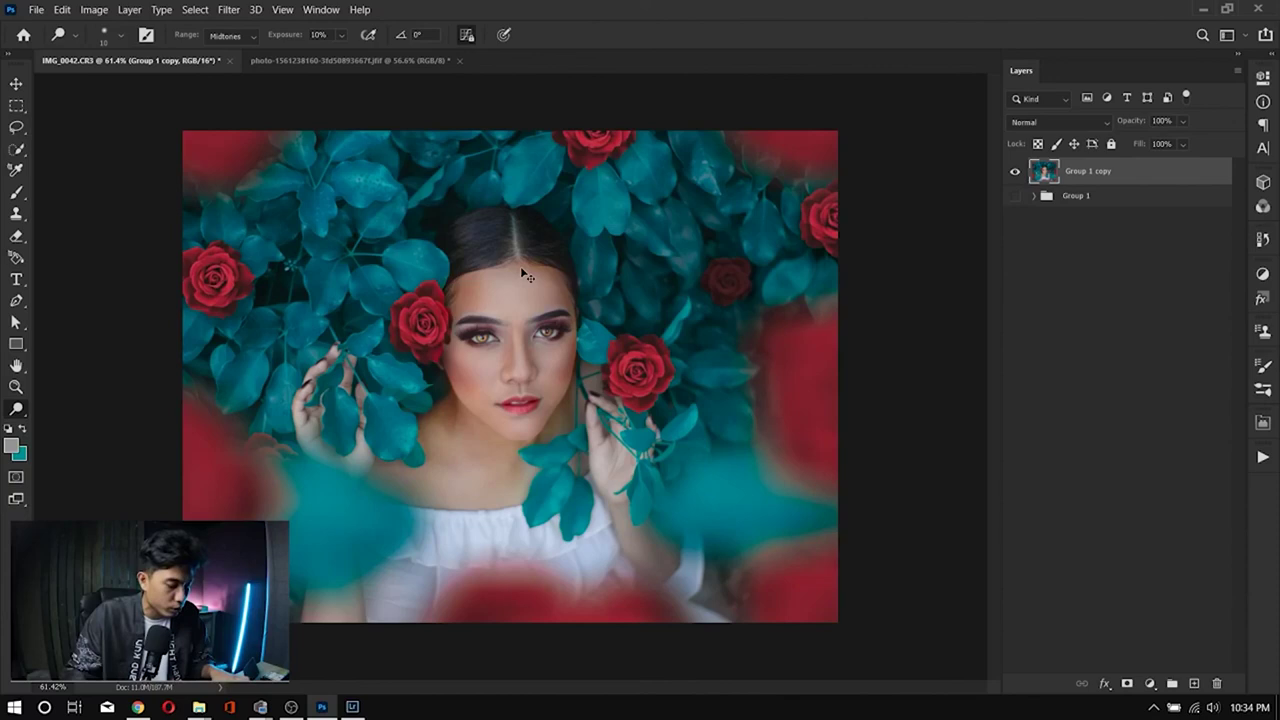
pyautogui.hotkey('ctrl', 's')
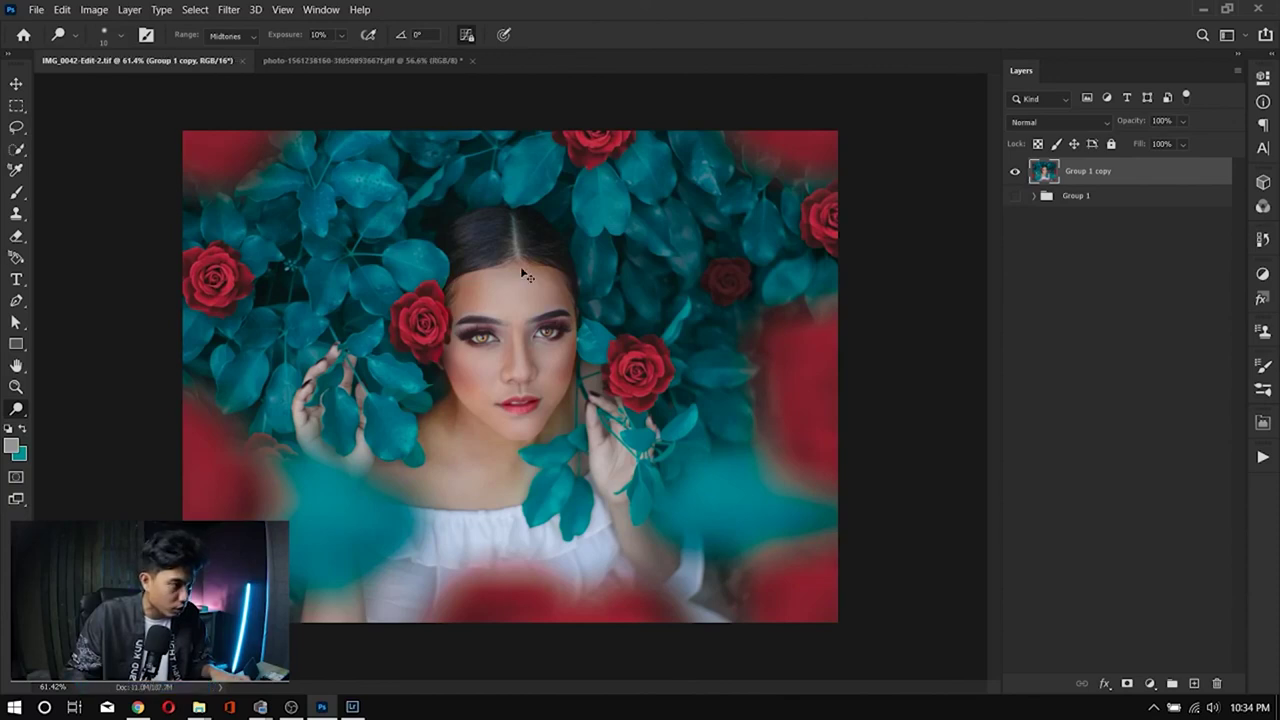
# Step: In Lightroom, inspect IMG_0042-Edit-2.tif at 1:1 and fit view, then scroll toward HSL/Color
pyautogui.hotkey('alt', 'Tab')
pyautogui.hotkey('alt', 'Tab')
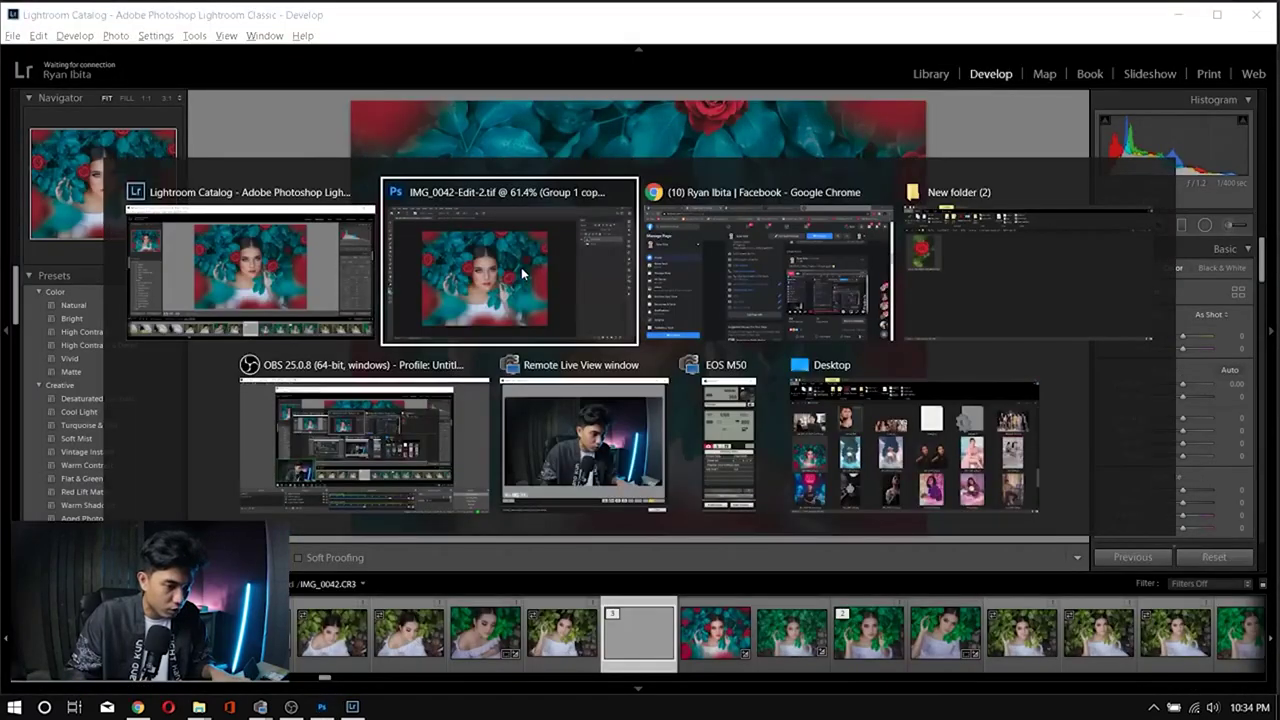
pyautogui.press('Escape')
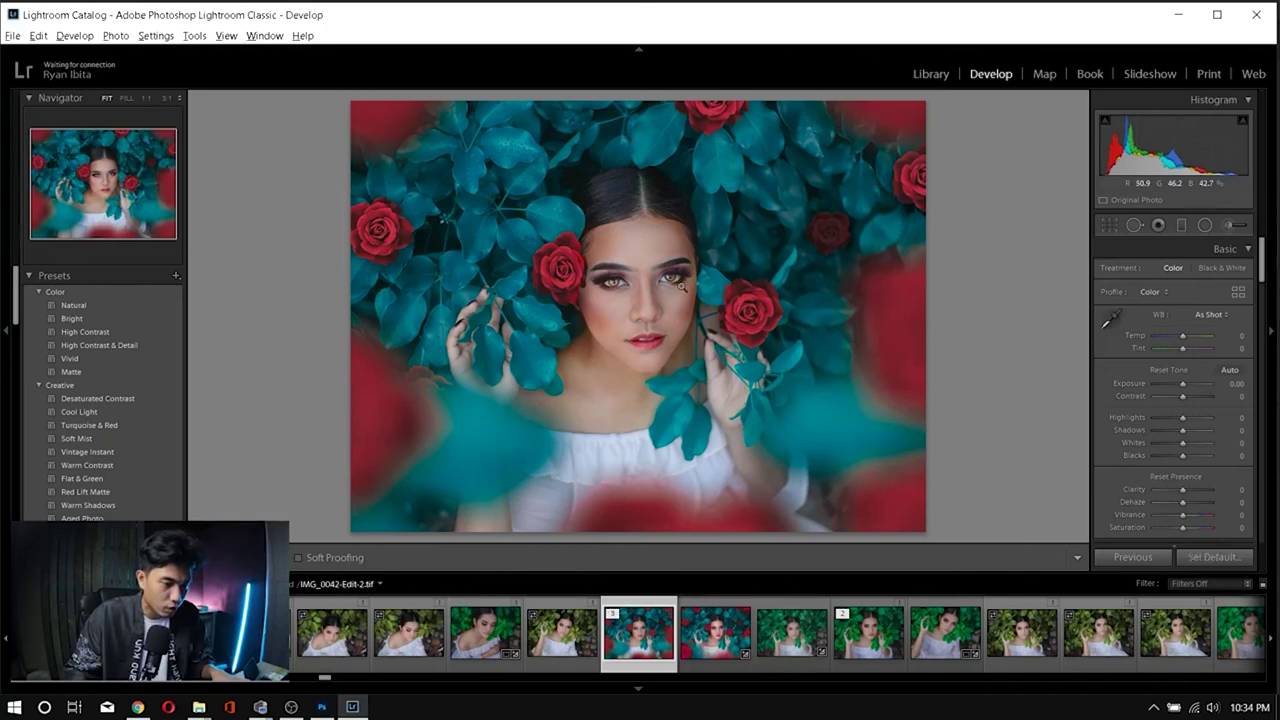
pyautogui.click(650, 296)
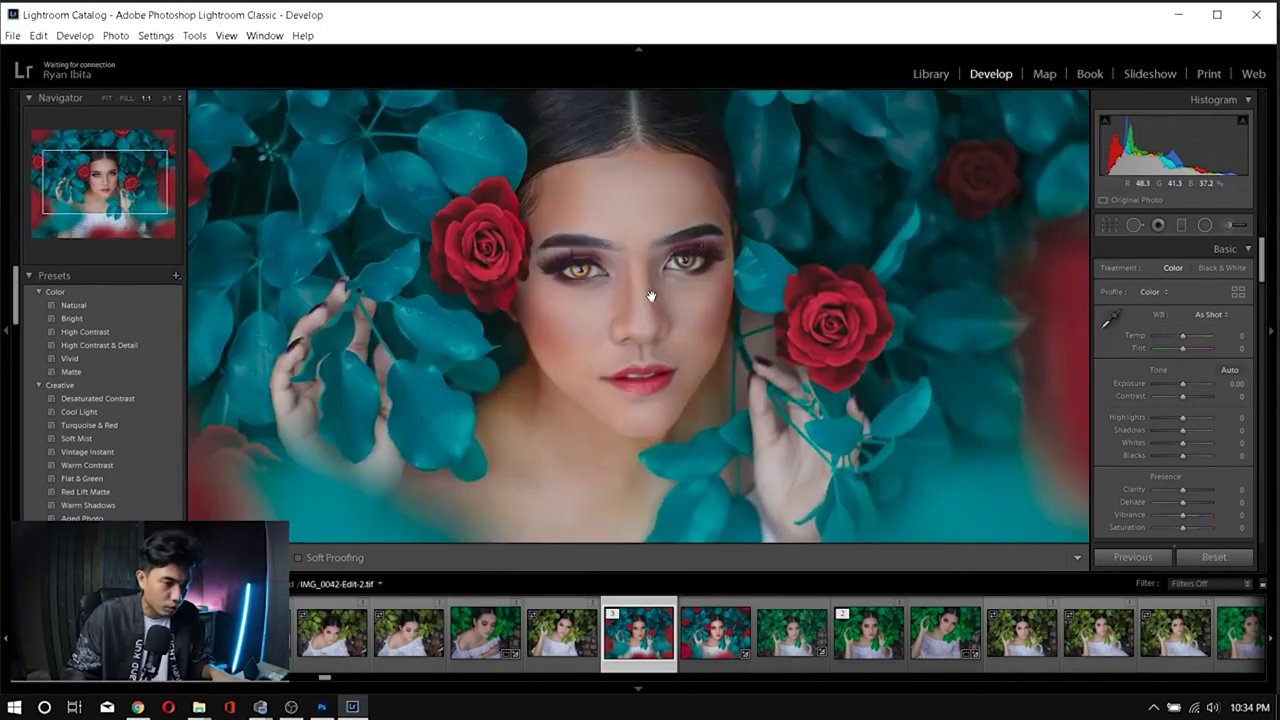
pyautogui.click(650, 296)
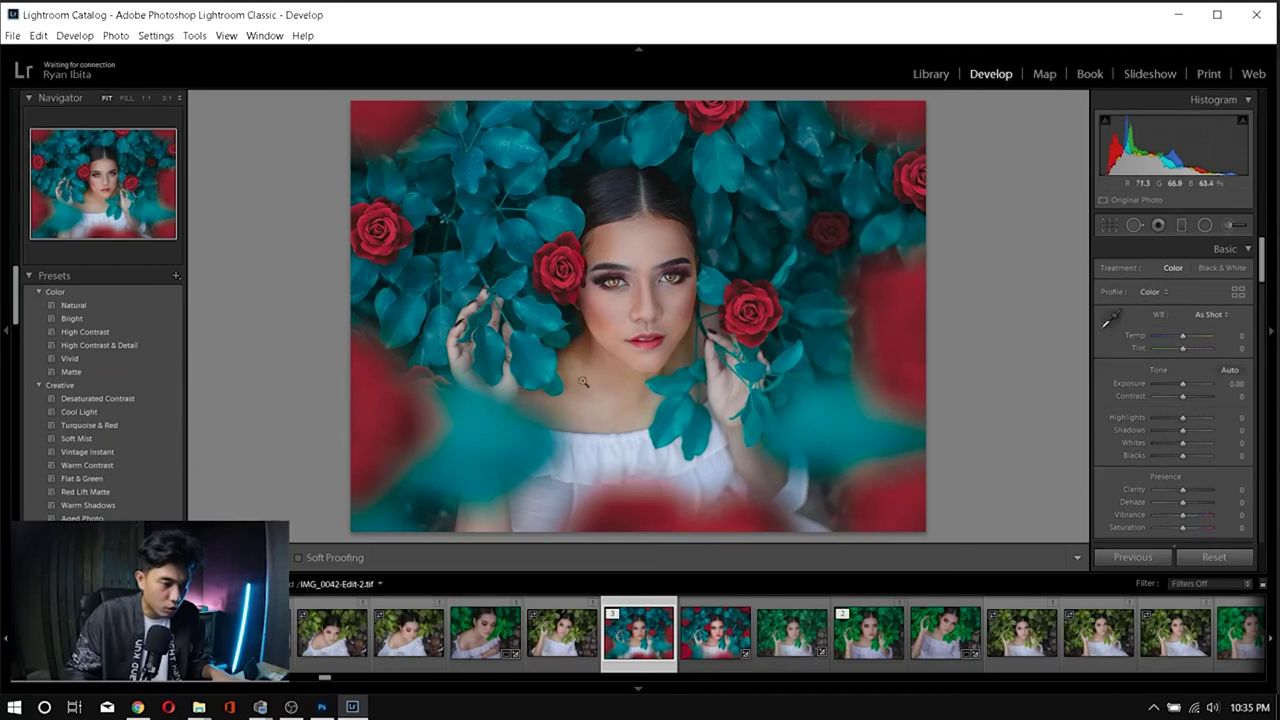
pyautogui.scroll(-5, 1120, 420)
pyautogui.scroll(-2, 1110, 417)
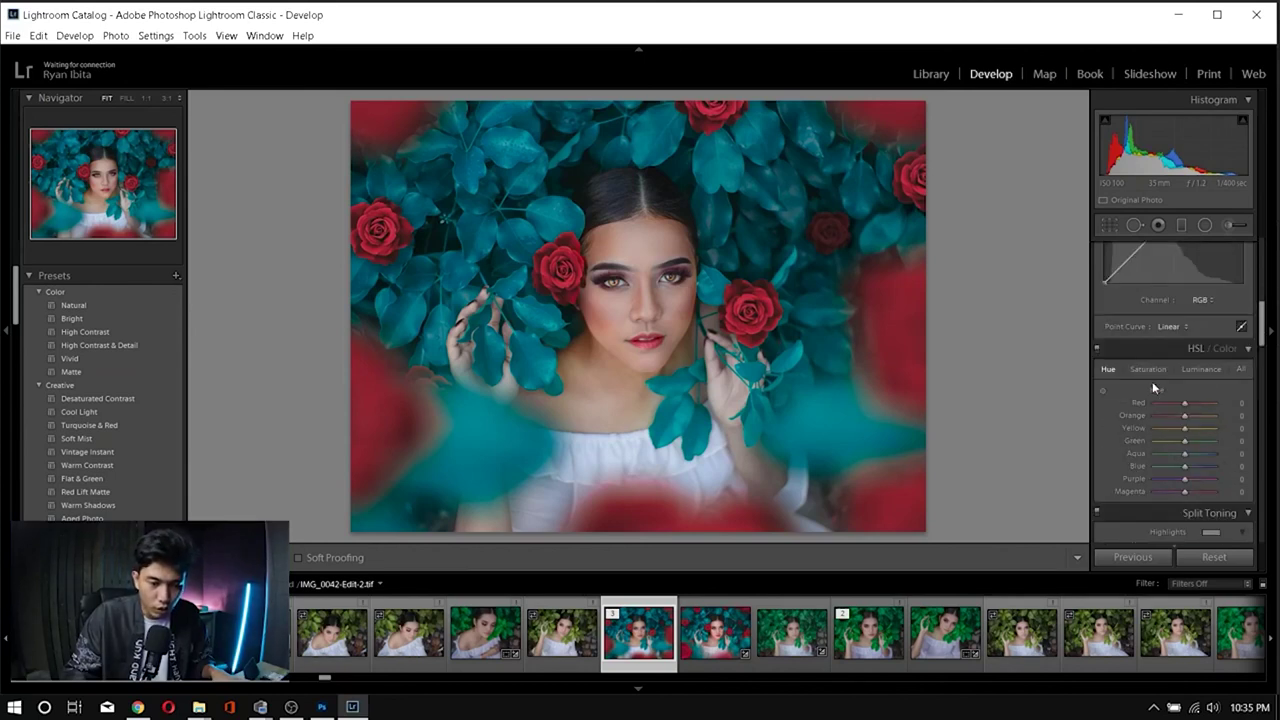
# Step: Set the HSL Orange hue of the portrait to -30
pyautogui.scroll(-2, 1152, 381)
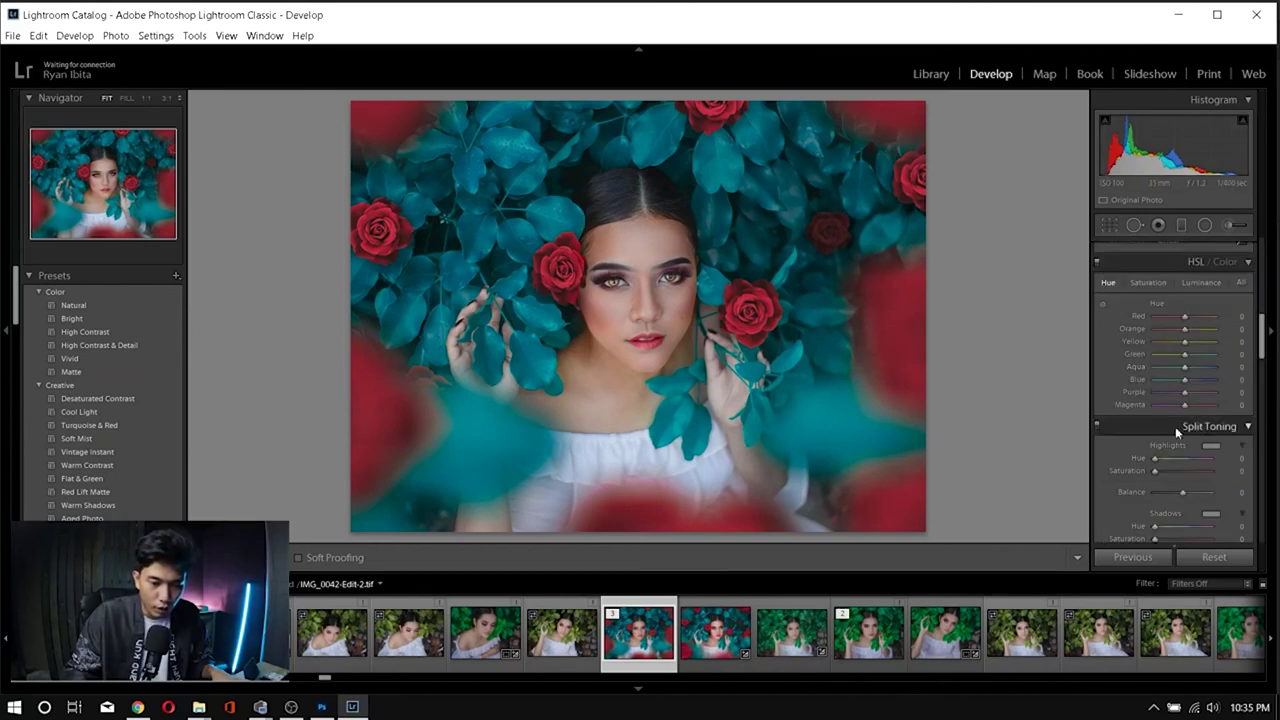
pyautogui.scroll(-3, 1200, 440)
pyautogui.scroll(4, 1197, 437)
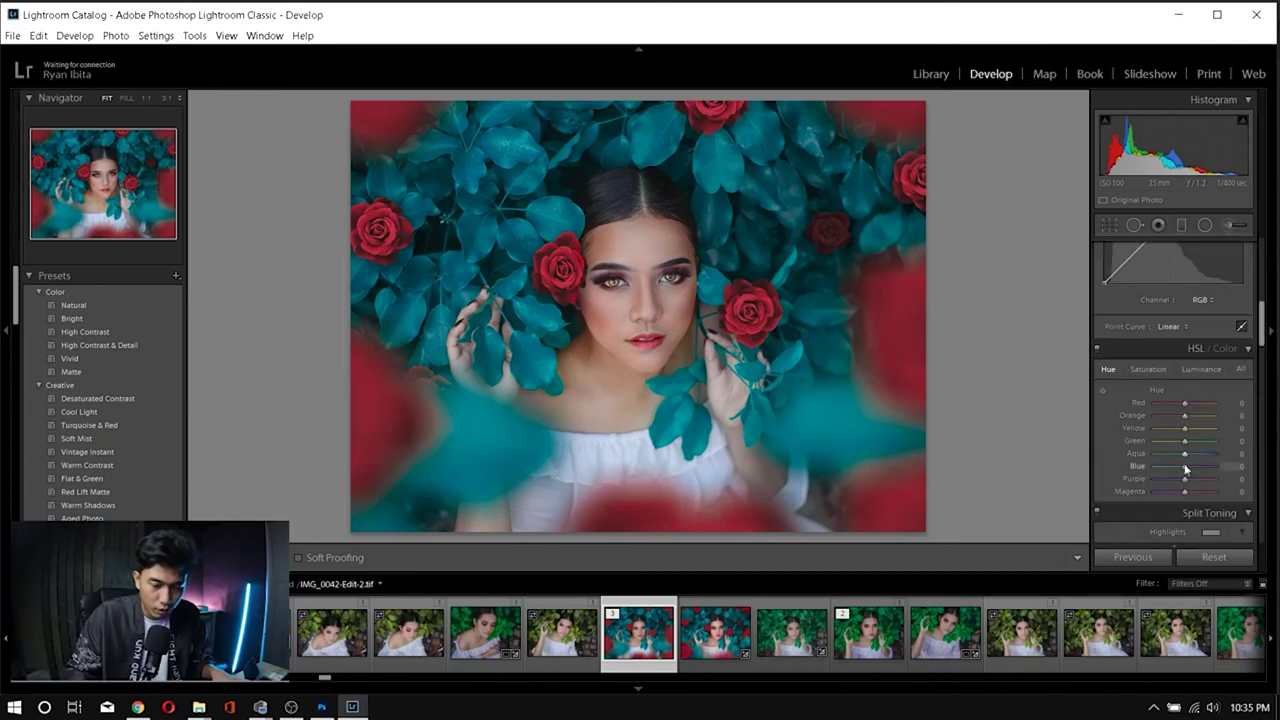
pyautogui.click(1222, 350)
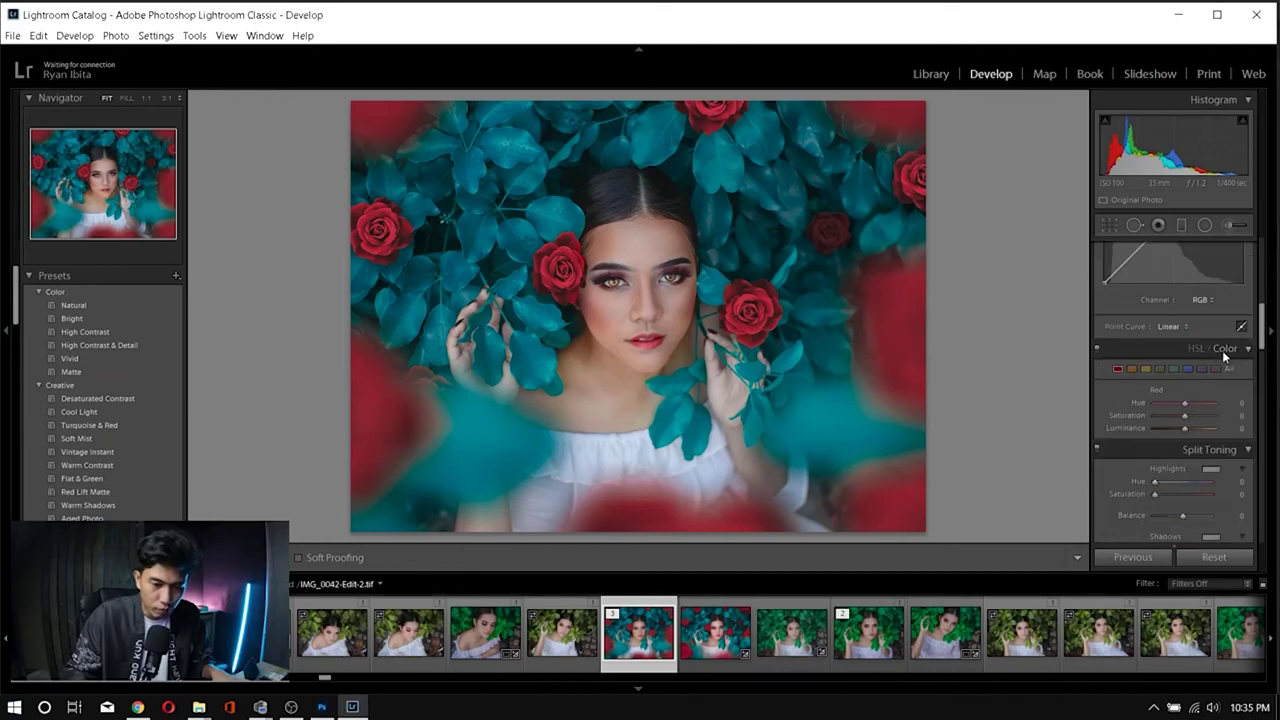
pyautogui.click(1196, 349)
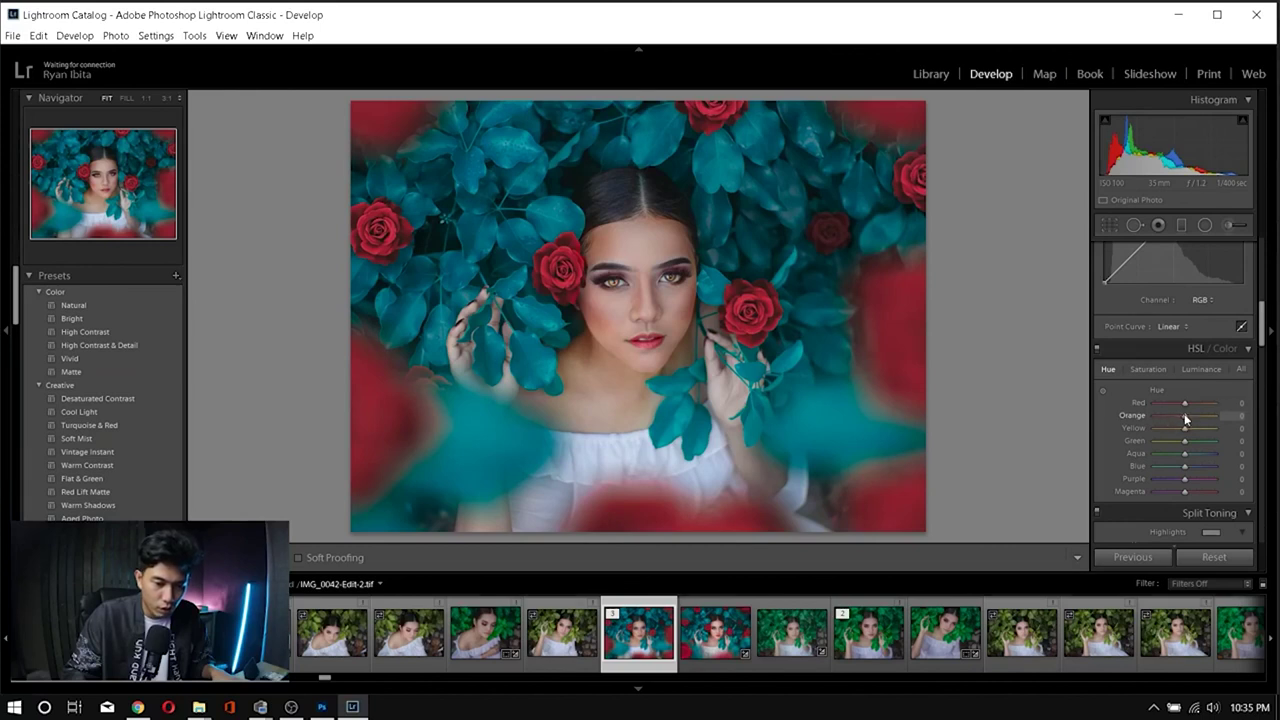
pyautogui.moveTo(1185, 416); pyautogui.dragTo(1178, 416)
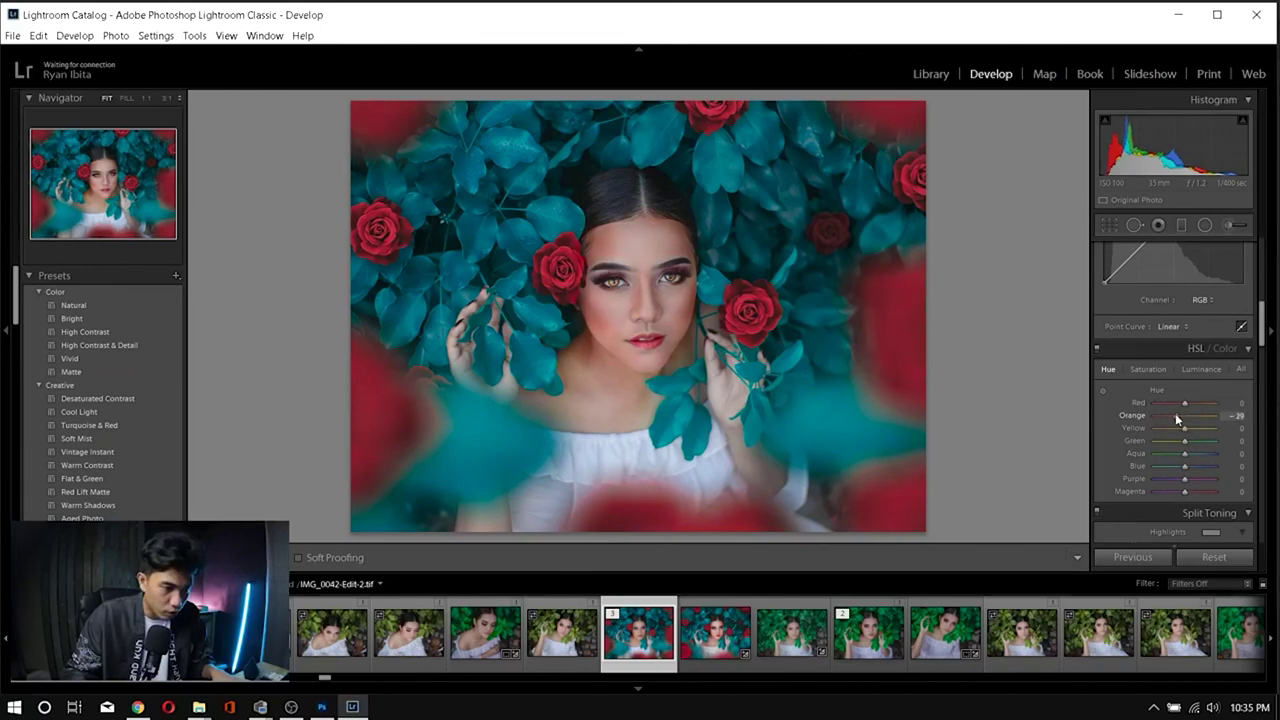
pyautogui.click(1237, 416)
pyautogui.write('-30')
pyautogui.press('Return')
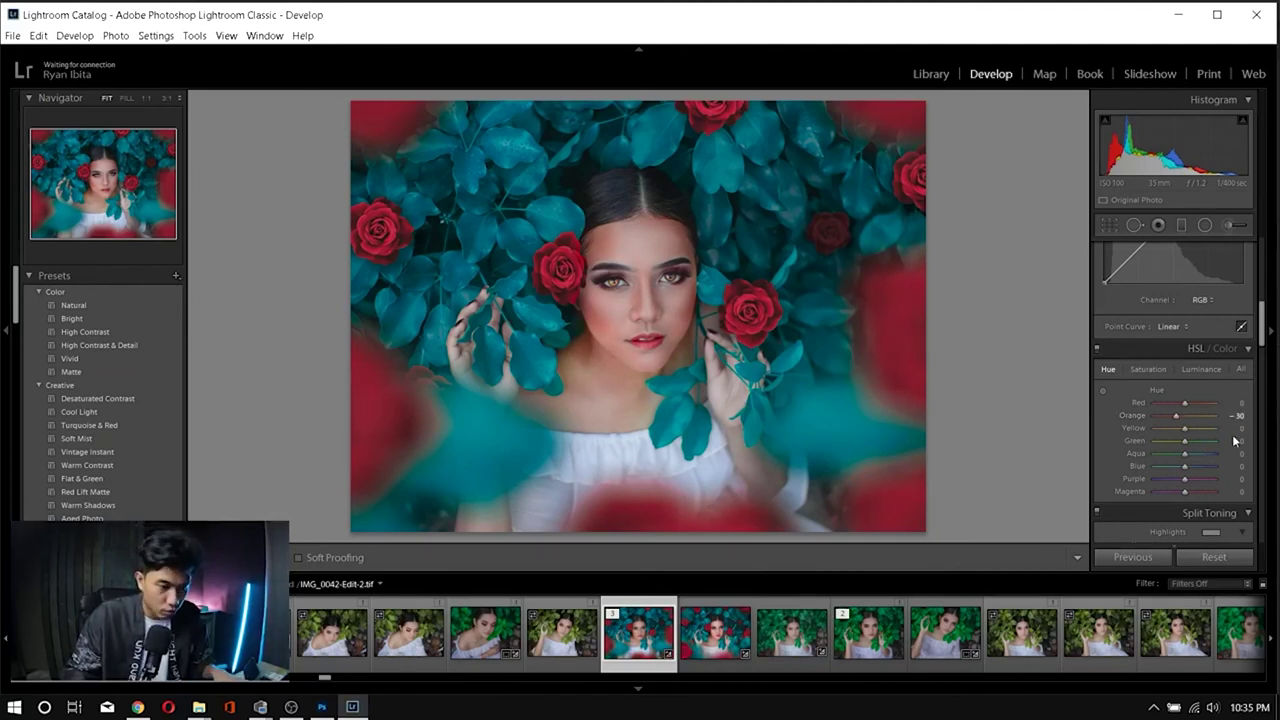
# Step: Compare the edited portrait with neighbouring versions in the filmstrip and Photoshop
pyautogui.hotkey('alt', 'Tab')
pyautogui.hotkey('alt', 'Tab')
pyautogui.click(715, 632)
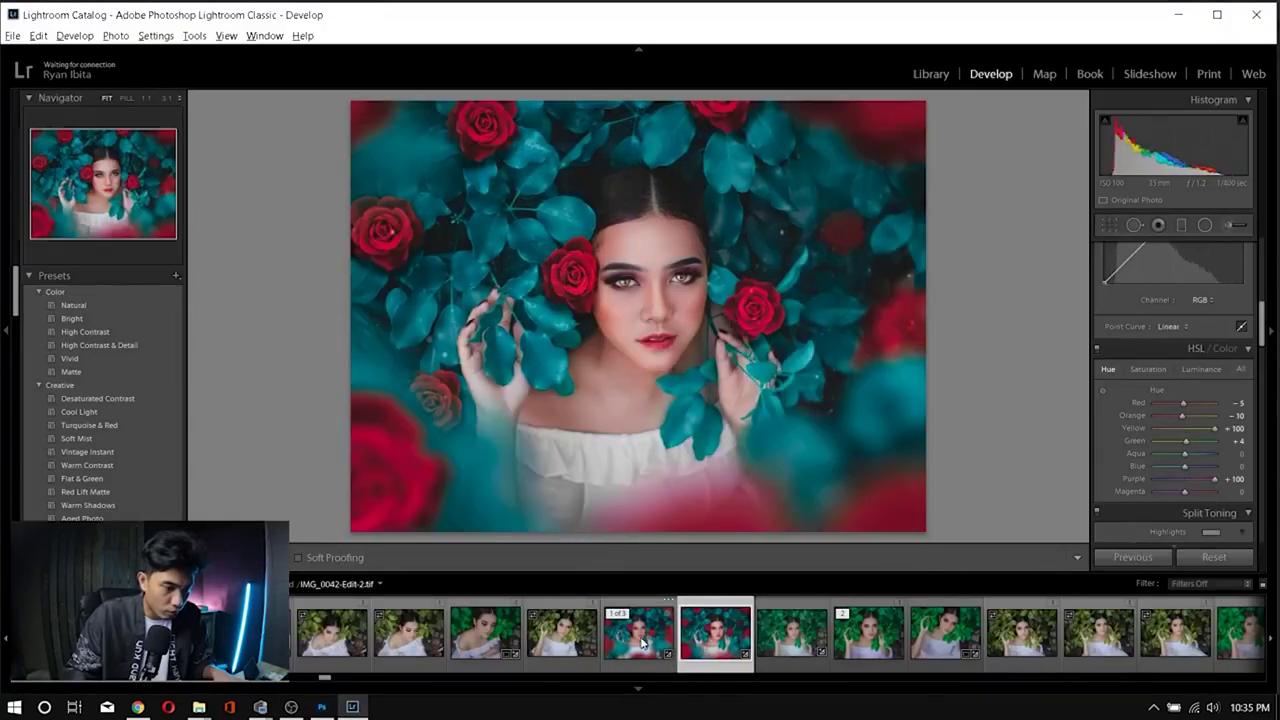
pyautogui.click(643, 632)
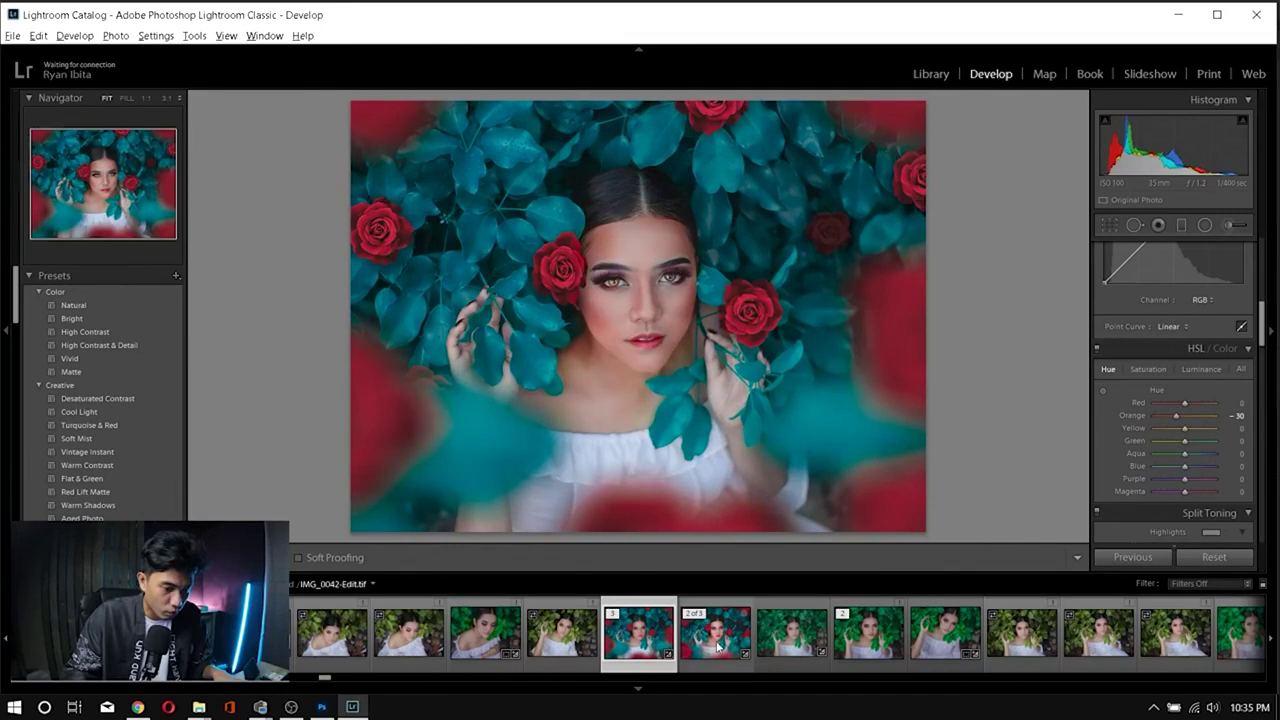
pyautogui.click(715, 640)
pyautogui.click(638, 632)
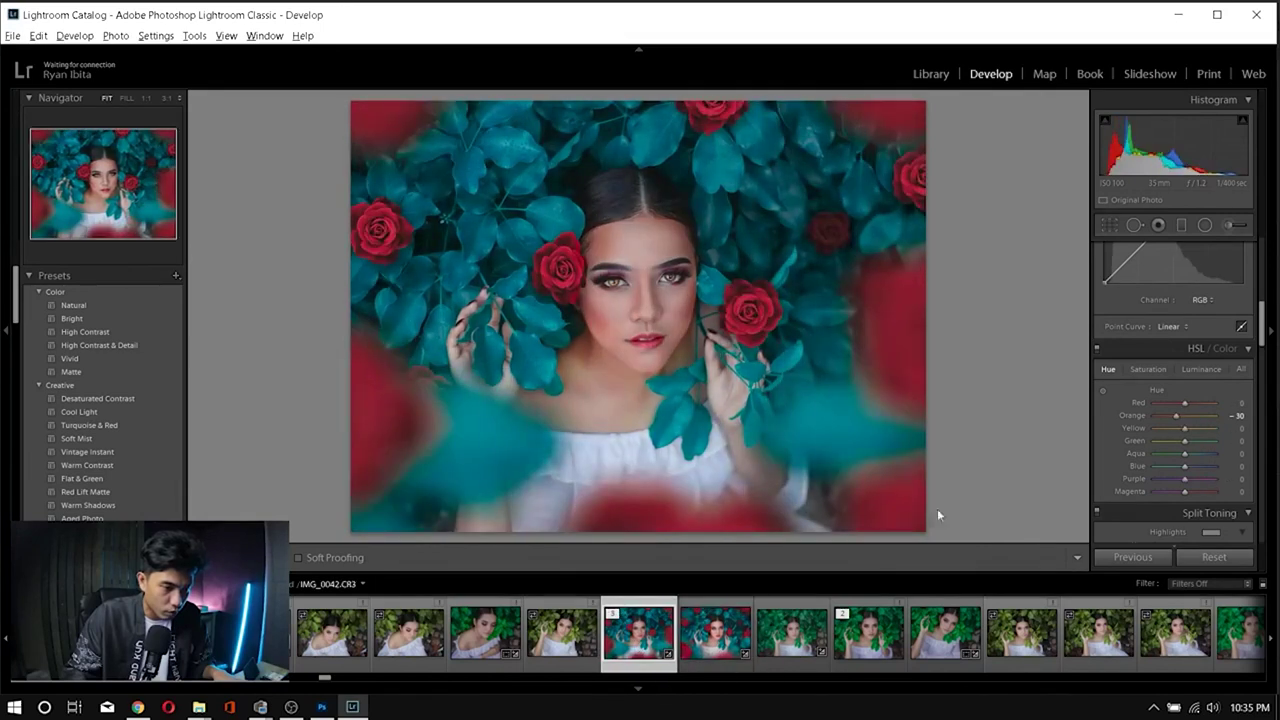
# Step: Drag the HSL hue sliders to Red -4, Yellow -100 and Orange -22
pyautogui.moveTo(1185, 404); pyautogui.dragTo(1178, 405)
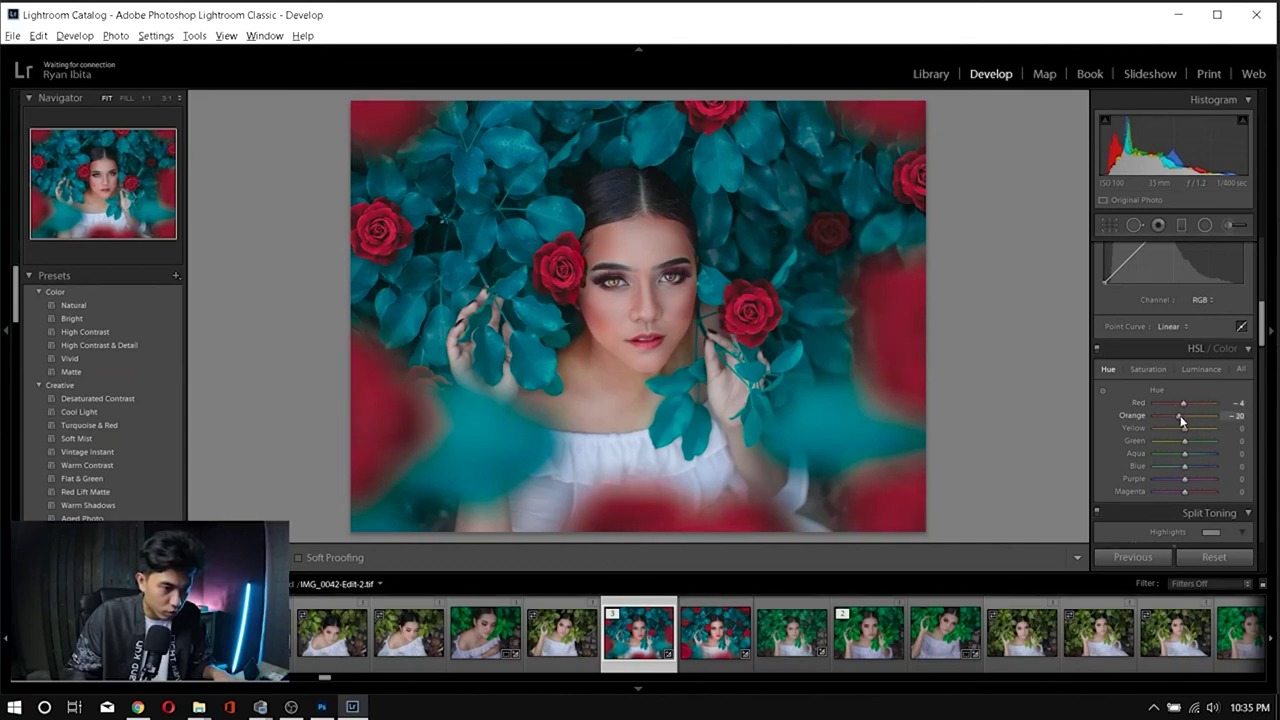
pyautogui.moveTo(1174, 415); pyautogui.dragTo(1181, 416)
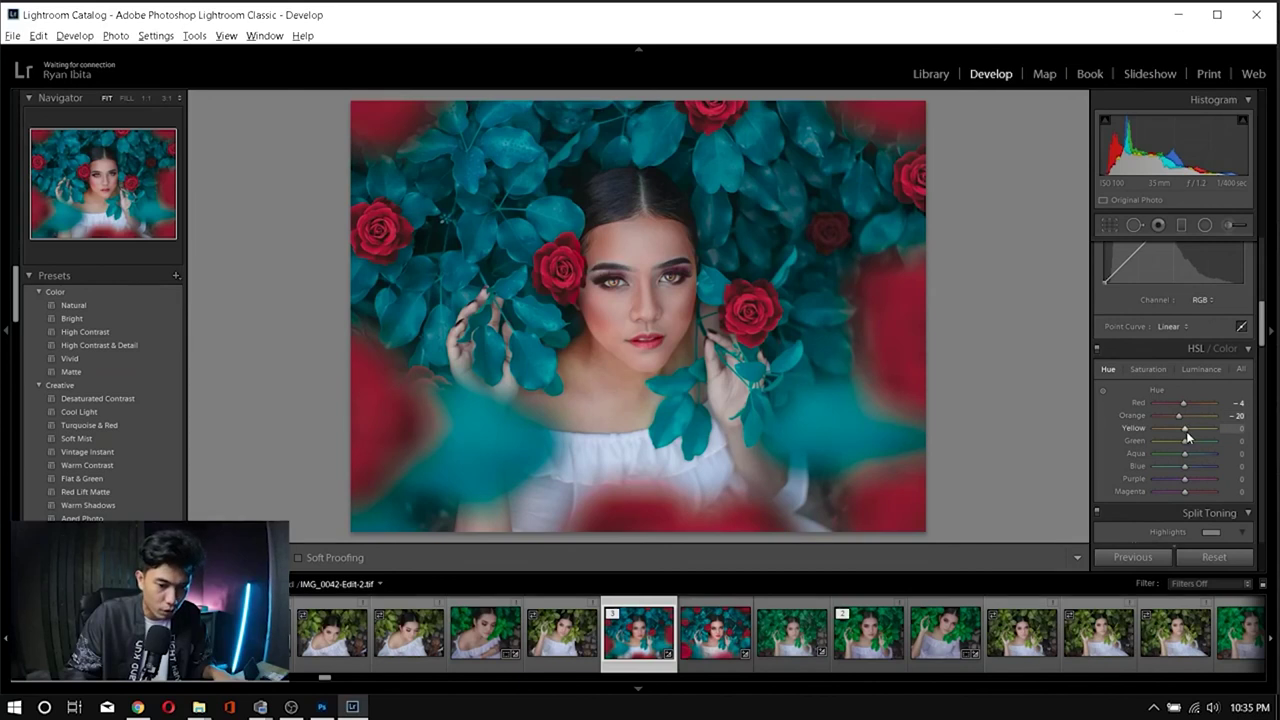
pyautogui.moveTo(1184, 428); pyautogui.dragTo(1165, 428)
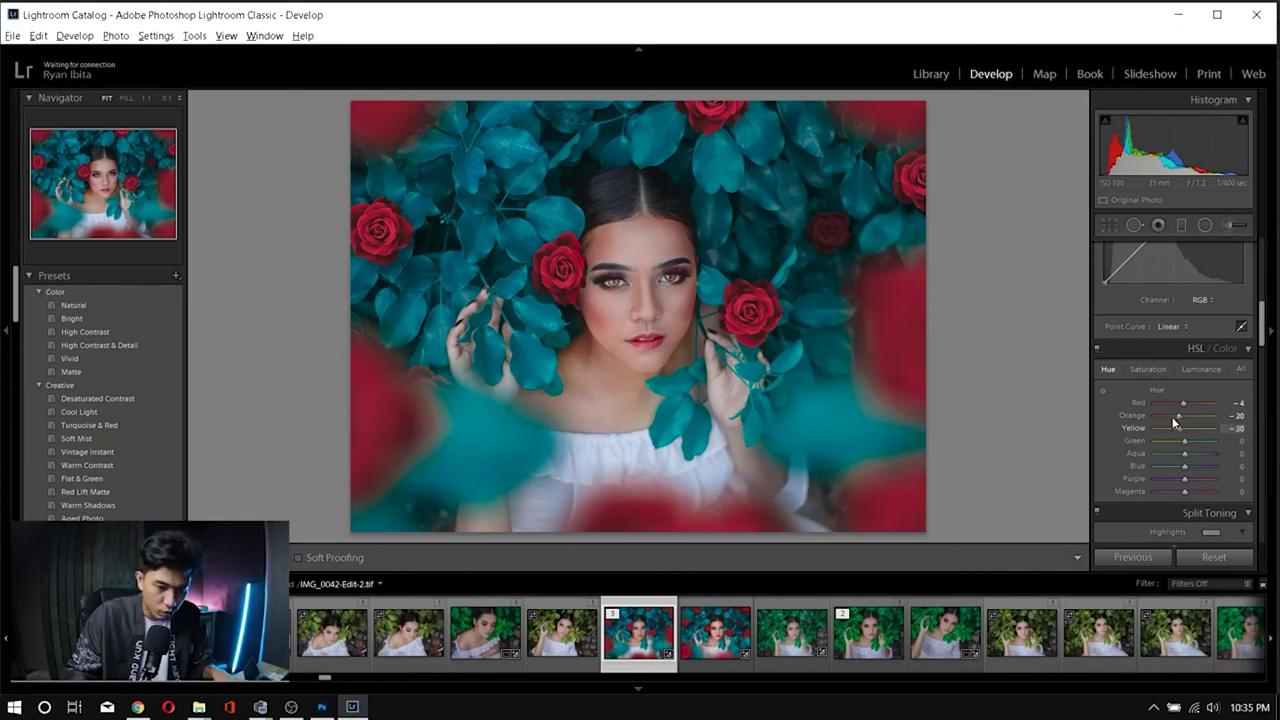
pyautogui.moveTo(1166, 418); pyautogui.dragTo(1123, 427)
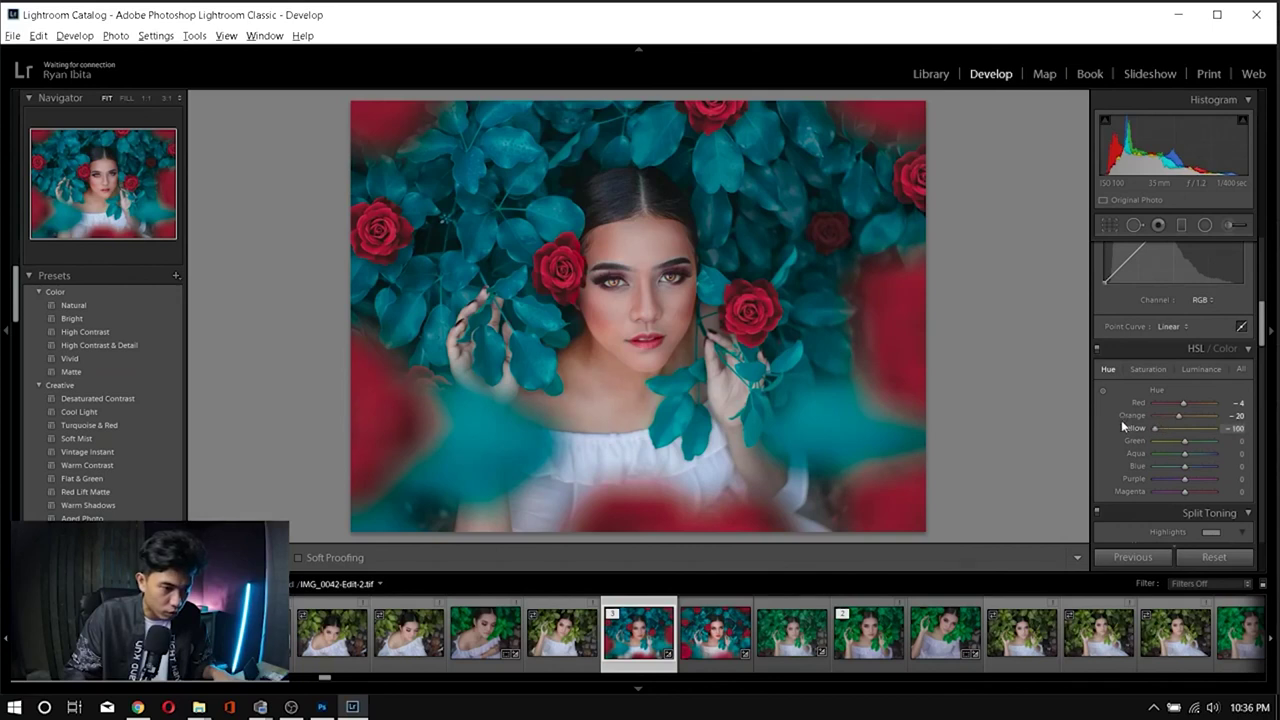
pyautogui.moveTo(1180, 415); pyautogui.dragTo(1180, 421)
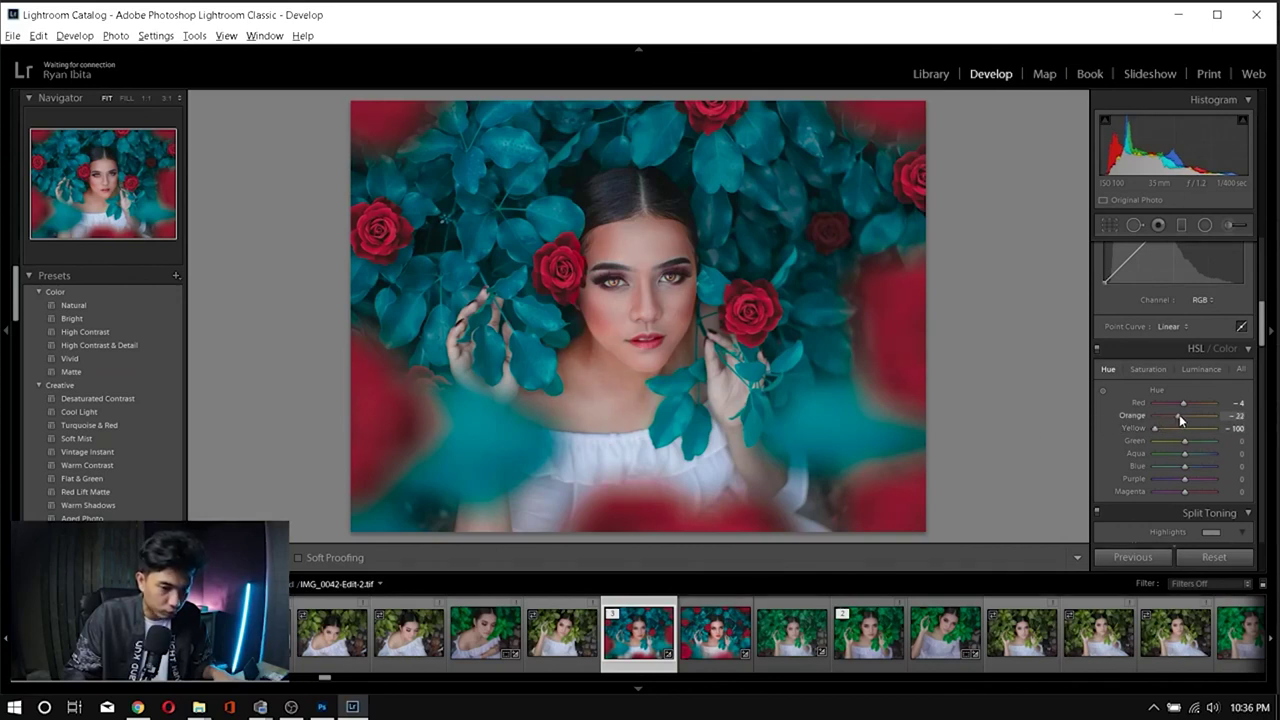
# Step: In HSL Luminance, raise Orange to +22 and set Red to -4
pyautogui.click(1203, 369)
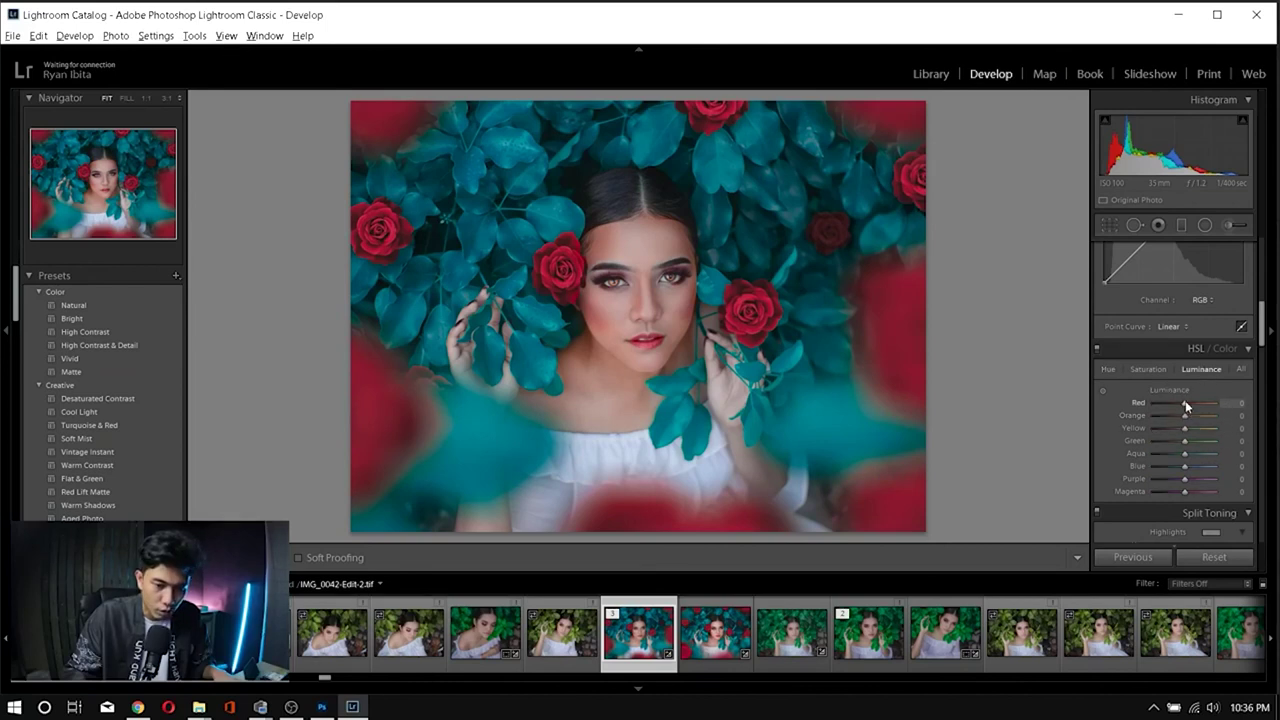
pyautogui.moveTo(1186, 416); pyautogui.dragTo(1197, 421)
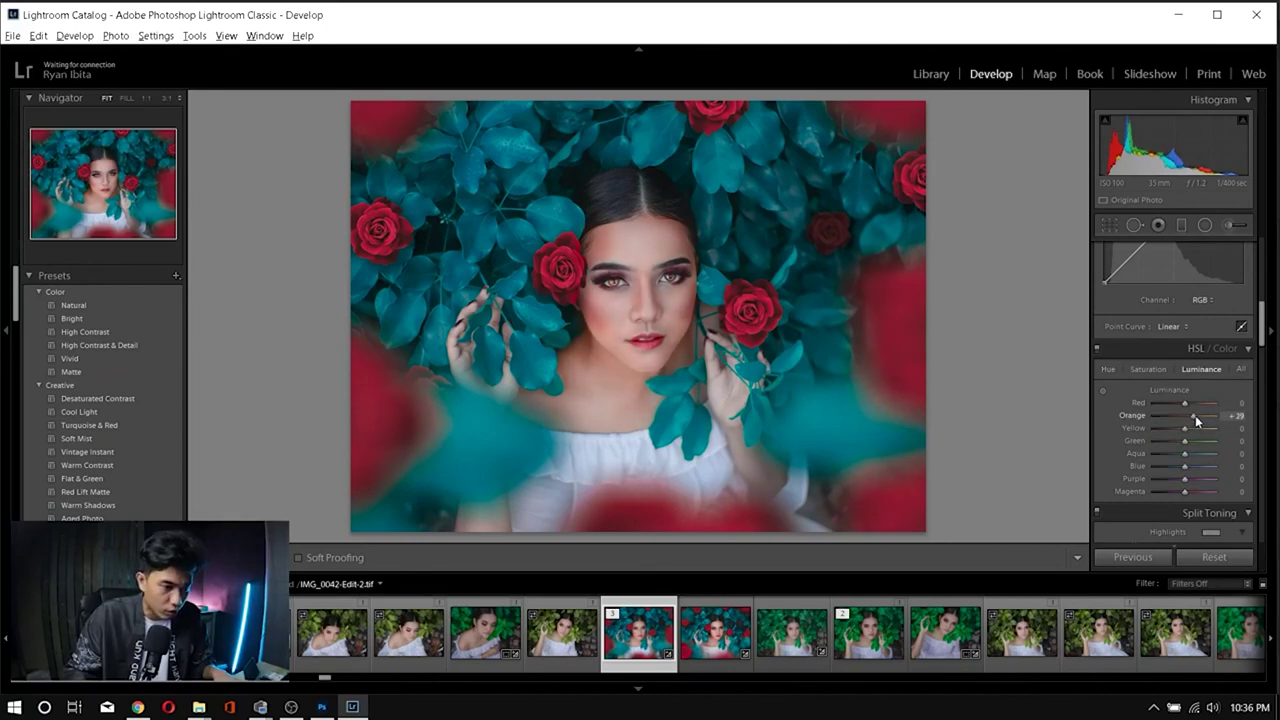
pyautogui.moveTo(1185, 403); pyautogui.dragTo(1192, 404)
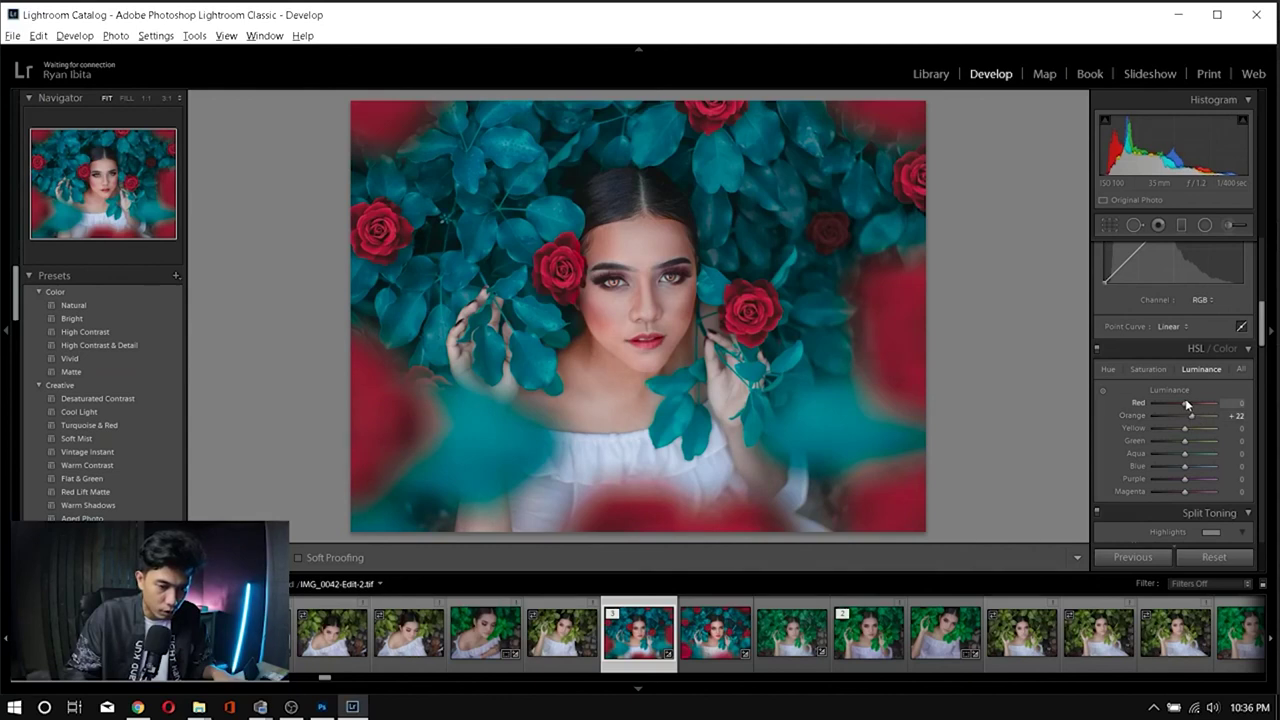
pyautogui.moveTo(1192, 404); pyautogui.dragTo(1185, 404)
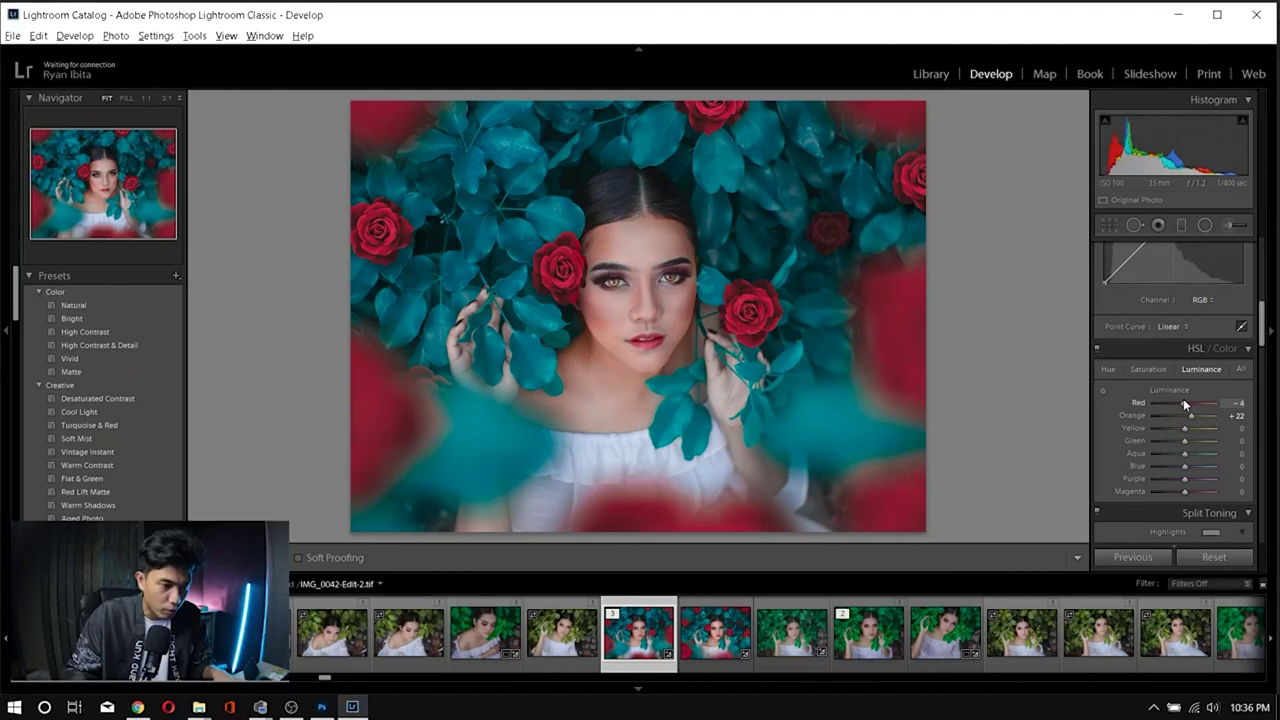
# Step: Compare the IMG_0042-Edit-2.tif versions in the filmstrip, then return to Photoshop
pyautogui.hotkey('alt', 'Tab')
pyautogui.hotkey('alt', 'Tab')
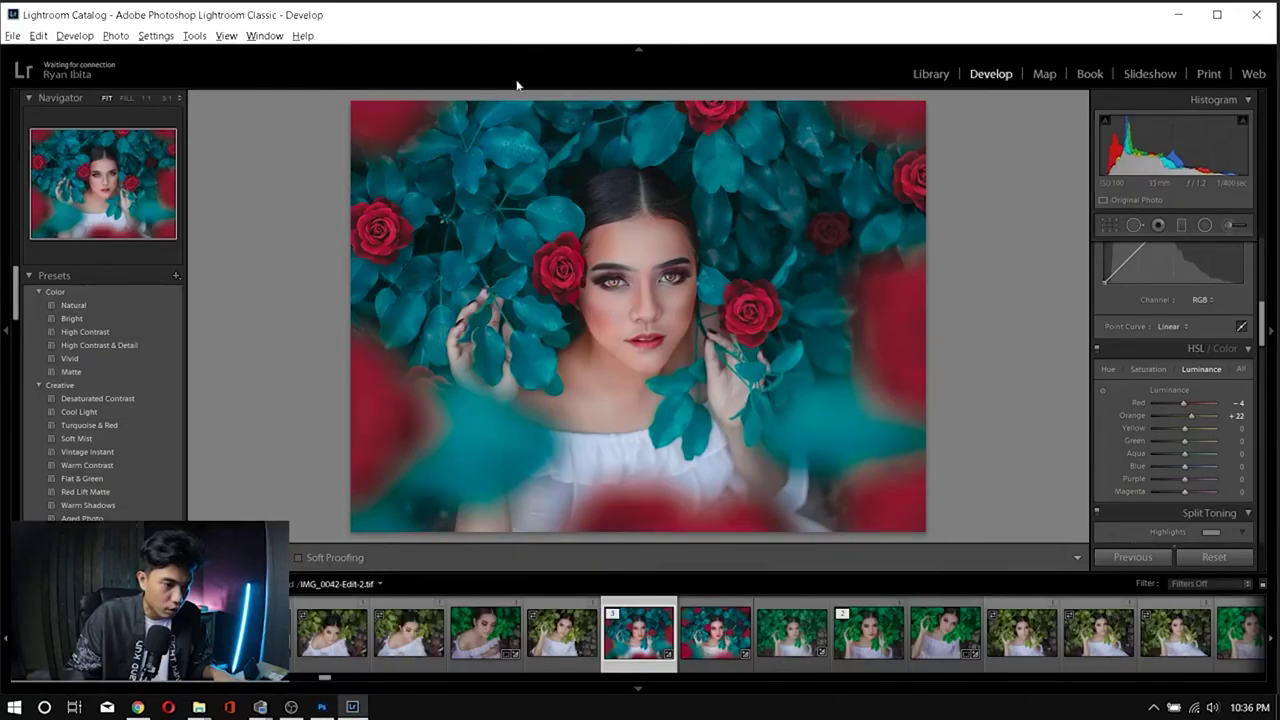
pyautogui.click(703, 636)
pyautogui.moveTo(703, 636); pyautogui.dragTo(624, 636)
pyautogui.click(766, 363)
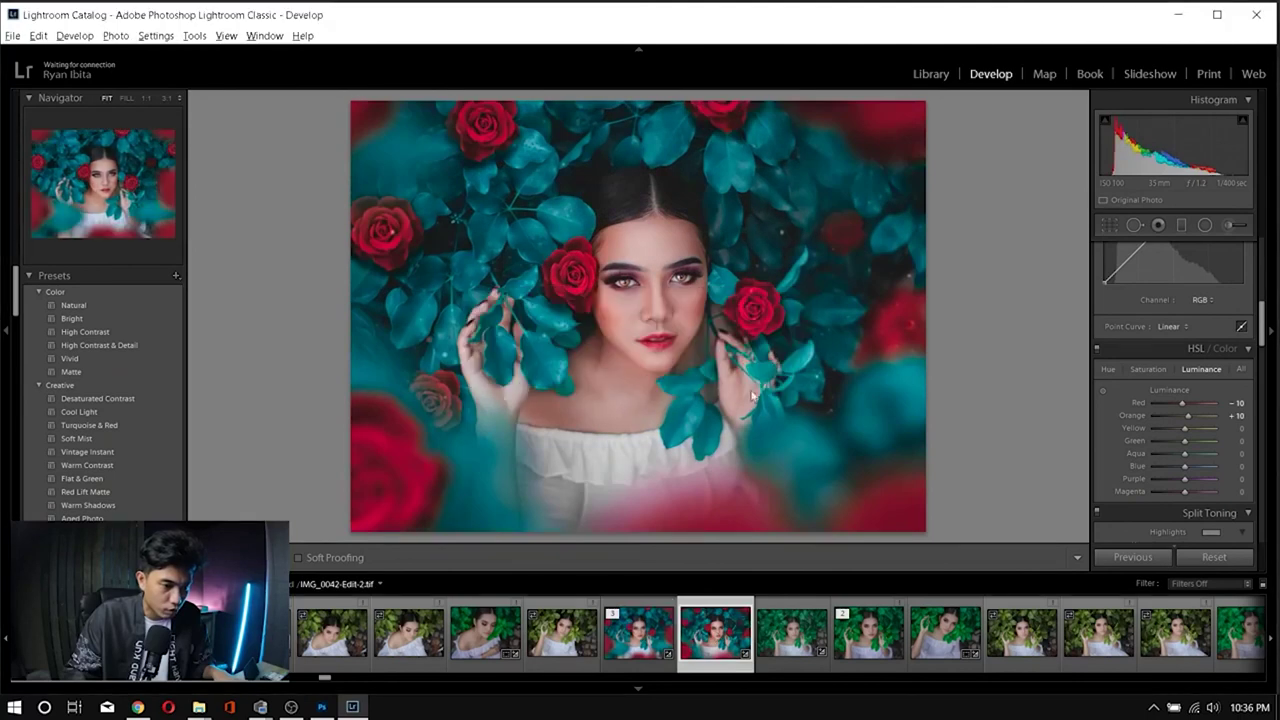
pyautogui.click(655, 630)
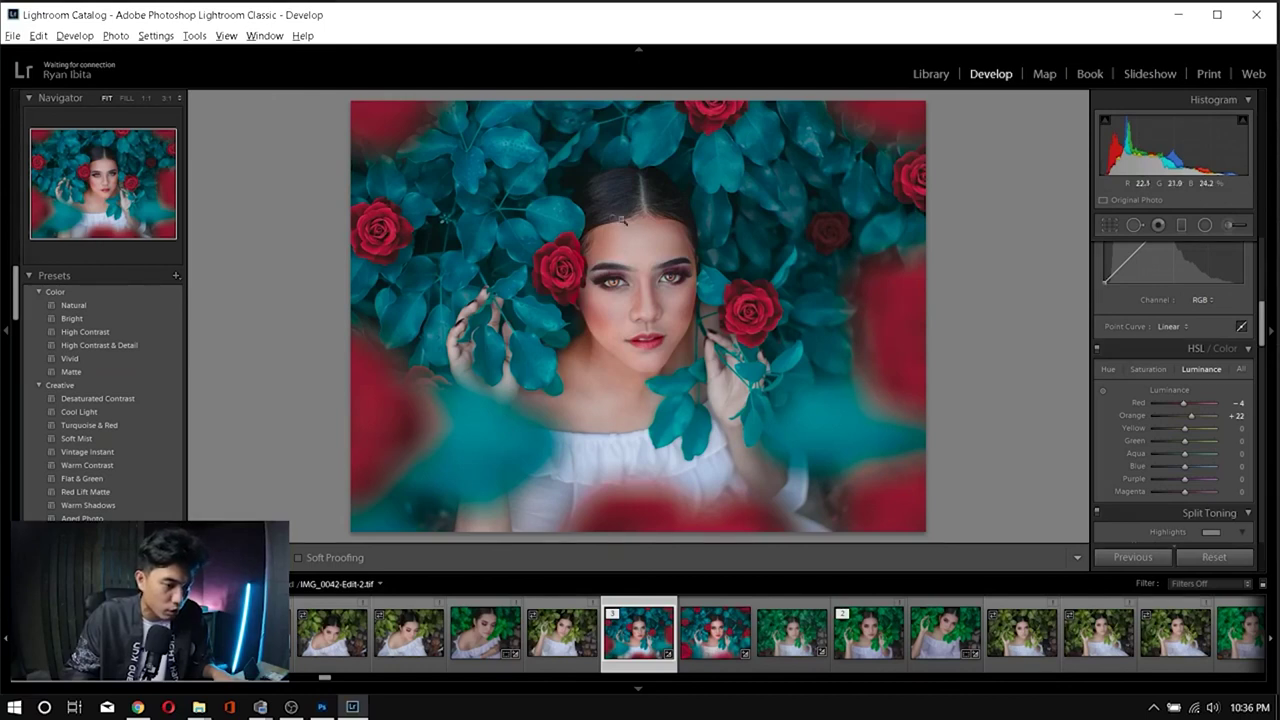
pyautogui.hotkey('alt', 'Tab')
pyautogui.hotkey('alt', 'Tab')
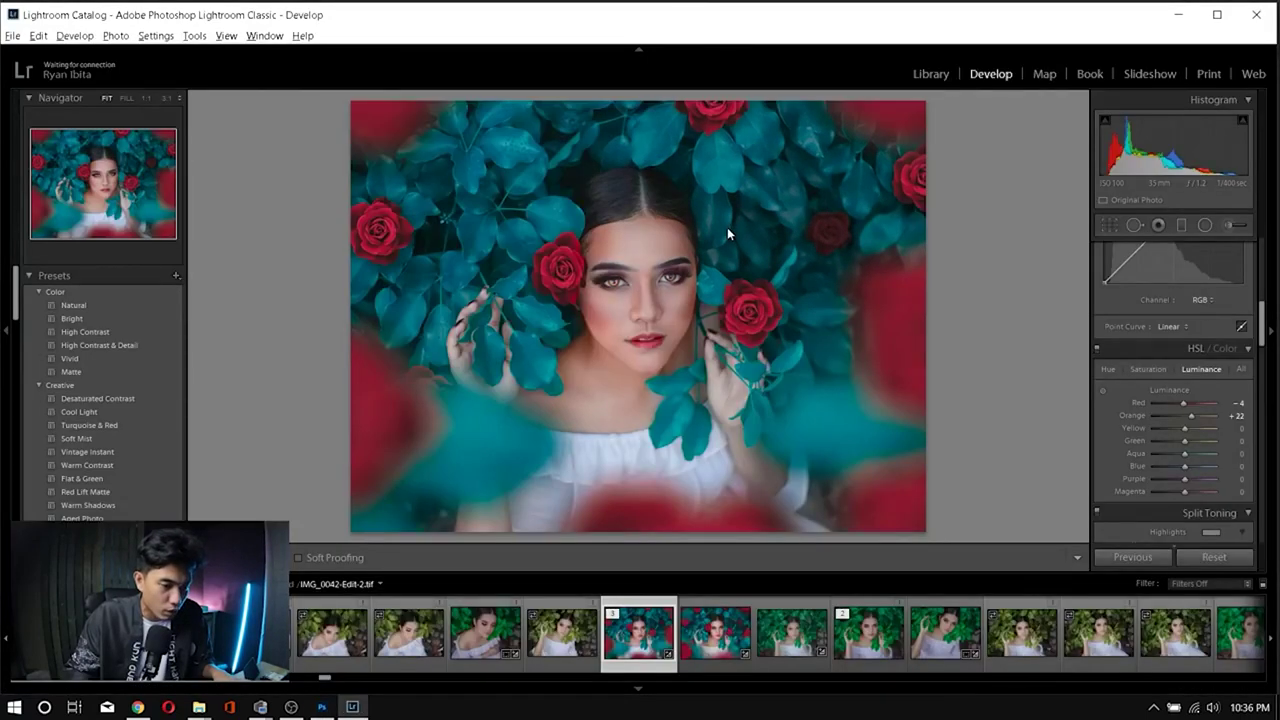
pyautogui.click(720, 642)
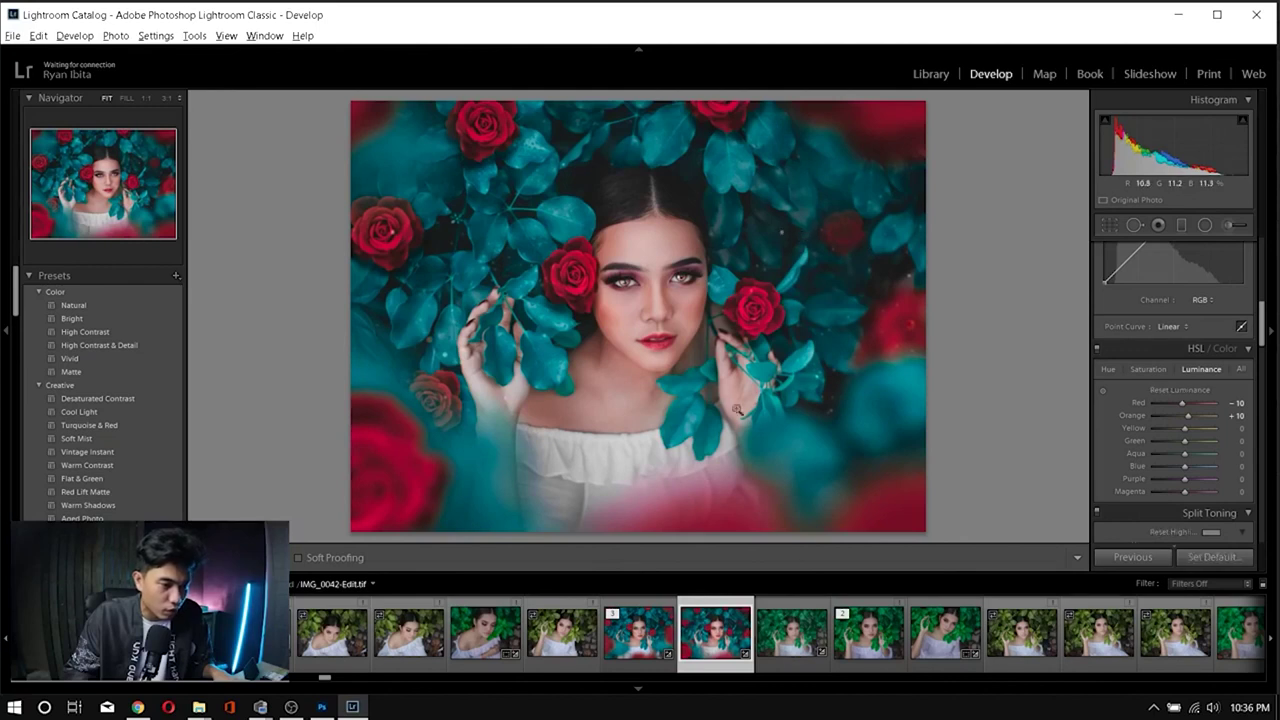
pyautogui.click(640, 638)
pyautogui.hotkey('alt', 'Tab')
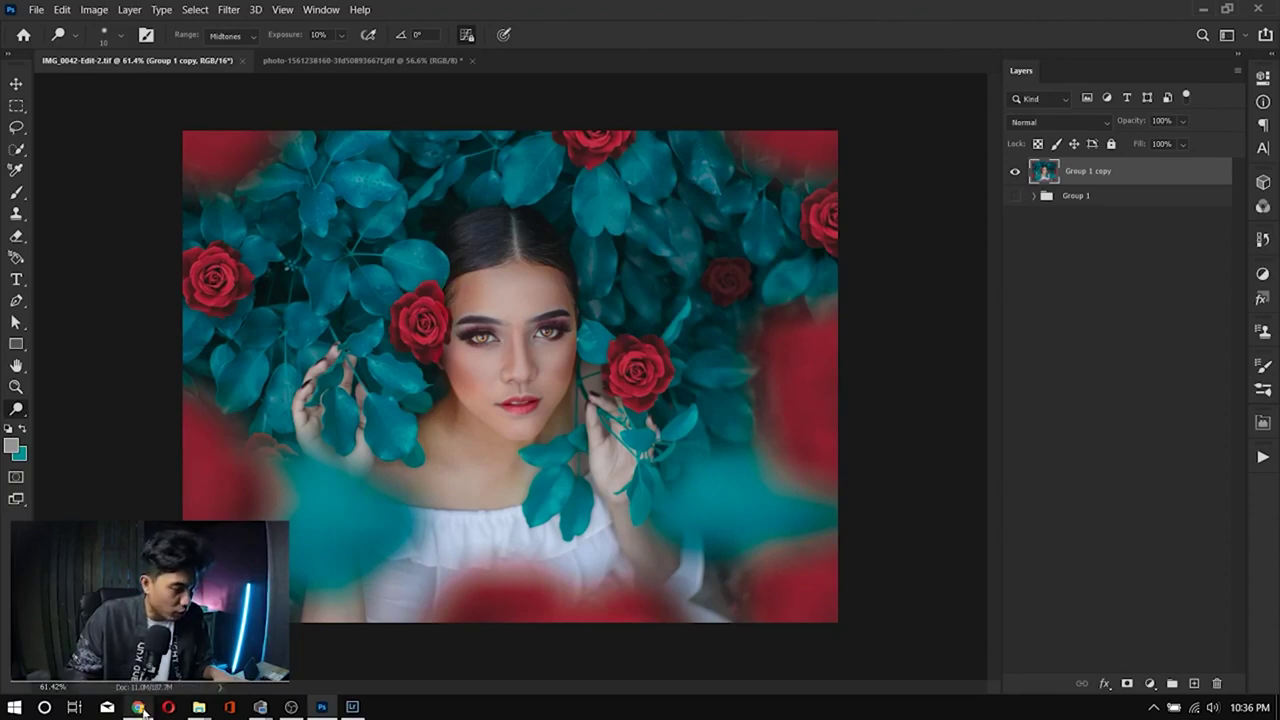
# Step: Bring Chrome to the front from the taskbar and open a new browser tab
pyautogui.moveTo(141, 708)
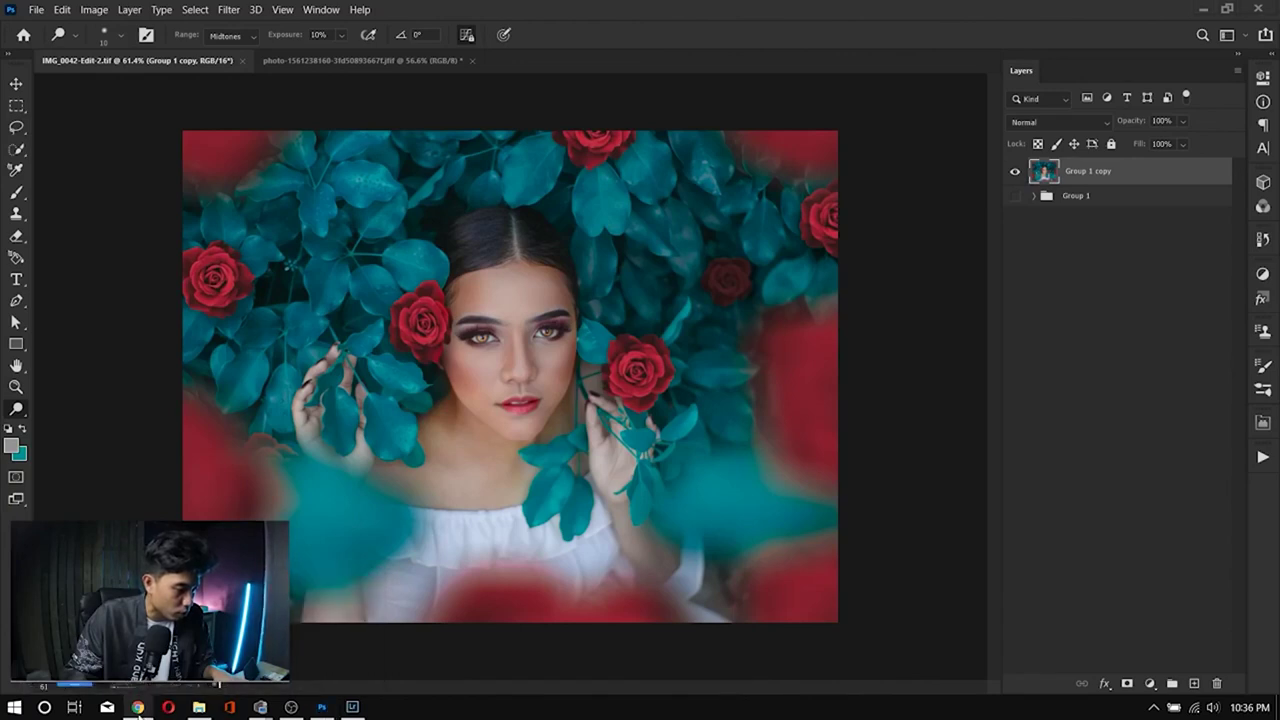
pyautogui.click(138, 708)
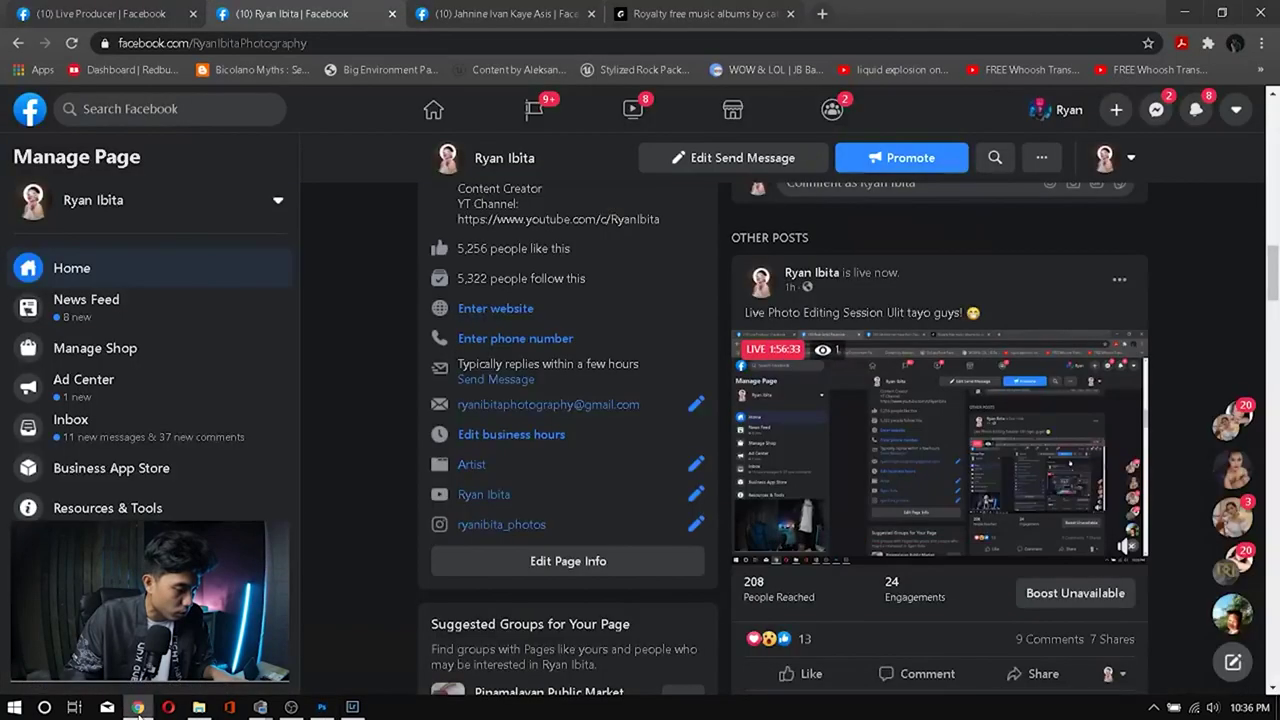
pyautogui.click(820, 14)
# Step: Search the web for 'dust particles' and show the image results
pyautogui.click(744, 40)
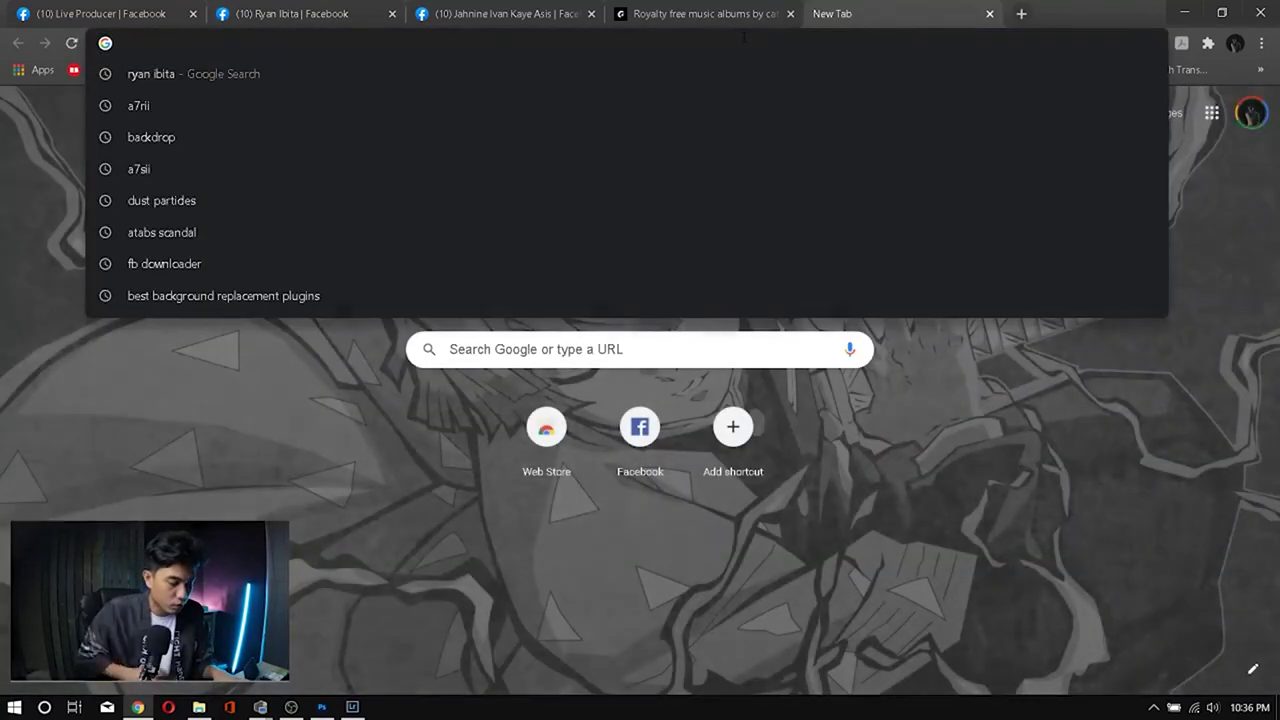
pyautogui.write('dust particles')
pyautogui.press('Return')
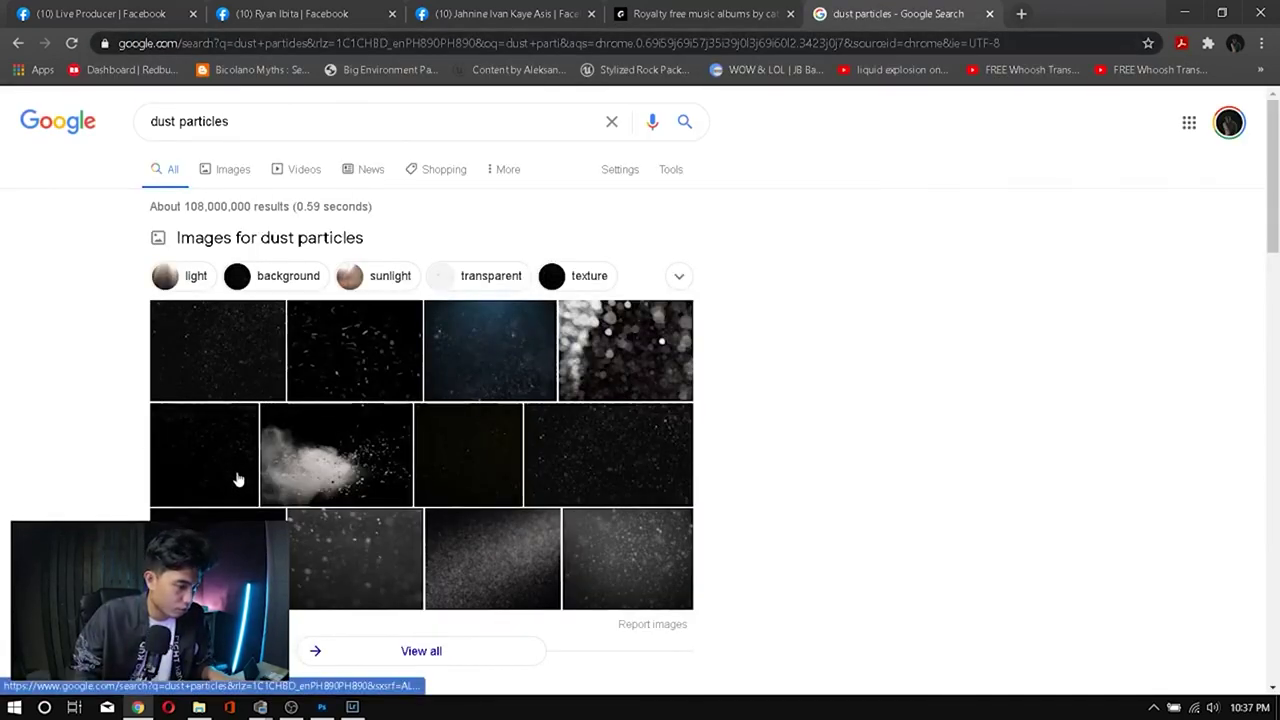
pyautogui.click(241, 172)
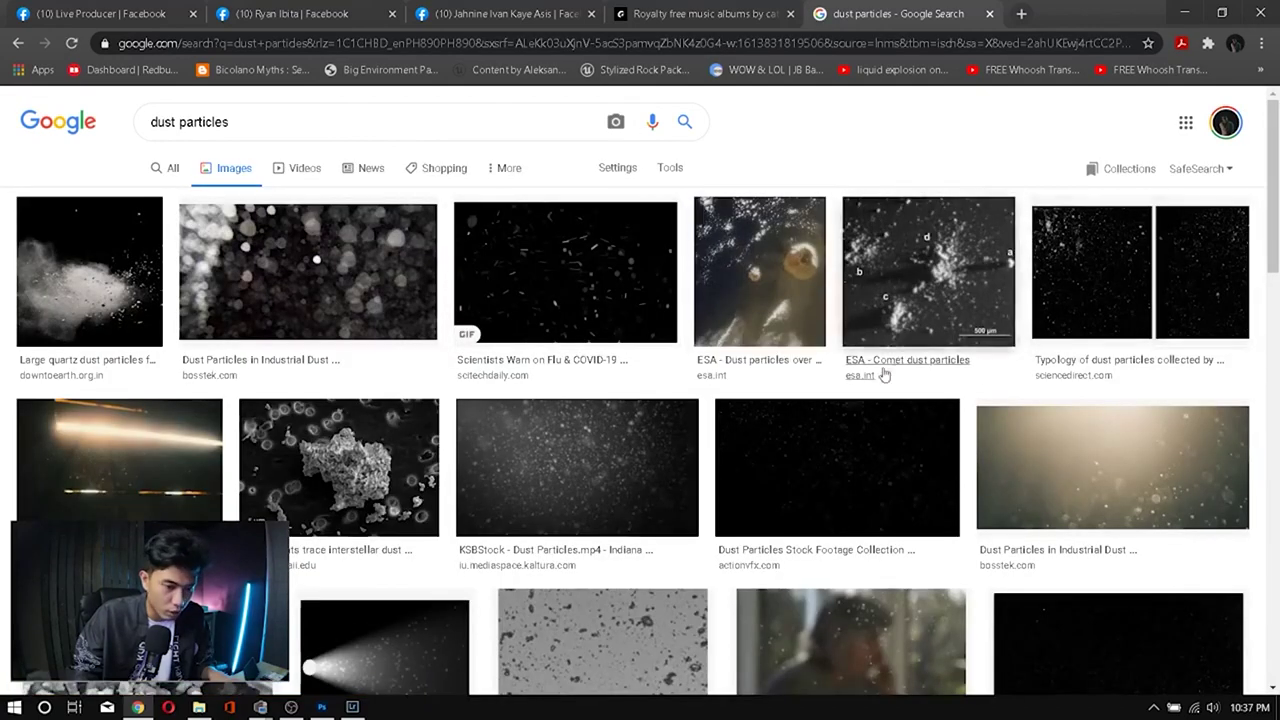
# Step: Preview the ActionVFX dust thumbnails, then show the Tools filter row's image size choices
pyautogui.scroll(-1, 840, 376)
pyautogui.scroll(-1, 868, 390)
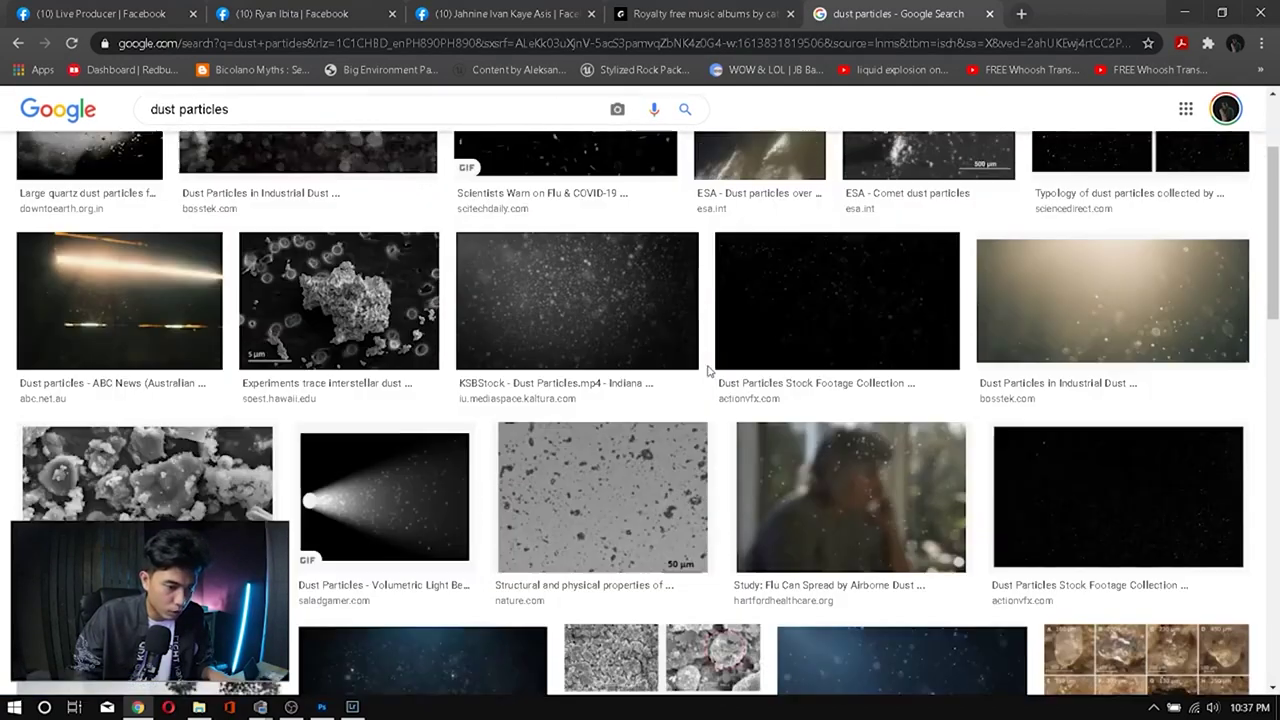
pyautogui.click(824, 310)
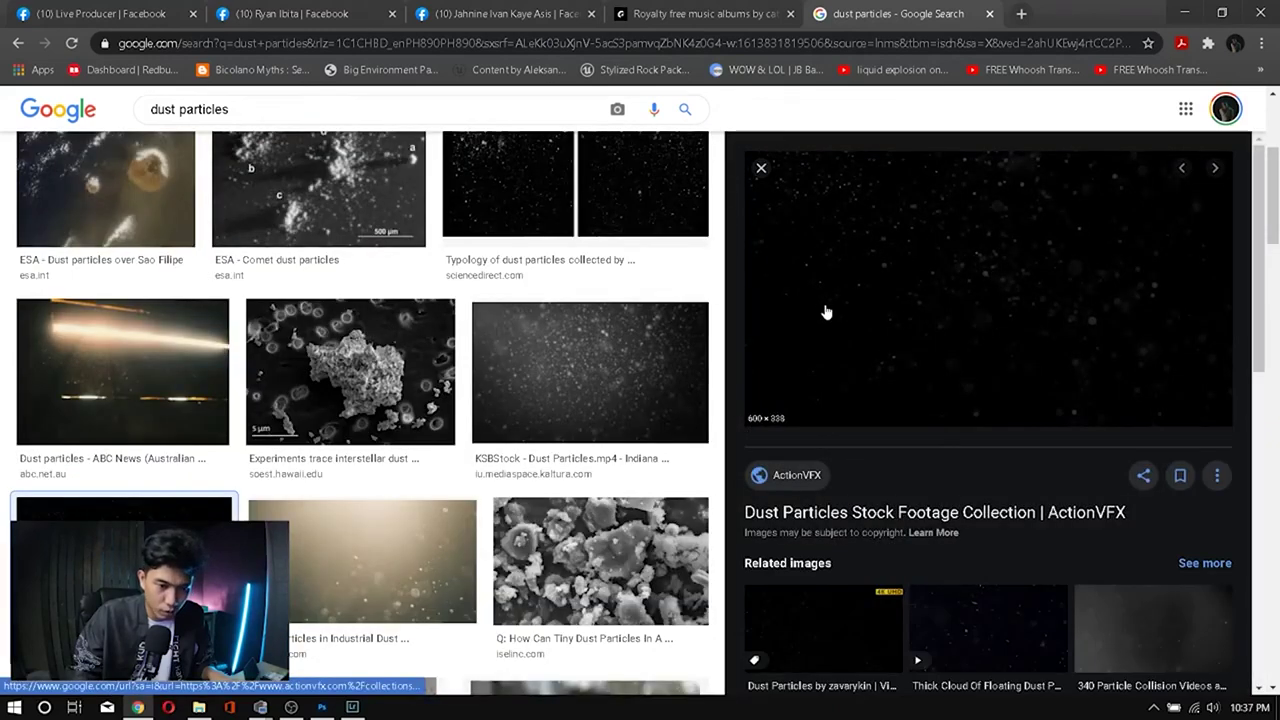
pyautogui.scroll(-5, 463, 449)
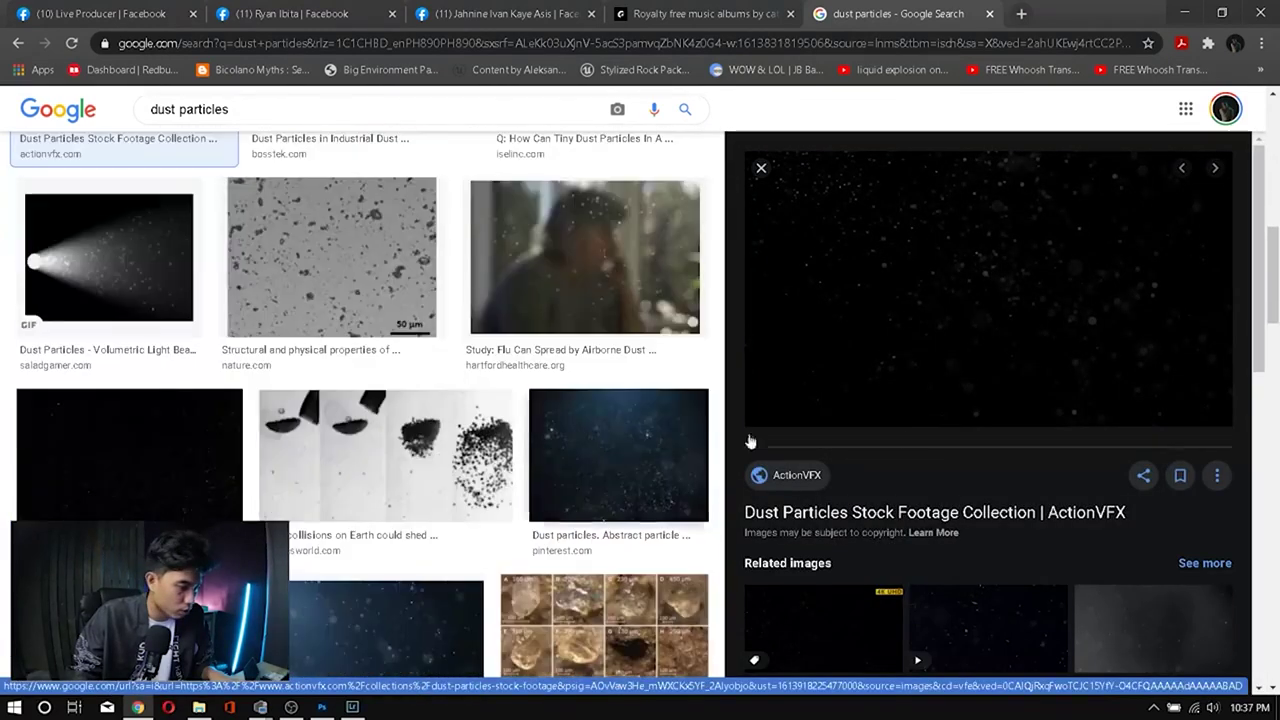
pyautogui.click(147, 453)
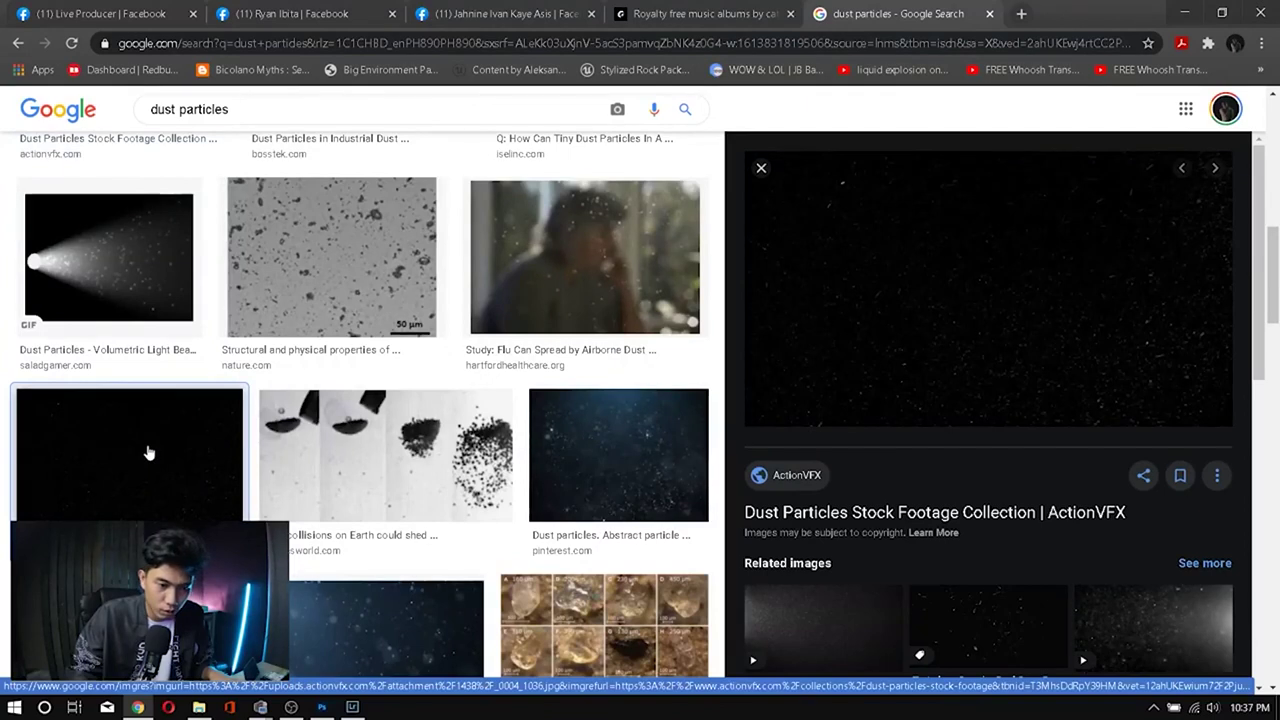
pyautogui.scroll(6, 528, 338)
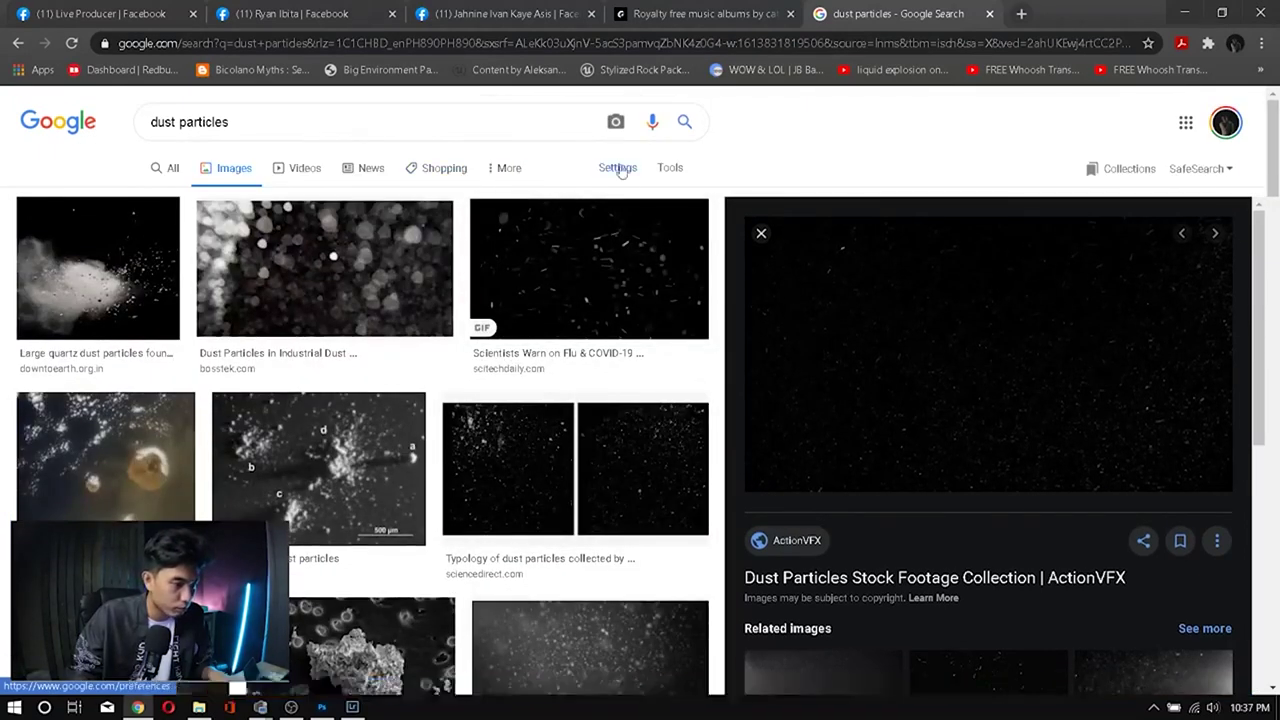
pyautogui.click(667, 168)
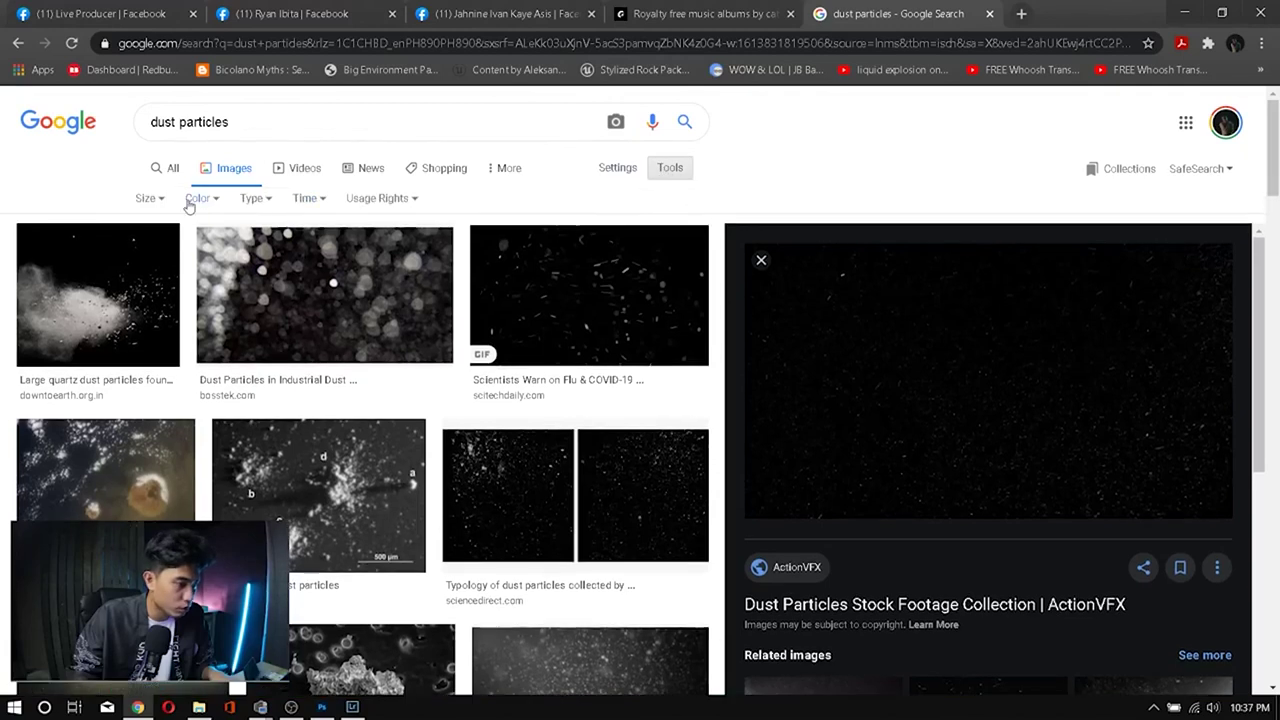
pyautogui.click(148, 200)
# Step: Filter results to Large images and preview the After Effects Dust Particles Template image
pyautogui.click(150, 251)
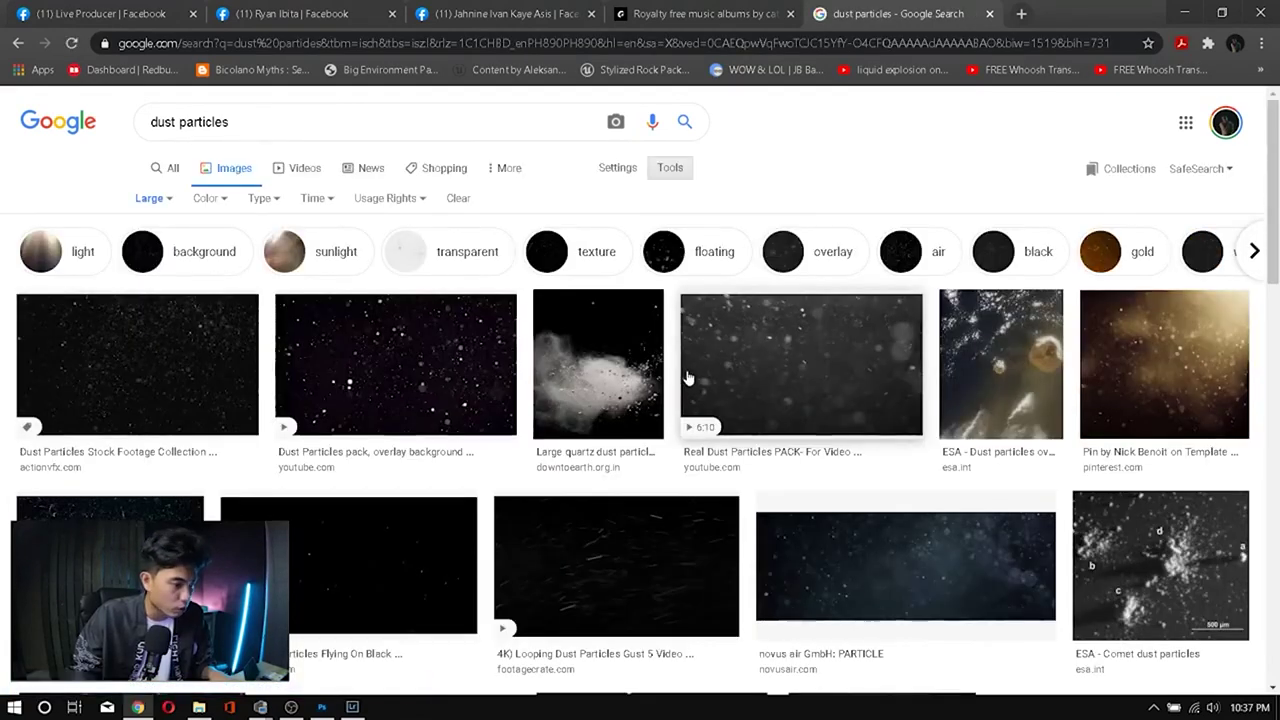
pyautogui.scroll(-1, 688, 377)
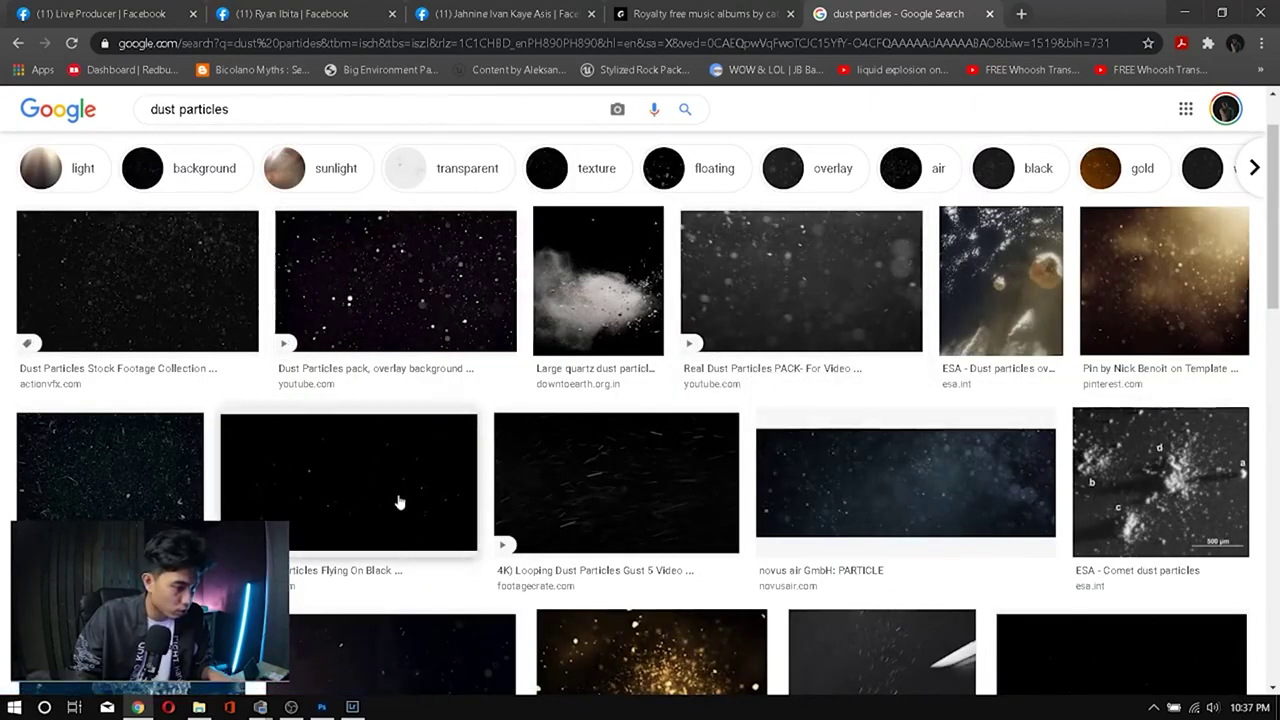
pyautogui.scroll(-1, 398, 500)
pyautogui.scroll(-8, 401, 500)
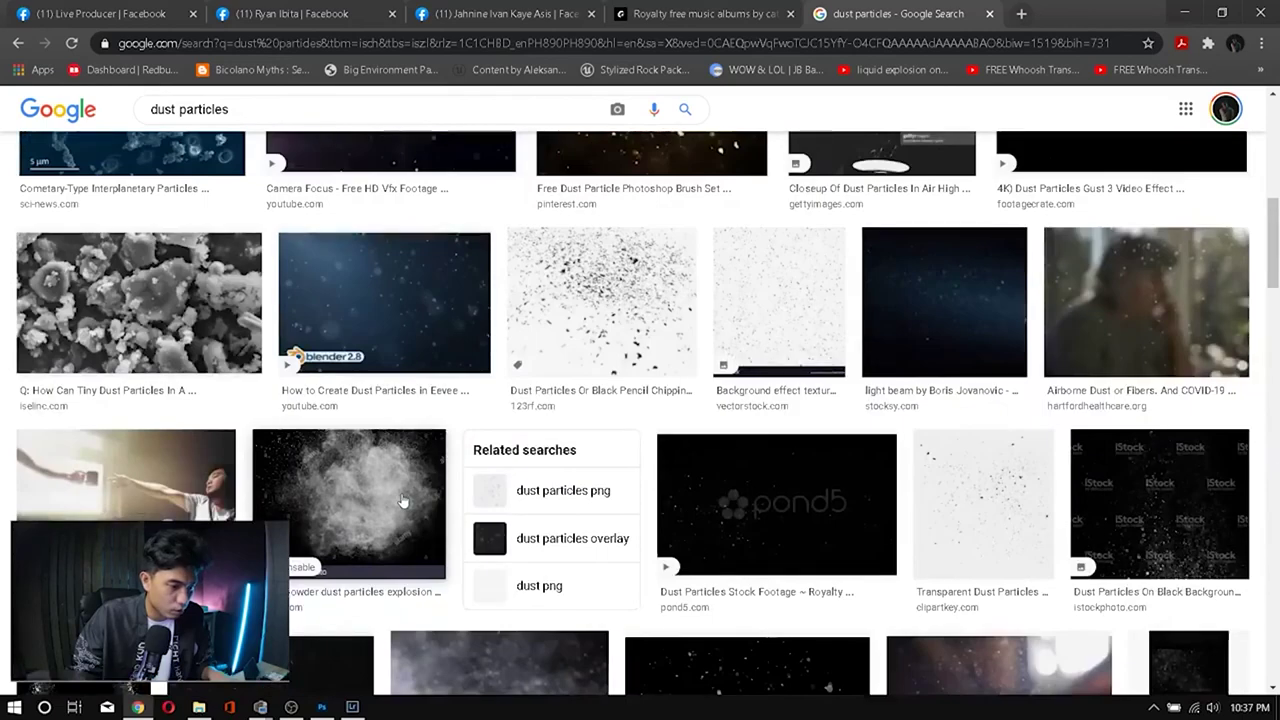
pyautogui.scroll(-3, 401, 500)
pyautogui.scroll(-5, 300, 430)
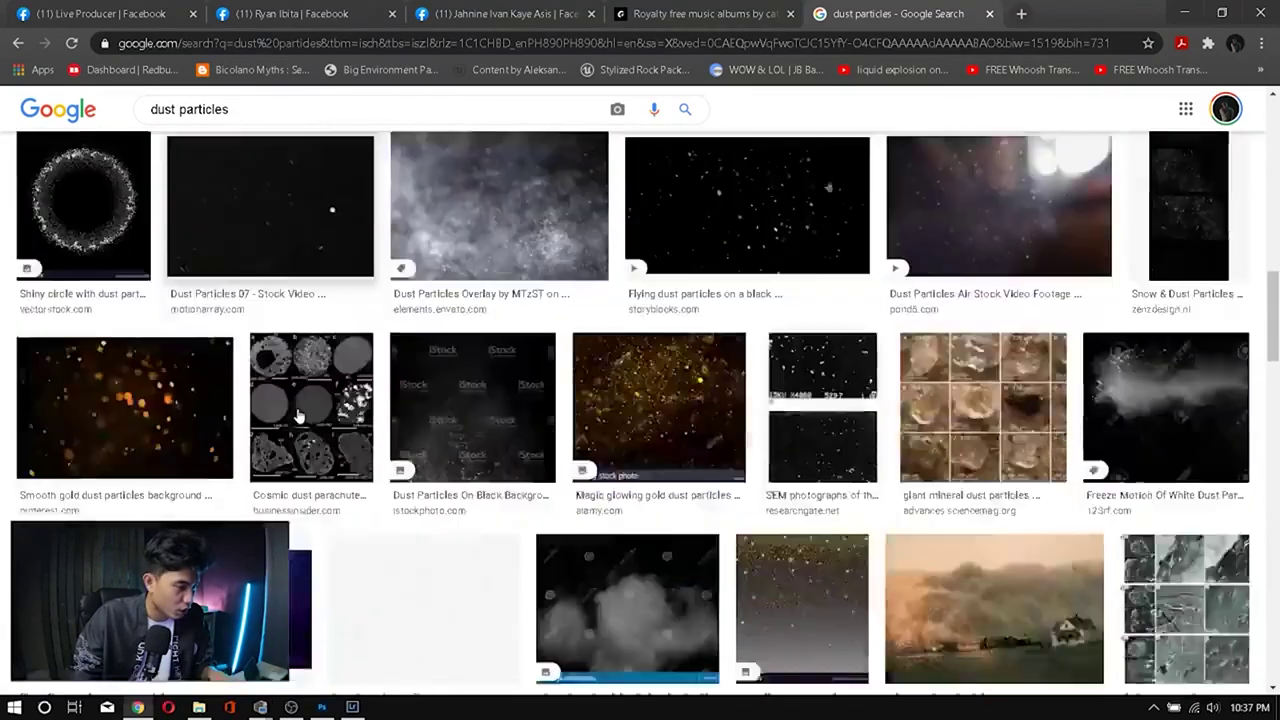
pyautogui.scroll(-12, 298, 415)
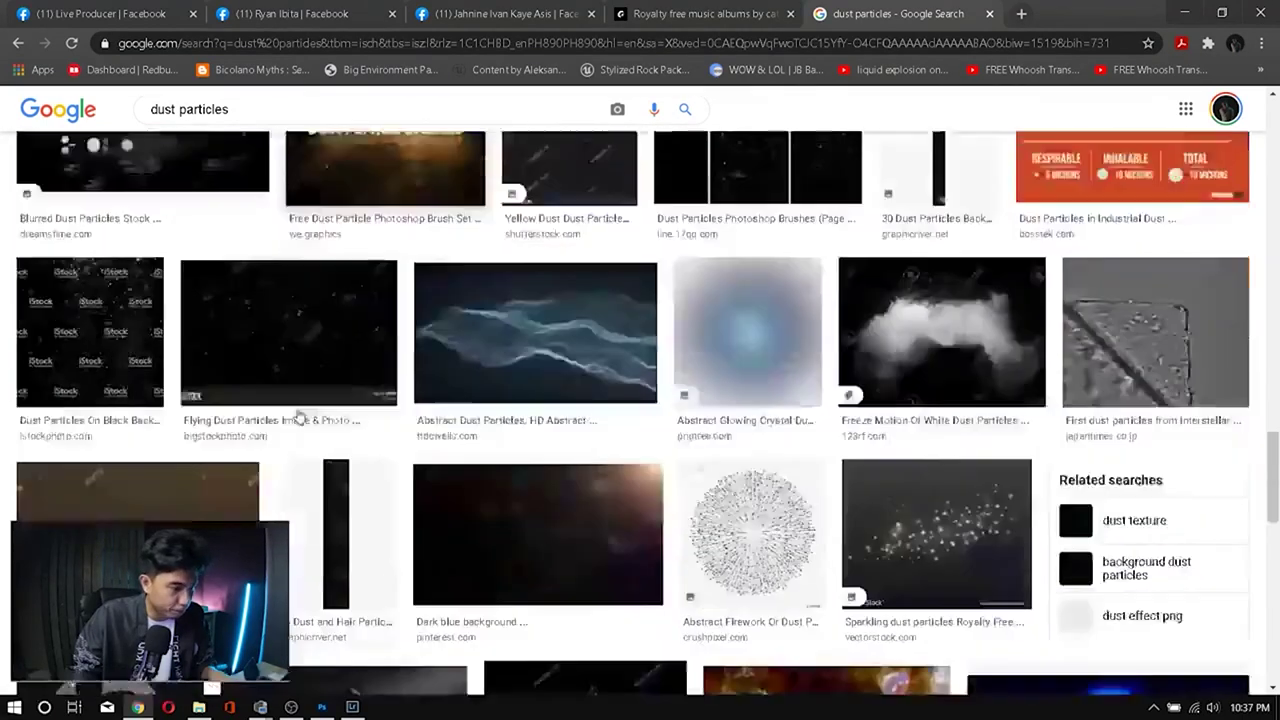
pyautogui.scroll(4, 298, 415)
pyautogui.scroll(-8, 299, 416)
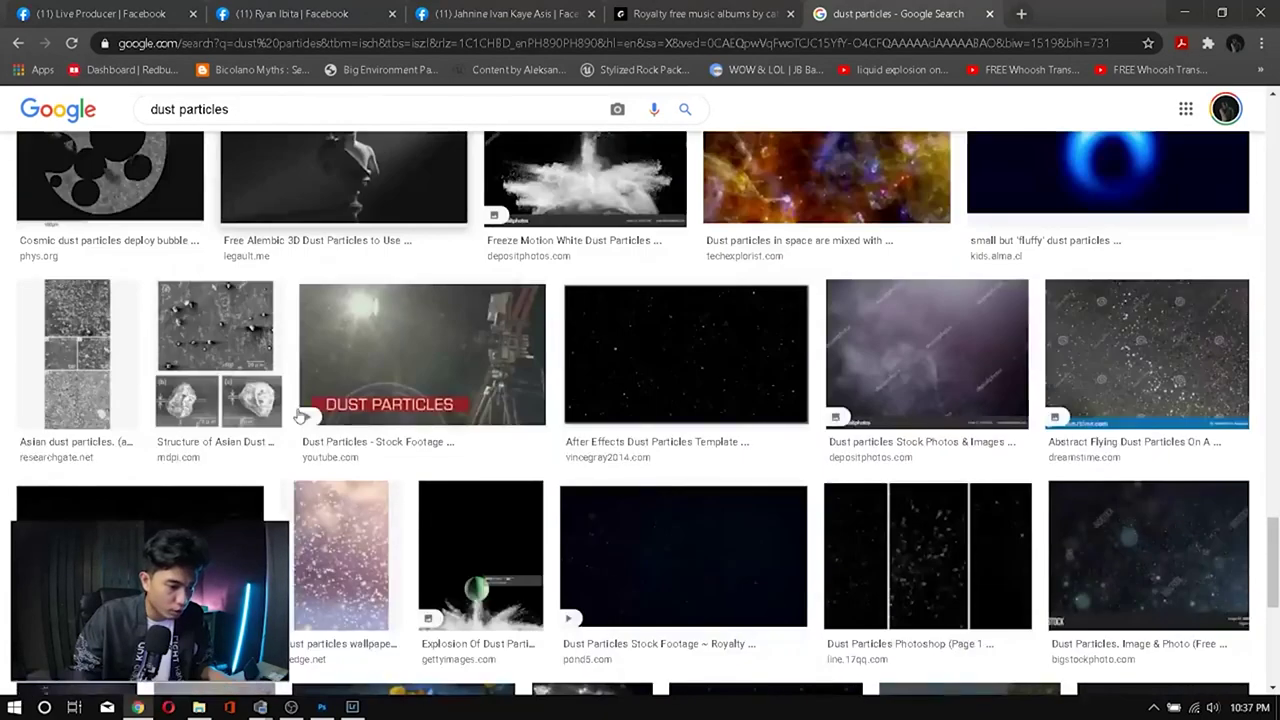
pyautogui.click(616, 360)
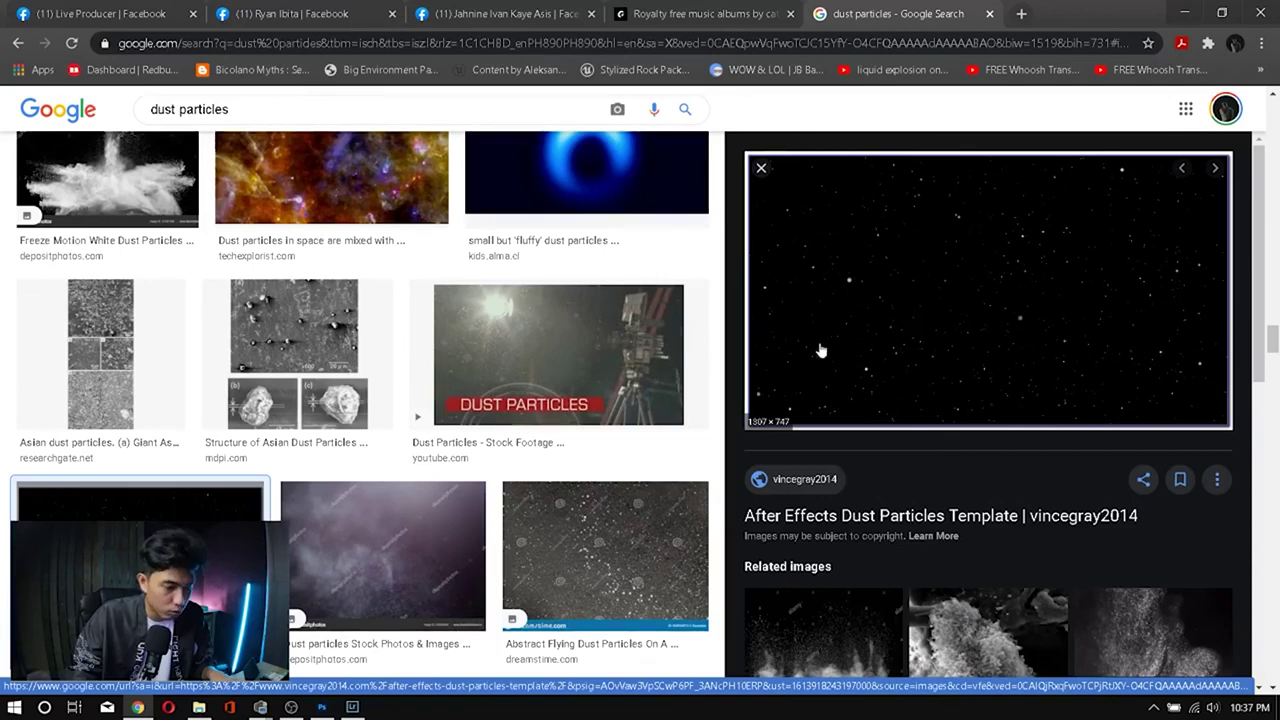
# Step: Copy the starry dust preview image and switch to Photoshop
pyautogui.scroll(-5, 573, 427)
pyautogui.scroll(-4, 573, 427)
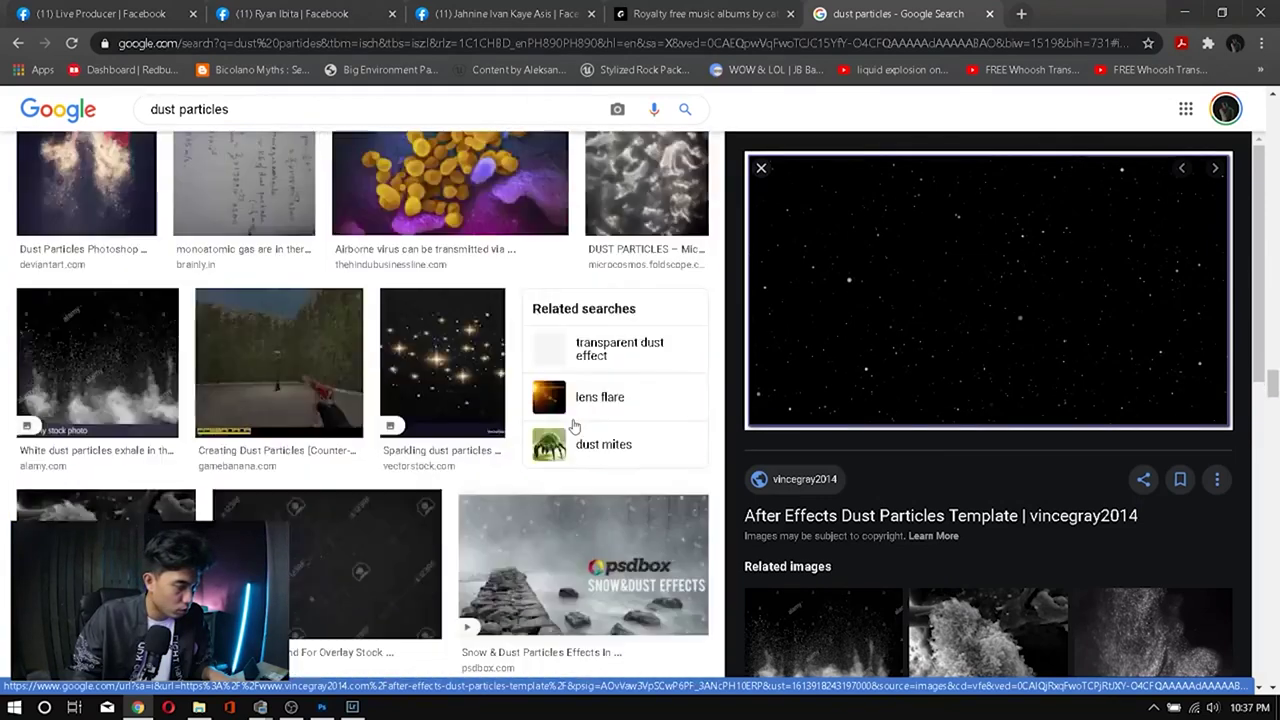
pyautogui.scroll(-4, 573, 427)
pyautogui.scroll(-6, 573, 427)
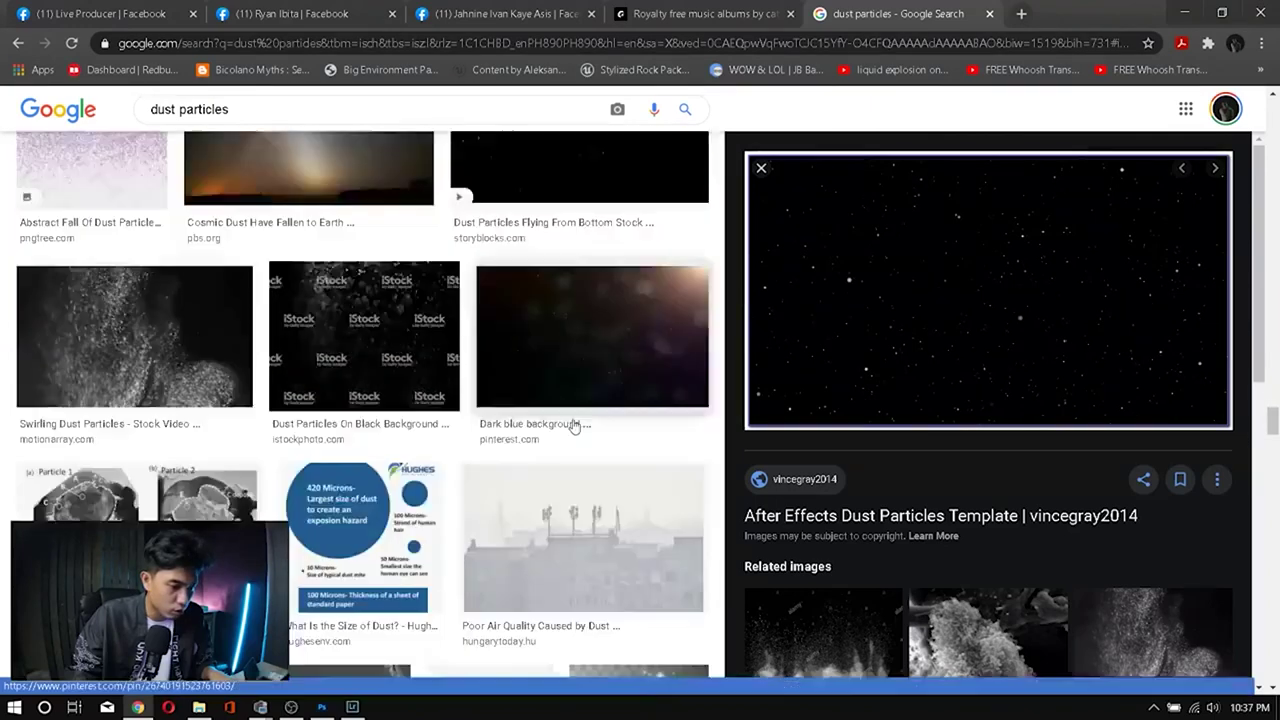
pyautogui.scroll(-6, 573, 421)
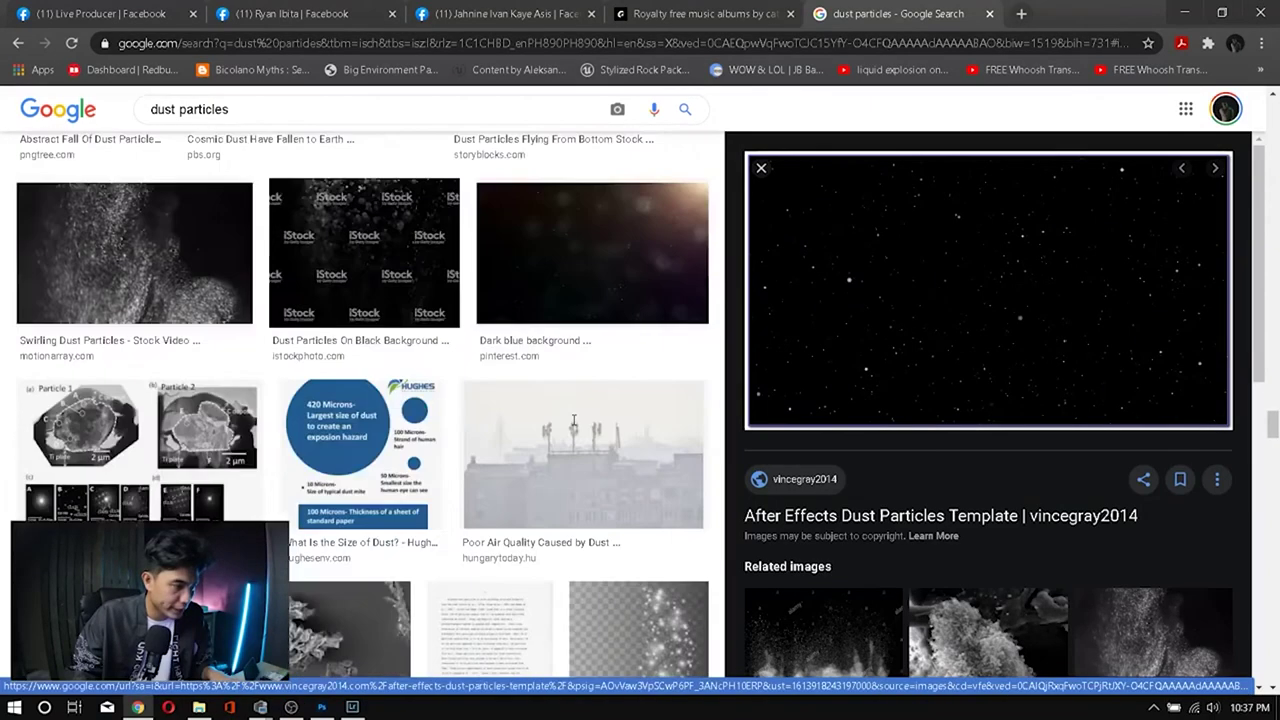
pyautogui.rightClick(902, 245)
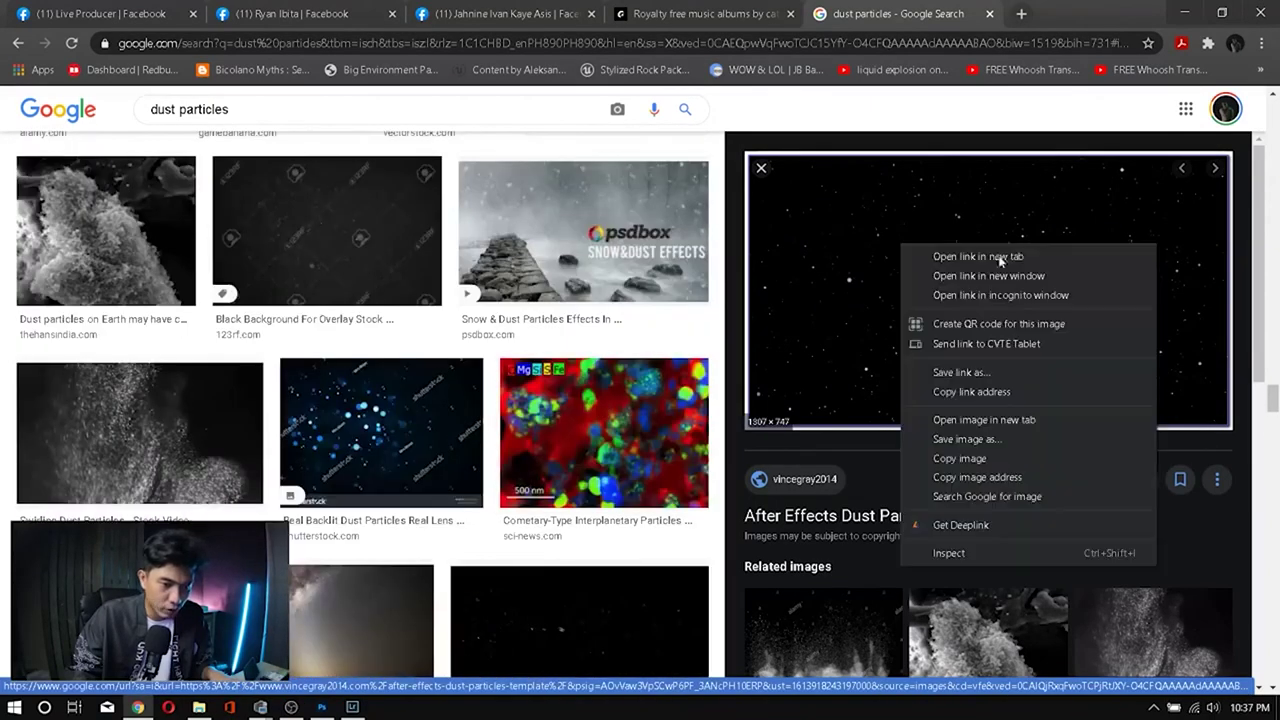
pyautogui.click(969, 458)
pyautogui.hotkey('alt', 'Tab')
# Step: Paste the dust image, scale it to cover the canvas, and set Screen blending
pyautogui.hotkey('ctrl', 'v')
pyautogui.press('v')
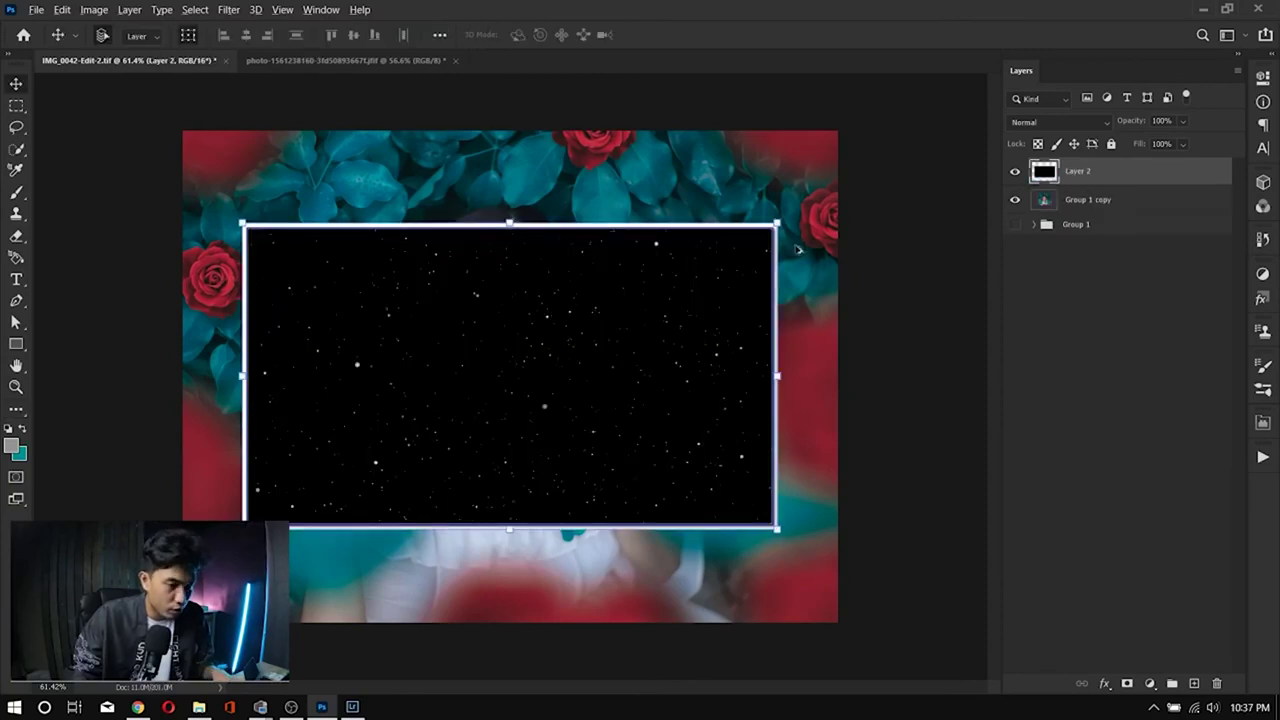
pyautogui.moveTo(777, 224); pyautogui.dragTo(1027, 160)
pyautogui.press('Return')
pyautogui.click(1058, 121)
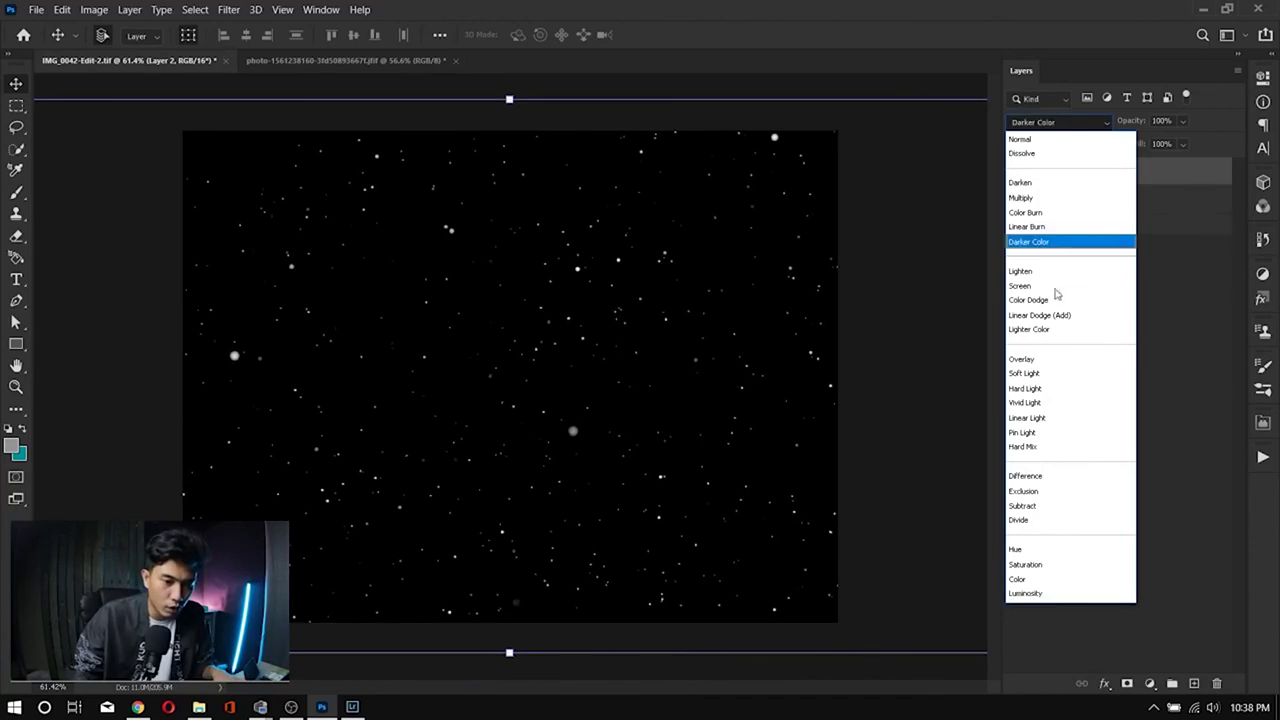
pyautogui.click(1045, 287)
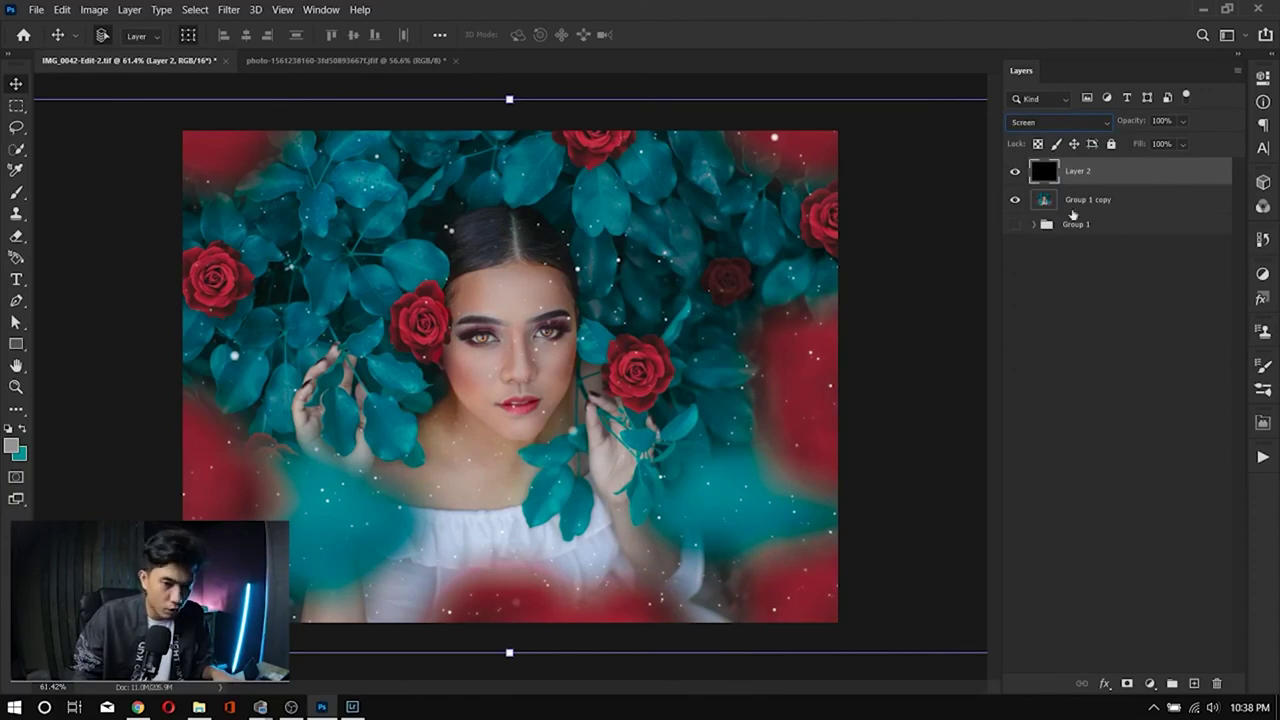
# Step: Apply Levels to the dust layer with a black input of 112
pyautogui.hotkey('ctrl', 'l')
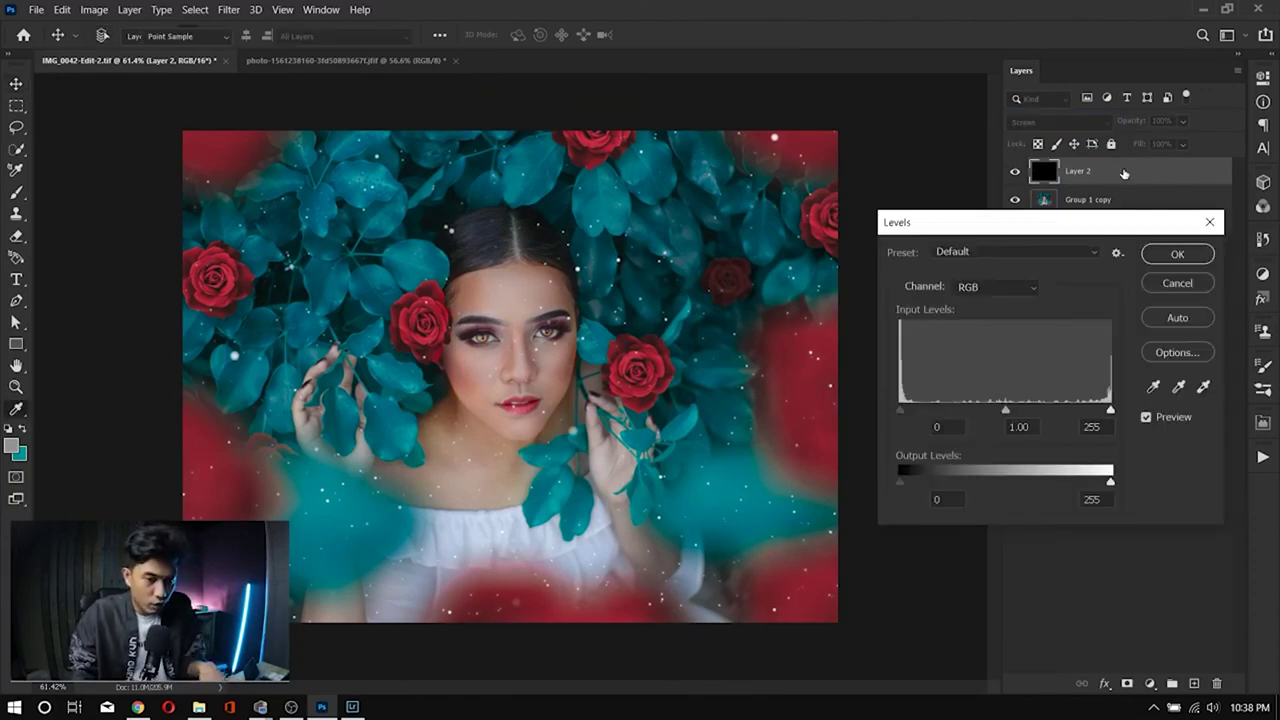
pyautogui.moveTo(900, 411); pyautogui.dragTo(970, 410)
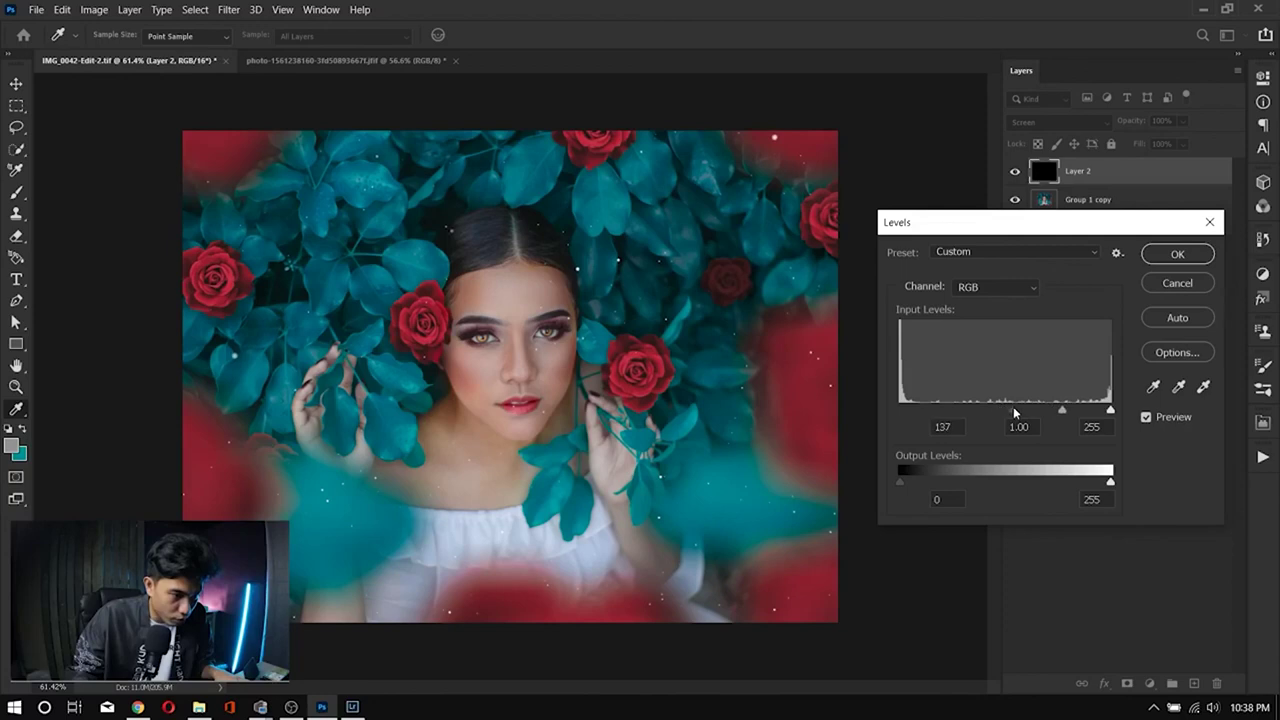
pyautogui.moveTo(993, 407); pyautogui.dragTo(996, 410)
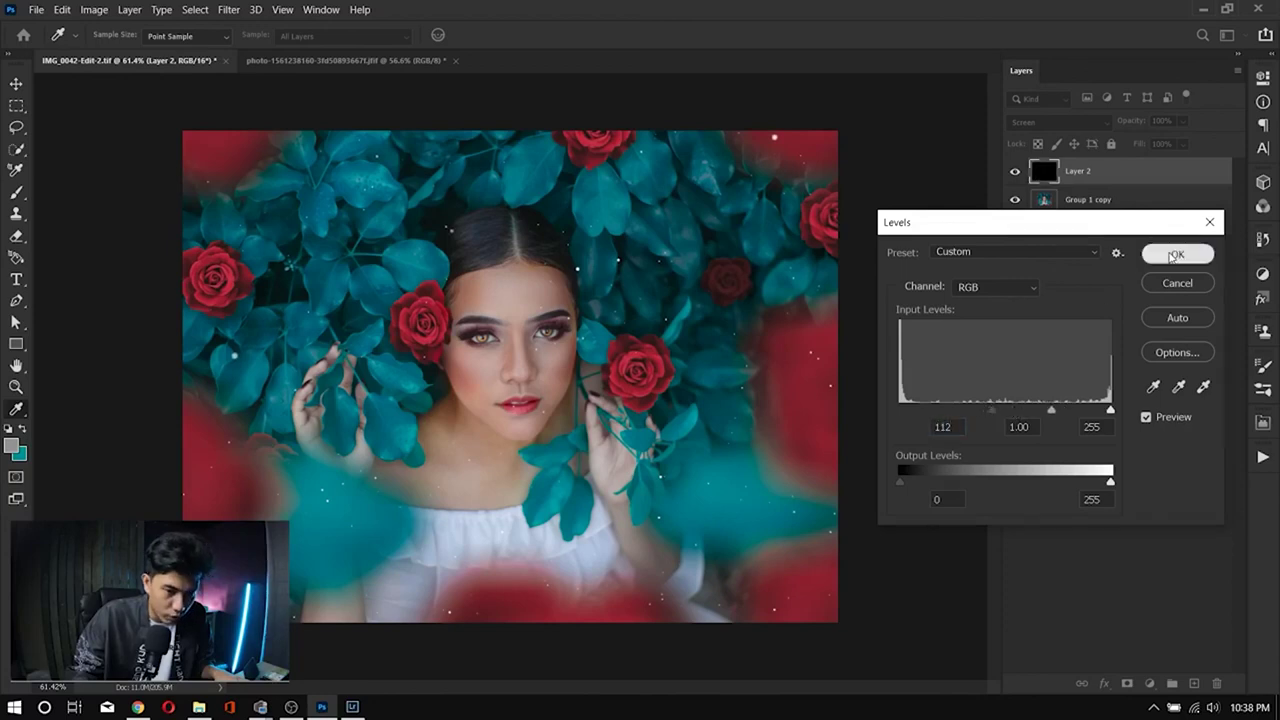
pyautogui.click(1177, 254)
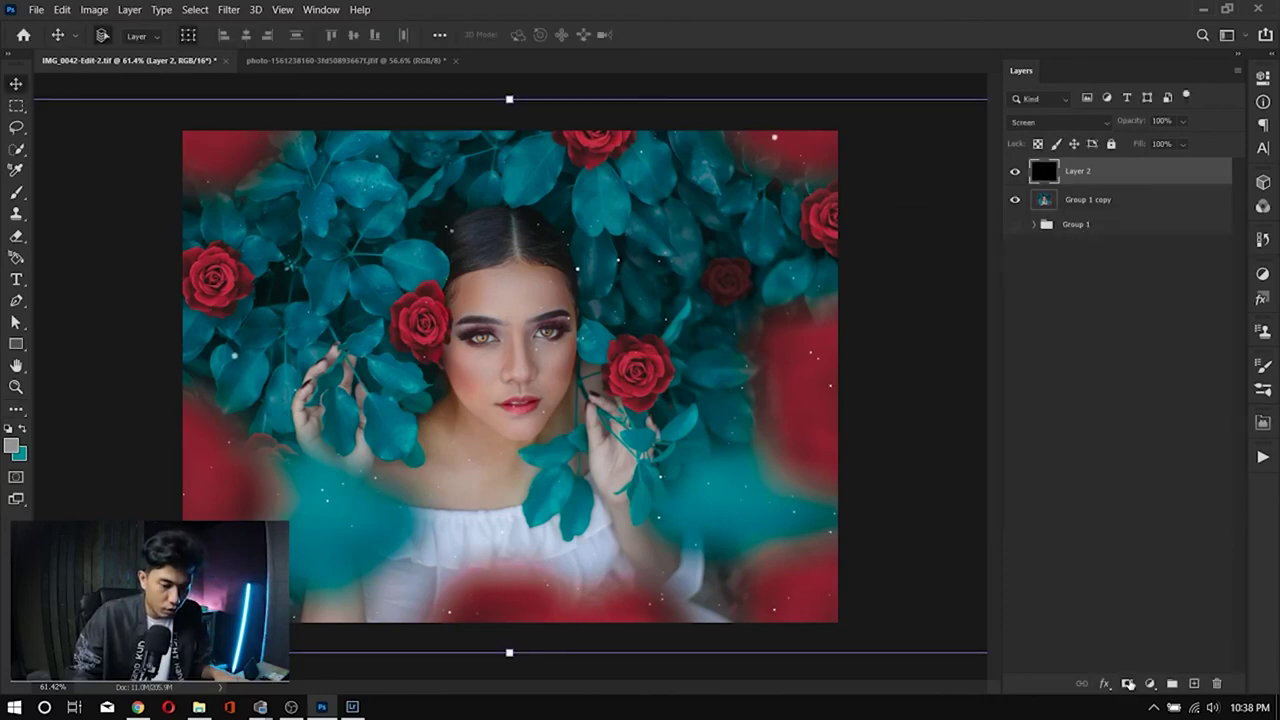
# Step: Mask Layer 2, painting black over the face with a 175 px, 100% opacity brush
pyautogui.click(1127, 683)
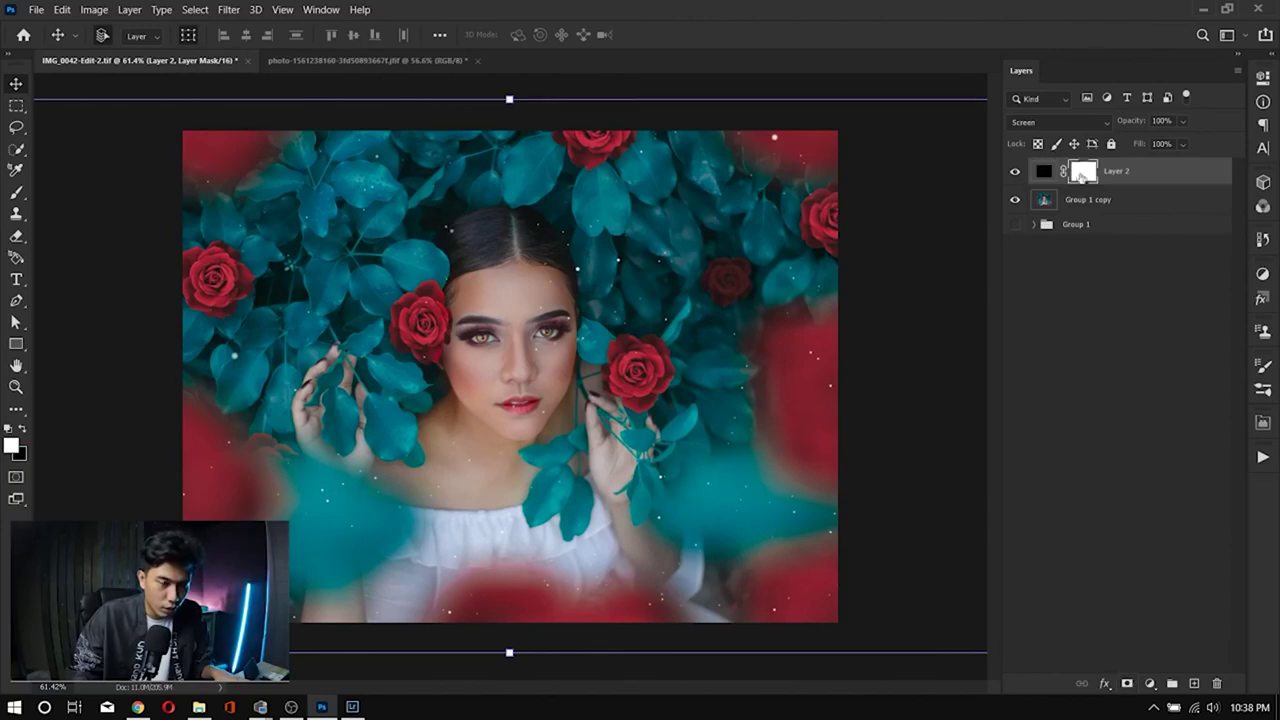
pyautogui.press('b')
pyautogui.press(']')
pyautogui.press(']')
pyautogui.press(']')
pyautogui.press(']')
pyautogui.press(']')
pyautogui.press(']')
pyautogui.press(']')
pyautogui.press('[')
pyautogui.press('[')
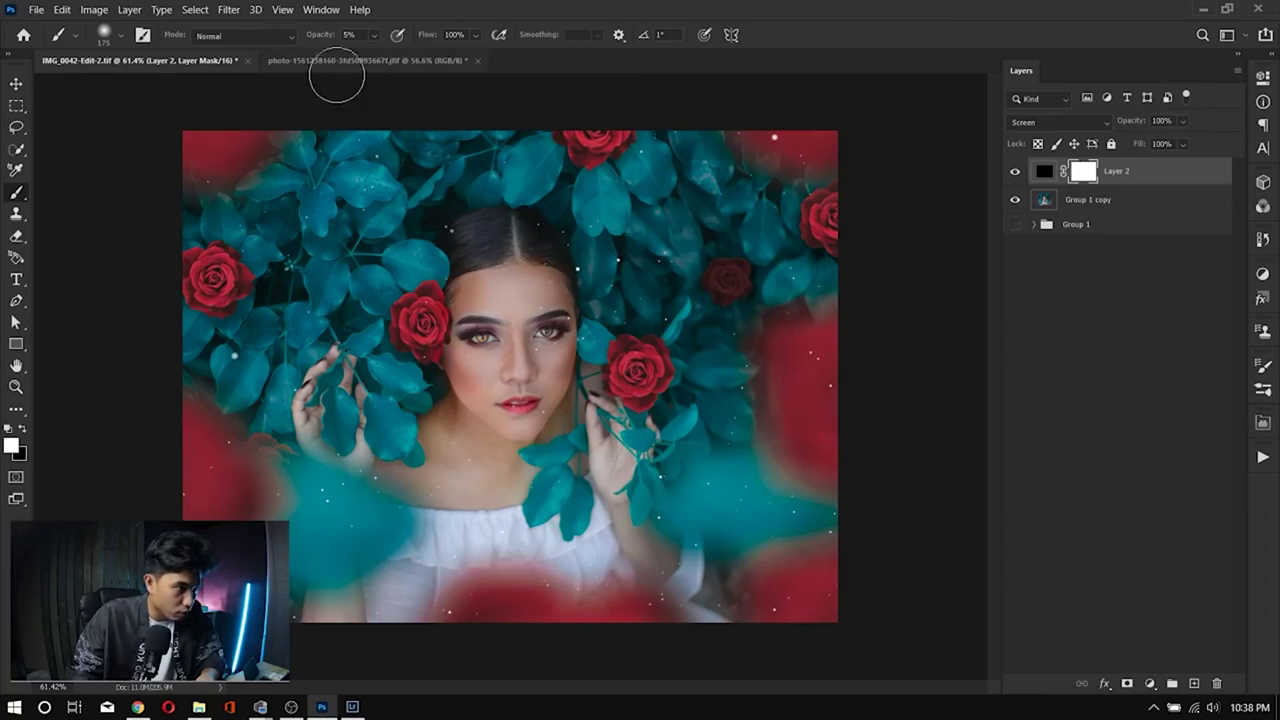
pyautogui.press('0')
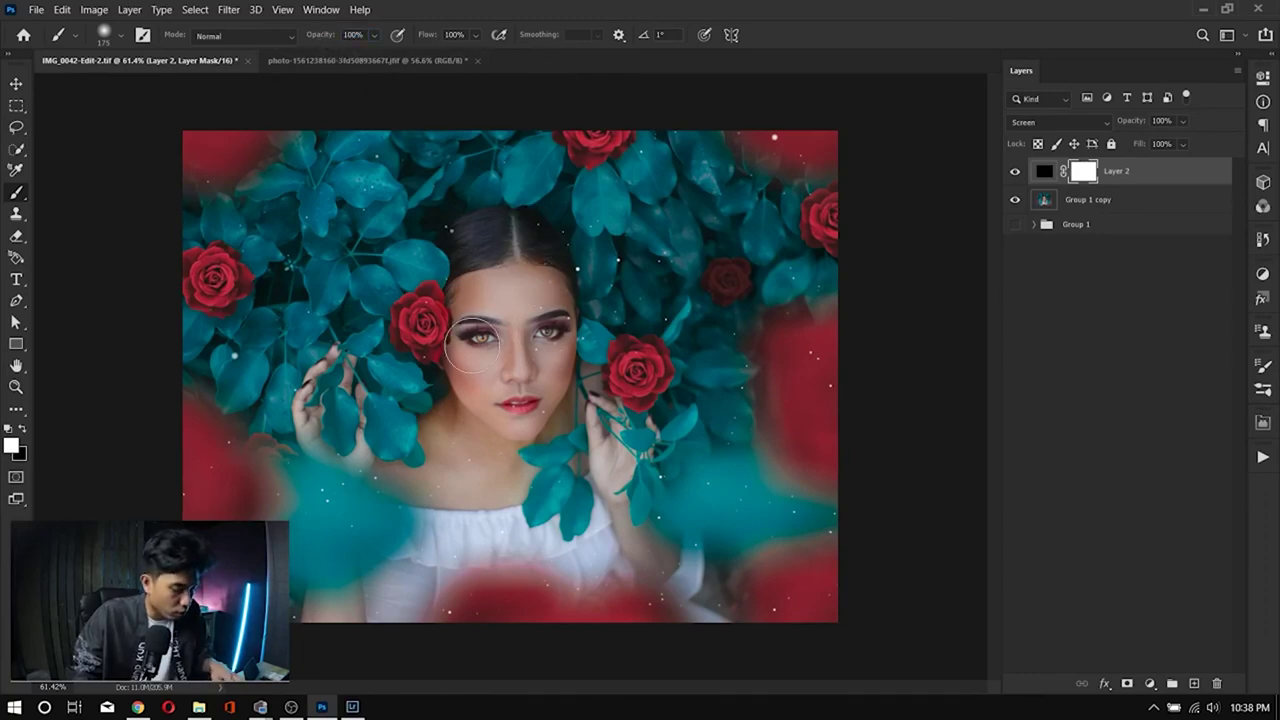
pyautogui.press('x')
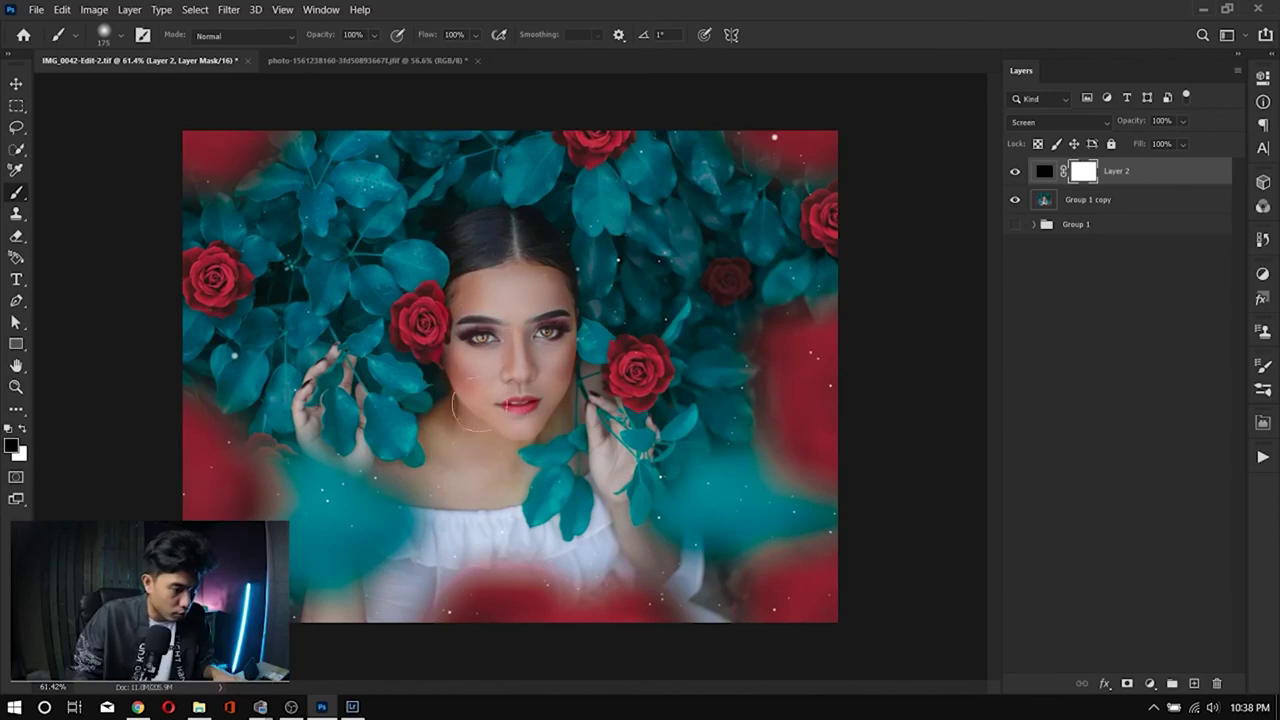
pyautogui.moveTo(507, 432); pyautogui.dragTo(471, 443)
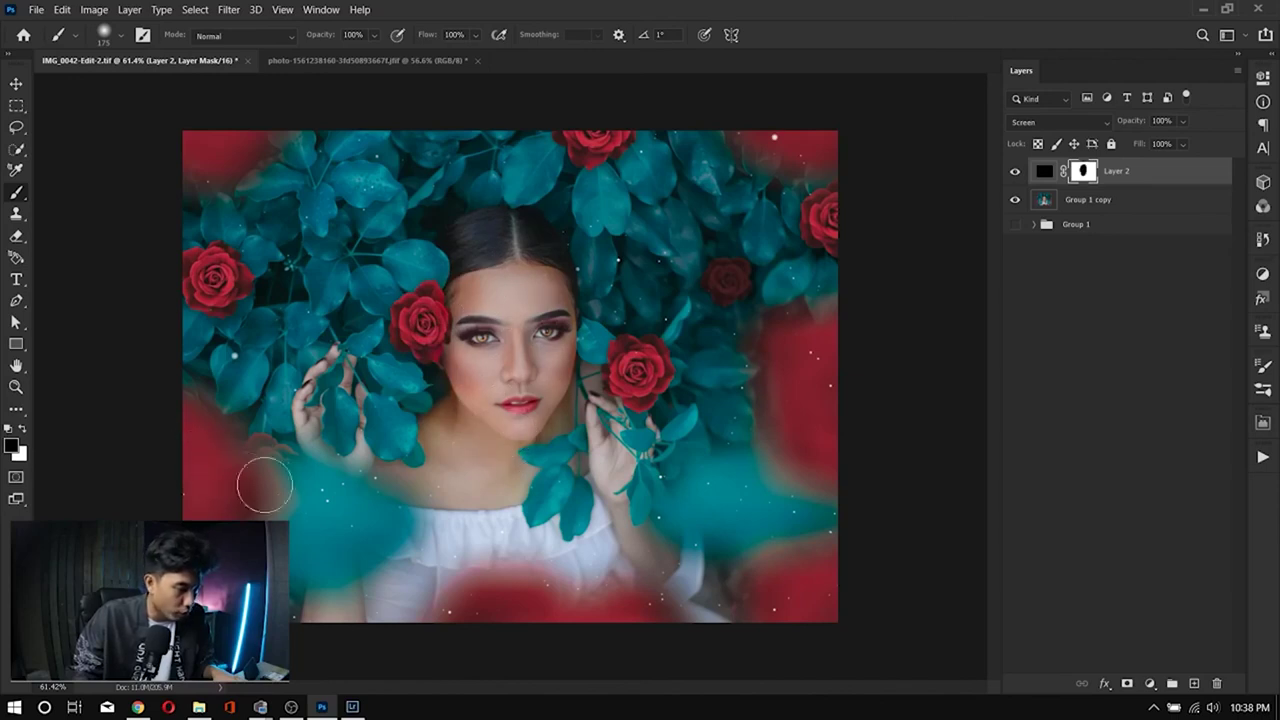
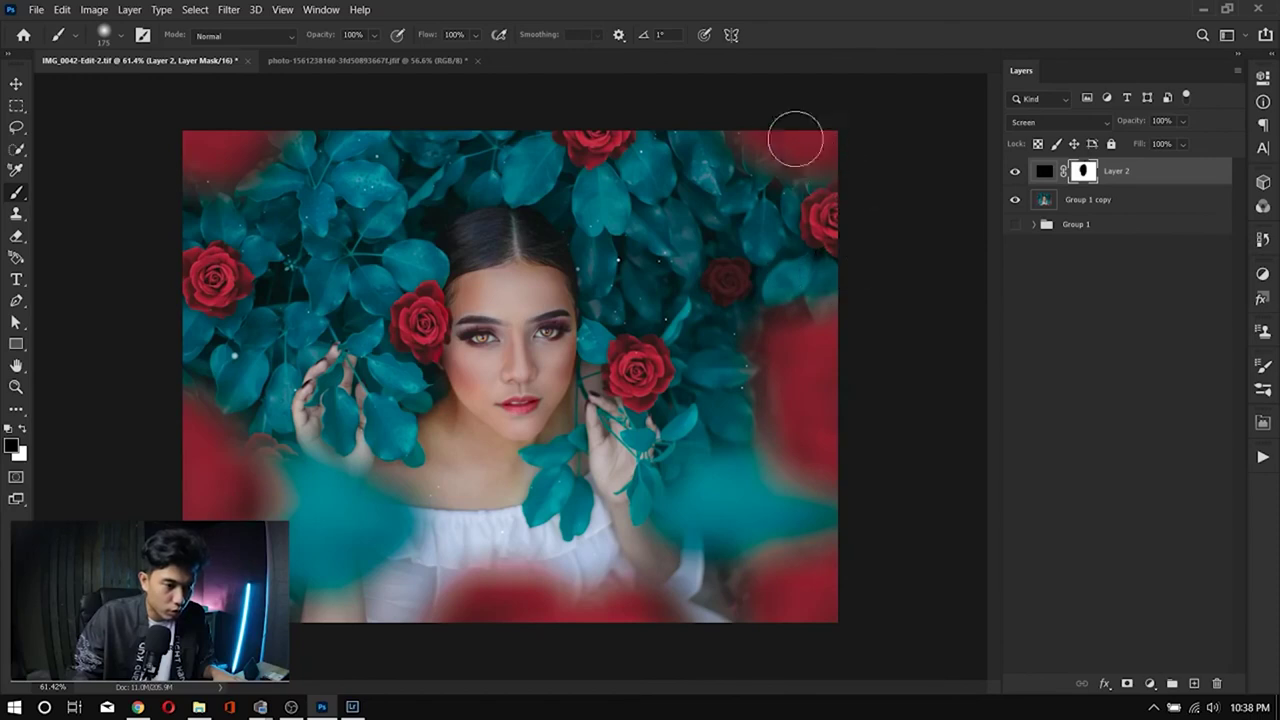
# Step: Paint black on Layer 2's mask to hide the top-left dust, then target the layer's pixels
pyautogui.moveTo(334, 114)
pyautogui.mouseDown()
pyautogui.moveTo(179, 177)
pyautogui.moveTo(253, 141)
pyautogui.moveTo(175, 196)
pyautogui.moveTo(209, 290)
pyautogui.mouseUp()
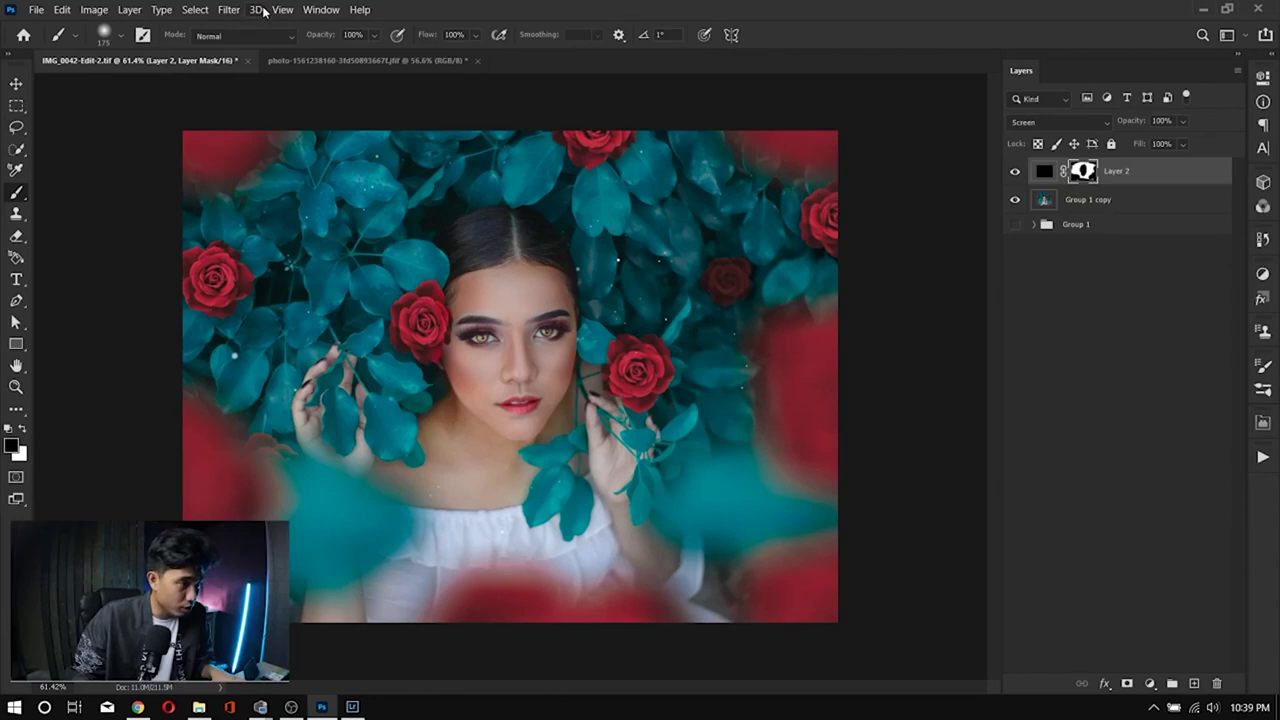
pyautogui.click(1045, 175)
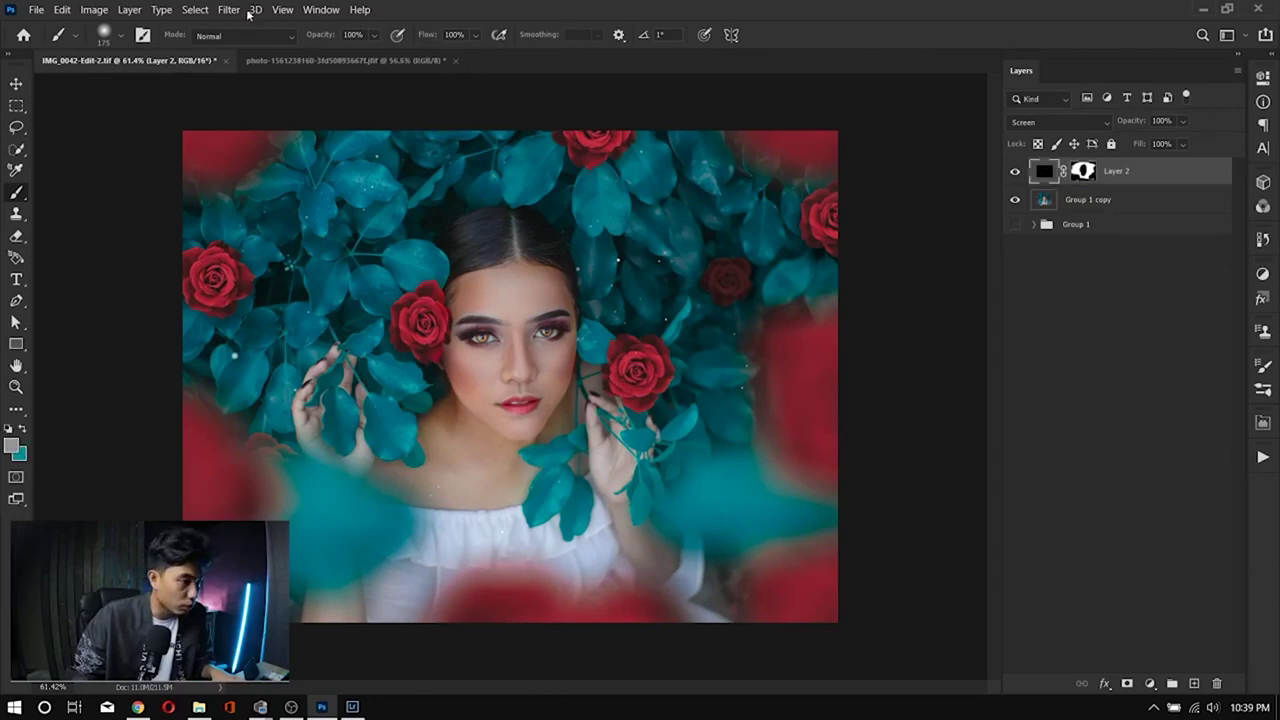
pyautogui.click(232, 10)
# Step: Apply a 1.7-pixel Gaussian Blur to the dust particles
pyautogui.moveTo(260, 187)
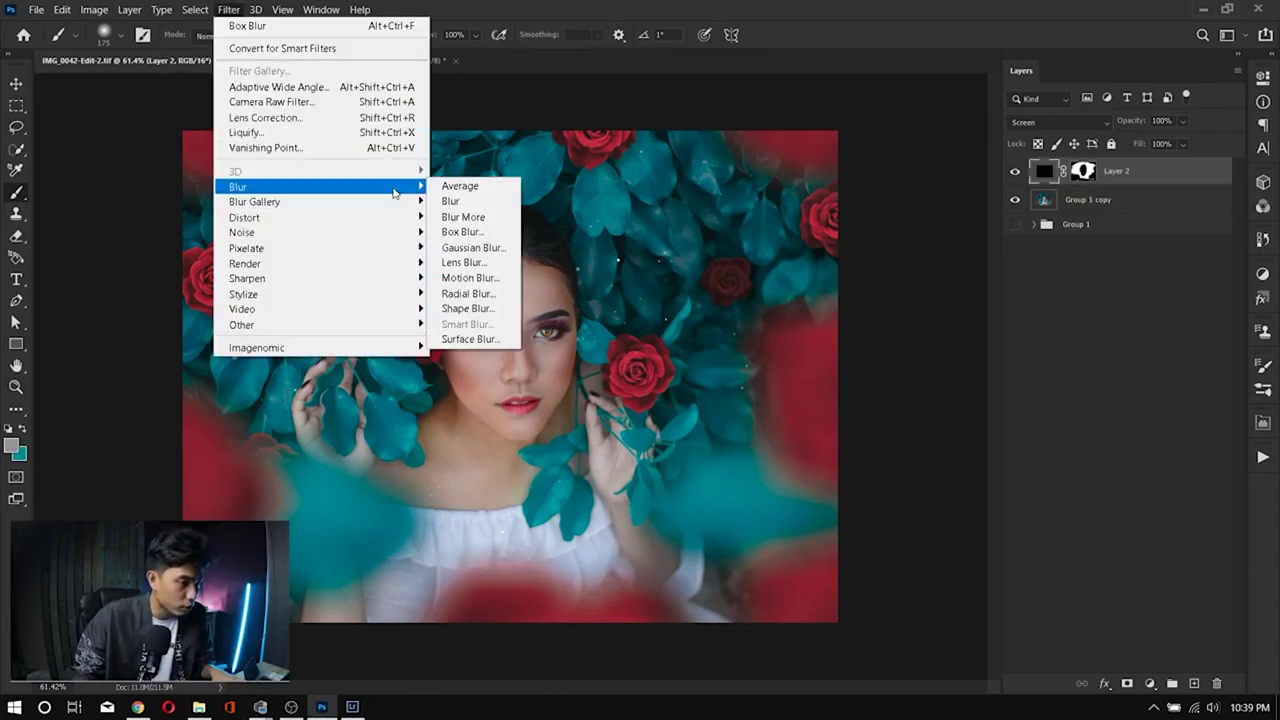
pyautogui.click(503, 250)
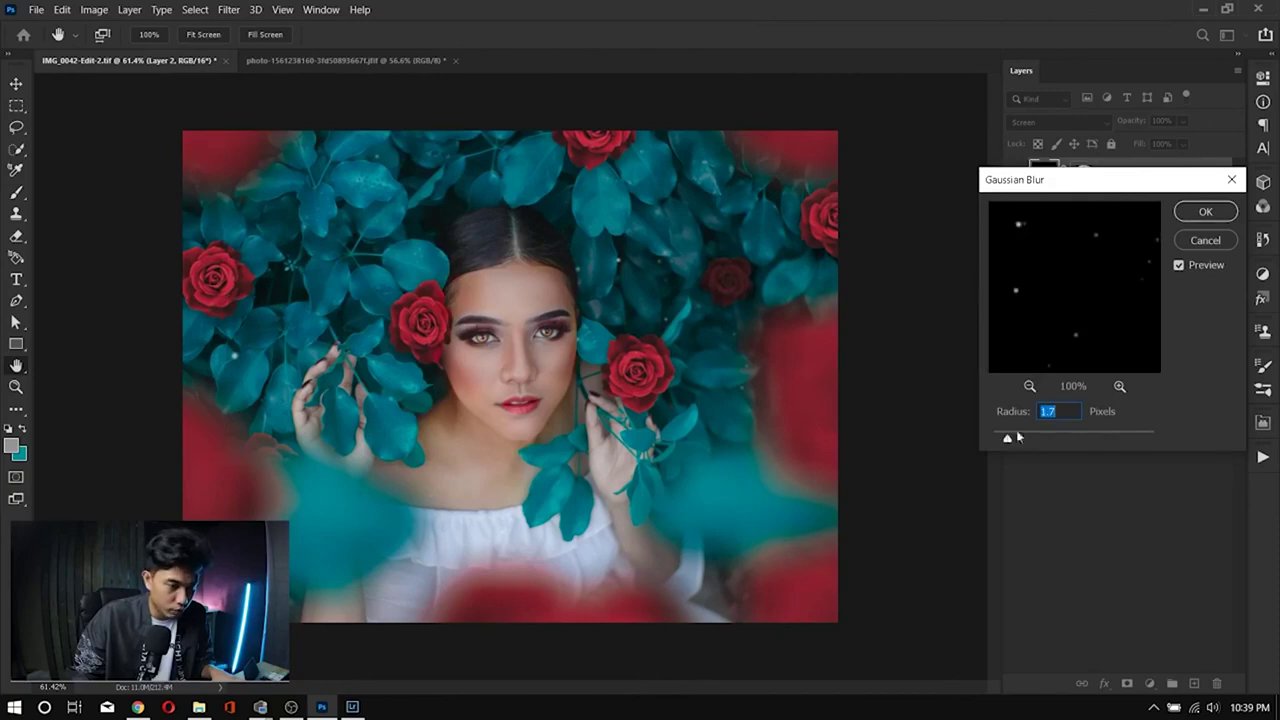
pyautogui.click(1215, 212)
# Step: Save the composite with Ctrl+S and bring Lightroom's Develop view forward
pyautogui.hotkey('alt', 'Tab')
pyautogui.hotkey('alt', 'Tab')
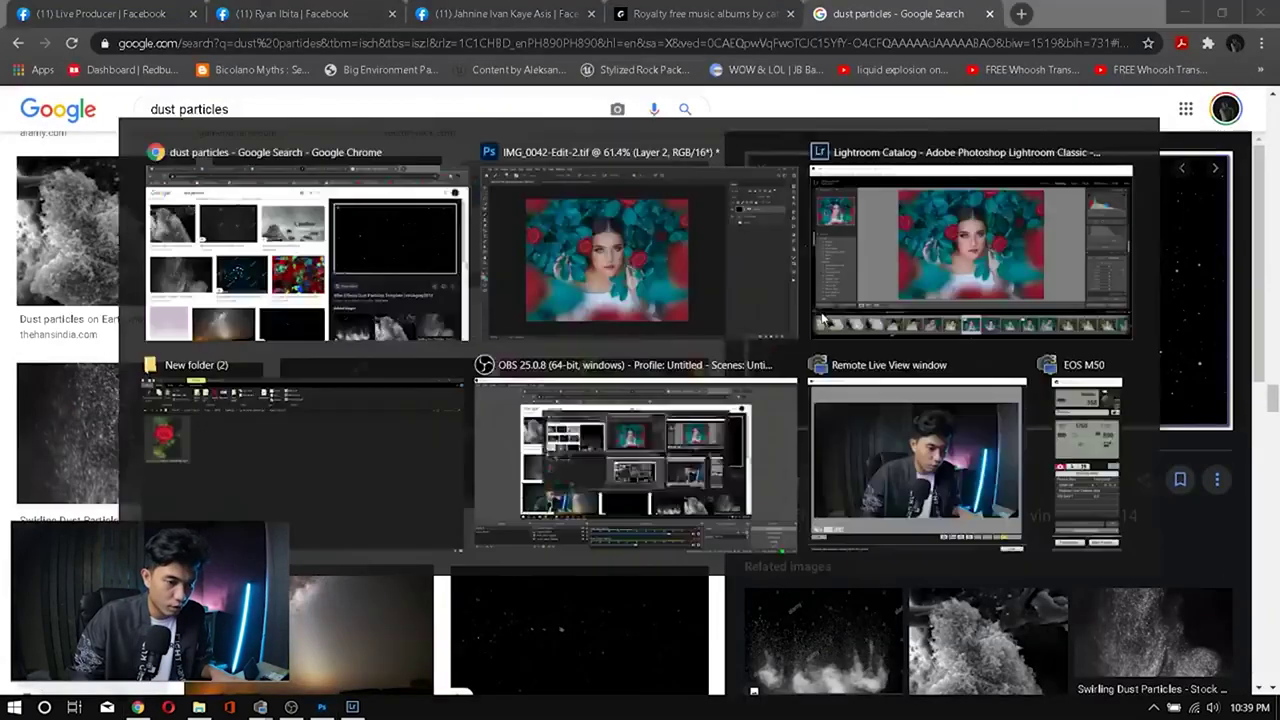
pyautogui.hotkey('ctrl', 's')
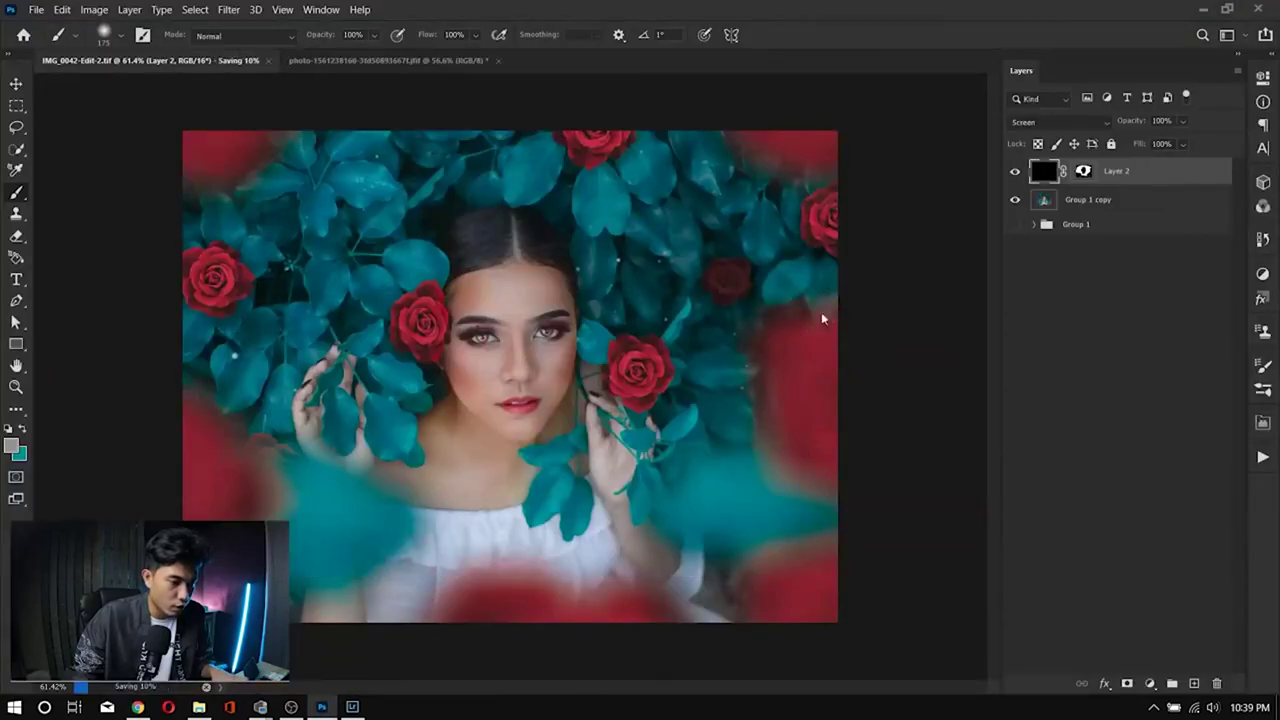
pyautogui.hotkey('alt', 'Tab')
pyautogui.click(821, 312)
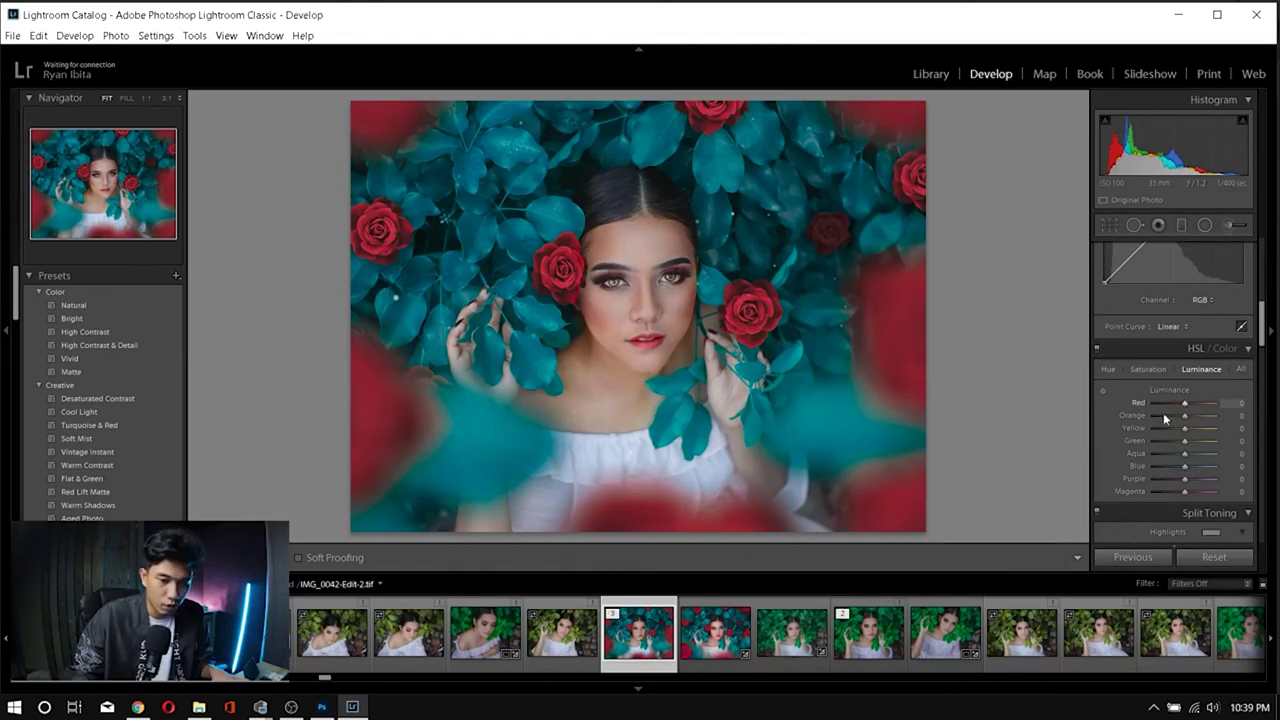
# Step: In HSL, set Red luminance -18, Orange hue -27, Yellow hue -100, and brighten Orange luminance
pyautogui.scroll(5, 1209, 403)
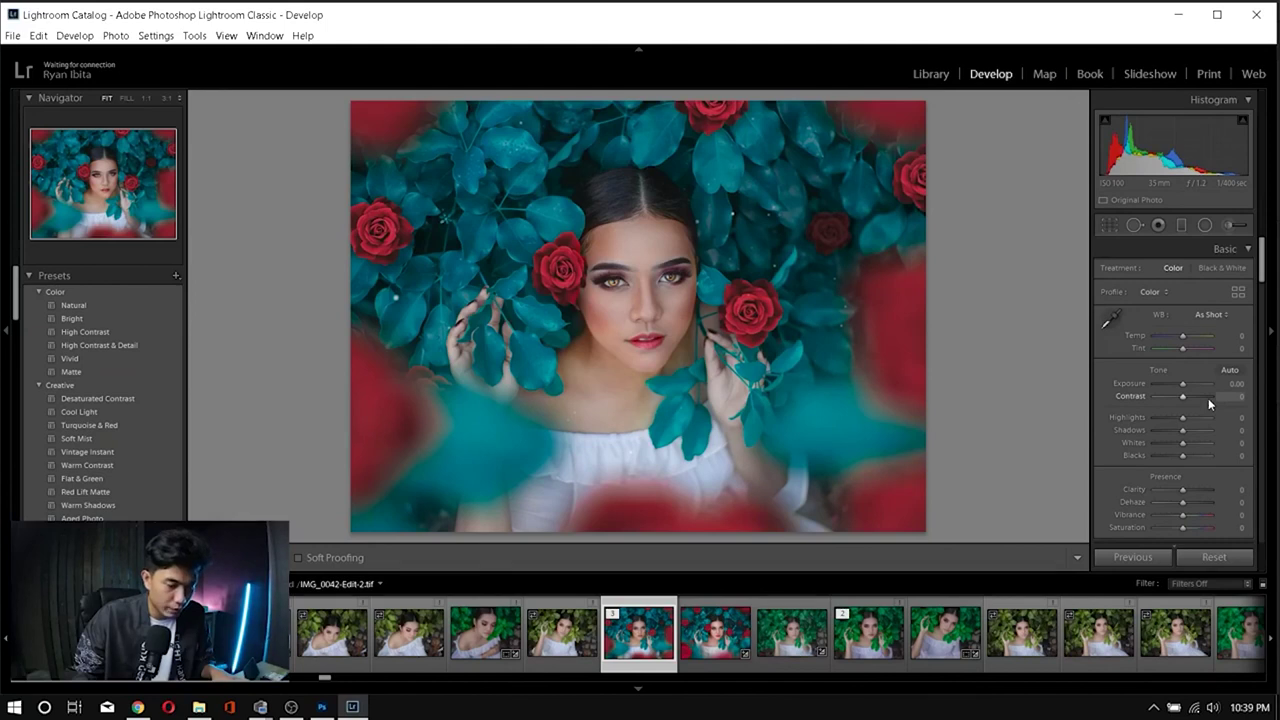
pyautogui.scroll(-5, 1196, 407)
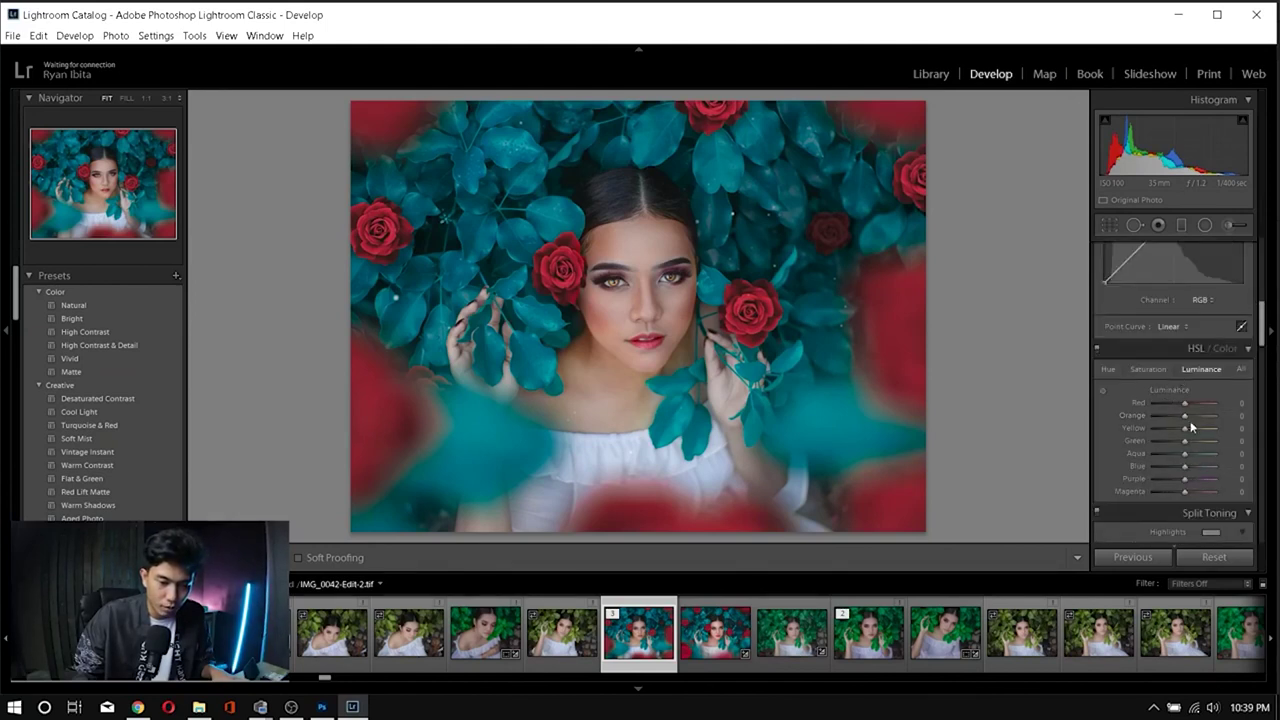
pyautogui.moveTo(1185, 405); pyautogui.dragTo(1178, 402)
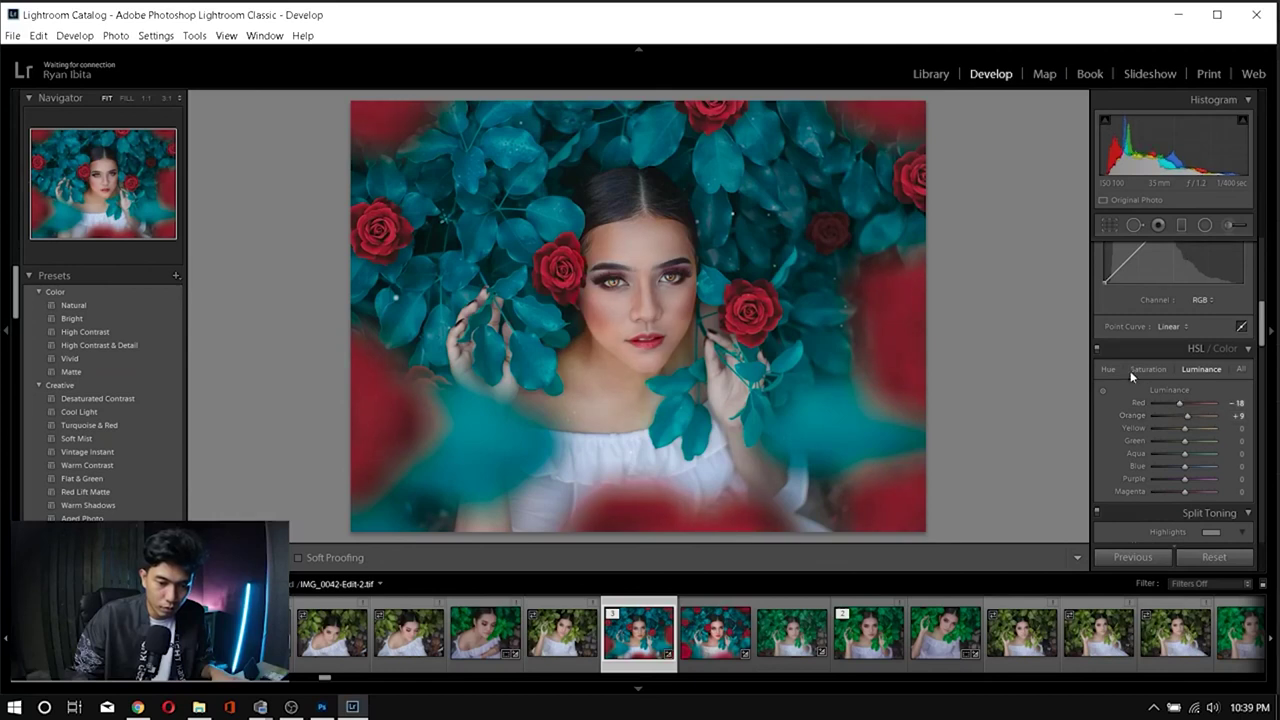
pyautogui.moveTo(1186, 417); pyautogui.dragTo(1178, 418)
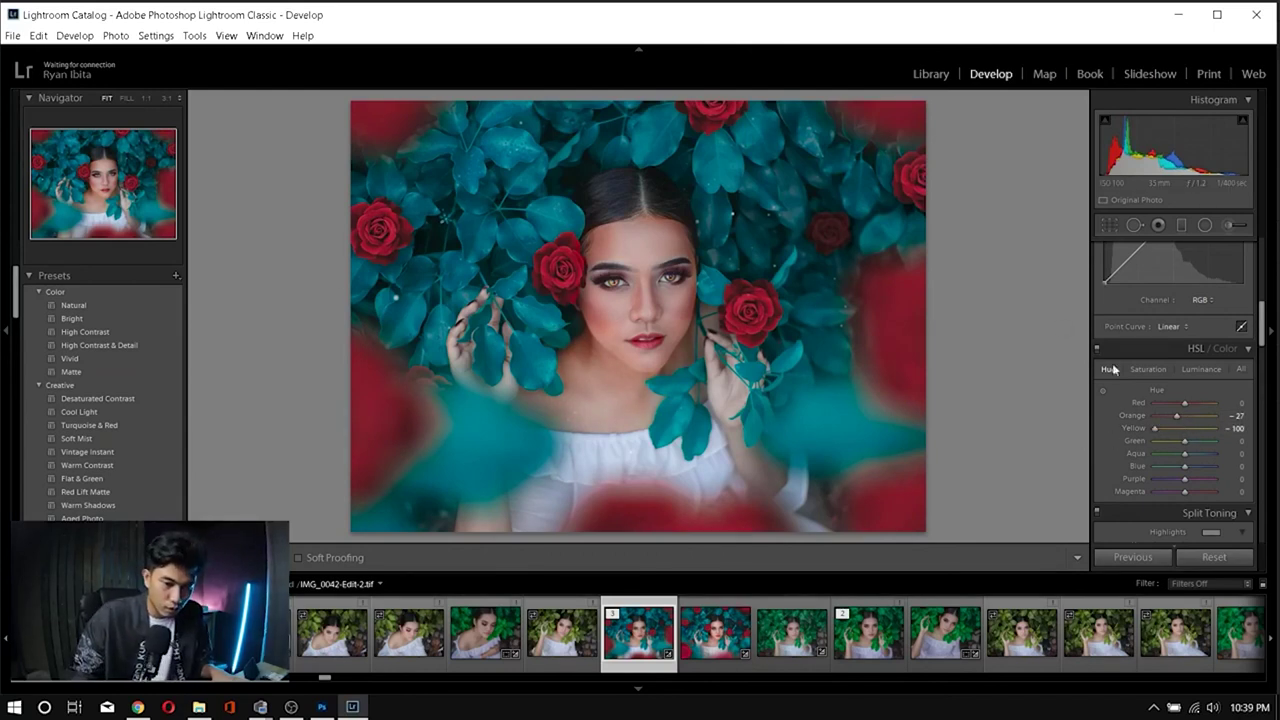
pyautogui.click(1201, 369)
pyautogui.moveTo(1186, 416); pyautogui.dragTo(1197, 423)
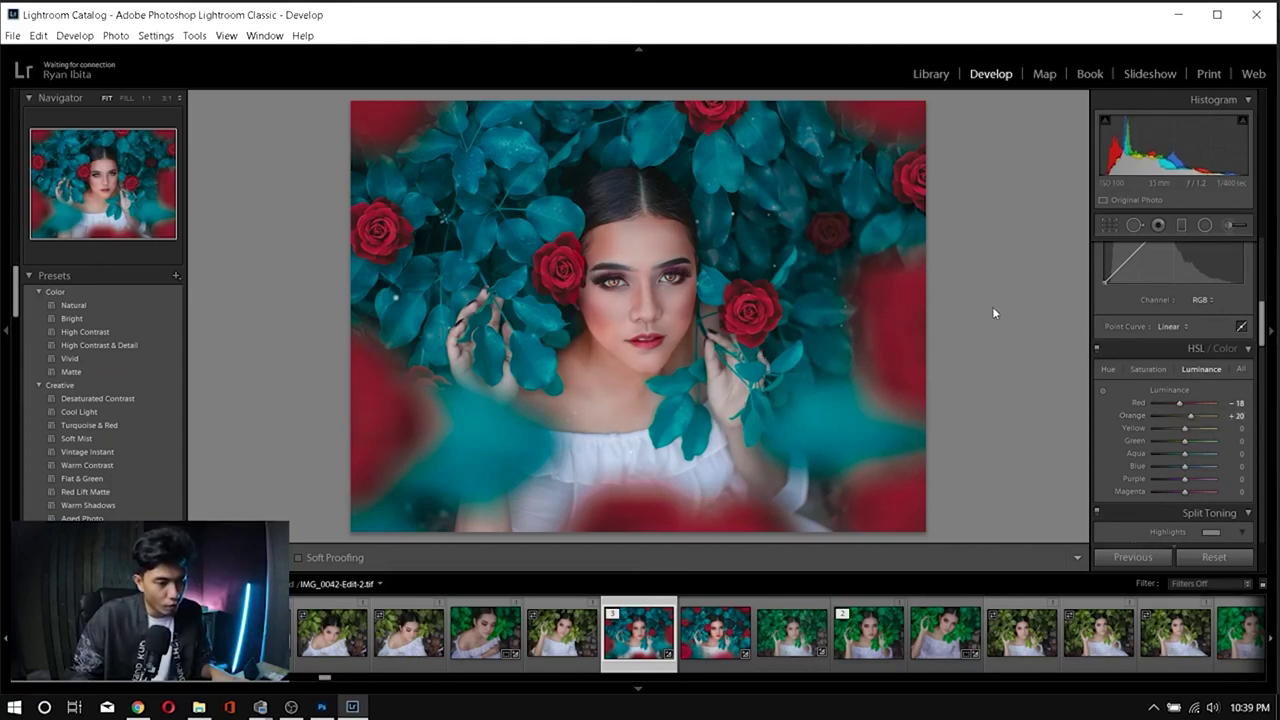
# Step: Expand the photo stack, view another version, then return to the edited composite
pyautogui.click(738, 627)
pyautogui.click(738, 627)
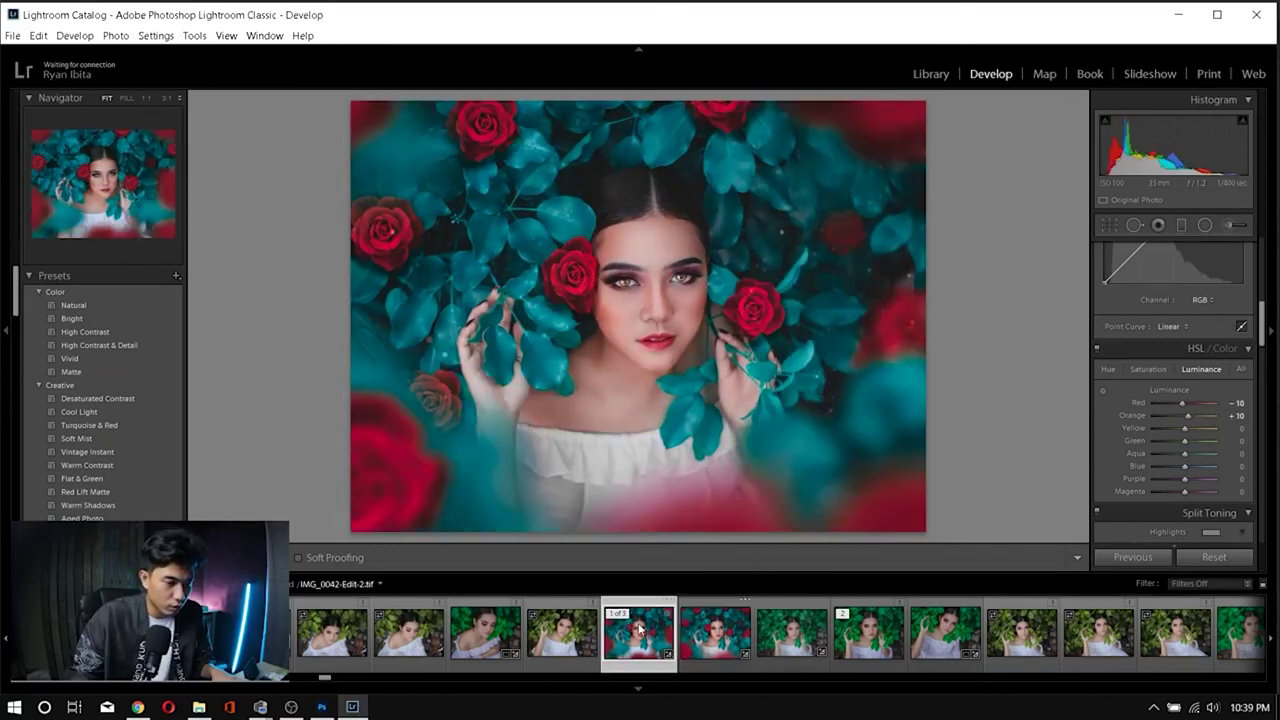
pyautogui.click(640, 628)
# Step: Shape the RGB point curve: lift the black point, add shadow and highlight points, fine-tune them
pyautogui.scroll(-3, 1172, 300)
pyautogui.scroll(5, 1172, 300)
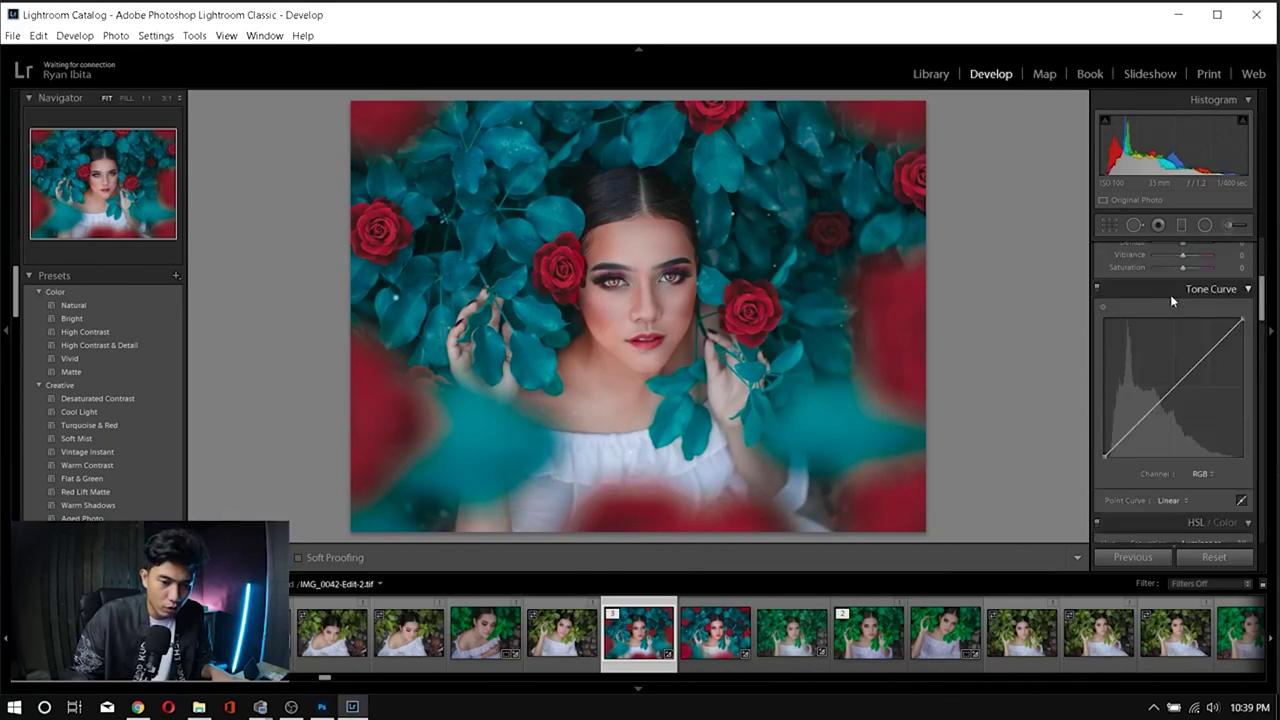
pyautogui.moveTo(1104, 454); pyautogui.dragTo(1173, 385)
pyautogui.click(1187, 381)
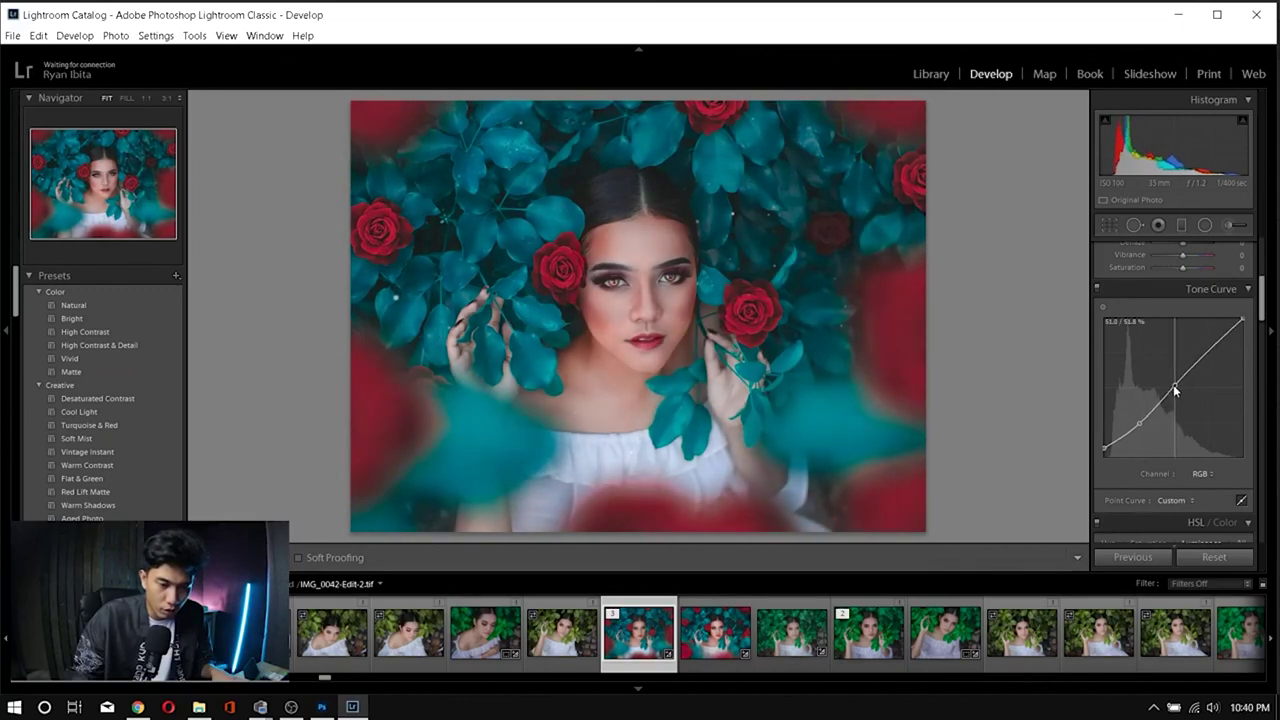
pyautogui.click(1212, 345)
pyautogui.moveTo(1212, 345); pyautogui.dragTo(1212, 347)
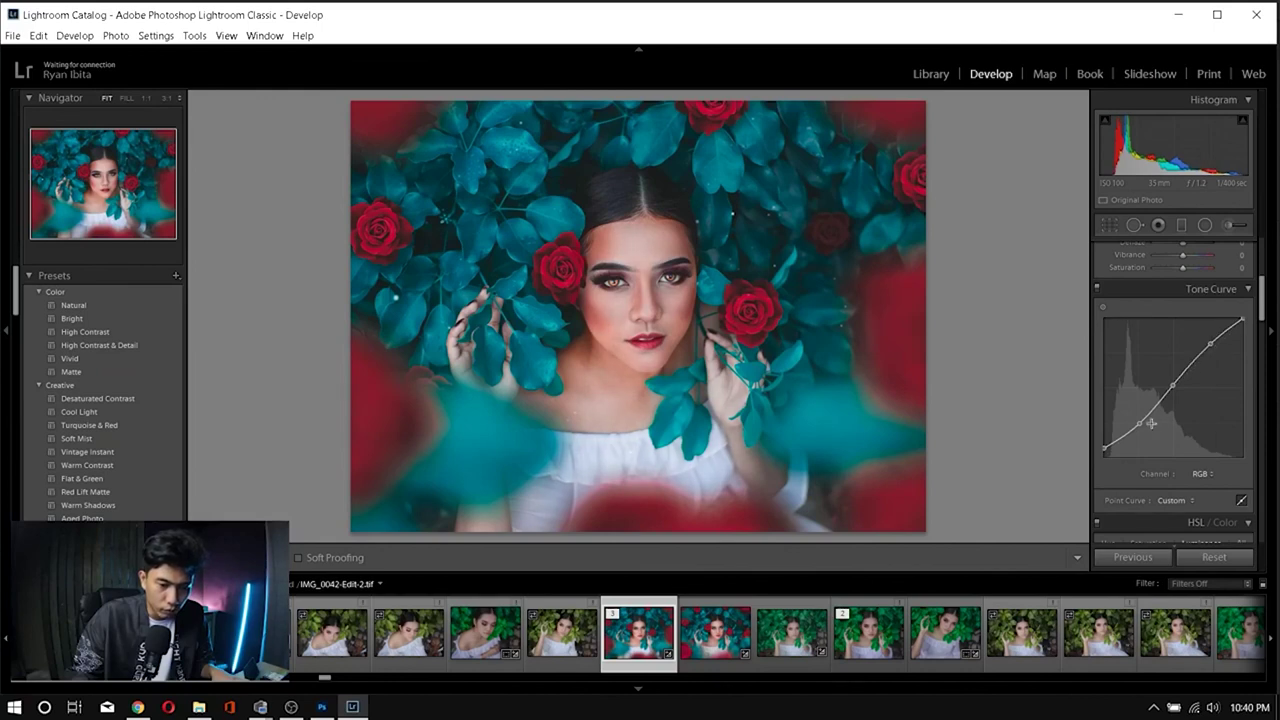
pyautogui.moveTo(1139, 425); pyautogui.dragTo(1139, 430)
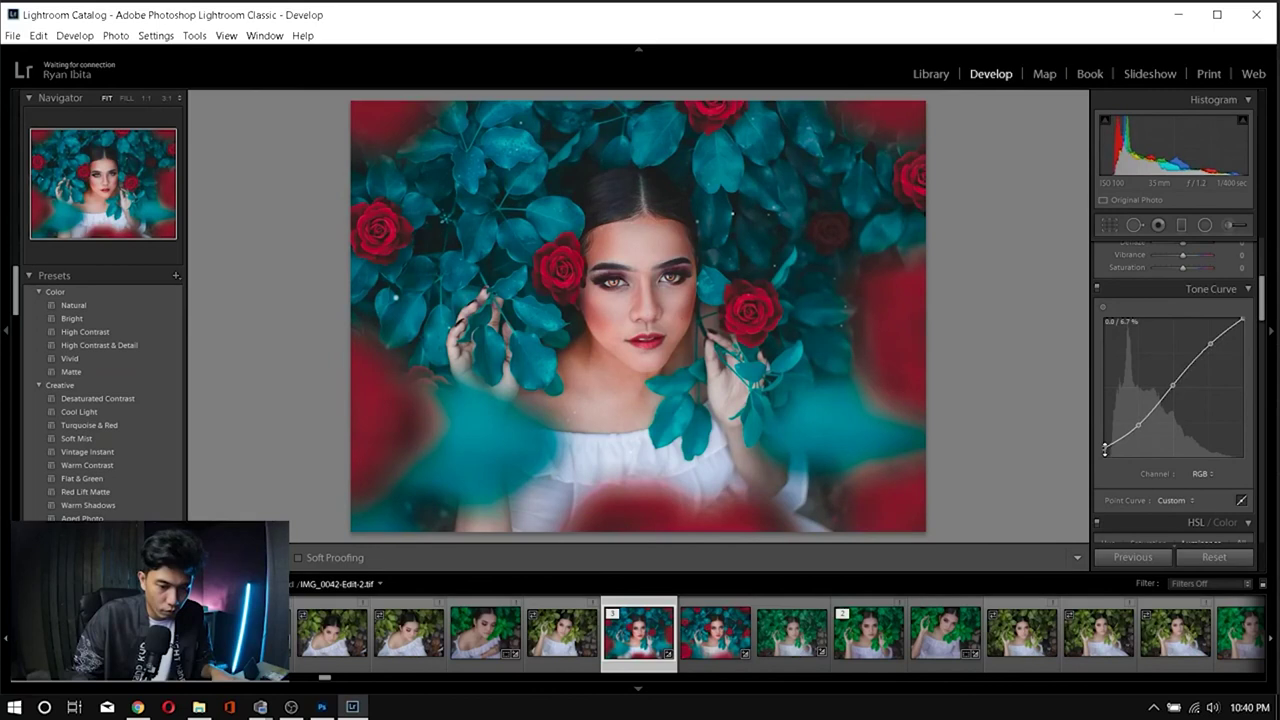
pyautogui.moveTo(1103, 455); pyautogui.dragTo(1097, 453)
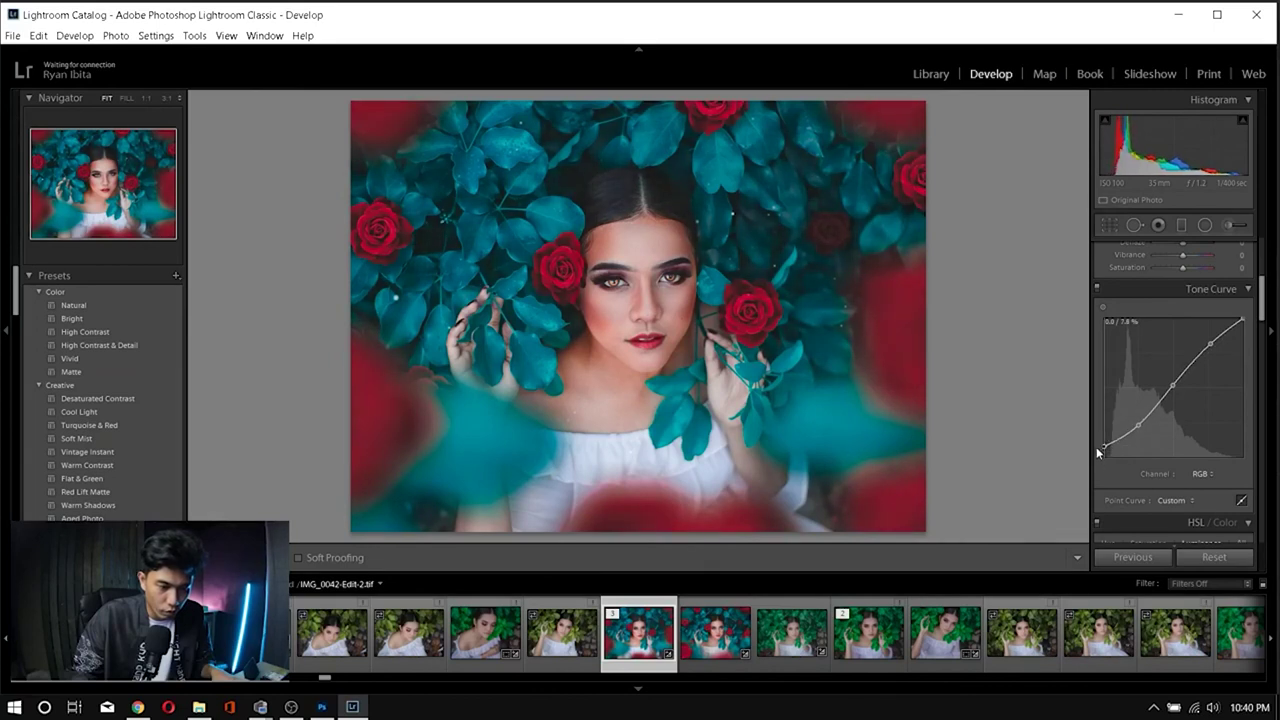
# Step: Toggle between the ungraded and graded IMG_0042-Edit-2 versions in the filmstrip
pyautogui.click(712, 630)
pyautogui.click(636, 643)
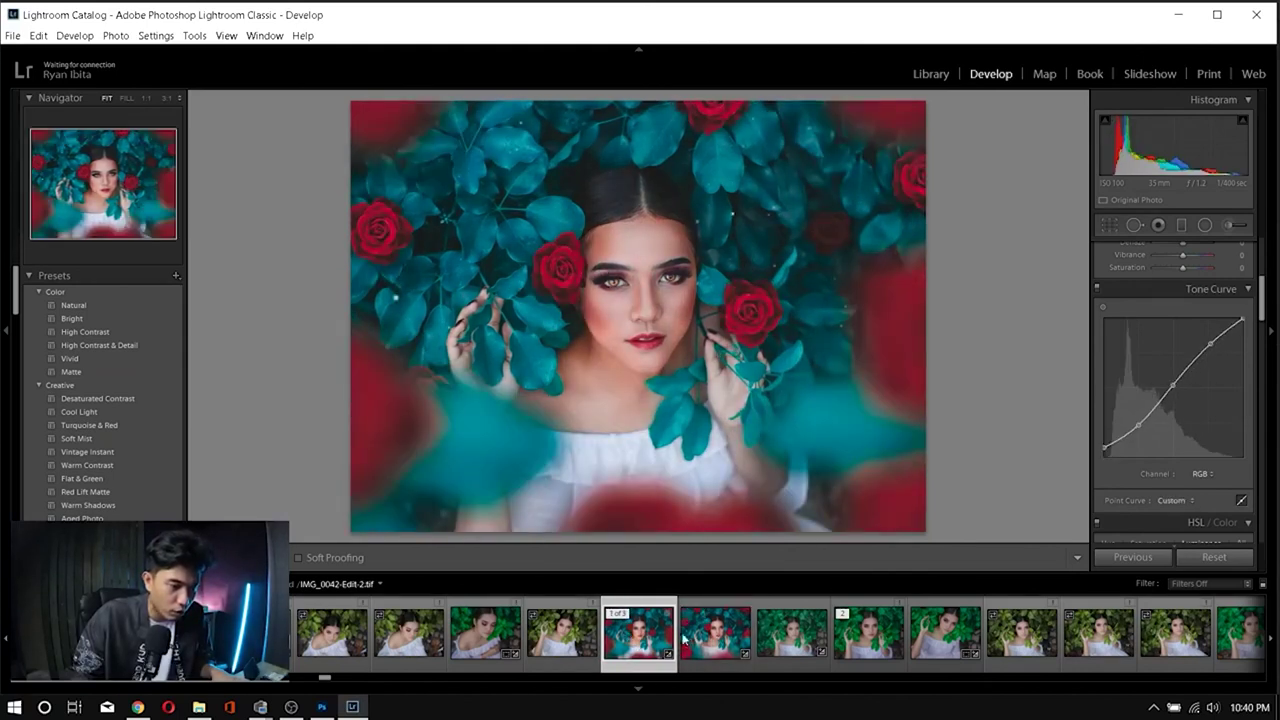
pyautogui.click(709, 638)
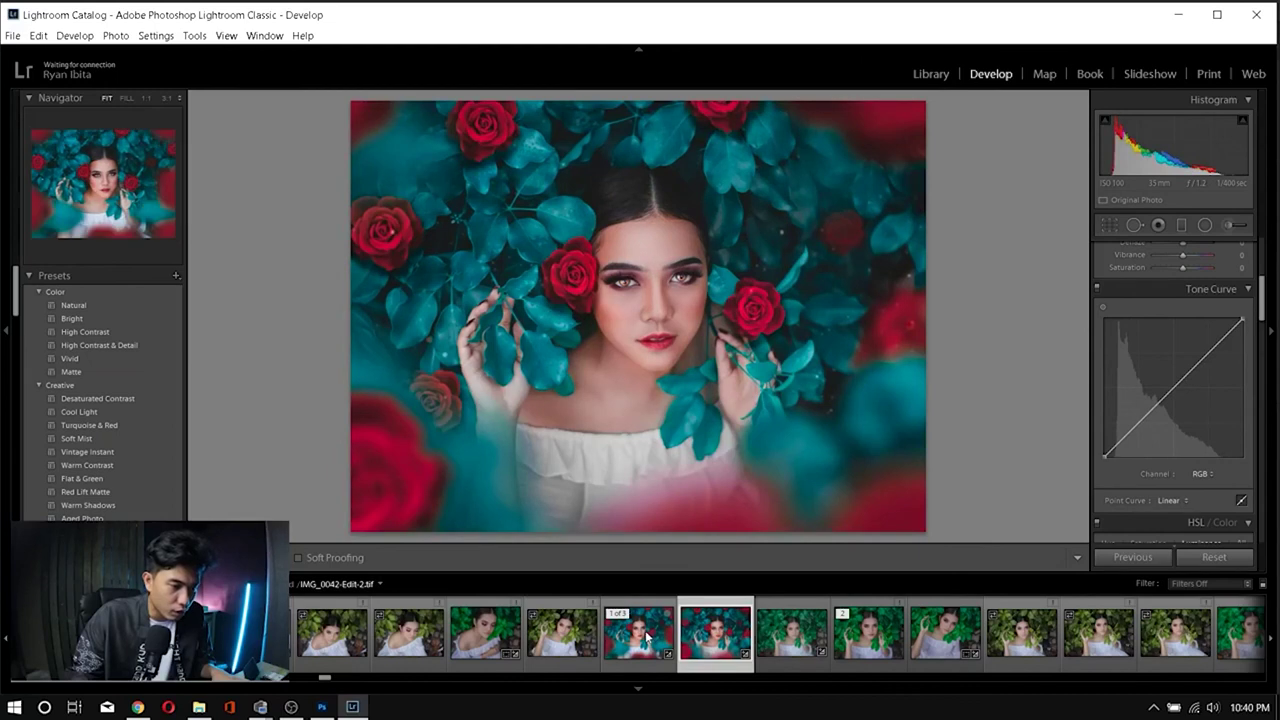
pyautogui.click(647, 640)
pyautogui.click(708, 632)
pyautogui.click(638, 632)
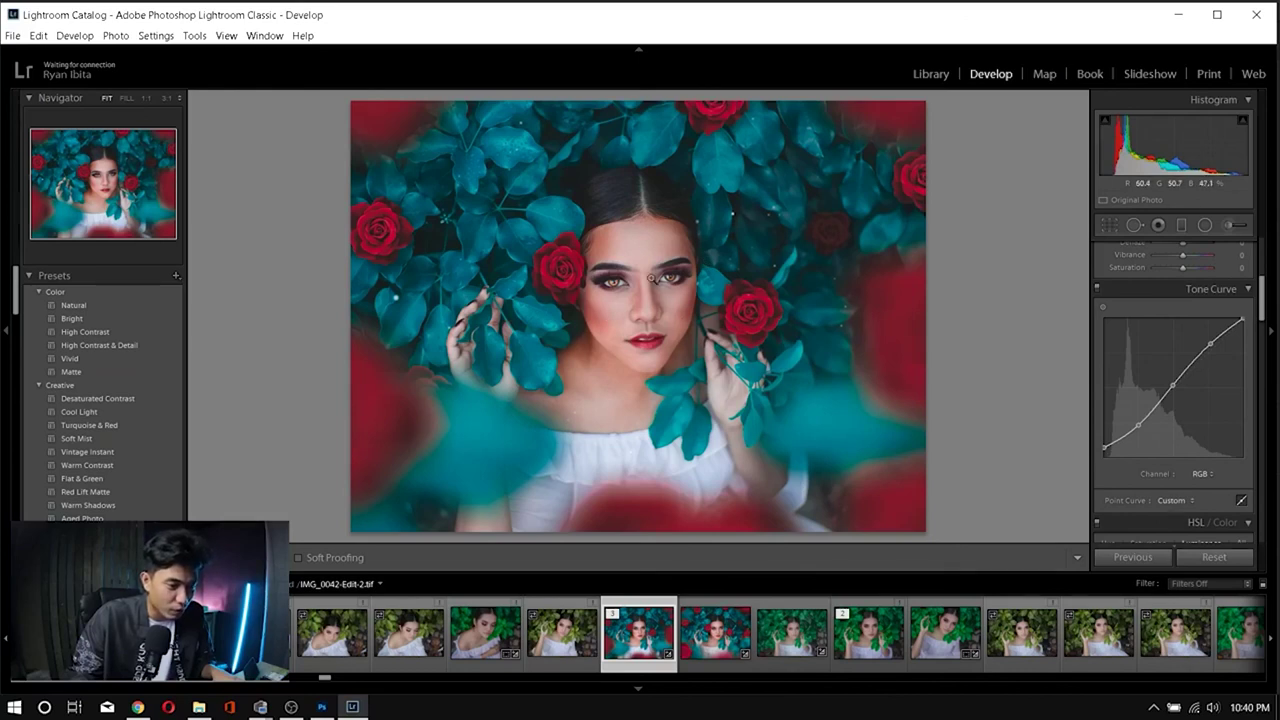
# Step: Zoom the face to 1:1 and back, then display the IMG_0042-Edit.tif version
pyautogui.click(637, 286)
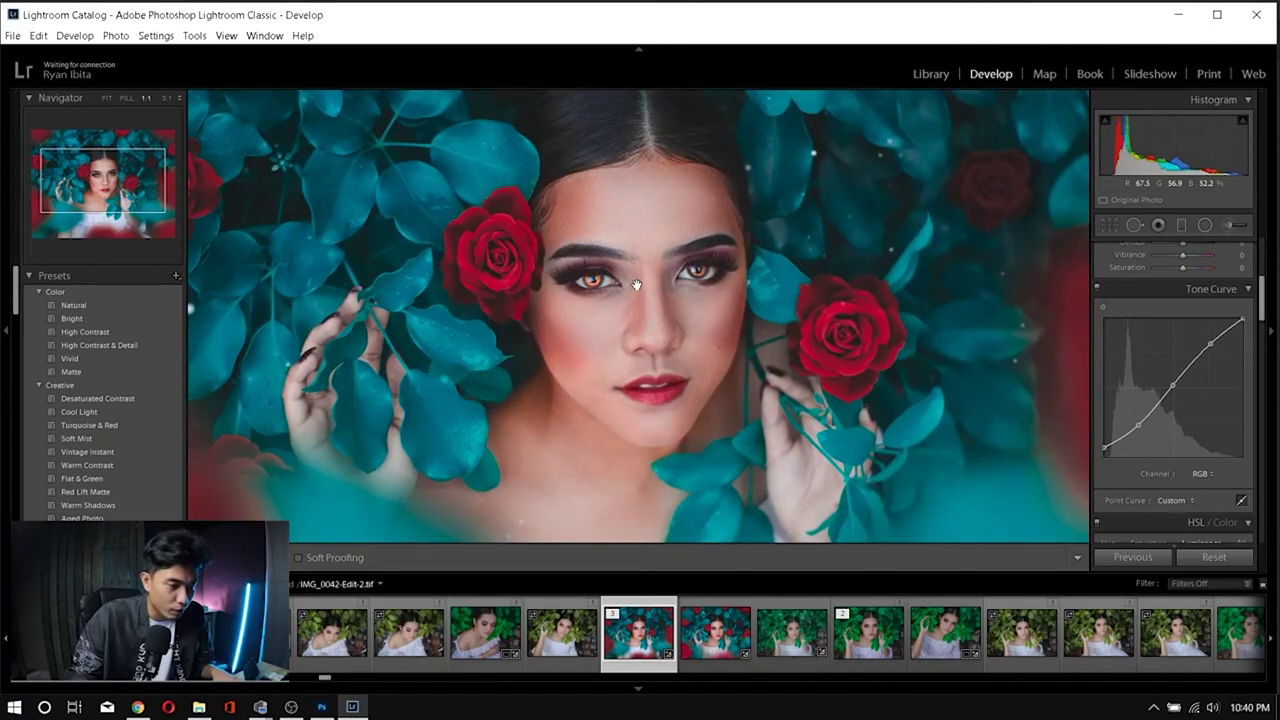
pyautogui.click(637, 286)
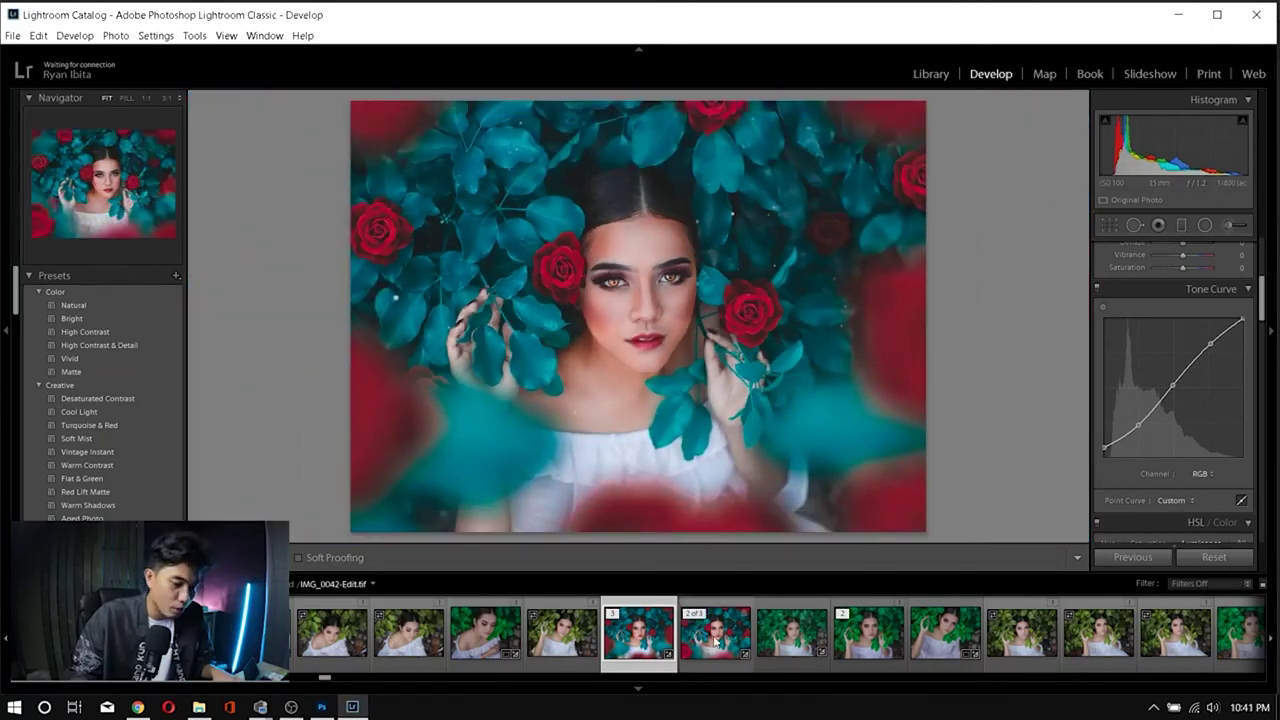
pyautogui.click(715, 641)
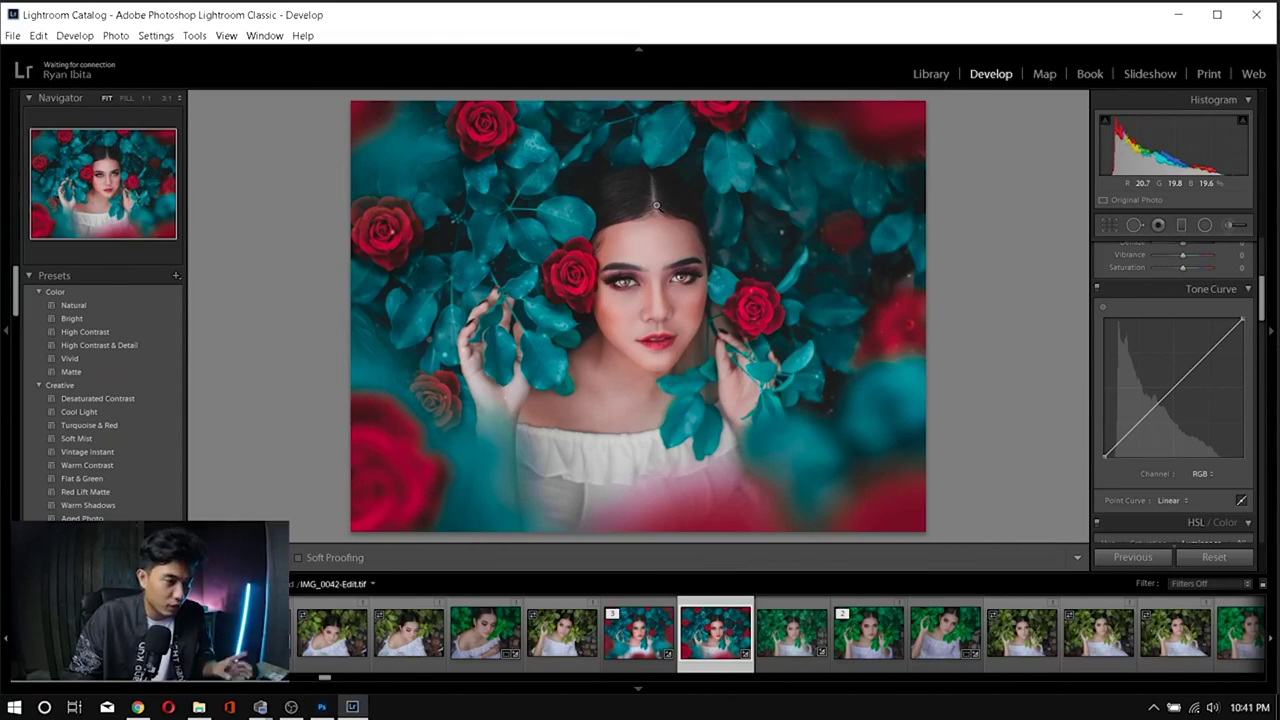
pyautogui.click(660, 636)
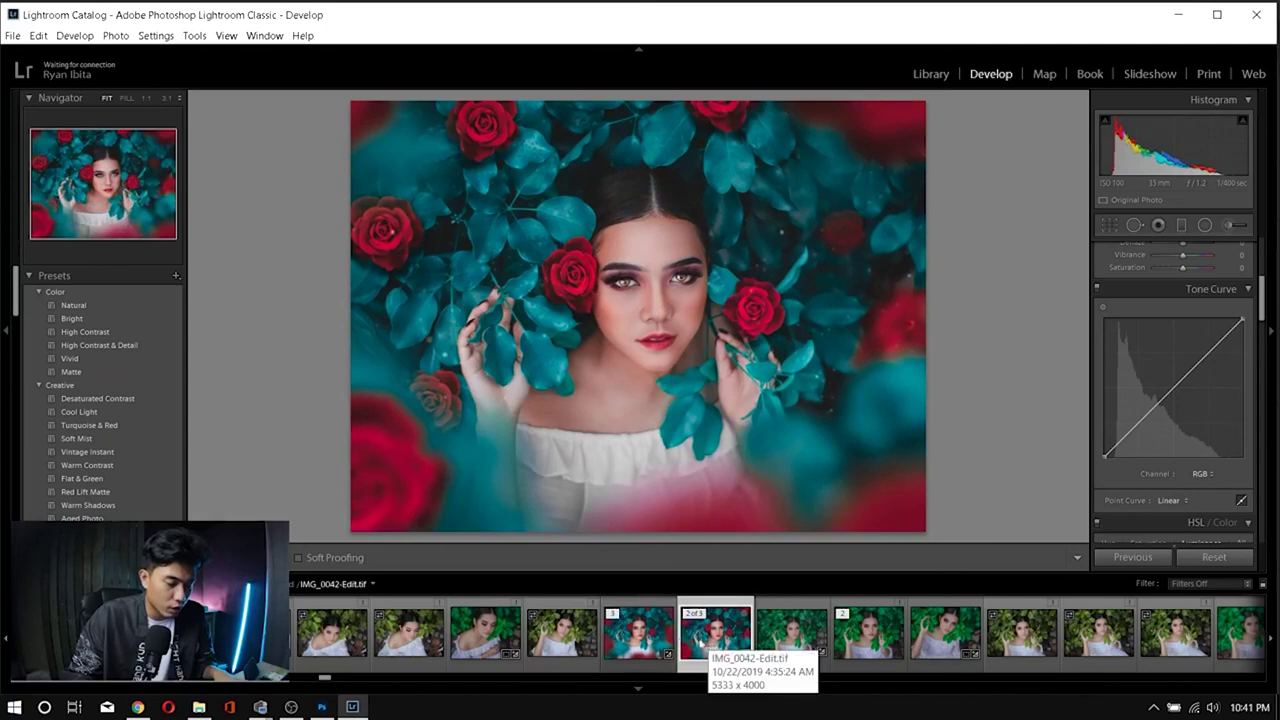
# Step: Flip between the two portrait versions using the arrow keys and filmstrip thumbnails
pyautogui.press('Left')
pyautogui.press('Right')
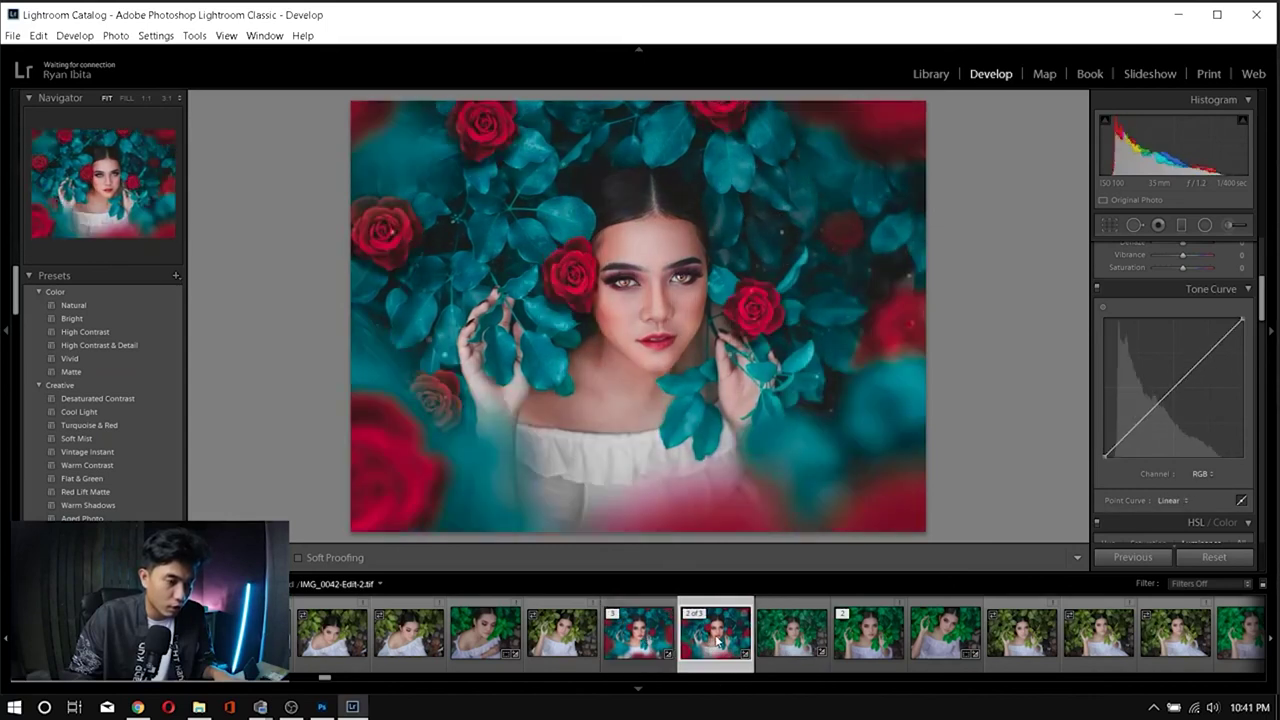
pyautogui.press('Left')
pyautogui.click(712, 632)
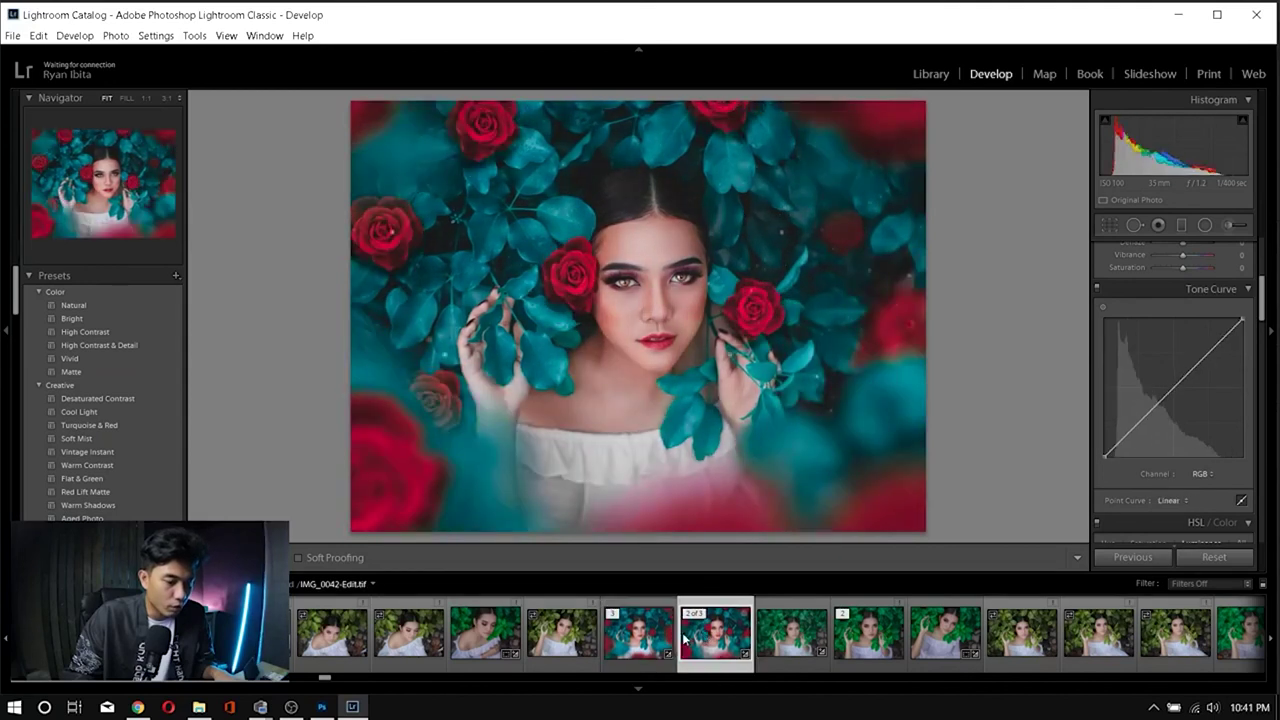
pyautogui.click(643, 632)
# Step: Compare IMG_0042-Edit.tif against IMG_0042-Edit-2.tif again, then switch to the browser's Facebook page
pyautogui.click(716, 634)
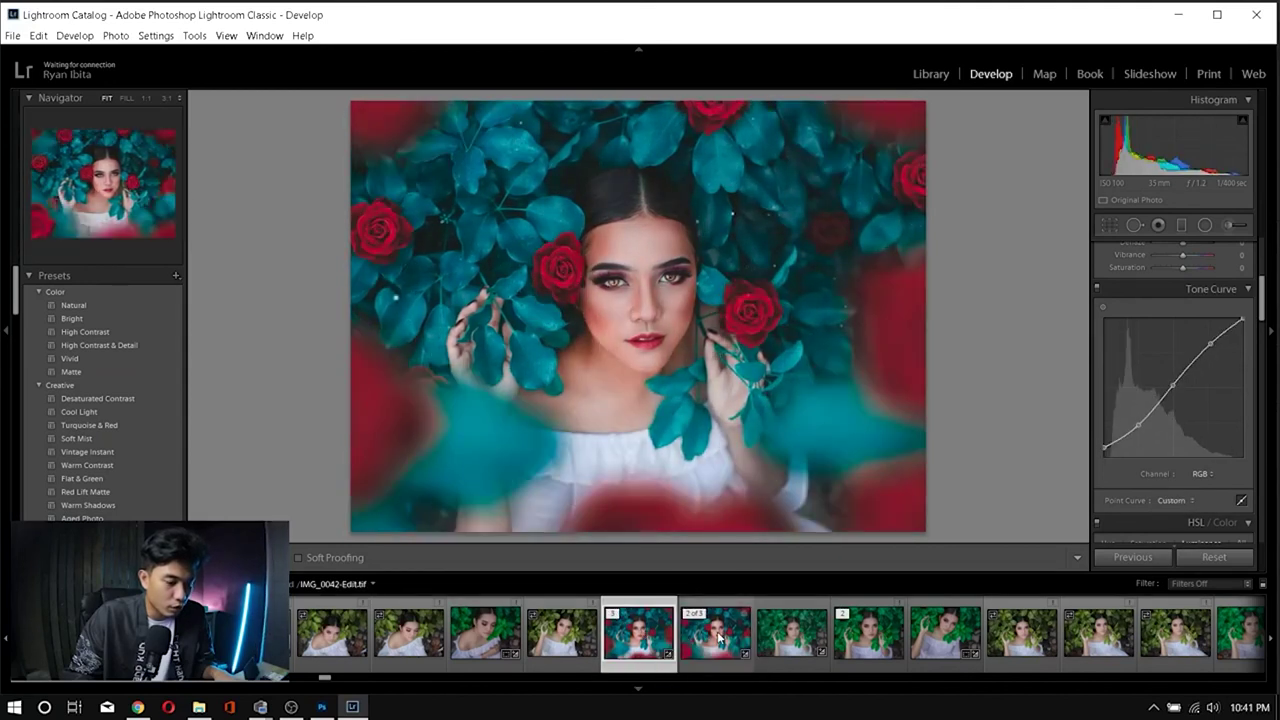
pyautogui.click(641, 637)
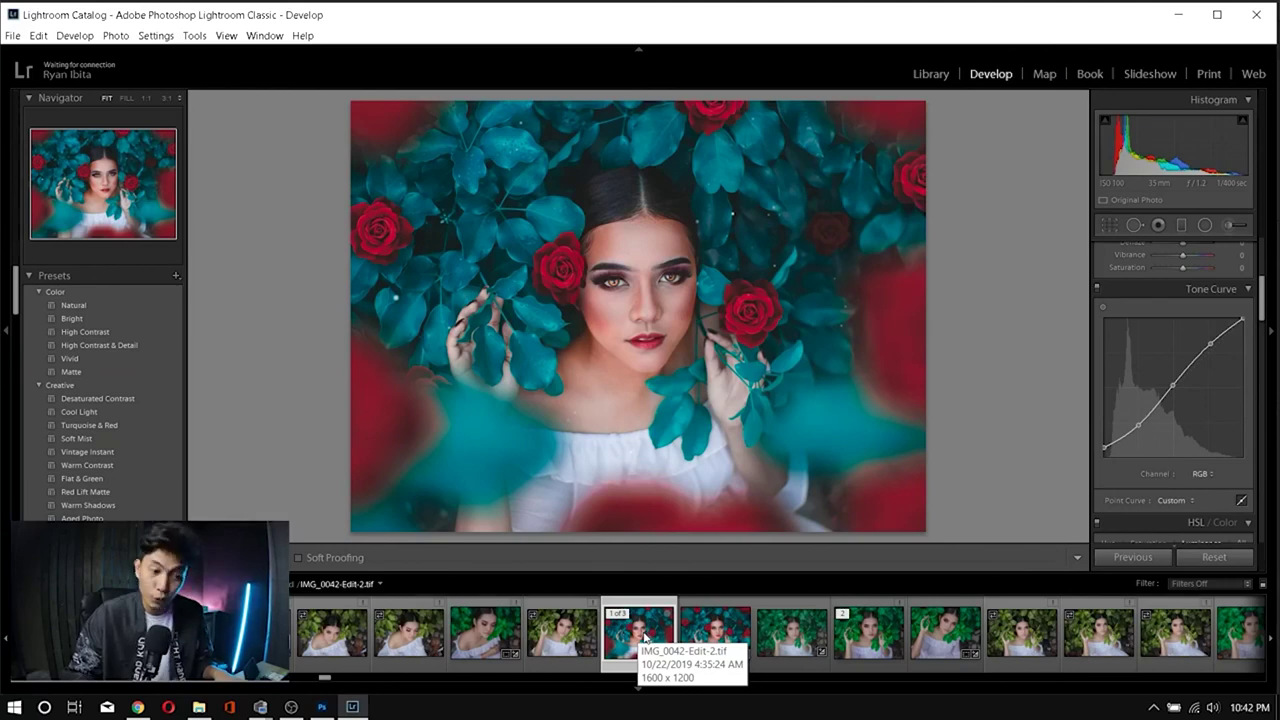
pyautogui.click(738, 643)
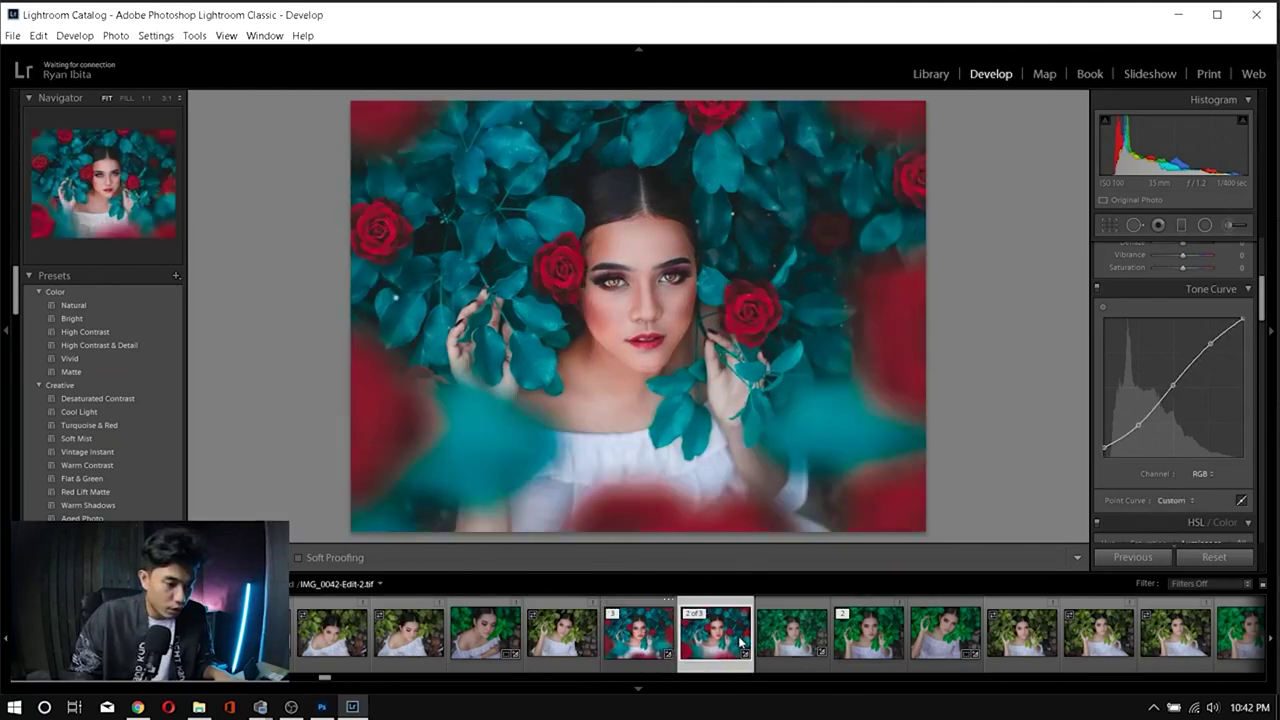
pyautogui.click(645, 645)
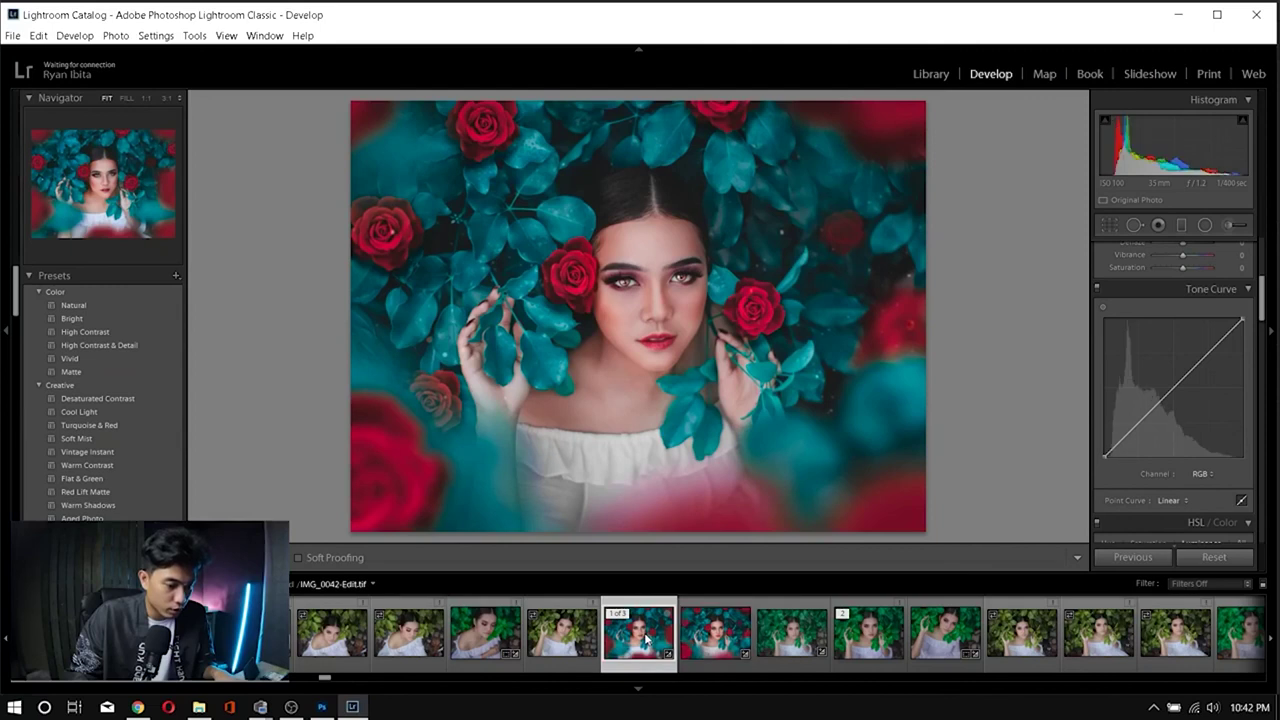
pyautogui.press('Right')
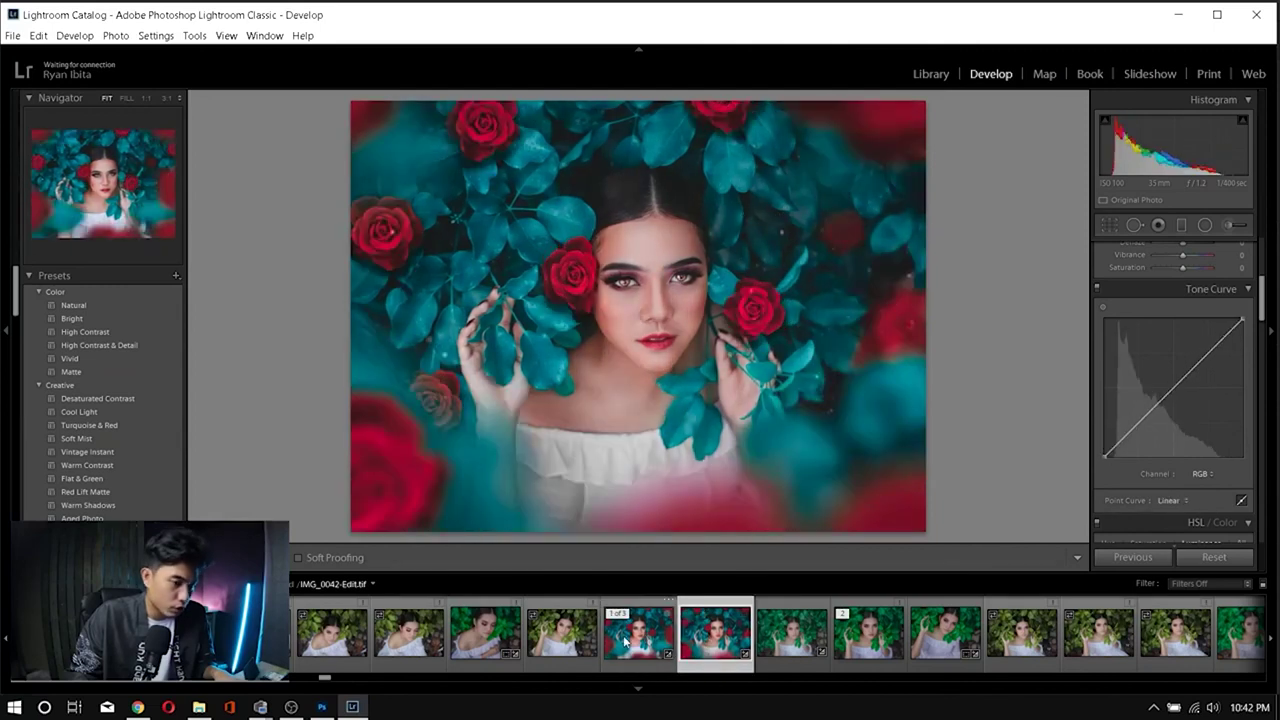
pyautogui.hotkey('alt', 'Tab')
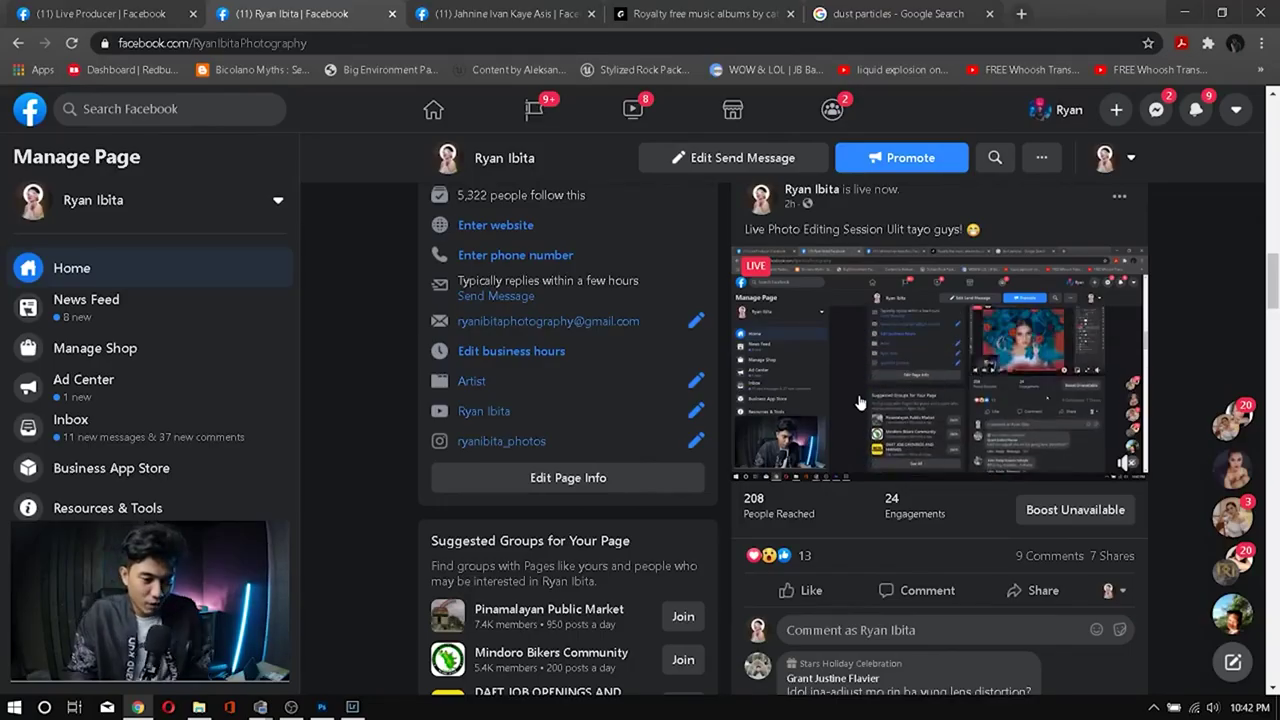